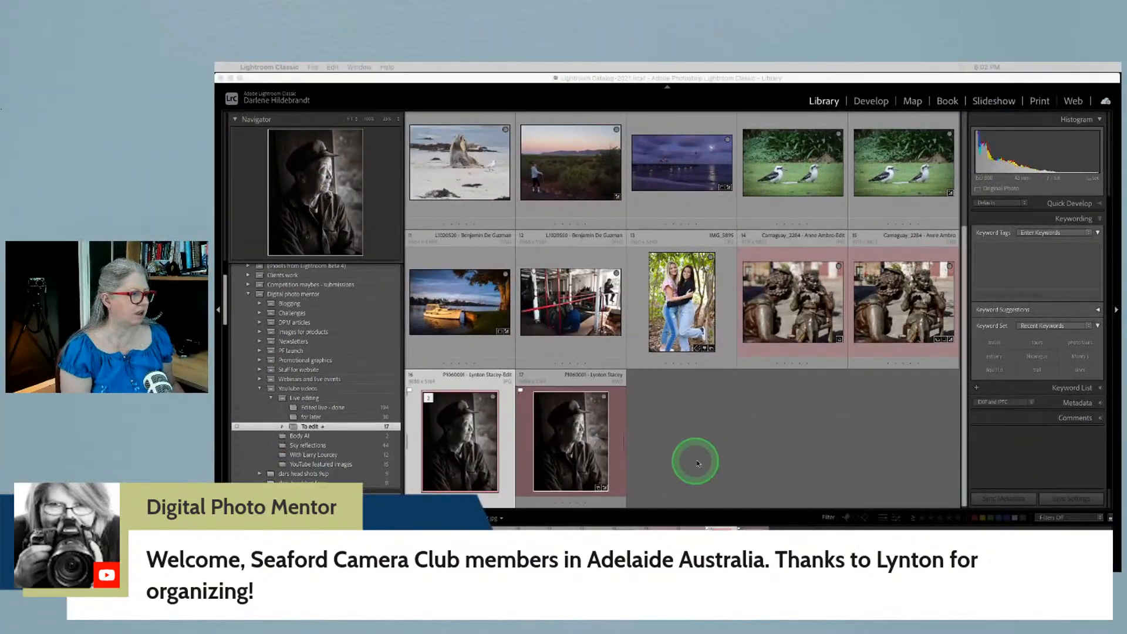
Open the 42-photo gallery published under the SmugMug service
left_click(698, 459)
scroll(347, 370, "down", 5)
scroll(347, 370, "down", 10)
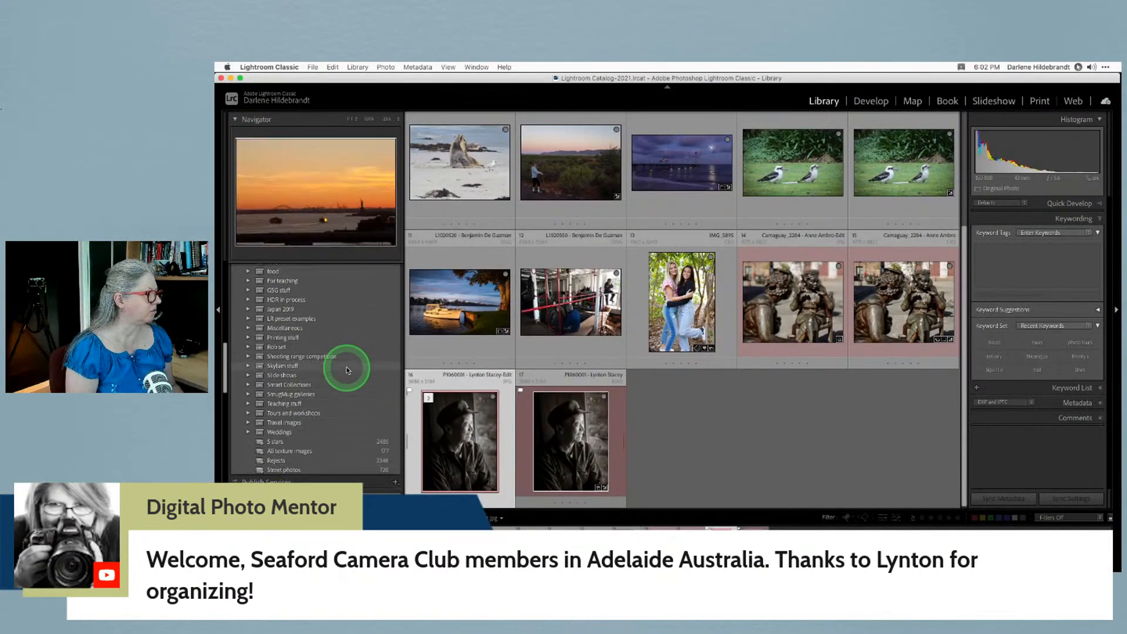
scroll(354, 380, "up", 3)
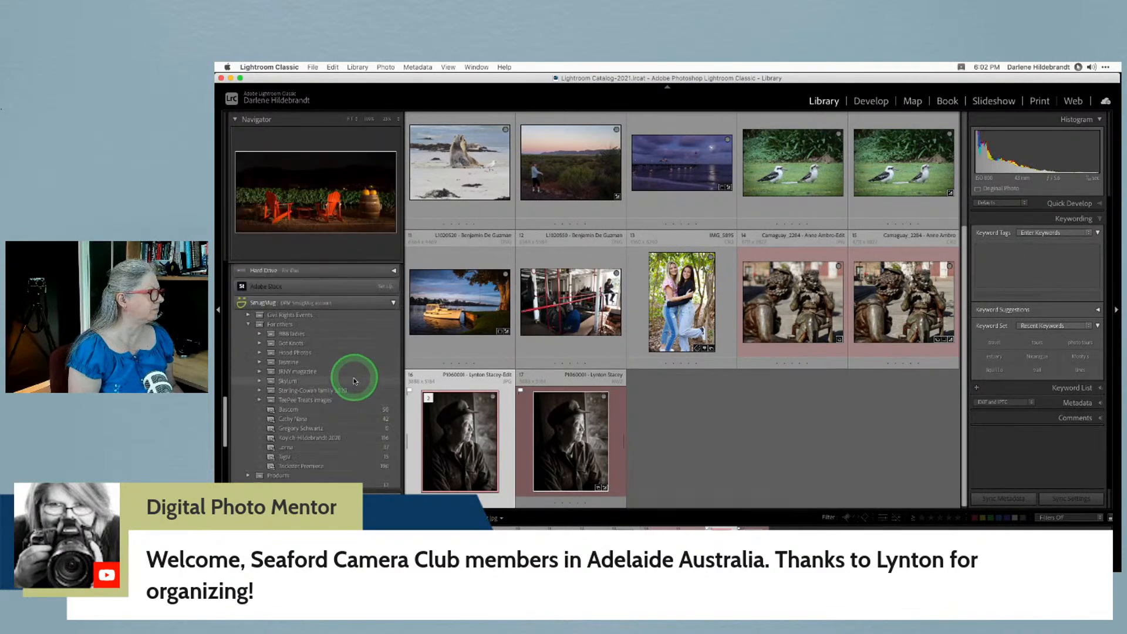
left_click(293, 418)
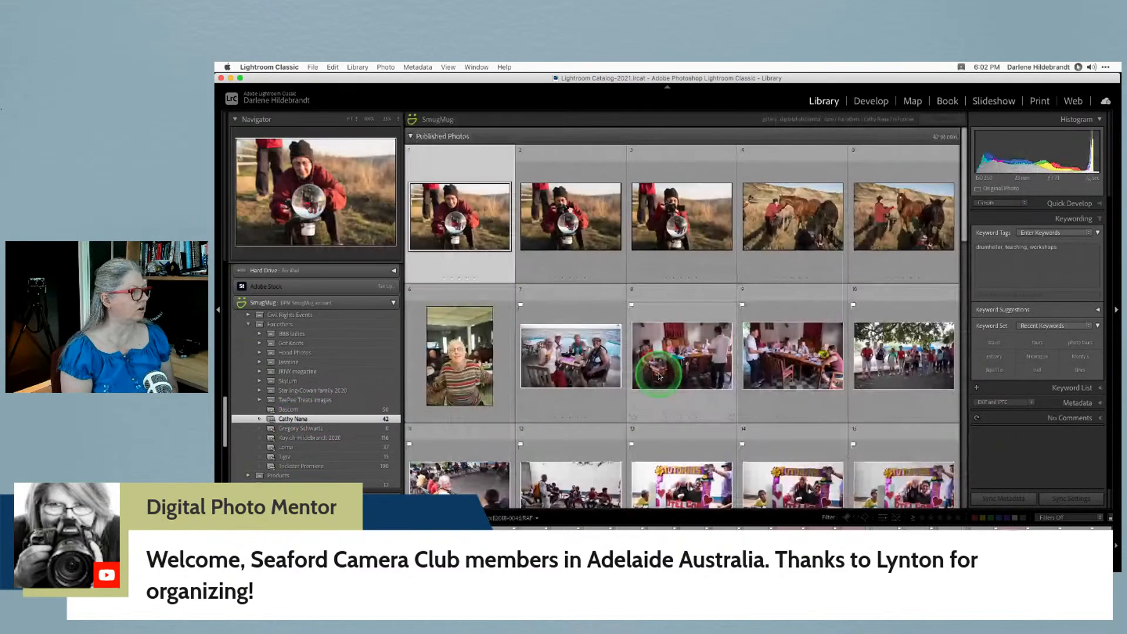
Browse the gallery and enlarge the vertical photo of a white-haired woman holding up a boy's portrait
scroll(564, 361, "down", 1)
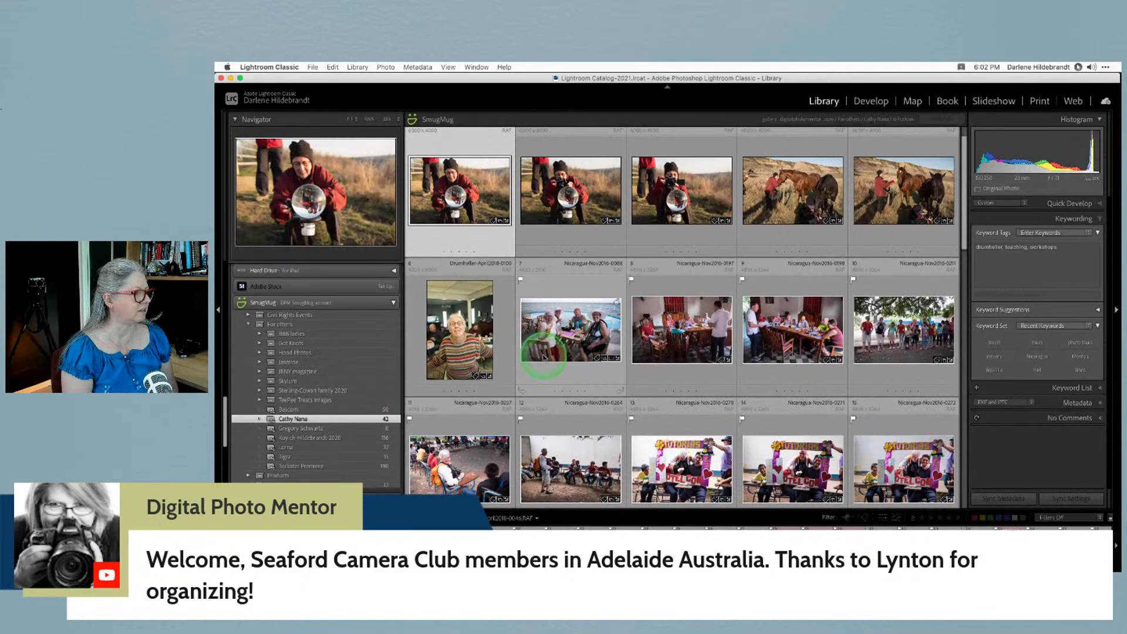
scroll(546, 352, "down", 5)
scroll(544, 357, "down", 3)
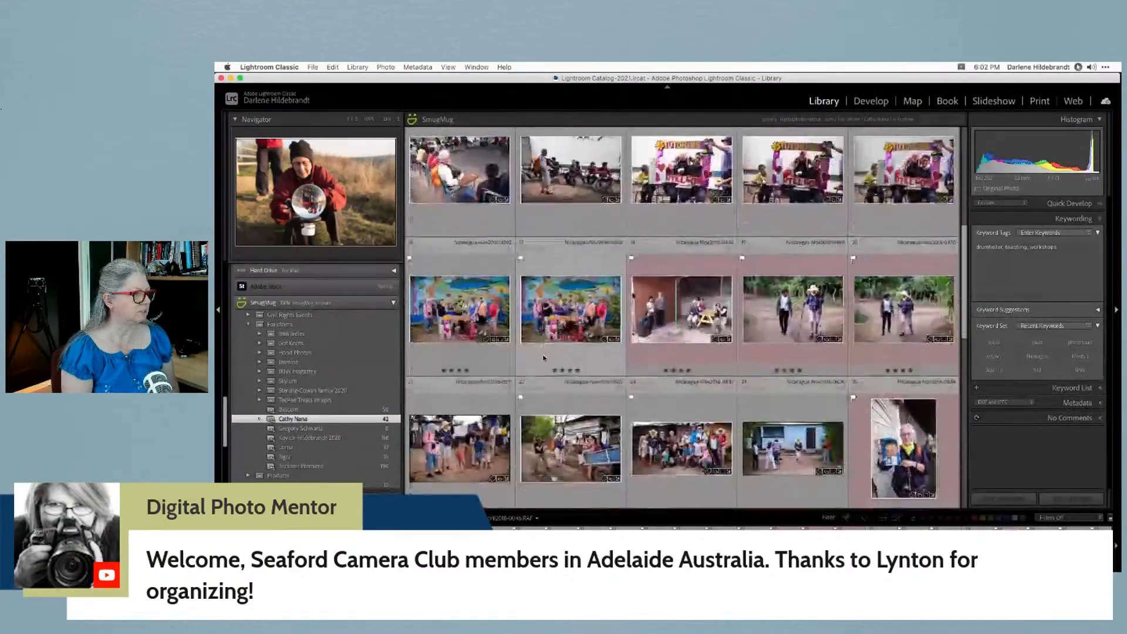
left_click(758, 358)
double_click(891, 395)
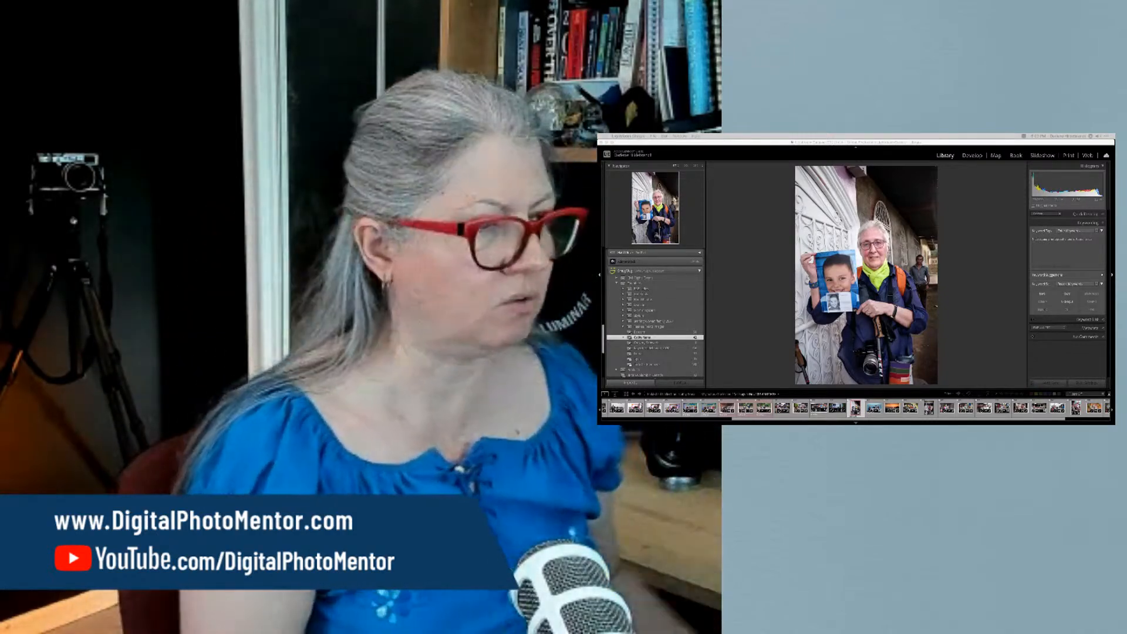
Return to the photo grid, reopen the To edit collection and look over its photos
key("g")
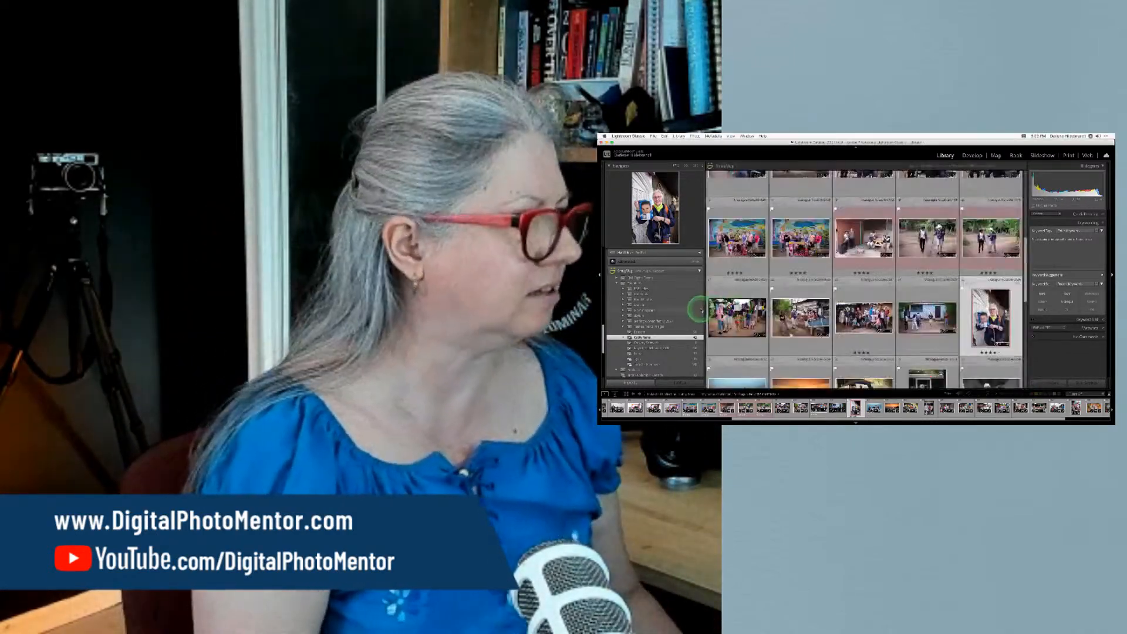
scroll(674, 302, "up", 5)
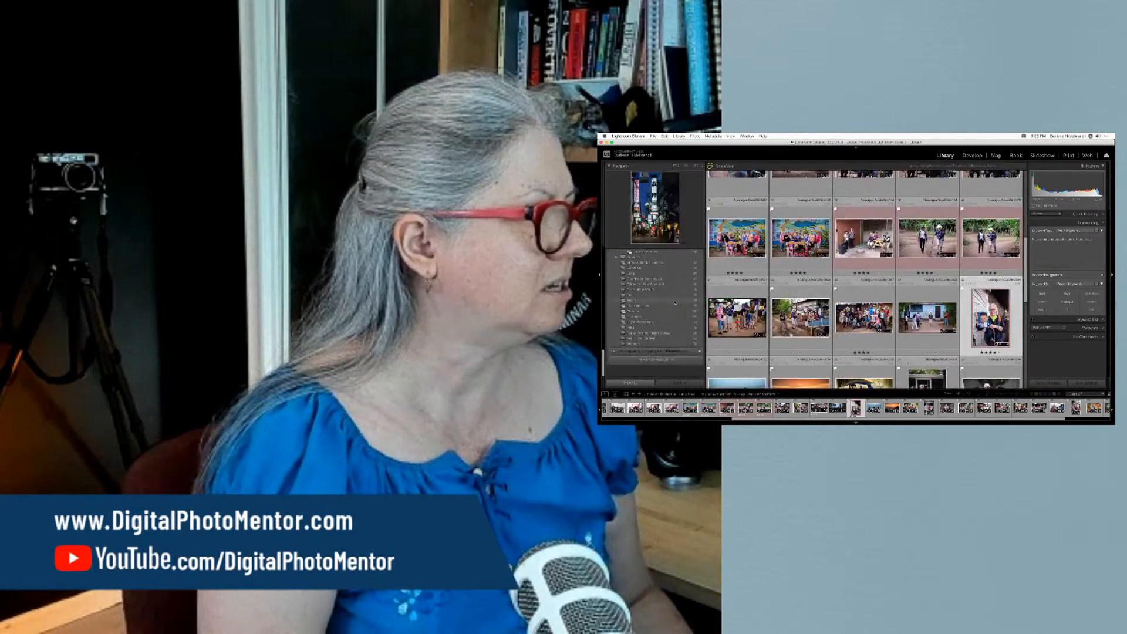
scroll(652, 307, "up", 5)
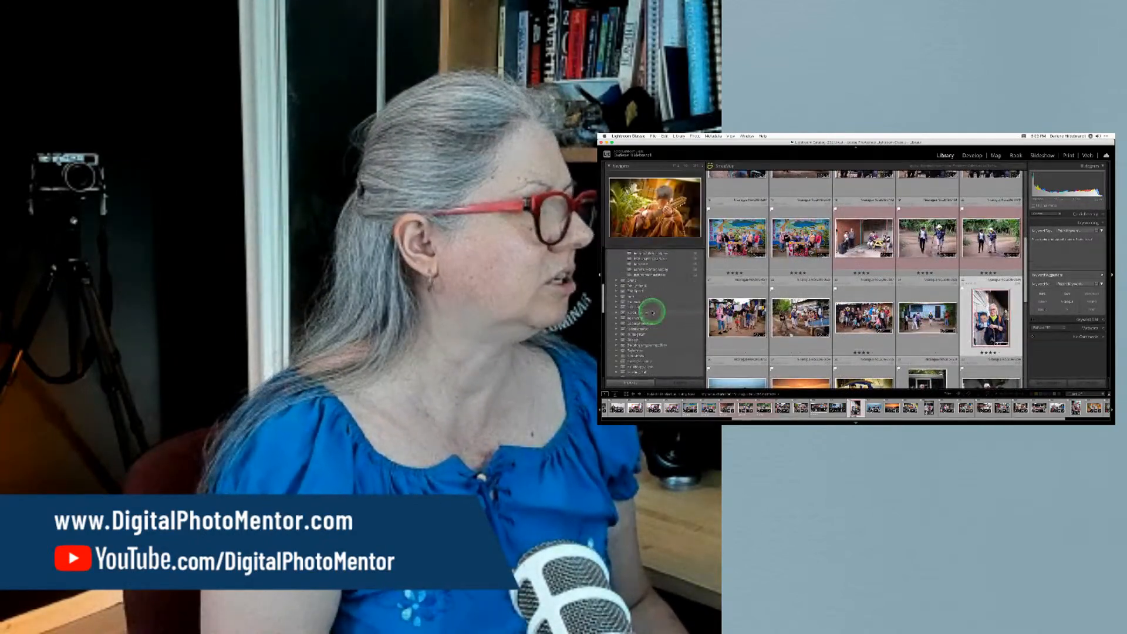
left_click(653, 286)
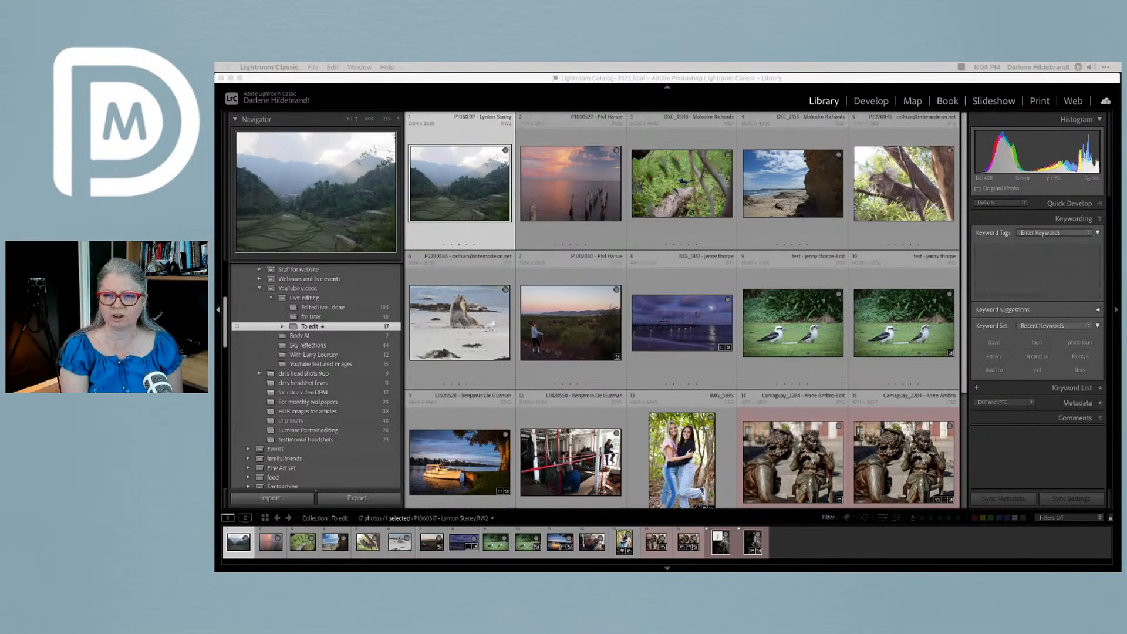
scroll(941, 298, "down", 3)
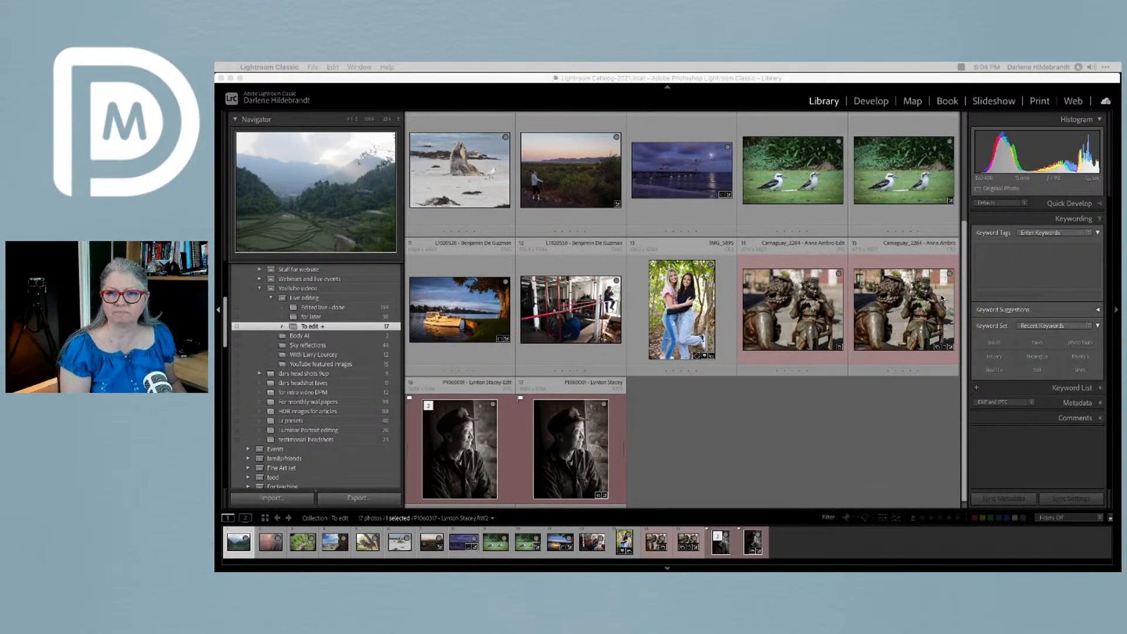
scroll(927, 297, "up", 3)
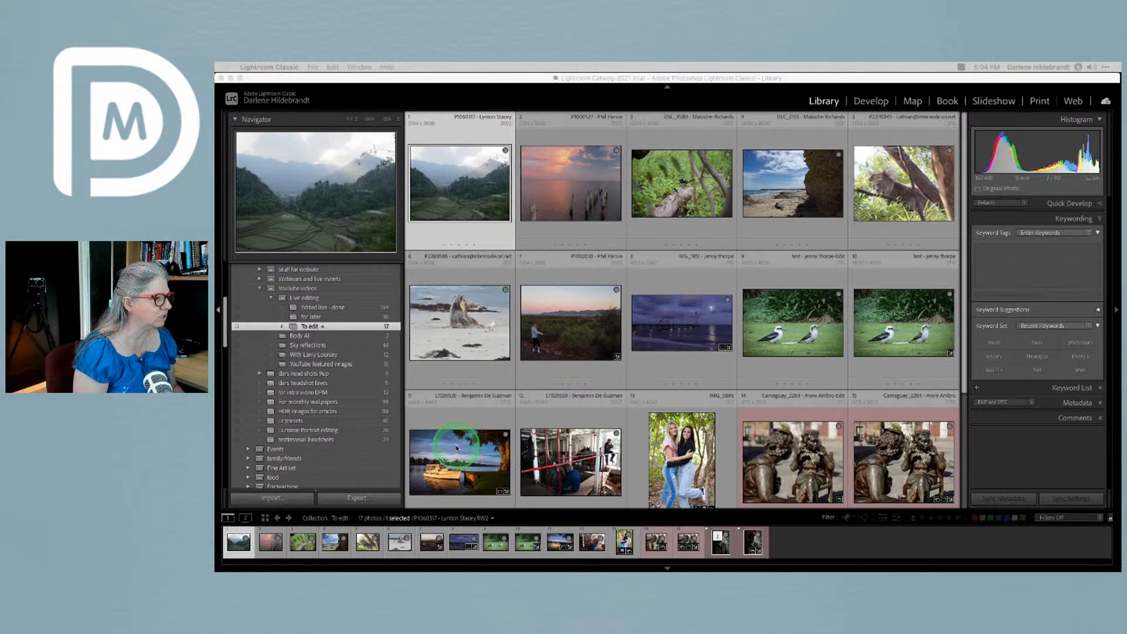
Open the moored boat photo in the Develop module and compare the edit with its Before version
double_click(448, 414)
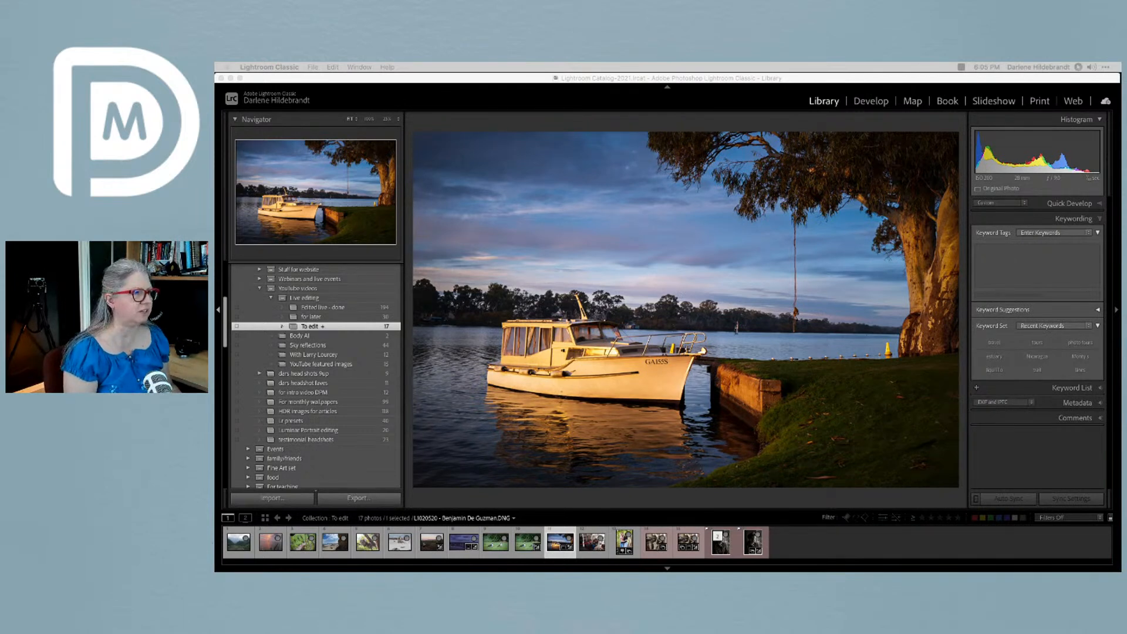
left_click(855, 107)
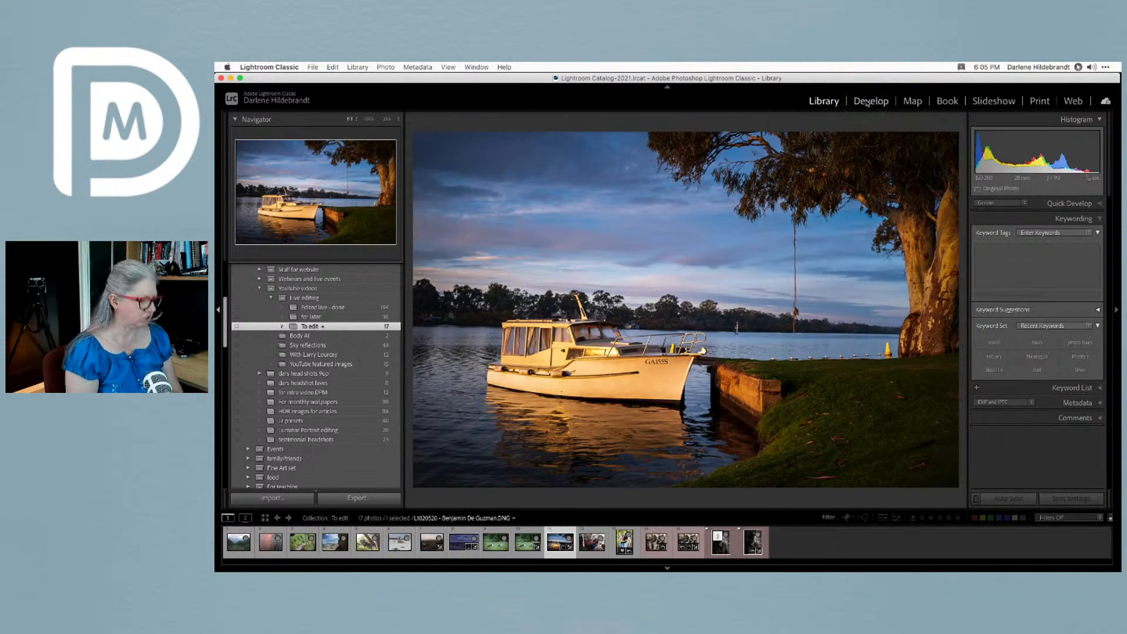
left_click(867, 104)
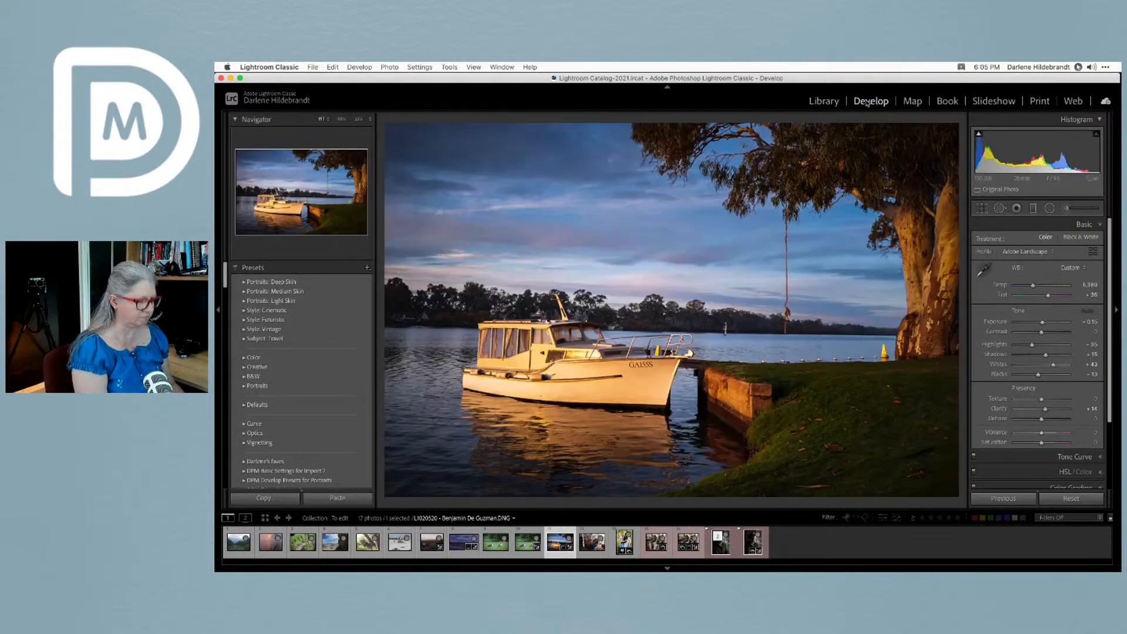
key("backslash")
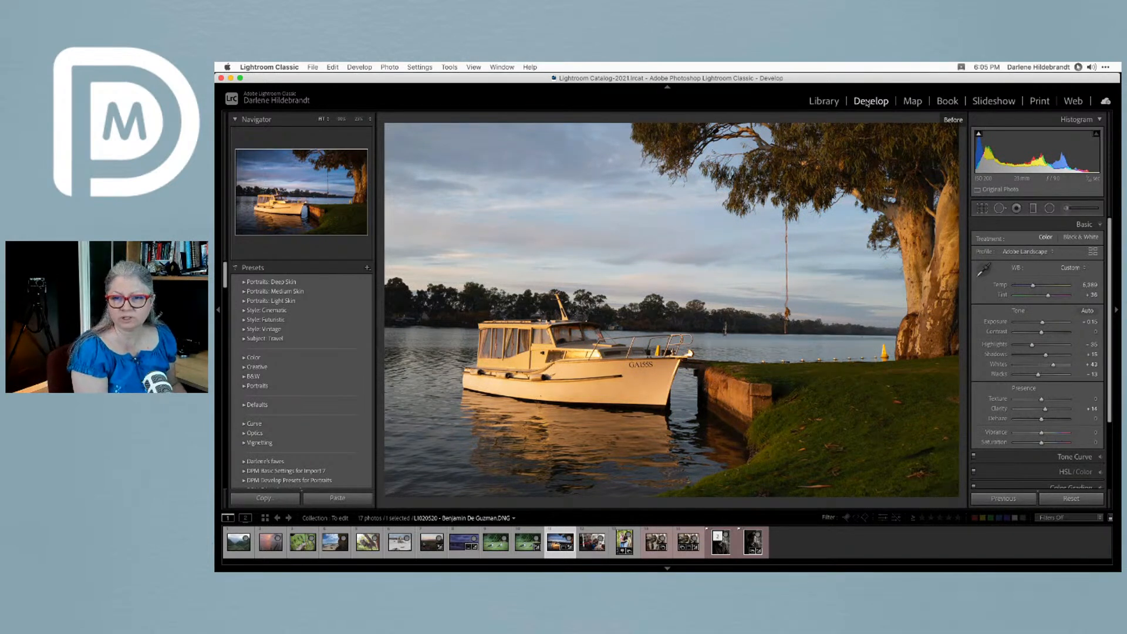
key("backslash")
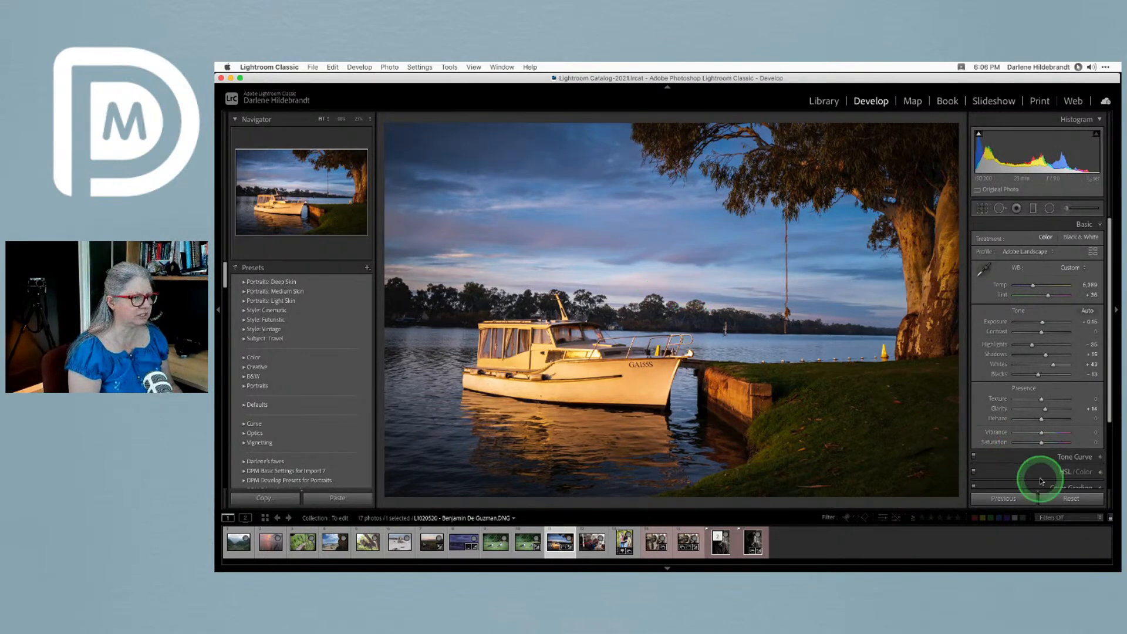
Try resetting all develop settings on the boat photo, and undo the reset
left_click(1067, 498)
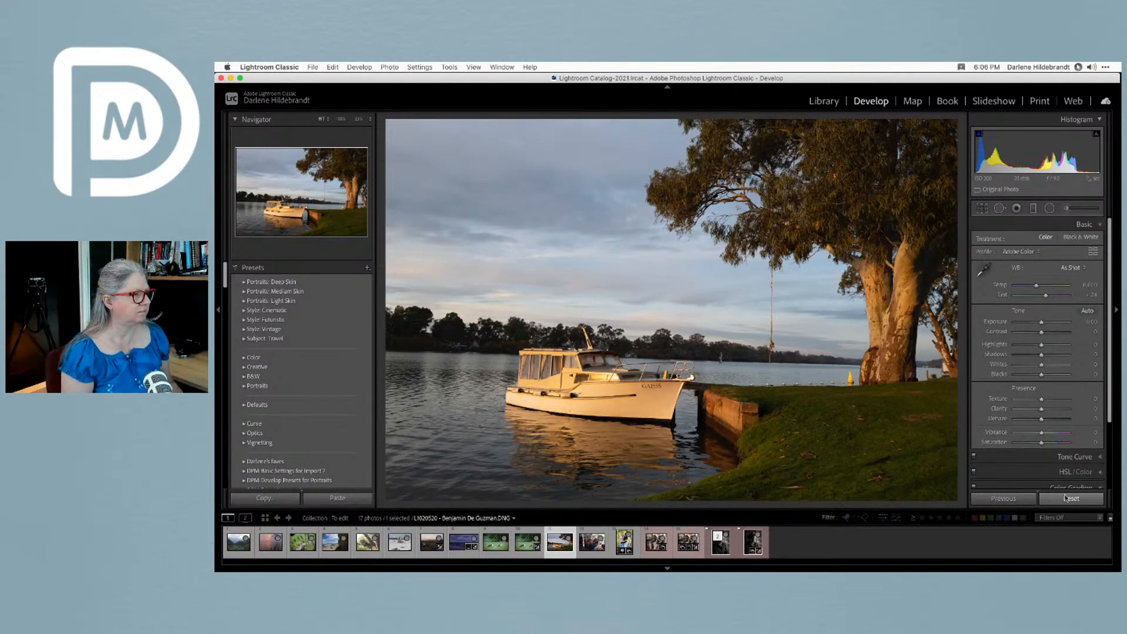
left_click(1066, 497)
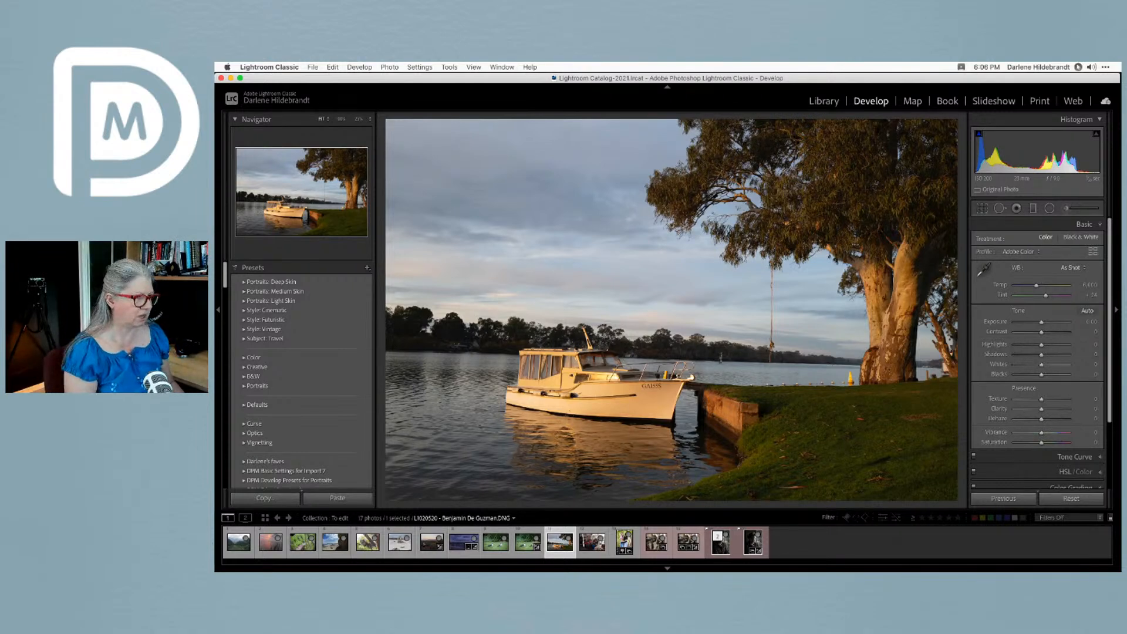
left_click(850, 542)
key("super+z")
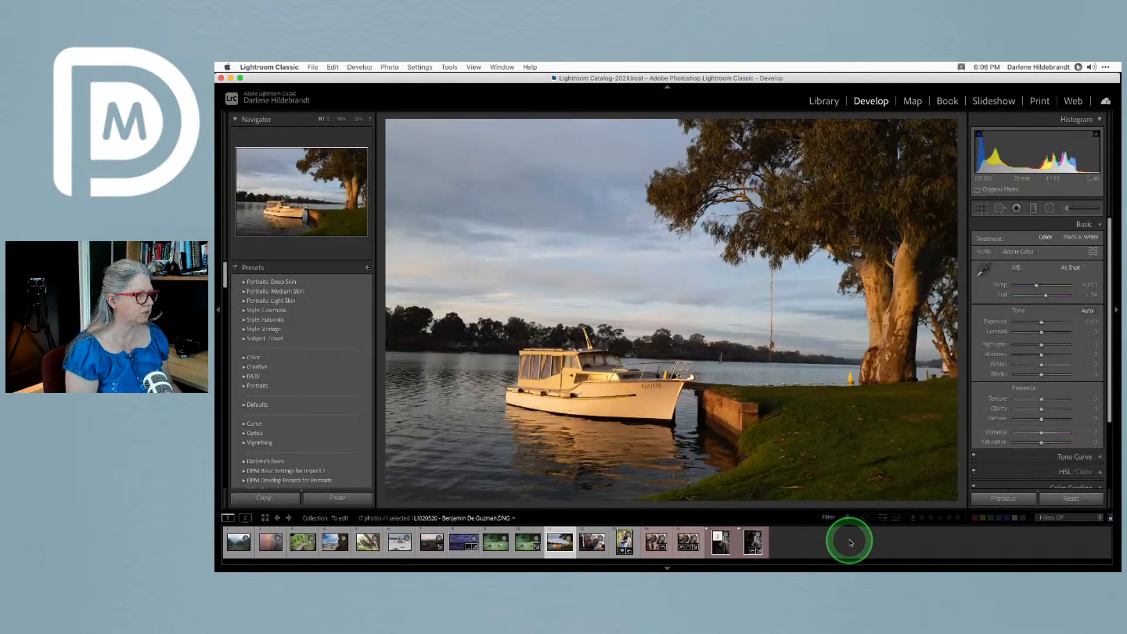
key("super+z")
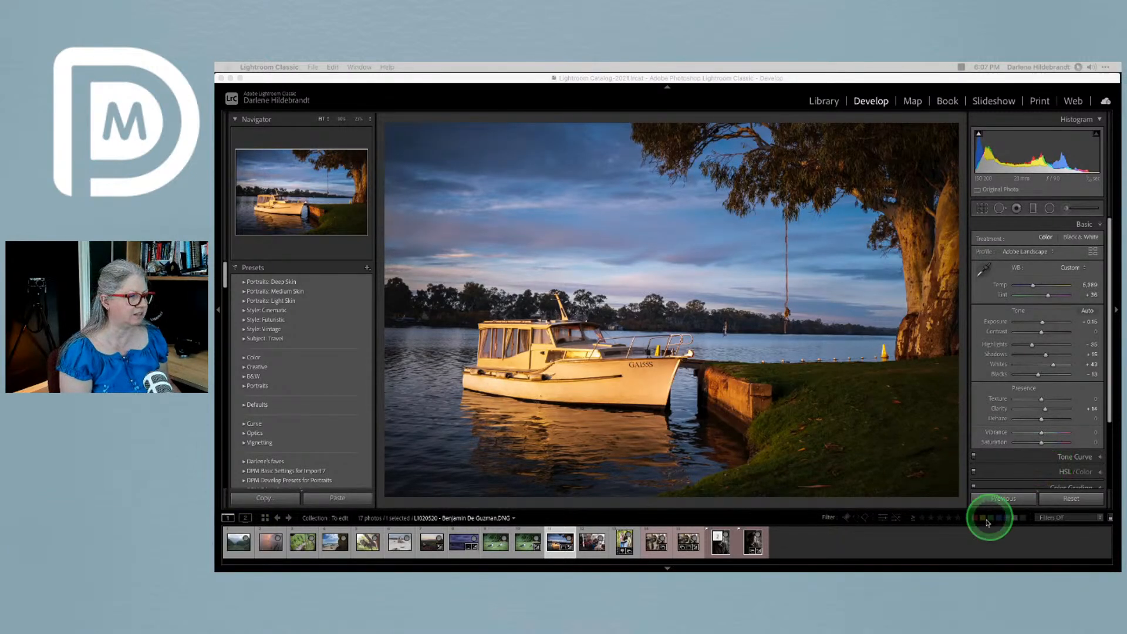
Reset the boat photo to its original settings and keep it selected for editing
left_click(1074, 500)
left_click(1071, 498)
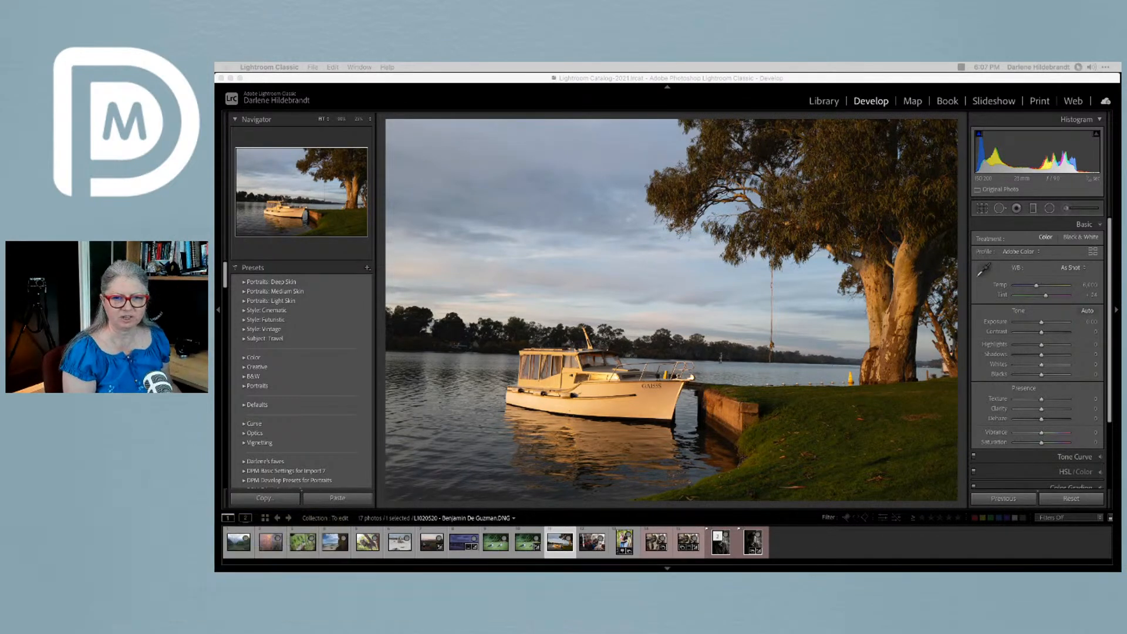
left_click(893, 538)
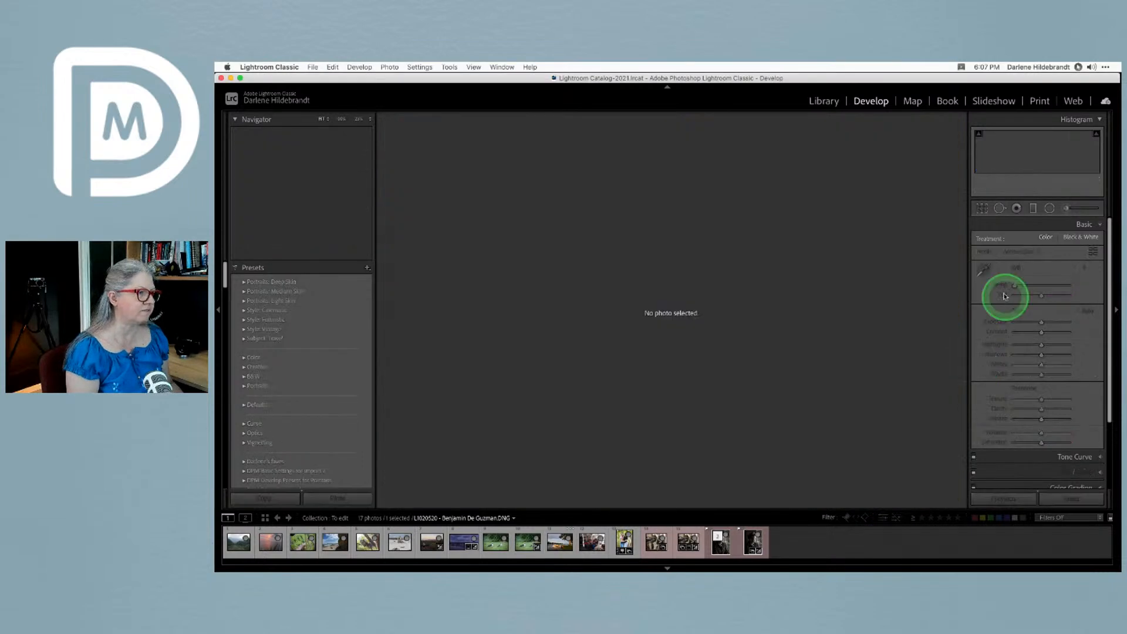
key("super+z")
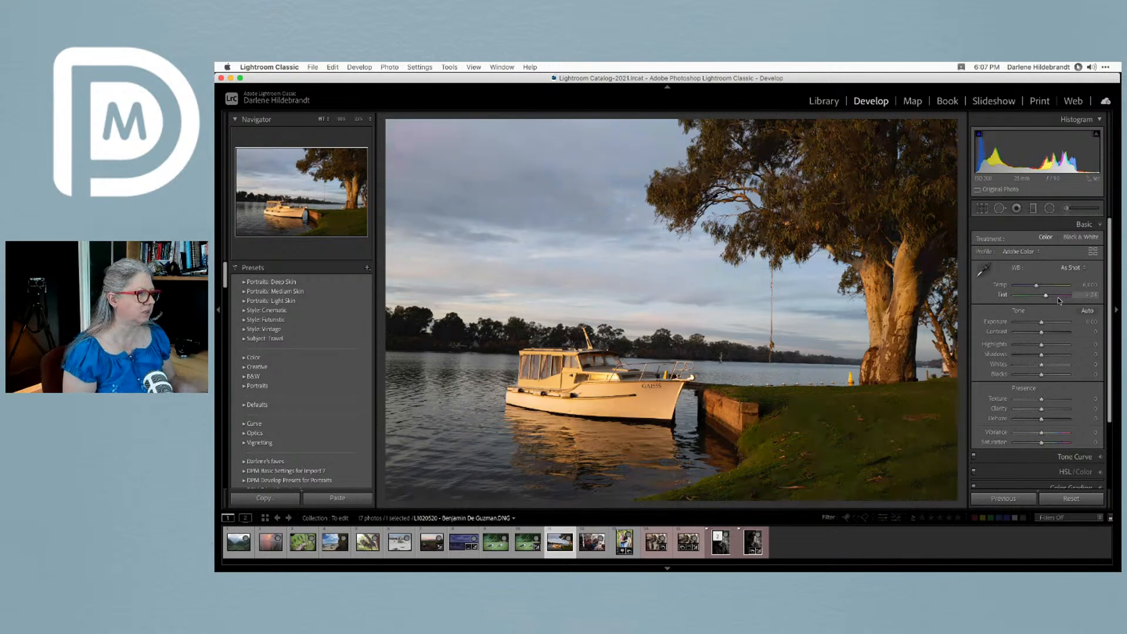
Try Auto straightening on the boat photo in Crop & Straighten, and reset the crop
key("r")
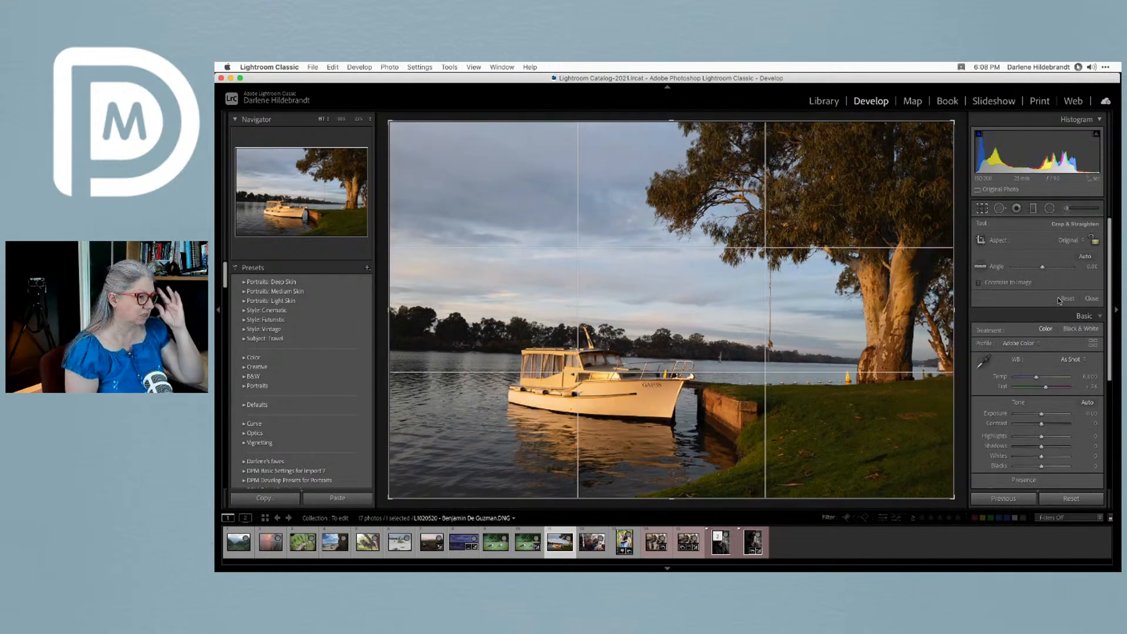
left_click(1083, 258)
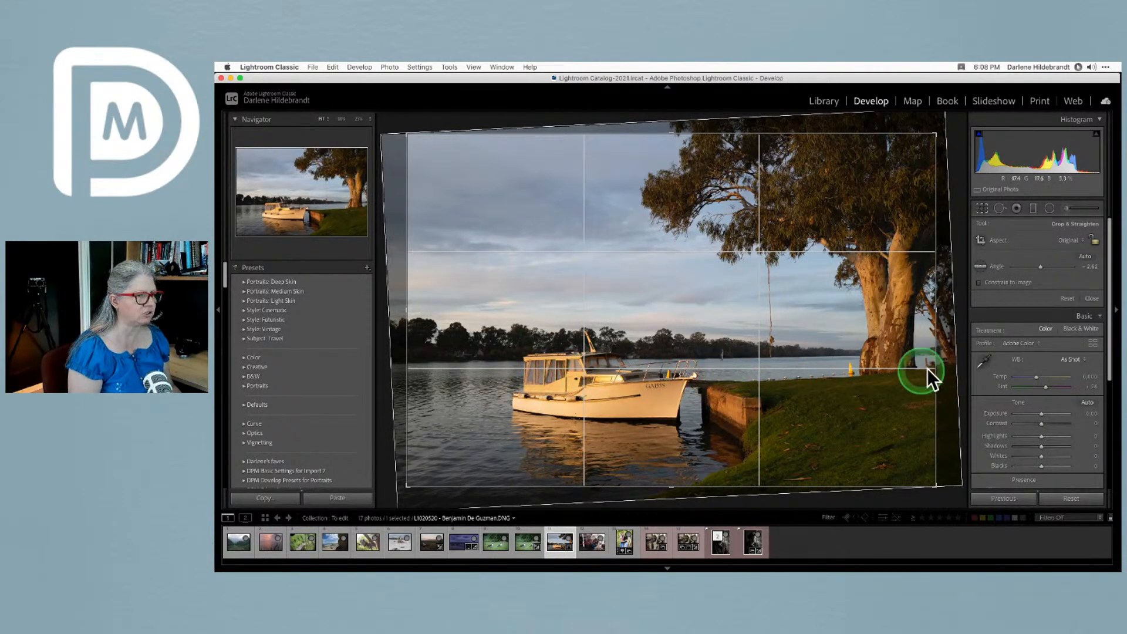
left_click(1067, 299)
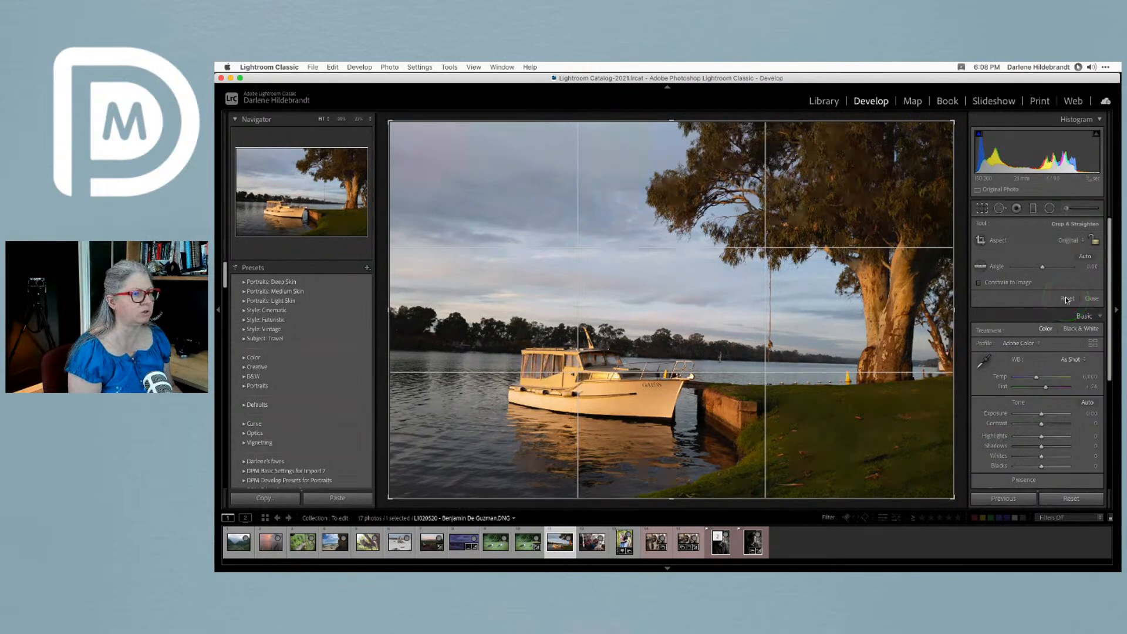
Try the Straighten tool along the far shoreline from its left end to its right end, and reset the crop
left_click(984, 266)
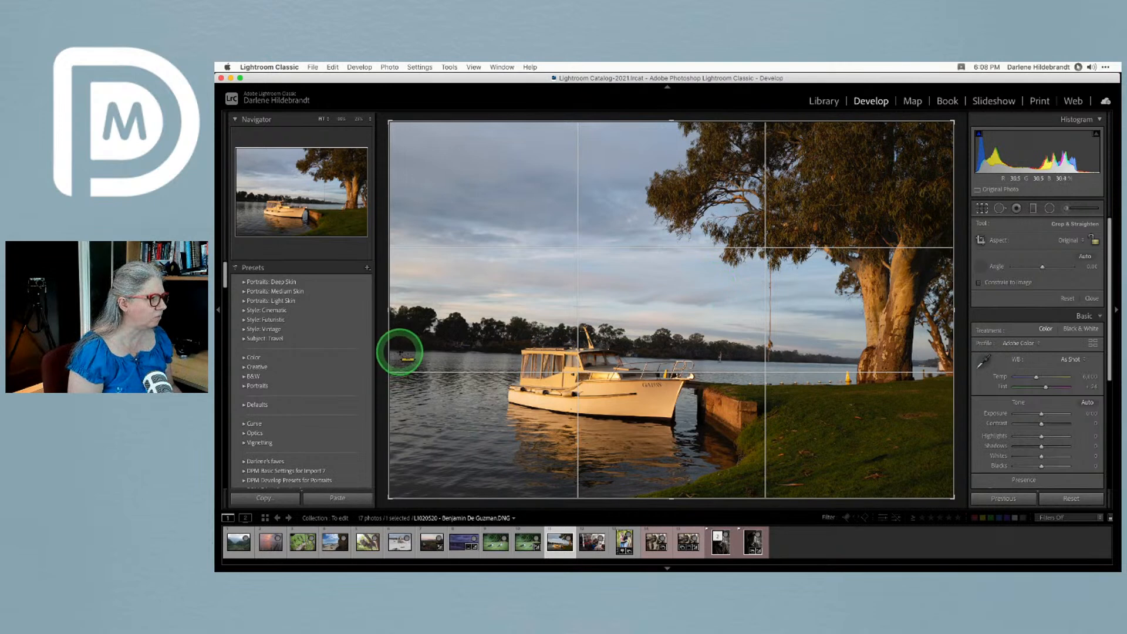
left_click_drag(397, 350, 1022, 370)
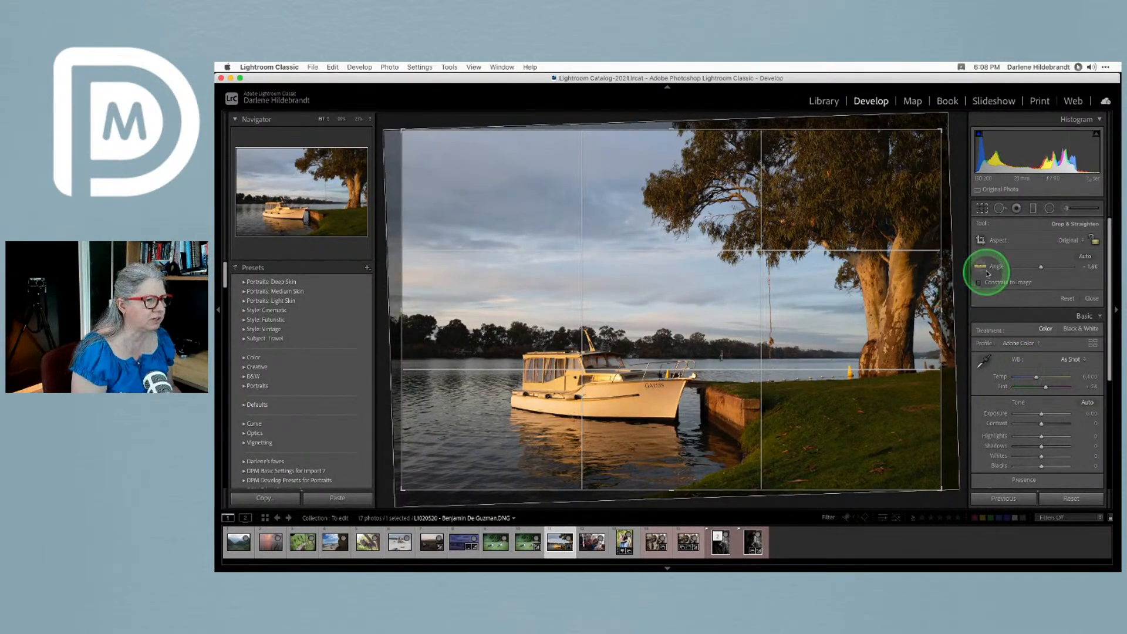
left_click(1067, 299)
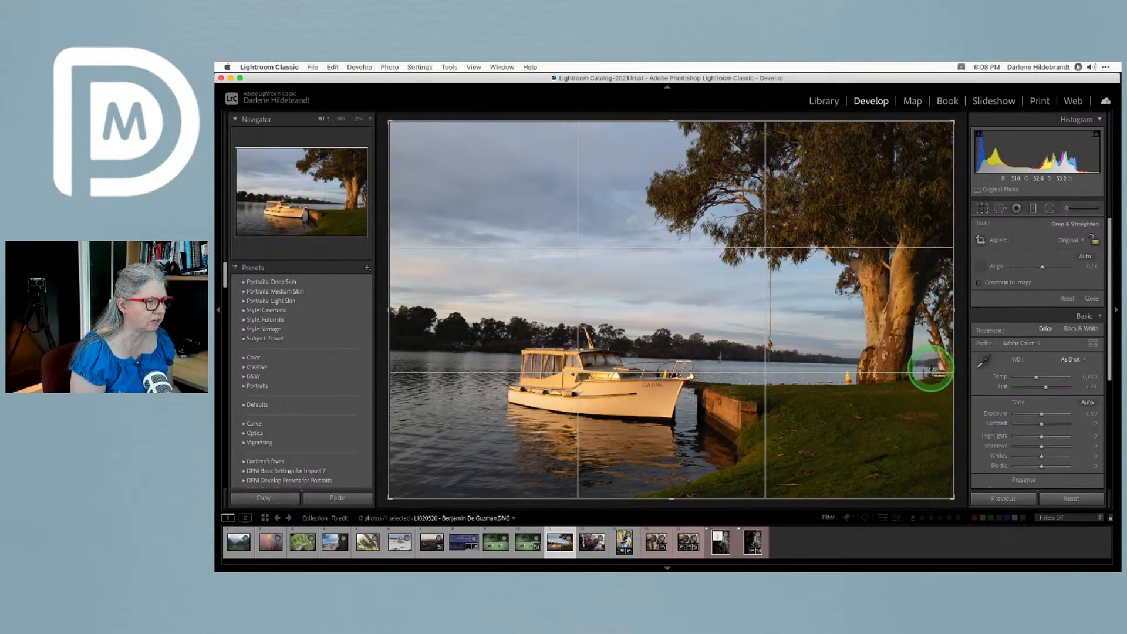
Straighten the boat photo along the far shoreline from its right end to its left, about -1.83 degrees
left_click_drag(913, 367, 340, 353)
left_click(716, 353)
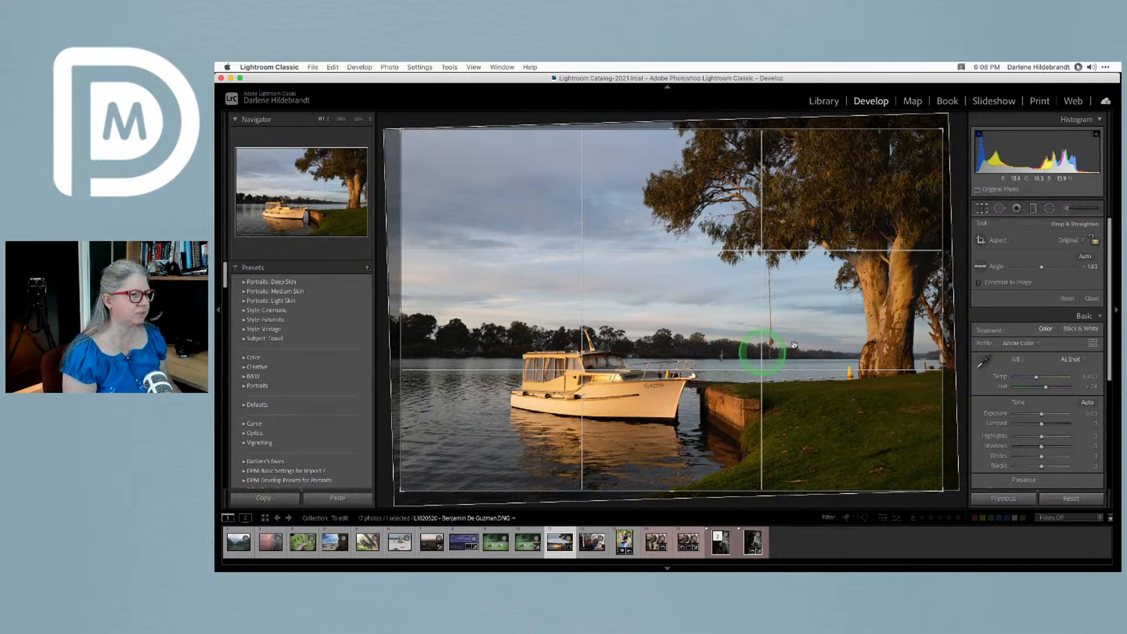
Unlock the crop's aspect ratio and crop a strip of sky off the photo's upper edge
left_click(1093, 240)
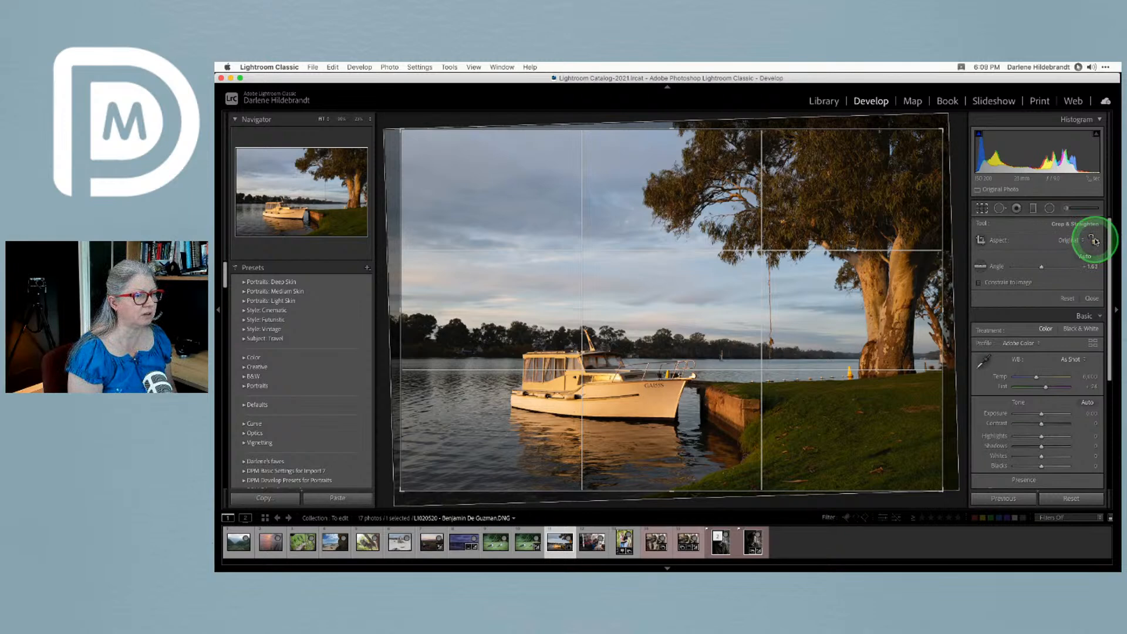
left_click(1094, 242)
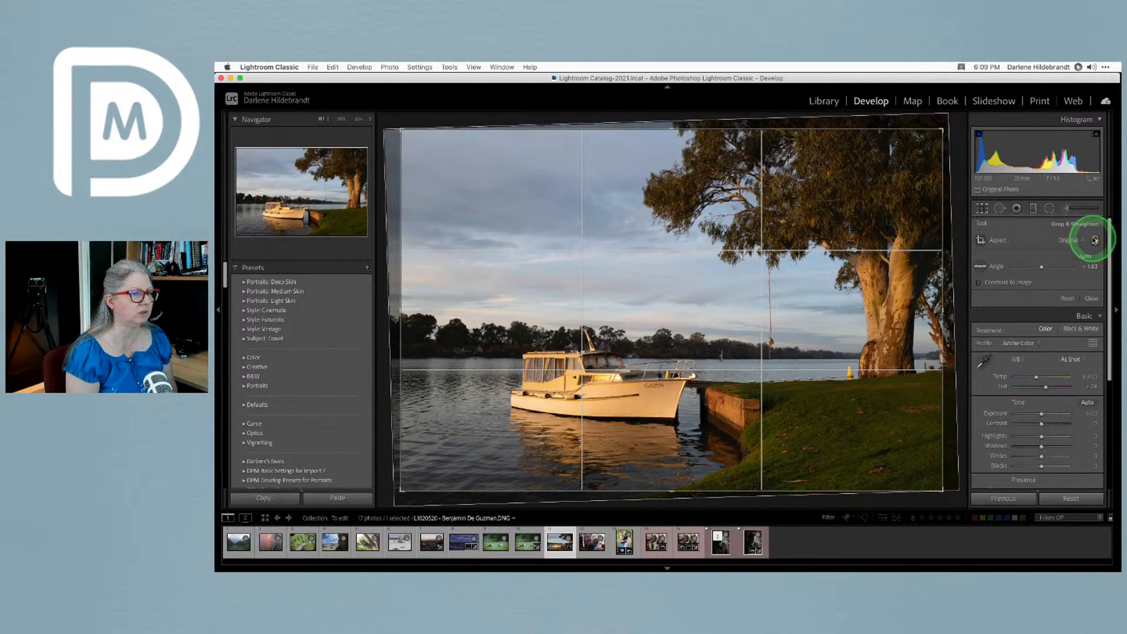
left_click_drag(939, 127, 1010, 129)
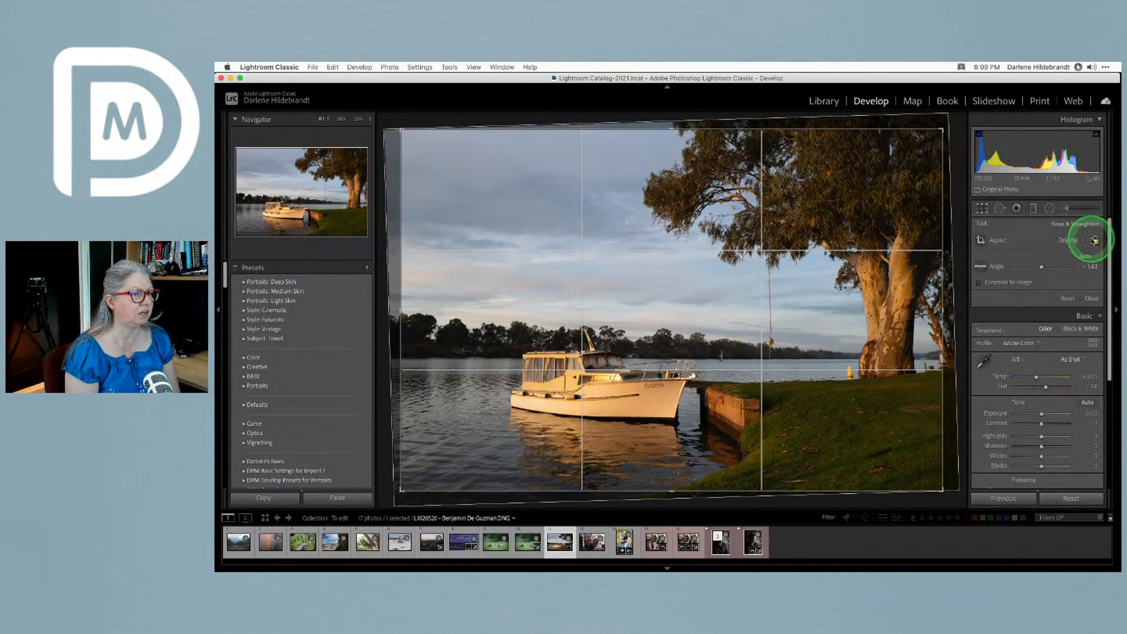
mouse_move(939, 260)
left_mouse_down()
mouse_move(810, 259)
mouse_move(931, 262)
left_mouse_up()
left_click_drag(689, 127, 689, 156)
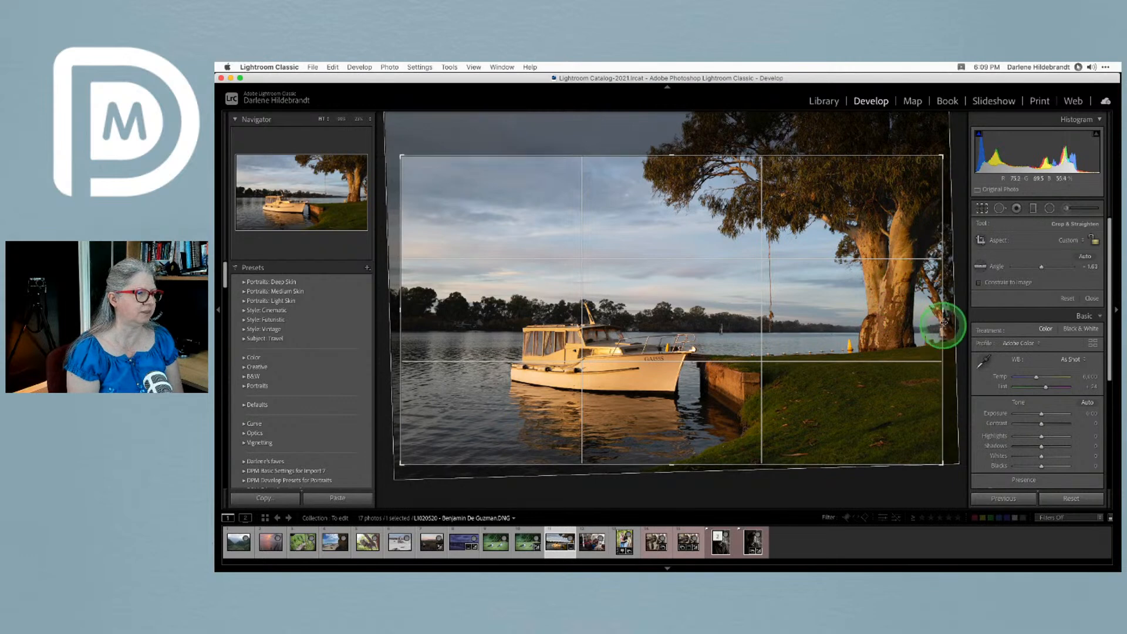
Crop the photo's right side in to the tree trunk and its left side in towards the boat
left_click_drag(942, 310, 924, 311)
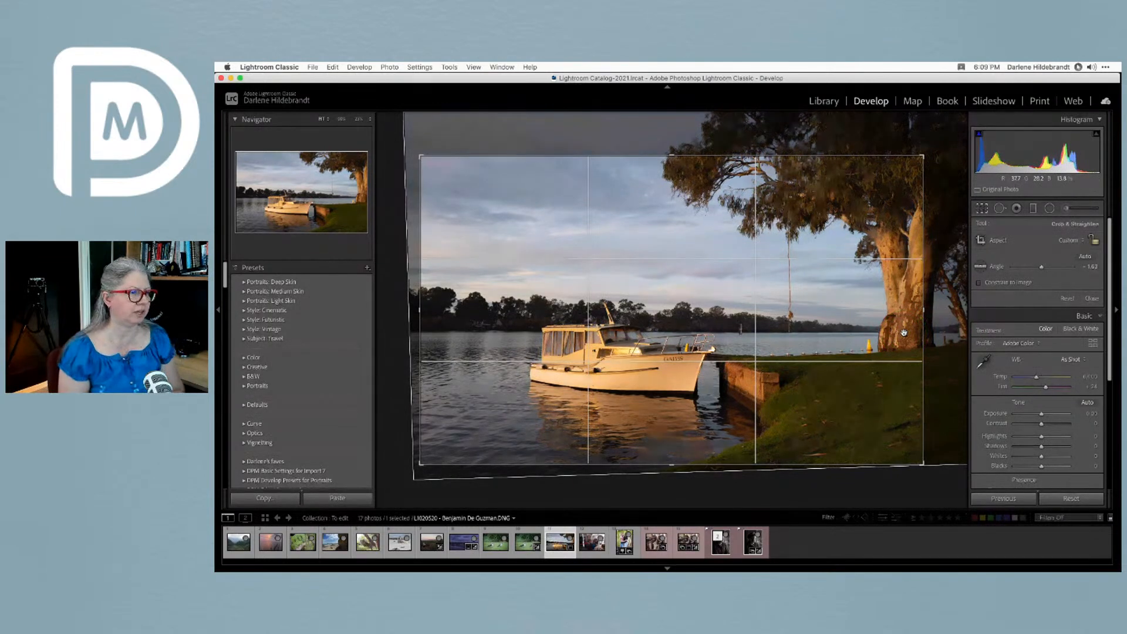
left_click(931, 305)
left_click(615, 447)
left_click(587, 418)
left_click(431, 329)
left_click(695, 394)
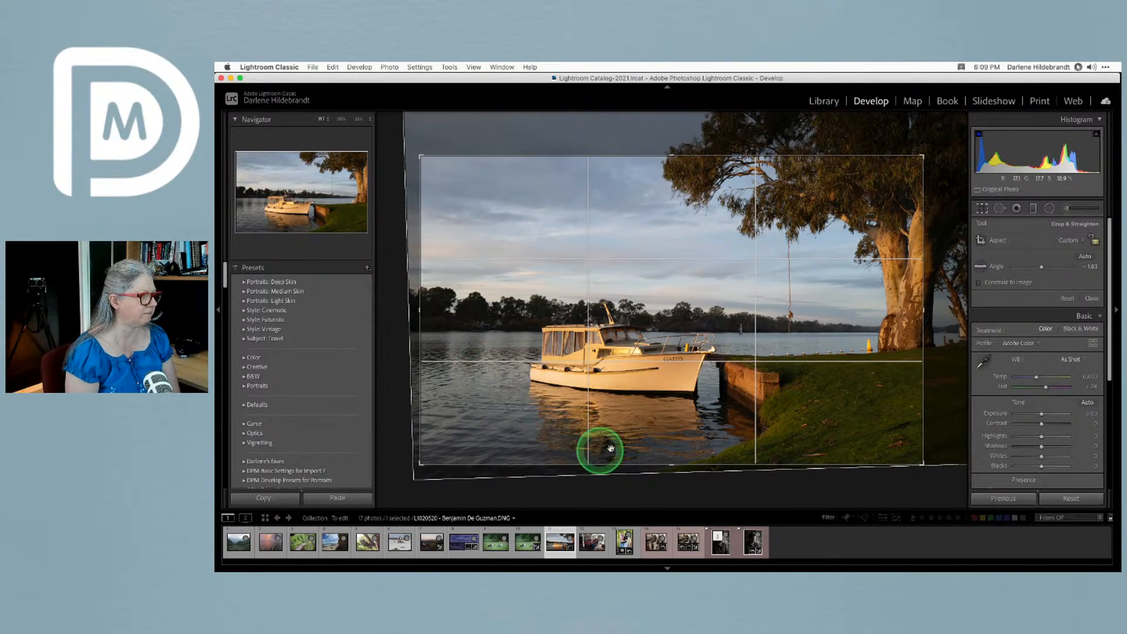
left_click_drag(420, 305, 447, 307)
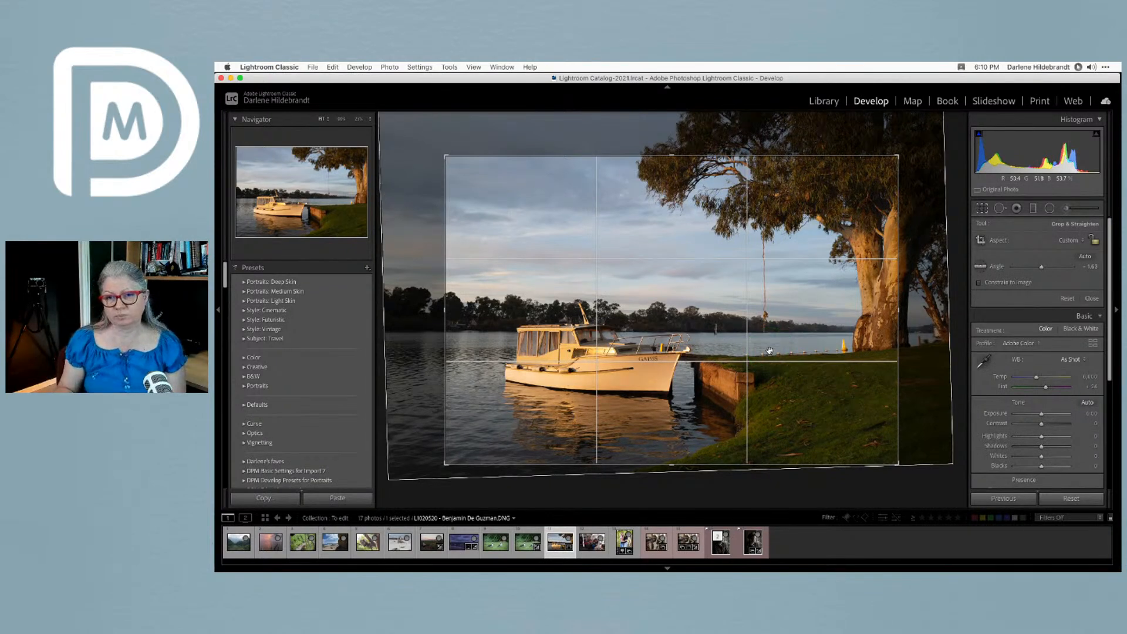
Try straightening the photo vertically along the rope hanging from the tree, and apply the crop
left_click(980, 266)
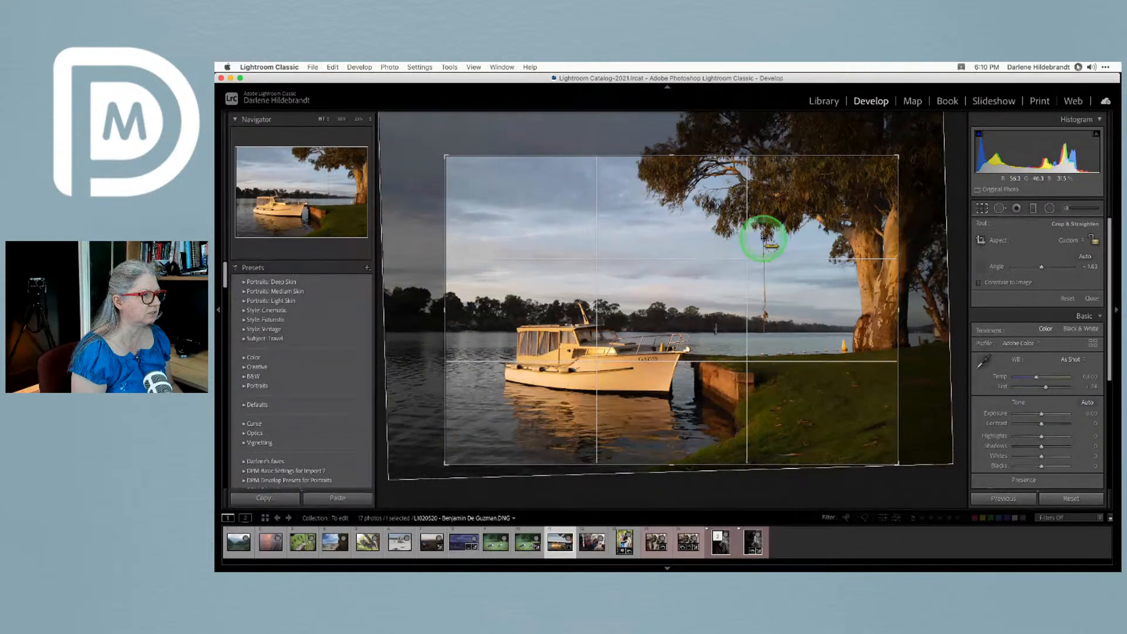
left_click_drag(763, 297, 768, 426)
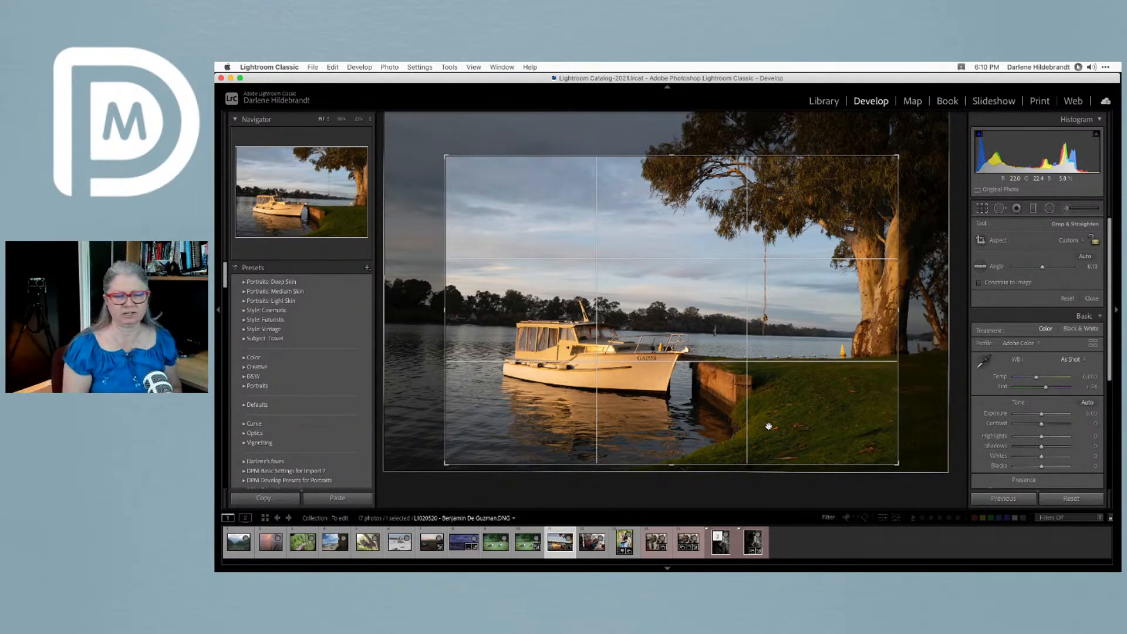
key("Return")
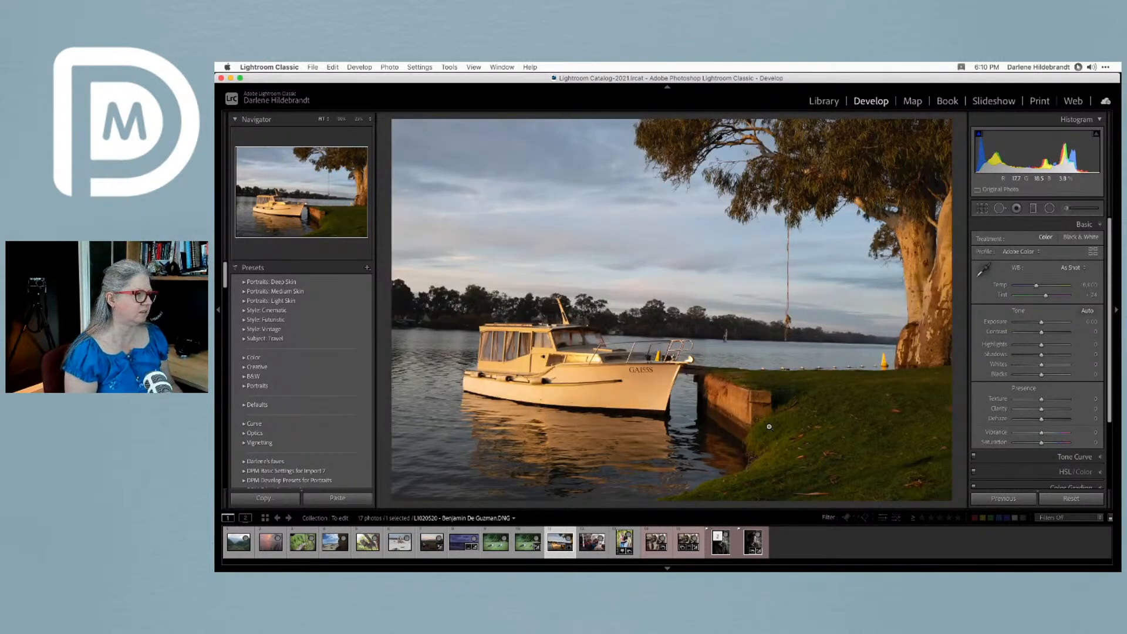
Reopen the crop, straighten the photo along the far shoreline from its right end to its left, and apply it
key("r")
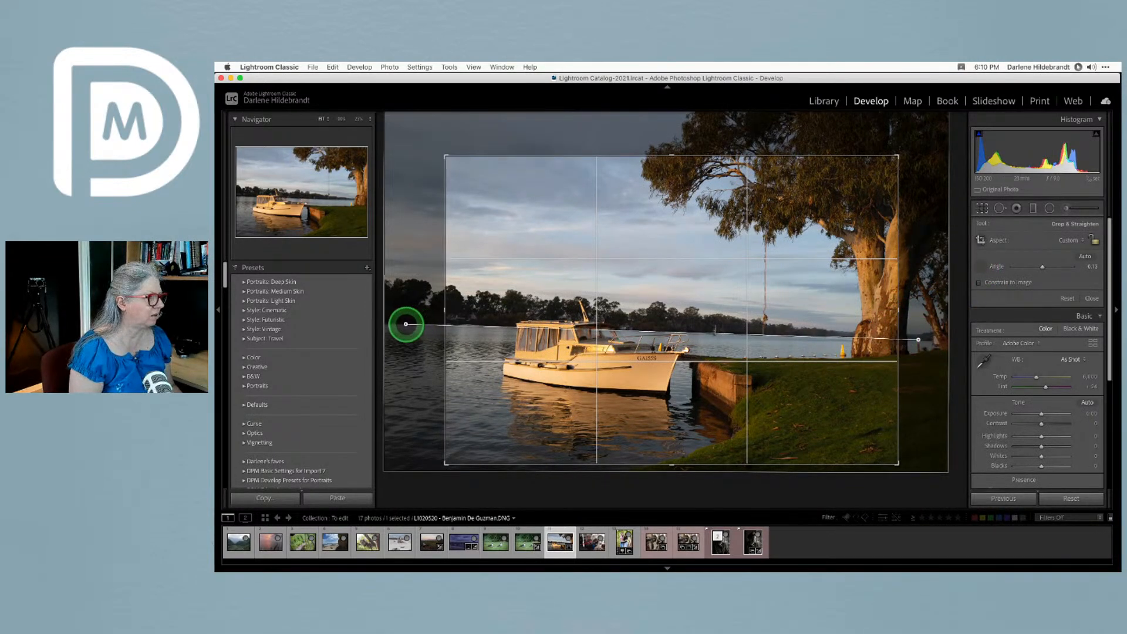
left_click_drag(405, 323, 406, 324)
key("Return")
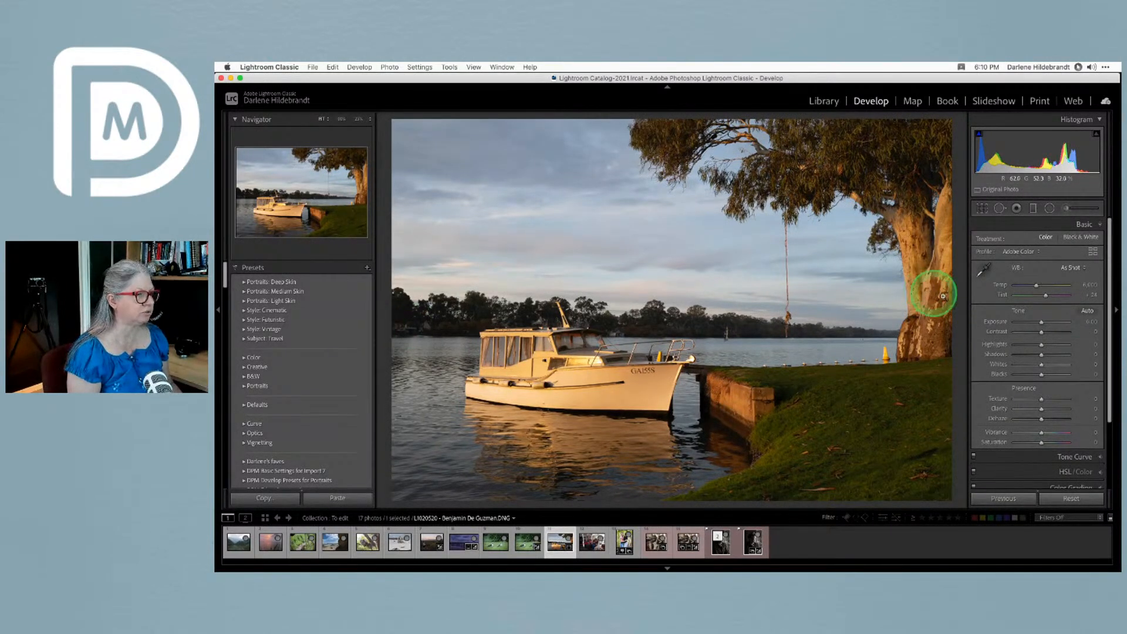
left_click(1014, 293)
left_click(1093, 252)
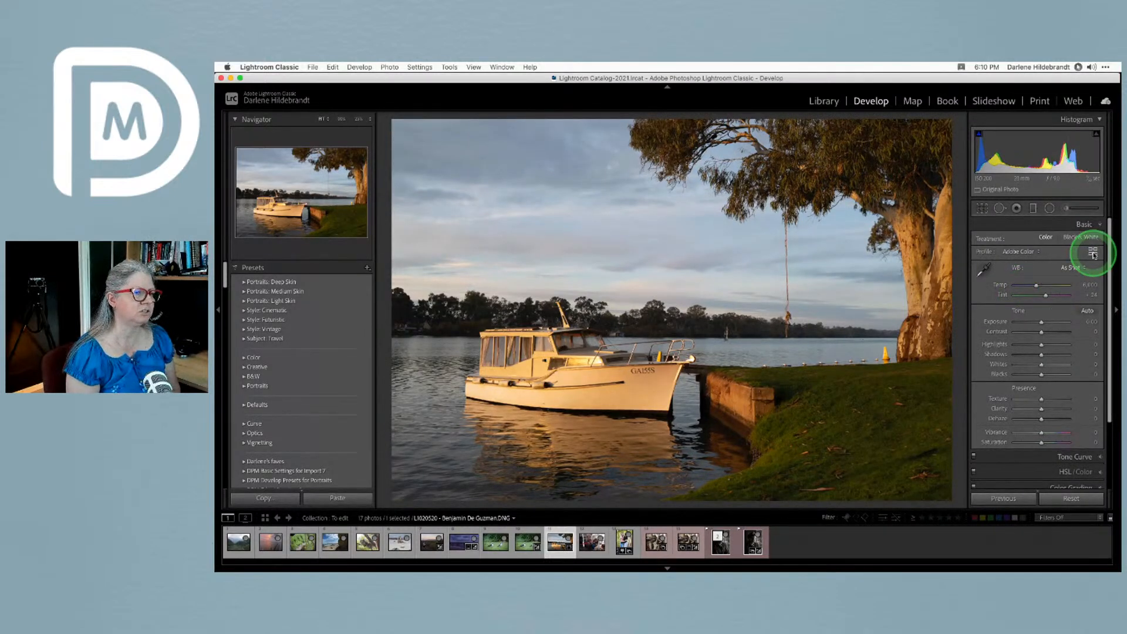
left_click(1092, 254)
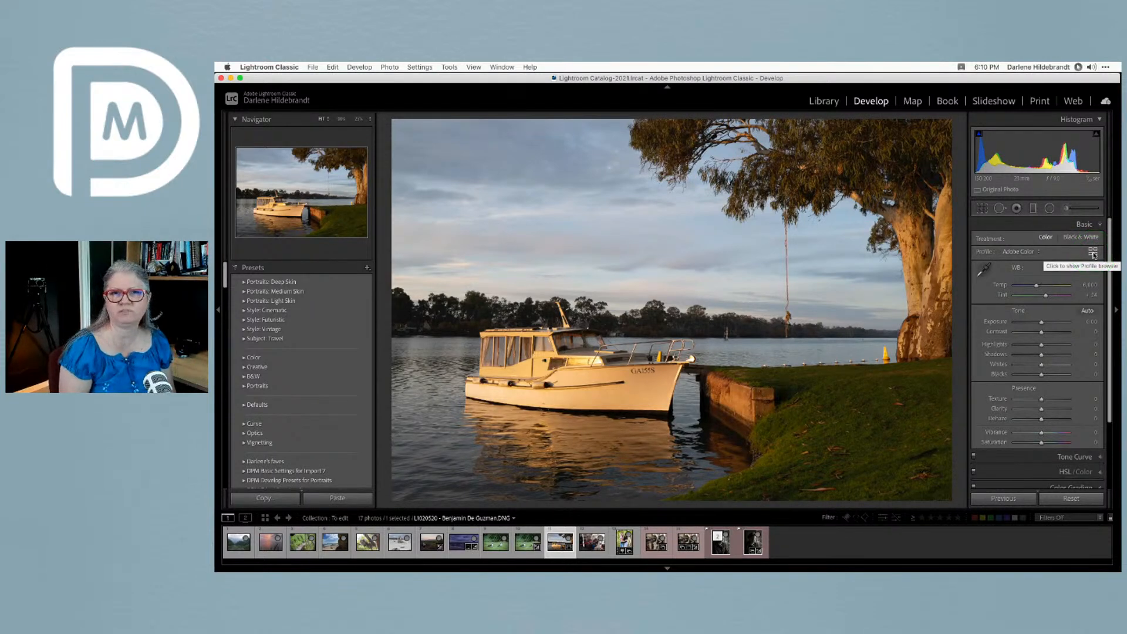
left_click(1093, 254)
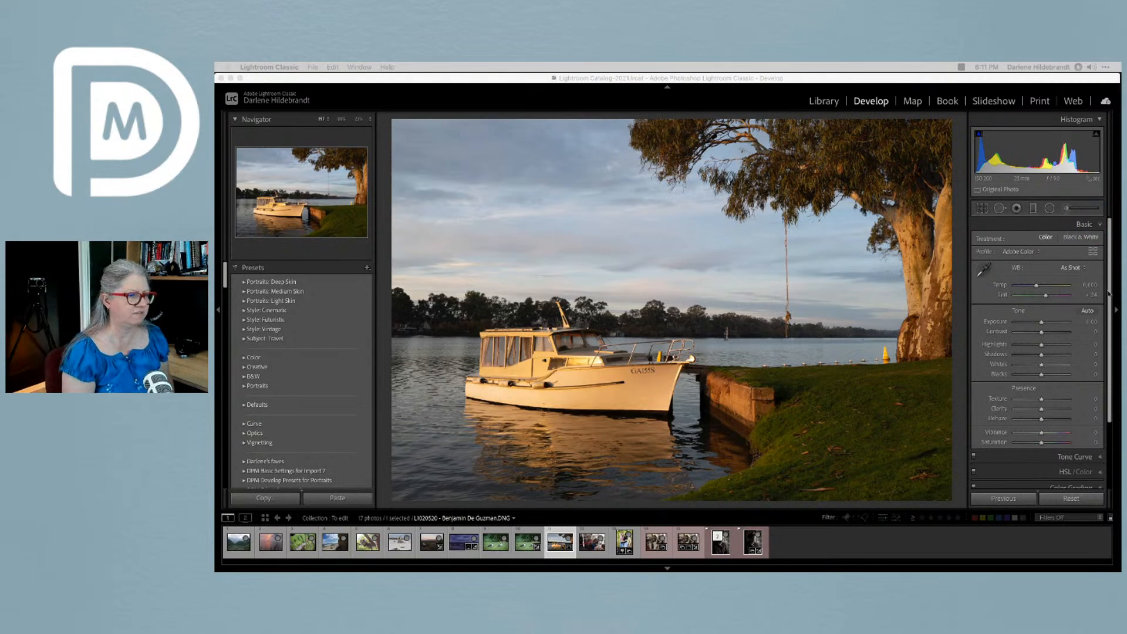
scroll(1076, 305, "down", 5)
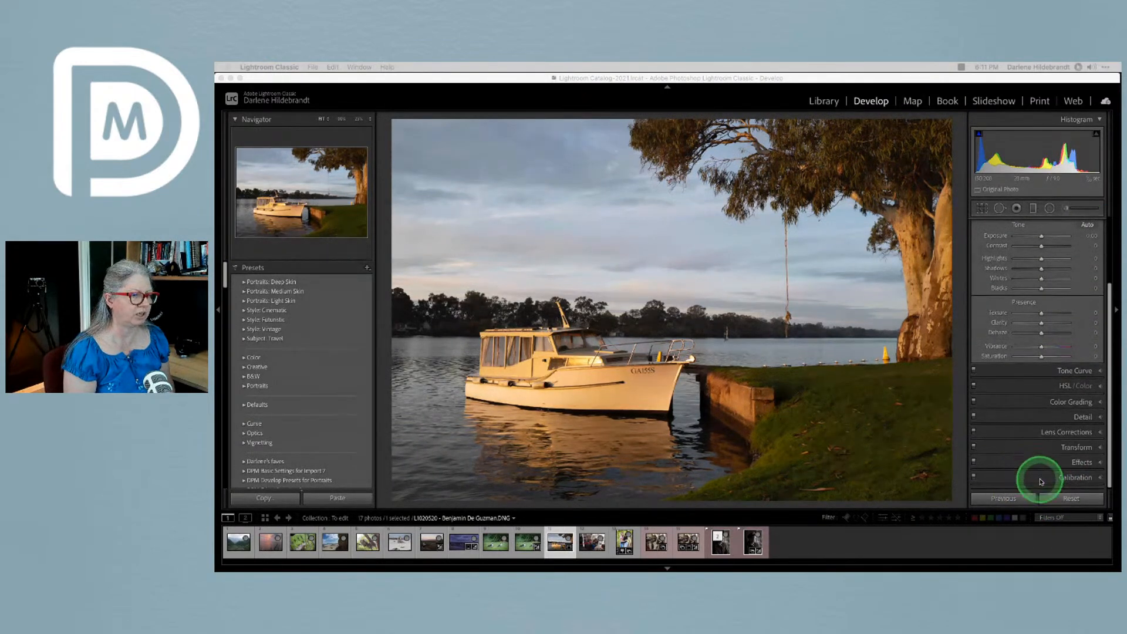
scroll(1044, 340, "up", 5)
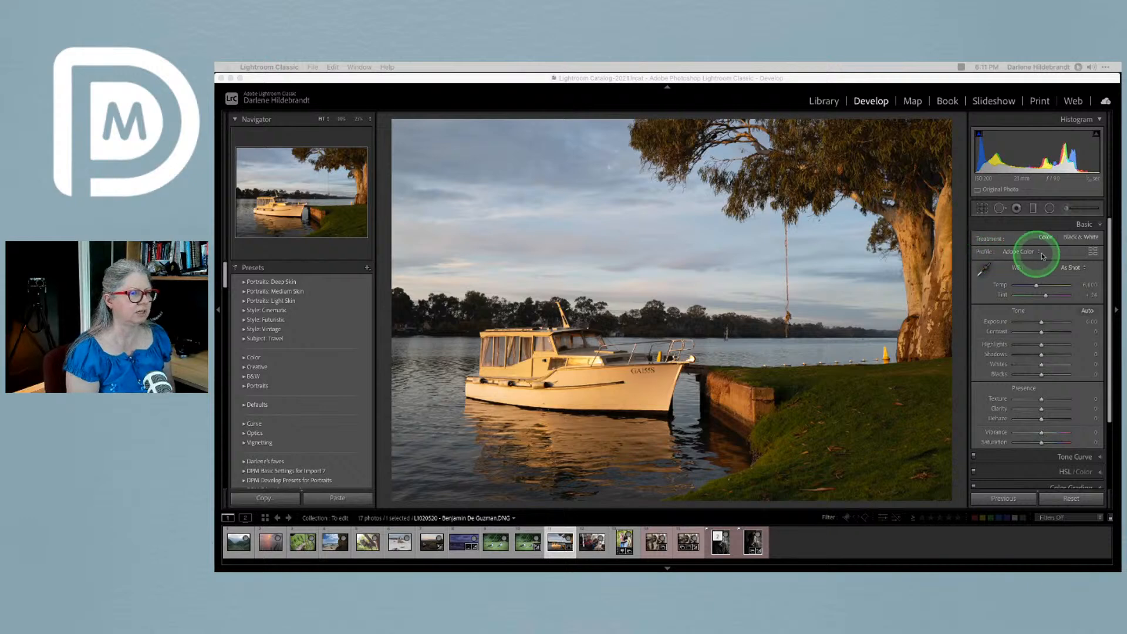
Look over the Adobe Raw group in the Profile Browser and the short list of available profiles
left_click(1092, 253)
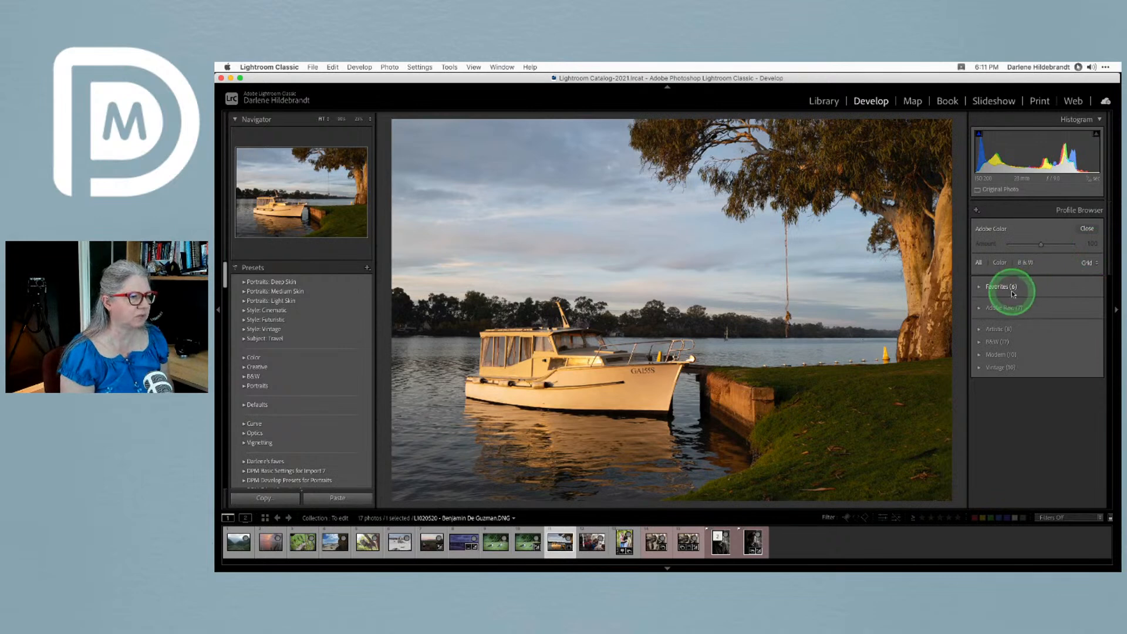
left_click(980, 309)
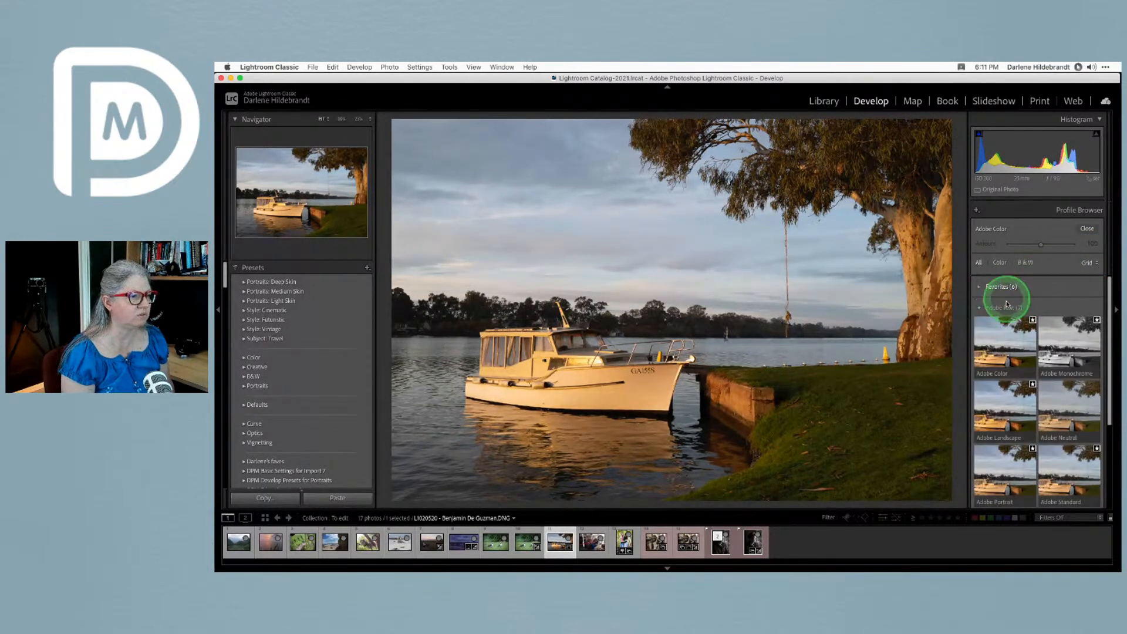
left_click(1087, 231)
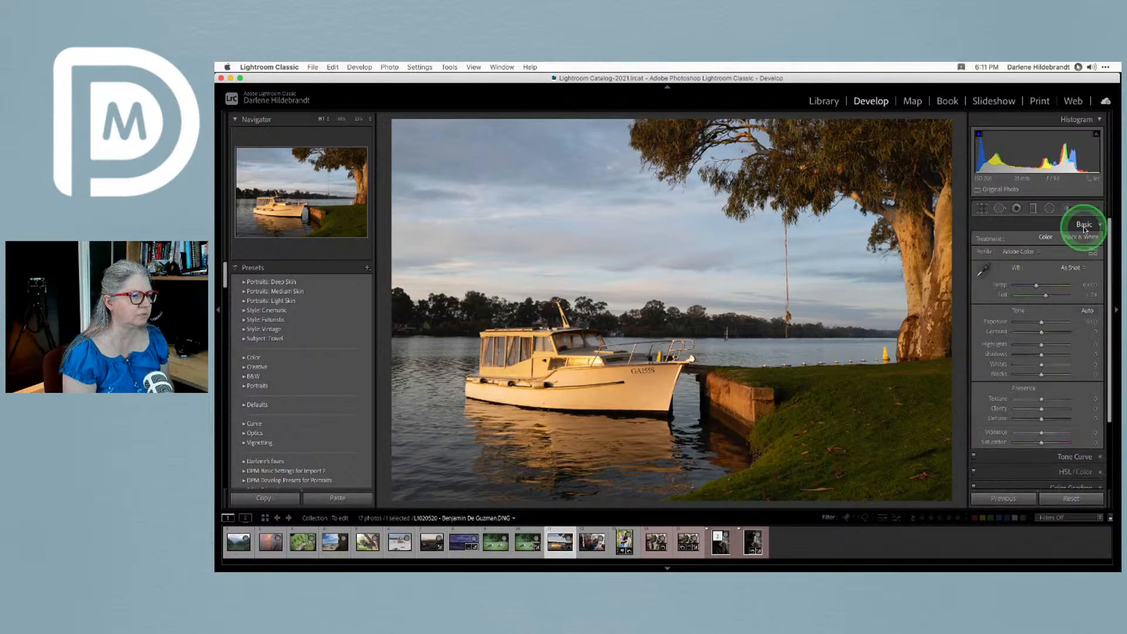
left_click(1024, 251)
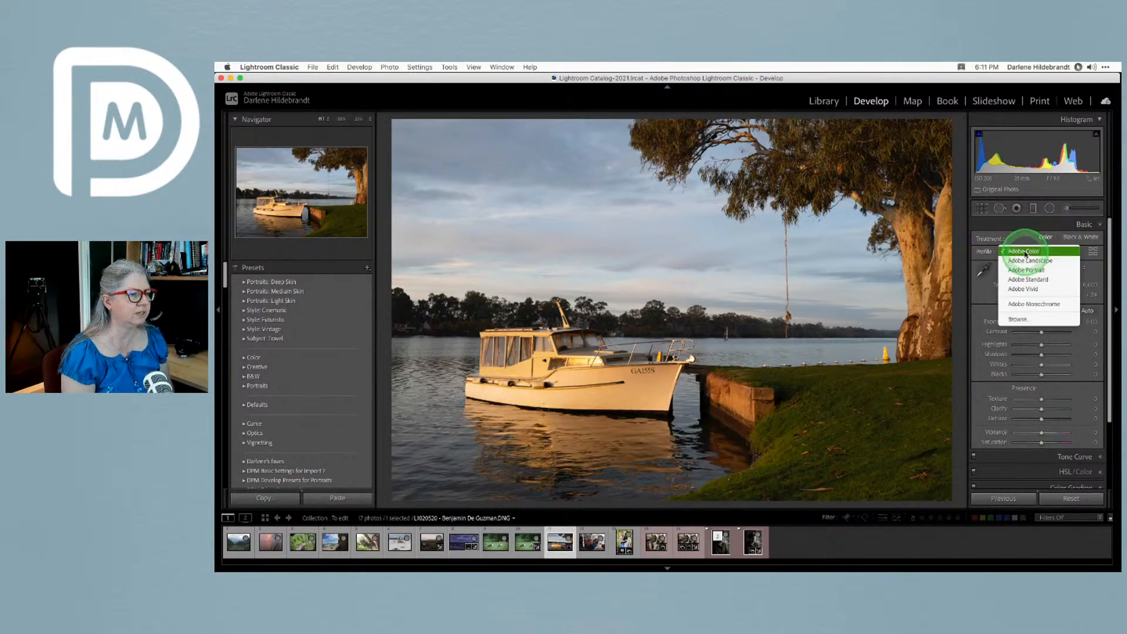
left_click(1092, 251)
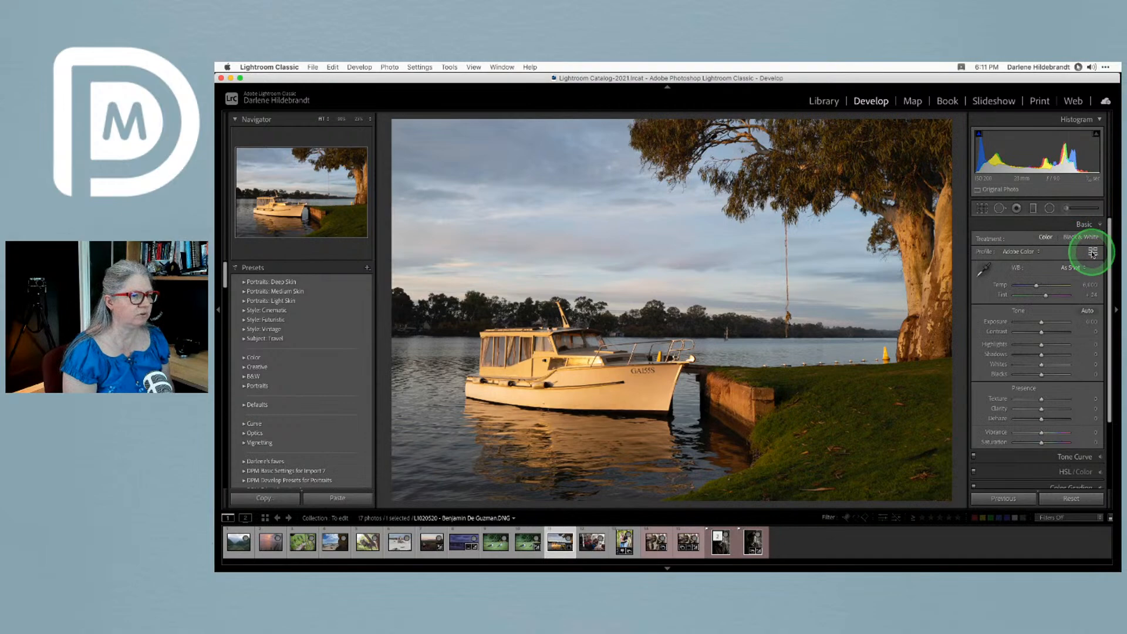
Preview the Adobe Monochrome and Adobe Standard profiles on the boat photo in the Profile Browser
left_click(1093, 251)
left_click(1050, 351)
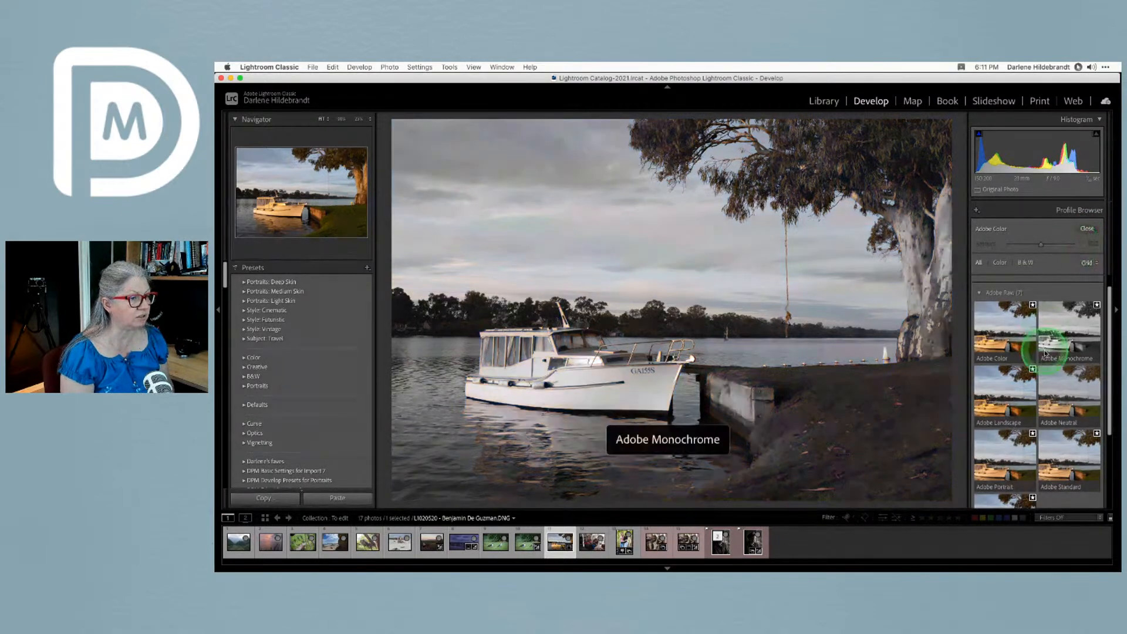
scroll(1046, 353, "down", 1)
left_click(1046, 353)
scroll(1045, 353, "down", 2)
left_click(1046, 353)
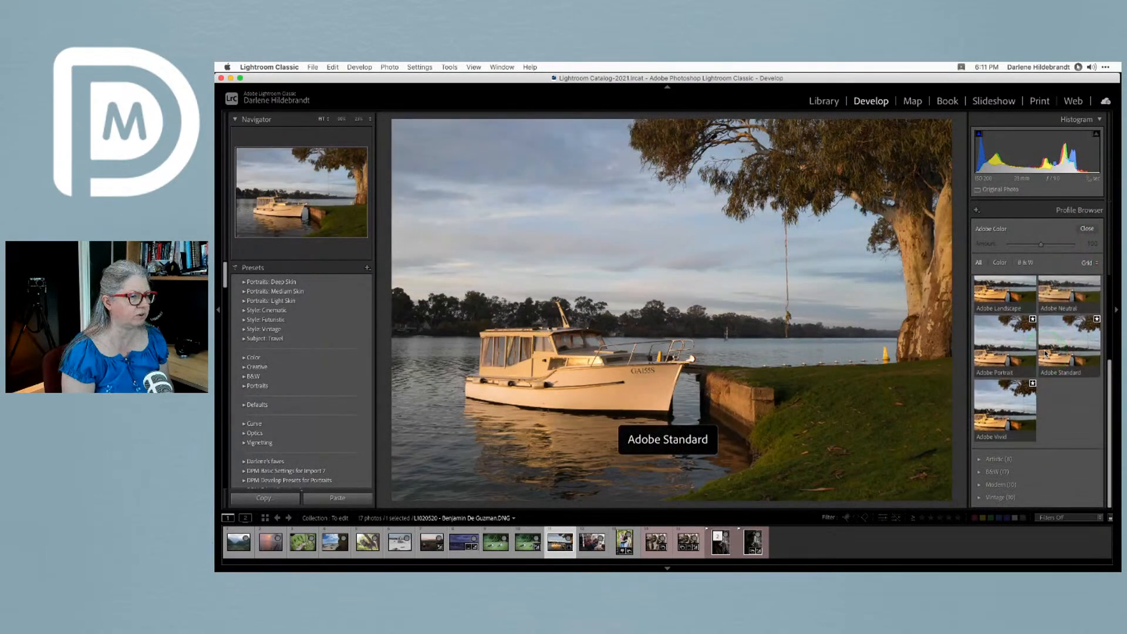
scroll(1045, 353, "up", 3)
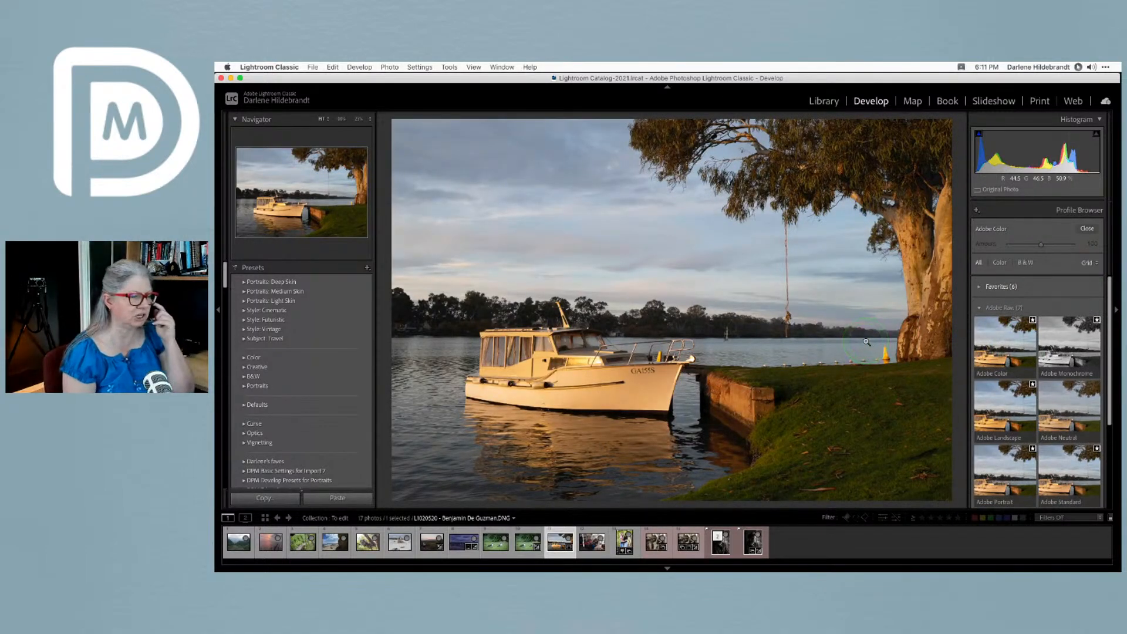
Examine the photo's EXIF metadata in the Library module, including its camera details, and return to Develop
key("e")
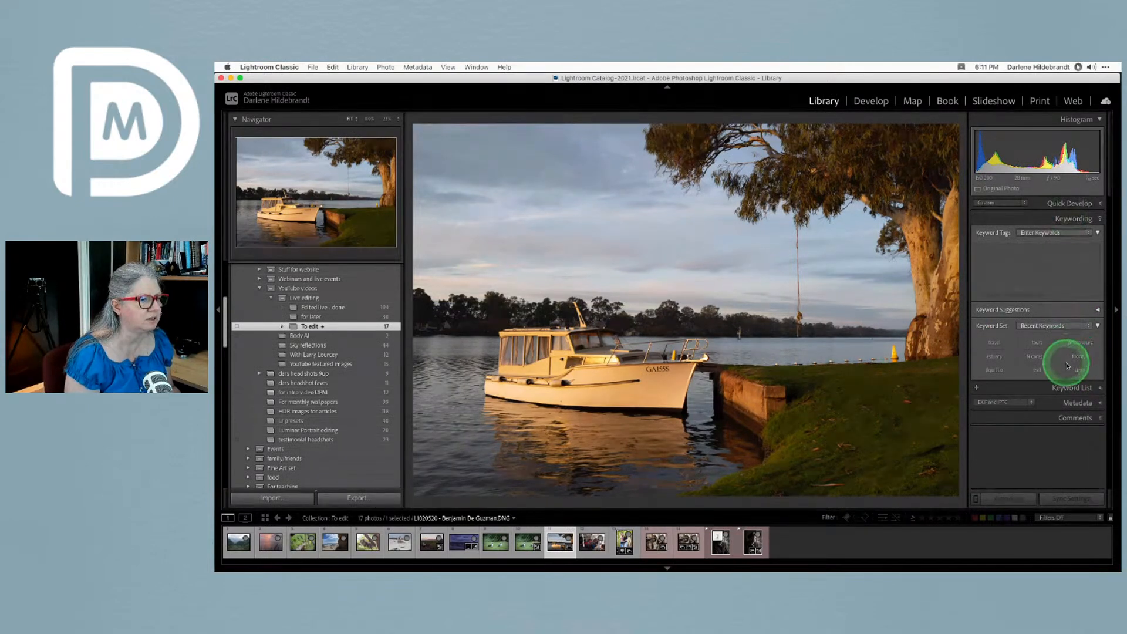
left_click(1077, 403)
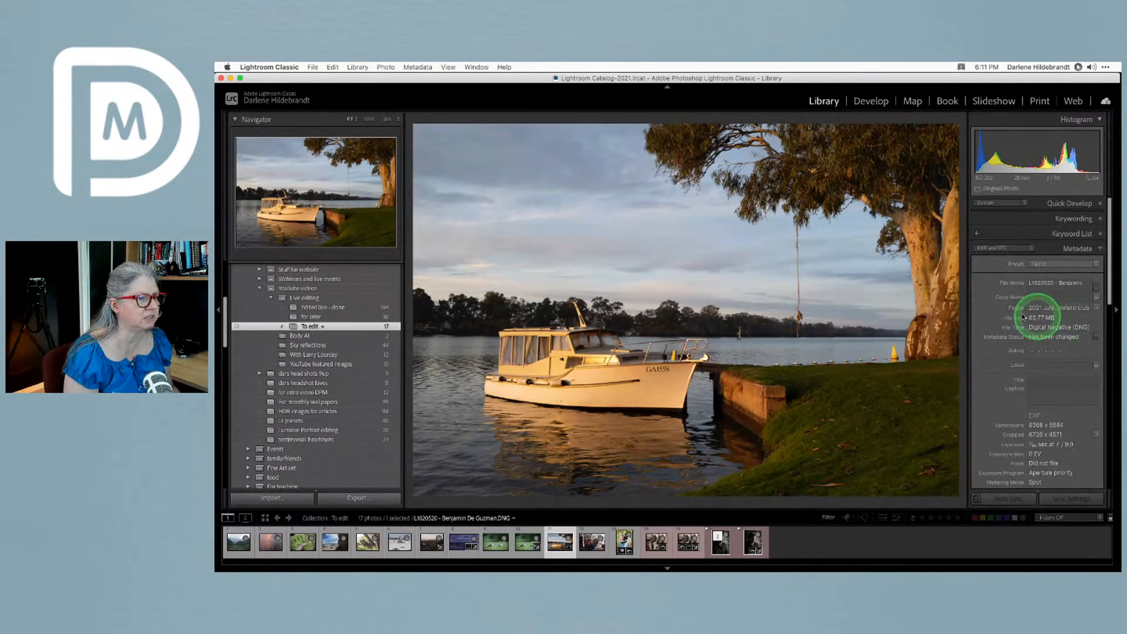
scroll(1003, 315, "down", 3)
scroll(1003, 315, "down", 3)
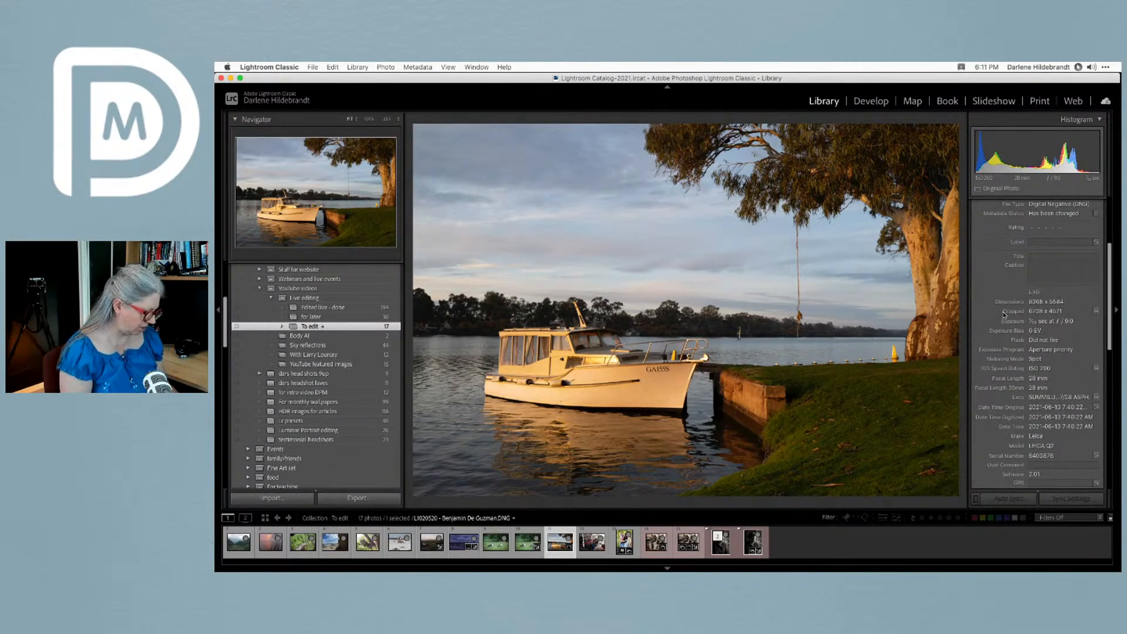
key("d")
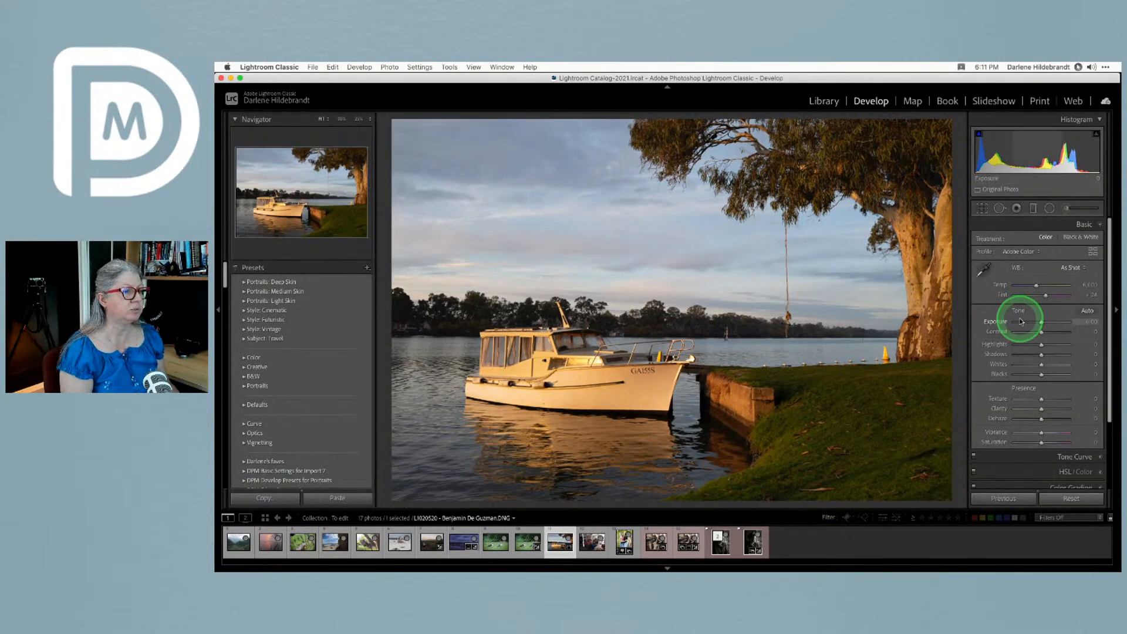
Compare the Adobe Color, Landscape, Portrait, Standard and Vivid profiles by previewing each on the boat photo
left_click(1092, 253)
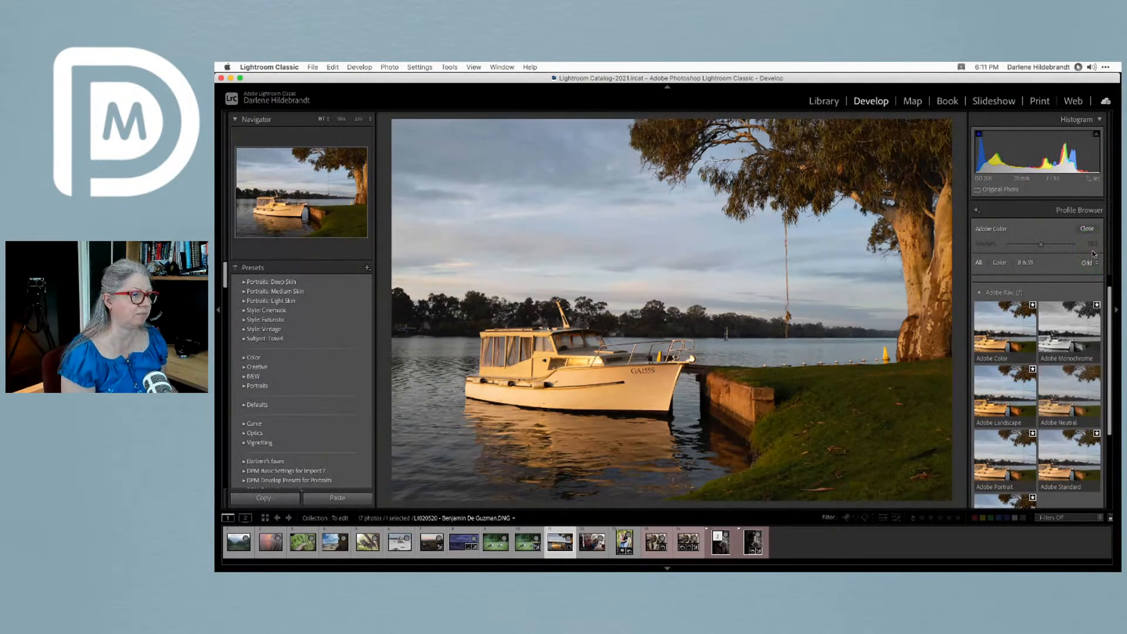
left_click(993, 320)
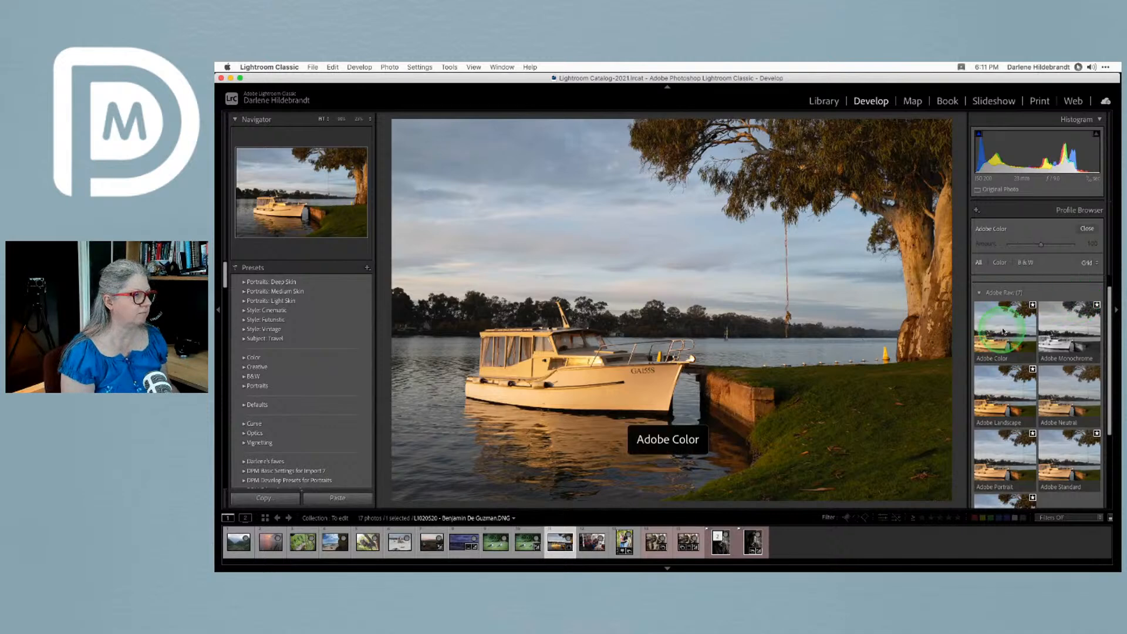
left_click(999, 395)
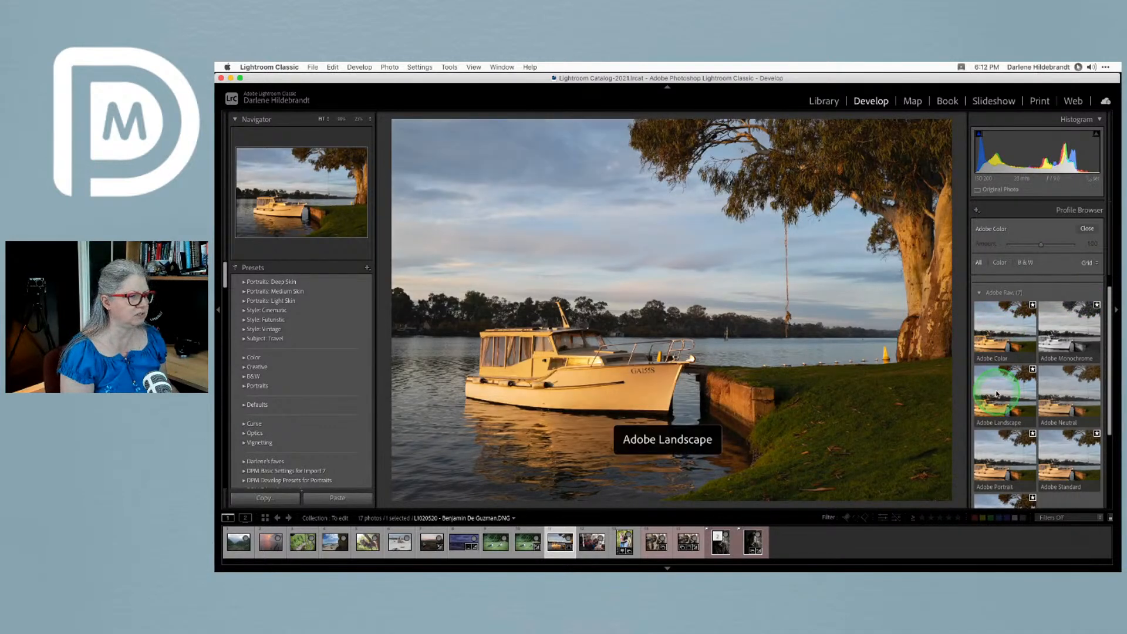
left_click(979, 462)
left_click(1054, 452)
scroll(1051, 443, "down", 2)
left_click(1006, 493)
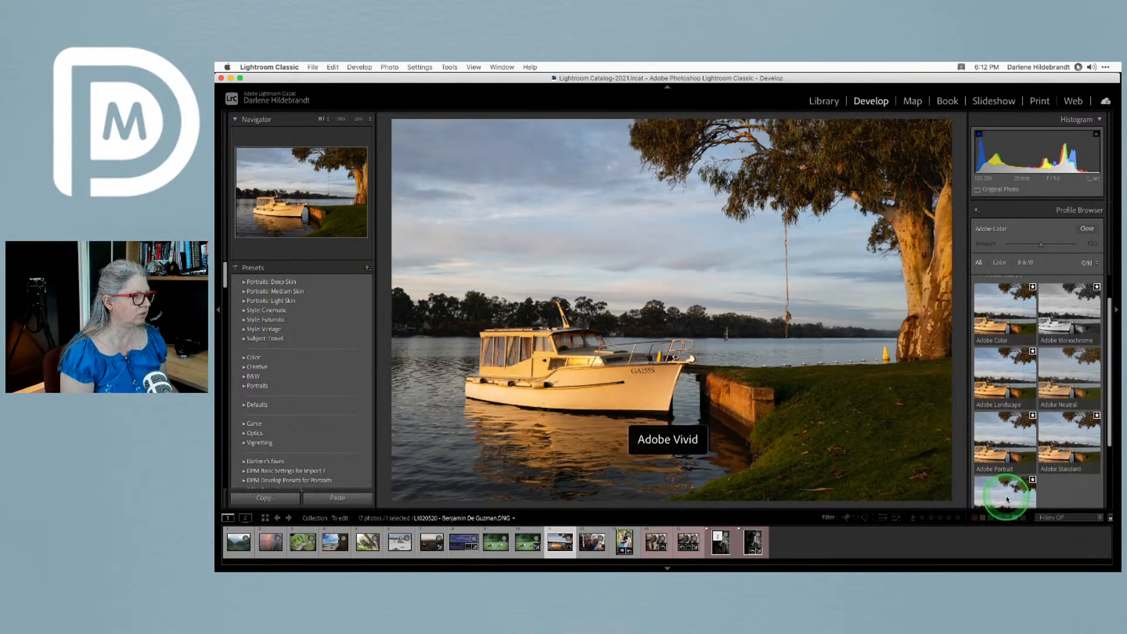
left_click(1010, 488)
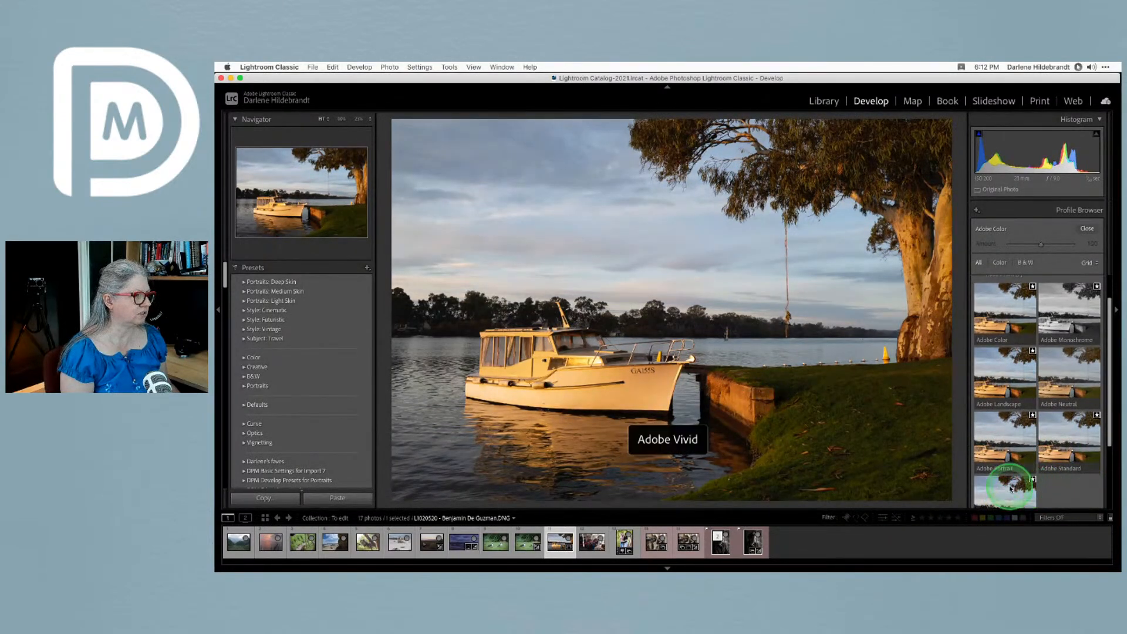
Apply the Adobe Landscape profile to the boat photo and close the Profile Browser
scroll(987, 339, "up", 2)
left_click(988, 342)
left_click(995, 424)
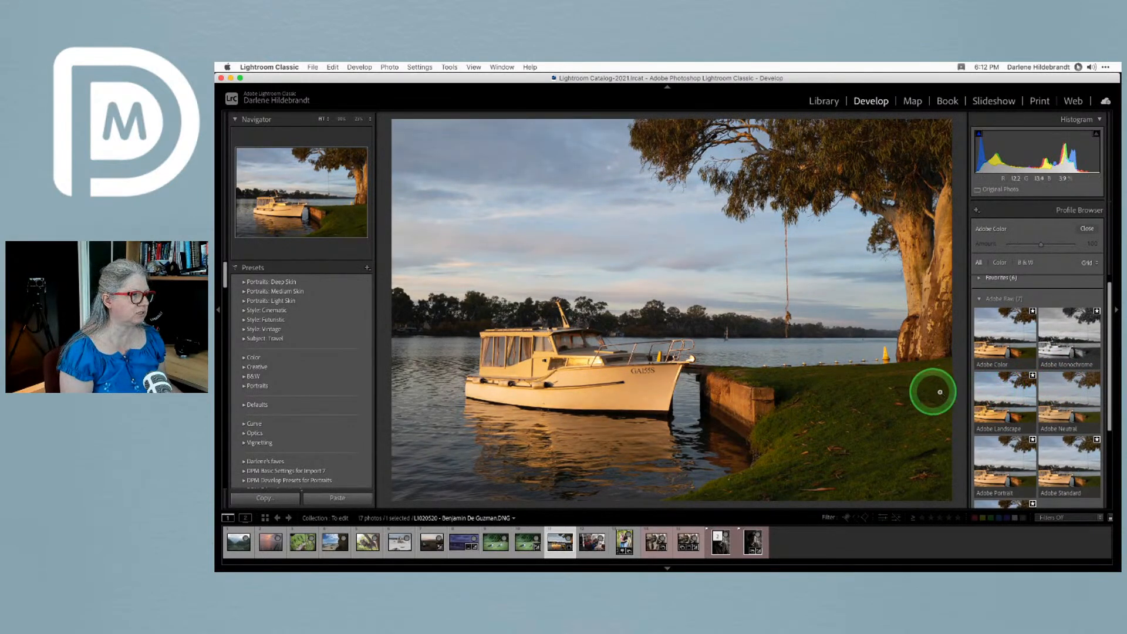
left_click(1012, 391)
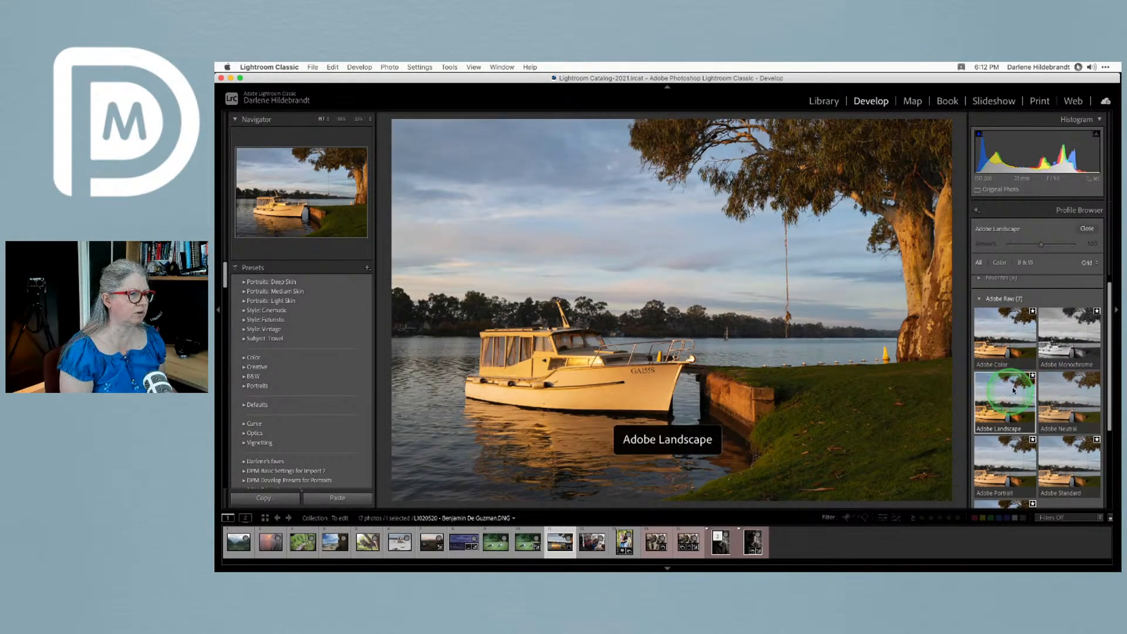
left_click(1085, 229)
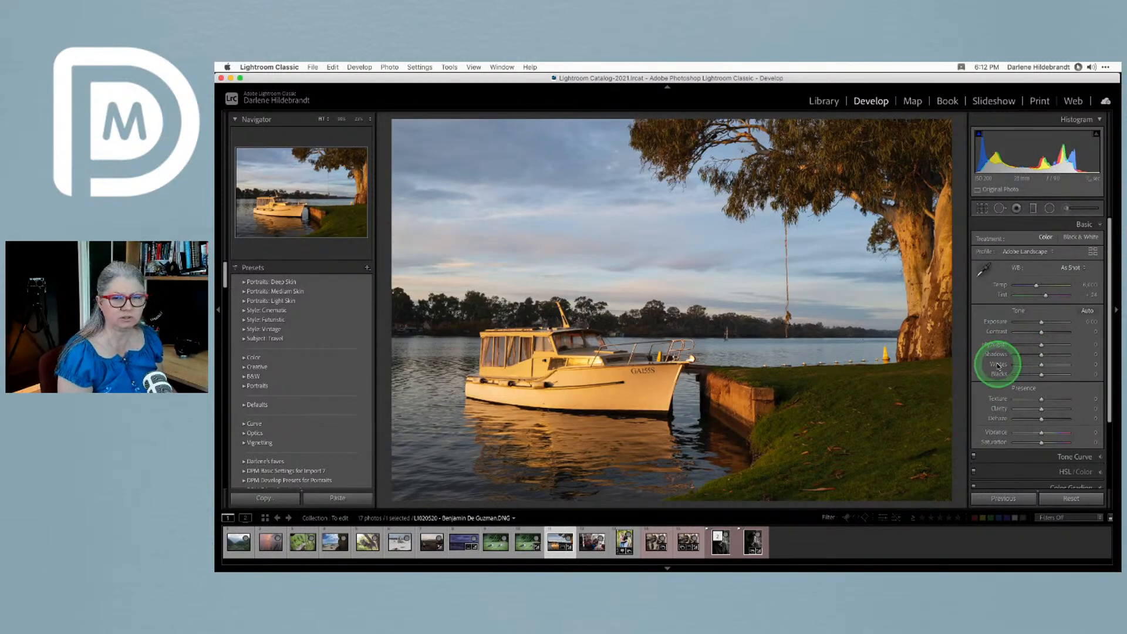
Set the photo's Whites to +17 and Blacks to -8 in the Basic adjustments
left_click_drag(997, 367, 999, 376)
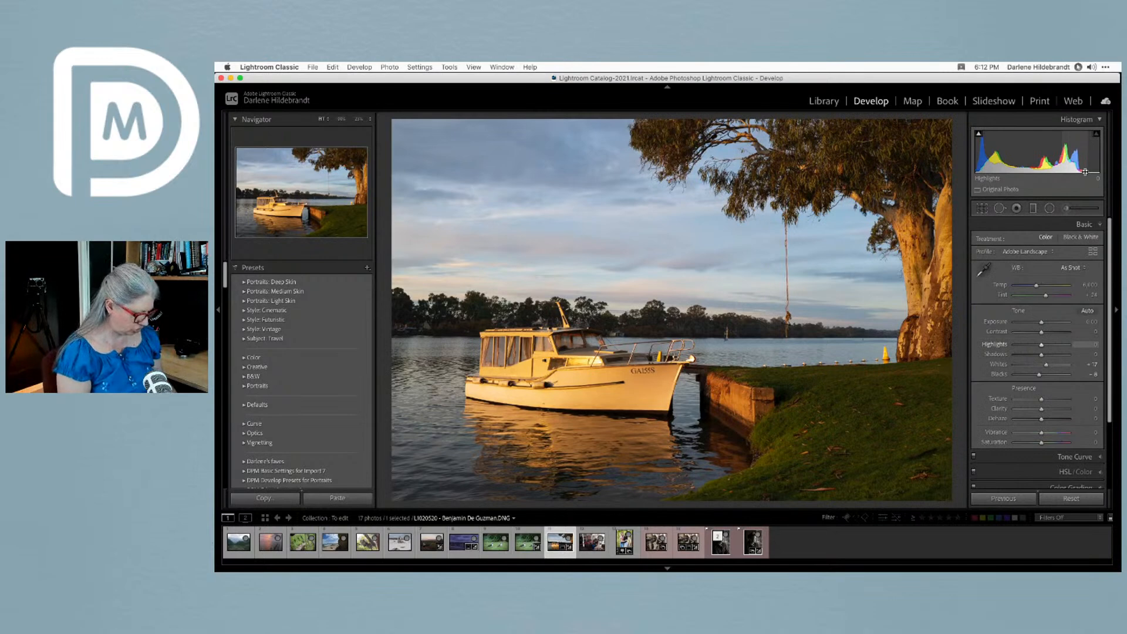
left_click(1045, 365)
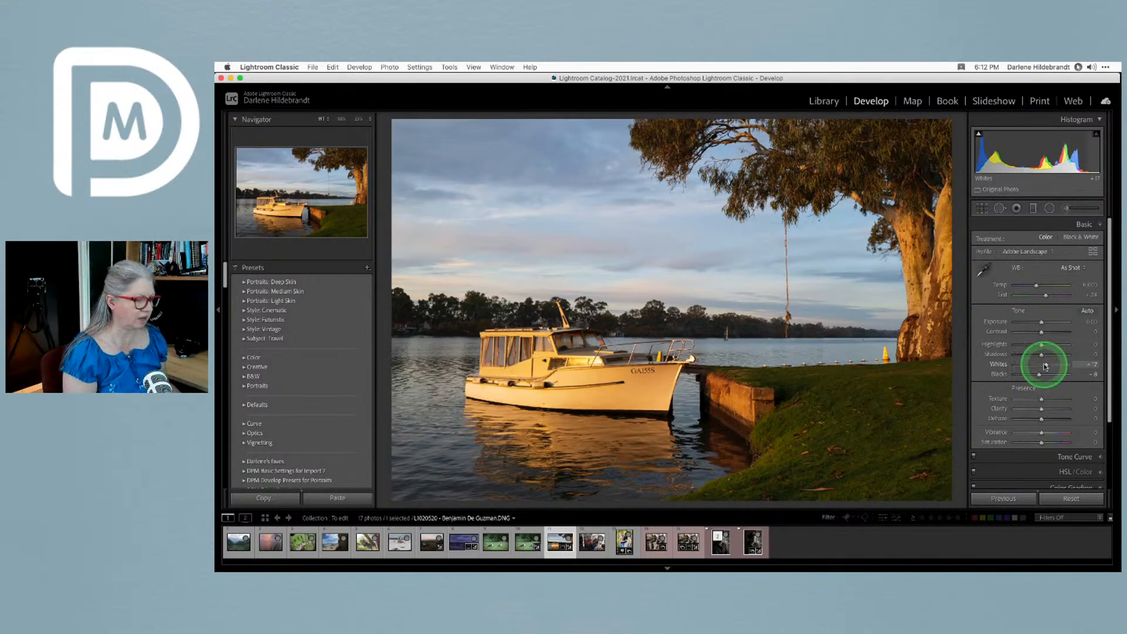
Using the clipping previews, set Whites to +40 and Blacks to -17, and compare the boat photo with its unedited version
key("alt")
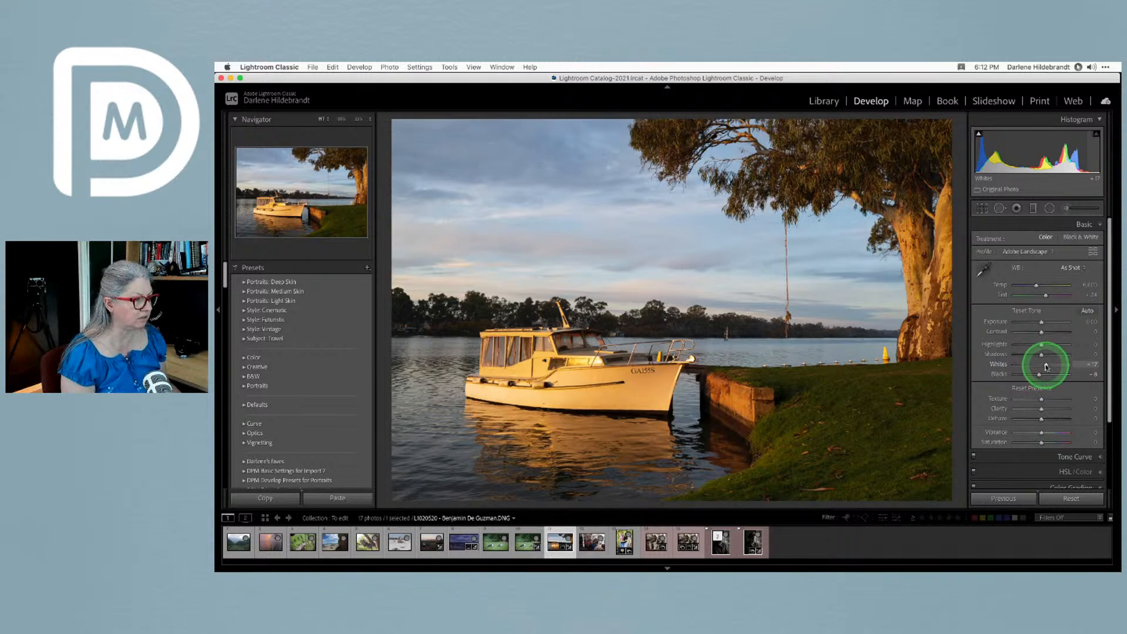
left_click(1046, 366, "alt")
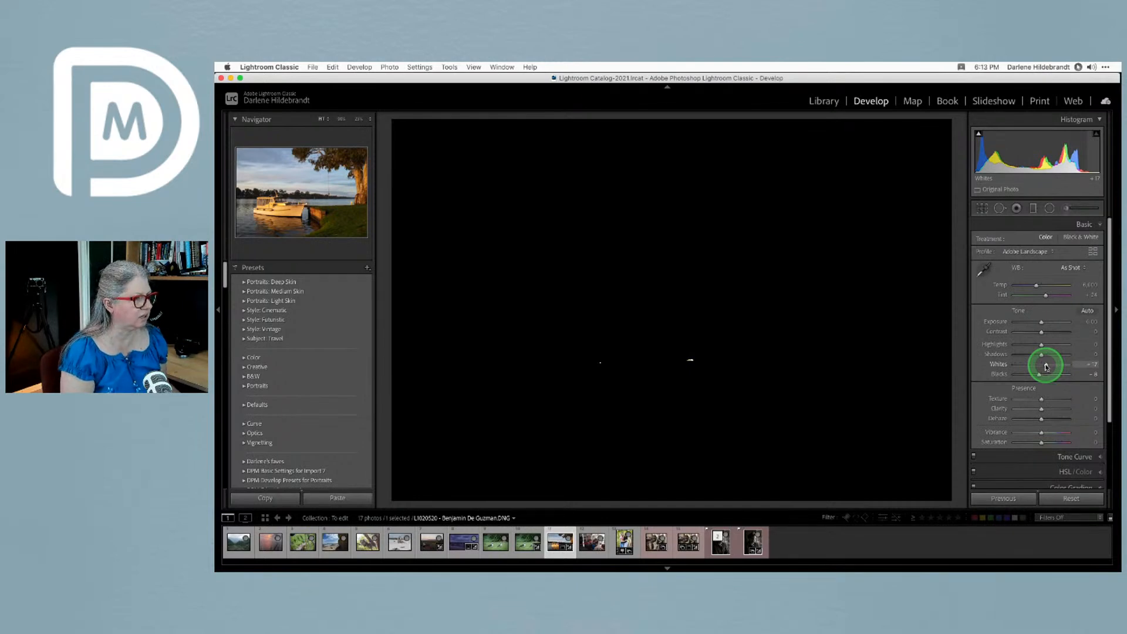
key("alt")
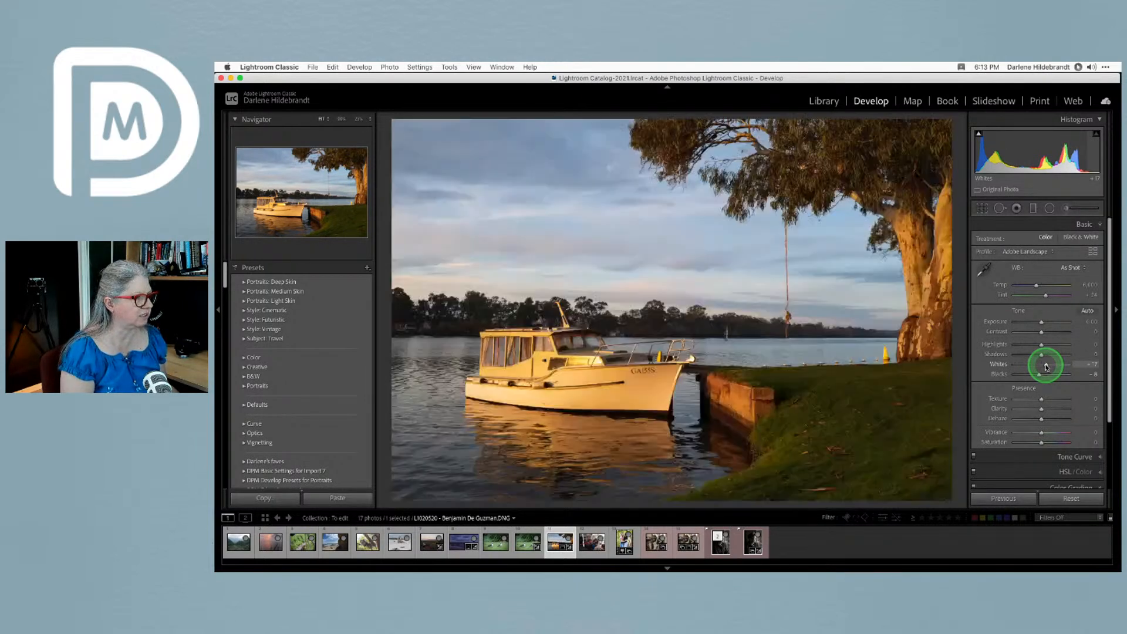
key("alt")
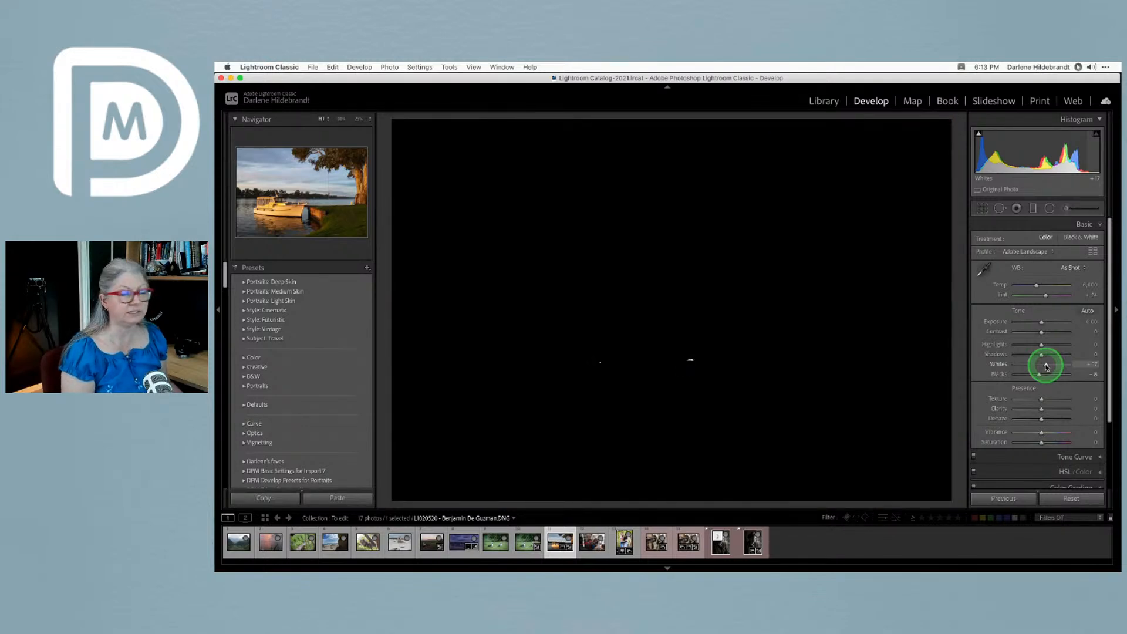
left_click_drag(1046, 366, 1050, 365)
left_click(1040, 375, "alt")
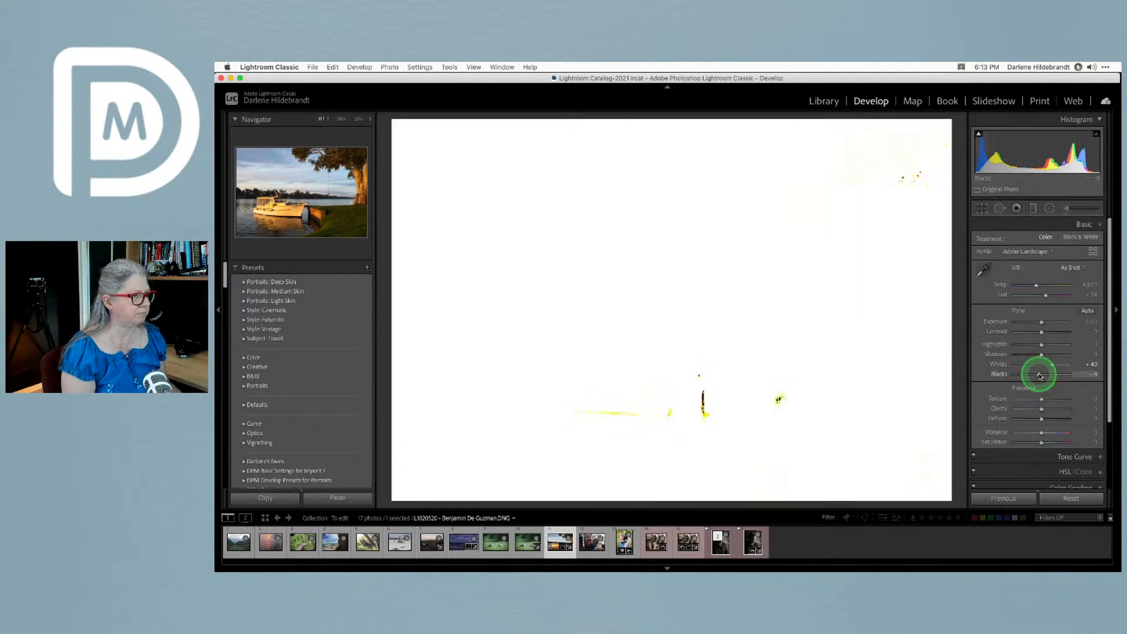
mouse_move(1039, 374)
left_mouse_down()
mouse_move(1021, 375)
mouse_move(1037, 376)
left_mouse_up()
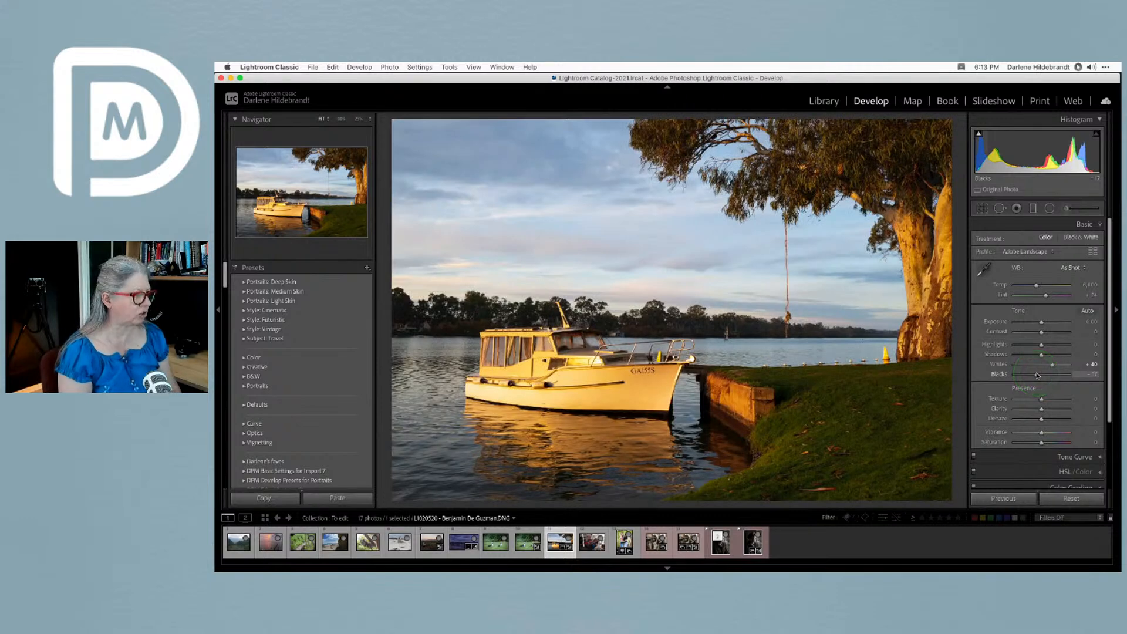
key("backslash")
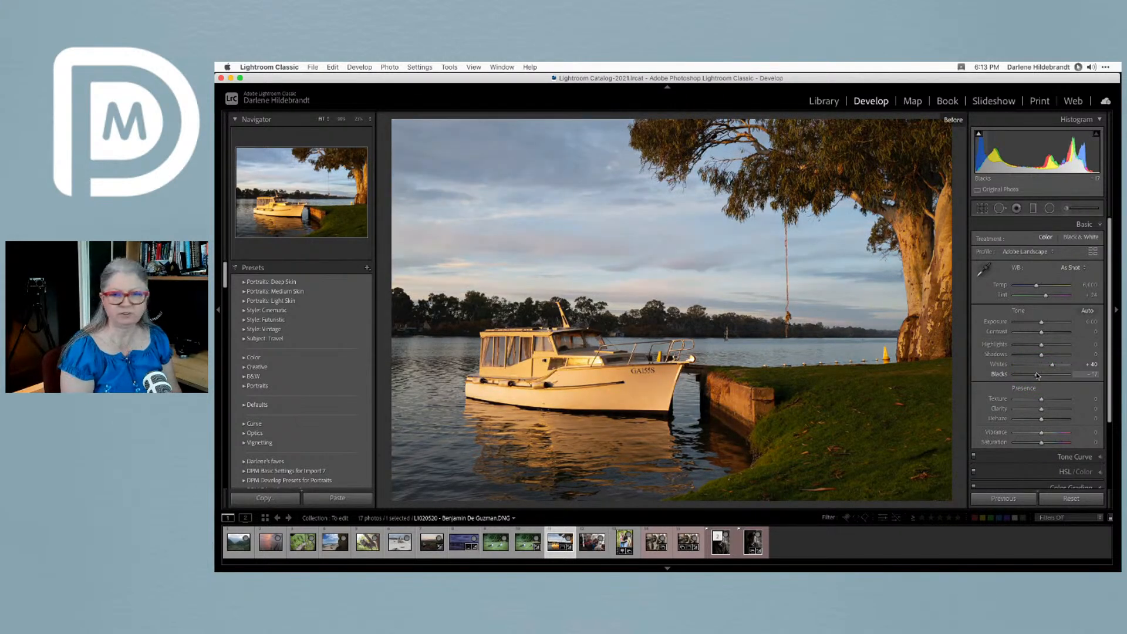
key("backslash")
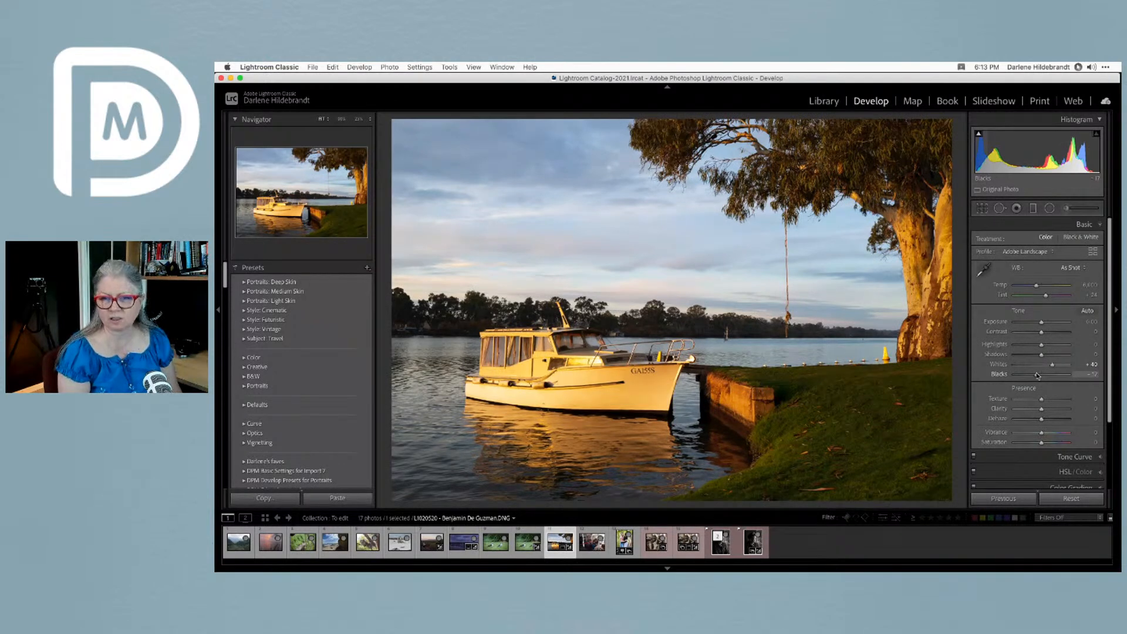
key("backslash")
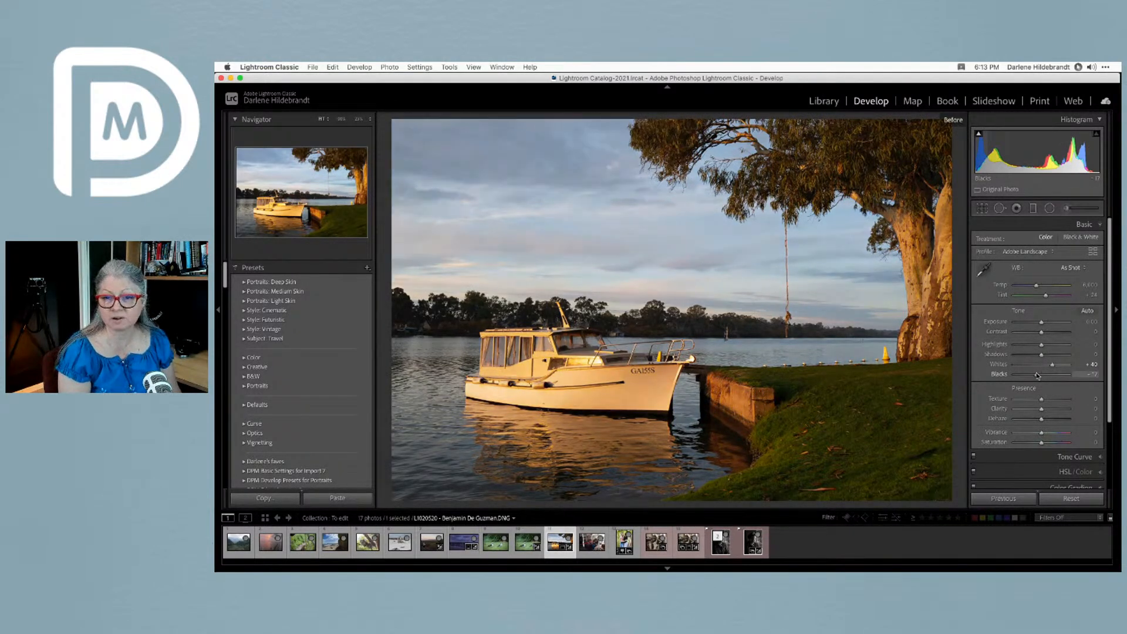
key("backslash")
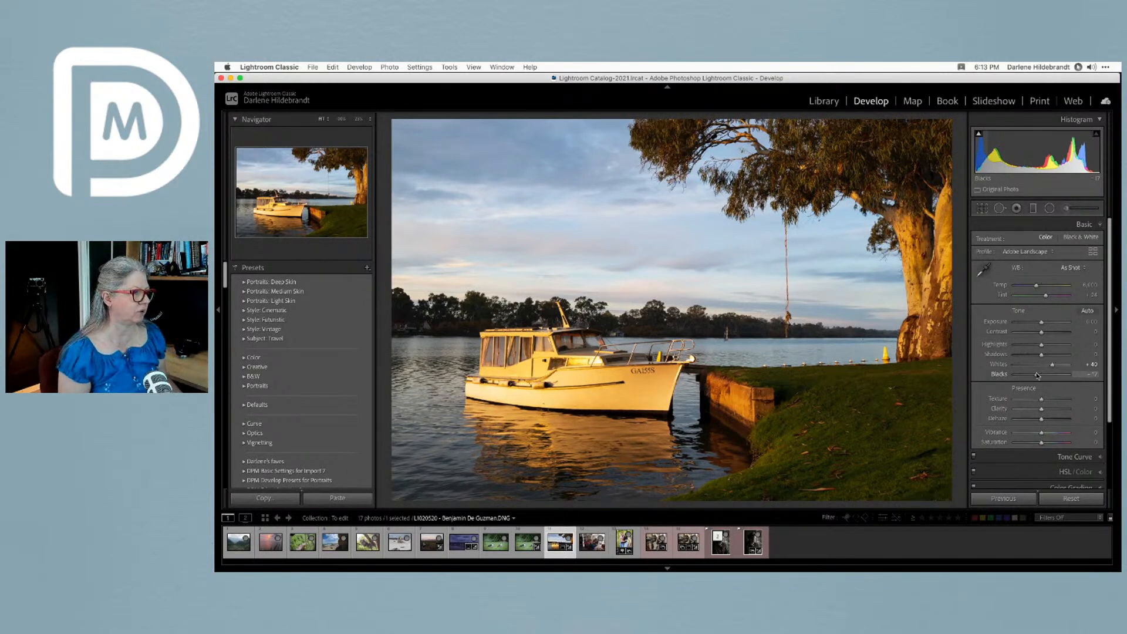
left_click(1037, 376)
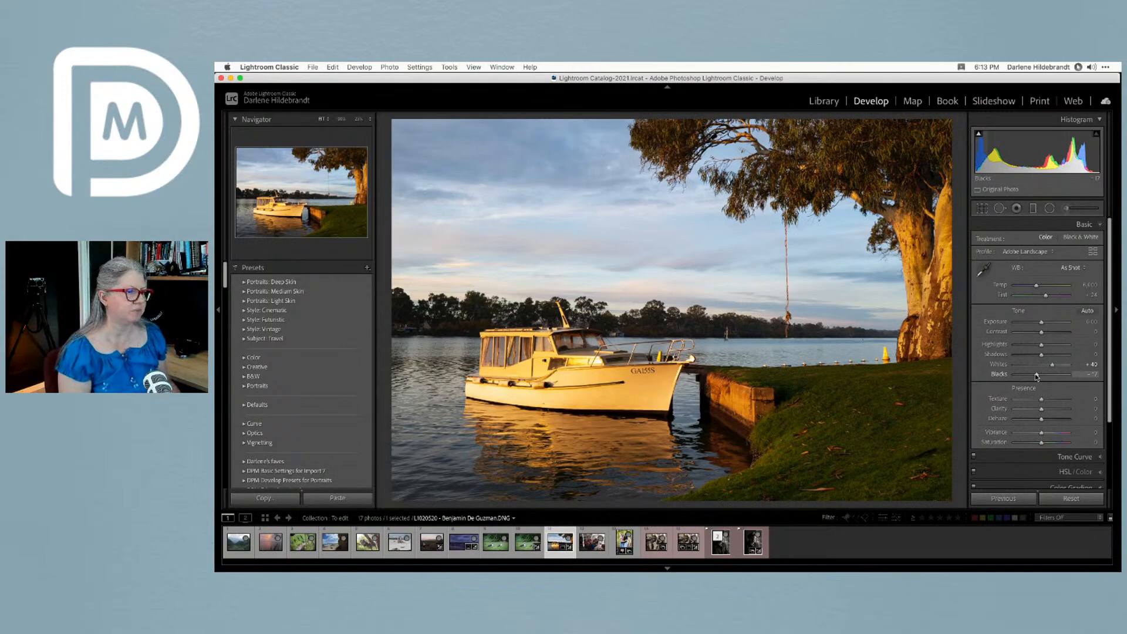
Test the Highlights at -100 to recover sky detail, and settle on -23
left_click_drag(1040, 345, 956, 334)
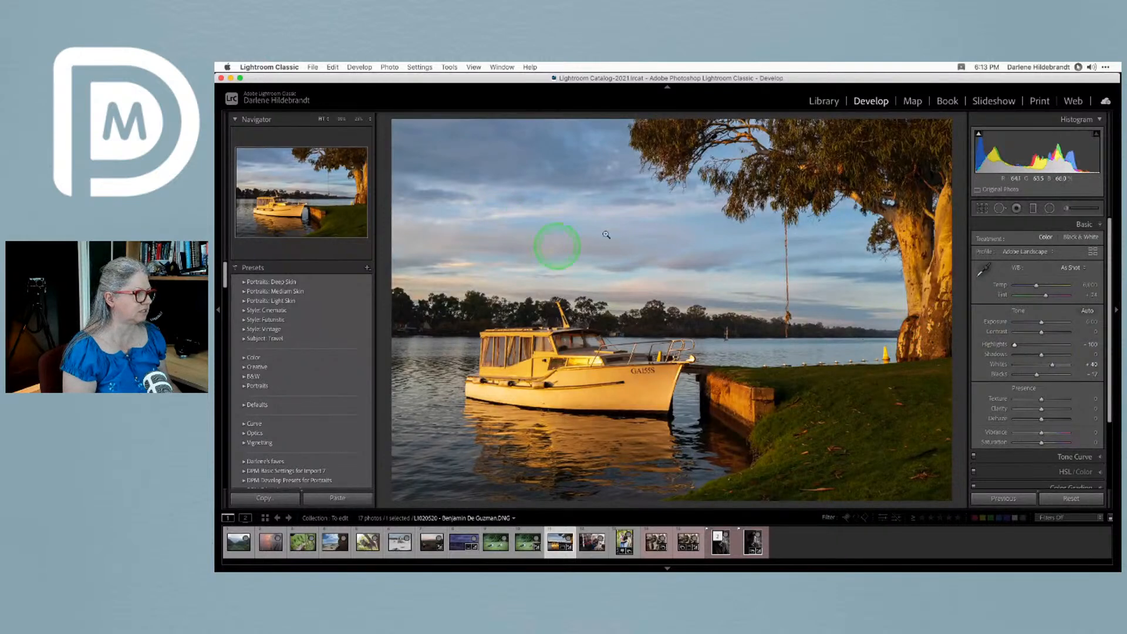
left_click_drag(1009, 354, 1036, 346)
key("alt")
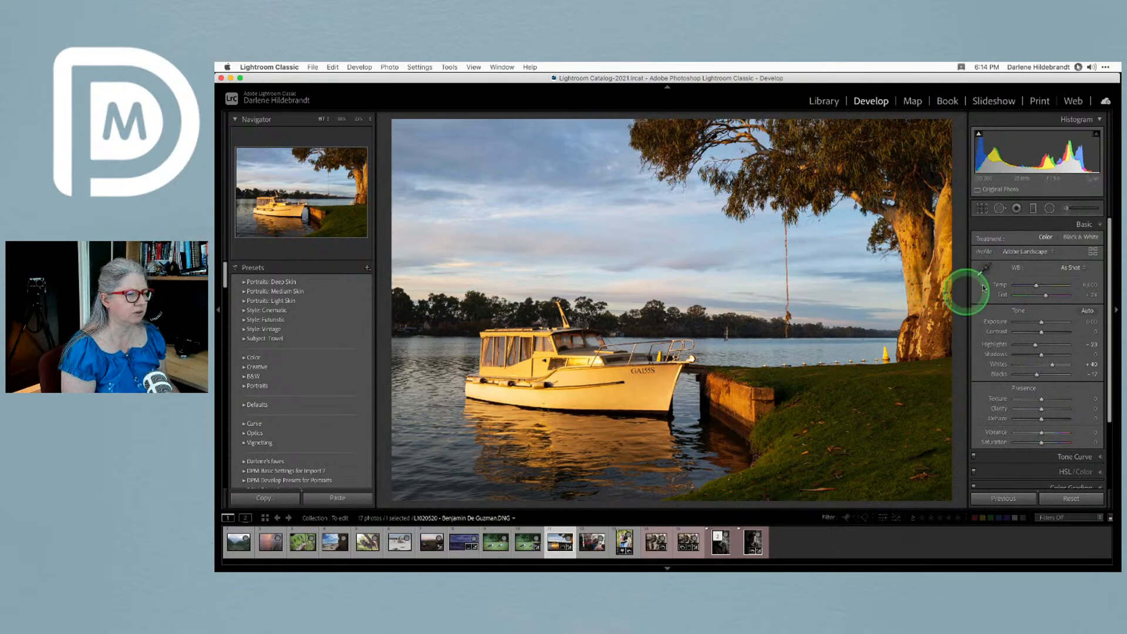
Compare the Daylight and Shade white balance presets on the boat photo, and apply Daylight
left_click(1074, 268)
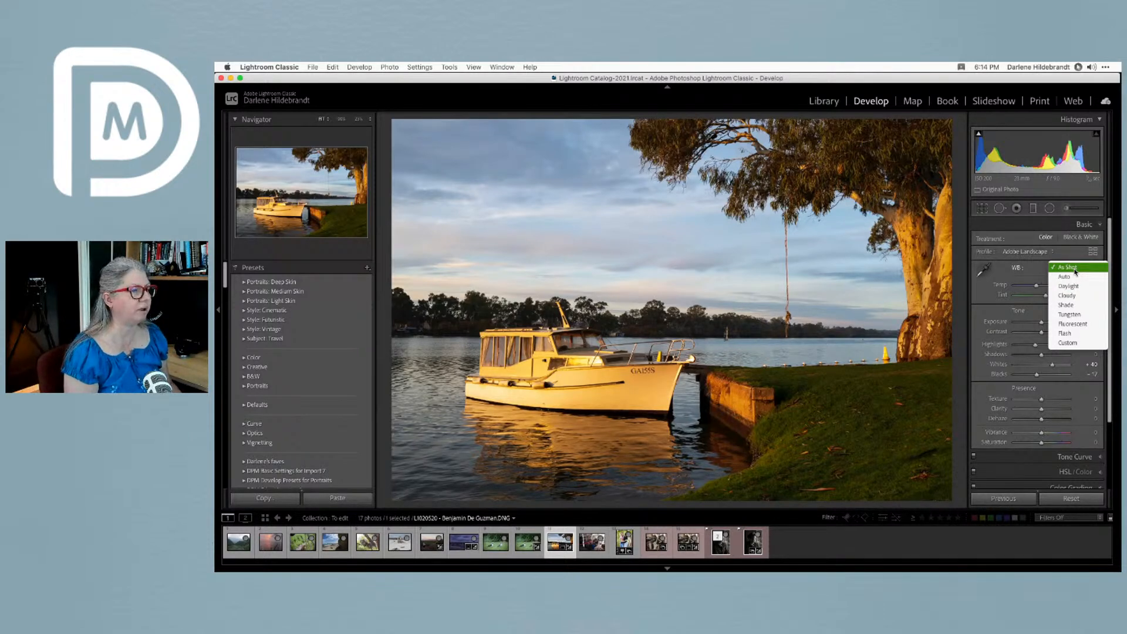
left_click(1066, 297)
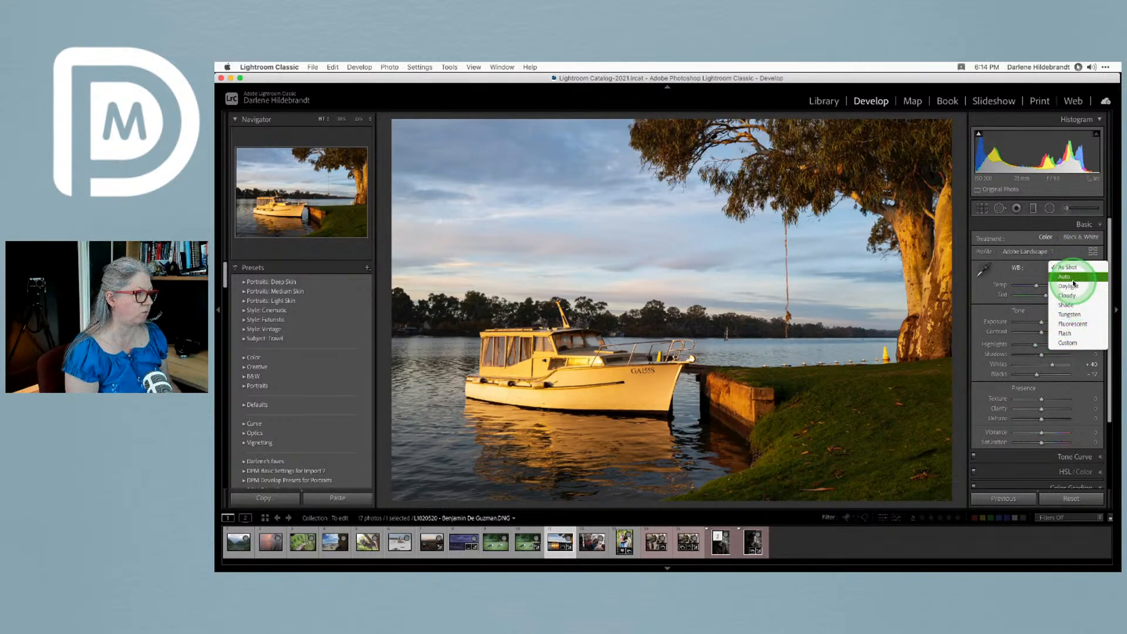
left_click(1073, 287)
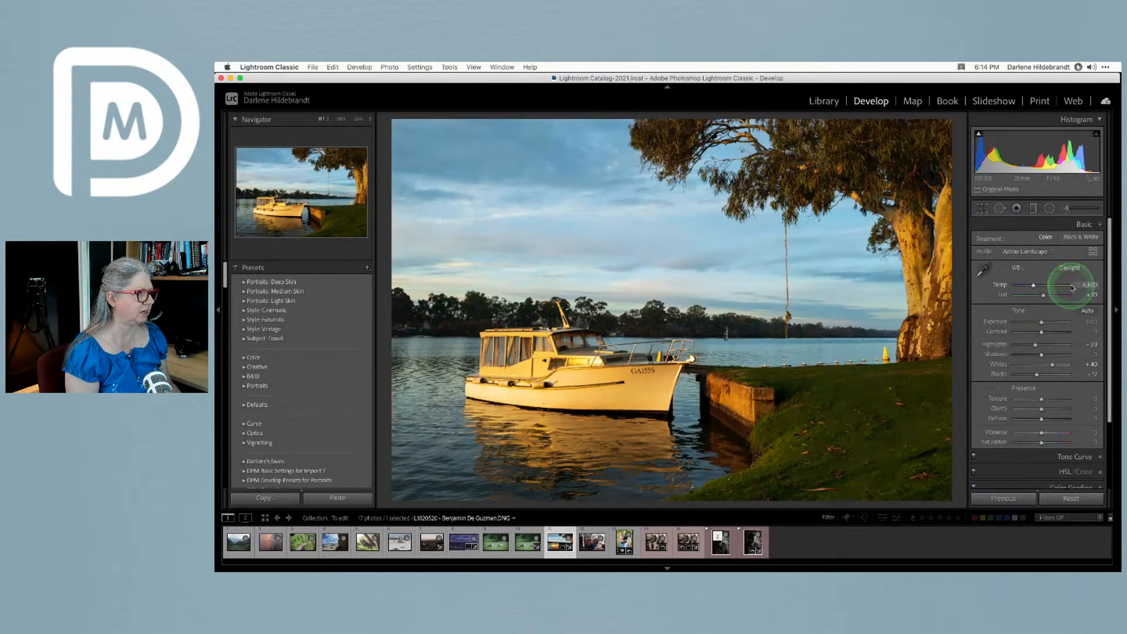
left_click(1068, 267)
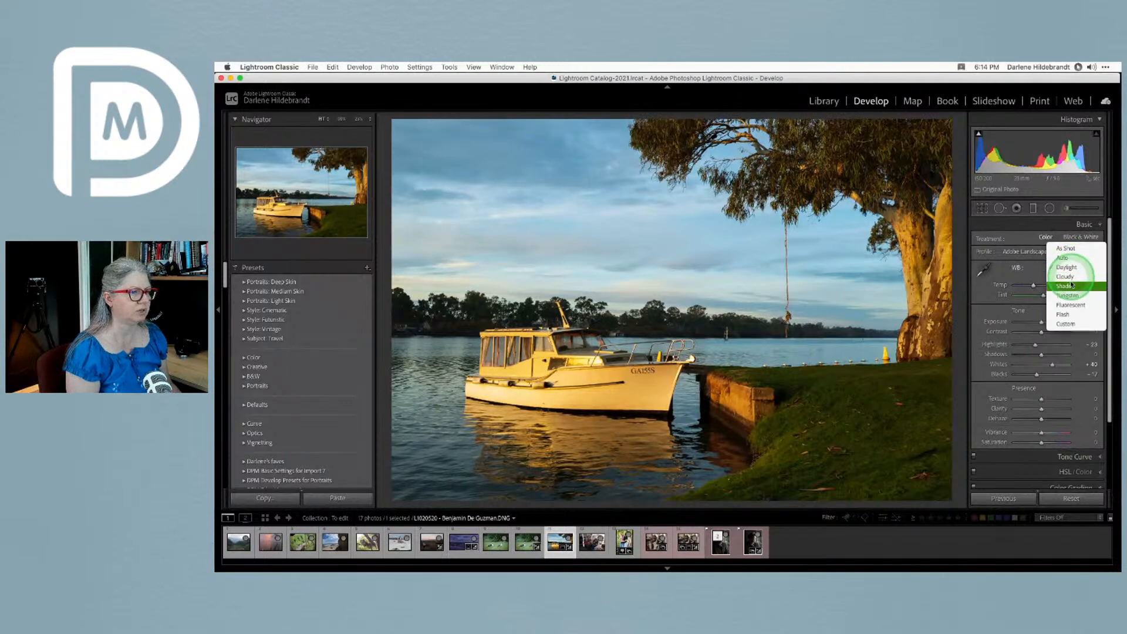
left_click(1069, 286)
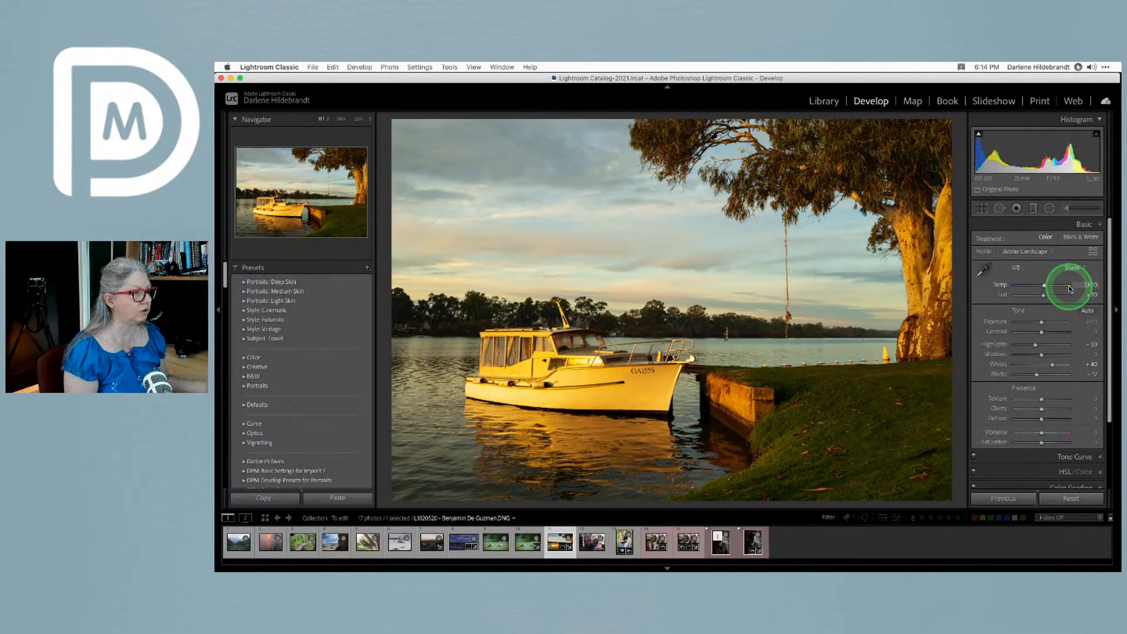
left_click(1069, 270)
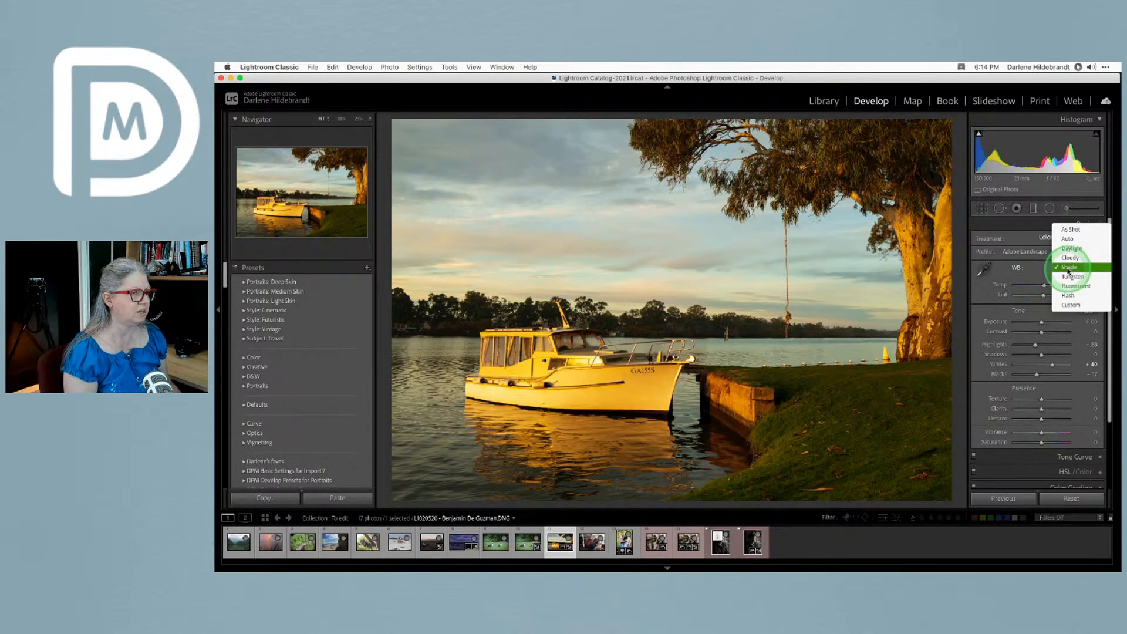
left_click(1069, 248)
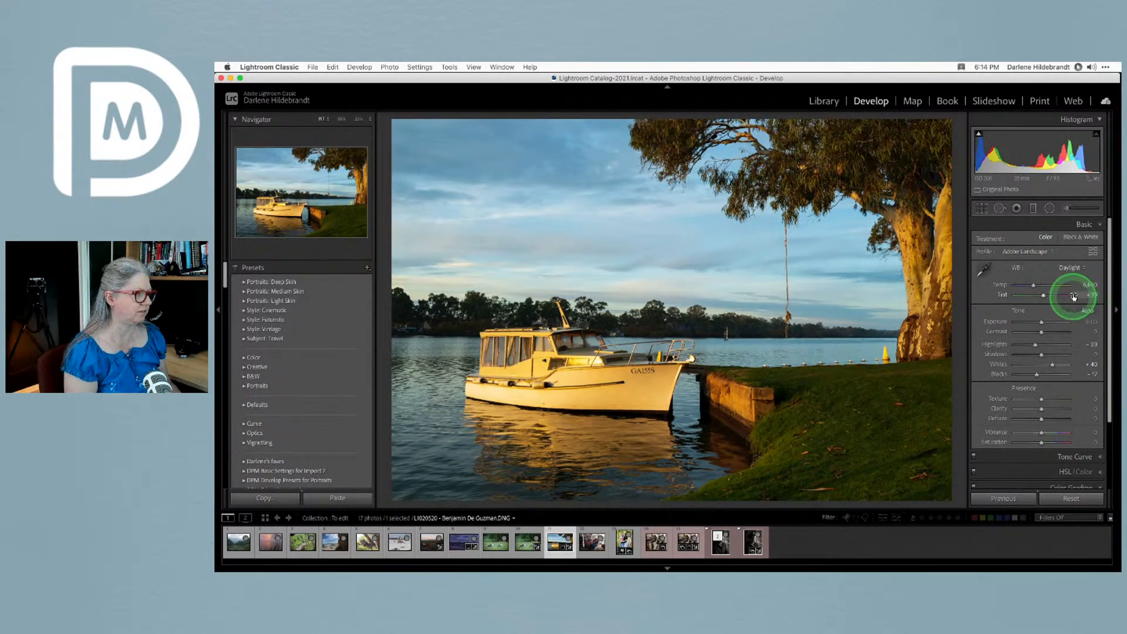
Fine-tune the white balance with Tint at +28 and Temp at about 5,000, and compare the photo with its unedited version
left_click_drag(1074, 296, 1044, 297)
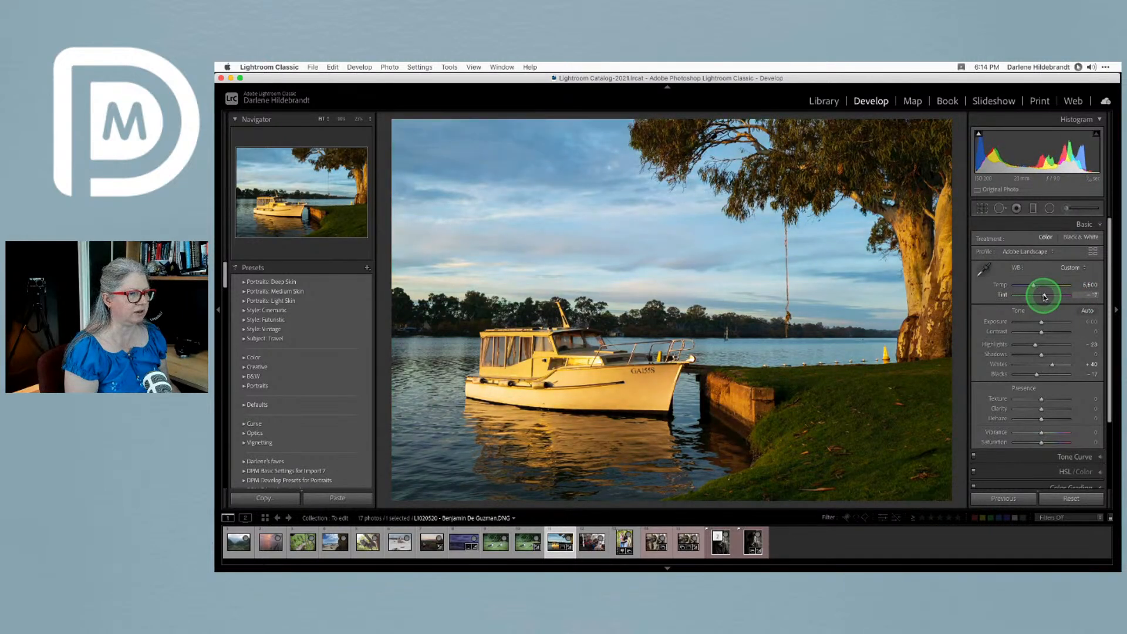
left_click(1044, 297)
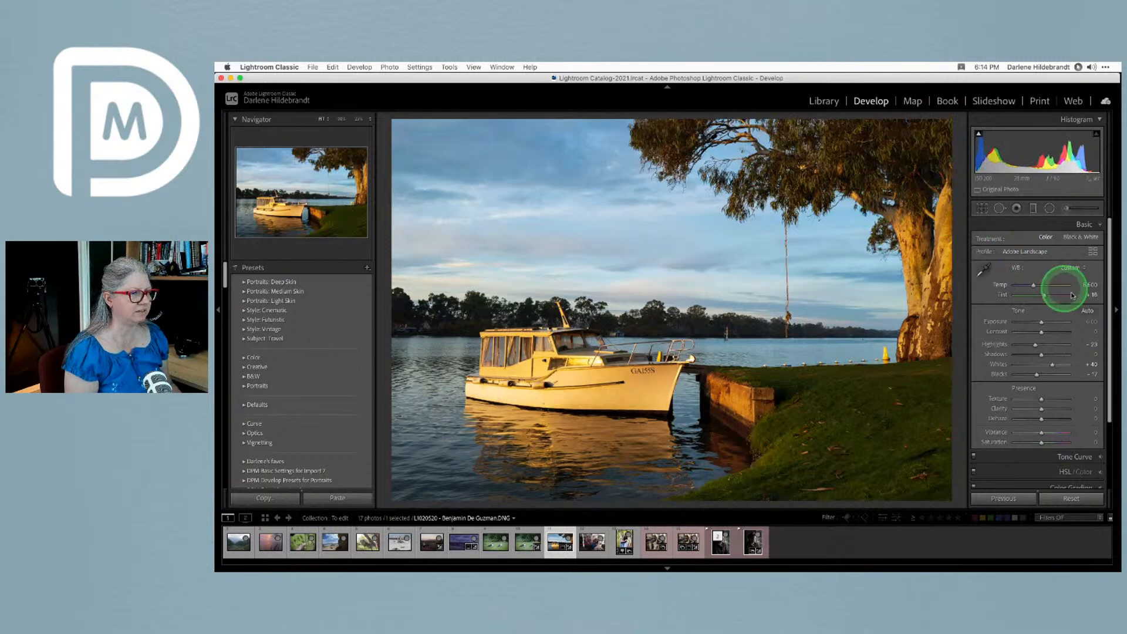
left_click(1090, 296)
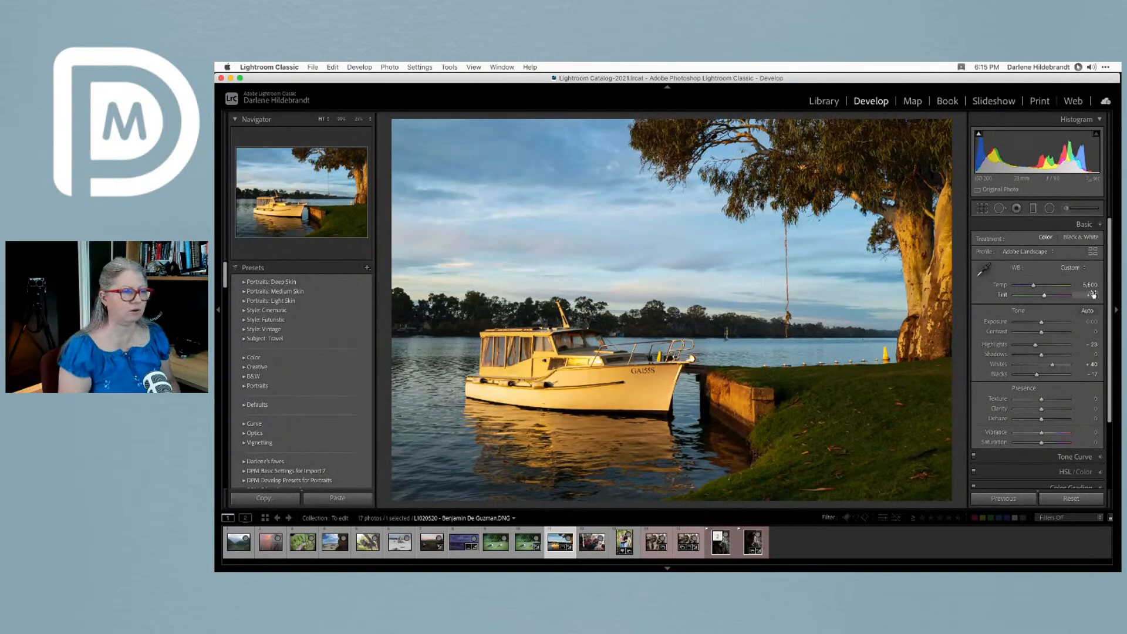
left_click(1092, 295)
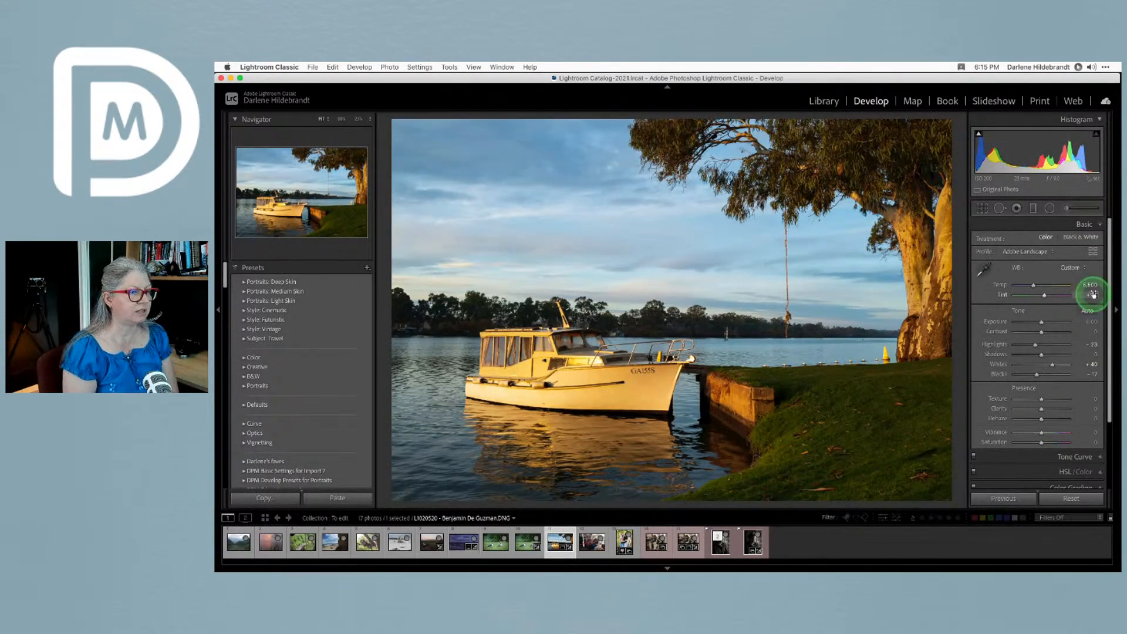
left_click_drag(1093, 294, 1095, 292)
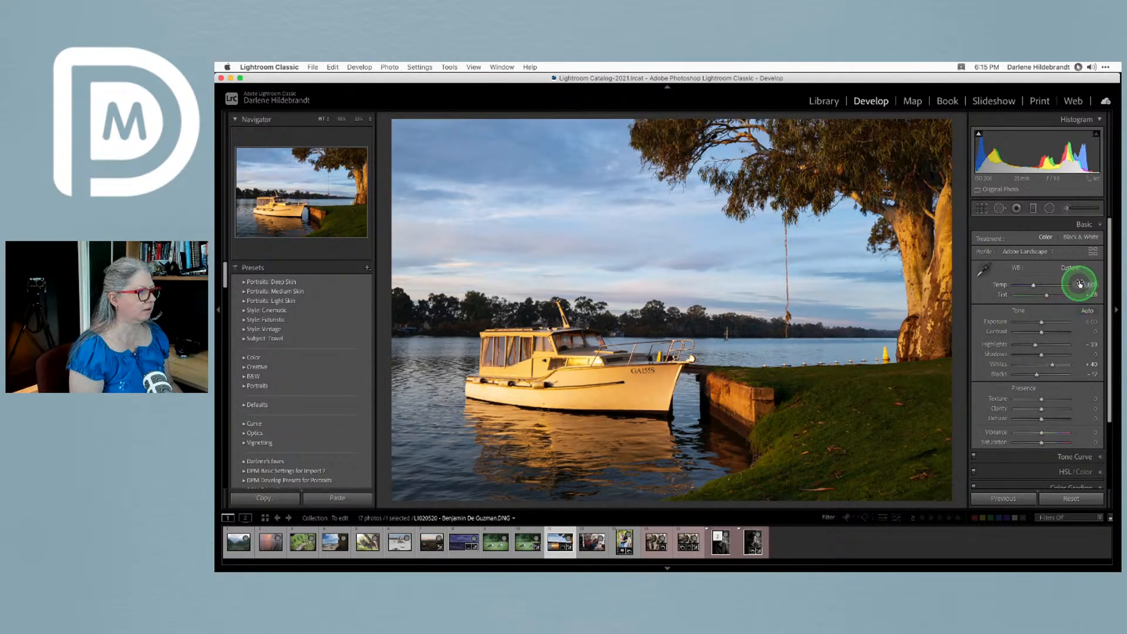
left_click_drag(1080, 285, 1077, 285)
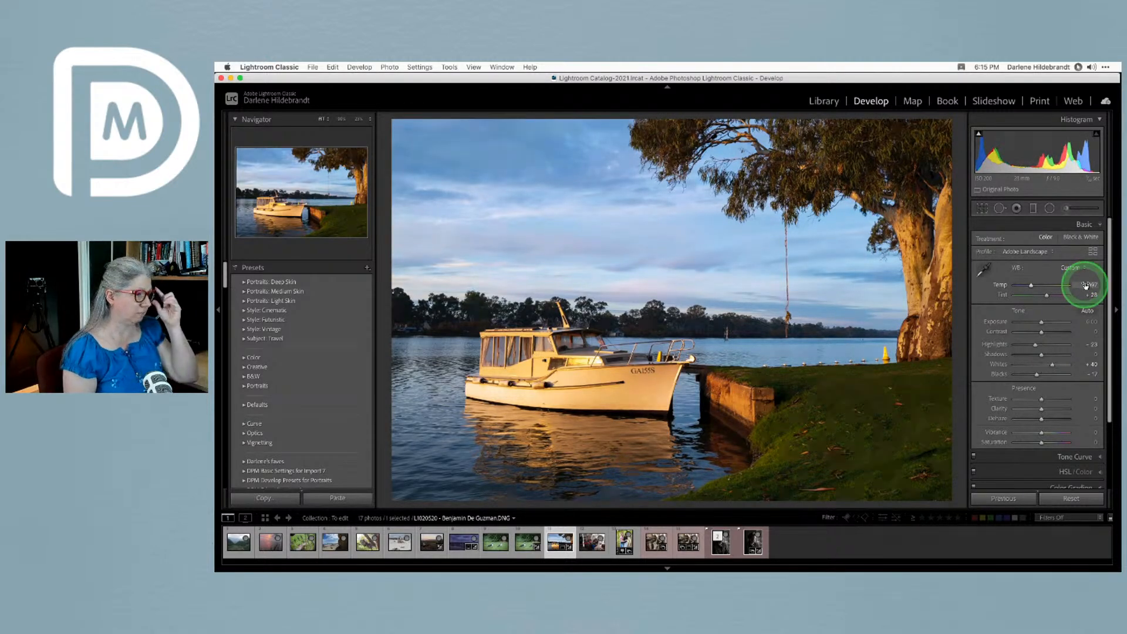
key("backslash")
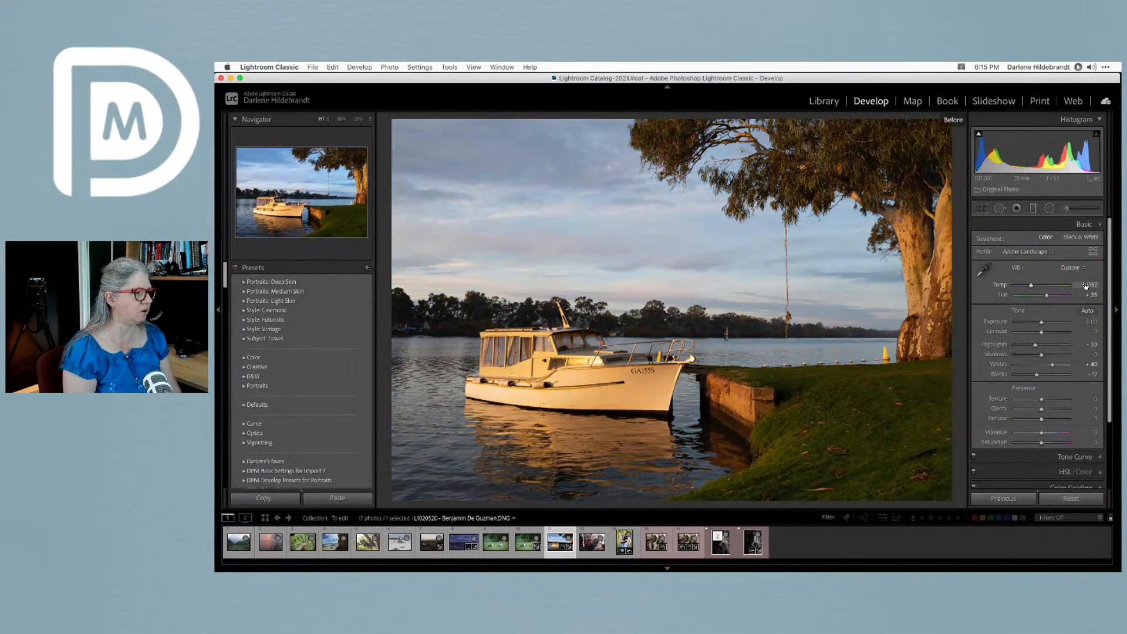
key("backslash")
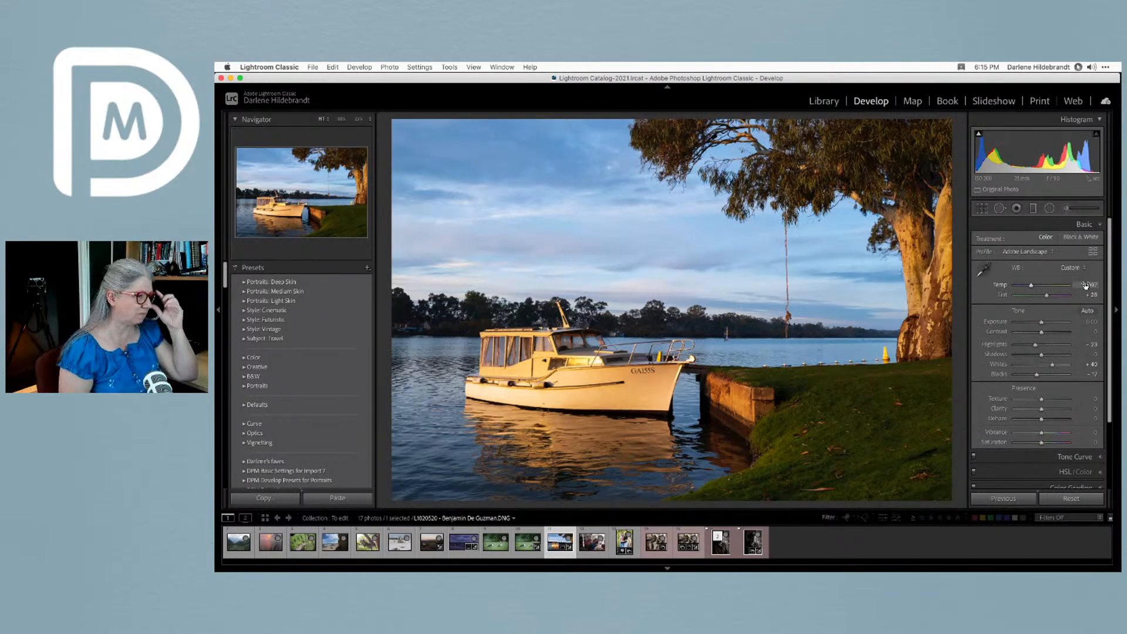
Test the photo's Clarity at +100 and settle on +20
left_click_drag(1042, 409, 1083, 408)
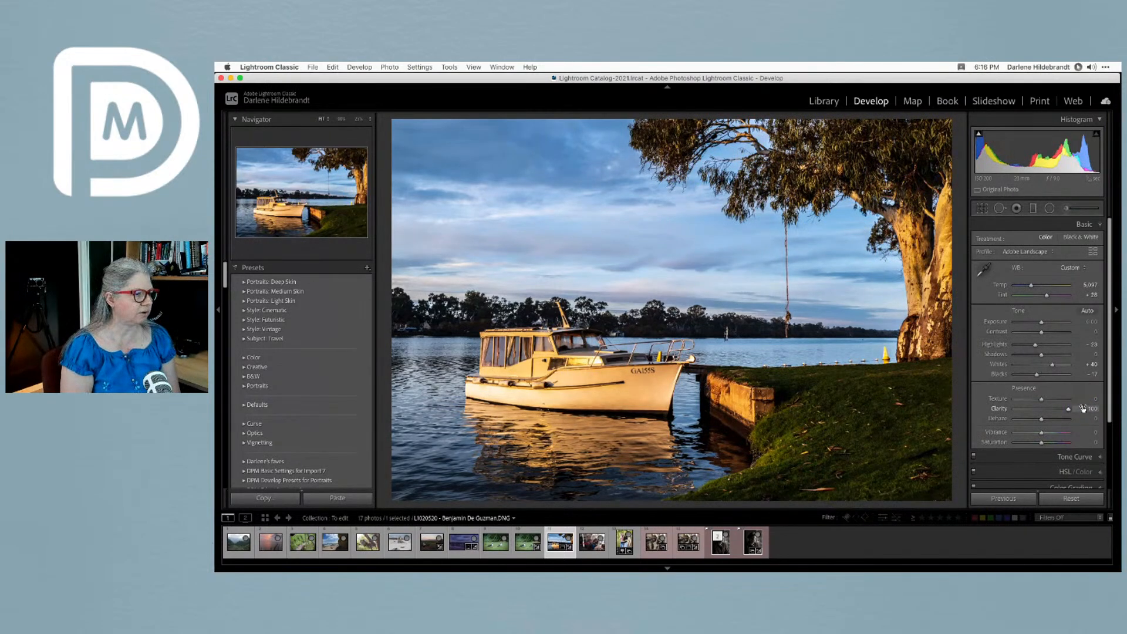
left_click_drag(993, 407, 1060, 412)
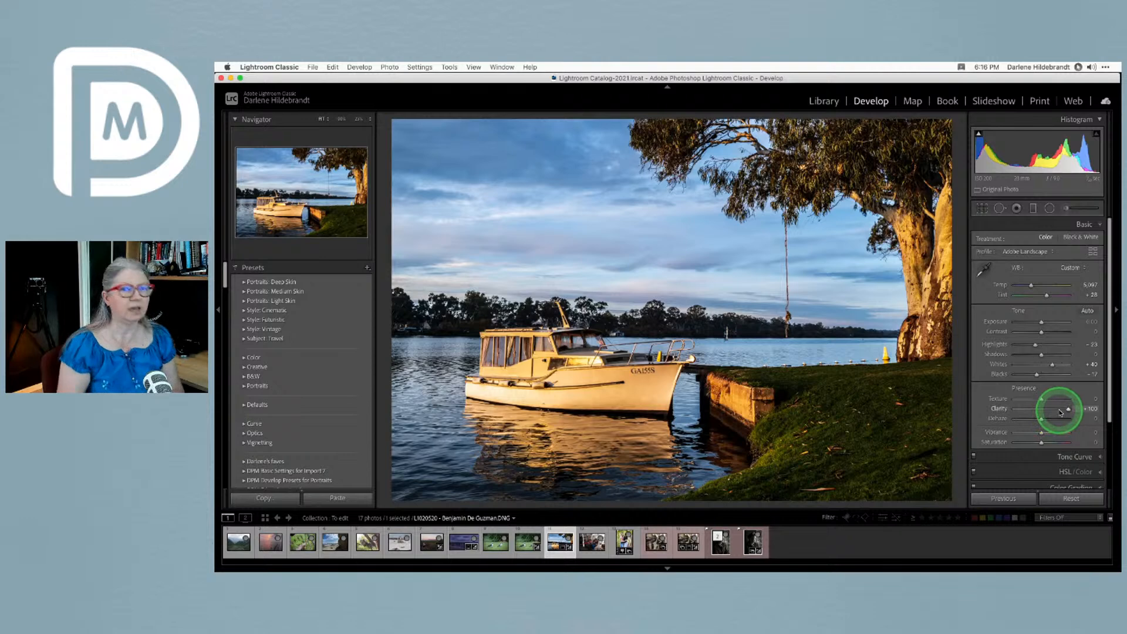
left_click_drag(1060, 412, 1046, 411)
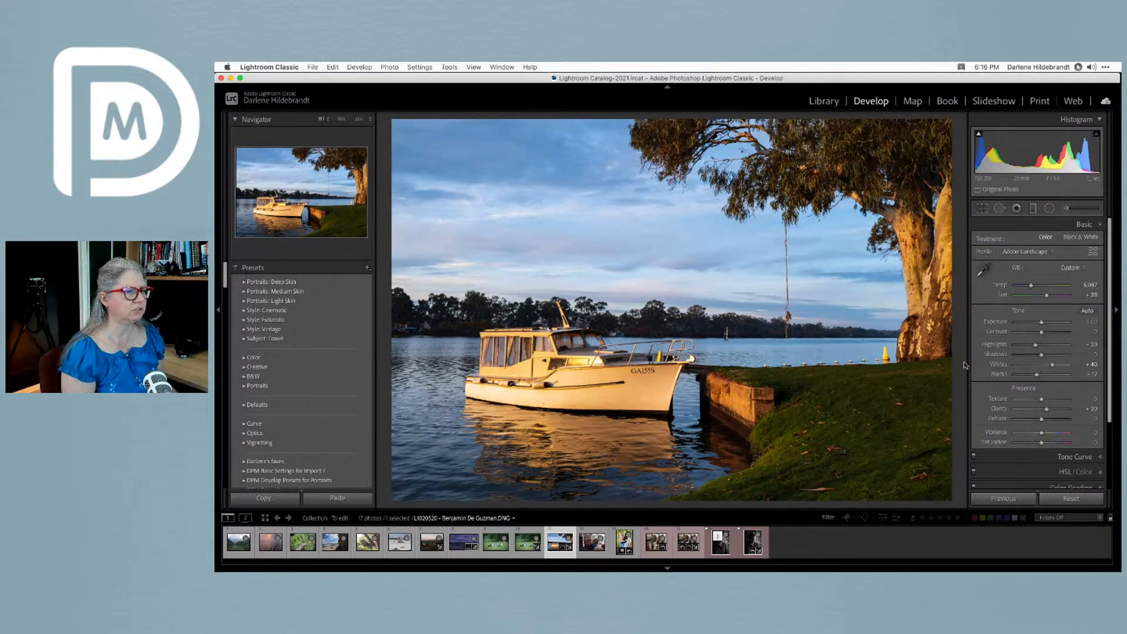
Draw a roughly horizontal graduated filter over the sky, with its transition centred on the distant treeline
left_click(1032, 210)
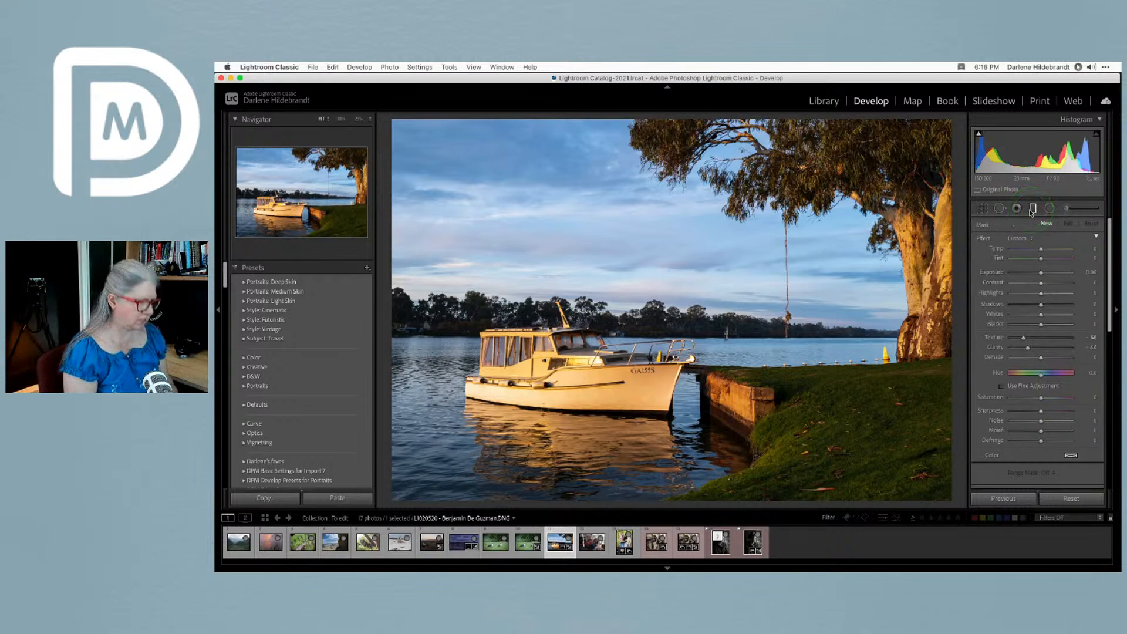
left_click(1032, 210)
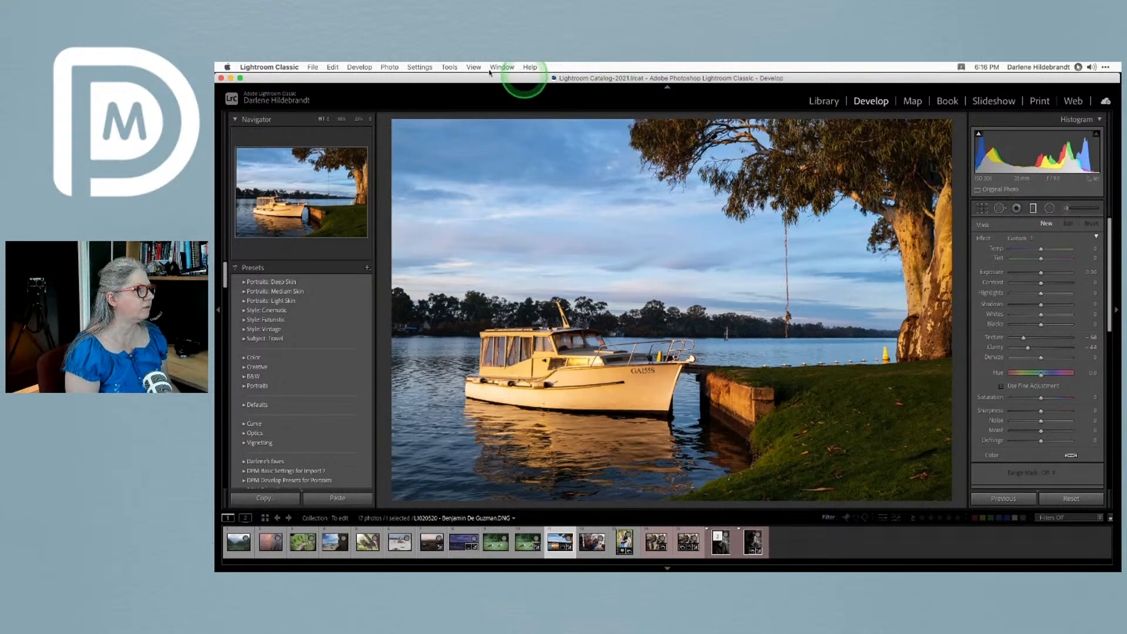
left_click(452, 67)
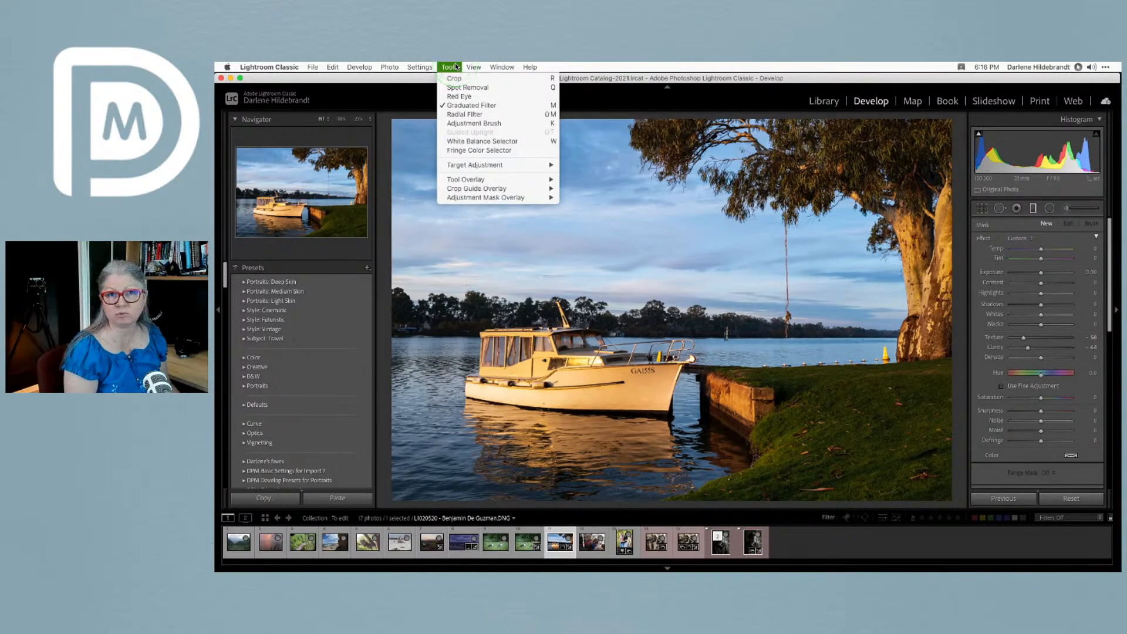
left_click(456, 66)
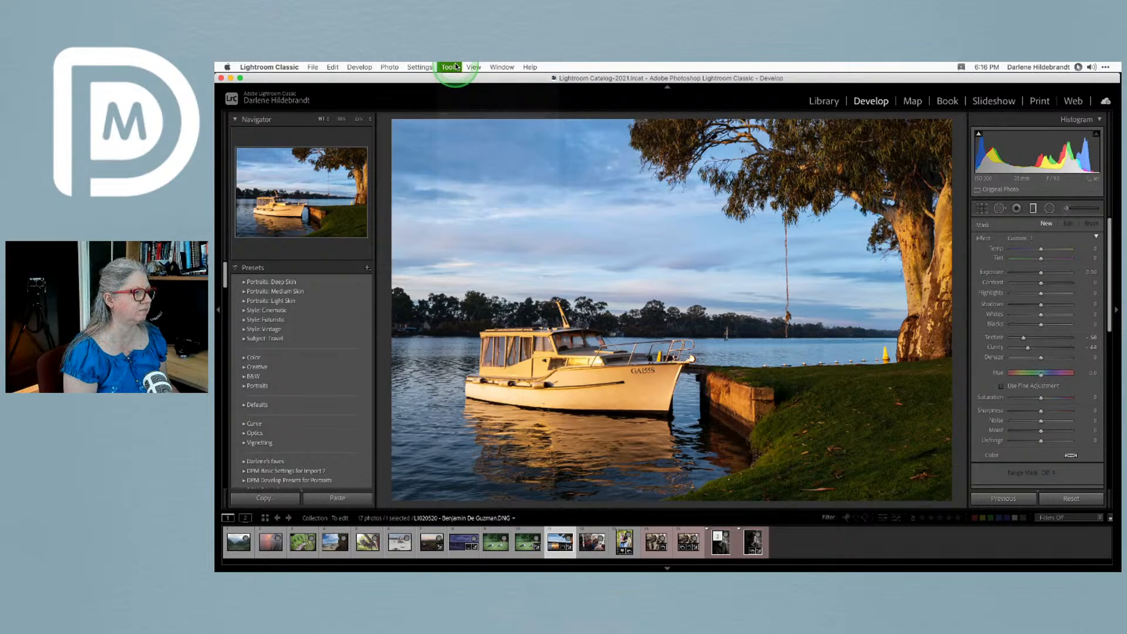
left_click(617, 260)
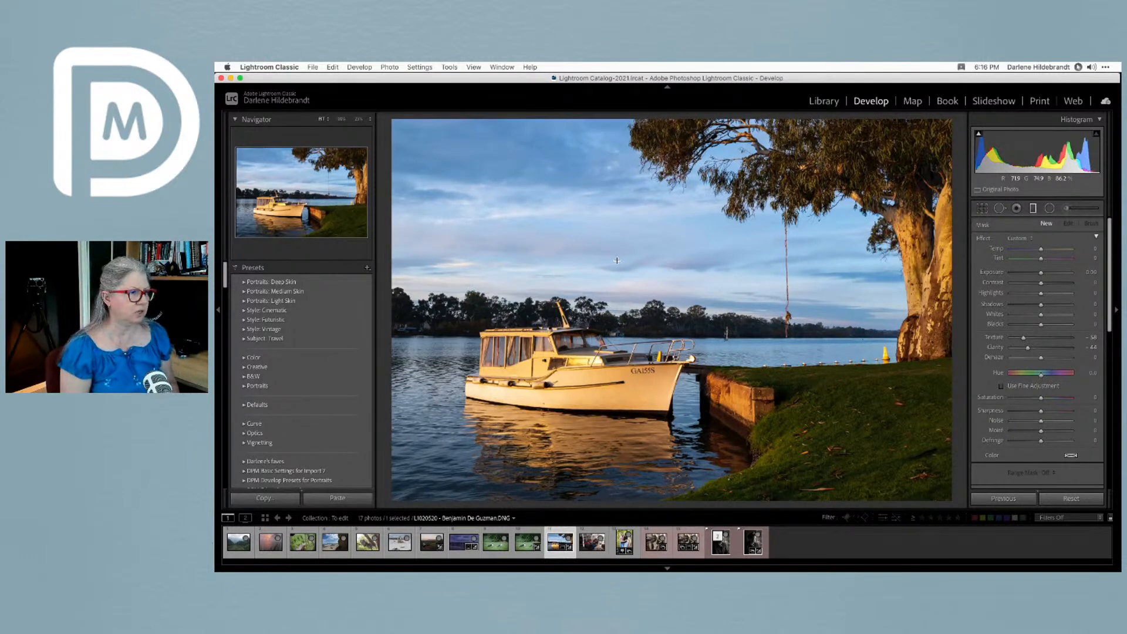
left_click_drag(670, 263, 672, 357)
mouse_move(659, 319)
left_mouse_down()
mouse_move(669, 312)
mouse_move(672, 322)
left_mouse_up()
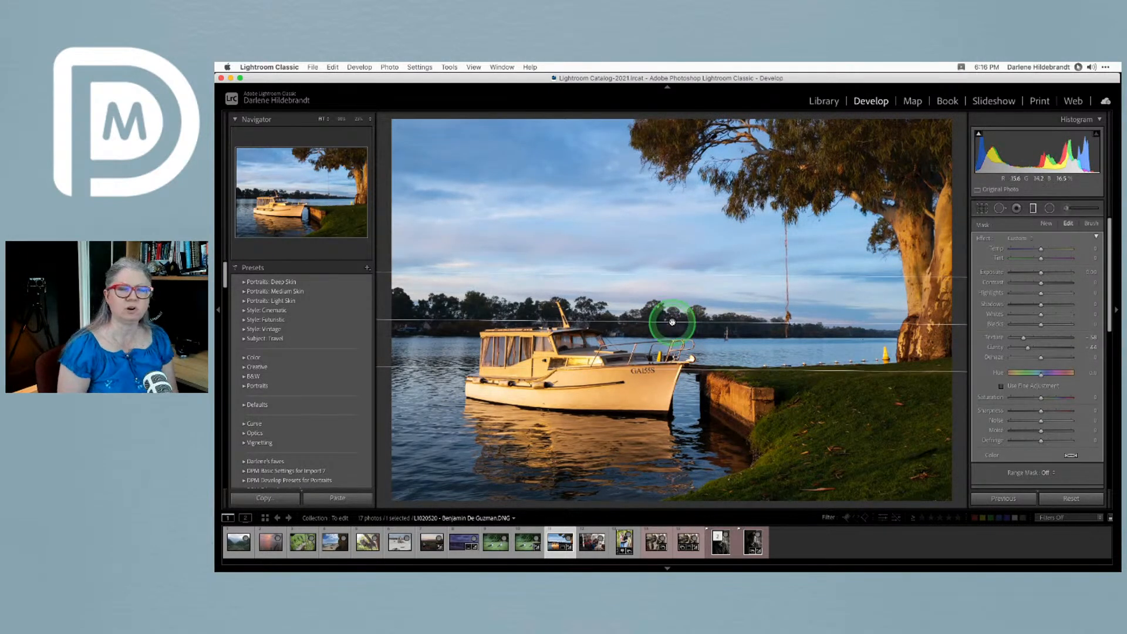
mouse_move(672, 321)
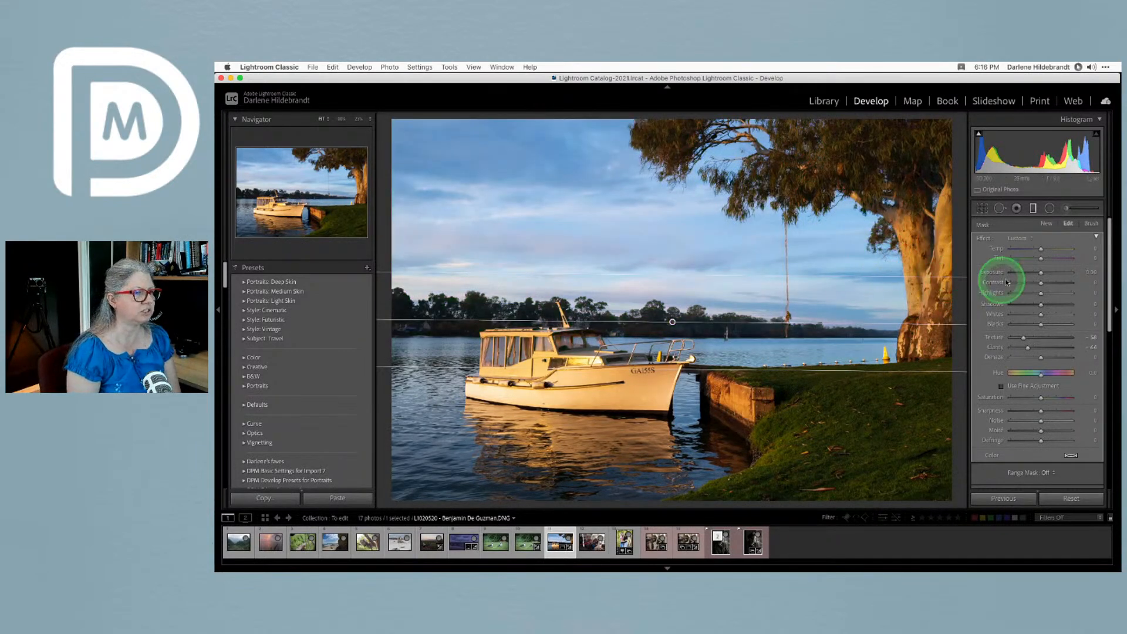
Reset the graduated filter's effects and set Exposure to about -0.68, Contrast 25 and Clarity 30, with a slightly raised Tint
double_click(984, 240)
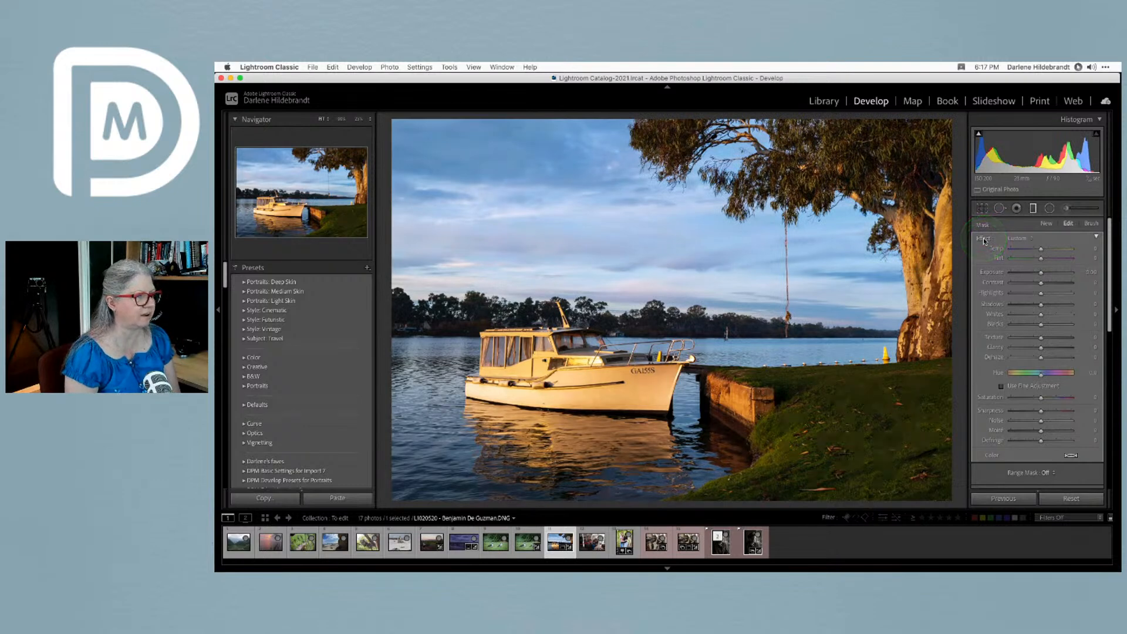
left_click_drag(1040, 273, 1030, 273)
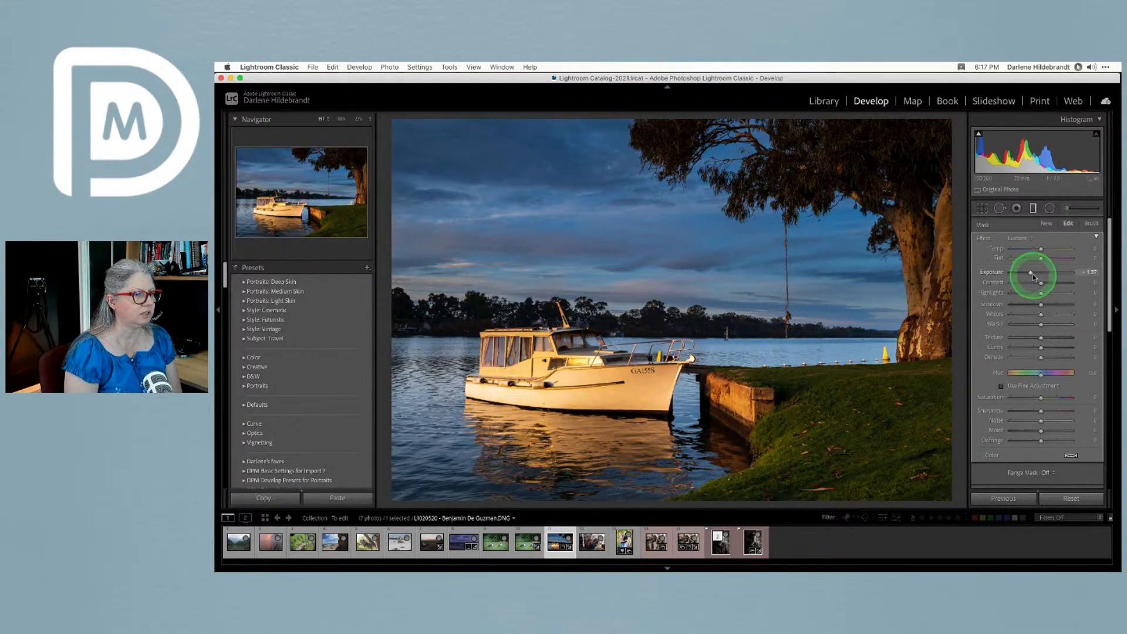
left_click_drag(1031, 272, 1047, 283)
left_click_drag(1041, 350, 1047, 348)
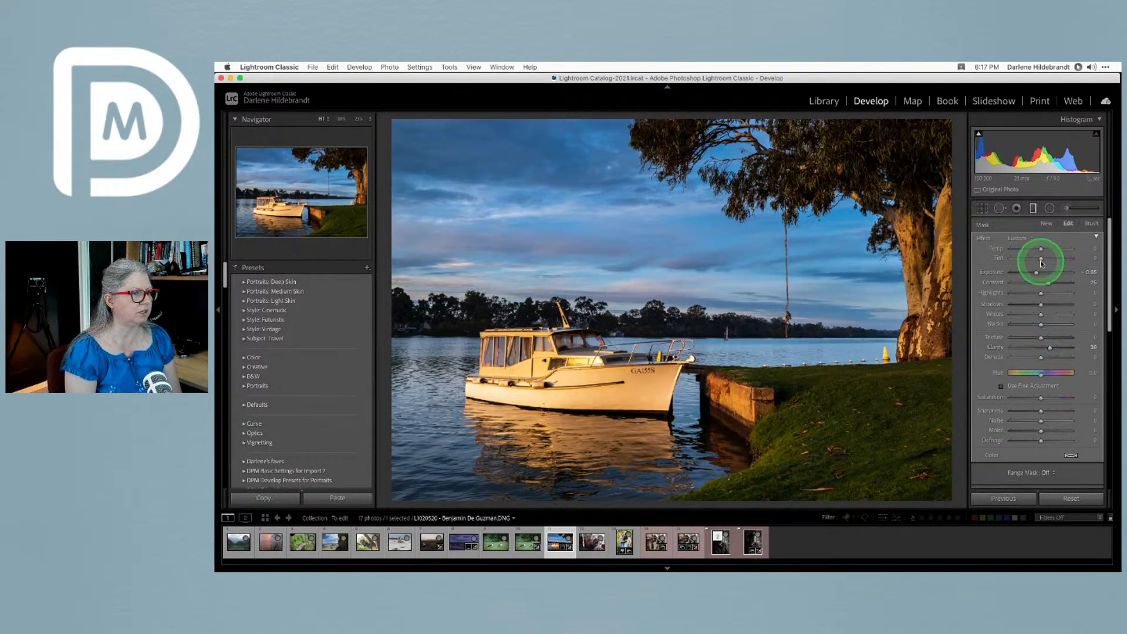
left_click_drag(1039, 259, 1043, 260)
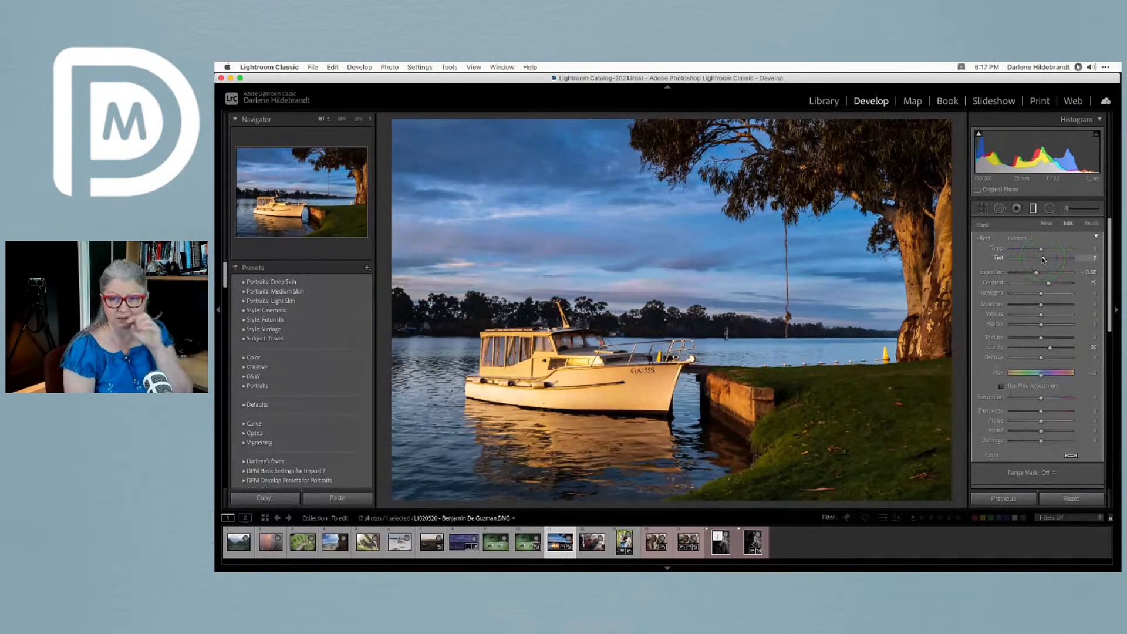
Limit the graduated filter with a Luminance range mask of 74/100, checking the coverage with the luminance mask shown
scroll(1031, 281, "down", 2)
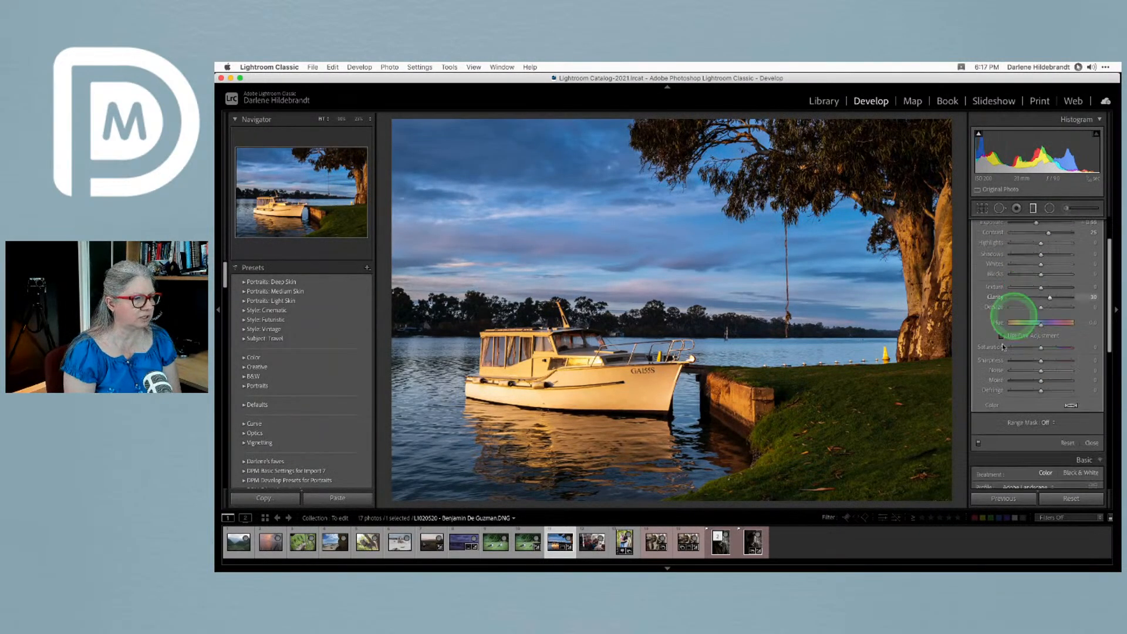
left_click(1046, 423)
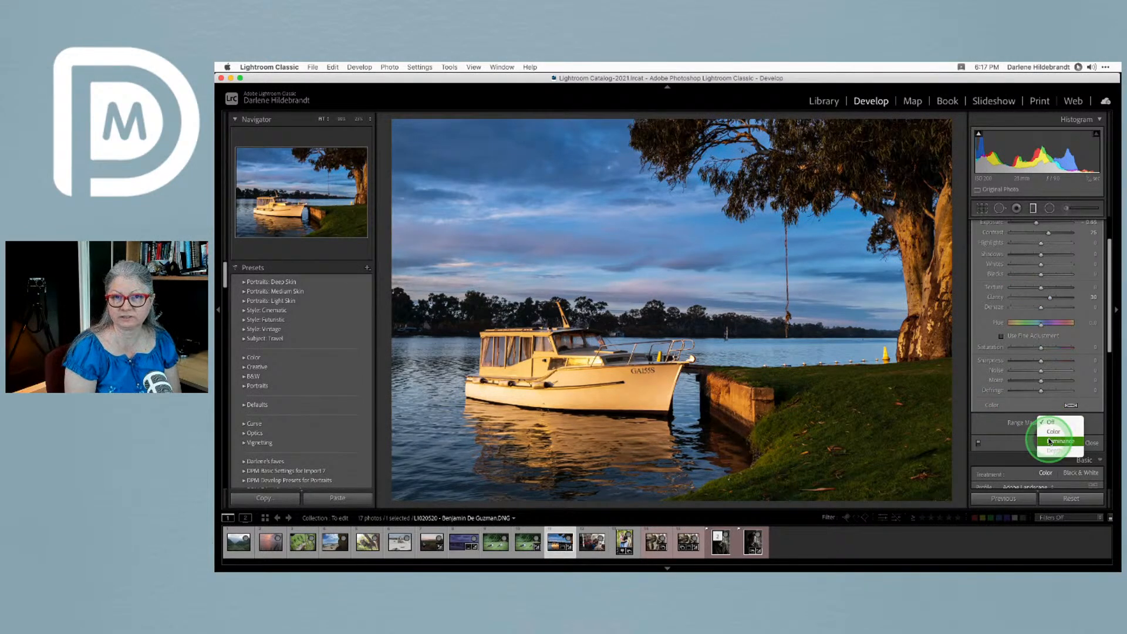
left_click(1050, 441)
scroll(1050, 441, "down", 1)
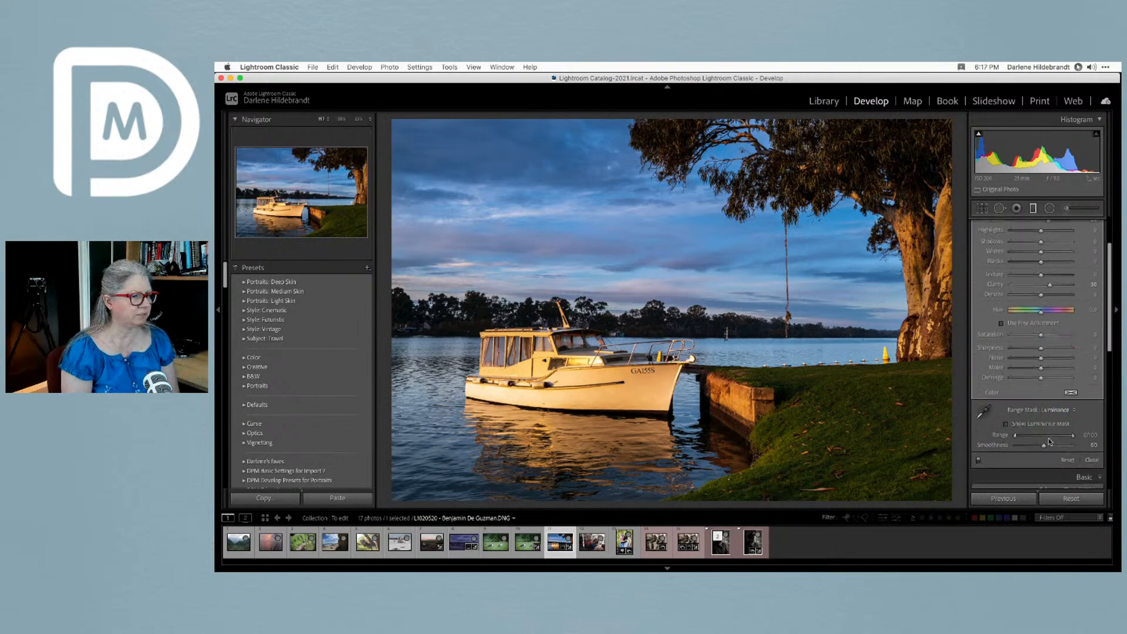
left_click(1005, 414)
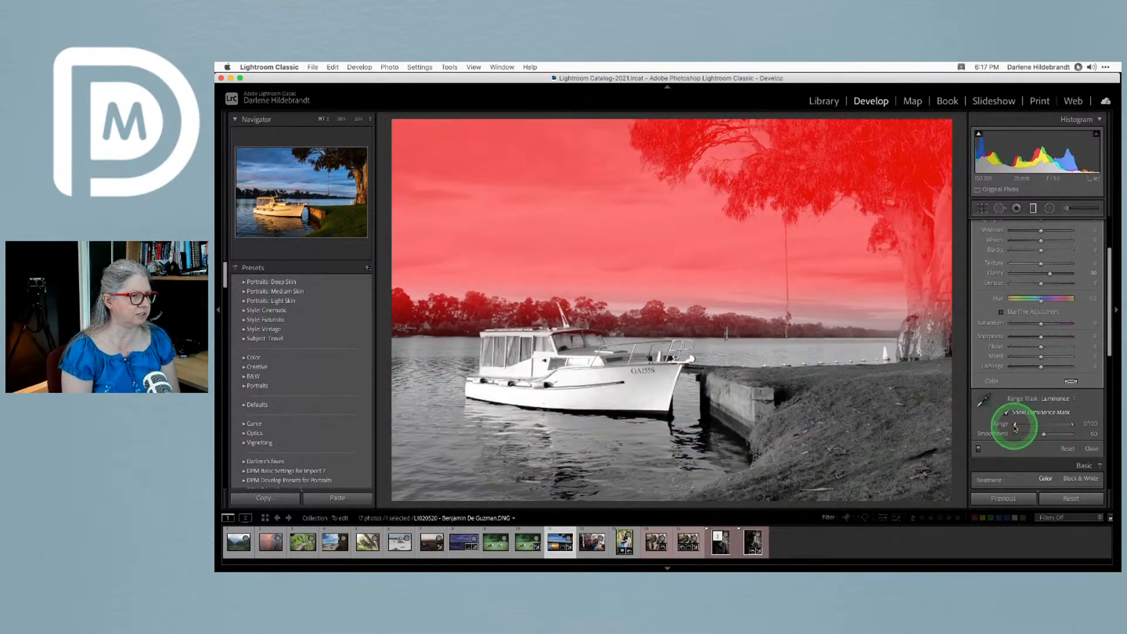
left_click_drag(1015, 427, 1056, 425)
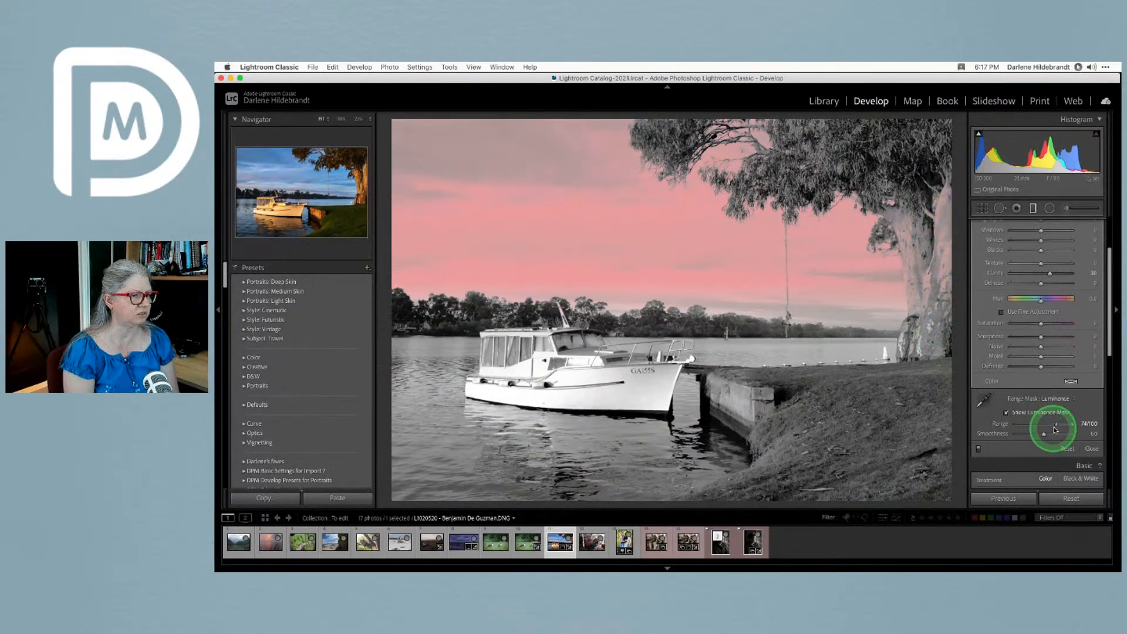
left_click(1006, 415)
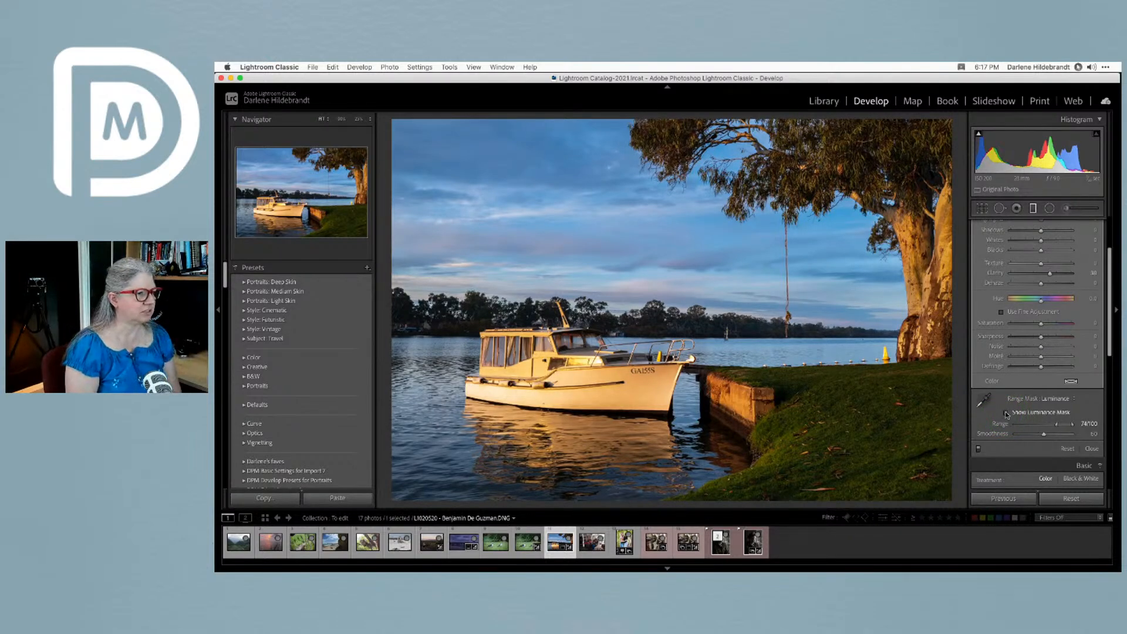
Compare the sky with the graduated filter switched off and on
left_click(978, 449)
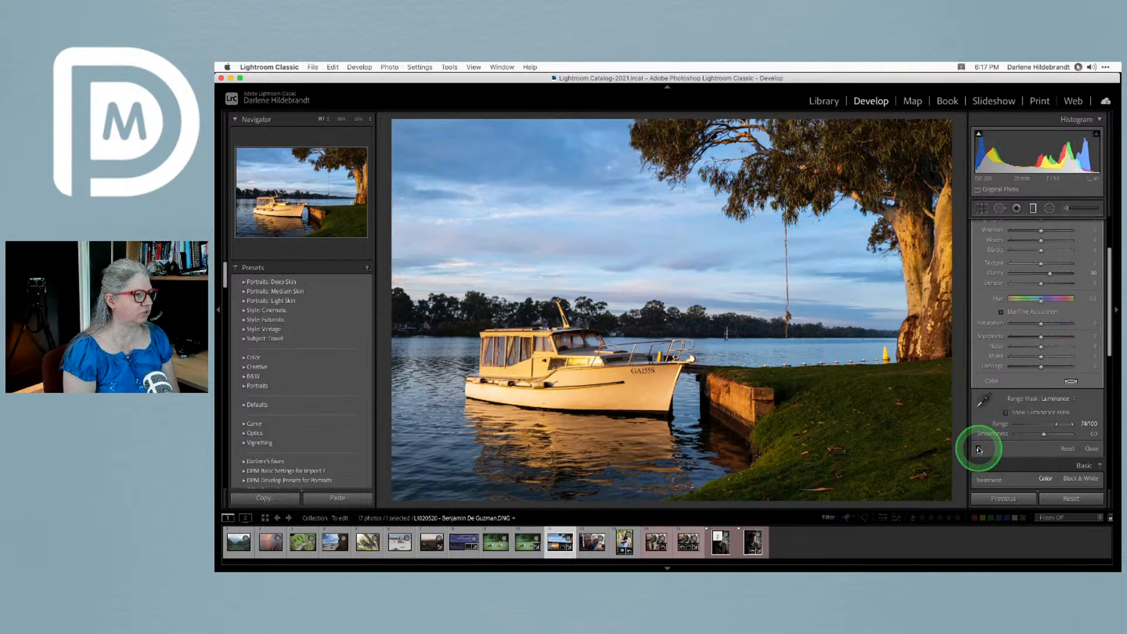
left_click(979, 450)
left_click(978, 449)
left_click(978, 450)
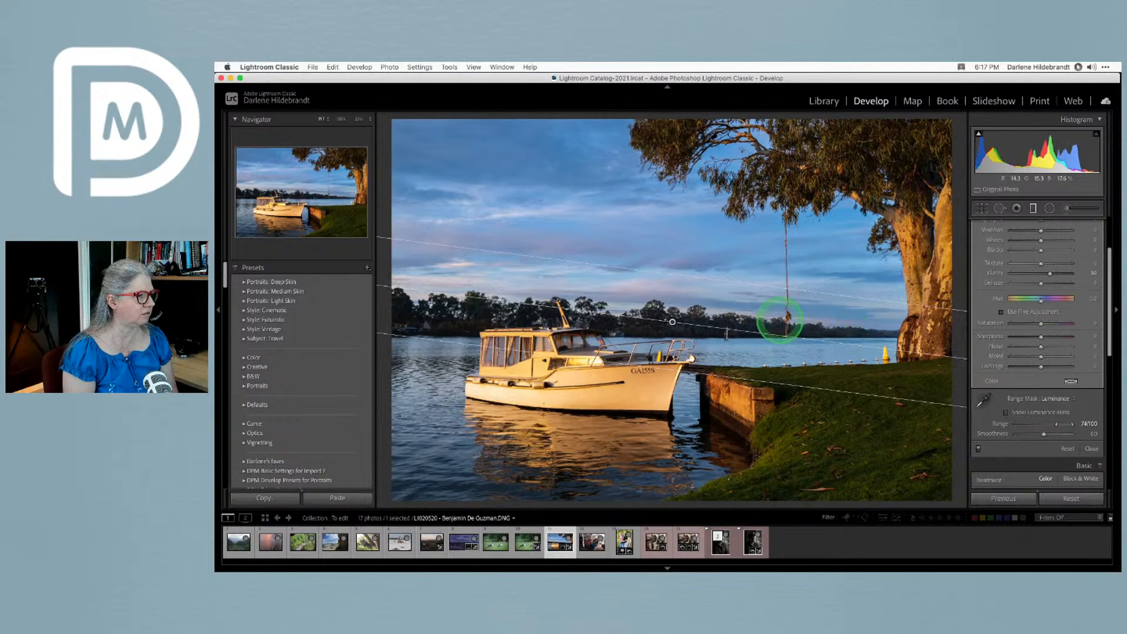
Reposition the graduated filter around the treeline, narrow its transition and adjust its tilt to slope down towards the tree
left_click_drag(672, 322, 671, 328)
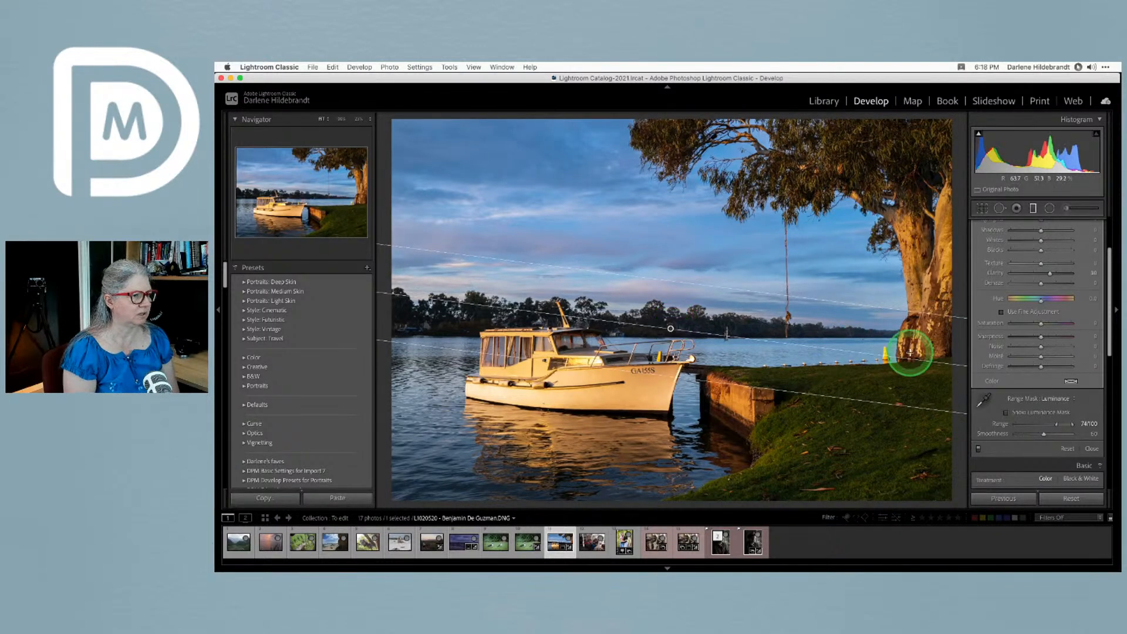
left_click_drag(680, 378, 669, 325)
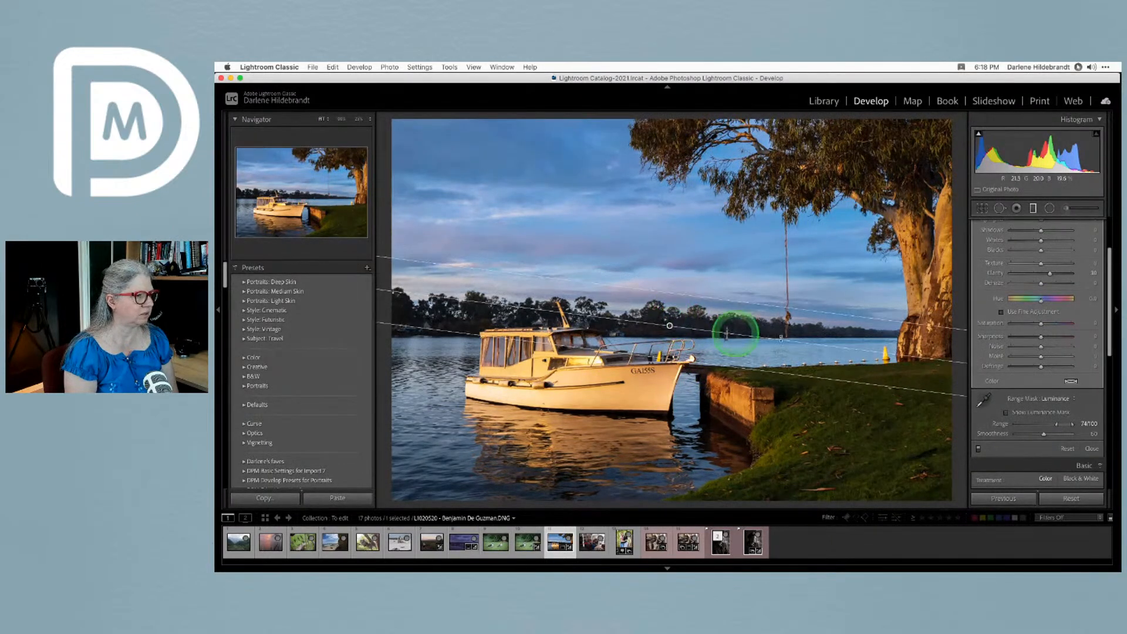
left_click_drag(907, 358, 907, 350)
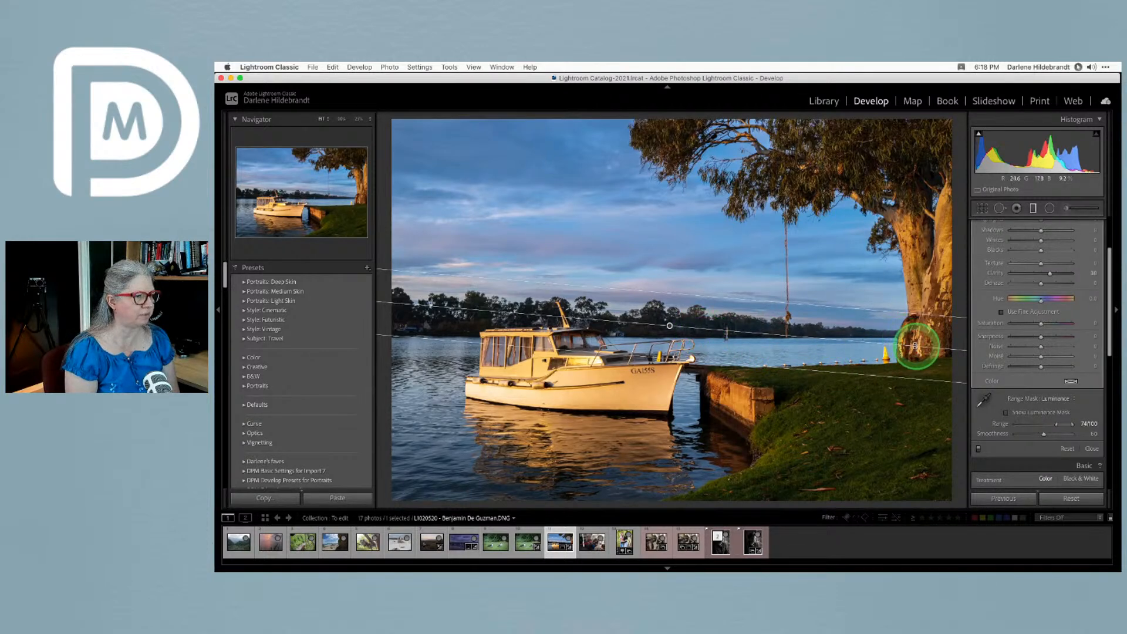
left_click_drag(914, 347, 871, 348)
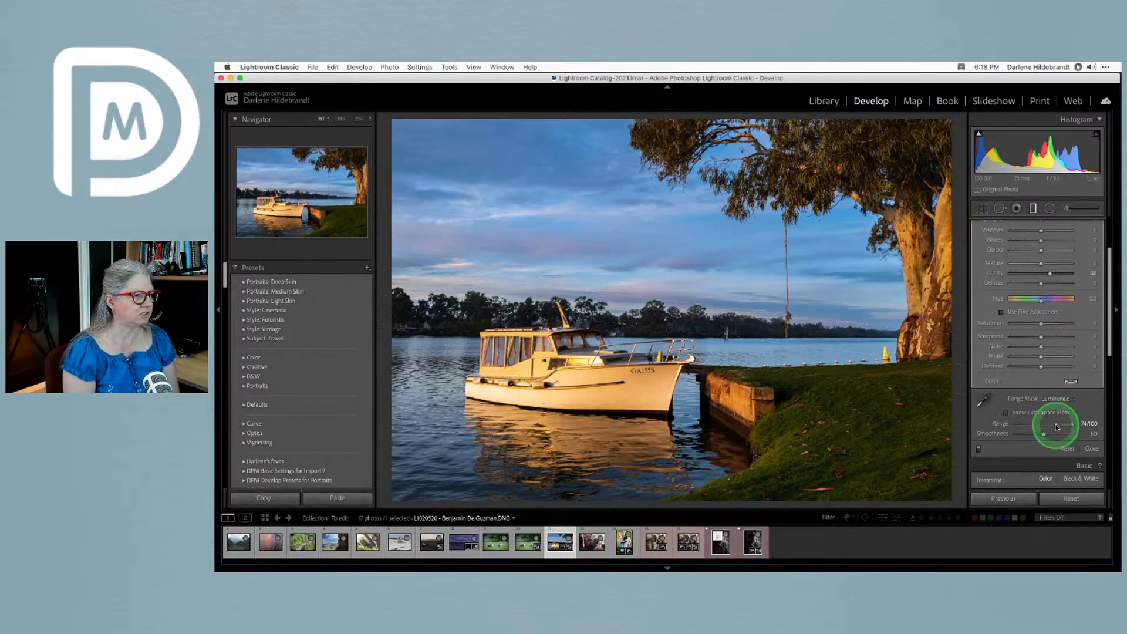
Compare the photo with and without the repositioned filter, and lower the filter's Highlights to about -26
left_click(977, 449)
left_click(977, 449)
left_click(978, 449)
left_click(978, 449)
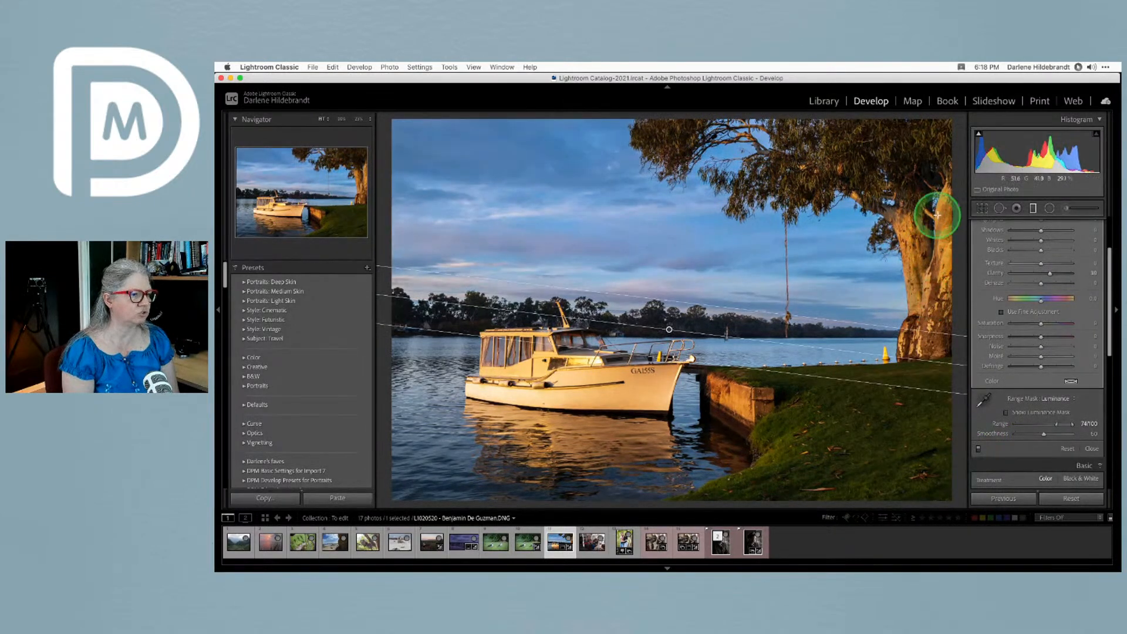
scroll(1025, 320, "up", 3)
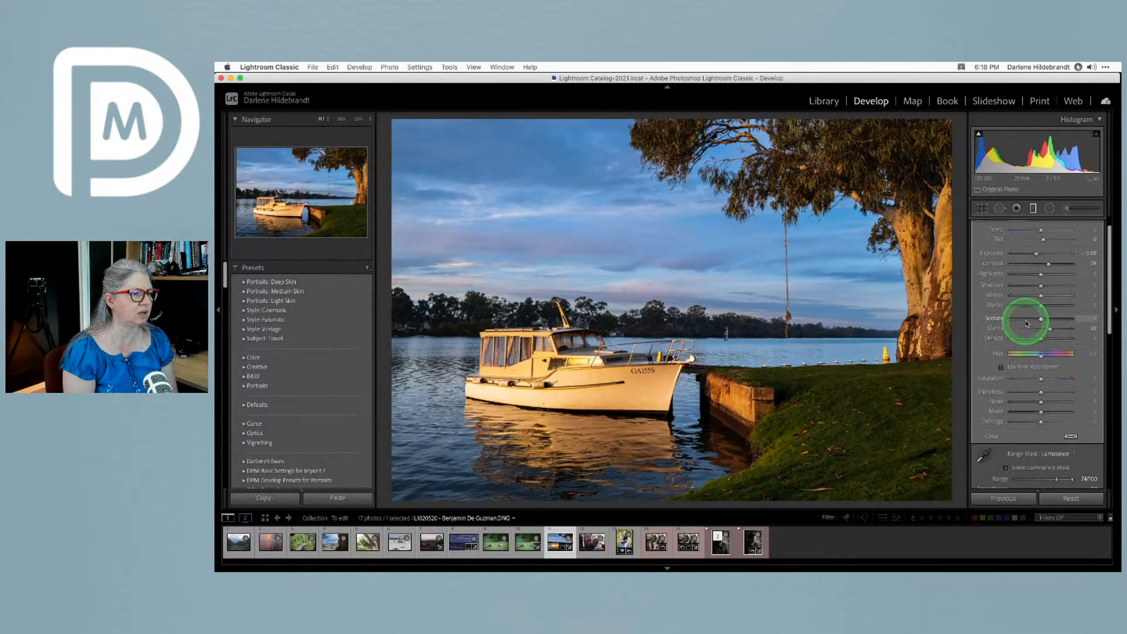
left_click_drag(1040, 274, 1033, 276)
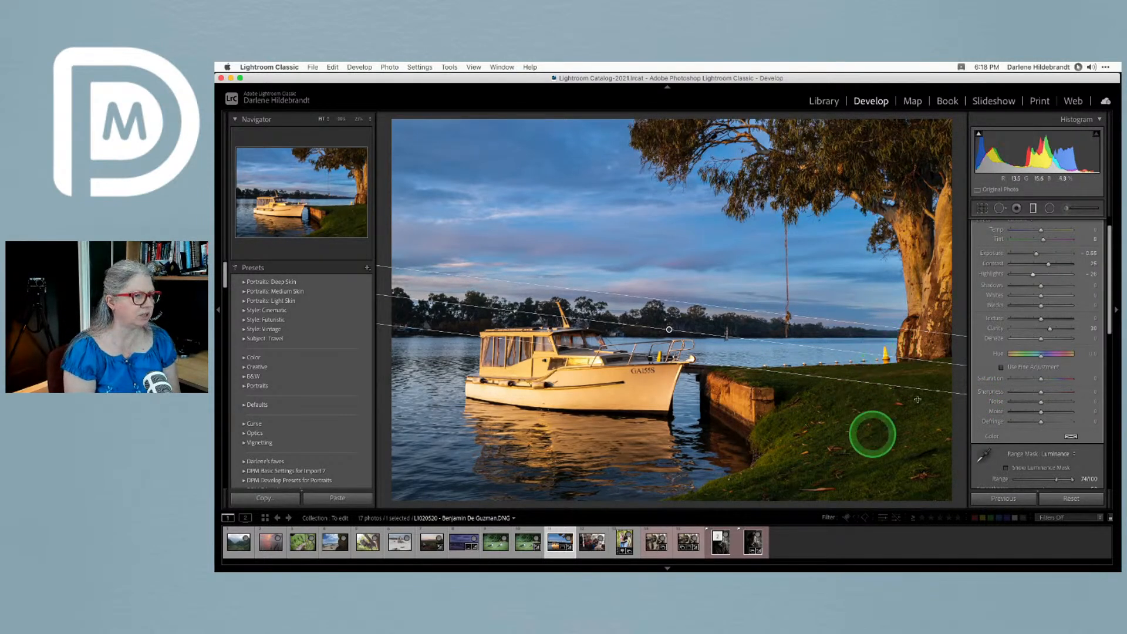
Refine the graduated filter's mask with a size 8 brush around the tree base and along the jetty edge
scroll(1006, 334, "up", 2)
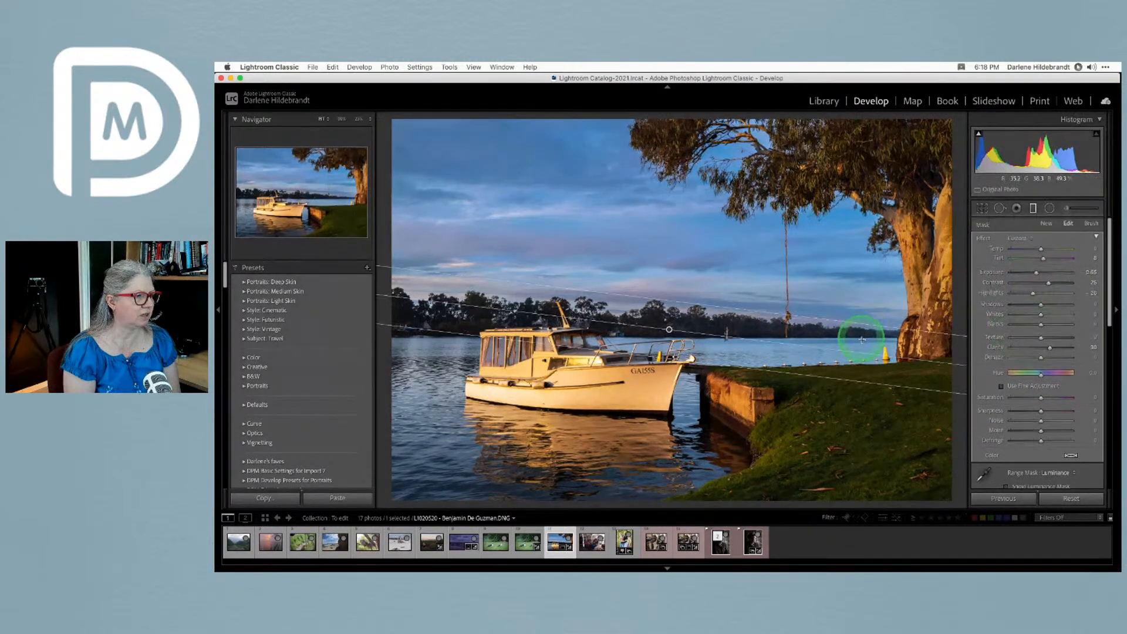
left_click(1091, 223)
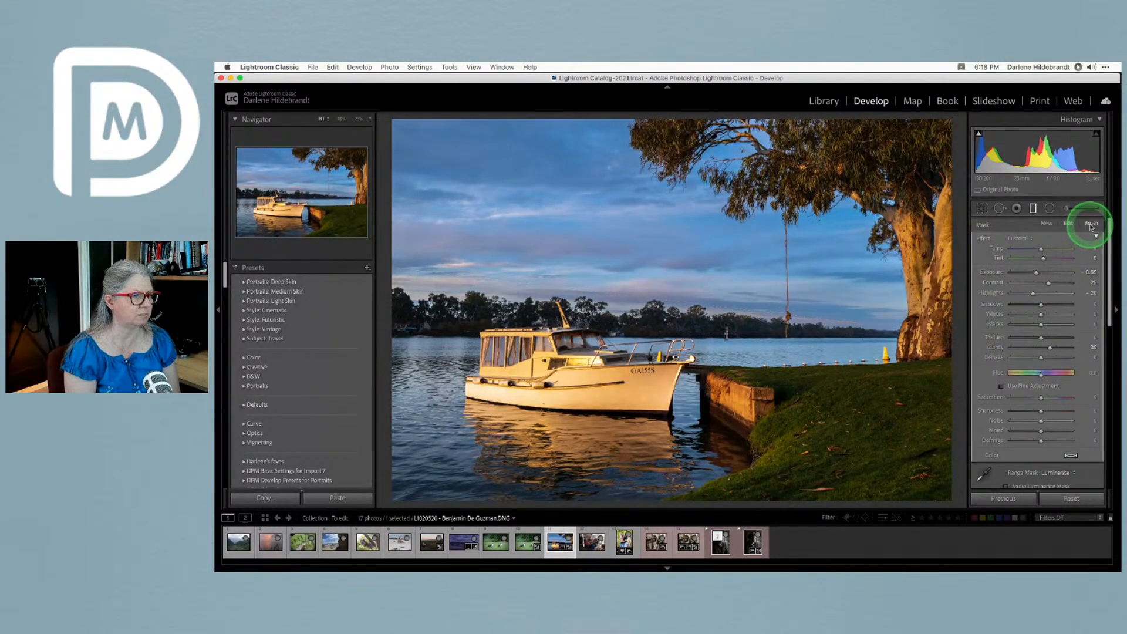
scroll(1061, 281, "down", 3)
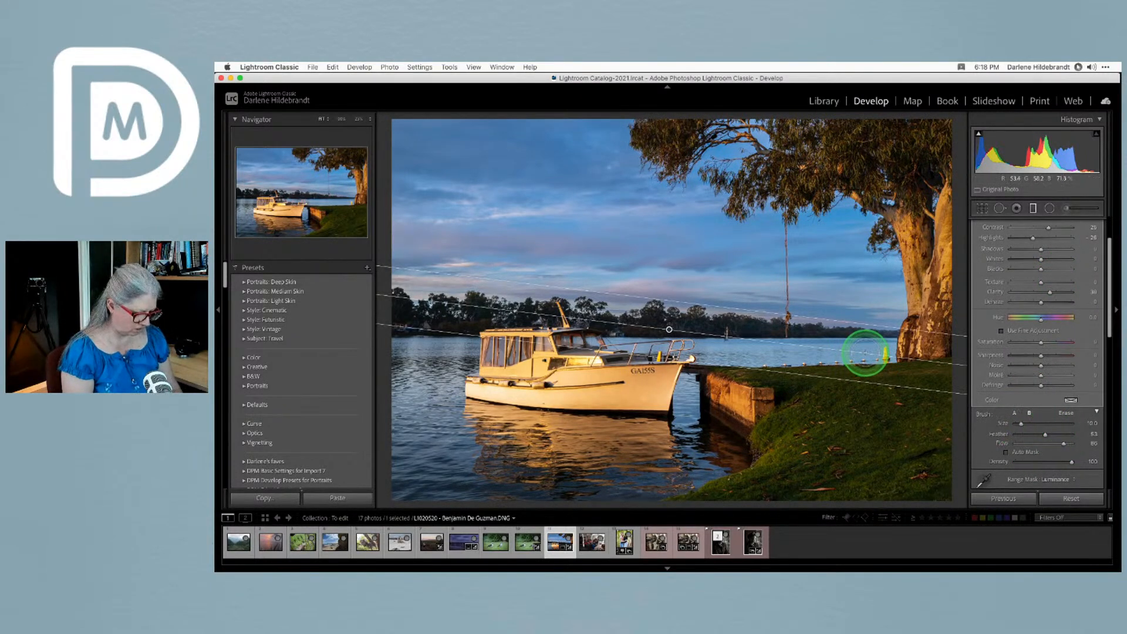
key("bracketleft")
key("bracketleft")
mouse_move(886, 357)
left_mouse_down()
mouse_move(919, 358)
mouse_move(856, 353)
mouse_move(870, 335)
mouse_move(920, 343)
left_mouse_up()
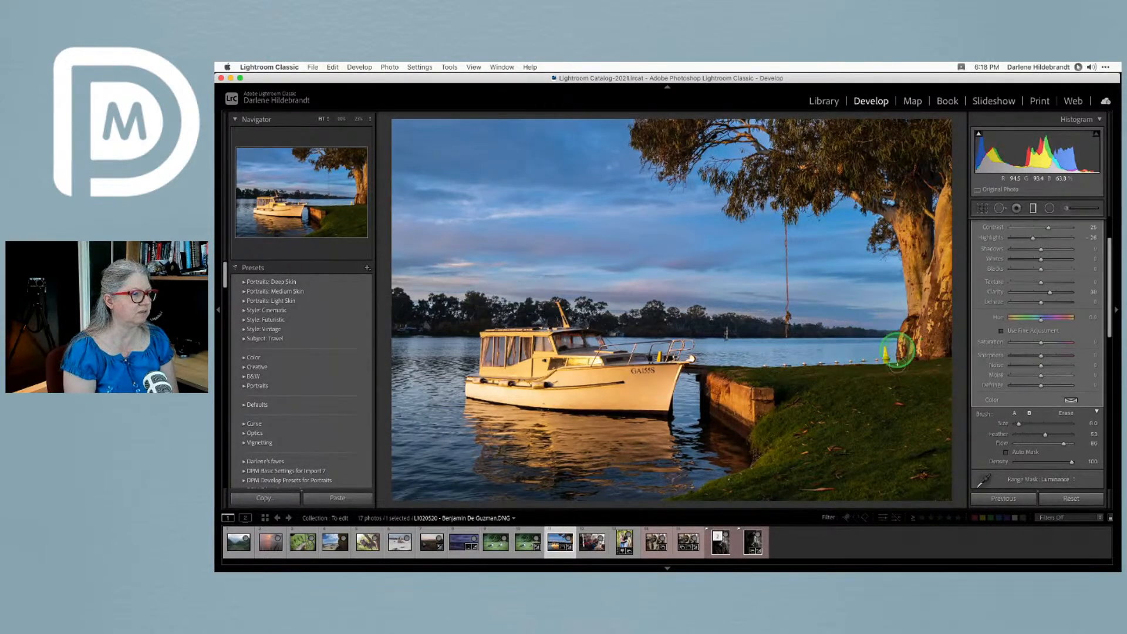
mouse_move(827, 354)
left_mouse_down()
mouse_move(888, 353)
mouse_move(728, 361)
mouse_move(733, 380)
mouse_move(712, 376)
mouse_move(775, 432)
mouse_move(780, 452)
mouse_move(769, 452)
left_mouse_up()
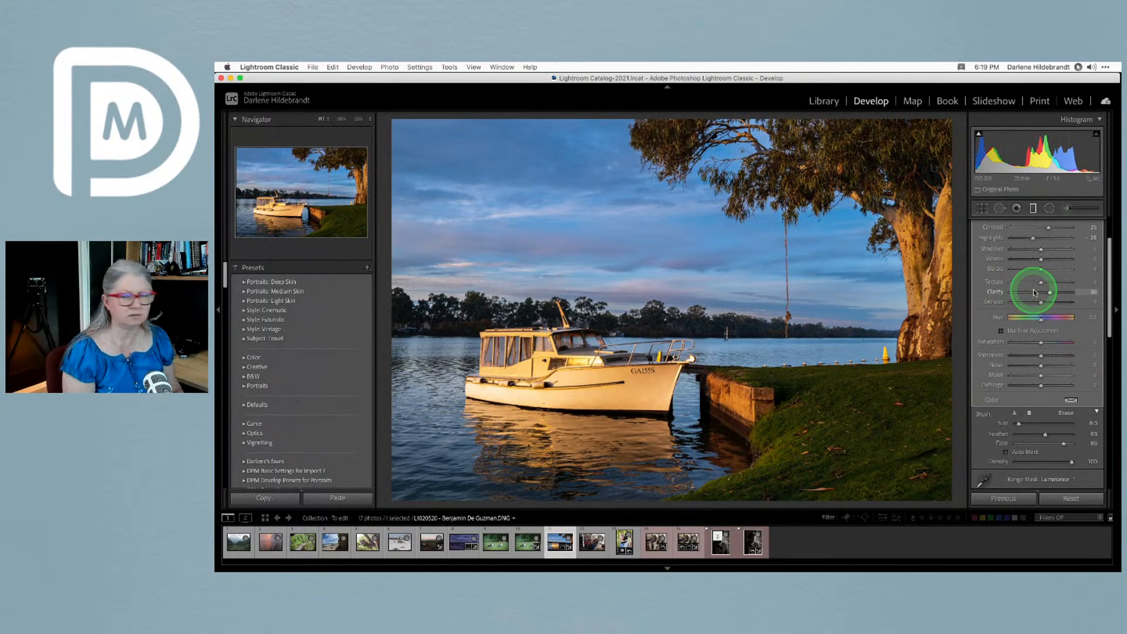
Show the filter's mask overlay on the photo, cycle through its overlay colours to inspect the coverage, and hide it
key("o")
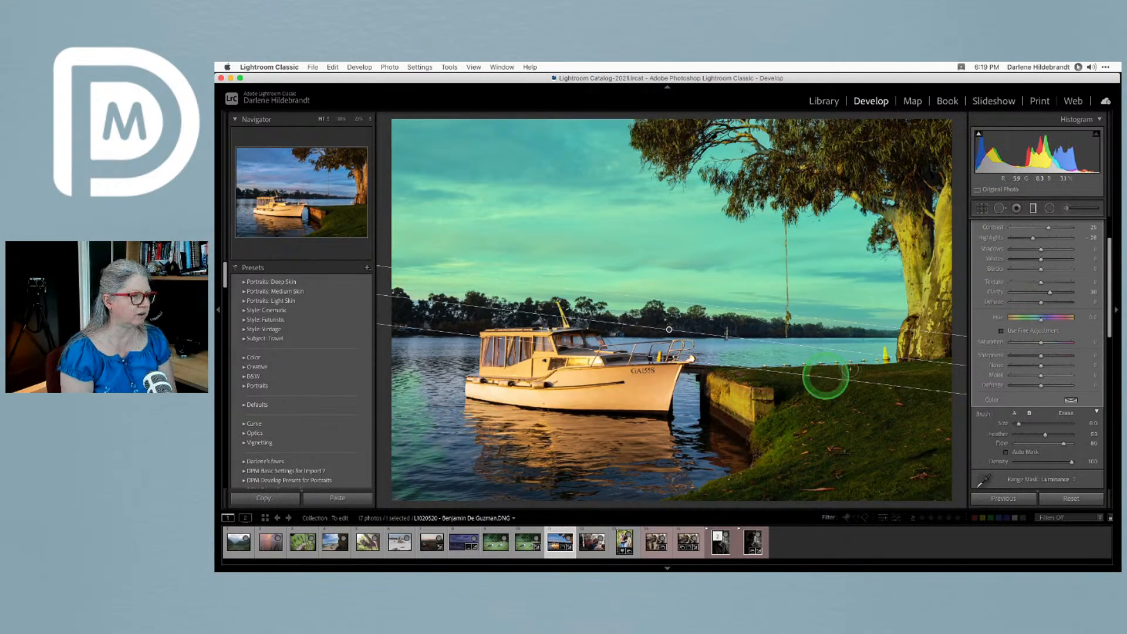
key("shift+o")
key("shift+o")
key("shift+o")
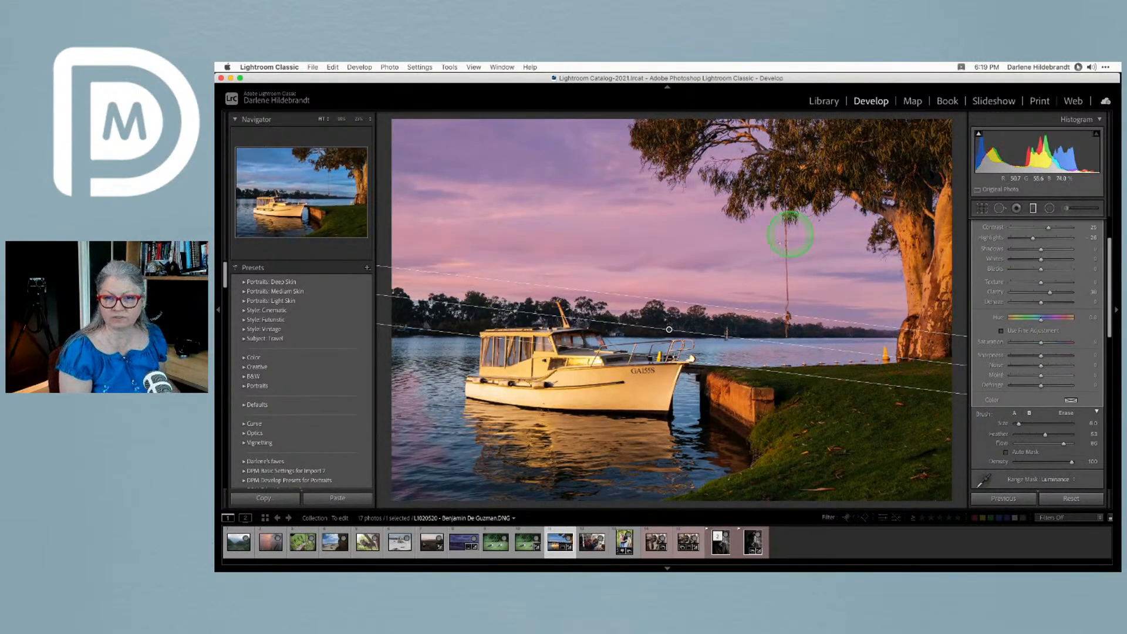
key("shift+o")
key("o")
key("o")
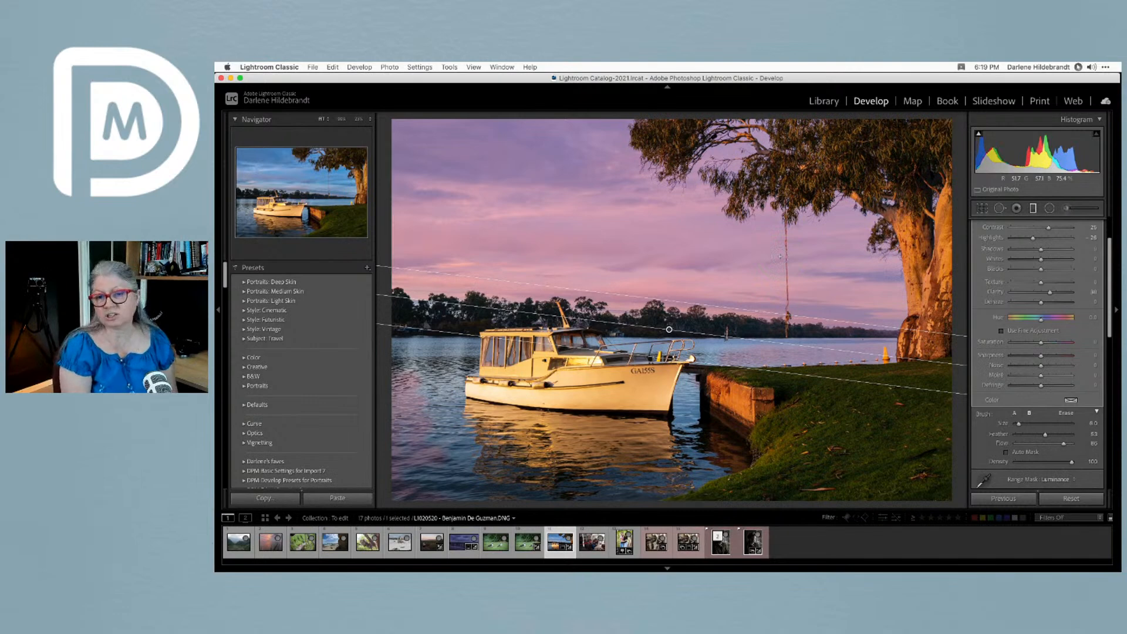
scroll(1062, 374, "down", 1)
key("o")
Adjust the graduated filter's Exposure, raise its Contrast, Whites, Texture and Clarity, and close the filter
scroll(1061, 374, "up", 4)
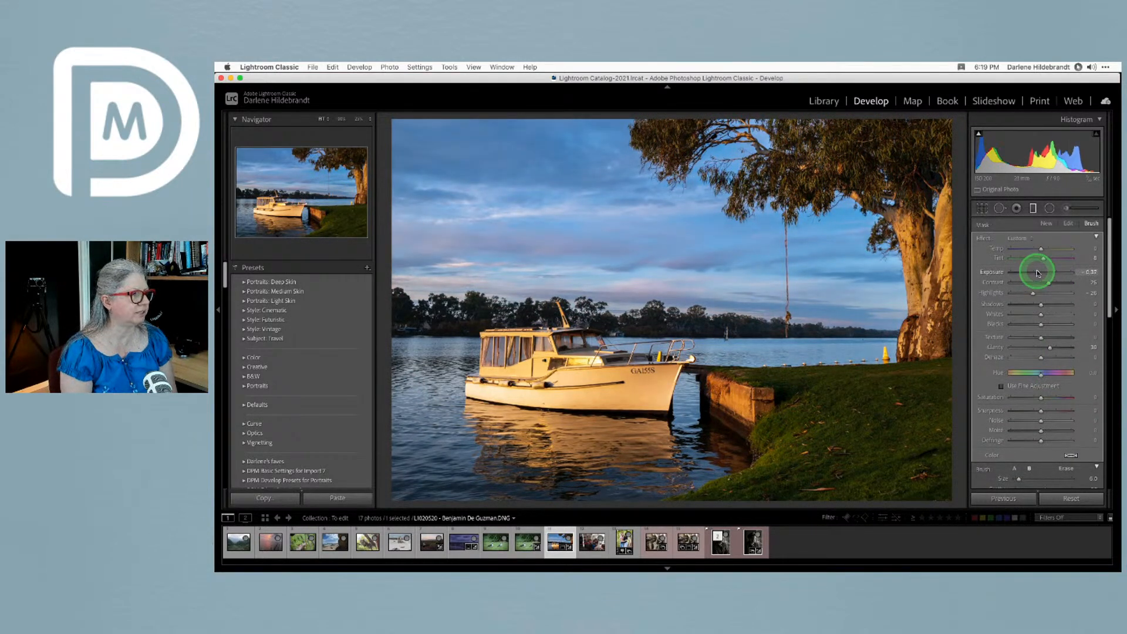
left_click_drag(1038, 272, 1050, 289)
mouse_move(1040, 336)
left_mouse_down()
mouse_move(1086, 336)
mouse_move(1045, 338)
mouse_move(1048, 346)
mouse_move(1059, 349)
mouse_move(1039, 315)
mouse_move(1078, 316)
mouse_move(1049, 320)
left_mouse_up()
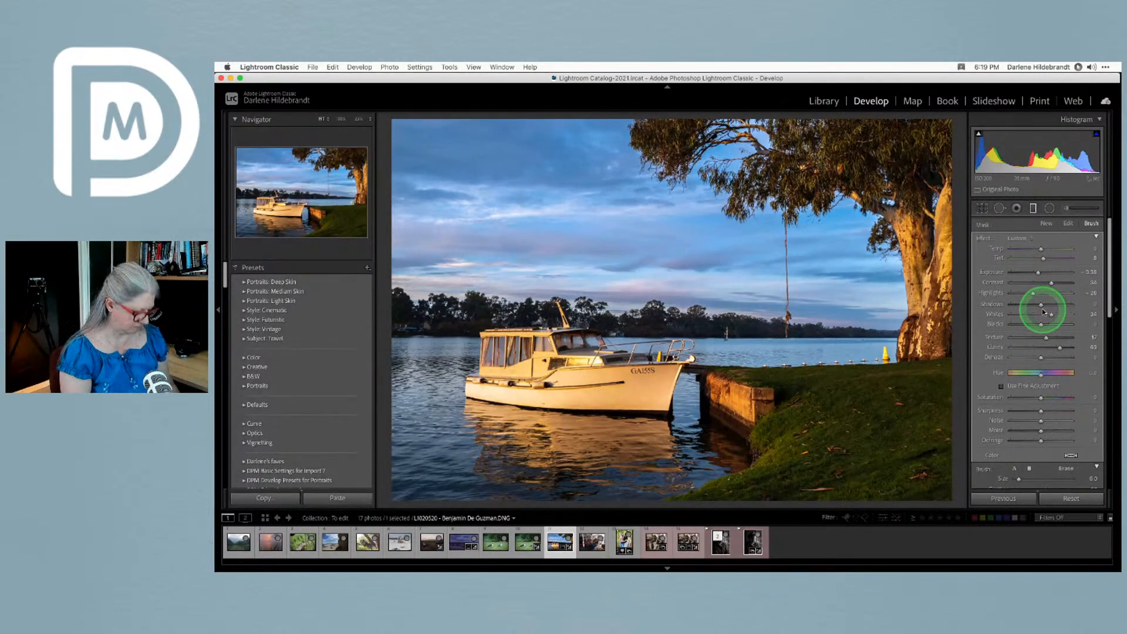
key("k")
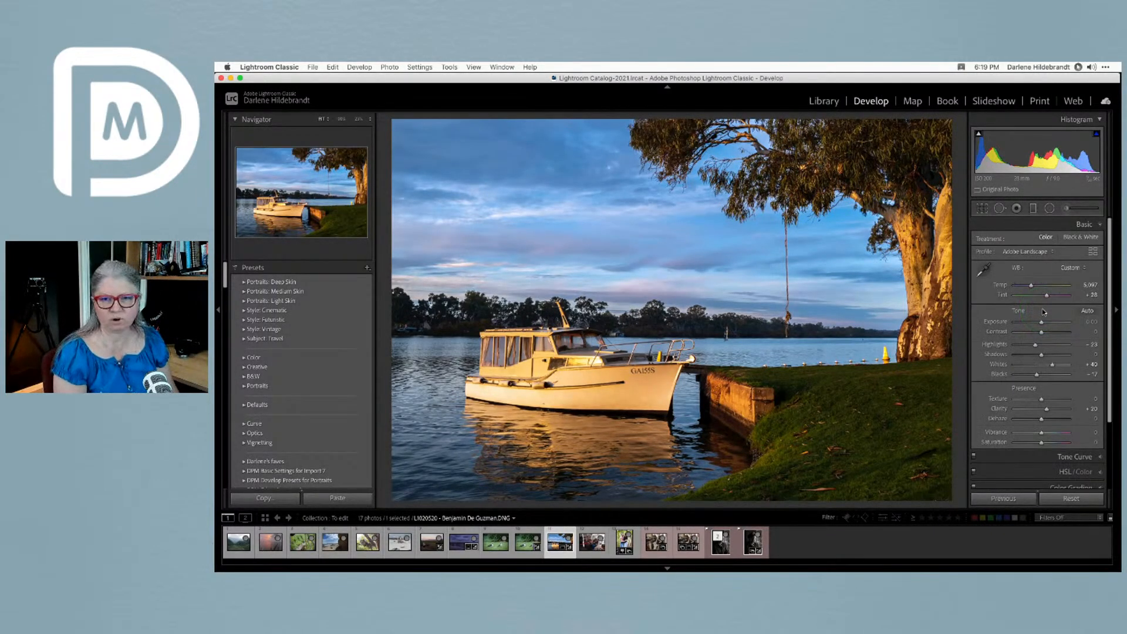
Compare the edited photo with its unedited version several times
key("backslash")
key("backslash")
key("backslash")
key("backslash")
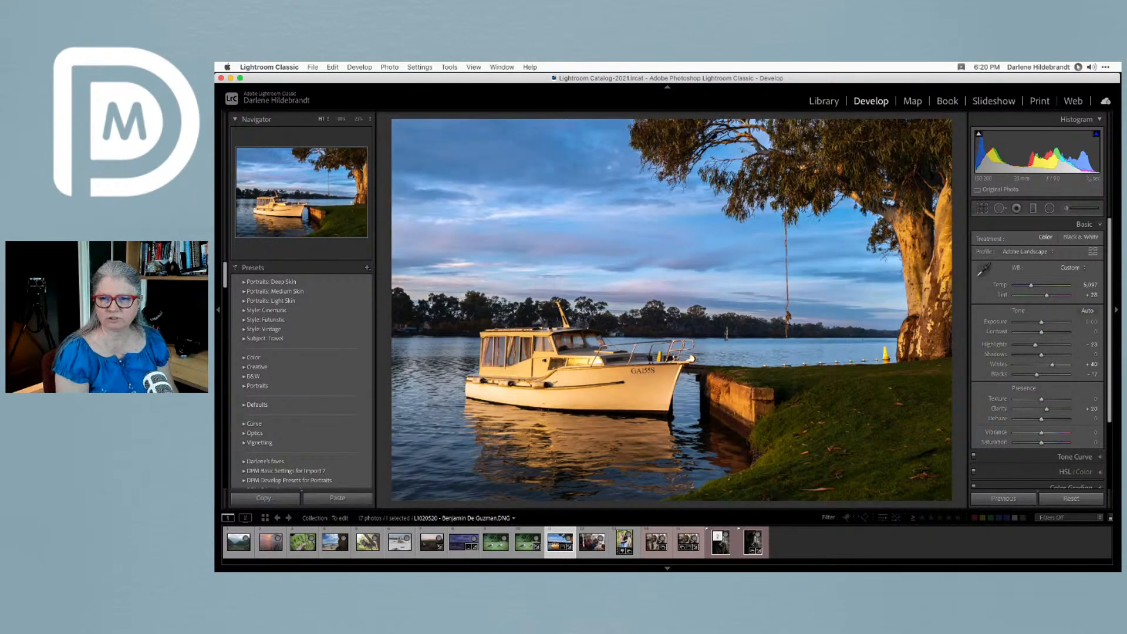
key("backslash")
key("backslash")
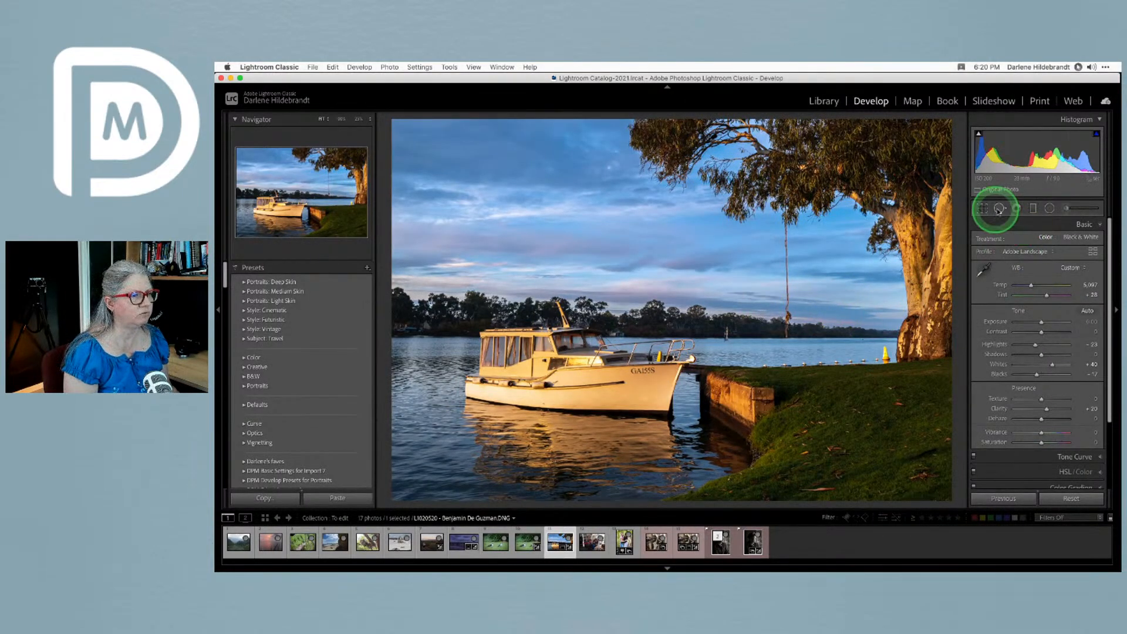
Reset the radial filter settings, add a filter over the tree with Exposure about -0.94 and Highlights -41, and check its mask overlay
left_click(1050, 208)
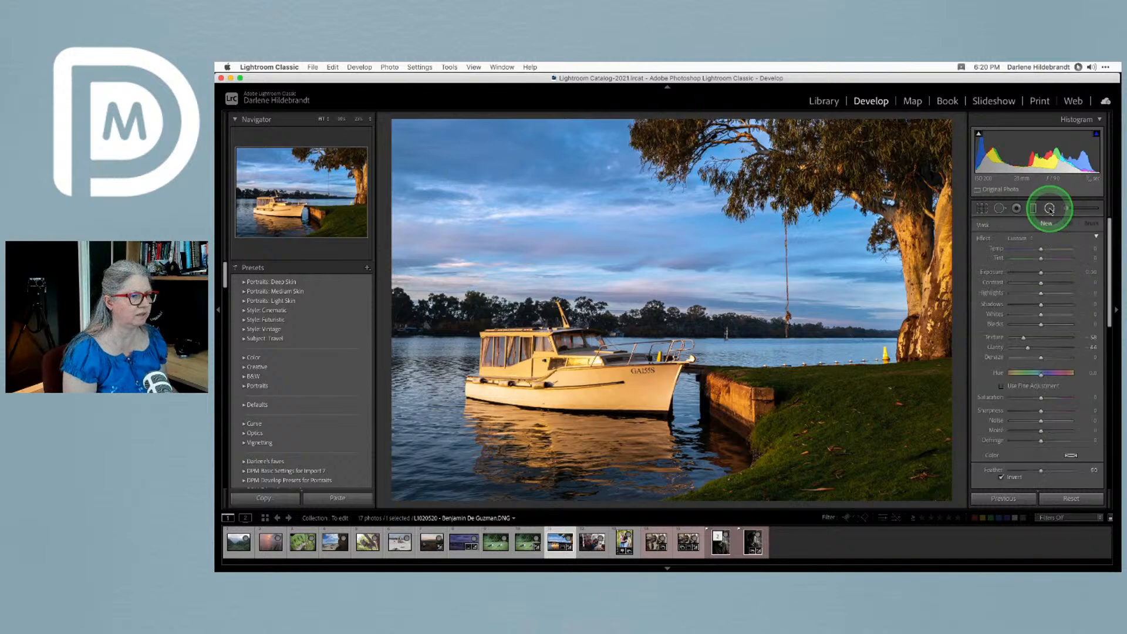
double_click(980, 239)
left_click_drag(1038, 272, 1028, 293)
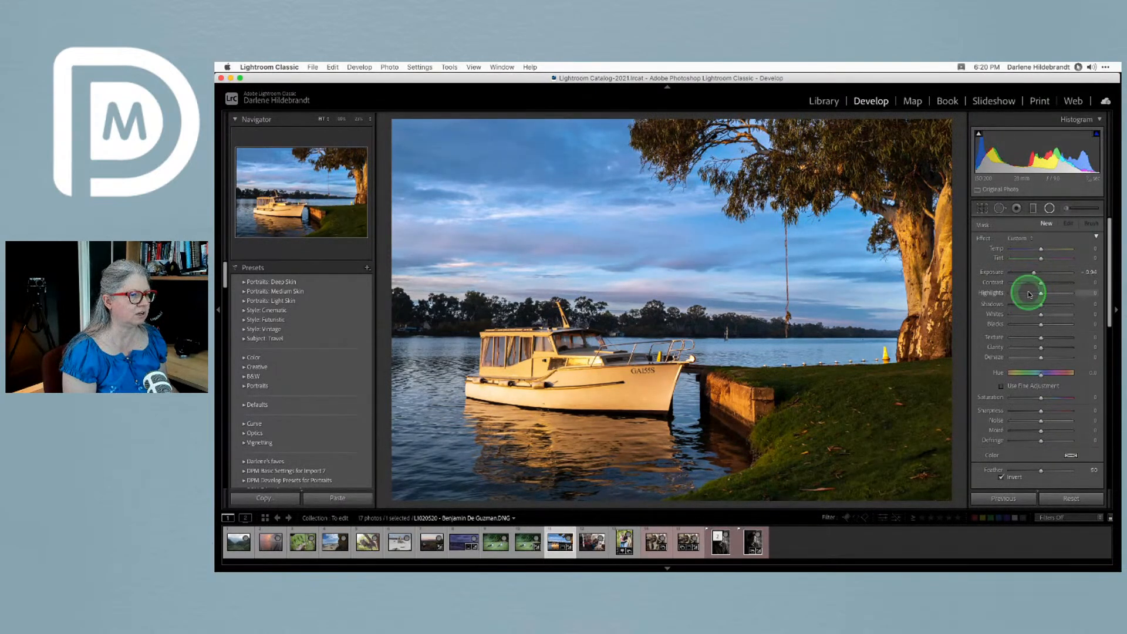
left_click_drag(915, 251, 1008, 407)
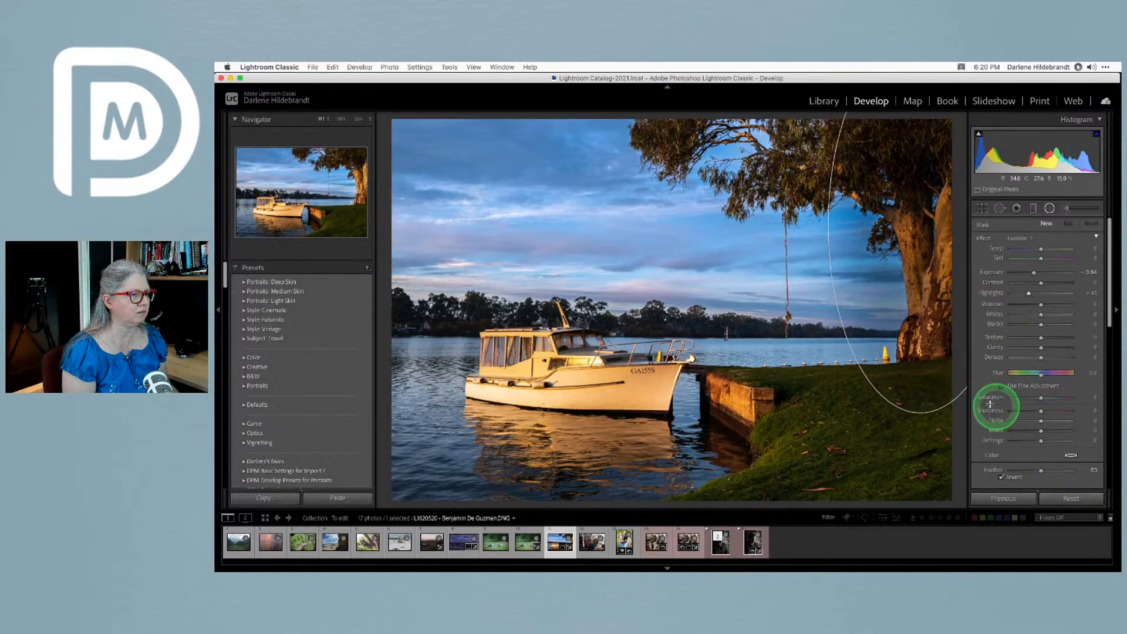
left_click_drag(943, 272, 914, 294)
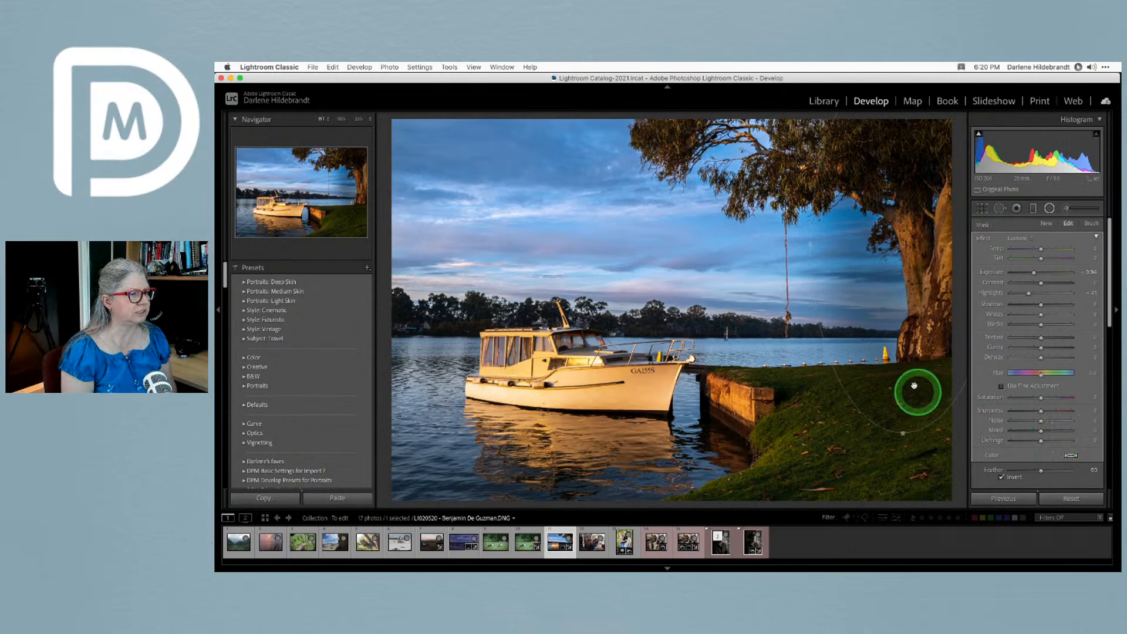
key("o")
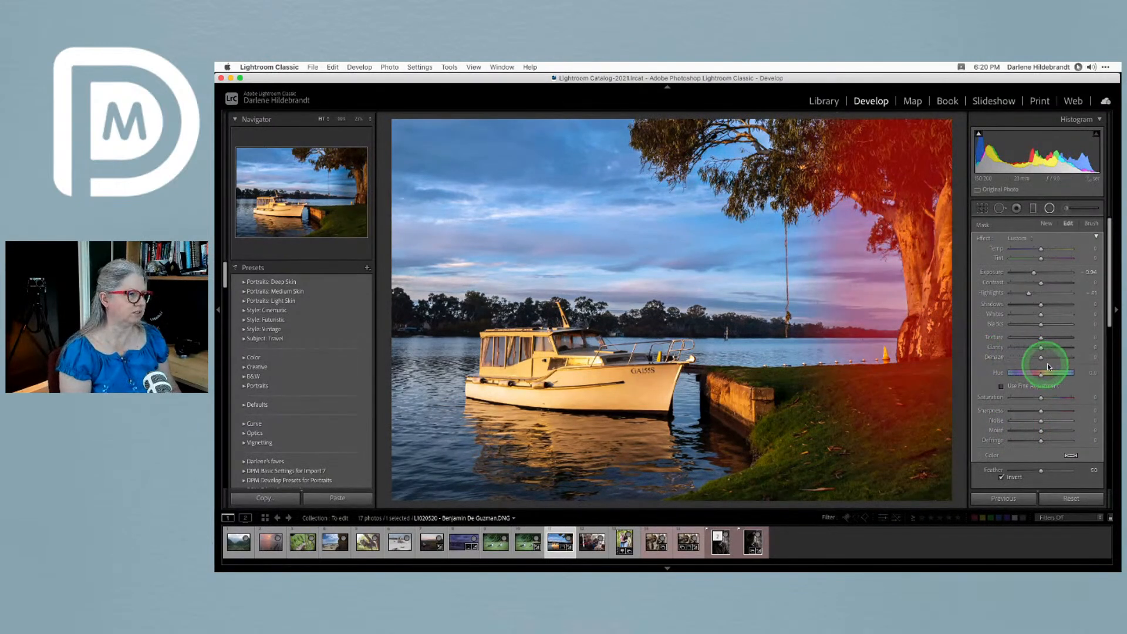
key("o")
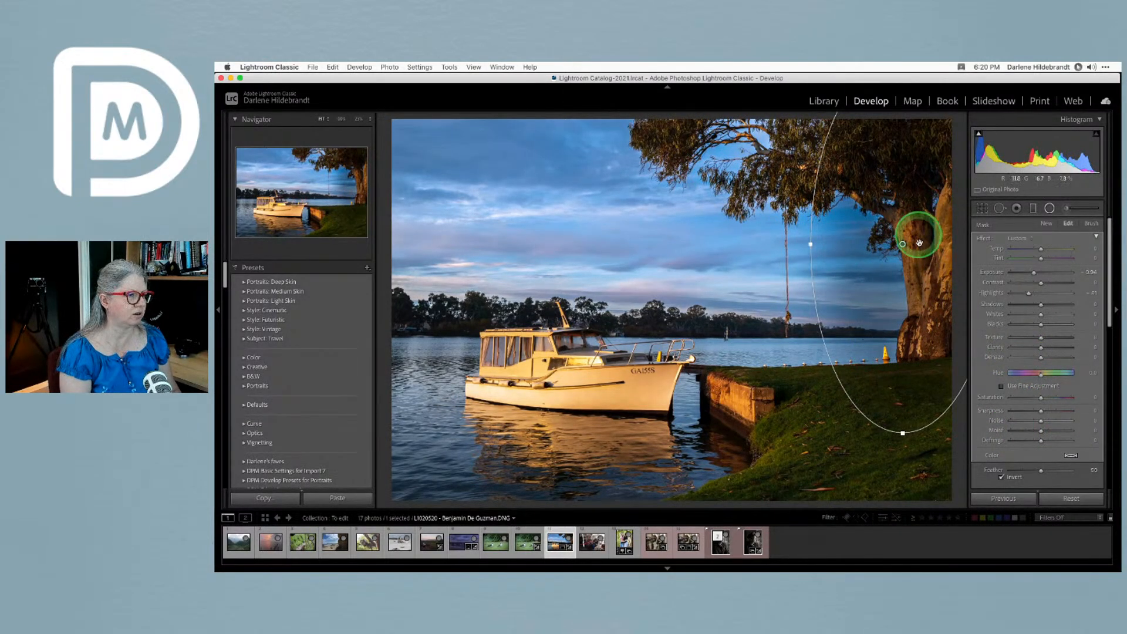
Restrict the tree's radial filter with a Color range mask sampled from the sunlit trunk
scroll(1040, 391, "down", 1)
scroll(1040, 391, "down", 4)
left_click(1048, 374)
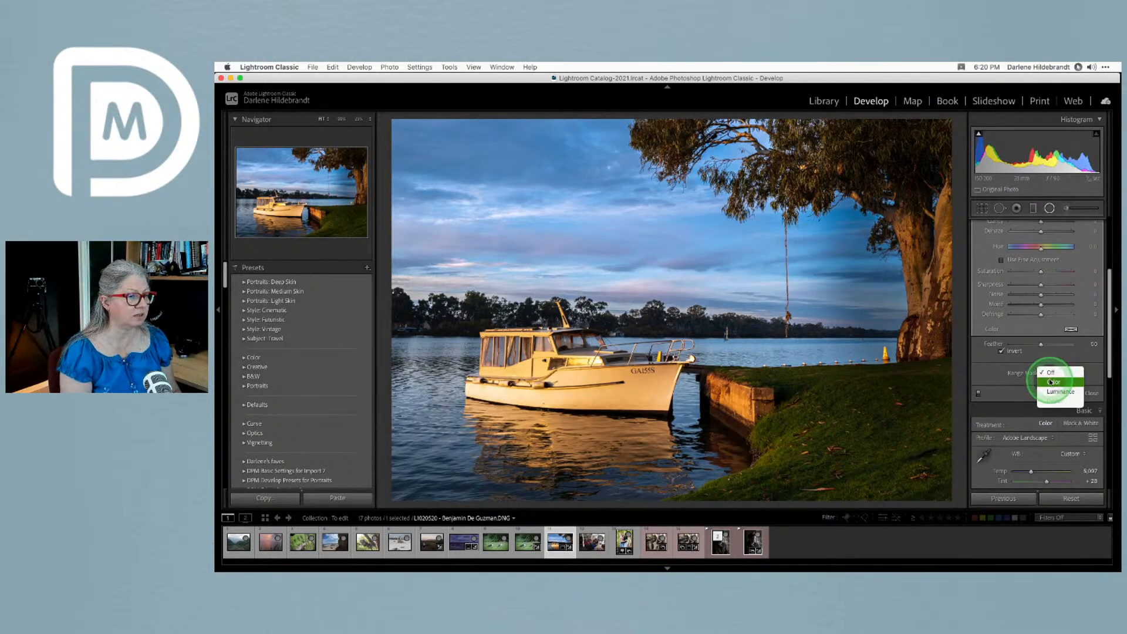
left_click(1052, 381)
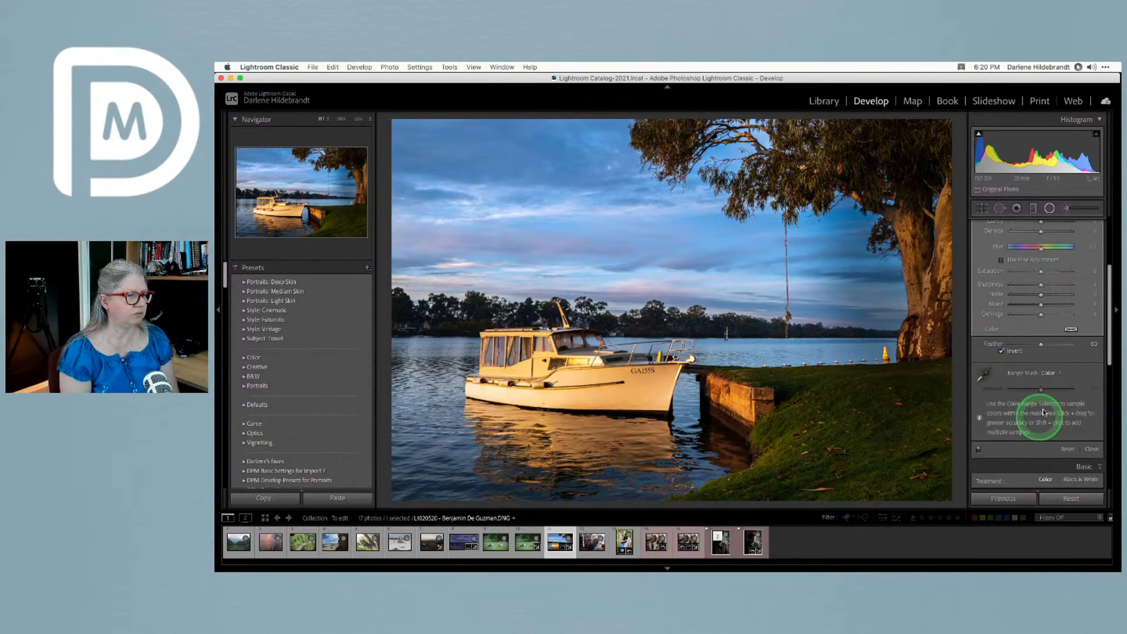
left_click(985, 377)
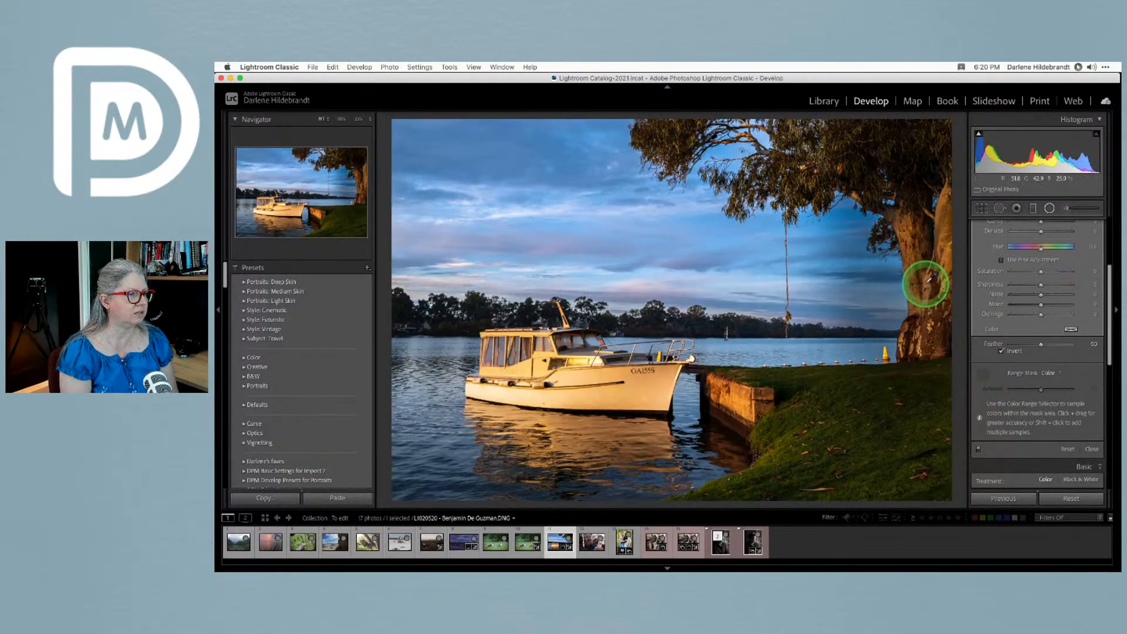
left_click(931, 280)
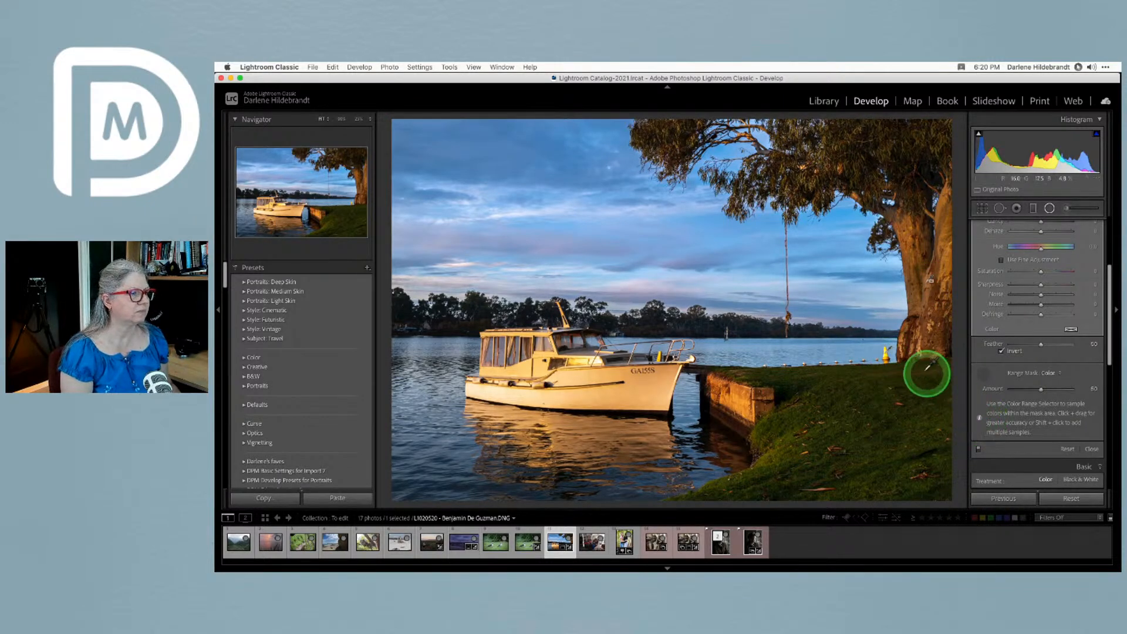
Resample the Color range mask on the yellow buoy and again on different parts of the tree trunk
scroll(1052, 411, "up", 1)
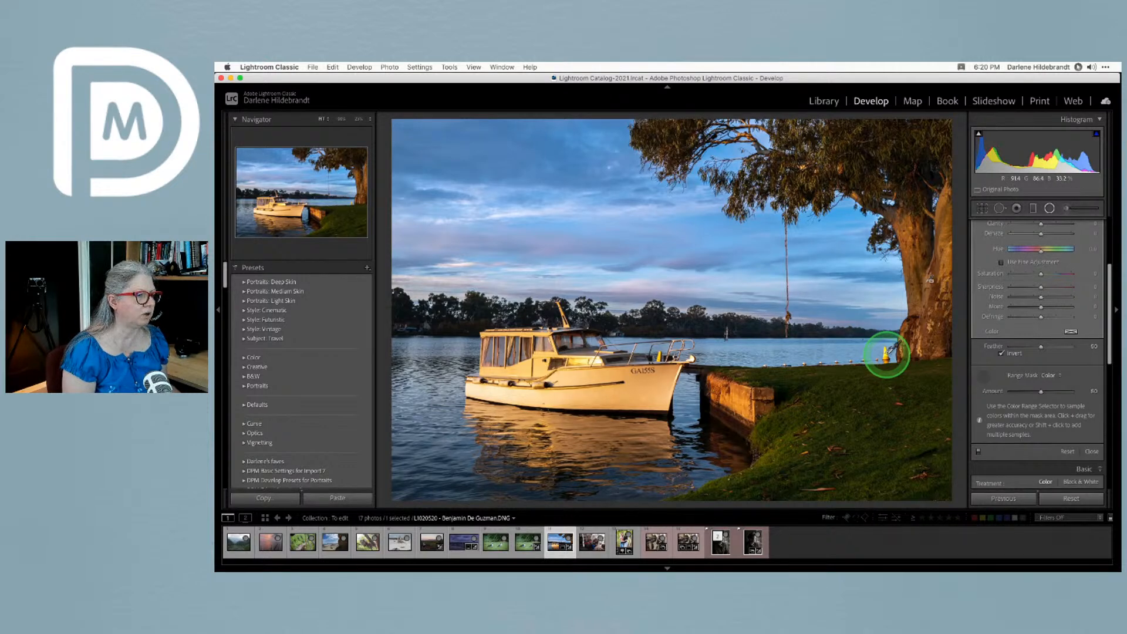
right_click(887, 354)
left_click(887, 355)
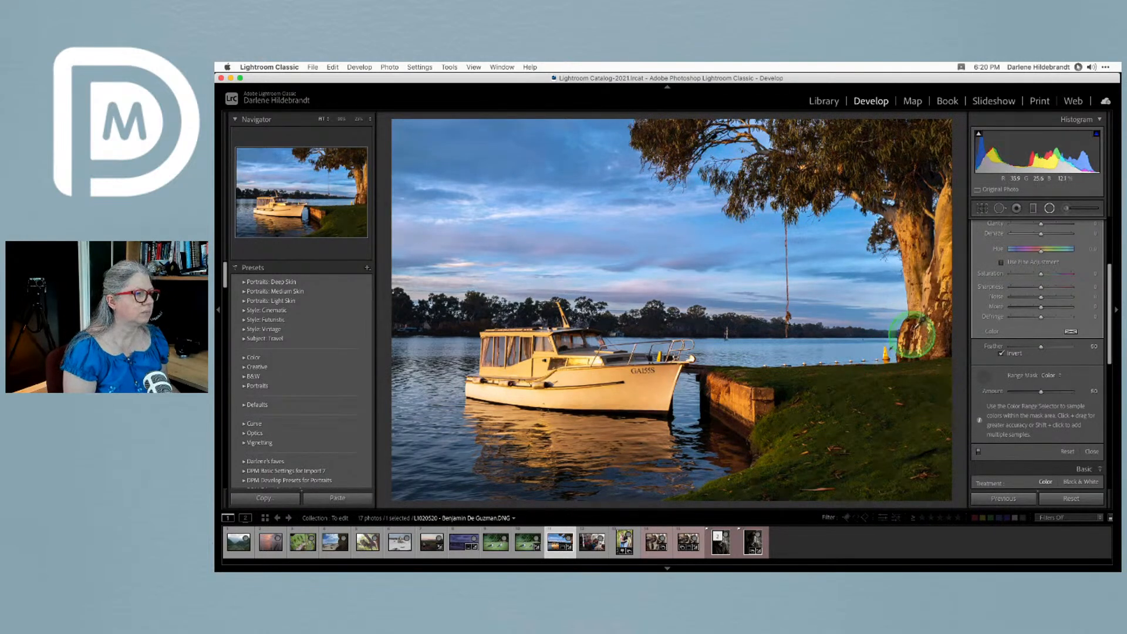
left_click(952, 254)
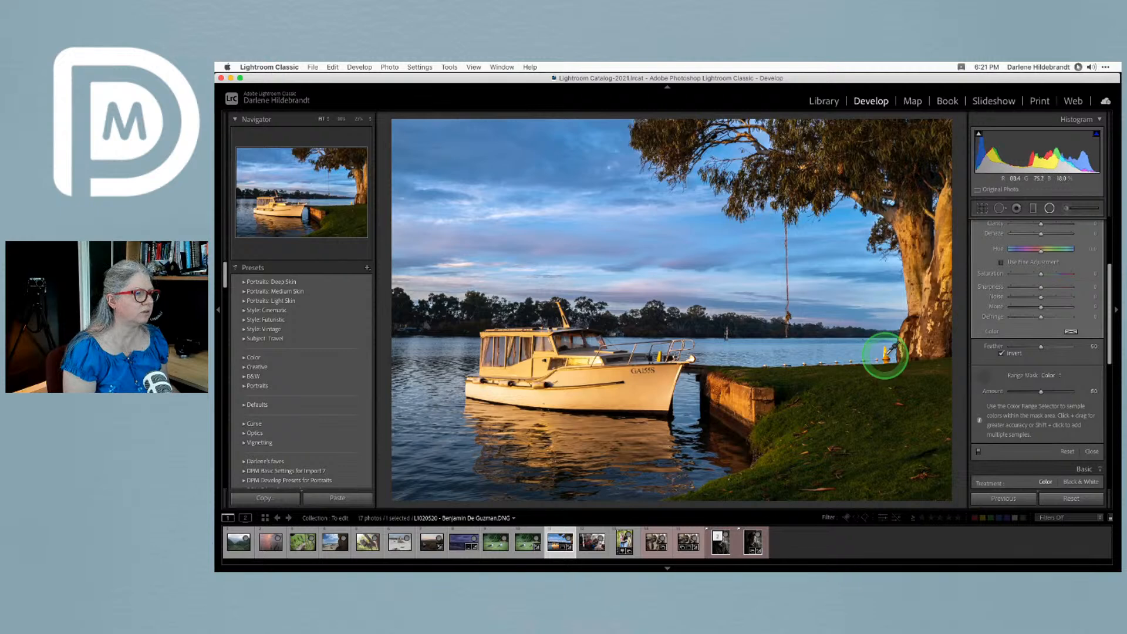
left_click(947, 264)
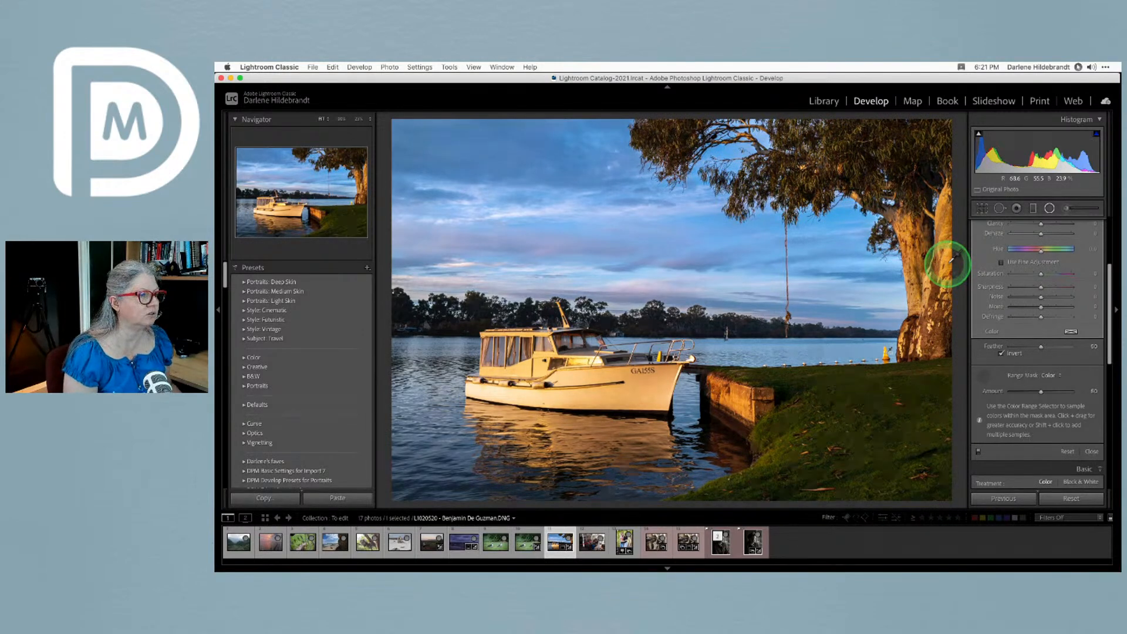
left_click(939, 280)
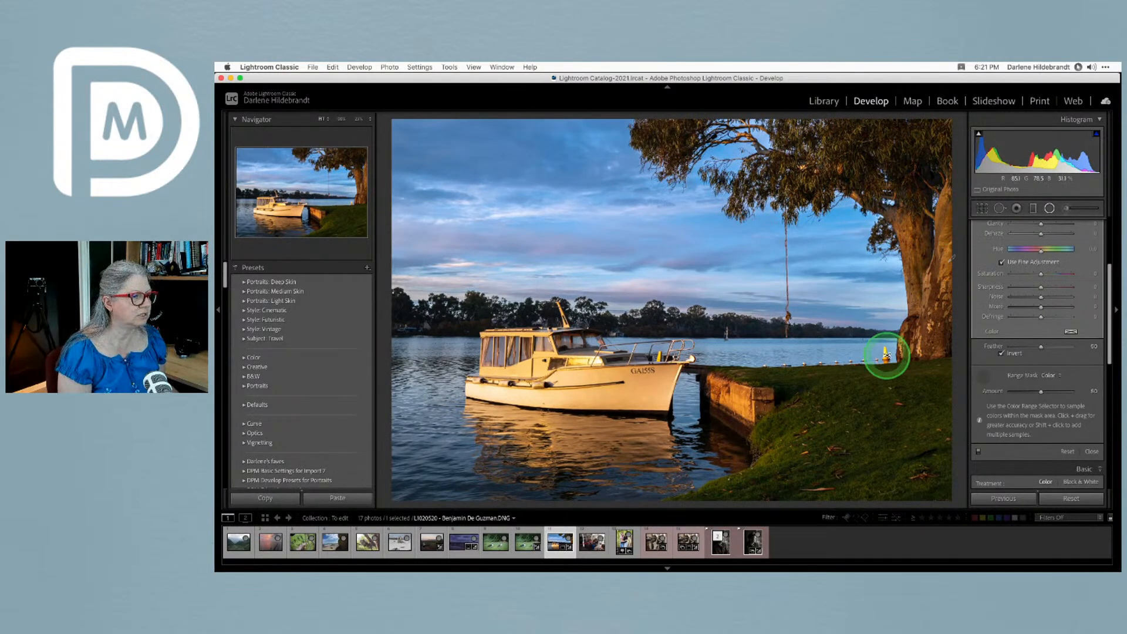
Soften the tree filter to Exposure about -0.64 and Highlights about -19, and make its Temp slightly cooler
scroll(1022, 303, "up", 1)
scroll(1023, 302, "up", 10)
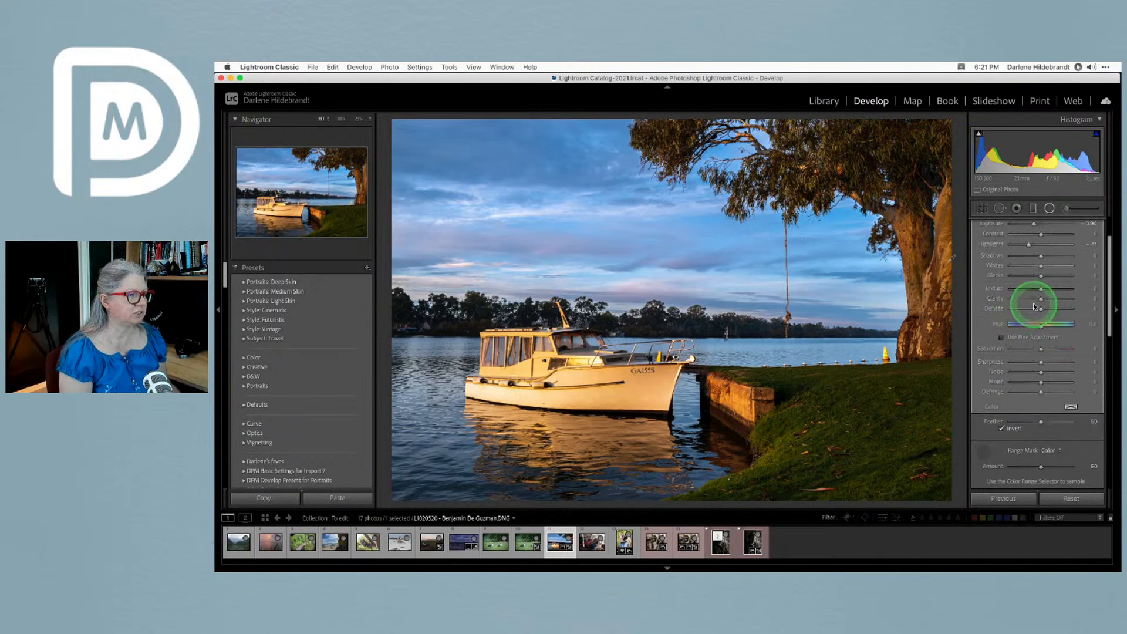
scroll(1057, 357, "down", 5)
scroll(1058, 357, "up", 5)
mouse_move(1029, 293)
left_mouse_down()
mouse_move(1036, 273)
mouse_move(1026, 292)
mouse_move(1036, 295)
left_mouse_up()
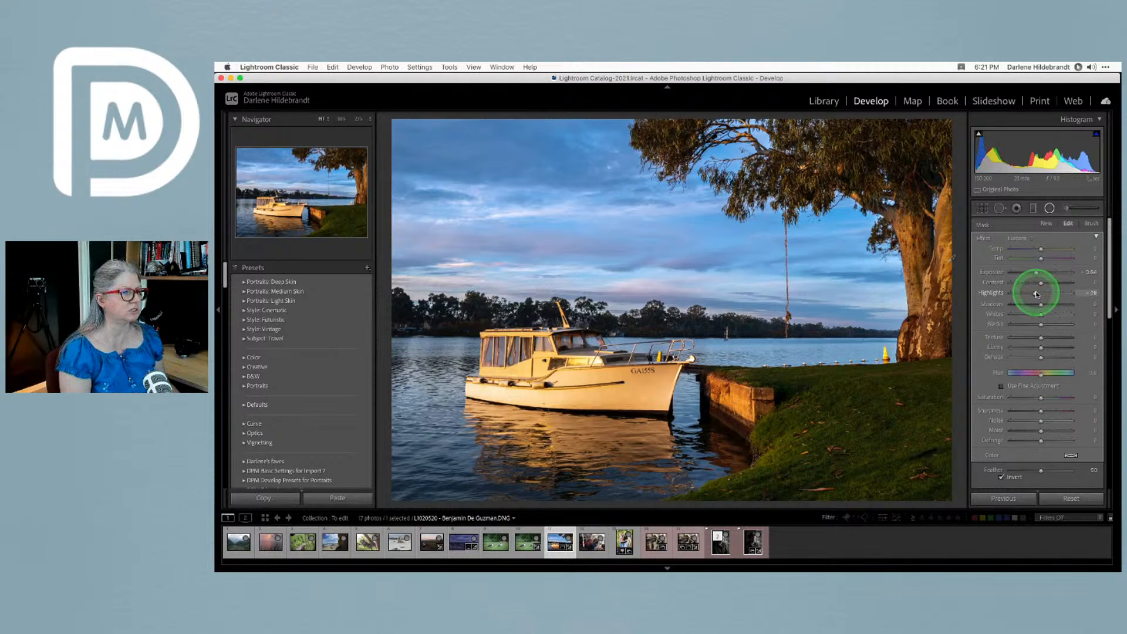
left_click_drag(1040, 251, 1037, 248)
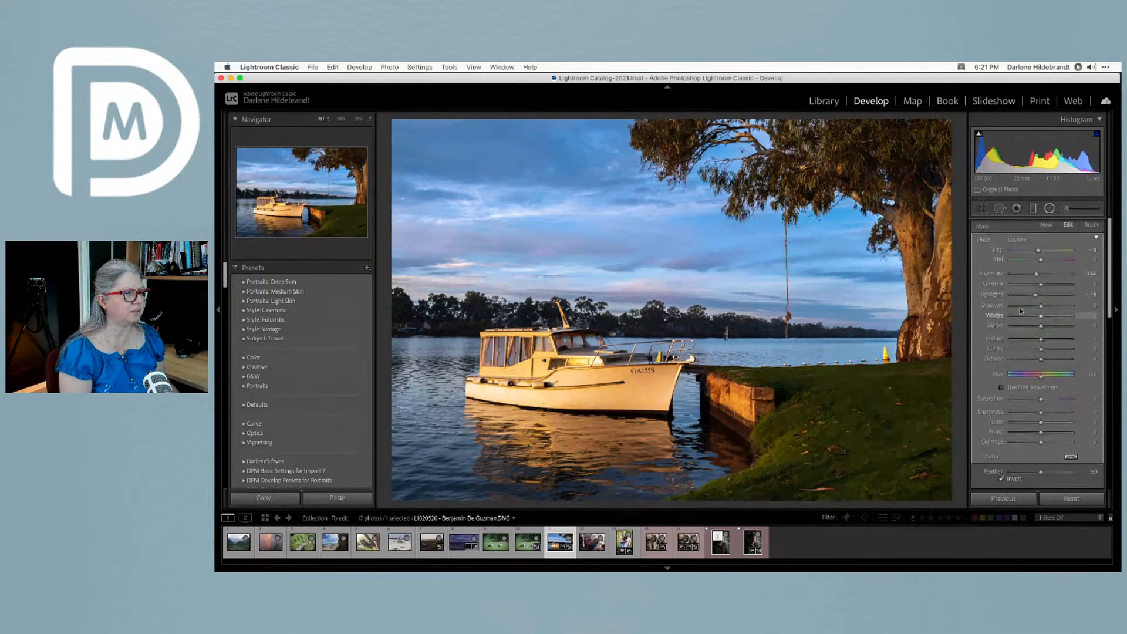
Duplicate the tree's radial filter, shrink the copy to a small circle and place it around the yellow buoy
right_click(902, 243)
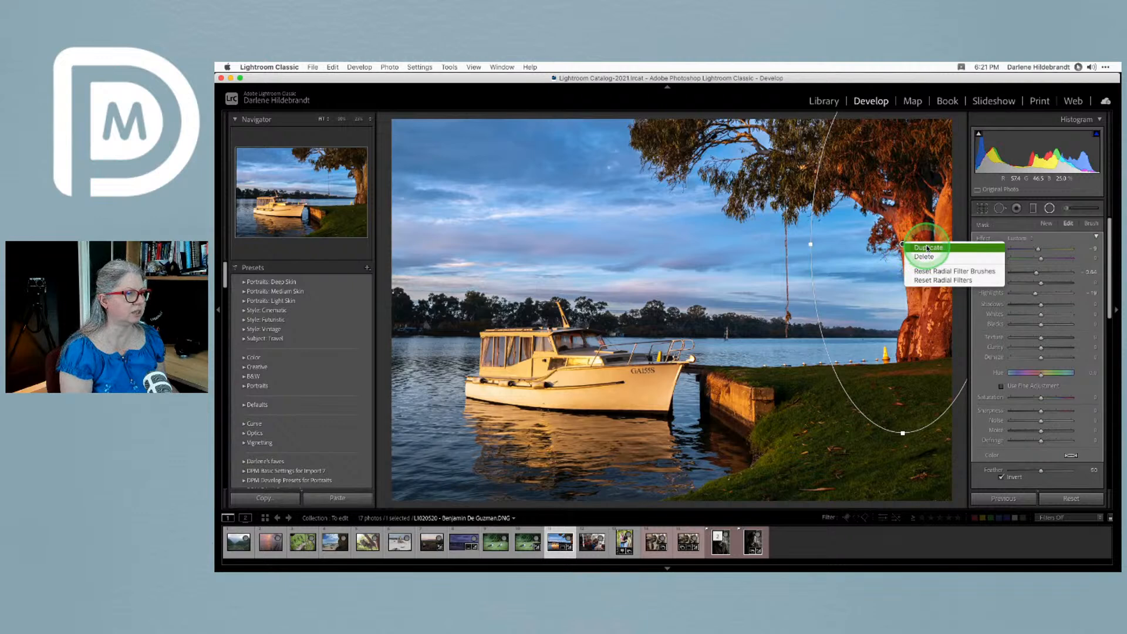
left_click(928, 248)
left_click_drag(906, 289, 756, 380)
left_click_drag(754, 145, 753, 309)
left_click_drag(842, 334, 905, 354)
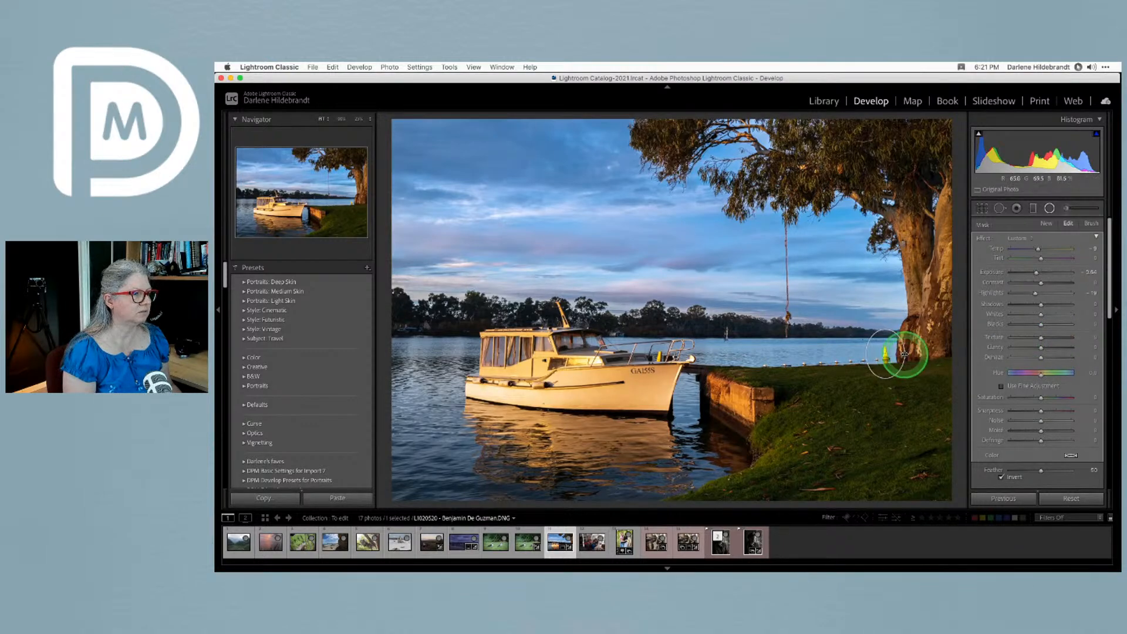
left_click(841, 411)
left_click_drag(868, 241, 791, 361)
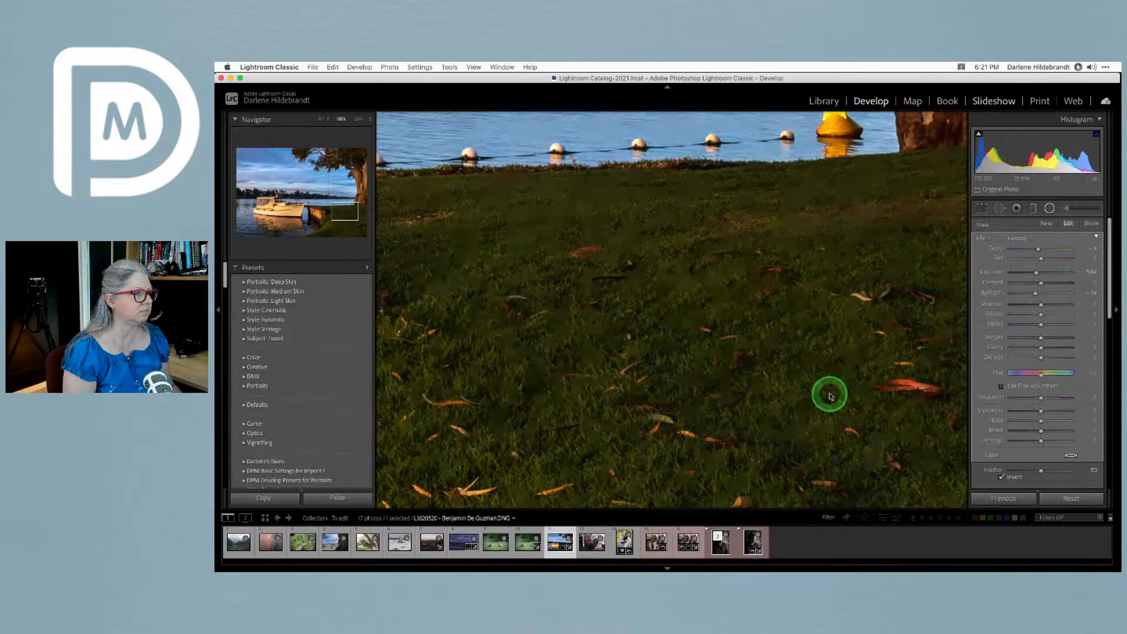
key("super+alt+4")
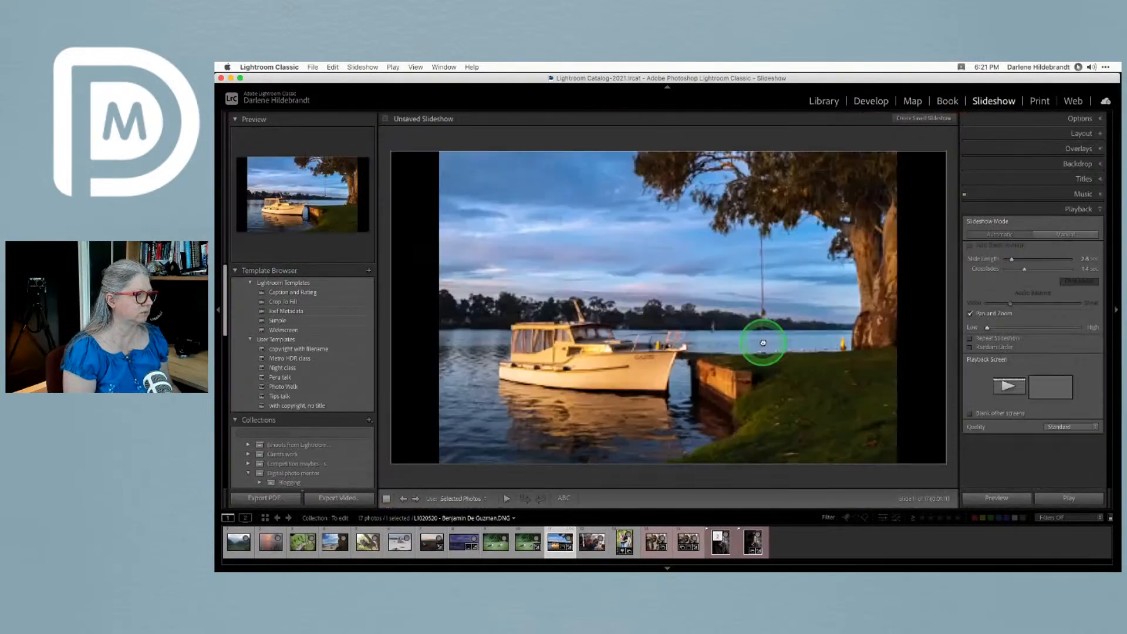
key("super+alt+2")
scroll(804, 340, "up", 10)
left_click(802, 293)
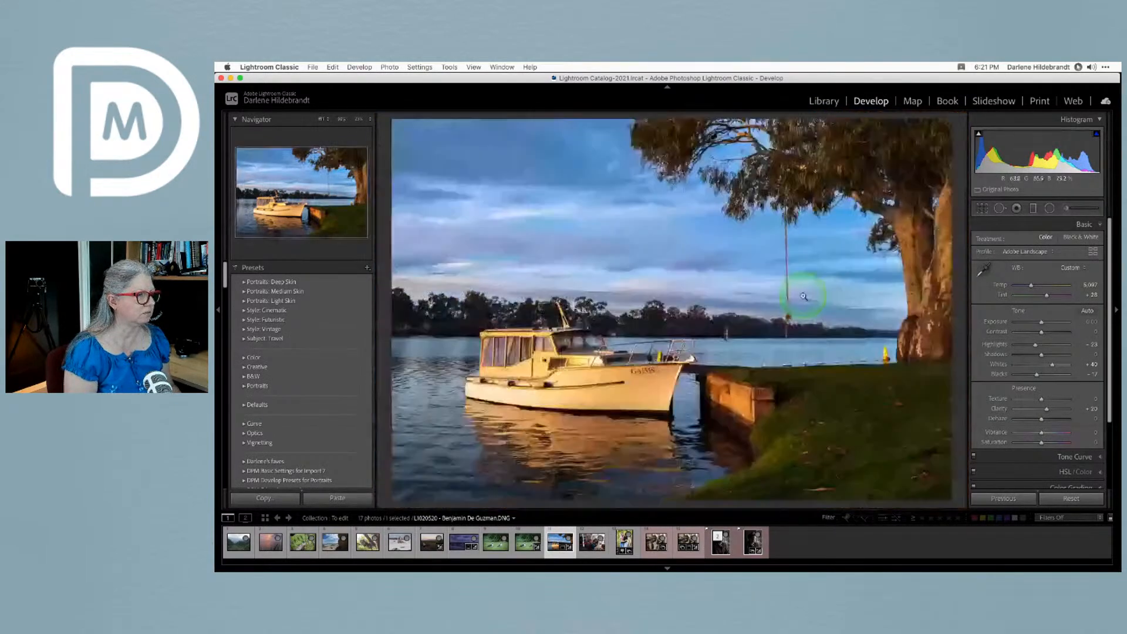
Select the radial filter on the yellow buoy and resample its Color range mask from the buoy's yellow
left_click(875, 347)
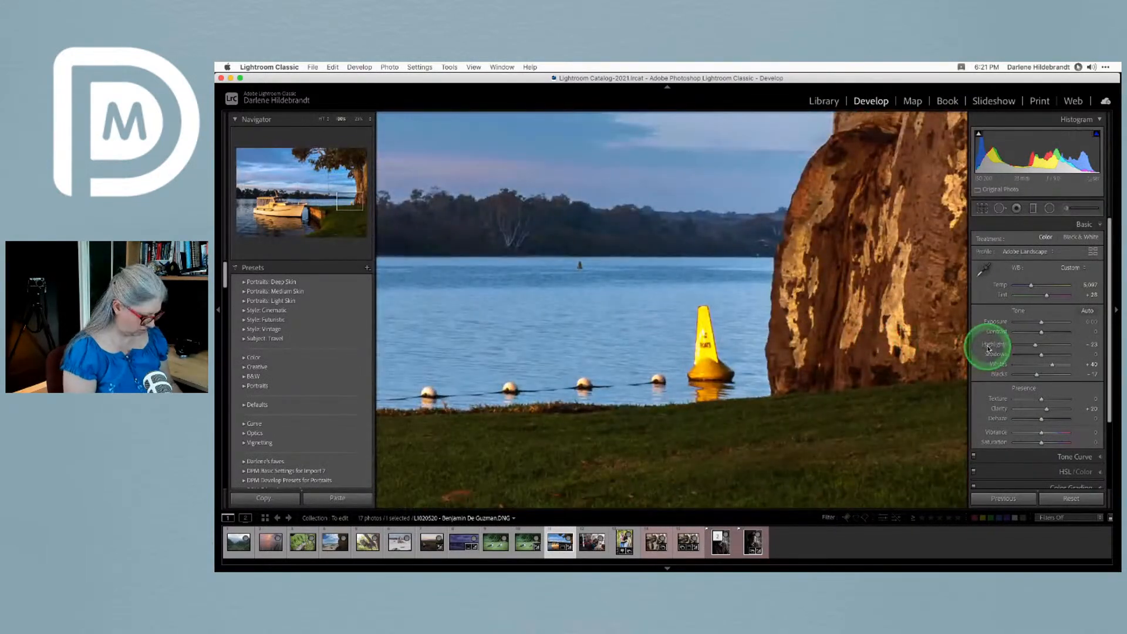
key("shift+m")
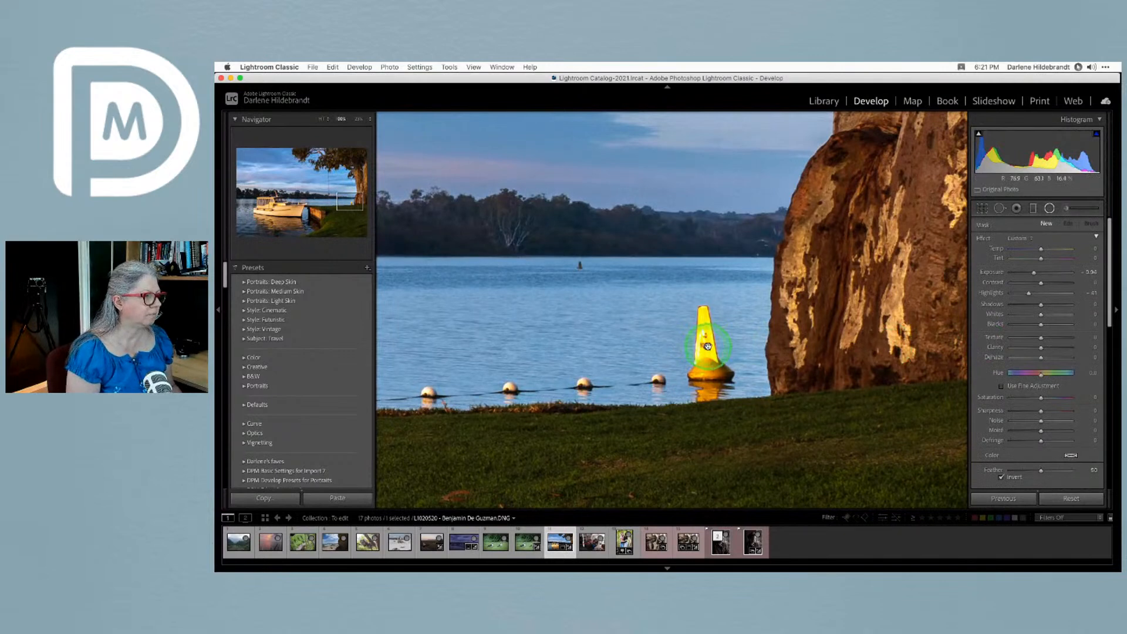
left_click_drag(707, 346, 818, 483)
scroll(996, 310, "down", 1)
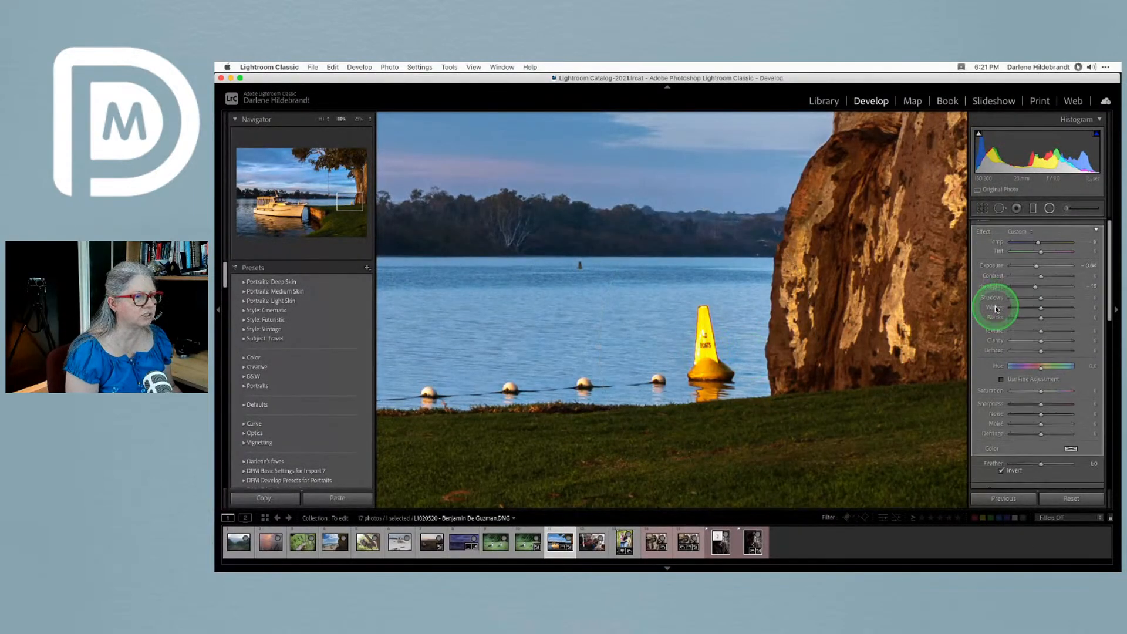
scroll(996, 309, "down", 3)
left_click(986, 409)
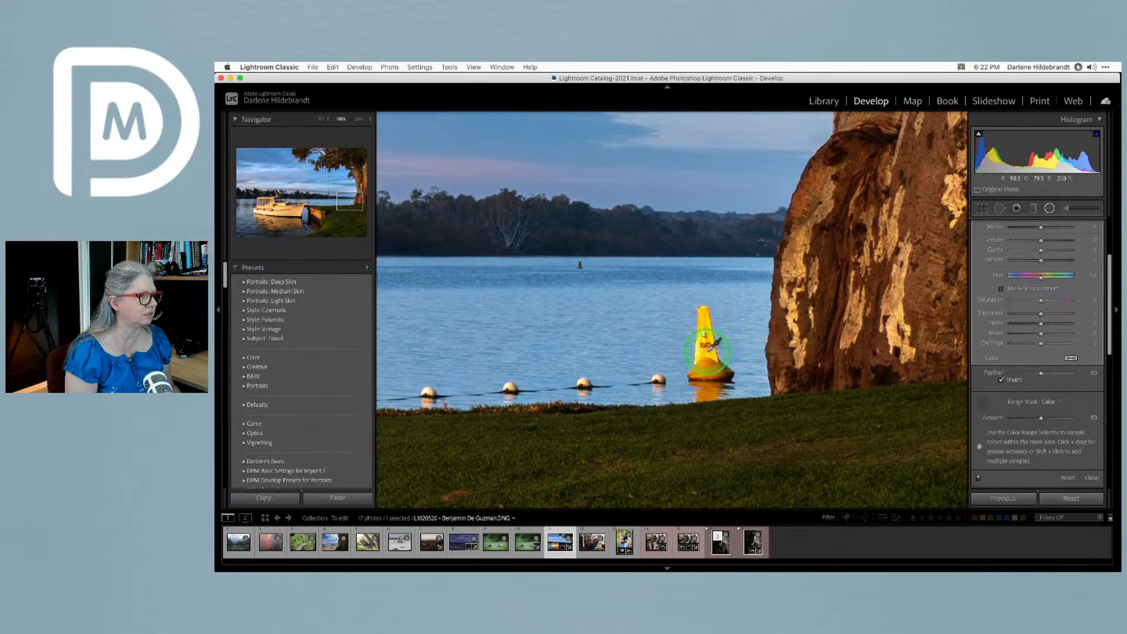
left_click(1032, 397)
left_click(714, 360)
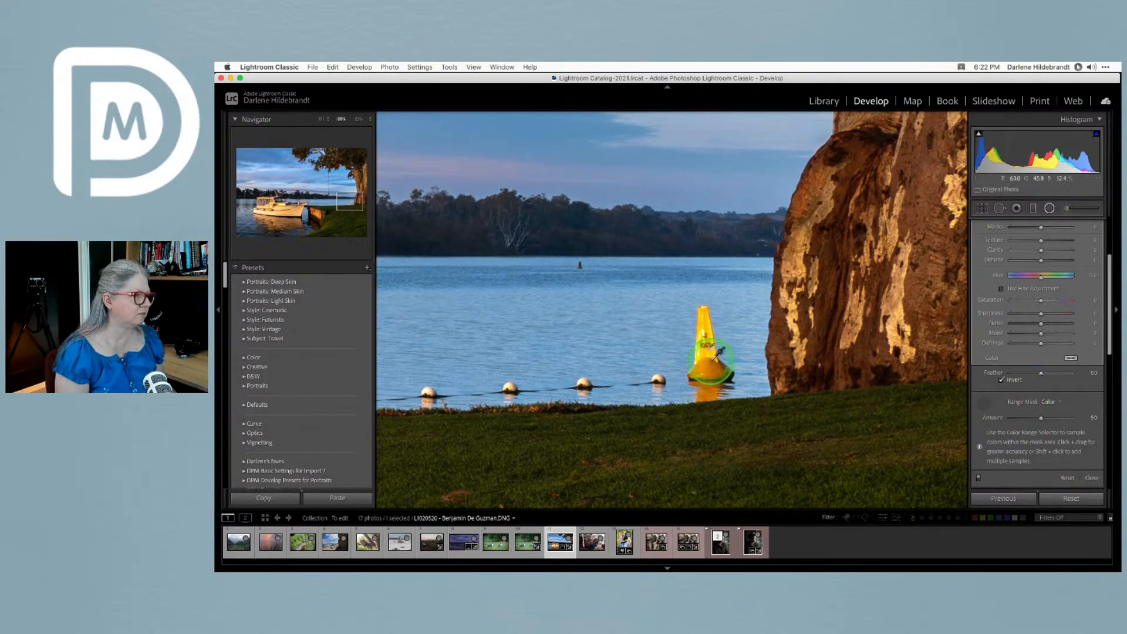
left_click(1008, 370)
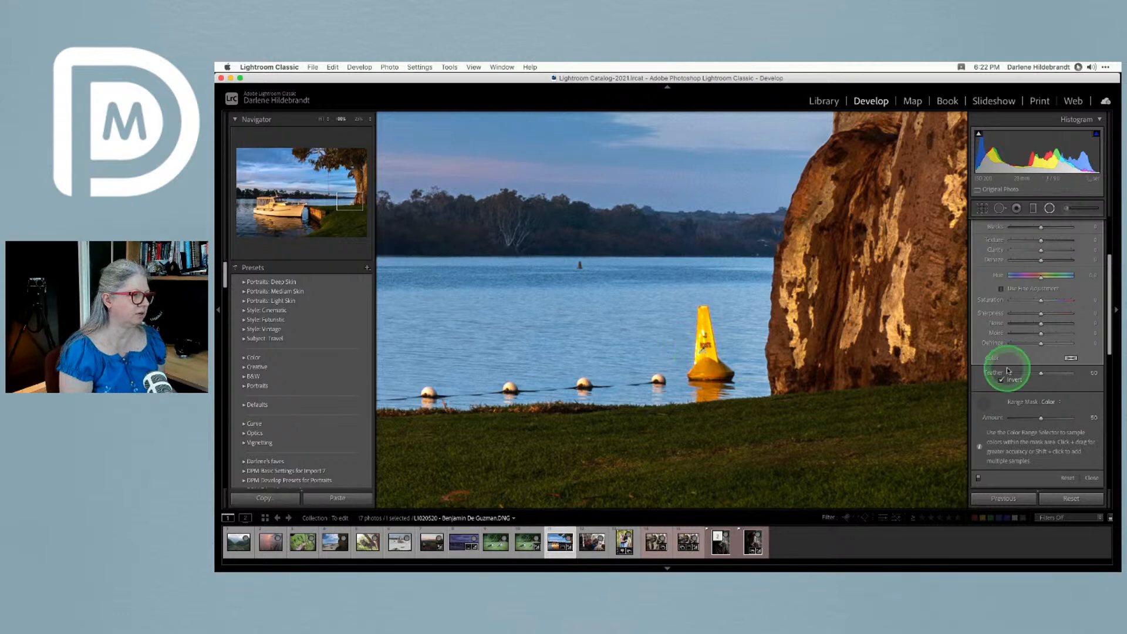
key("Escape")
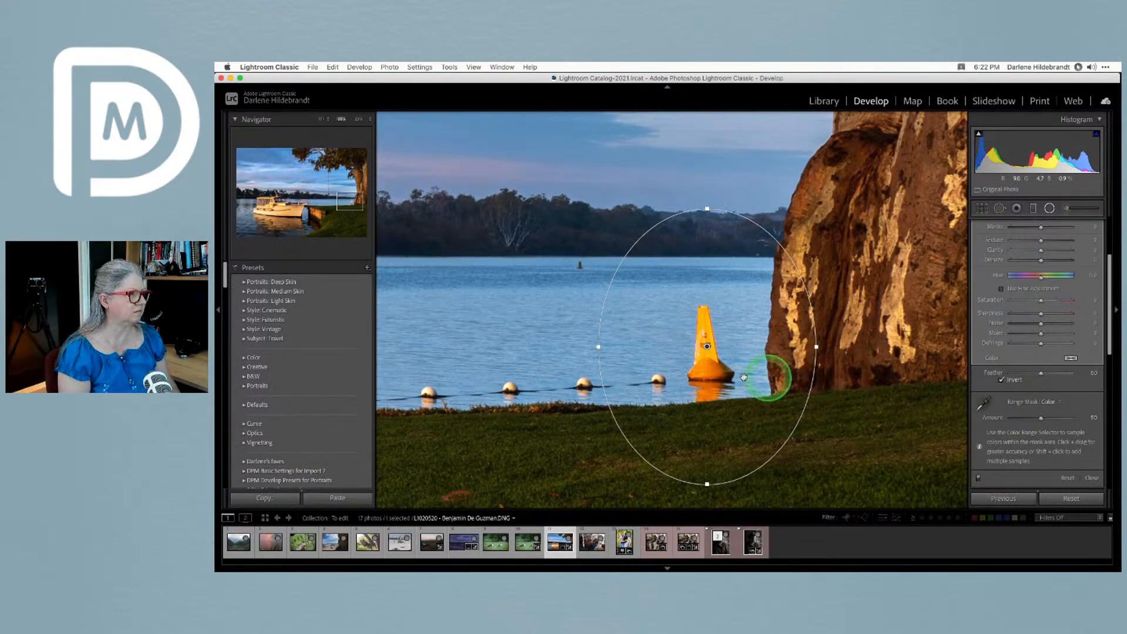
Duplicate the yellow buoy's radial filter and place the copy on the bow of the boat
left_click(849, 396)
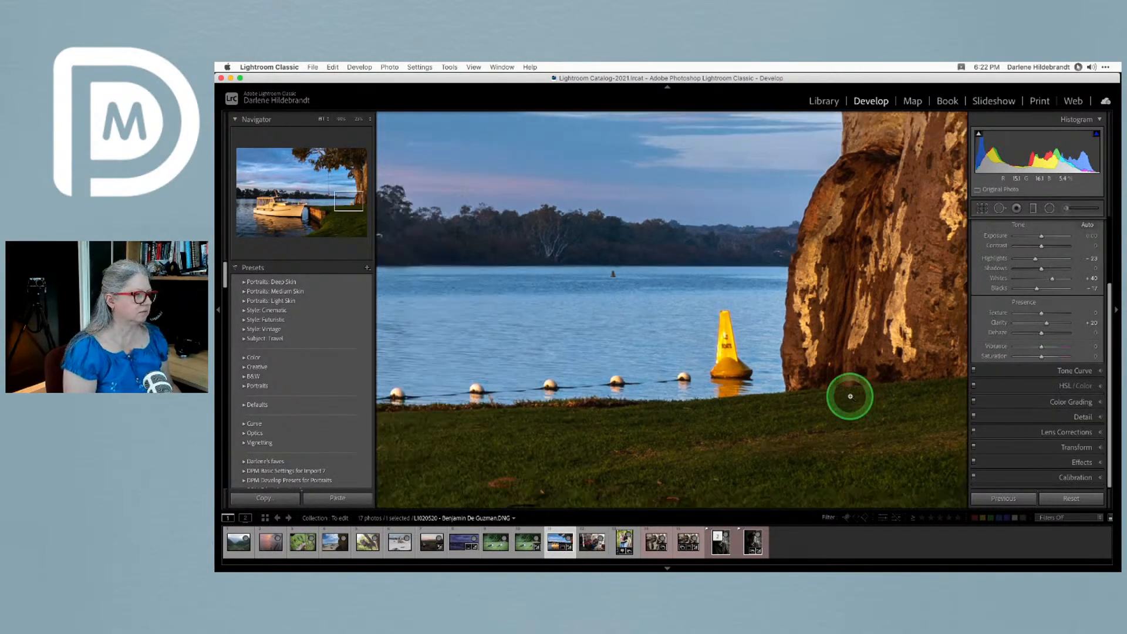
left_click(965, 371)
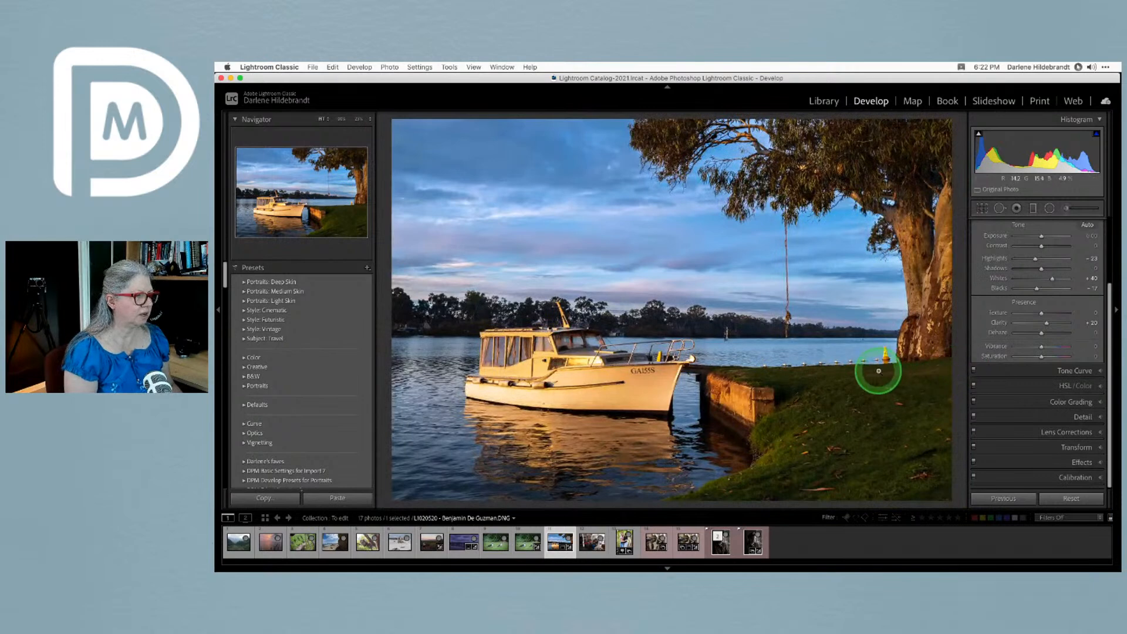
key("shift+m")
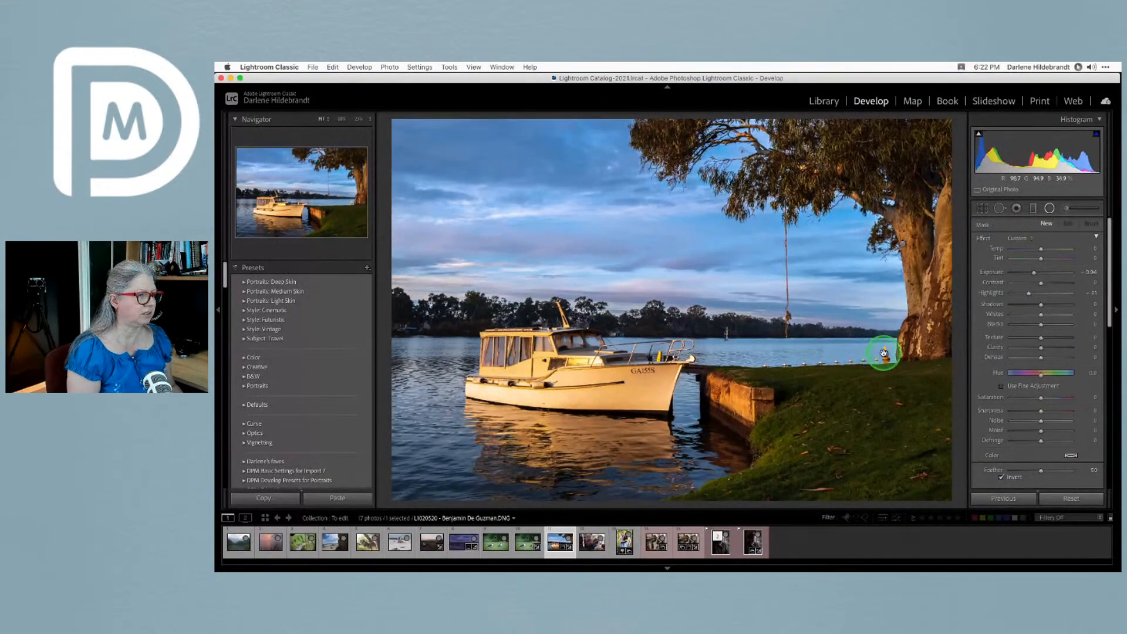
left_click(882, 353)
right_click(884, 355)
left_click(611, 338)
left_click_drag(885, 353, 693, 376)
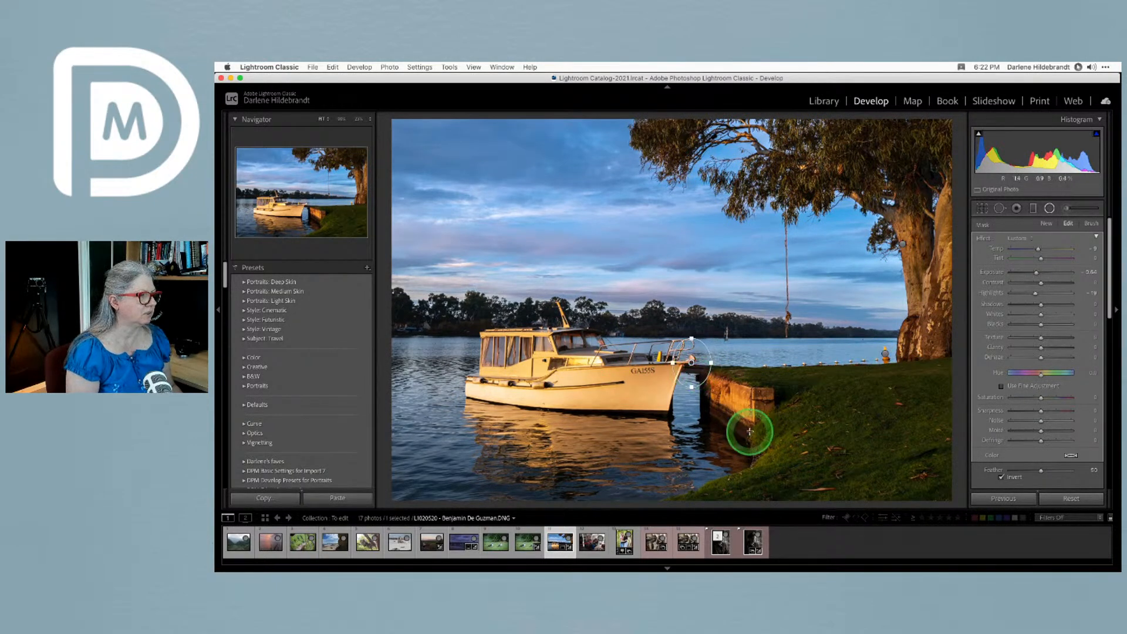
Resize the boat's radial filter and move it from the bow onto the foredeck in front of the cabin
scroll(1069, 407, "down", 3)
scroll(1069, 406, "down", 1)
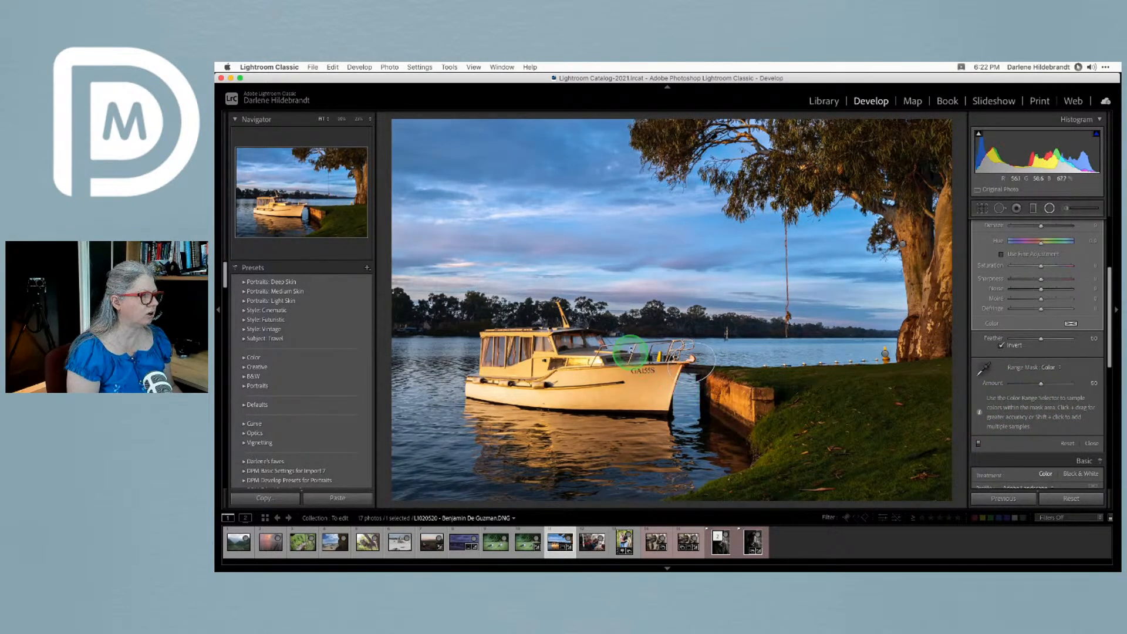
left_click_drag(709, 358, 691, 359)
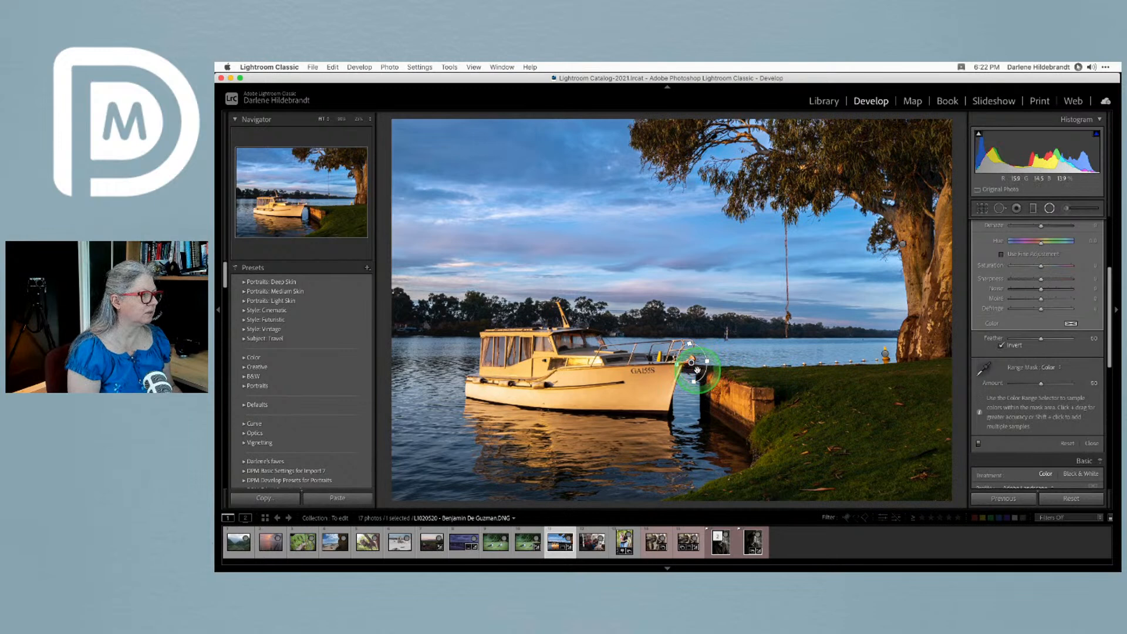
left_click_drag(691, 363, 628, 345)
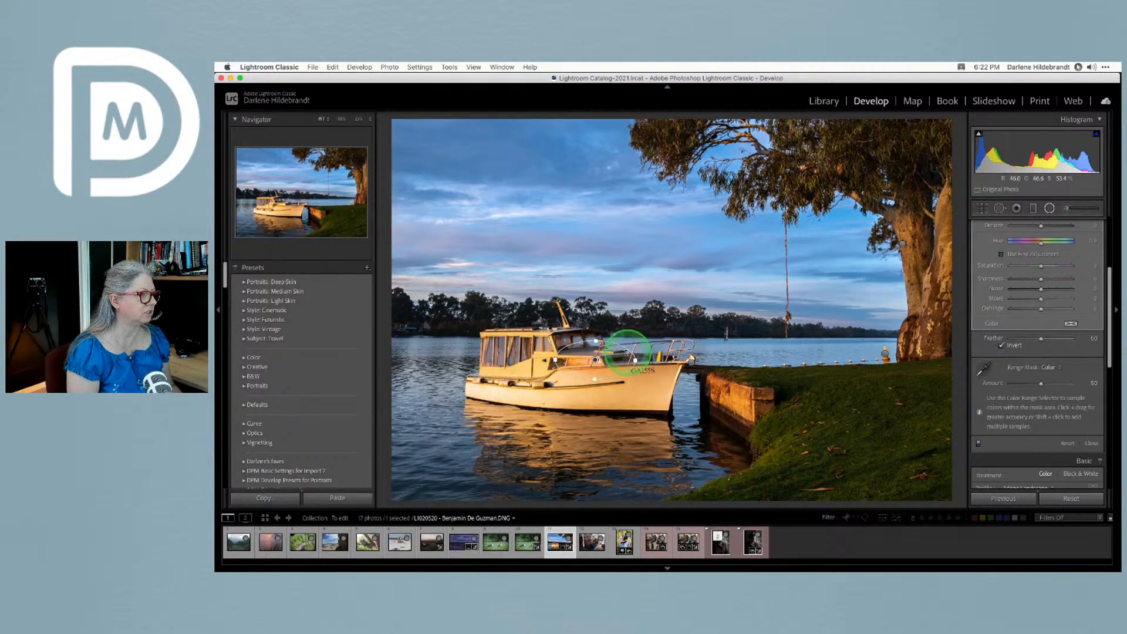
Duplicate the foredeck's radial filter and place the new copy over the side and rear of the boat's cabin
right_click(603, 359)
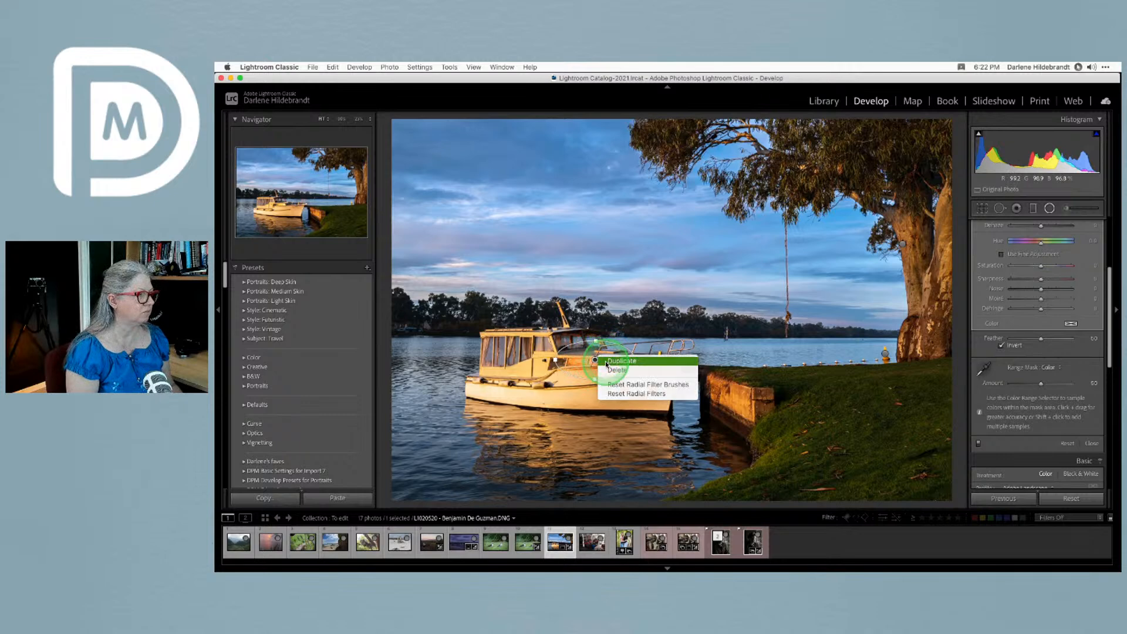
left_click(610, 362)
left_click_drag(606, 356, 549, 394)
left_click_drag(483, 373, 481, 357)
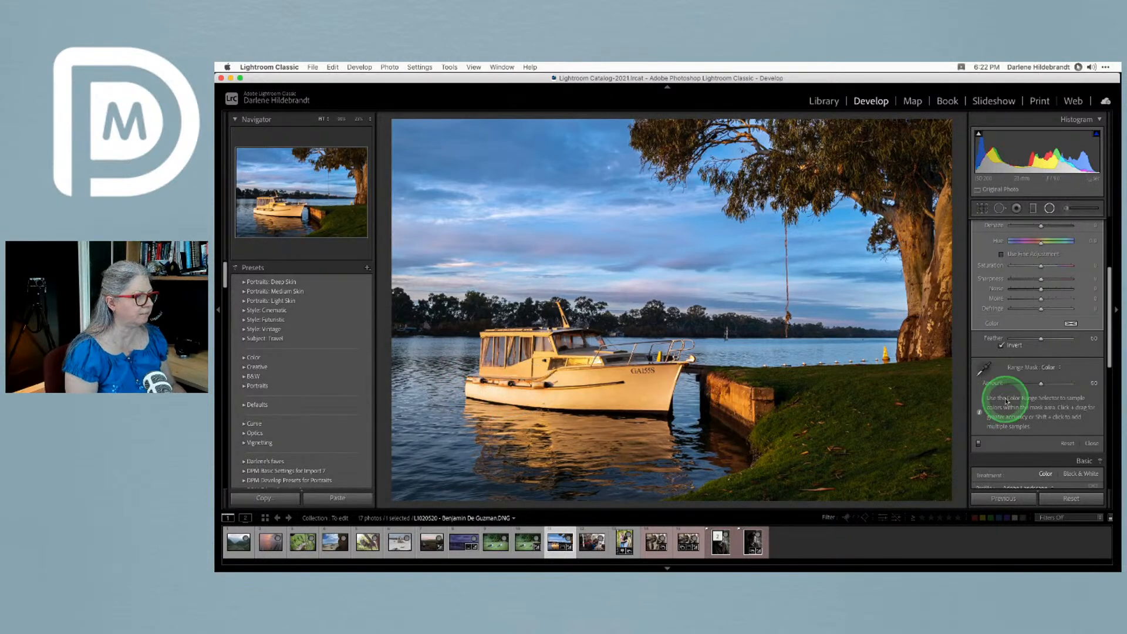
Switch the cabin filter's range mask from Color to Luminance, limit its Range to 93/100, and check the luminance mask preview
scroll(1004, 400, "down", 5)
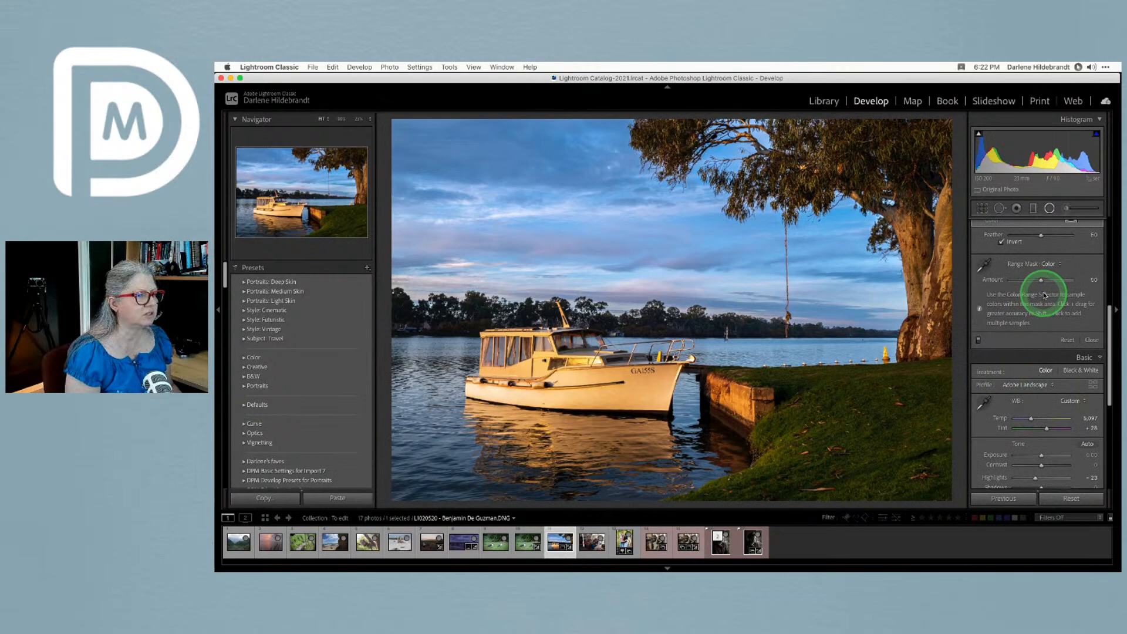
left_click(1049, 265)
left_click(1051, 273)
scroll(1038, 294, "up", 1)
left_click_drag(1015, 313, 1067, 316)
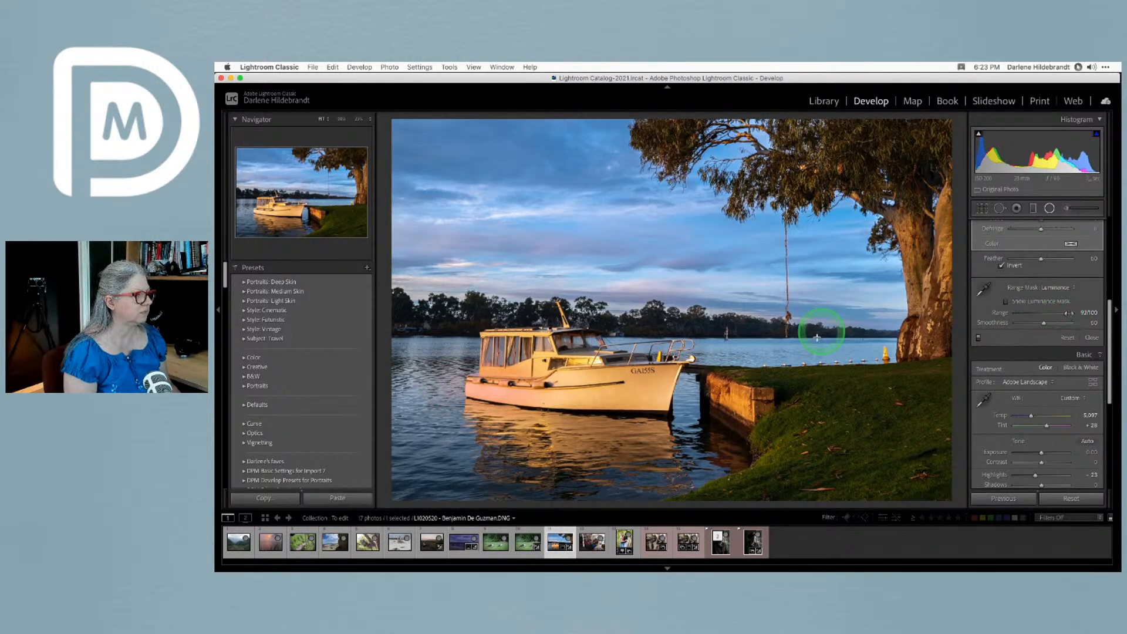
left_click(1007, 302)
left_click(1007, 302)
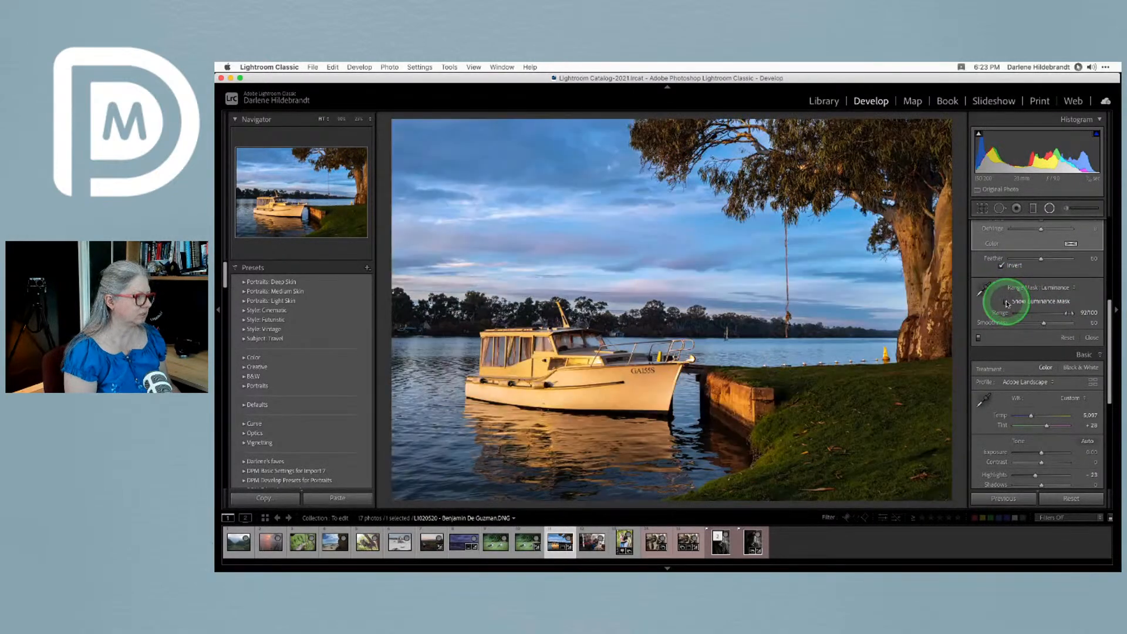
Compare the photo with all radial filters switched off and on, leave them enabled, and close the Radial Filter tool
scroll(1018, 303, "up", 2)
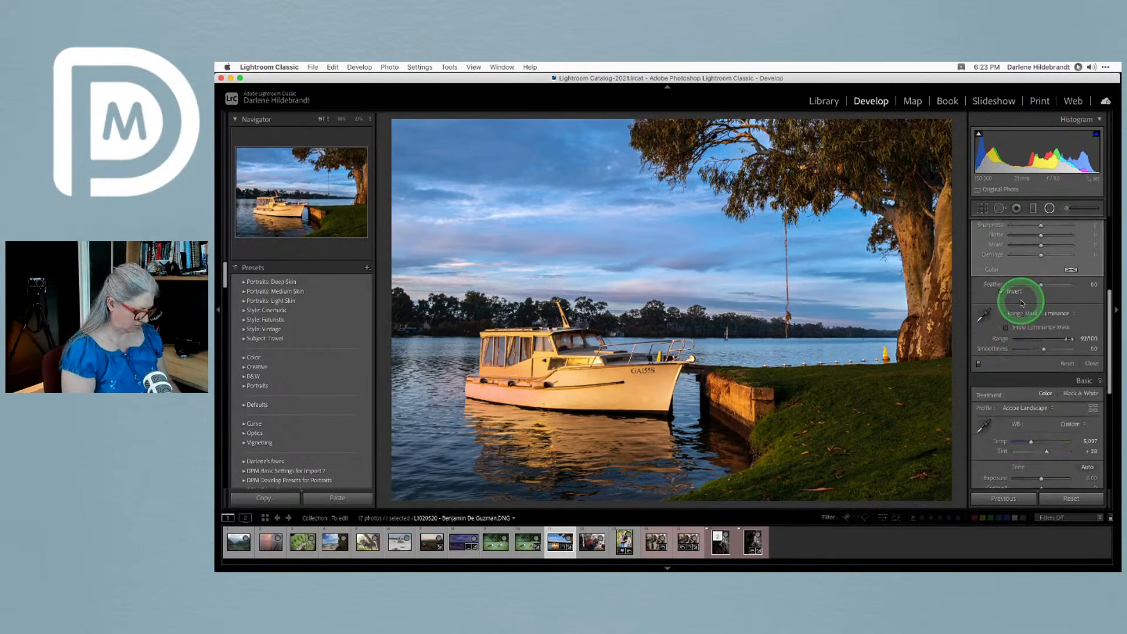
scroll(1022, 303, "down", 8)
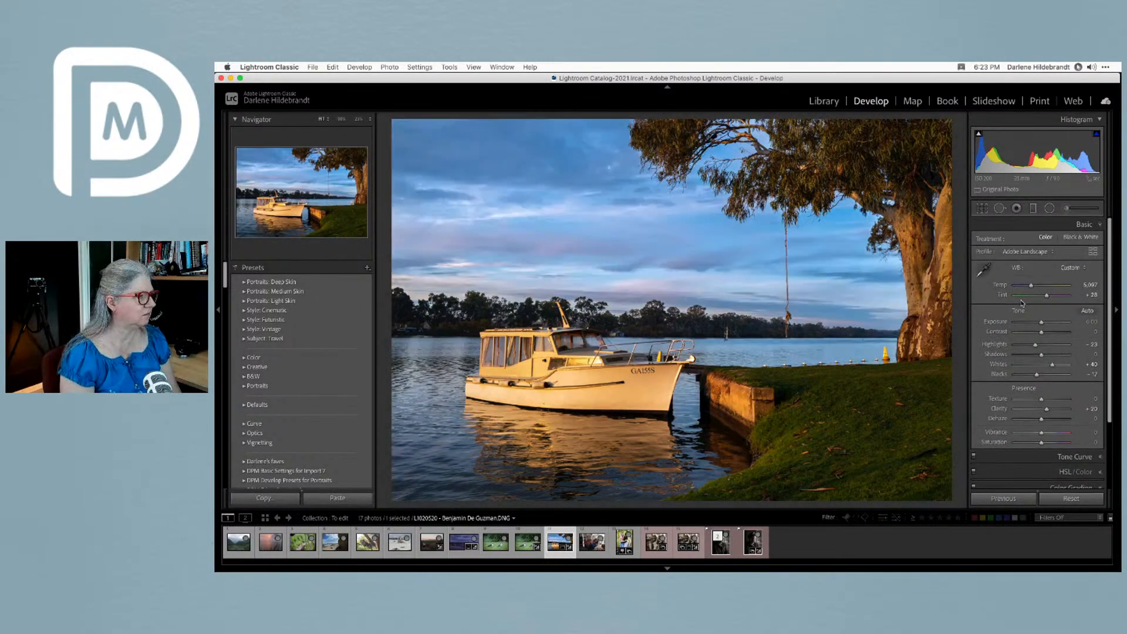
key("shift+m")
scroll(1022, 303, "down", 4)
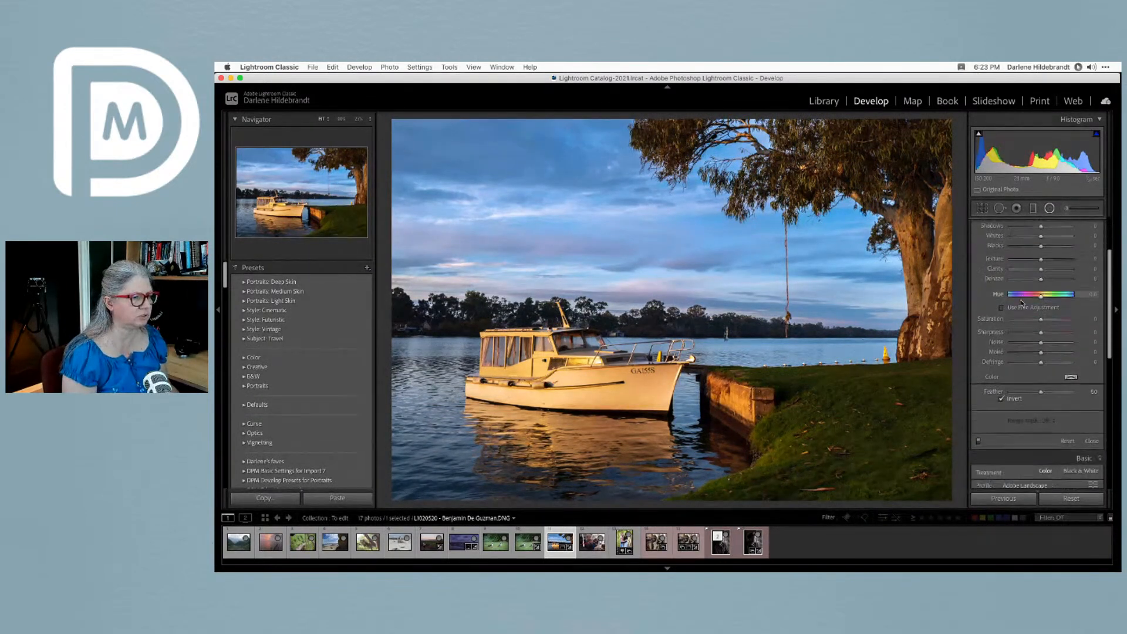
left_click(977, 435)
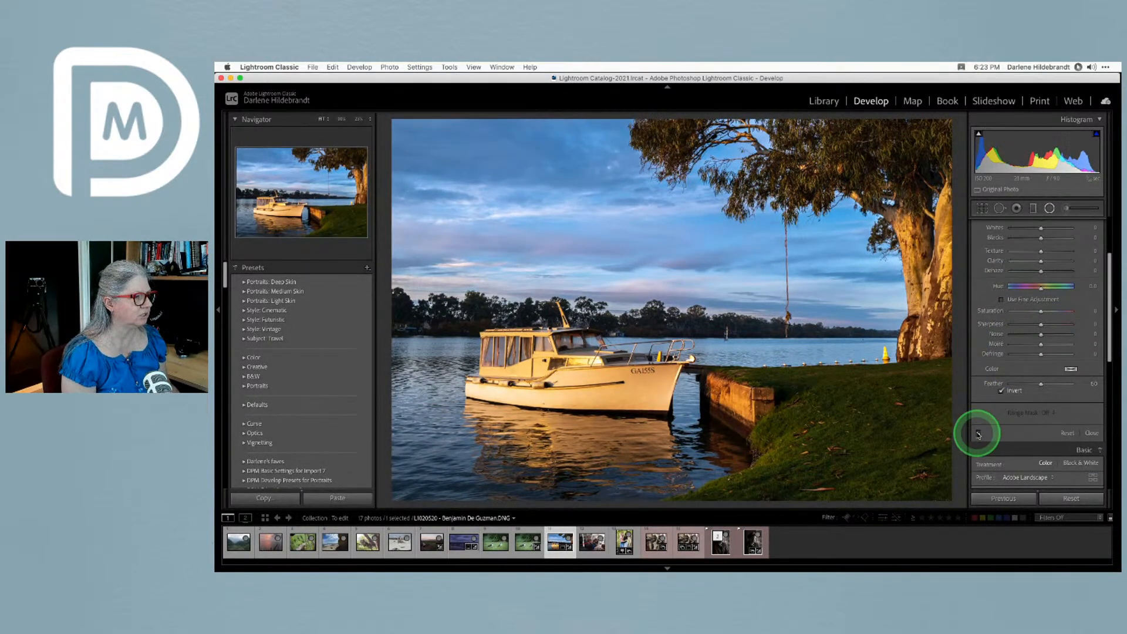
left_click(978, 434)
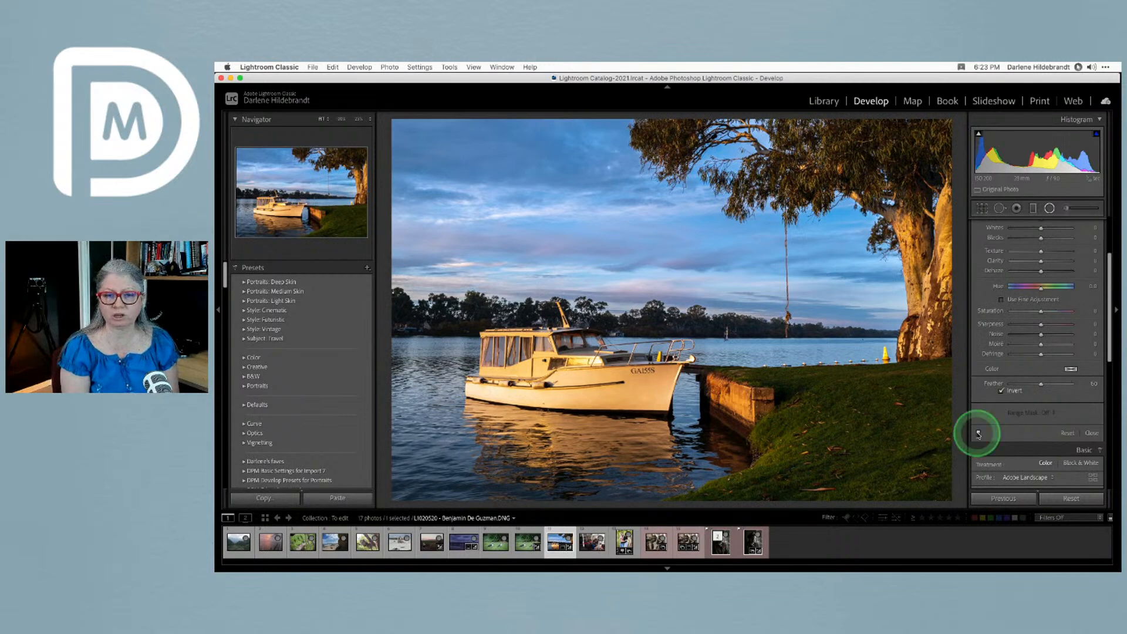
left_click(977, 434)
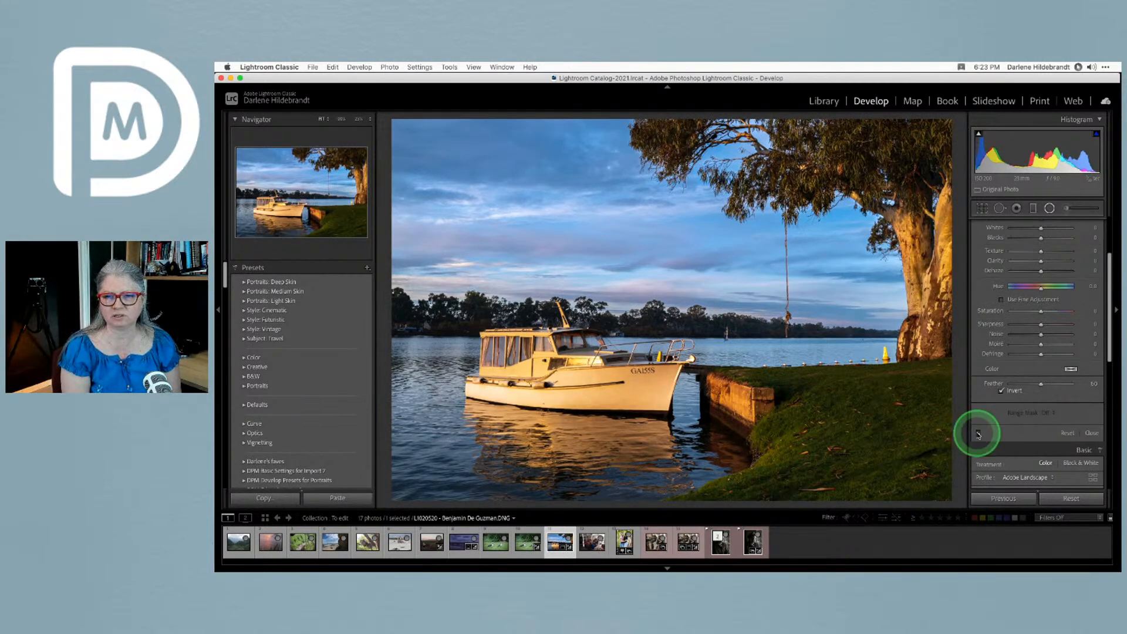
left_click(978, 435)
left_click(978, 435)
left_click(978, 435)
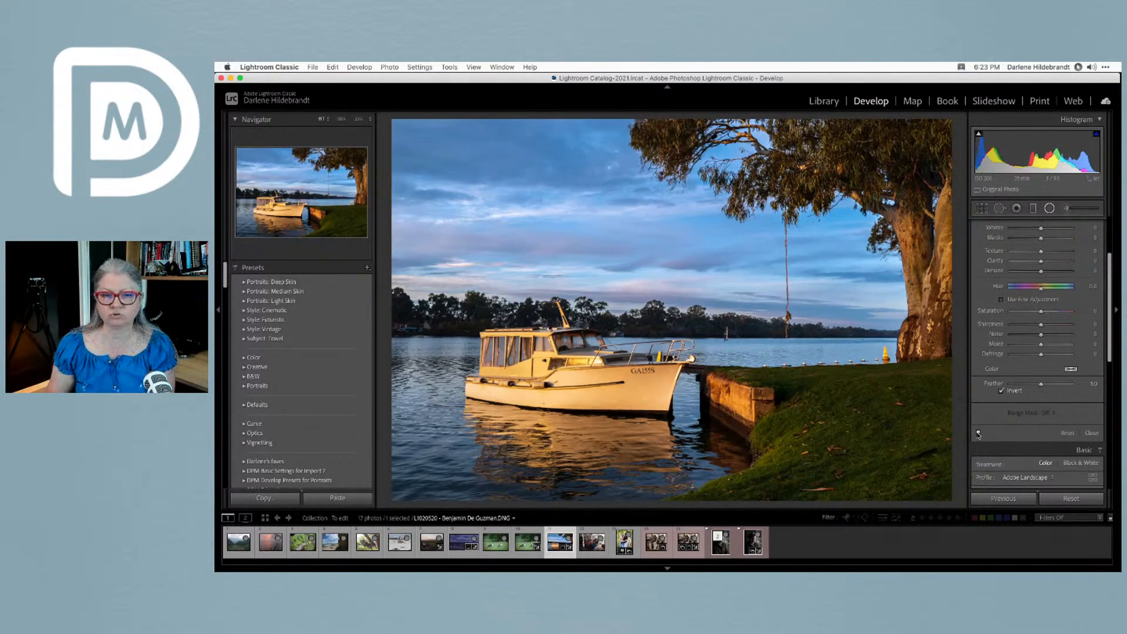
left_click(978, 433)
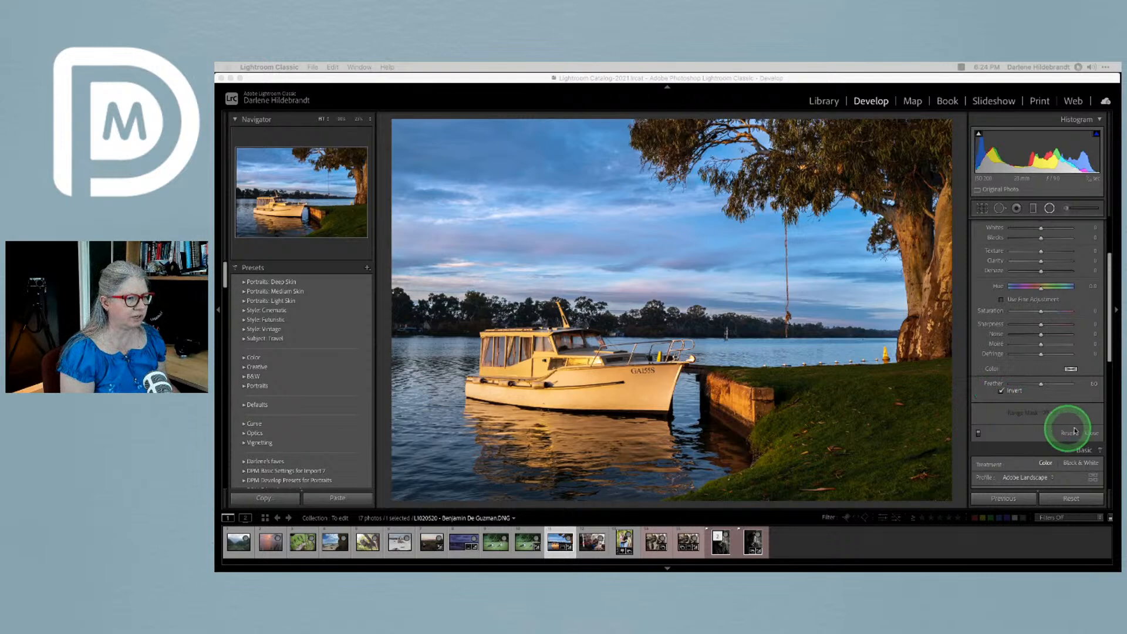
left_click(1095, 434)
left_click(1093, 434)
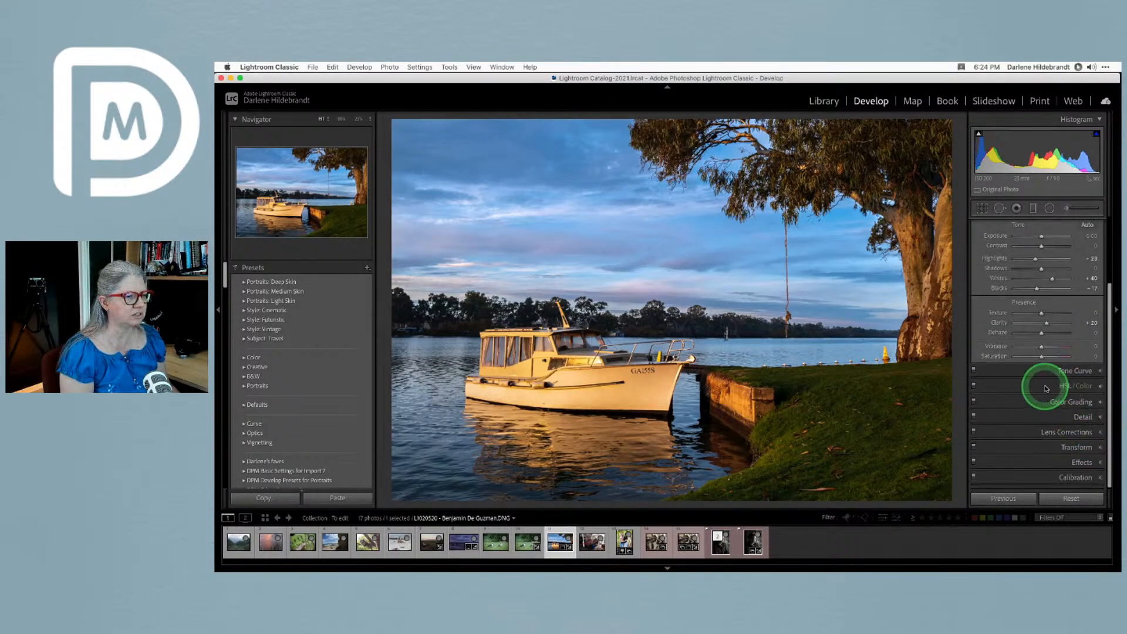
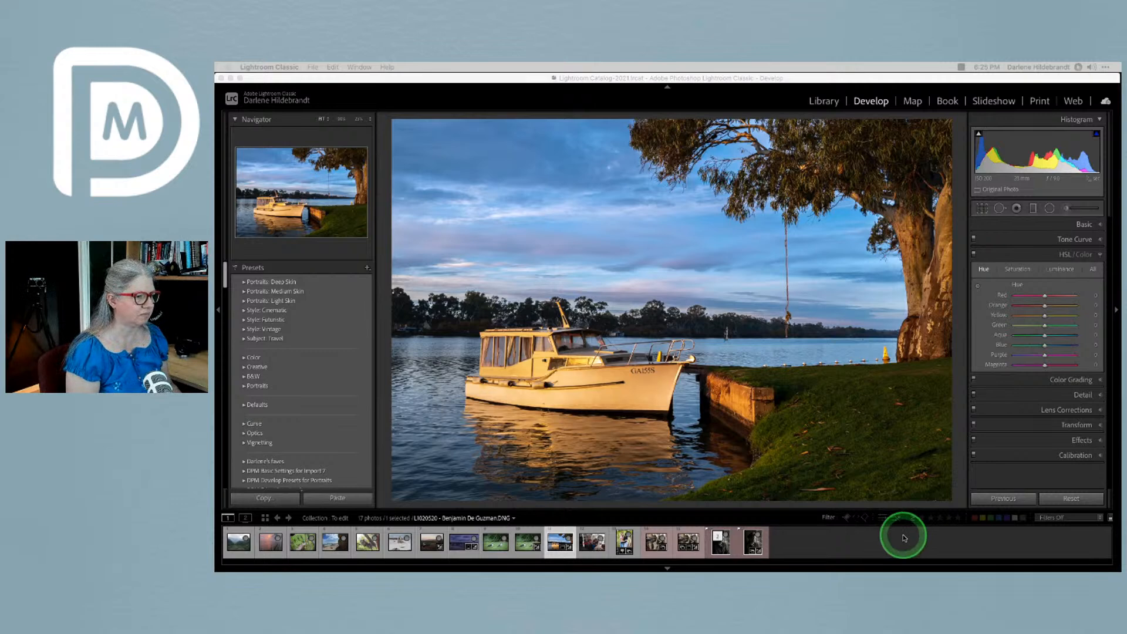
Adjust the HSL Luminance with targeted sampling and sliders to Yellow +21, Green +41 and Blue about -6
left_click(1022, 476)
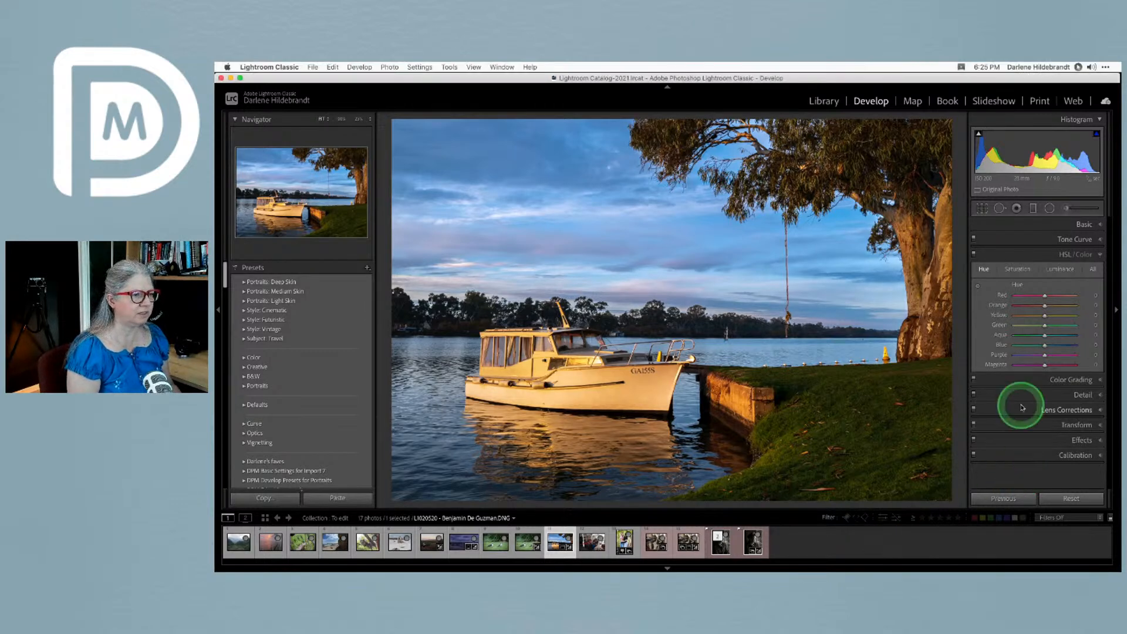
left_click(1059, 270)
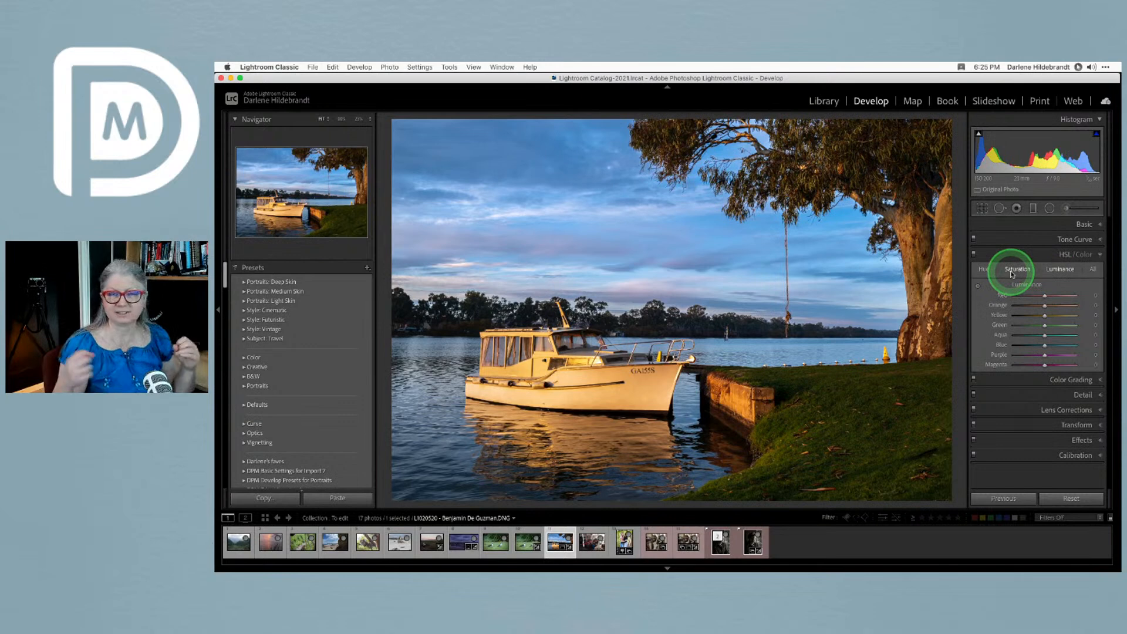
left_click(977, 286)
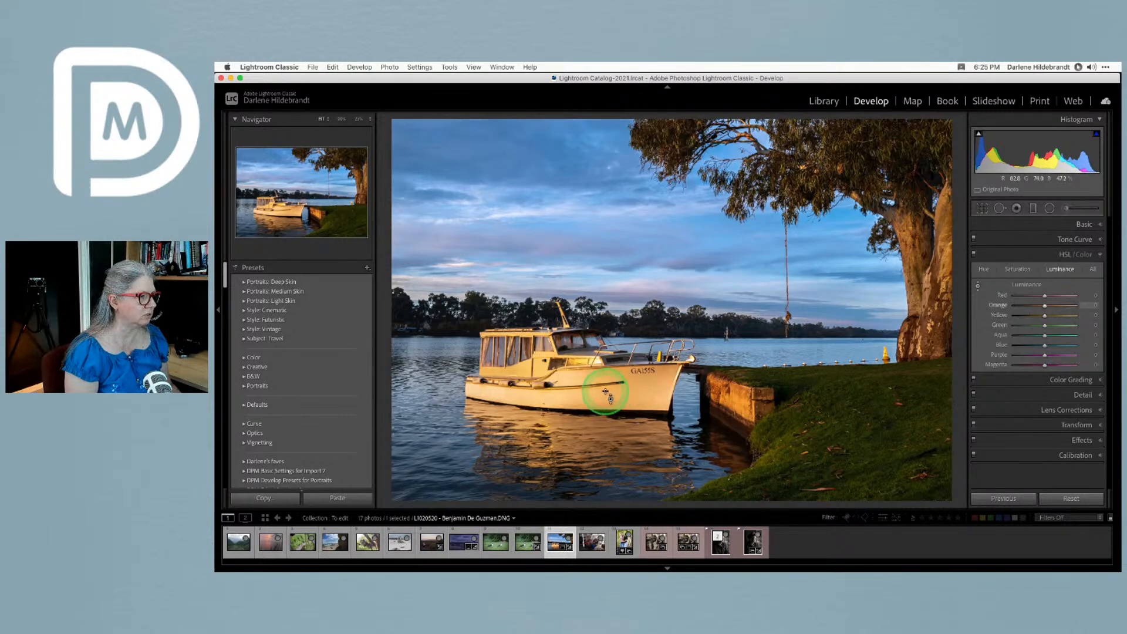
left_click_drag(645, 392, 606, 320)
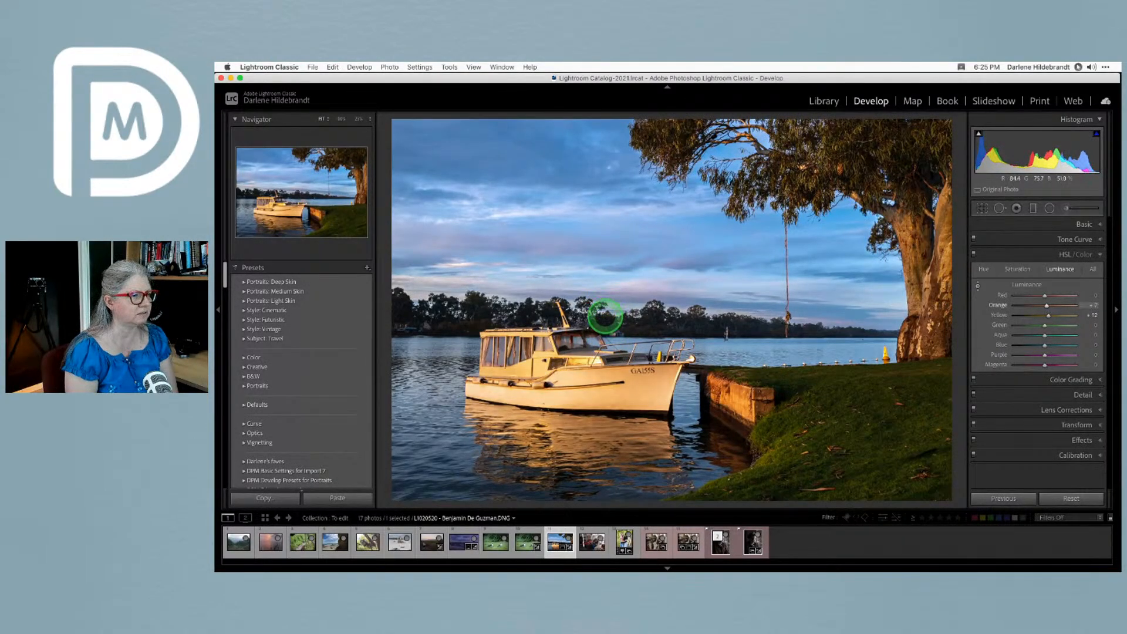
mouse_move(872, 450)
left_mouse_down()
mouse_move(870, 382)
mouse_move(873, 446)
left_mouse_up()
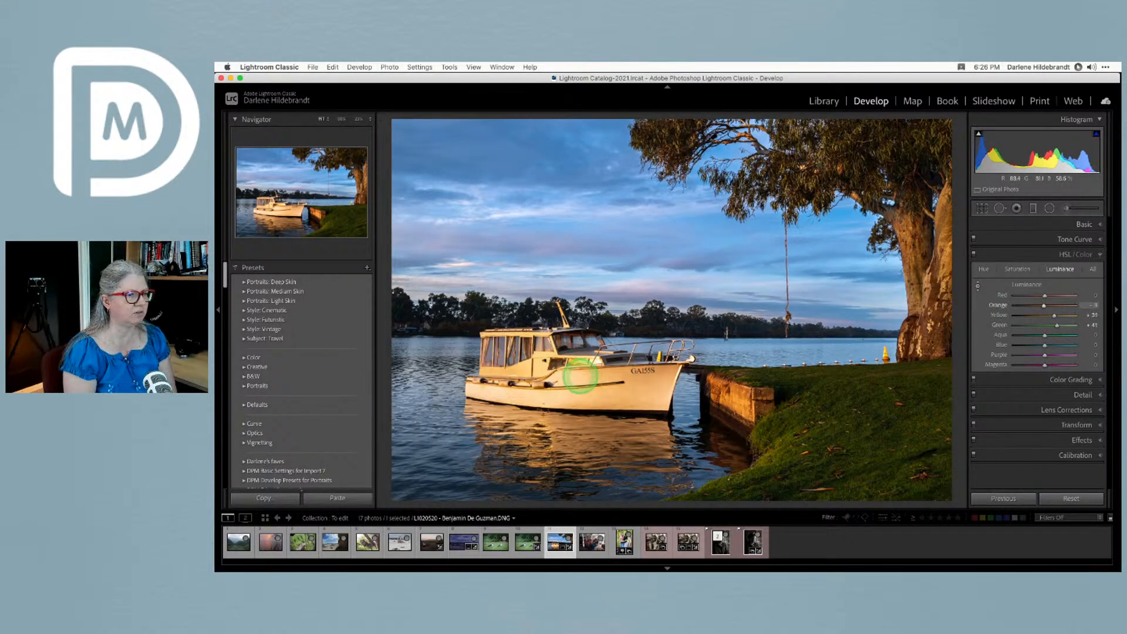
left_click_drag(1053, 315, 1042, 307)
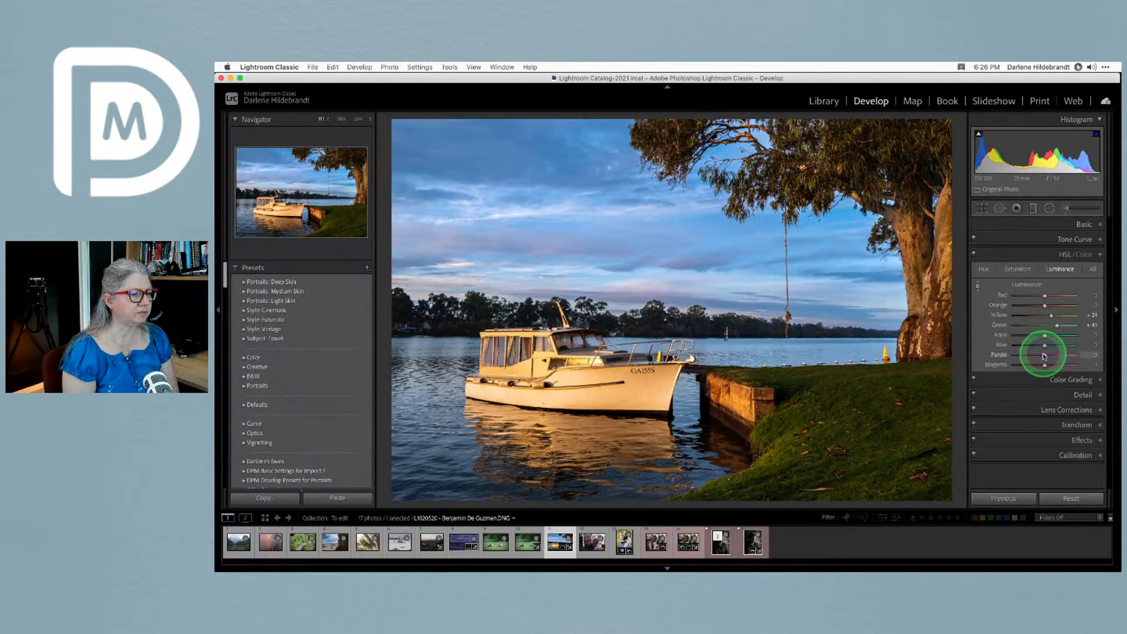
left_click_drag(1044, 345, 986, 349)
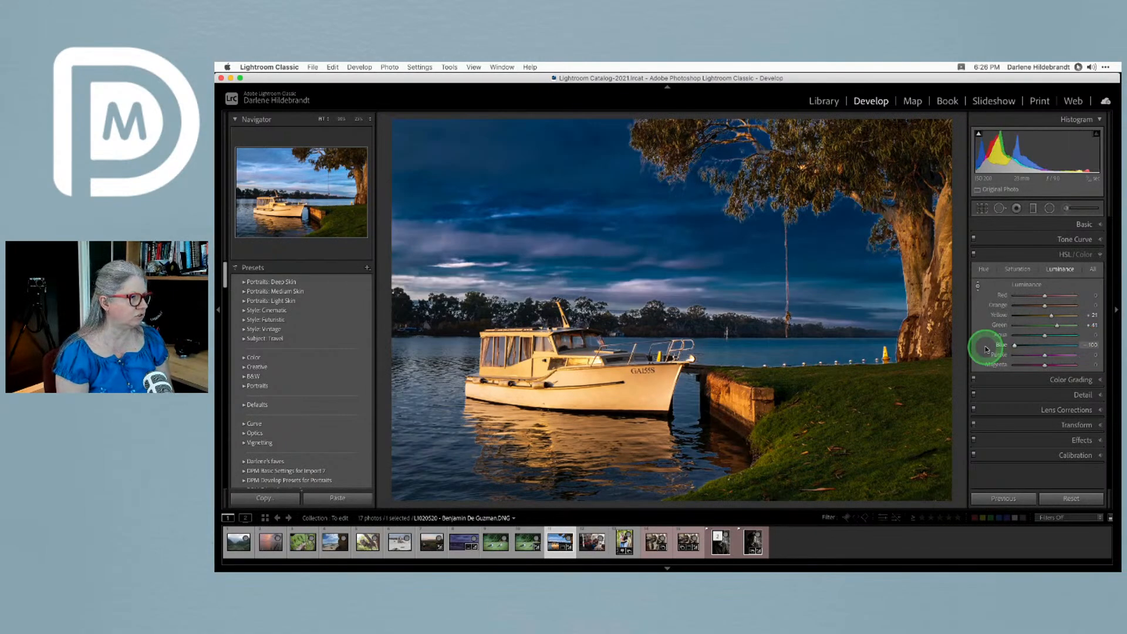
left_click_drag(986, 349, 1045, 348)
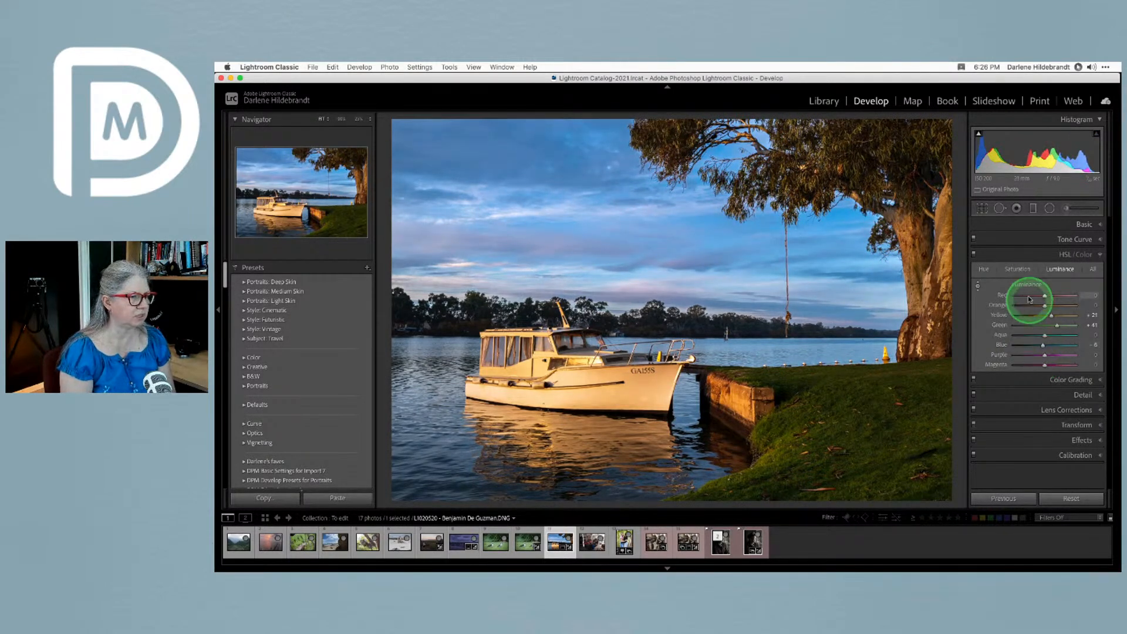
Raise the HSL Saturation of the sky colors to Aqua +11, Blue +11, Purple +37 and Magenta about +25
left_click(1019, 269)
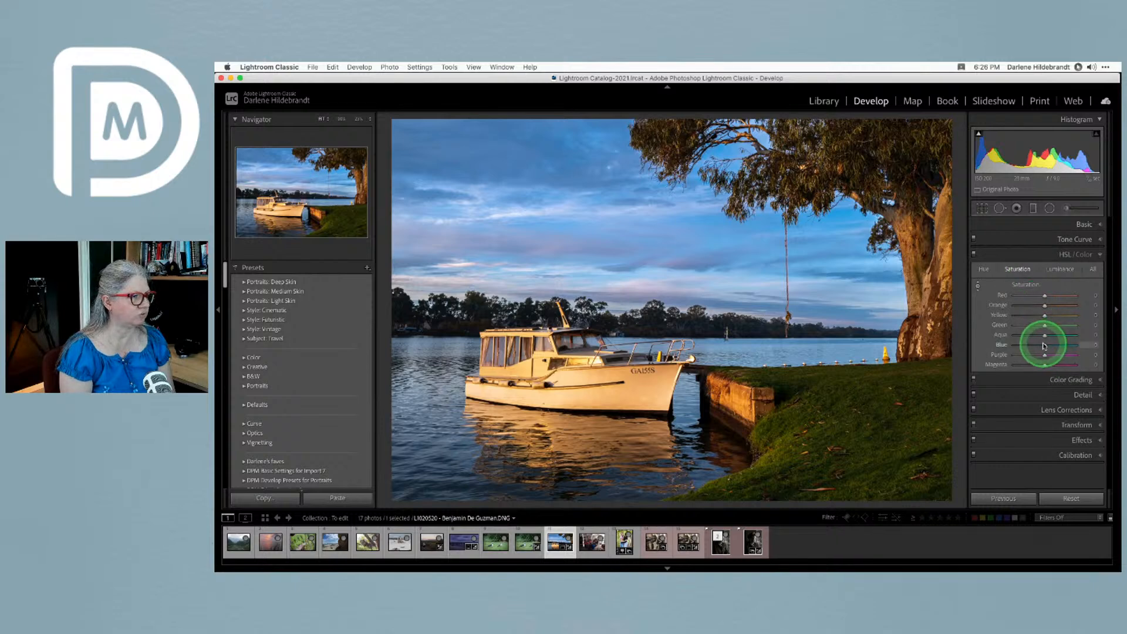
mouse_move(1048, 347)
left_mouse_down()
mouse_move(1048, 335)
mouse_move(1006, 352)
mouse_move(1086, 352)
mouse_move(1039, 350)
mouse_move(1050, 365)
left_mouse_up()
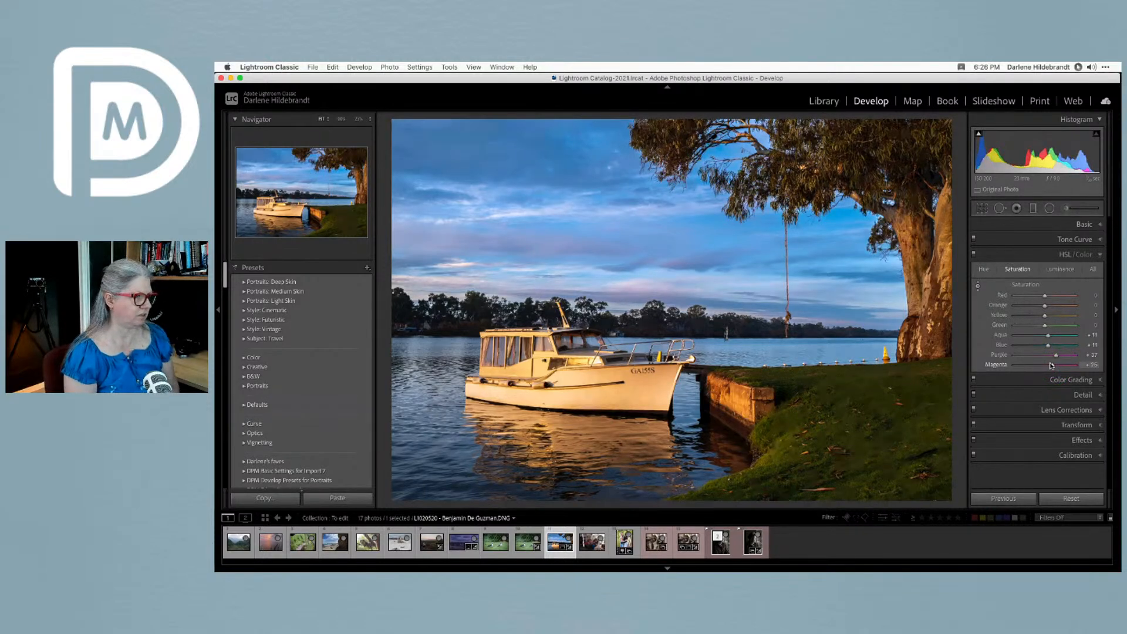
left_click(1051, 365)
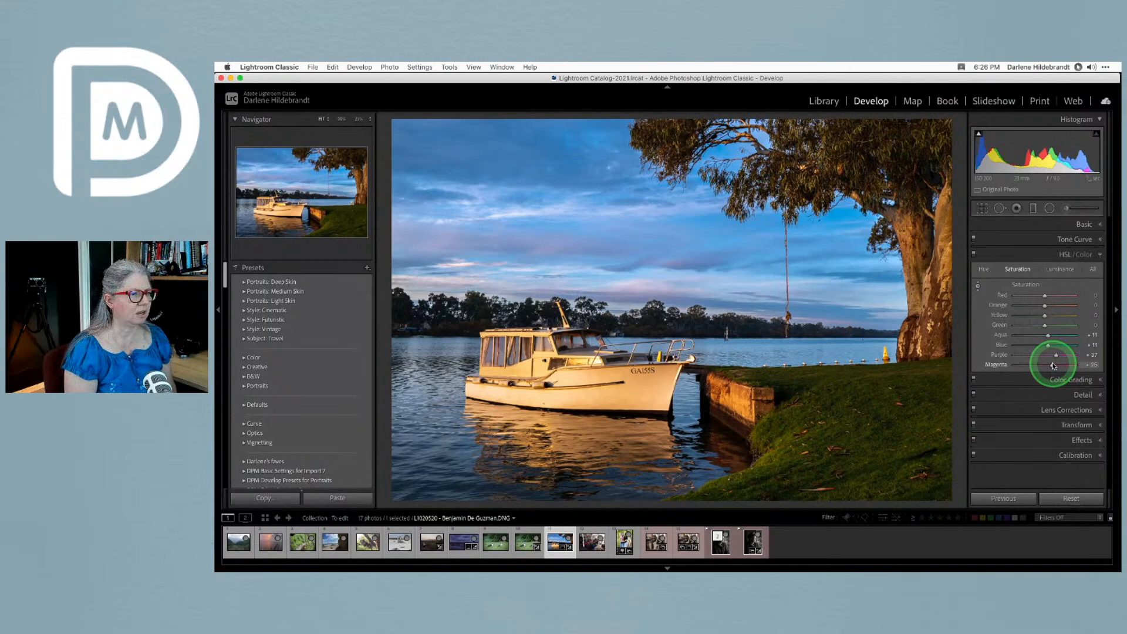
left_click(1051, 366)
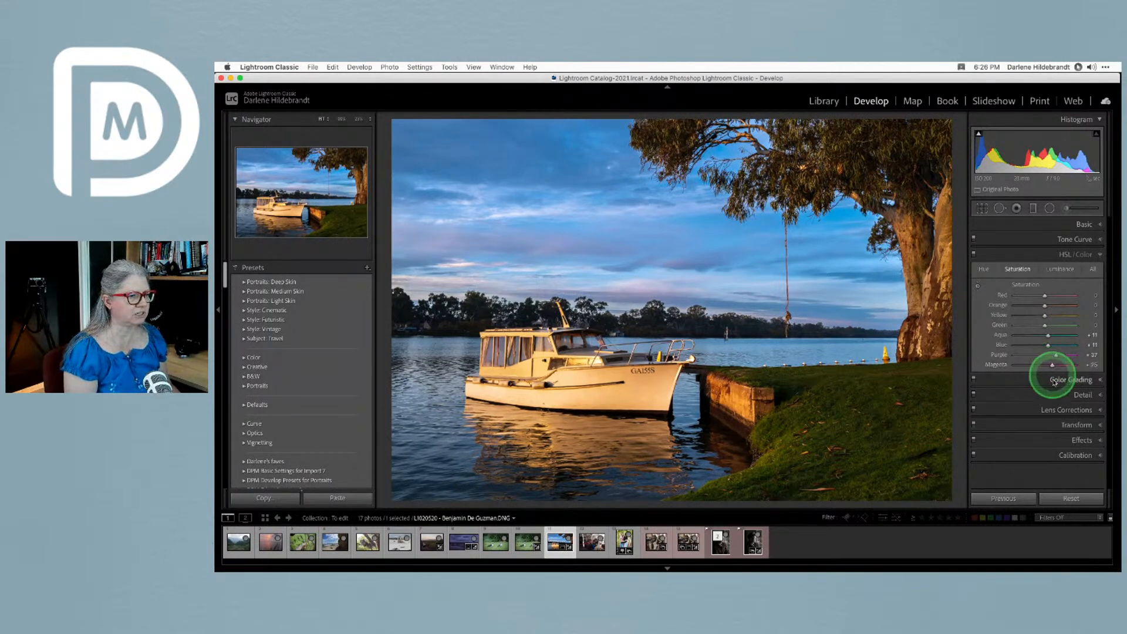
Add a hard-edged post-crop vignette with Feather 0, Amount about -54, Midpoint 40 and Roundness +14
left_click(1072, 440)
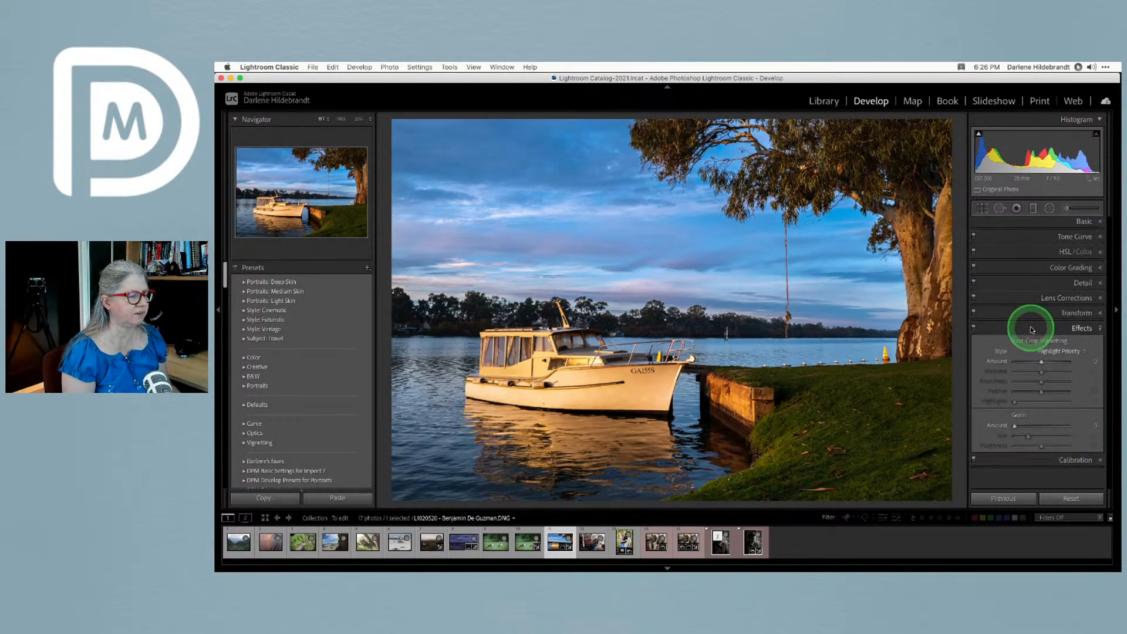
left_click(1040, 365)
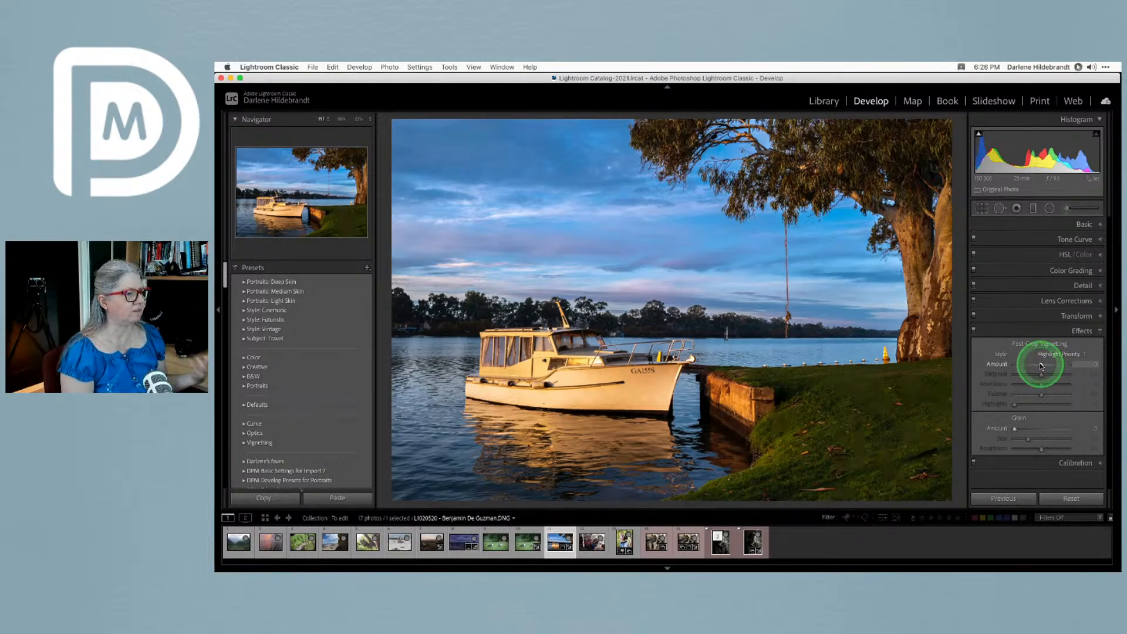
left_click_drag(1041, 364, 1007, 394)
left_click(1038, 399)
left_click(1013, 396)
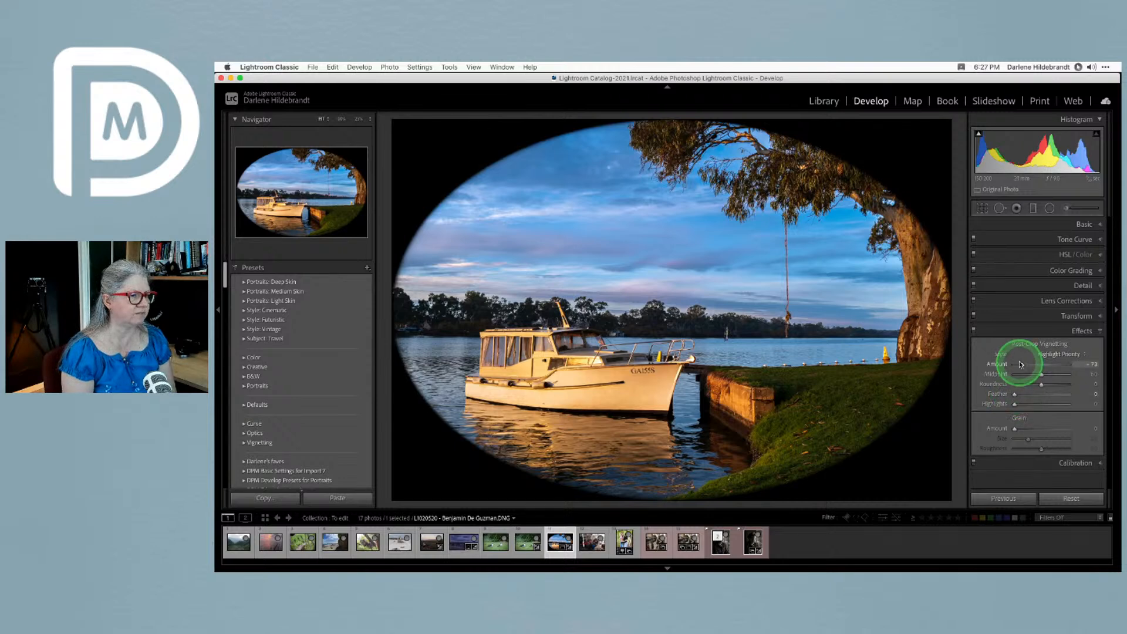
left_click_drag(1019, 364, 1028, 365)
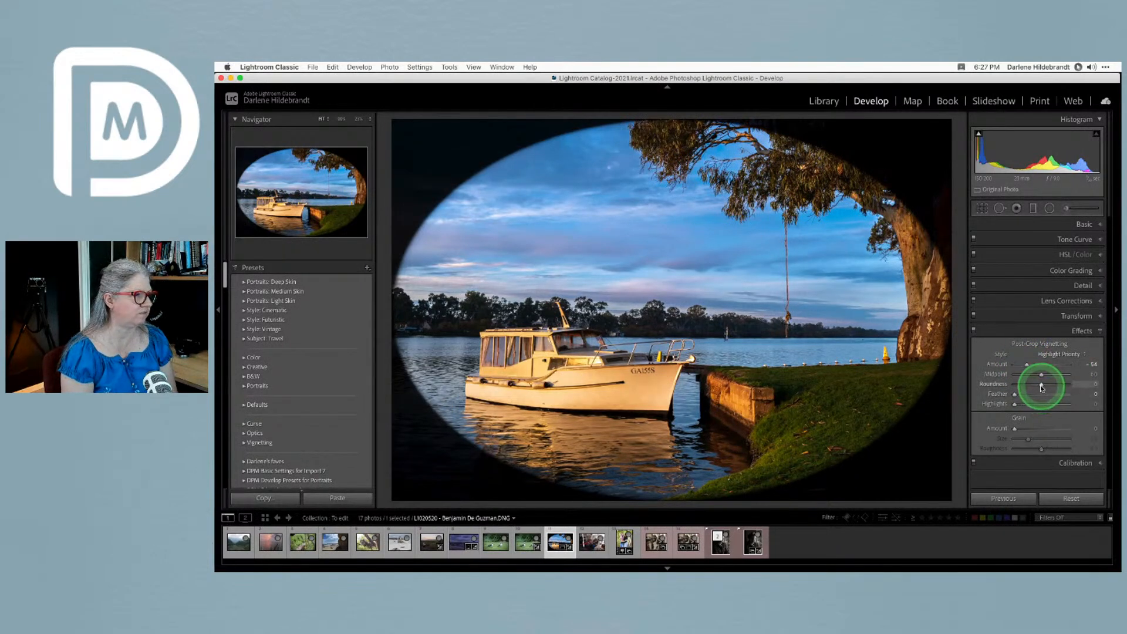
left_click_drag(1042, 386, 1034, 377)
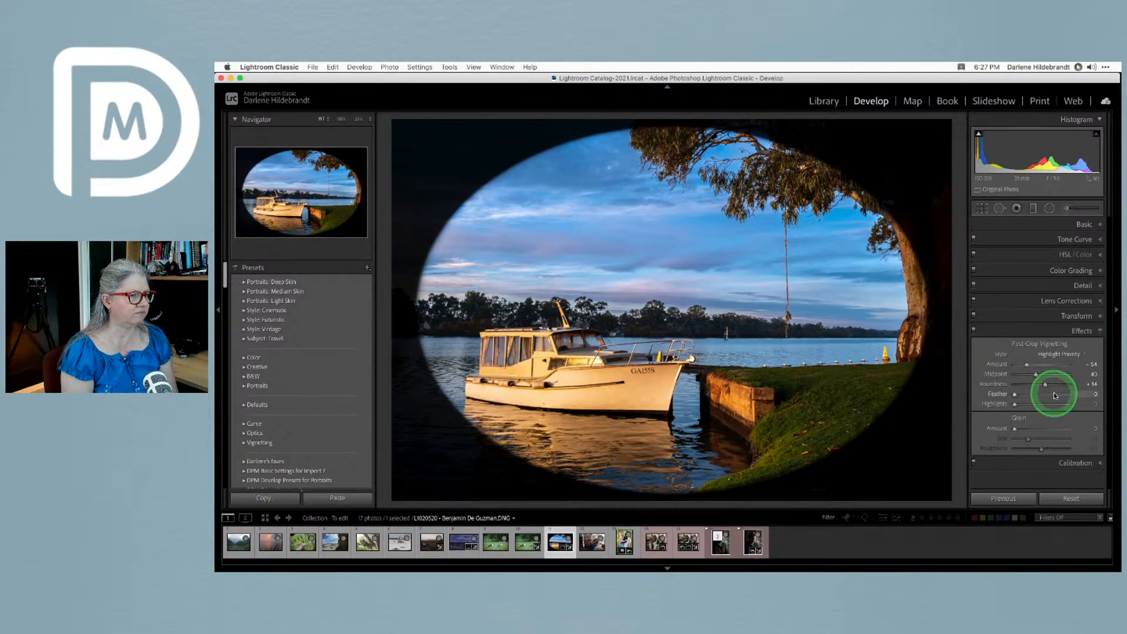
Soften the post-crop vignette by setting Feather to 80, Roundness to -20 and Amount to -17
left_click(1053, 393)
left_click_drag(1024, 364, 1035, 368)
left_click(1025, 394)
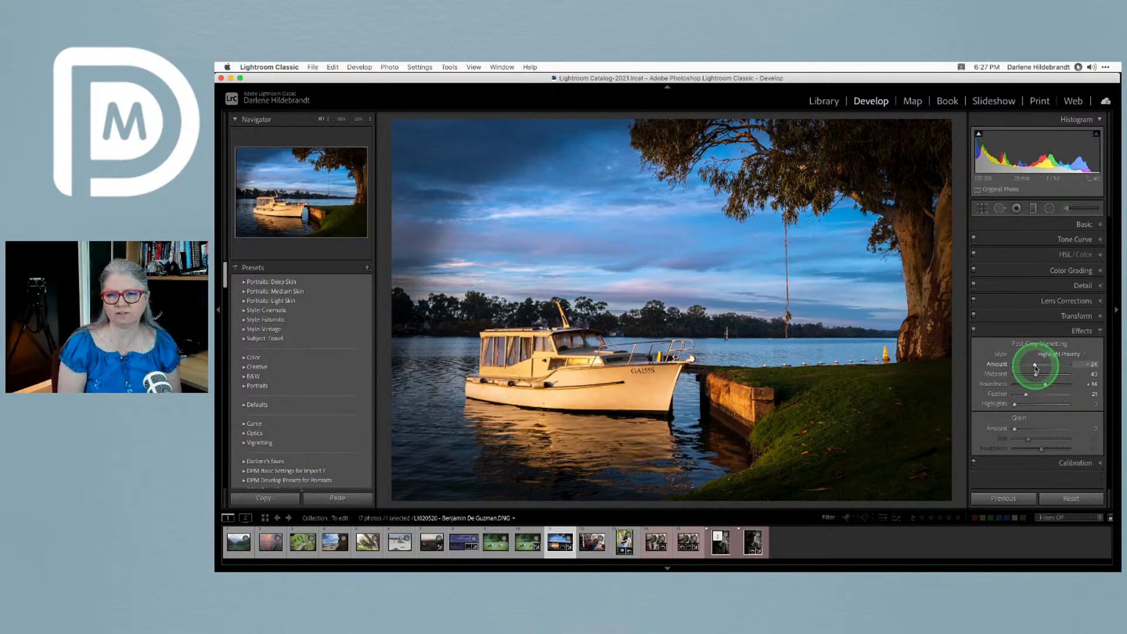
left_click(1033, 385)
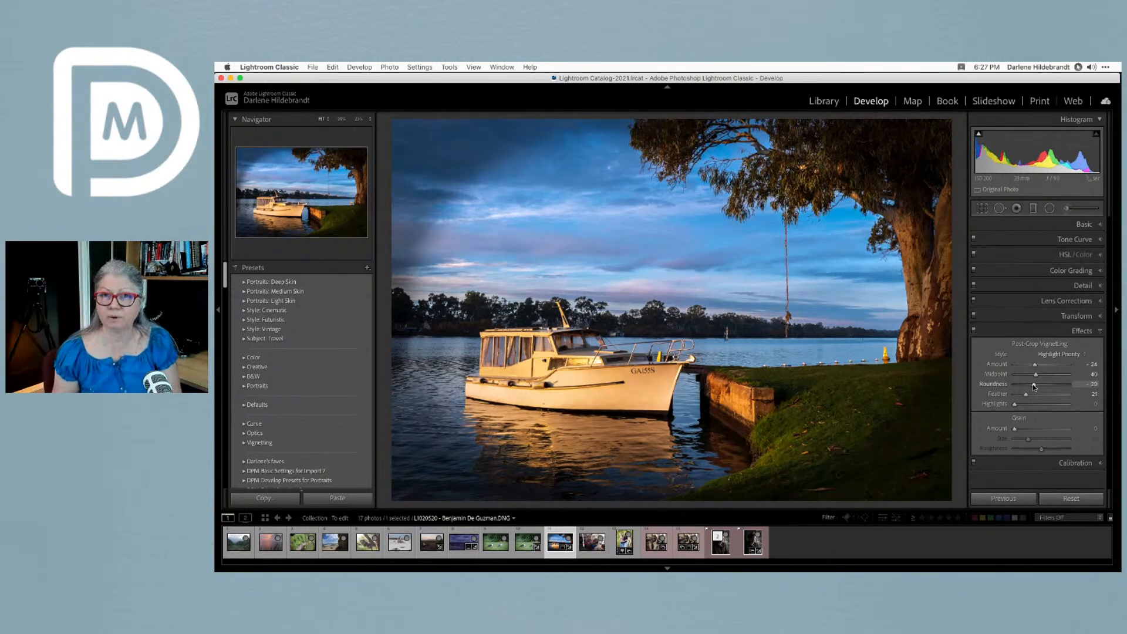
left_click(1027, 391)
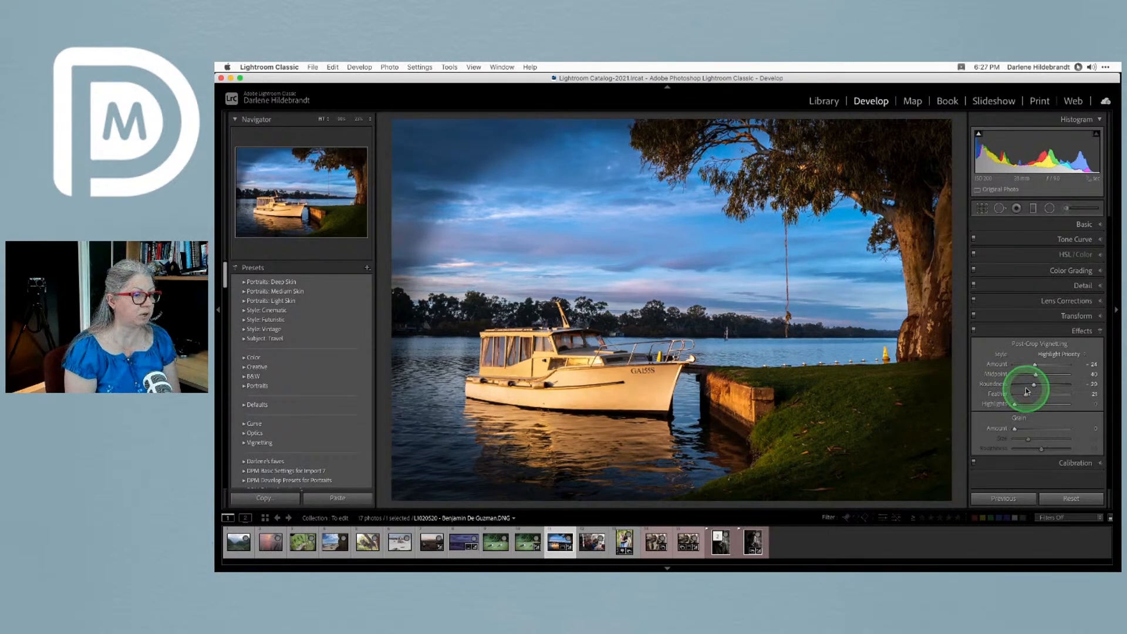
left_click_drag(1026, 396, 1037, 366)
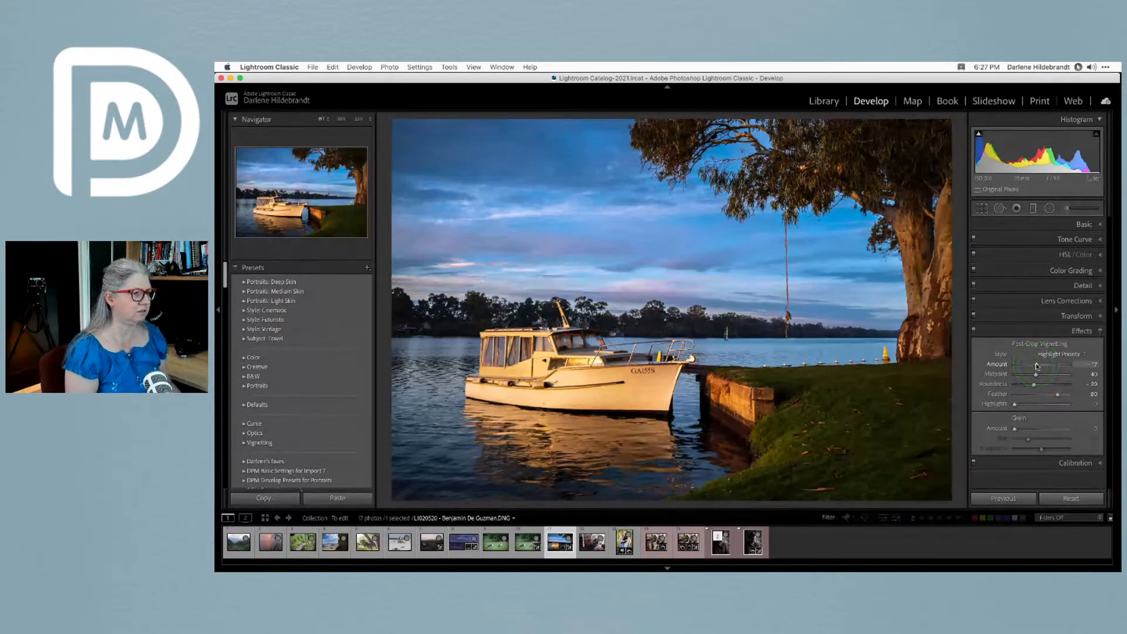
left_click(1037, 365)
Draw a wide radial filter ellipse around the boat and dock, and turn off Invert so it affects the surroundings
left_click(1049, 209)
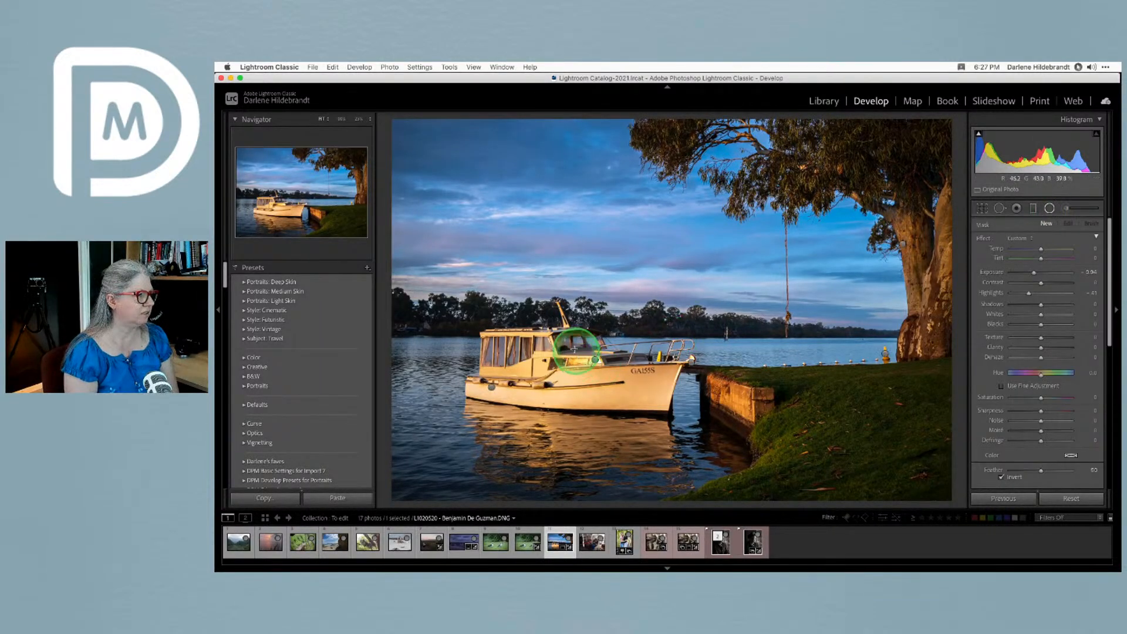
left_click_drag(577, 370, 817, 453)
left_click_drag(558, 407, 594, 413)
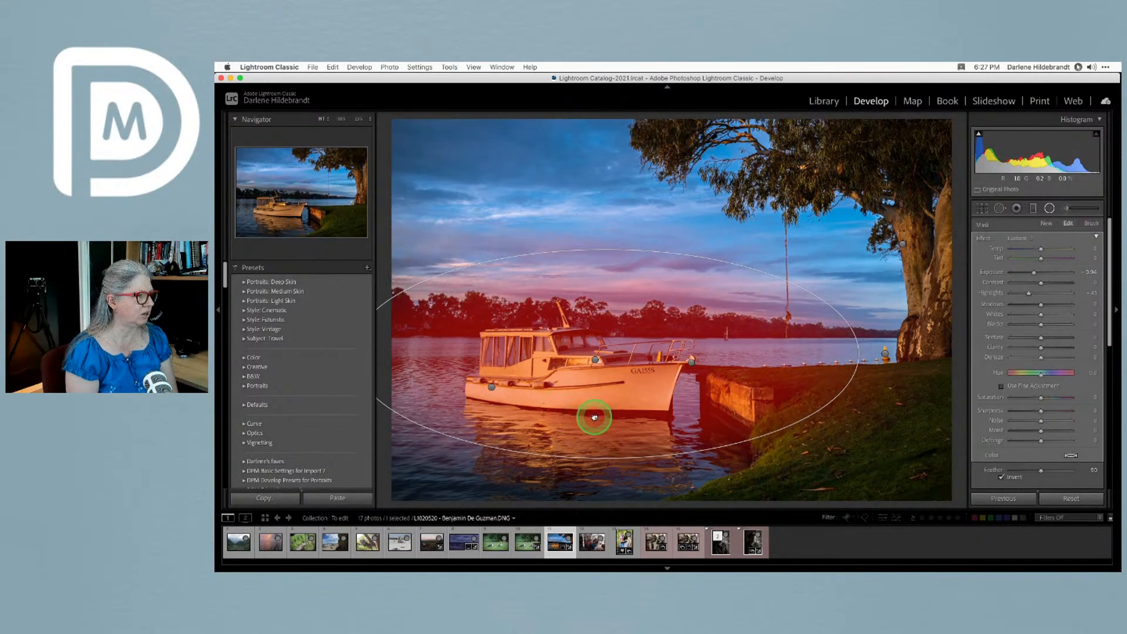
scroll(1024, 420, "down", 1)
left_click(1001, 456)
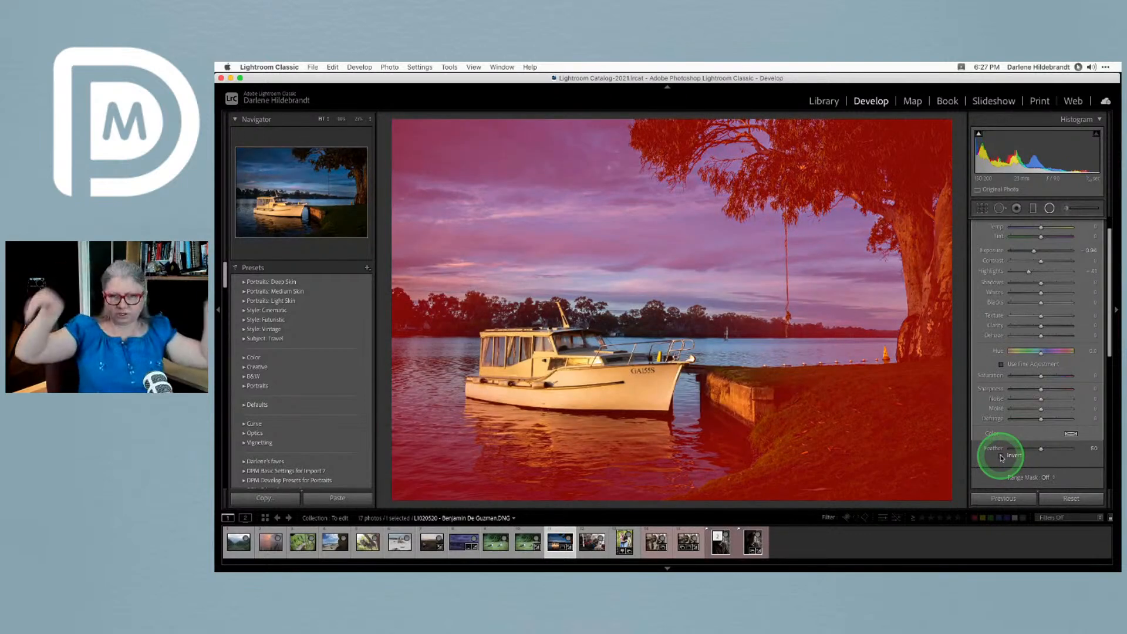
Hide the mask overlay and set the new radial filter's Exposure to about -0.2 and Highlights to -27
left_click(1019, 303)
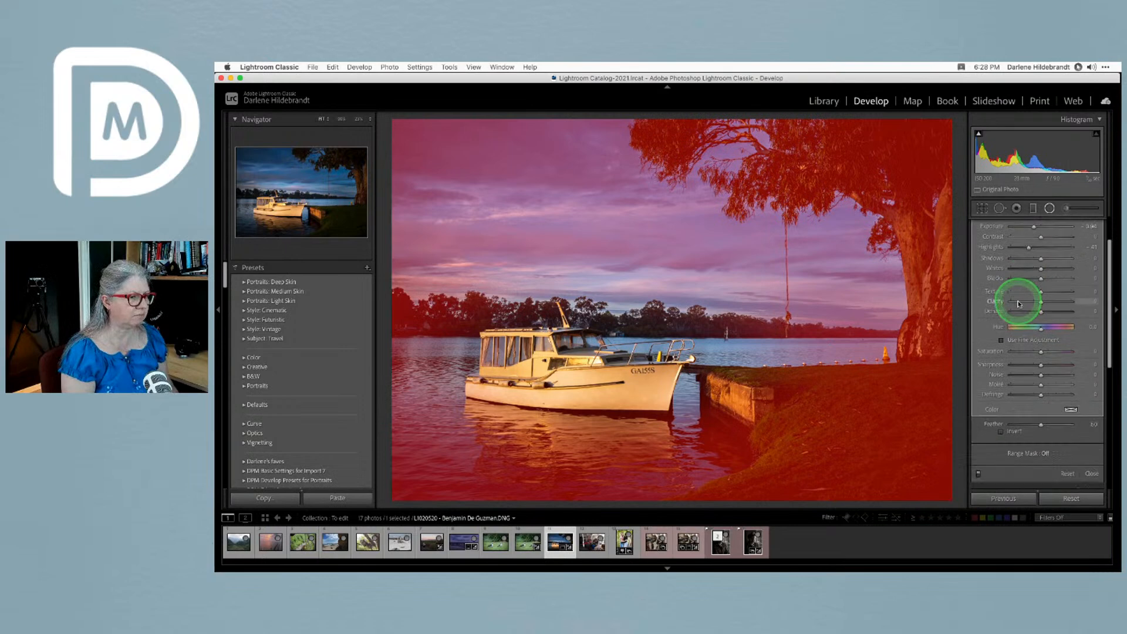
scroll(1018, 303, "down", 2)
key("o")
scroll(1019, 303, "up", 3)
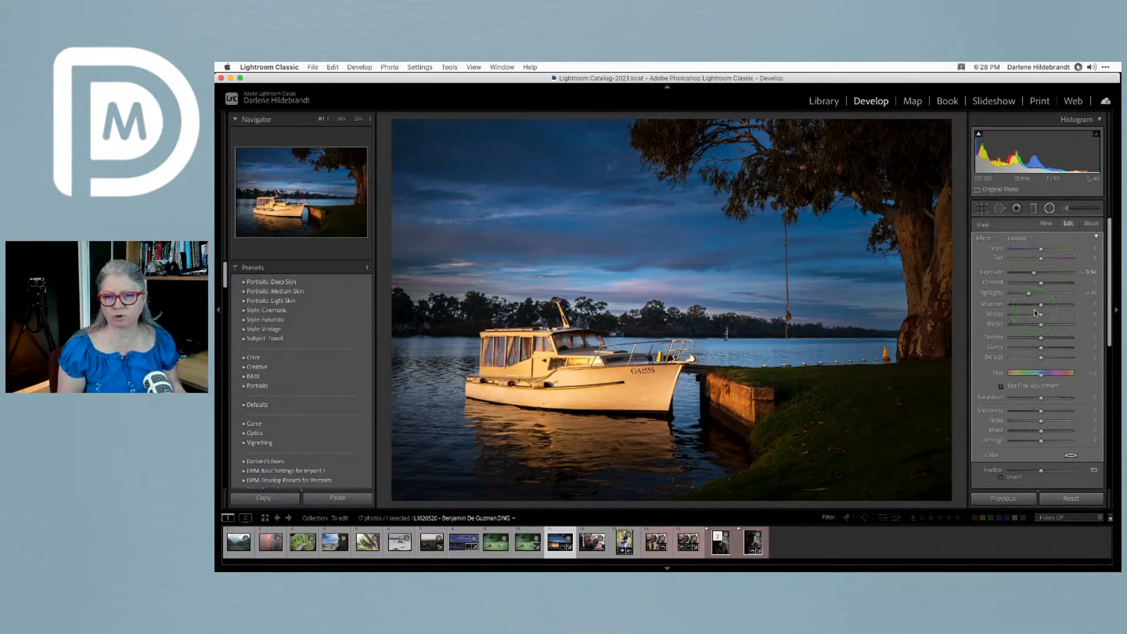
scroll(1034, 272, "down", 1)
left_click_drag(1033, 272, 1034, 291)
scroll(1035, 283, "down", 1)
scroll(1036, 286, "up", 1)
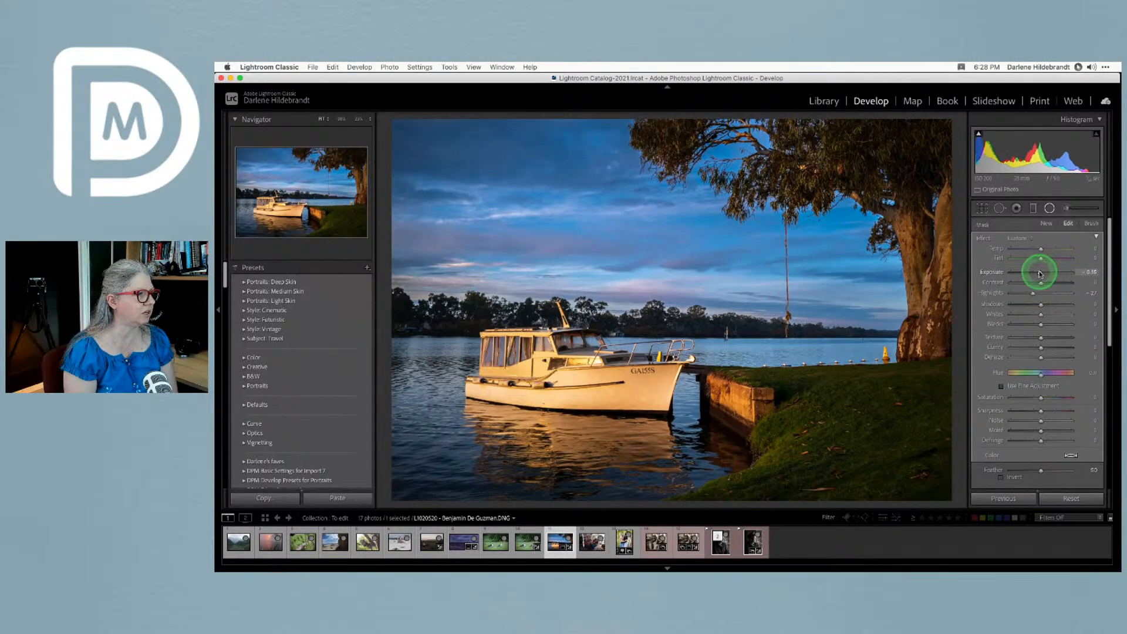
Compare the photo with the radial filters switched off and on, leave them enabled, and close the Radial Filter tool
scroll(1006, 314, "down", 5)
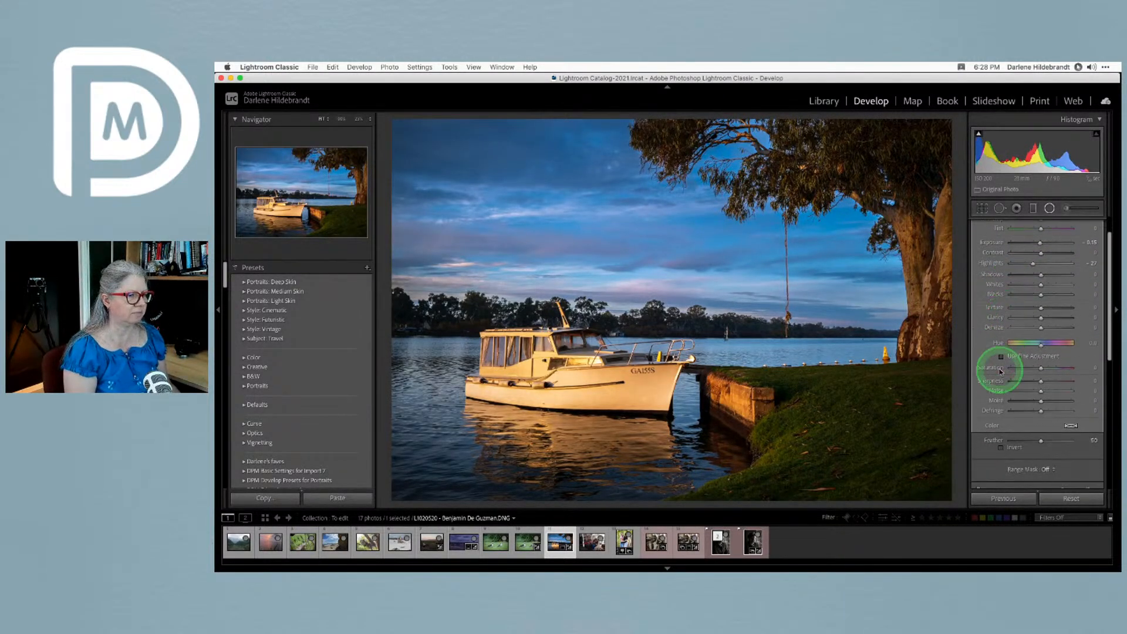
left_click(981, 425)
left_click(980, 425)
left_click(979, 425)
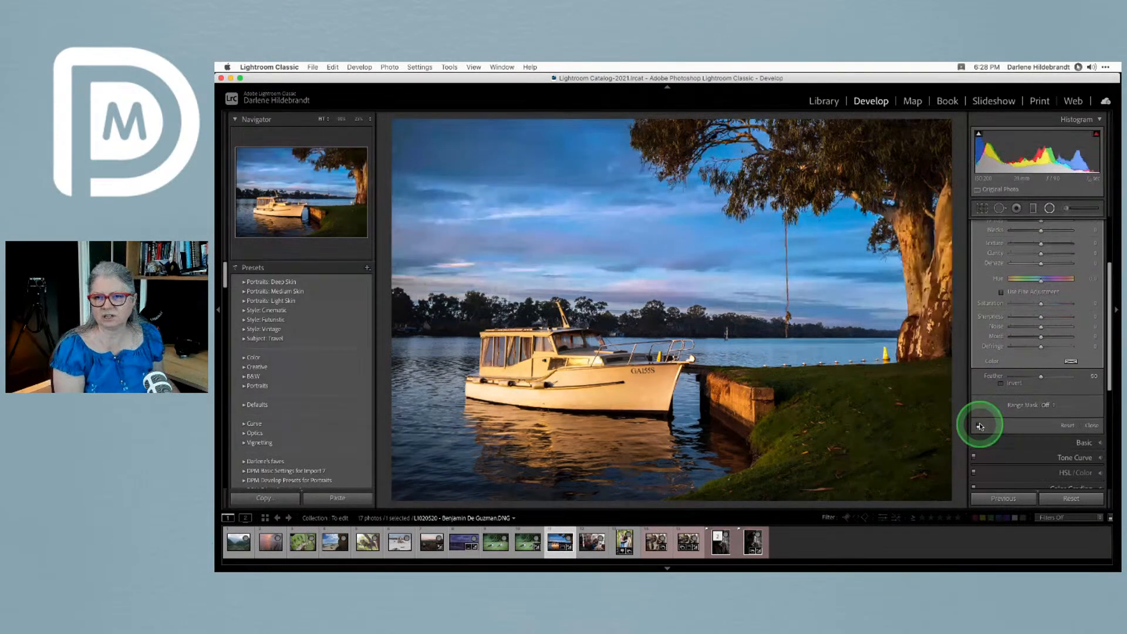
left_click(979, 425)
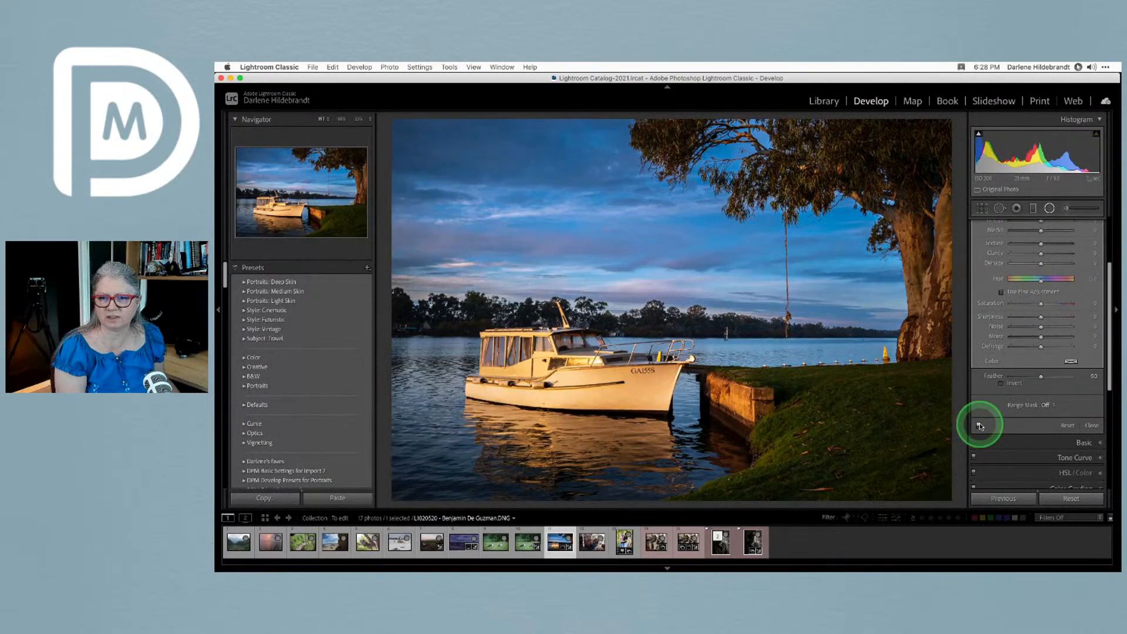
left_click(979, 425)
left_click(979, 424)
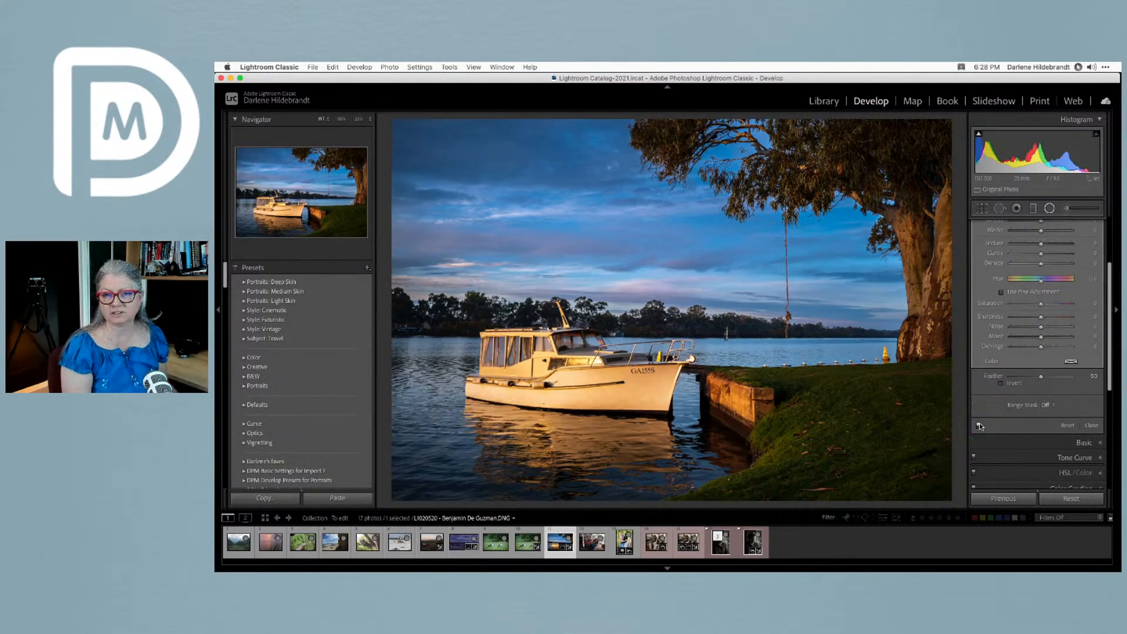
left_click(979, 425)
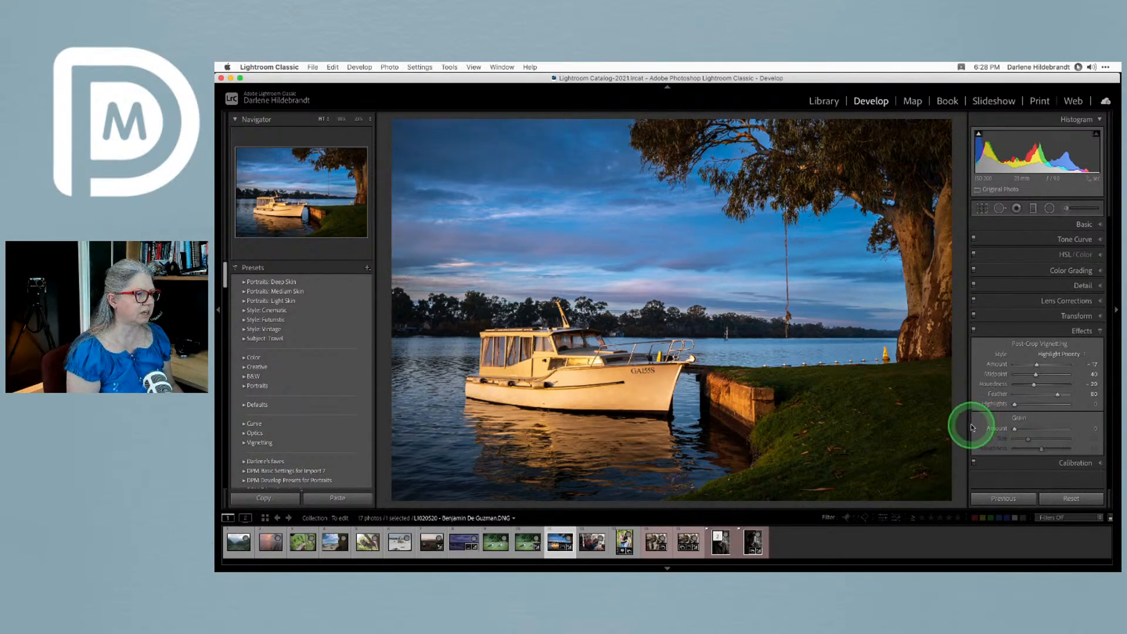
Paint a Spot Removal Heal stroke at about 33 opacity over the yellow buoy, using the water beside it as source
left_click(868, 354)
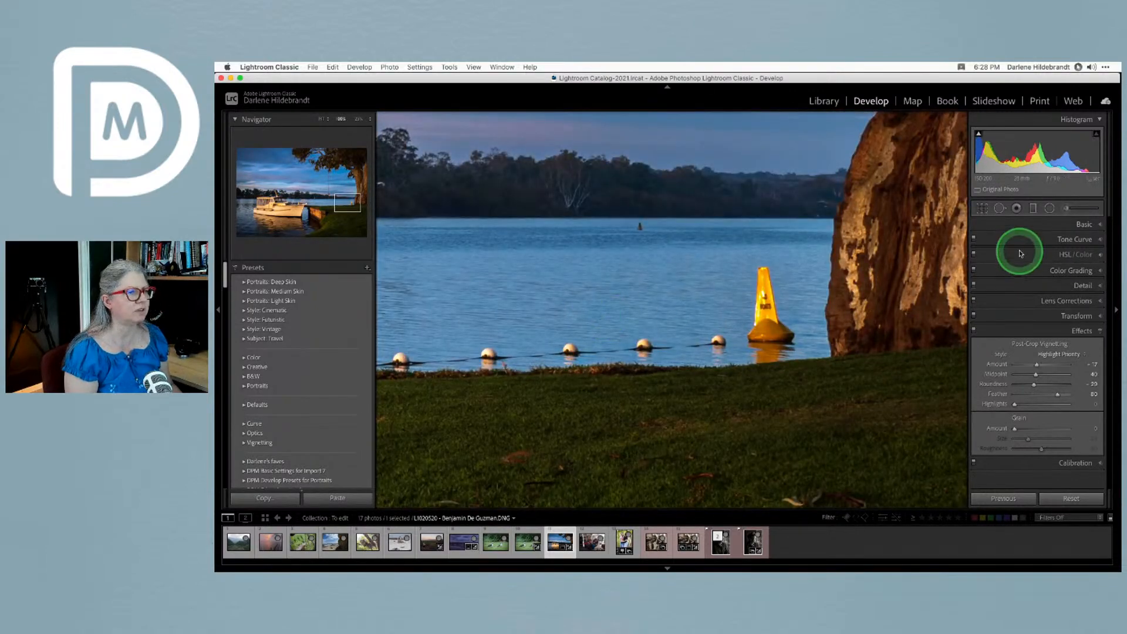
left_click(999, 208)
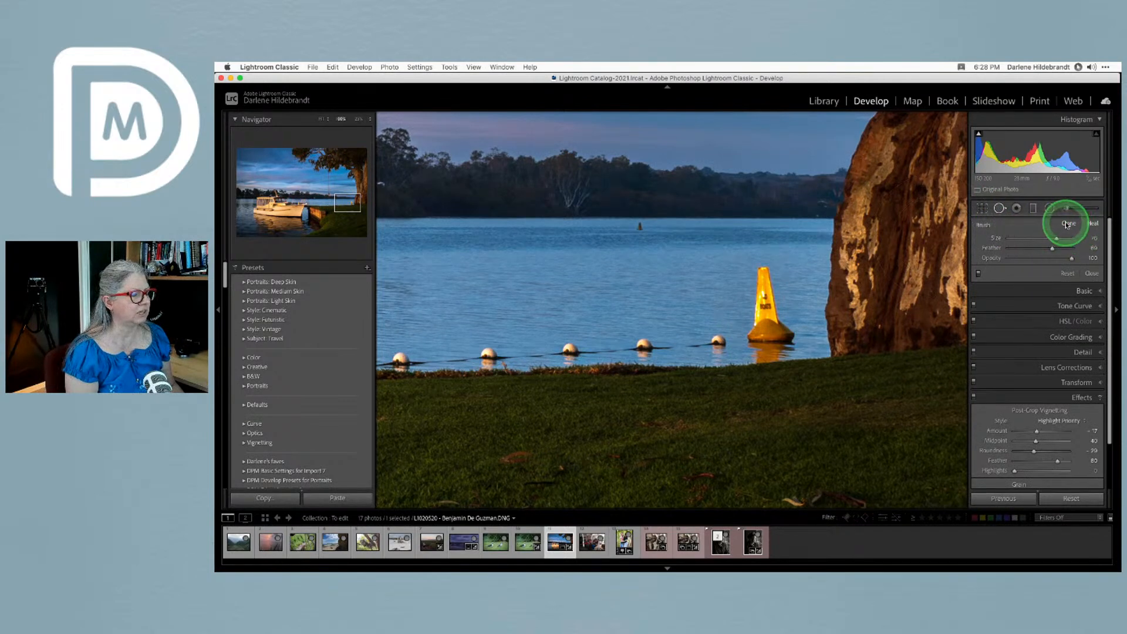
left_click(1028, 259)
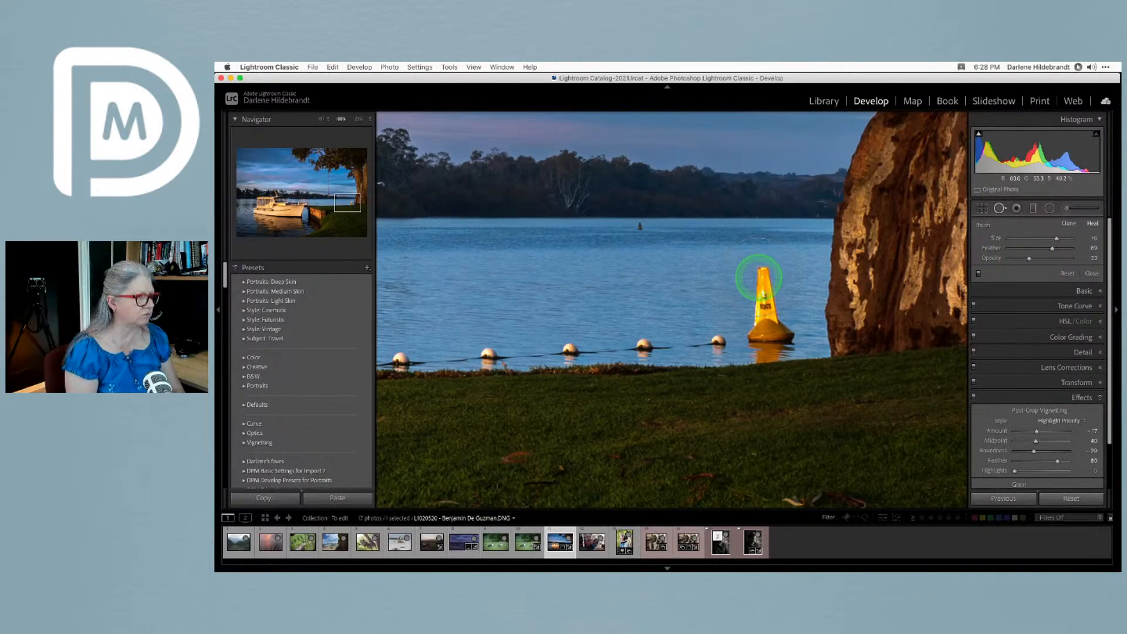
scroll(761, 291, "down", 2)
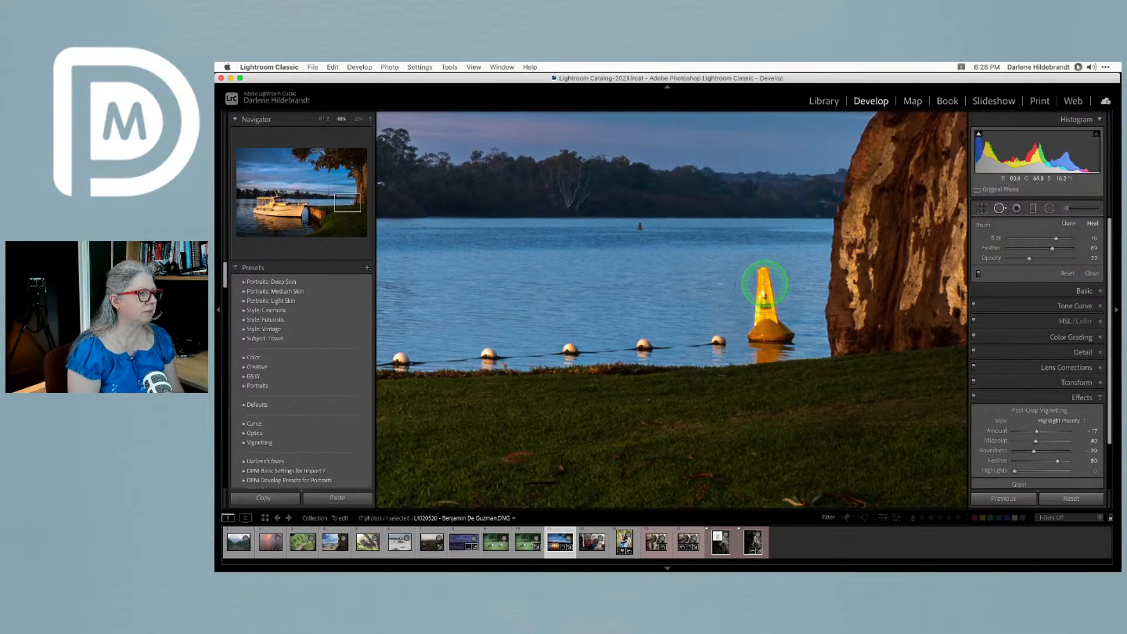
scroll(763, 281, "down", 2)
mouse_move(763, 281)
left_mouse_down()
mouse_move(758, 319)
mouse_move(783, 324)
left_mouse_up()
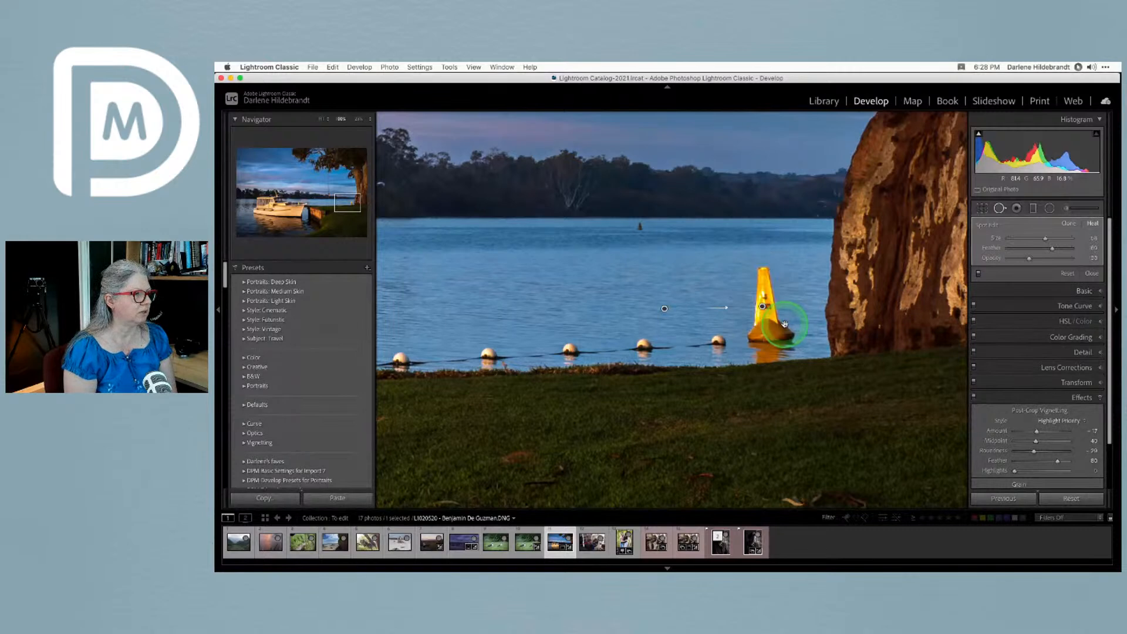
mouse_move(662, 307)
left_mouse_down()
mouse_move(642, 314)
mouse_move(660, 304)
left_mouse_up()
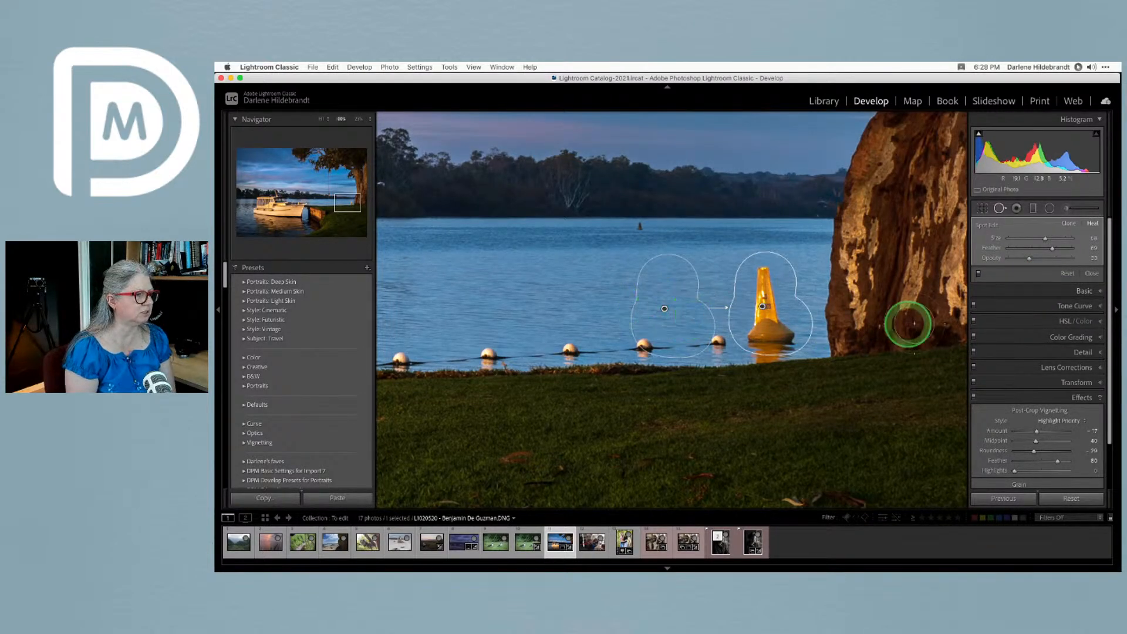
Set the buoy healing stroke's Opacity to 52, compare it switched off and on, and return to the full photo view
left_click_drag(1029, 259, 1084, 259)
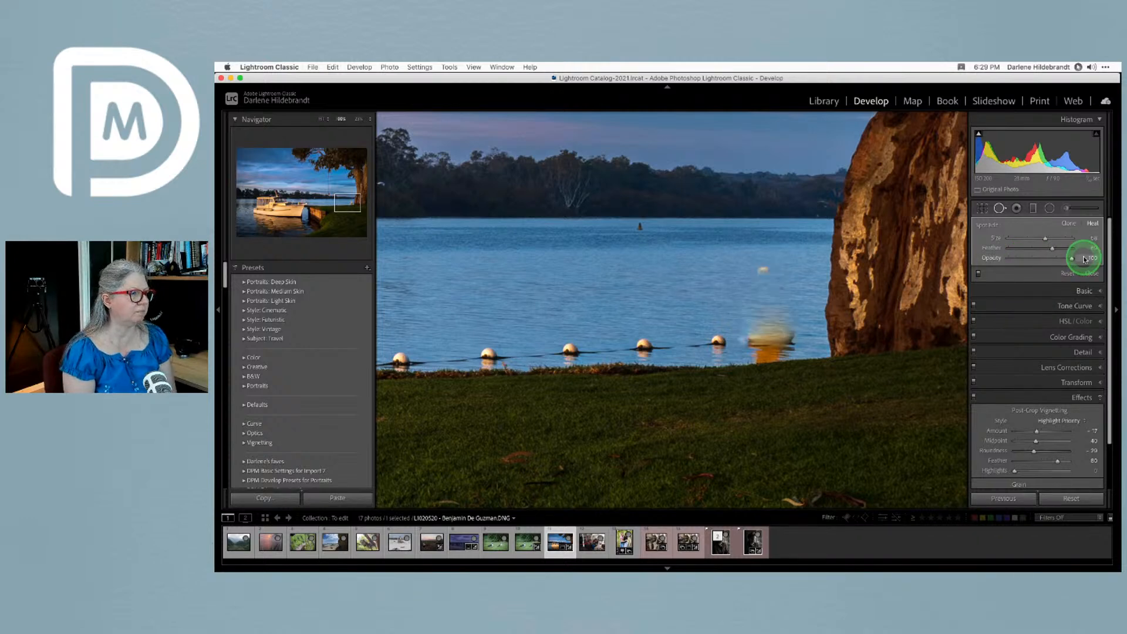
left_click_drag(1084, 259, 1041, 266)
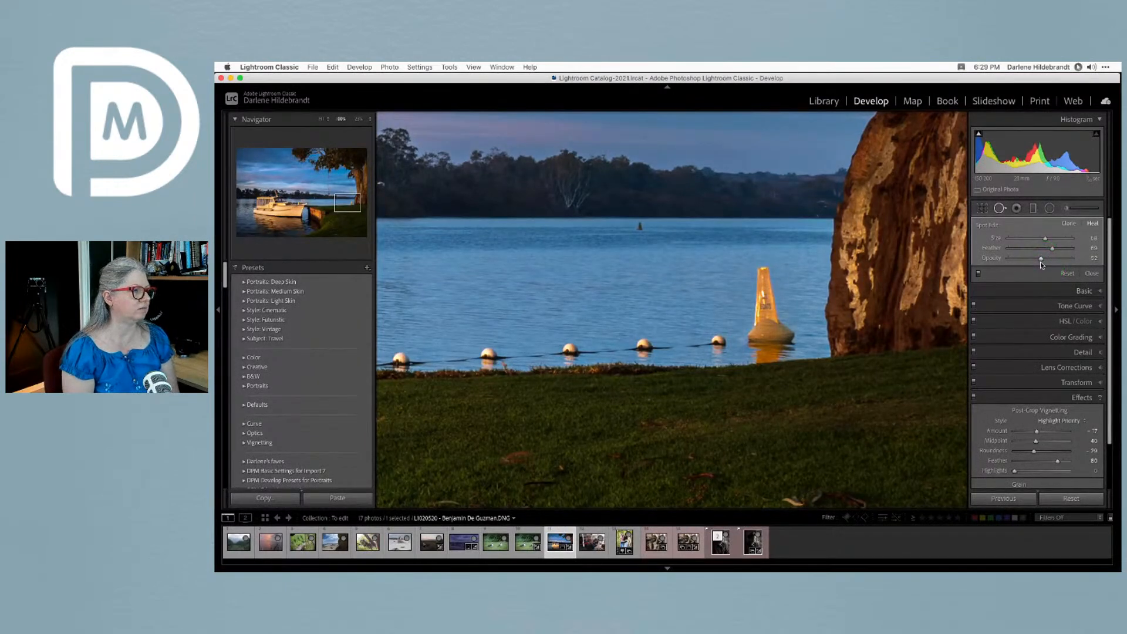
left_click(980, 274)
left_click(979, 274)
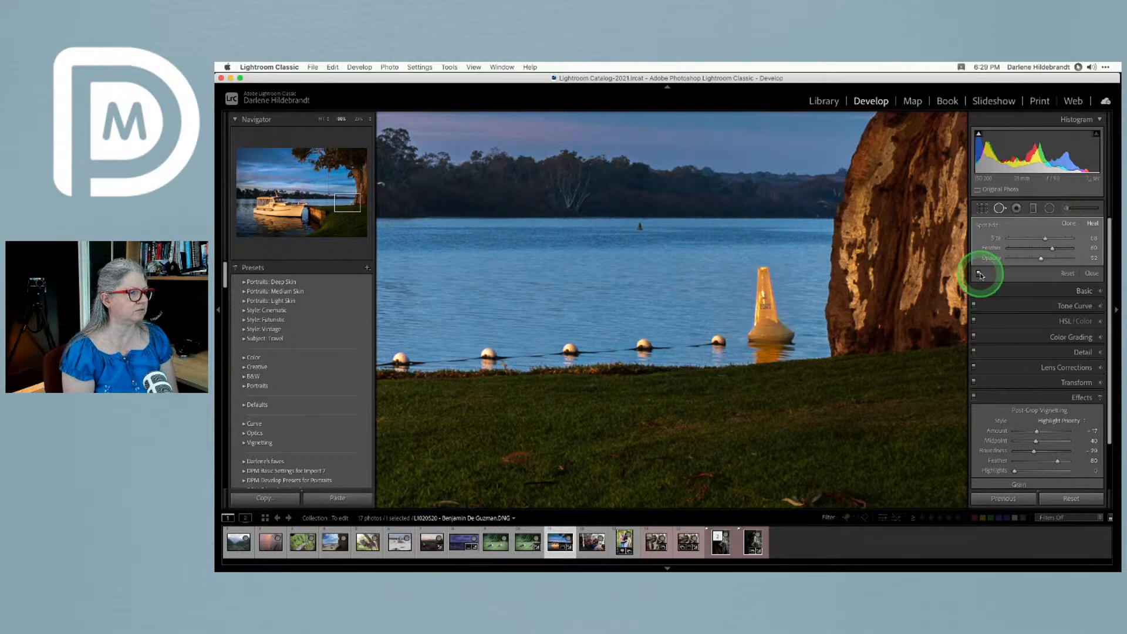
left_click(979, 274)
left_click(979, 275)
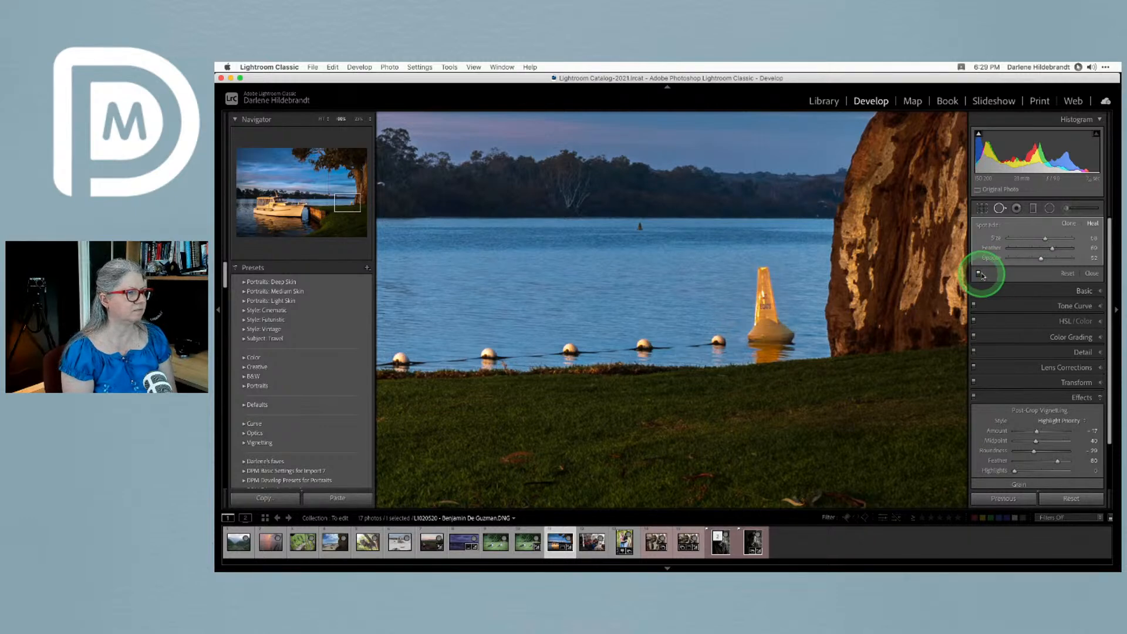
left_click(1091, 273)
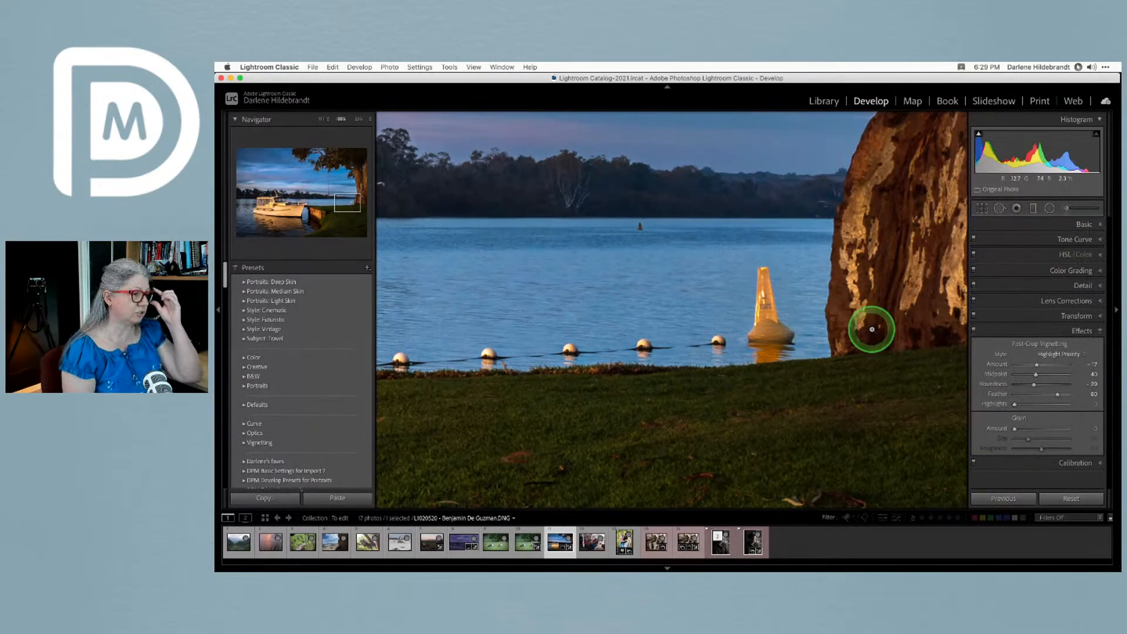
left_click(871, 329)
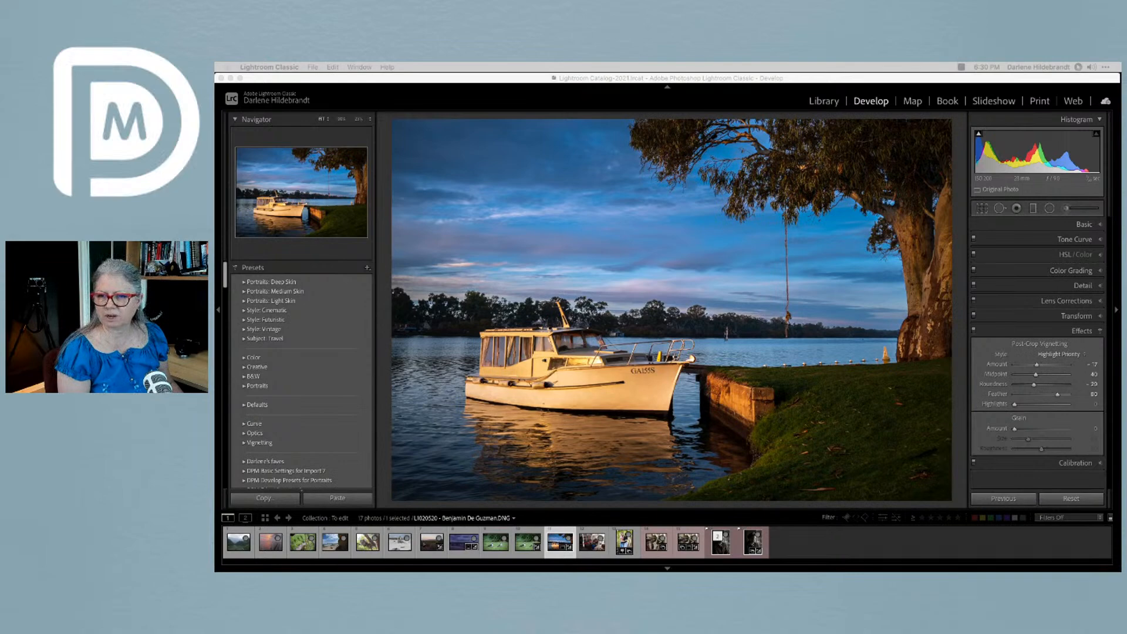
Return to the library grid and open the tenth photo, showing two kookaburras on grass, in a large single view
left_click(1003, 477)
key("g")
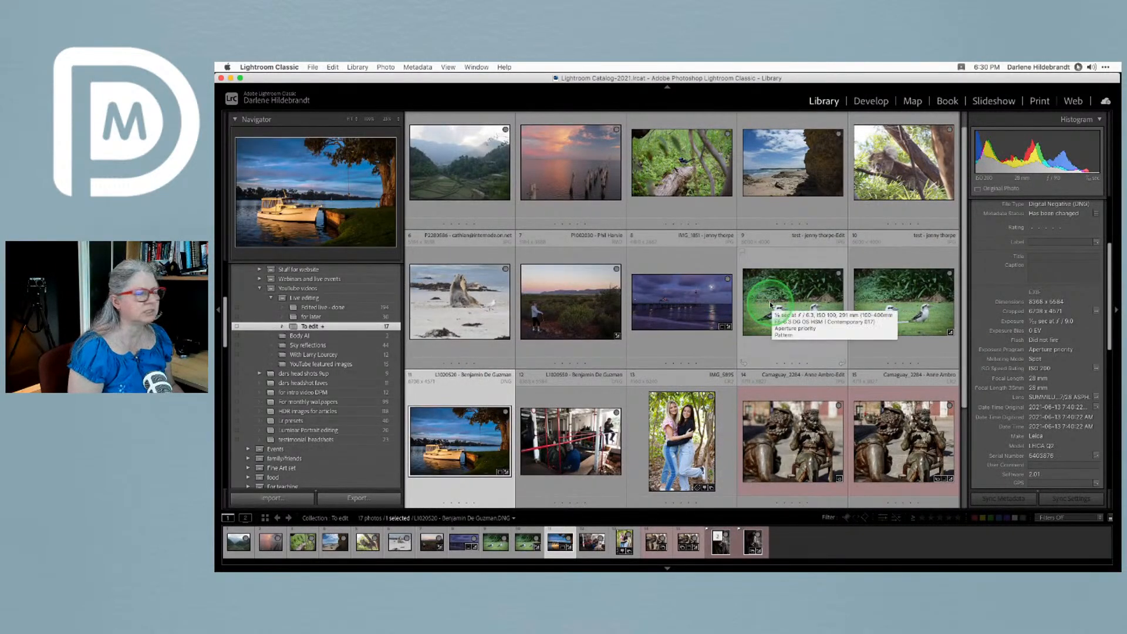
double_click(890, 305)
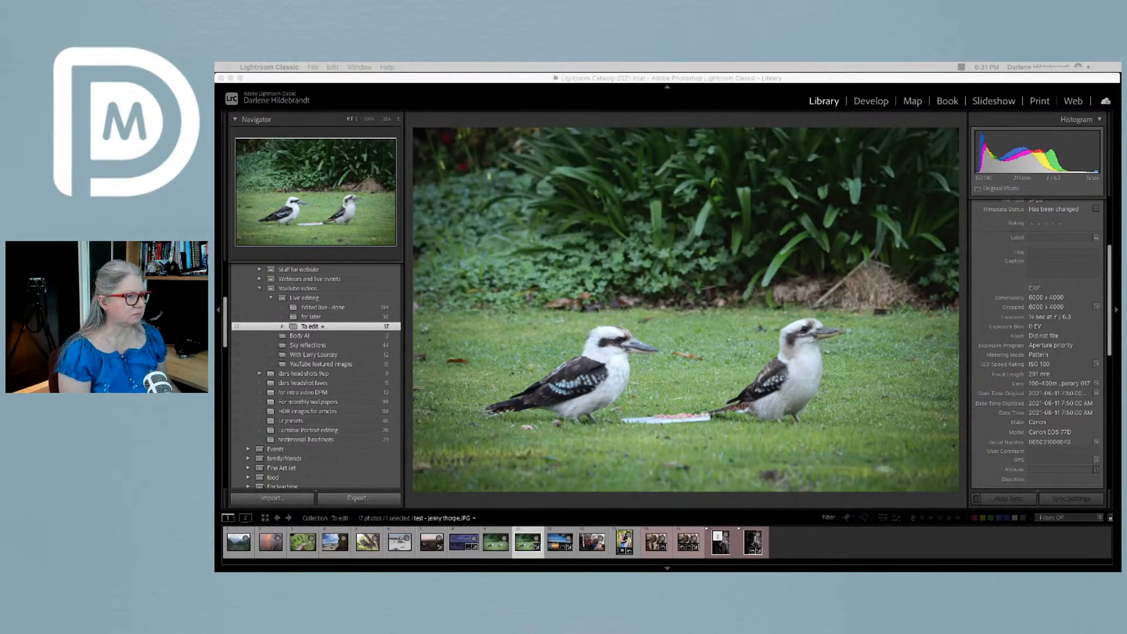
left_click(739, 365)
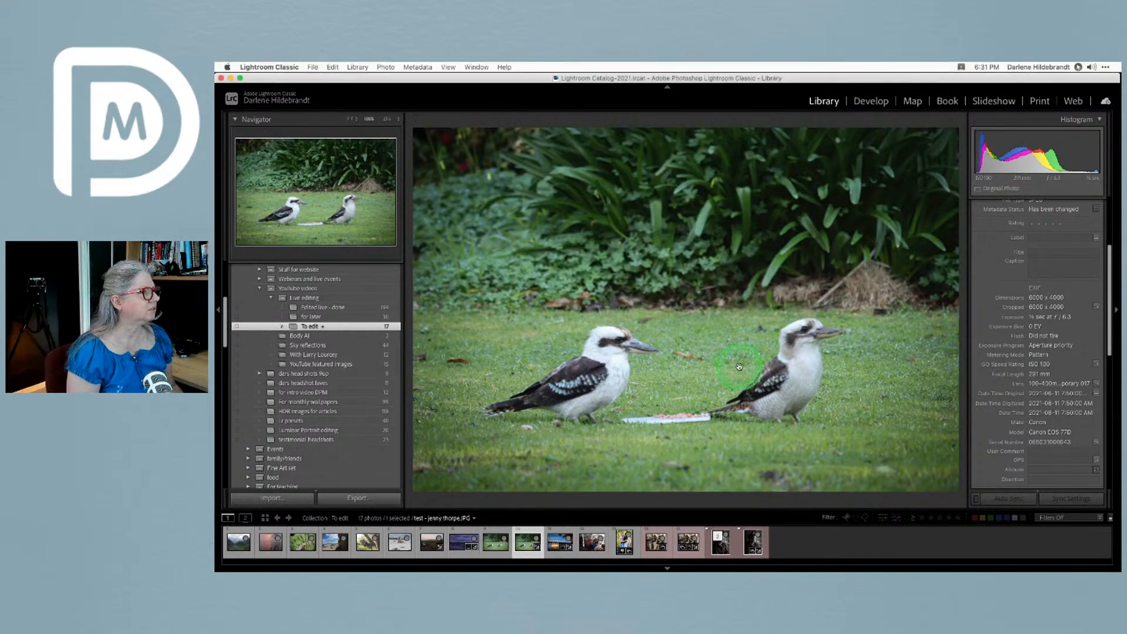
Zoom in on the kookaburras and examine the sharpness of the feathers, head and wing
left_click(739, 368)
left_click(740, 371)
left_click_drag(574, 308, 814, 304)
left_click_drag(517, 269, 660, 310)
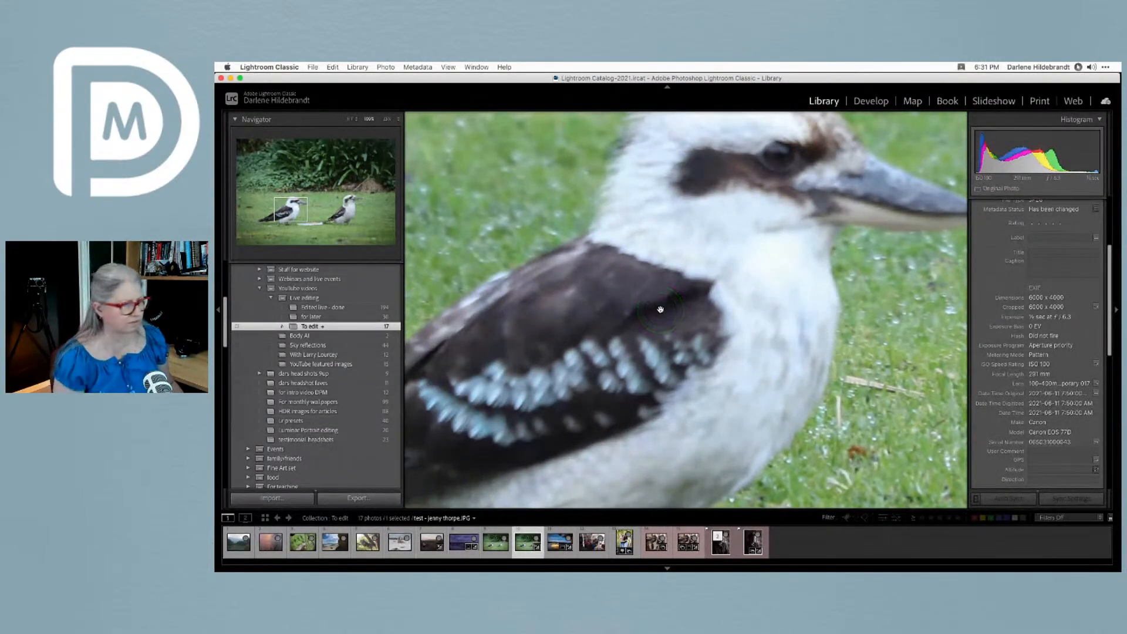
Compare the ninth and tenth kookaburra photos side by side, examining the head, beak, wing and belly close up before viewing both in full
key("g")
left_click(743, 304, "shift")
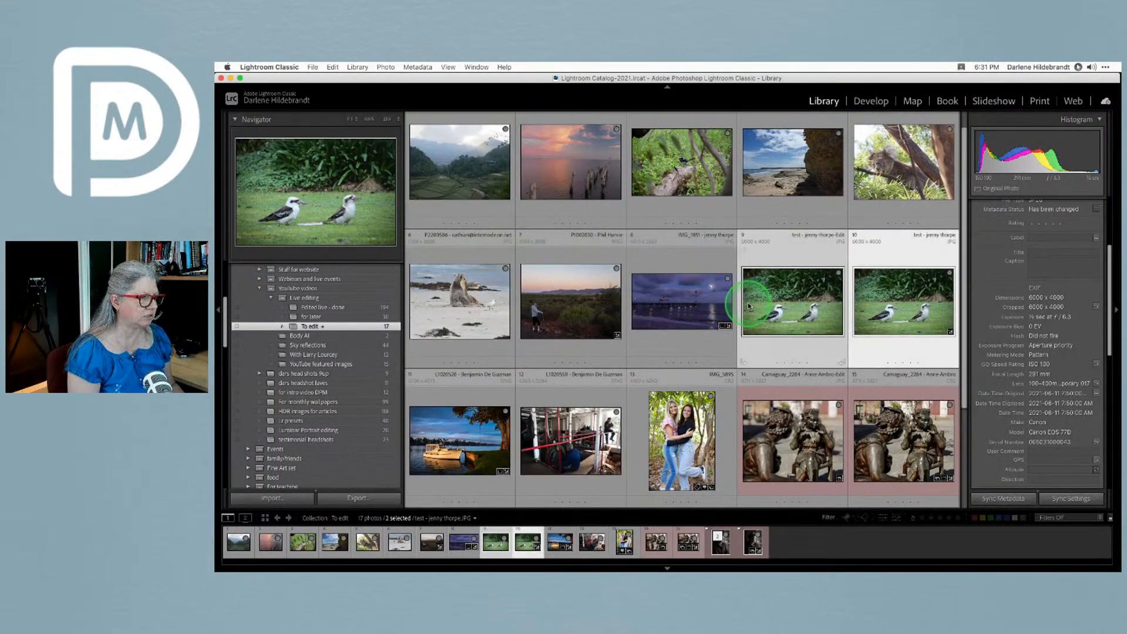
key("c")
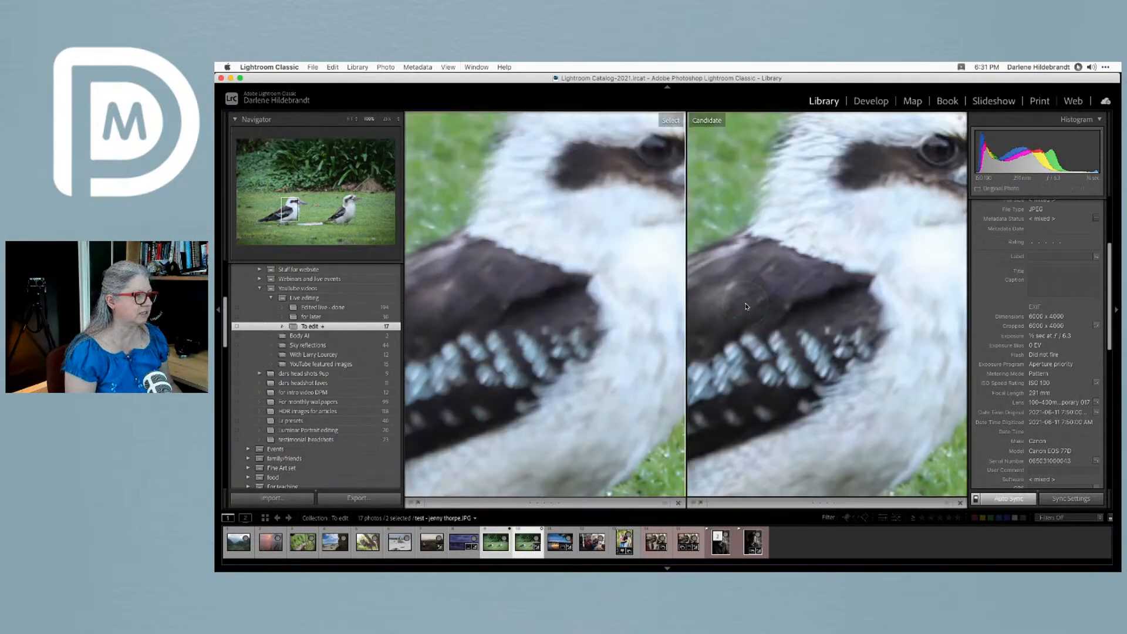
key("Tab")
left_click_drag(800, 279, 814, 359)
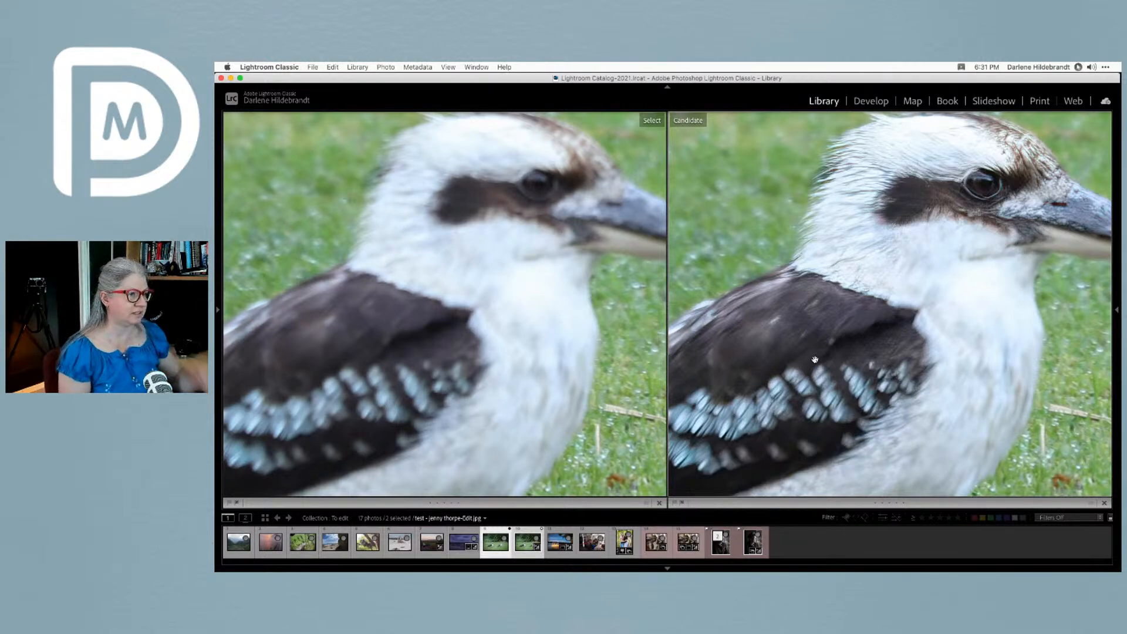
left_click_drag(815, 360, 675, 359)
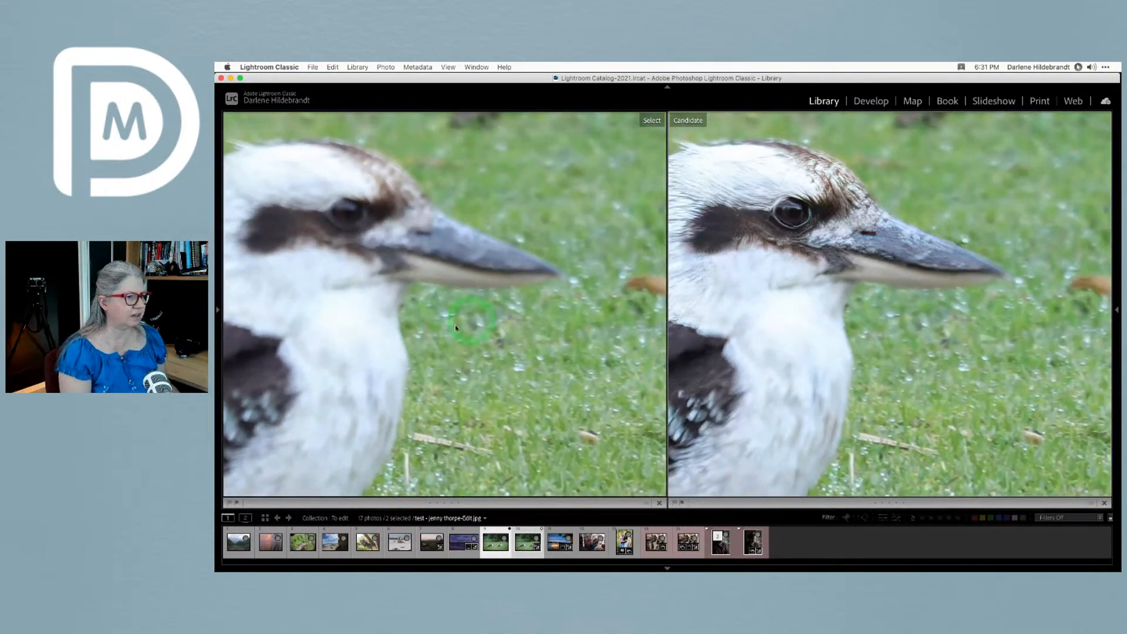
left_click_drag(827, 394, 949, 370)
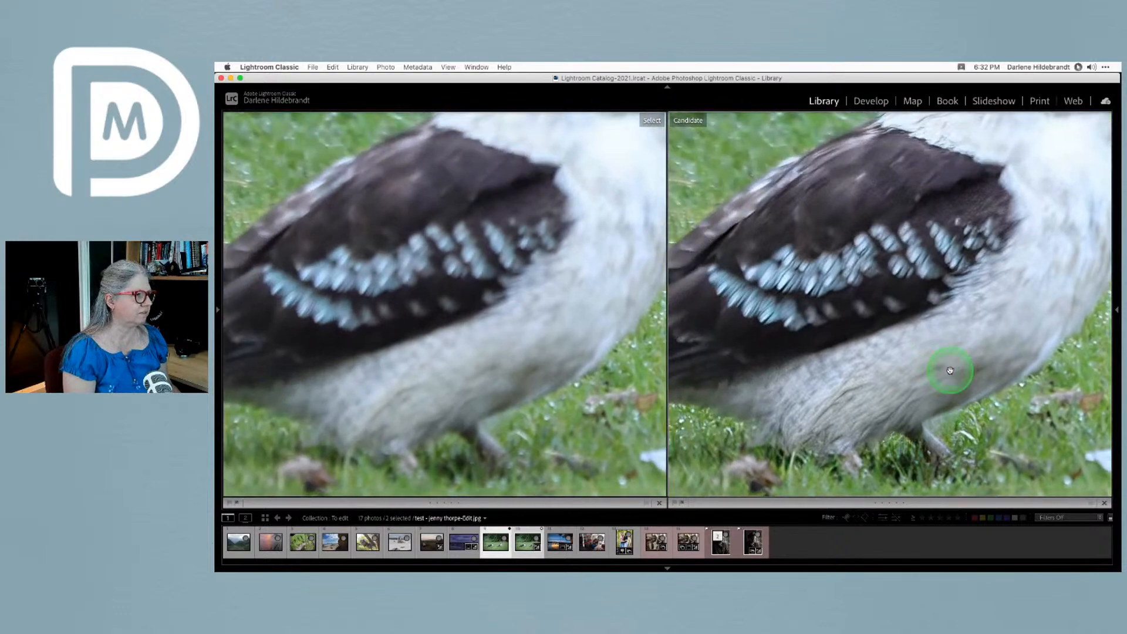
left_click(950, 370)
left_click(799, 466)
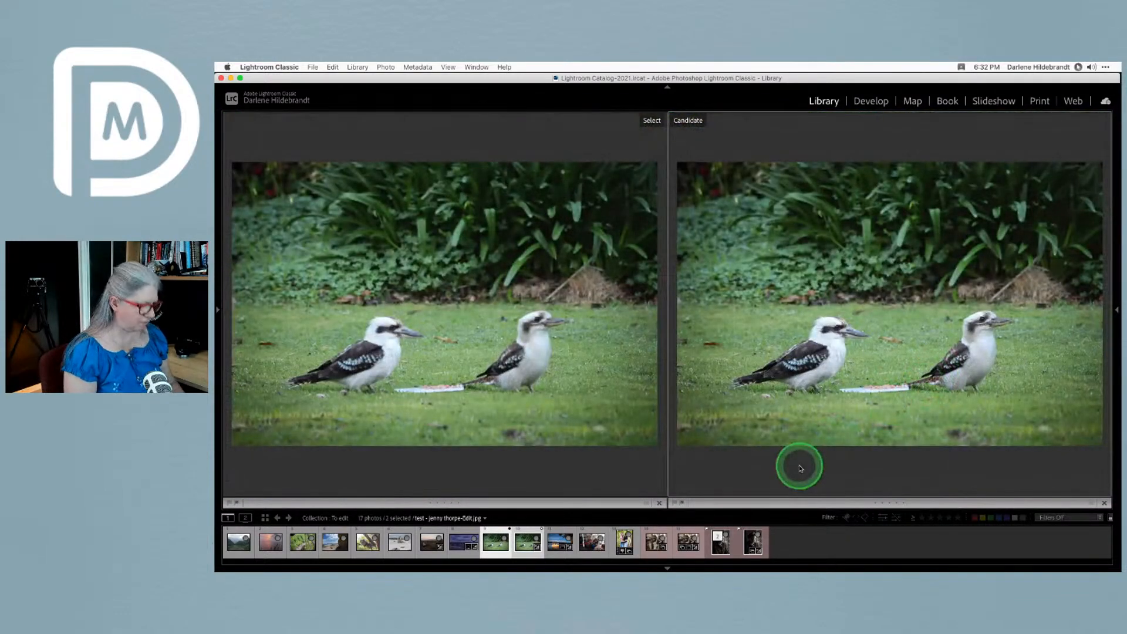
Return to the library grid, open the ninth photo, the edited kookaburra version, and switch it to the Develop module
key("g")
left_click(810, 455)
left_click(1026, 189)
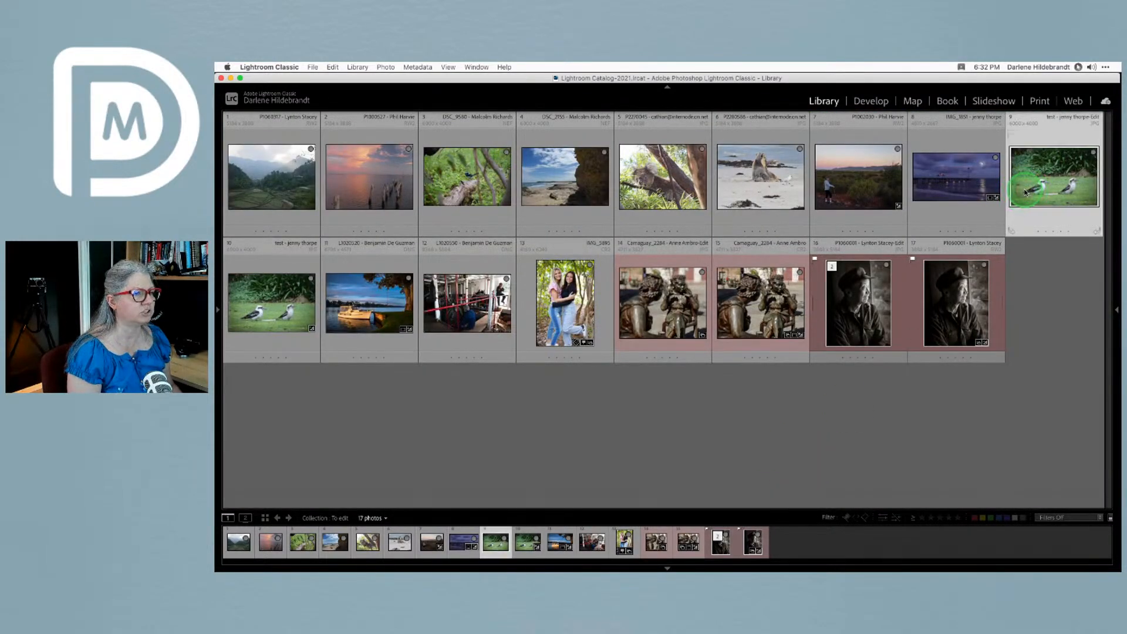
double_click(1025, 189)
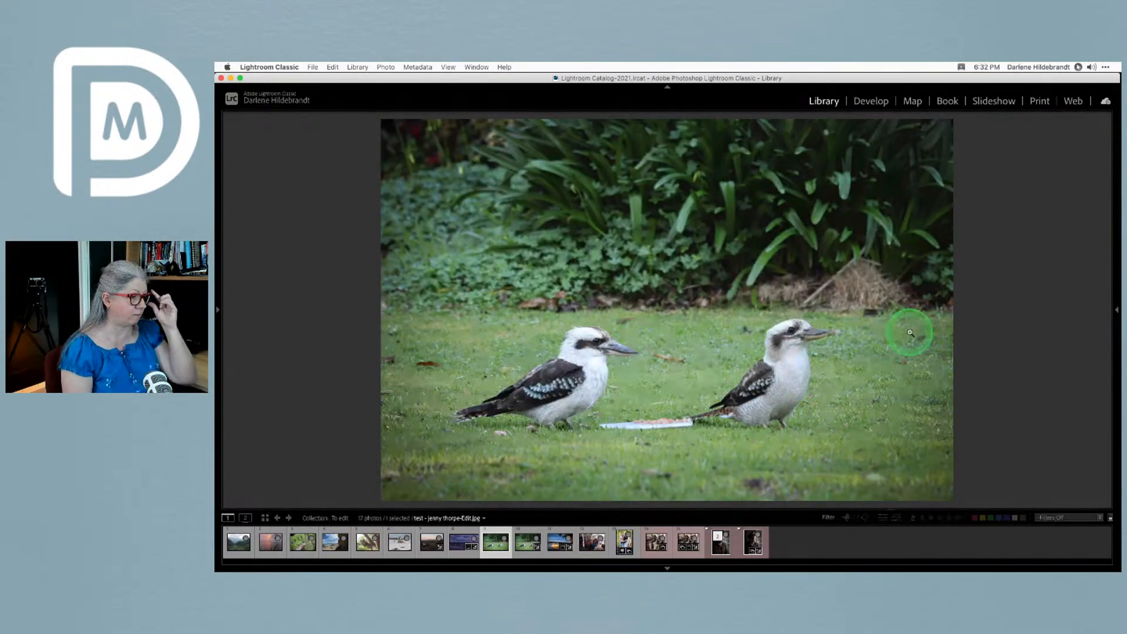
key("d")
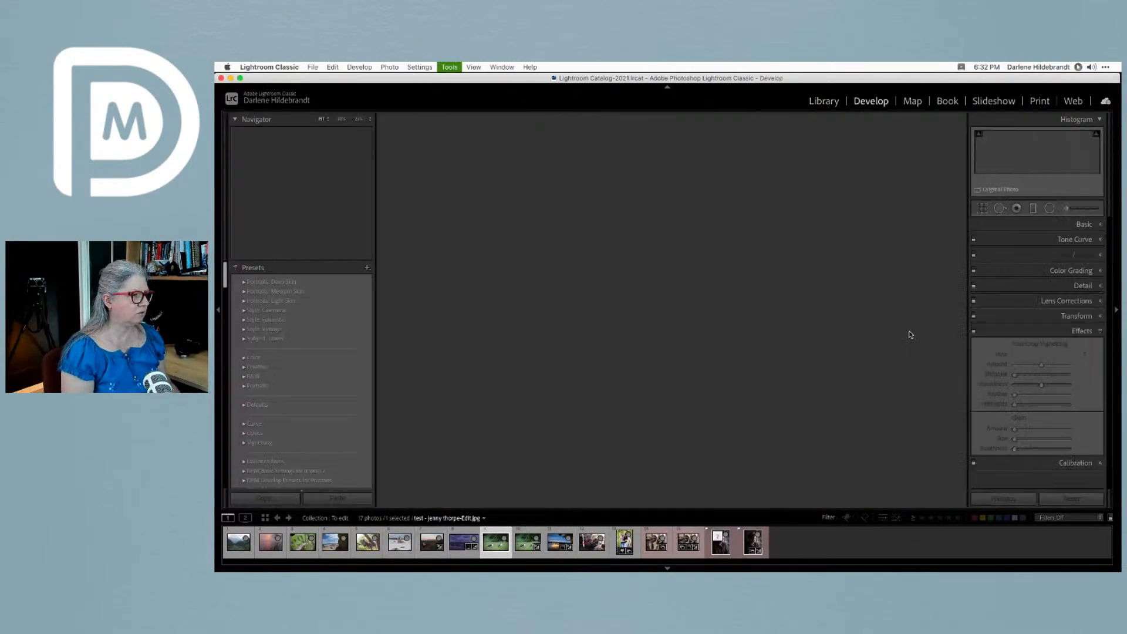
Set the photo's basic adjustments to Whites +7, Blacks -15, Texture +12 and Clarity +12
left_click(1084, 225)
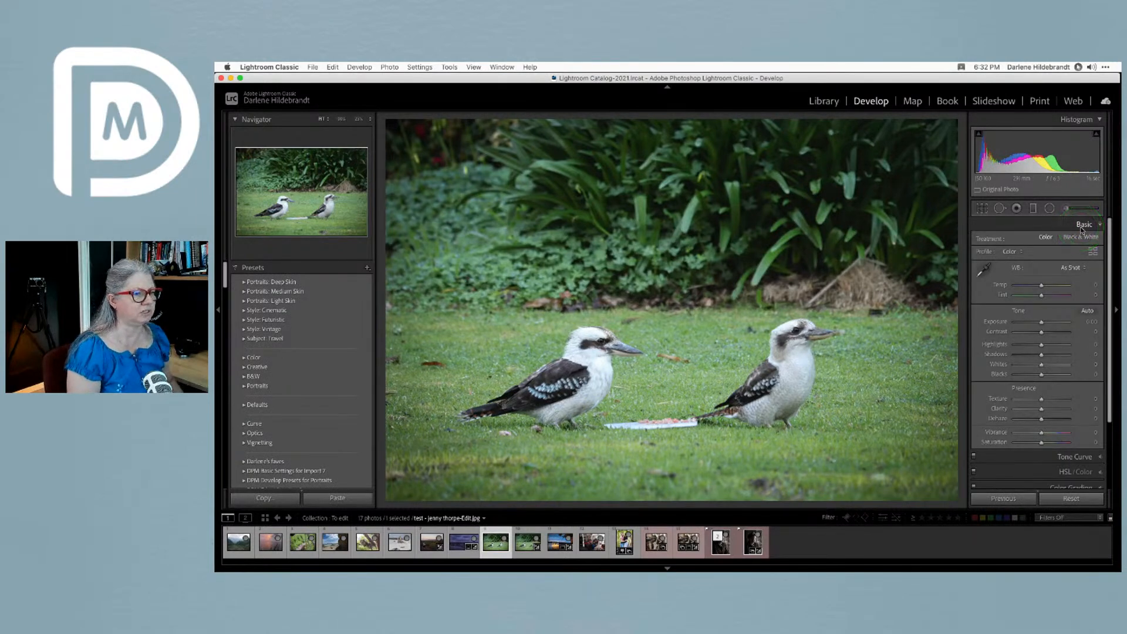
left_click(1042, 364, "alt")
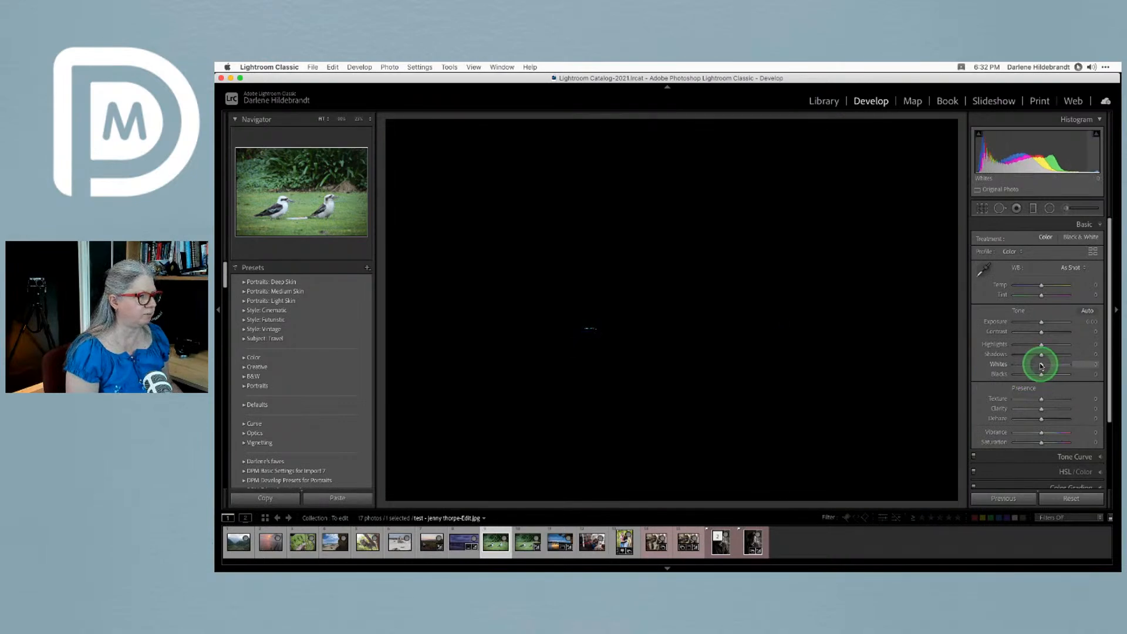
left_click_drag(1042, 365, 1034, 375)
left_click(1042, 376, "alt")
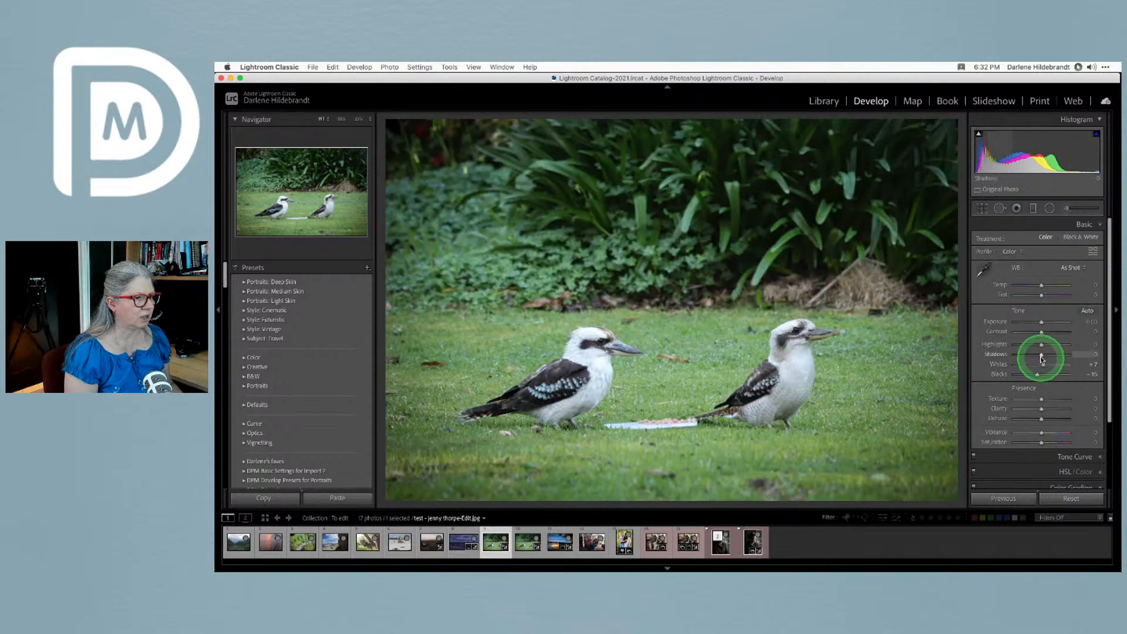
left_click_drag(1041, 413, 1044, 399)
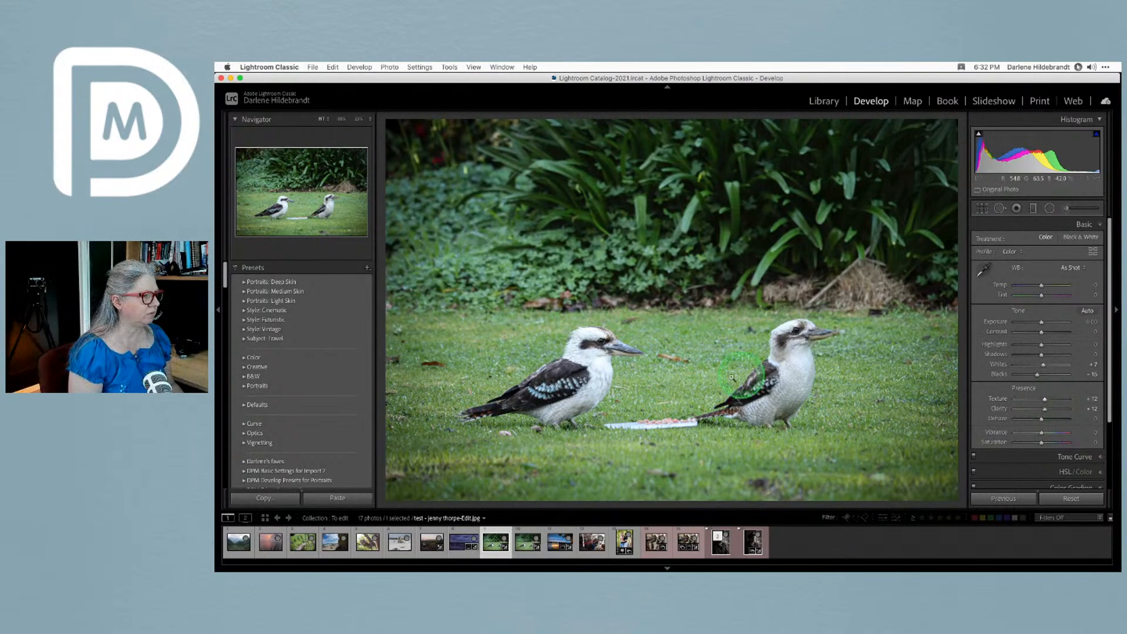
Draw a darkening radial filter around both kookaburras and turn off Invert so it affects the area outside the ellipse
left_click(602, 380)
key("shift+m")
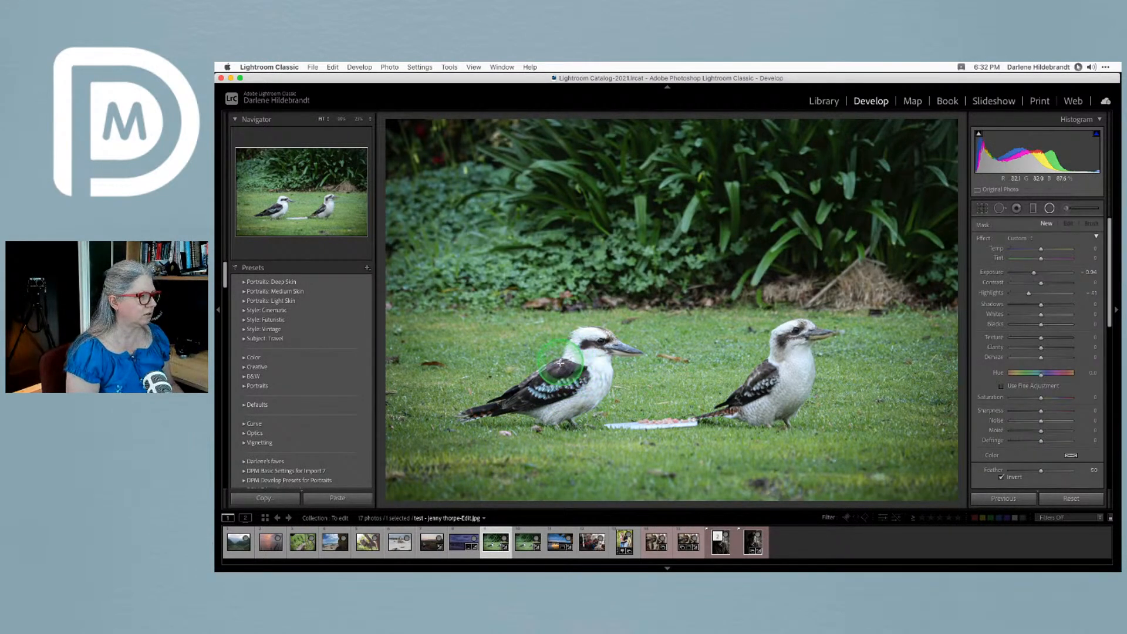
left_click_drag(652, 372, 858, 443)
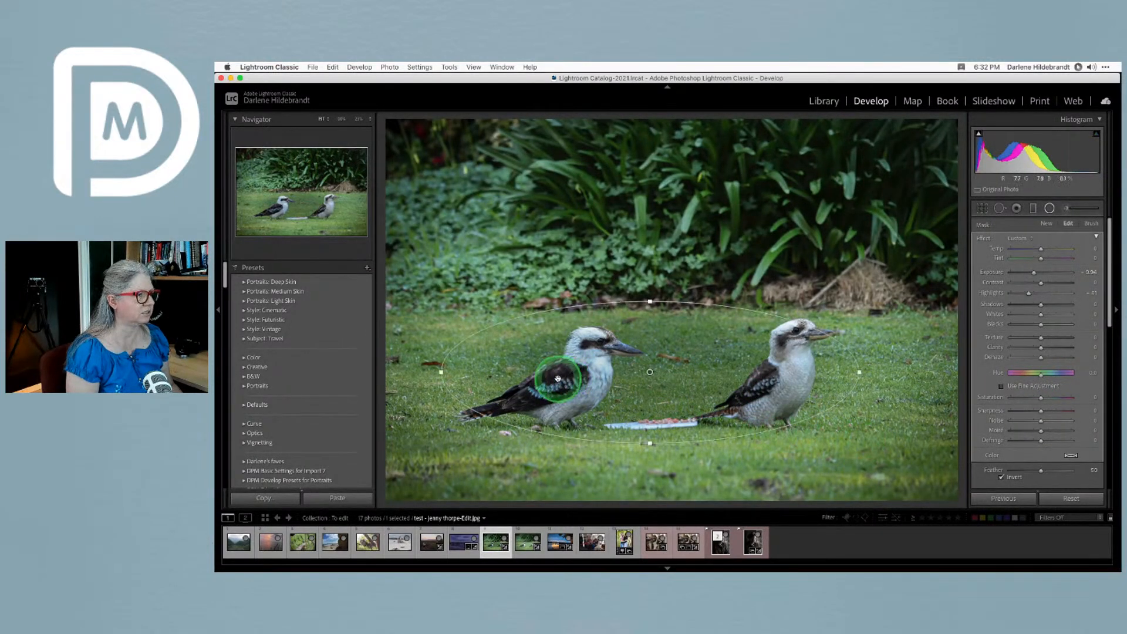
left_click(1002, 476)
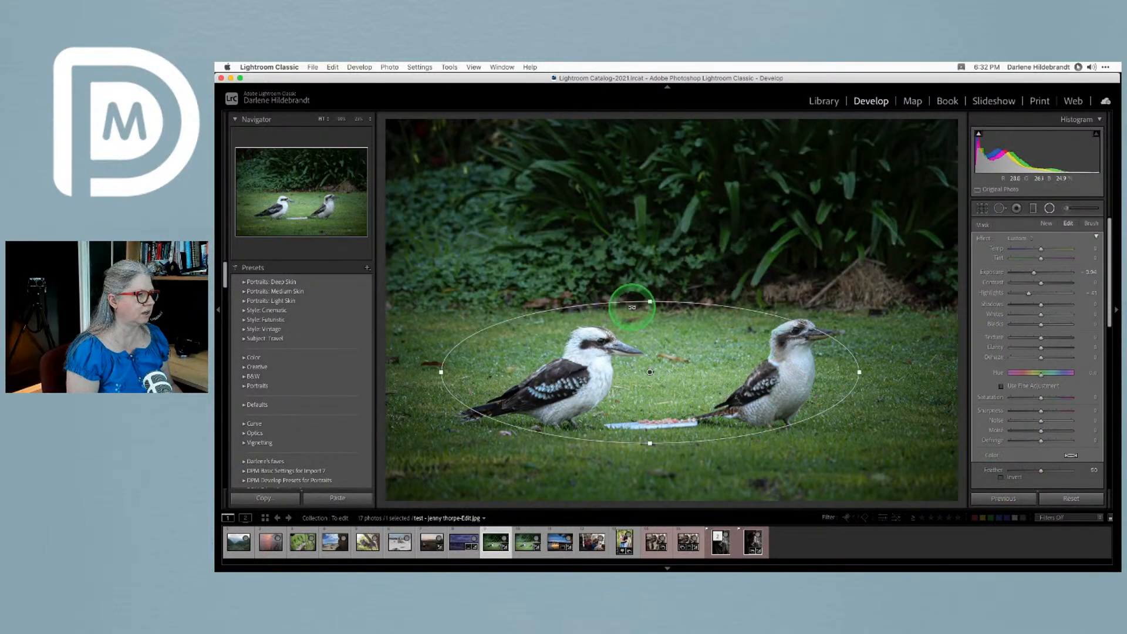
Make the radial filter taller and wider, tilt it slightly counterclockwise, and shift it slightly toward the second kookaburra
left_click_drag(650, 301, 650, 267)
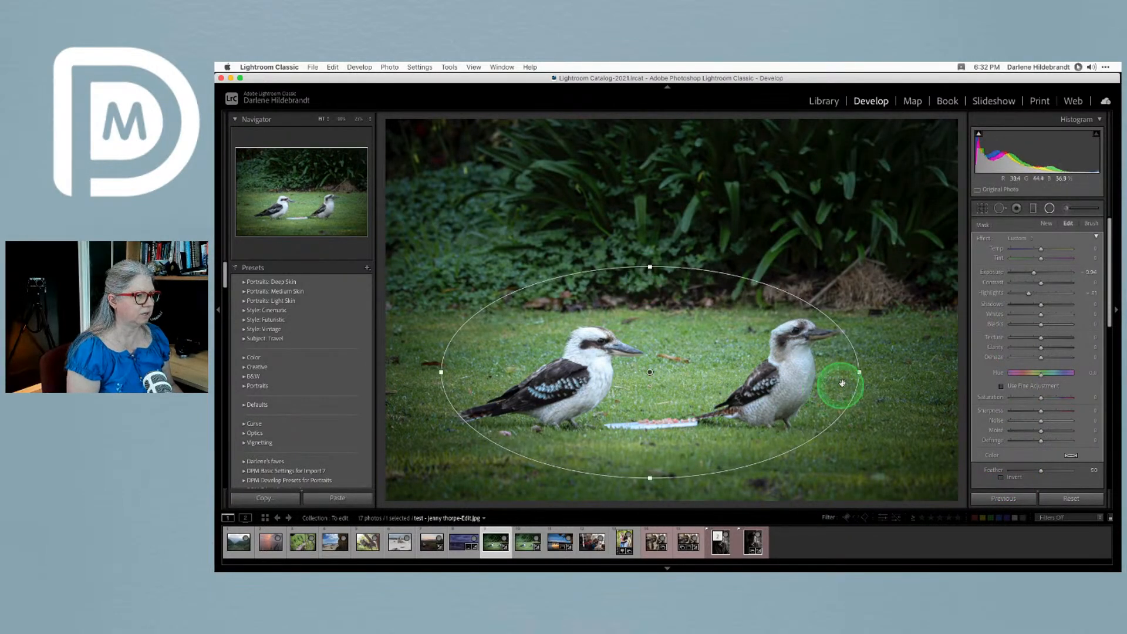
left_click_drag(858, 373, 912, 373)
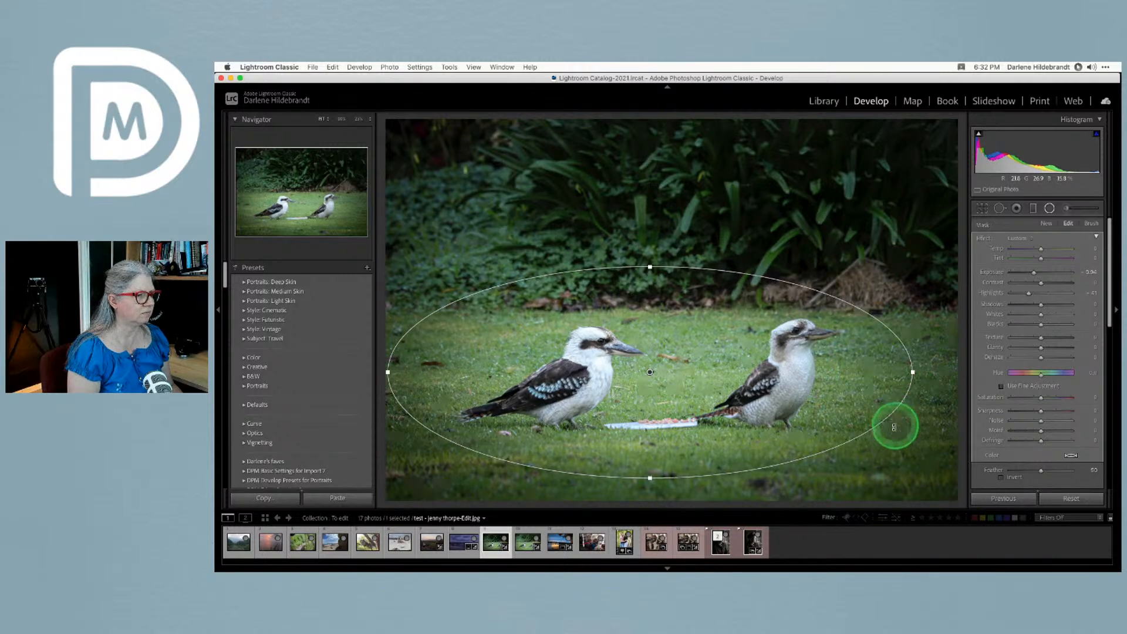
left_click_drag(893, 424, 901, 393)
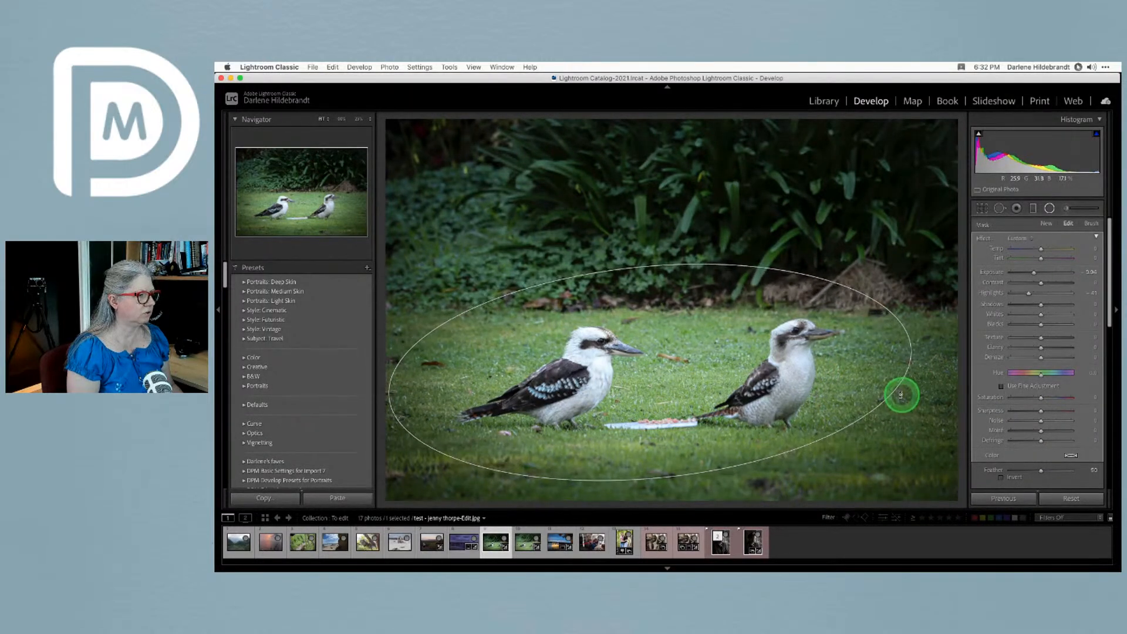
mouse_move(764, 400)
left_mouse_down()
mouse_move(780, 395)
mouse_move(773, 294)
mouse_move(775, 390)
left_mouse_up()
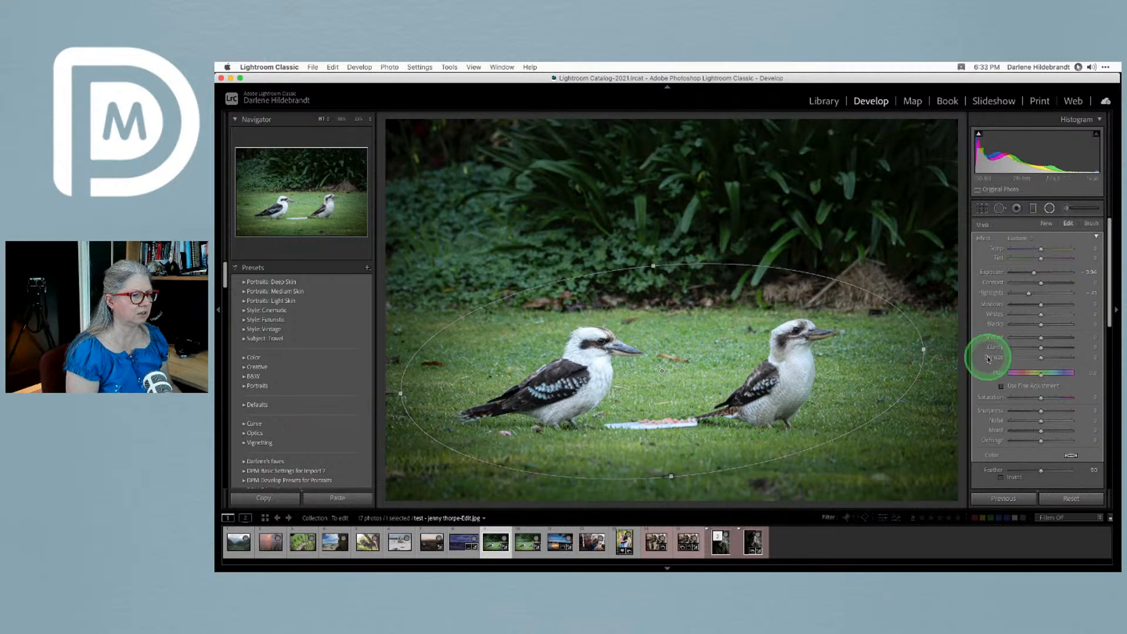
Set the radial filter's Feather to 43, stretch the ellipse well beyond both sides of the photo, and close the Radial Filter tool
left_click_drag(1040, 471, 1038, 470)
left_click_drag(937, 347, 964, 346)
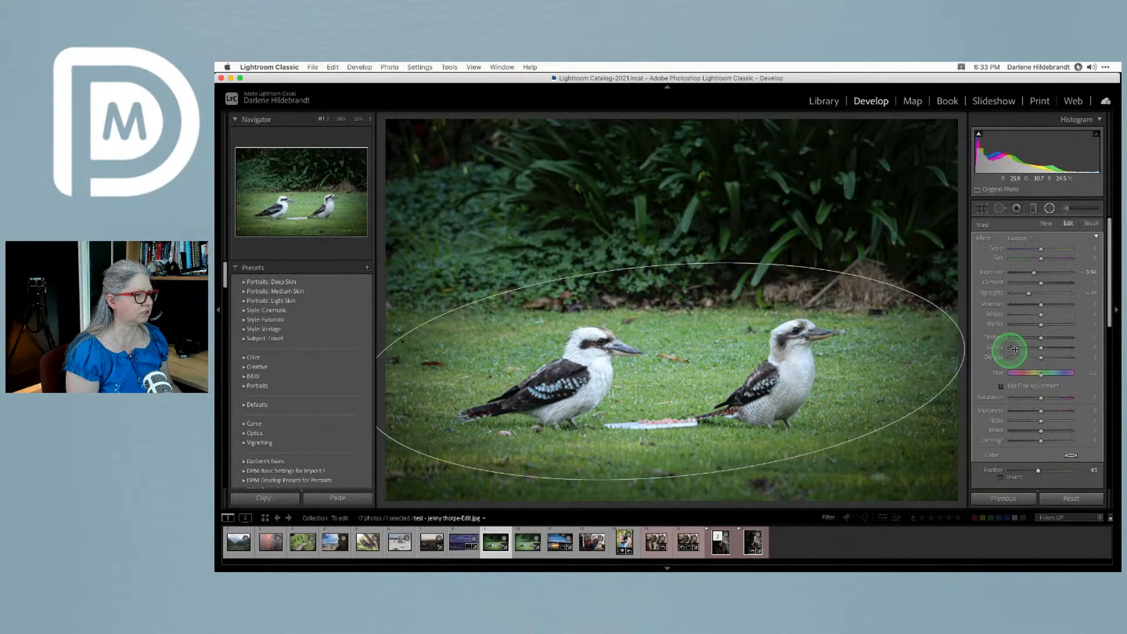
key("super+minus")
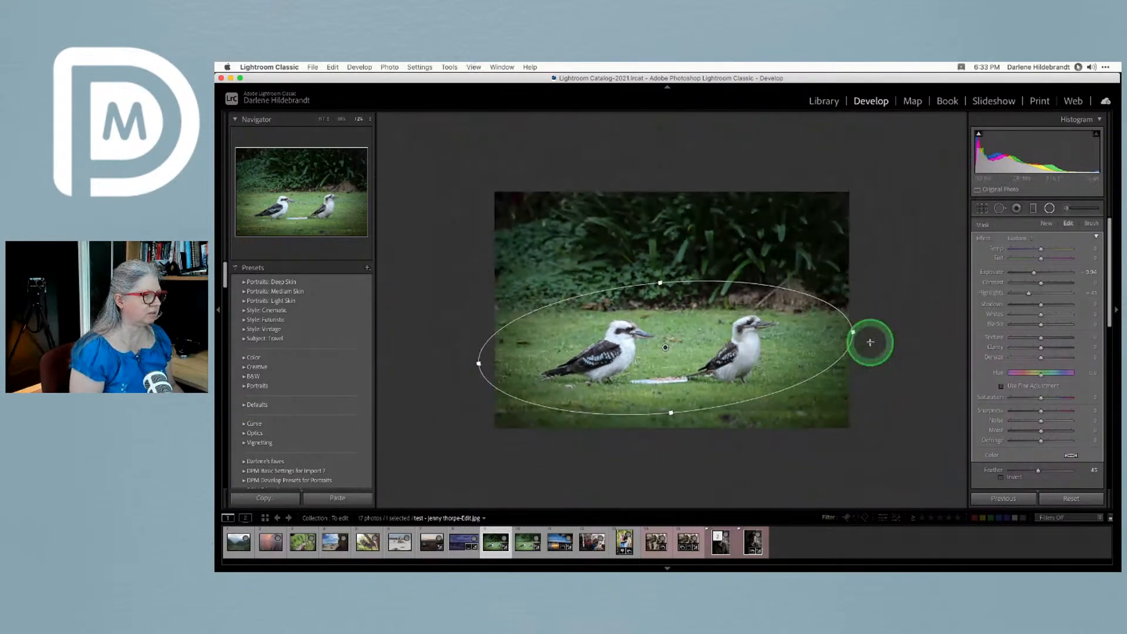
left_click_drag(875, 333, 909, 331)
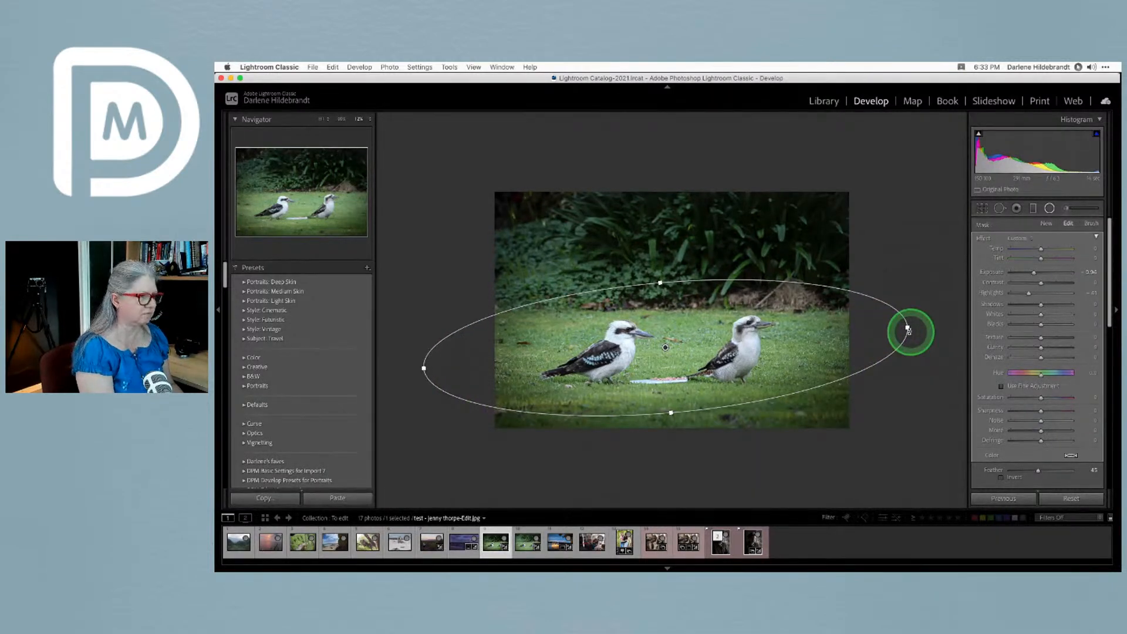
key("shift+m")
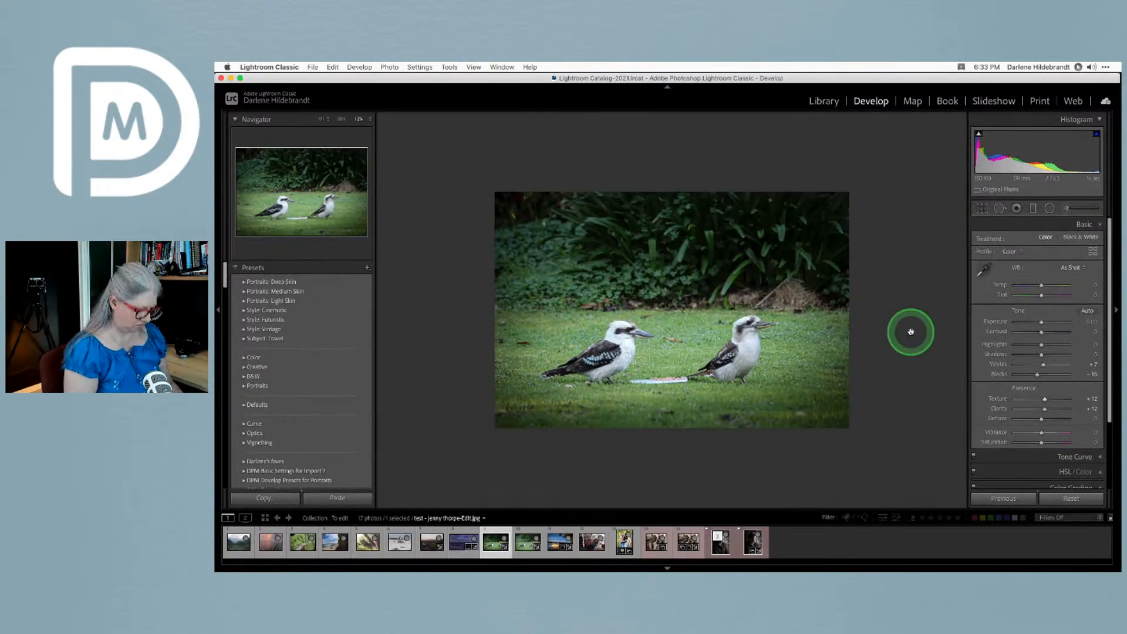
Return to the full photo view and warm the white balance by setting Temp to +12
left_click(910, 331)
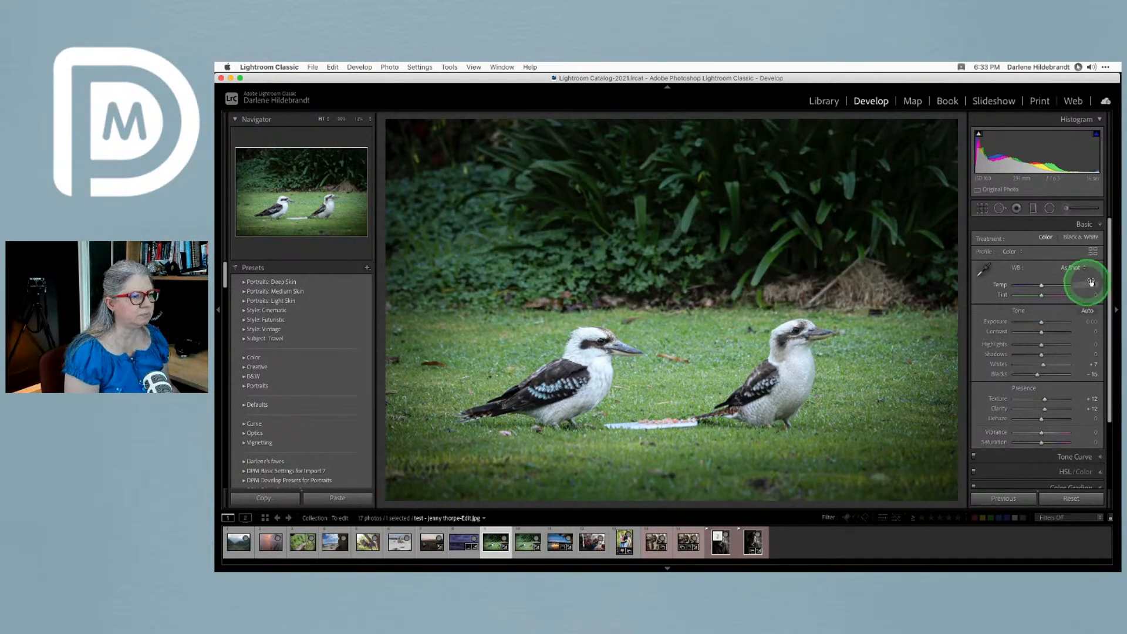
left_click_drag(1092, 282, 1094, 283)
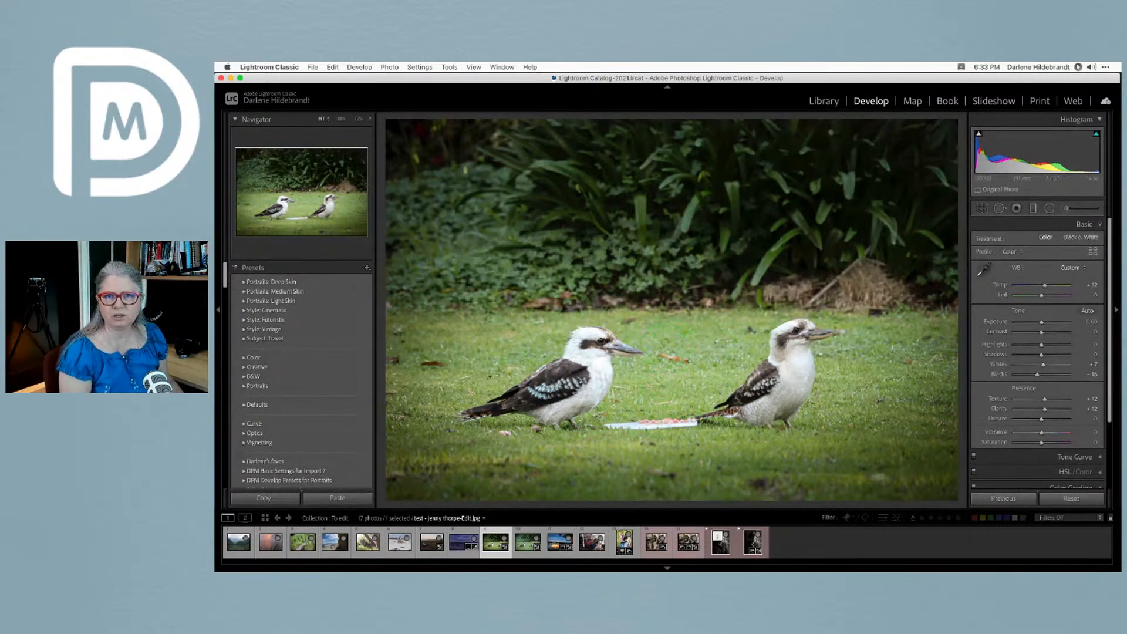
Send the photo to Luminar AI as a copy with Lightroom adjustments, in TIFF format with Adobe RGB (1998) and 16 bits/component
key("super+e")
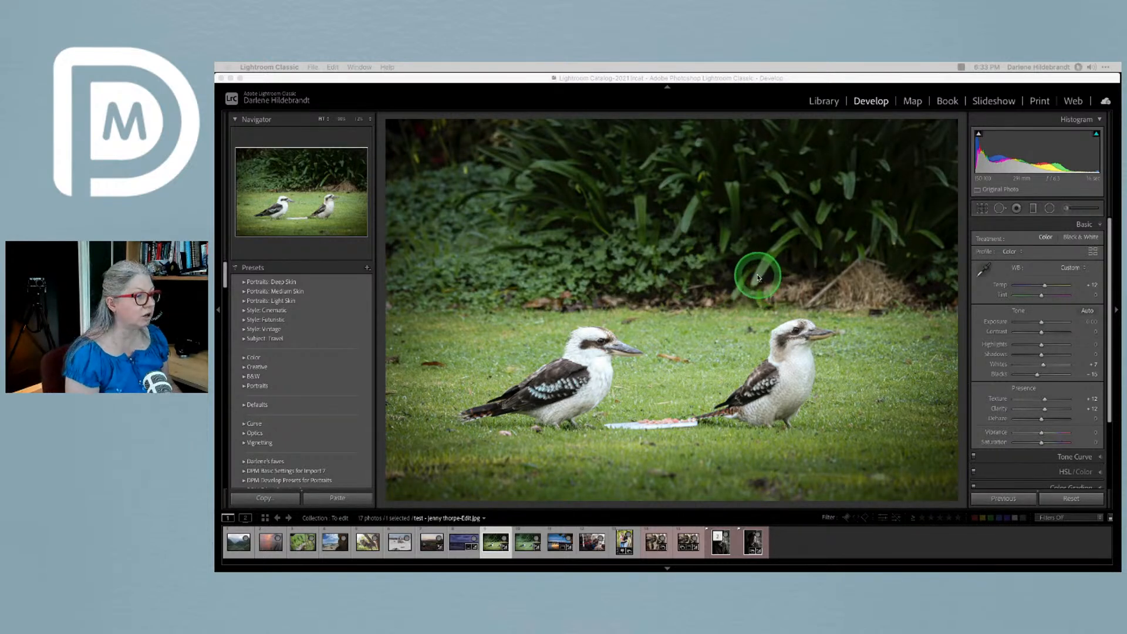
right_click(704, 267)
mouse_move(728, 347)
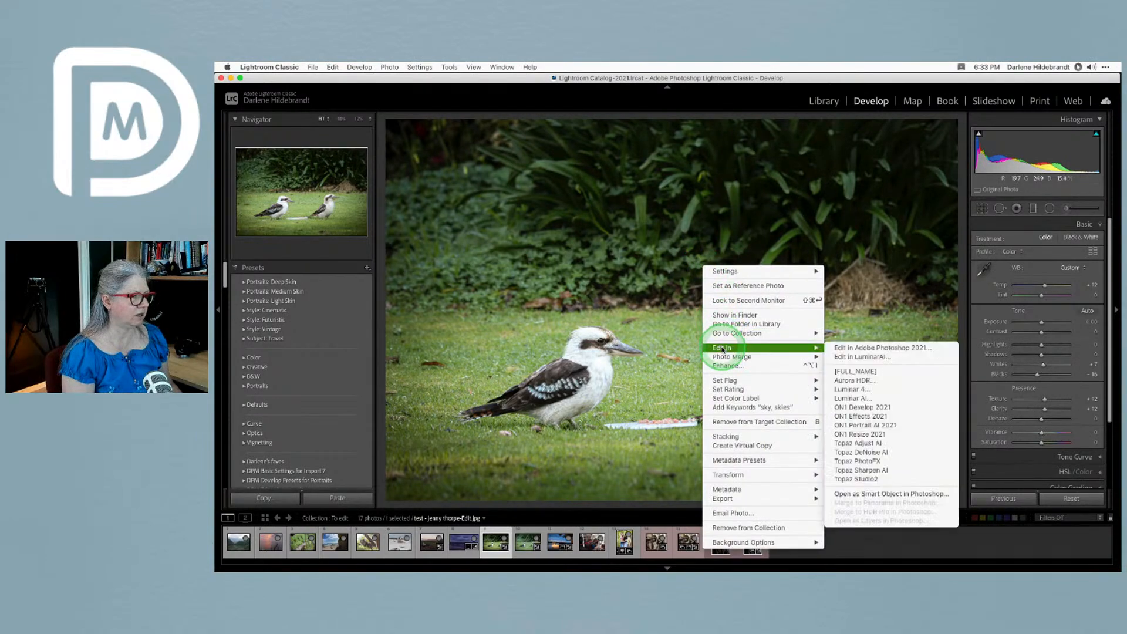
left_click(866, 397)
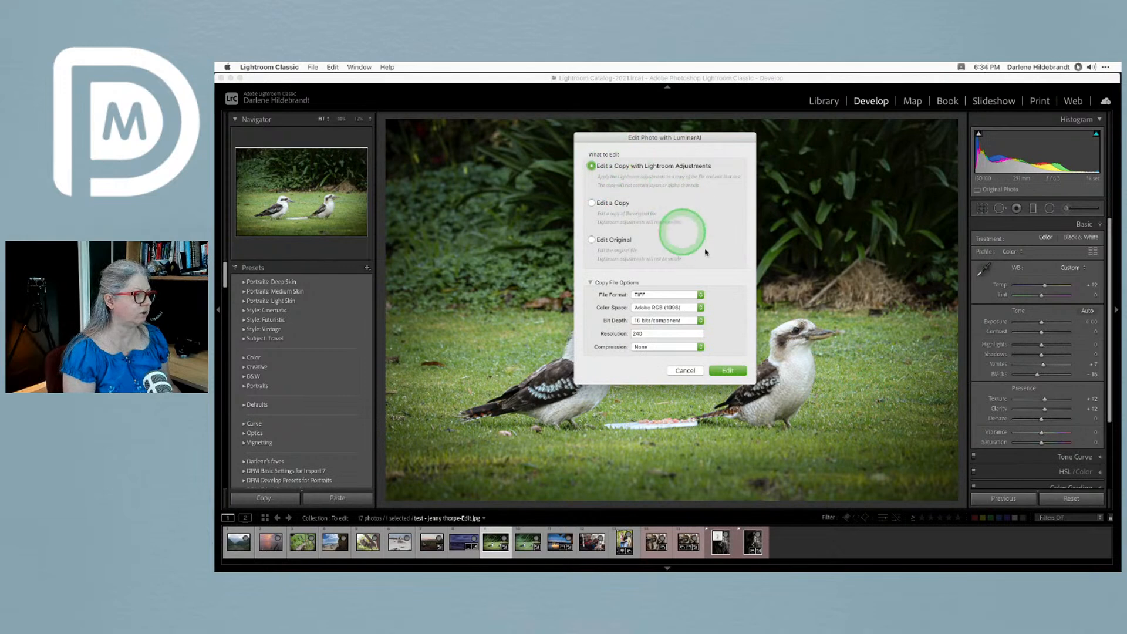
left_click(726, 370)
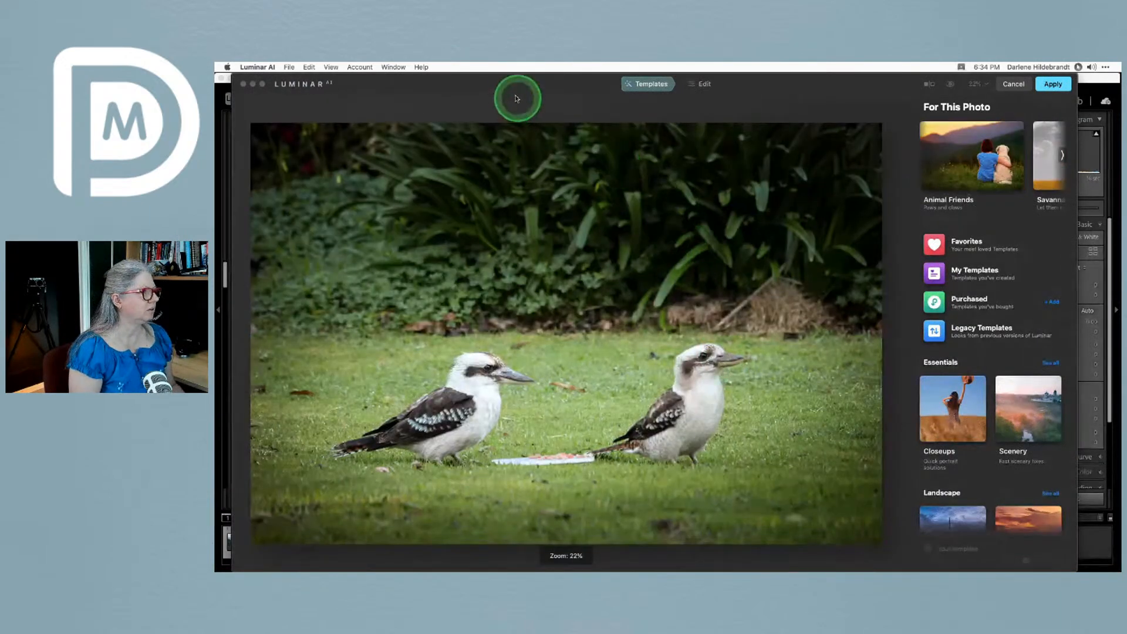
Reposition and widen the Luminar AI window to fill the screen, and switch from the templates to the editing tools
left_click_drag(507, 85, 490, 83)
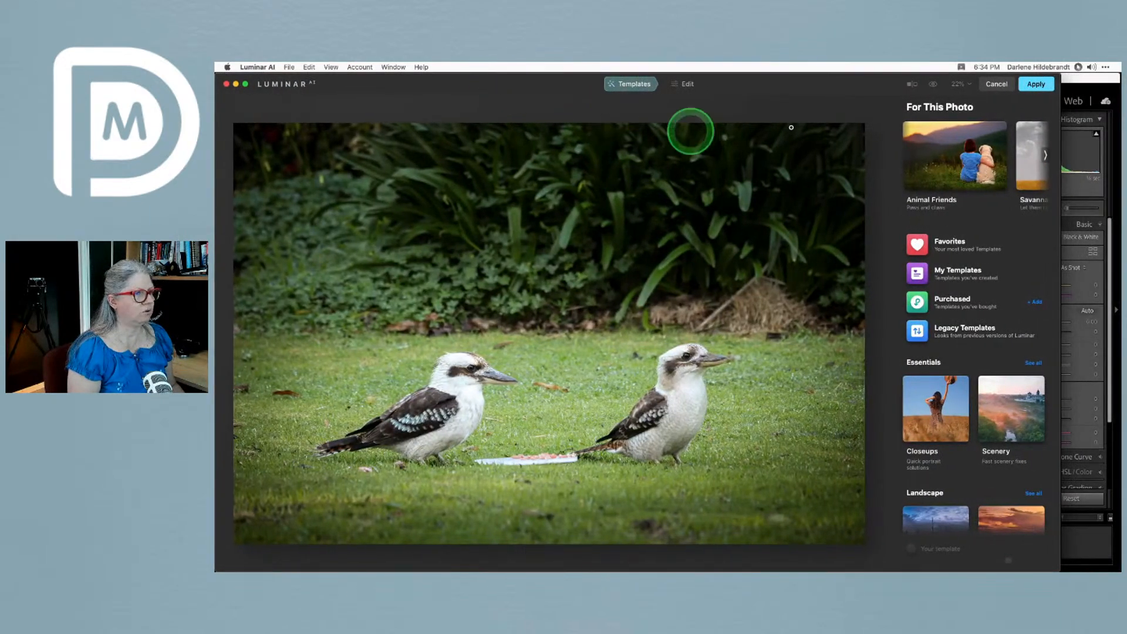
left_click_drag(1059, 104, 1119, 100)
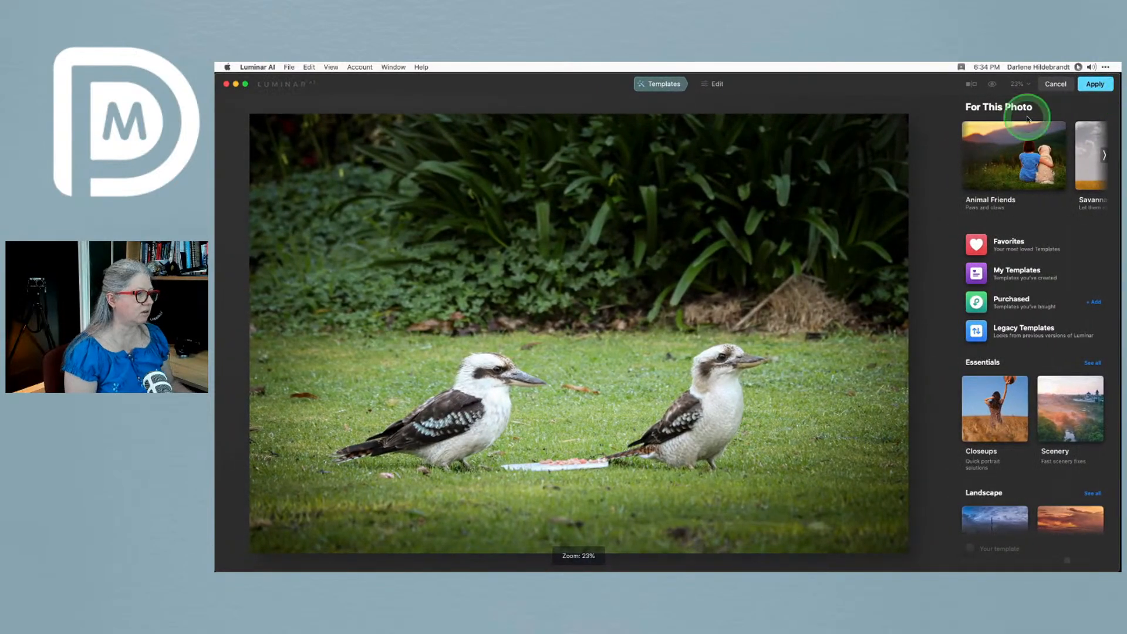
left_click(1040, 168)
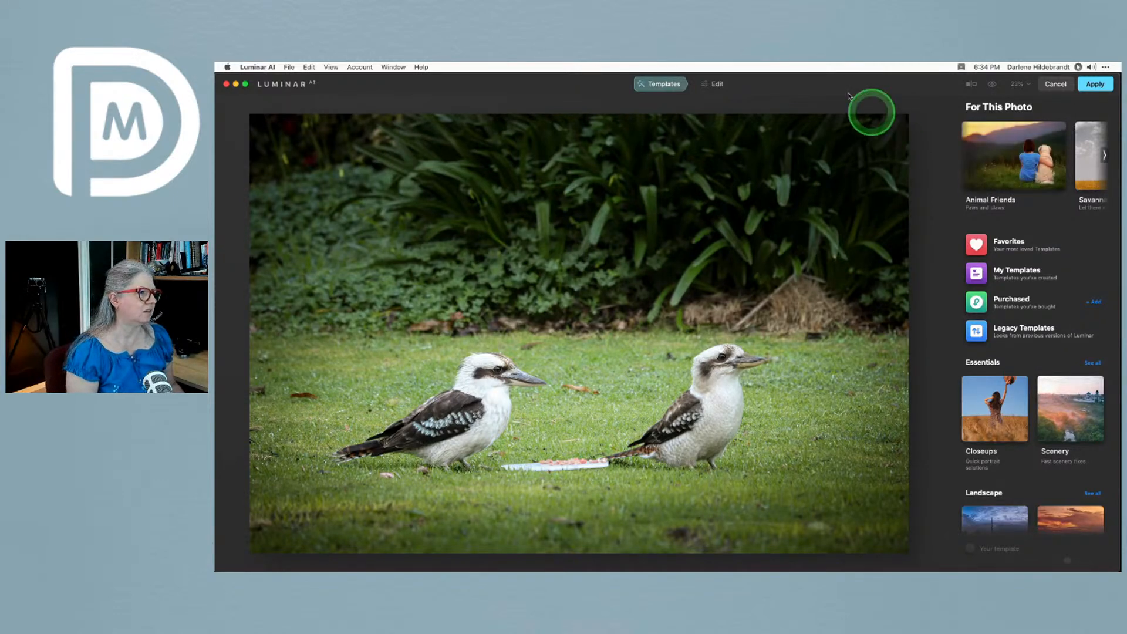
left_click(716, 84)
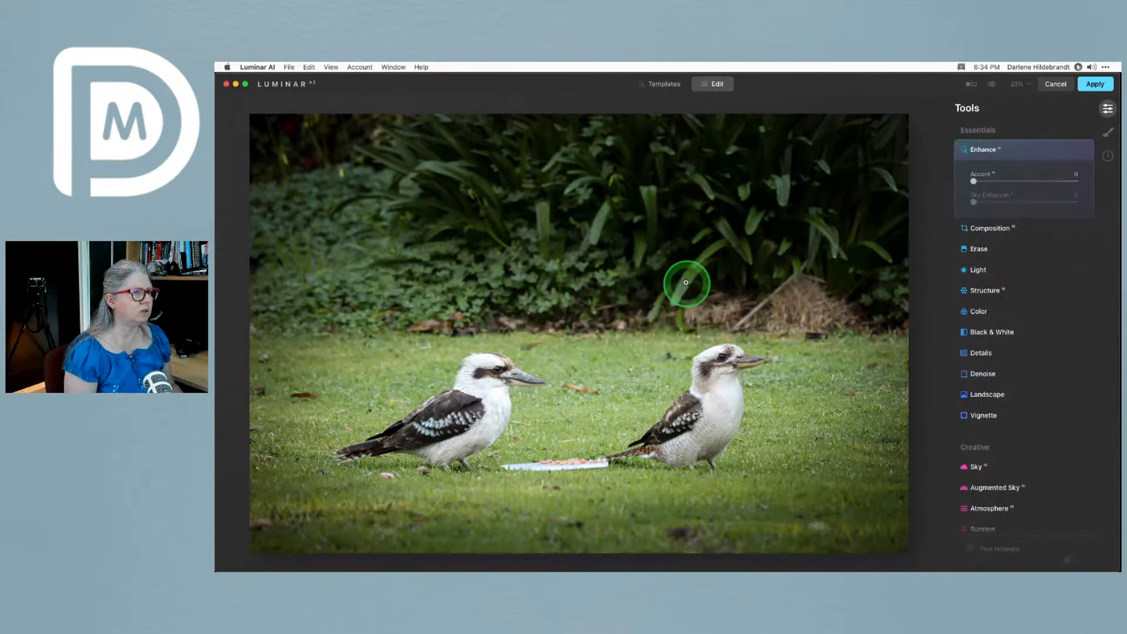
At 50% zoom, use the Erase tool with a Brush Radius of 68 to remove the left part of the food tray in two sections
left_click(1018, 83)
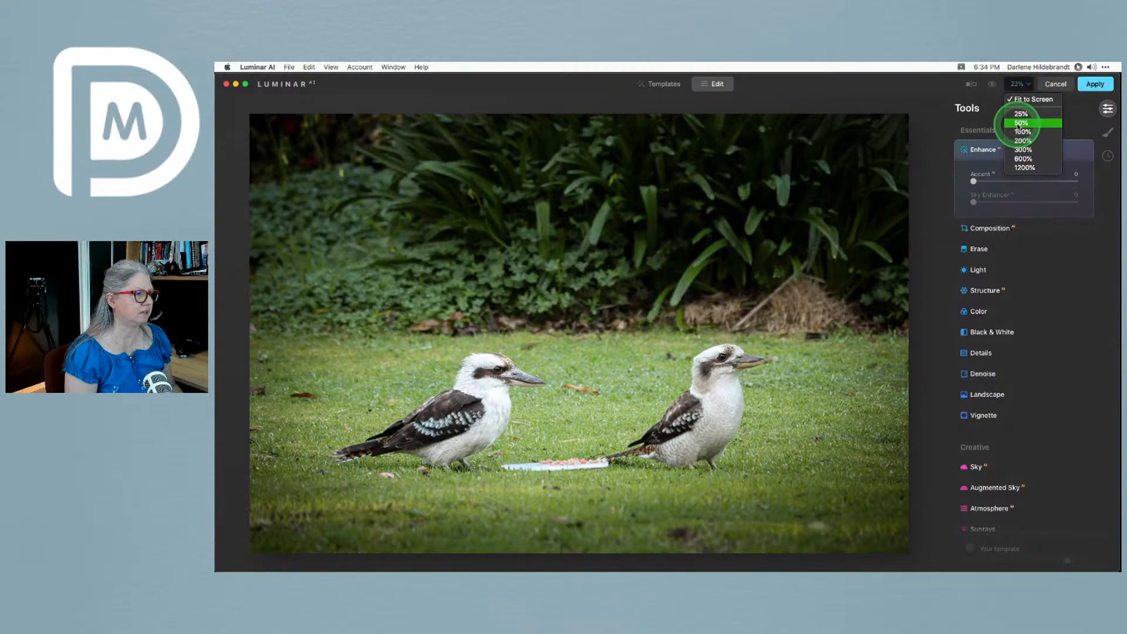
left_click(1019, 125)
scroll(795, 308, "down", 7)
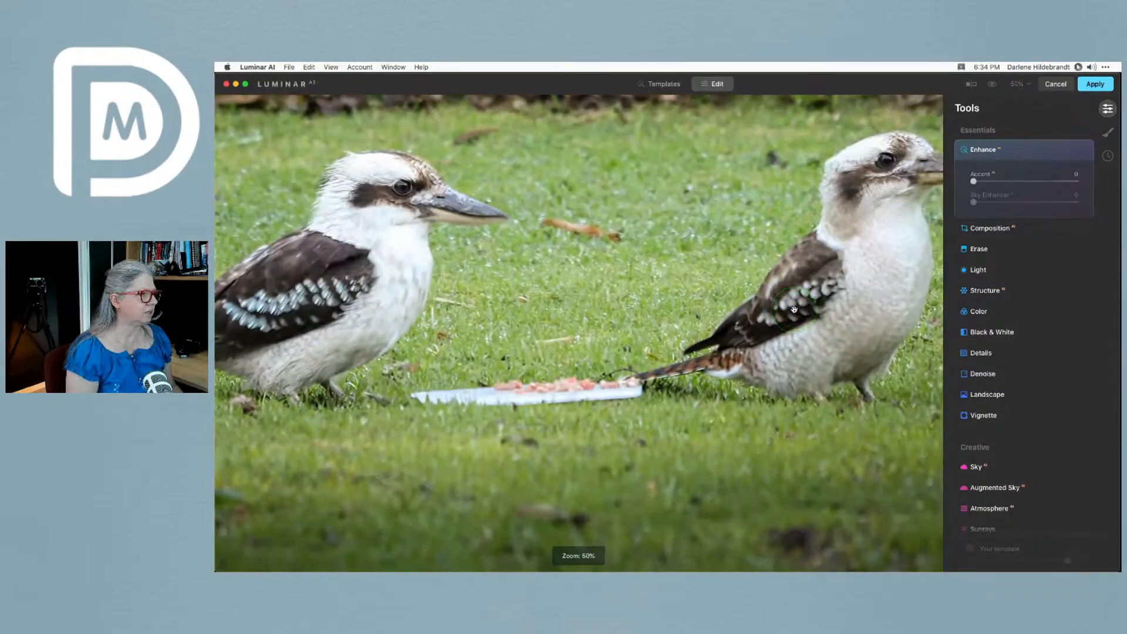
left_click(979, 249)
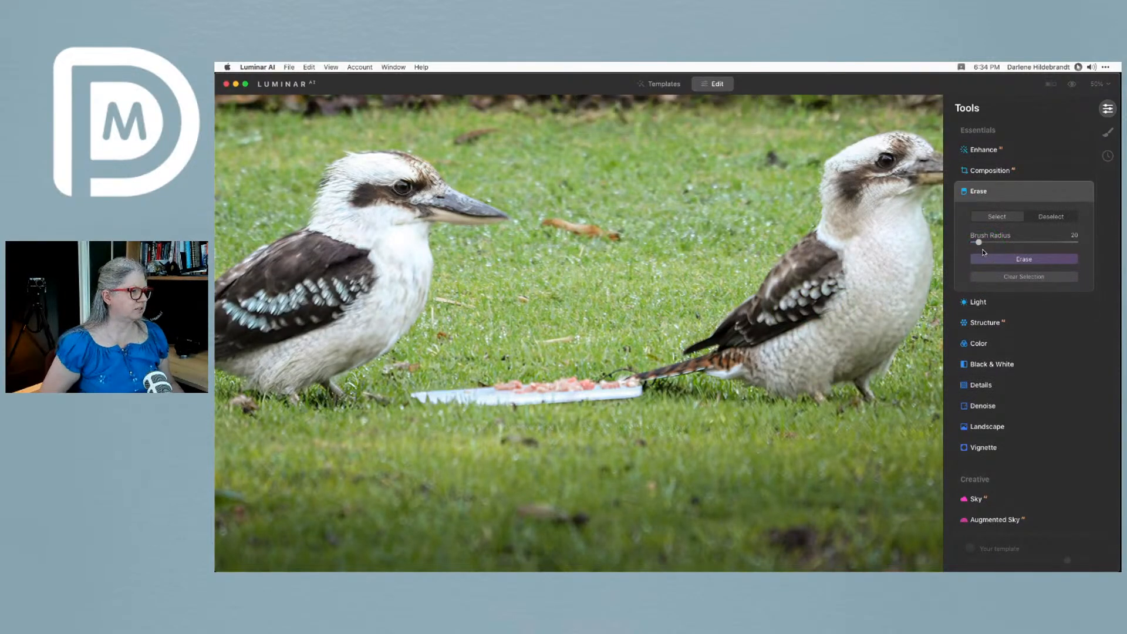
left_click(975, 251)
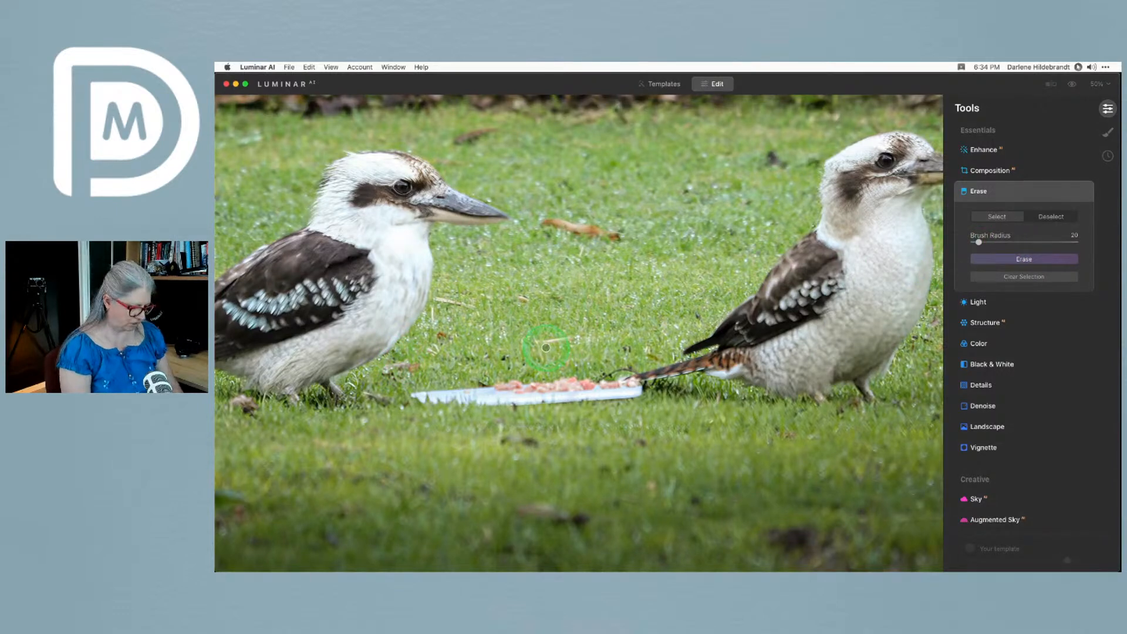
key("]")
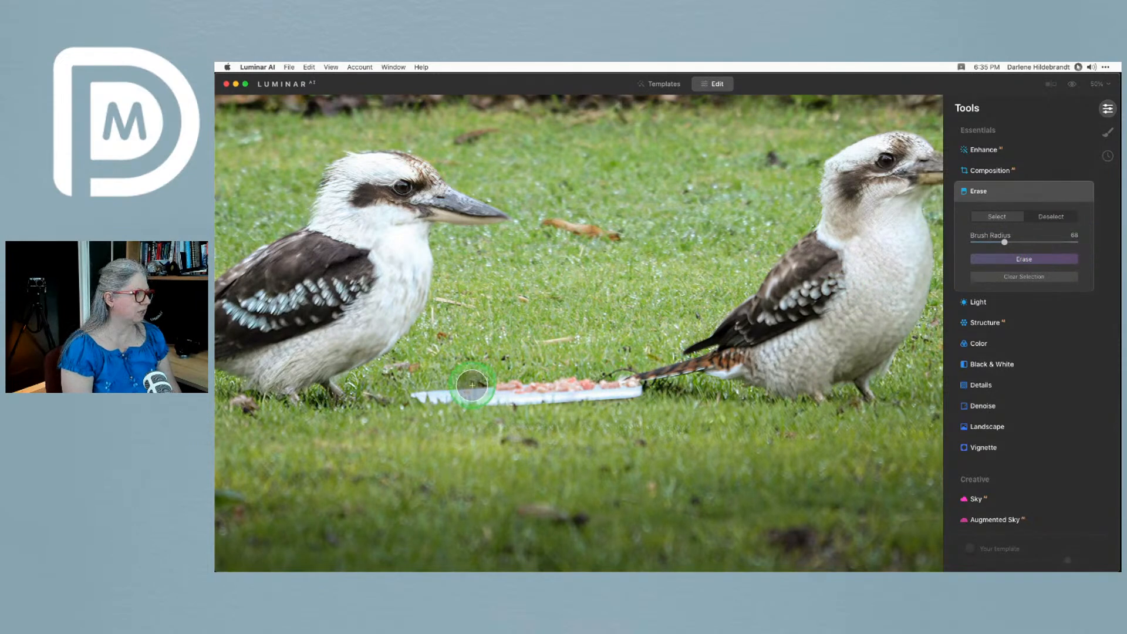
mouse_move(426, 402)
left_mouse_down()
mouse_move(470, 391)
mouse_move(484, 403)
mouse_move(425, 392)
left_mouse_up()
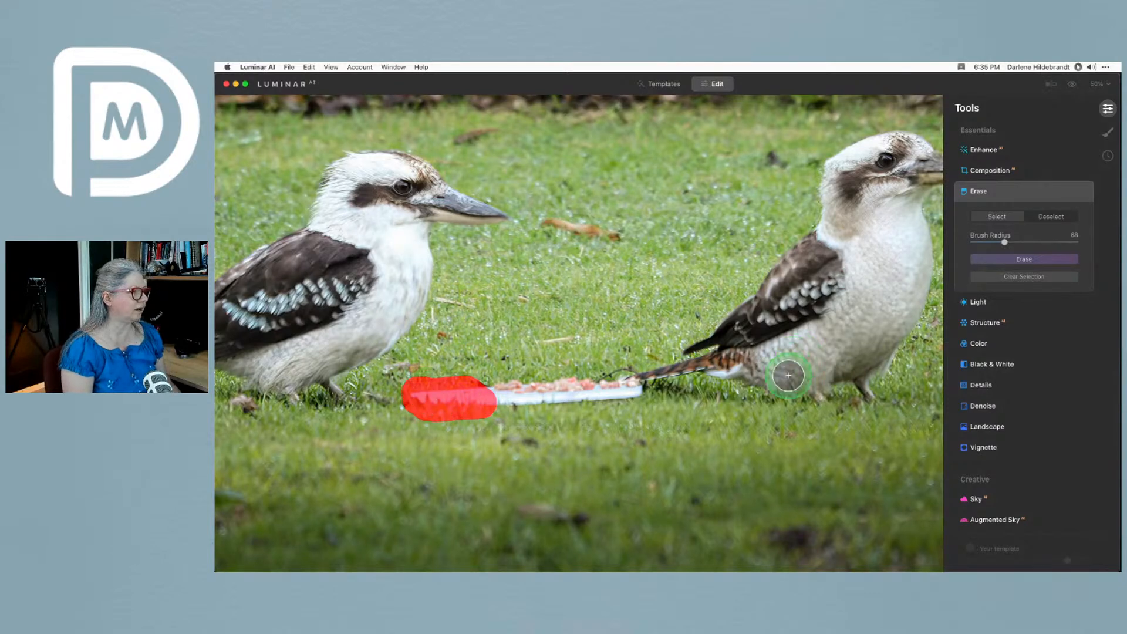
left_click(1026, 258)
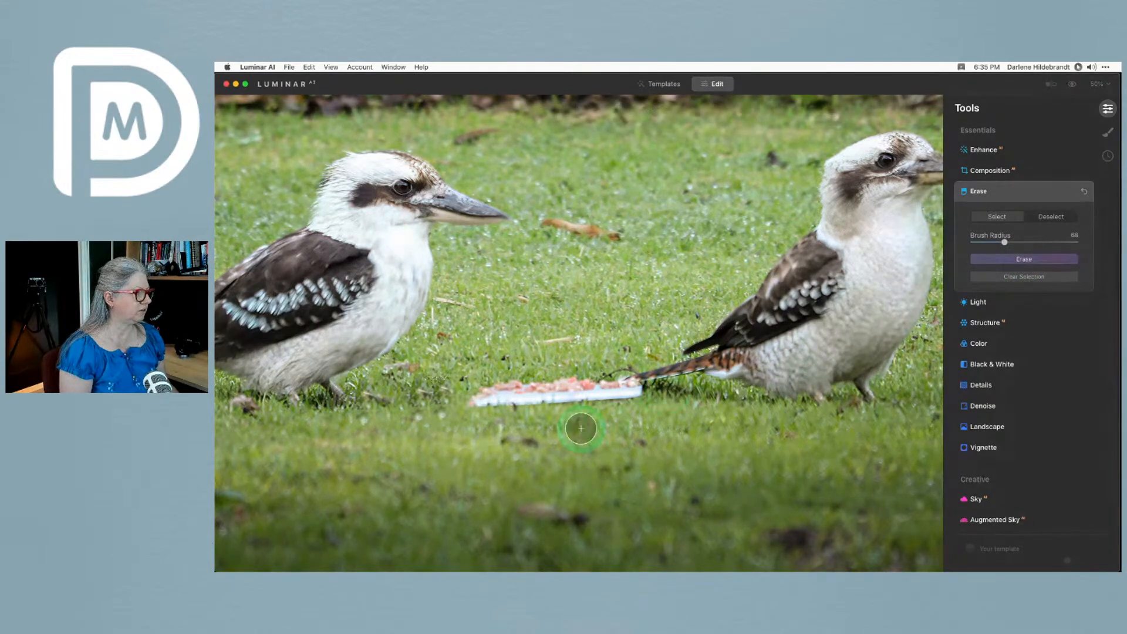
mouse_move(473, 399)
left_mouse_down()
mouse_move(526, 395)
mouse_move(504, 383)
mouse_move(478, 395)
mouse_move(483, 380)
mouse_move(493, 394)
mouse_move(484, 403)
mouse_move(515, 401)
mouse_move(467, 404)
left_mouse_up()
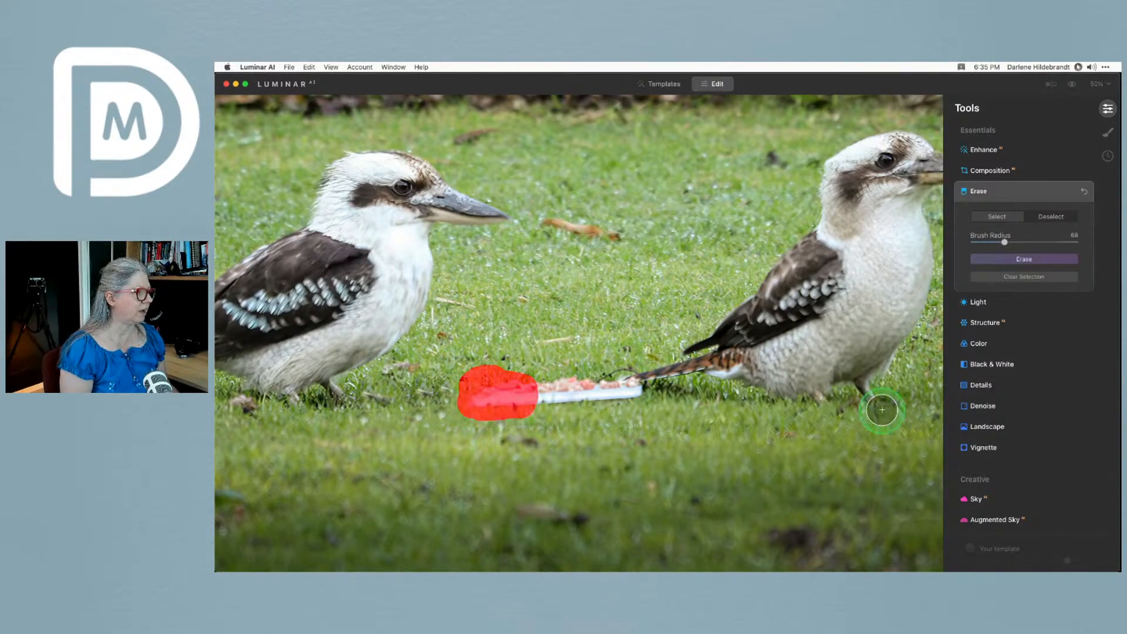
left_click(1019, 260)
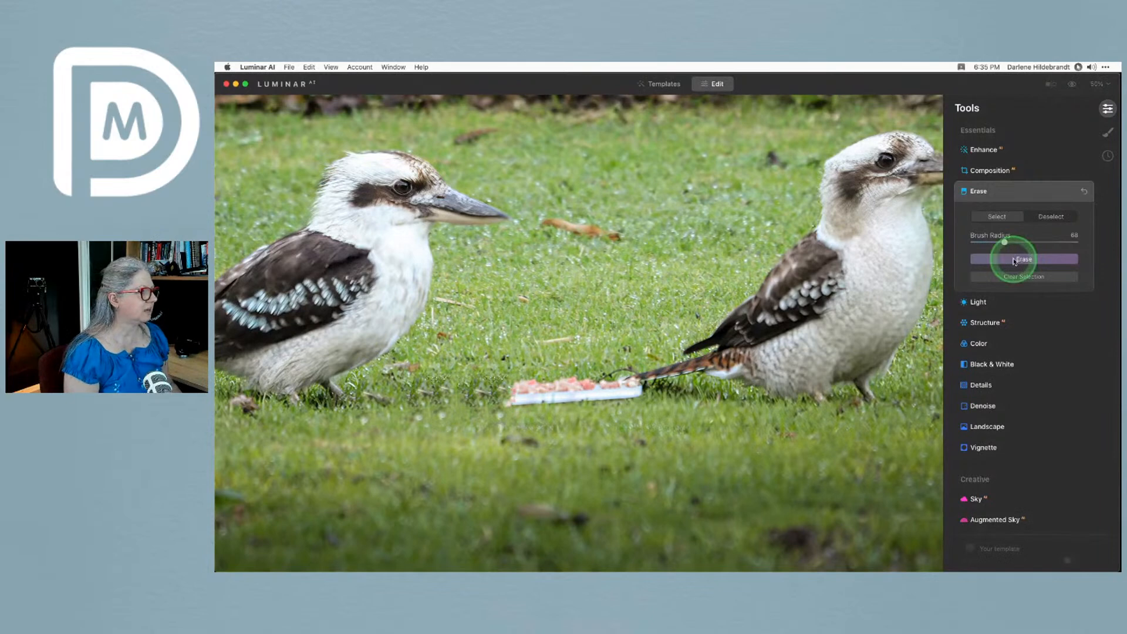
mouse_move(521, 419)
left_mouse_down()
mouse_move(519, 359)
mouse_move(524, 430)
left_mouse_up()
mouse_move(520, 352)
left_mouse_down()
mouse_move(543, 427)
mouse_move(544, 357)
mouse_move(532, 416)
mouse_move(518, 413)
mouse_move(503, 367)
mouse_move(497, 433)
left_mouse_up()
left_click(977, 263)
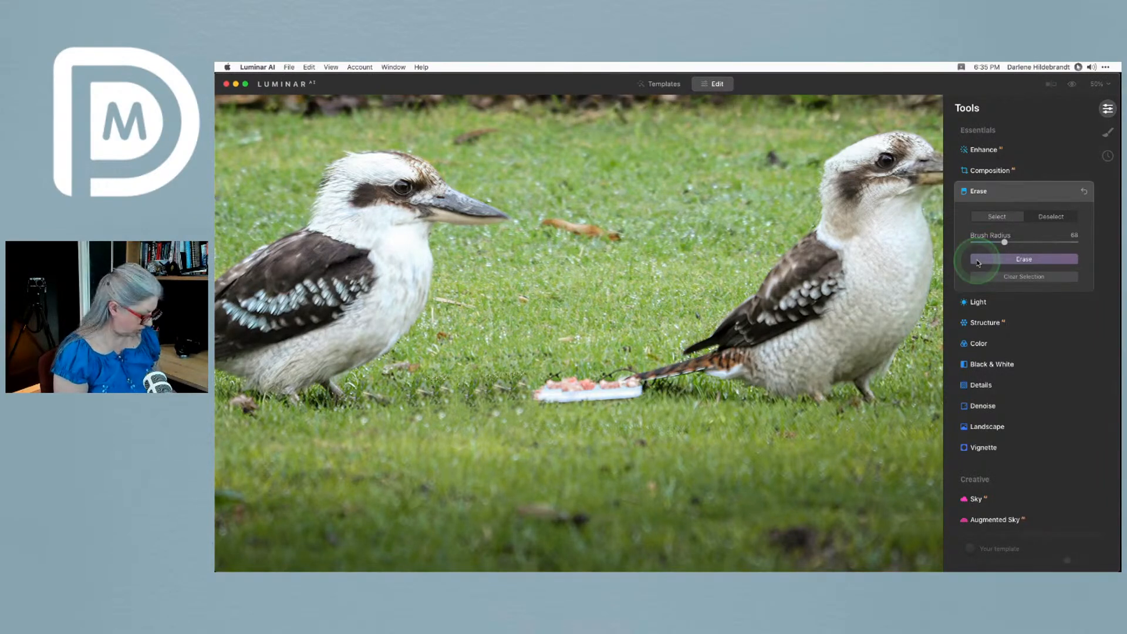
key("super+z")
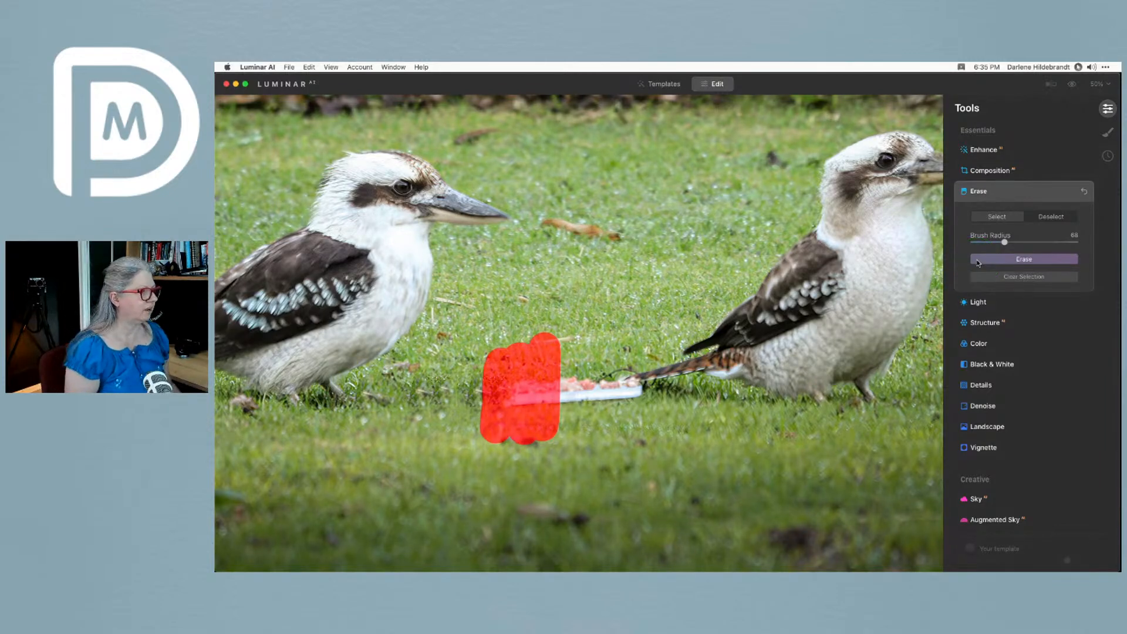
left_click(1050, 218)
left_click(1026, 276)
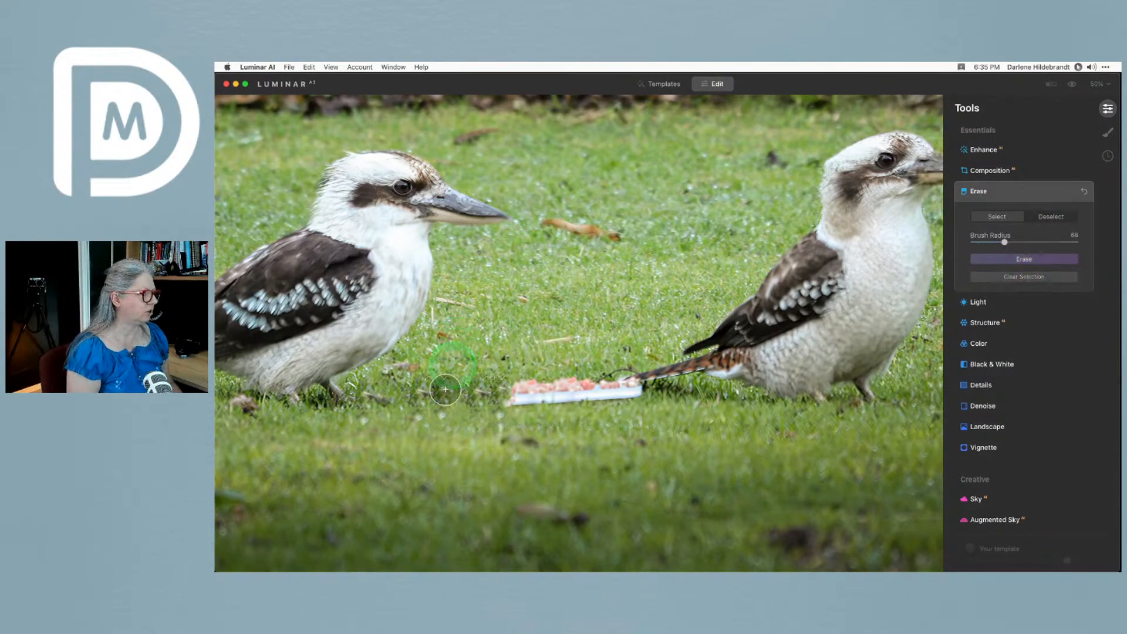
Erase a repeated grass patch beside the left bird and the rest of the food tray, and close the Erase tool
mouse_move(420, 400)
left_mouse_down()
mouse_move(435, 368)
mouse_move(434, 405)
left_mouse_up()
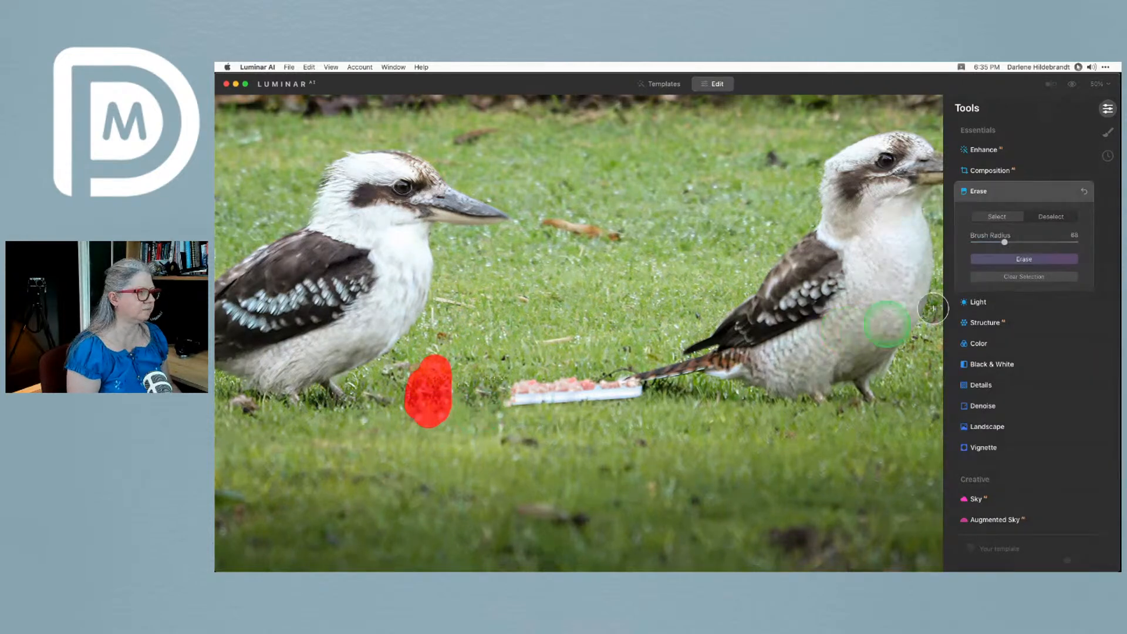
left_click(1011, 259)
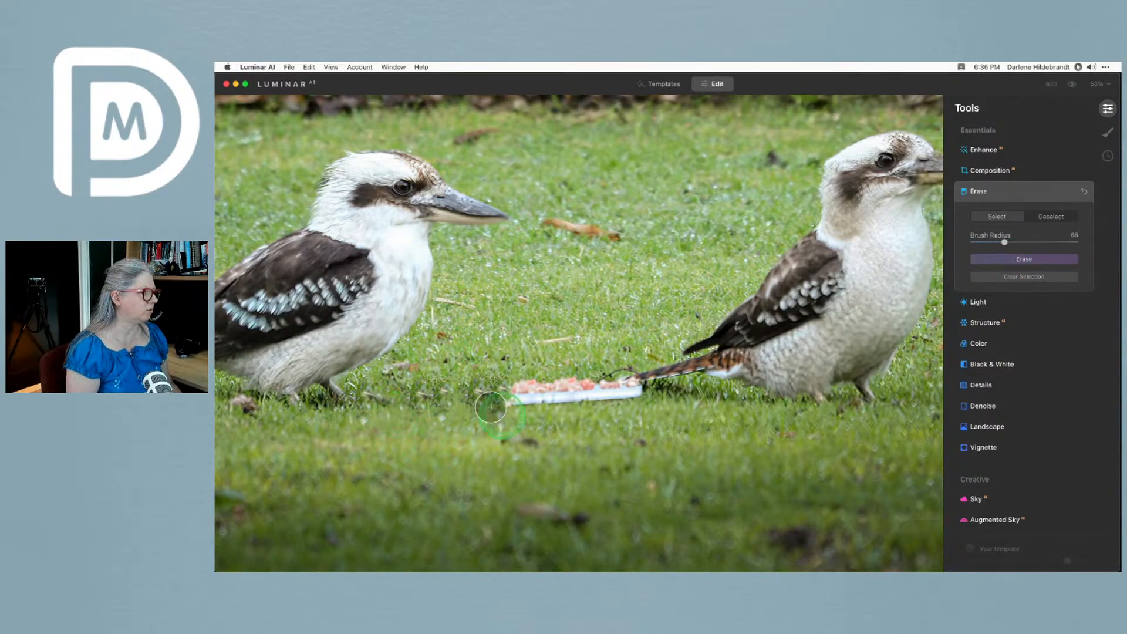
mouse_move(504, 403)
left_mouse_down()
mouse_move(540, 390)
mouse_move(519, 380)
mouse_move(540, 390)
mouse_move(507, 402)
mouse_move(548, 390)
mouse_move(528, 378)
mouse_move(581, 387)
left_mouse_up()
left_click(1000, 261)
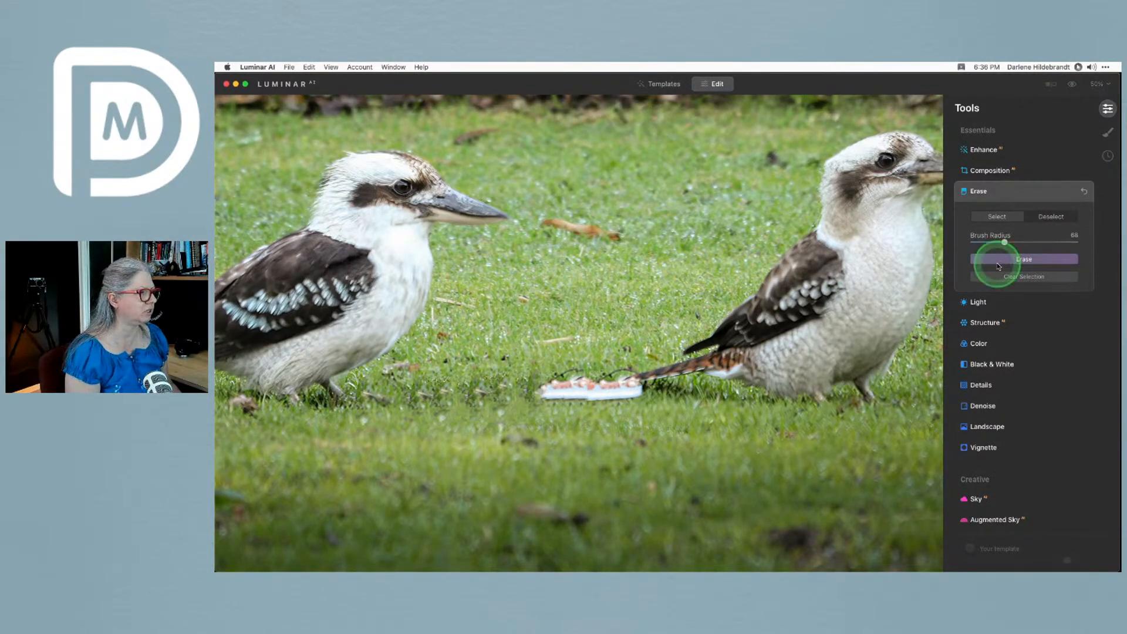
left_click(550, 395)
mouse_move(550, 395)
left_mouse_down()
mouse_move(630, 391)
mouse_move(549, 382)
left_mouse_up()
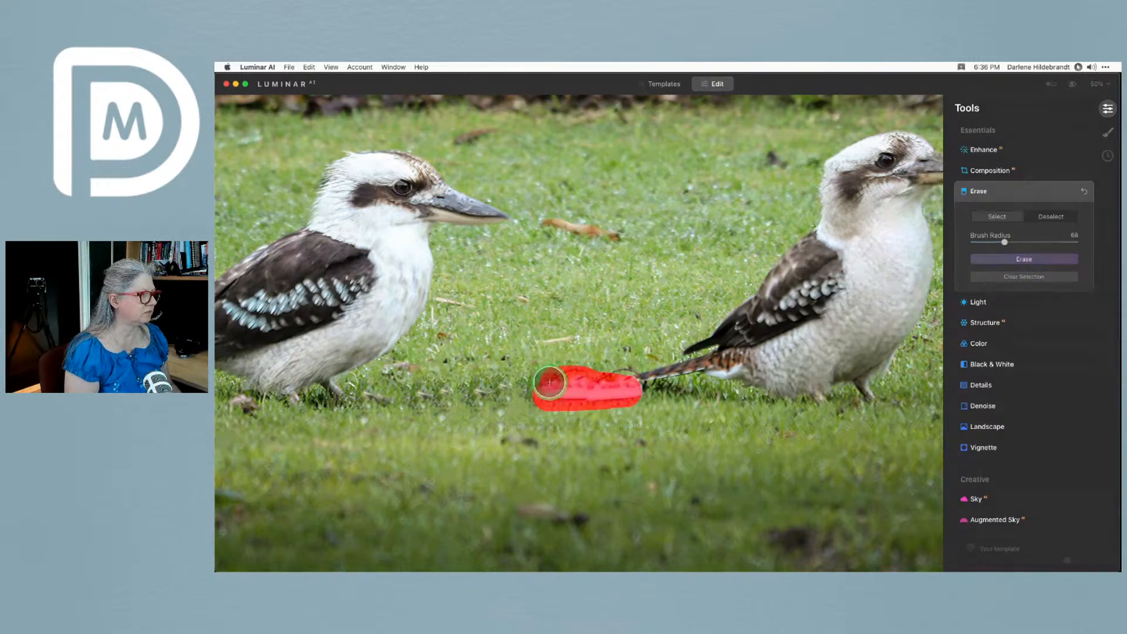
left_click(995, 262)
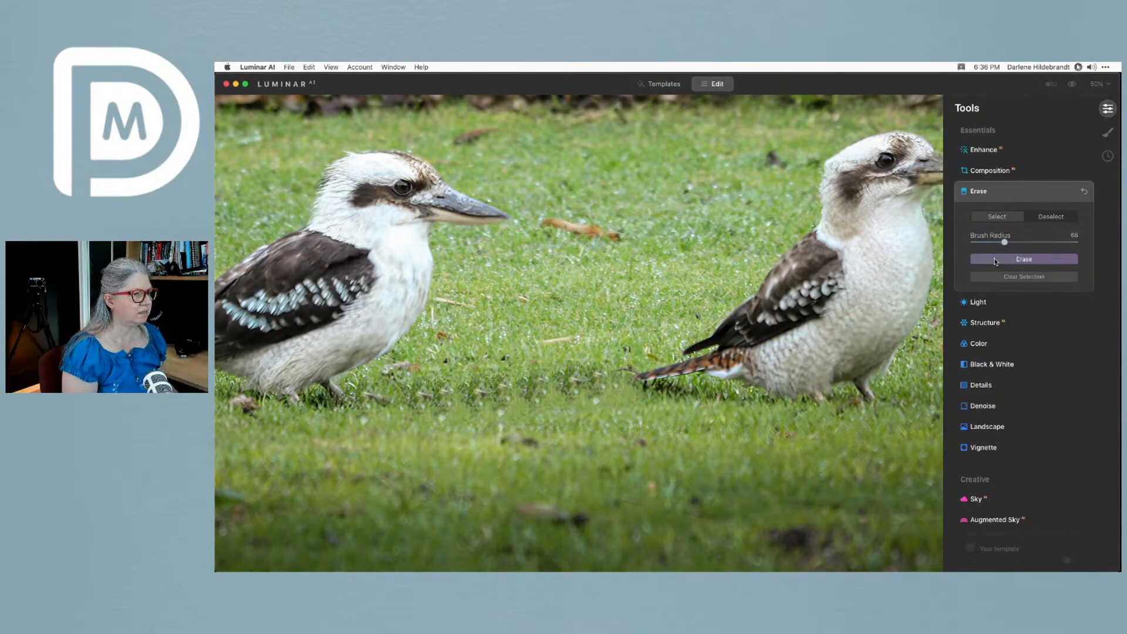
left_click(1016, 191)
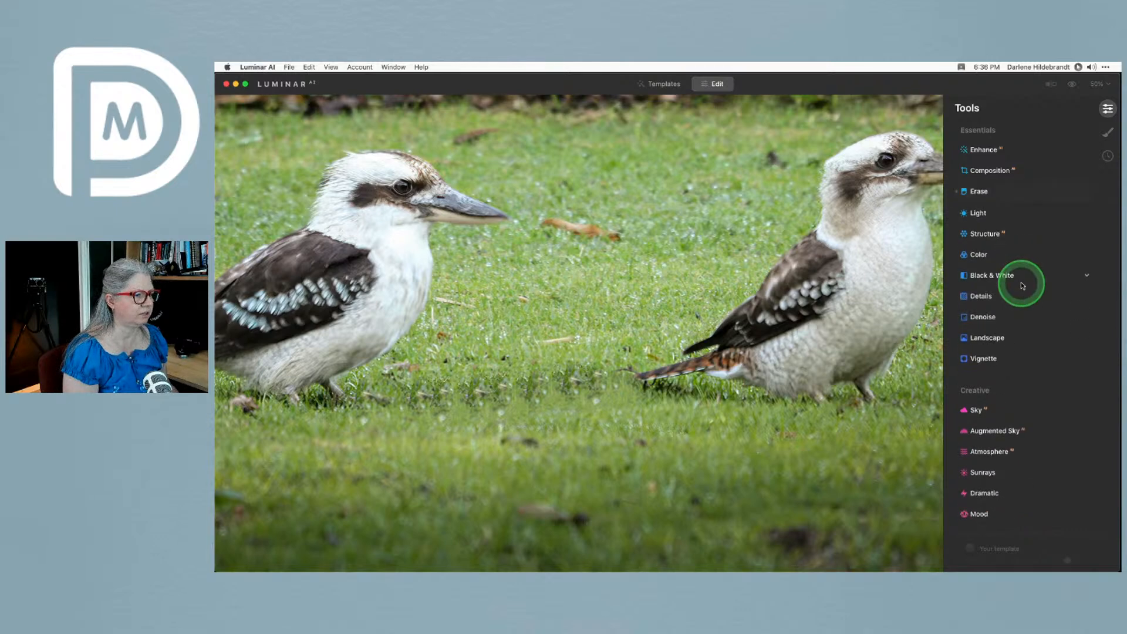
With the Clone tool at 50% zoom, cover the repeated marks near the left bird with clean grass from just below them
scroll(1020, 282, "down", 10)
left_click(1008, 415)
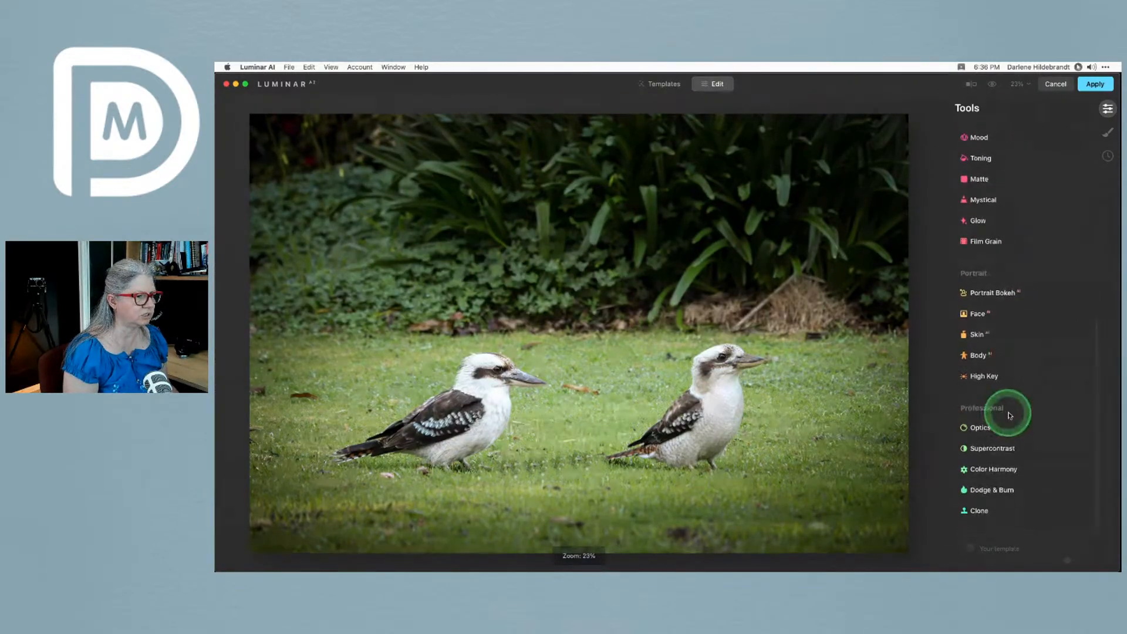
left_click(986, 512)
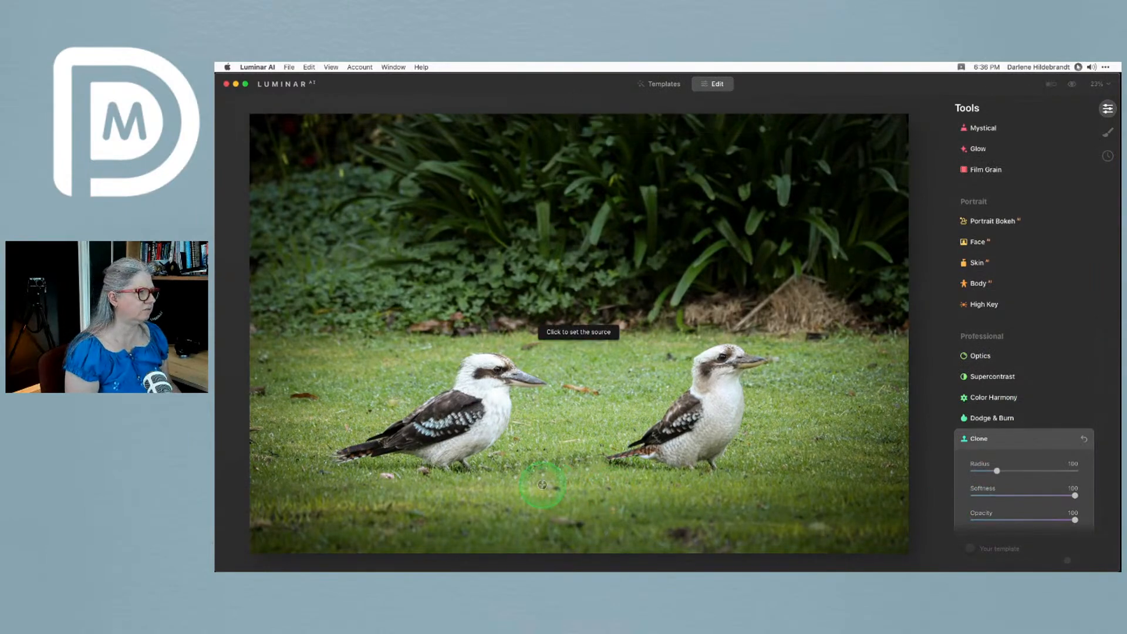
left_click(1097, 84)
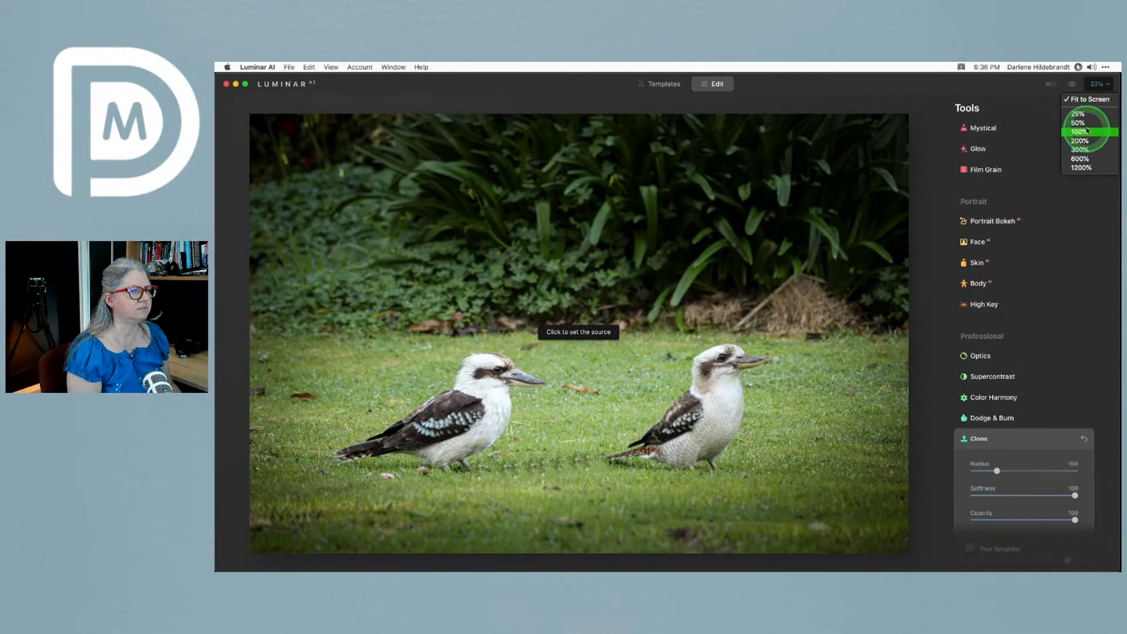
left_click(1078, 123)
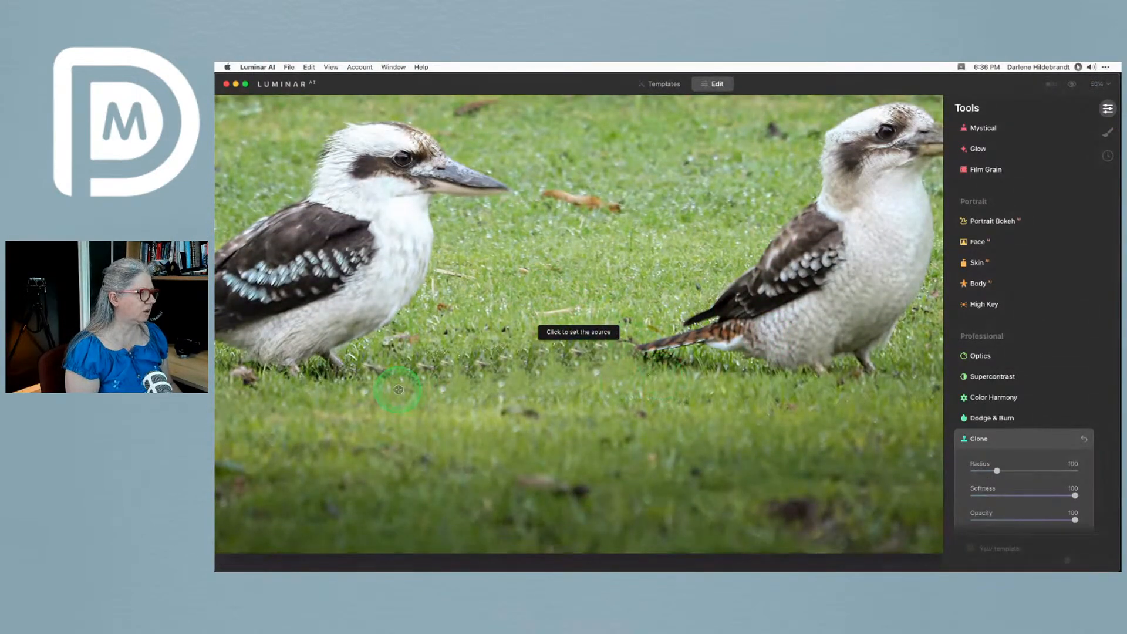
left_click(480, 390)
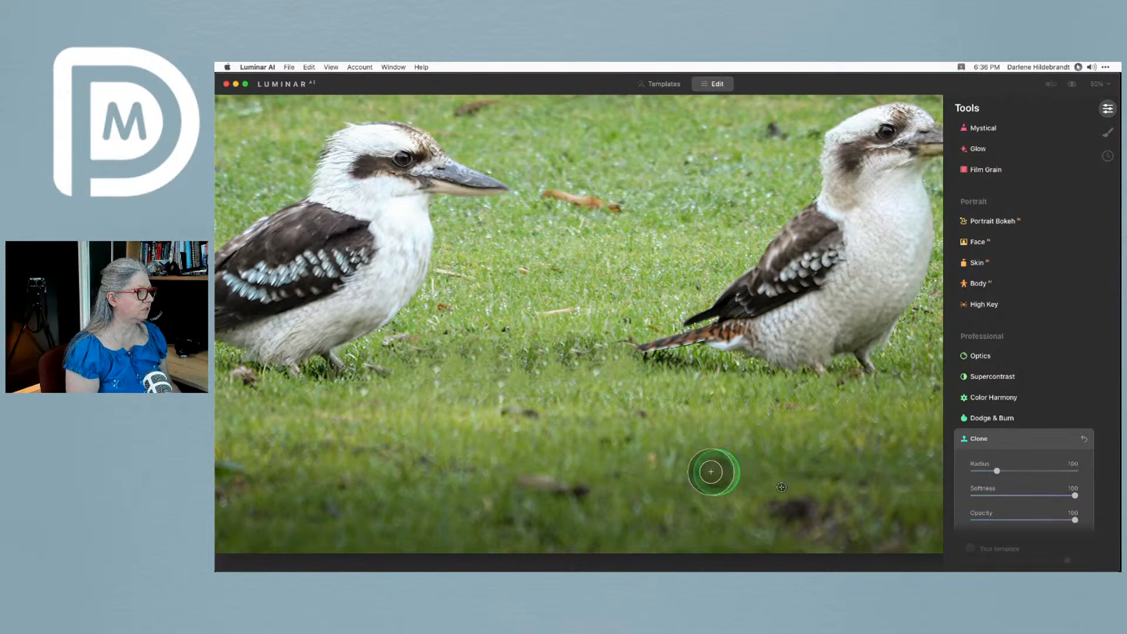
Lower the Clone tool's Opacity to 51, blend the erased strip between the birds using several grass sources, and close the tool
left_click(1027, 520)
left_click_drag(1026, 520, 1026, 520)
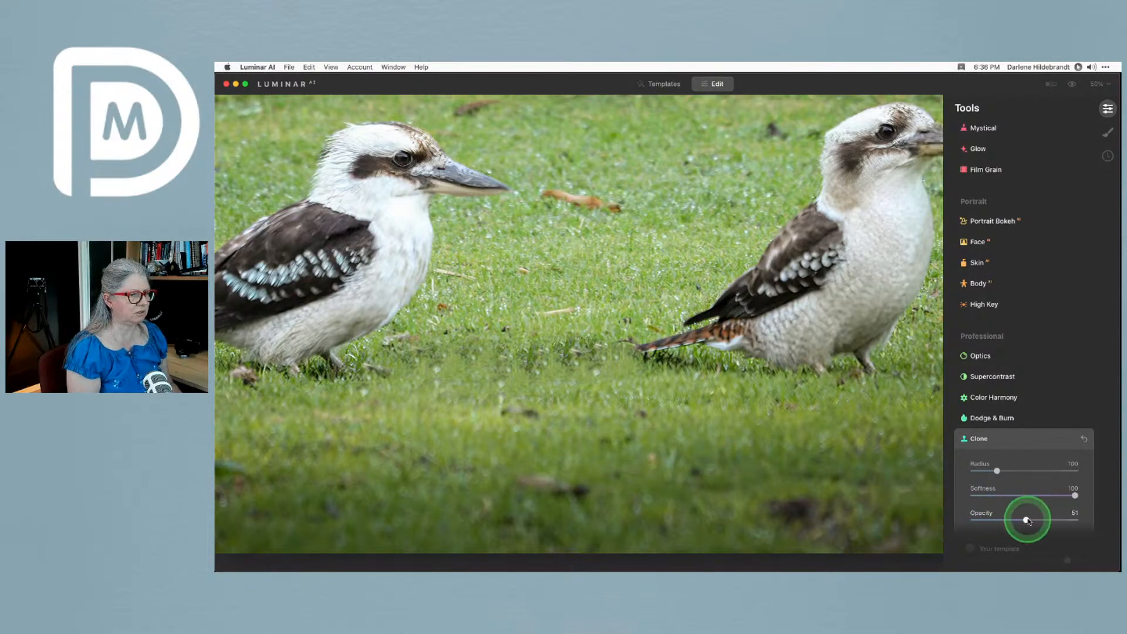
left_click(601, 382, "alt")
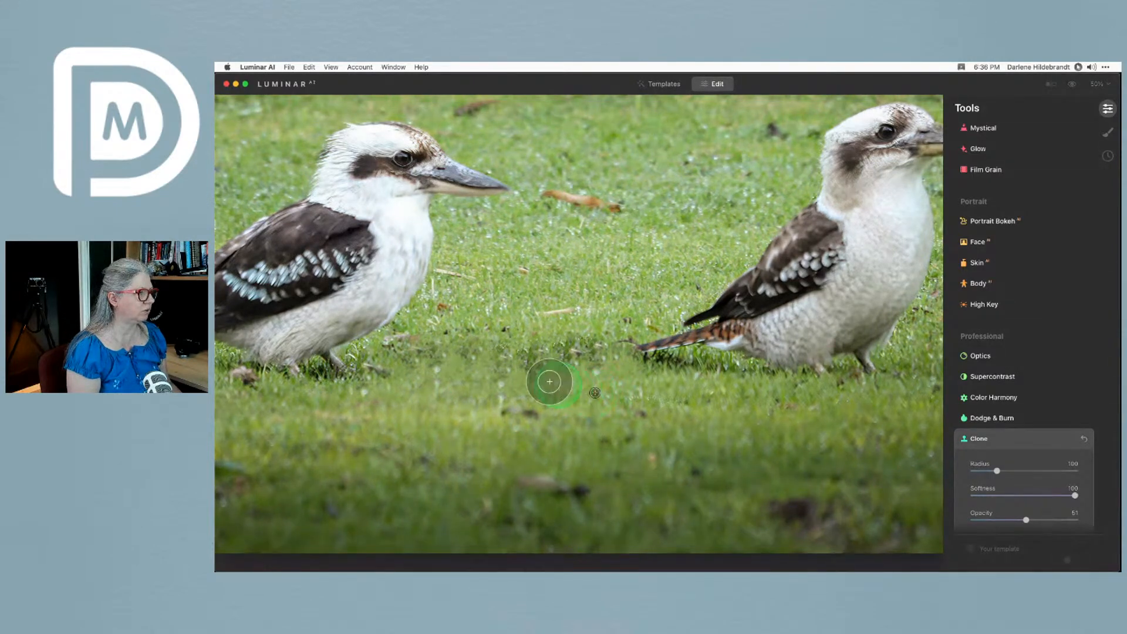
mouse_move(576, 360)
left_mouse_down()
mouse_move(597, 345)
mouse_move(516, 351)
left_mouse_up()
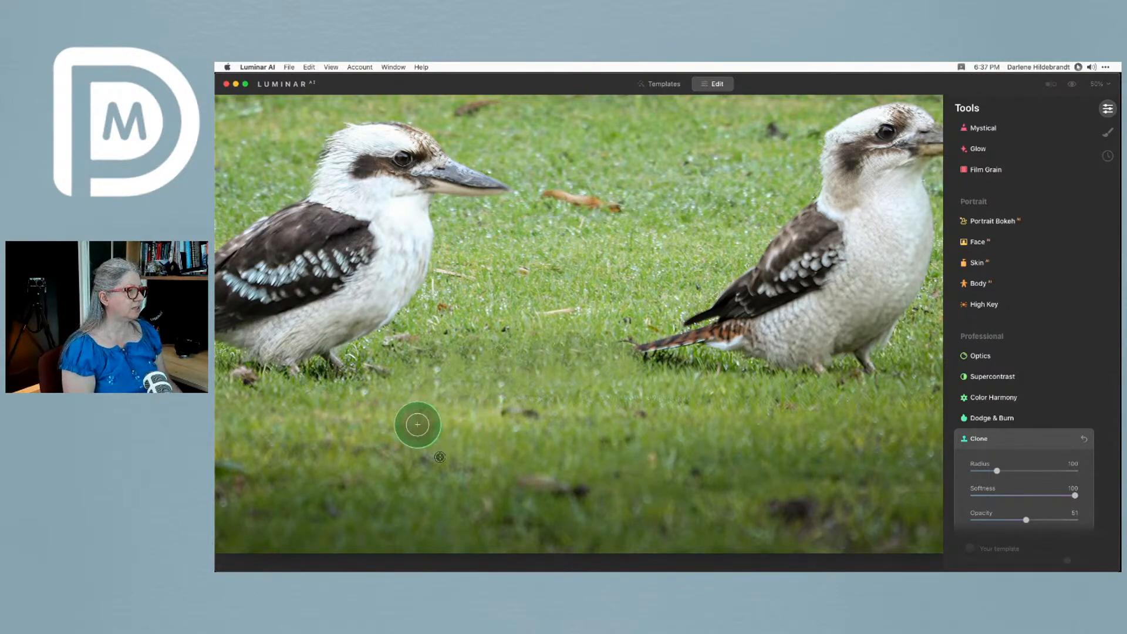
left_click(467, 326, "alt")
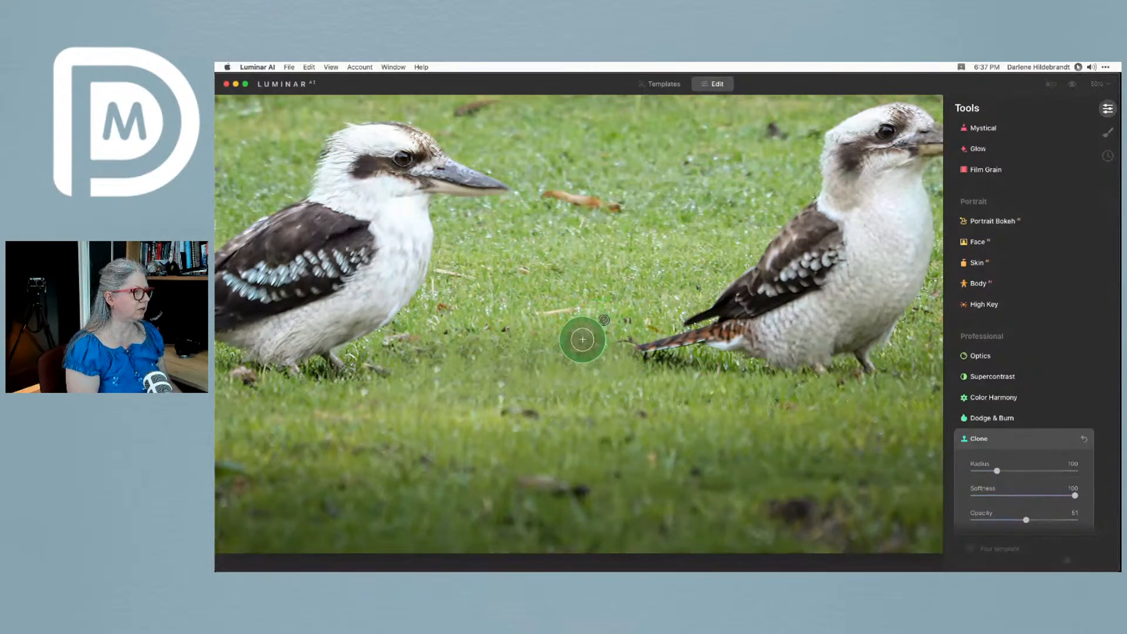
left_click(541, 346)
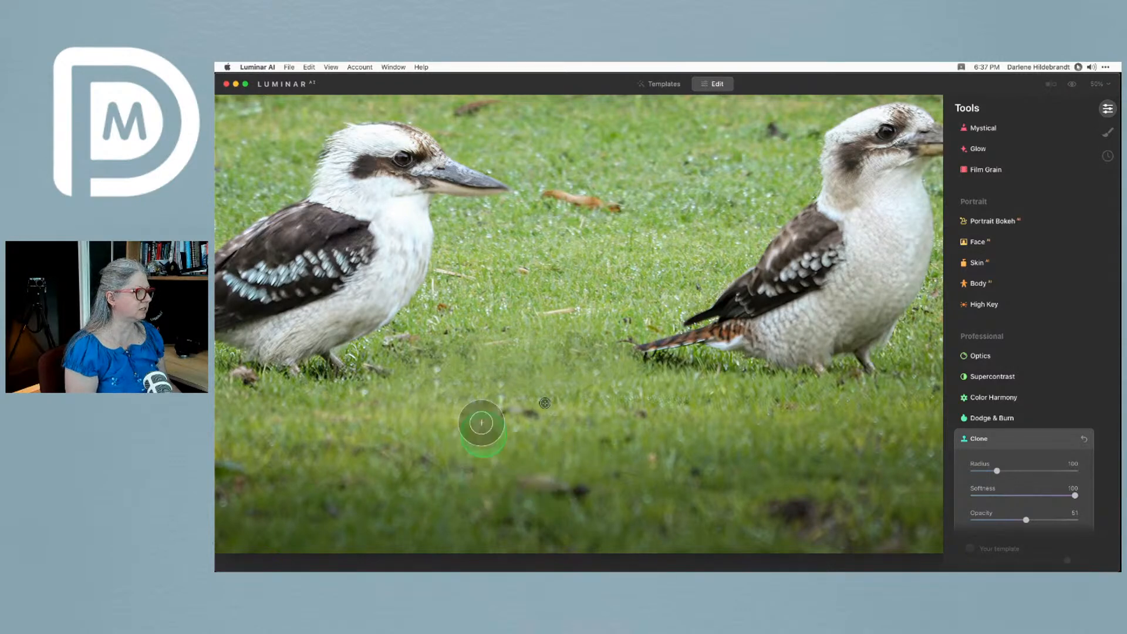
left_click(479, 314, "alt")
mouse_move(474, 349)
left_mouse_down()
mouse_move(430, 357)
mouse_move(488, 351)
left_mouse_up()
left_click_drag(457, 450, 457, 446)
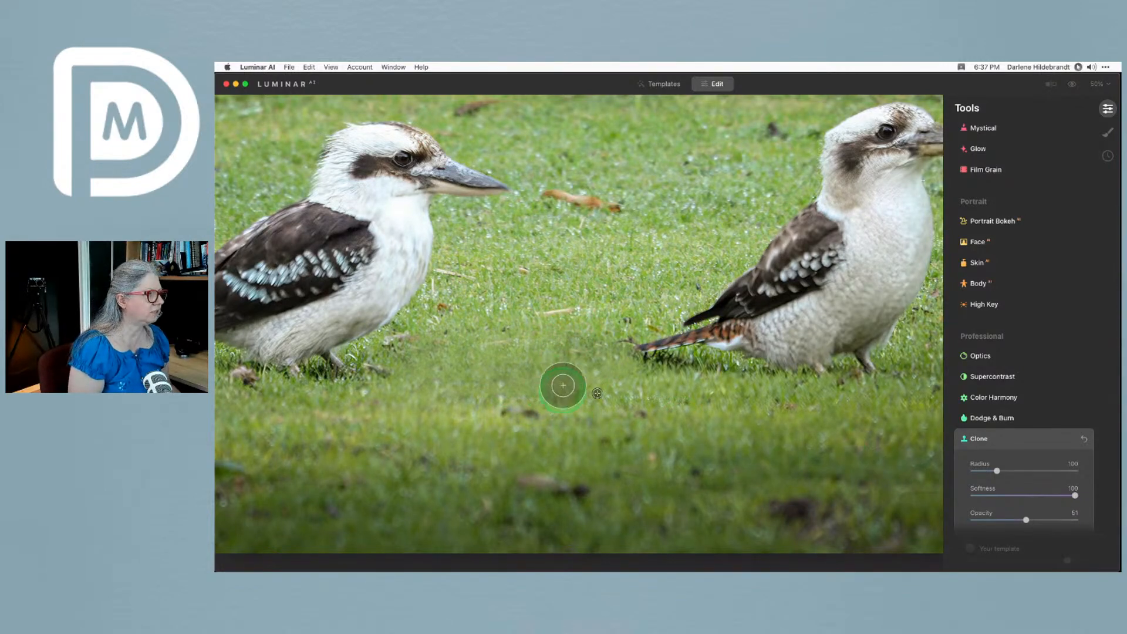
mouse_move(558, 378)
left_mouse_down()
mouse_move(586, 358)
mouse_move(576, 342)
mouse_move(598, 345)
left_mouse_up()
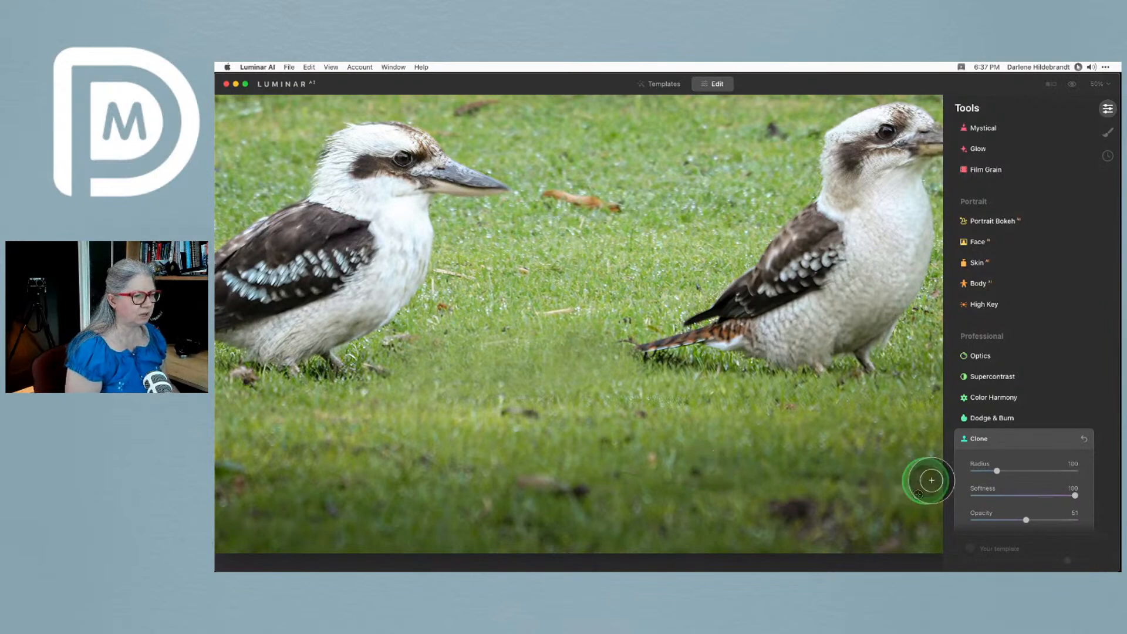
left_click(1024, 438)
Set the Erase tool's Brush Radius to 32 and remove the small twig, a grass streak and the brown leaf between the birds
scroll(1026, 438, "up", 10)
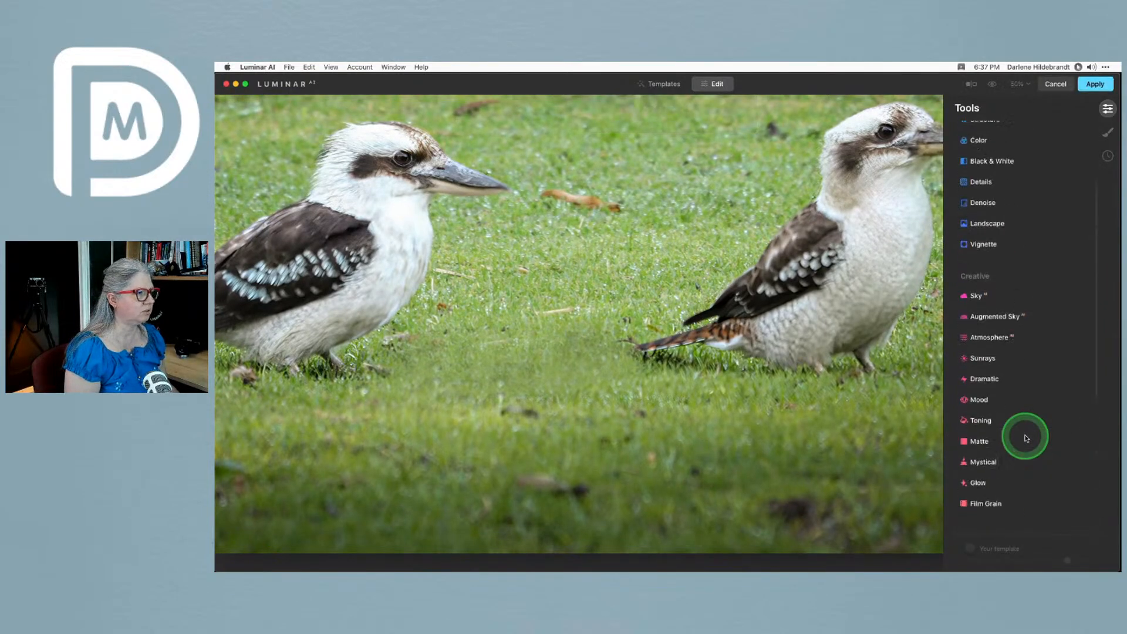
left_click(989, 194)
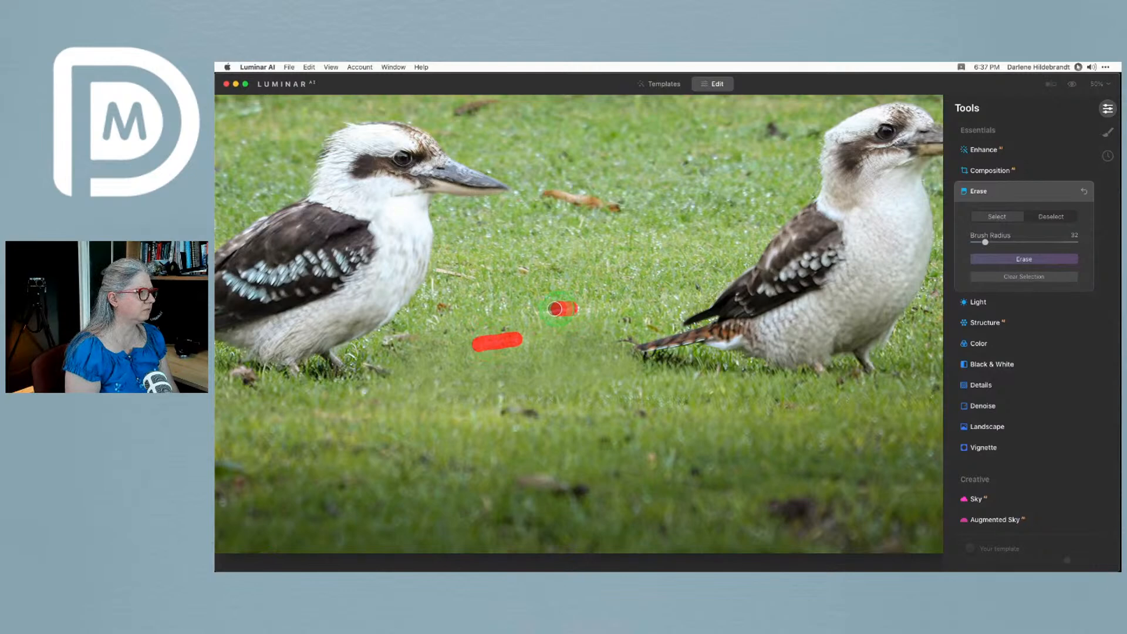
left_click(1012, 258)
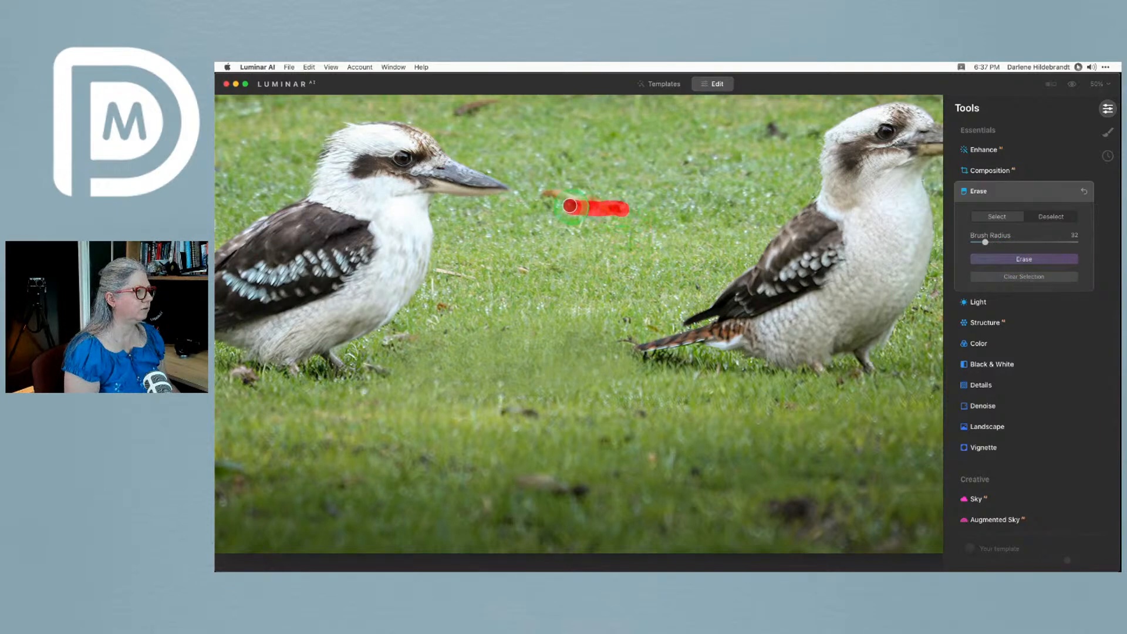
left_click_drag(623, 205, 628, 206)
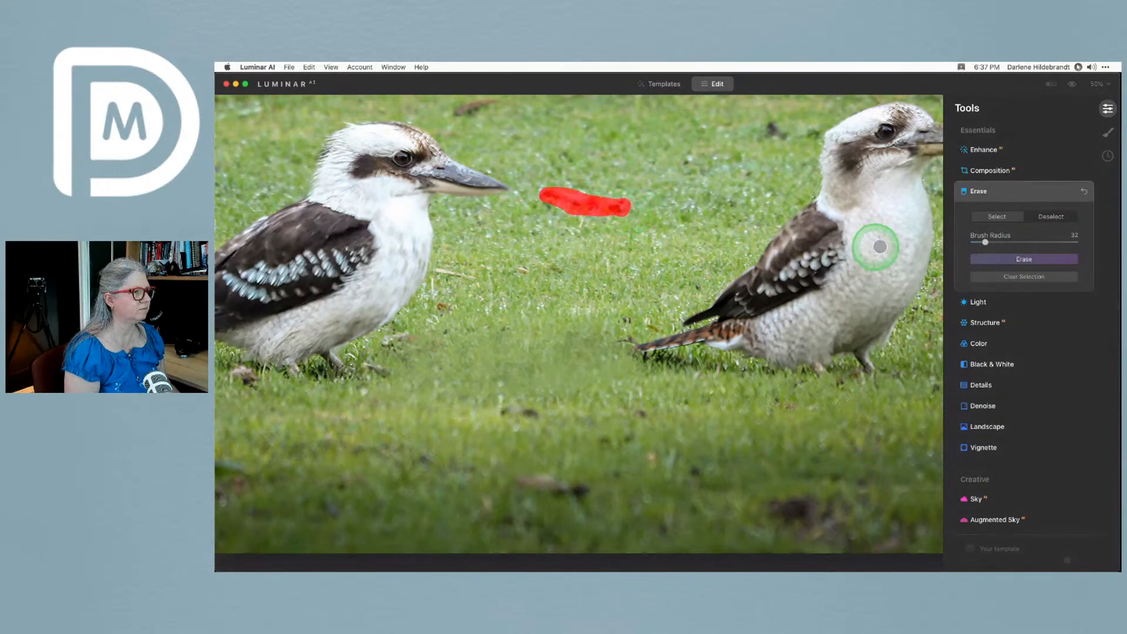
left_click(1005, 260)
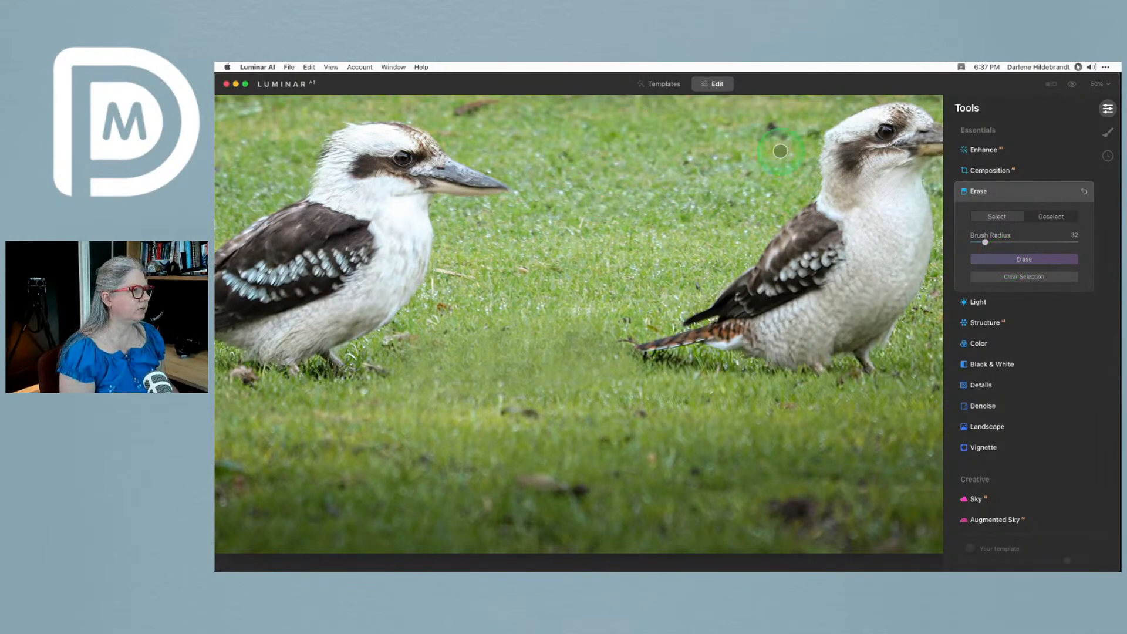
Erase the dark mark behind the right bird's head and the pale debris below the left bird's tail, and close the Erase tool
left_click_drag(749, 161, 746, 301)
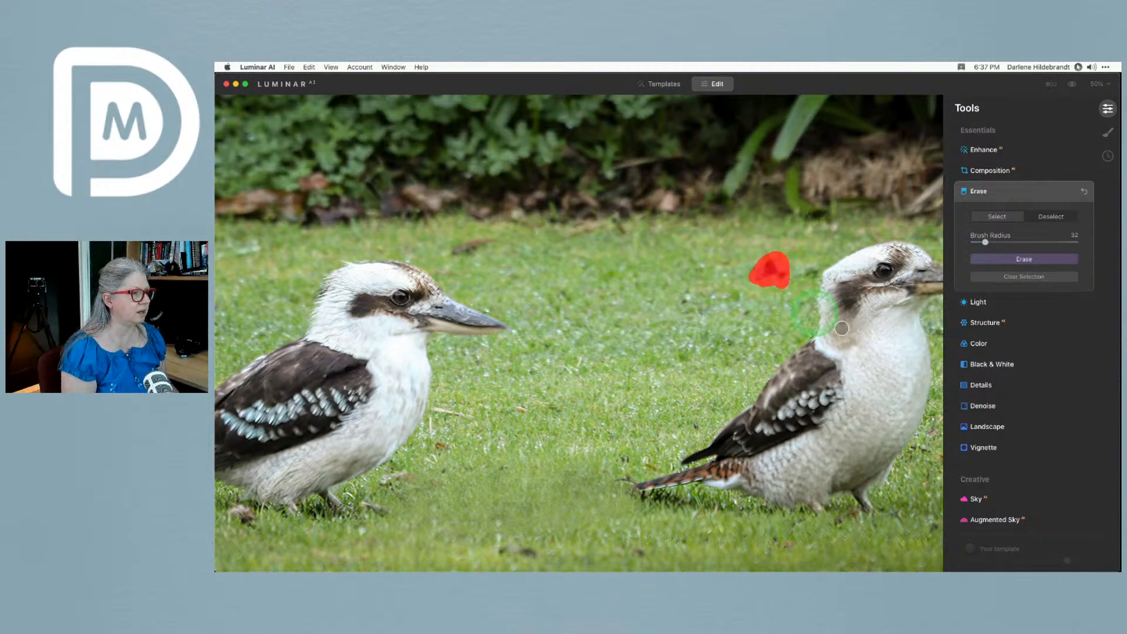
left_click(1037, 260)
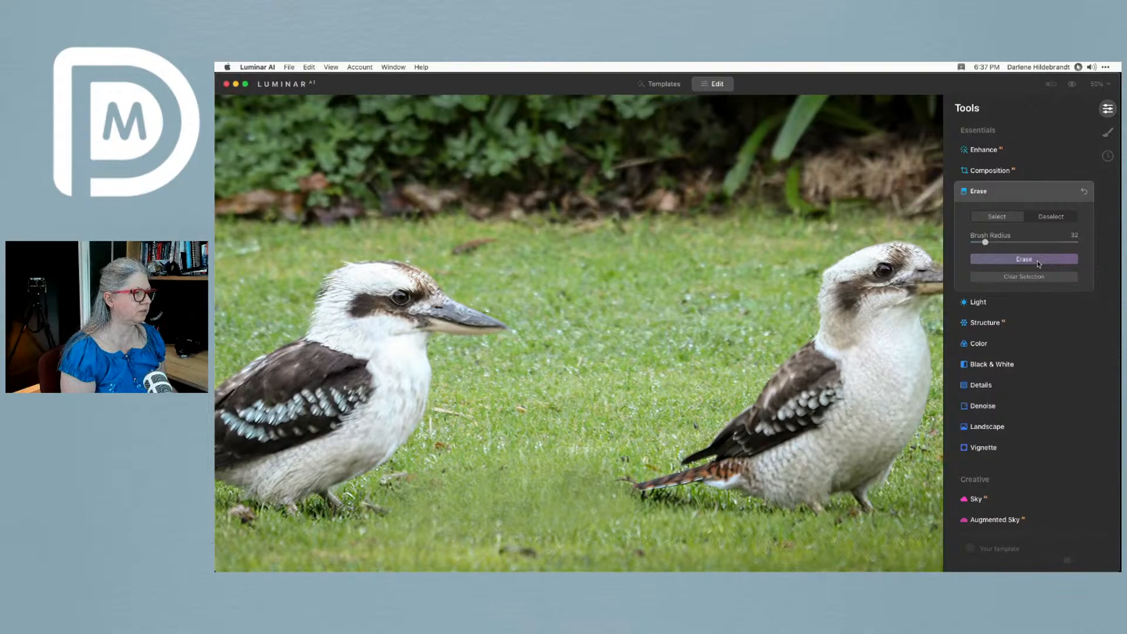
scroll(860, 298, "right", 6)
scroll(860, 297, "down", 2)
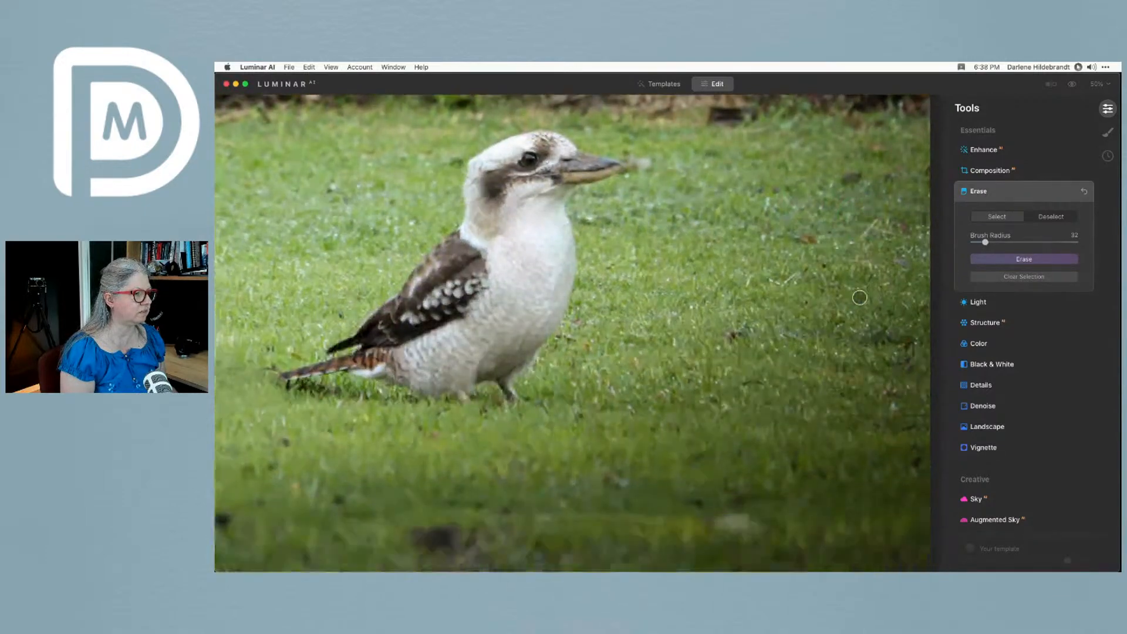
scroll(860, 298, "down", 1)
scroll(859, 298, "left", 10)
scroll(860, 298, "left", 5)
scroll(860, 298, "down", 3)
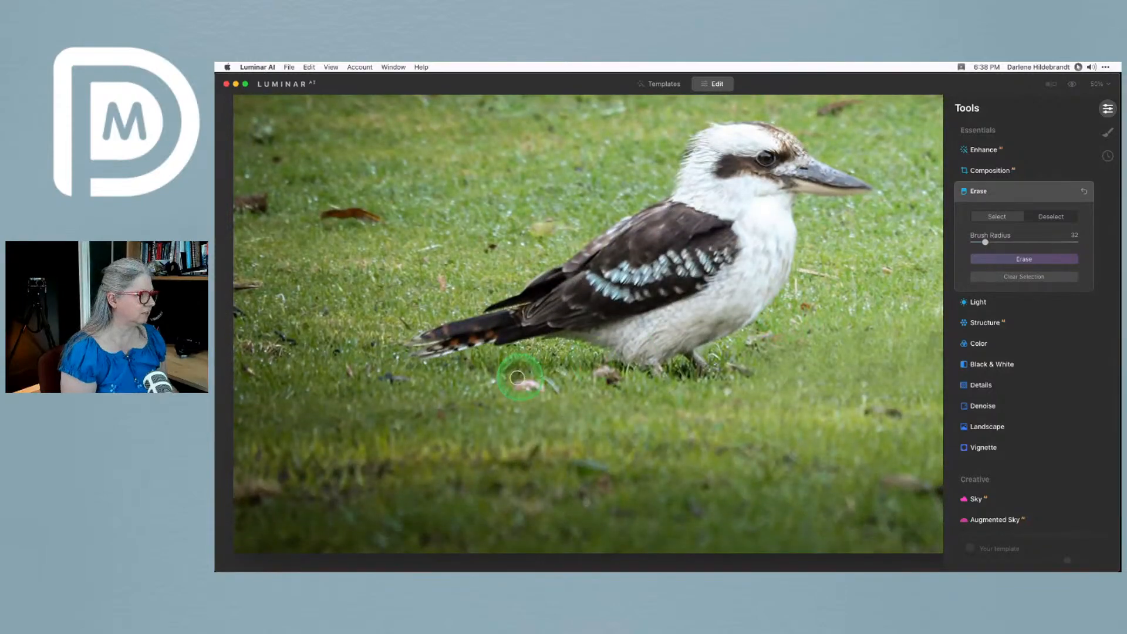
mouse_move(529, 382)
left_mouse_down()
mouse_move(484, 383)
mouse_move(559, 384)
left_mouse_up()
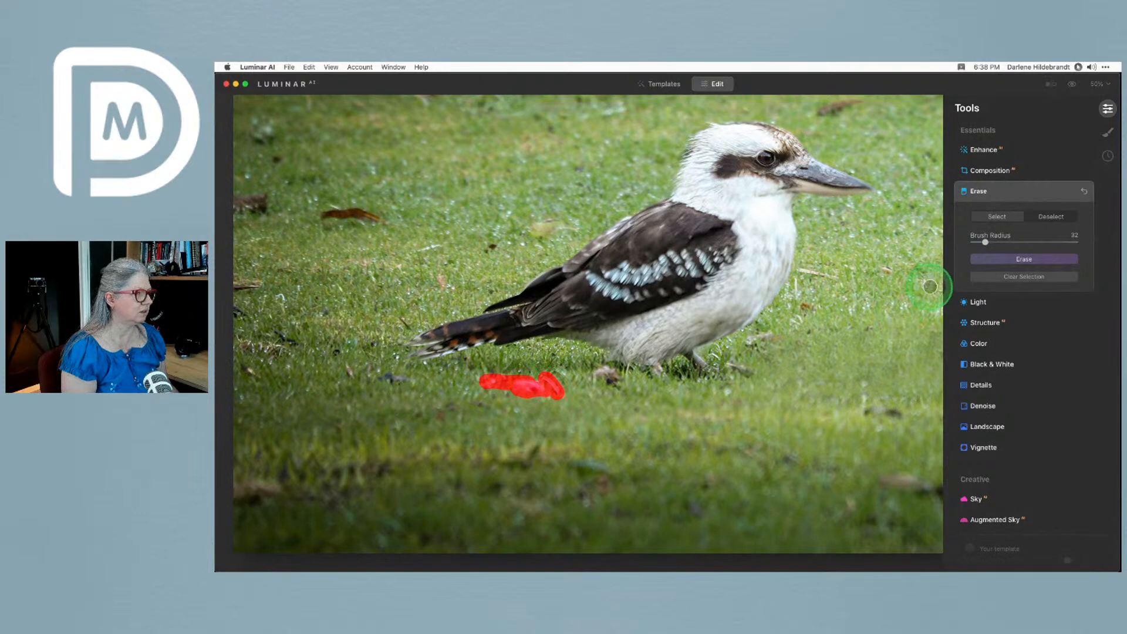
left_click(1006, 263)
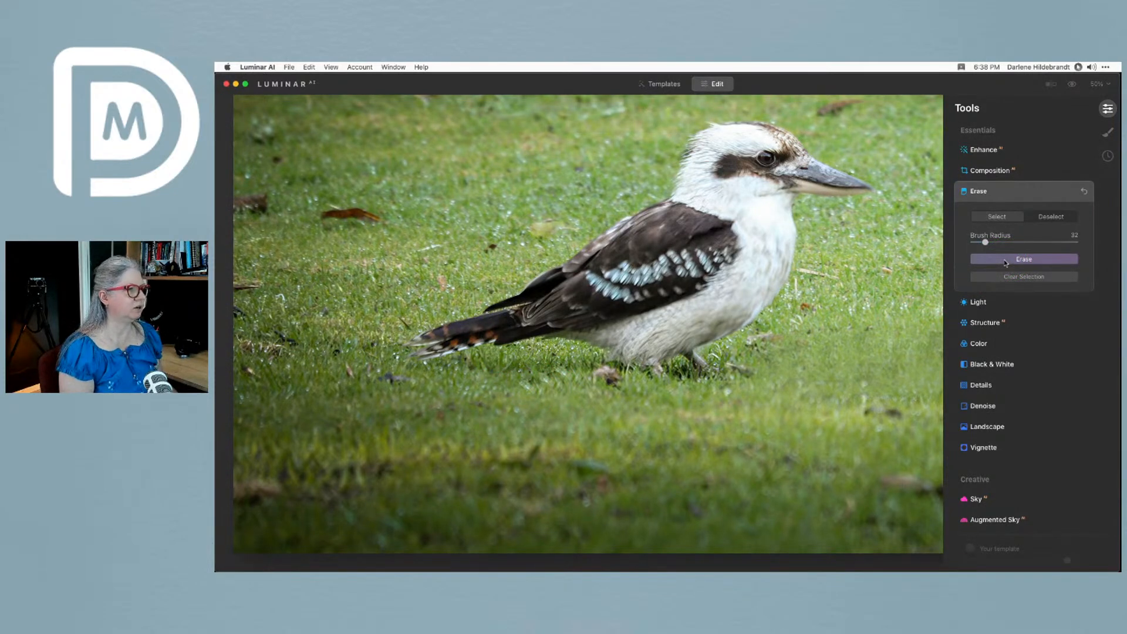
left_click(1017, 188)
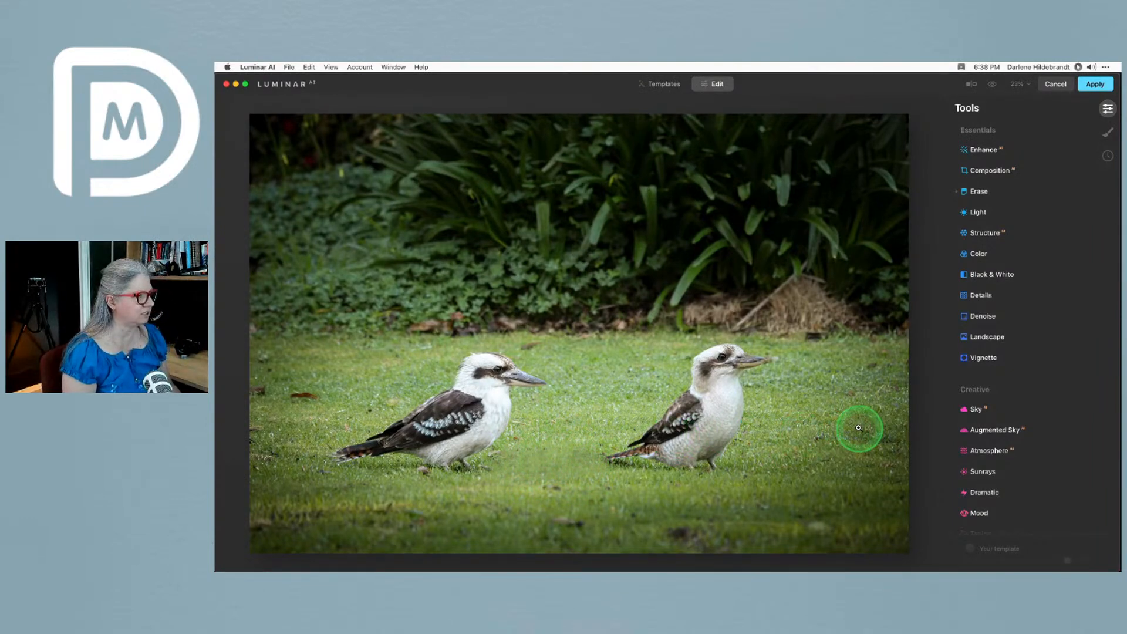
With the Clone tool at Opacity 93, try covering the erased strip between the birds with grass from in front of the right bird
scroll(1027, 442, "down", 10)
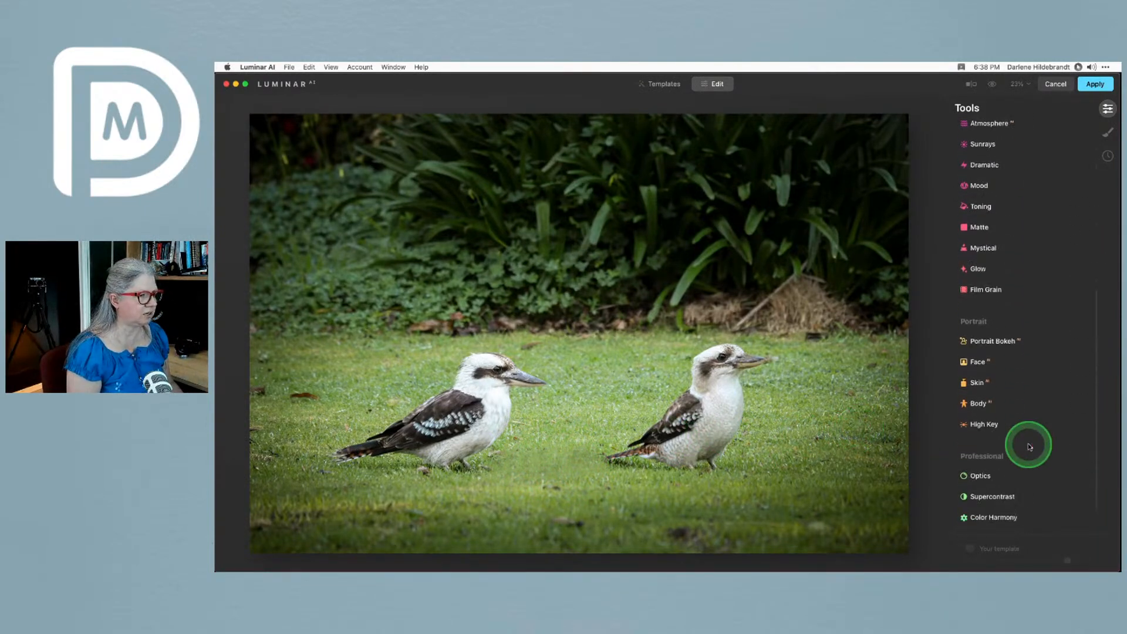
scroll(990, 489, "down", 3)
left_click(979, 512)
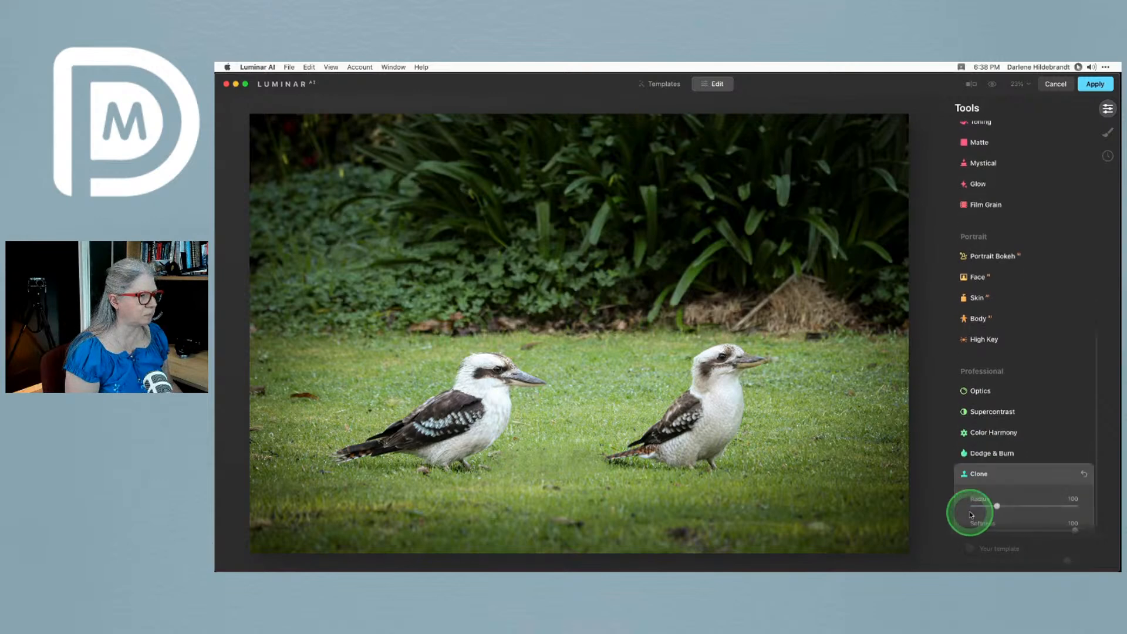
left_click_drag(1025, 520, 1063, 520)
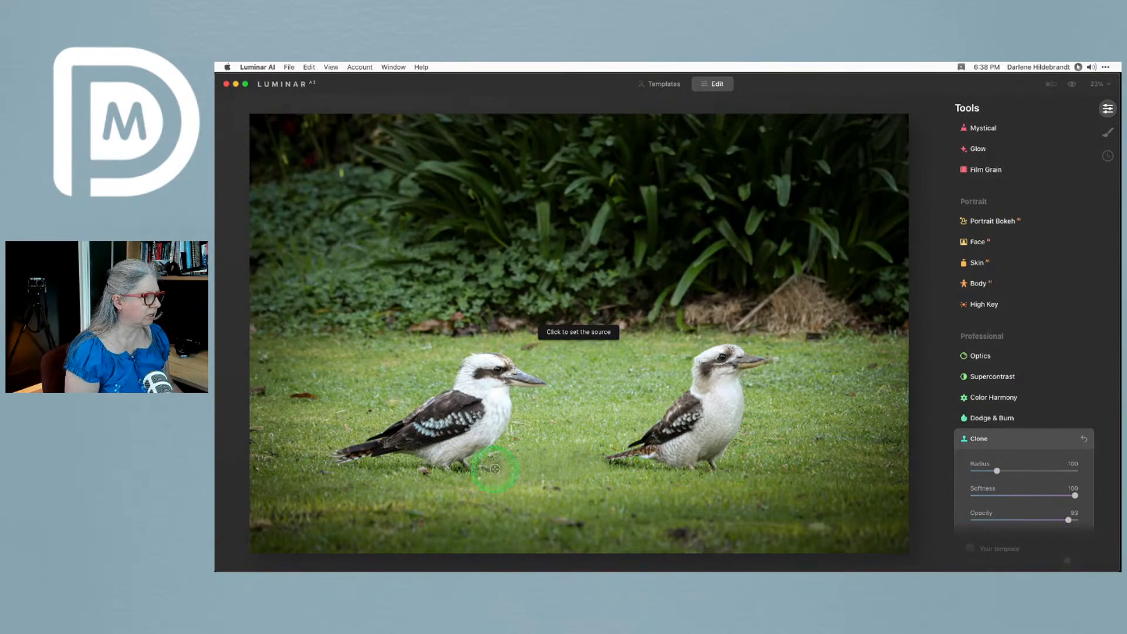
left_click(756, 468)
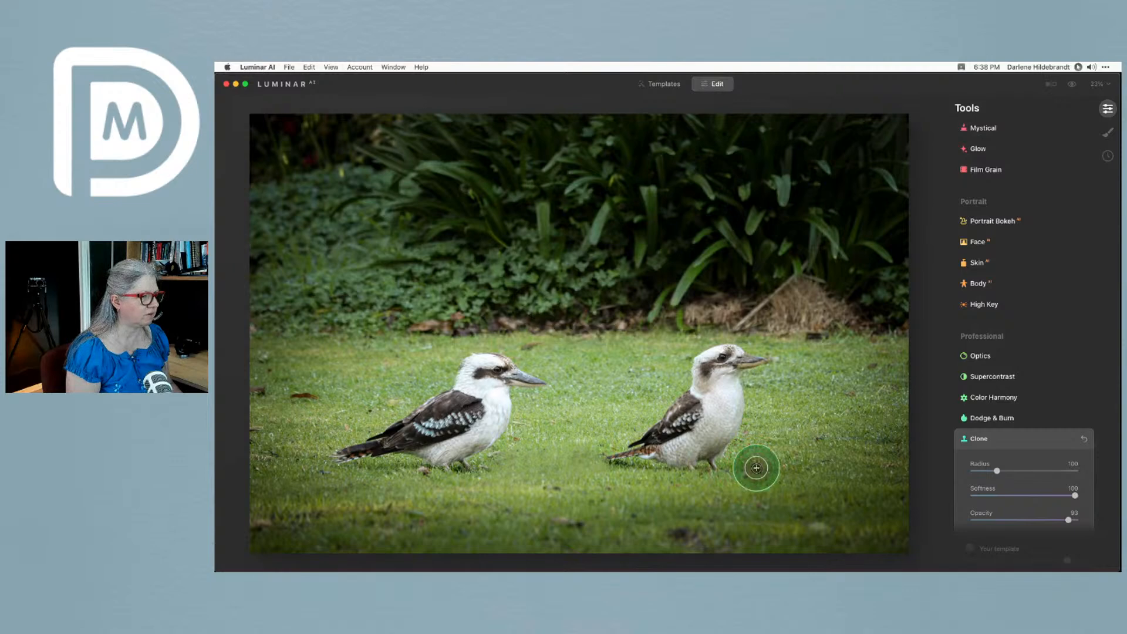
mouse_move(500, 468)
left_mouse_down()
mouse_move(571, 456)
mouse_move(519, 462)
left_mouse_up()
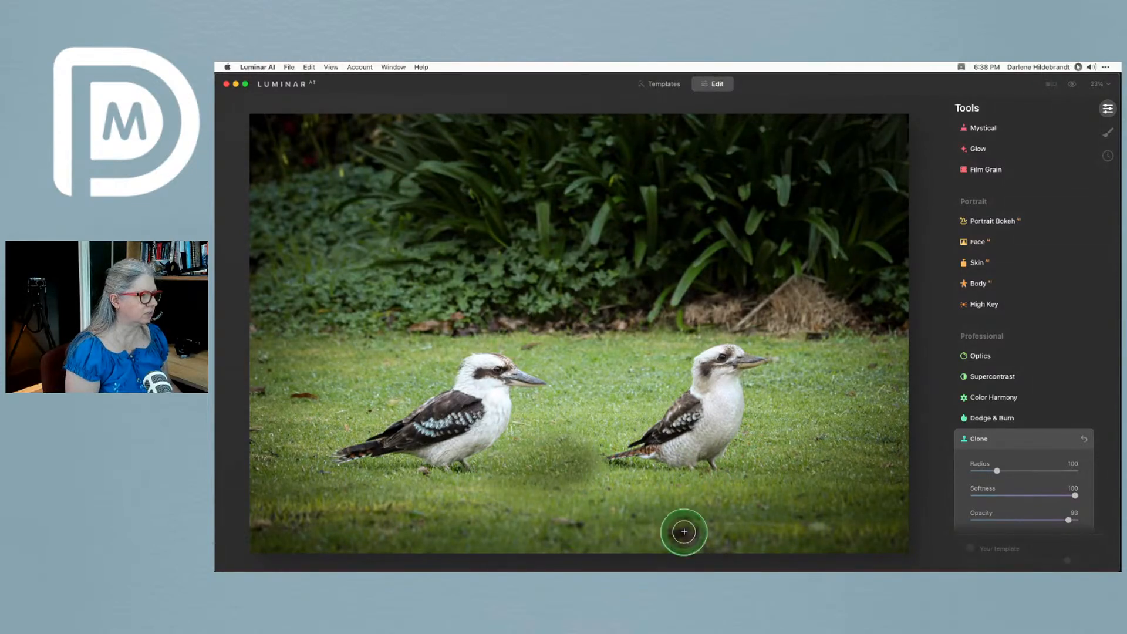
Lower the Clone tool's Opacity to 49, try blending the strip between the birds again, and undo the stroke
left_click(1021, 519)
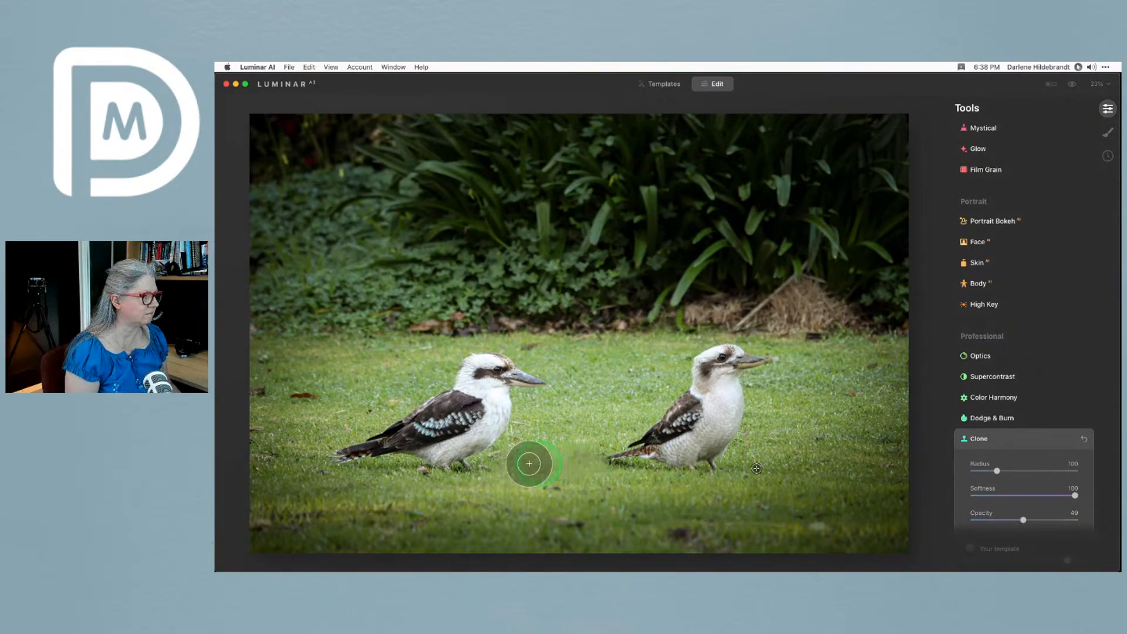
left_click_drag(511, 463, 585, 460)
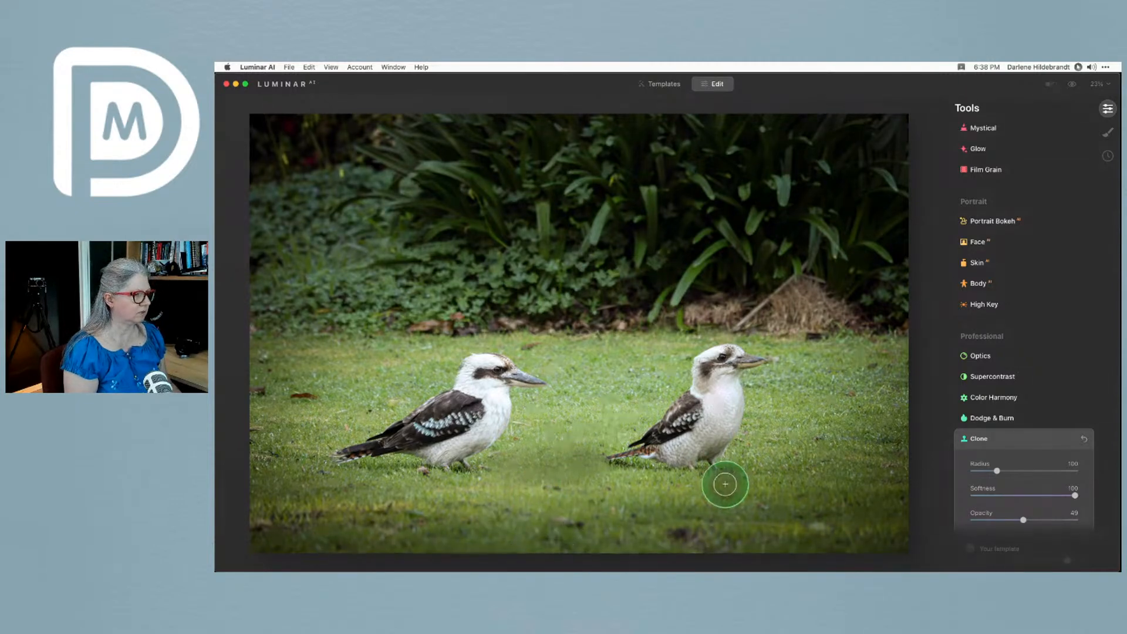
key("super+z")
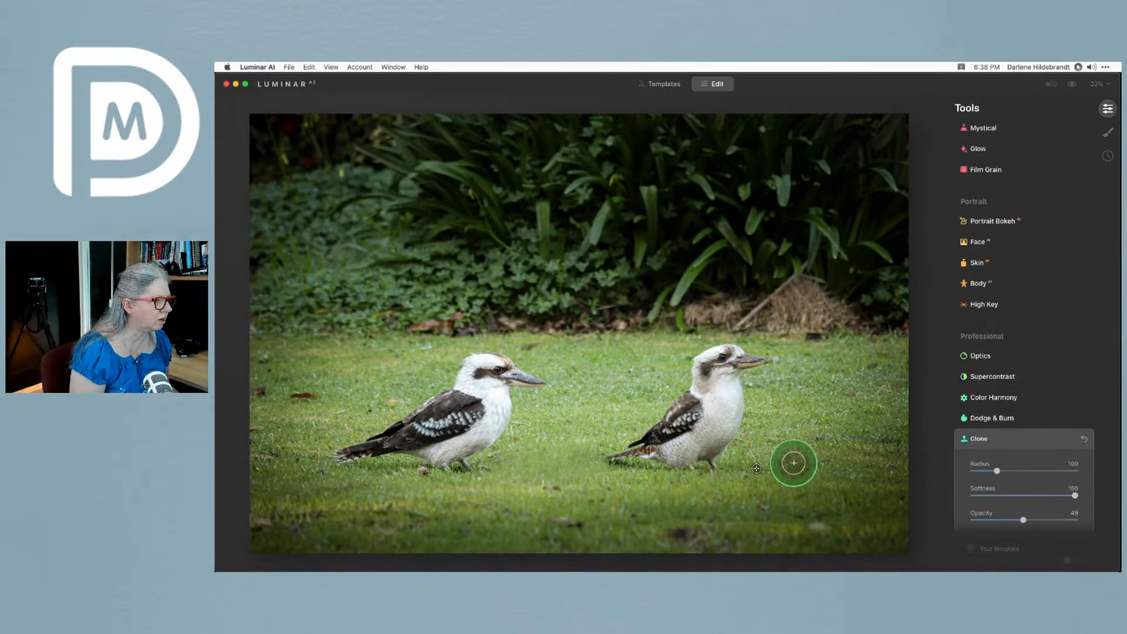
Clone grass from two spots in front of the right bird over the strip between the birds, inspect it up close, and apply the edits
left_click(762, 455, "alt")
left_click_drag(511, 468, 582, 464)
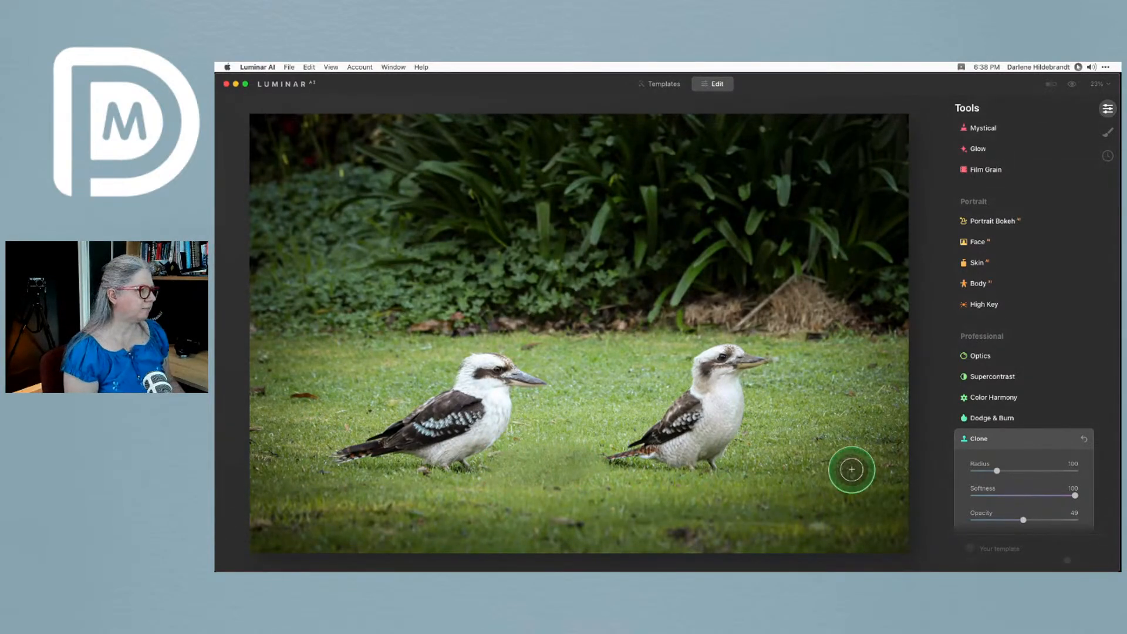
mouse_move(498, 503)
left_mouse_down()
mouse_move(606, 491)
mouse_move(605, 478)
mouse_move(574, 469)
mouse_move(528, 473)
mouse_move(553, 485)
left_mouse_up()
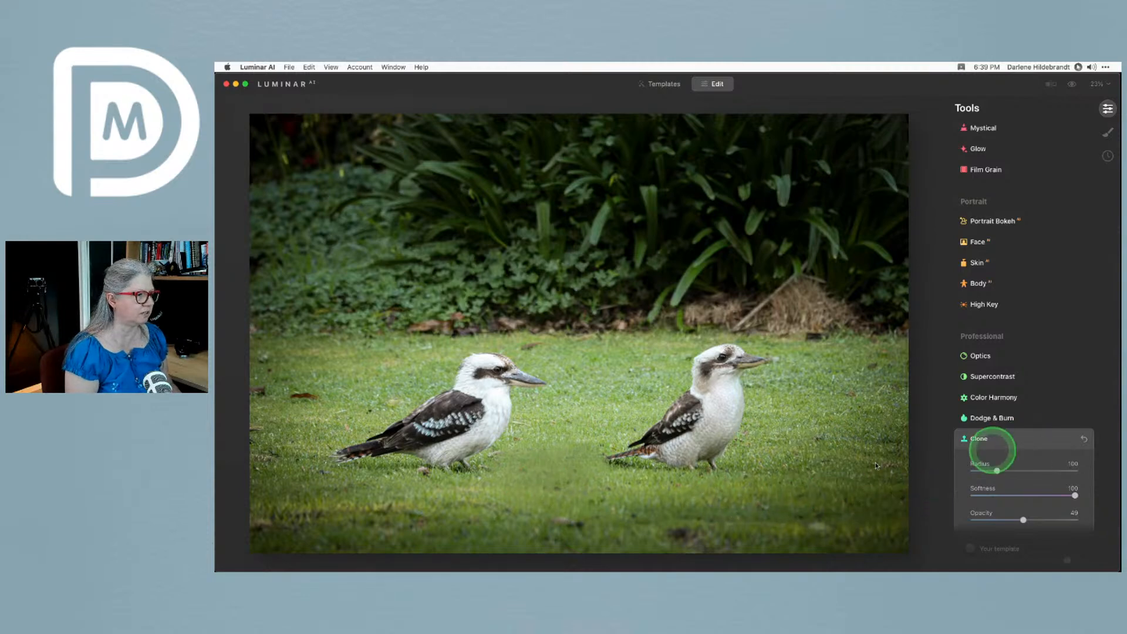
left_click(1015, 446)
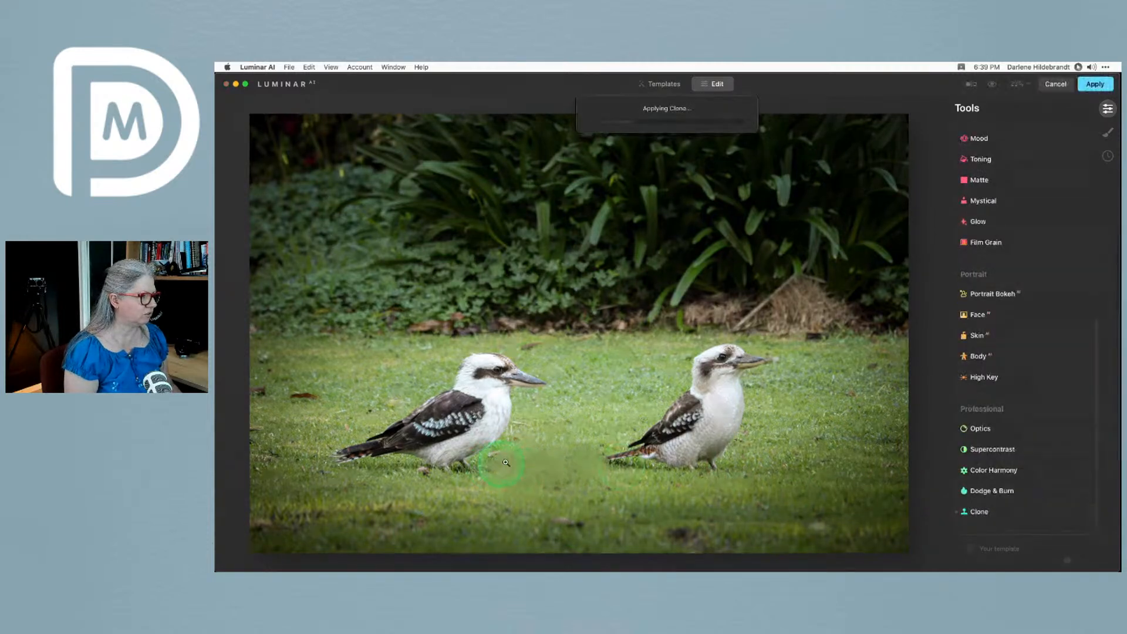
left_click(562, 460)
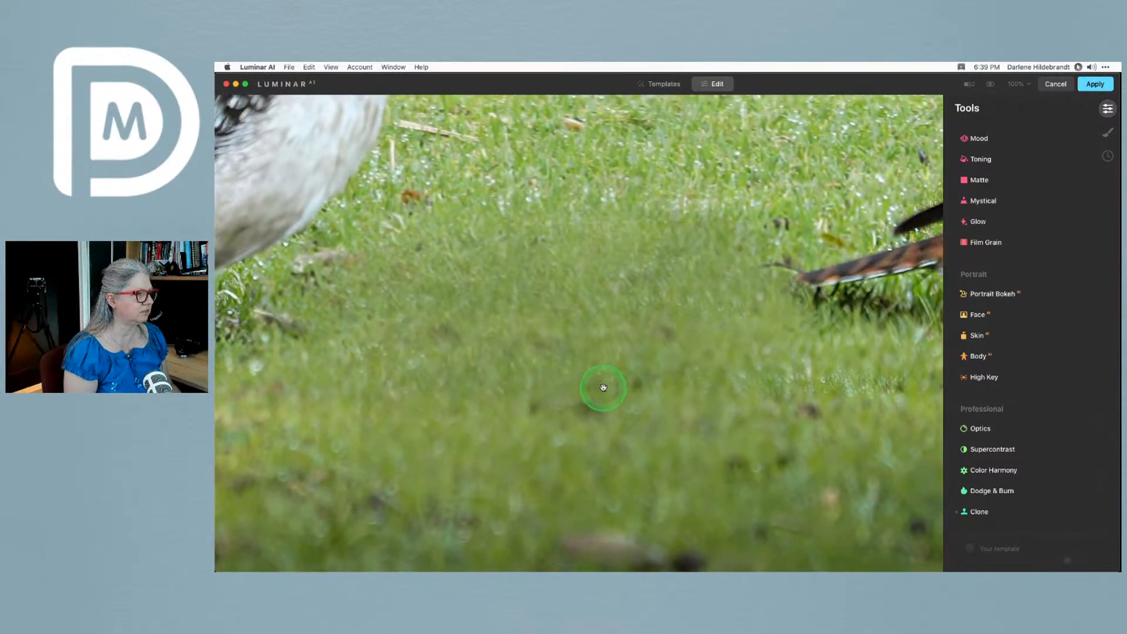
left_click(594, 410)
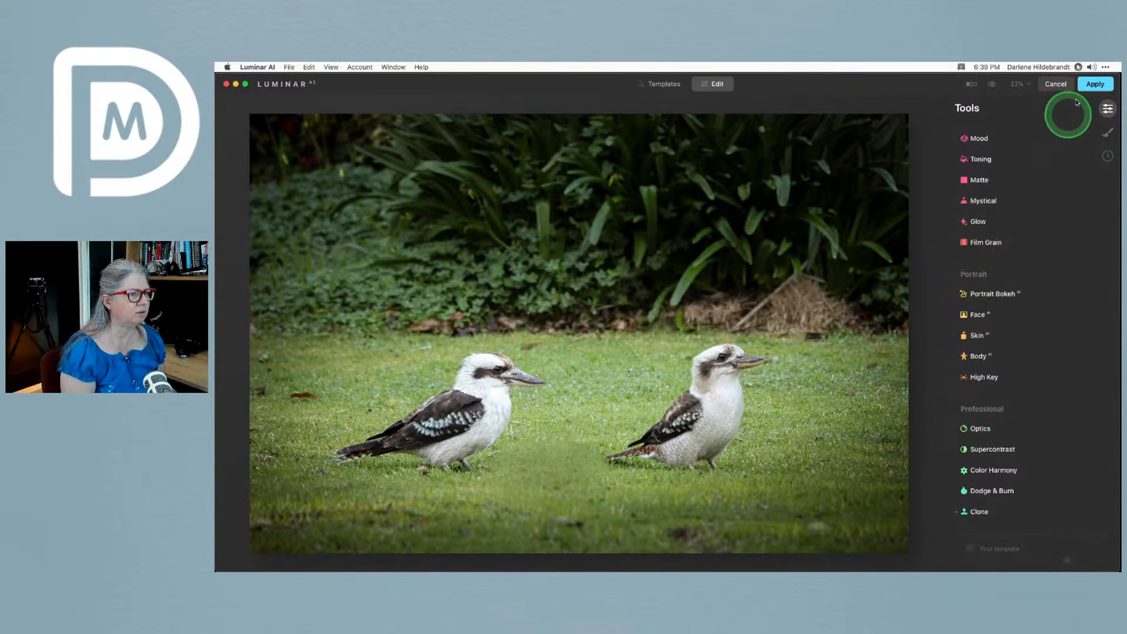
left_click(1087, 84)
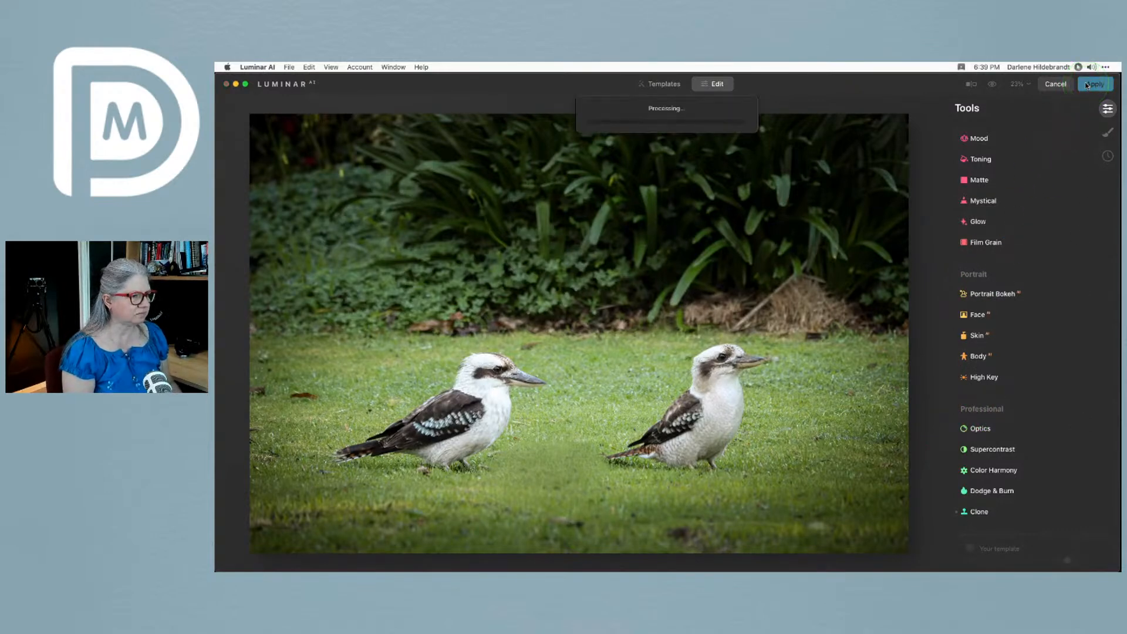
Switch to Lightroom Classic and open a copy of the kookaburra version with the tray, with Lightroom adjustments, in Adobe Photoshop 2021
key("super+Tab")
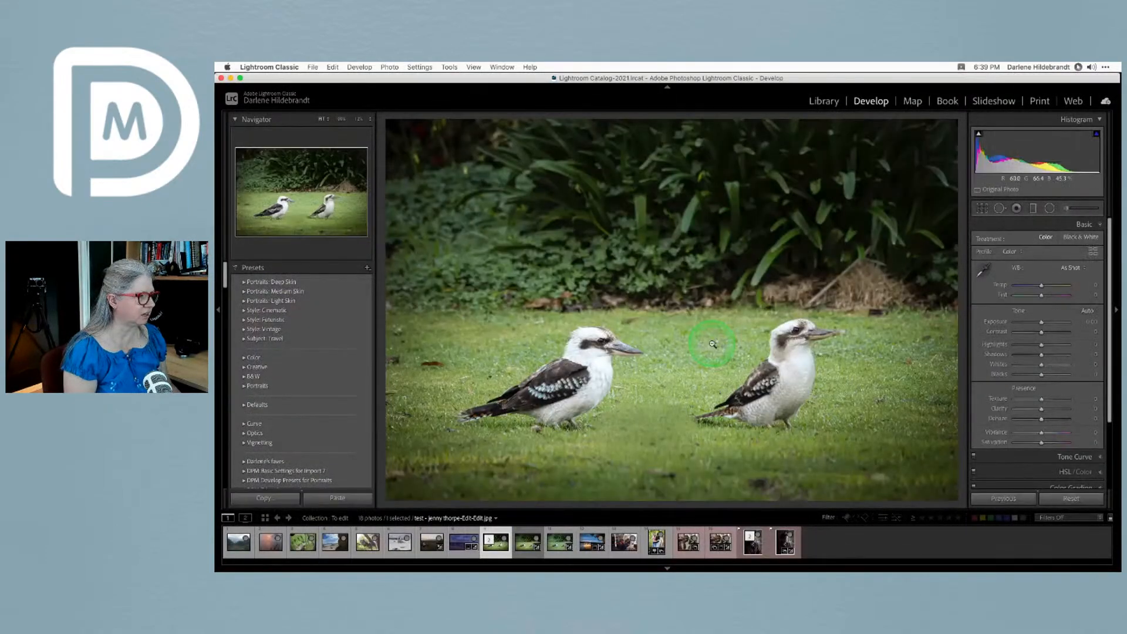
key("Right")
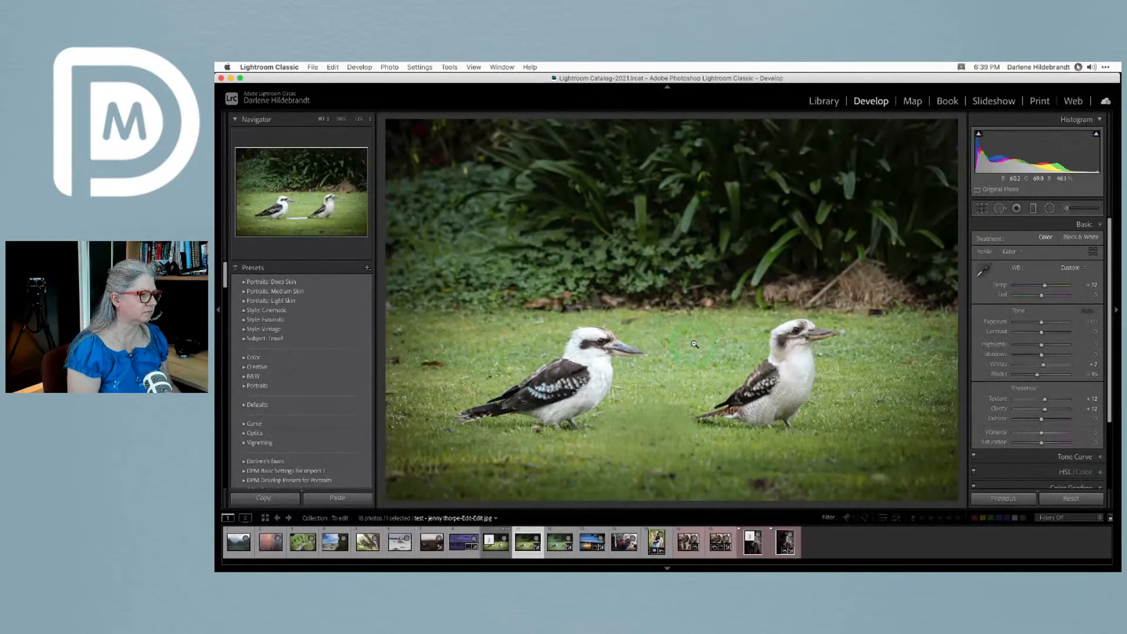
right_click(664, 355)
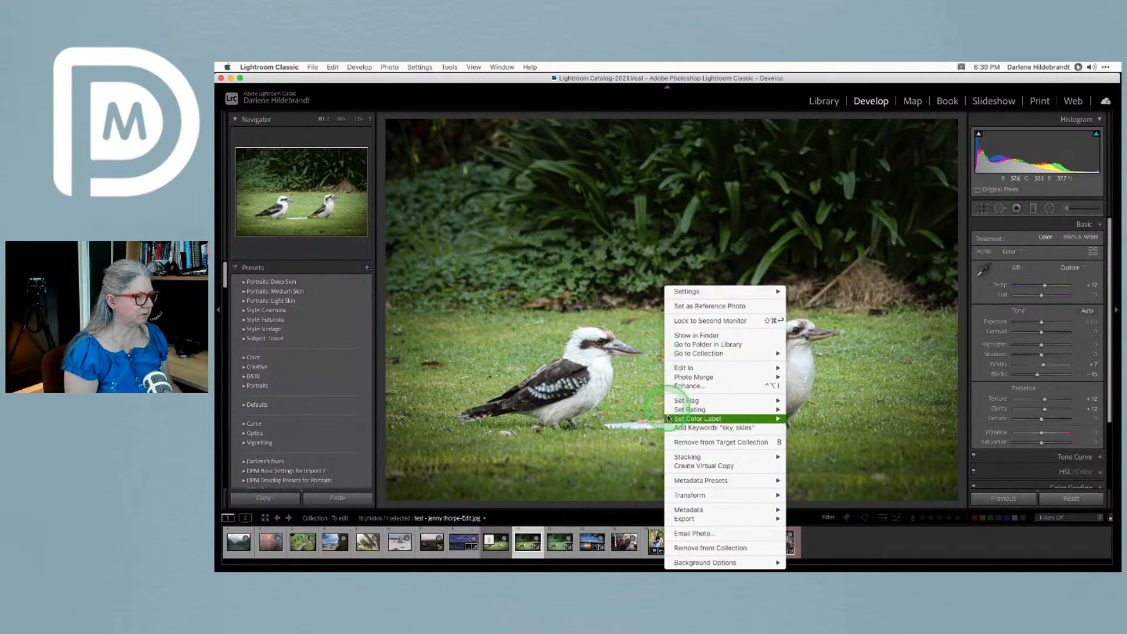
mouse_move(712, 369)
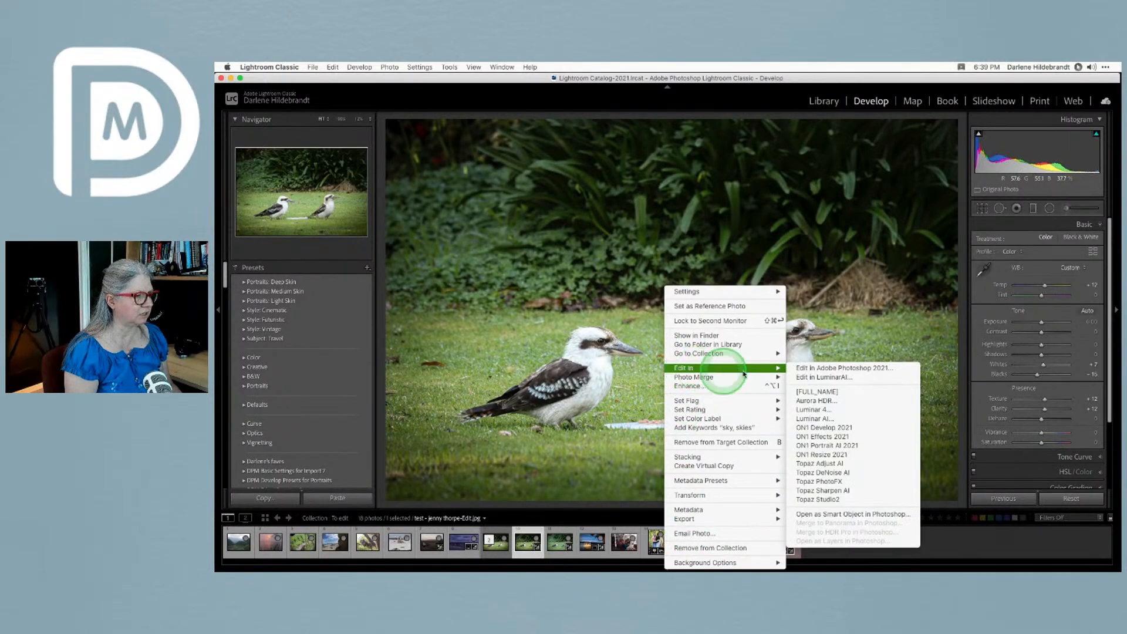
left_click(849, 367)
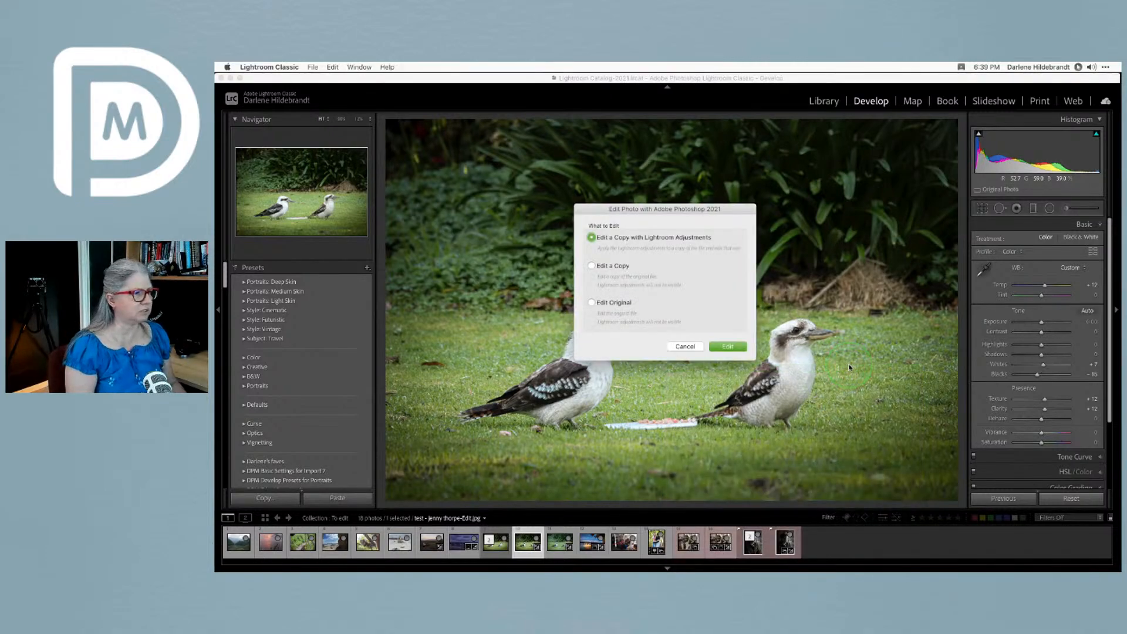
left_click(735, 347)
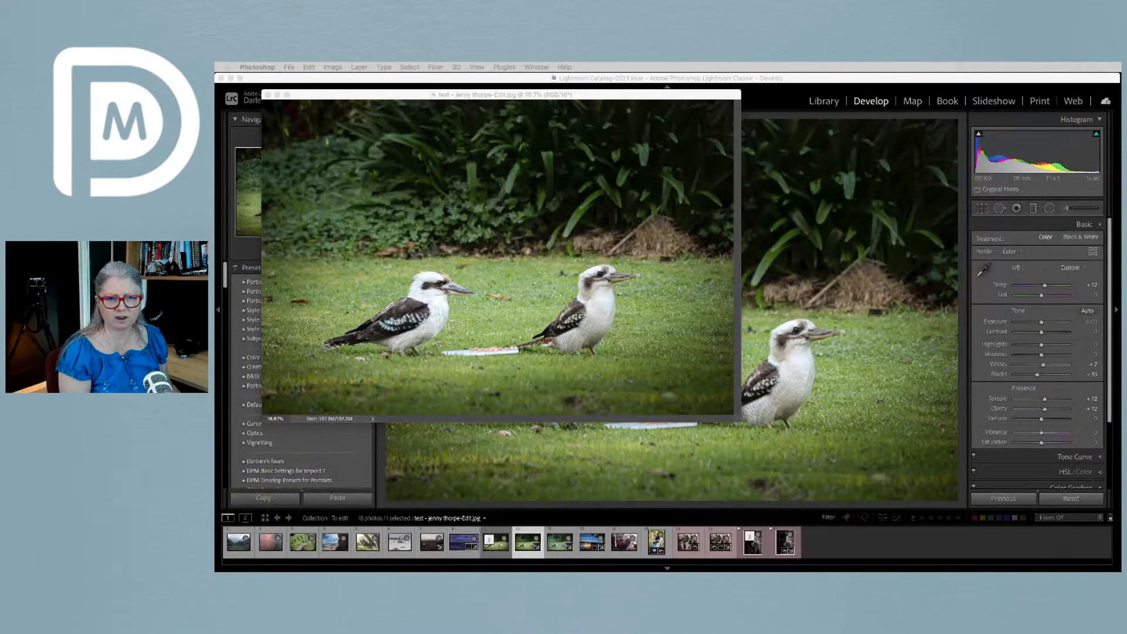
Enlarge the photo to fill the Photoshop workspace and make the Layers panel visible beside it
left_click(439, 96)
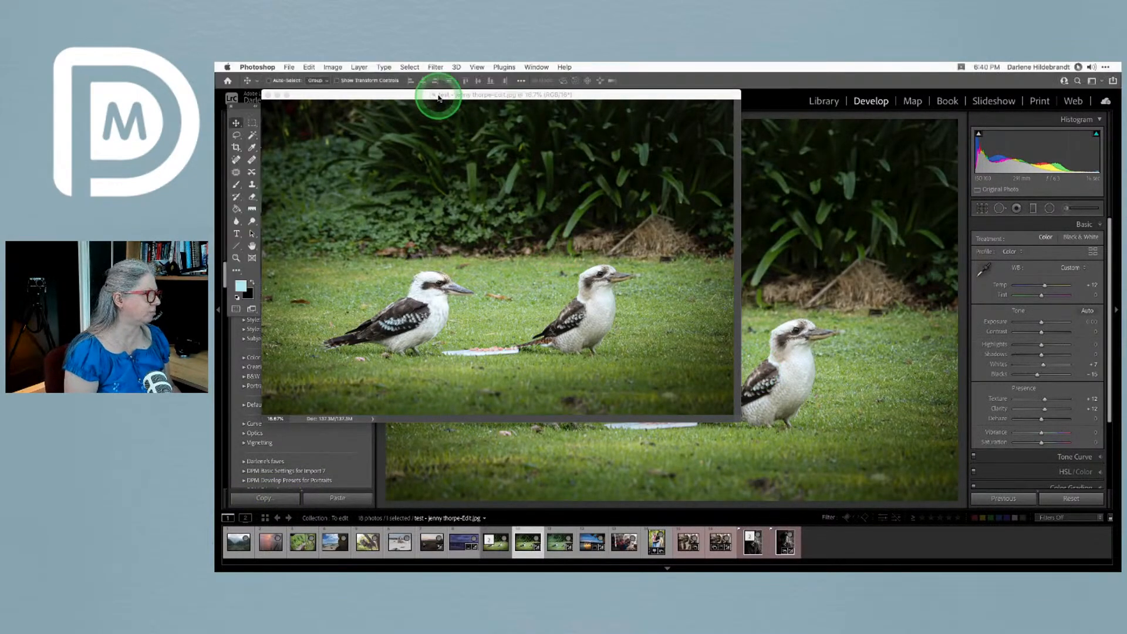
double_click(440, 97)
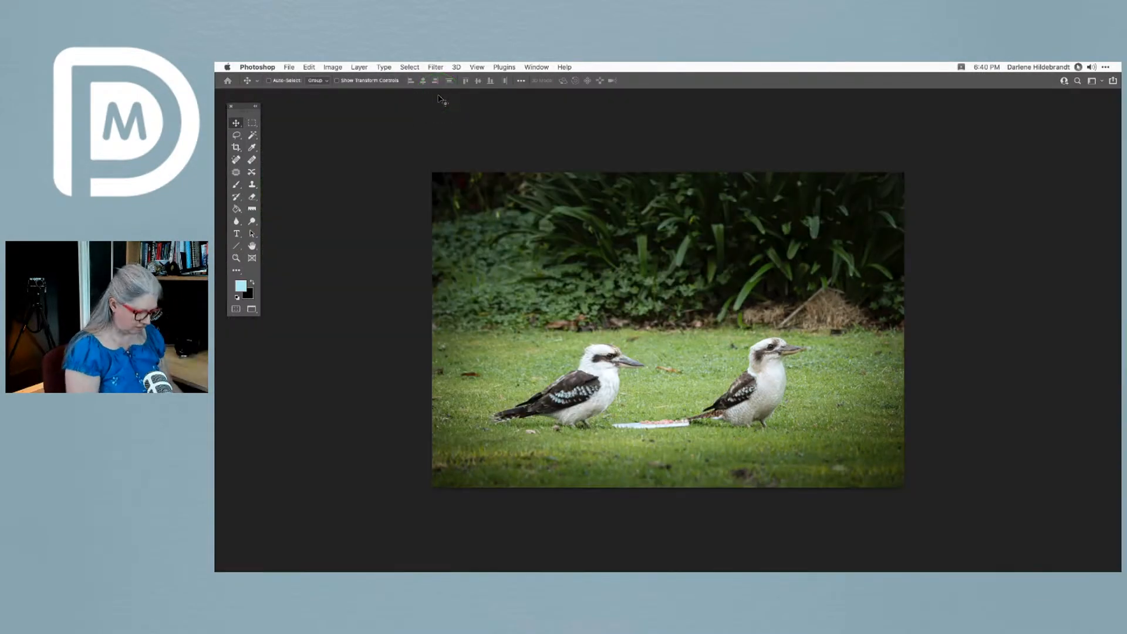
key("super+0")
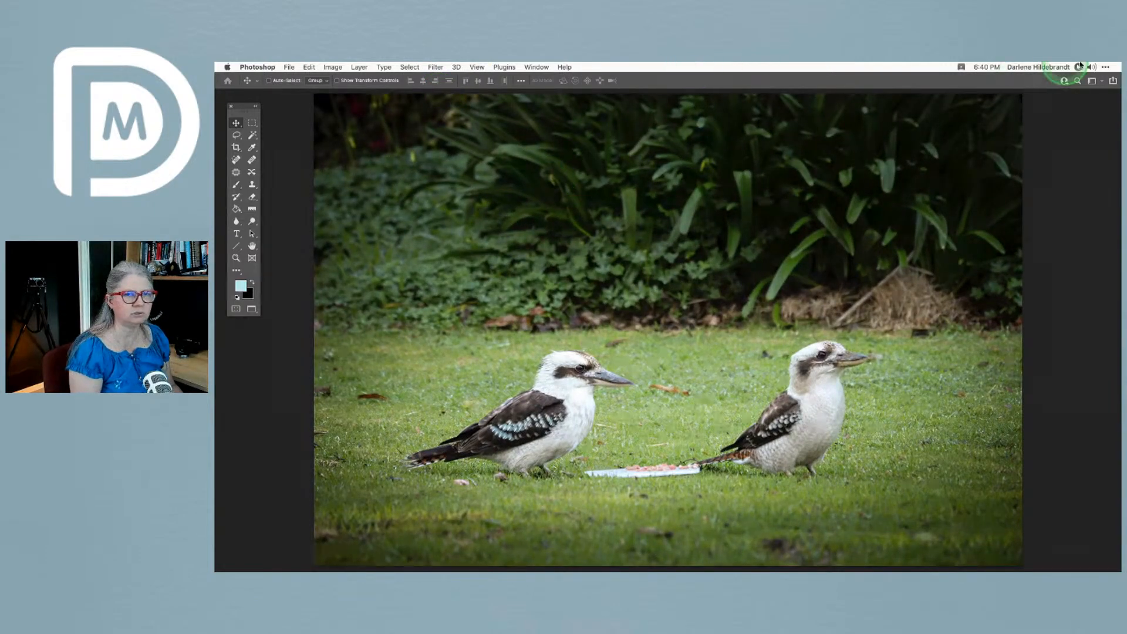
left_click_drag(1120, 97, 1072, 94)
left_click_drag(684, 171, 621, 134)
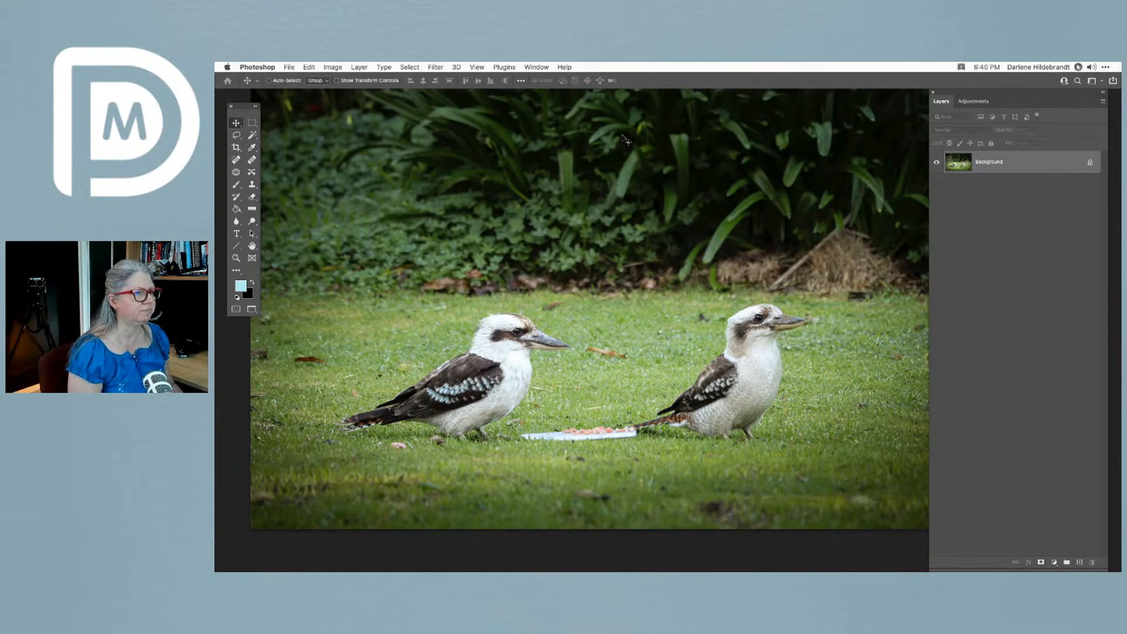
Add a new empty layer above the Background, keeping the default name, Normal mode and 100% opacity
left_click(1102, 103)
left_click(1055, 109)
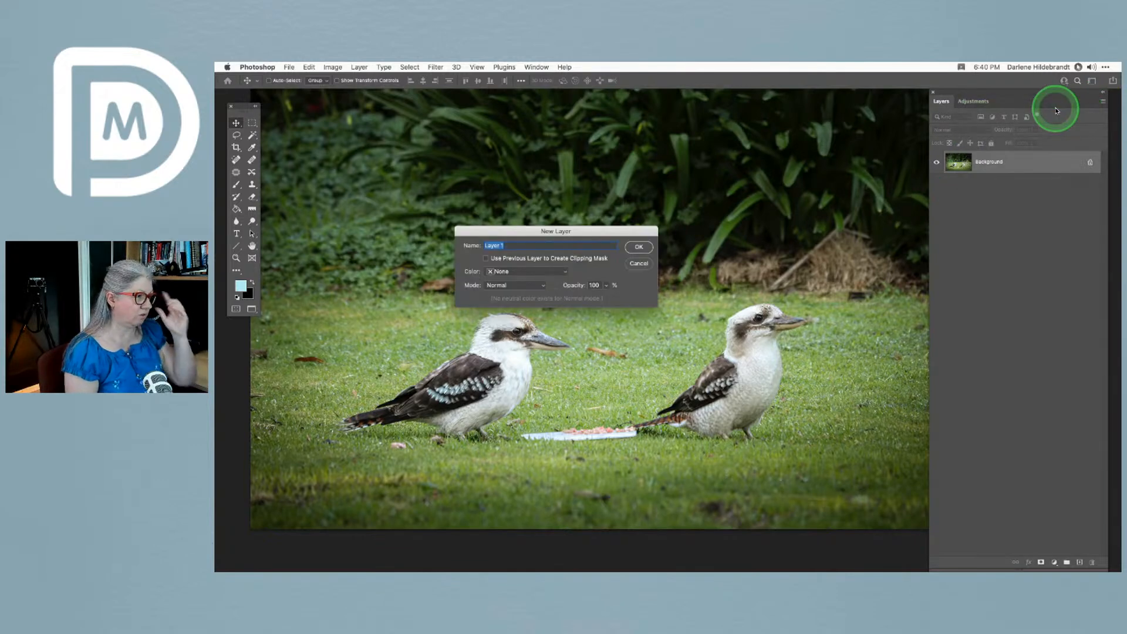
key("Return")
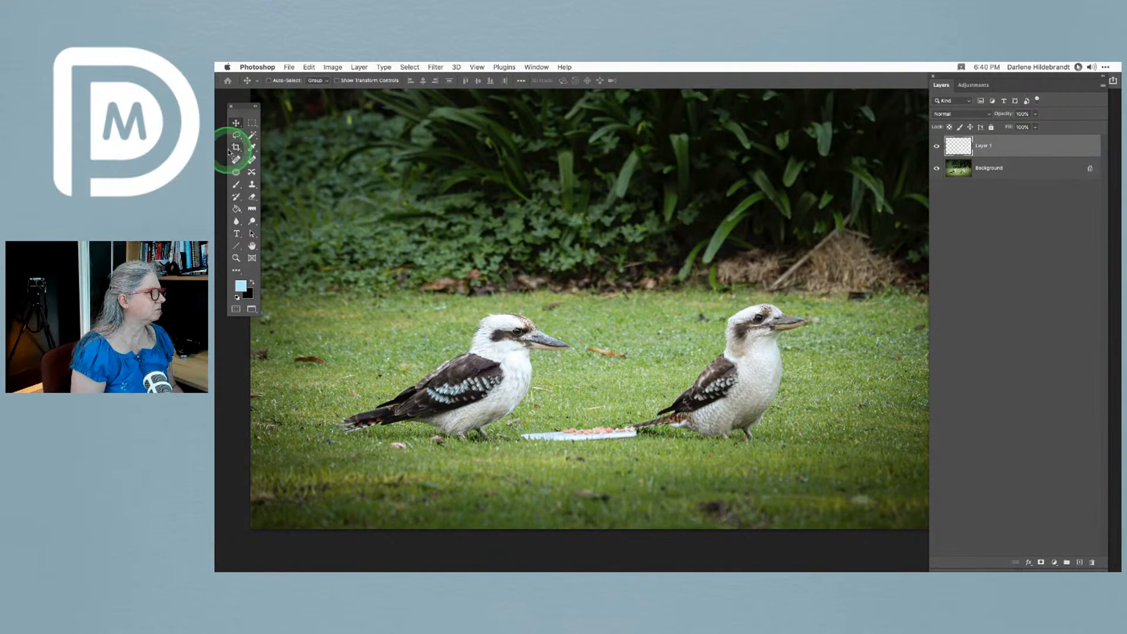
Outline the food tray between the birds with the Patch tool and turn on sampling of all layers
left_click(238, 174)
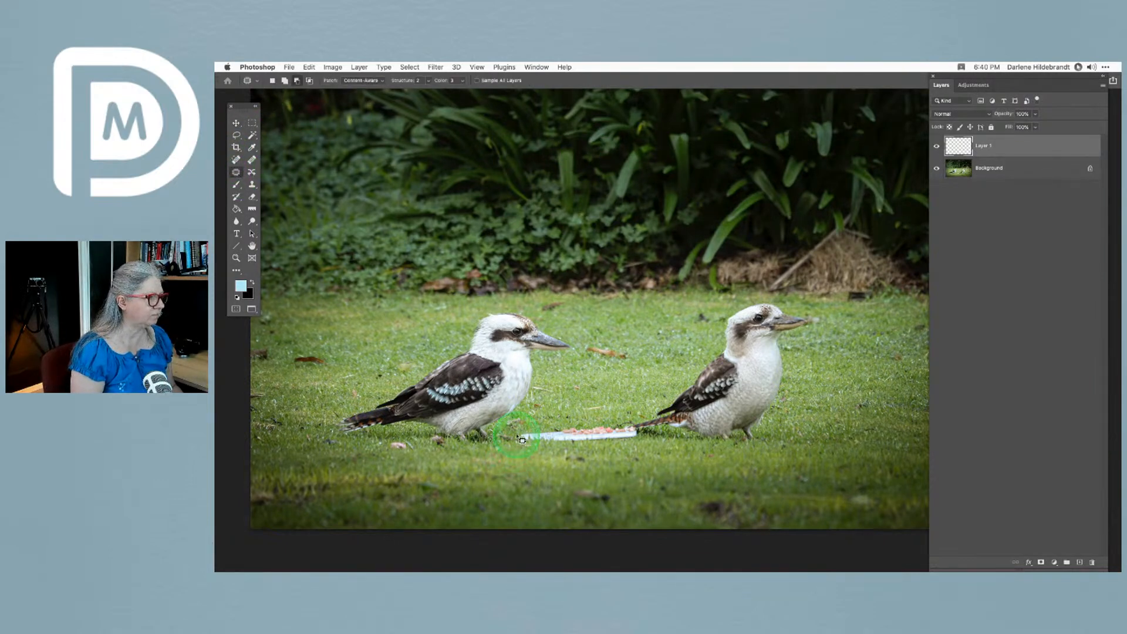
mouse_move(511, 427)
left_mouse_down()
mouse_move(635, 428)
mouse_move(644, 442)
mouse_move(530, 448)
mouse_move(516, 432)
mouse_move(821, 435)
left_mouse_up()
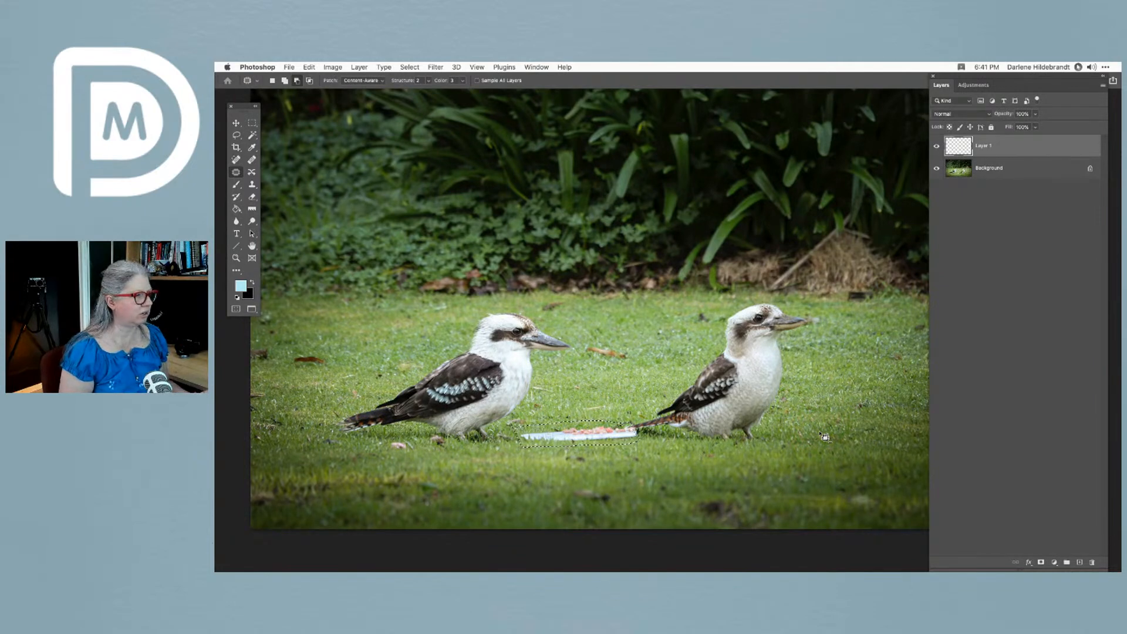
left_click(477, 81)
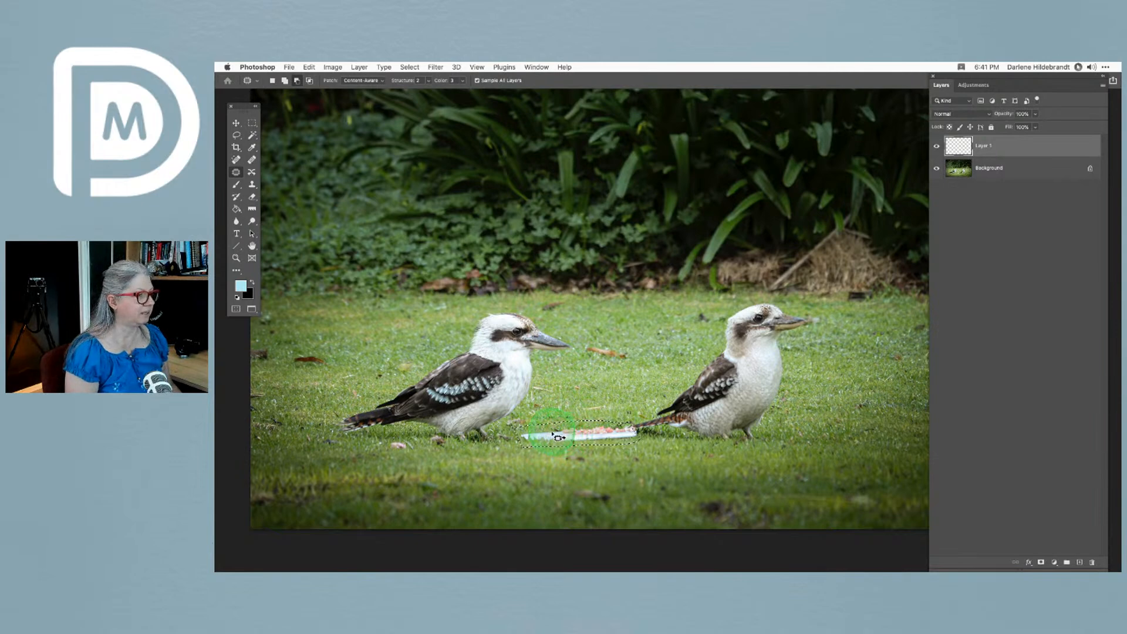
Try to patch the tray with grass from in front of the right bird and from just below the tray
left_click_drag(551, 436, 817, 431)
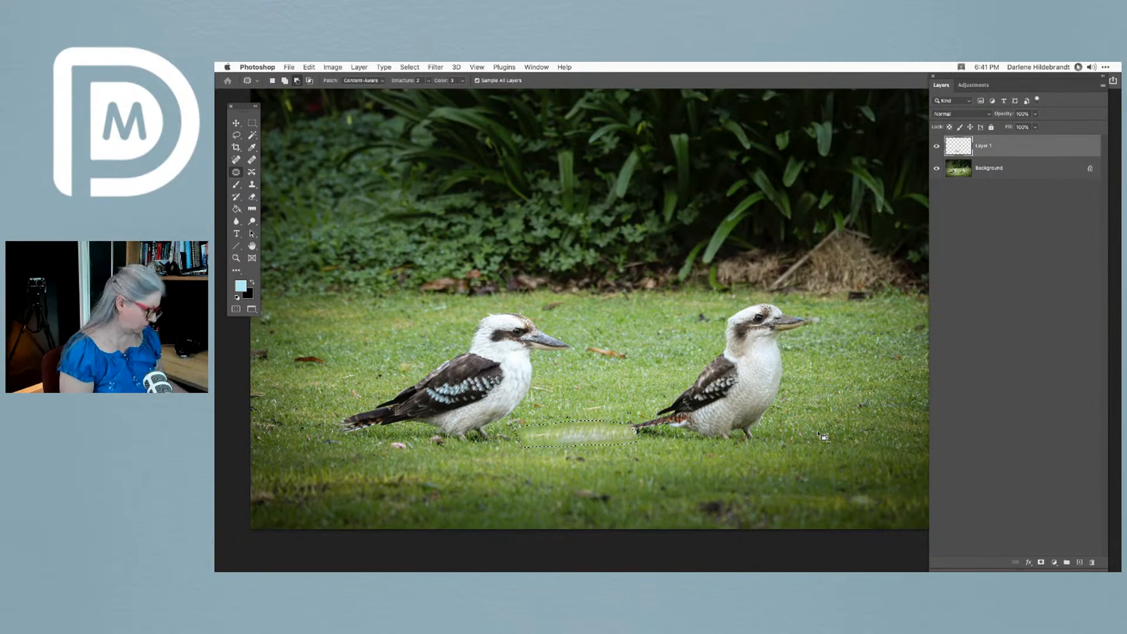
key("super+d")
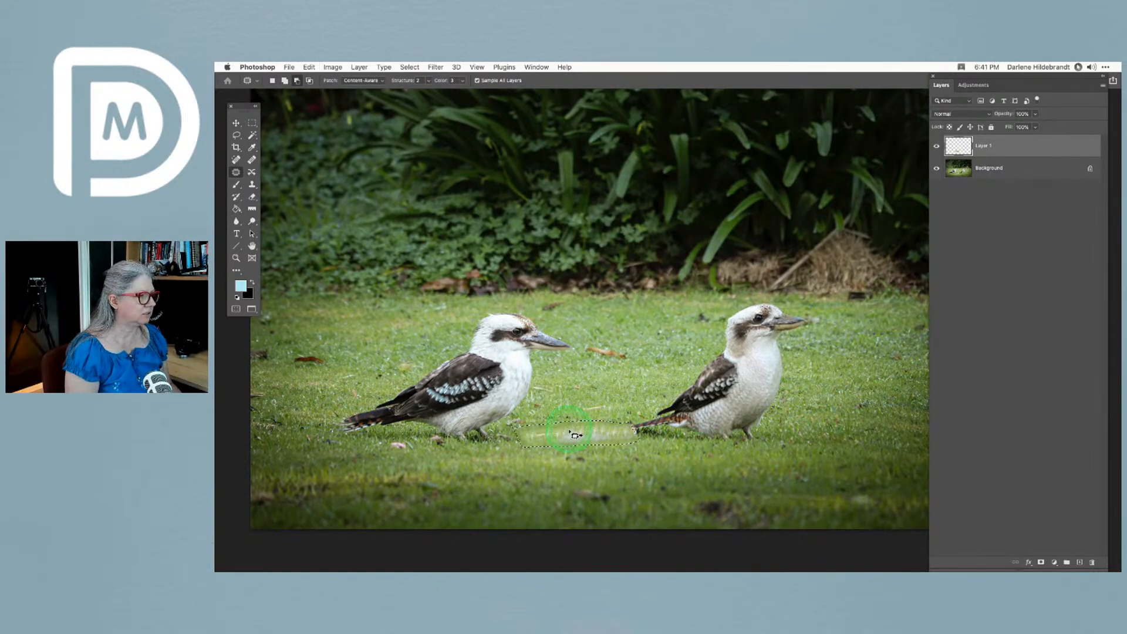
key("super+z")
left_click_drag(579, 437, 566, 465)
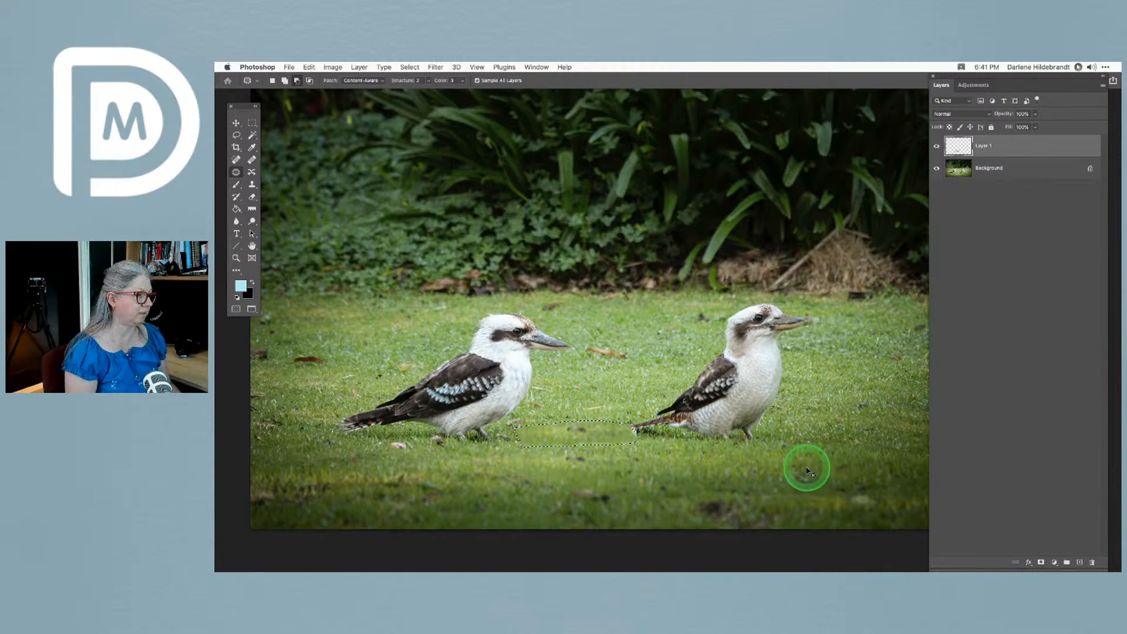
key("super+z")
Patch the outlined tray with the grass directly above it and clear the selection
left_click_drag(573, 432, 586, 401)
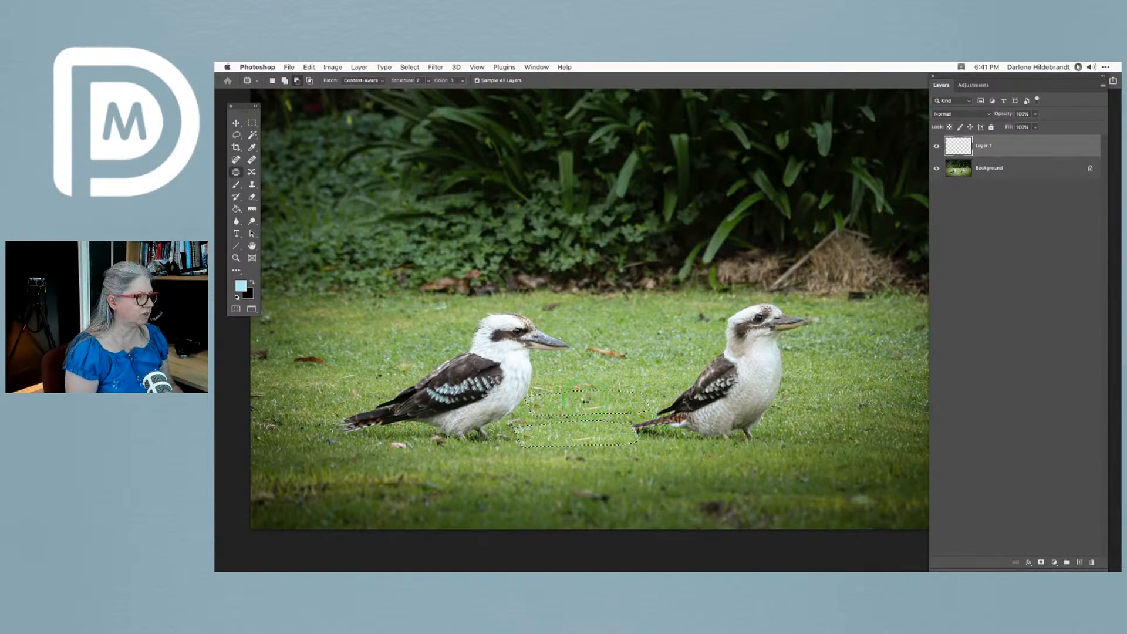
left_click_drag(585, 402, 586, 402)
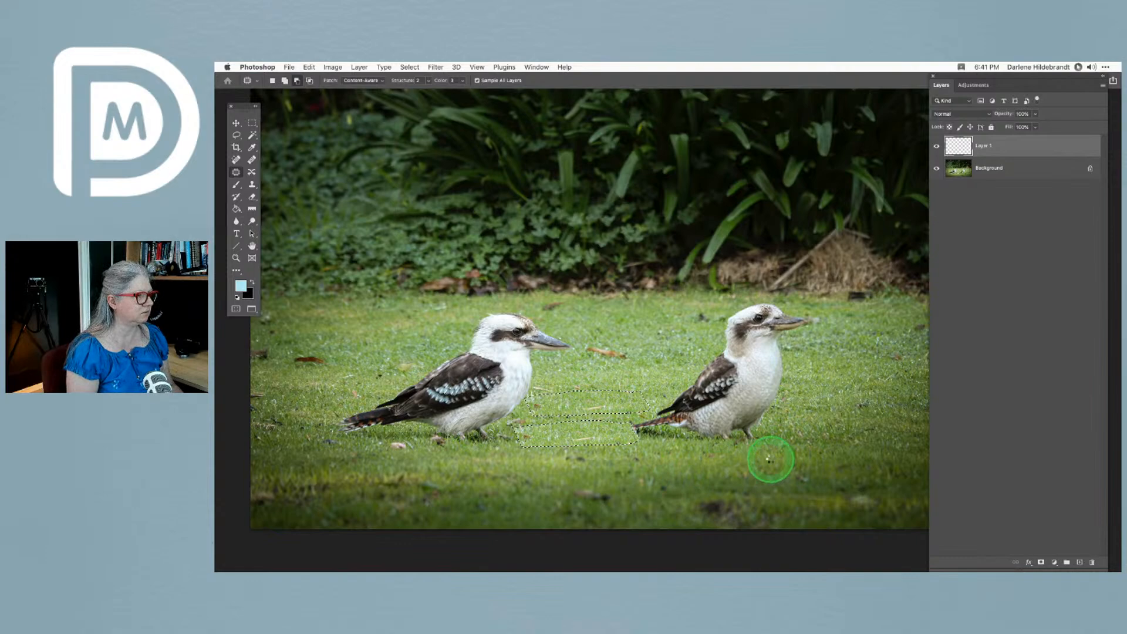
key("super+d")
Remove the twig in the patched grass and the matching twig above it with the Spot Healing Brush, working up close
key("super+equal")
key("super+equal")
key("super+equal")
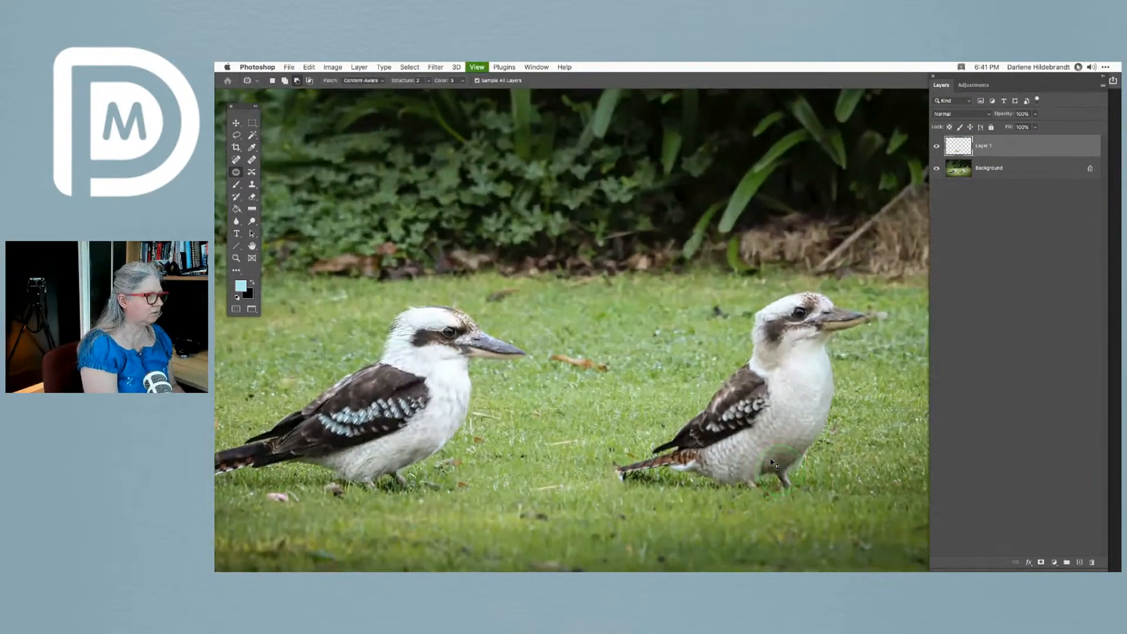
scroll(771, 460, "down", 5)
scroll(763, 461, "left", 3)
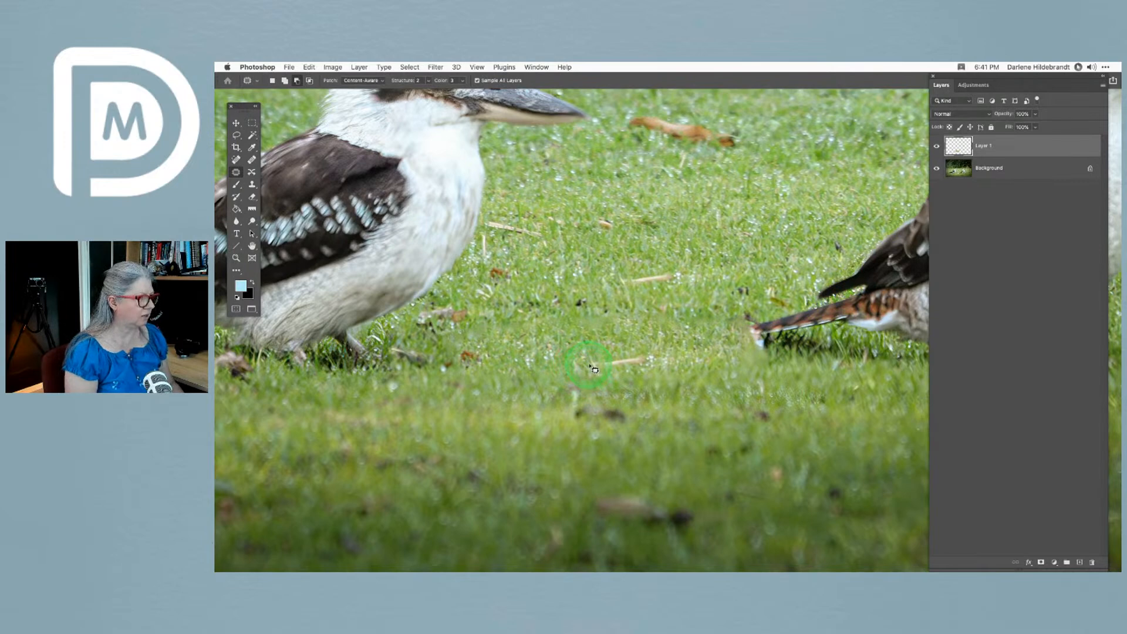
left_click(236, 159)
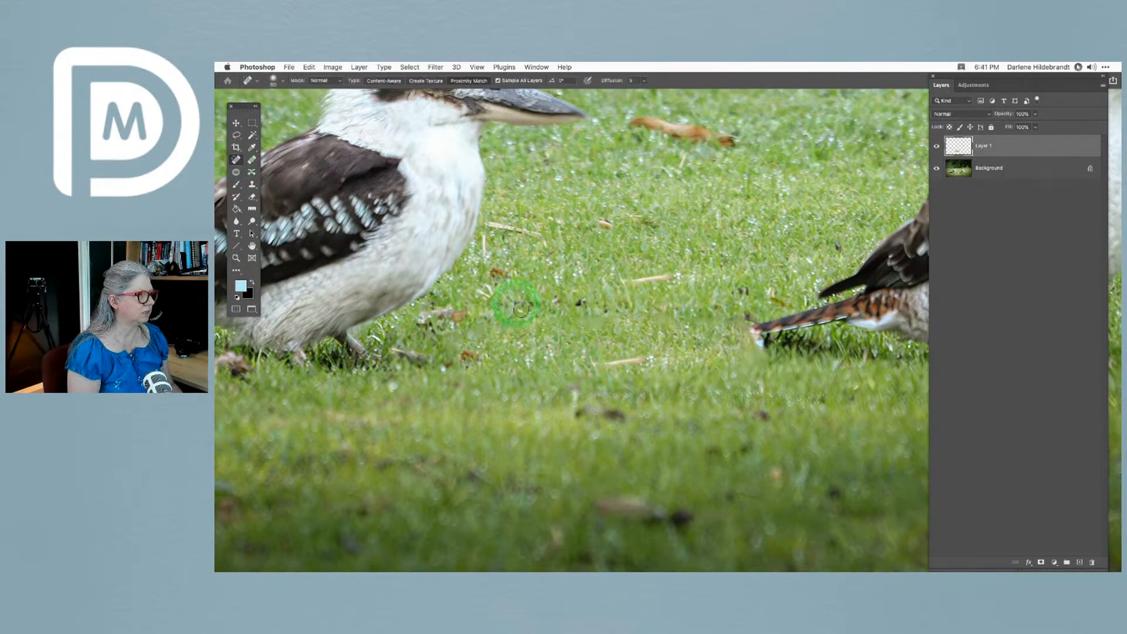
left_click_drag(587, 360, 657, 358)
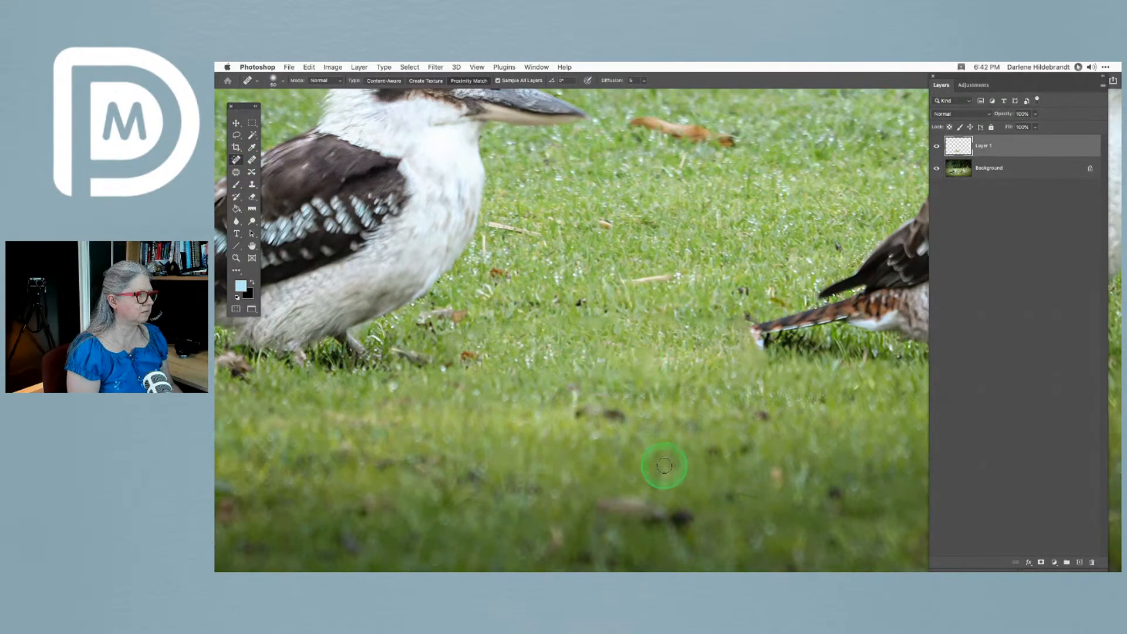
left_click_drag(669, 274, 615, 277)
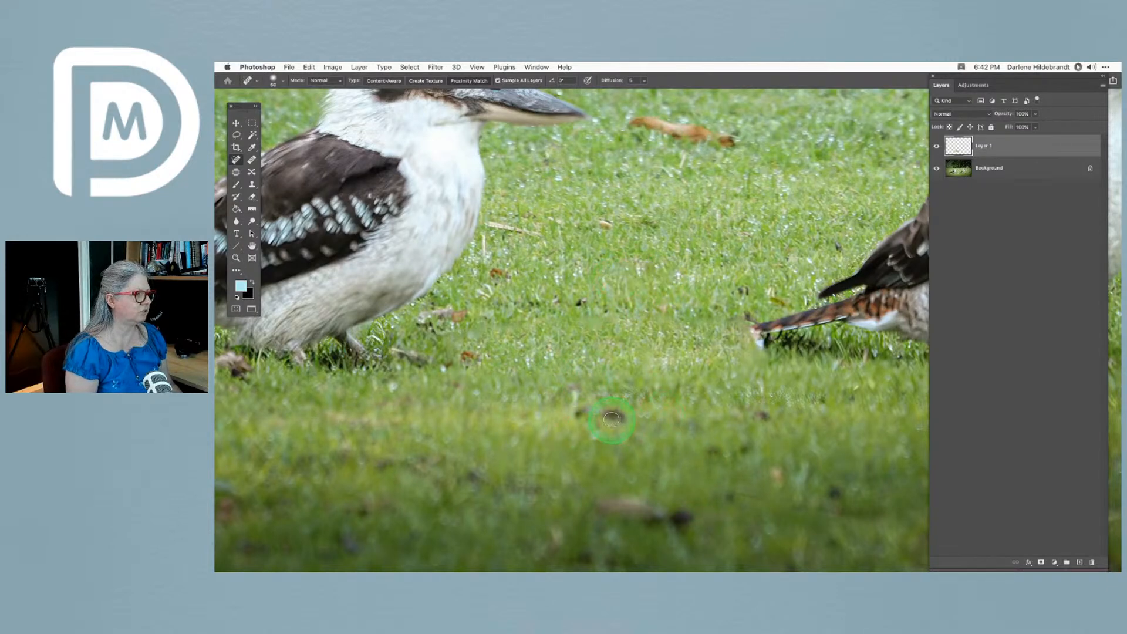
Heal the patch's upper edge with the Spot Healing Brush, and patch the uneven grass near the right bird's tail
mouse_move(499, 322)
left_mouse_down()
mouse_move(602, 320)
mouse_move(533, 306)
mouse_move(456, 309)
mouse_move(646, 290)
mouse_move(619, 301)
mouse_move(666, 286)
mouse_move(626, 318)
mouse_move(704, 312)
mouse_move(715, 286)
mouse_move(669, 293)
mouse_move(708, 290)
left_mouse_up()
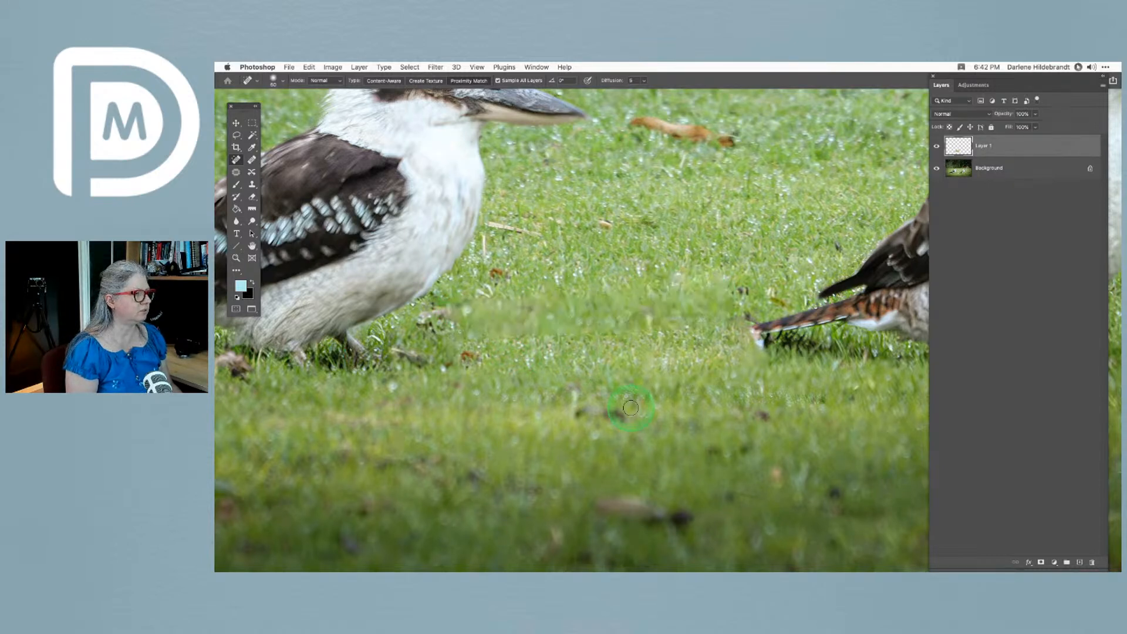
left_click_drag(593, 325, 556, 294)
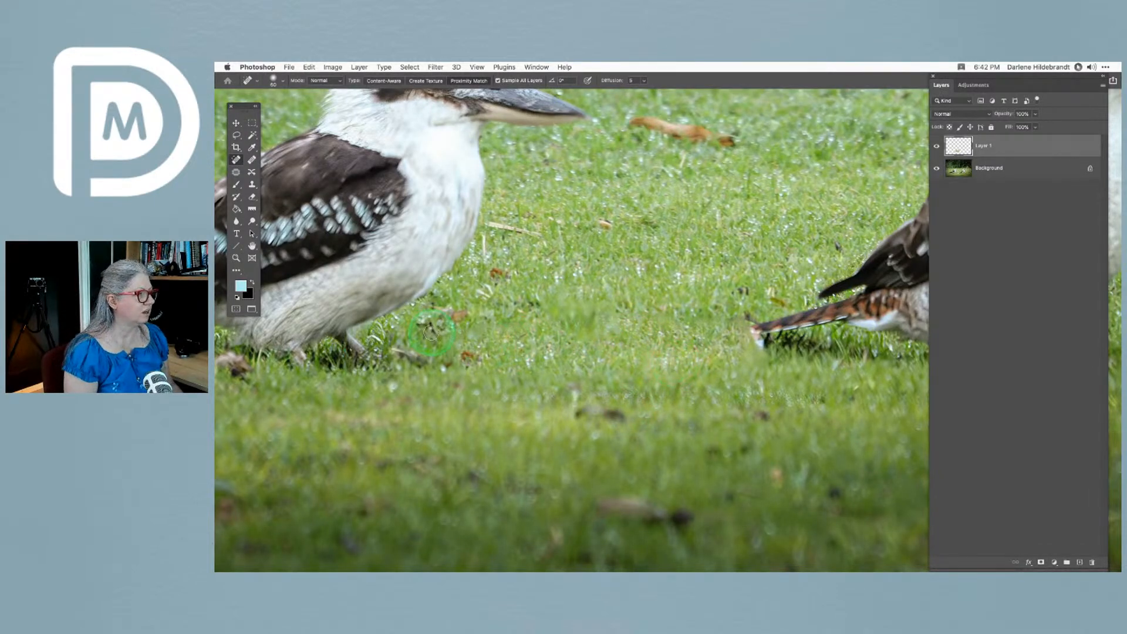
left_click(236, 172)
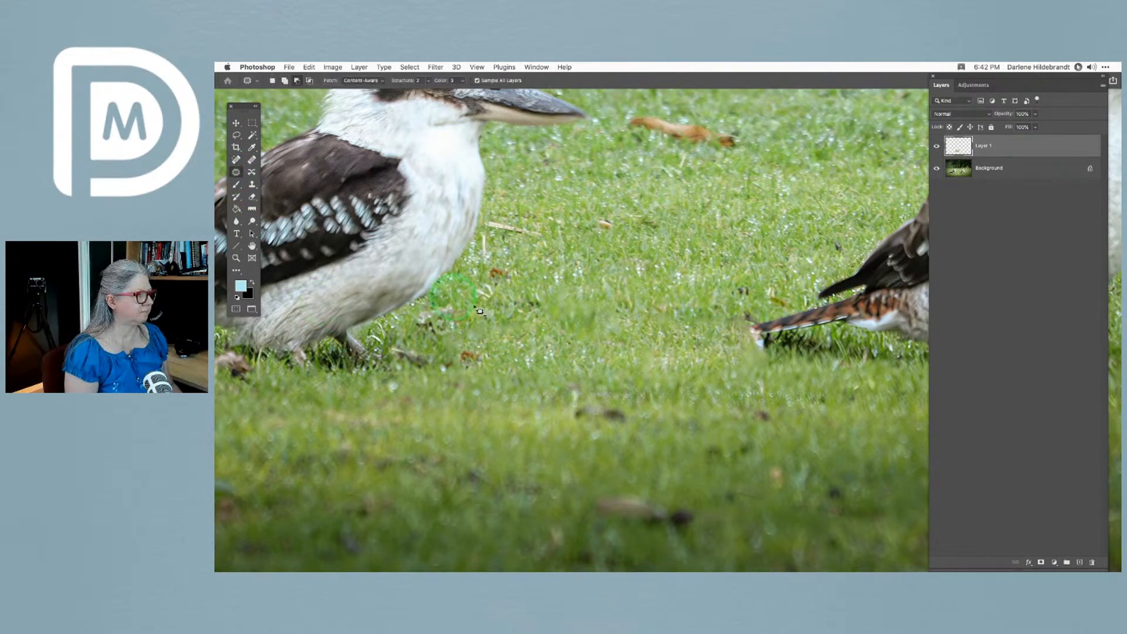
mouse_move(618, 329)
left_mouse_down()
mouse_move(695, 330)
mouse_move(724, 361)
mouse_move(639, 374)
mouse_move(610, 334)
mouse_move(666, 339)
mouse_move(672, 326)
mouse_move(648, 329)
left_mouse_up()
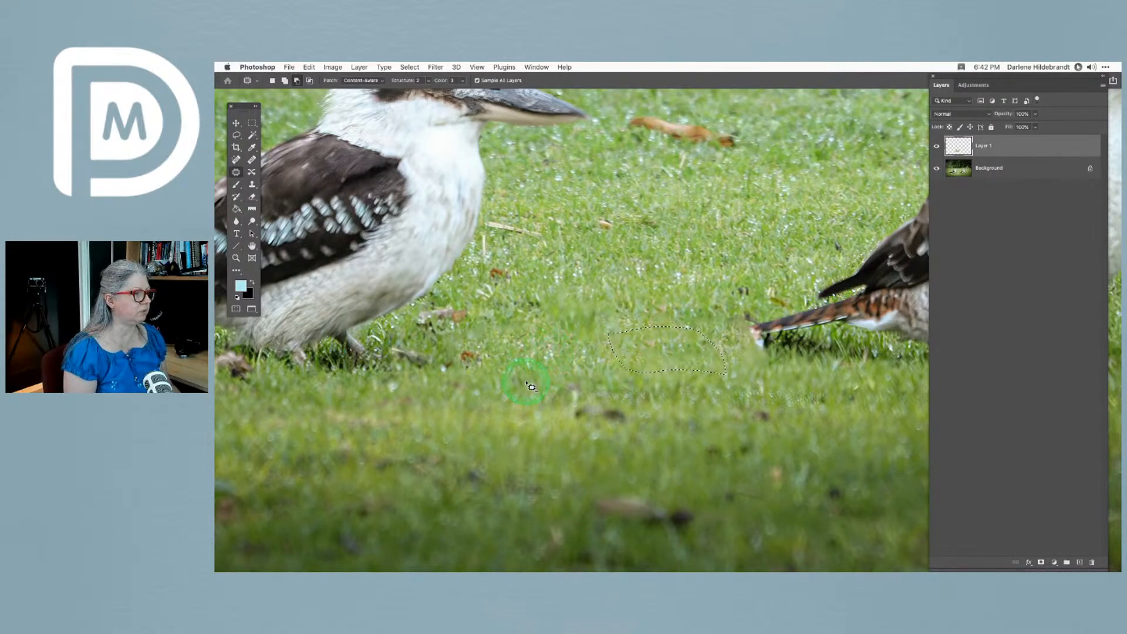
key("super+d")
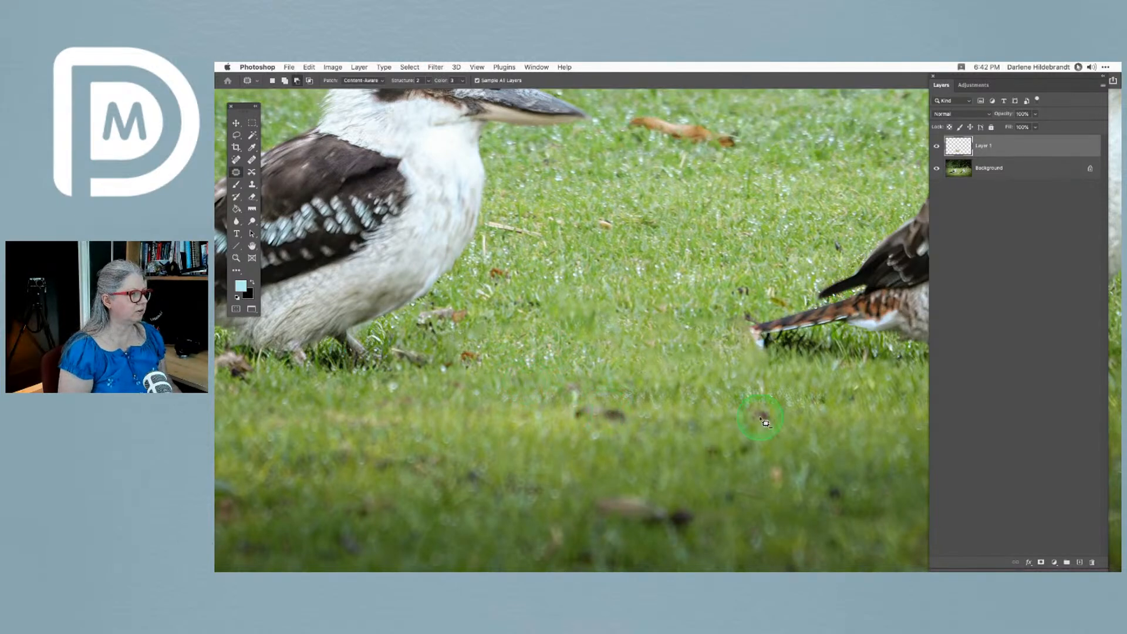
key("super+0")
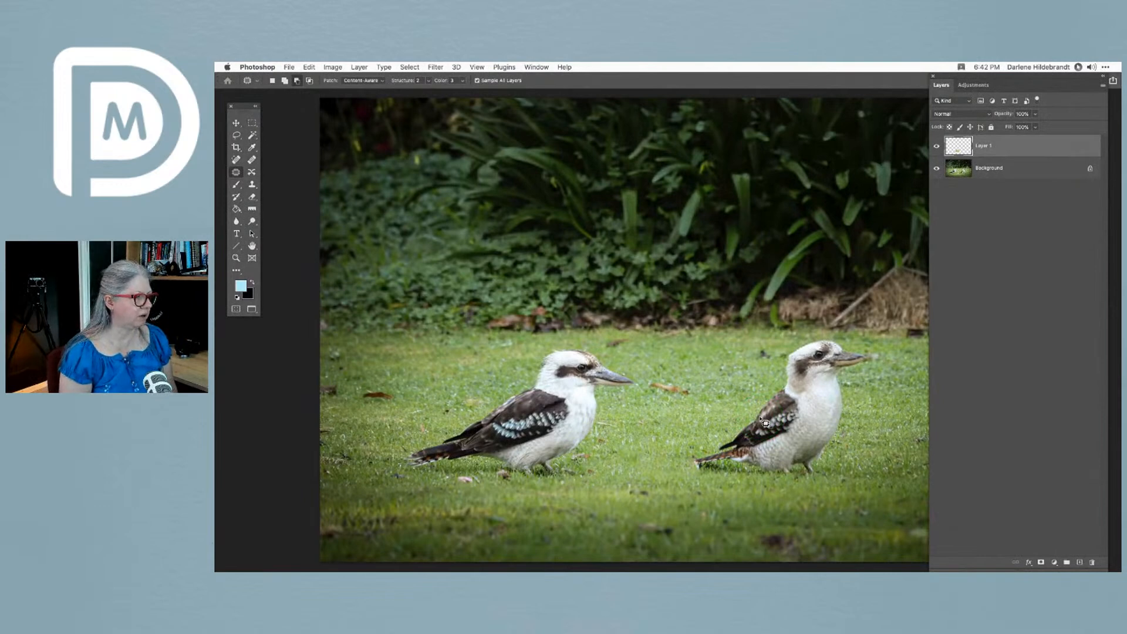
Switch to Lightroom Classic and compare the original kookaburra JPG with the retouched PSD version at full view
left_click(762, 421)
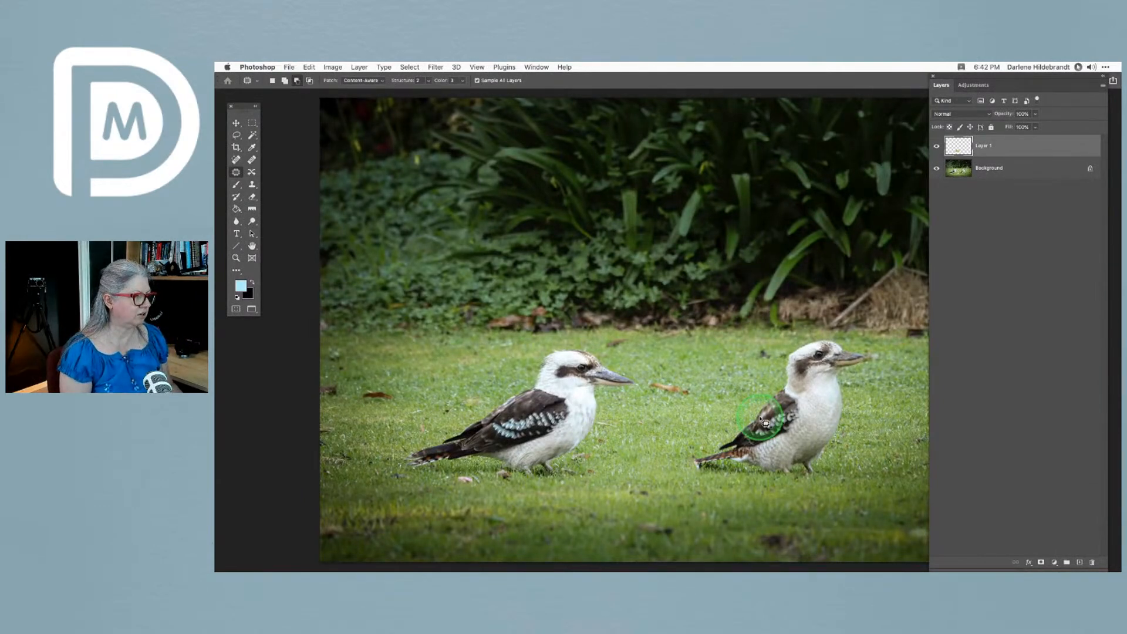
key("super+Tab")
key("super+Tab")
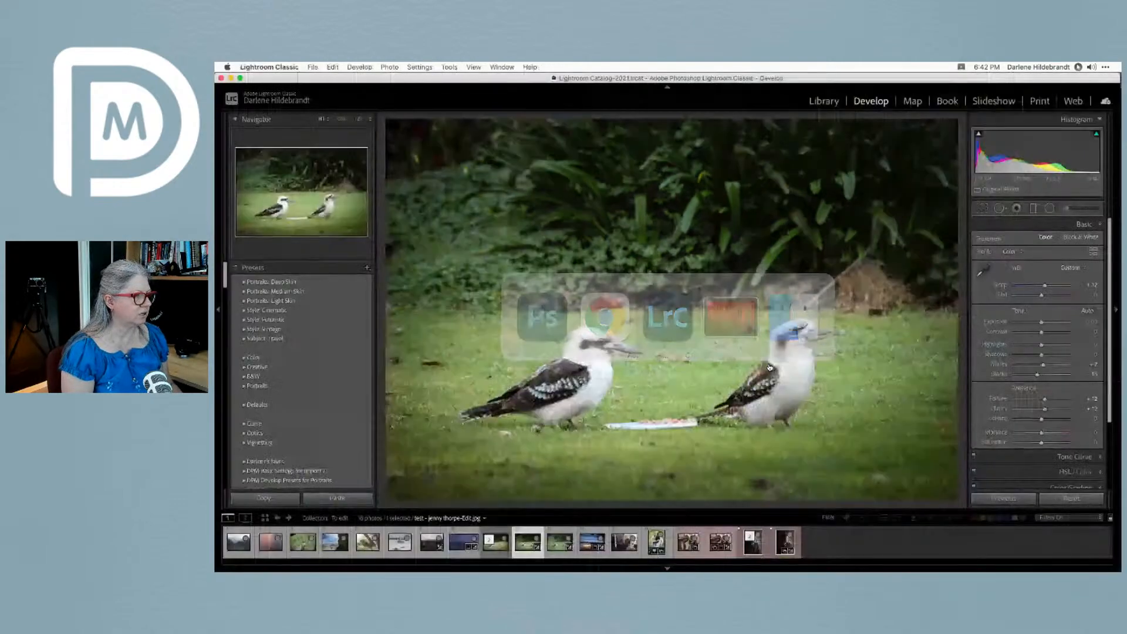
key("g")
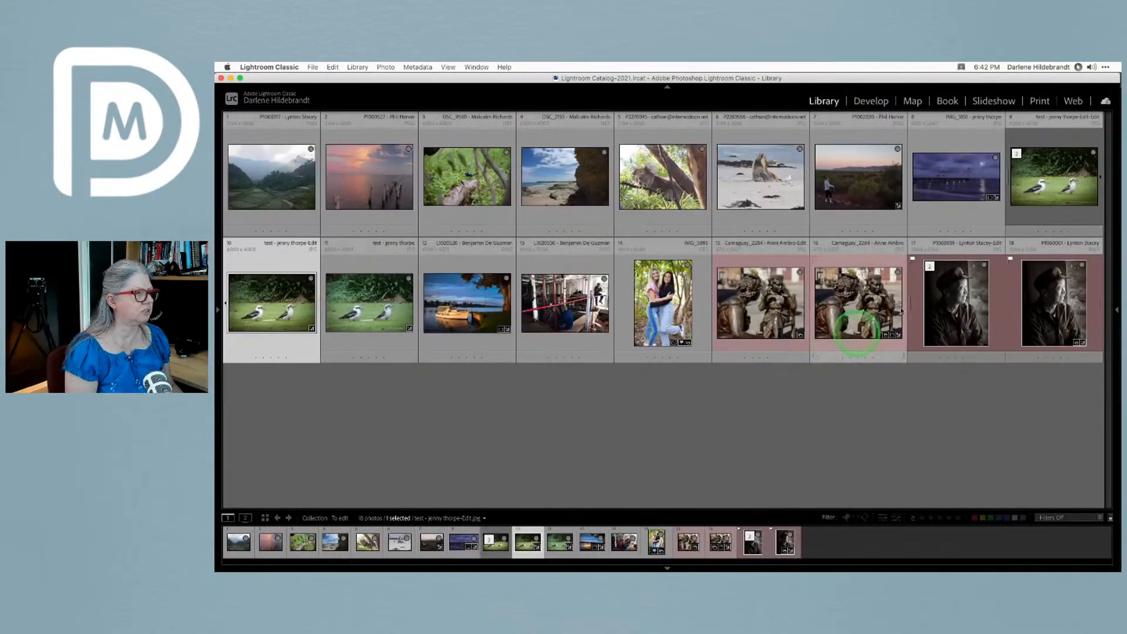
double_click(371, 303)
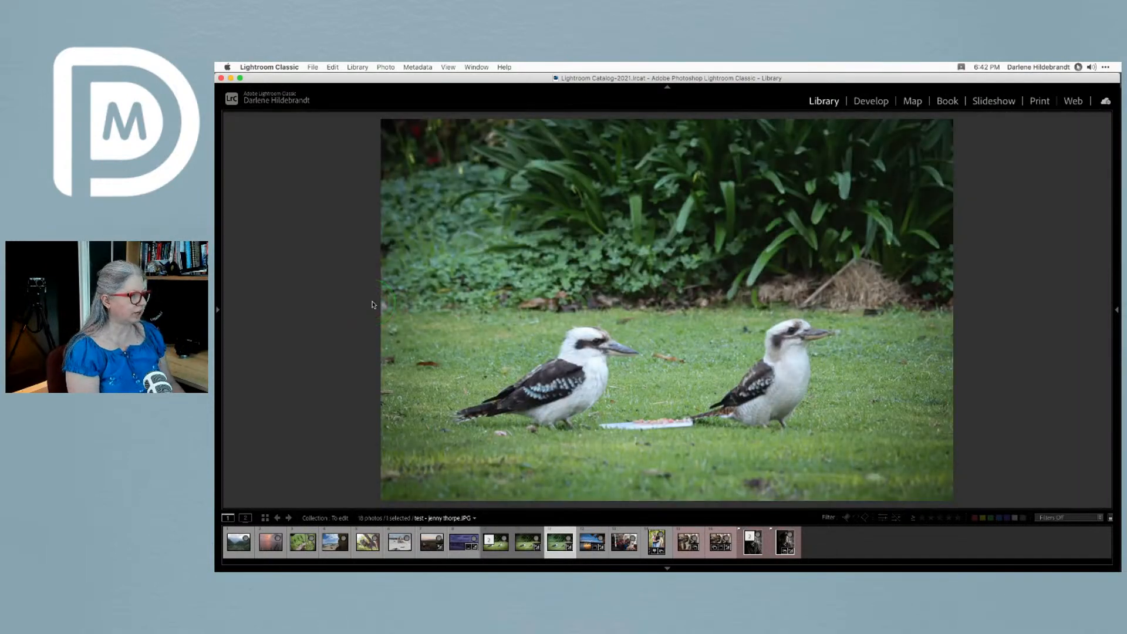
key("g")
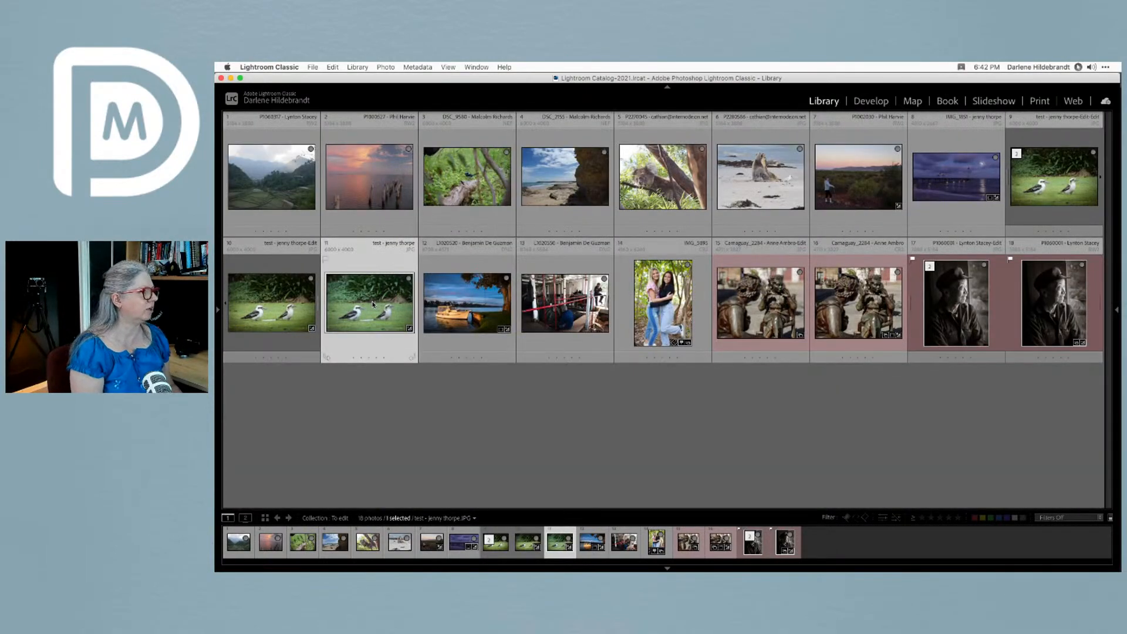
key("Left")
key("e")
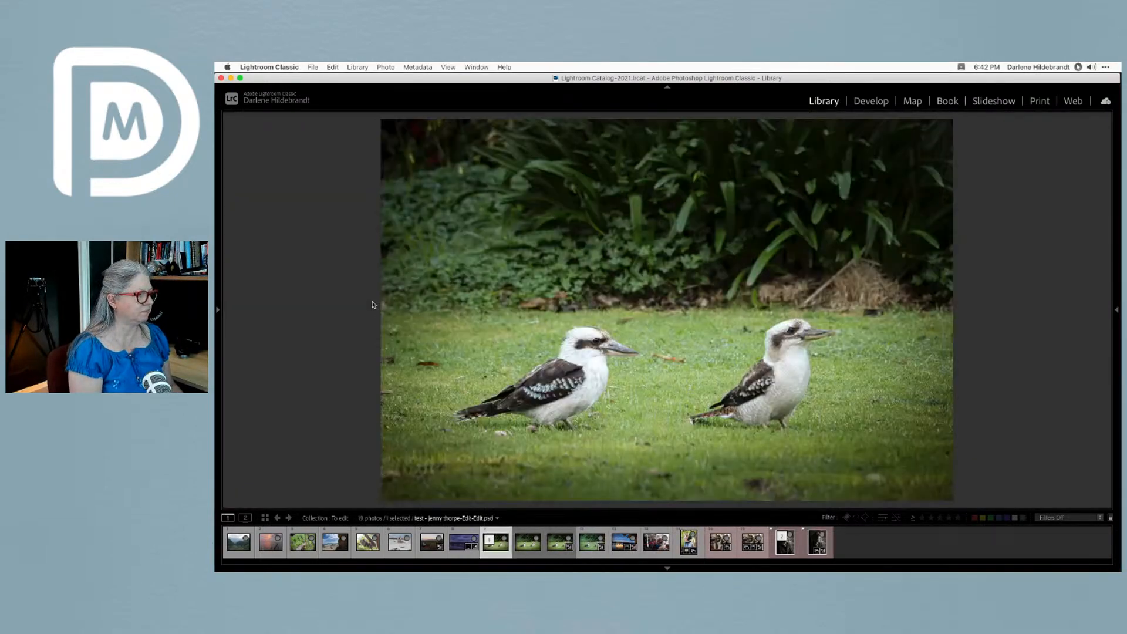
key("g")
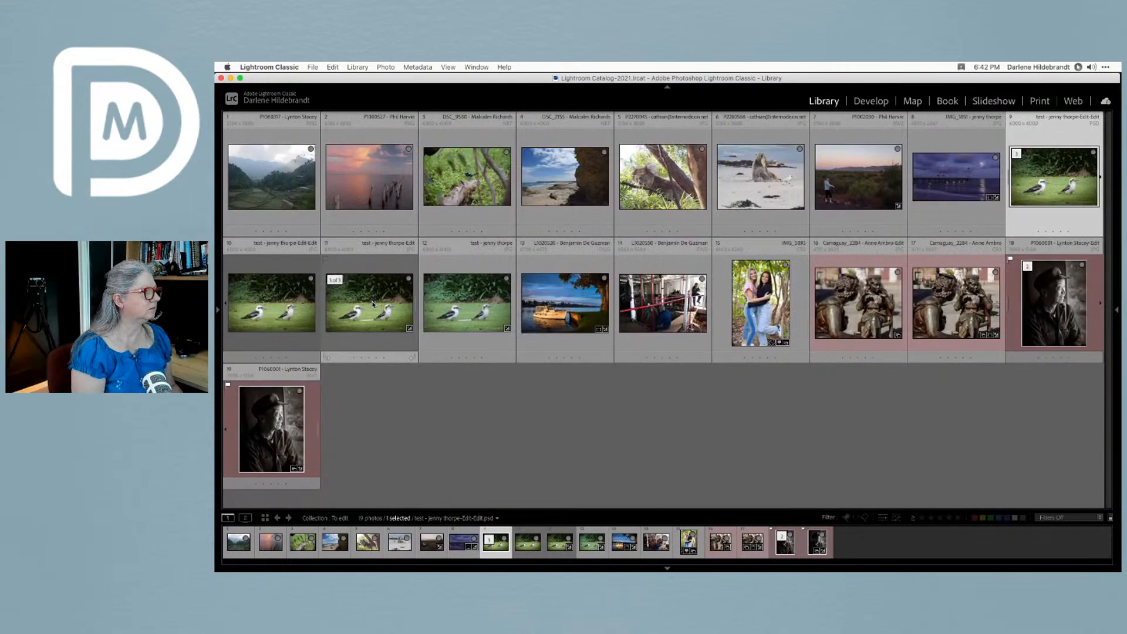
Step through the kookaburra versions from the original JPG to the final PSD, and return to the thumbnail grid
left_click(373, 303)
left_click(448, 309)
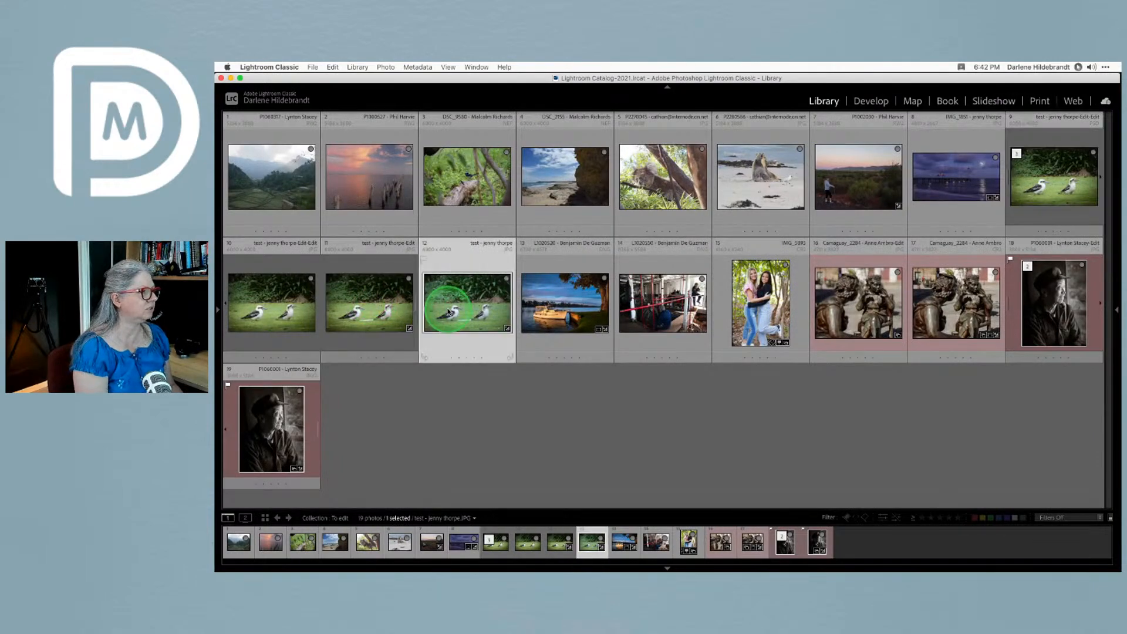
key("e")
key("Left")
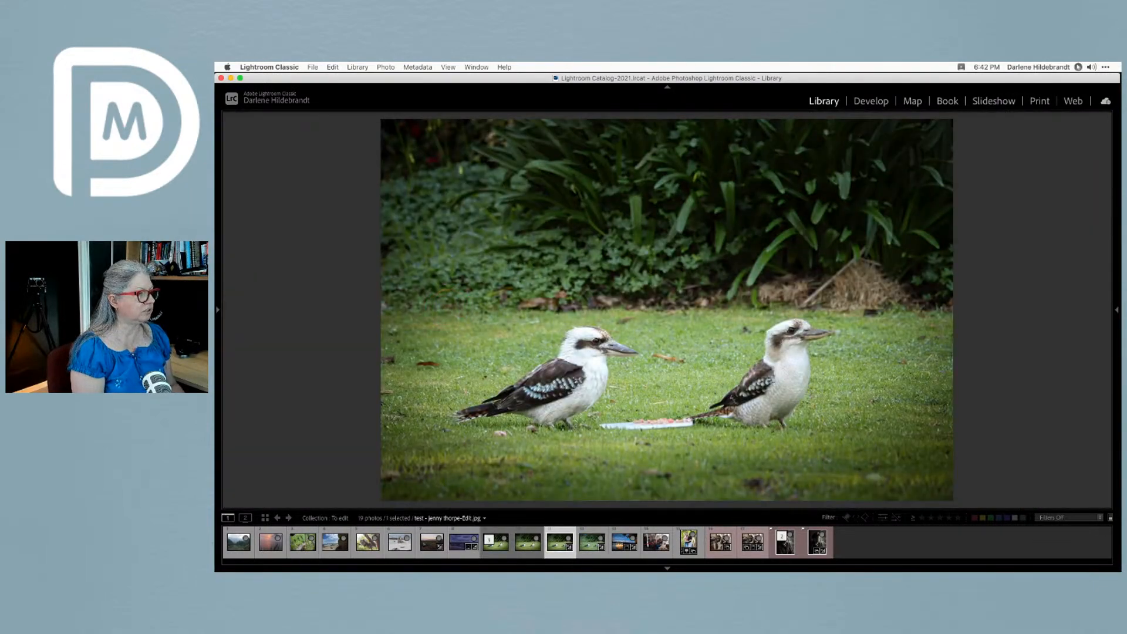
key("Left")
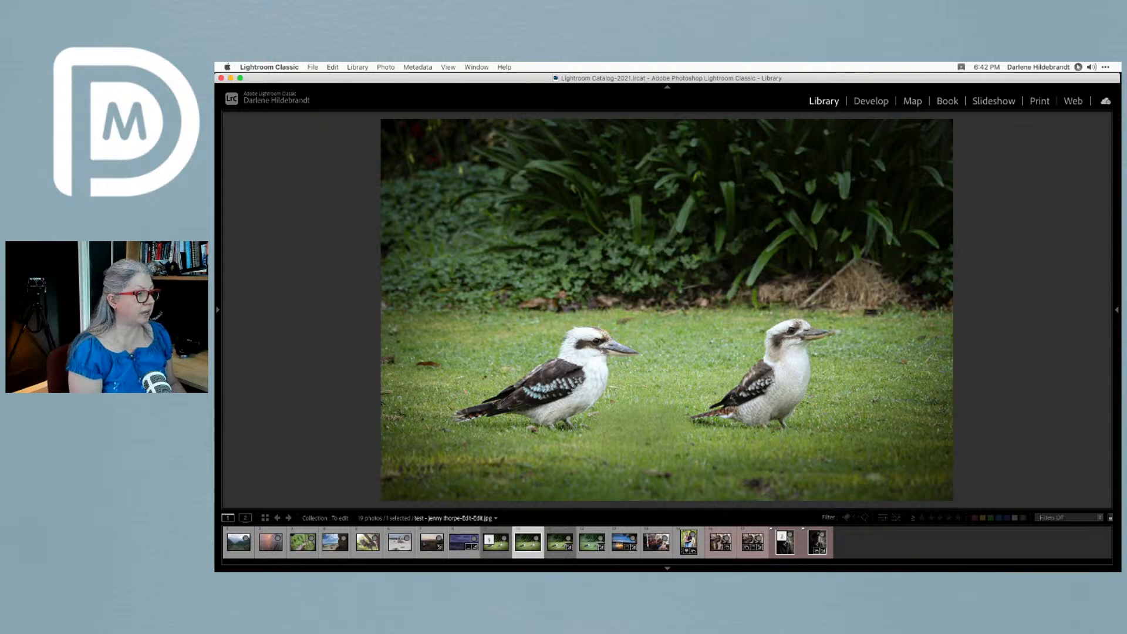
key("Left")
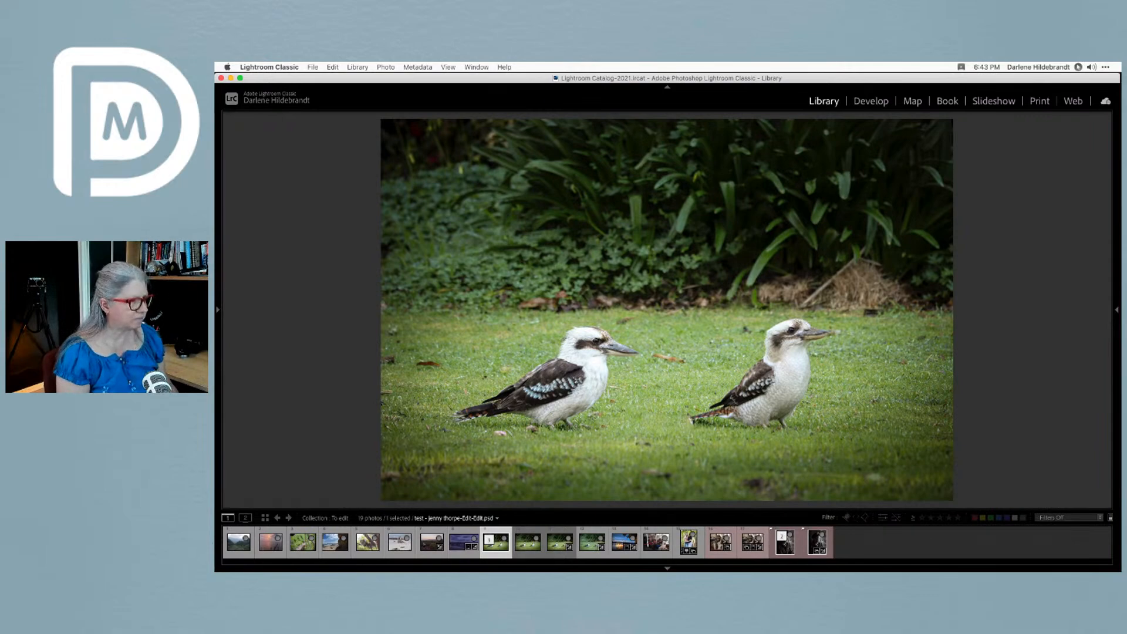
key("g")
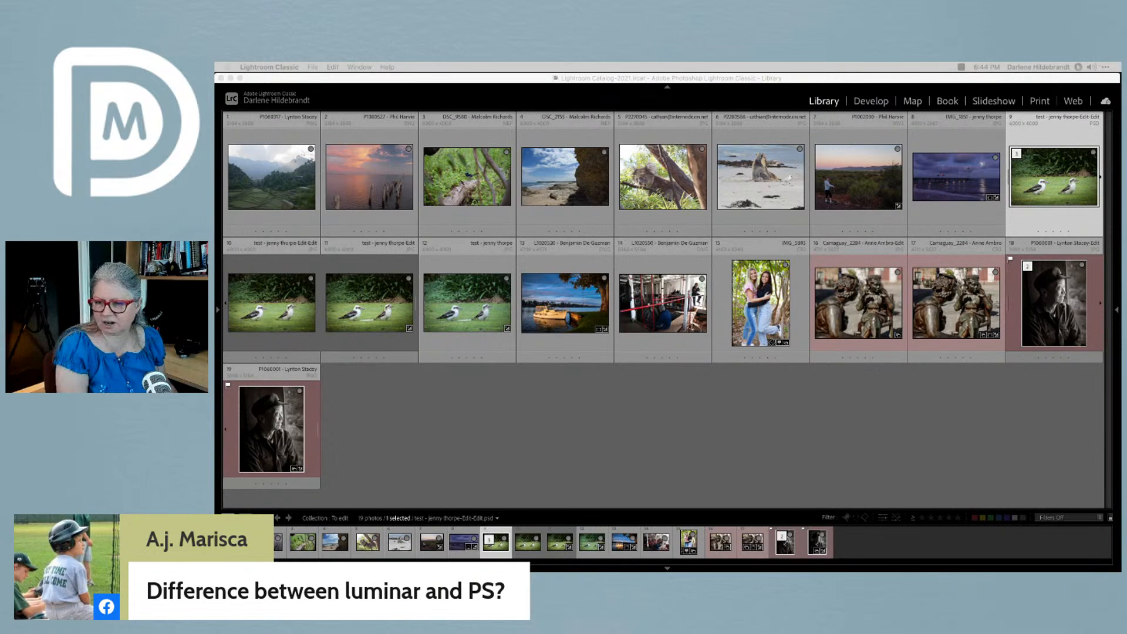
Reveal the Navigator and collections in the Library and open the koala photo at full view
left_click(758, 398)
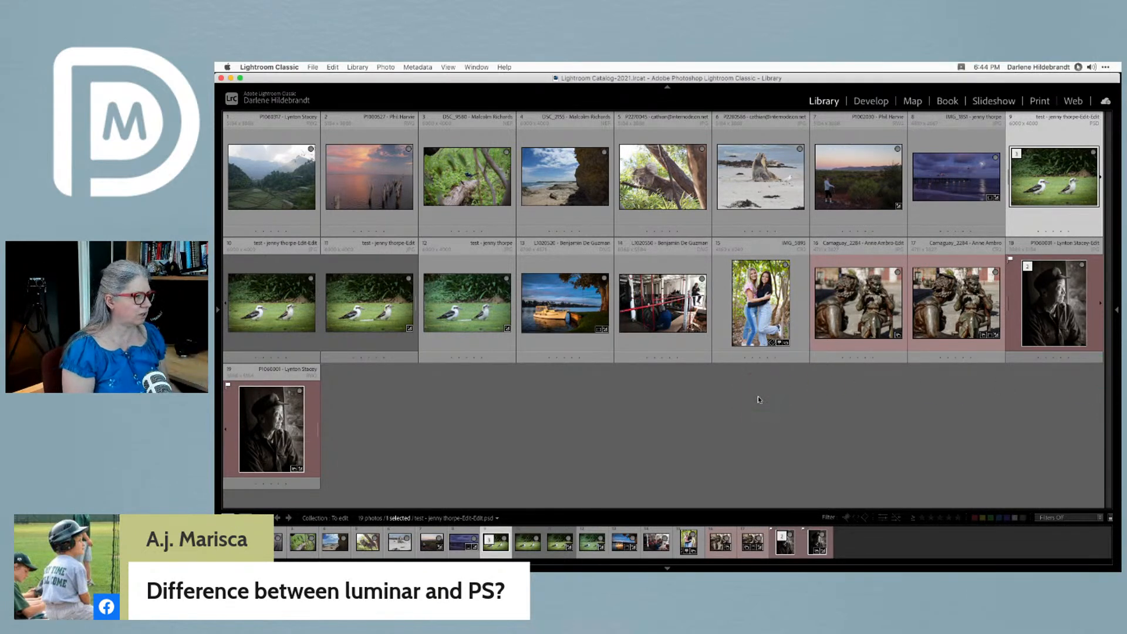
left_click(757, 397)
left_click(224, 312)
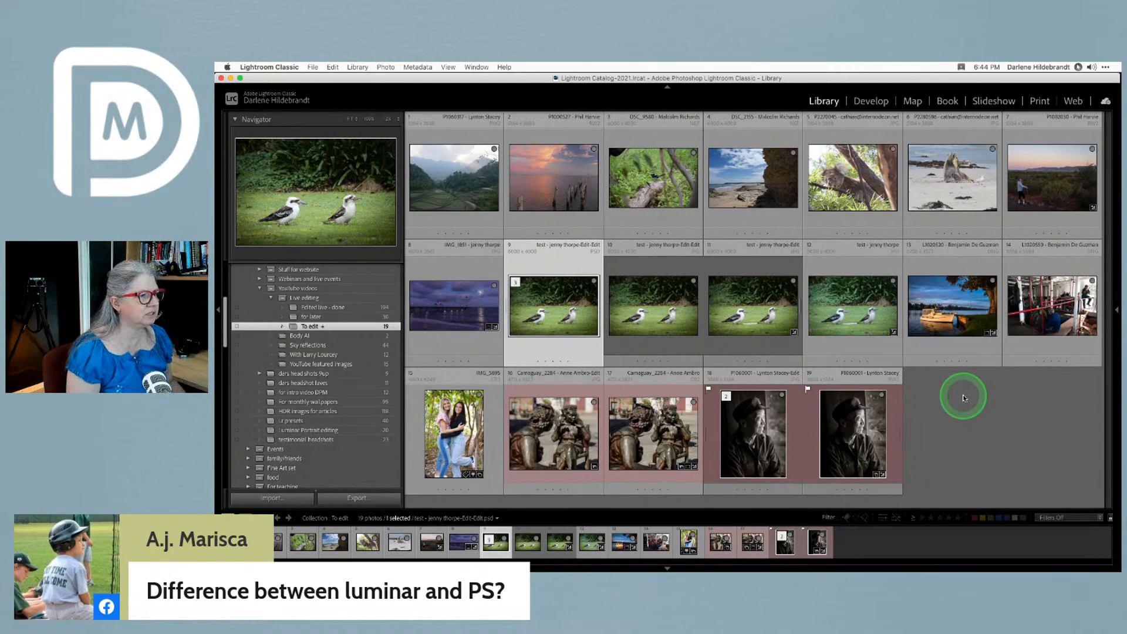
double_click(858, 171)
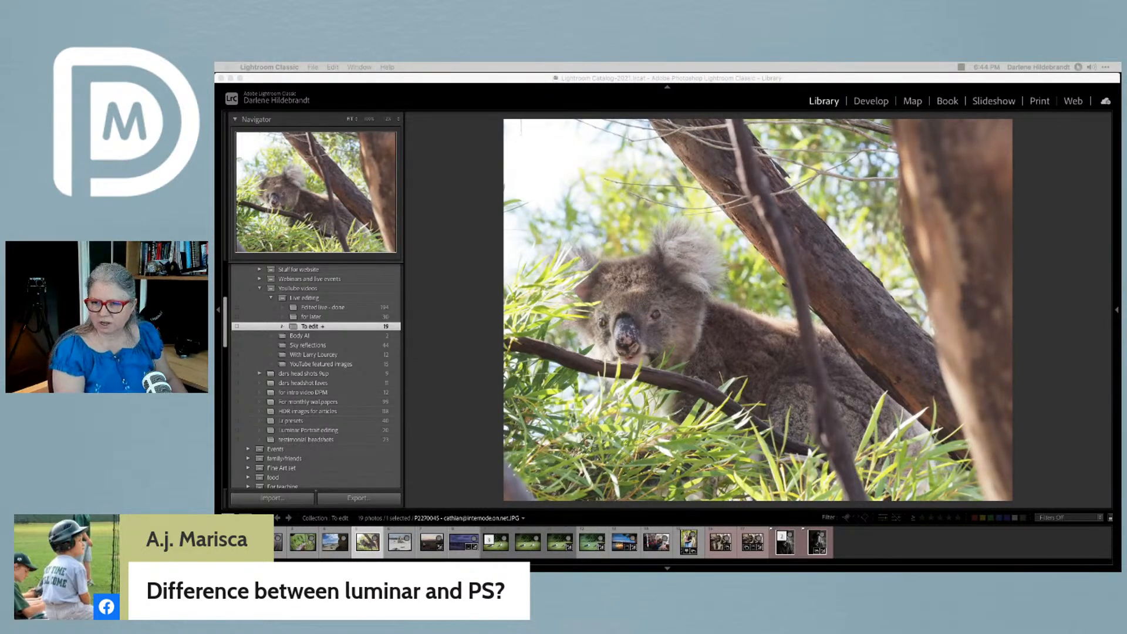
Inspect the koala's face at 100% magnification, and return to the whole-photo view
left_click(661, 317)
left_click(679, 324)
left_click(367, 120)
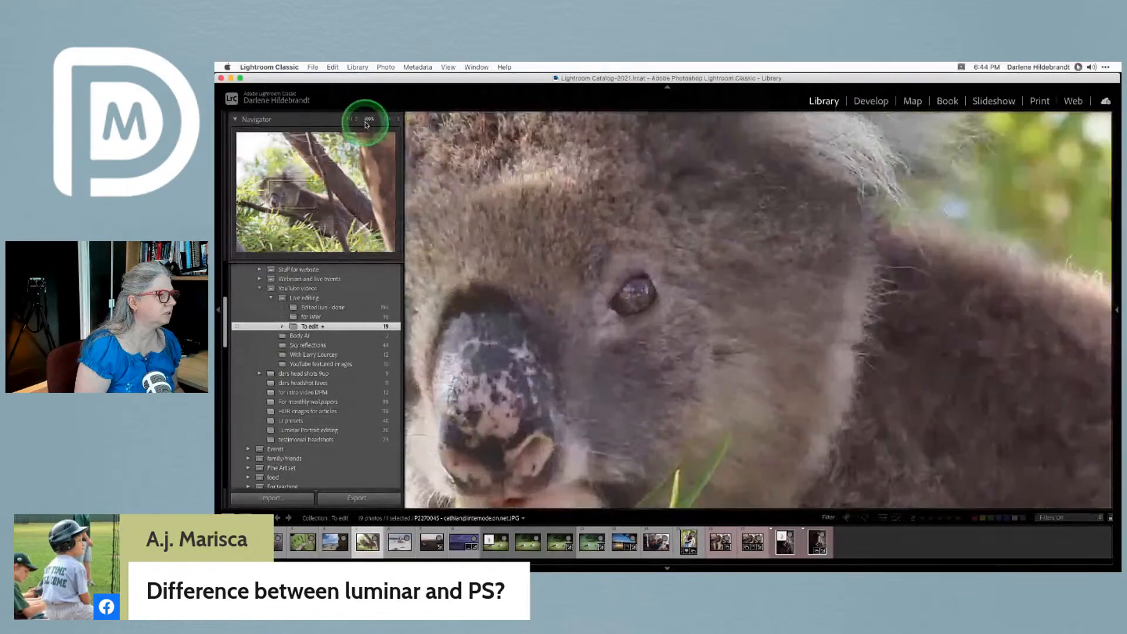
left_click_drag(720, 354, 879, 331)
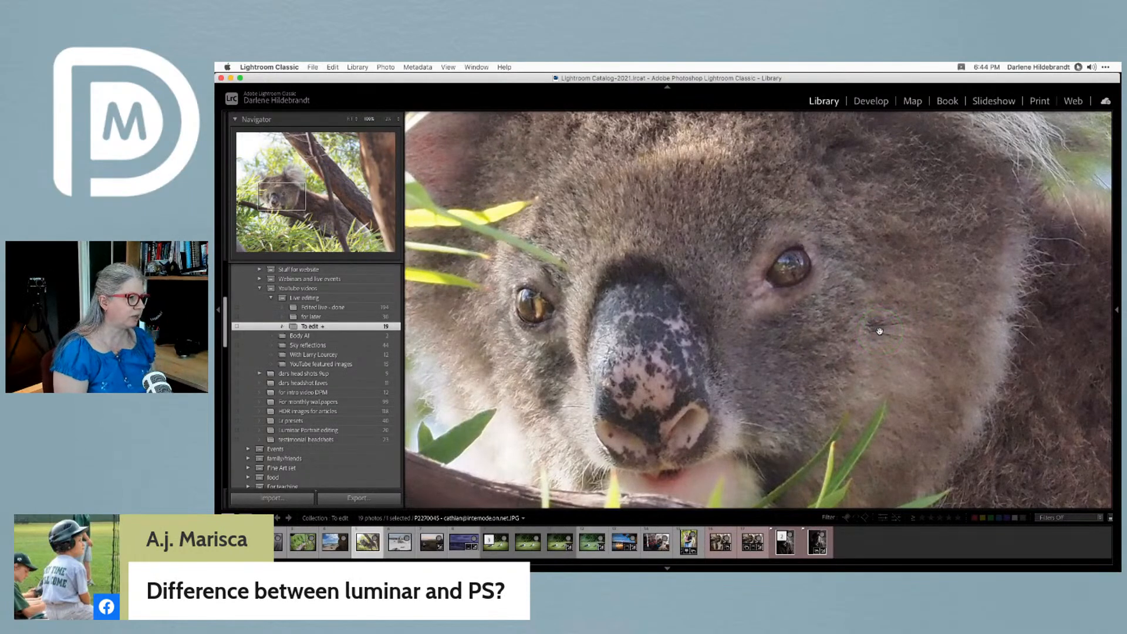
left_click(879, 331)
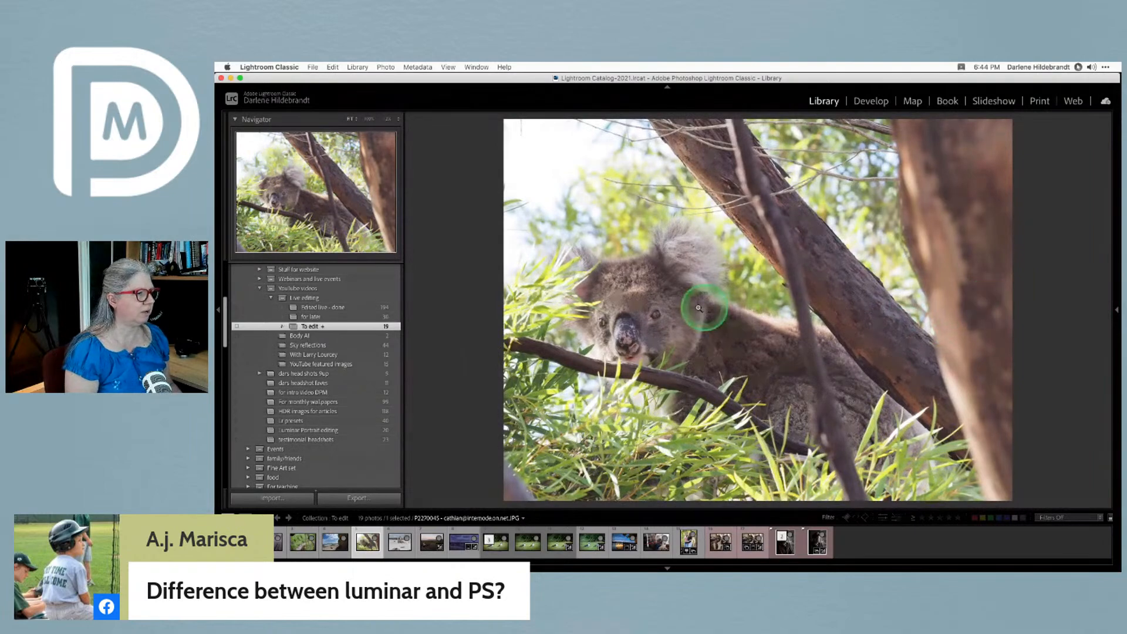
Open the koala photo in the Develop module and check its sharpening, noise reduction and basic tone settings
key("d")
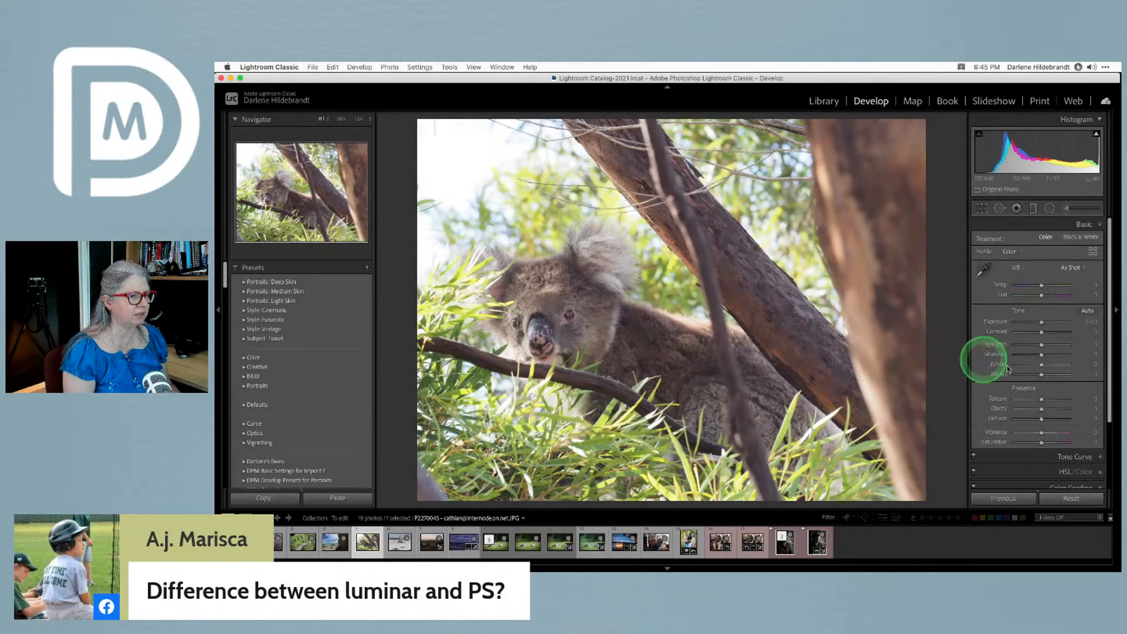
scroll(1020, 369, "down", 2)
scroll(1024, 382, "down", 1)
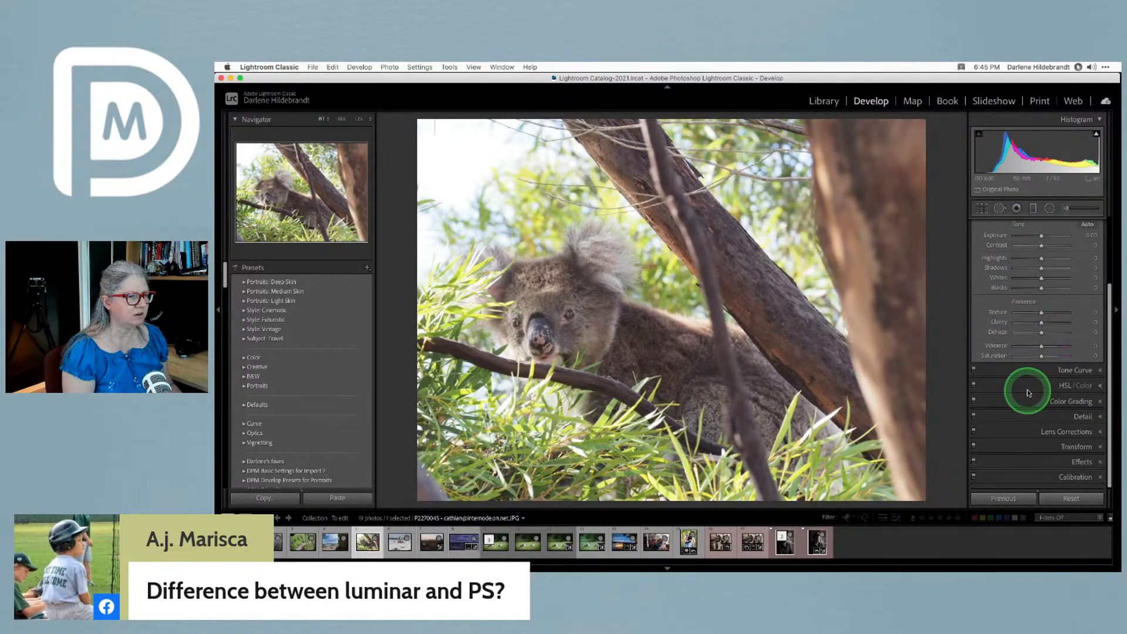
left_click(1072, 412)
scroll(1078, 417, "up", 1)
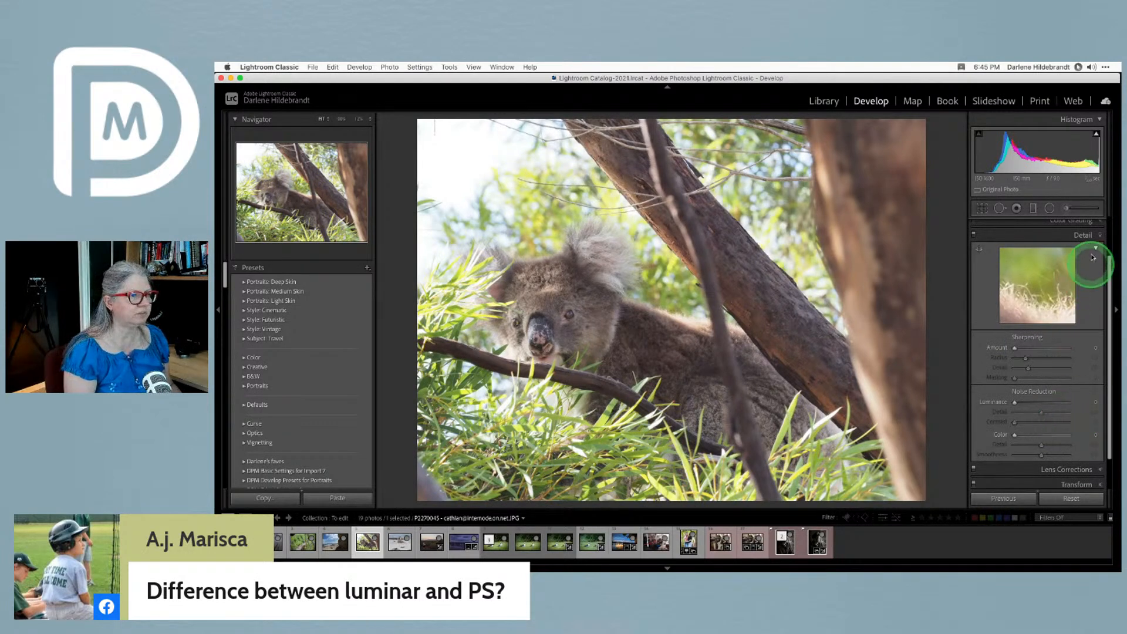
scroll(1091, 245, "up", 1)
scroll(1090, 244, "up", 1)
left_click(1086, 226)
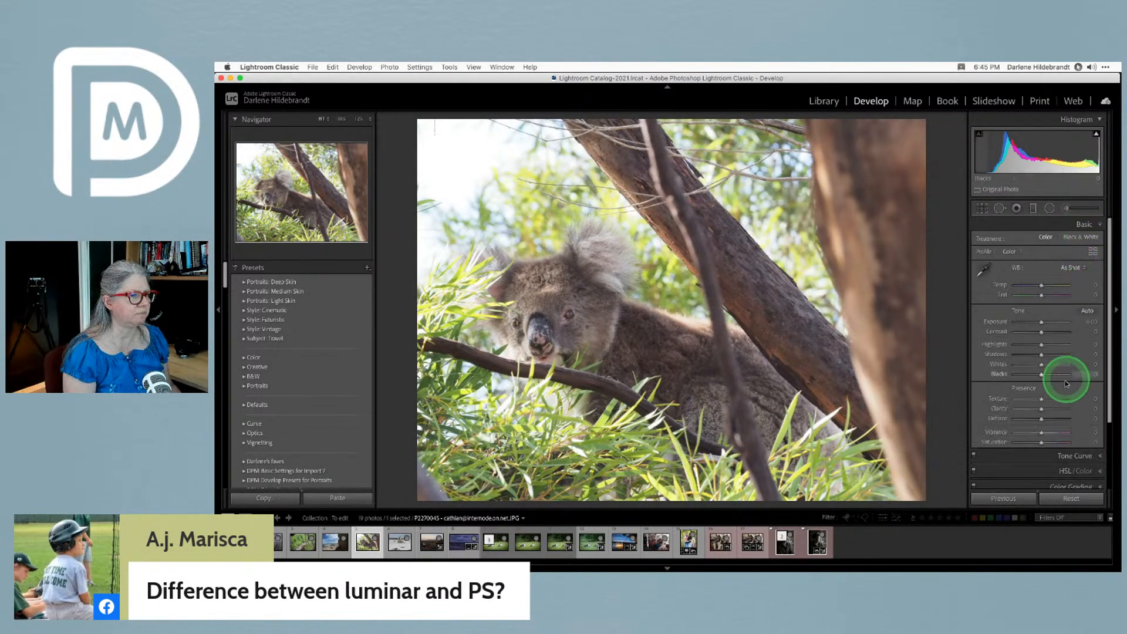
Check the koala photo's highlight clipping and look over the available color profiles
left_click(1040, 346, "alt")
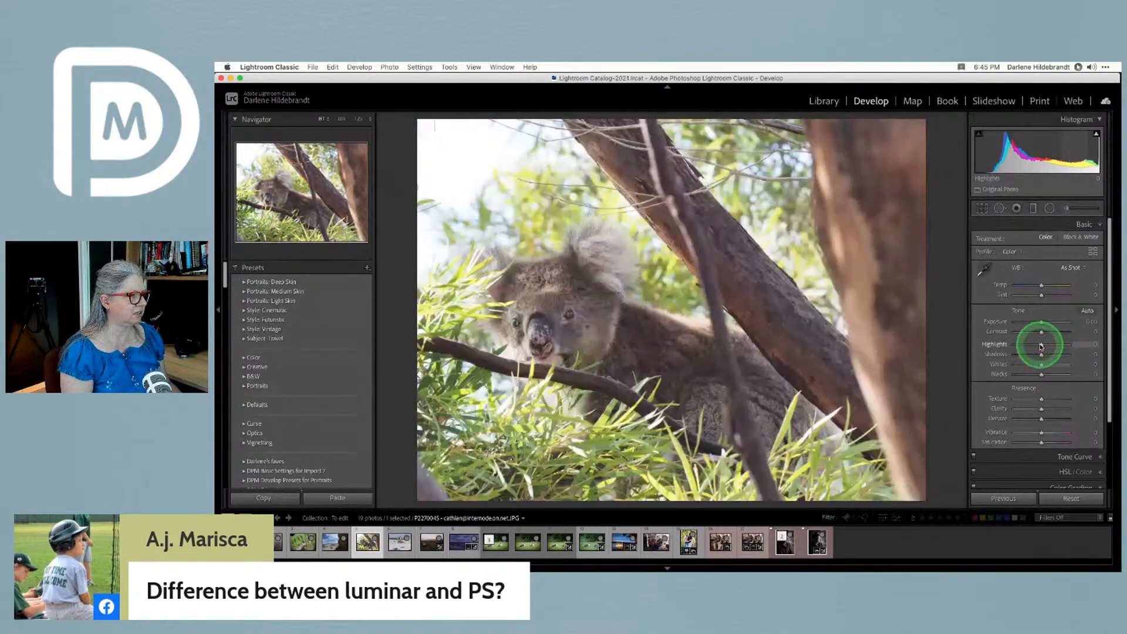
left_click(1092, 251)
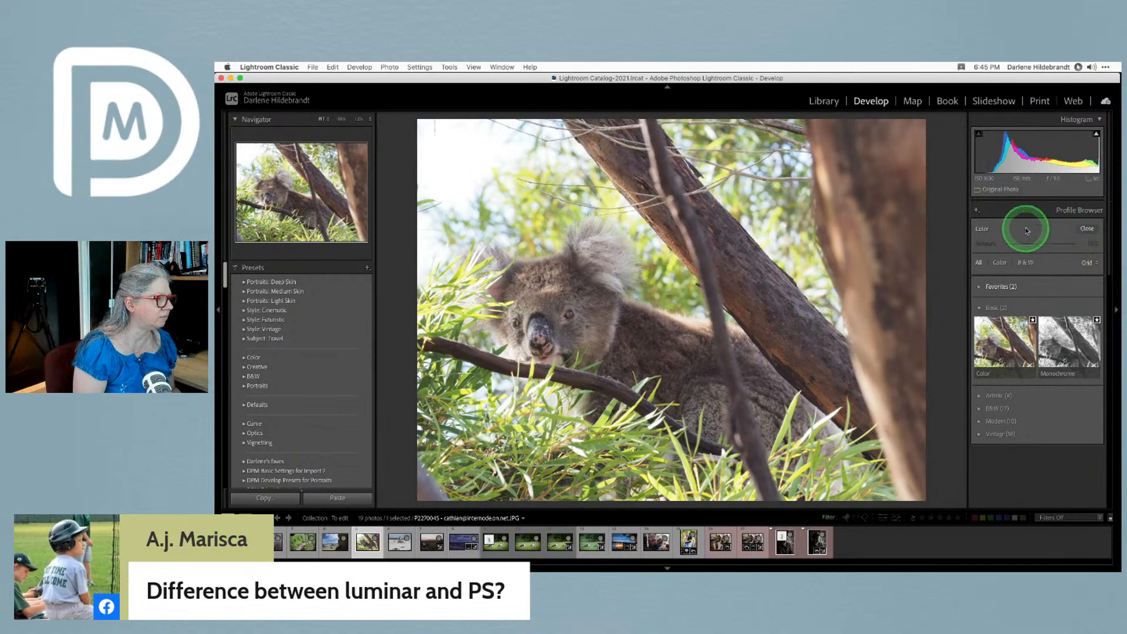
left_click(1088, 229)
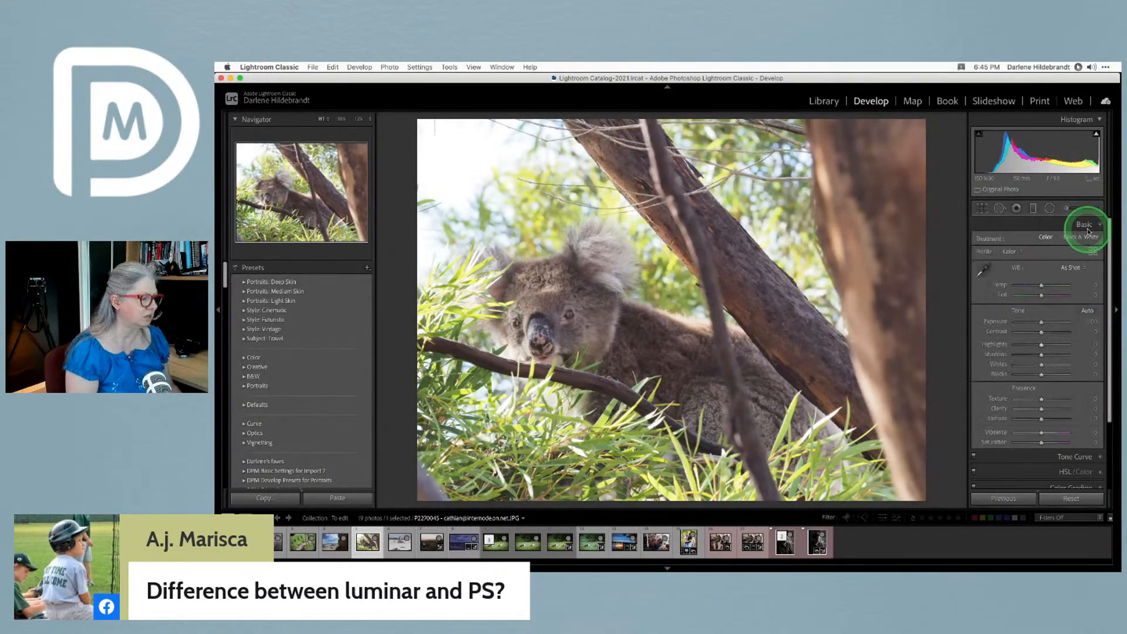
Examine the koala photo's camera and exposure metadata in the Library
key("e")
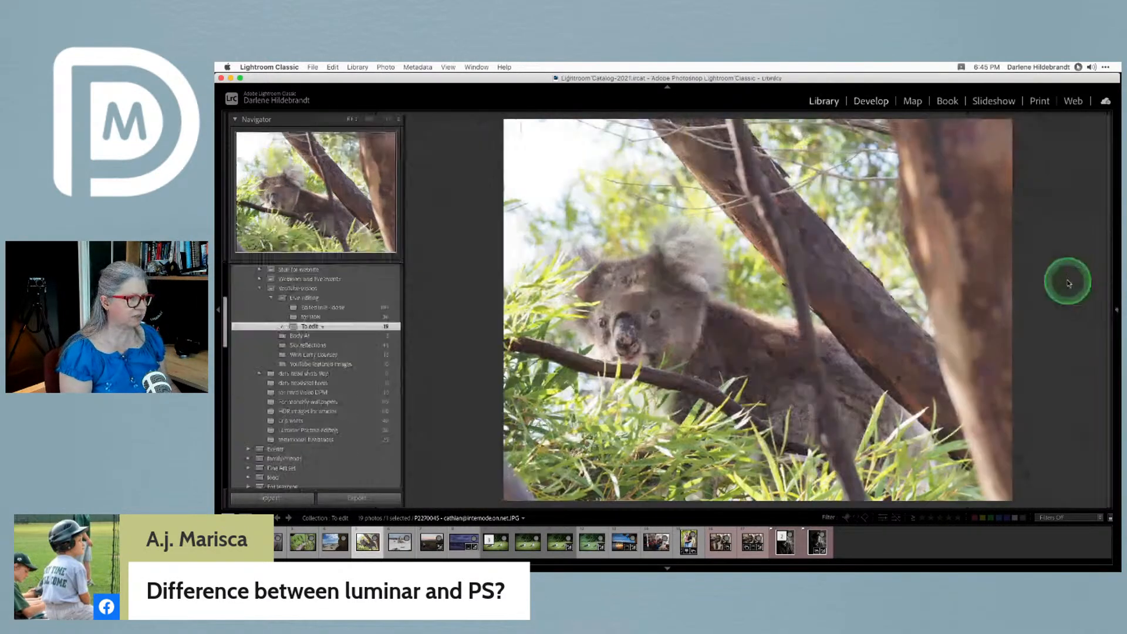
left_click(1116, 309)
scroll(1072, 301, "down", 3)
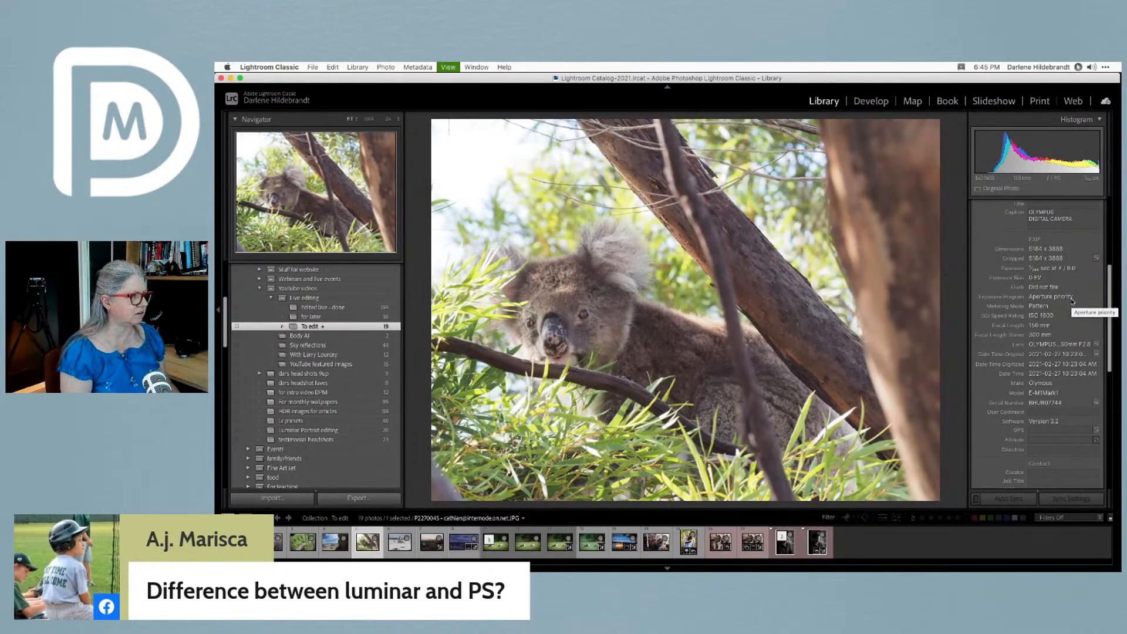
Apply the Artistic 05 profile to the koala photo in the Develop module
key("d")
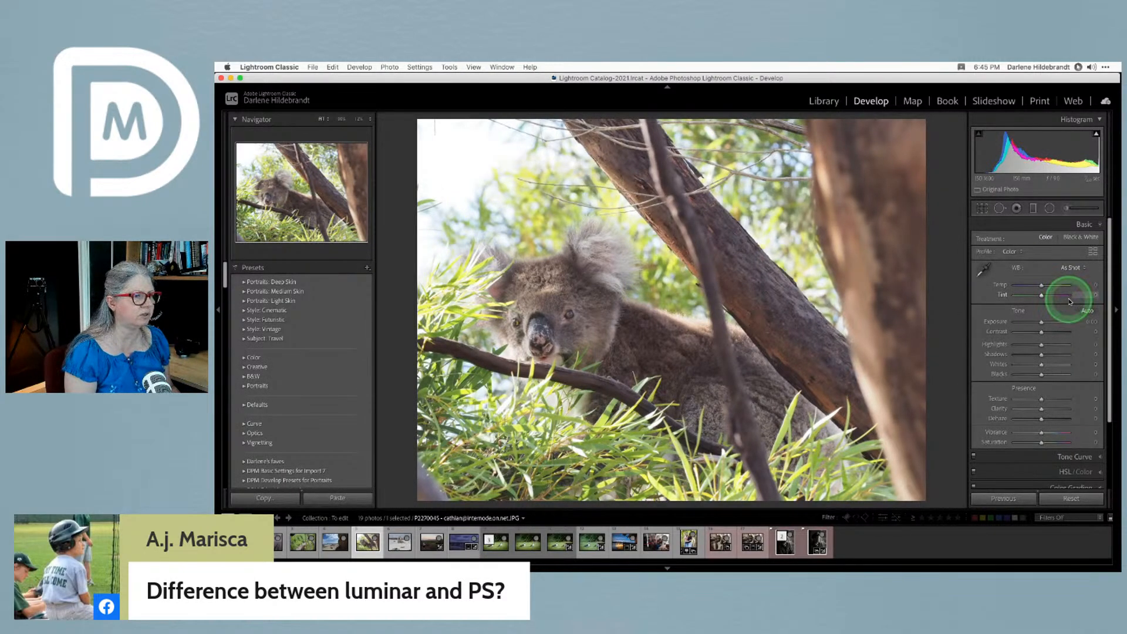
left_click(1091, 253)
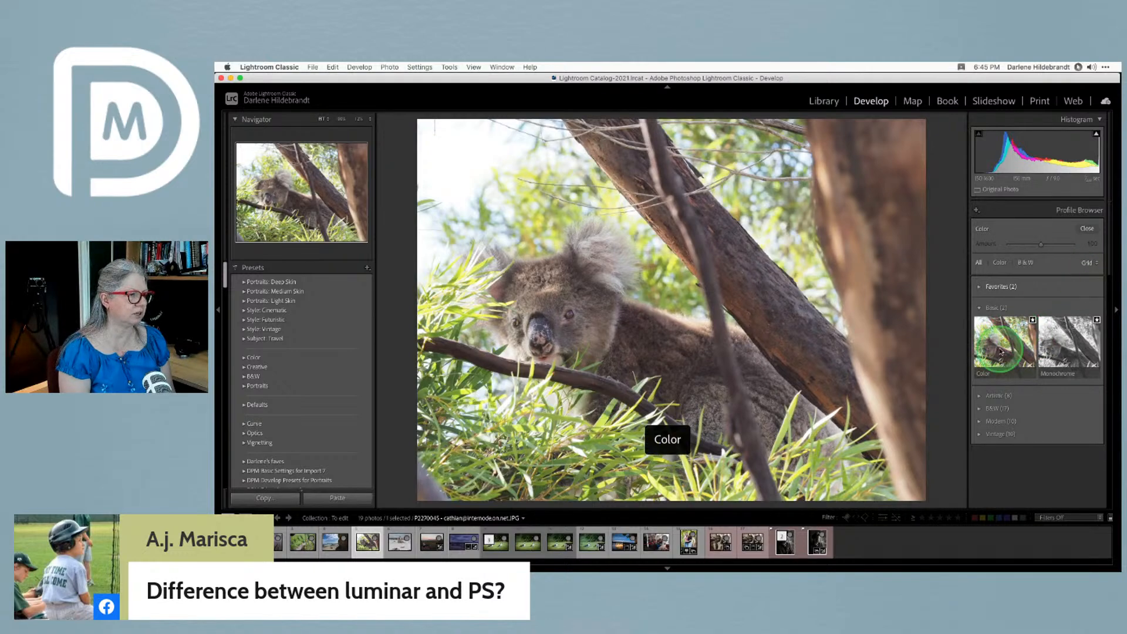
left_click(977, 396)
scroll(977, 397, "down", 5)
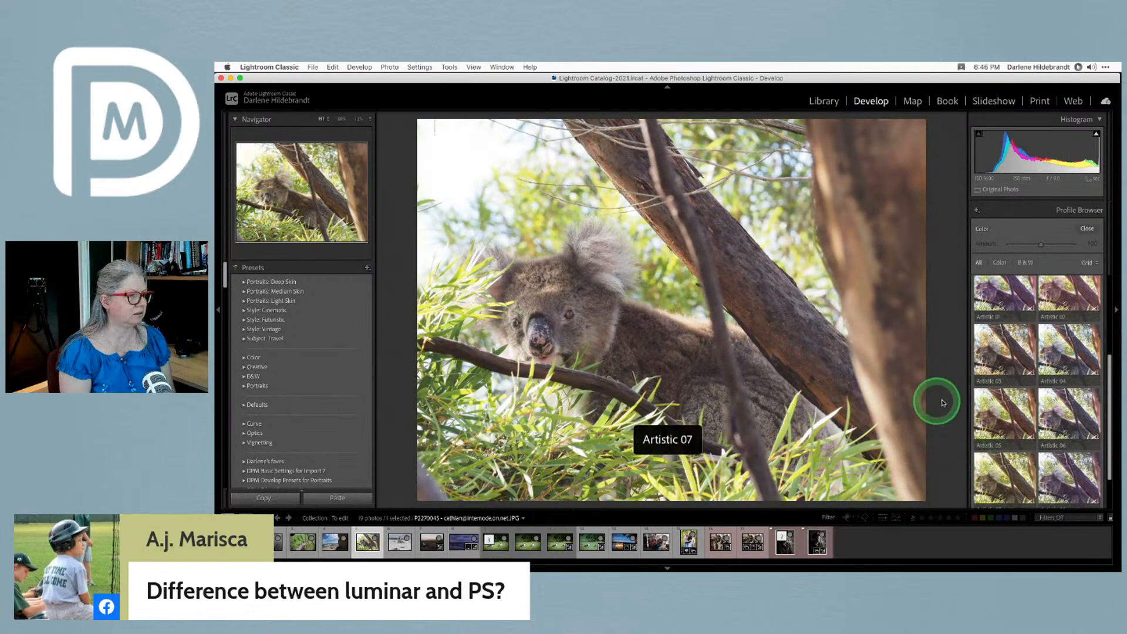
left_click(995, 419)
left_click(1086, 228)
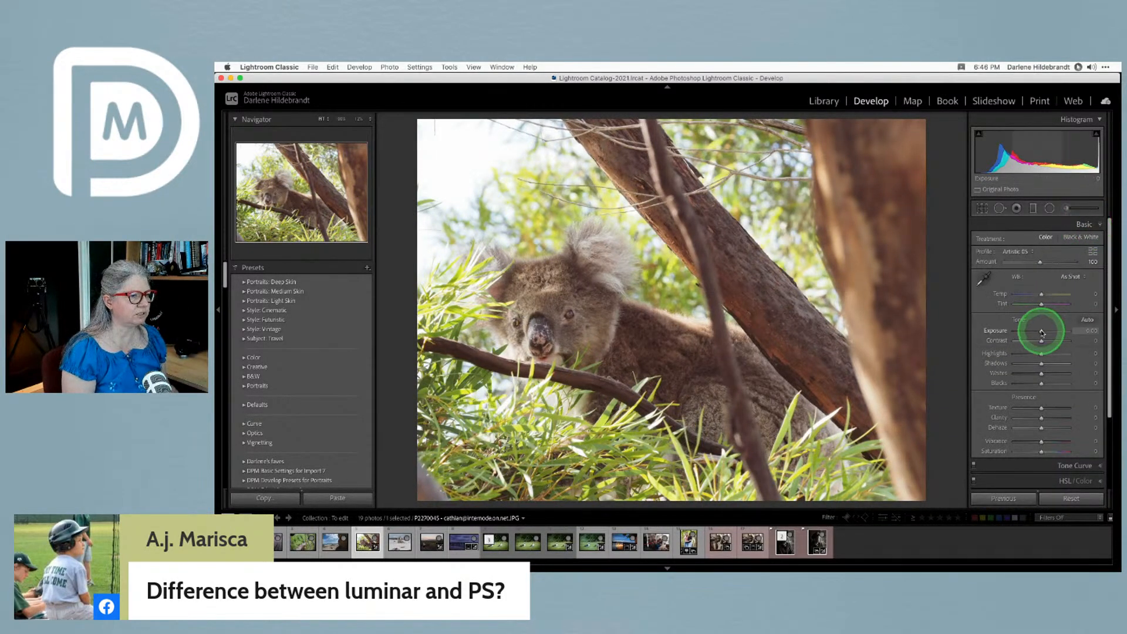
Set the koala photo's Exposure to -0.70 and lower its Highlights to -61 using the clipping preview
left_click_drag(1040, 330, 1038, 332)
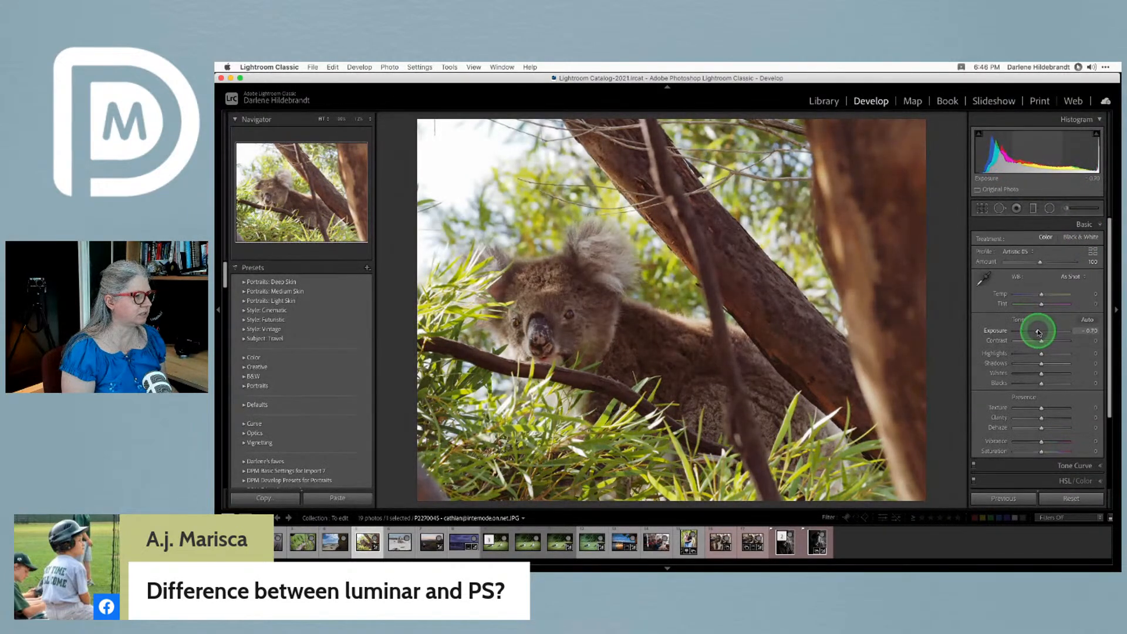
left_click(1041, 354, "alt")
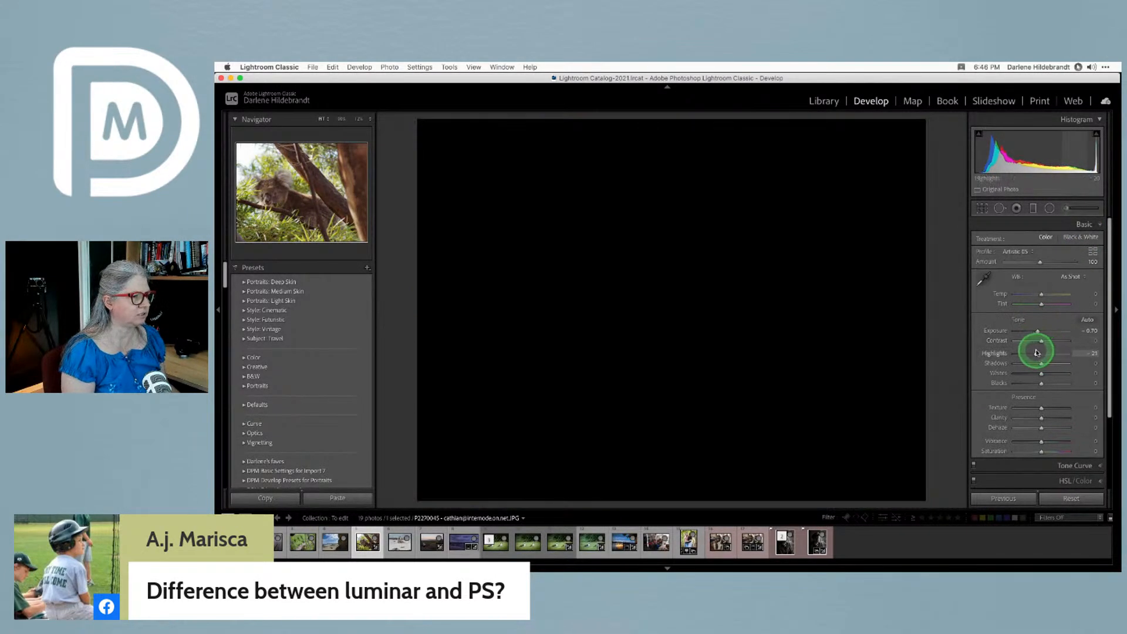
left_click_drag(1026, 352, 1026, 352)
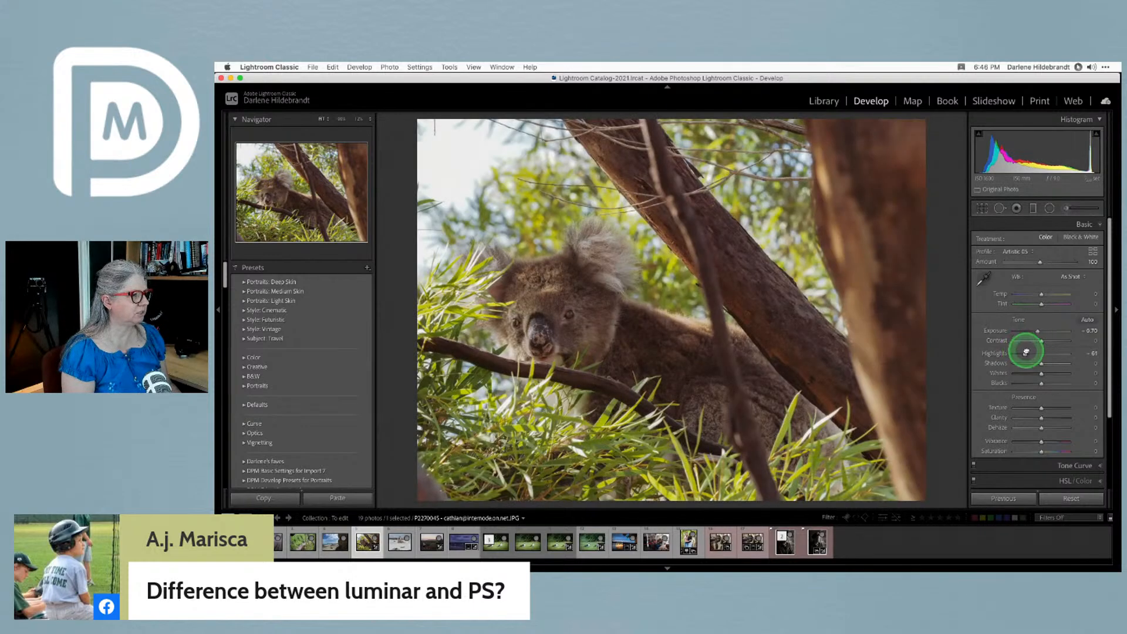
scroll(1033, 346, "down", 5)
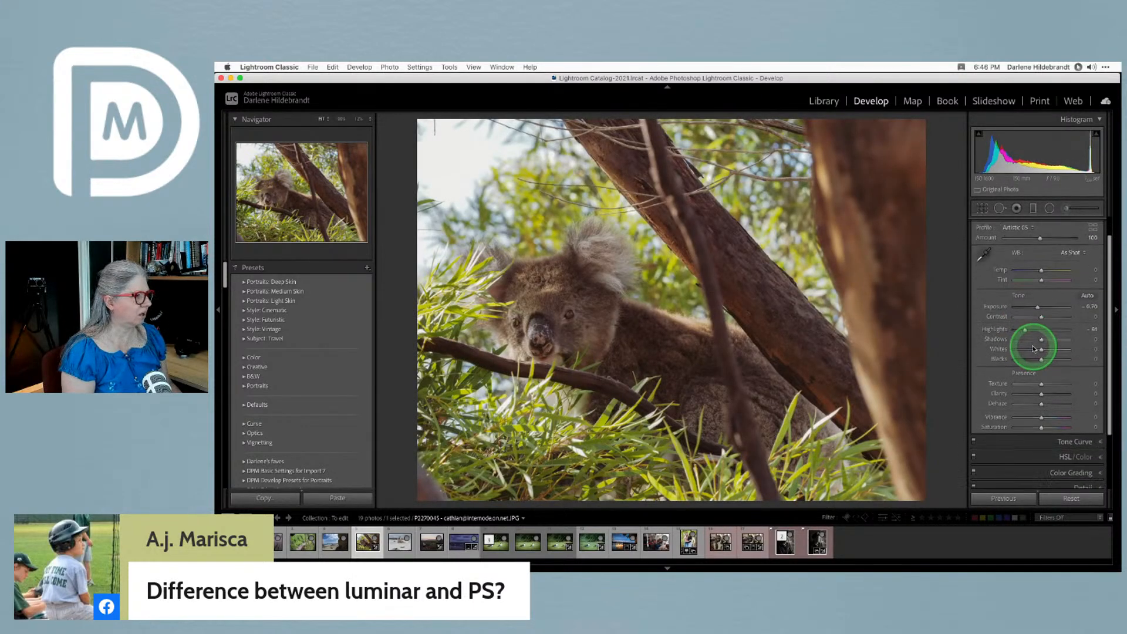
Apply the "Edge darken medium" vignette preset to the koala photo
left_click(1044, 415)
left_click(306, 359)
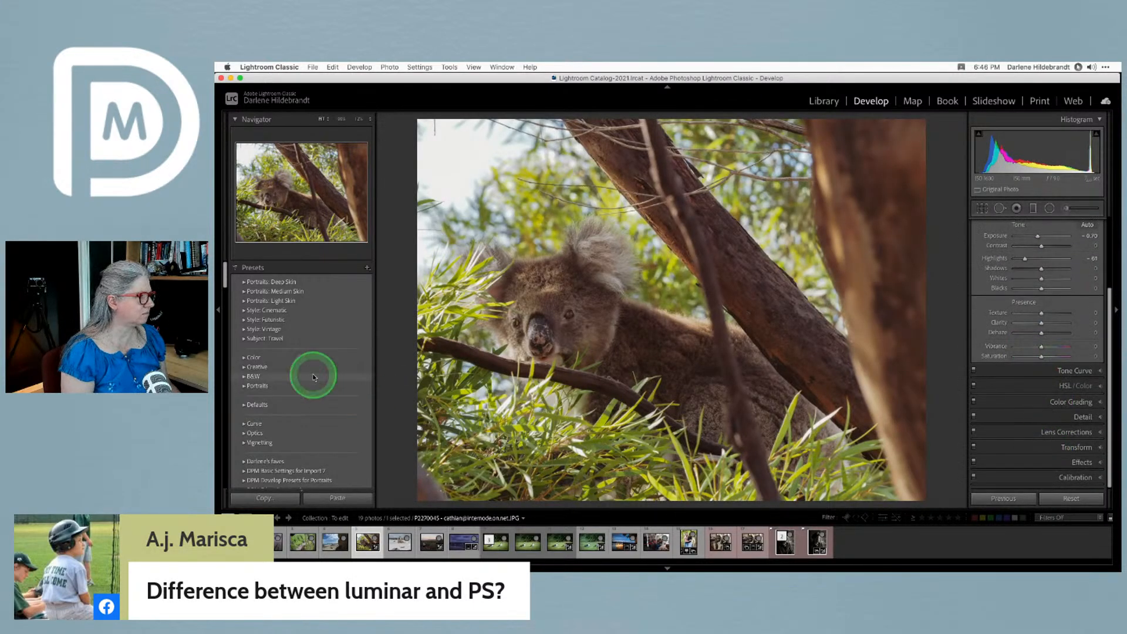
scroll(302, 355, "down", 5)
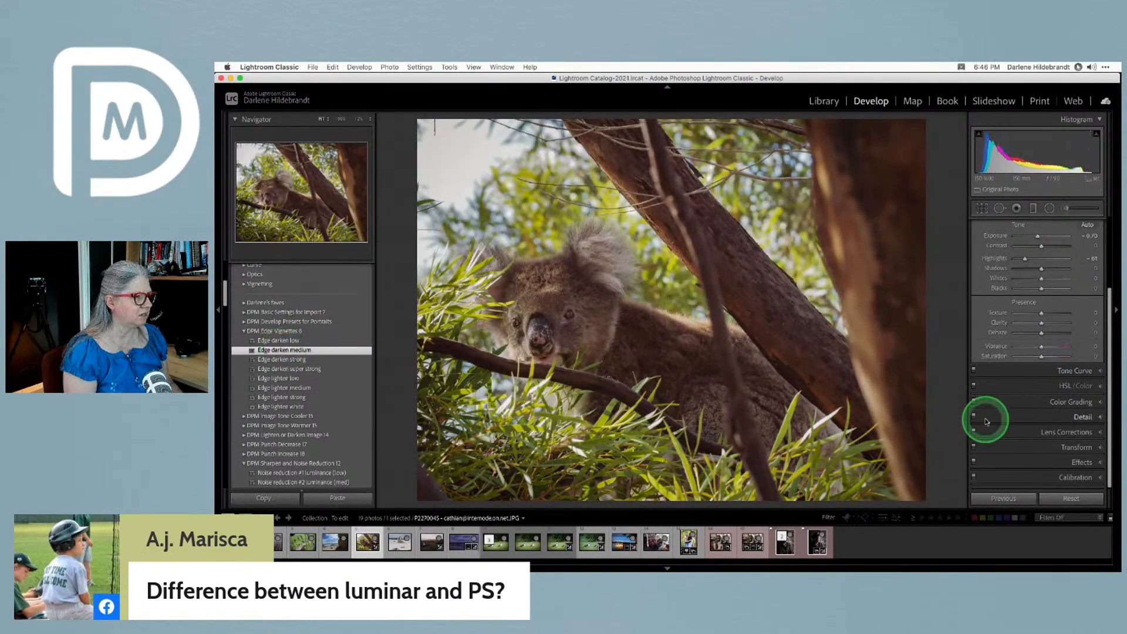
left_click(276, 350)
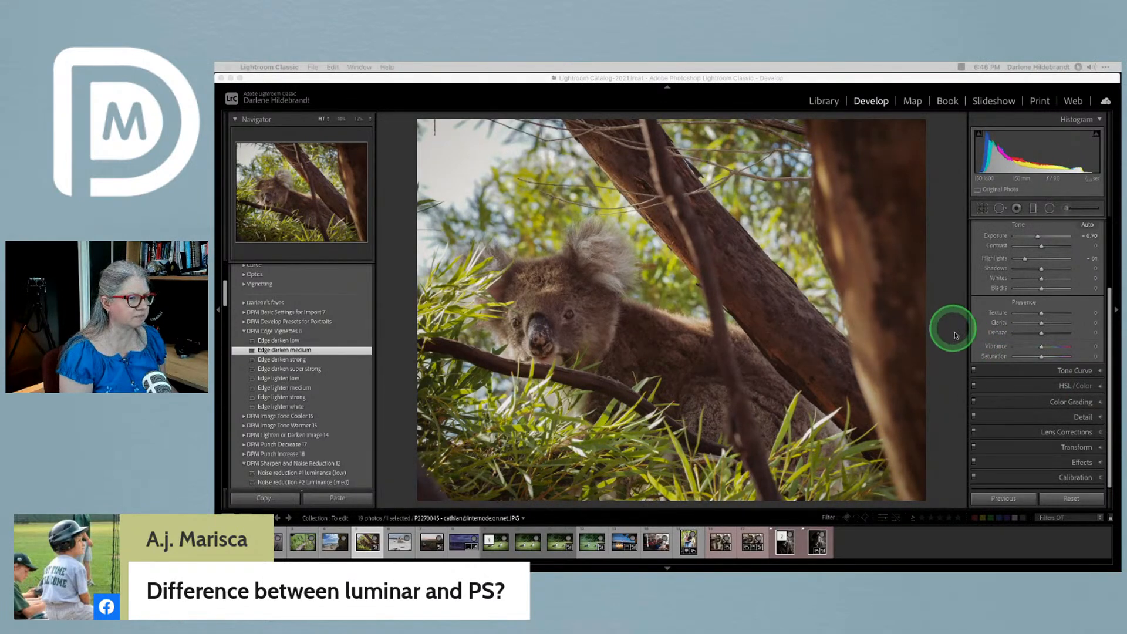
Draw a radial filter around the koala's head and shoulders and position it over the animal
scroll(1024, 373, "up", 2)
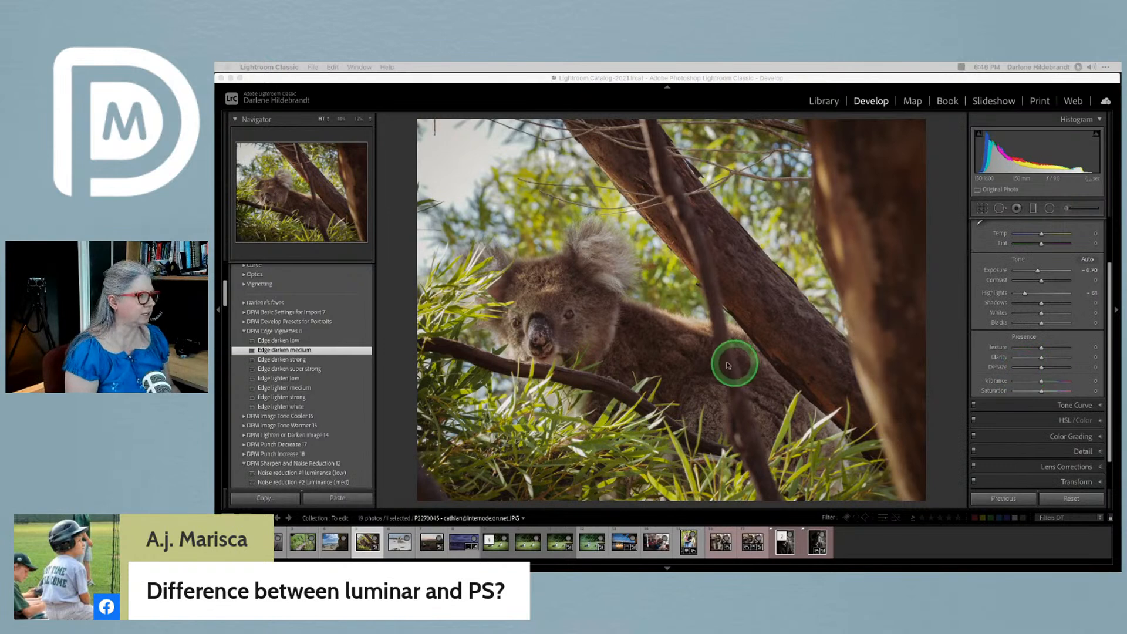
left_click(552, 317)
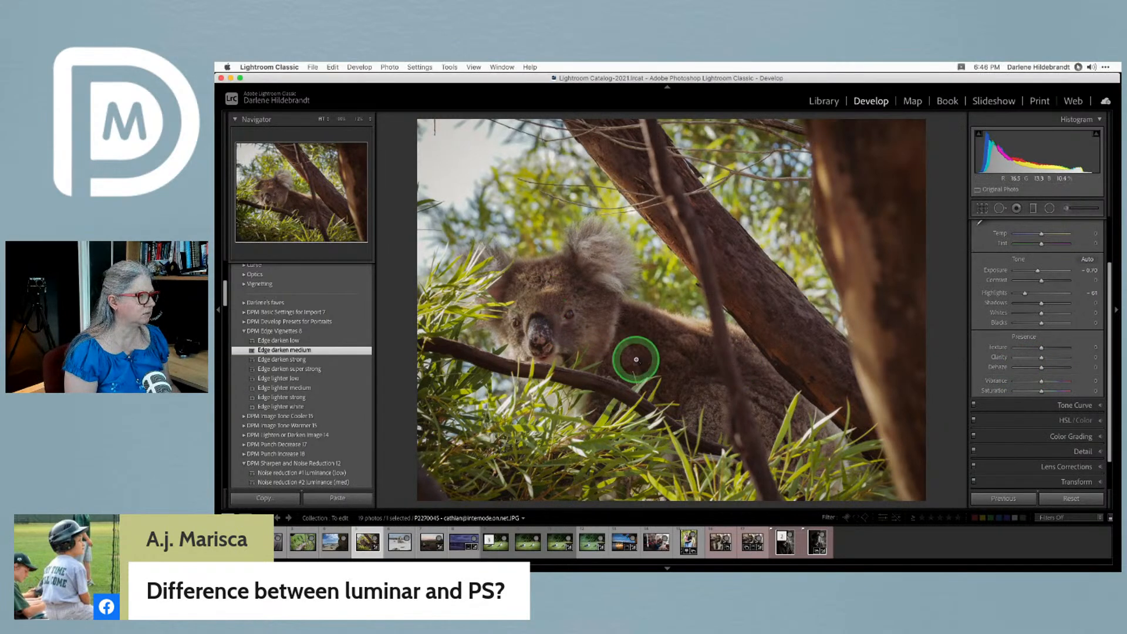
key("shift+m")
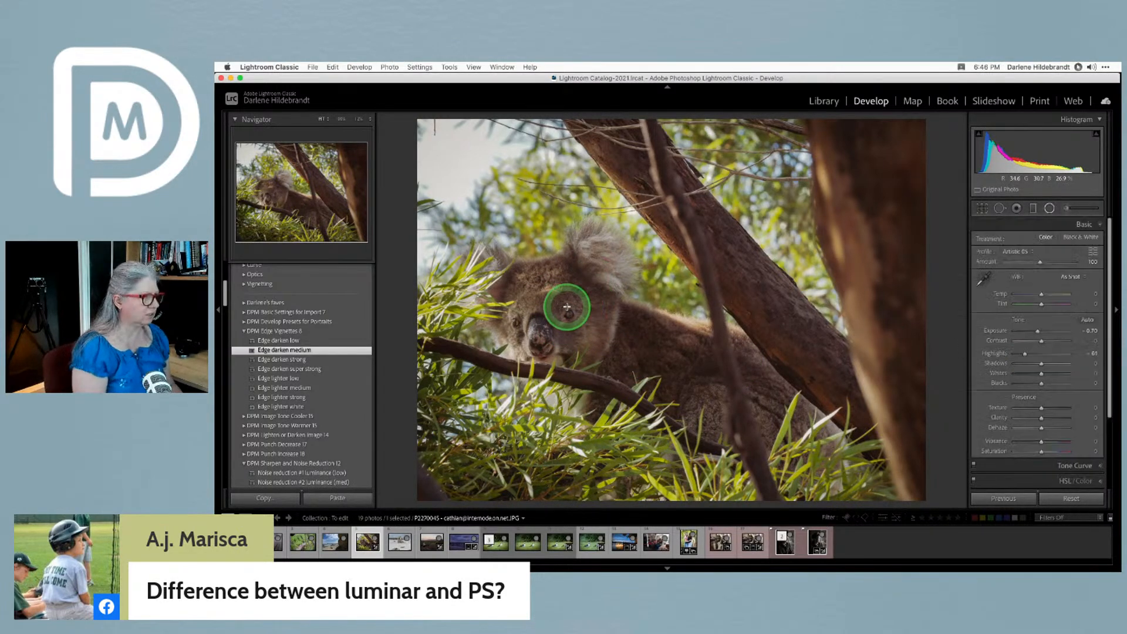
left_click_drag(556, 296, 704, 397)
left_click_drag(661, 297, 700, 327)
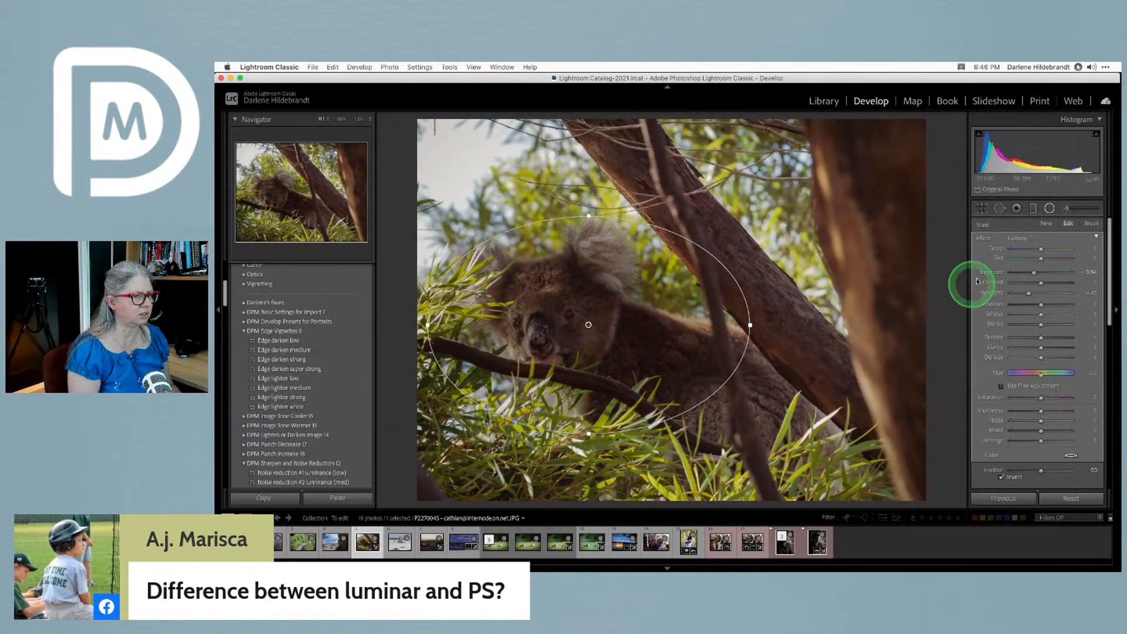
Reset the radial filter's effect settings and apply the "dodge face" effect preset to it
double_click(986, 238)
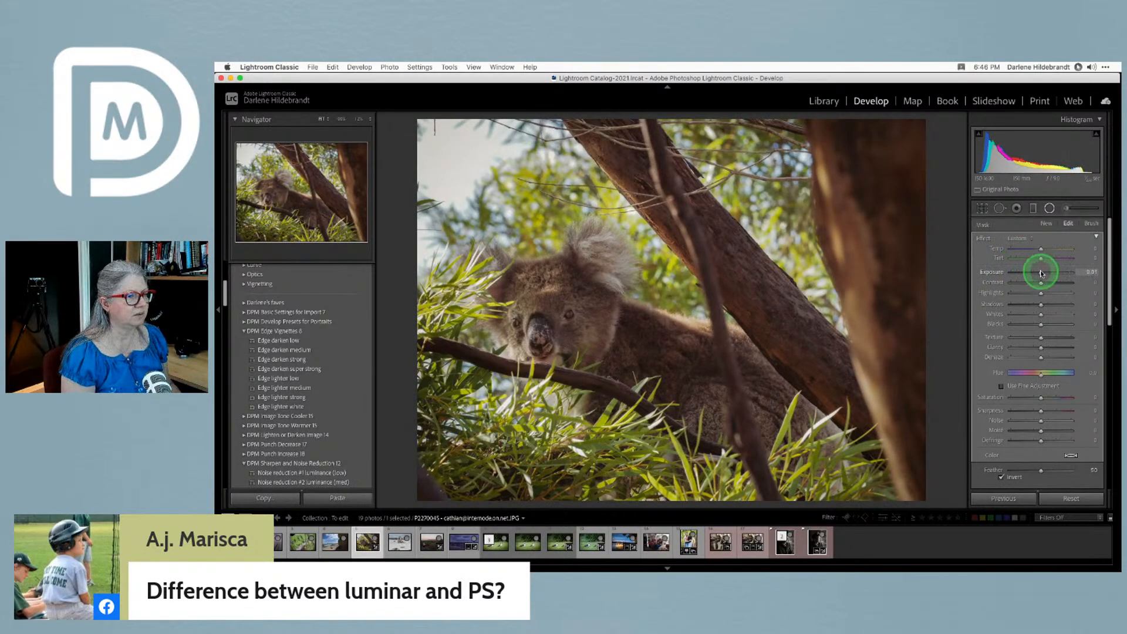
left_click(1020, 238)
scroll(1024, 327, "down", 3)
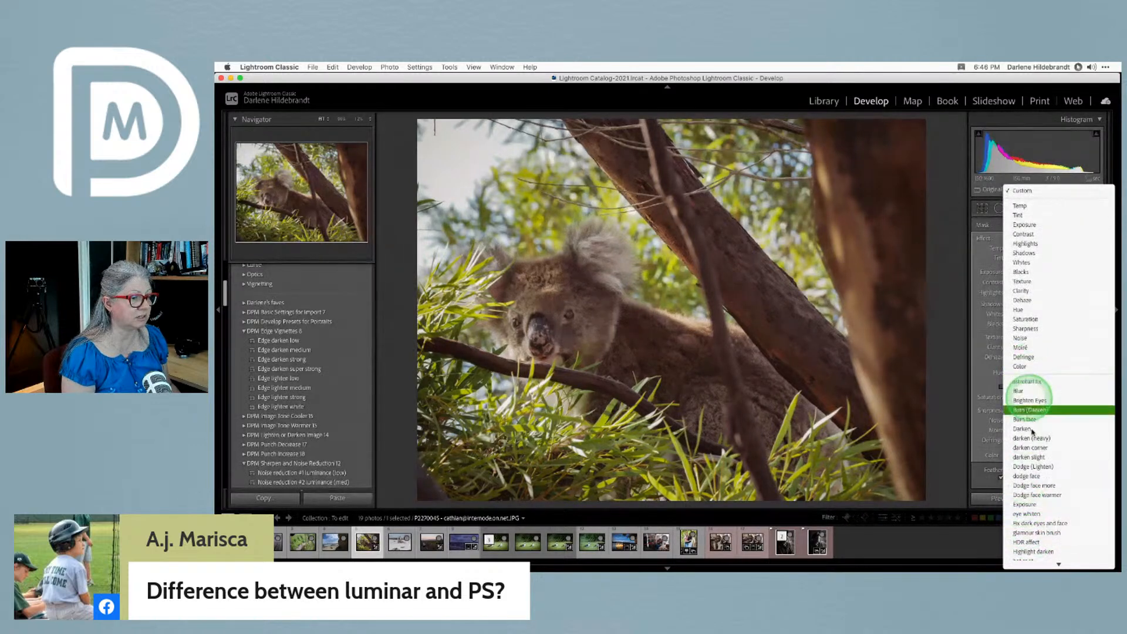
left_click(1027, 476)
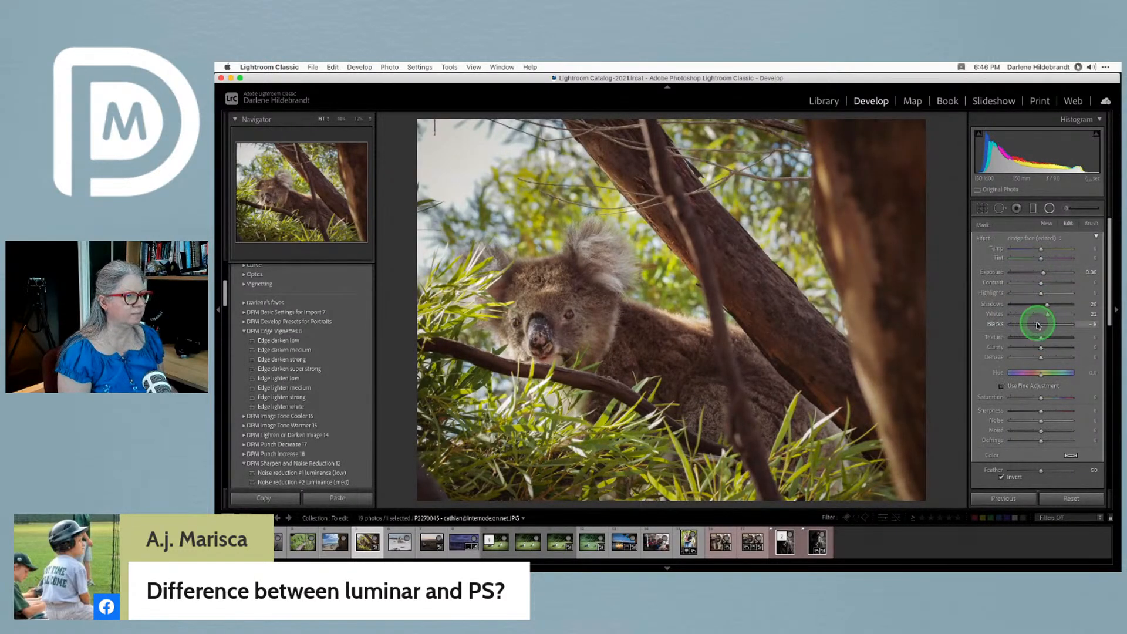
Raise the radial filter's Exposure with Whites at 28 and Blacks at -16, and rotate and shift the ellipse along the koala's body
left_click_drag(1035, 324, 1037, 324)
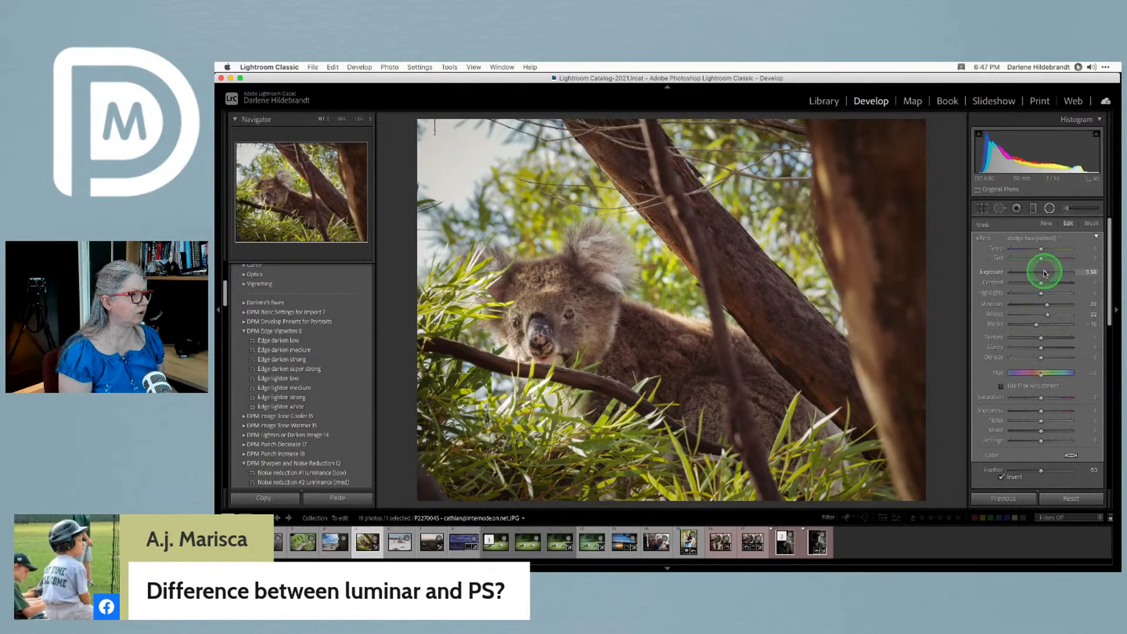
left_click_drag(1049, 315, 1051, 316)
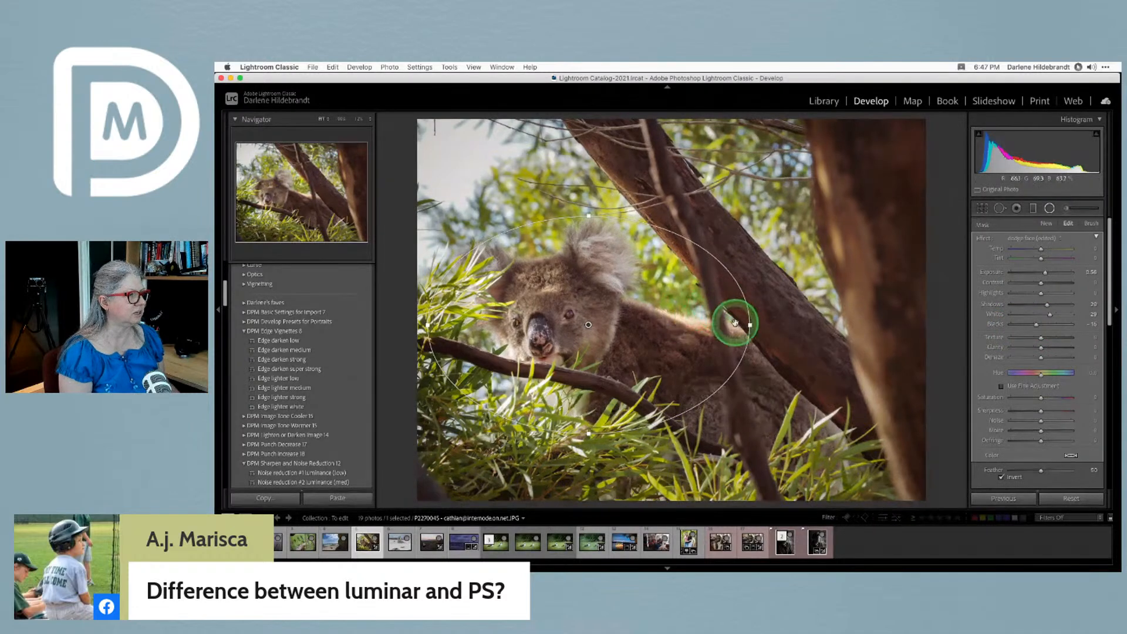
left_click_drag(755, 312, 749, 375)
mouse_move(640, 329)
left_mouse_down()
mouse_move(649, 341)
mouse_move(647, 327)
left_mouse_up()
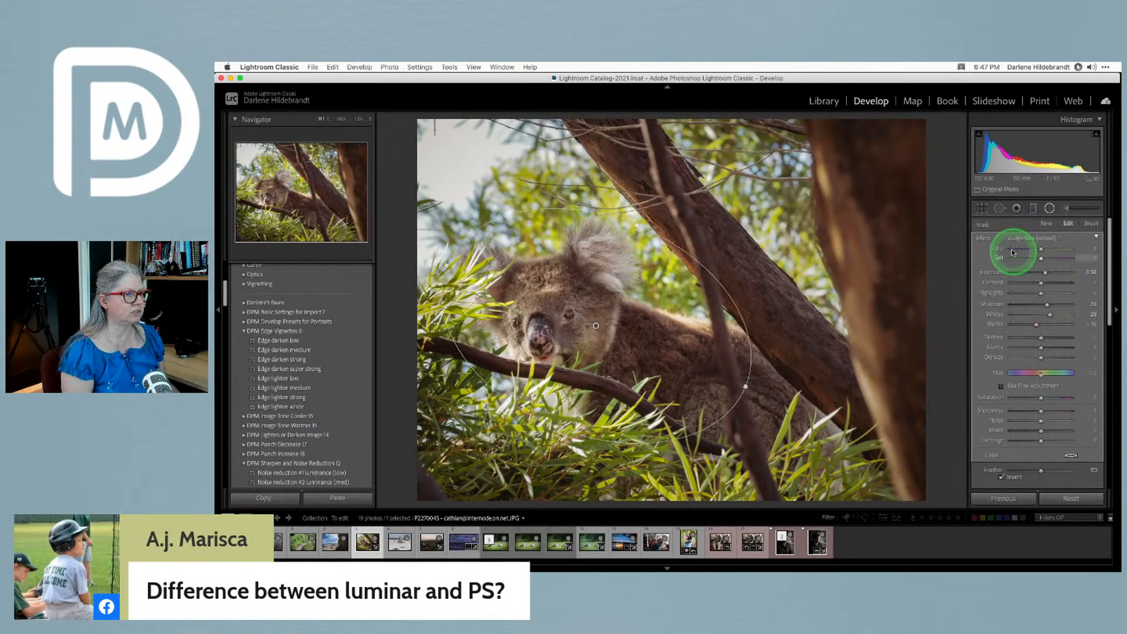
double_click(984, 239)
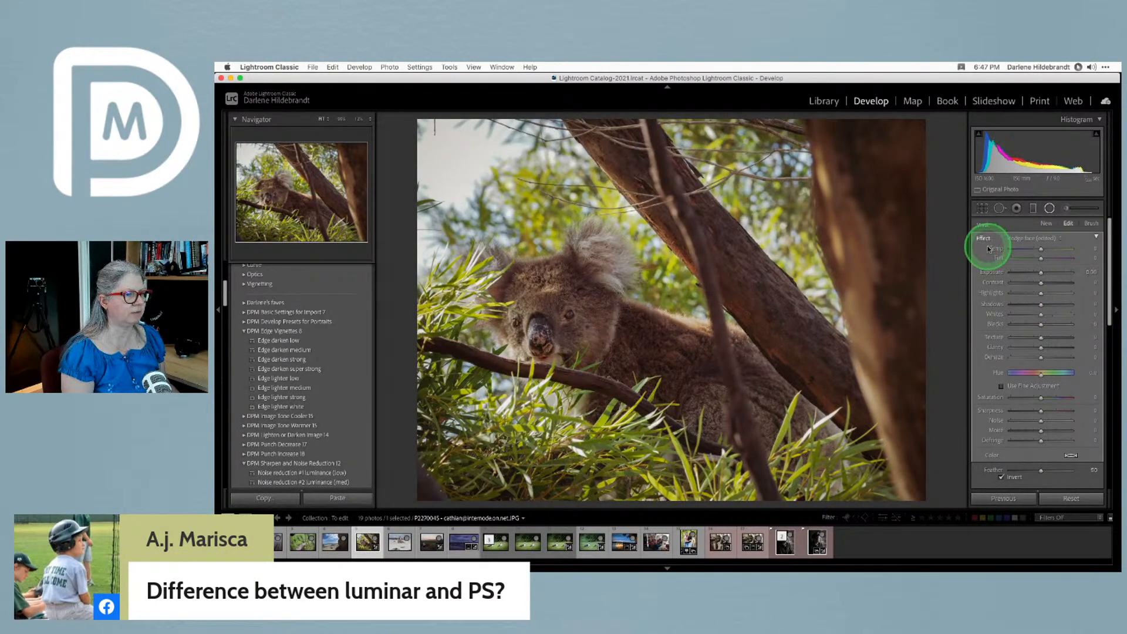
left_click(1062, 306)
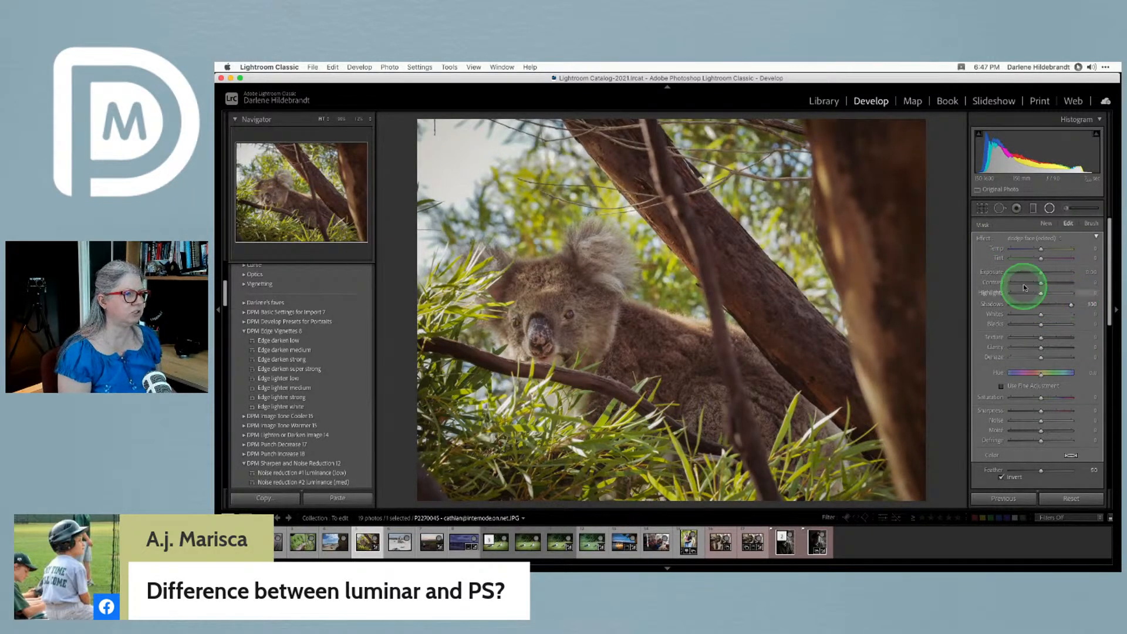
left_click_drag(1040, 272, 1046, 273)
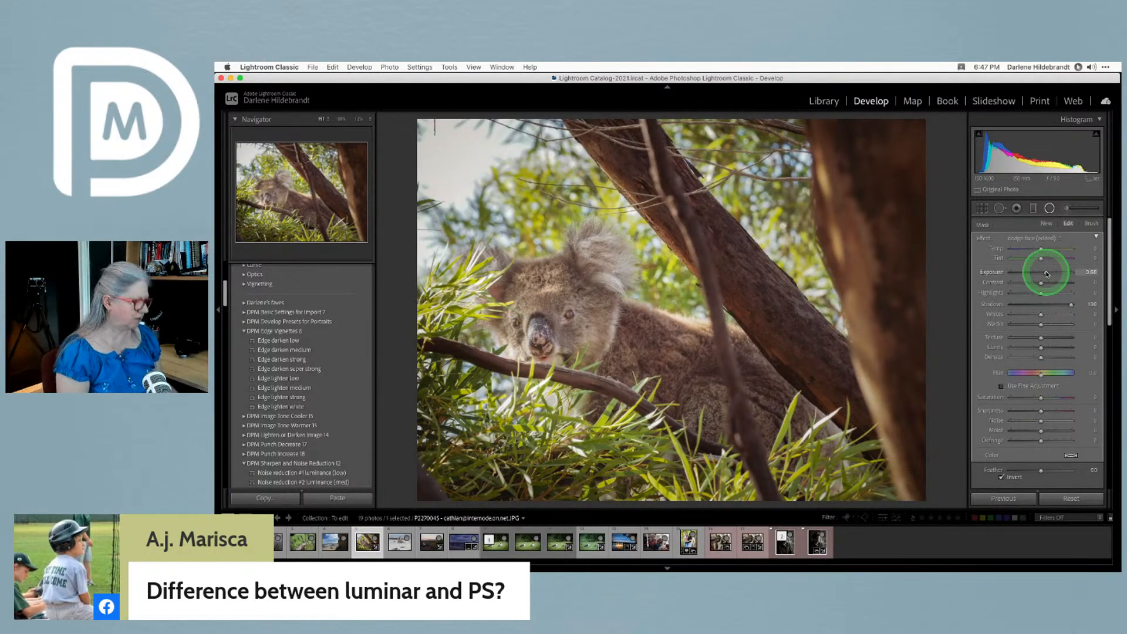
key("super+z")
key("super+z")
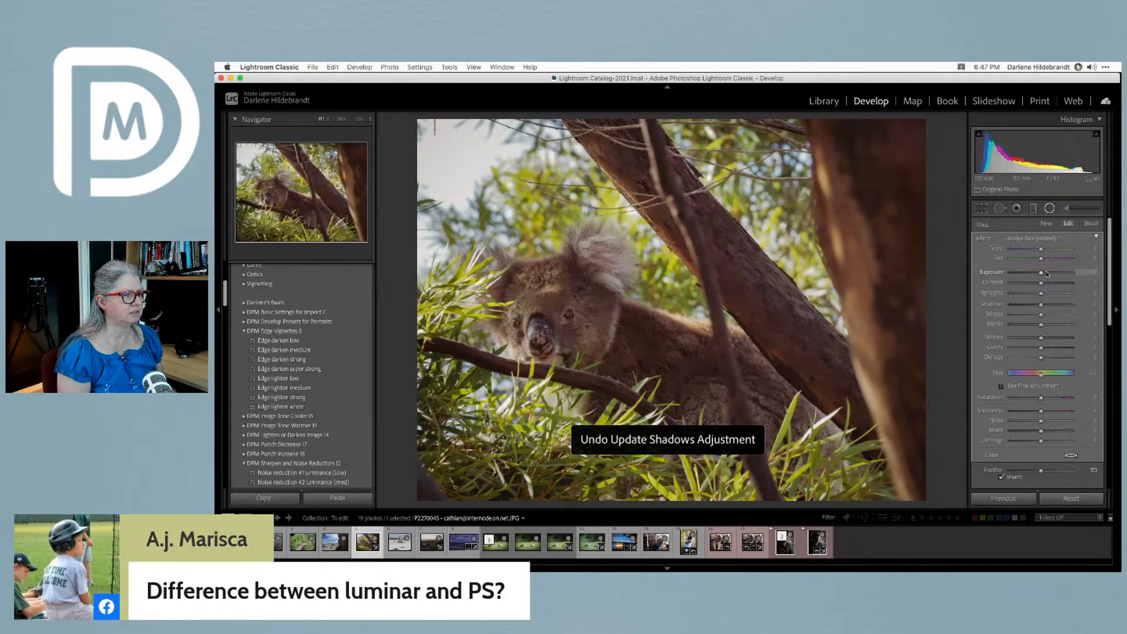
key("super+z")
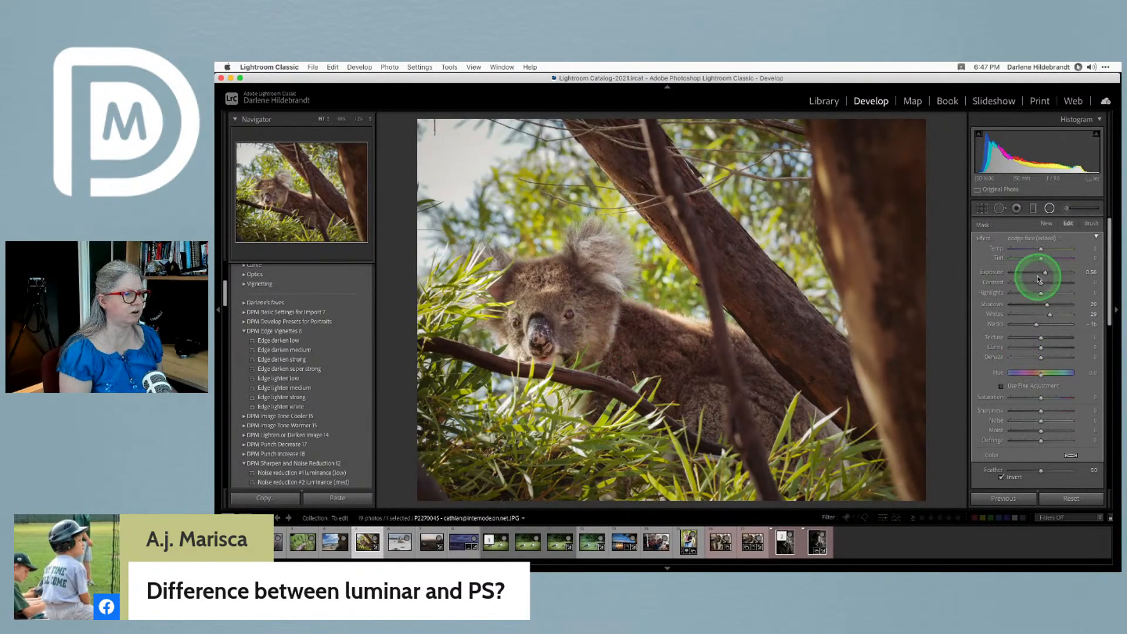
Raise the radial filter's Exposure further and add Texture of about 16 plus Clarity and Sharpness of about 14
left_click_drag(1047, 273, 1049, 273)
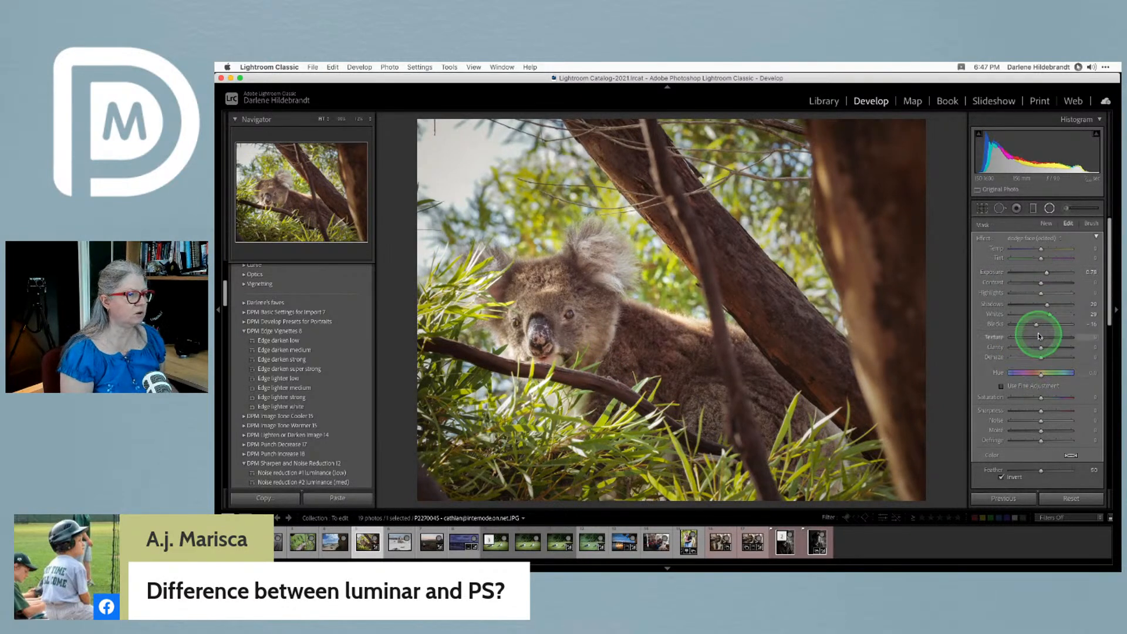
left_click_drag(1043, 340, 1046, 347)
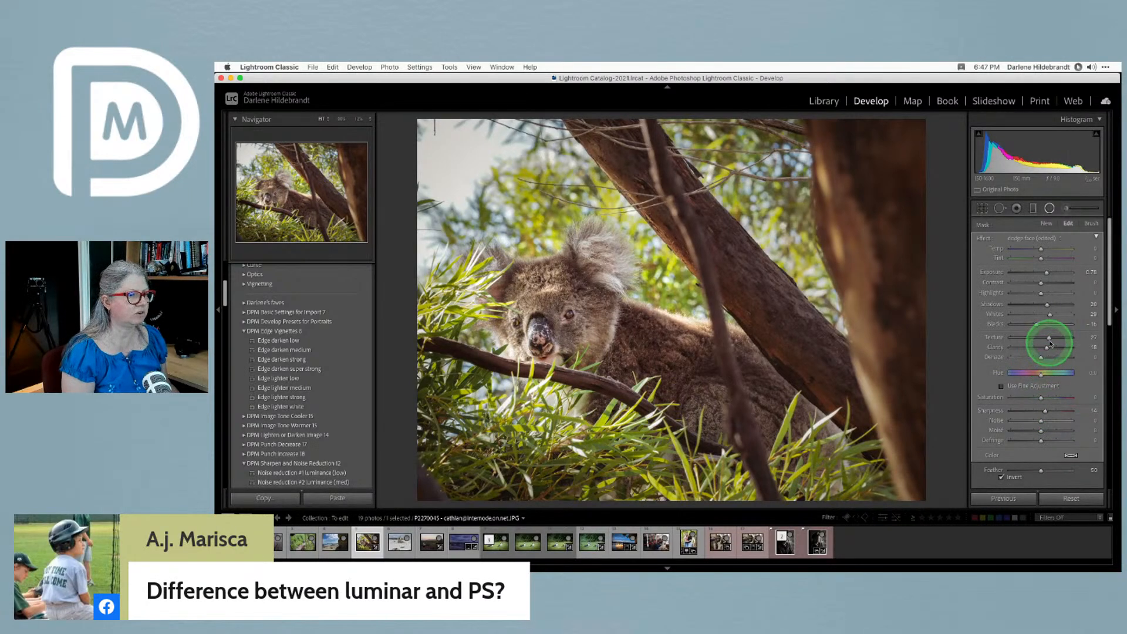
left_click_drag(1049, 348, 1046, 348)
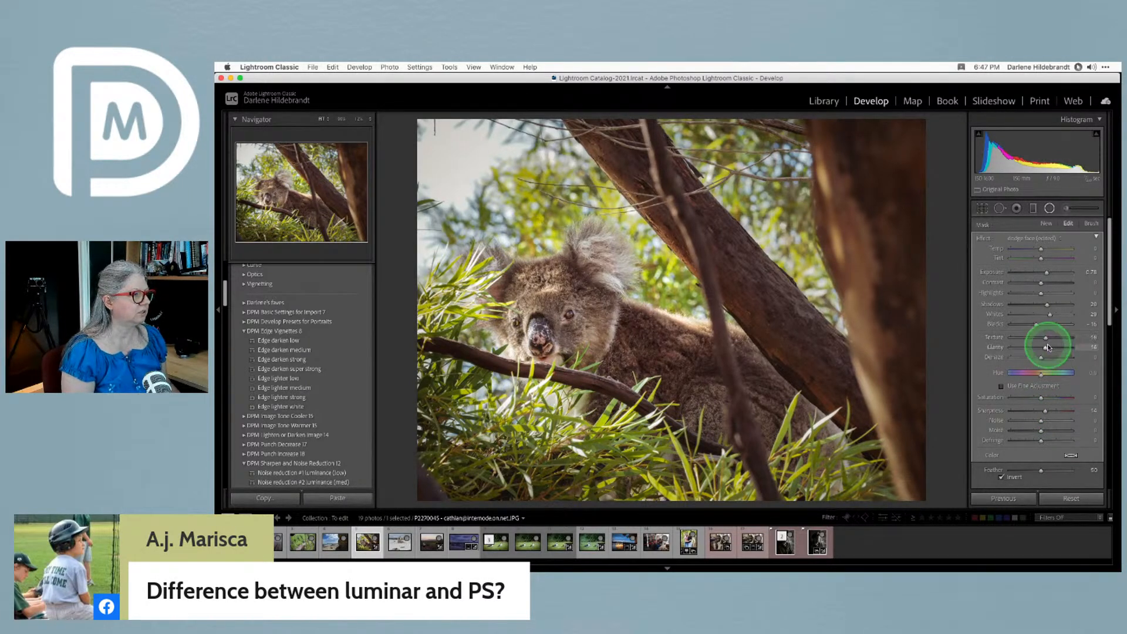
Compare the koala's face at 100% with the radial filter off and on, and return to the full photo view
left_click(341, 119)
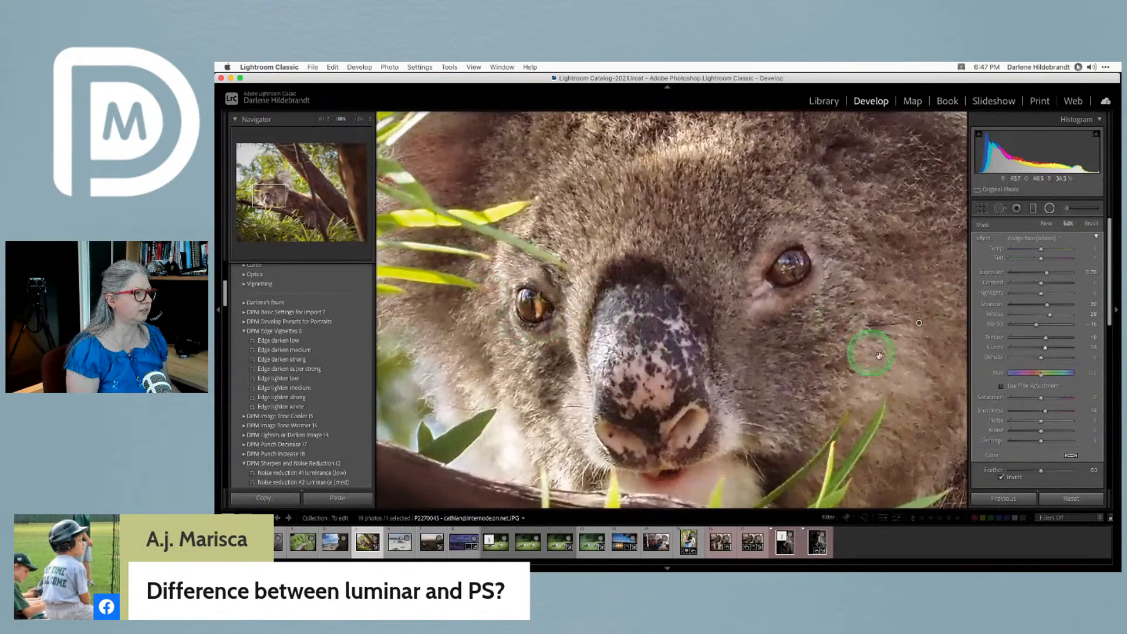
scroll(1012, 360, "down", 3)
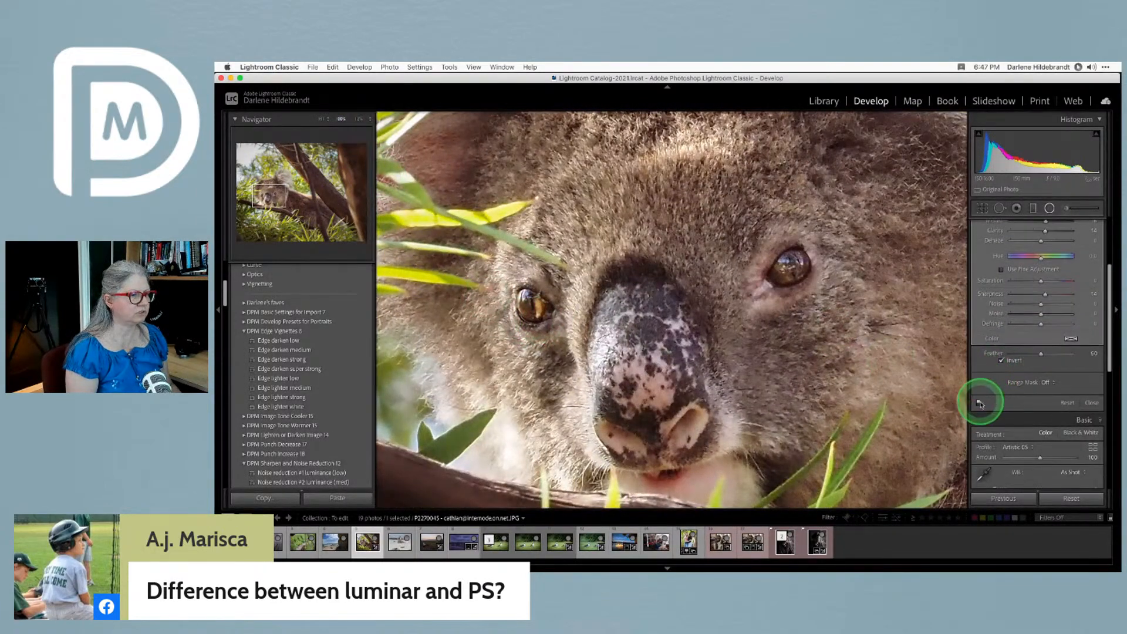
left_click(979, 404)
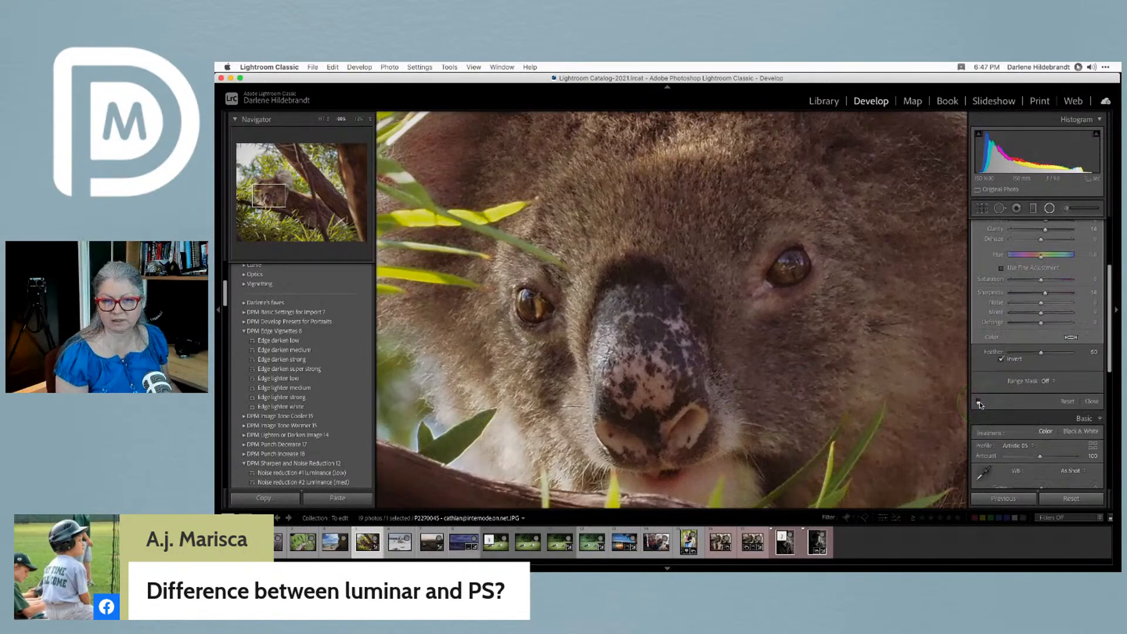
left_click(979, 405)
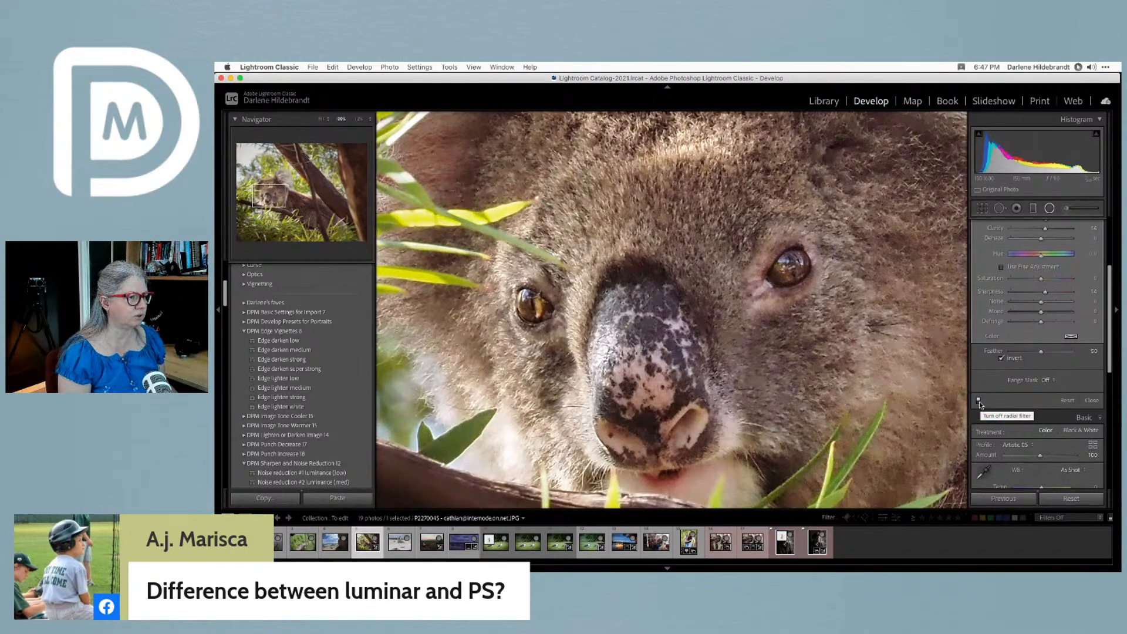
left_click(979, 402)
left_click(979, 403)
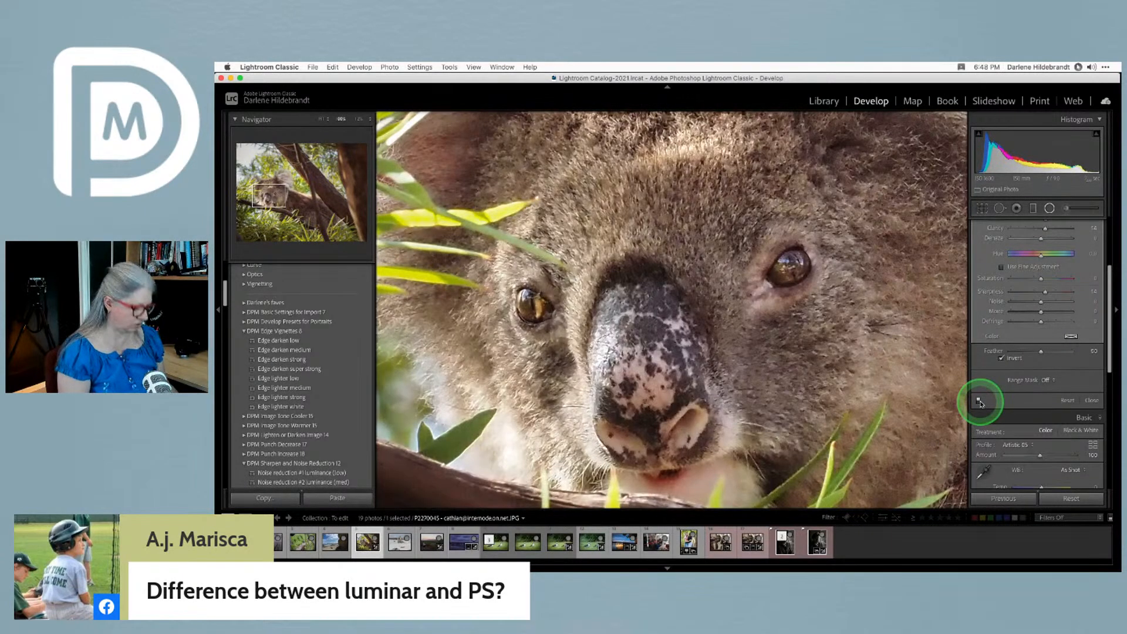
key("shift+m")
key("z")
Crop the koala photo freely, cutting away the dark trunk on the right side and a strip along the top
scroll(981, 404, "down", 1)
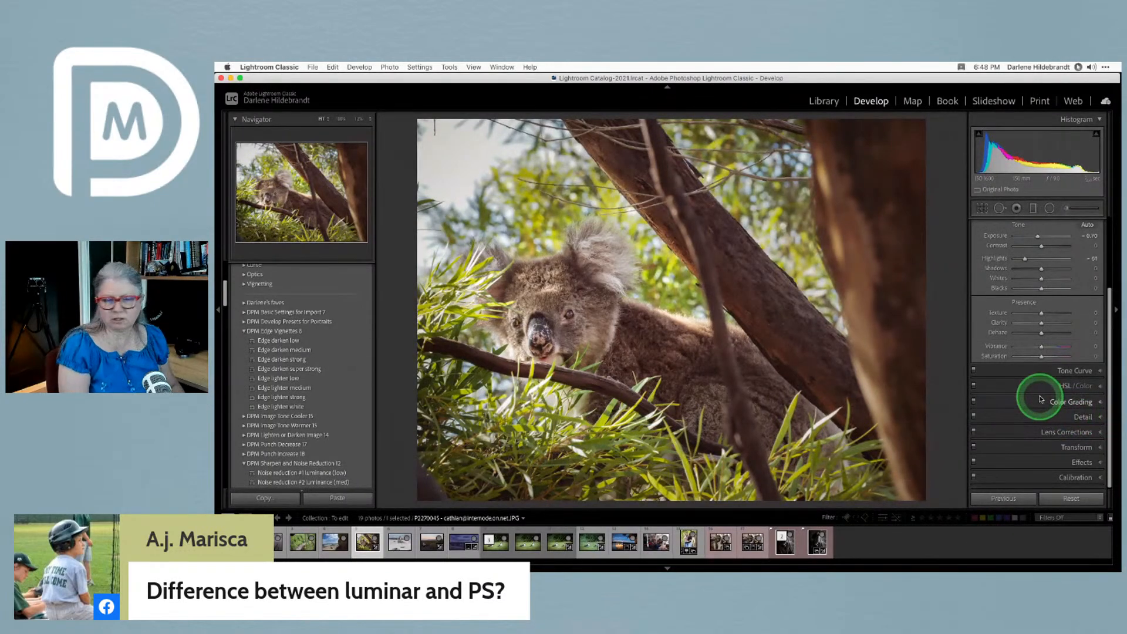
key("r")
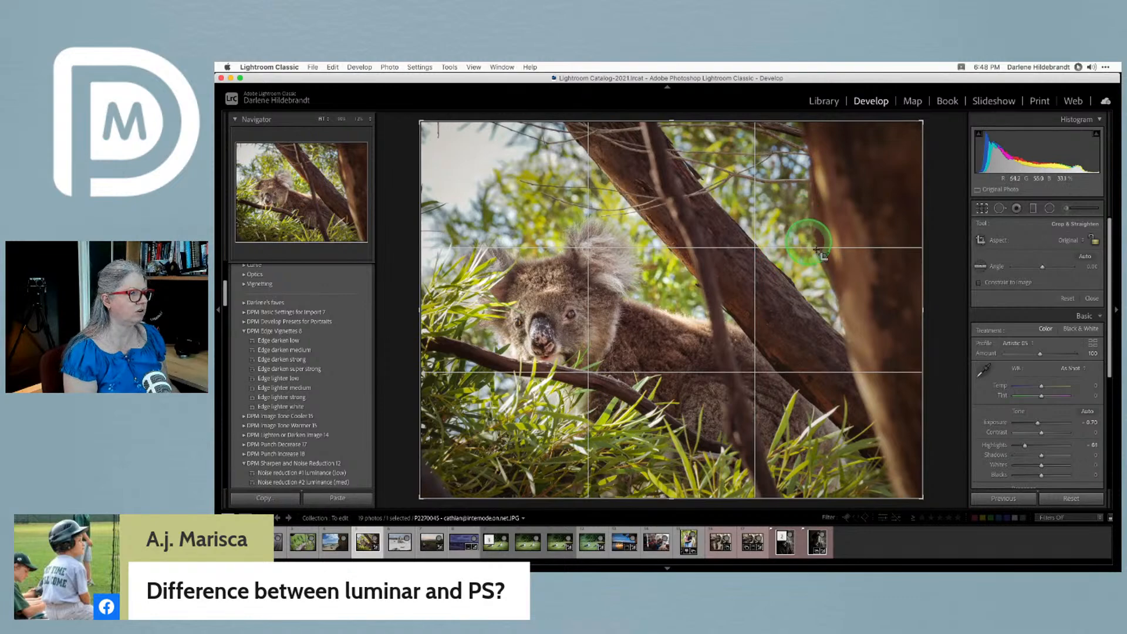
left_click_drag(923, 279, 875, 286)
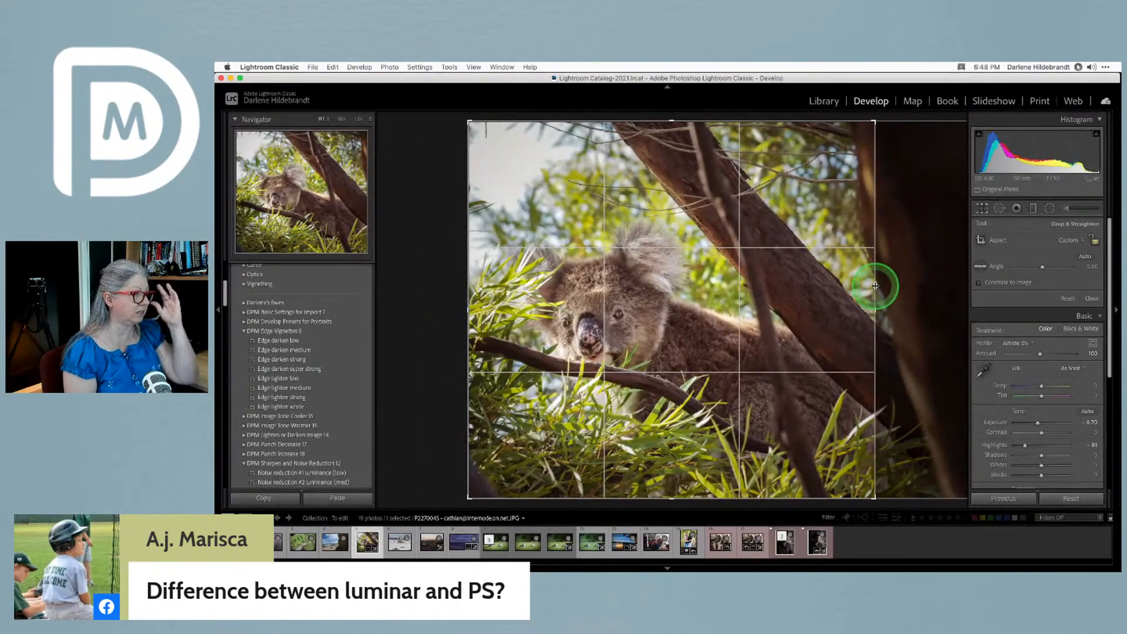
left_click_drag(696, 120, 697, 156)
double_click(856, 228)
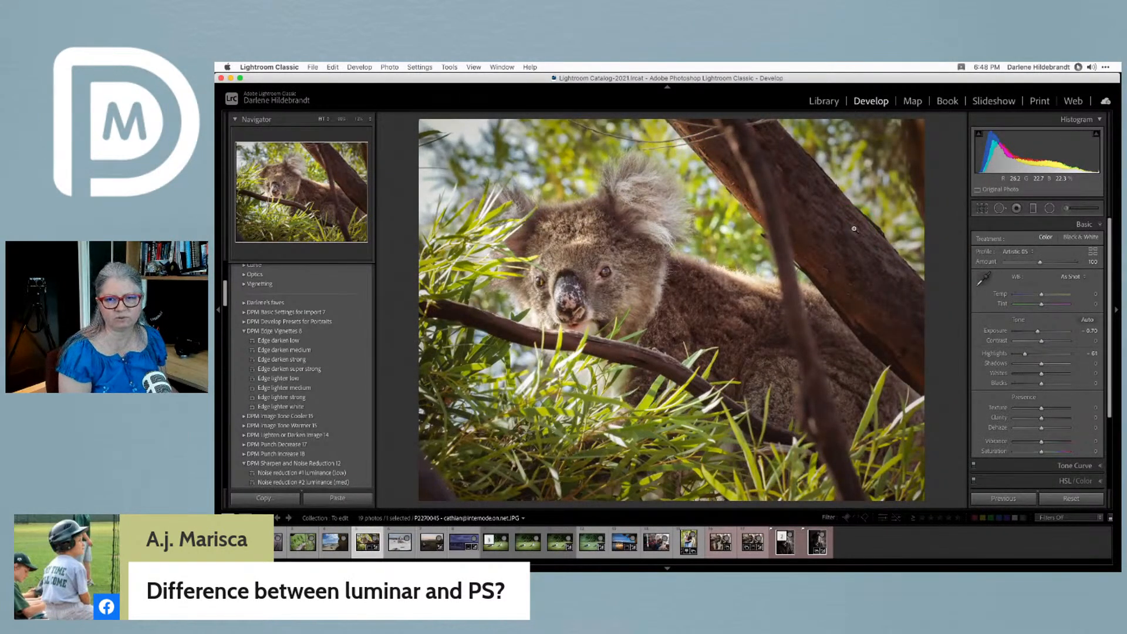
Raise the koala photo's sharpening Amount to 150 and inspect the face and branch at 100%
scroll(1010, 341, "down", 10)
scroll(1033, 299, "down", 2)
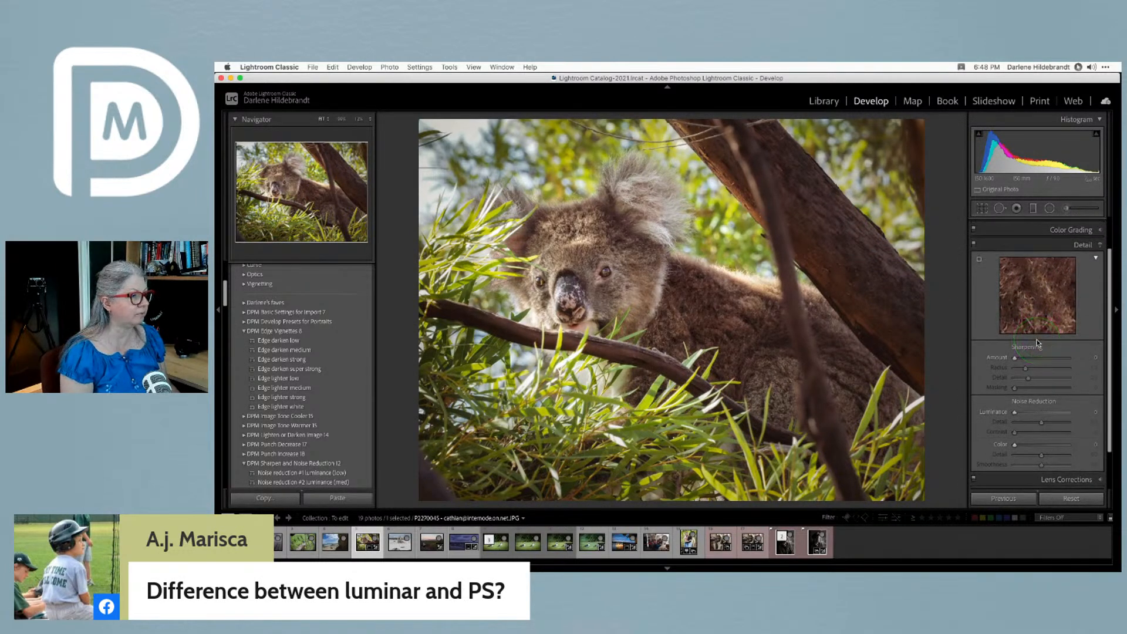
left_click_drag(1014, 358, 1075, 359)
left_click(595, 292)
left_click_drag(765, 298, 600, 318)
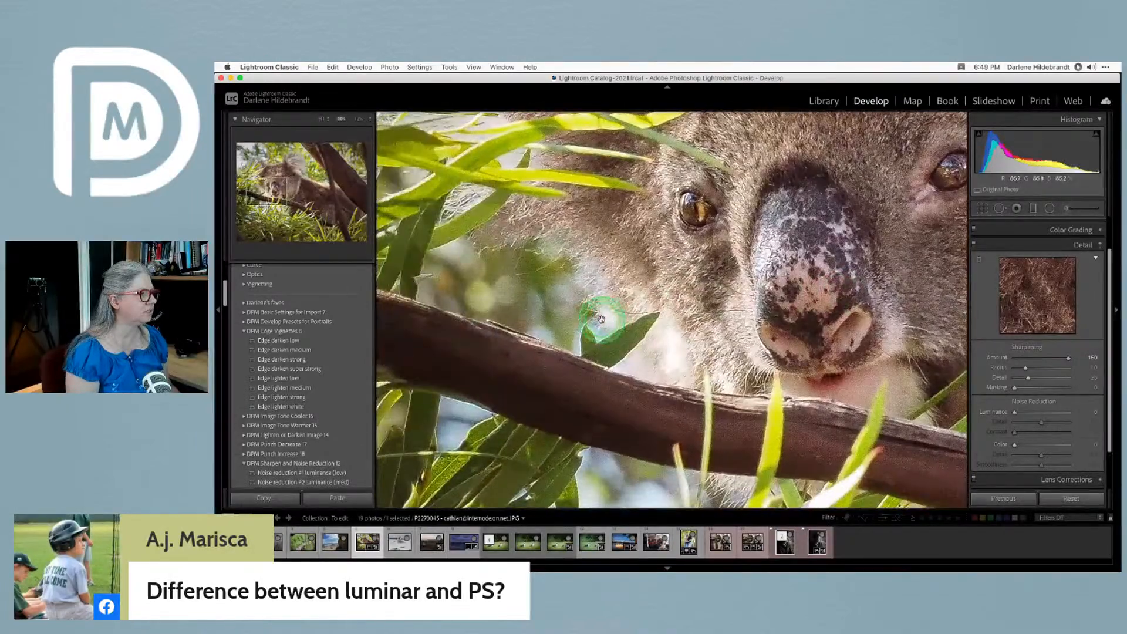
Inspect the sharpened fur and leaf edges at 200% and lower the sharpening Amount to 111
left_click(371, 120)
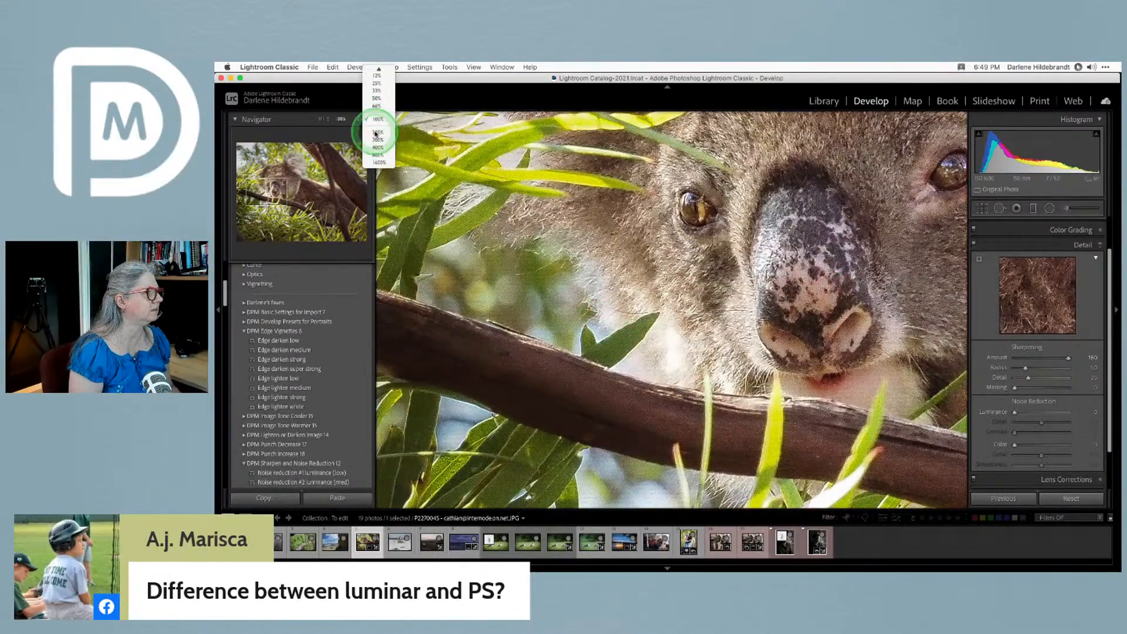
left_click(377, 132)
left_click_drag(825, 278, 989, 272)
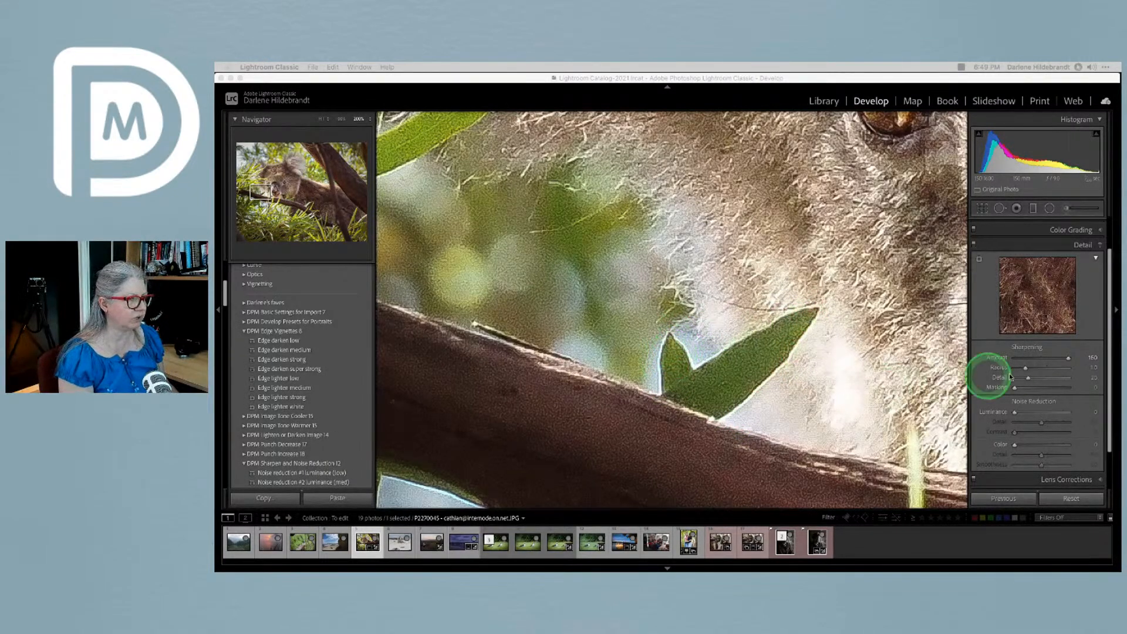
mouse_move(1068, 359)
left_mouse_down()
mouse_move(976, 357)
mouse_move(1068, 345)
mouse_move(1050, 356)
left_mouse_up()
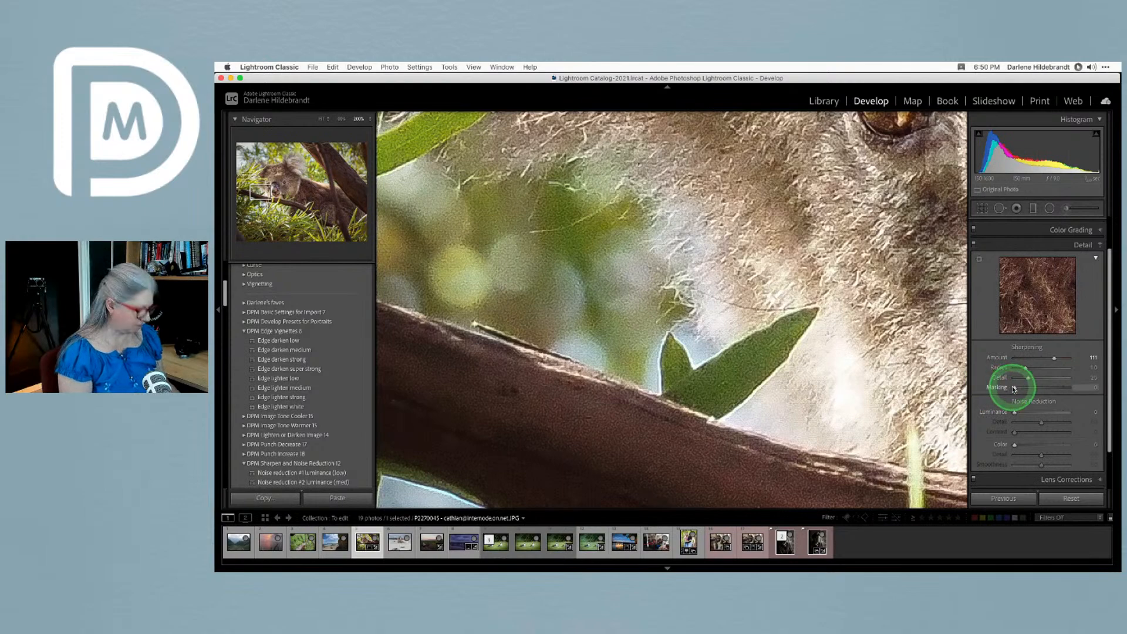
Raise the koala photo's sharpening Masking to 89 while previewing the black-and-white mask over the whole photo
key("alt")
left_click(1014, 389, "alt")
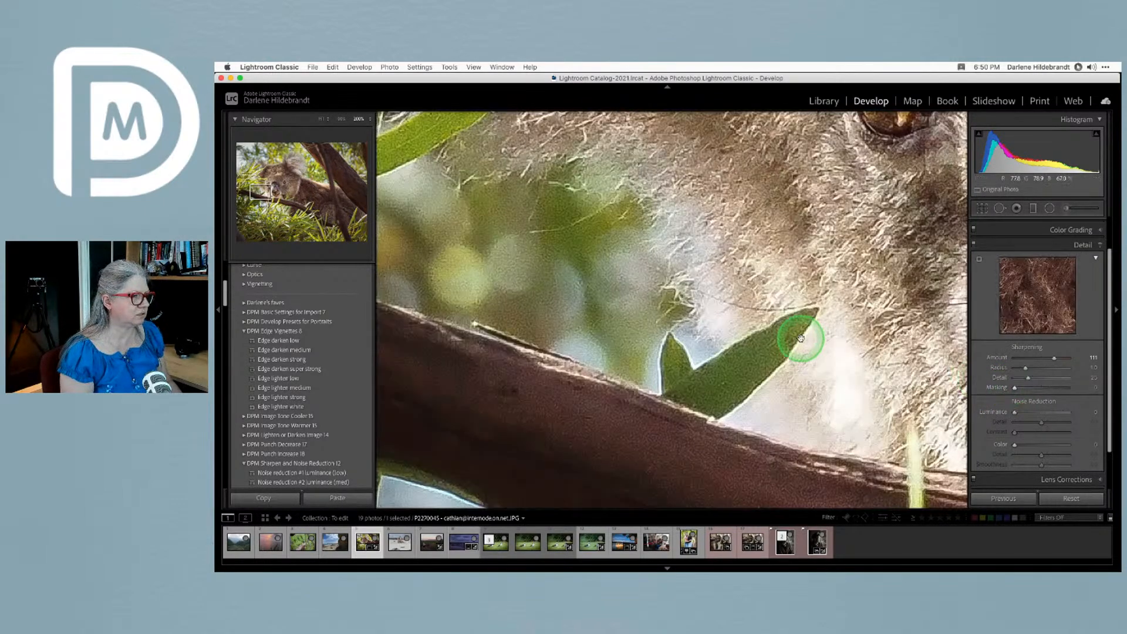
left_click(800, 338)
key("alt")
left_click(1015, 389, "alt")
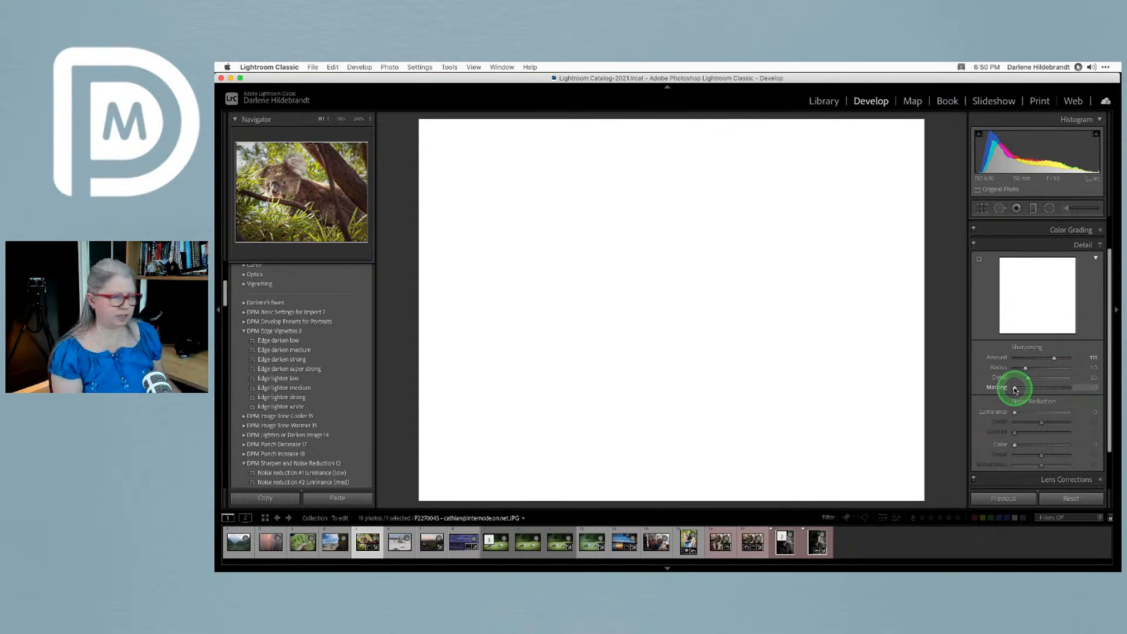
left_click_drag(1016, 390, 1063, 390)
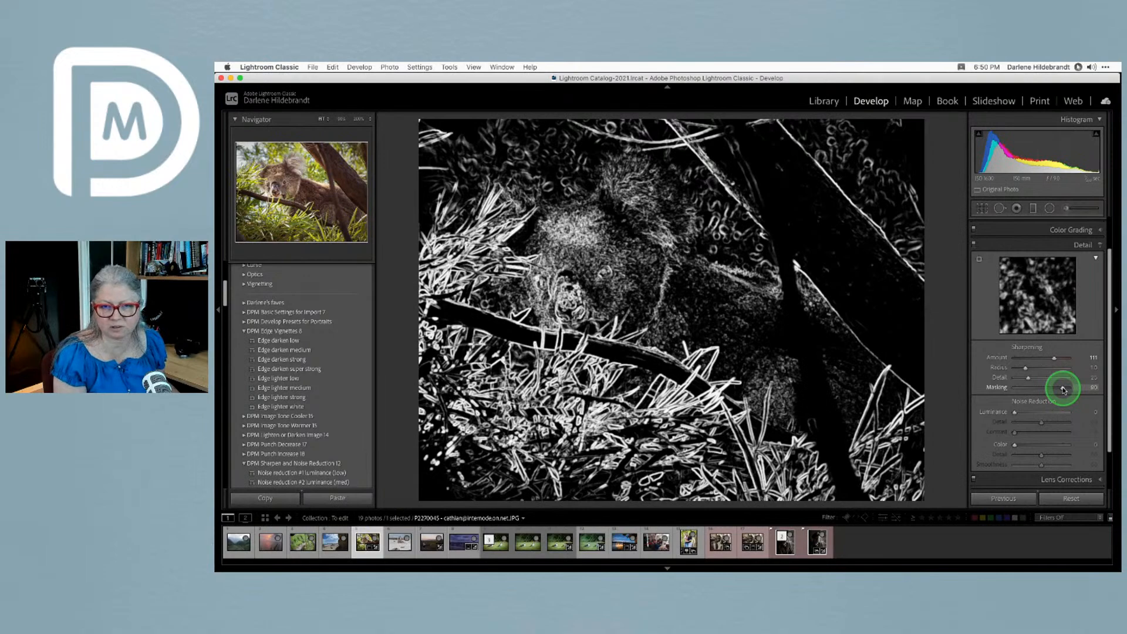
left_click_drag(1064, 389, 1062, 389)
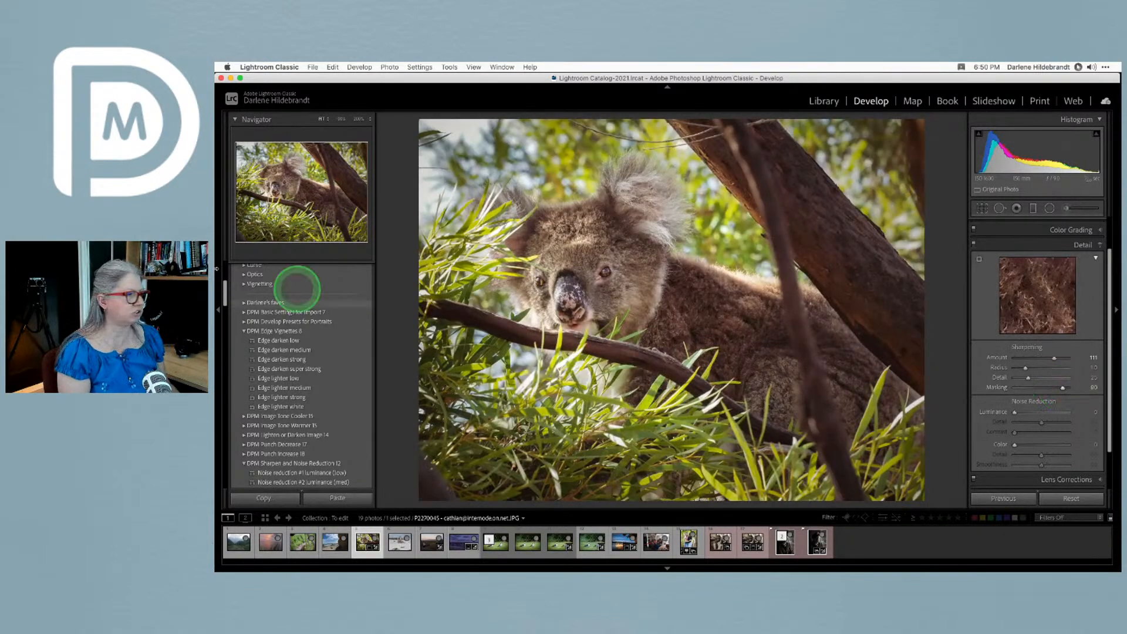
Check the masked sharpening at 200%, lower the Amount to 62, and return to the full photo with the shooting information shown
left_click(543, 277)
left_click_drag(699, 332, 702, 336)
scroll(702, 335, "left", 5)
scroll(702, 335, "down", 1)
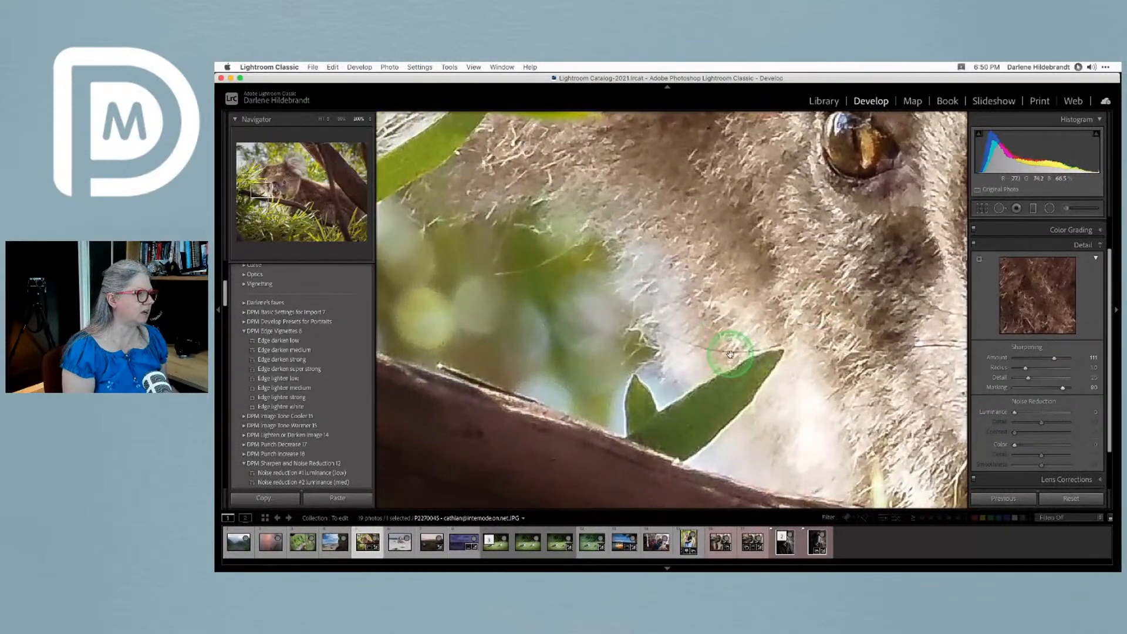
left_click(1062, 388, "alt")
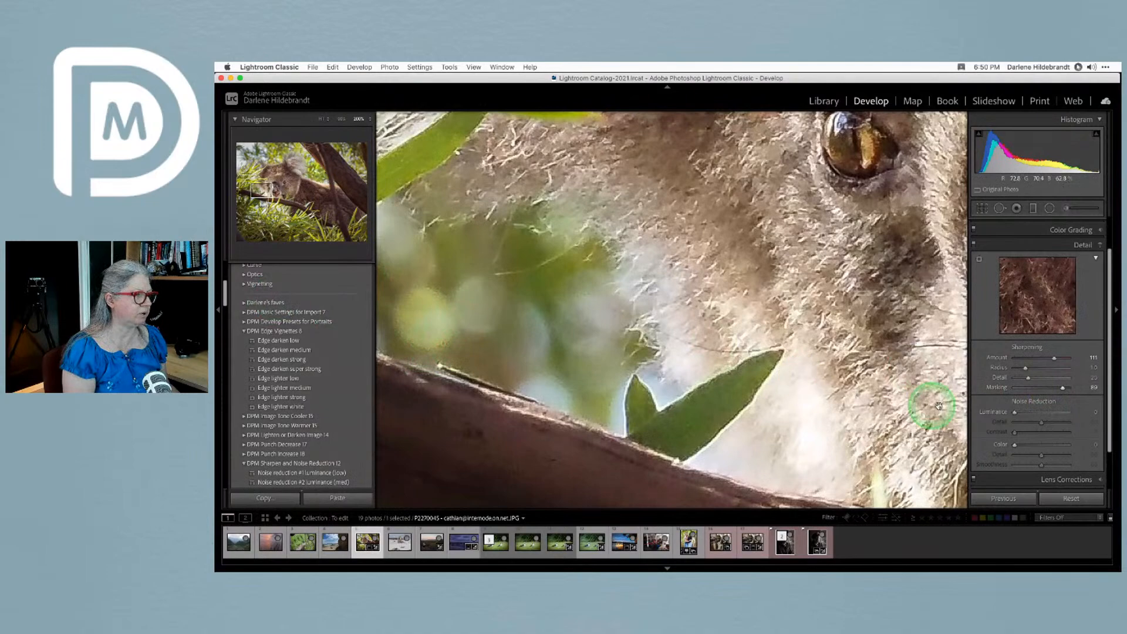
left_click(1062, 389, "alt")
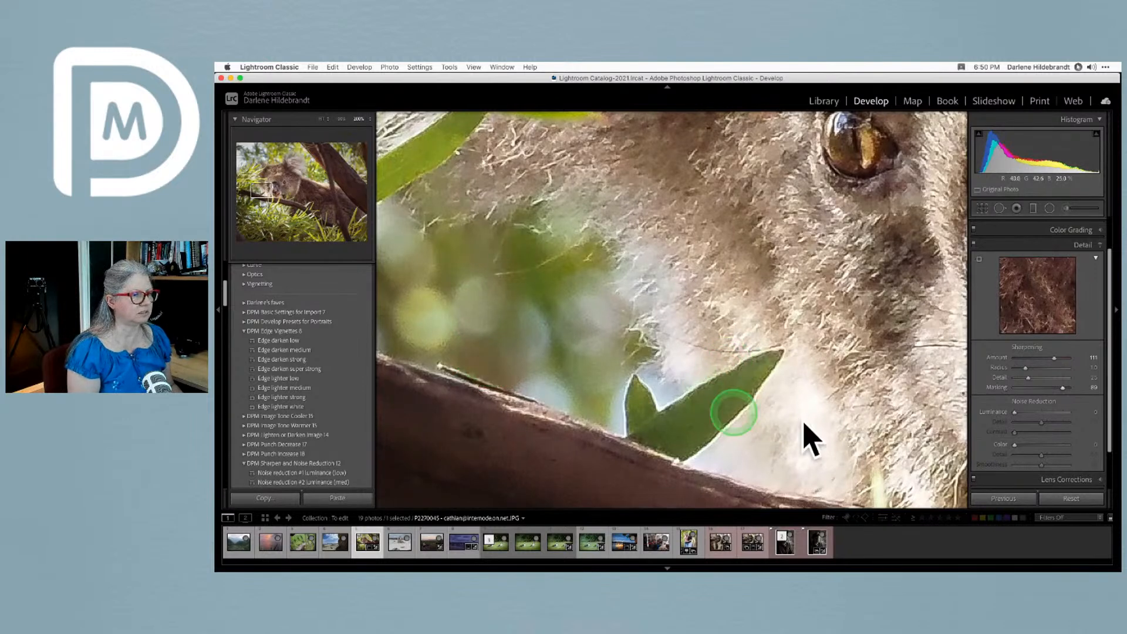
mouse_move(1054, 358)
left_mouse_down()
mouse_move(1027, 359)
mouse_move(1037, 359)
left_mouse_up()
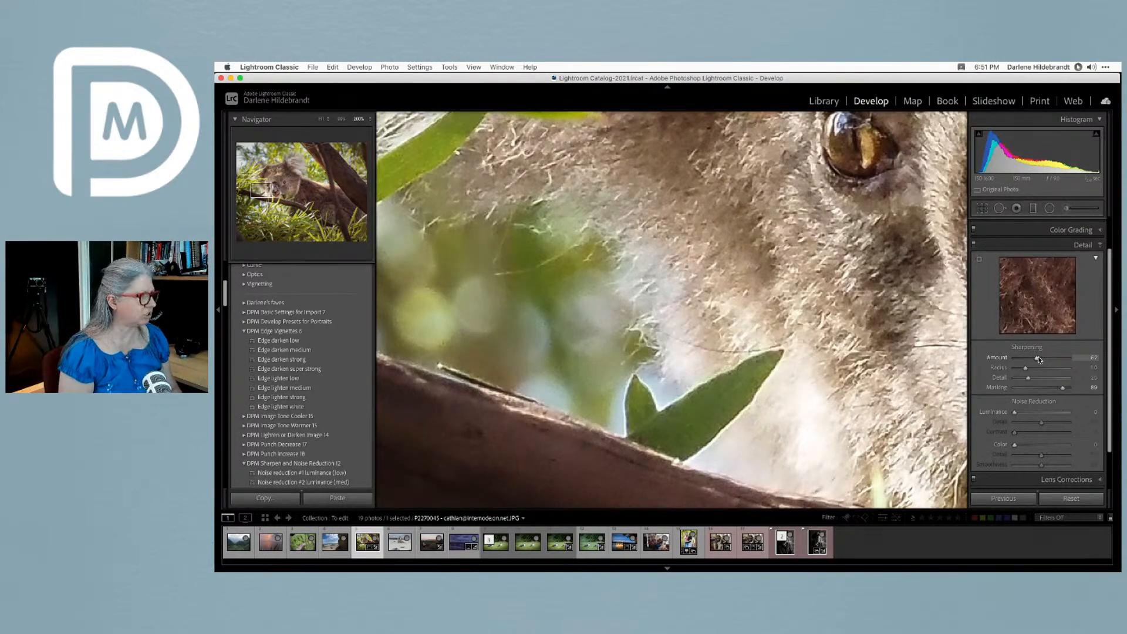
key("i")
left_click(757, 283)
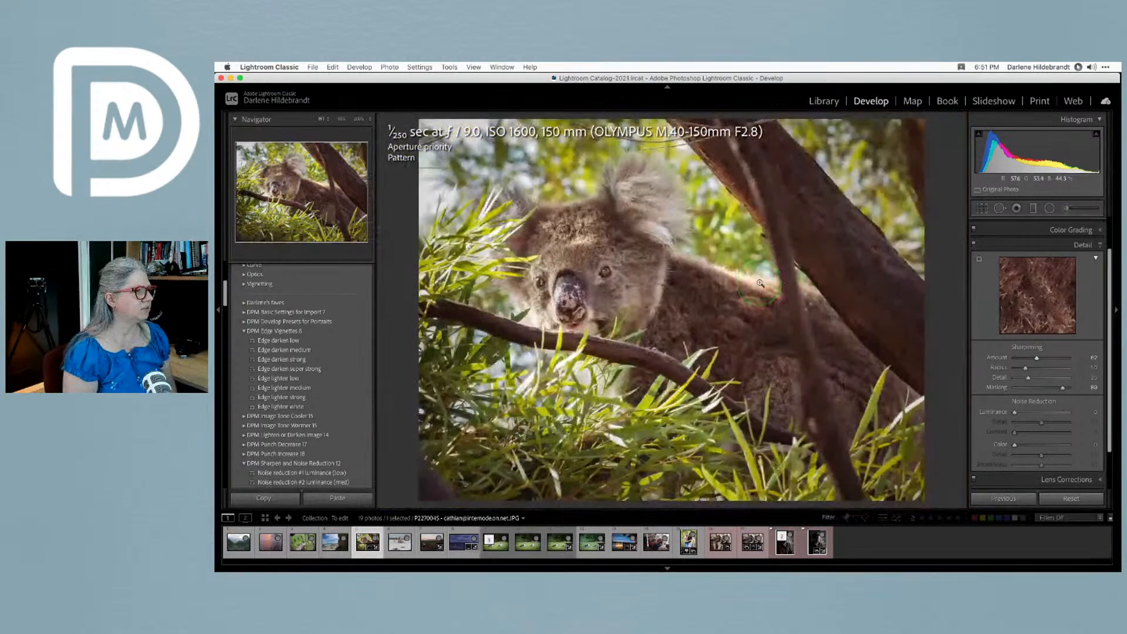
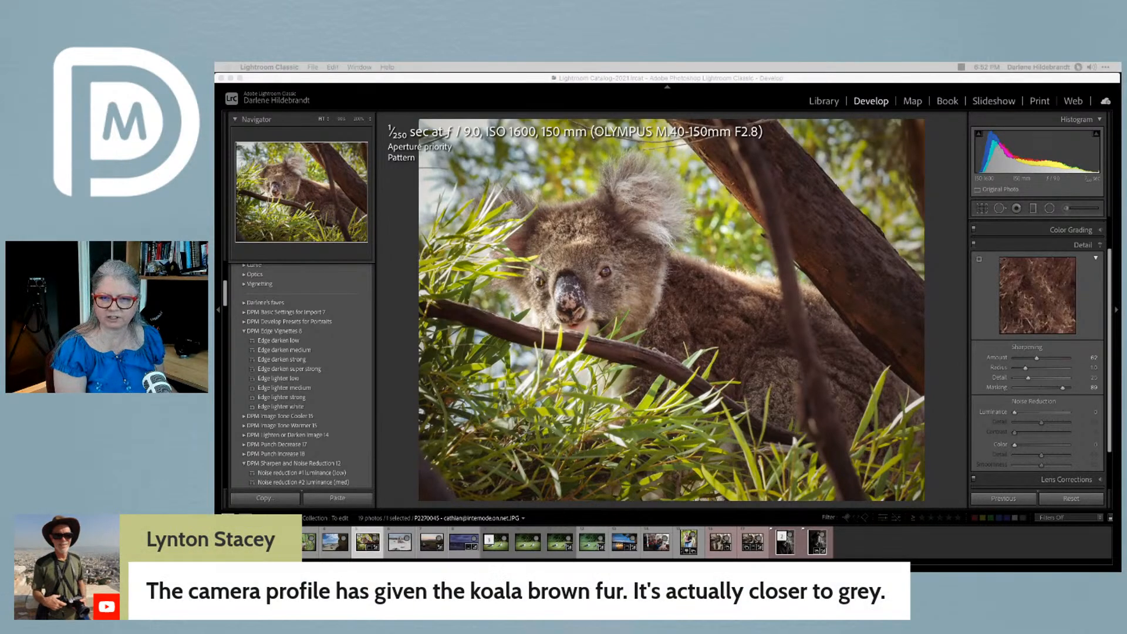
Change the koala photo's profile to Color
left_click(932, 305)
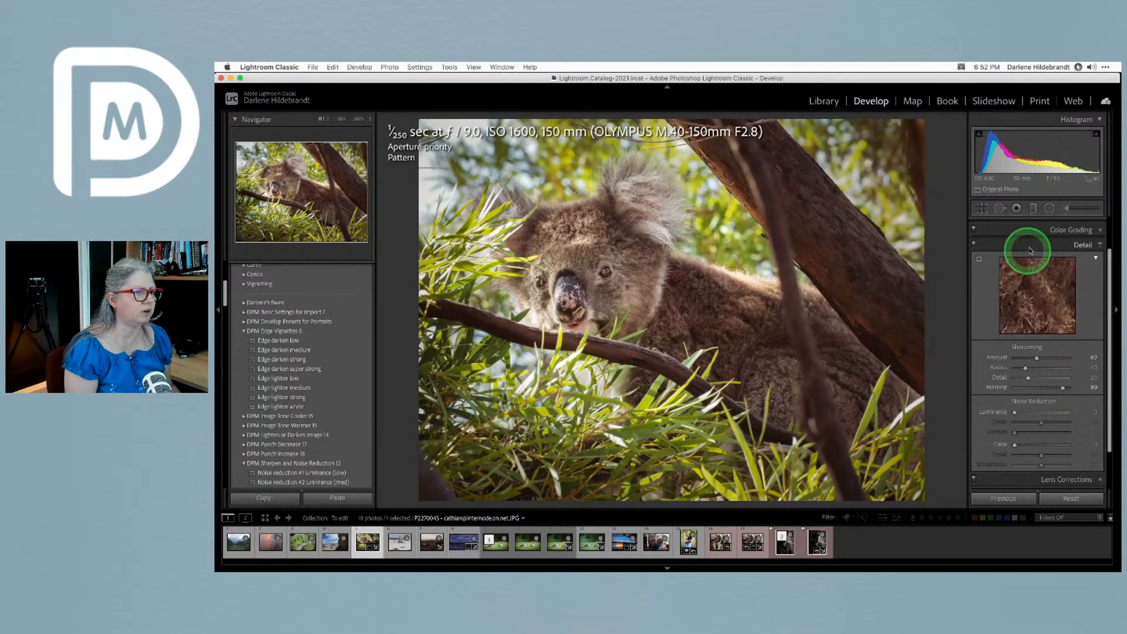
scroll(1051, 246, "up", 10)
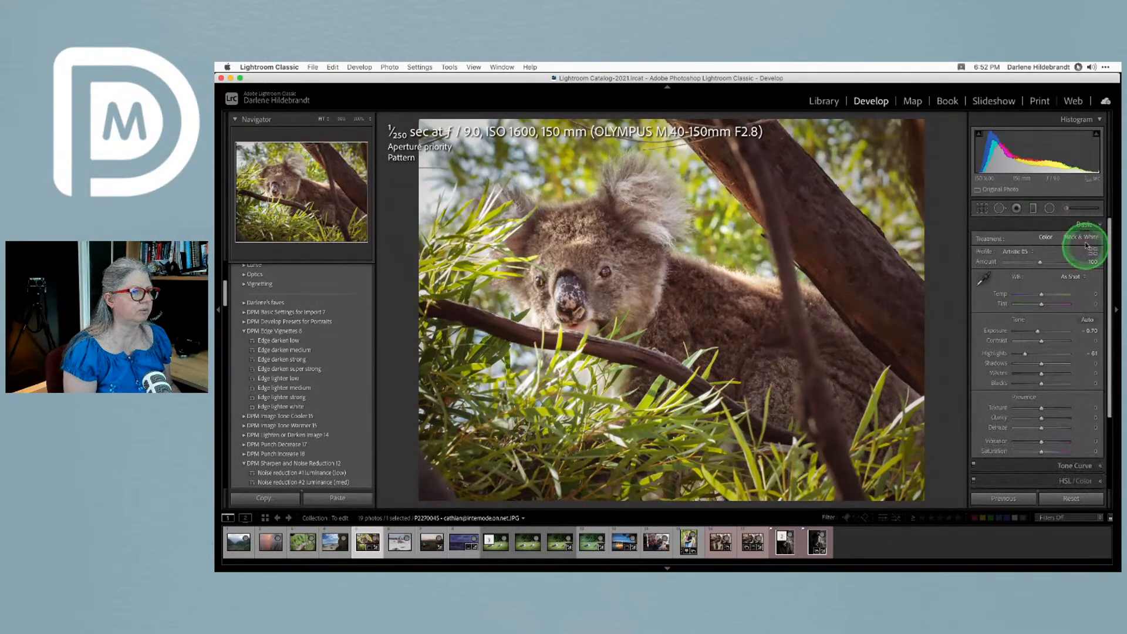
left_click(1086, 251)
left_click(1009, 368)
left_click(1086, 228)
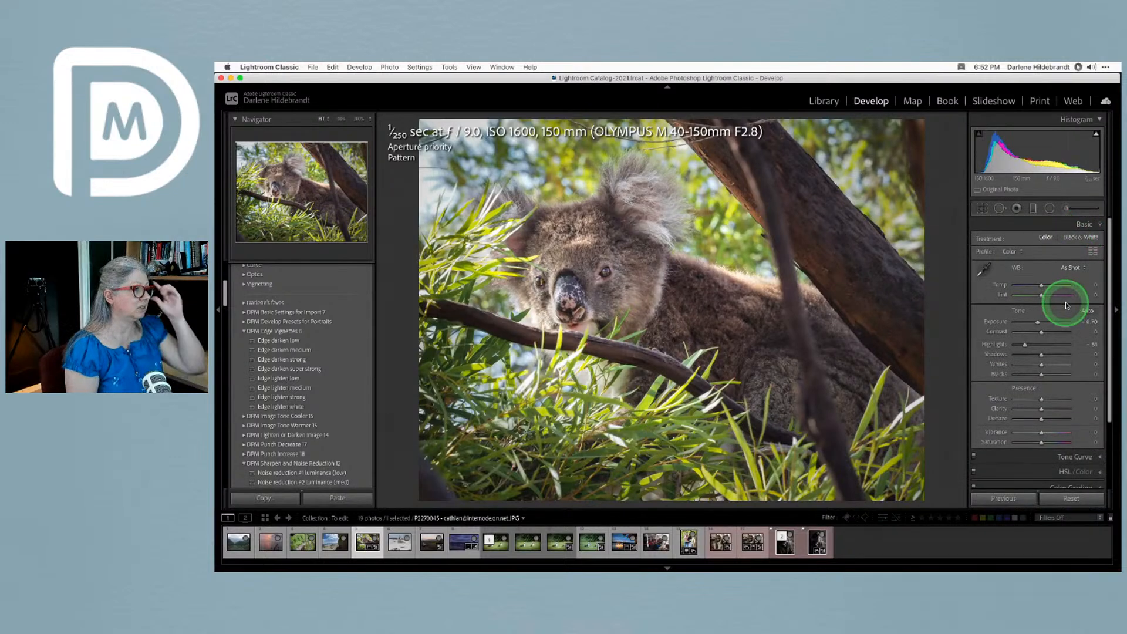
left_click(1016, 377)
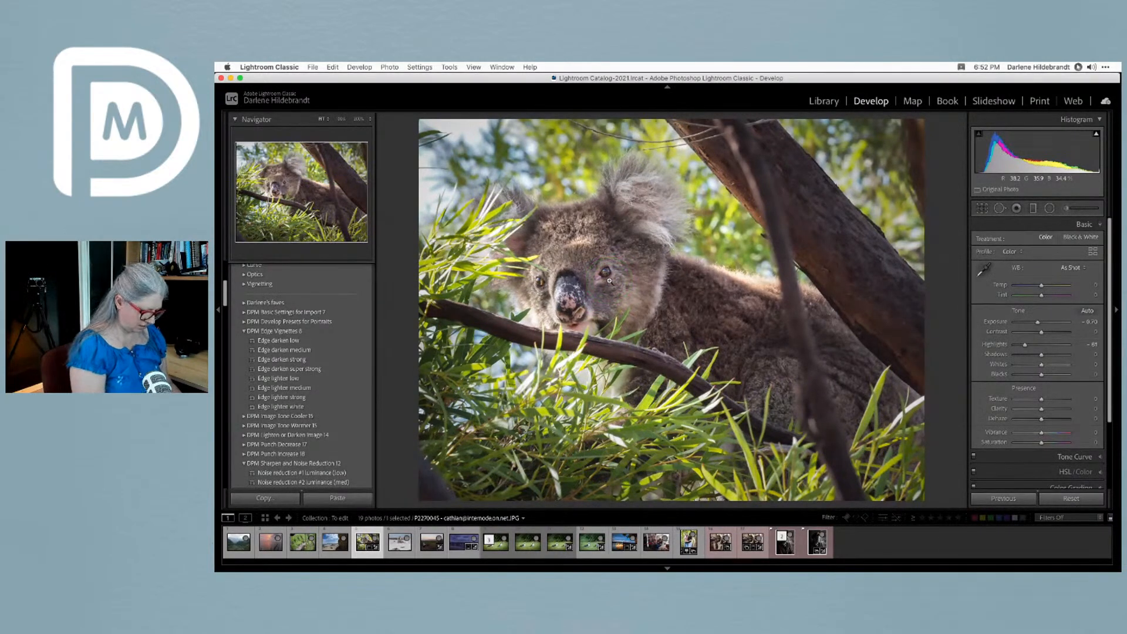
Create a virtual copy of the koala photo and reset Sharpness and Texture in the koala's radial filter
key("super+apostrophe")
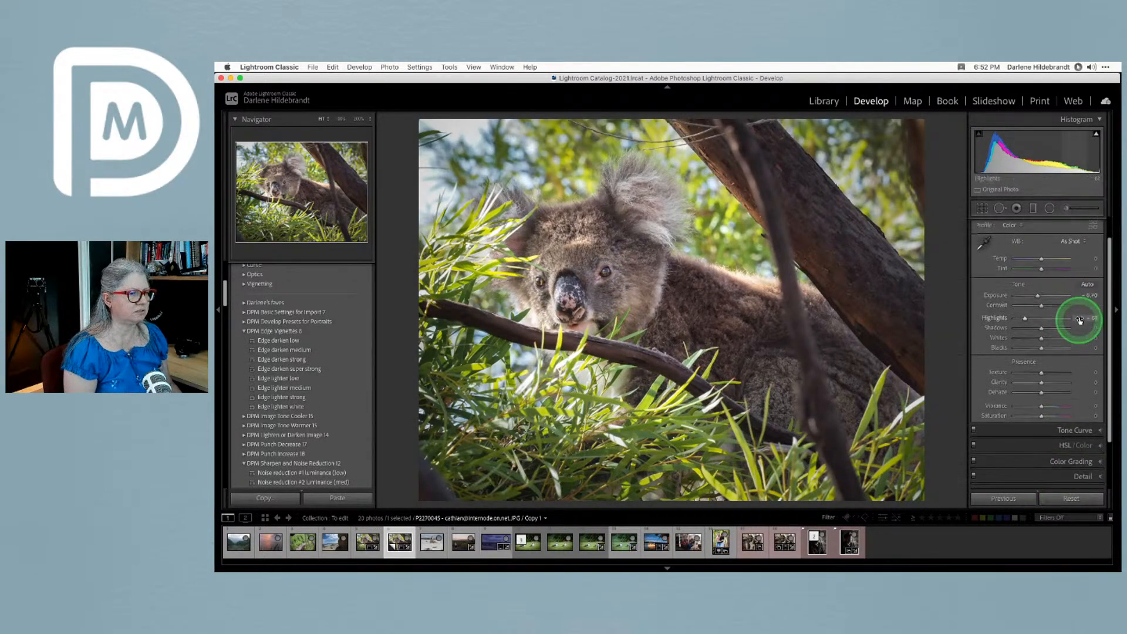
key("shift+m")
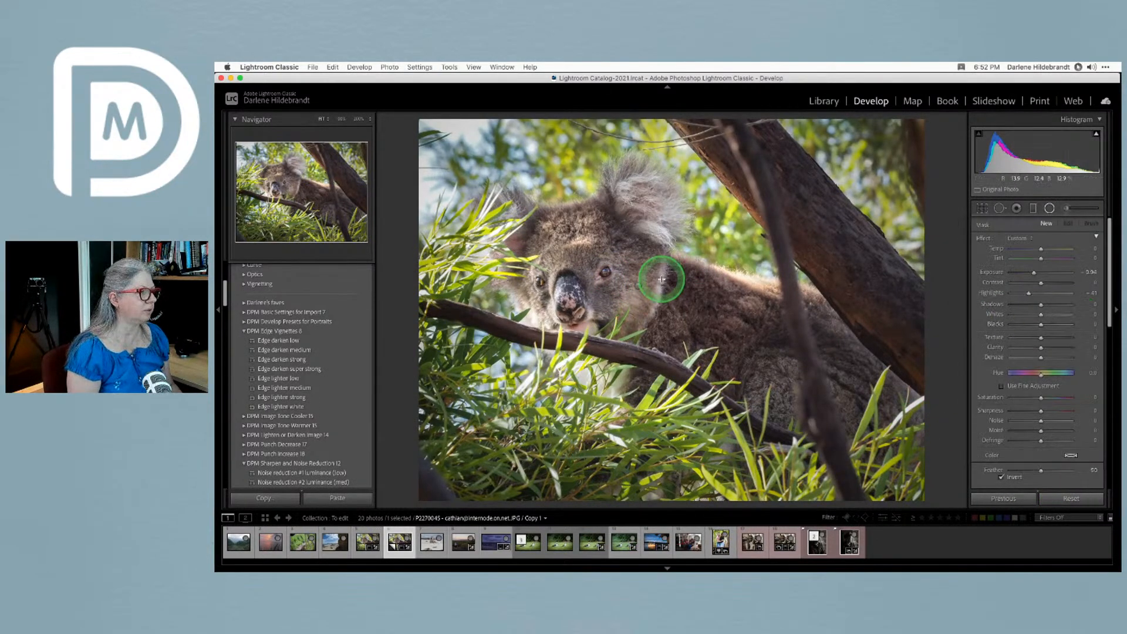
left_click(639, 285)
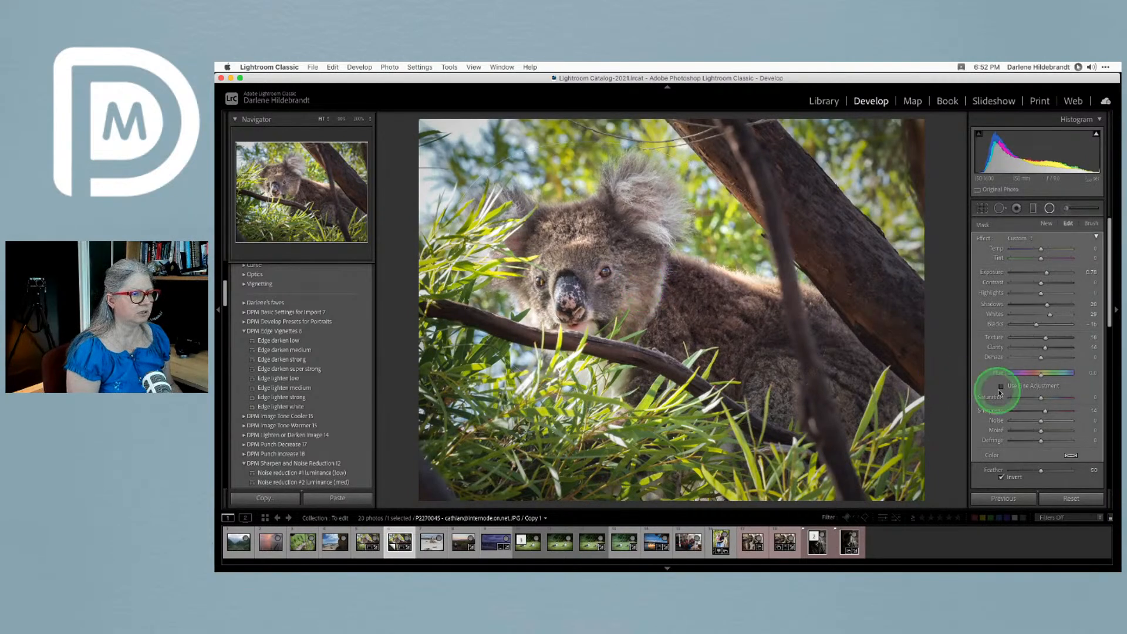
double_click(992, 411)
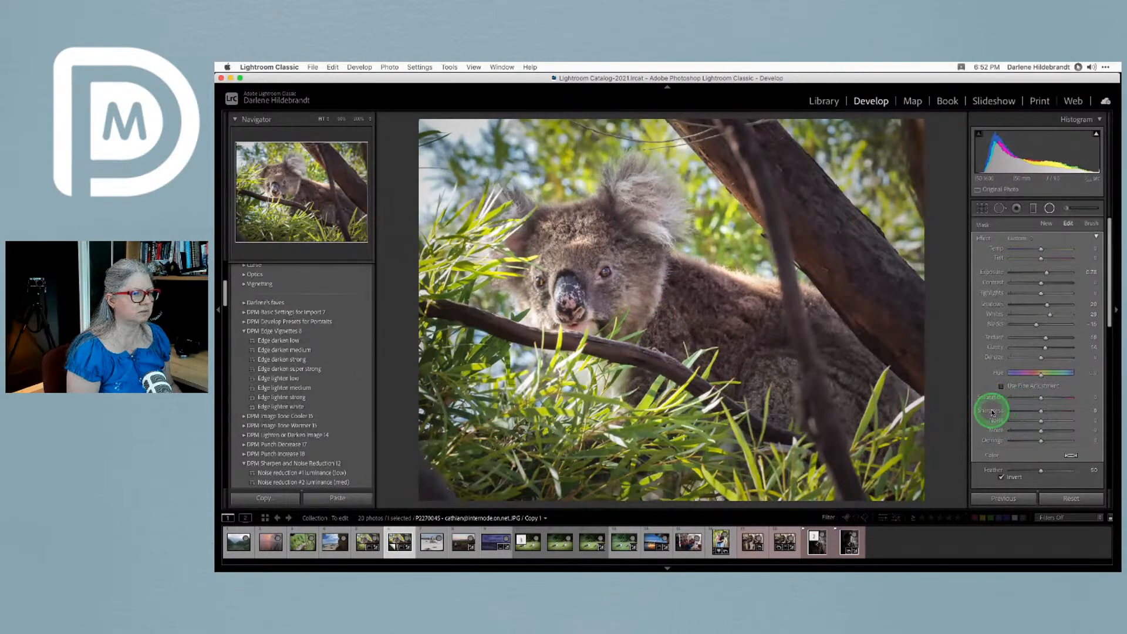
double_click(993, 338)
key("shift+m")
Reset the virtual copy's global sharpening Amount to 0
scroll(995, 348, "down", 5)
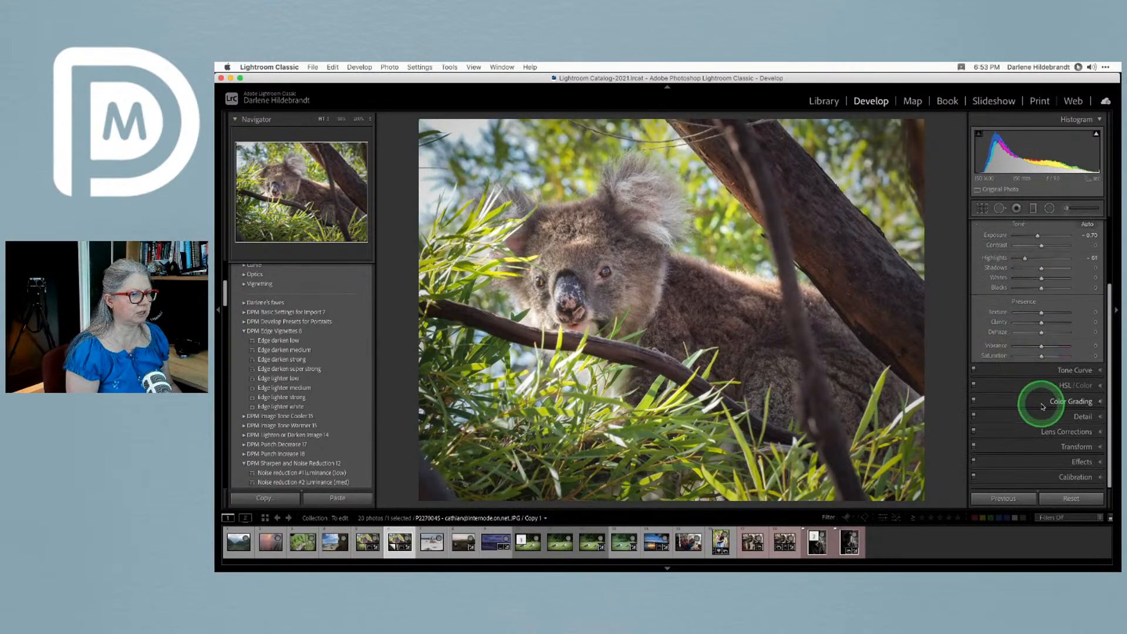
left_click(1067, 418)
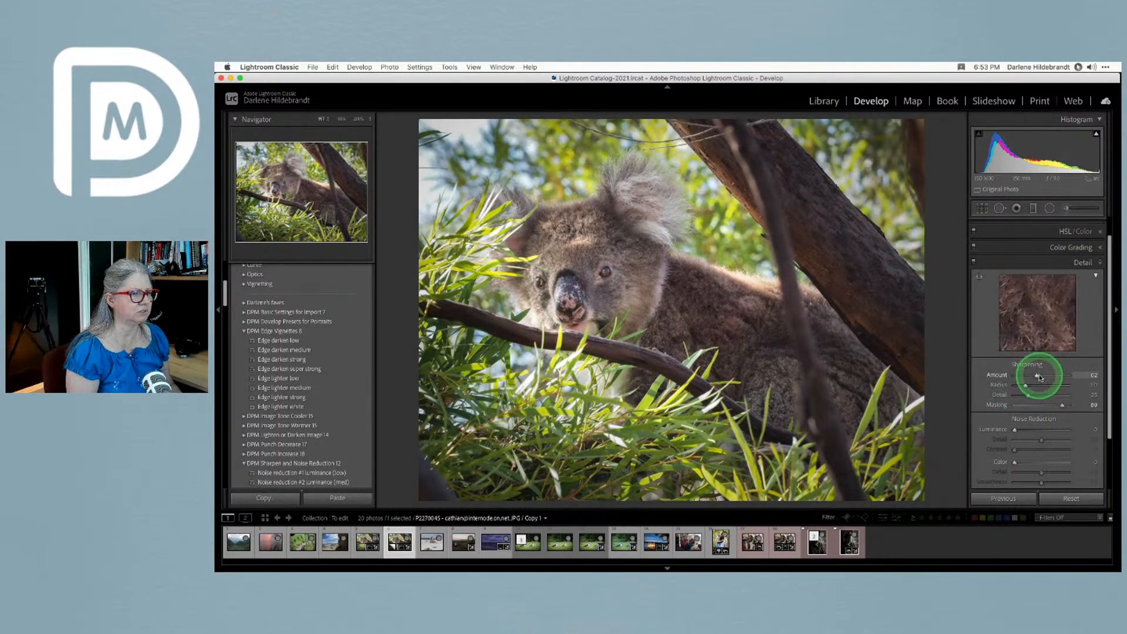
double_click(997, 374)
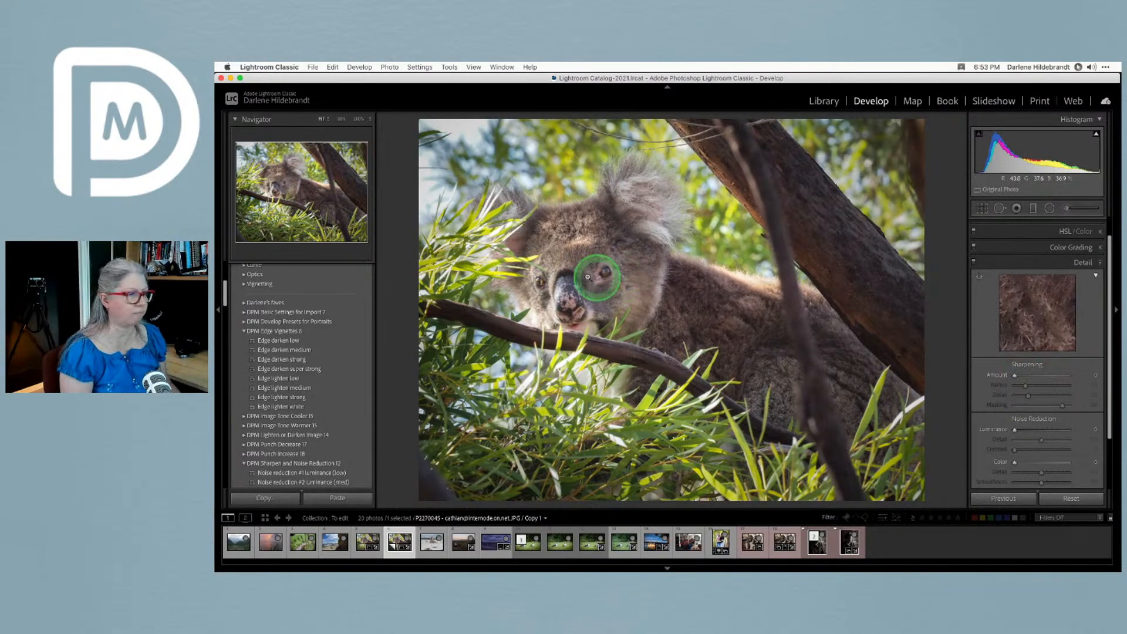
Send the virtual copy of the koala photo from Lightroom Classic to Luminar AI for editing
right_click(585, 269)
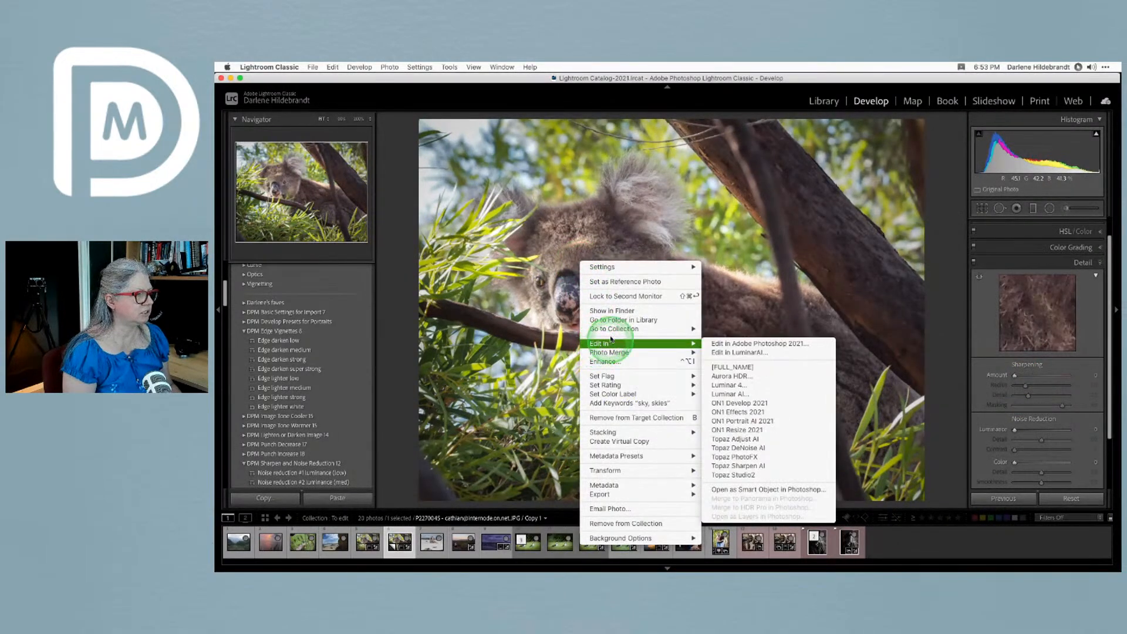
mouse_move(657, 344)
left_click(726, 394)
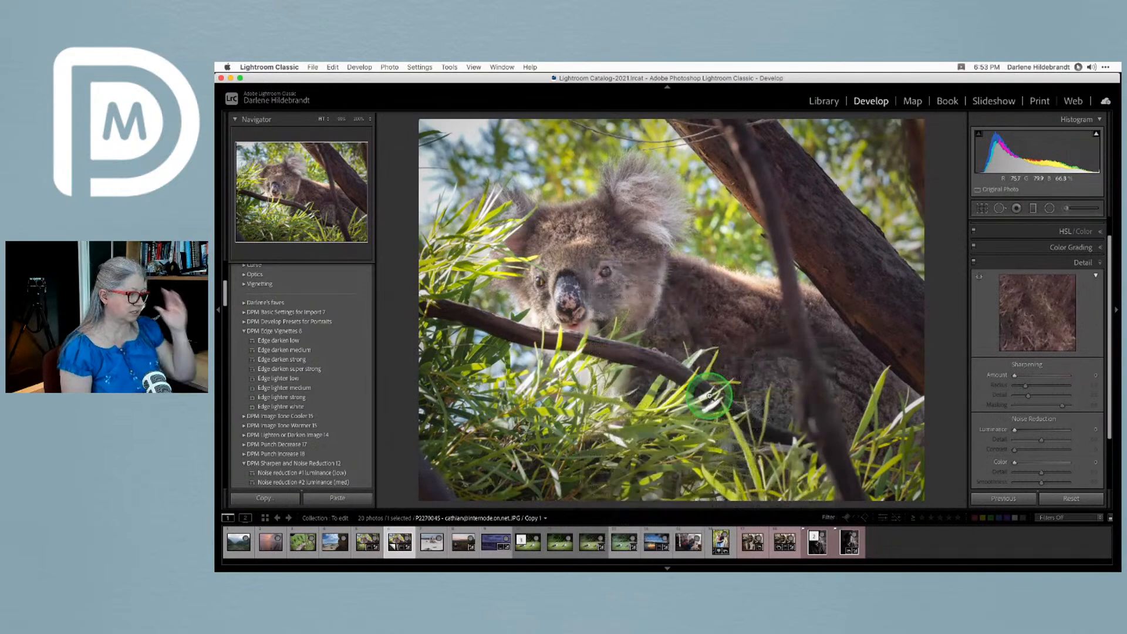
left_click(649, 294)
left_click(653, 308)
left_click(726, 372)
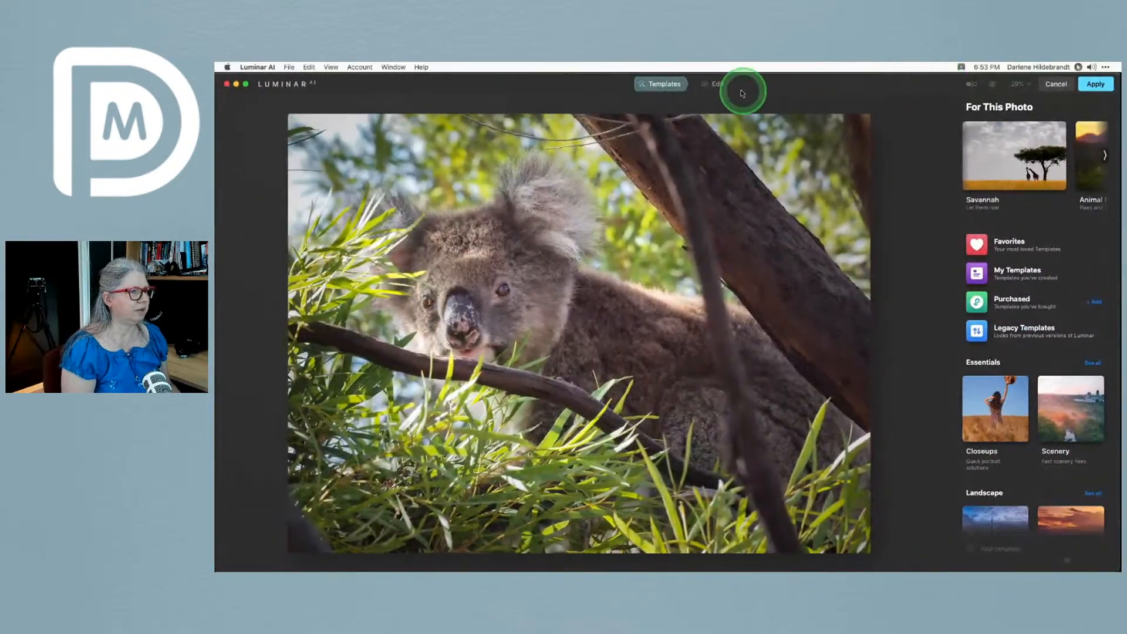
Open the Details tool for editing and raise Small Details to 100 while viewing the koala's face at 100%
left_click(725, 84)
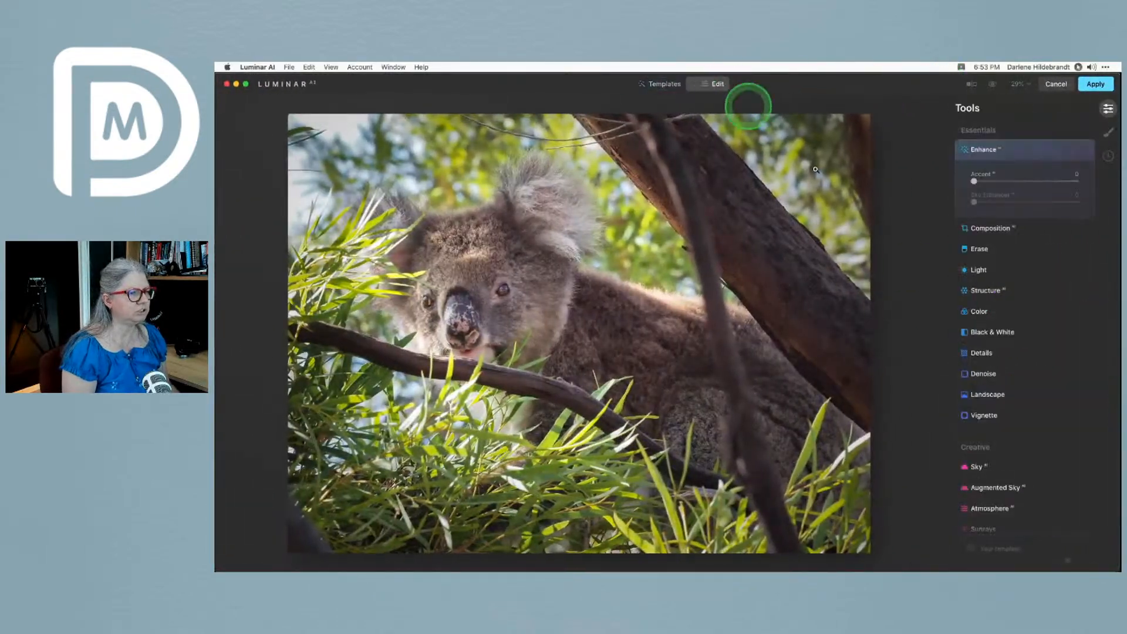
left_click(984, 353)
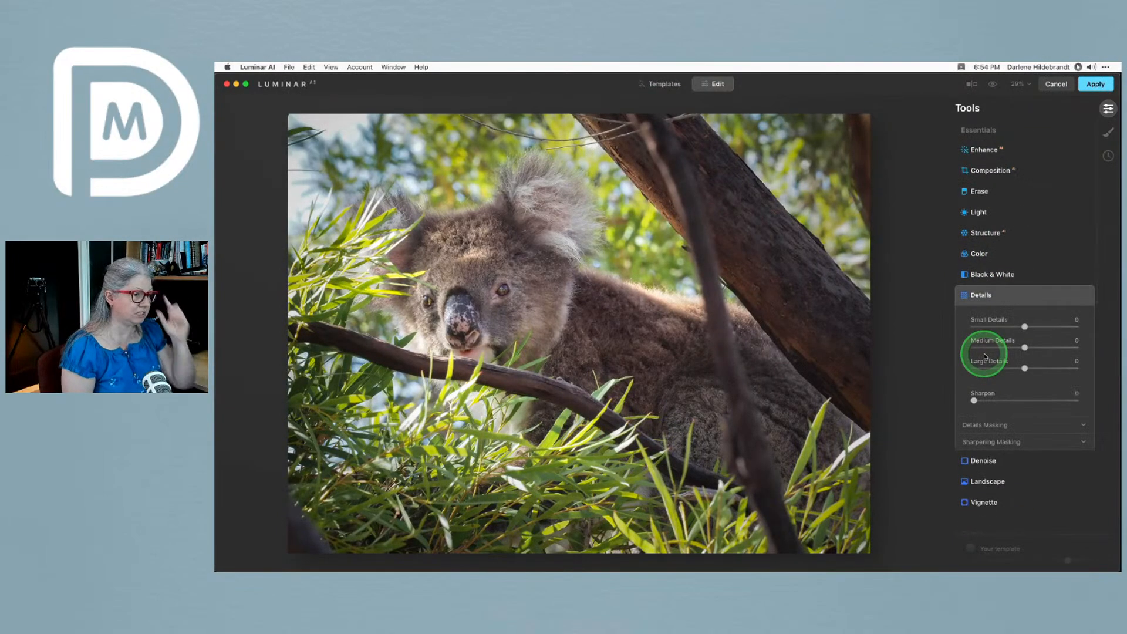
left_click(482, 285)
left_click_drag(473, 303, 541, 281)
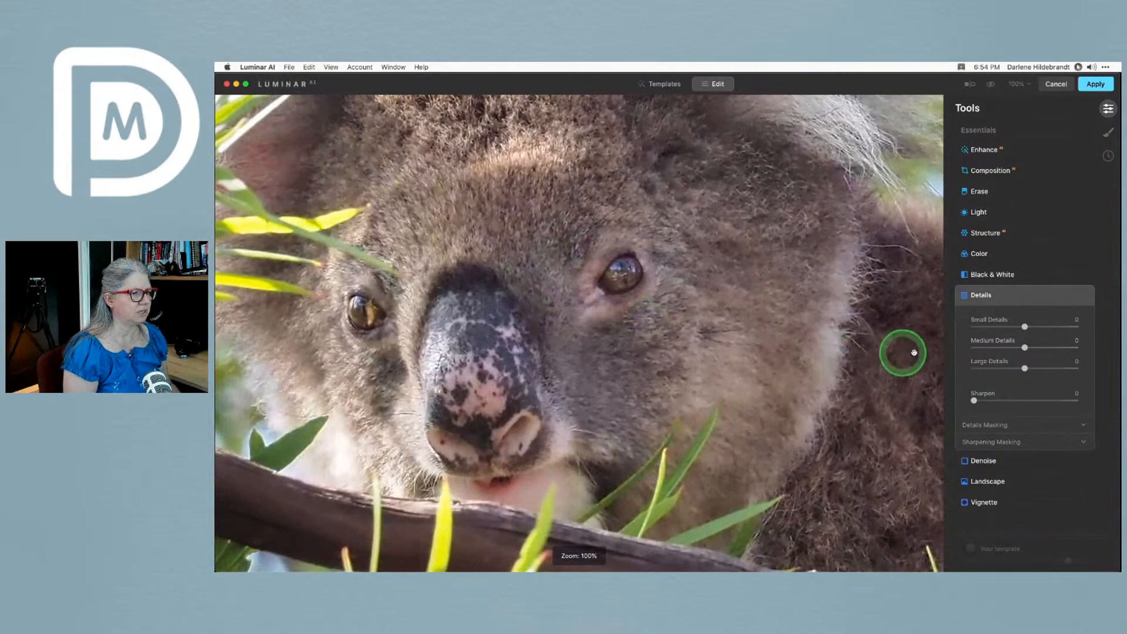
left_click_drag(1026, 327, 1081, 331)
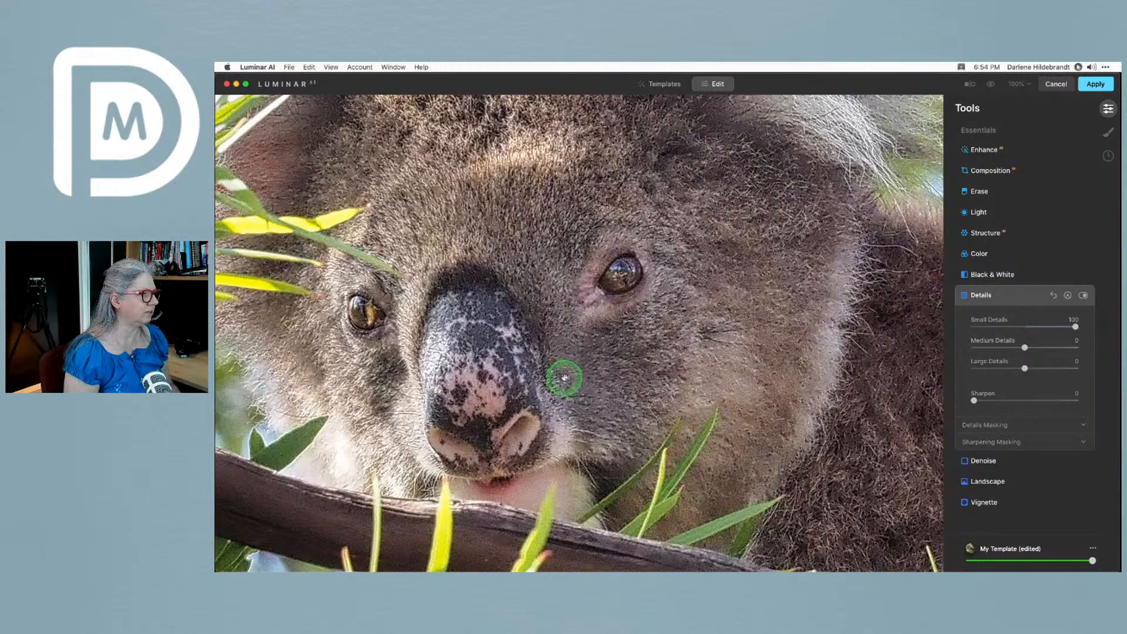
left_click_drag(564, 377, 675, 373)
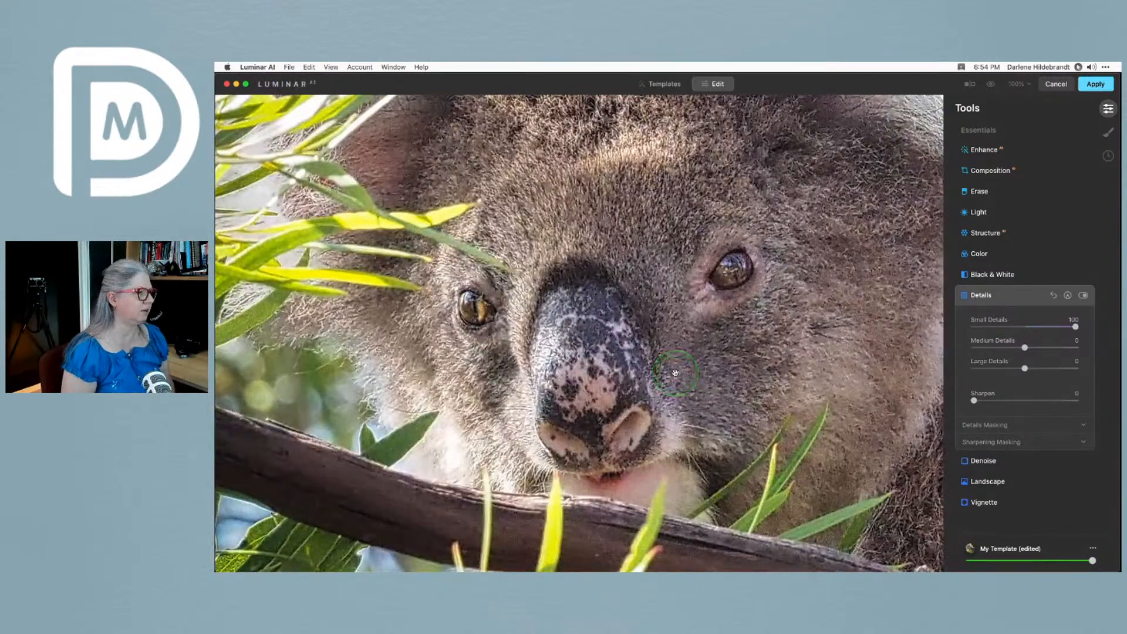
Set Small Details to 54, Medium Details to 22, Sharpen to 28 and Sharpening Masking to 68, and return to the full photo
left_click_drag(1024, 347, 1036, 347)
left_click_drag(974, 400, 1001, 400)
left_click(993, 440)
left_click(1008, 485)
left_click_drag(1009, 485, 1036, 485)
left_click_drag(1075, 326, 1054, 330)
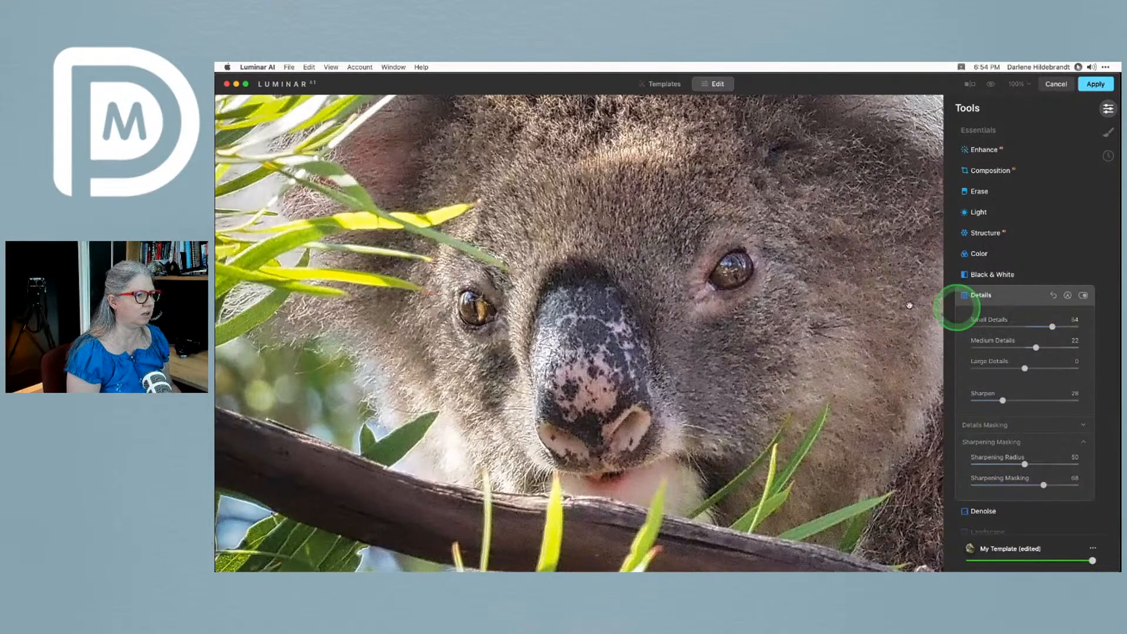
left_click(848, 304)
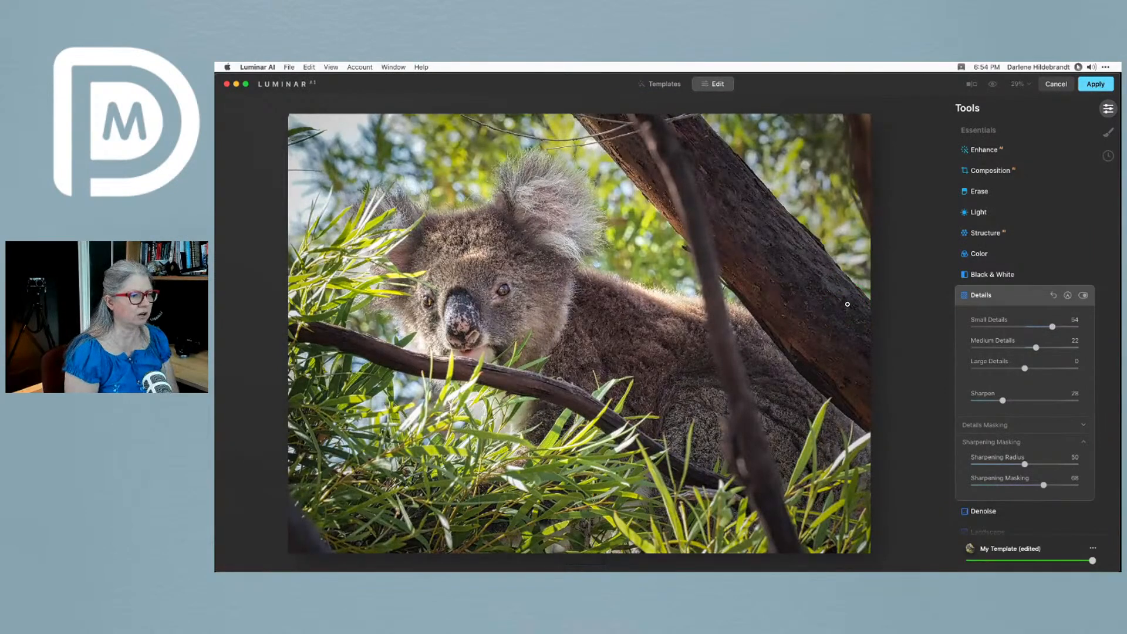
Paint a mask for the Details adjustments over the koala with a brush of radius 220, softness 100 and opacity 100
left_click(1067, 296)
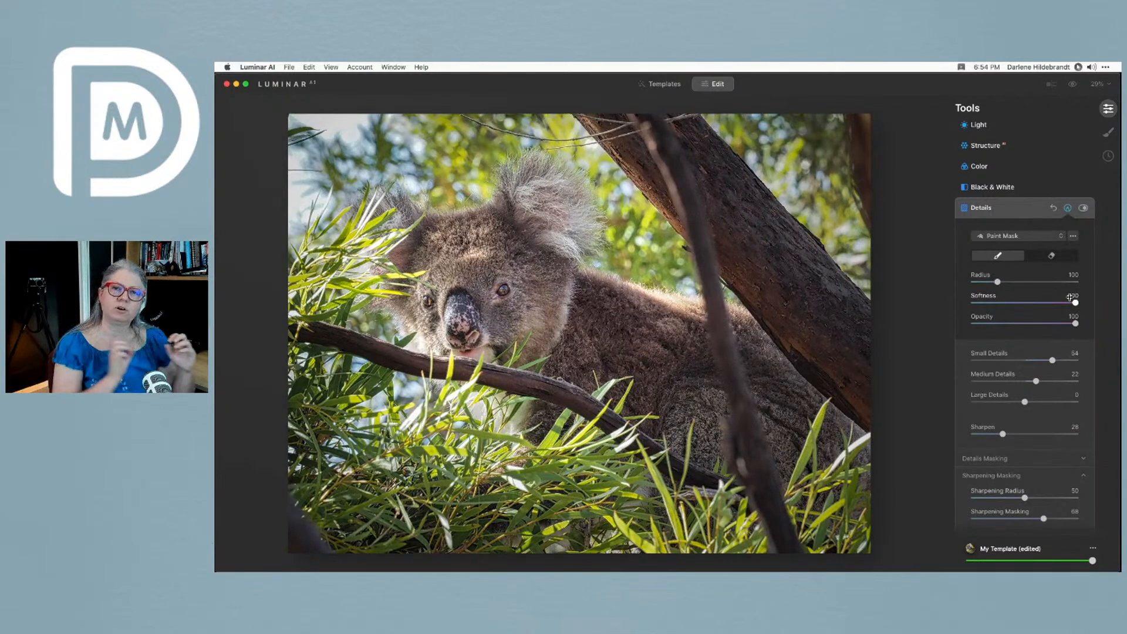
left_click(1069, 298)
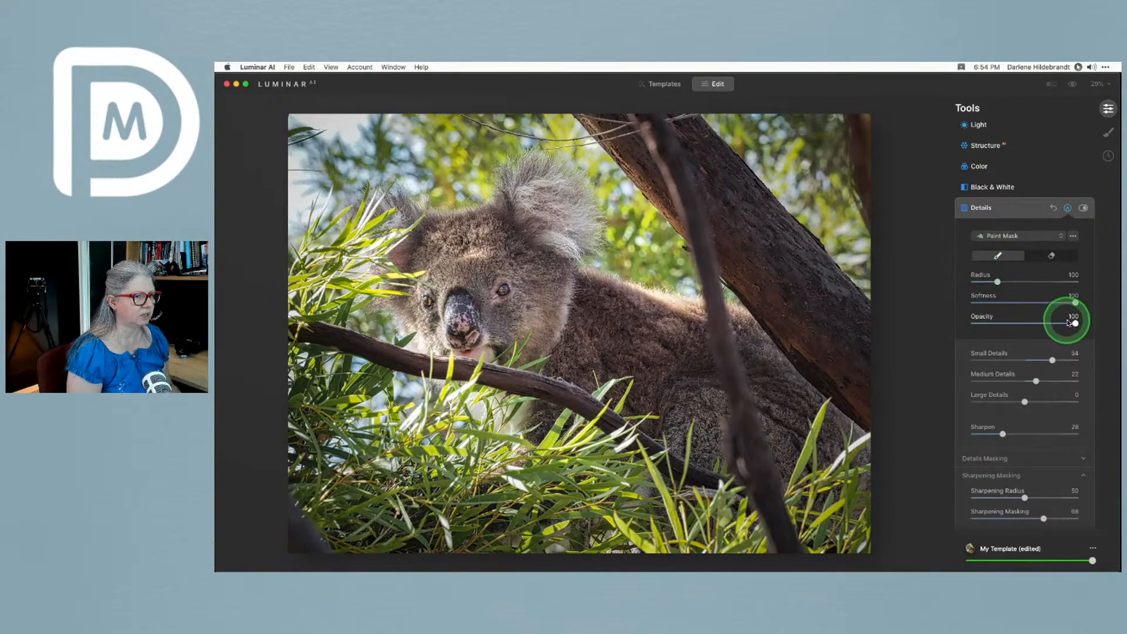
key("bracketright")
key("bracketright")
key("bracketright")
key("bracketright")
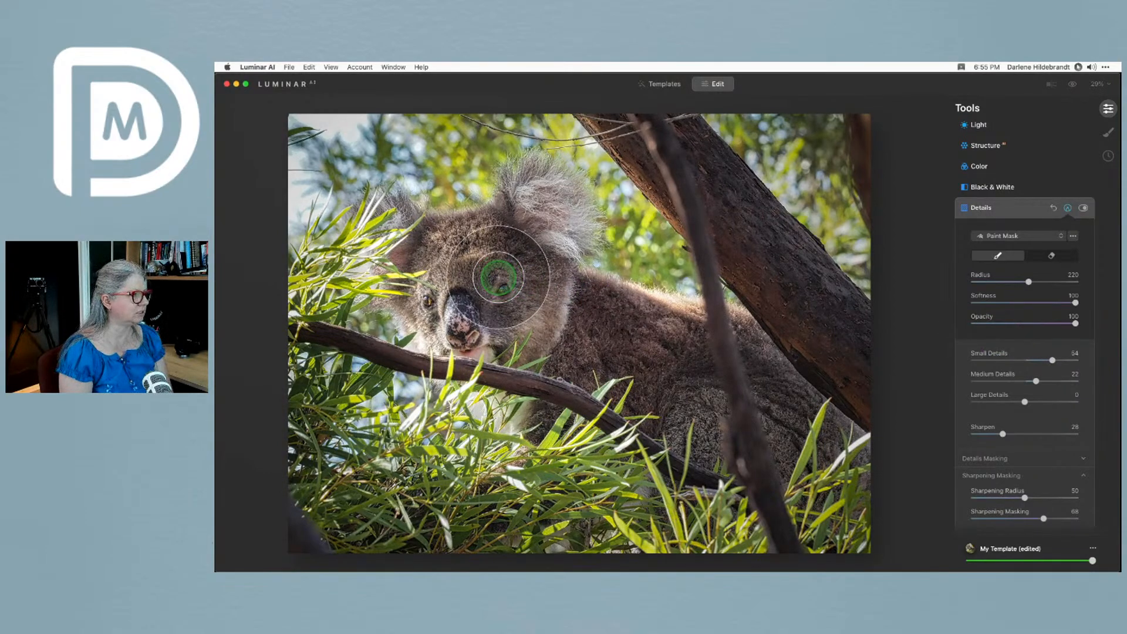
mouse_move(551, 334)
left_mouse_down()
mouse_move(477, 314)
mouse_move(532, 264)
mouse_move(521, 224)
mouse_move(458, 289)
mouse_move(425, 258)
mouse_move(450, 312)
mouse_move(522, 309)
mouse_move(546, 229)
left_mouse_up()
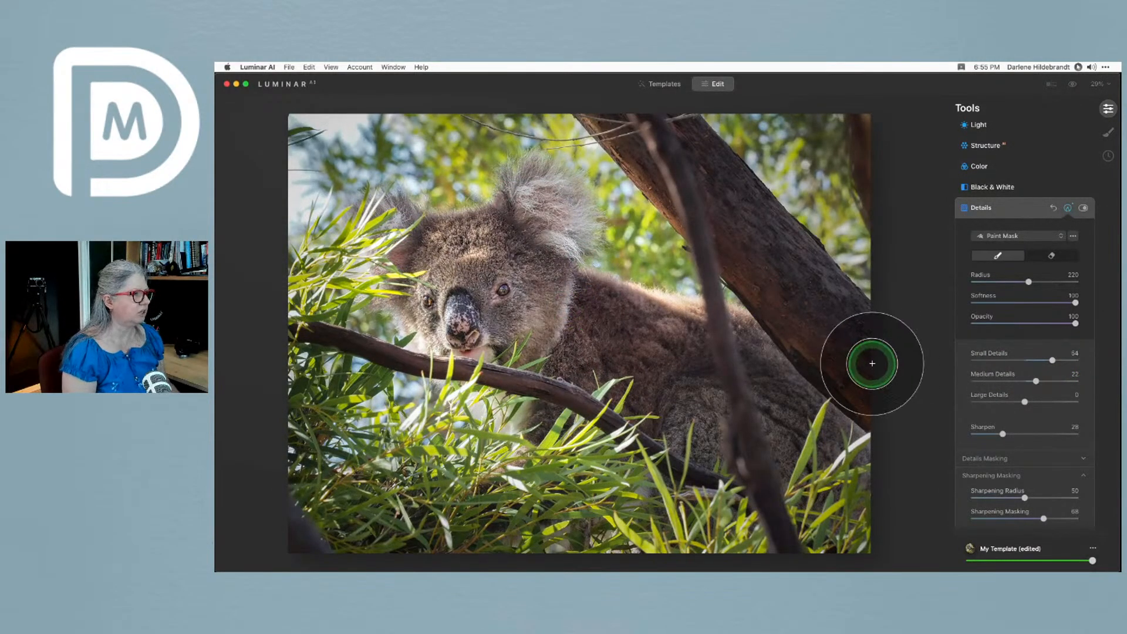
Extend the Details mask over the koala's body with brush opacity 50 and over the surrounding leaves with opacity 25
left_click(1025, 323)
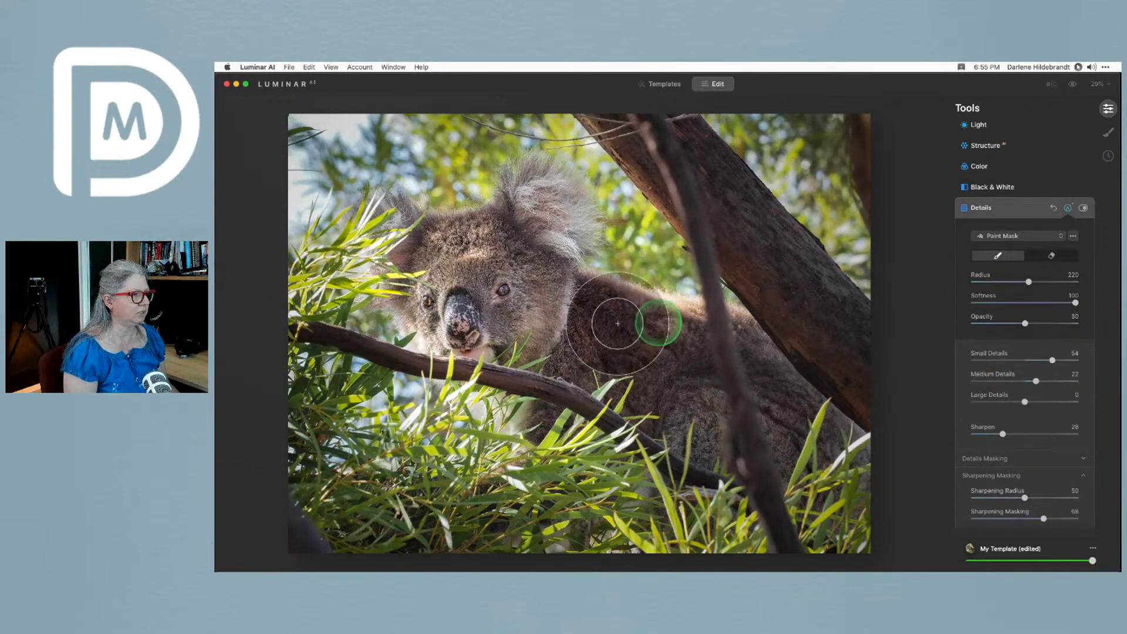
mouse_move(684, 417)
left_mouse_down()
mouse_move(590, 344)
mouse_move(737, 430)
mouse_move(764, 402)
mouse_move(699, 360)
left_mouse_up()
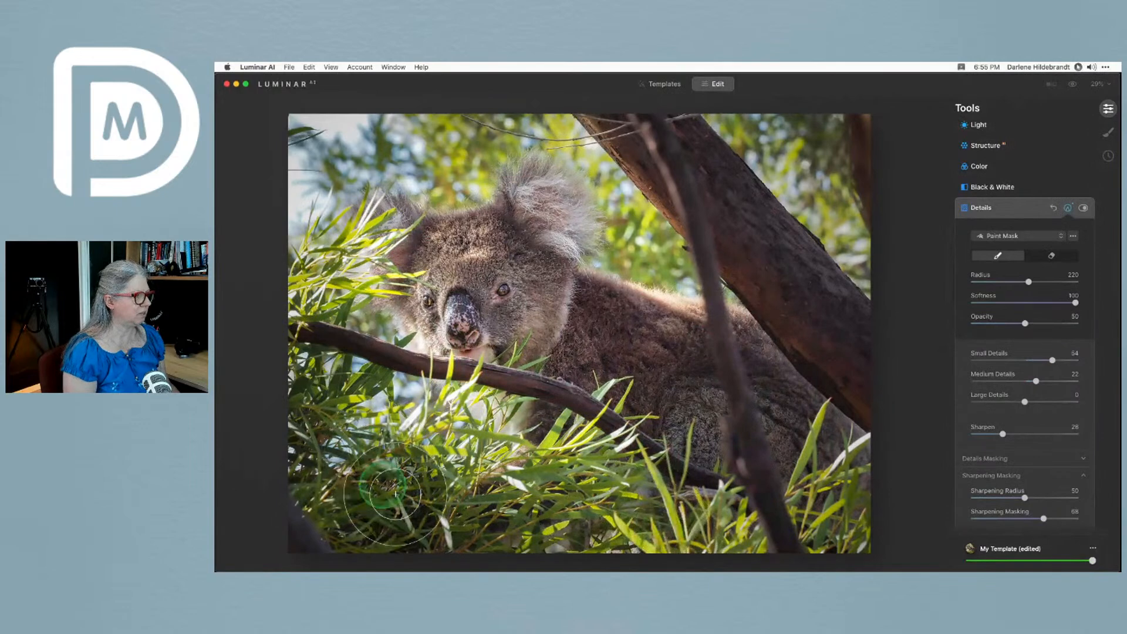
left_click(998, 324)
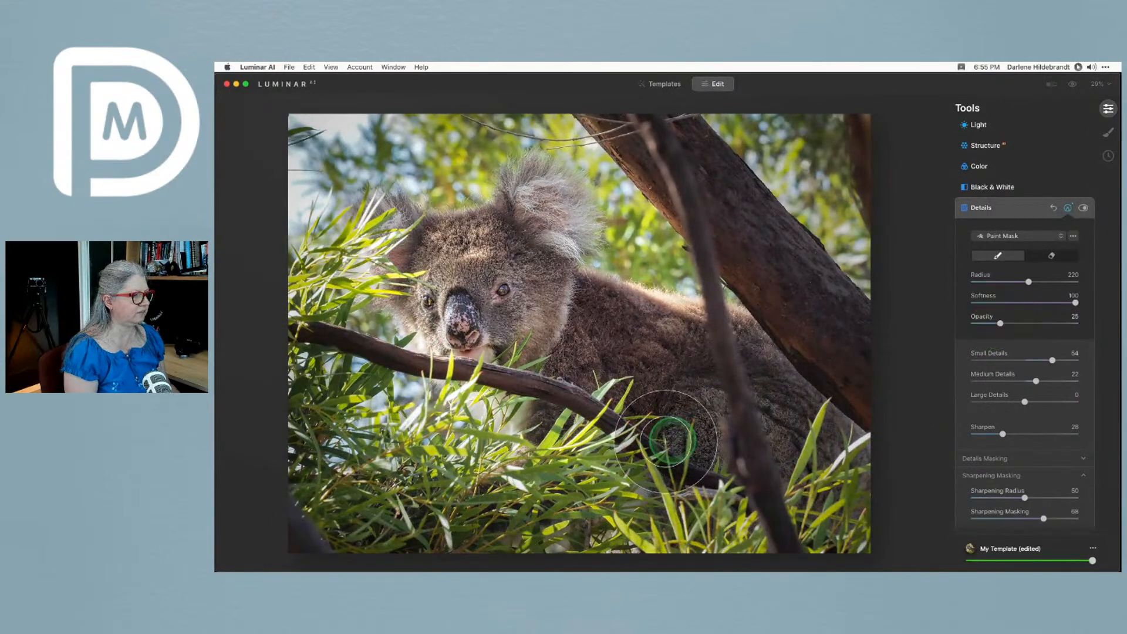
mouse_move(578, 519)
left_mouse_down()
mouse_move(627, 411)
mouse_move(572, 509)
mouse_move(397, 507)
mouse_move(481, 495)
mouse_move(449, 453)
mouse_move(469, 394)
mouse_move(374, 503)
mouse_move(319, 361)
mouse_move(351, 251)
left_mouse_up()
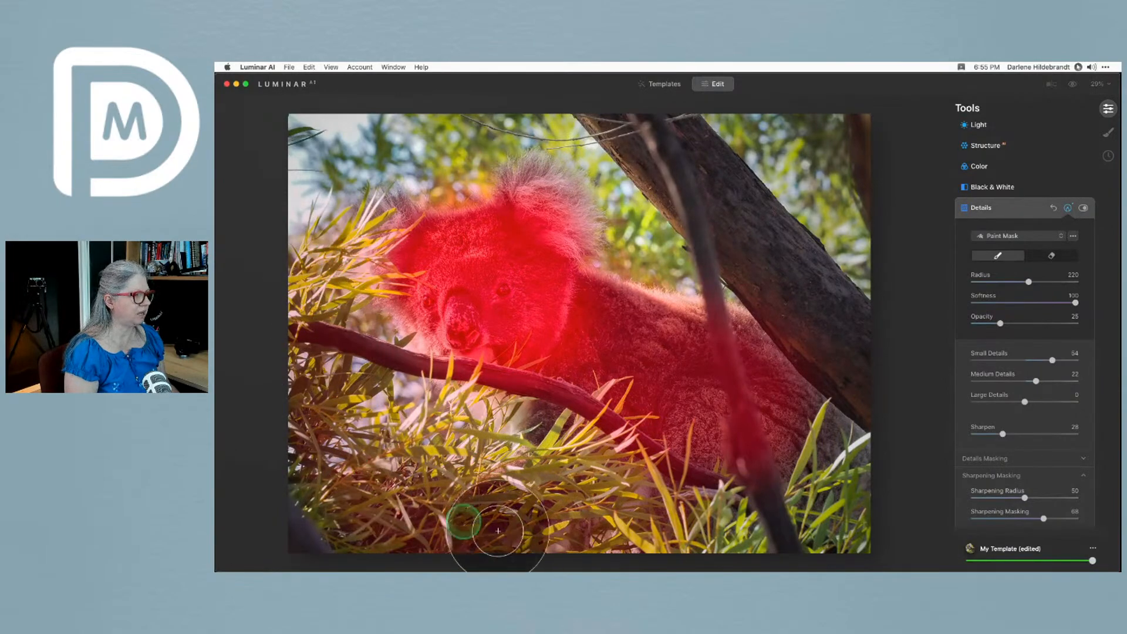
mouse_move(857, 364)
left_mouse_down()
mouse_move(770, 250)
mouse_move(646, 122)
mouse_move(747, 269)
mouse_move(902, 412)
left_mouse_up()
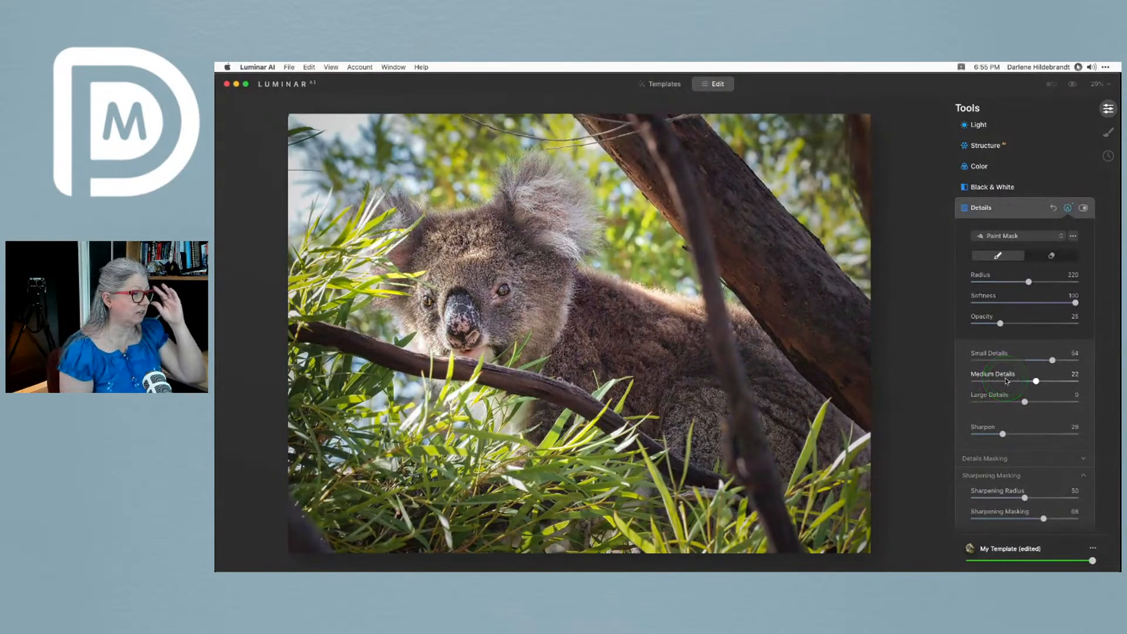
Leave masking and toggle the Details tool off and on to compare the photo before and after
left_click(1068, 207)
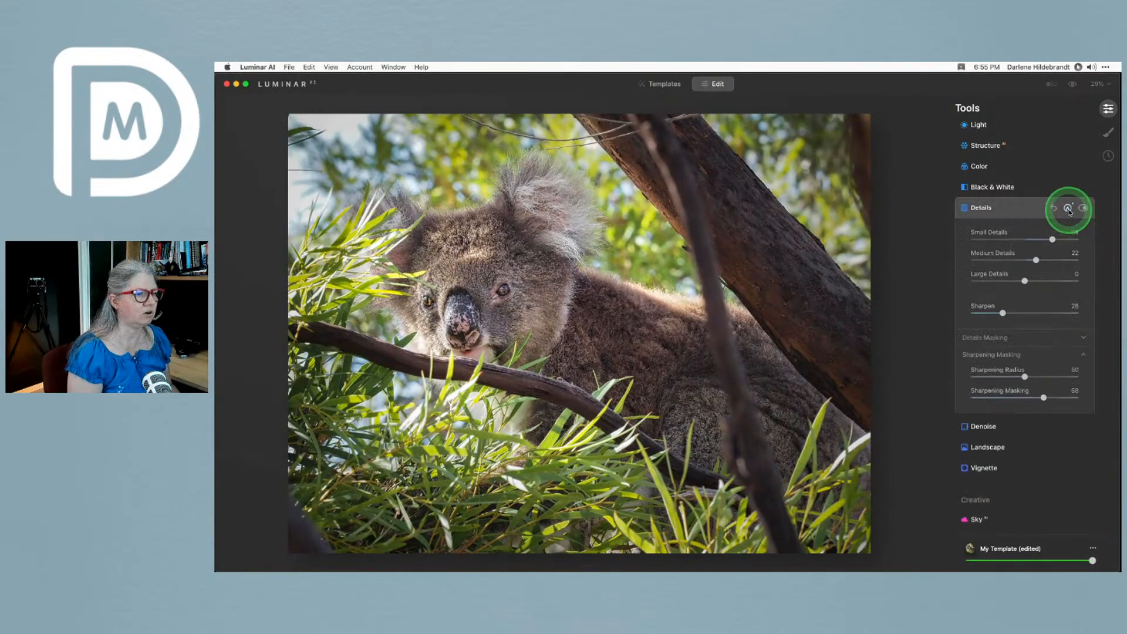
left_click(1083, 207)
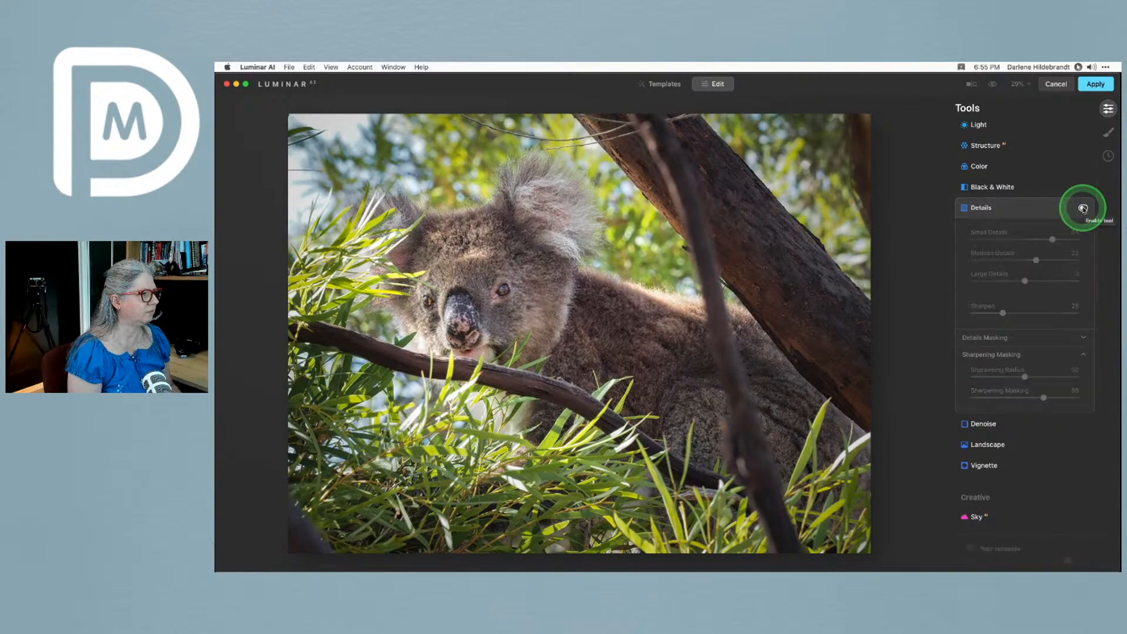
left_click(1083, 209)
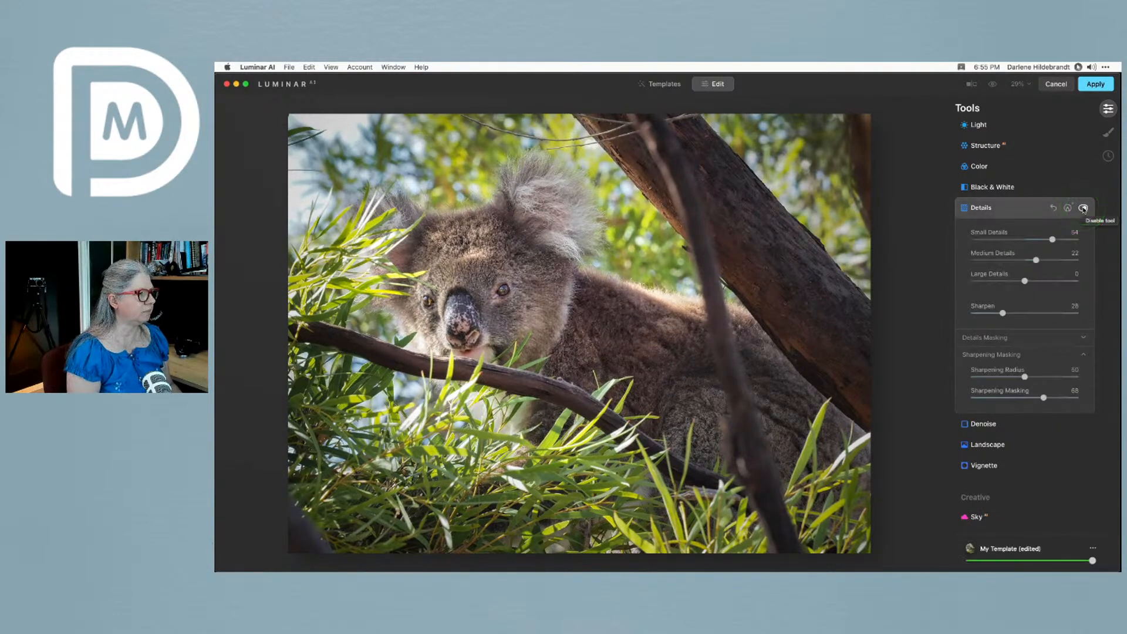
left_click(1083, 208)
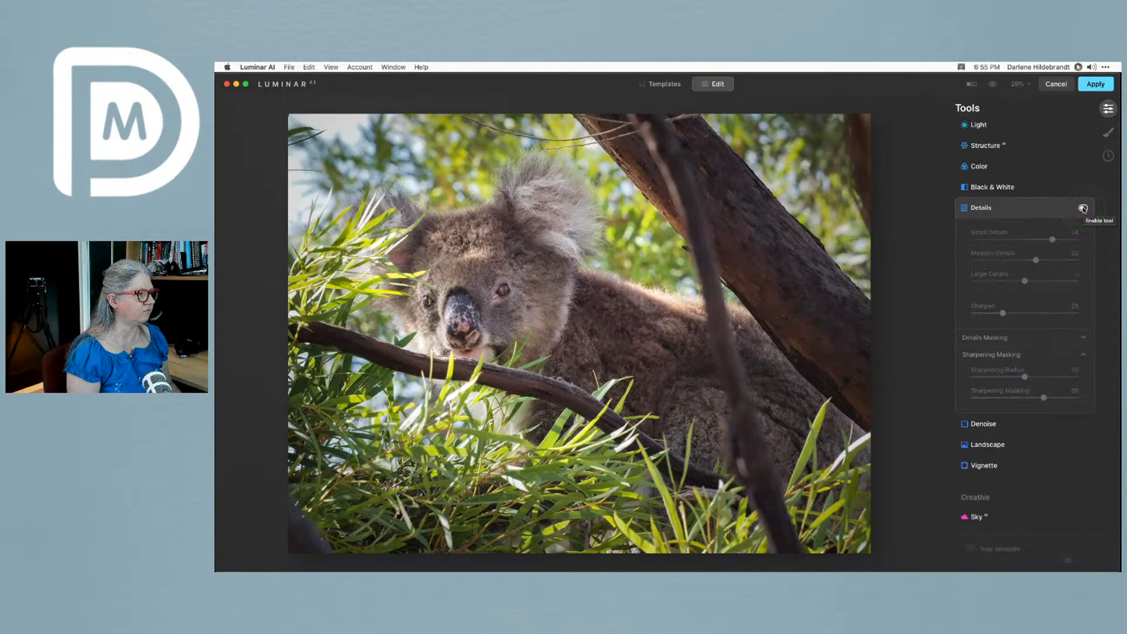
left_click(1083, 209)
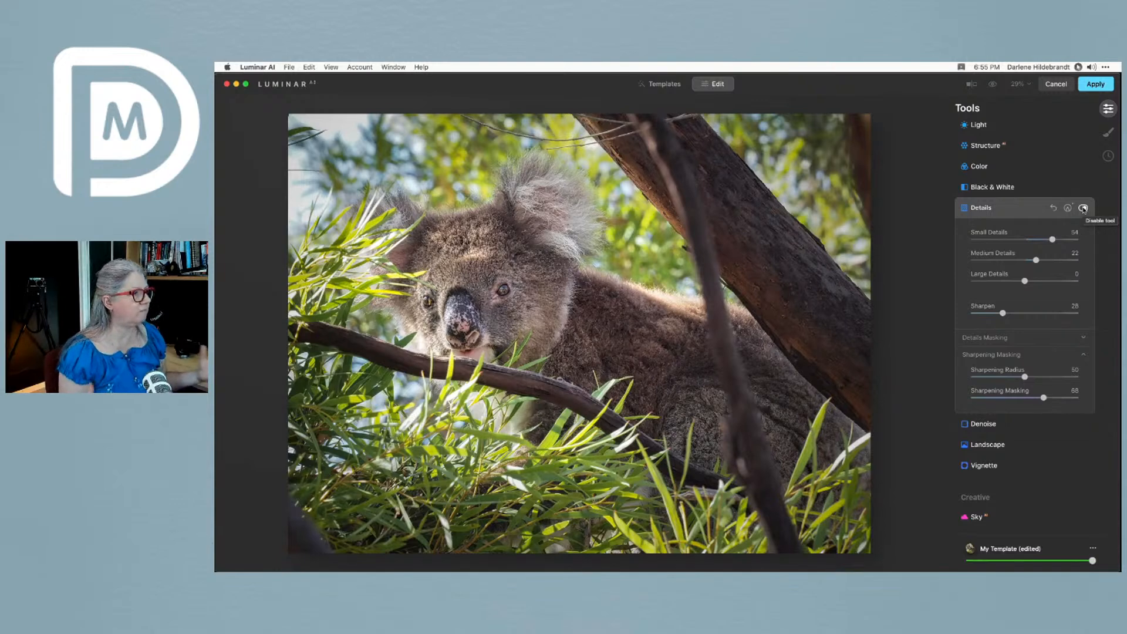
Copy the painted mask of the Details tool and collapse the tool
left_click(1021, 208)
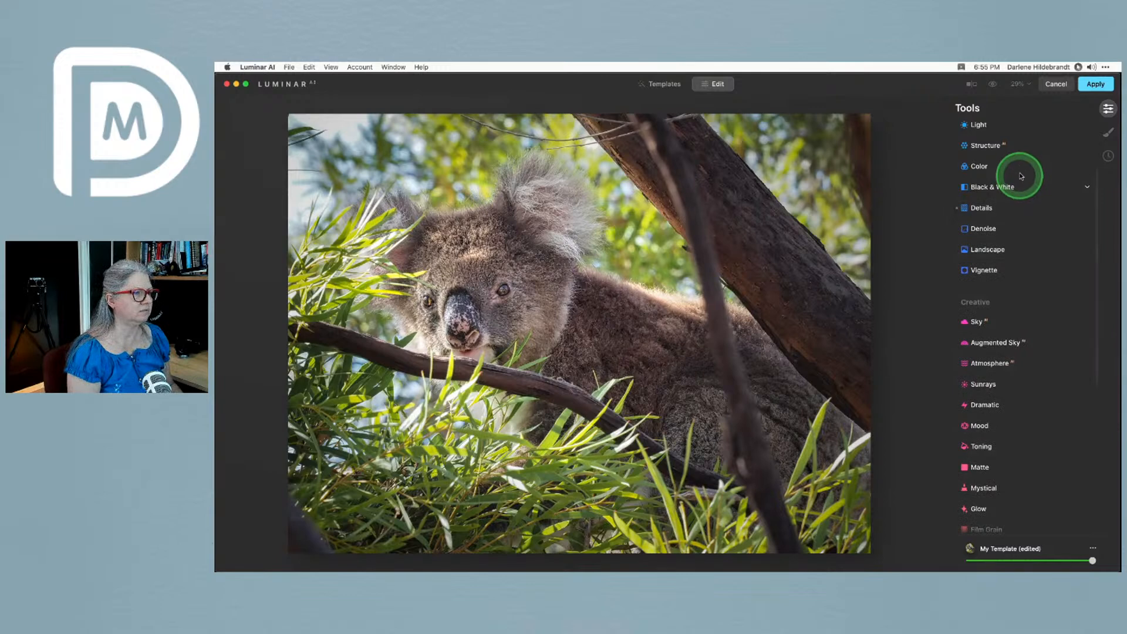
left_click(1020, 183)
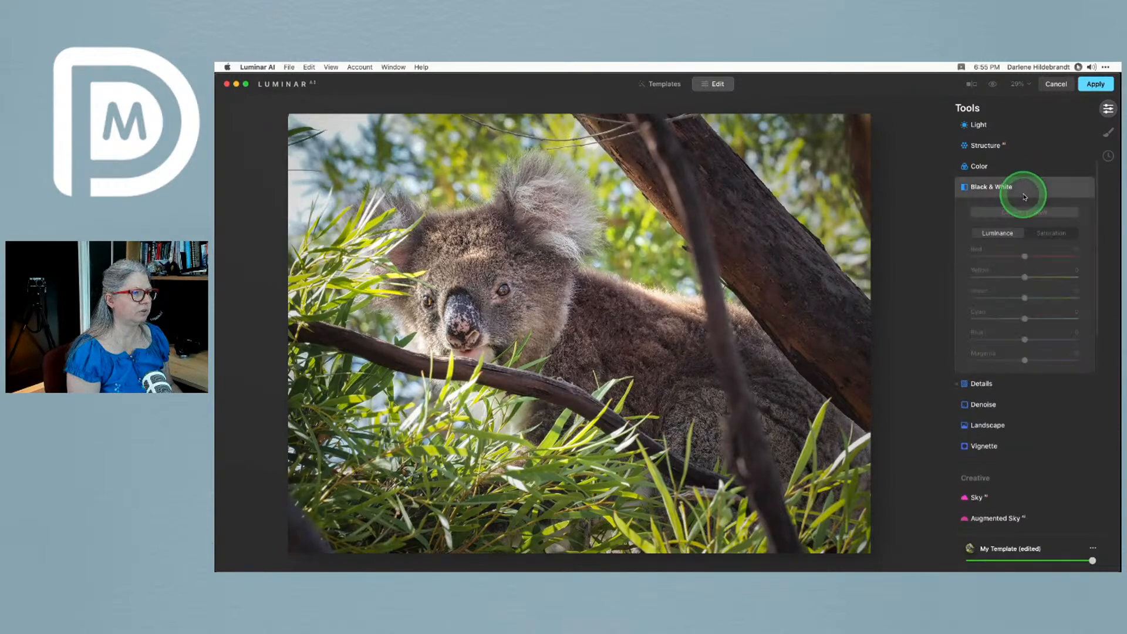
left_click(1001, 386)
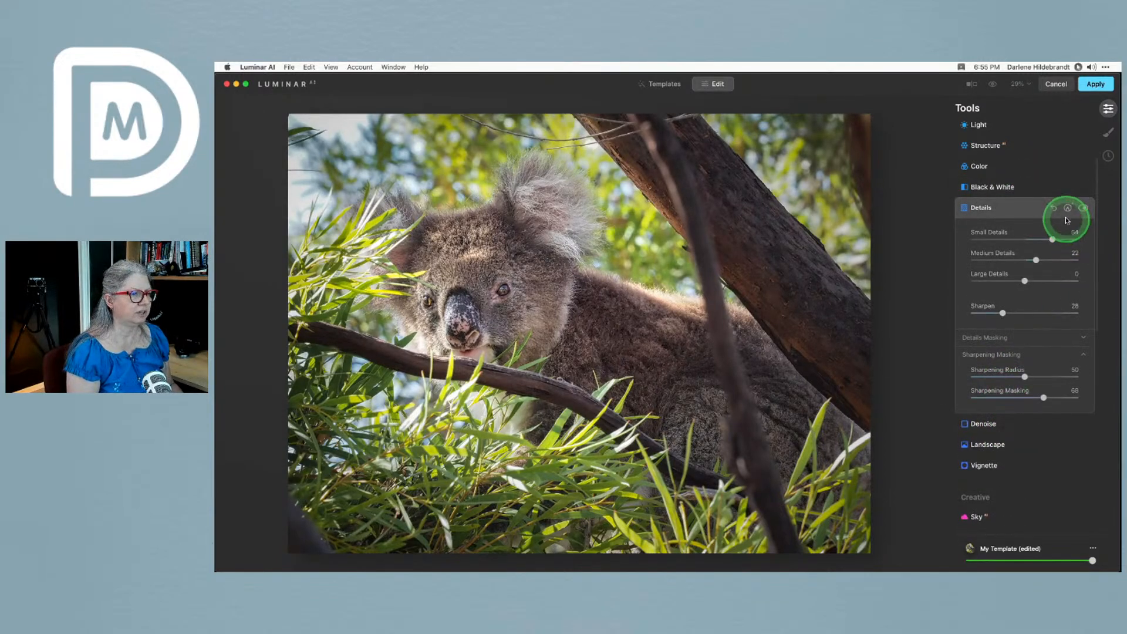
left_click(1068, 208)
left_click(1073, 237)
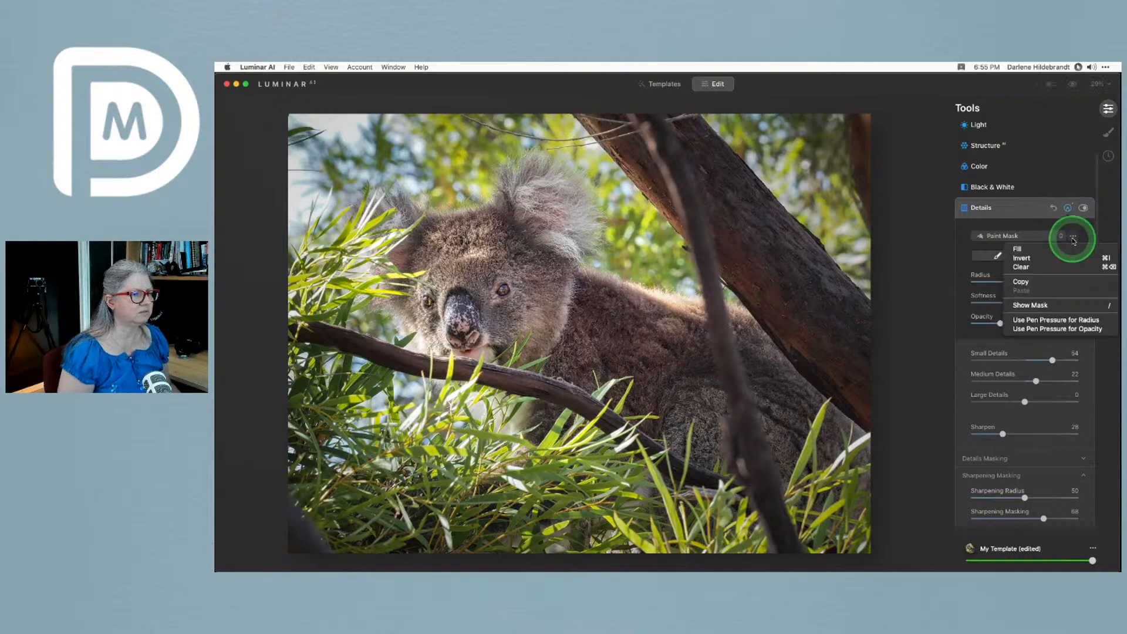
left_click(1037, 280)
left_click(1024, 208)
Open the Structure tool and set its Amount to -76 and Boost to 77
left_click(1009, 146)
scroll(1024, 218, "up", 2)
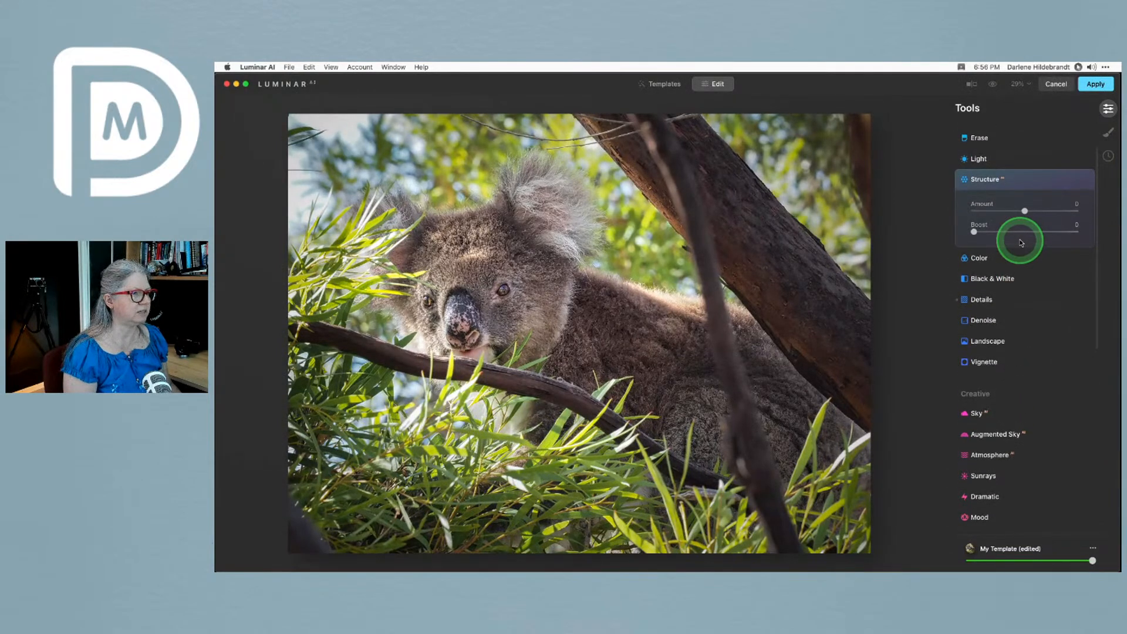
left_click_drag(1024, 211, 1051, 211)
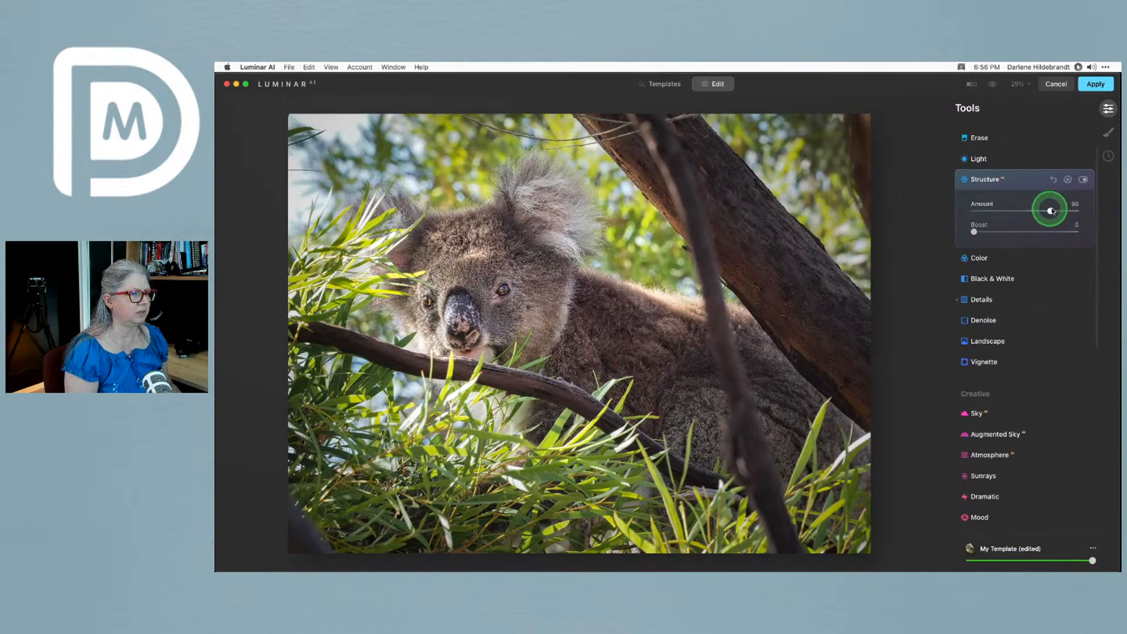
left_click_drag(974, 231, 1073, 211)
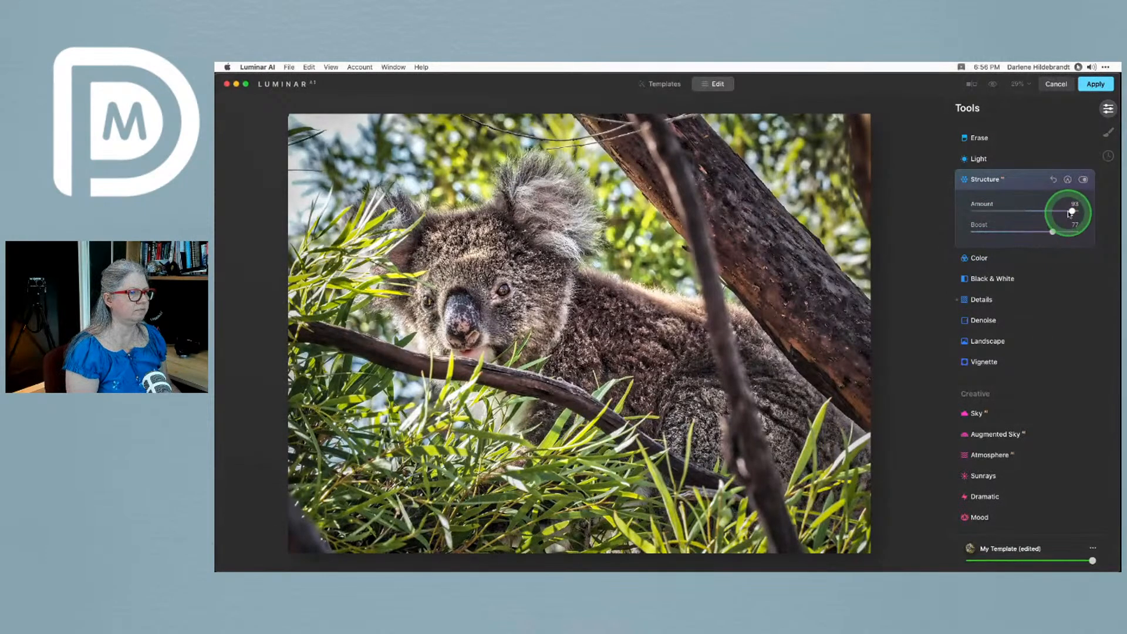
left_click_drag(1072, 211, 984, 211)
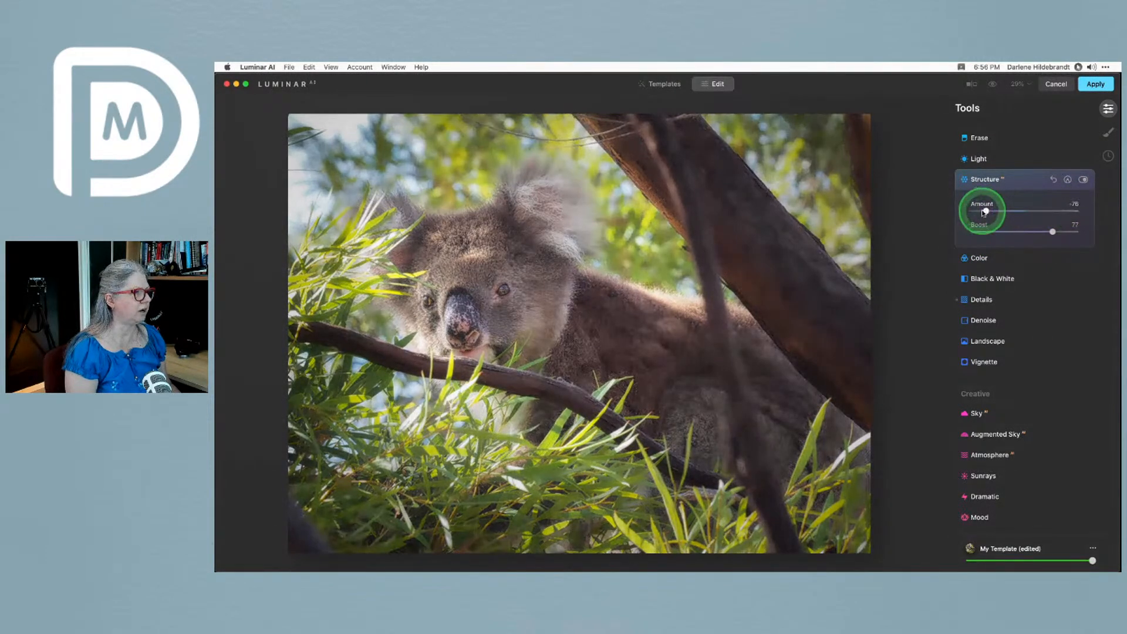
Paste the copied mask into the Structure tool and invert it so the effect targets the background
left_click(1068, 180)
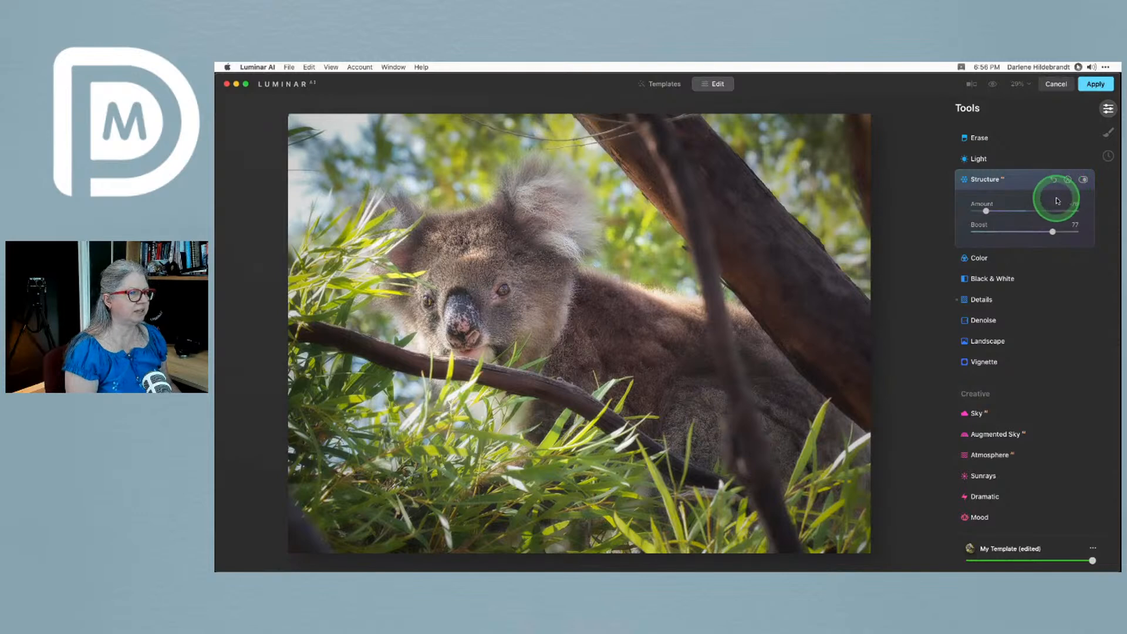
left_click(1070, 213)
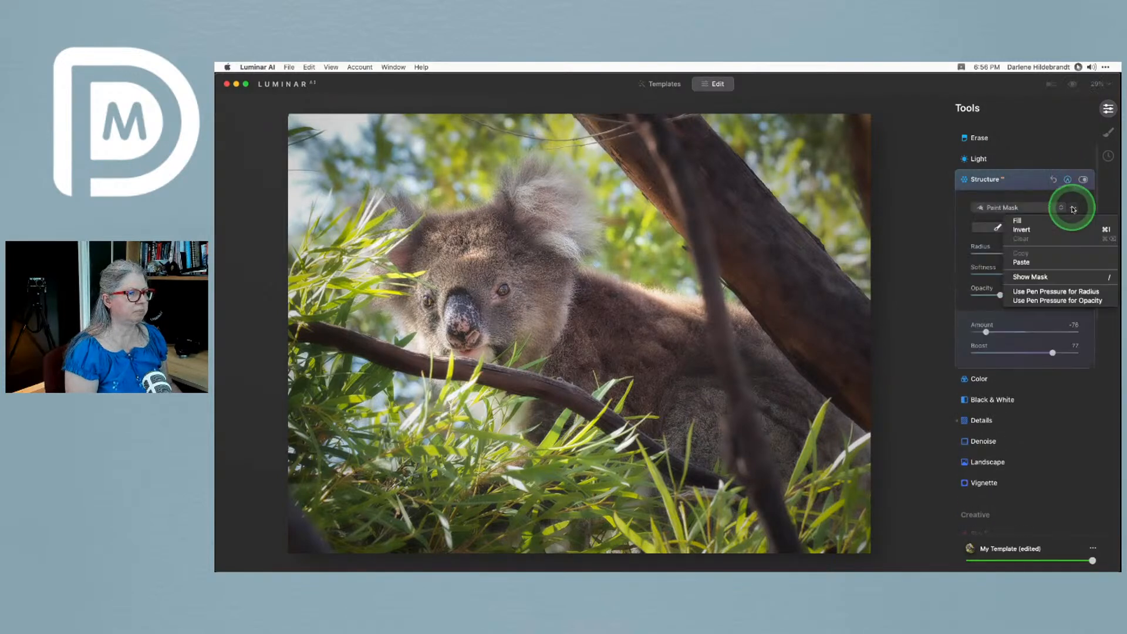
left_click(1045, 261)
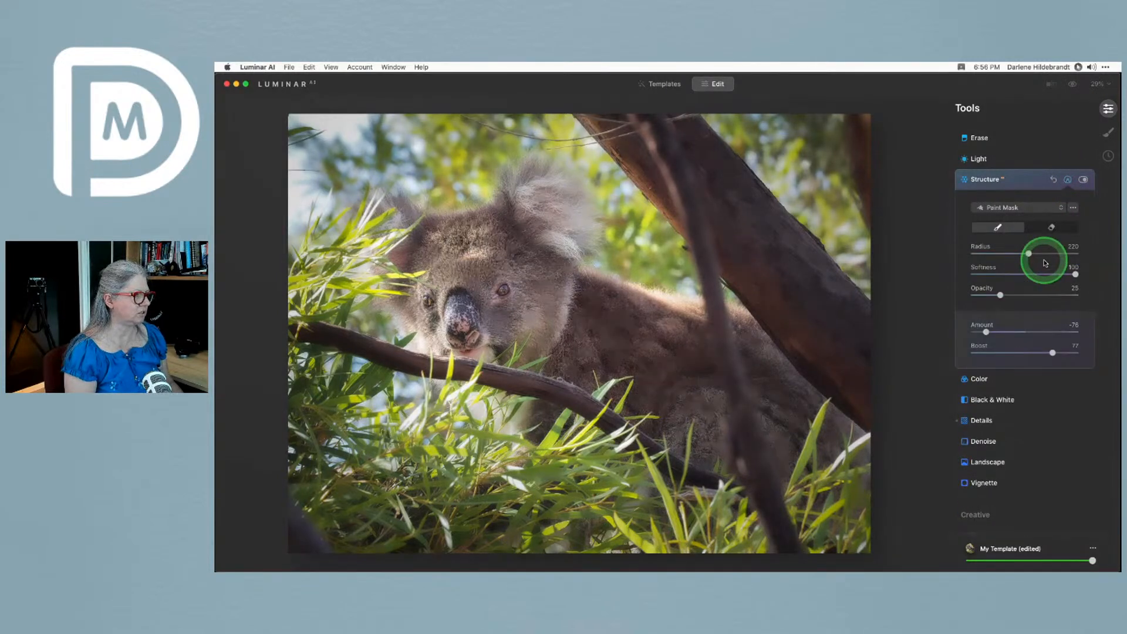
left_click(1073, 208)
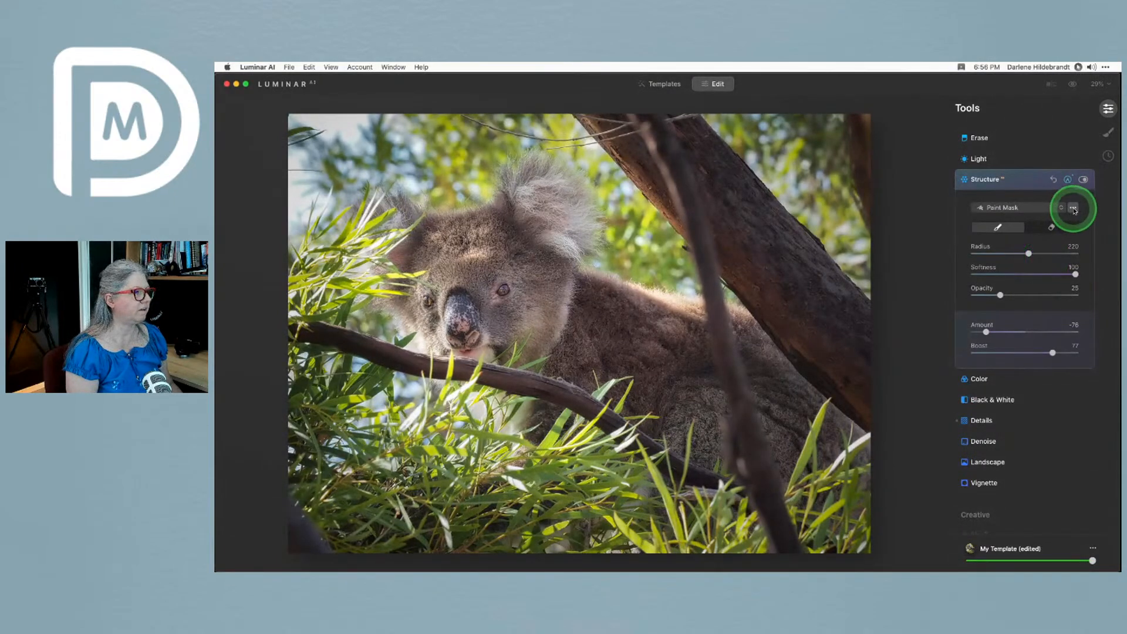
left_click(1053, 246)
left_click(1054, 233)
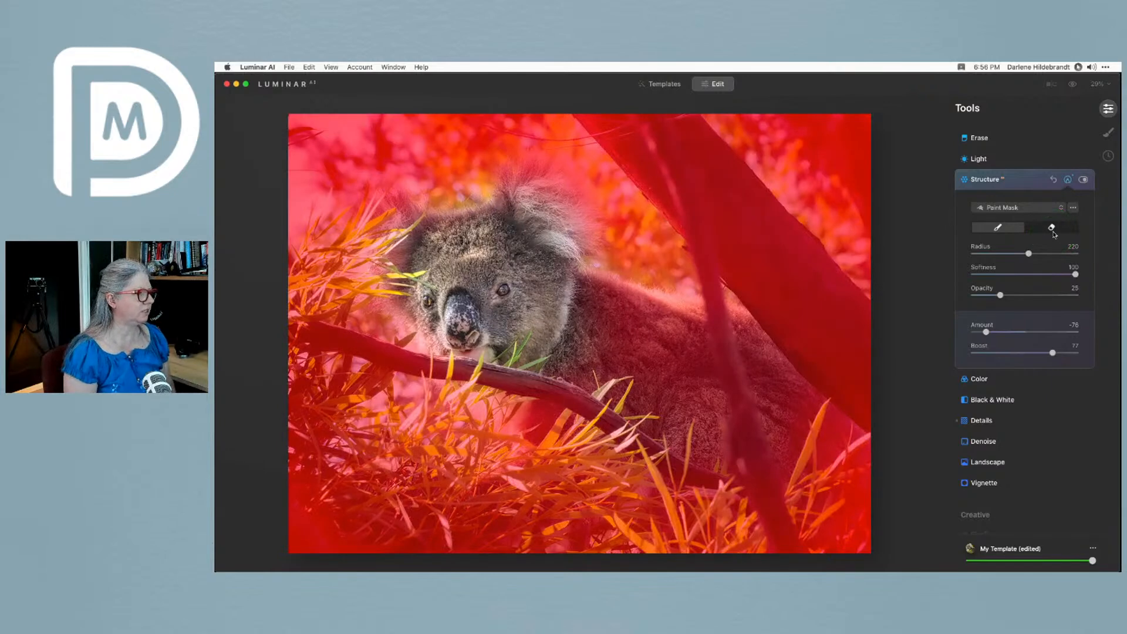
Erase the Structure mask over the koala's body with brush opacity 72
left_click(1053, 230)
left_click_drag(1000, 294, 1047, 295)
mouse_move(620, 264)
left_mouse_down()
mouse_move(545, 256)
mouse_move(540, 297)
mouse_move(624, 332)
mouse_move(722, 401)
mouse_move(771, 413)
mouse_move(714, 403)
left_mouse_up()
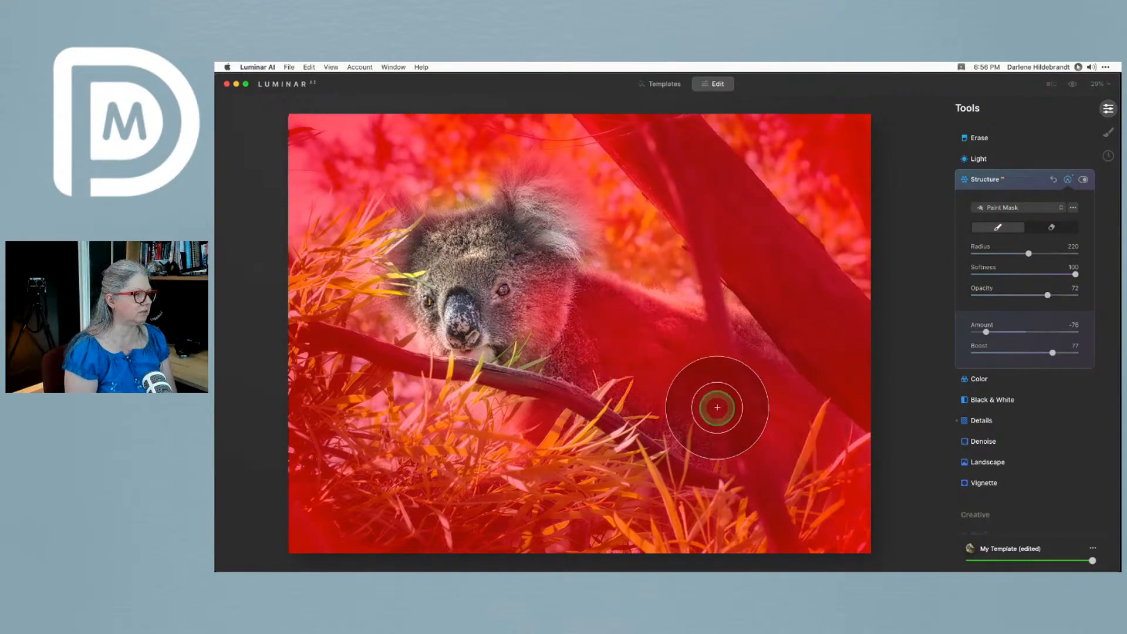
left_click(1051, 228)
mouse_move(573, 314)
left_mouse_down()
mouse_move(522, 282)
mouse_move(679, 397)
mouse_move(617, 341)
mouse_move(711, 350)
mouse_move(702, 342)
mouse_move(594, 344)
mouse_move(756, 415)
mouse_move(520, 347)
mouse_move(555, 307)
mouse_move(550, 231)
mouse_move(427, 240)
mouse_move(444, 261)
mouse_move(635, 367)
mouse_move(691, 429)
mouse_move(754, 425)
mouse_move(586, 388)
mouse_move(529, 322)
left_mouse_up()
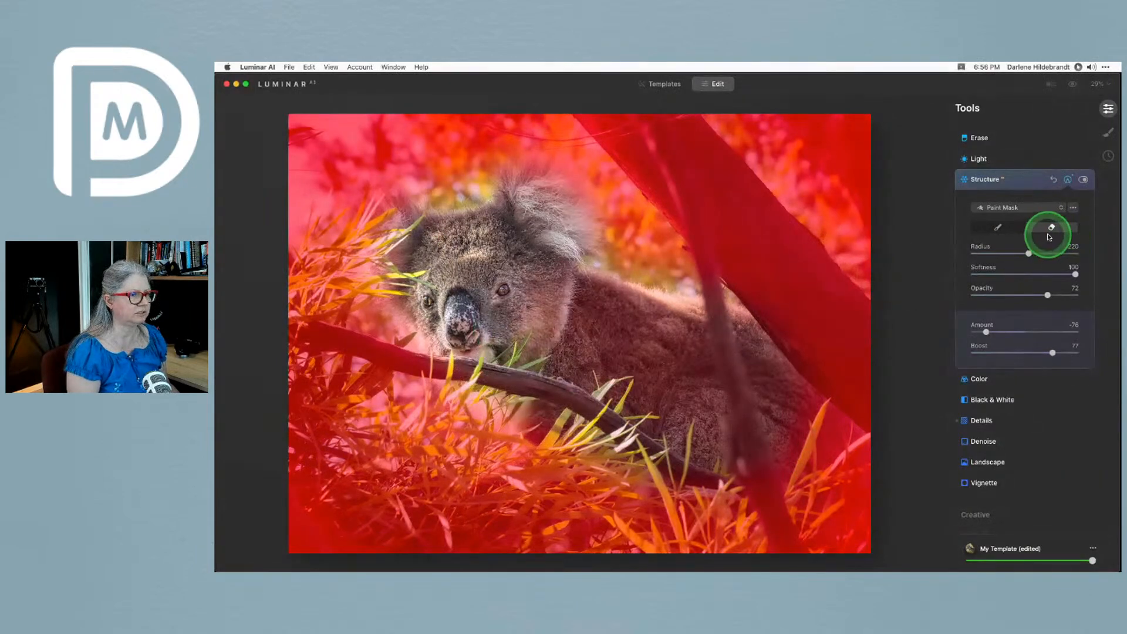
Erase the Structure mask over the foreground leaves and the thin branch crossing the koala with opacity 73
left_click_drag(1048, 295, 1049, 294)
mouse_move(490, 460)
left_mouse_down()
mouse_move(449, 467)
mouse_move(453, 439)
mouse_move(409, 477)
mouse_move(456, 400)
mouse_move(418, 480)
mouse_move(687, 498)
mouse_move(642, 497)
mouse_move(440, 392)
mouse_move(382, 240)
mouse_move(345, 257)
left_mouse_up()
left_click_drag(746, 444, 771, 467)
mouse_move(703, 257)
left_mouse_down()
mouse_move(724, 326)
mouse_move(702, 333)
left_mouse_up()
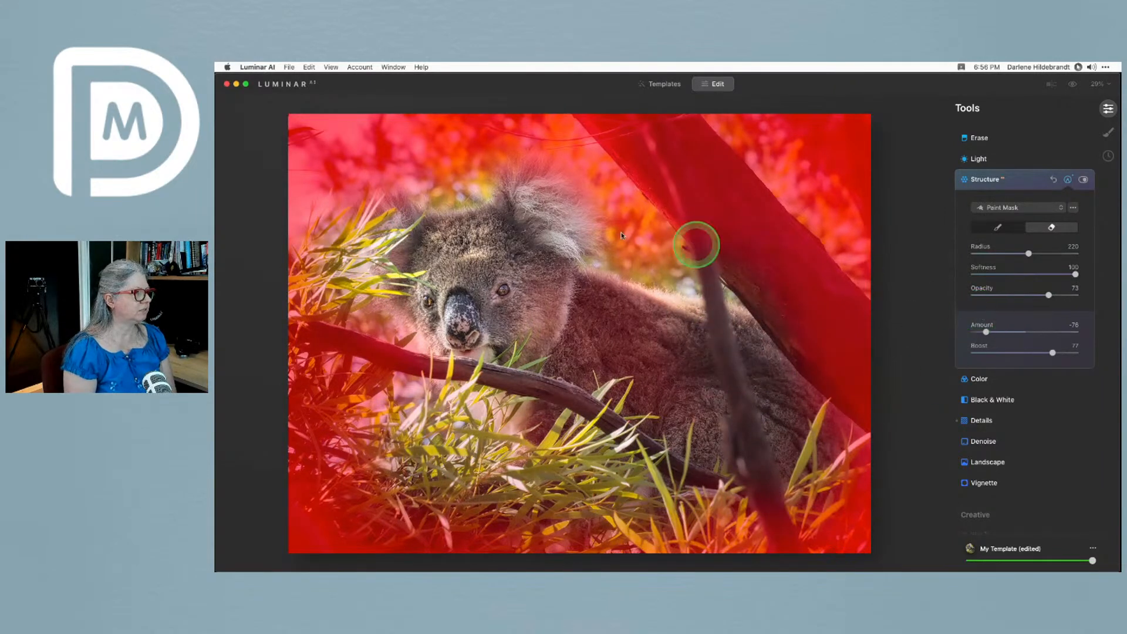
Reduce the eraser radius to 100 and erase the Structure mask around the koala's ears
key("bracketleft")
key("bracketleft")
key("bracketleft")
key("bracketleft")
key("bracketleft")
key("bracketleft")
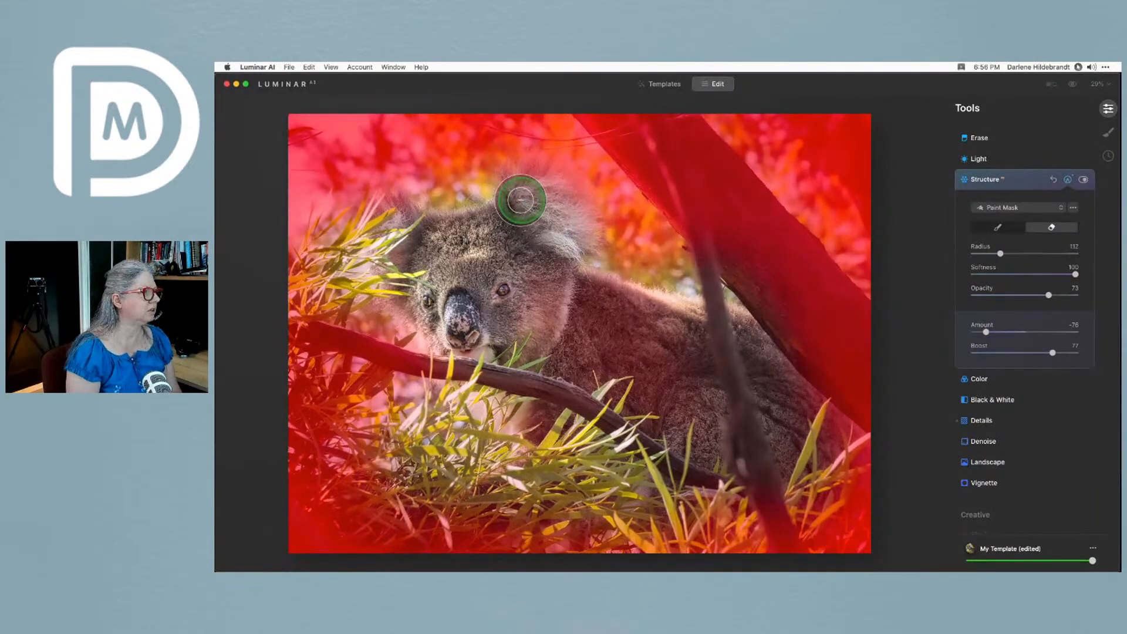
left_click_drag(575, 217, 572, 235)
mouse_move(435, 240)
left_mouse_down()
mouse_move(401, 214)
mouse_move(391, 239)
left_mouse_up()
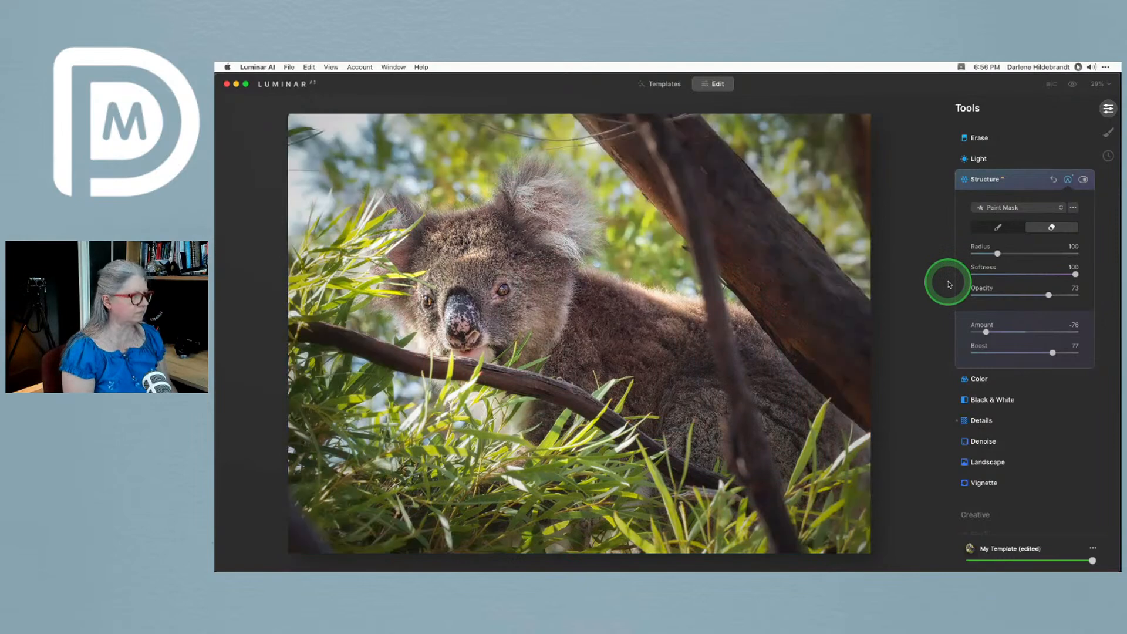
Toggle the Structure tool off and on to compare its effect, and collapse the tool
left_click(1082, 180)
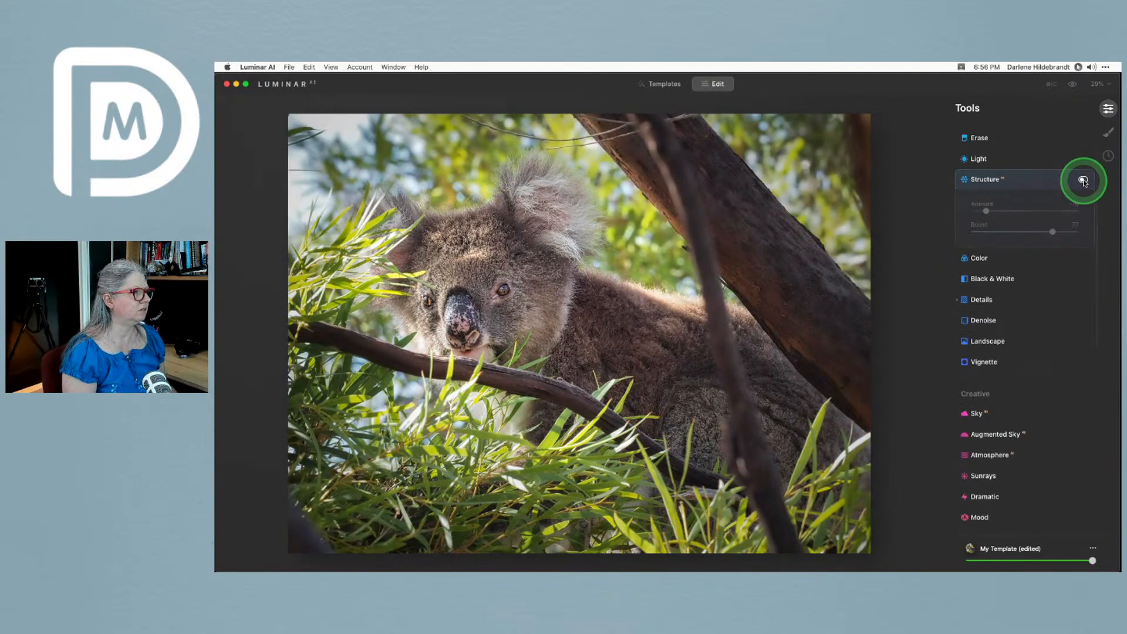
left_click(1084, 181)
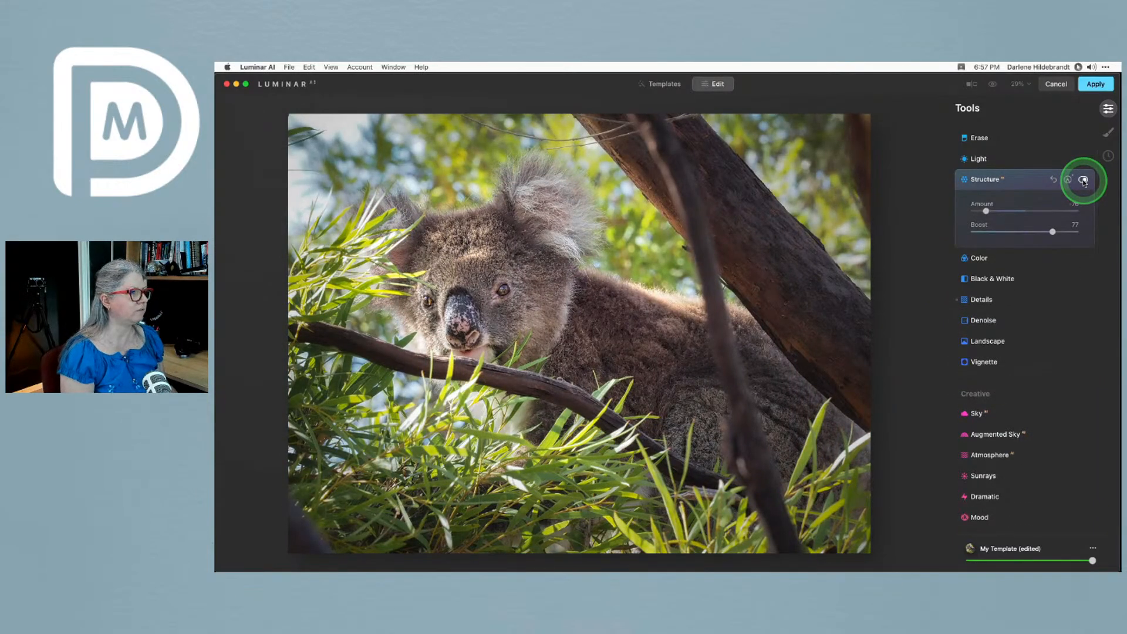
left_click(1025, 182)
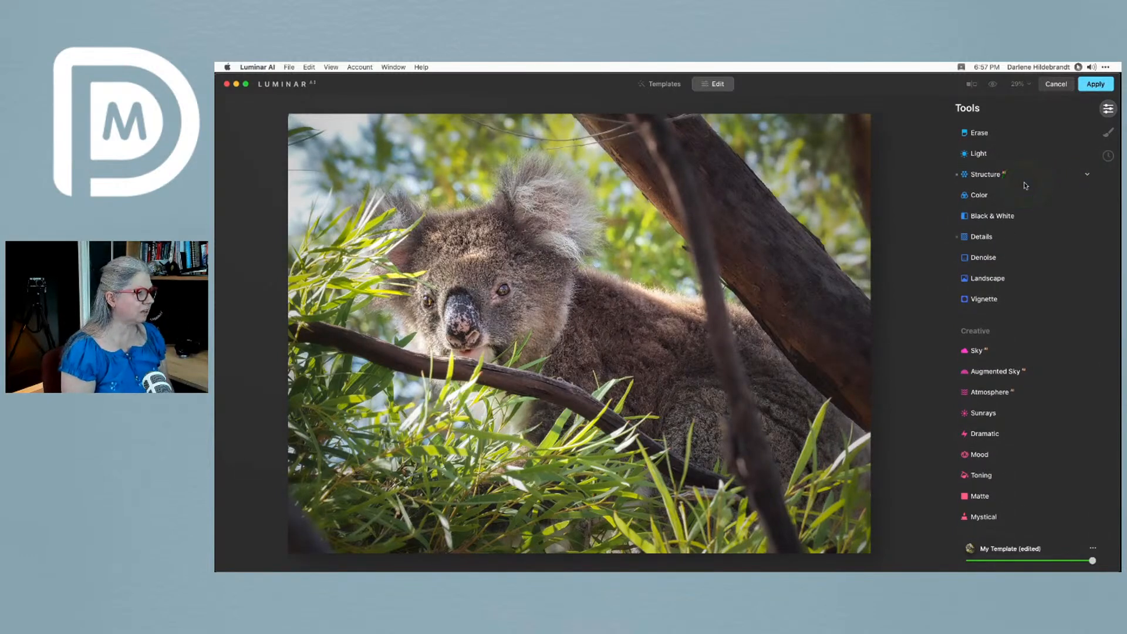
View the Portrait Bokeh tool's settings, collapse them and look over the remaining portrait and professional tools
scroll(1026, 185, "down", 5)
left_click(999, 294)
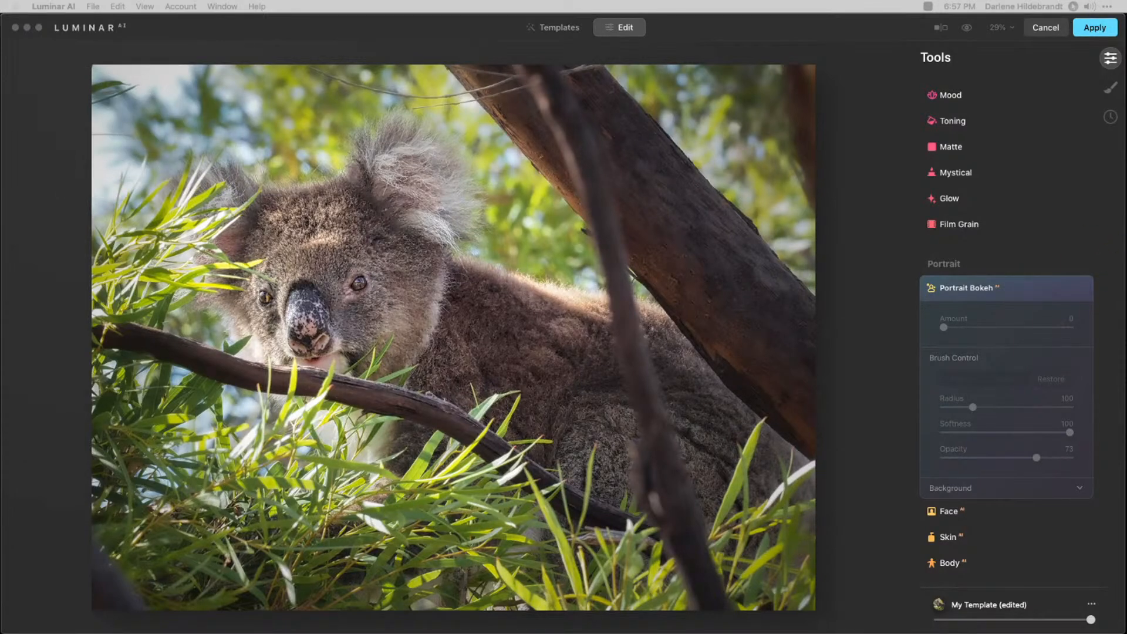
left_click(1034, 297)
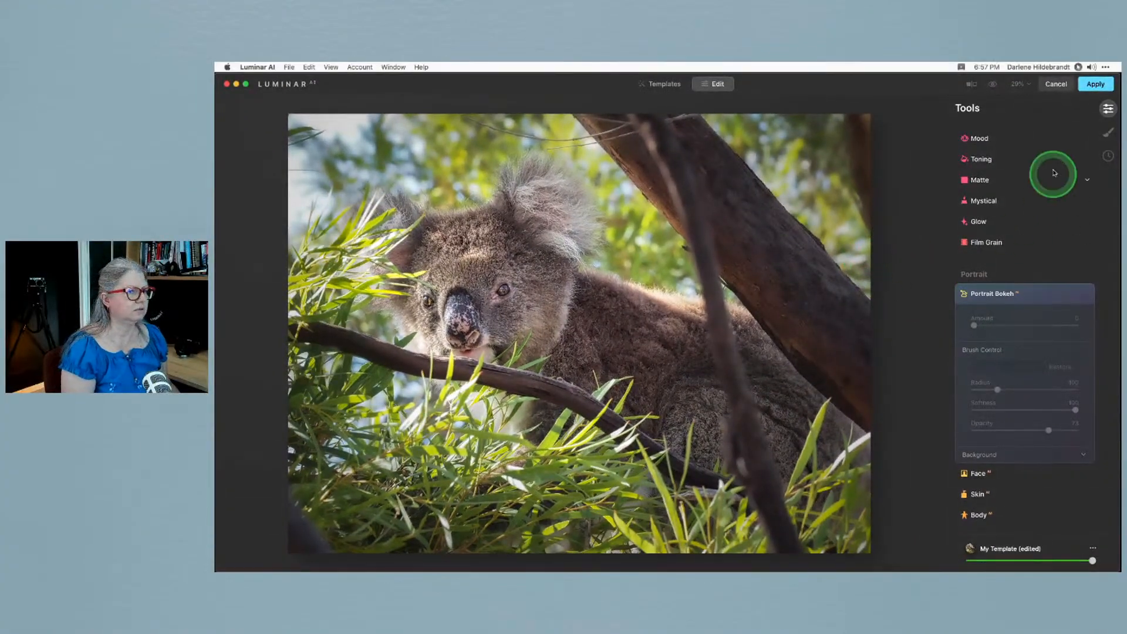
left_click(1042, 293)
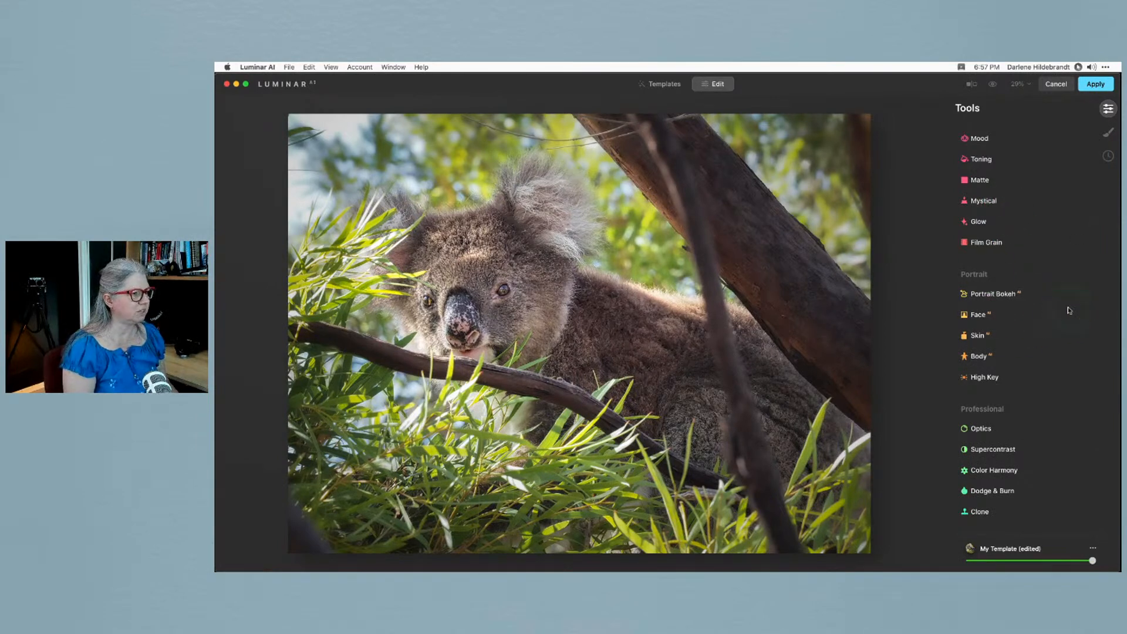
scroll(1012, 322, "up", 1)
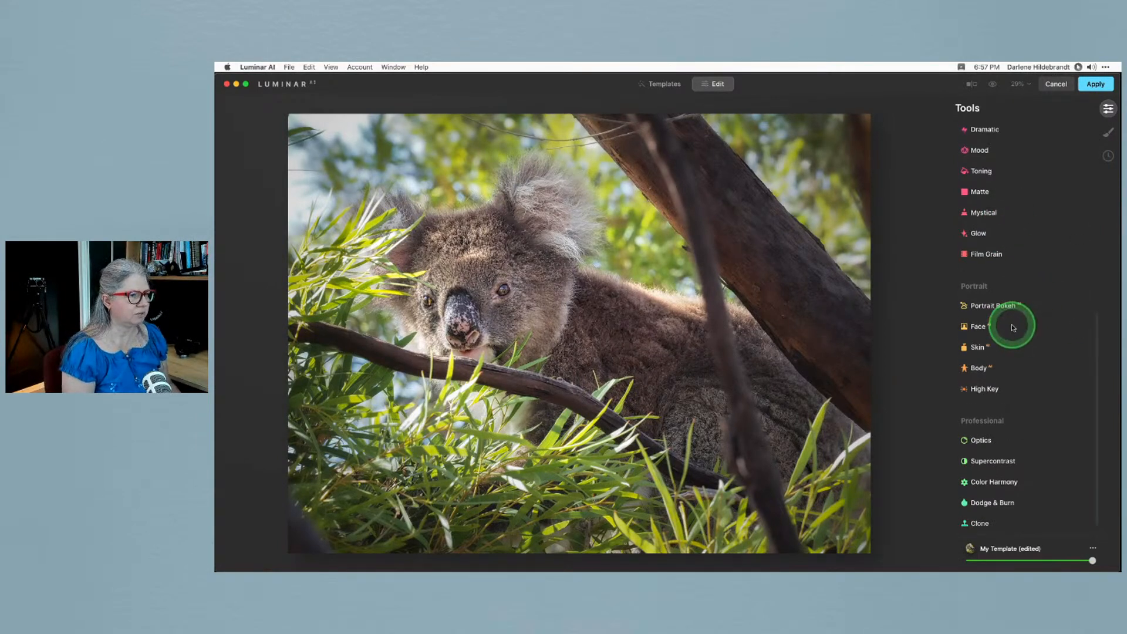
Apply the Mystical effect to the koala photo with an amount of 31
left_click(990, 212)
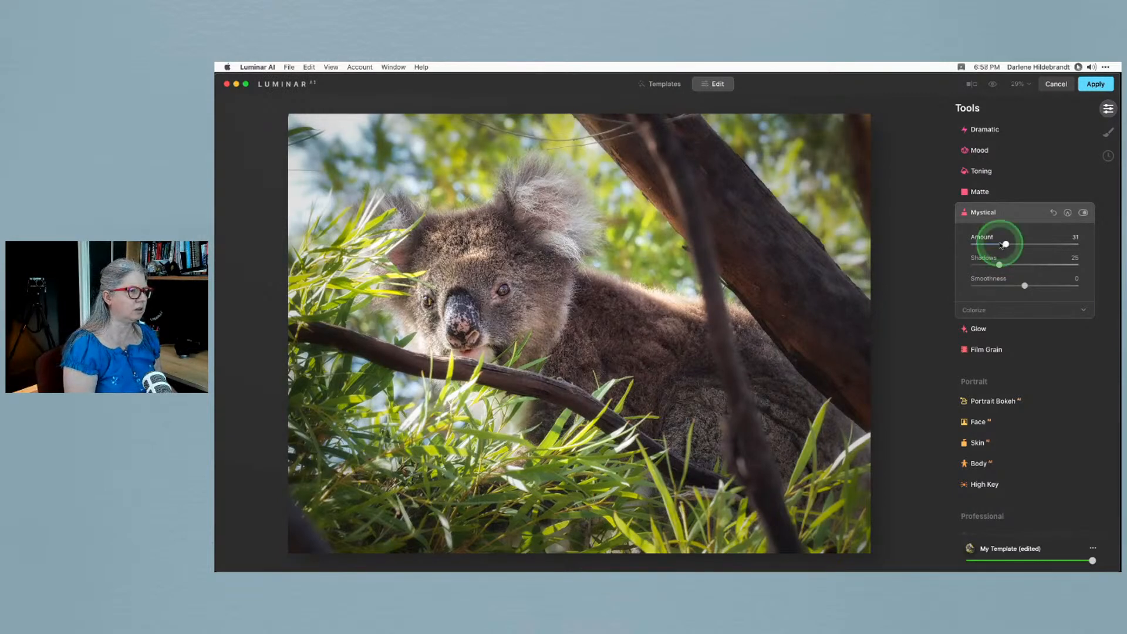
left_click(1067, 213)
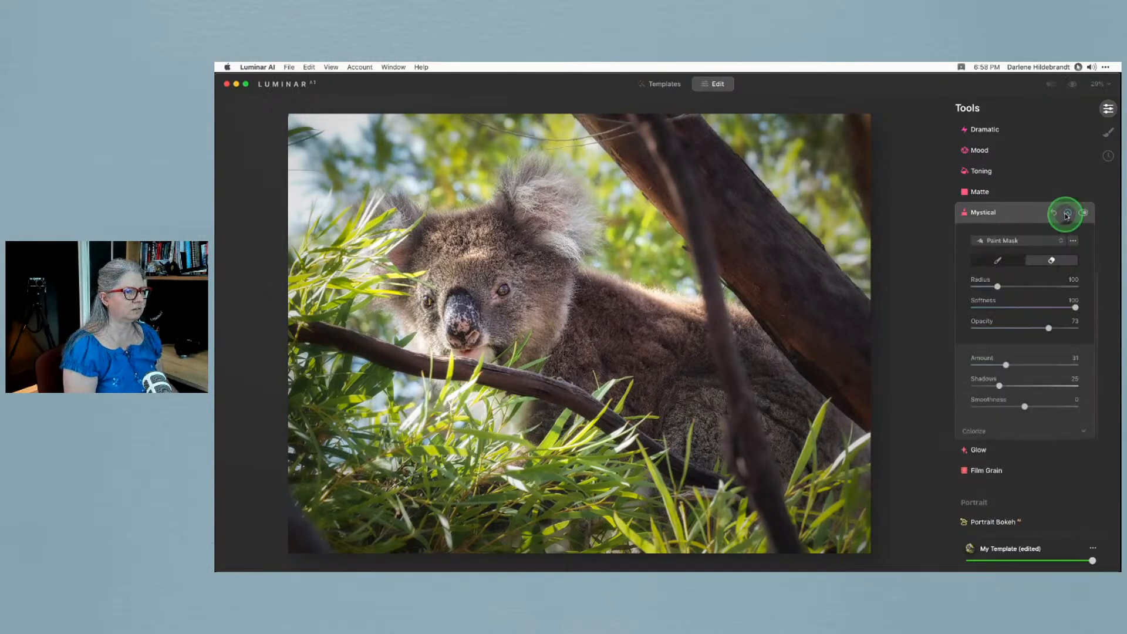
left_click(1067, 215)
left_click(1019, 212)
Copy the painted mask from the Structure tool
scroll(1019, 212, "up", 5)
scroll(989, 210, "up", 3)
left_click(986, 232)
left_click(1067, 233)
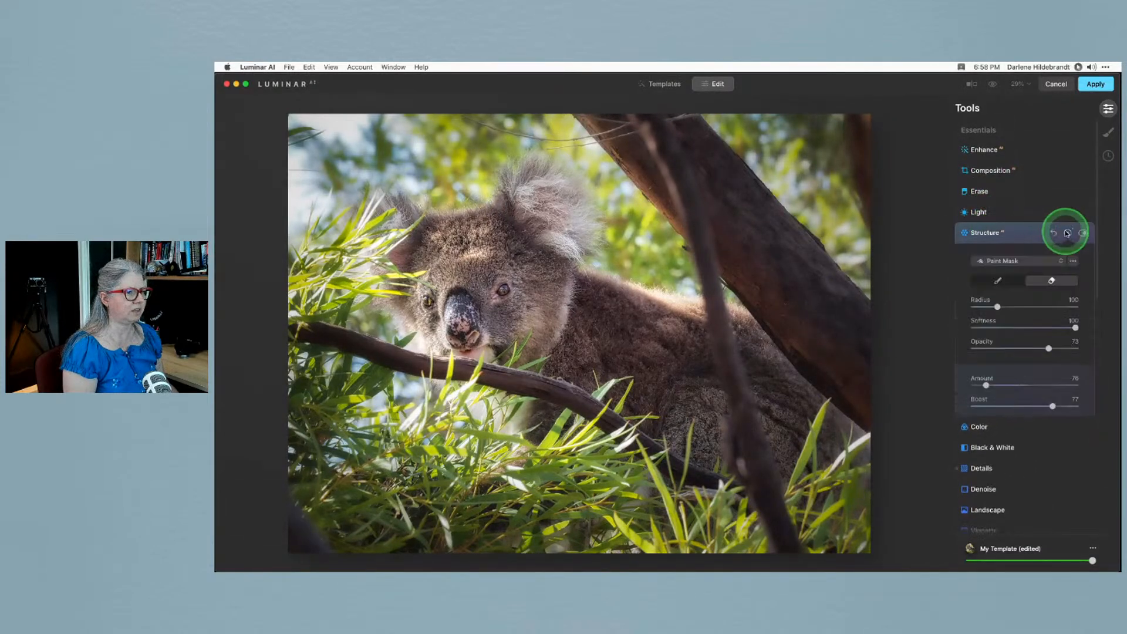
left_click(1073, 261)
left_click(1051, 307)
left_click(1022, 235)
Paste the copied Structure mask into the Mystical tool and close the mask settings
scroll(1024, 237, "down", 5)
scroll(1024, 237, "down", 5)
left_click(987, 200)
left_click(1066, 201)
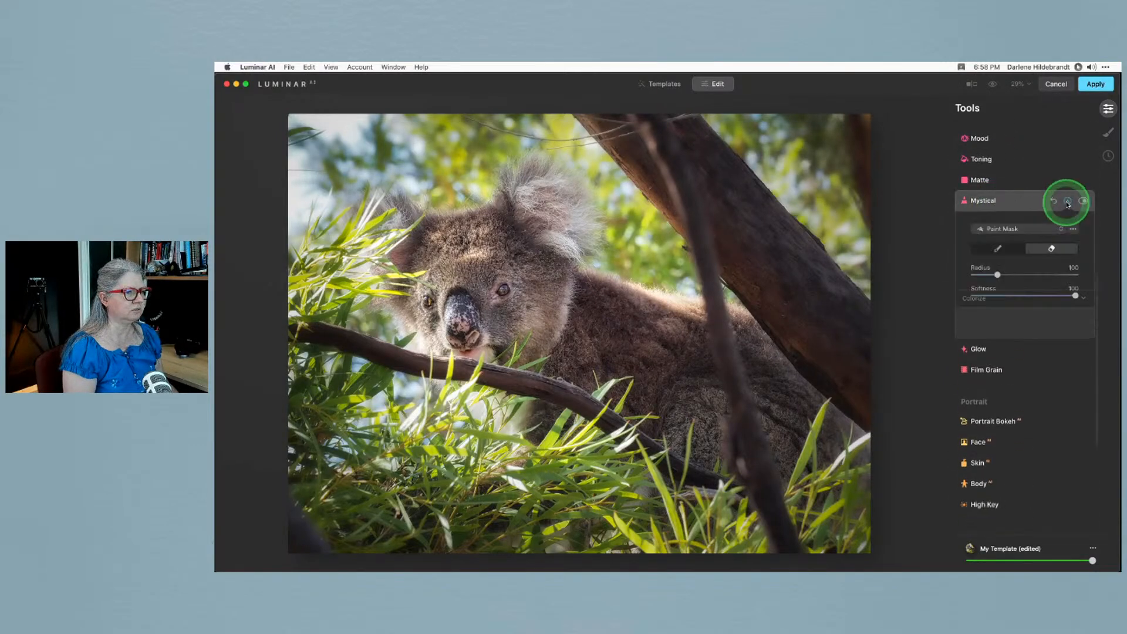
left_click(1073, 228)
left_click(1043, 284)
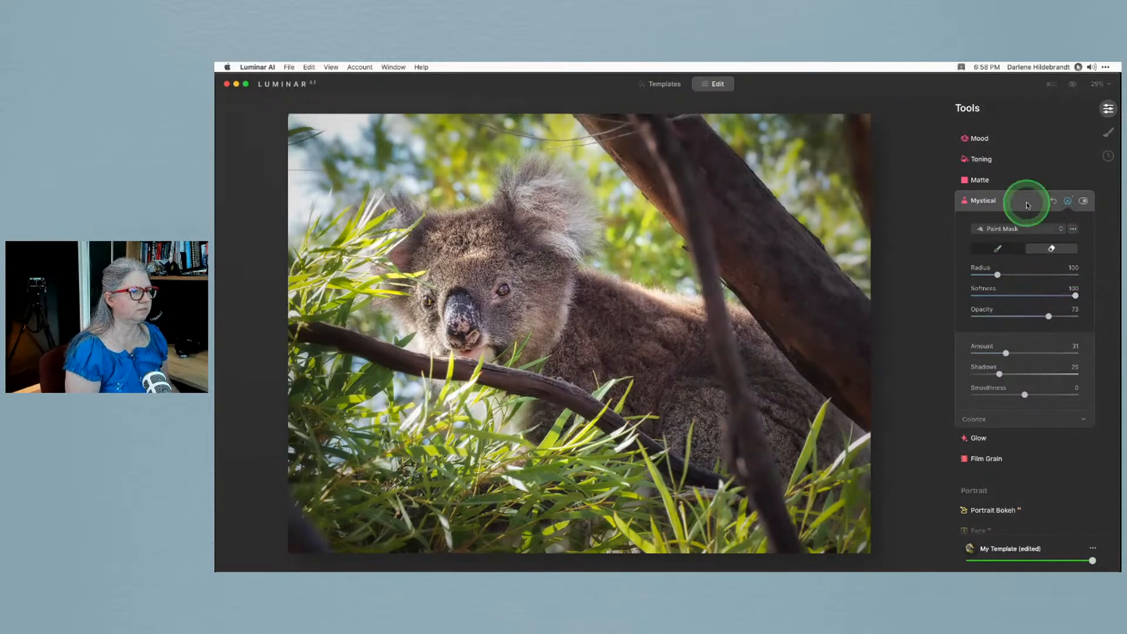
left_click(1068, 201)
left_click(1043, 237)
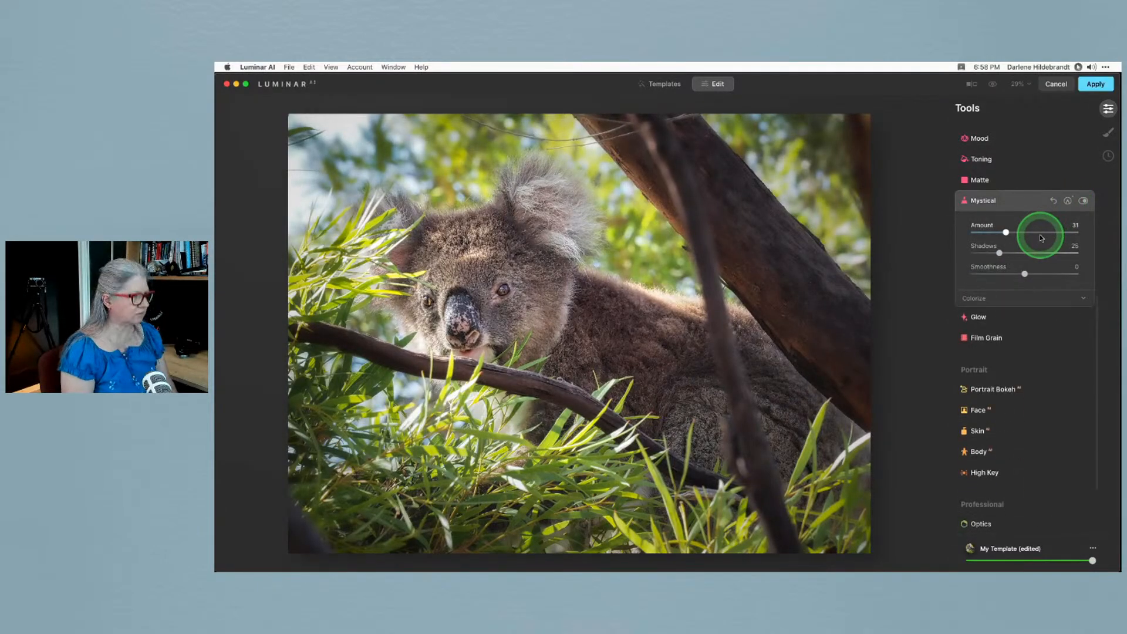
Paint the Mystical mask over the foreground leaves and across the koala's upper back with radius 172 and opacity 42
left_click(1067, 202)
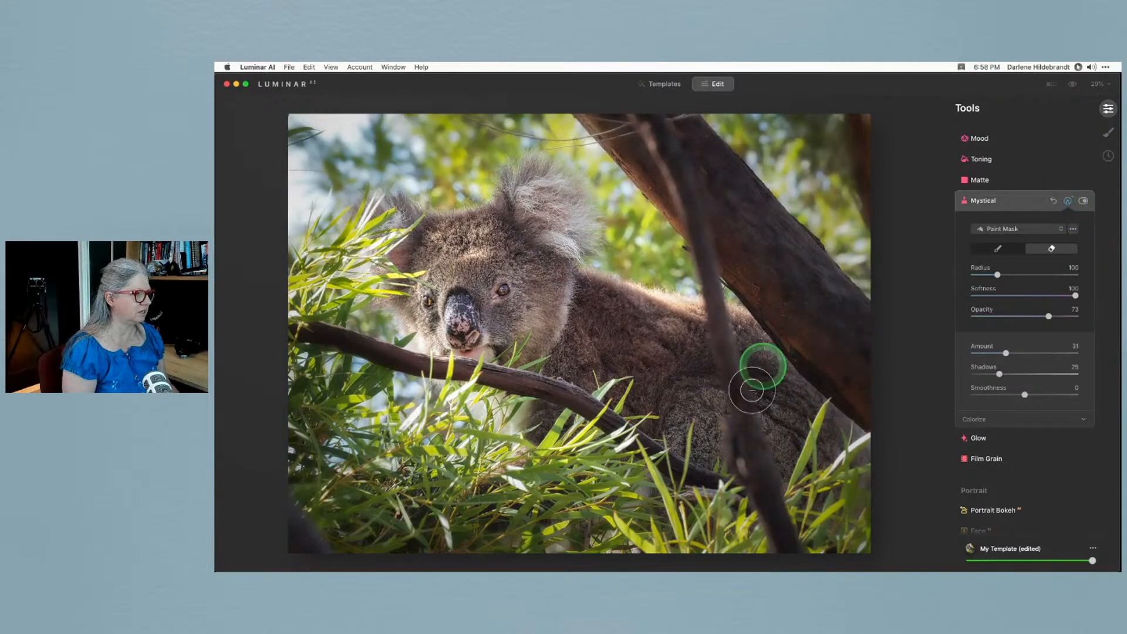
left_click(998, 249)
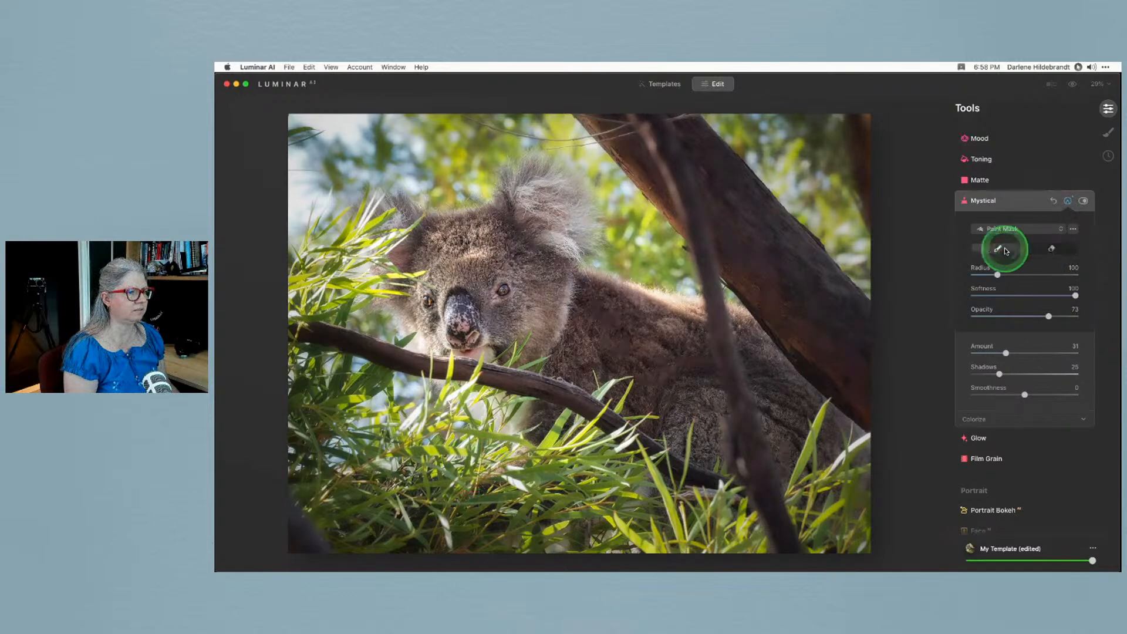
left_click(1016, 315)
key("bracketright")
key("bracketright")
key("bracketright")
mouse_move(497, 517)
left_mouse_down()
mouse_move(627, 485)
mouse_move(643, 508)
mouse_move(738, 514)
mouse_move(516, 512)
mouse_move(520, 443)
mouse_move(449, 459)
mouse_move(487, 413)
mouse_move(426, 405)
mouse_move(417, 455)
mouse_move(559, 447)
mouse_move(559, 417)
mouse_move(439, 411)
mouse_move(568, 425)
mouse_move(341, 385)
mouse_move(705, 539)
mouse_move(436, 491)
mouse_move(578, 490)
left_mouse_up()
mouse_move(622, 273)
left_mouse_down()
mouse_move(649, 259)
mouse_move(728, 284)
mouse_move(762, 276)
left_mouse_up()
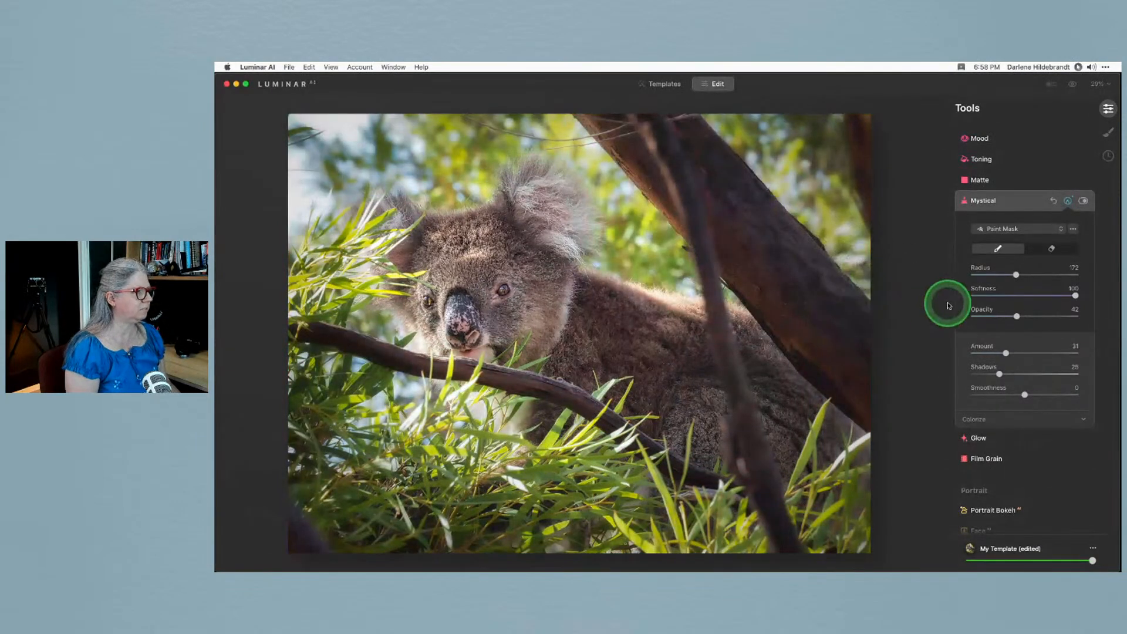
left_click(1067, 202)
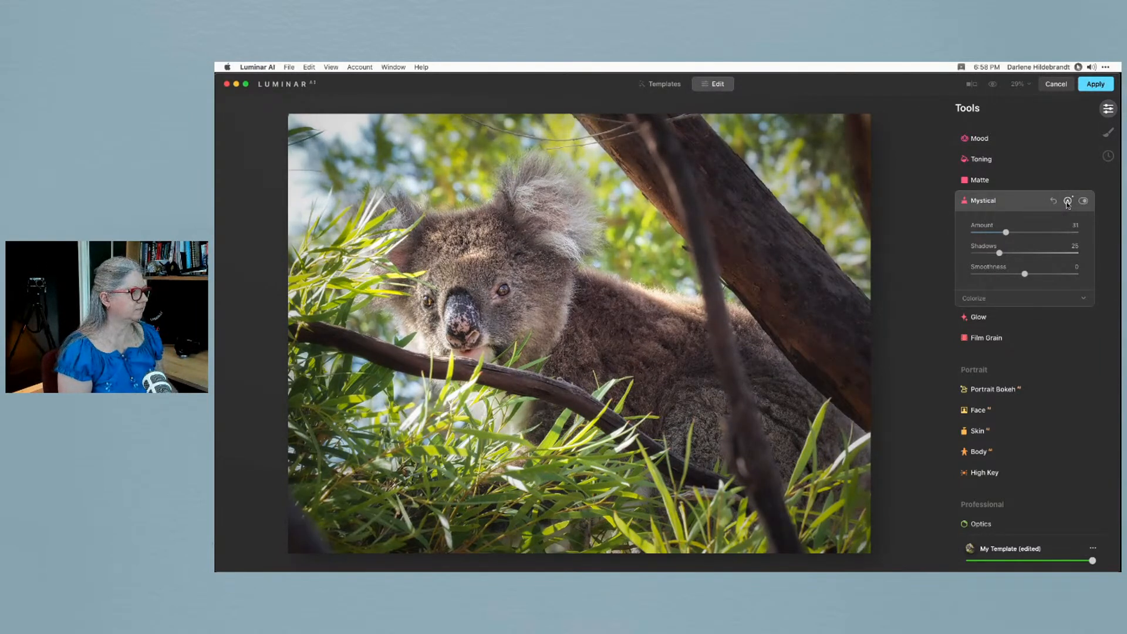
Add a post-crop vignette with amount -74, size 18, roundness 71 and feather -100
scroll(1067, 205, "up", 1)
left_click(996, 357)
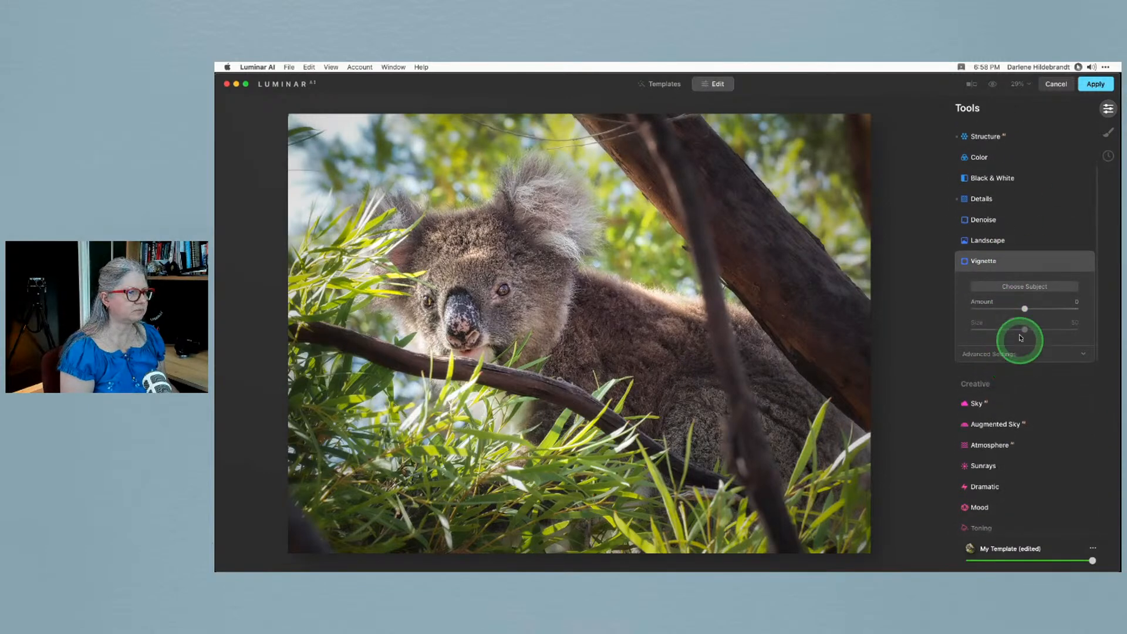
left_click(990, 357)
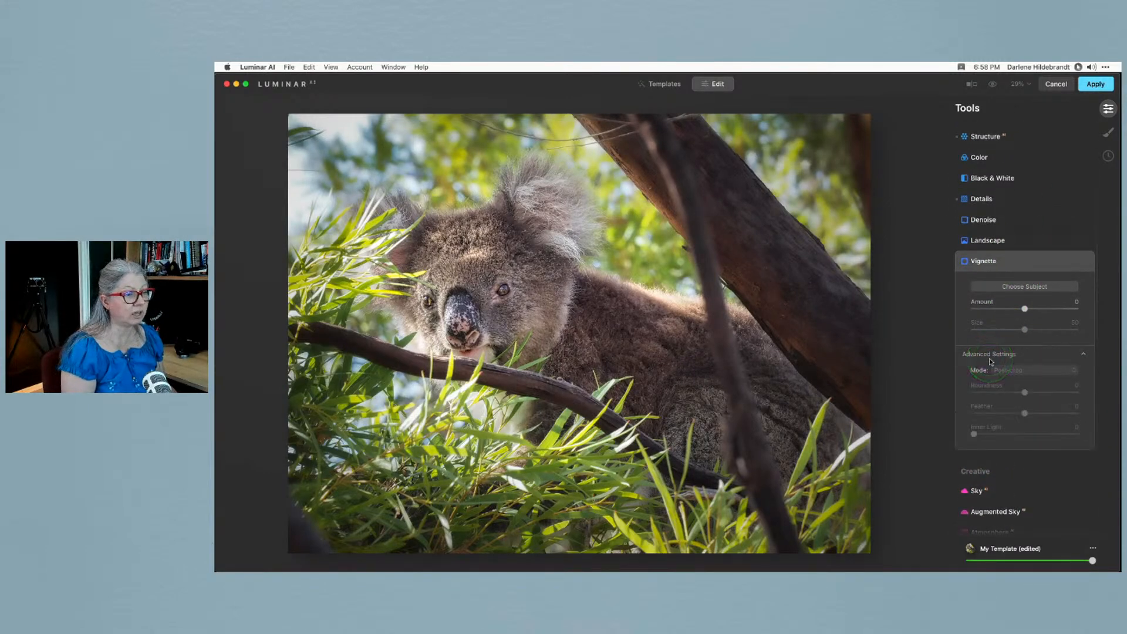
left_click(994, 310)
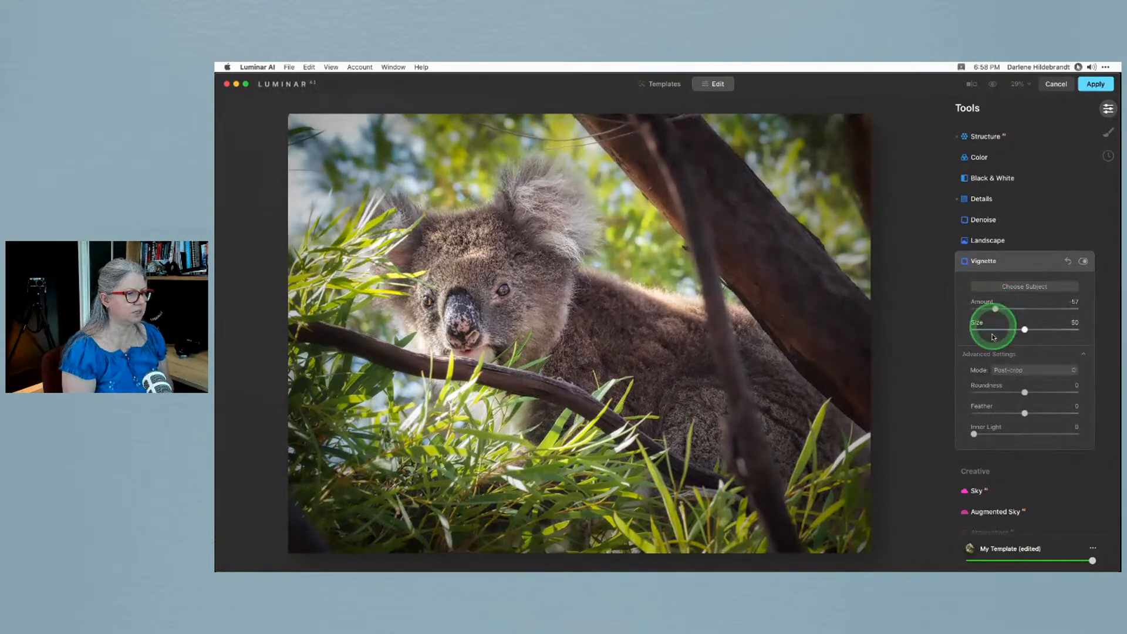
left_click_drag(998, 411, 963, 411)
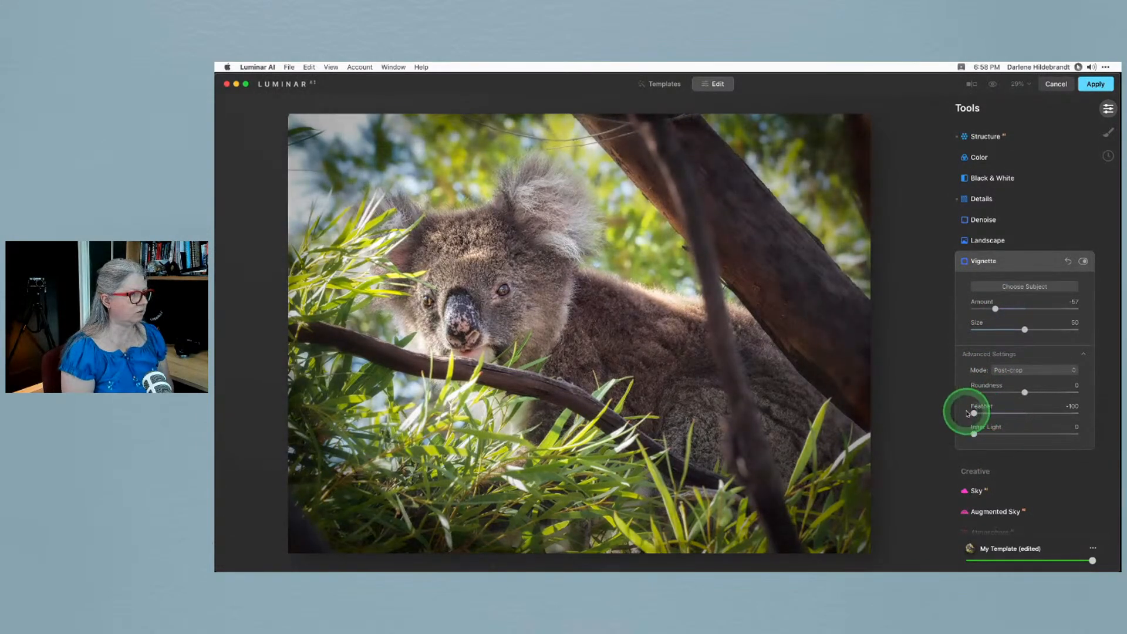
left_click_drag(994, 309, 986, 310)
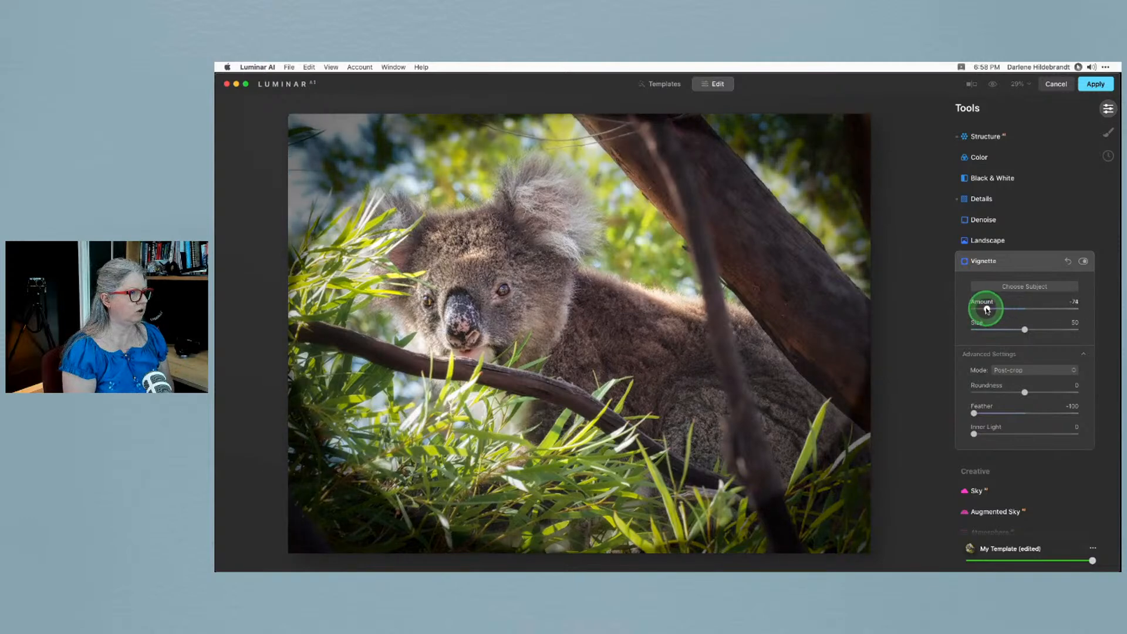
left_click(997, 329)
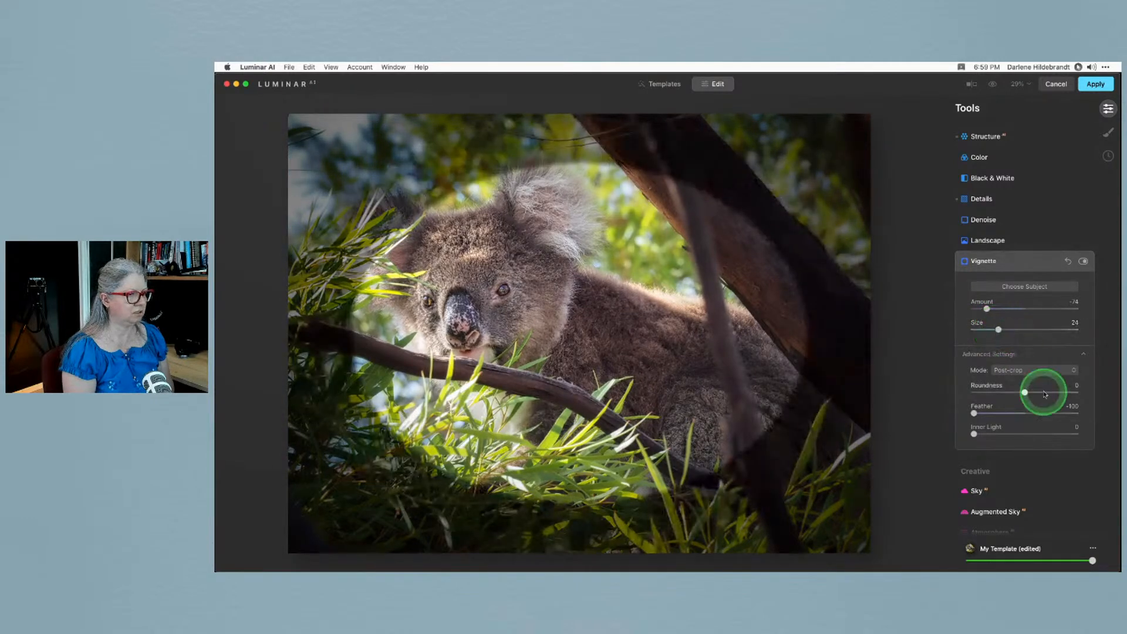
left_click(1061, 392)
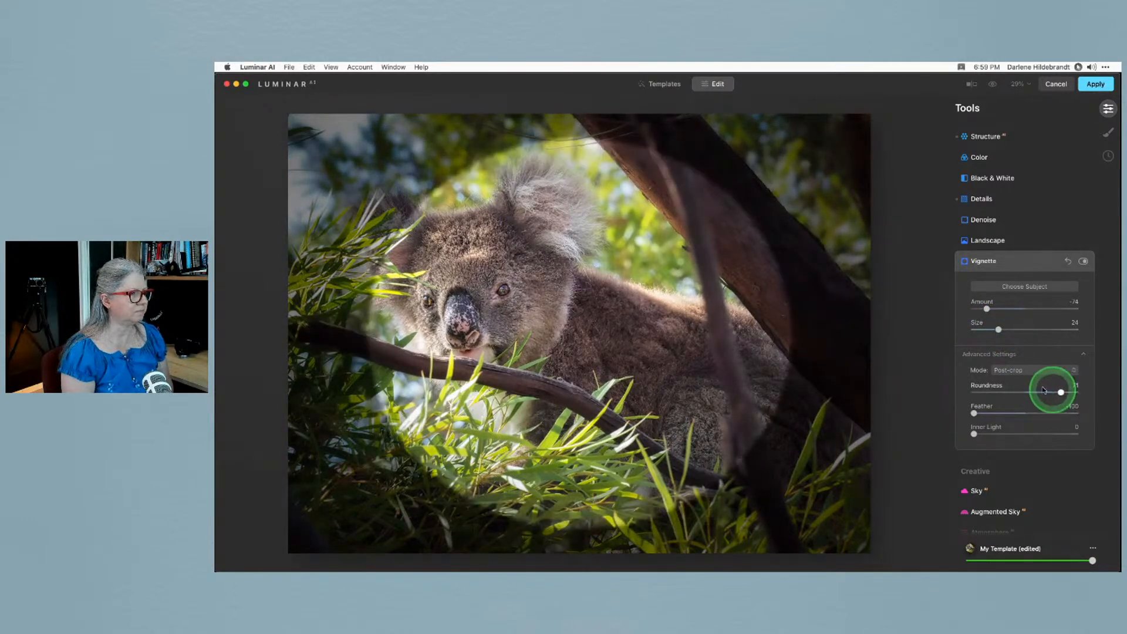
left_click(993, 329)
Choose the koala's face as the vignette's subject and reduce the vignette size to 7
left_click(1025, 287)
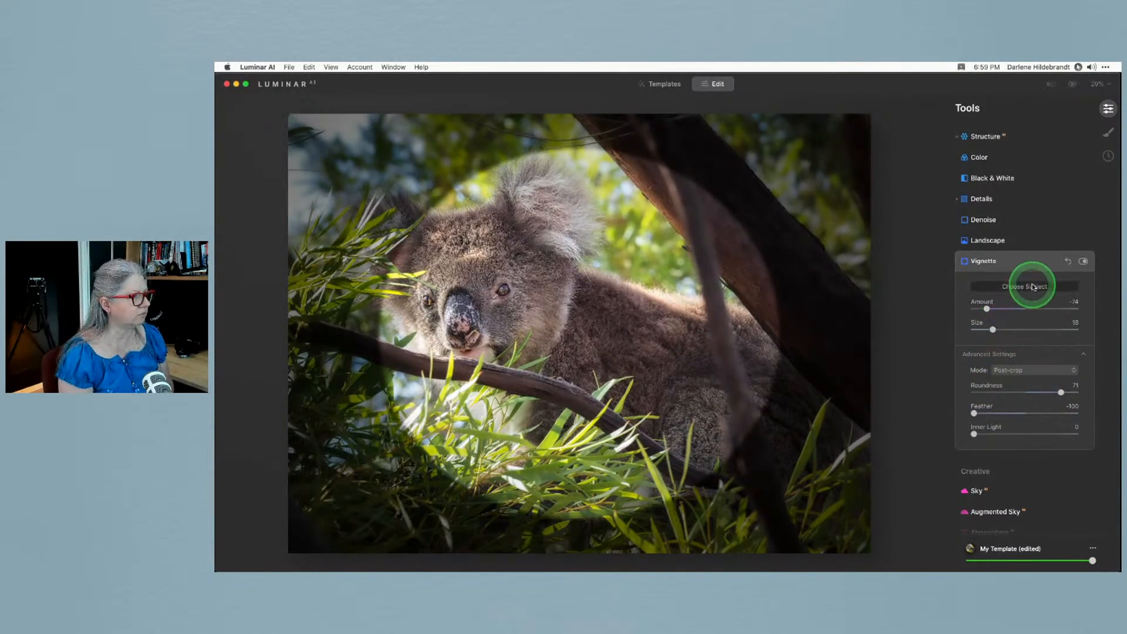
left_click_drag(539, 296, 503, 319)
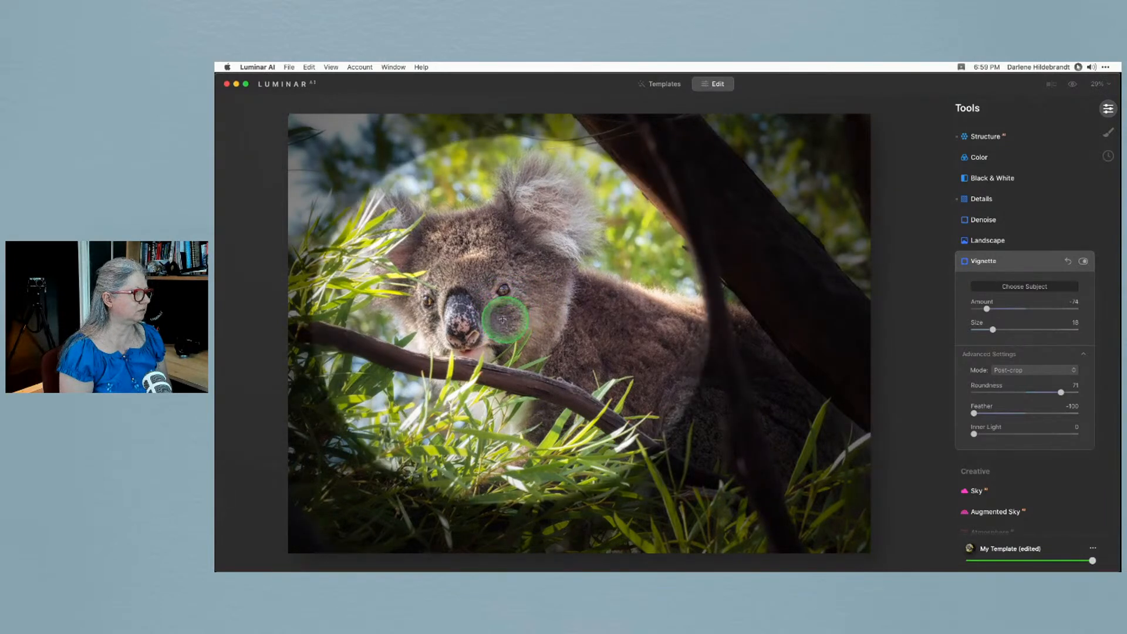
left_click(982, 330)
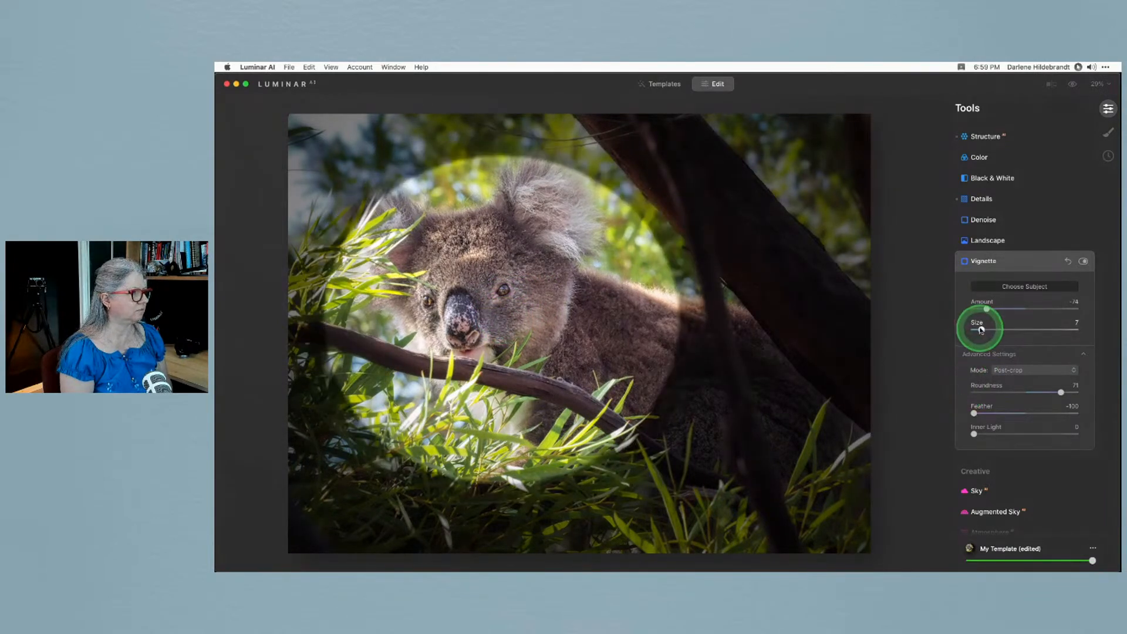
left_click(480, 292)
left_click_drag(479, 292, 490, 304)
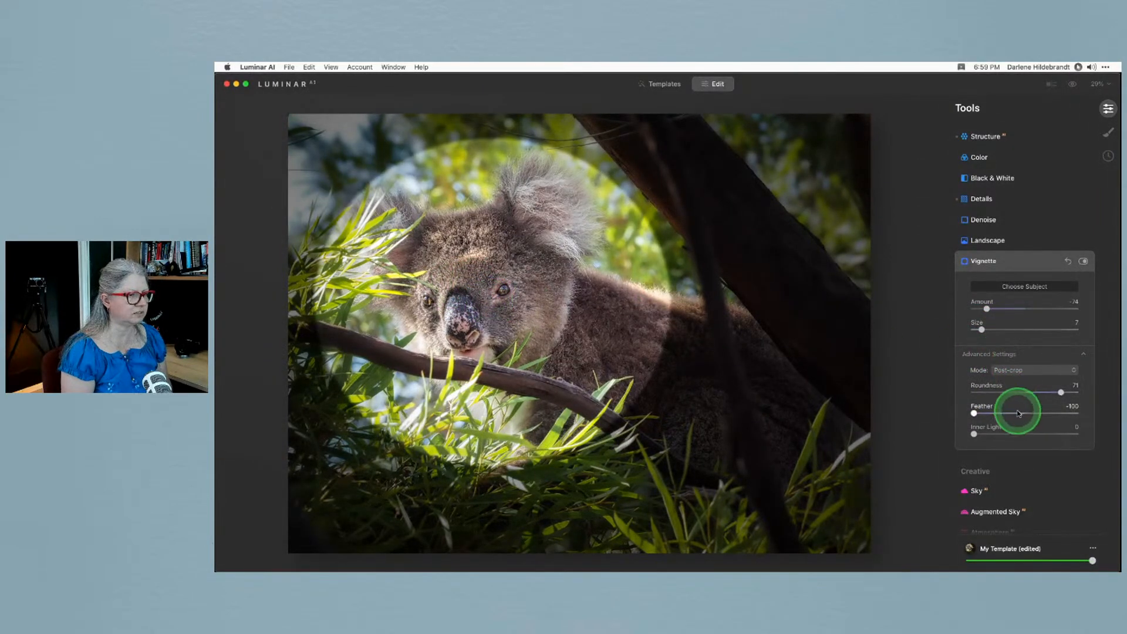
Soften the vignette by setting its feather to 55 and its amount to -51
left_click_drag(1040, 415, 1053, 413)
left_click(985, 306)
mouse_move(986, 307)
left_mouse_down()
mouse_move(1007, 308)
mouse_move(996, 308)
left_mouse_up()
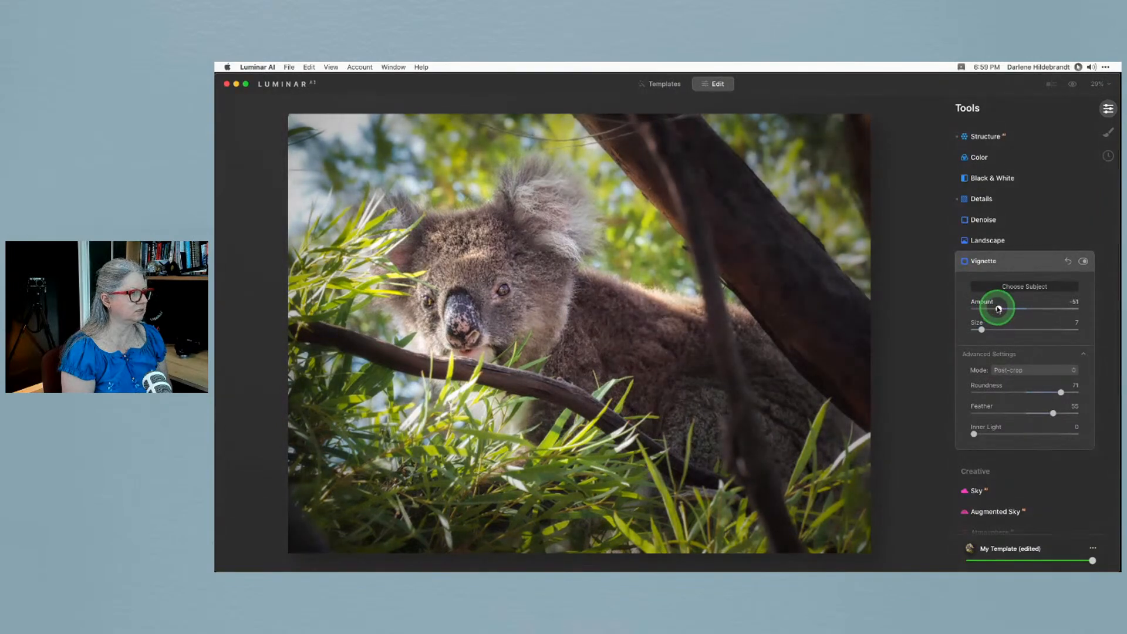
Toggle the vignette off and on to compare its effect, and collapse the tool
left_click(1083, 261)
left_click(1083, 261)
left_click(1082, 262)
left_click(1082, 261)
left_click(1019, 262)
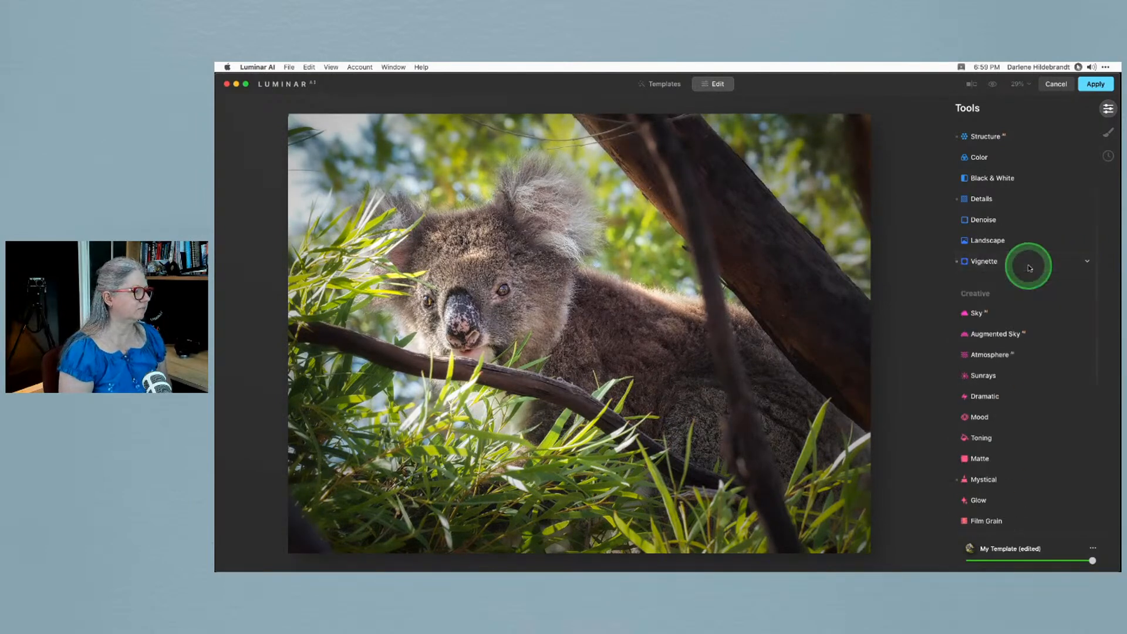
Apply Supercontrast with highlights contrast 19 and highlights balance 42
scroll(1027, 265, "down", 10)
left_click(1008, 449)
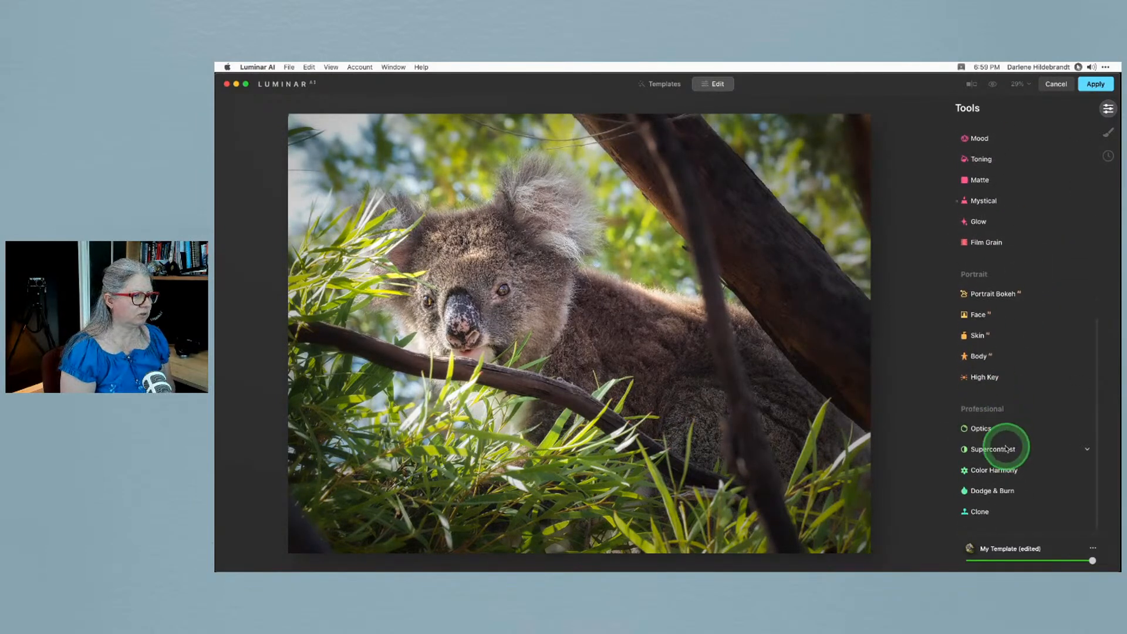
left_click(1002, 449)
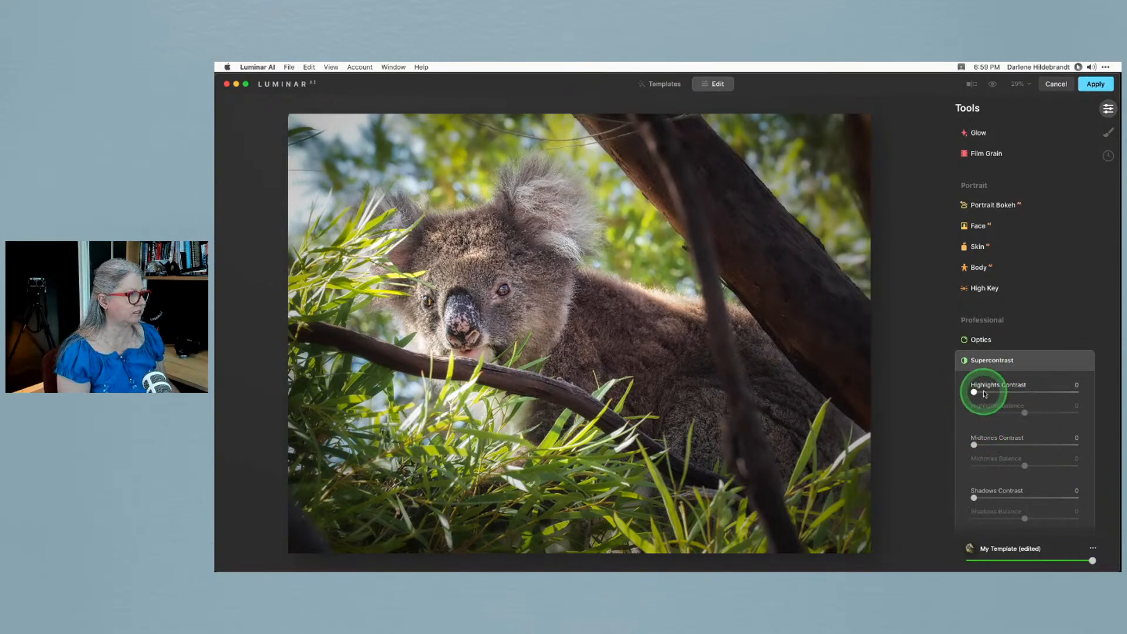
left_click_drag(975, 392, 1022, 394)
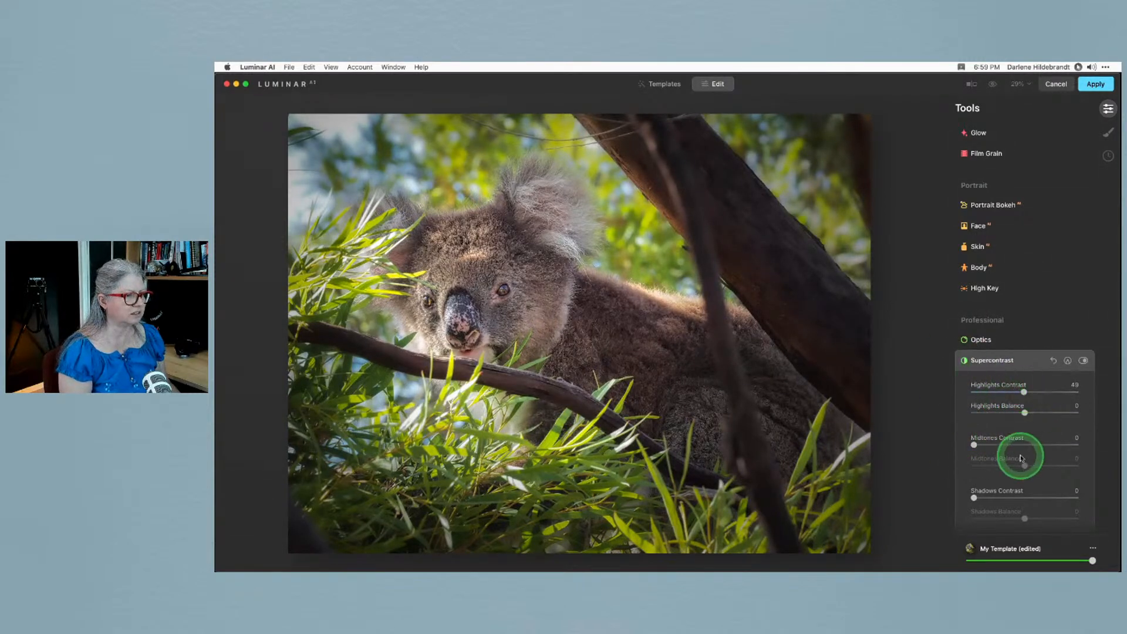
left_click_drag(1025, 413, 975, 392)
left_click(1024, 393)
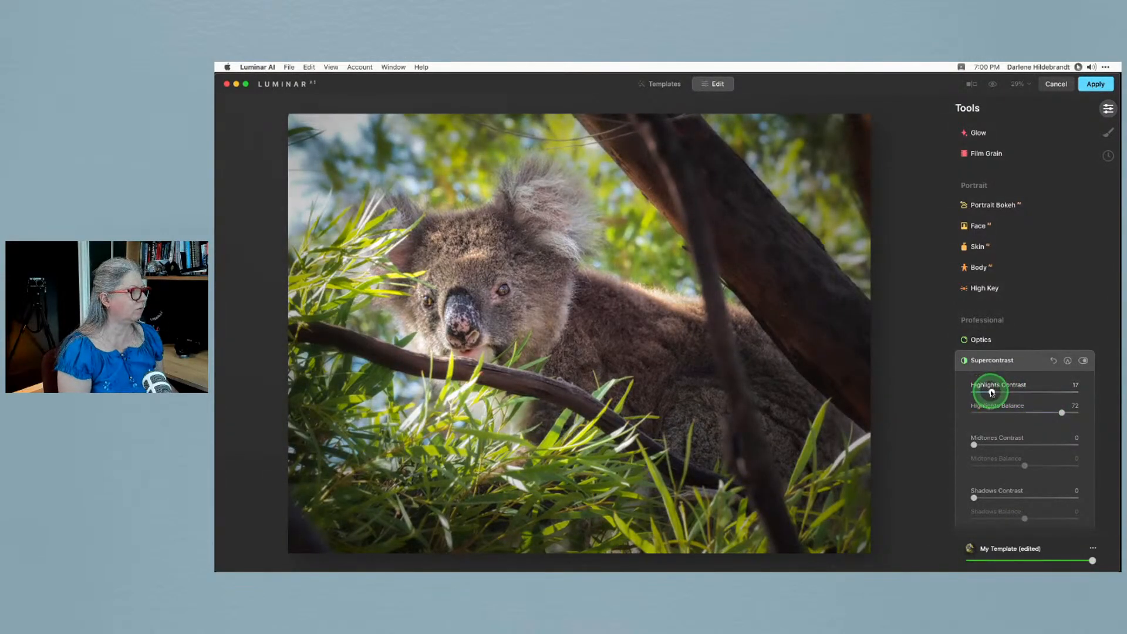
left_click_drag(1061, 412, 1060, 413)
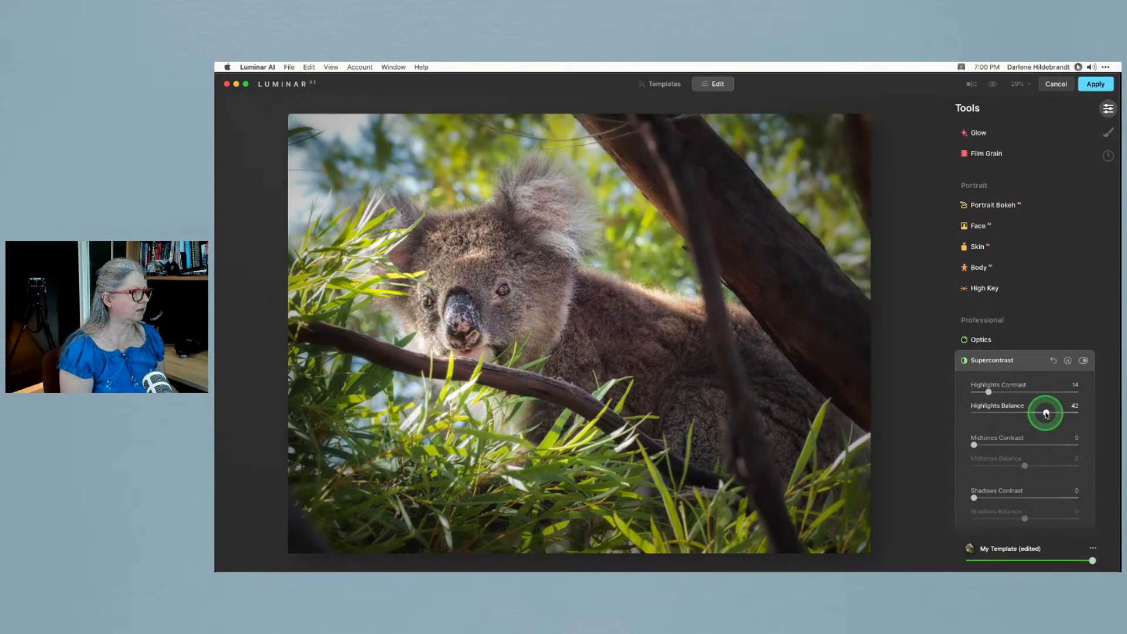
left_click(1067, 361)
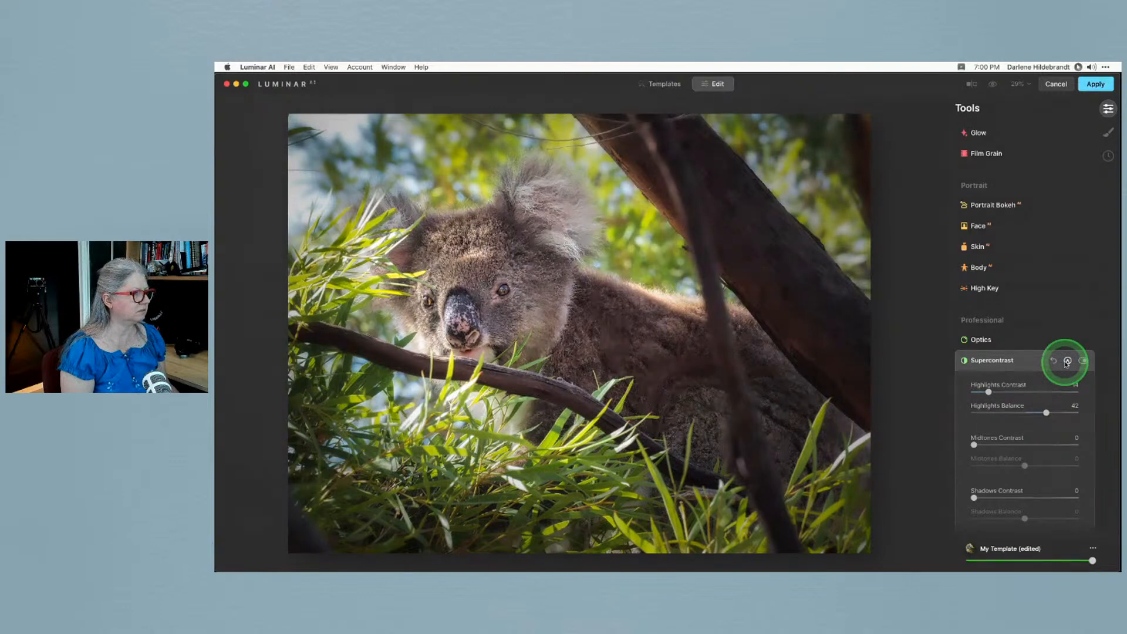
left_click_drag(989, 392, 993, 392)
Paint the Supercontrast mask over the bright background, the foliage and the area behind the koala's ear with radius 172 and opacity 100
left_click(1067, 361)
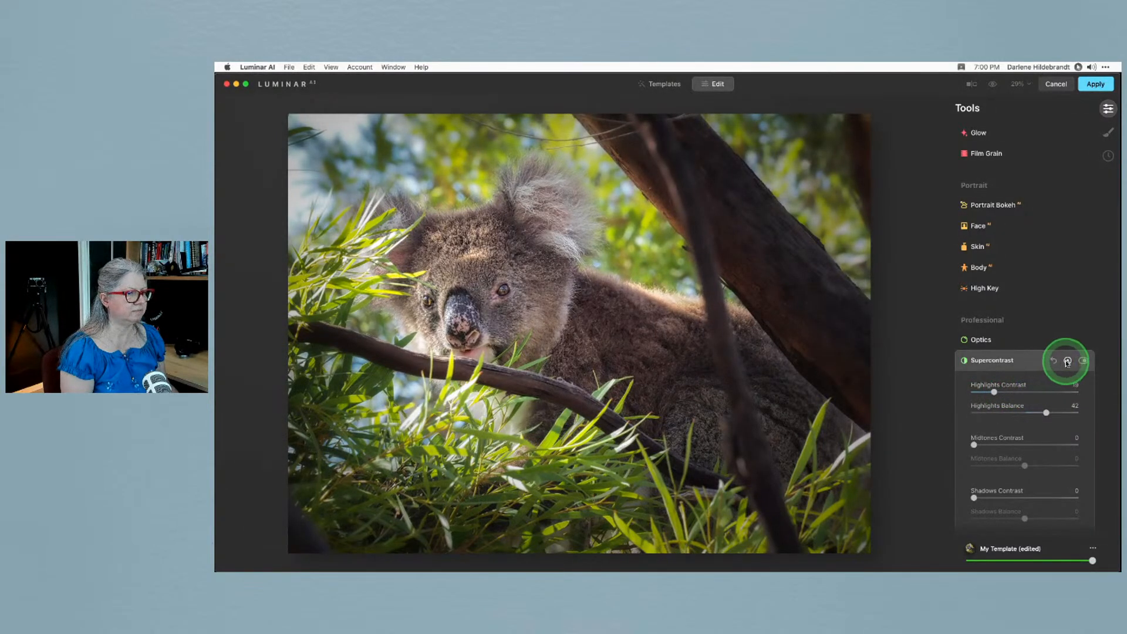
left_click(998, 287)
double_click(1047, 356)
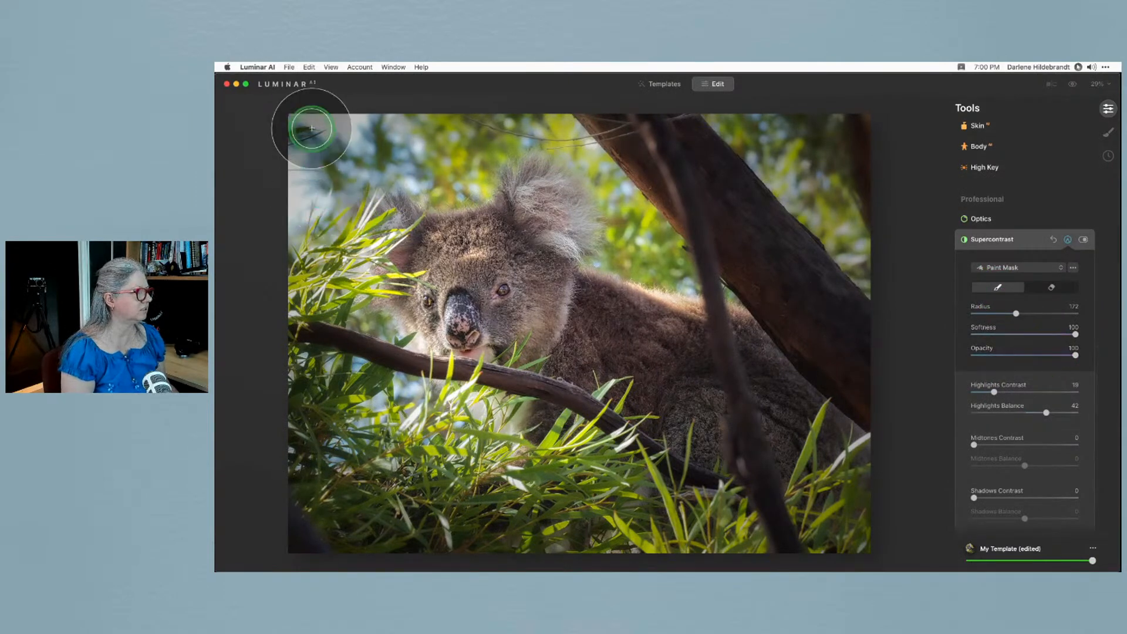
mouse_move(322, 121)
left_mouse_down()
mouse_move(381, 127)
mouse_move(406, 154)
mouse_move(410, 127)
mouse_move(319, 194)
mouse_move(317, 287)
mouse_move(342, 283)
mouse_move(358, 231)
mouse_move(370, 265)
mouse_move(311, 282)
left_mouse_up()
mouse_move(403, 425)
left_mouse_down()
mouse_move(450, 407)
mouse_move(501, 463)
mouse_move(483, 409)
mouse_move(401, 420)
mouse_move(379, 439)
left_mouse_up()
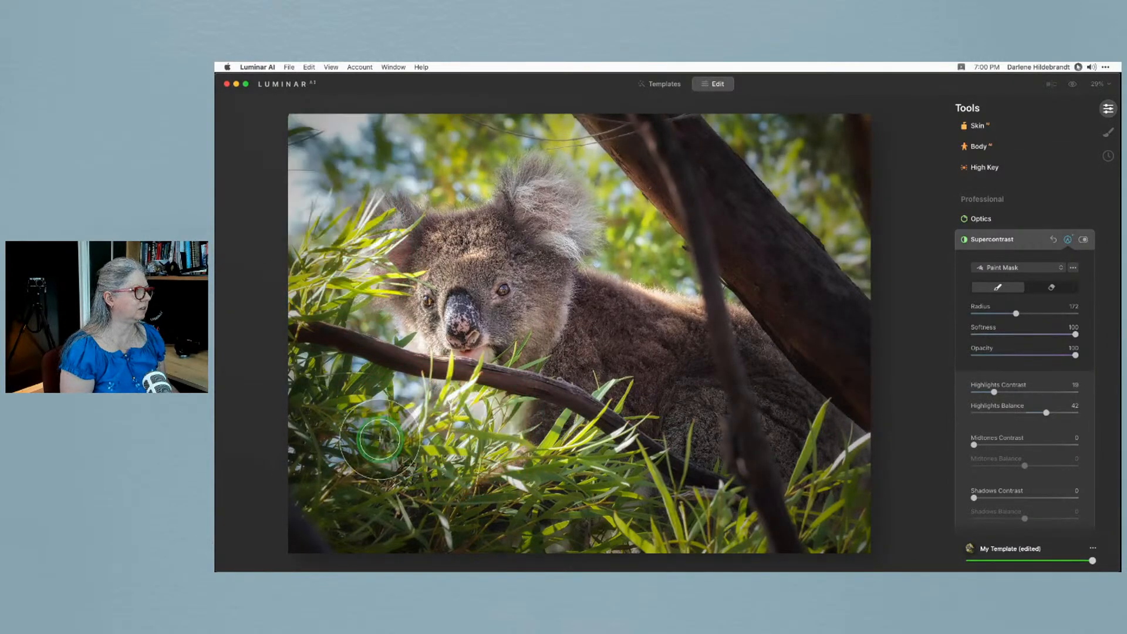
mouse_move(574, 131)
left_mouse_down()
mouse_move(692, 284)
mouse_move(625, 228)
mouse_move(652, 220)
left_mouse_up()
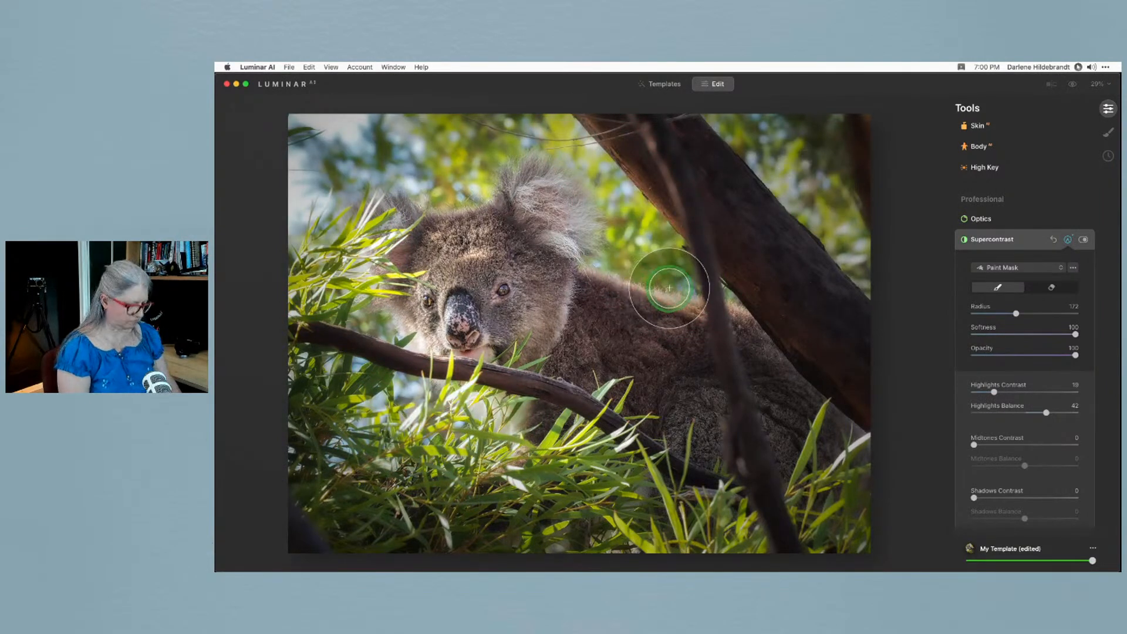
Reduce the brush radius to 138, paint the Supercontrast mask along the koala's bright back, and collapse the tool
key("[")
left_click_drag(625, 277, 726, 312)
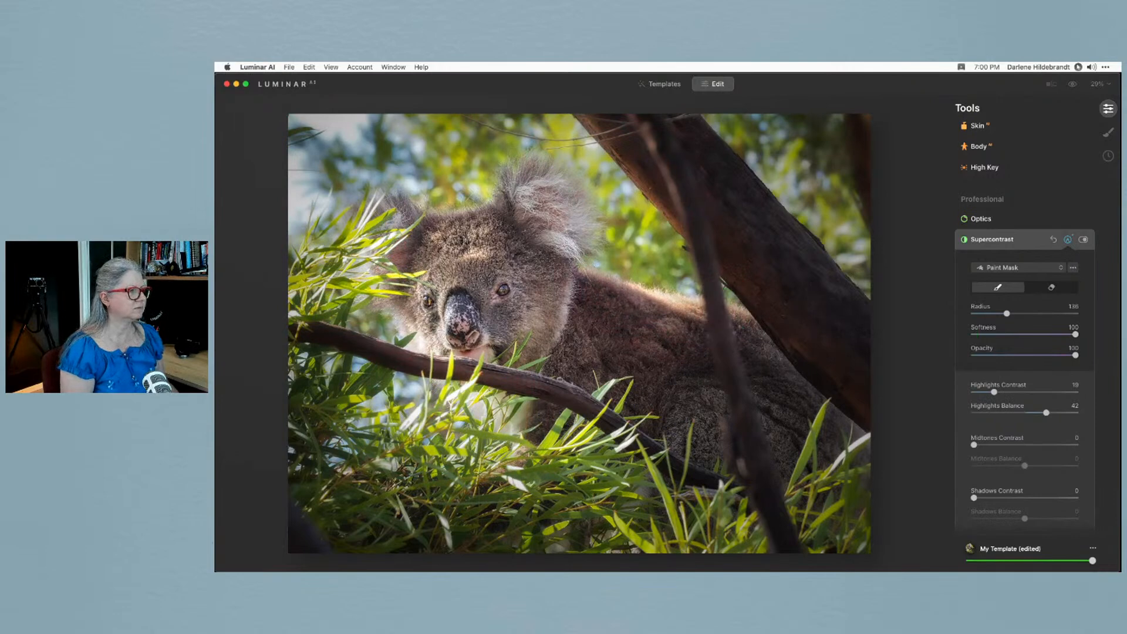
left_click(1024, 239)
scroll(1023, 238, "up", 10)
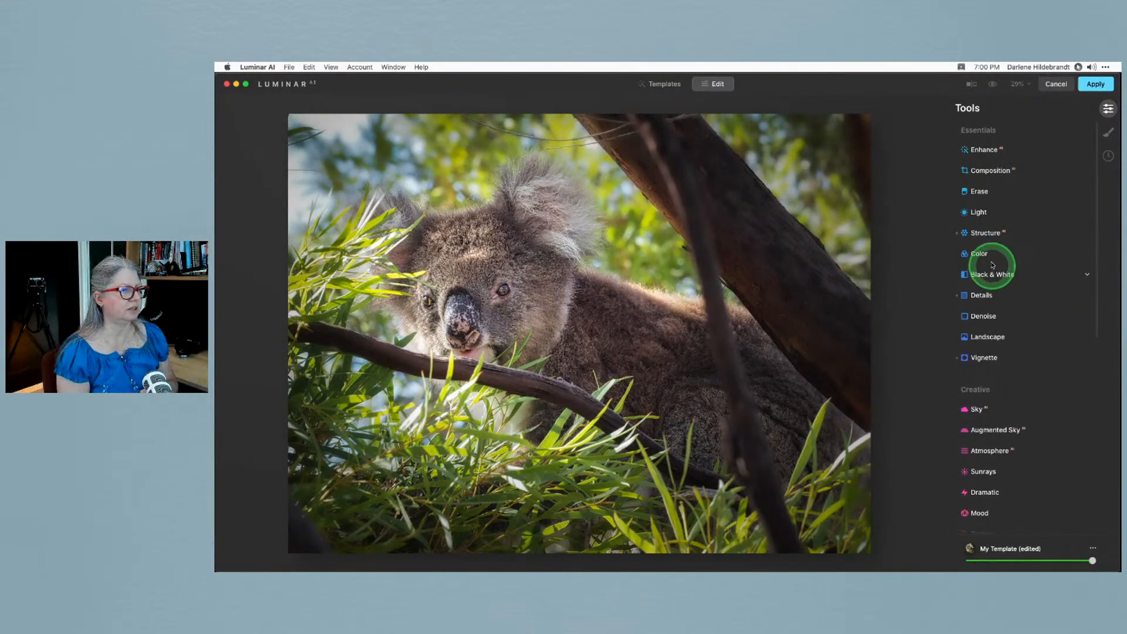
In the Color tool's HSL settings, lower the luminance of yellow to about -16 and of green to -27
left_click(991, 256)
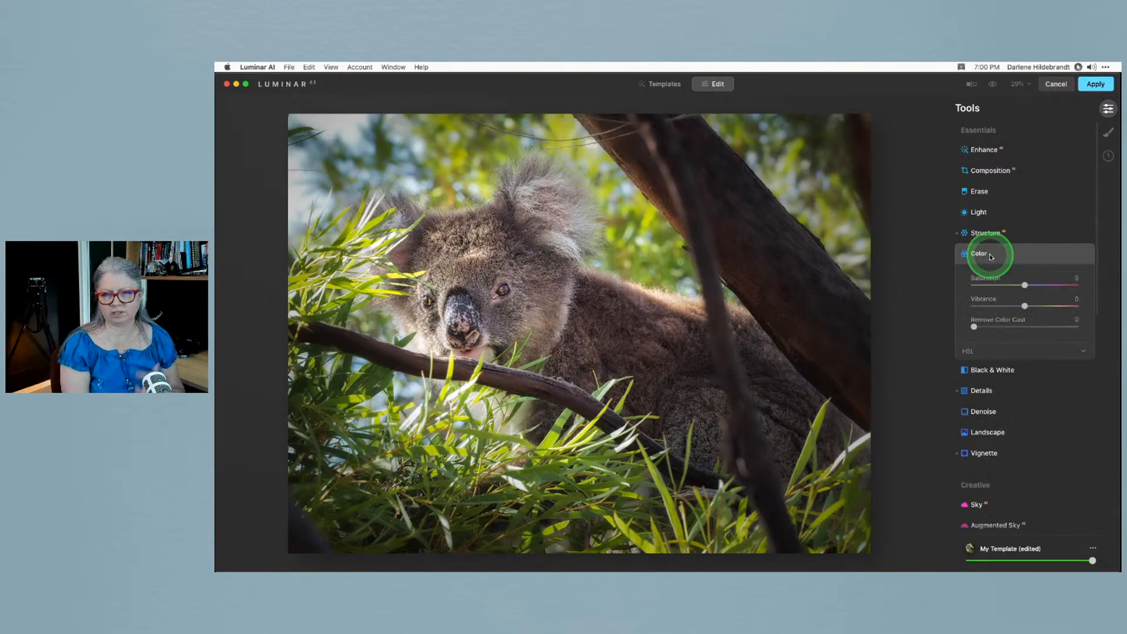
left_click(990, 350)
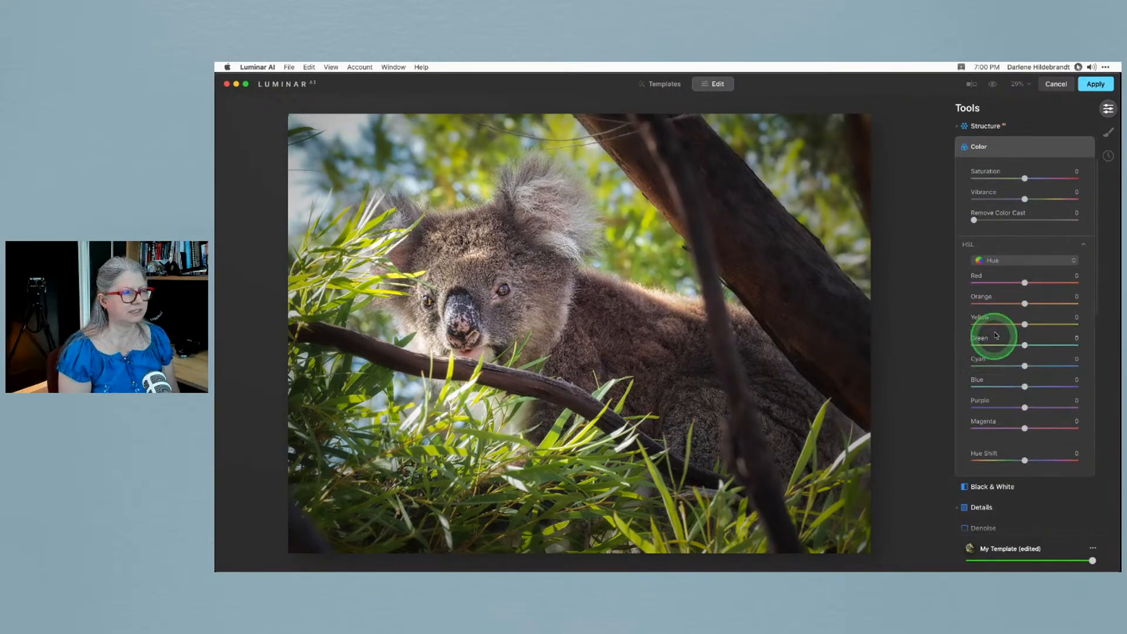
scroll(991, 346, "up", 1)
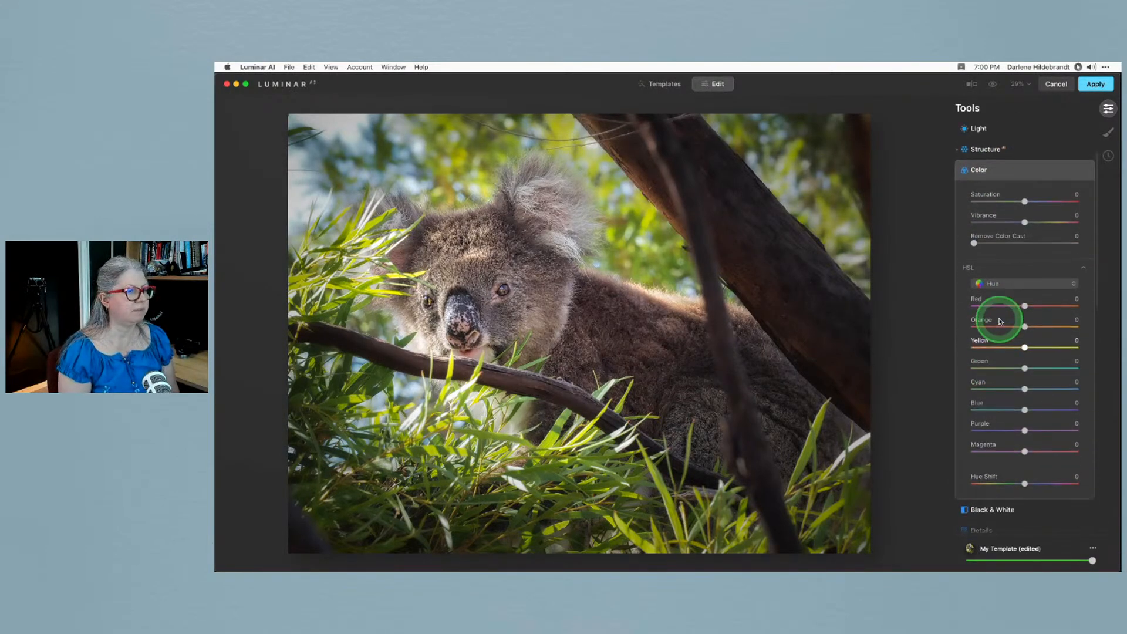
left_click(1002, 289)
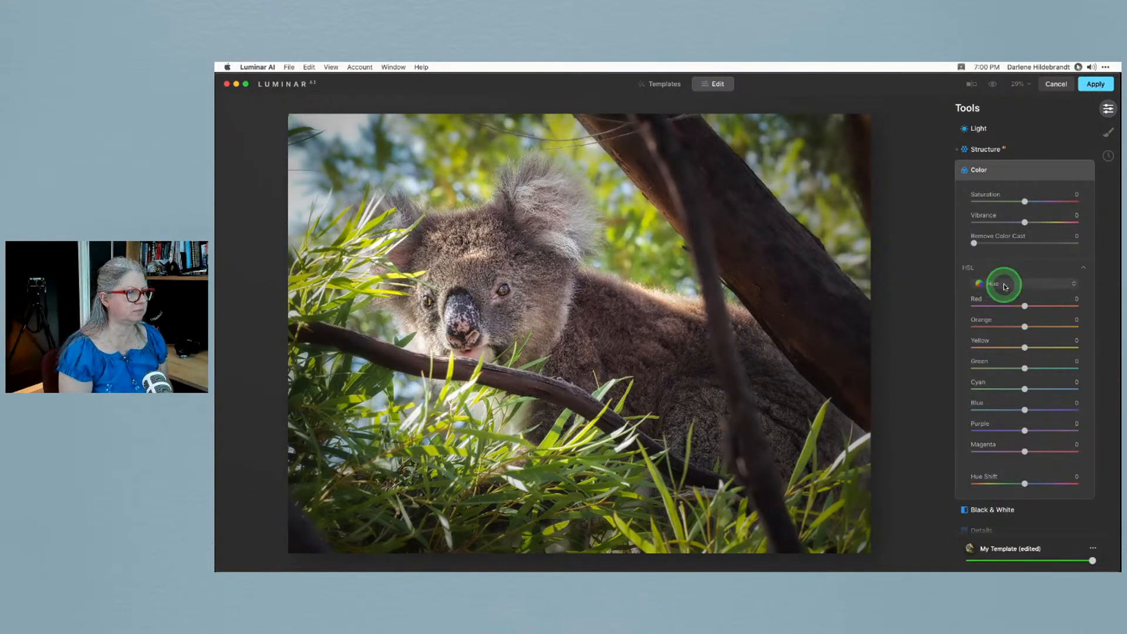
left_click(1017, 414)
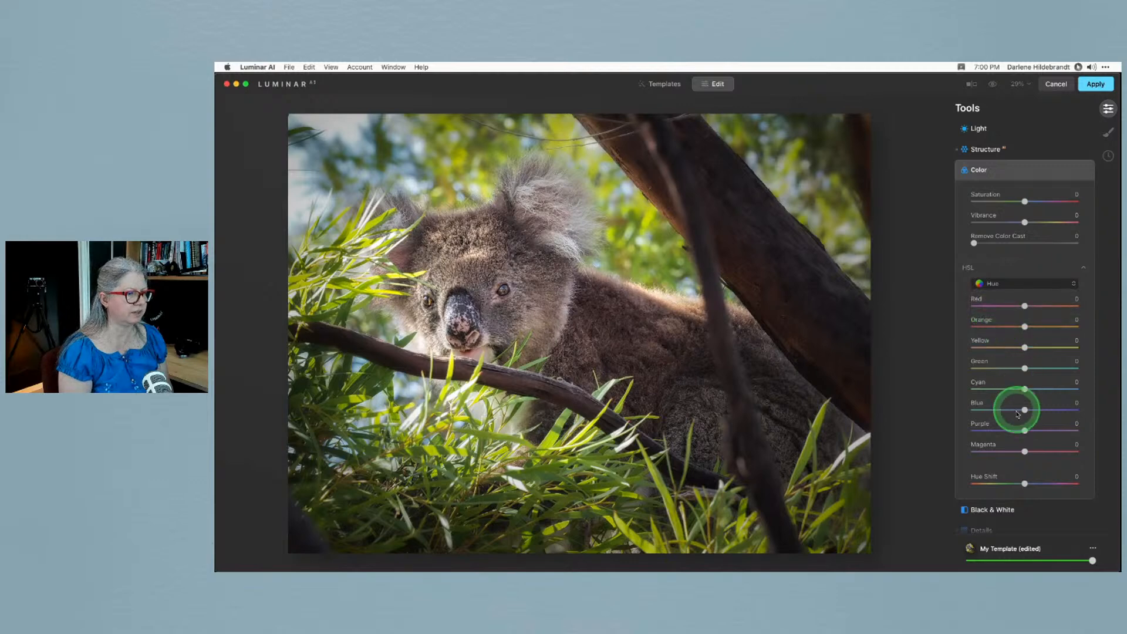
left_click(1001, 368)
left_click(1004, 347)
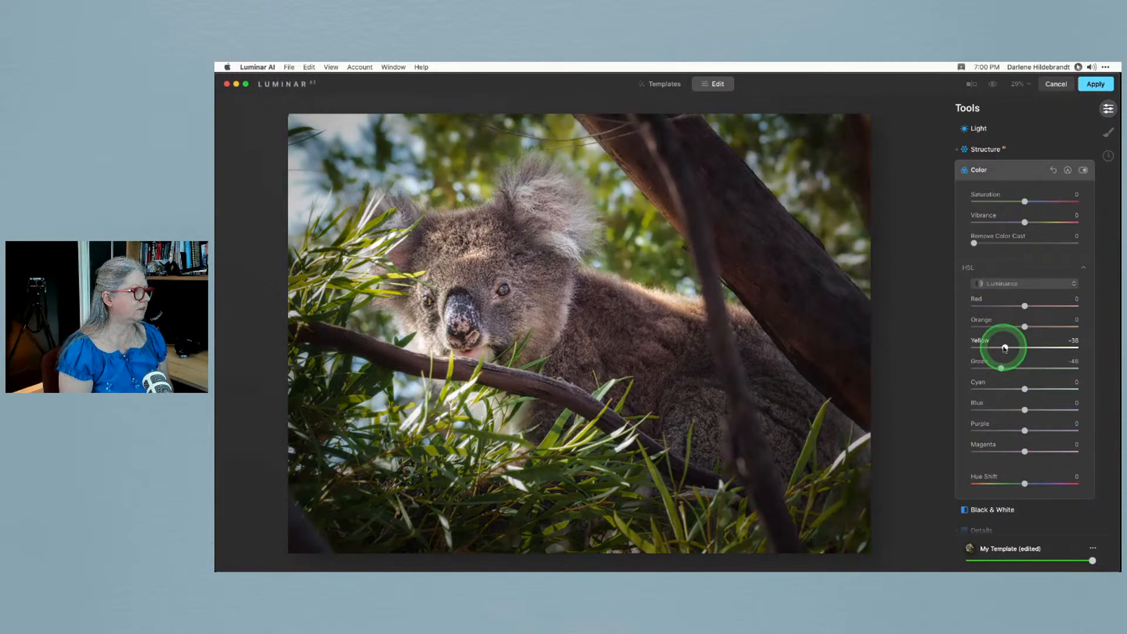
mouse_move(1004, 347)
left_mouse_down()
mouse_move(1015, 346)
mouse_move(1007, 368)
left_mouse_up()
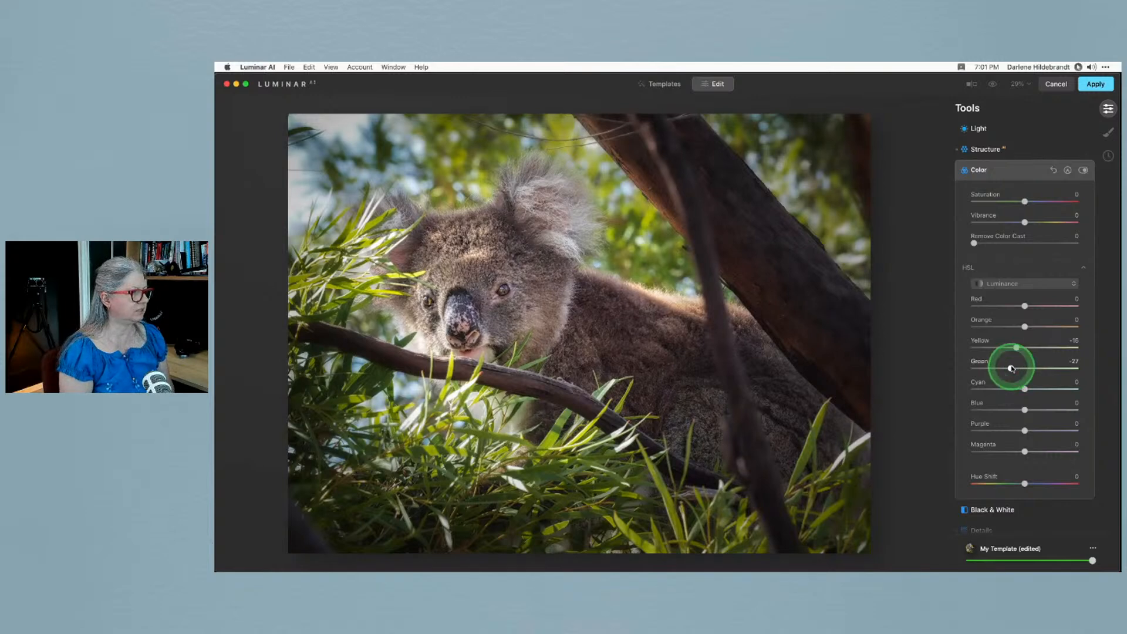
Toggle the Color adjustment off and on repeatedly to compare its effect on the foliage
left_click(1083, 171)
left_click(1083, 171)
left_click(1083, 171)
left_click(1083, 171)
left_click(1083, 171)
left_click(1082, 171)
left_click(1083, 171)
left_click(1083, 171)
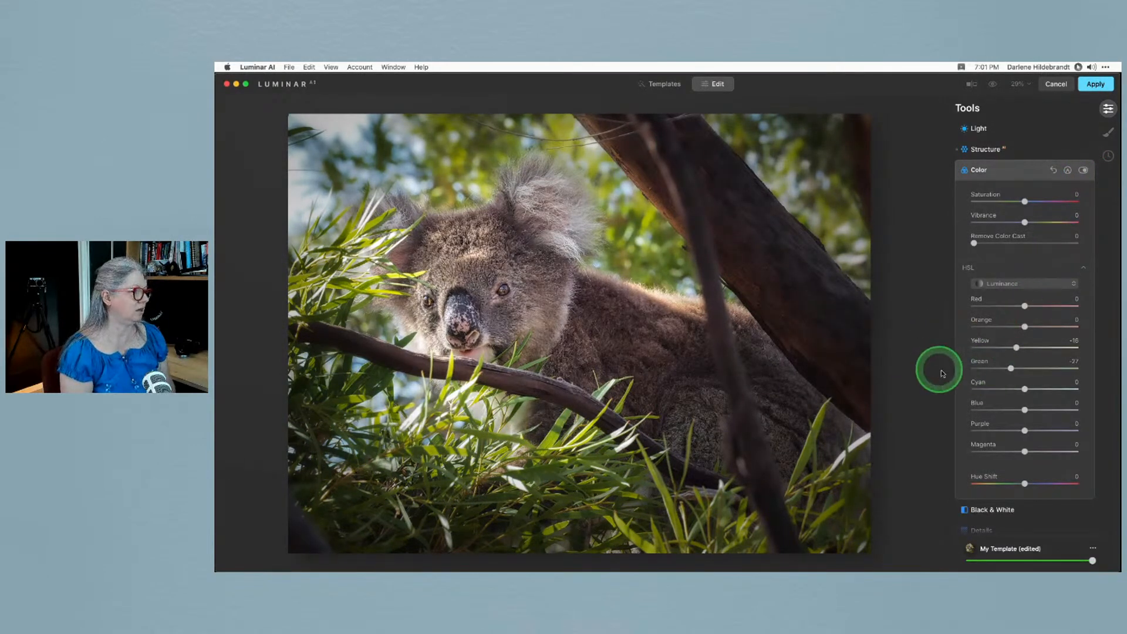
Switch HSL to Saturation and raise blue to 17, magenta to 11 and red to 9
left_click(1011, 284)
left_click(998, 411)
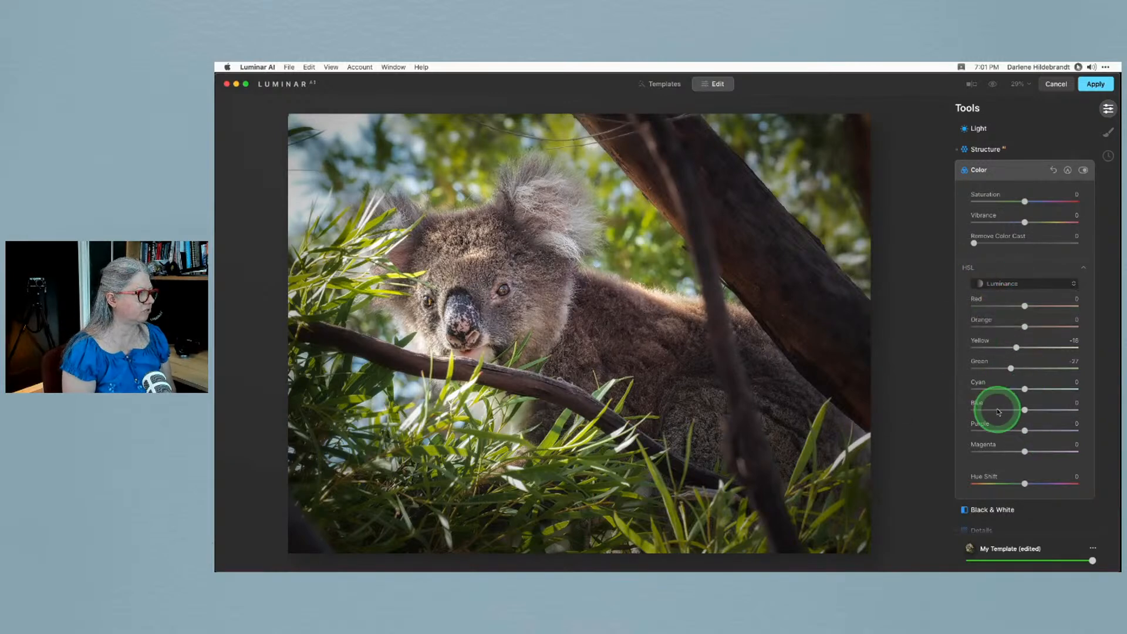
left_click(1022, 365)
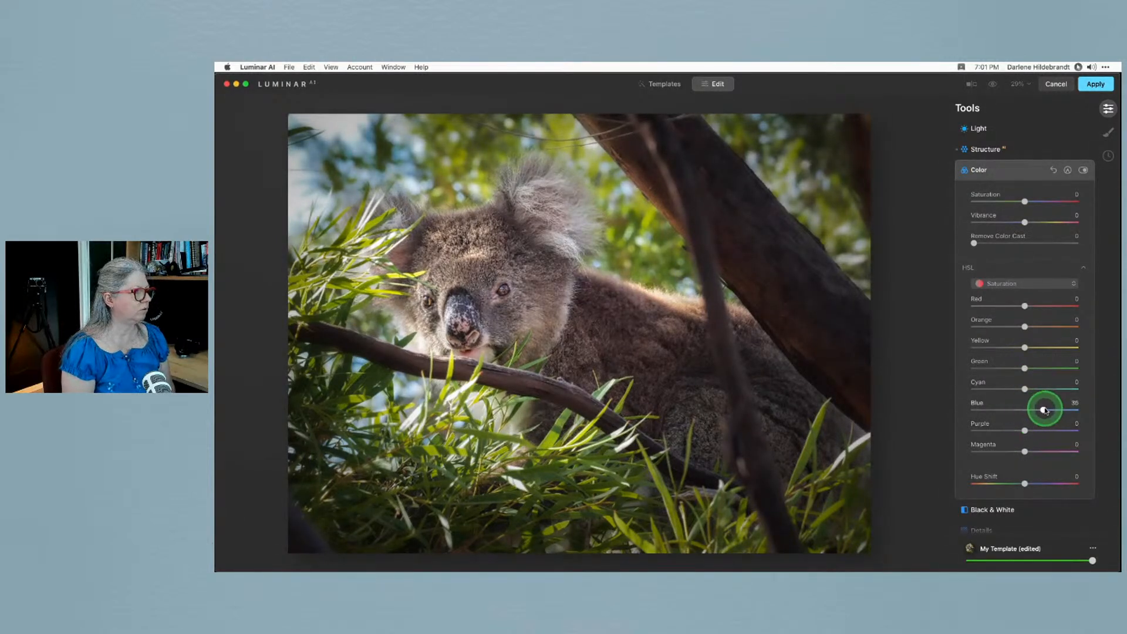
left_click_drag(1034, 411, 1032, 409)
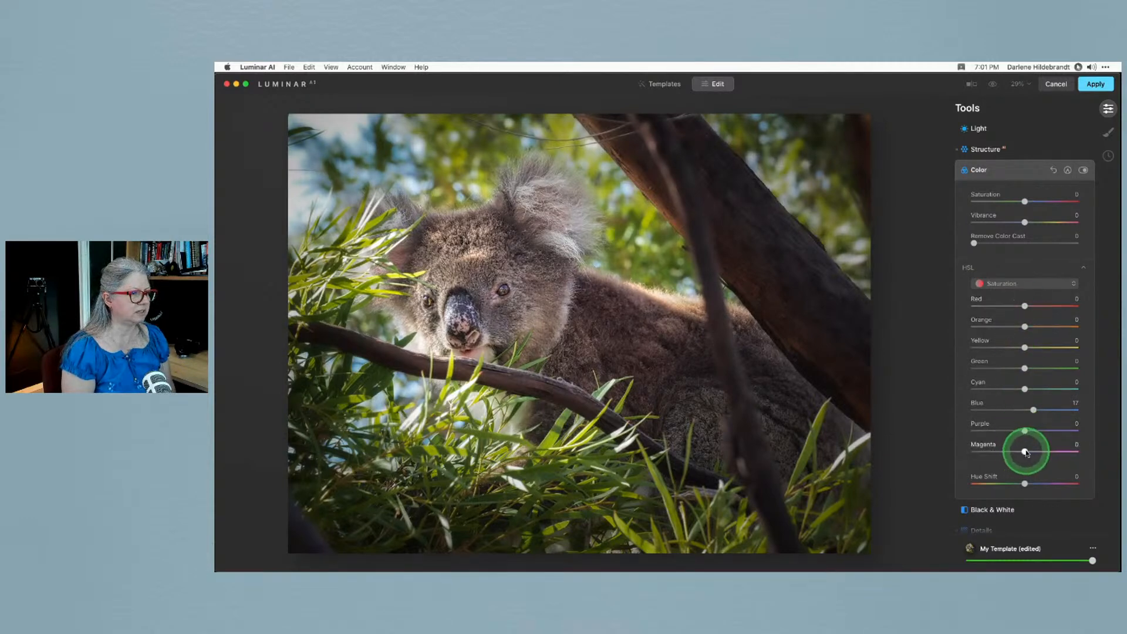
left_click_drag(1051, 452, 1028, 445)
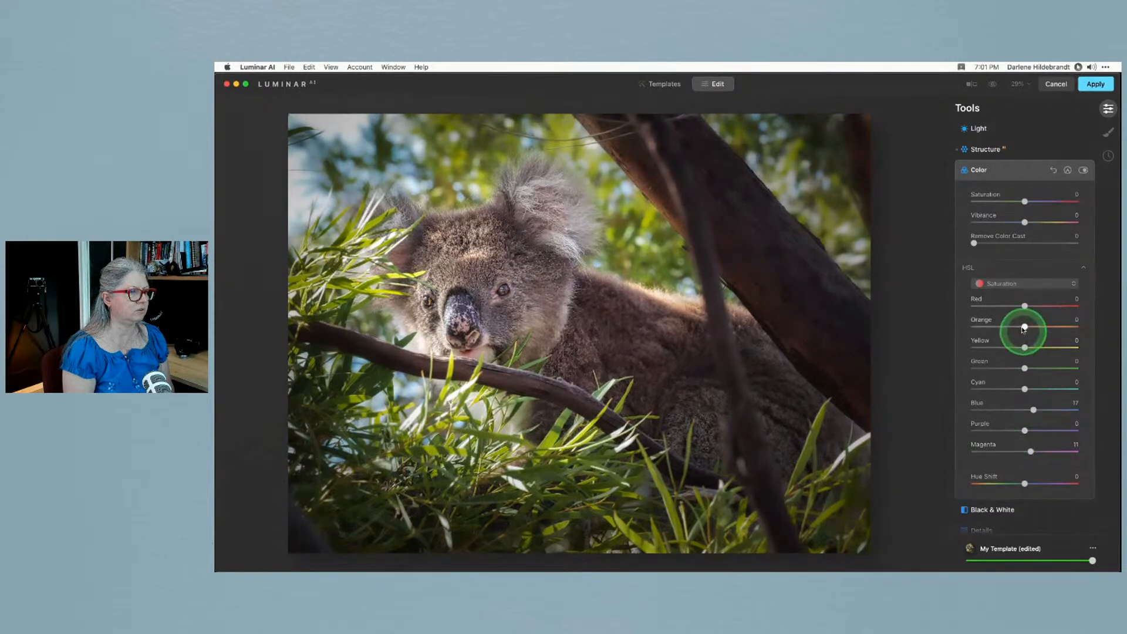
mouse_move(1022, 305)
left_mouse_down()
mouse_move(1038, 307)
mouse_move(1019, 306)
left_mouse_up()
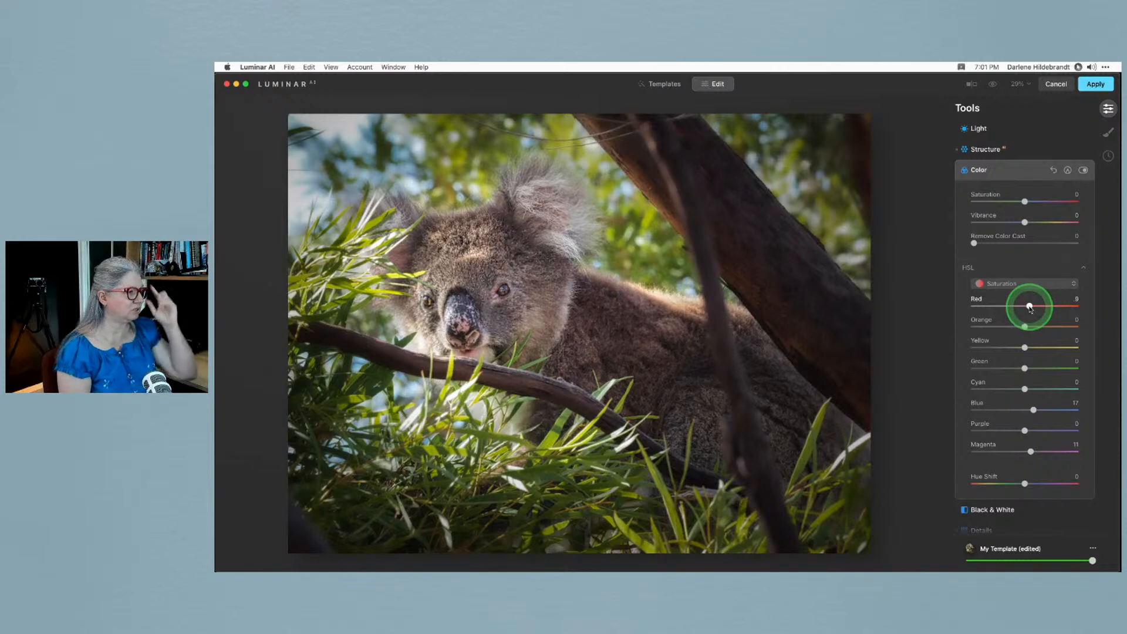
Paint the Color mask over the foliage, the koala's nose and the upper background at 100 softness and opacity, and collapse the tool
left_click(1068, 170)
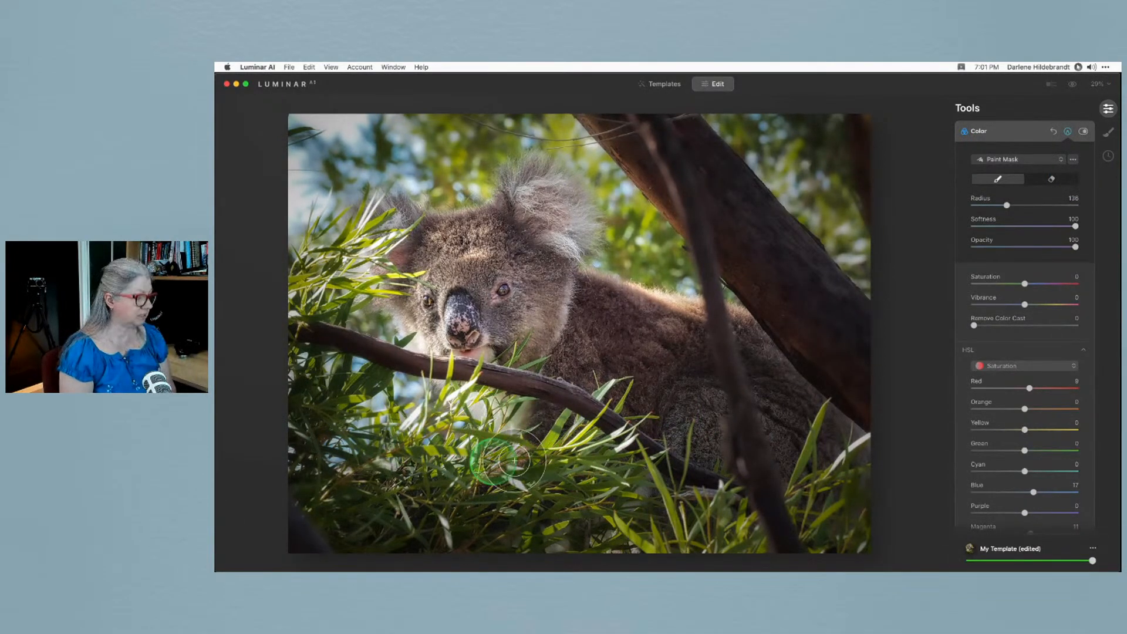
mouse_move(588, 475)
left_mouse_down()
mouse_move(613, 420)
mouse_move(490, 460)
mouse_move(395, 408)
mouse_move(423, 405)
mouse_move(327, 369)
mouse_move(348, 269)
left_mouse_up()
mouse_move(466, 302)
left_mouse_down()
mouse_move(452, 347)
mouse_move(470, 330)
left_mouse_up()
mouse_move(616, 215)
left_mouse_down()
mouse_move(619, 257)
mouse_move(661, 253)
mouse_move(577, 144)
mouse_move(493, 129)
mouse_move(473, 155)
mouse_move(495, 185)
mouse_move(443, 184)
mouse_move(441, 121)
left_mouse_up()
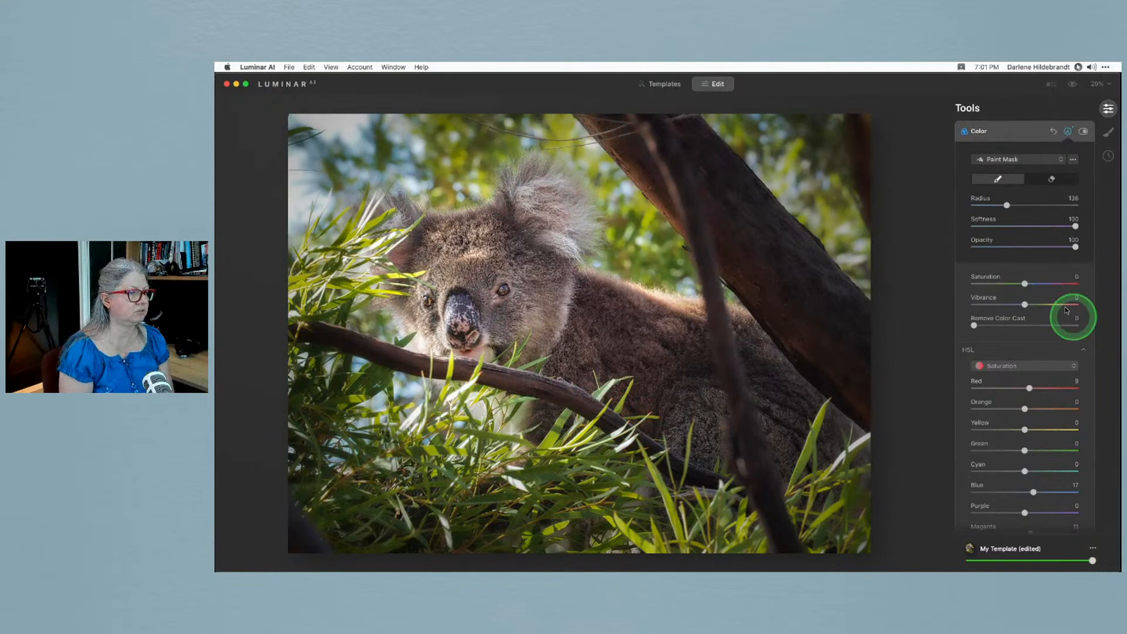
left_click(1066, 137)
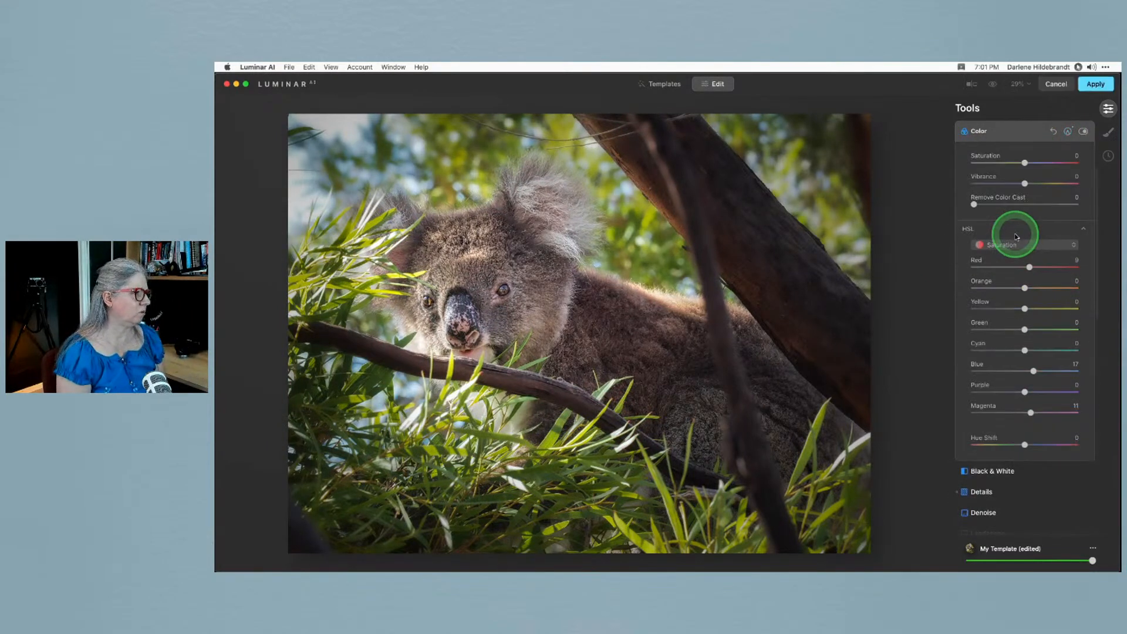
left_click(1017, 129)
Apply the Luminar AI edits, switch to Lightroom Classic and show the Library grid
left_click(1094, 84)
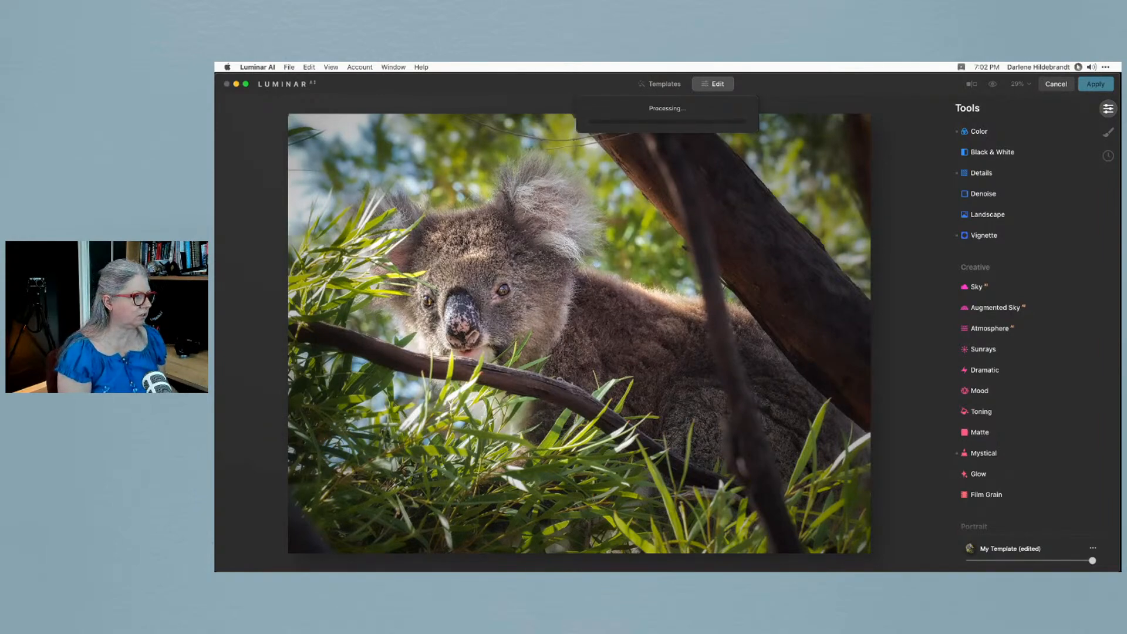
key("super+Tab")
key("super+Tab")
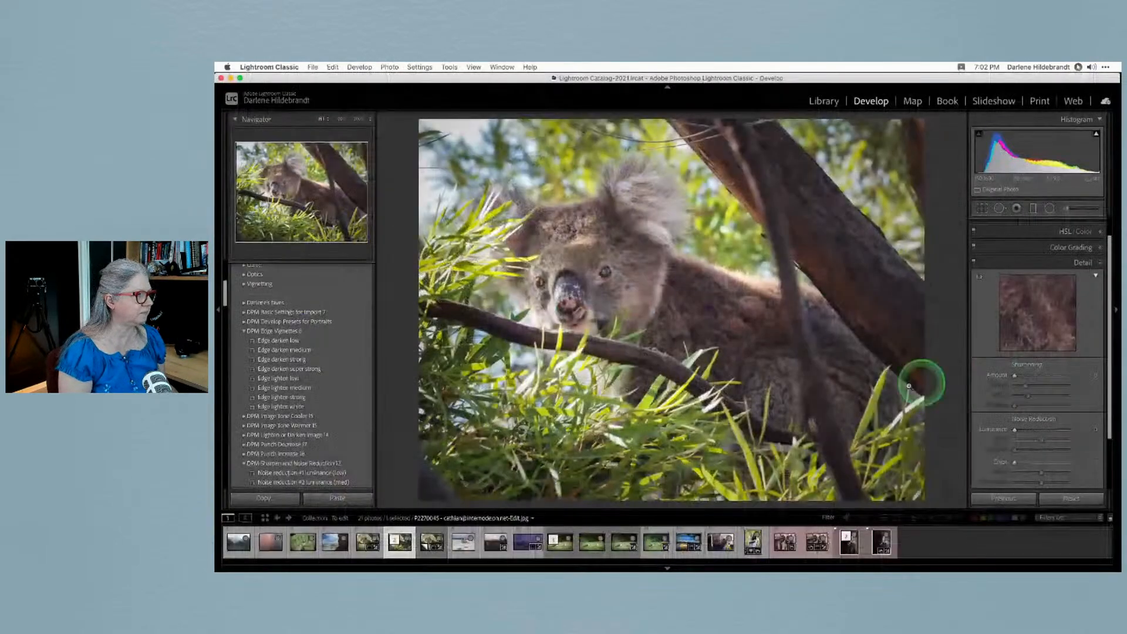
key("g")
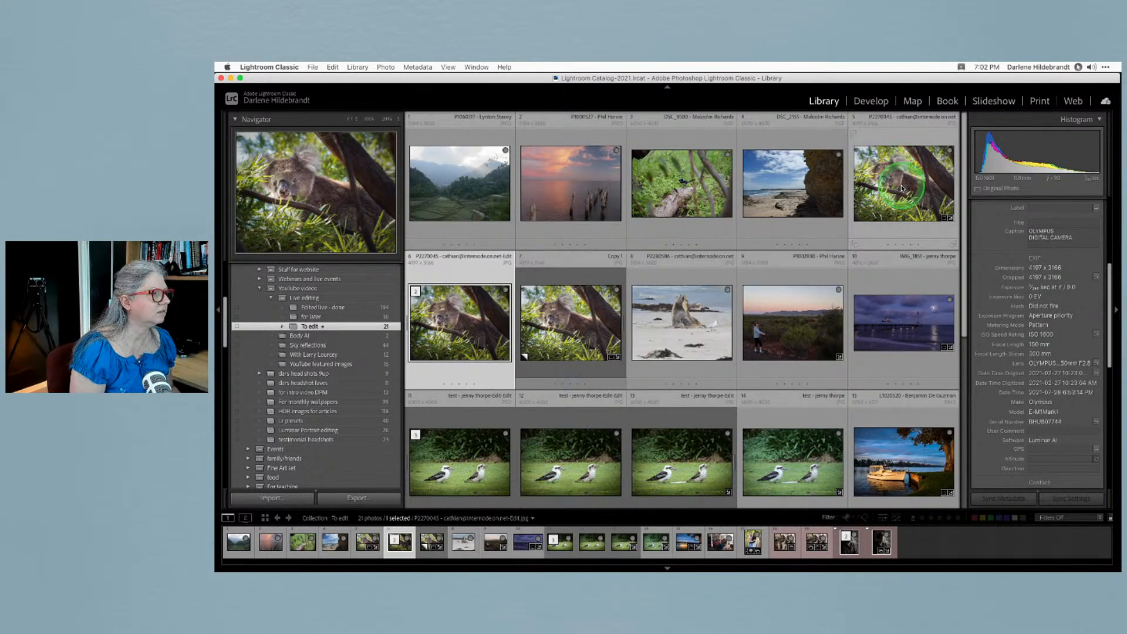
Compare the first koala JPG with the Luminar-edited version side by side and return to the grid
mouse_move(895, 189)
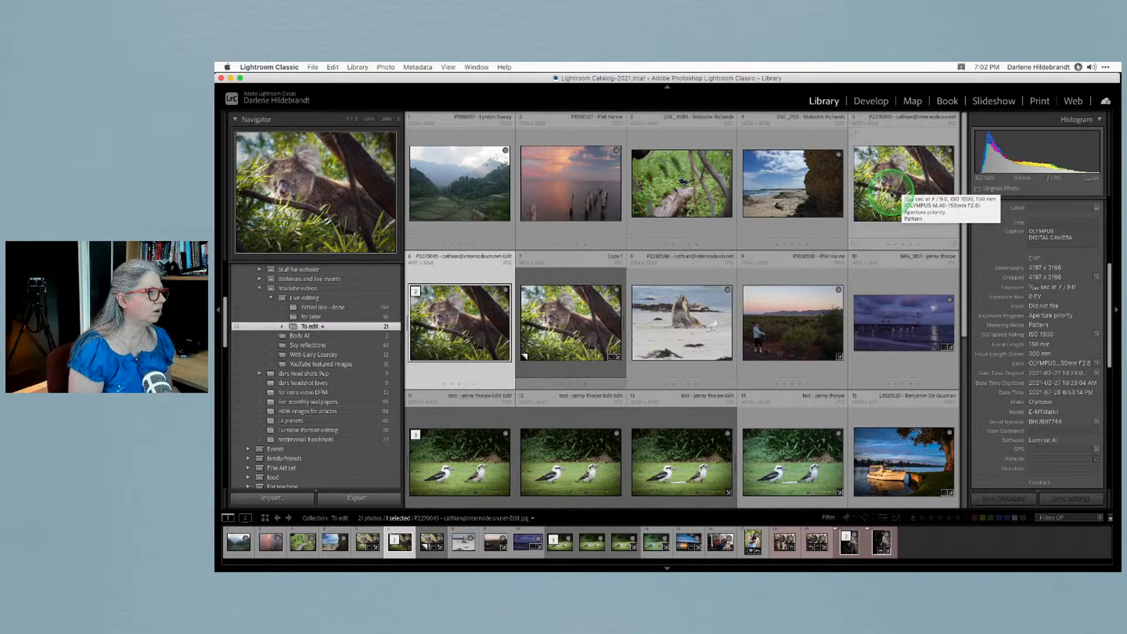
left_click(891, 189)
left_click(449, 341, "super")
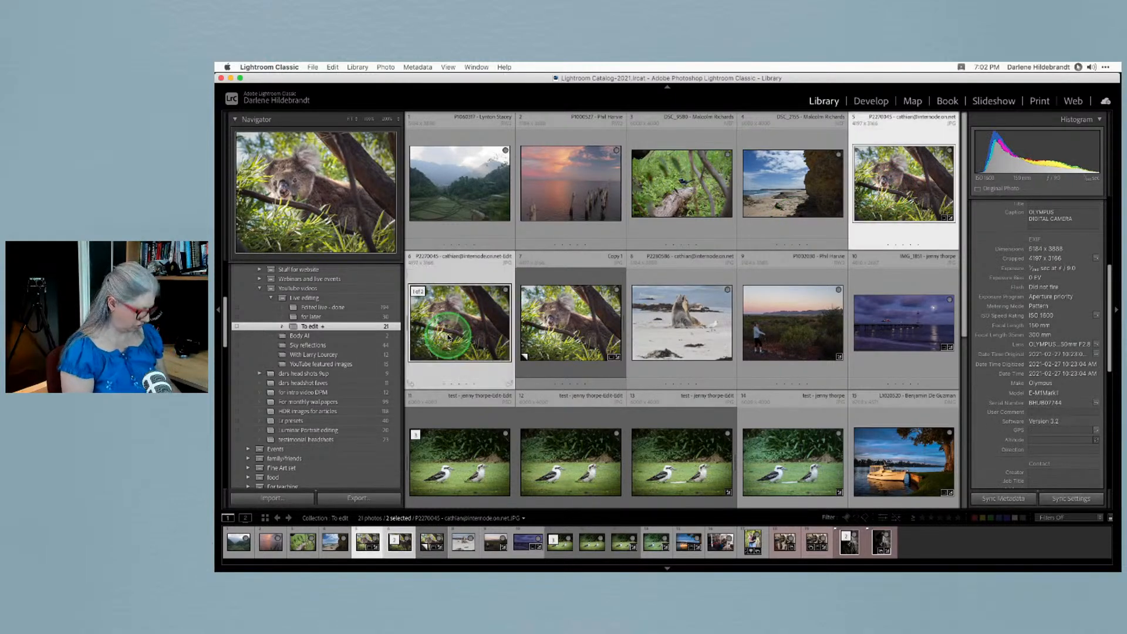
key("c")
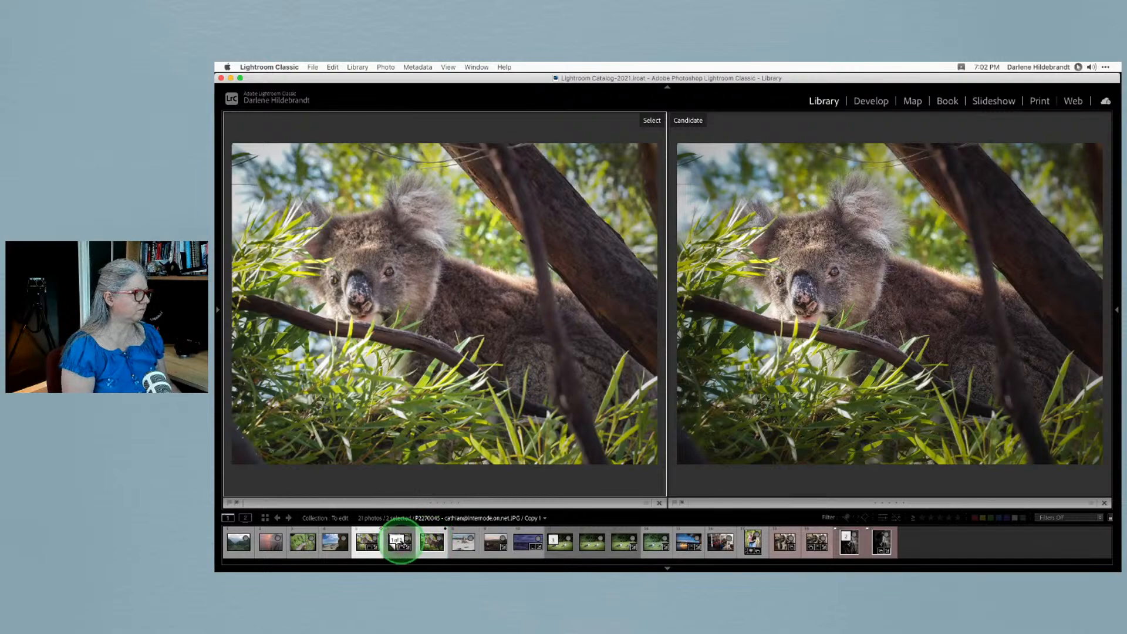
key("g")
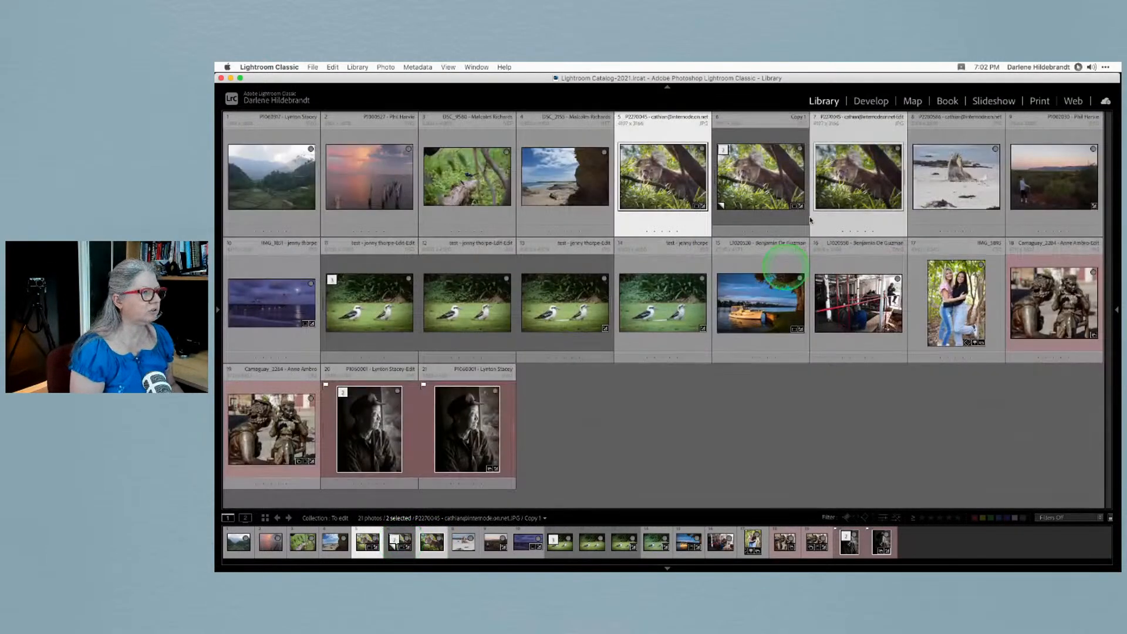
Compare the koala's virtual copy with the first JPG side by side, examining the nose and eyes close up, and return to the grid
left_click(770, 177)
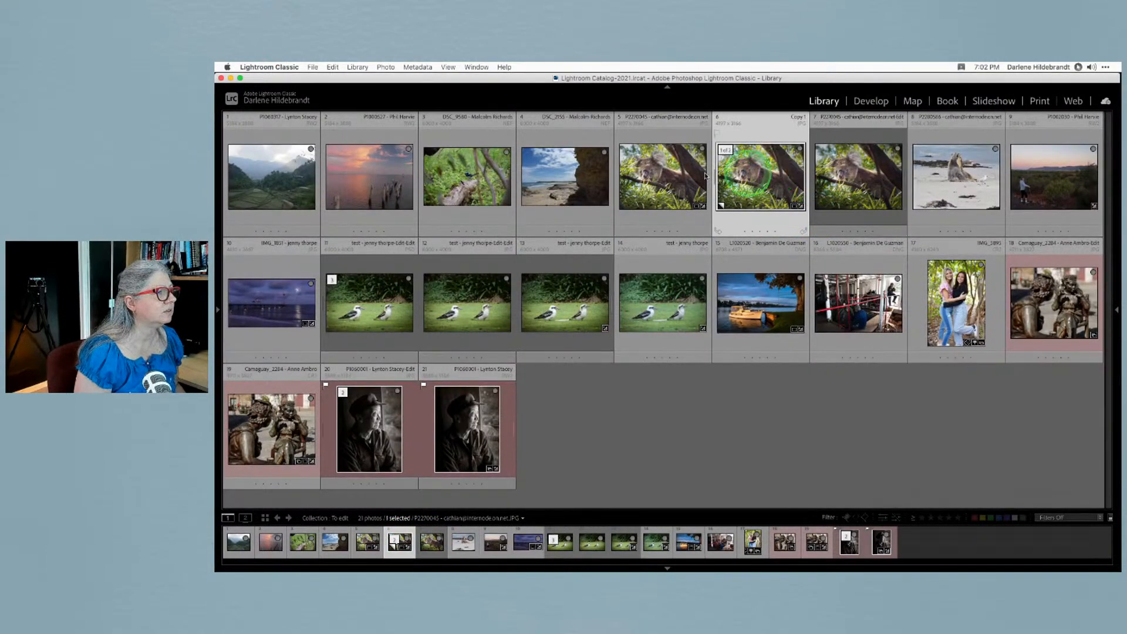
left_click(659, 180, "super")
key("c")
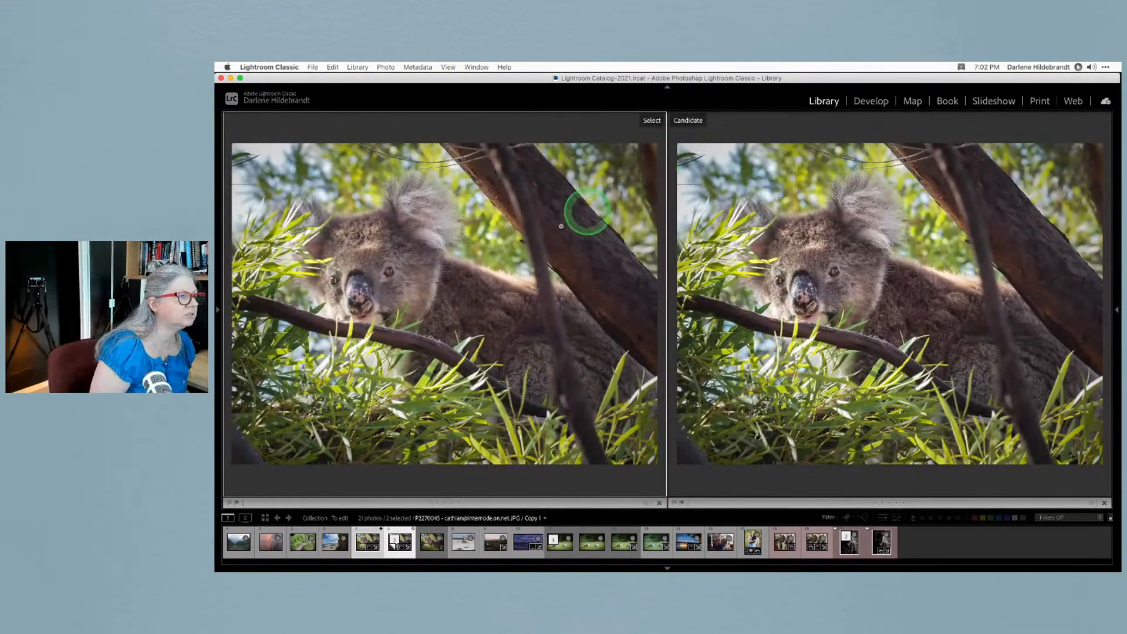
left_click(365, 259)
left_click_drag(405, 335, 514, 325)
key("Tab")
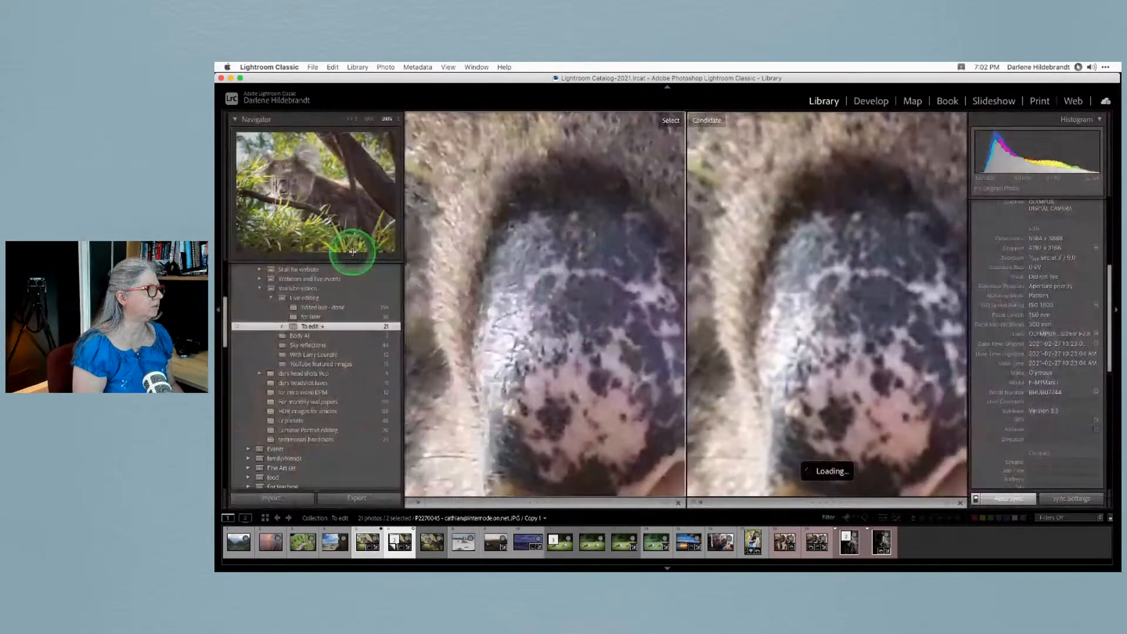
left_click(368, 119)
key("Tab")
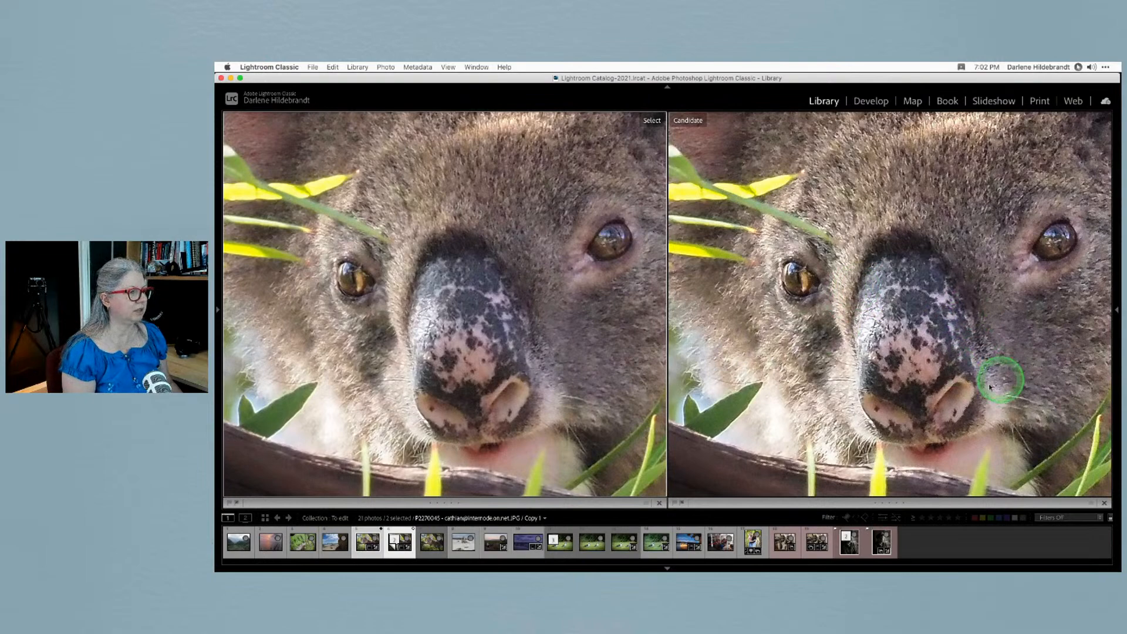
left_click_drag(957, 388, 951, 347)
left_click(951, 347)
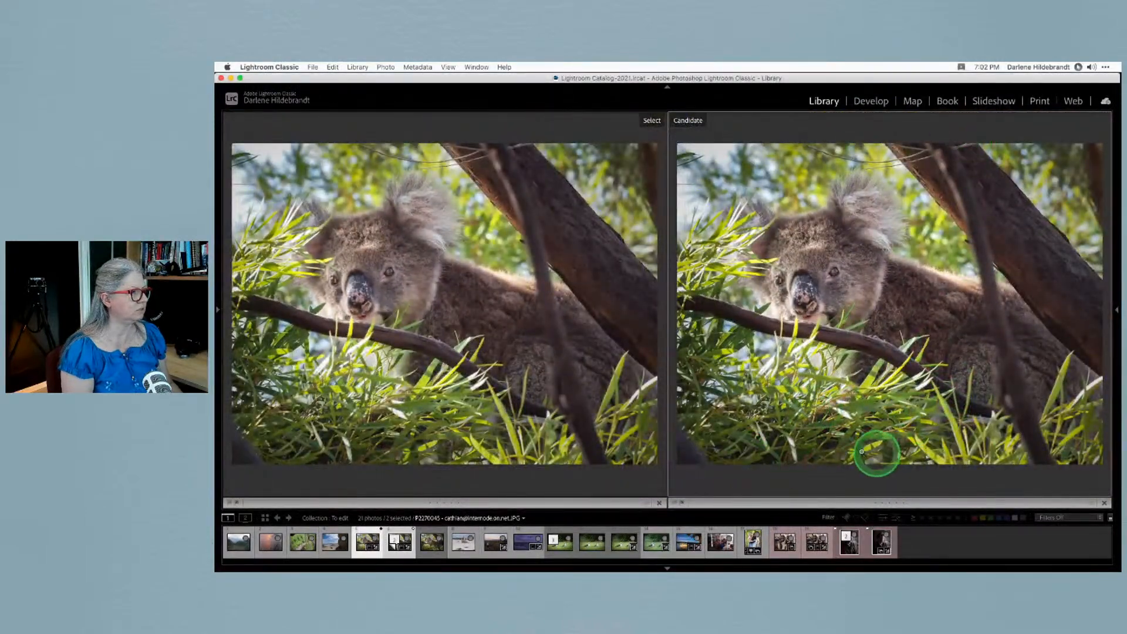
key("g")
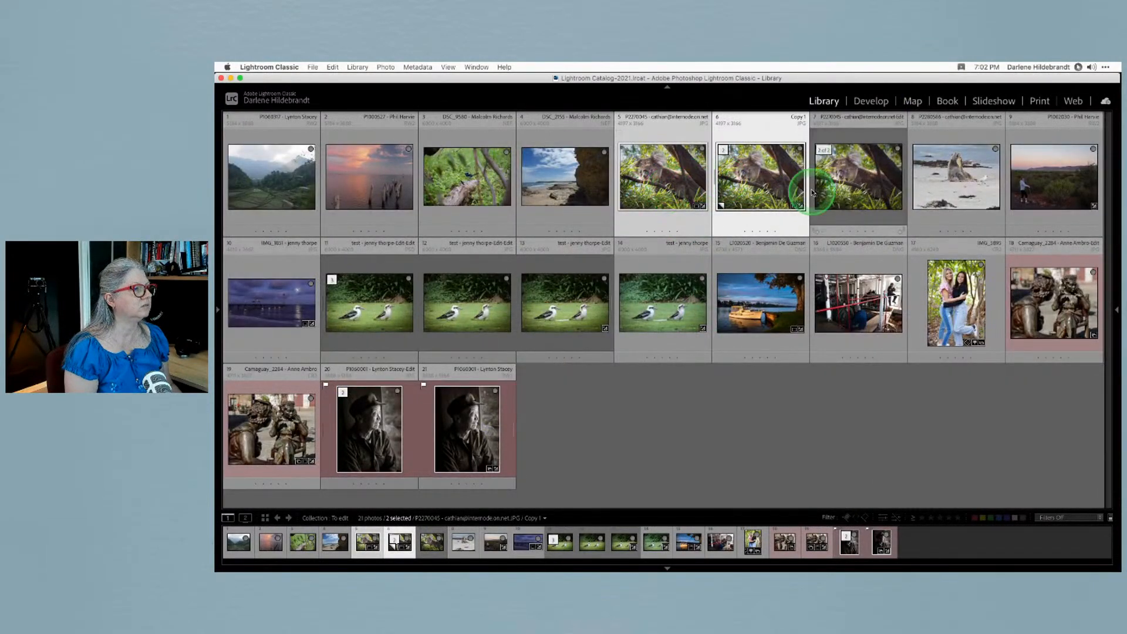
Compare the first koala JPG with the Luminar-edited version side by side, examining the face close up, and return to the grid
left_click(777, 183, "super")
left_click(833, 186, "super")
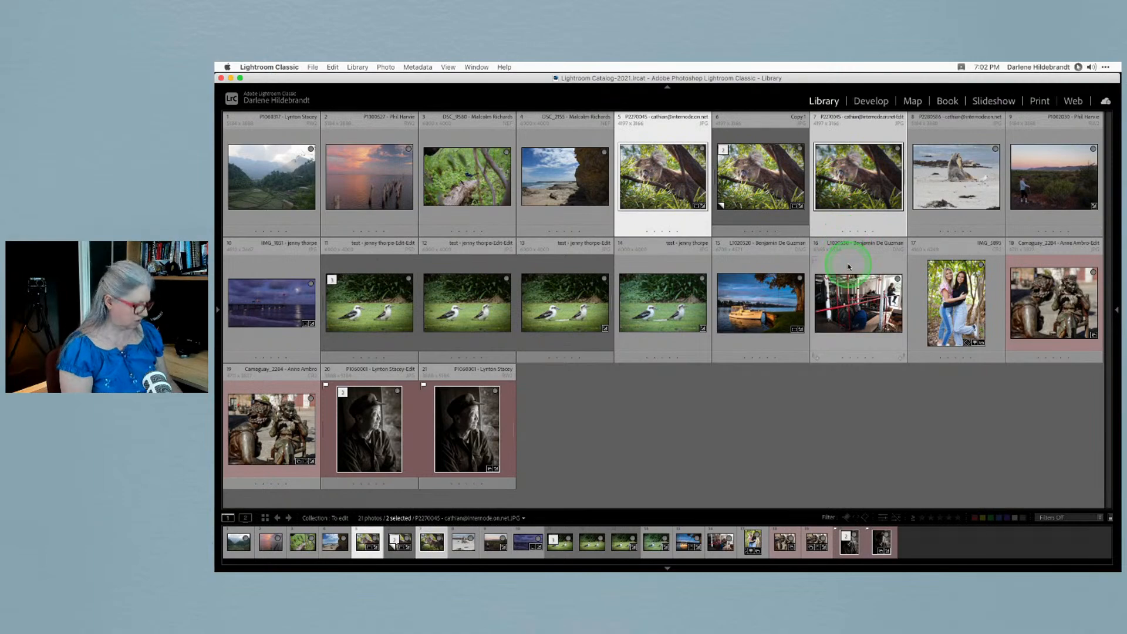
key("d")
key("c")
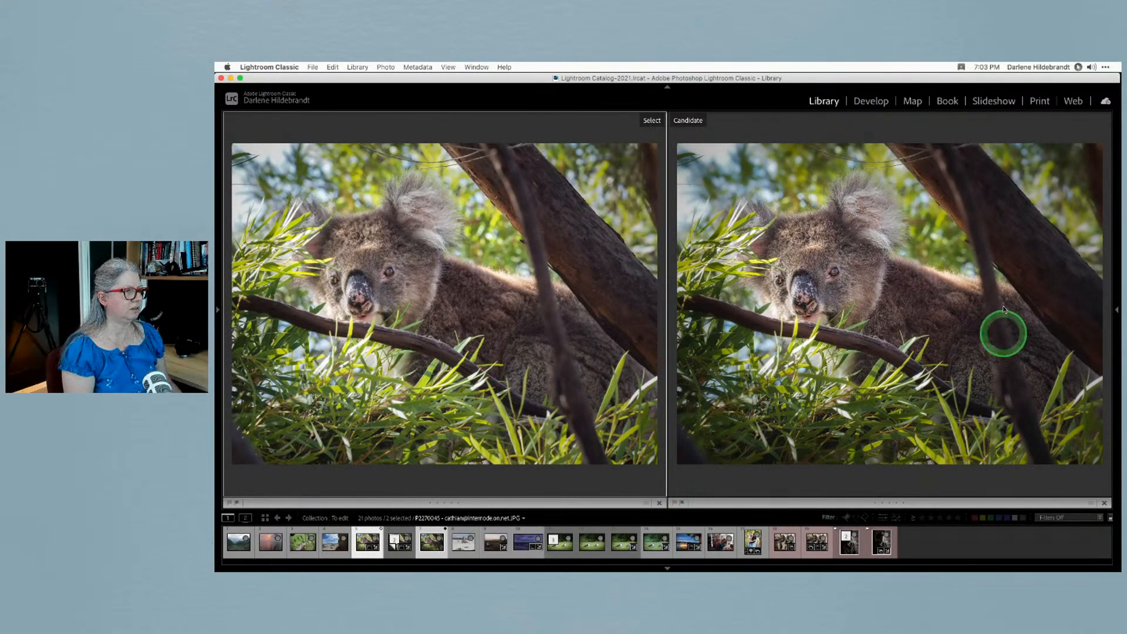
left_click(360, 287)
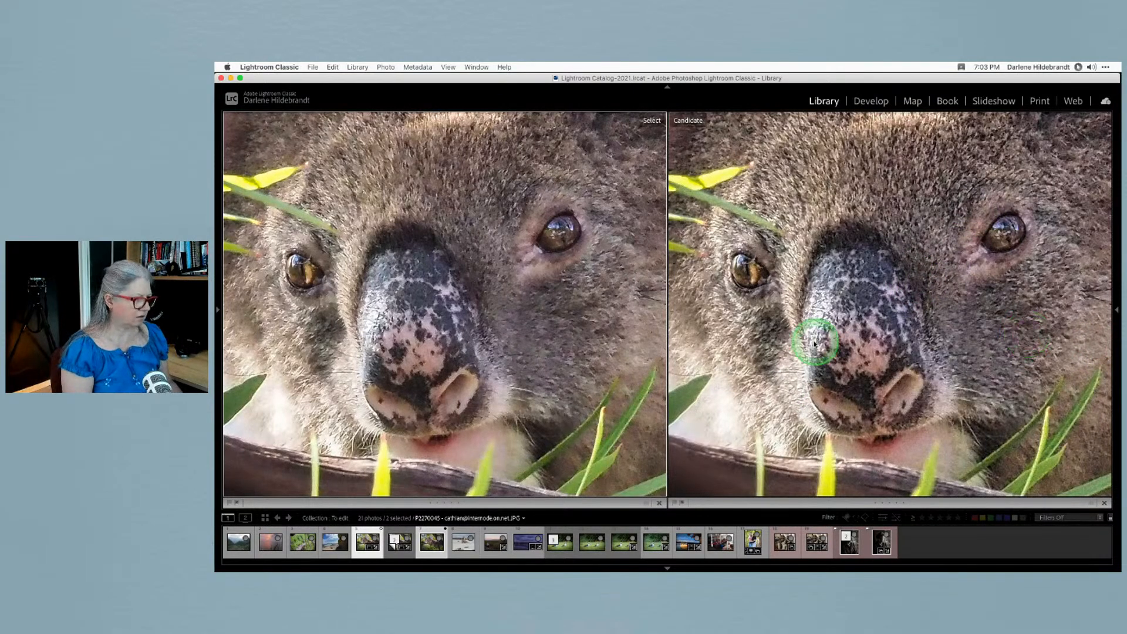
key("g")
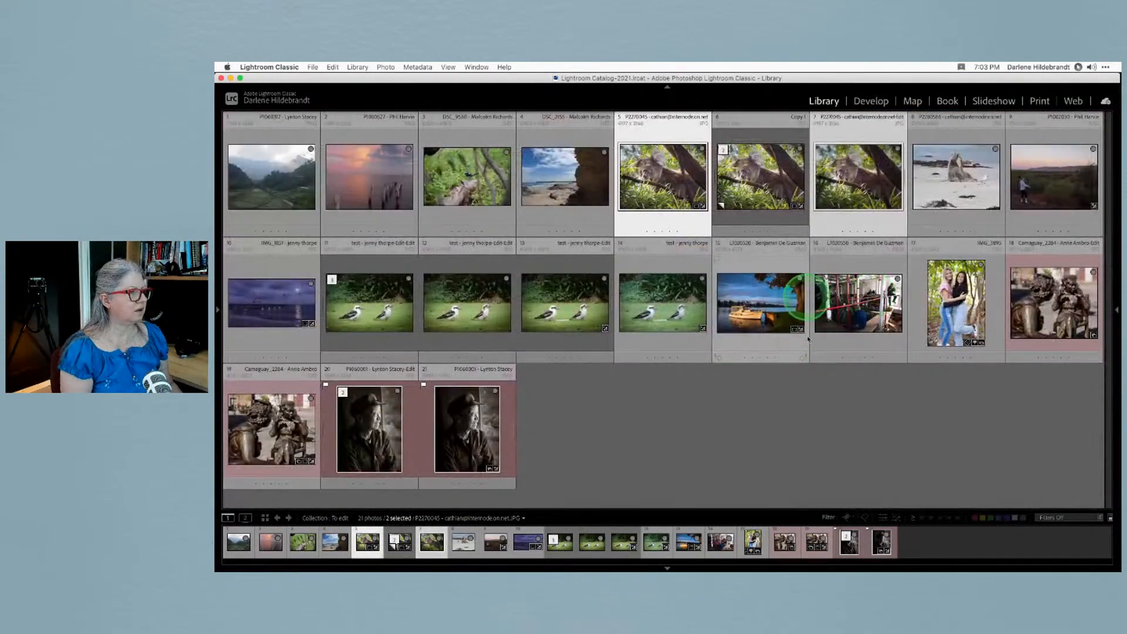
Open the Luminar-edited koala photo on its own, fit the whole image in view and show the side panels
double_click(827, 182)
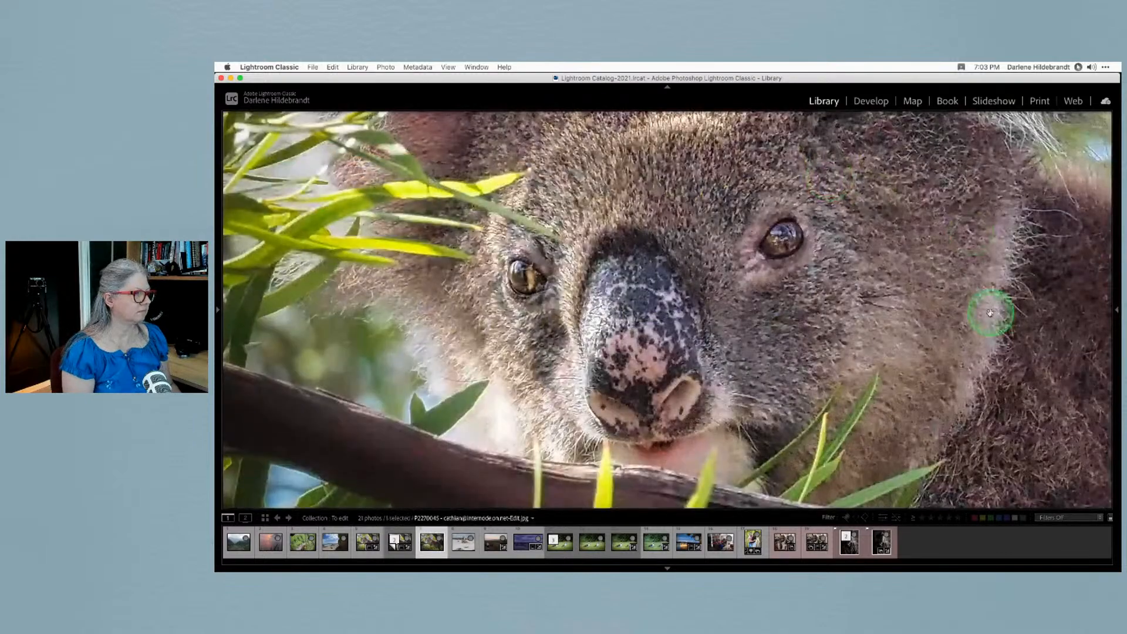
left_click(992, 312)
key("Tab")
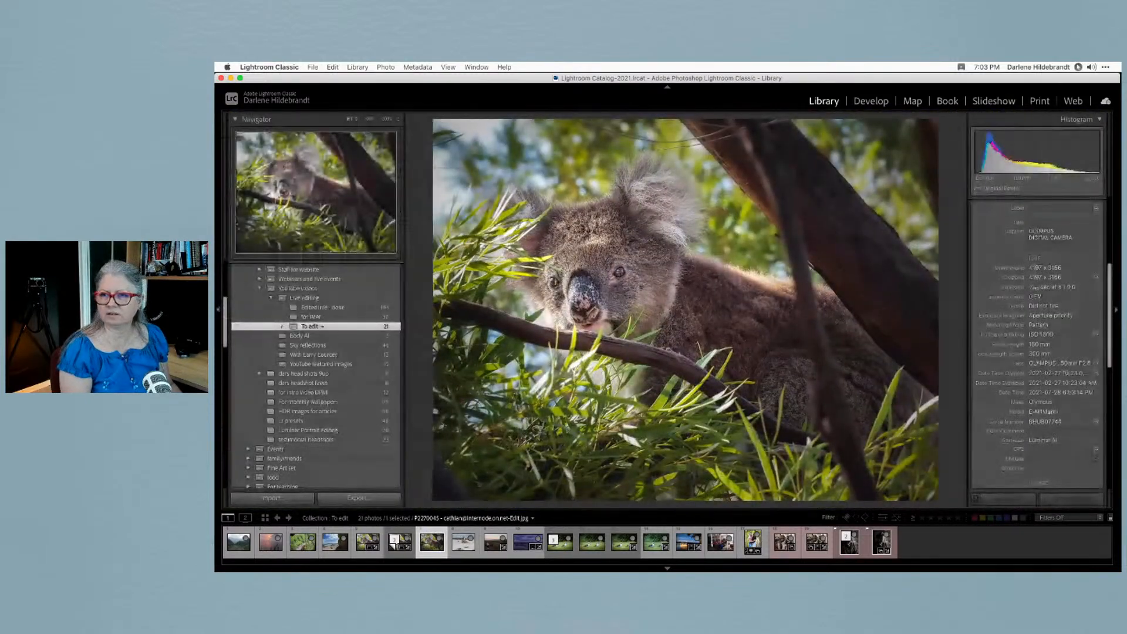
Return to the grid and open the sunset seascape with the wooden posts on its own
key("super+e")
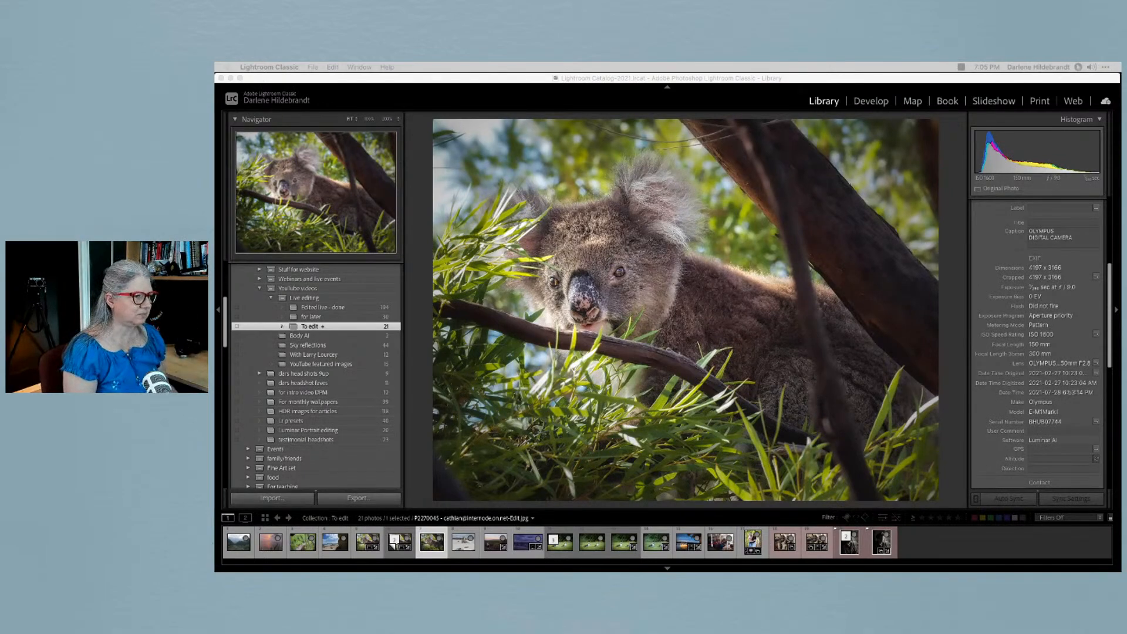
left_click(956, 379)
key("g")
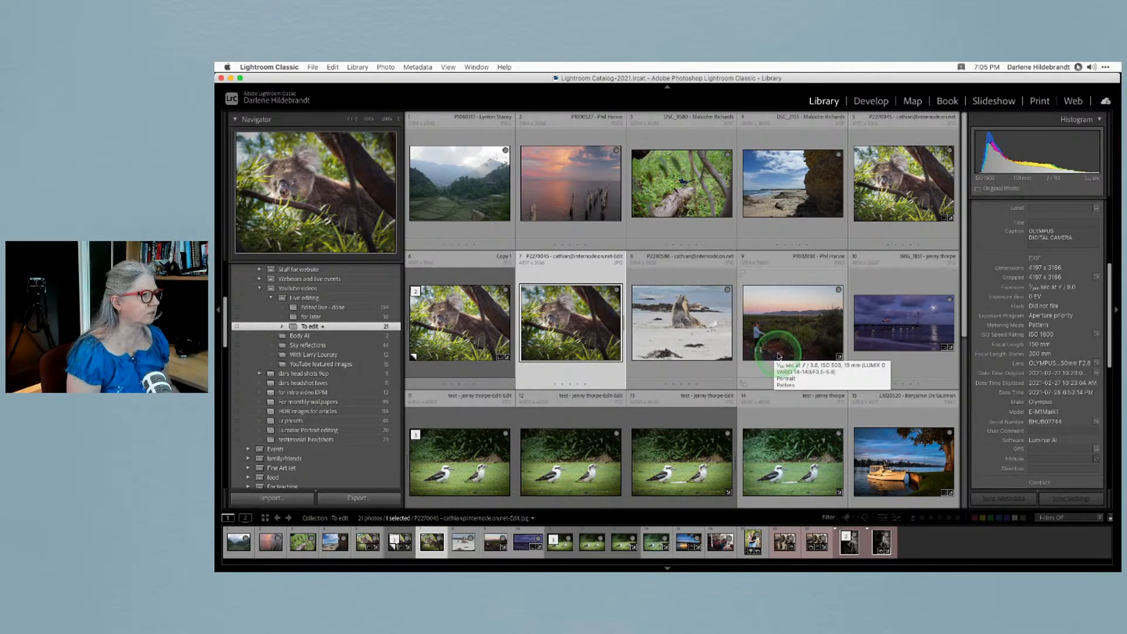
double_click(584, 218)
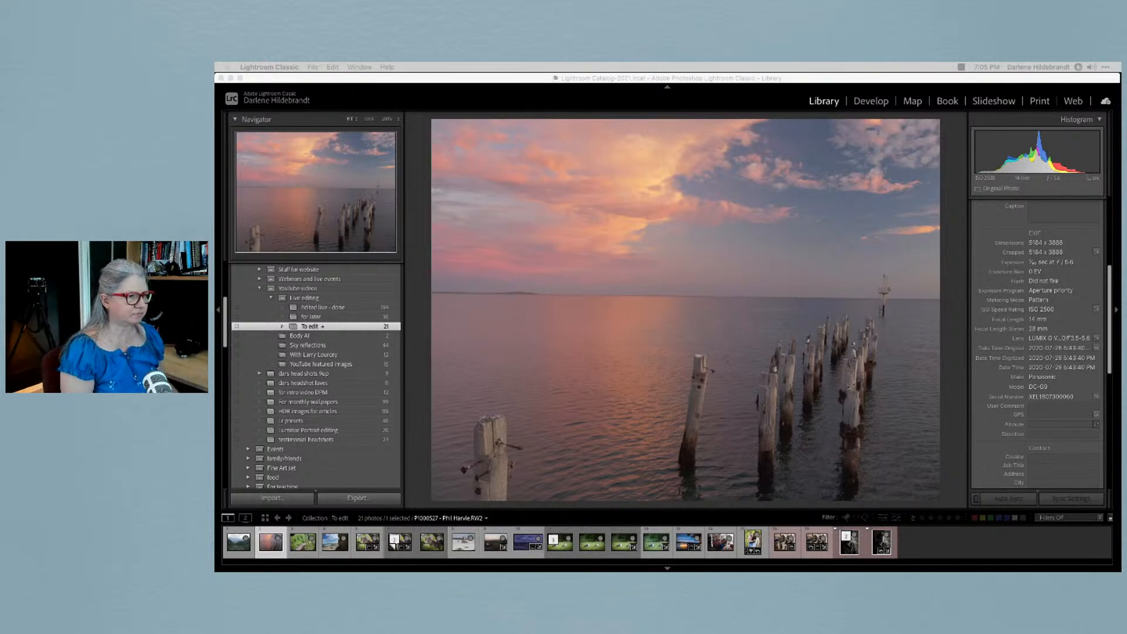
left_click(952, 257)
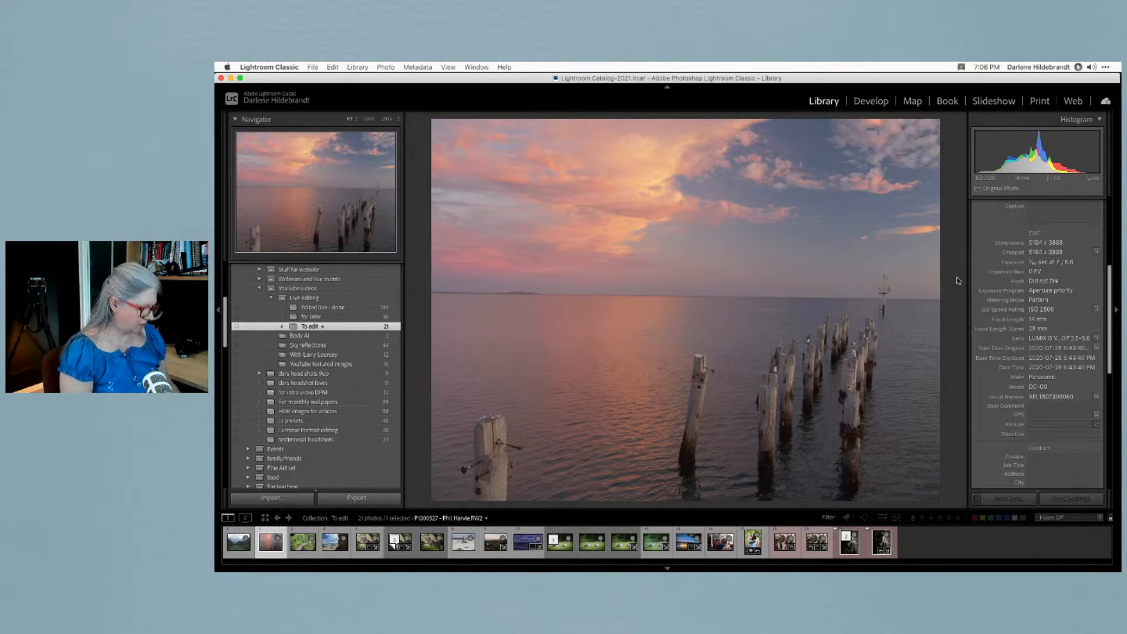
Switch the sunset seascape to Develop and show its Basic adjustments
key("d")
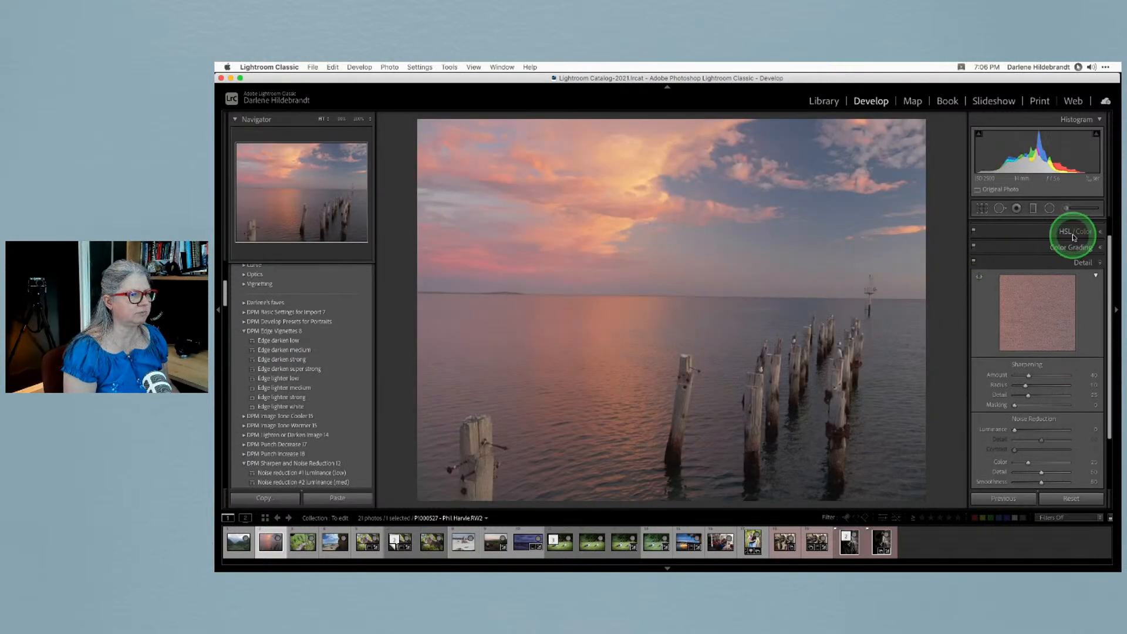
scroll(1072, 234, "up", 2)
left_click(1083, 226)
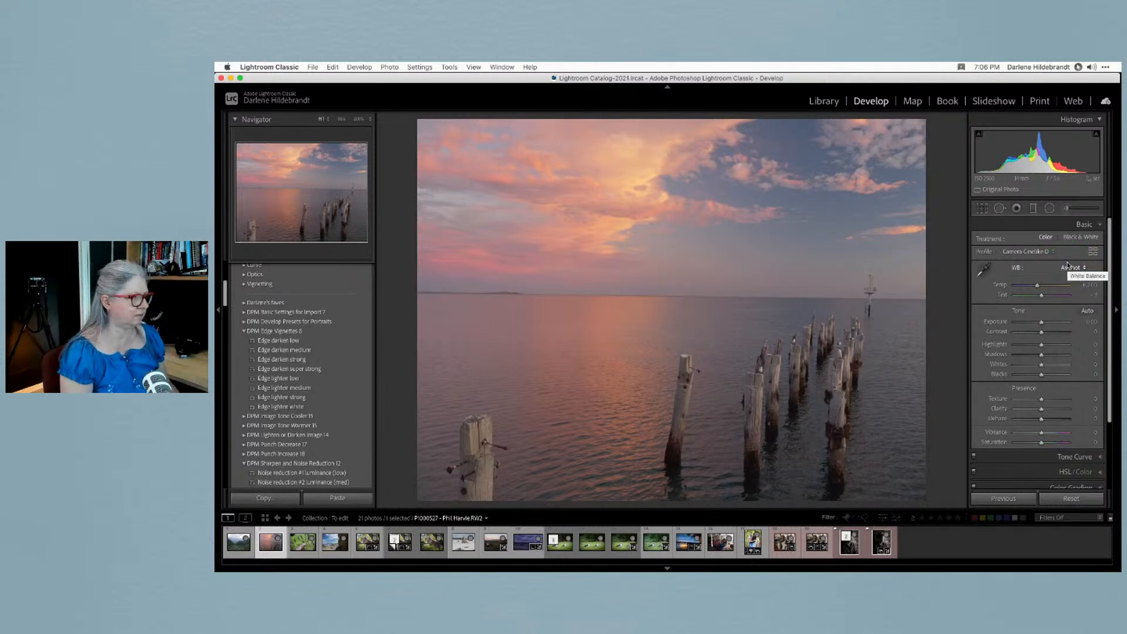
Send the seascape's original raw file to Luminar AI with the Open Source Files export preset
right_click(658, 217)
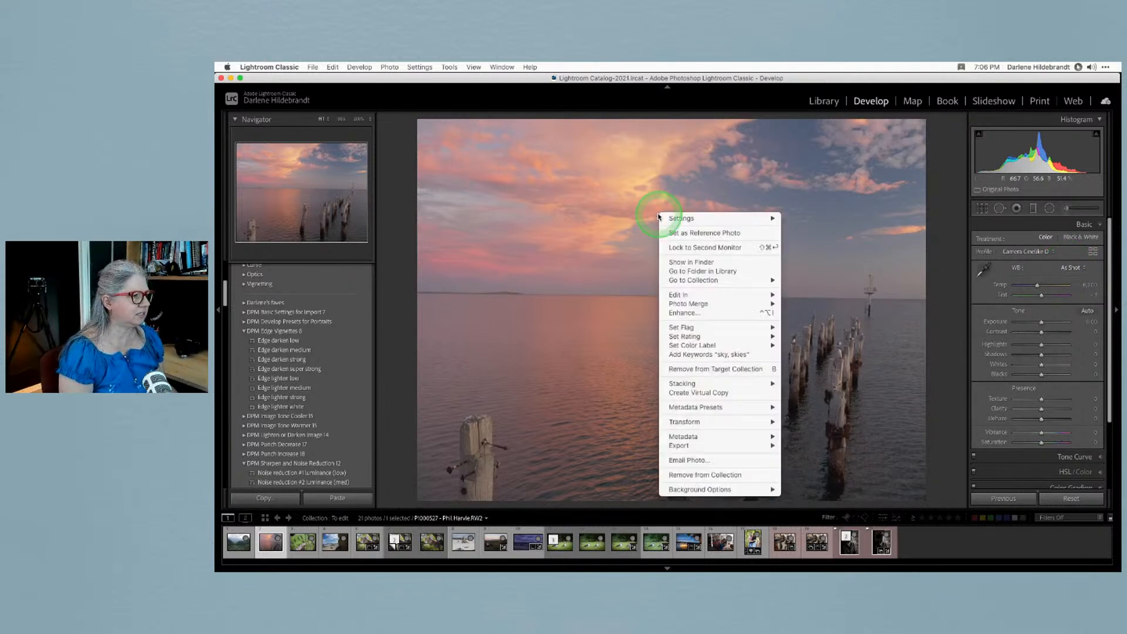
mouse_move(680, 297)
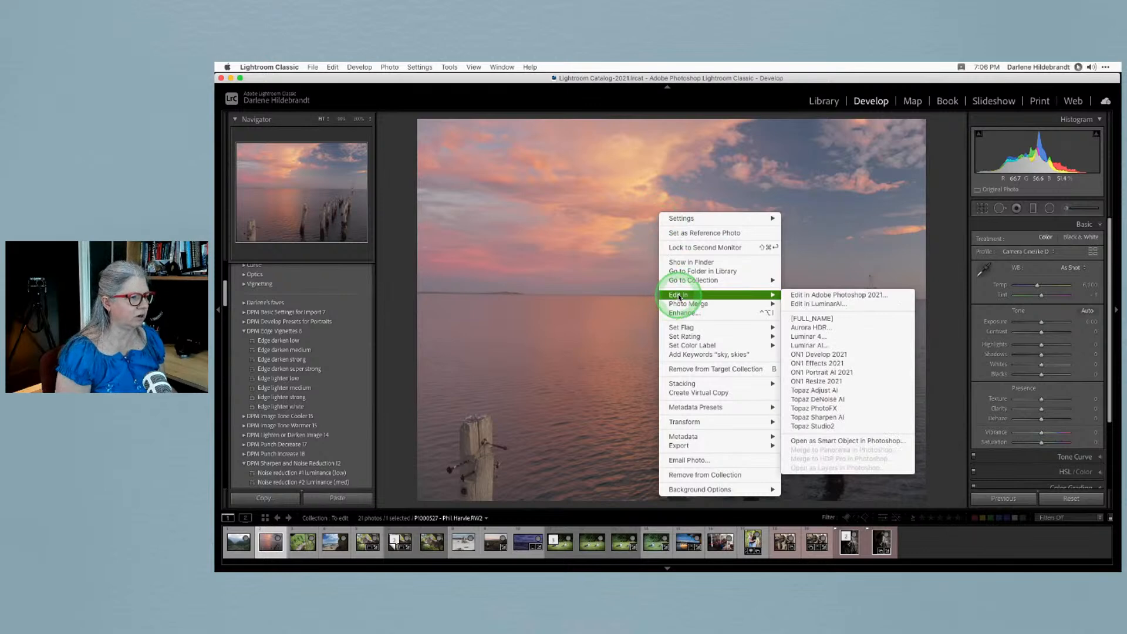
left_click(679, 297)
left_click(715, 446)
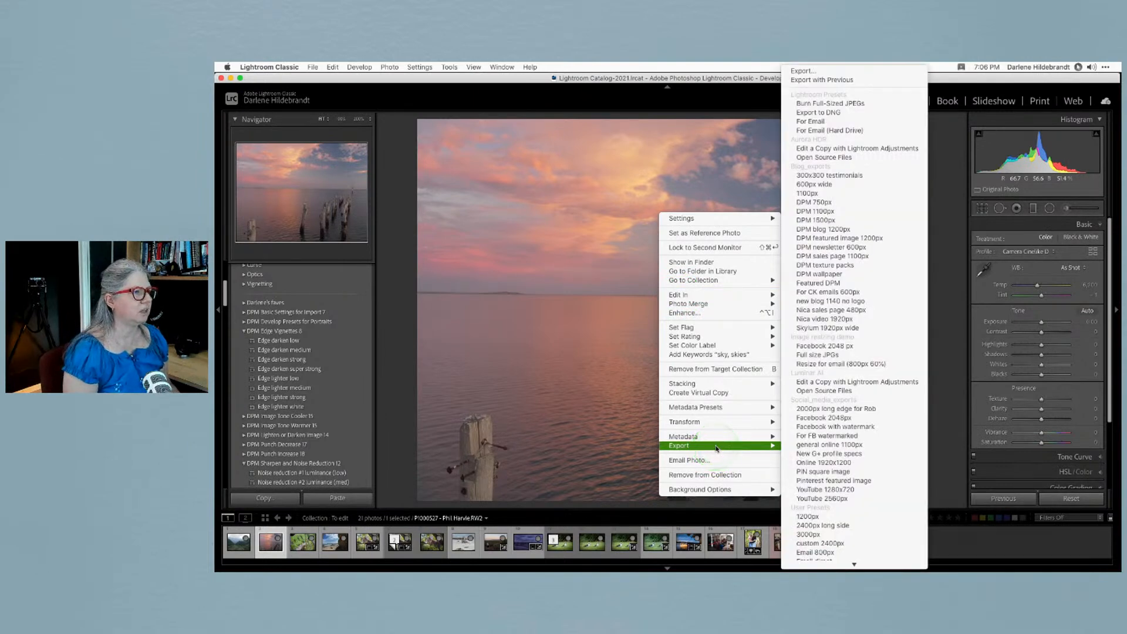
left_click(826, 391)
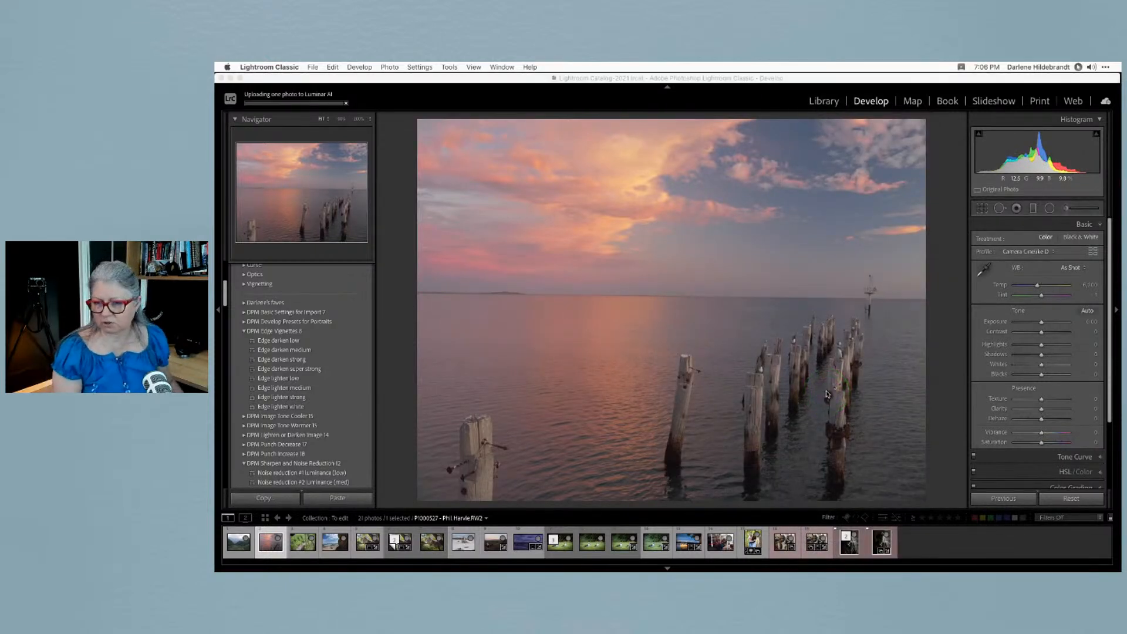
left_click(827, 393)
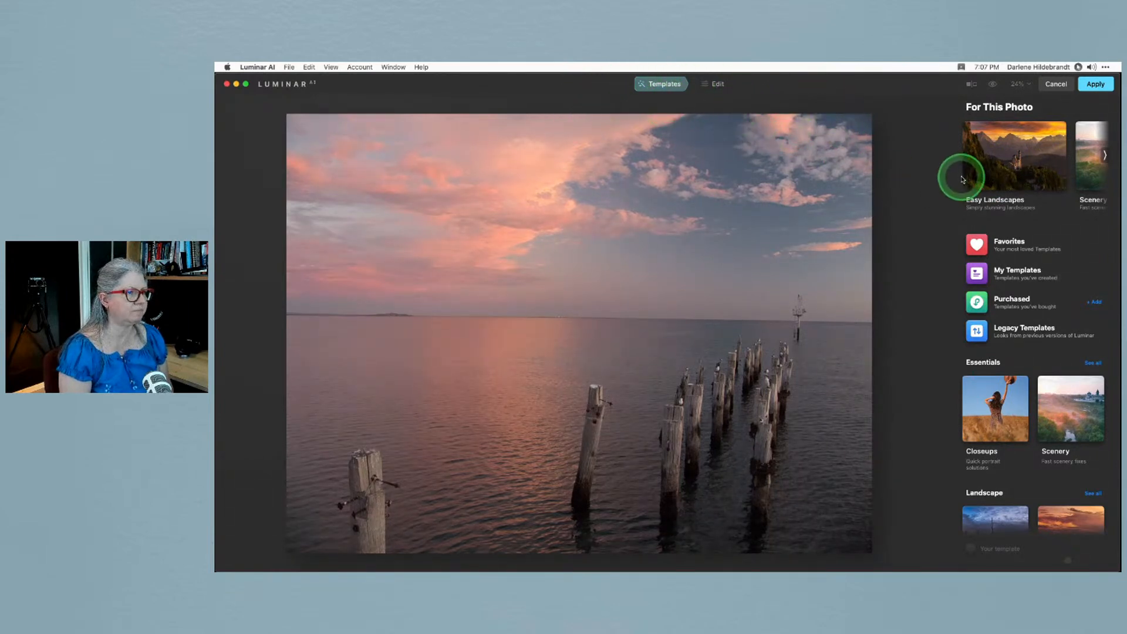
Try the Long Exposure, Sunset, Clean Light and Forest Stream templates from the Easy Landscapes collection on the seascape
left_click(994, 166)
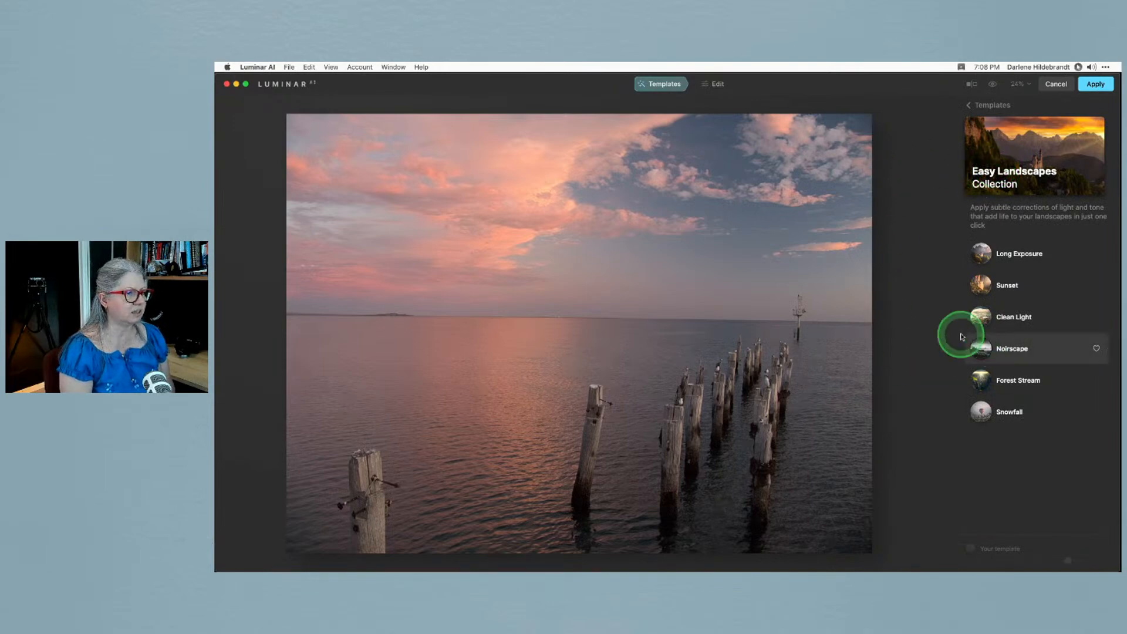
left_click(999, 258)
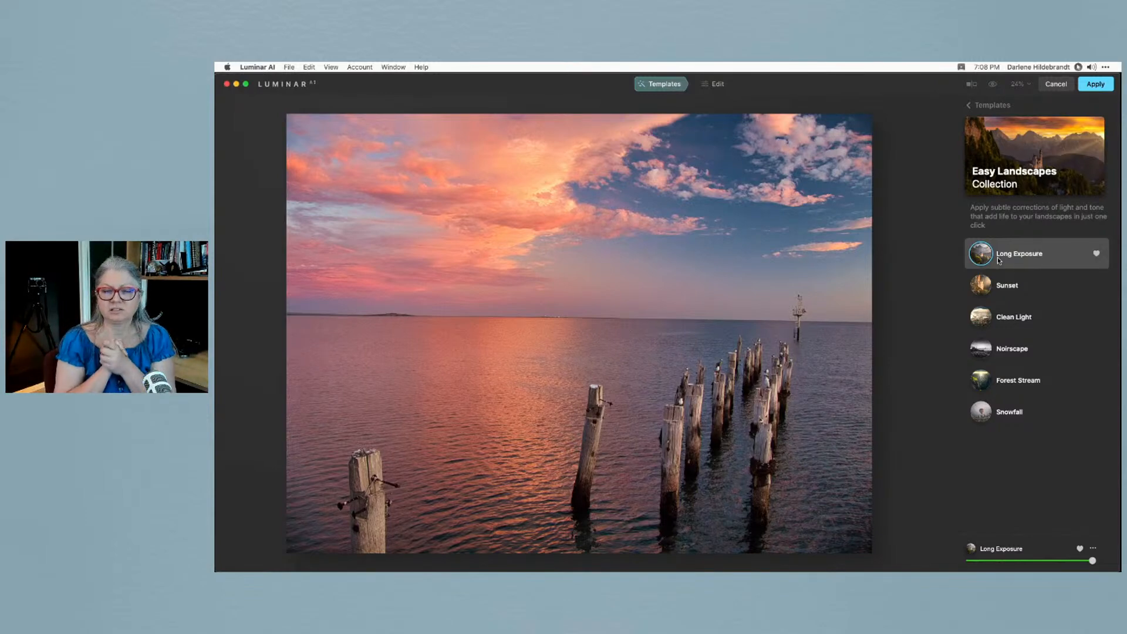
left_click(1003, 287)
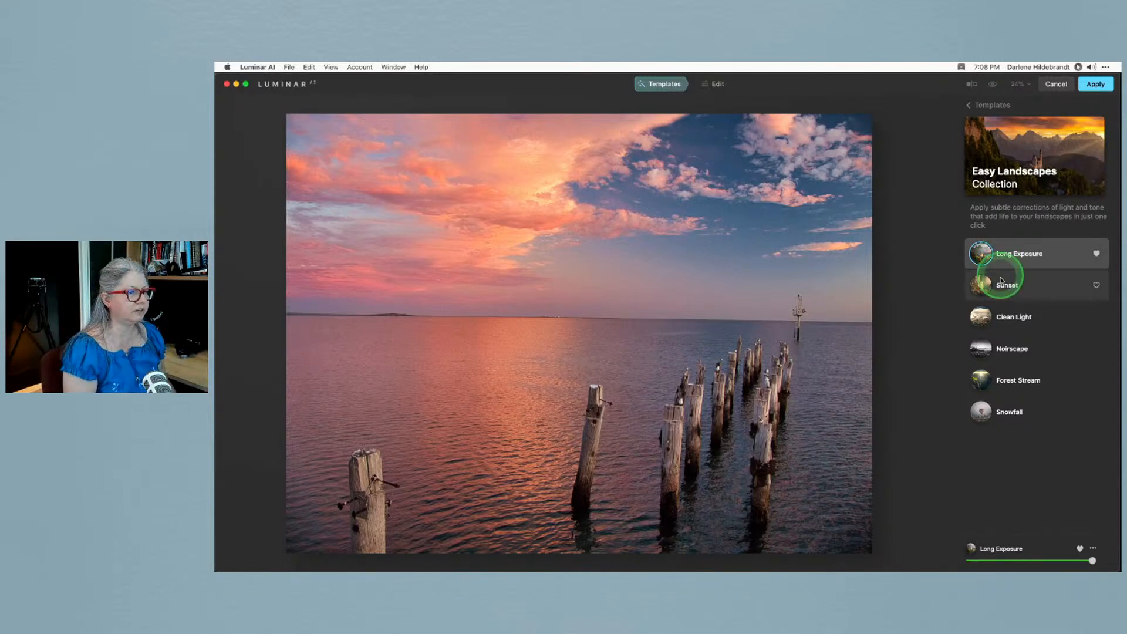
left_click(1007, 315)
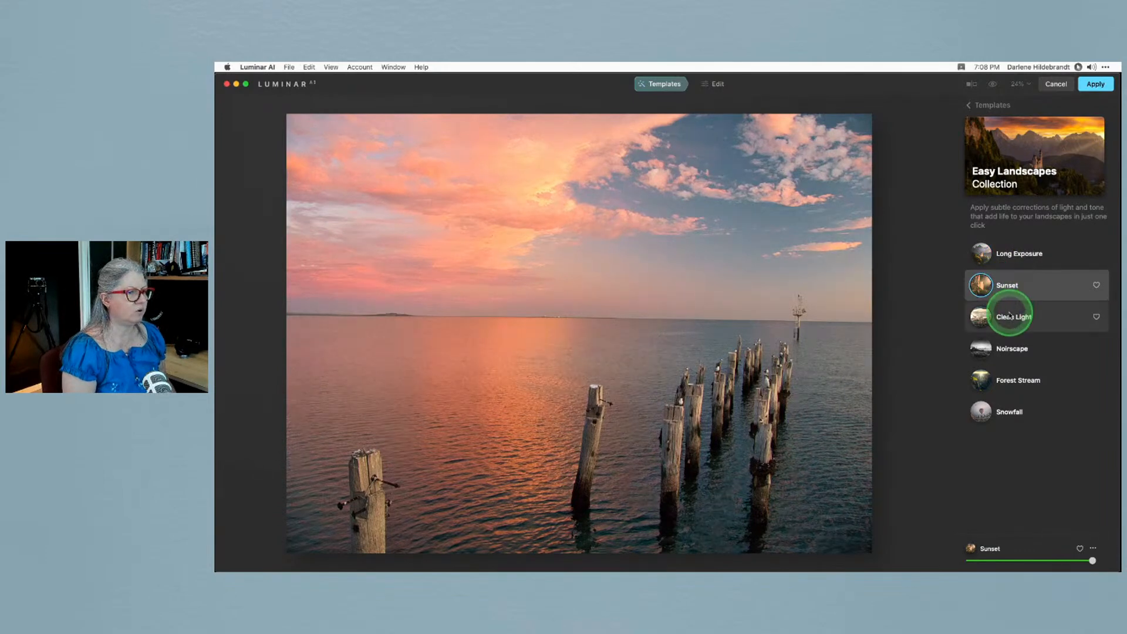
left_click(1011, 380)
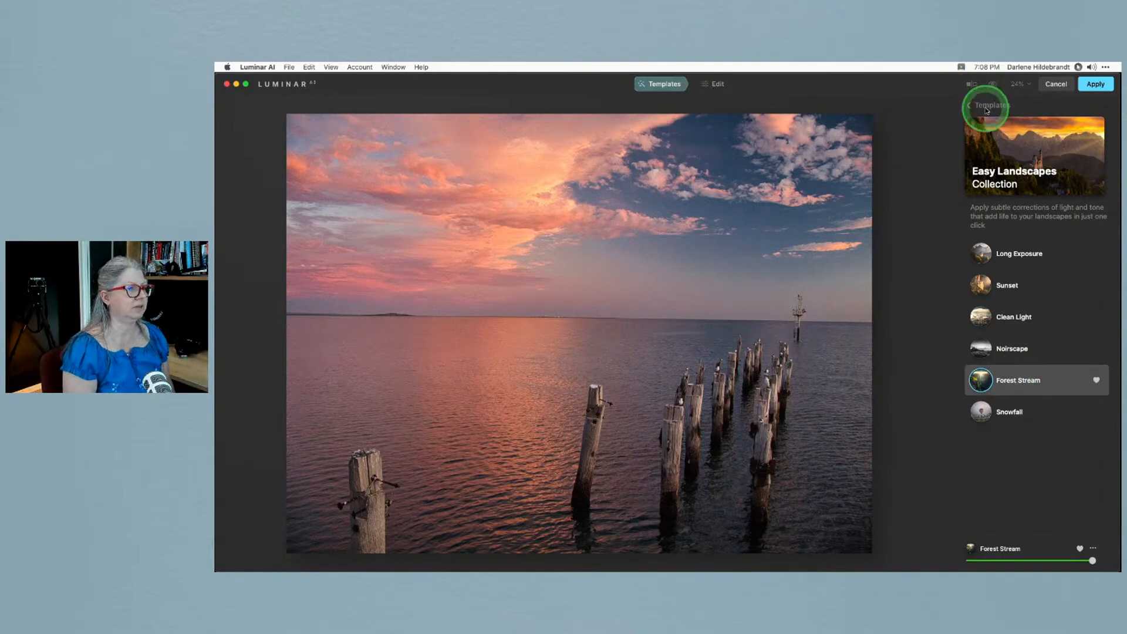
Try the Clear & Sharp, Fast Fix, Pleasing Touch and Clear Skies templates from the Scenery collection
left_click(985, 106)
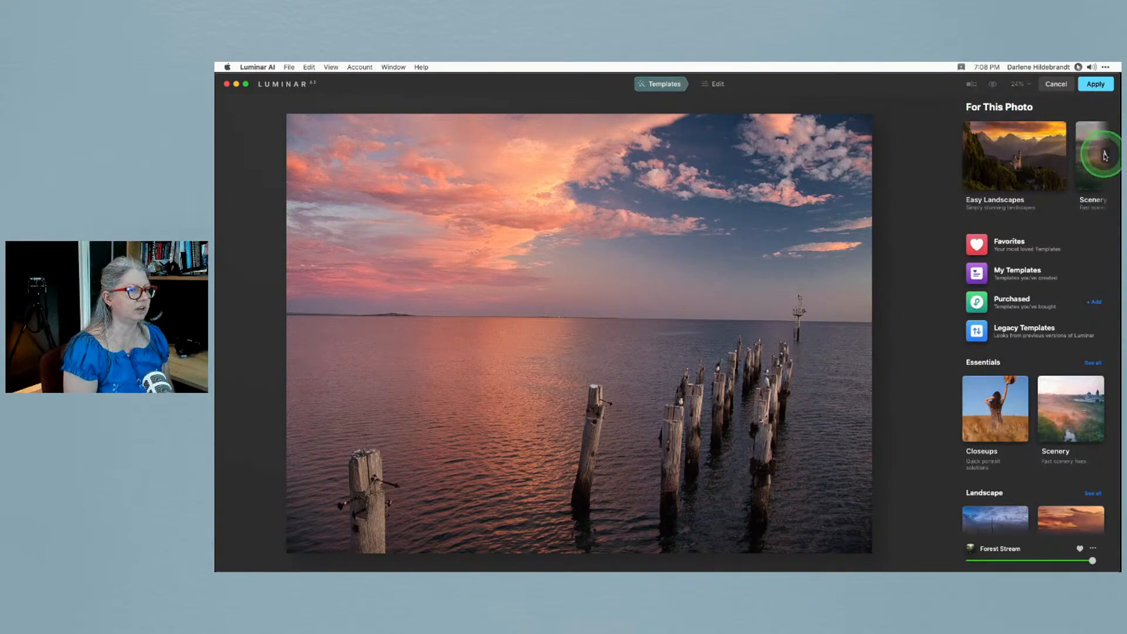
left_click(1084, 154)
left_click(1038, 155)
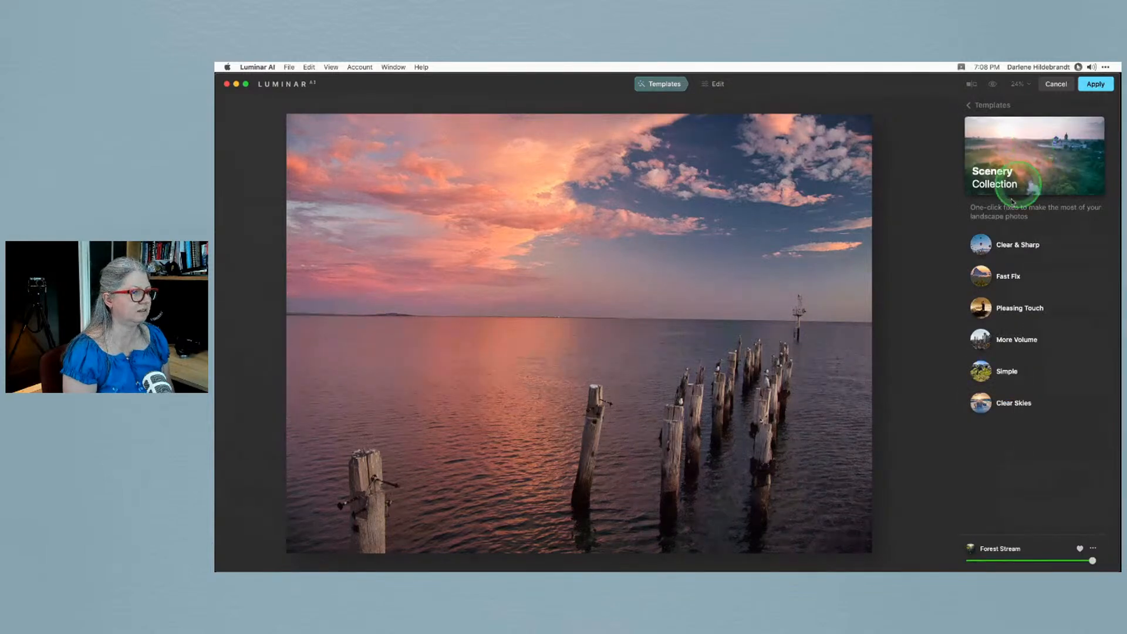
left_click(1006, 243)
left_click(1012, 279)
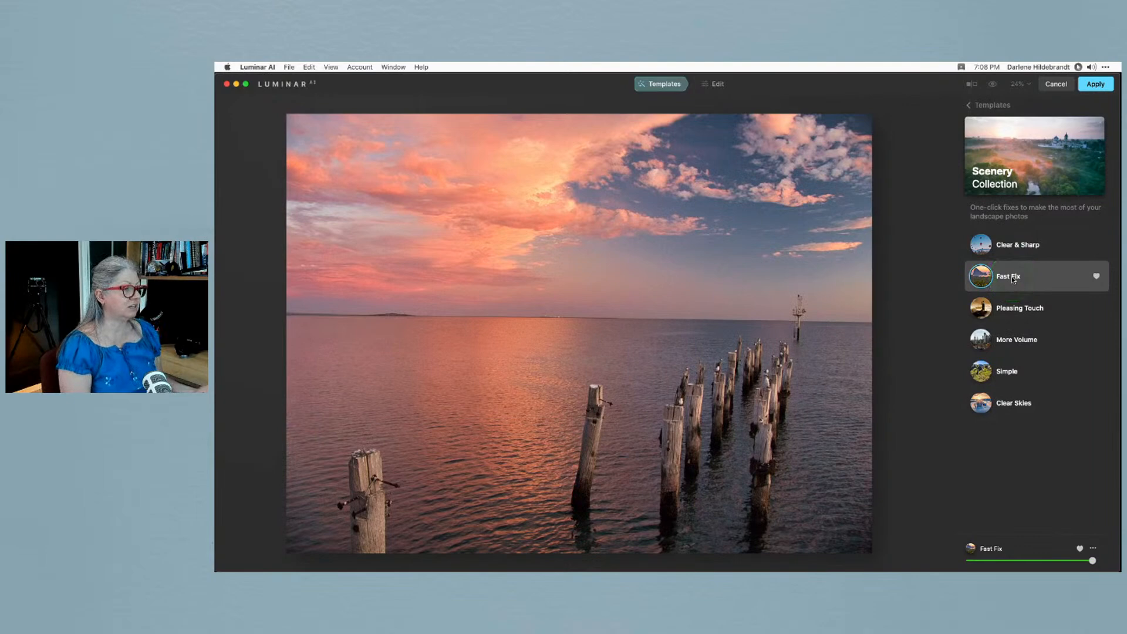
left_click(1012, 310)
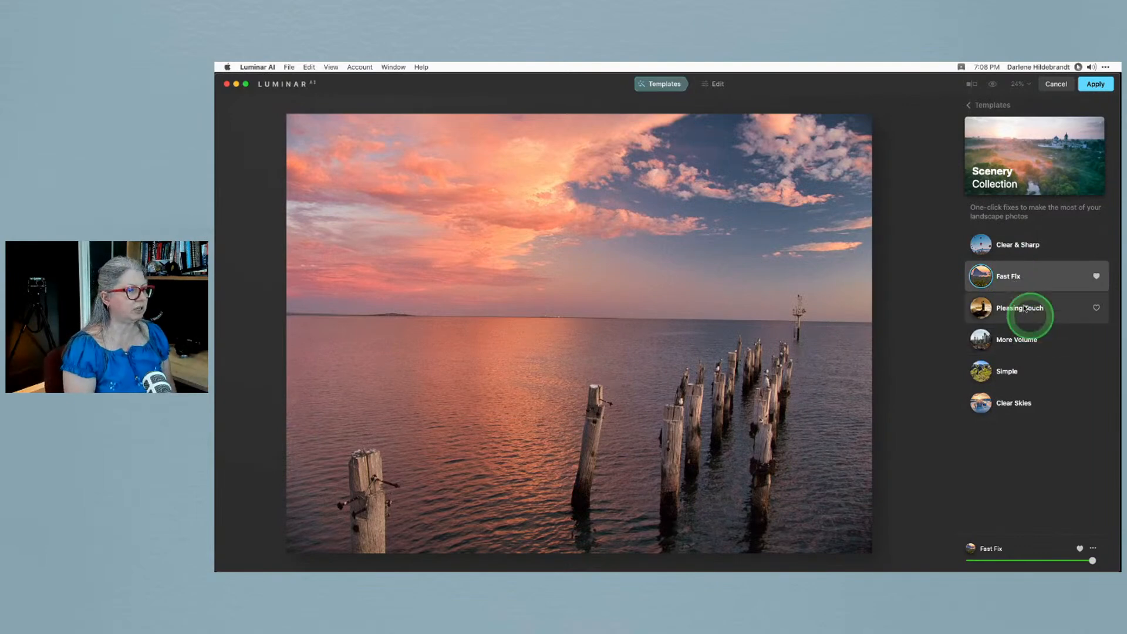
left_click(1009, 403)
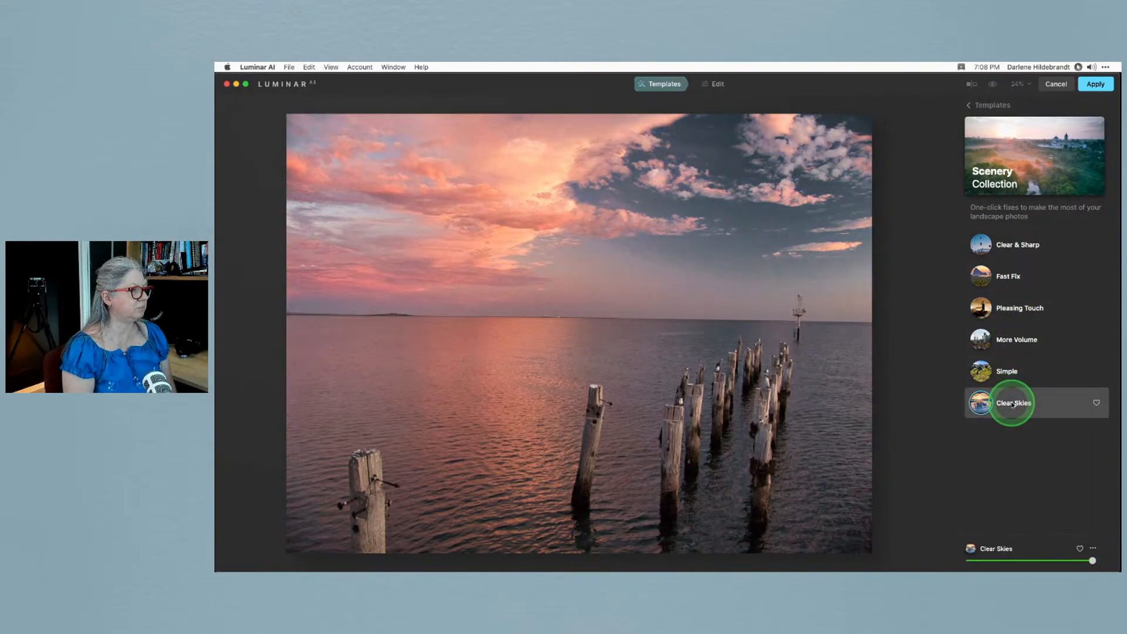
Try the Supreme template from the Artistic collection on the seascape
left_click(988, 105)
left_click(1090, 156)
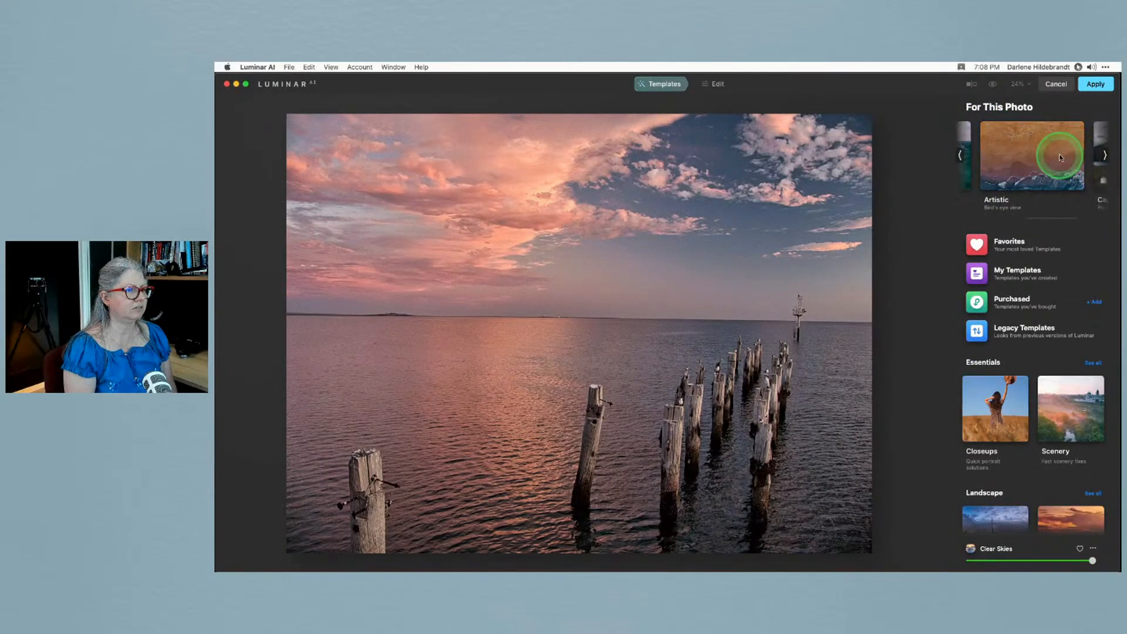
left_click(1057, 154)
left_click(1011, 380)
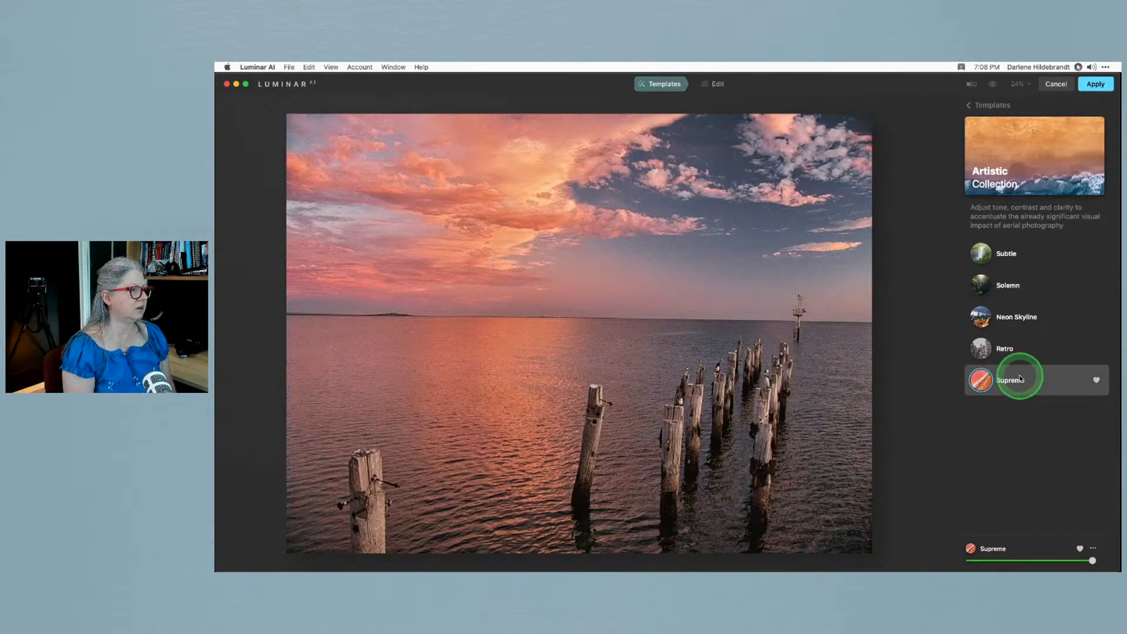
Try the favorite templates Fast Fix, Teal & Orange and Marquee on the seascape
left_click(976, 106)
left_click(976, 240)
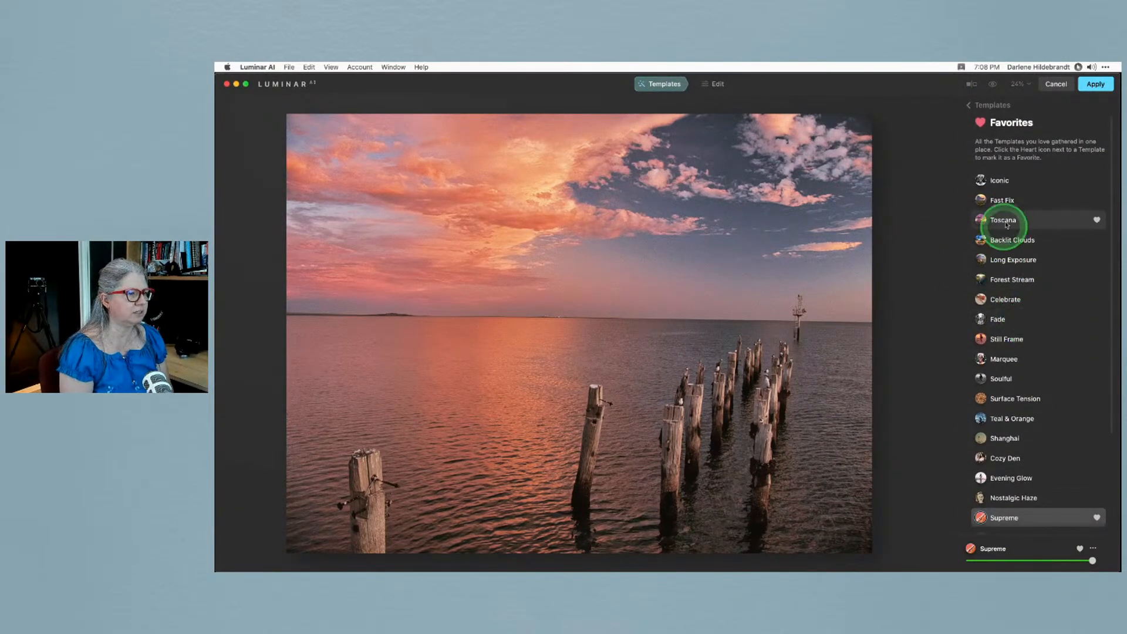
left_click(1002, 202)
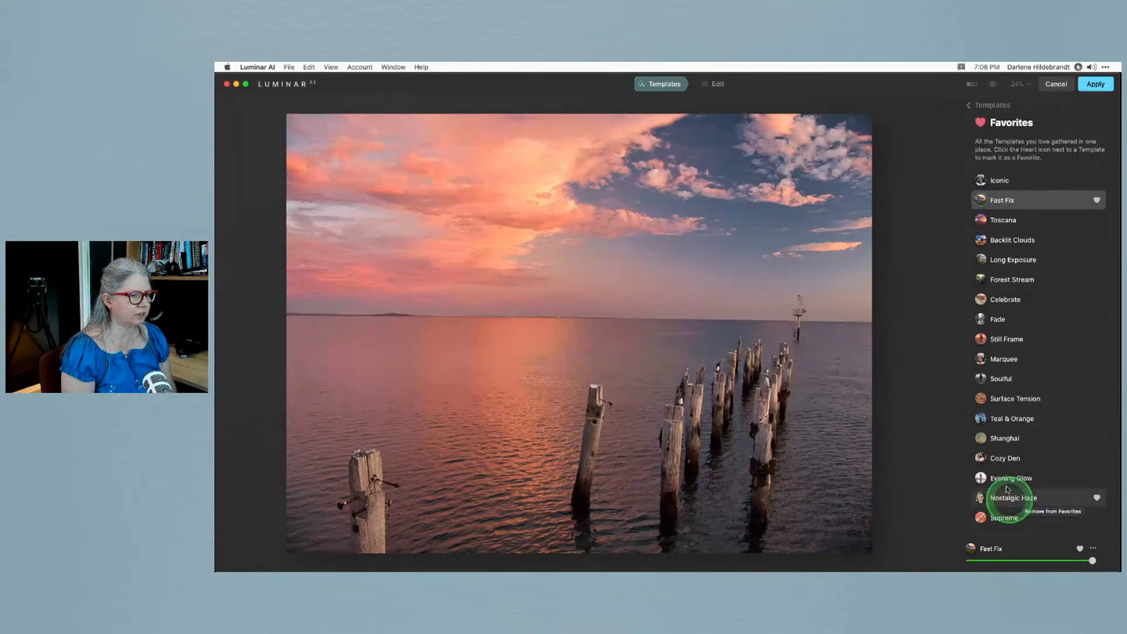
left_click(1008, 421)
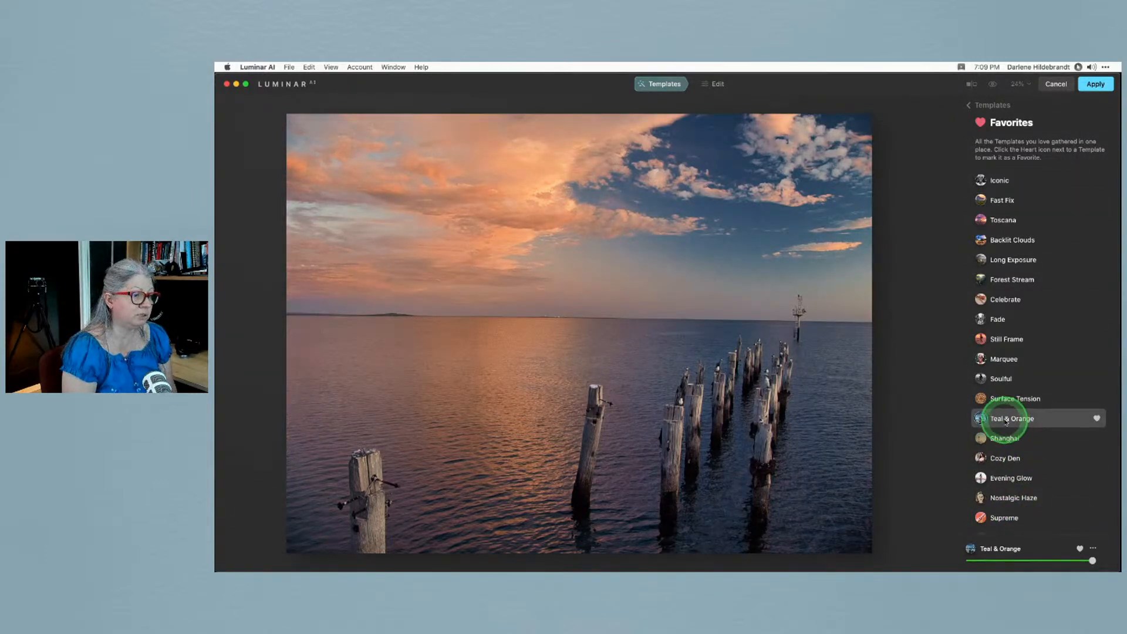
left_click(1005, 360)
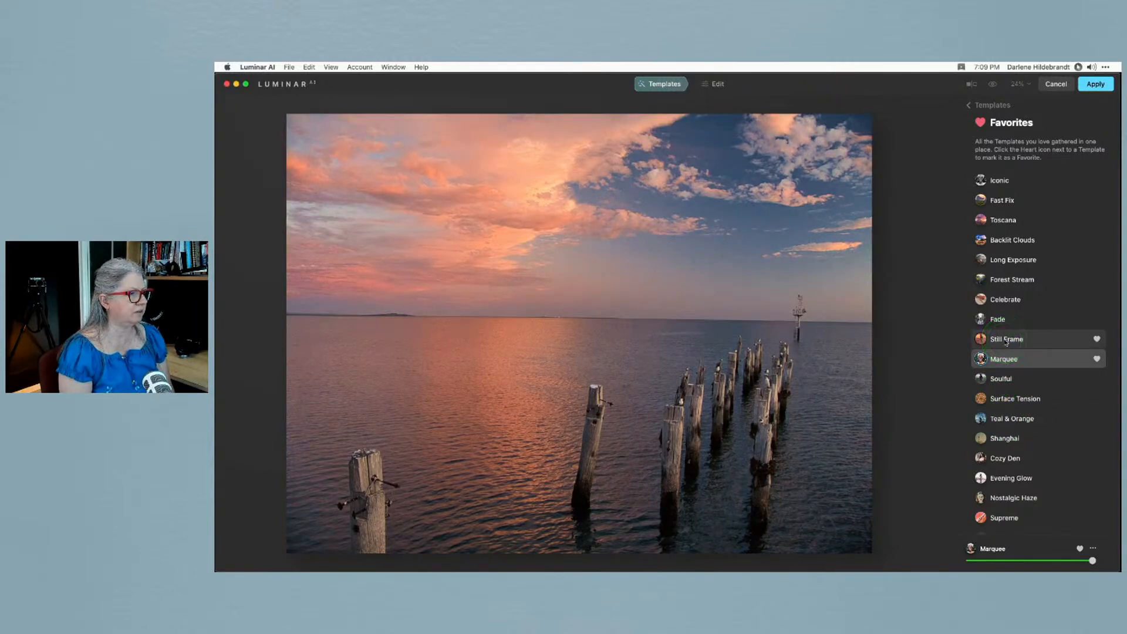
Go back to the Easy Landscapes collection and apply its Long Exposure template to the seascape
left_click(968, 106)
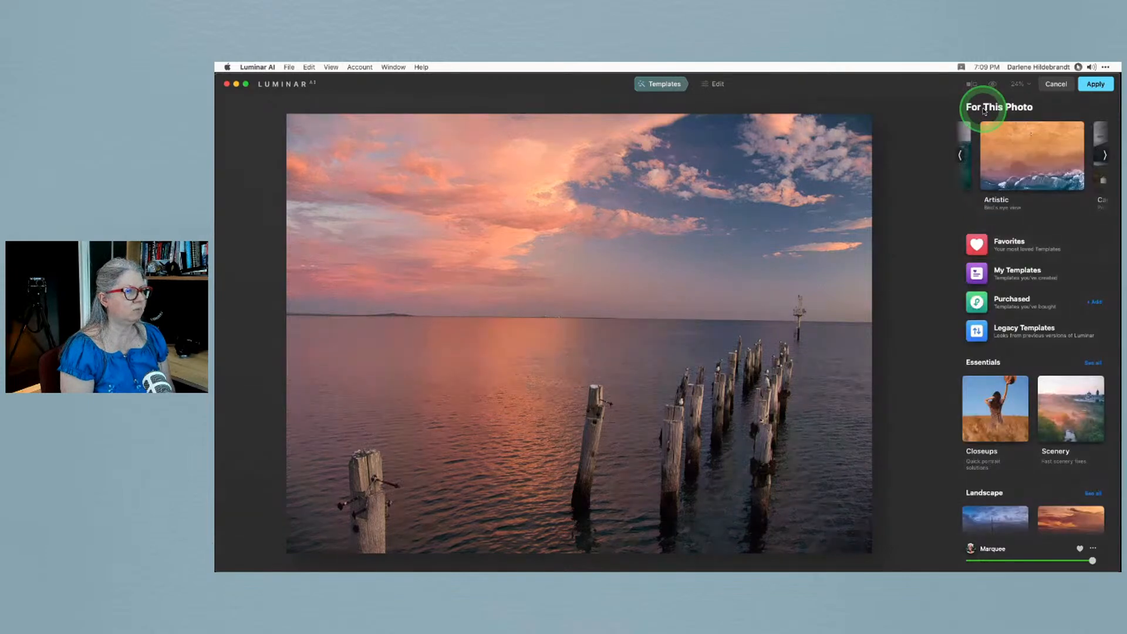
left_click(960, 154)
left_click(961, 154)
left_click(1017, 166)
left_click(1019, 255)
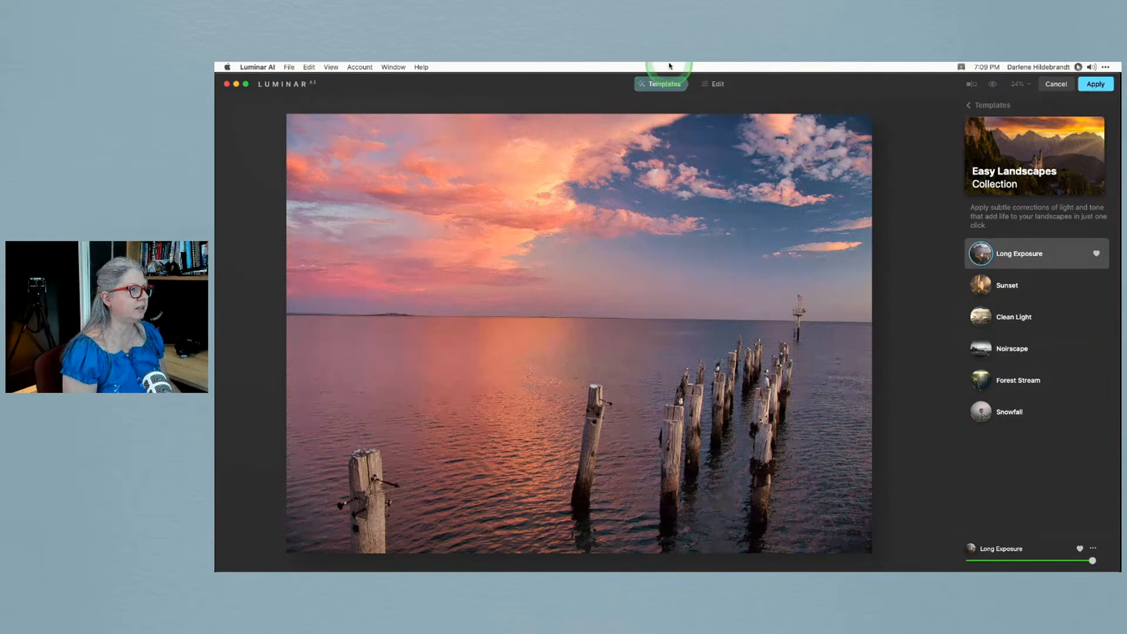
Switch from templates to the editing tools and lower the Accent amount in Enhance to 42
left_click(718, 88)
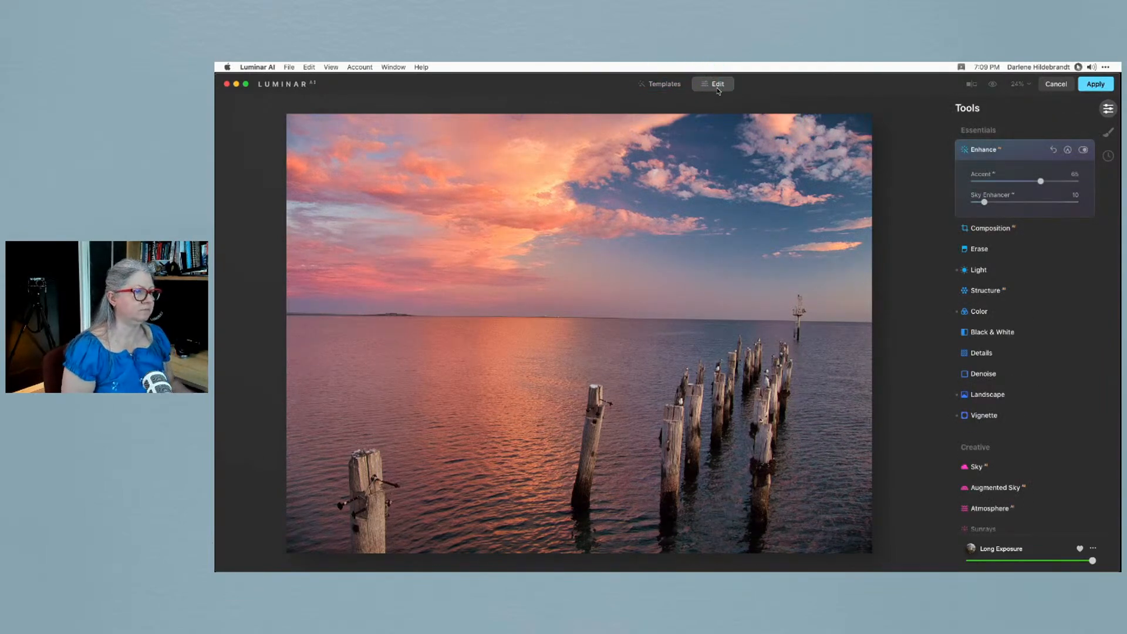
left_click(1027, 147)
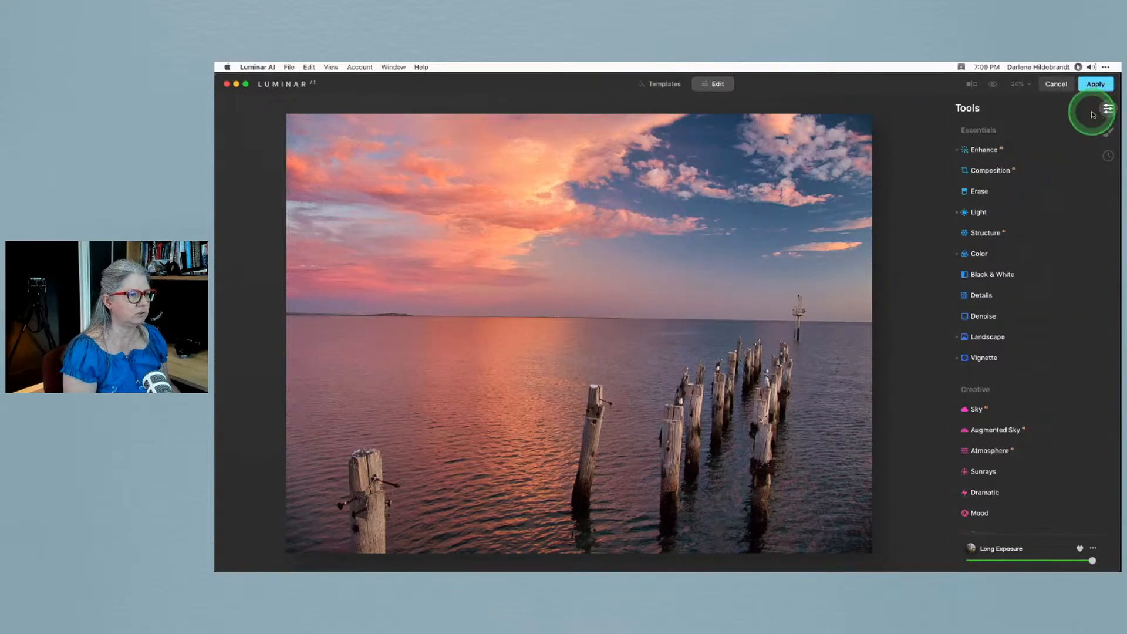
left_click(957, 160)
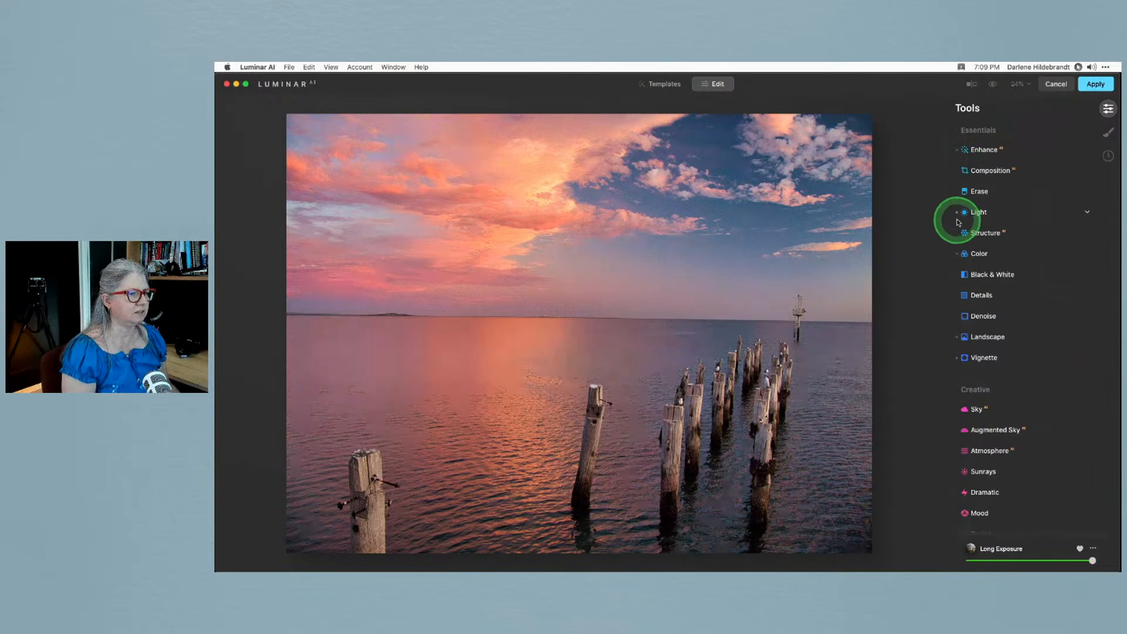
left_click(992, 150)
left_click_drag(1039, 179, 987, 182)
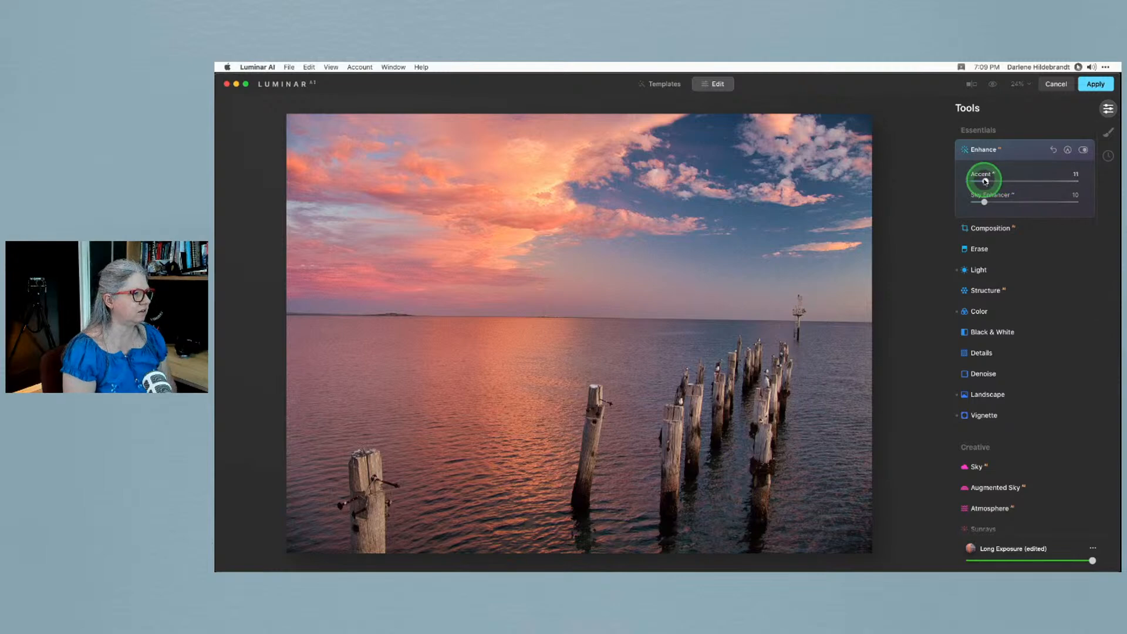
mouse_move(998, 181)
left_mouse_down()
mouse_move(1049, 180)
mouse_move(976, 178)
mouse_move(1109, 184)
mouse_move(936, 176)
mouse_move(1054, 181)
mouse_move(1012, 180)
left_mouse_up()
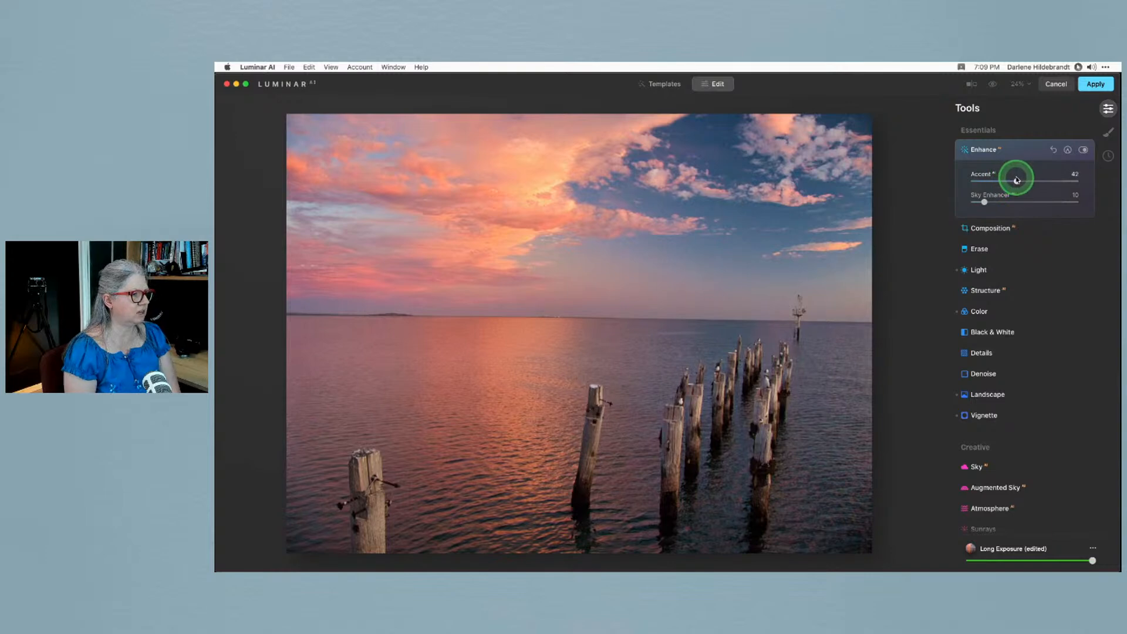
Test Sky Enhancer at 95 while examining the sky at full size, and settle on Sky Enhancer 27 and Accent 51
left_click(984, 202)
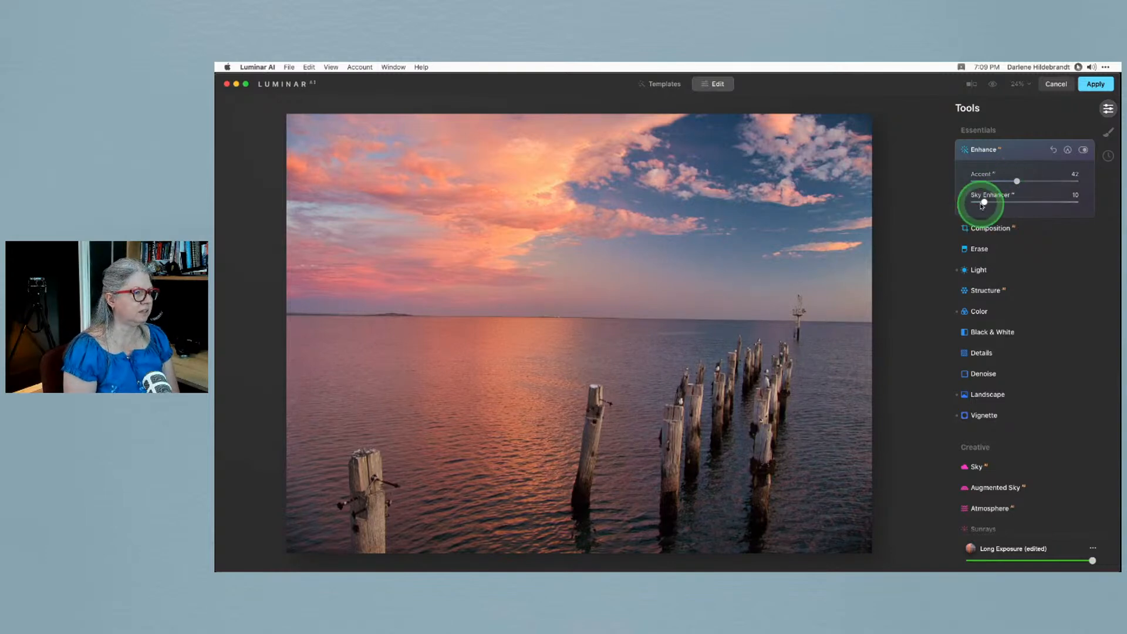
left_click_drag(983, 202, 1071, 202)
left_click(743, 278)
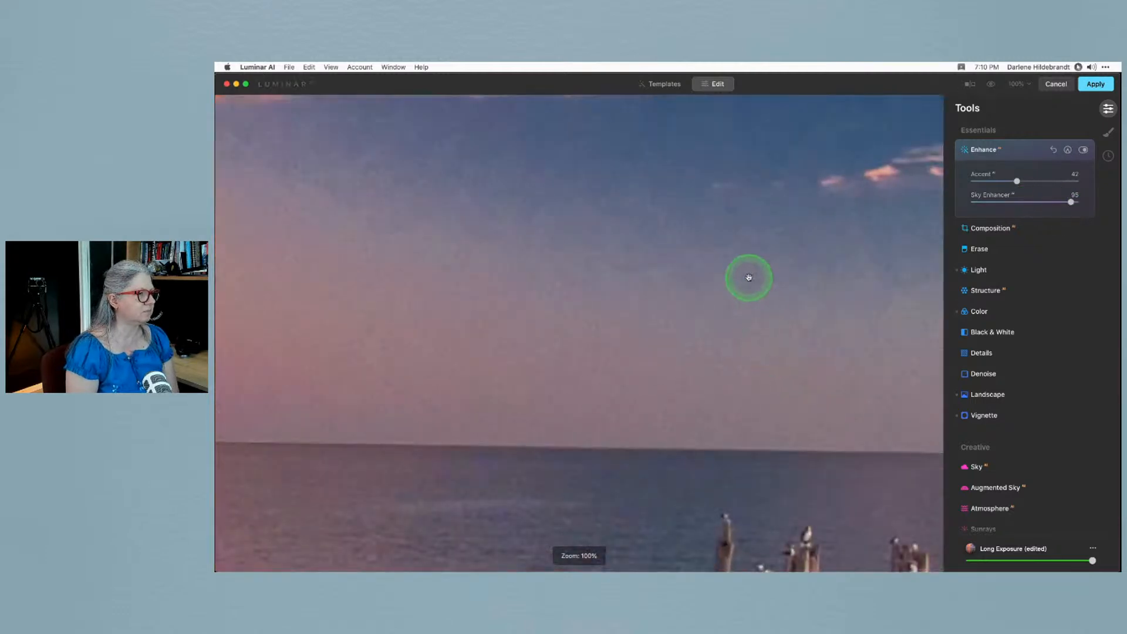
left_click_drag(767, 244, 735, 377)
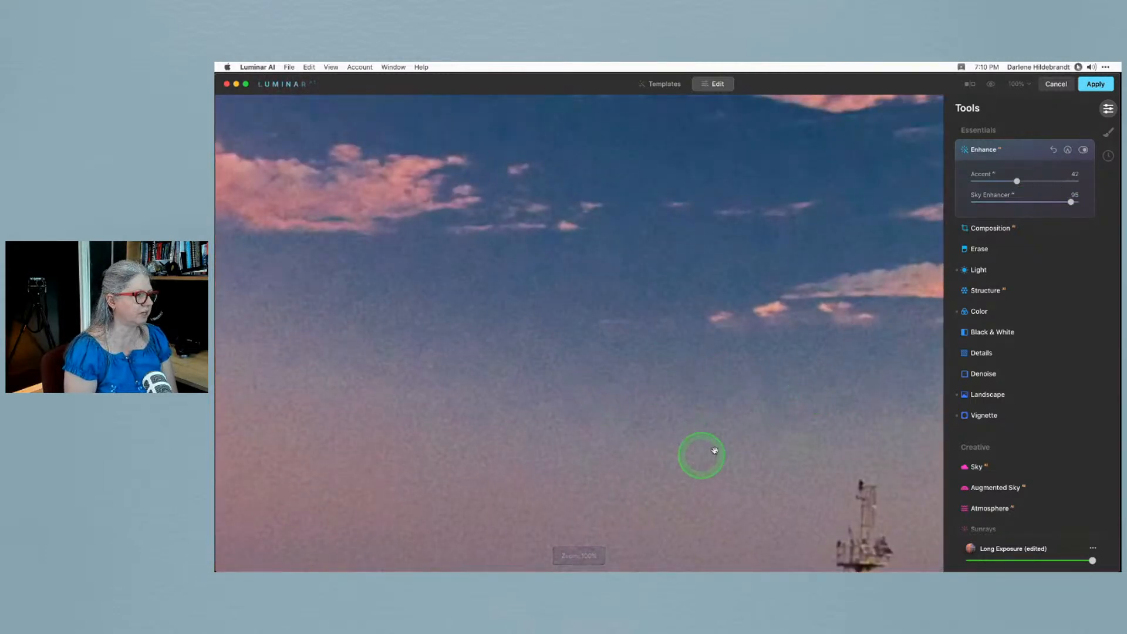
left_click(660, 397)
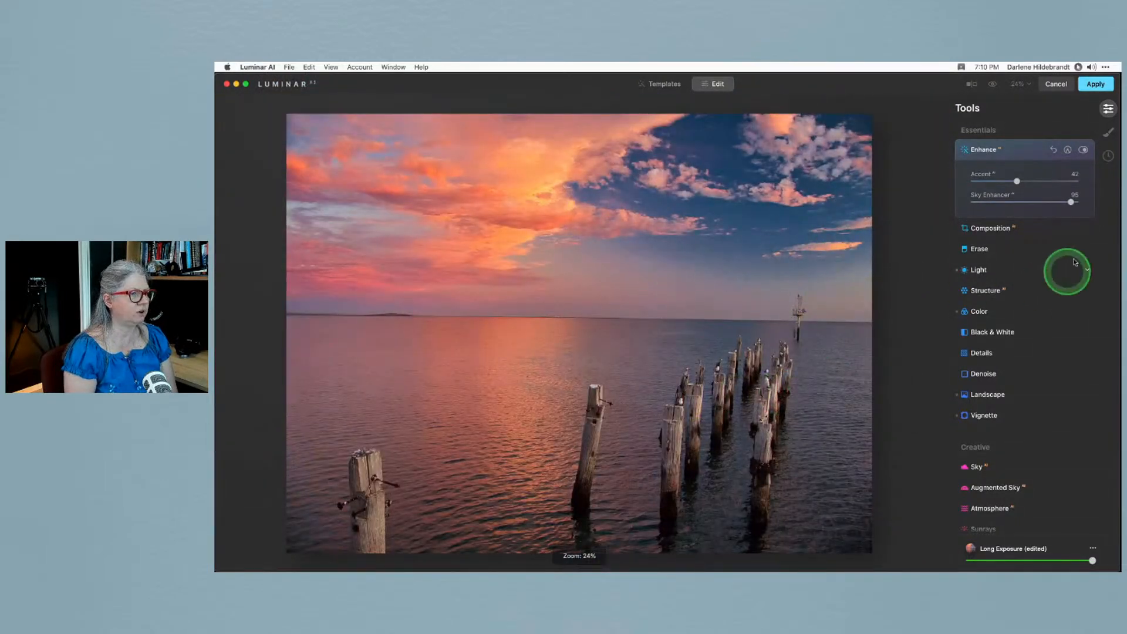
left_click_drag(1071, 203, 1026, 182)
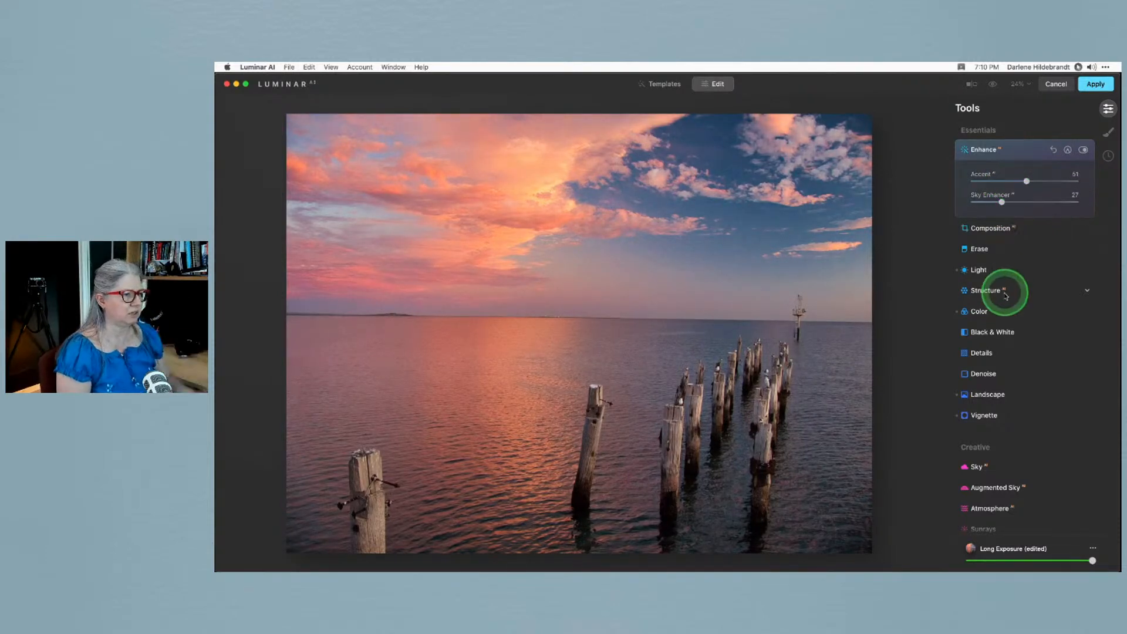
In the Color tool's HSL luminance, set Blue to 19, Yellow to about -26, Orange to -4, Red to -1 and Magenta to -4
left_click(985, 314)
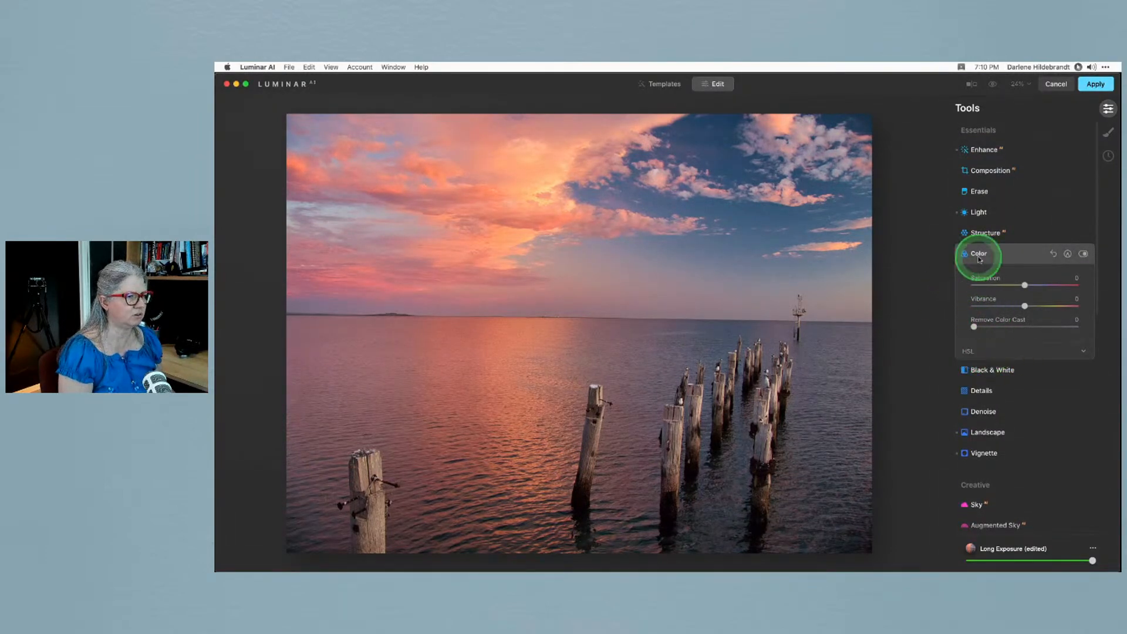
left_click(989, 352)
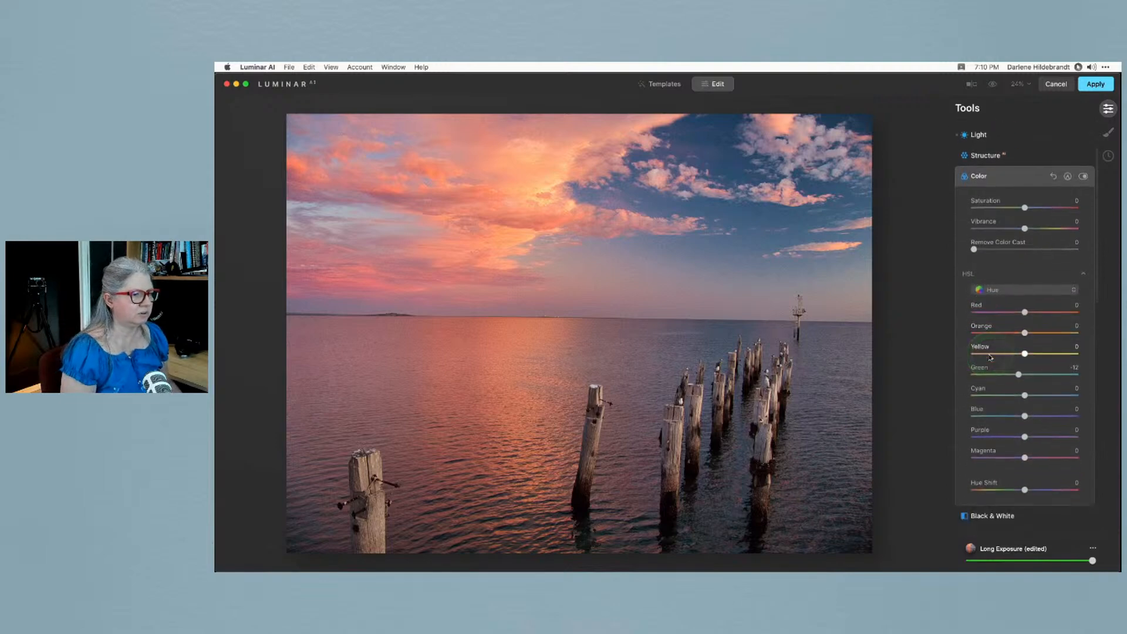
left_click(1006, 289)
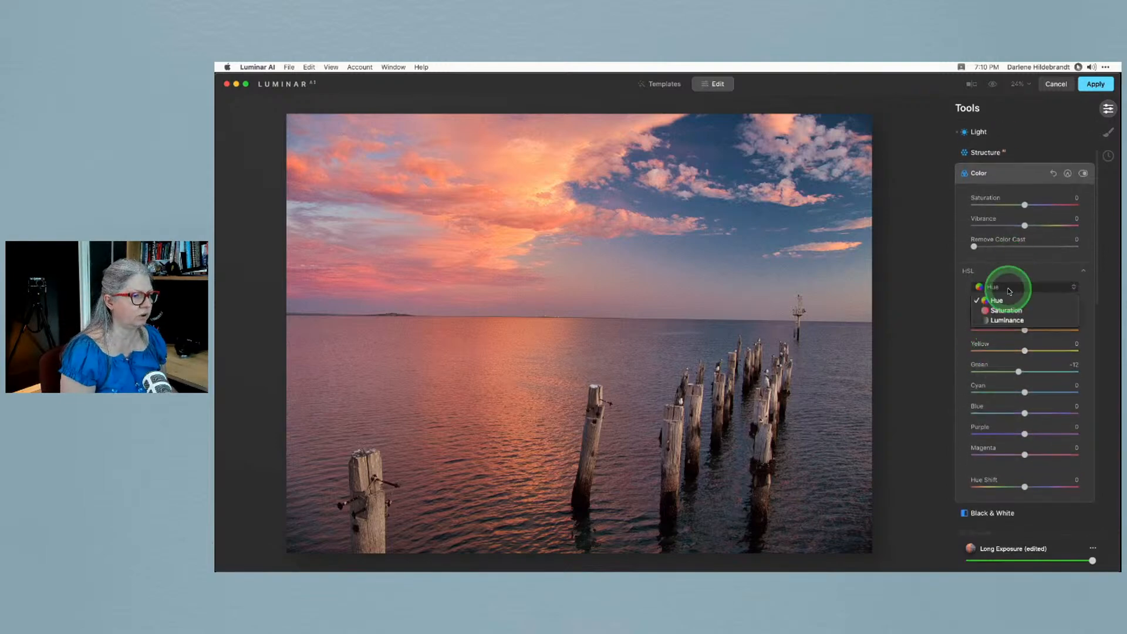
left_click(1006, 319)
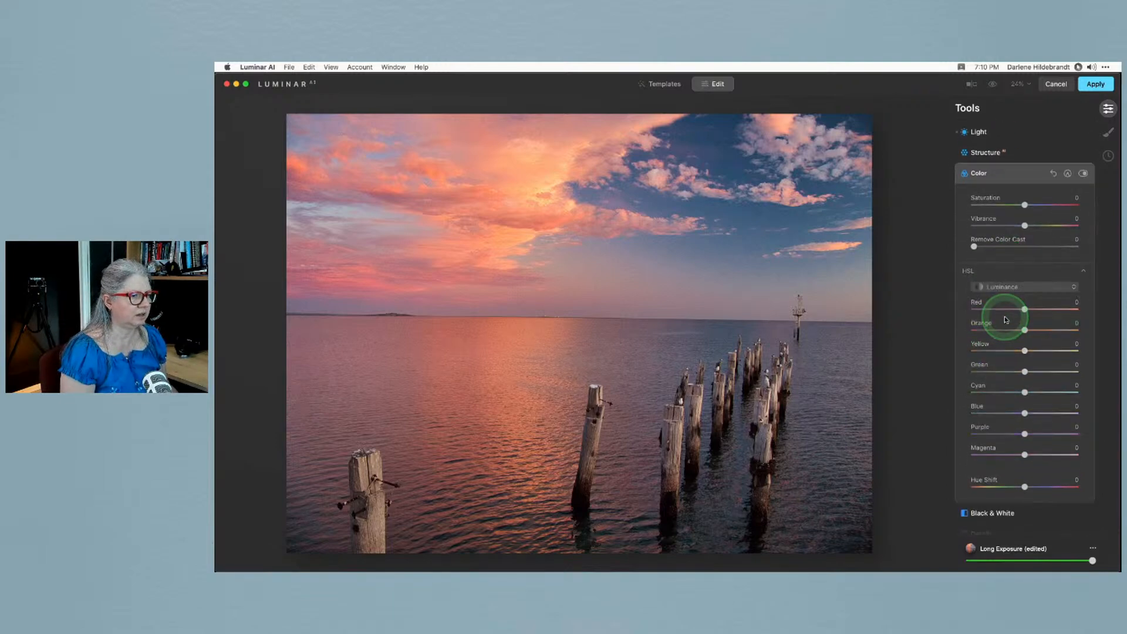
left_click(1006, 295)
left_click(1002, 310)
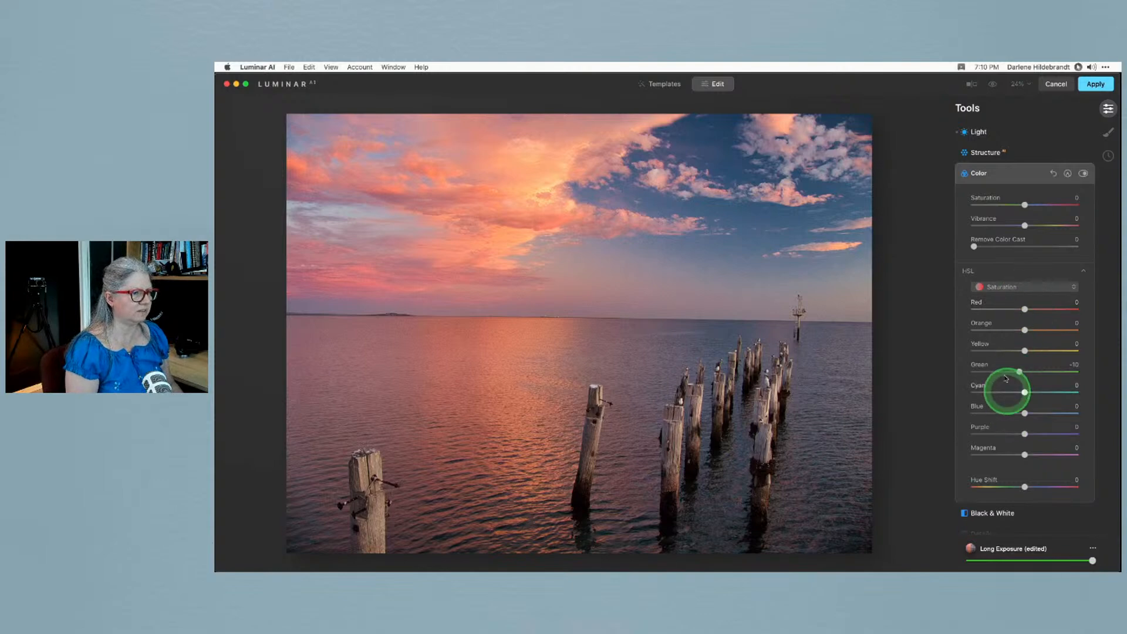
left_click(1001, 289)
left_click(1006, 319)
mouse_move(1024, 413)
left_mouse_down()
mouse_move(1062, 411)
mouse_move(952, 416)
mouse_move(1096, 411)
mouse_move(1035, 417)
left_mouse_up()
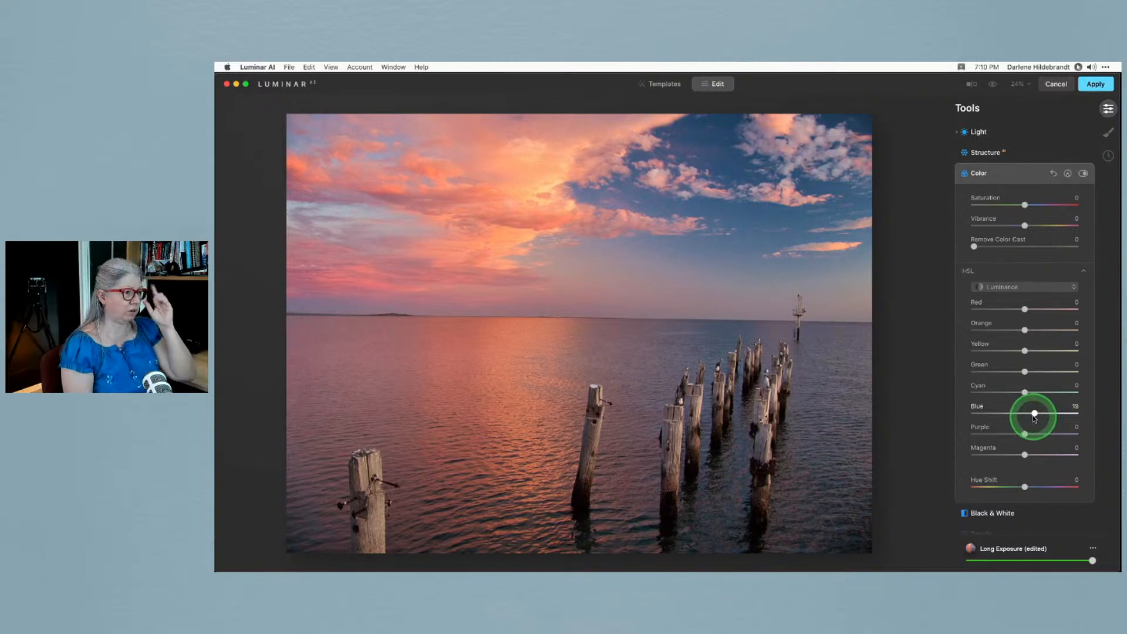
left_click(1035, 418)
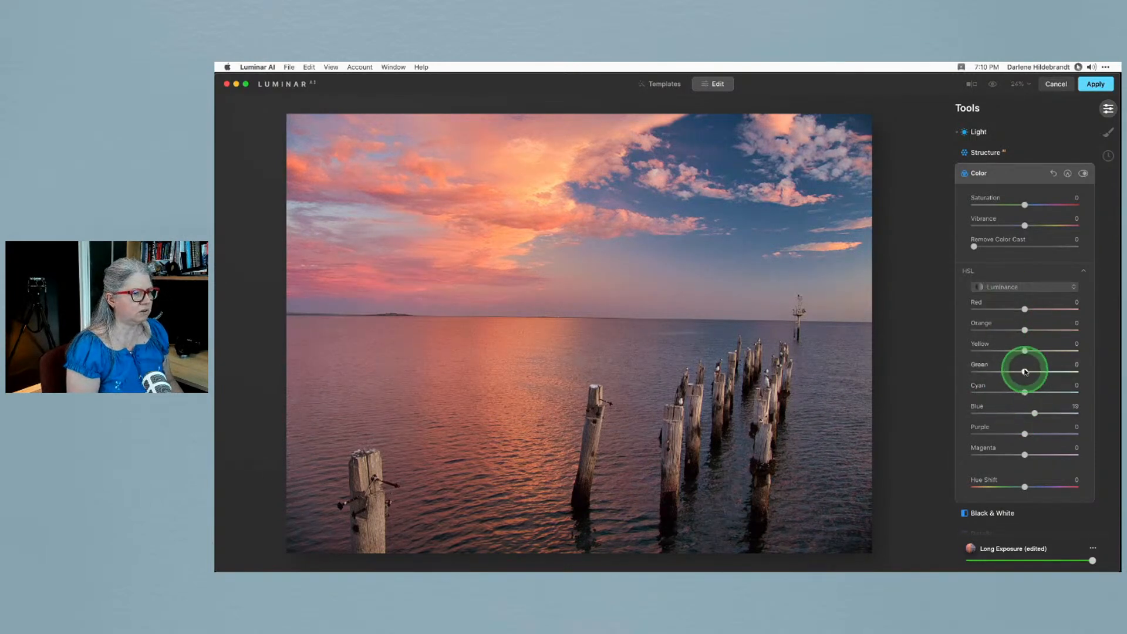
left_click_drag(1024, 350, 1023, 308)
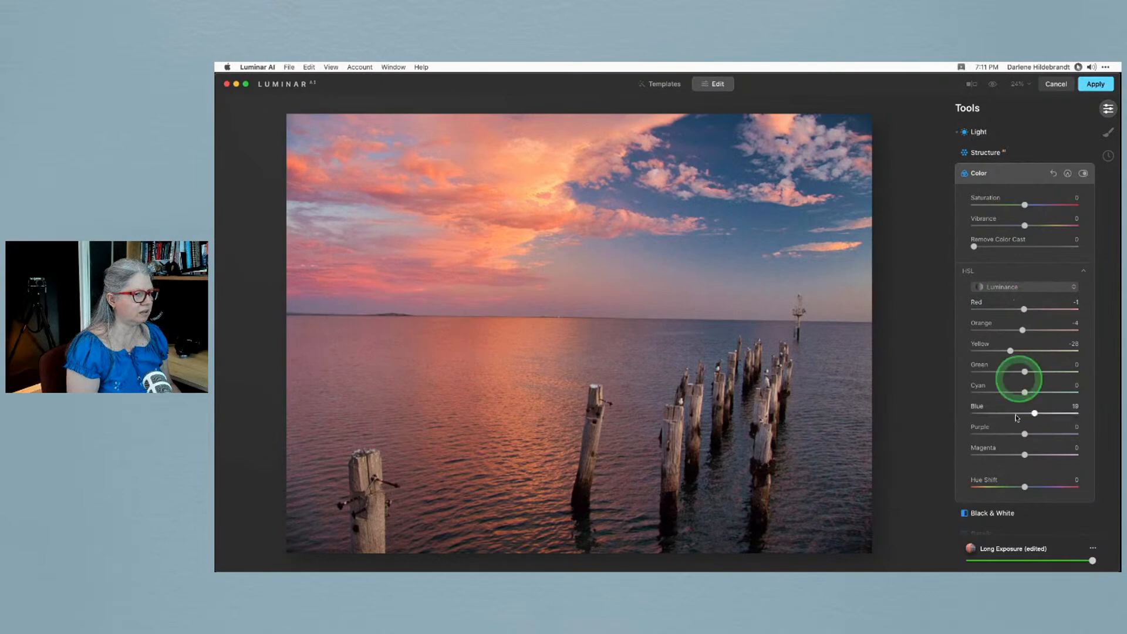
mouse_move(1024, 455)
left_mouse_down()
mouse_move(998, 456)
mouse_move(1056, 455)
mouse_move(1004, 456)
mouse_move(1022, 455)
left_mouse_up()
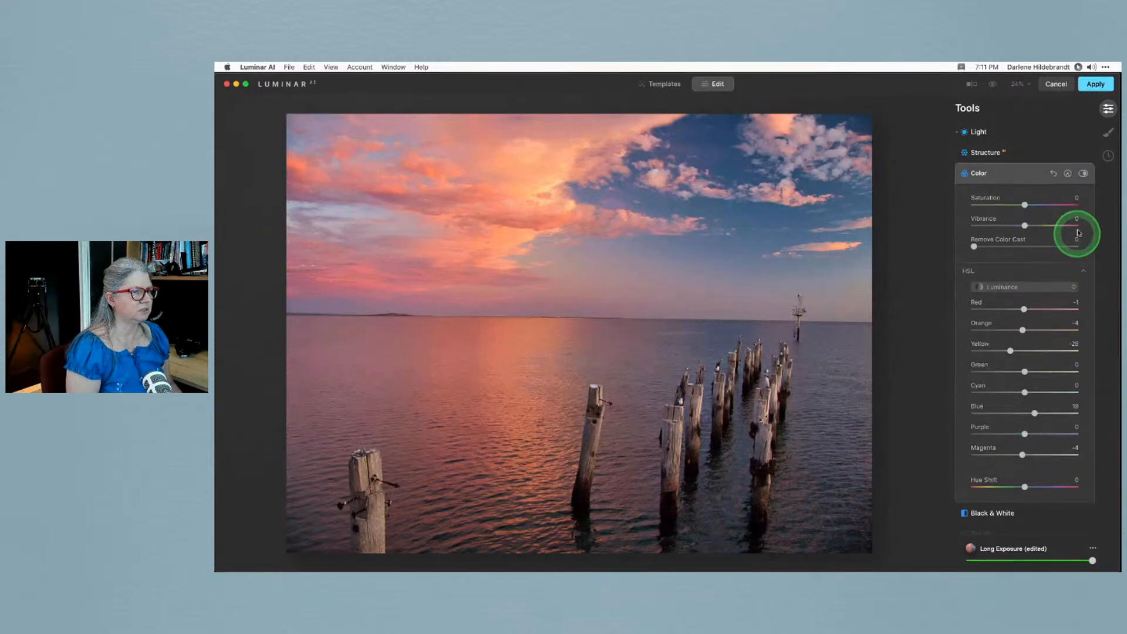
Compare the photo with and without the Color tool's adjustments
left_click(1083, 173)
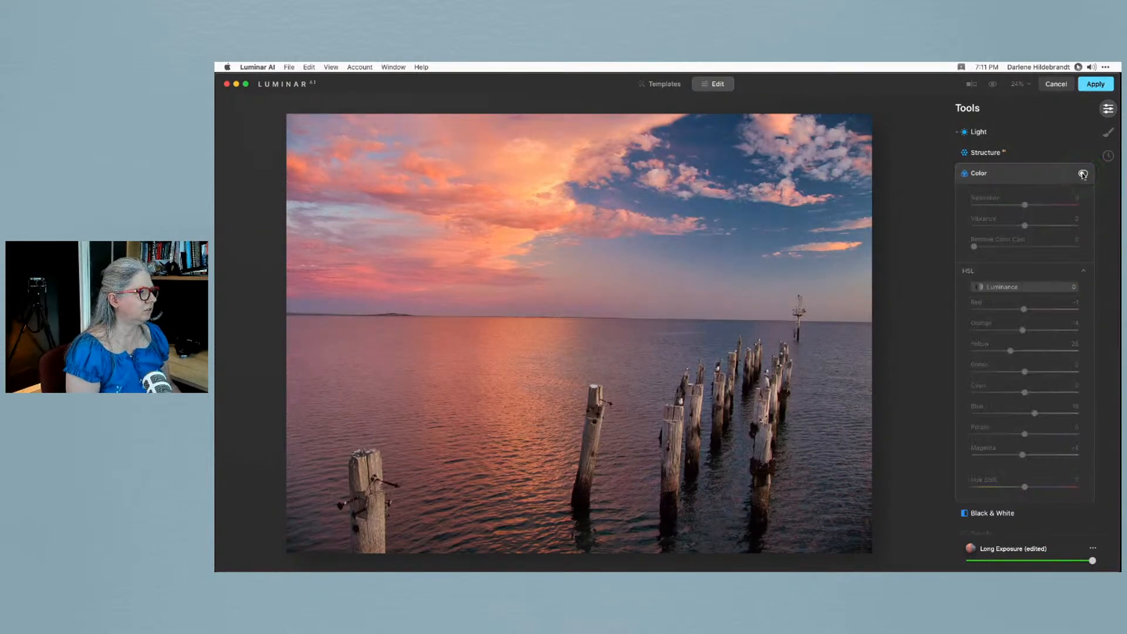
left_click(1083, 174)
left_click(1082, 174)
left_click(1083, 174)
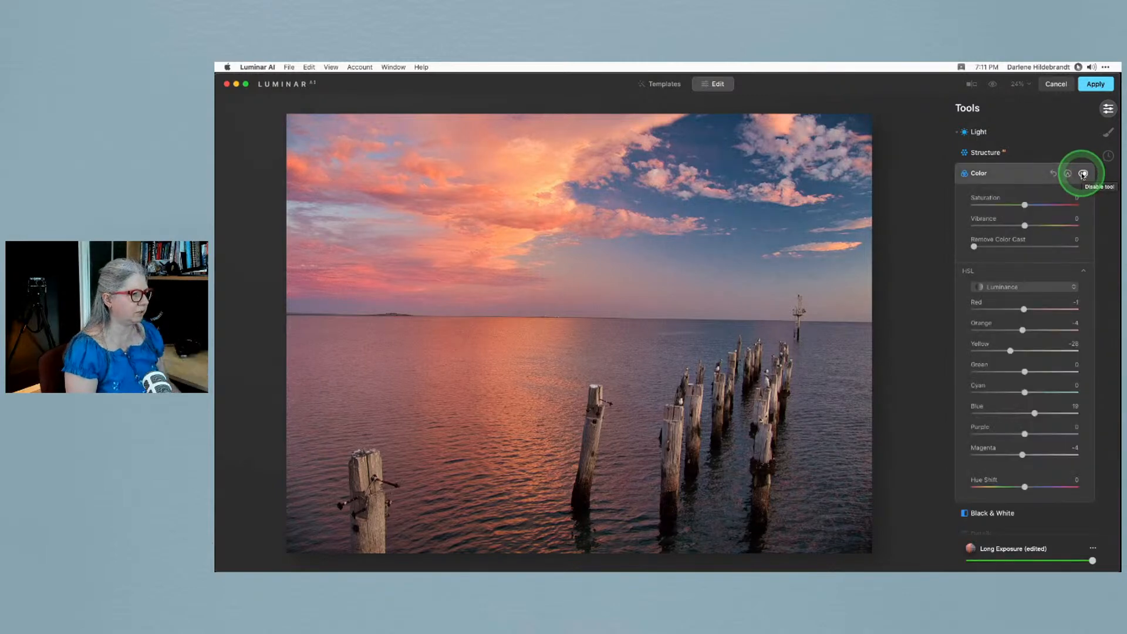
left_click(1020, 174)
Crop the seascape with Composition AI's automatic suggestion, keeping the original ratio
scroll(1022, 176, "up", 3)
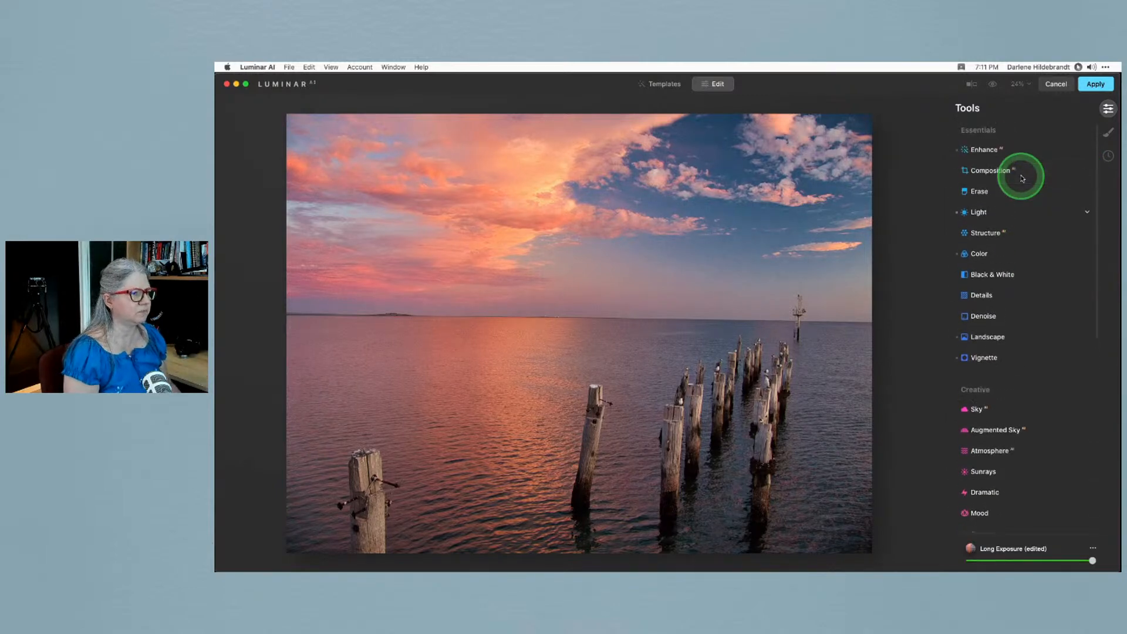
scroll(1022, 179, "down", 1)
scroll(1021, 179, "up", 2)
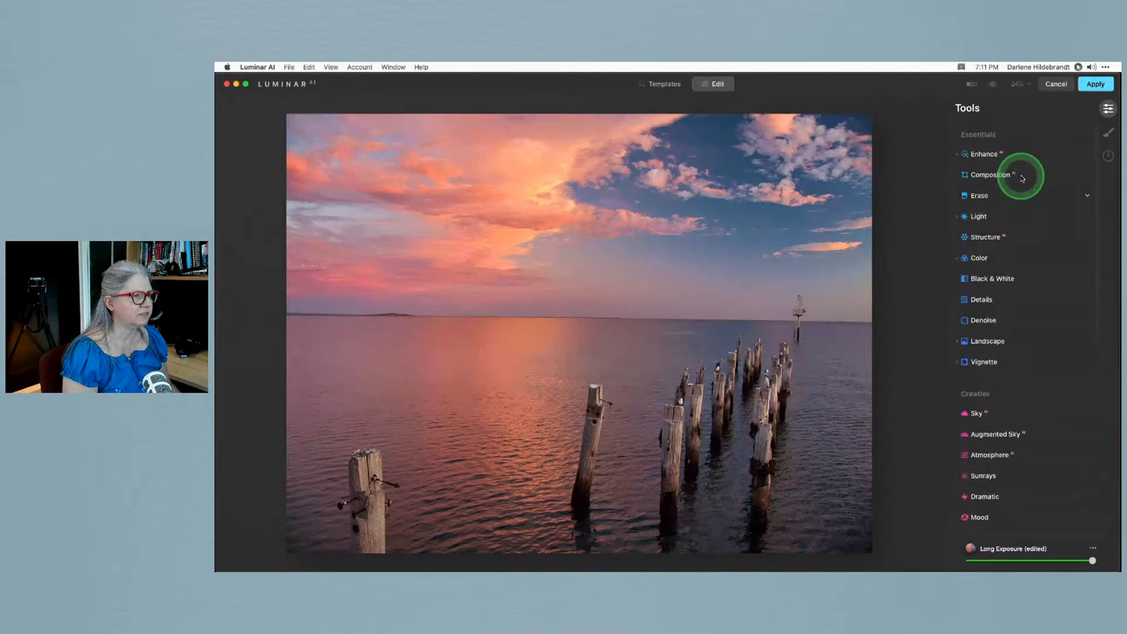
left_click(989, 172)
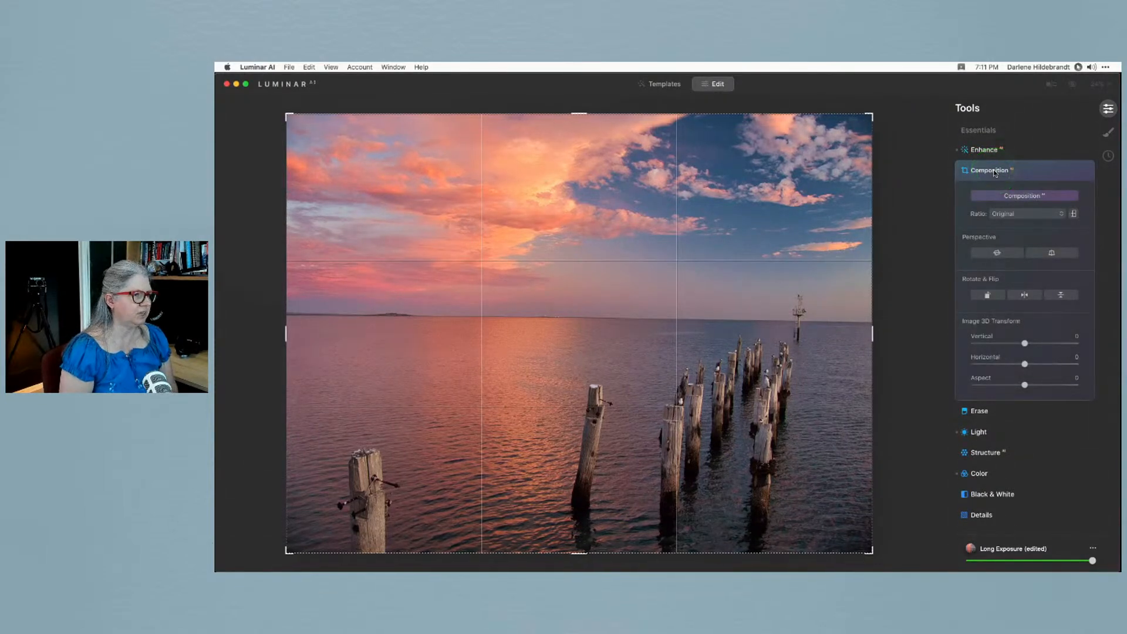
left_click(1022, 197)
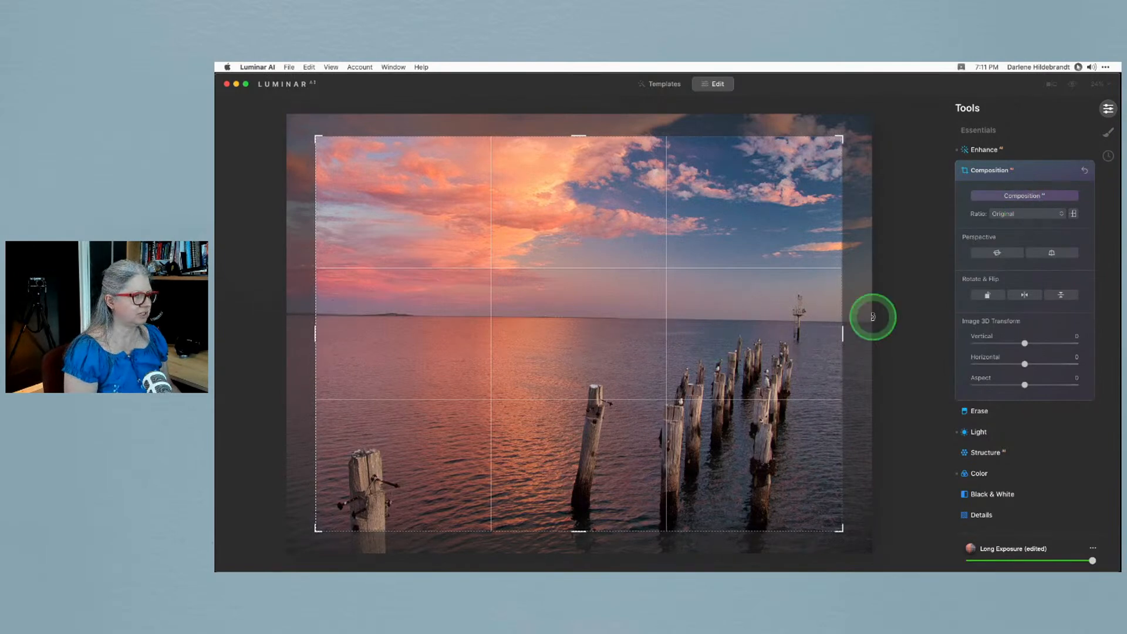
Try the automatic horizon alignment, level the horizon by rotating the photo manually, and shift the photo up within the crop frame
left_click(996, 255)
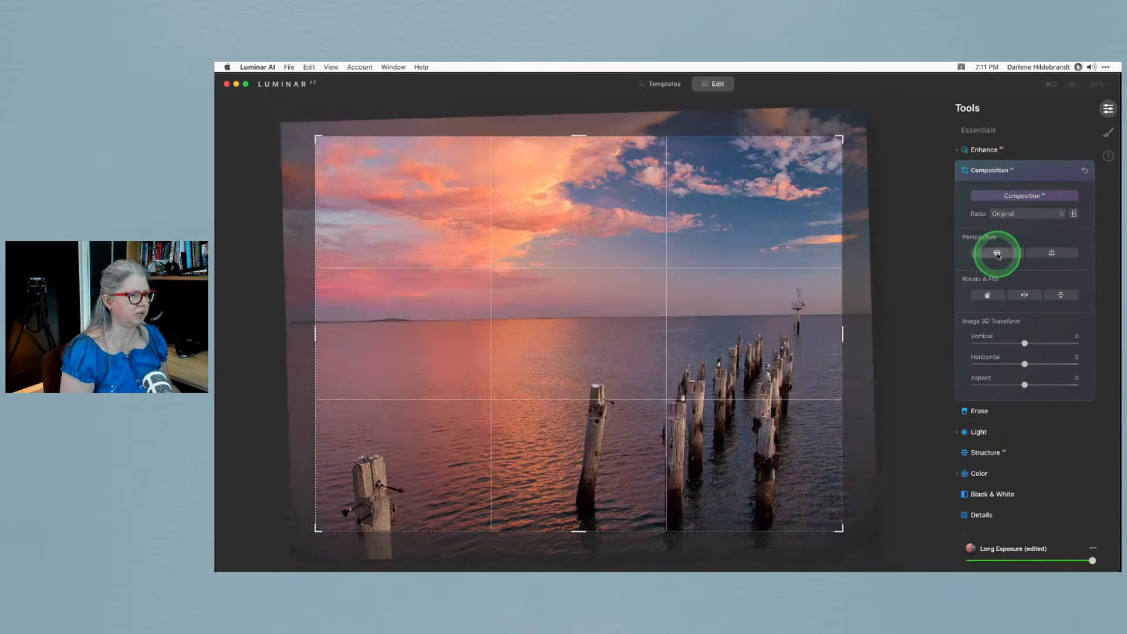
left_click_drag(862, 166, 863, 182)
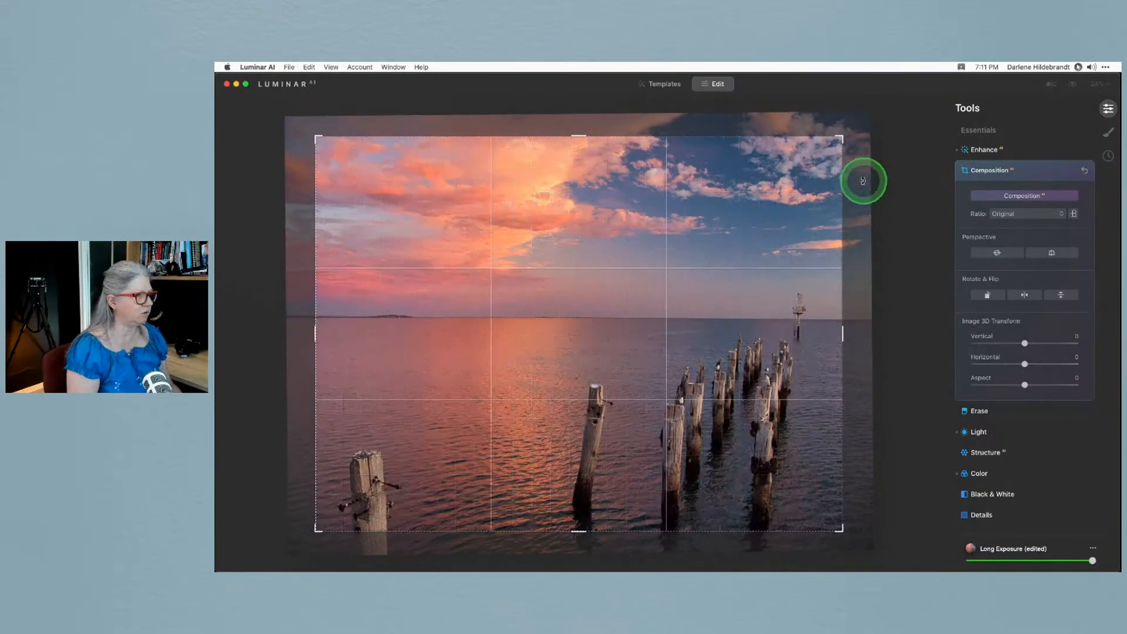
left_click_drag(634, 311, 648, 292)
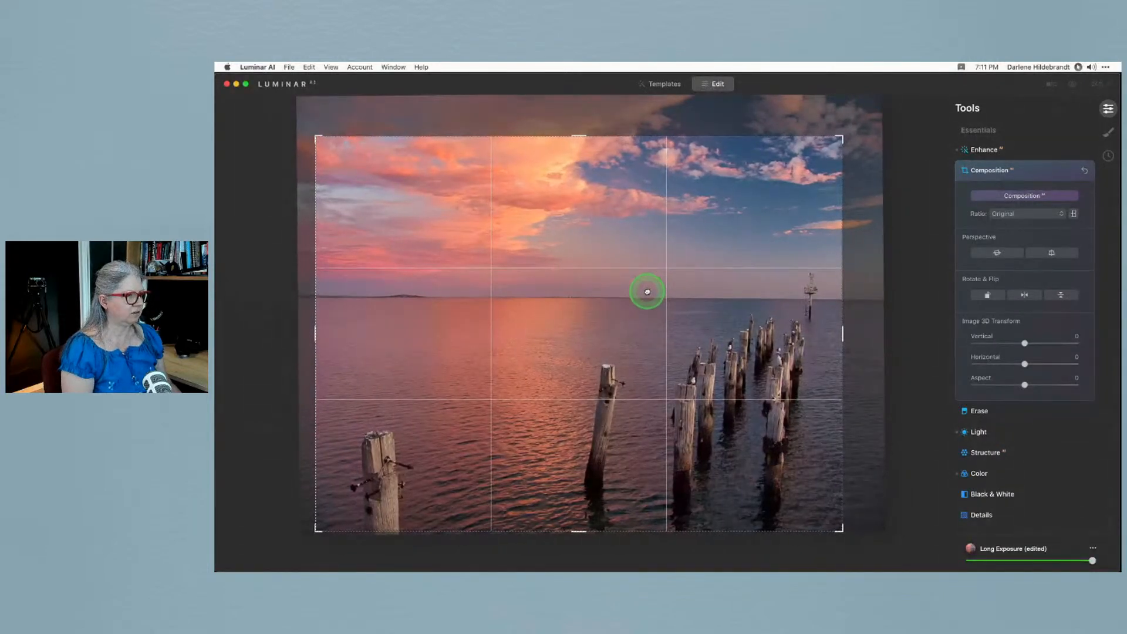
Crop the seascape with a Free ratio to a wide frame of about 5100 by 2930 px with less sky, and check the pilings at full size
left_click(1009, 214)
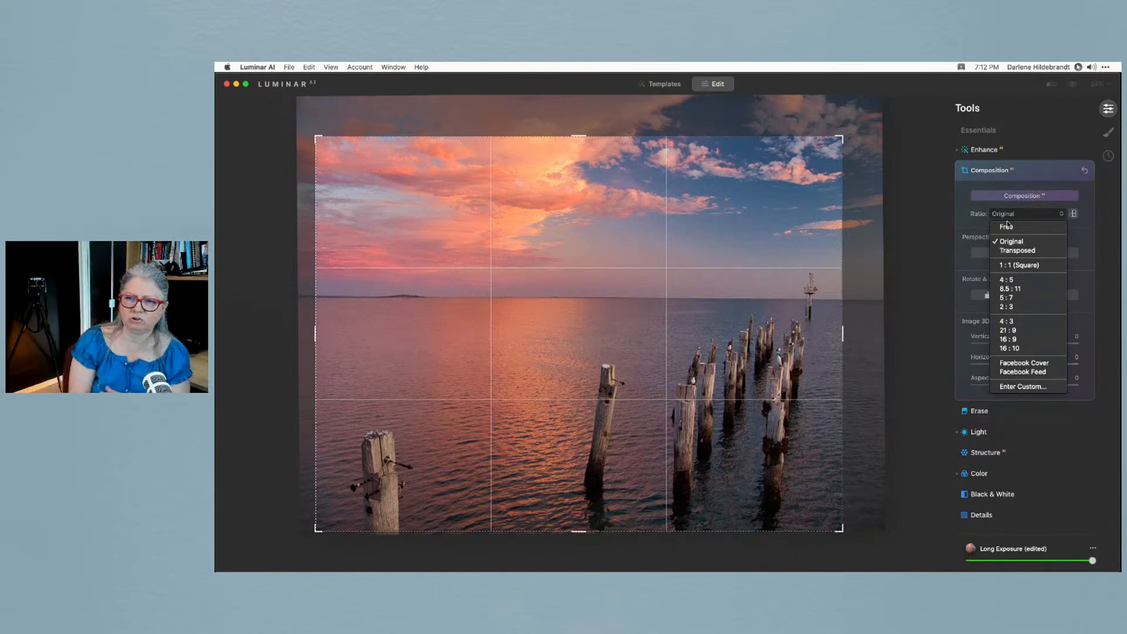
left_click(1007, 226)
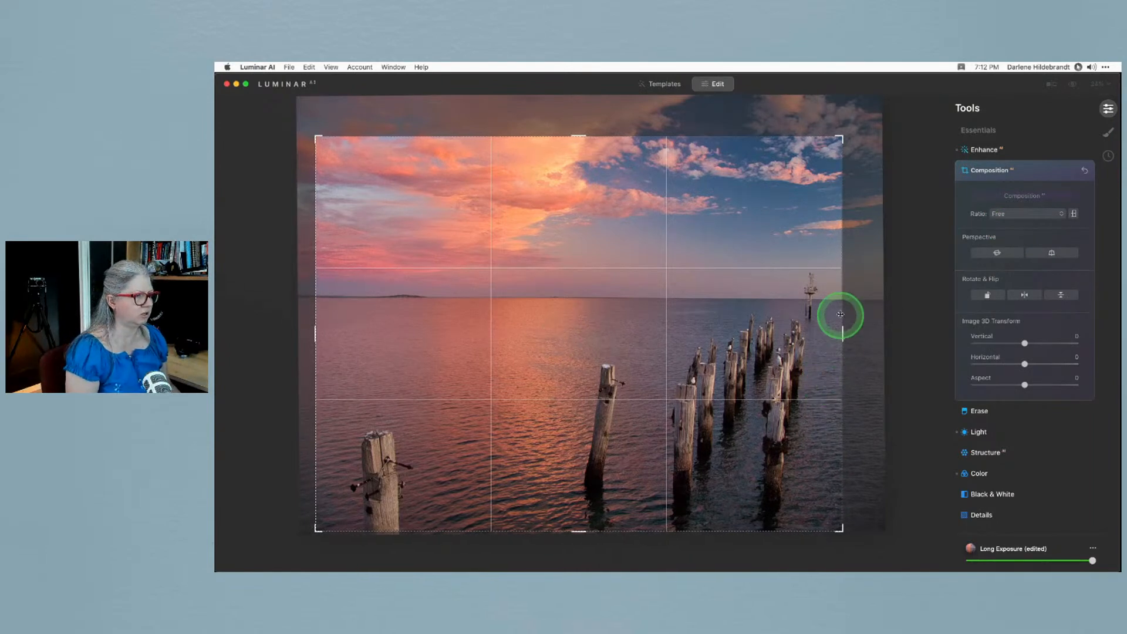
mouse_move(840, 333)
left_mouse_down()
mouse_move(867, 332)
mouse_move(838, 335)
left_mouse_up()
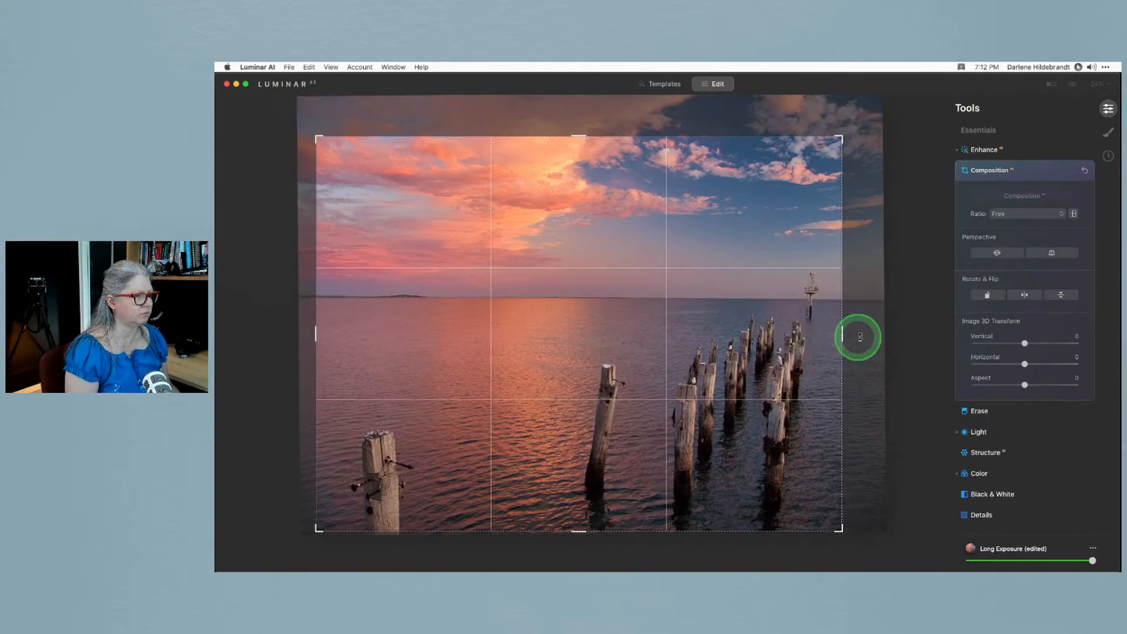
left_click_drag(754, 347, 754, 352)
left_click_drag(833, 328, 863, 329)
left_click_drag(306, 323, 294, 325)
left_click_drag(658, 136, 654, 167)
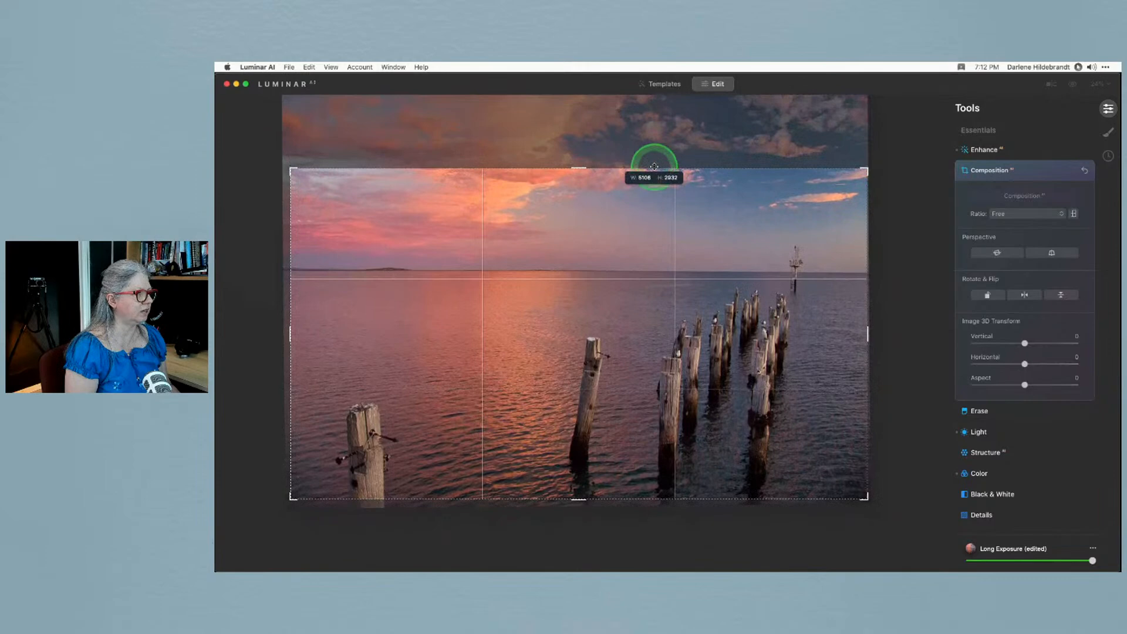
left_click(923, 178)
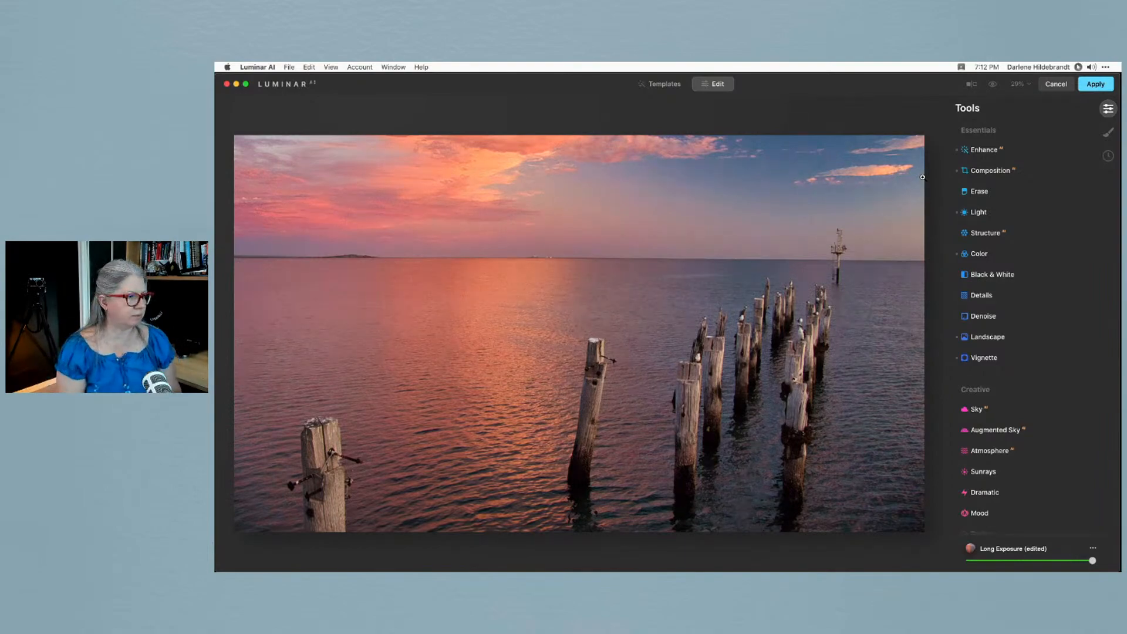
left_click(735, 340)
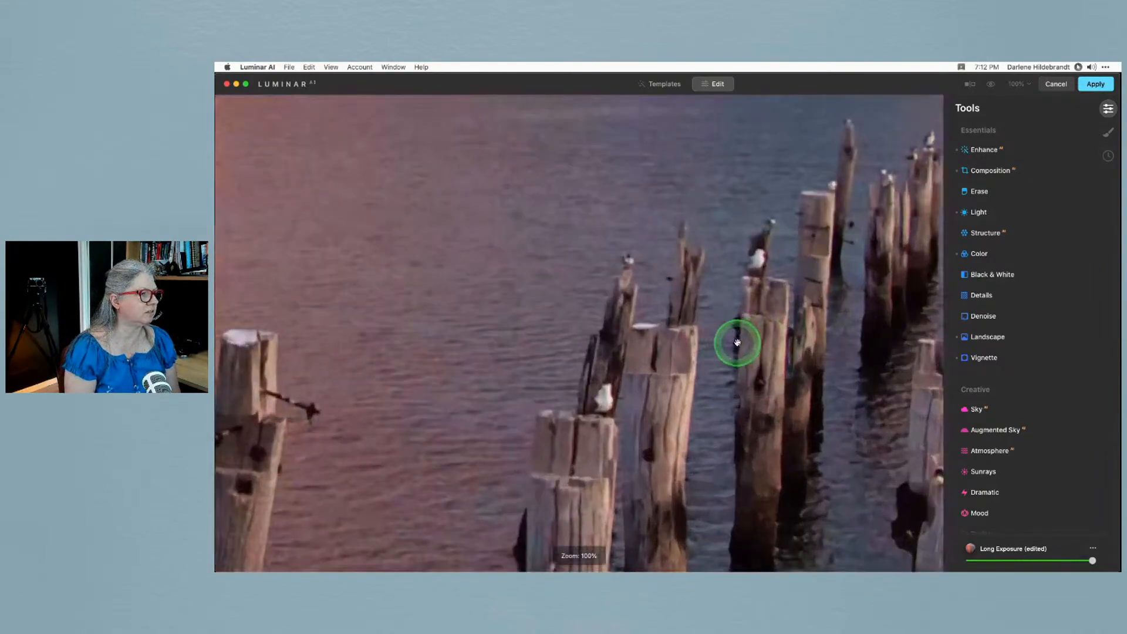
left_click(796, 340)
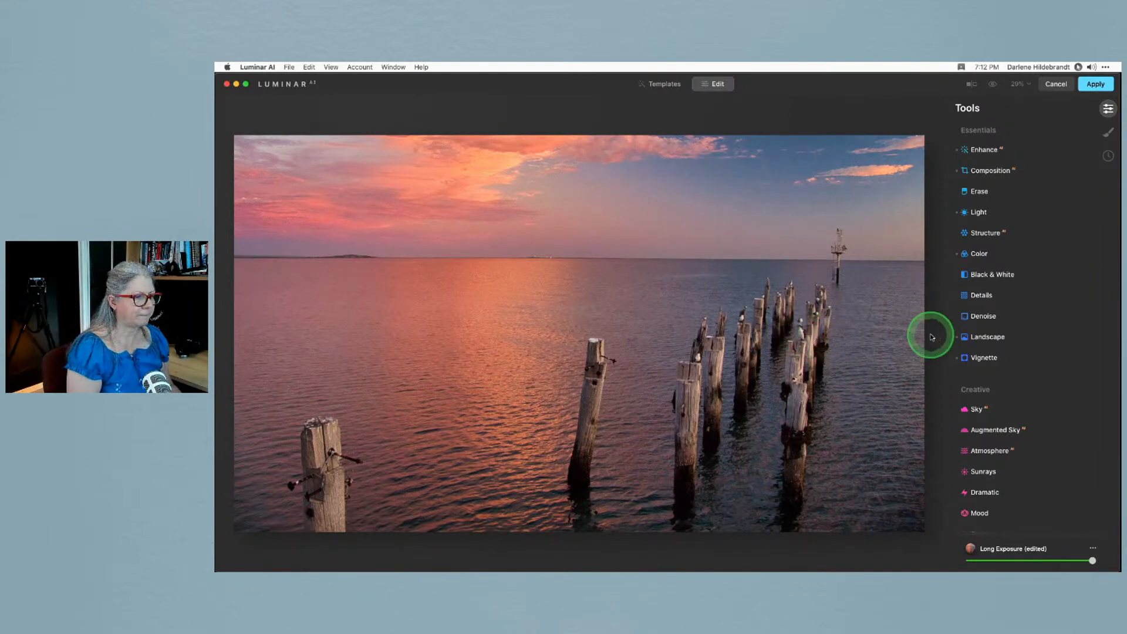
Apply the Mystical effect with Amount 29, Shadows 33 and Warmth -27, keeping Saturation at 0
scroll(1018, 350, "down", 3)
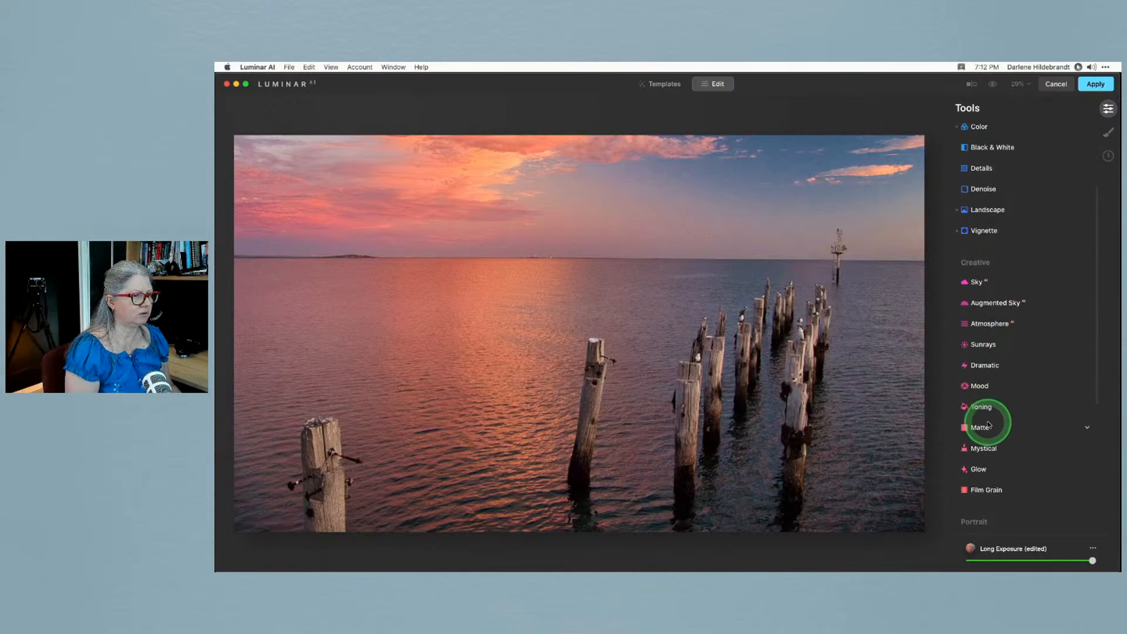
left_click(985, 448)
scroll(996, 406, "down", 4)
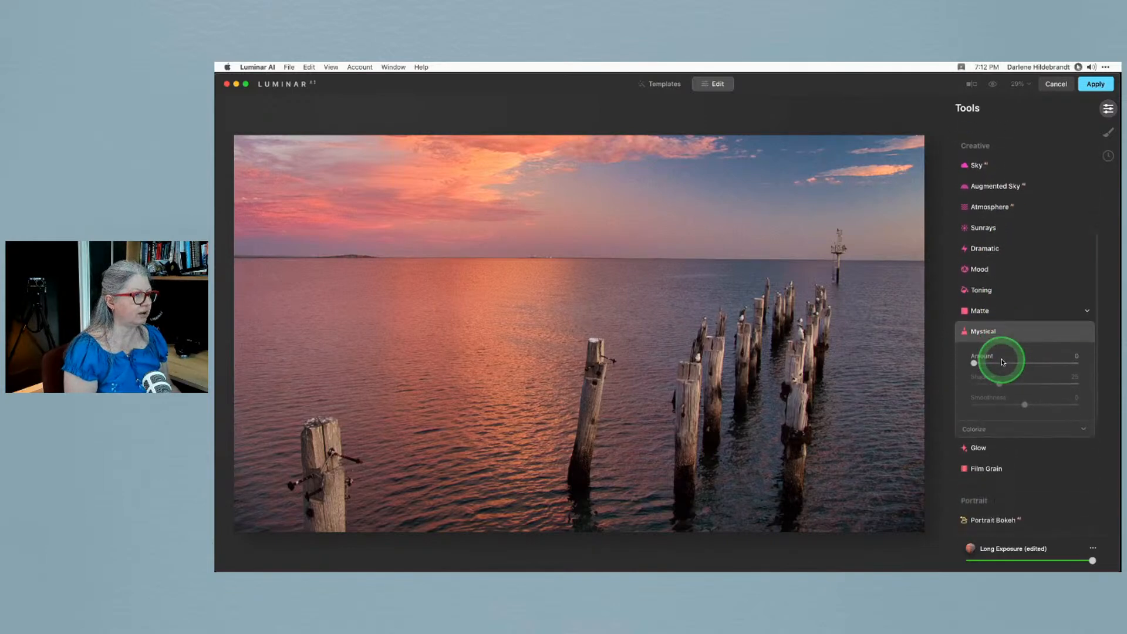
left_click_drag(974, 359, 1010, 360)
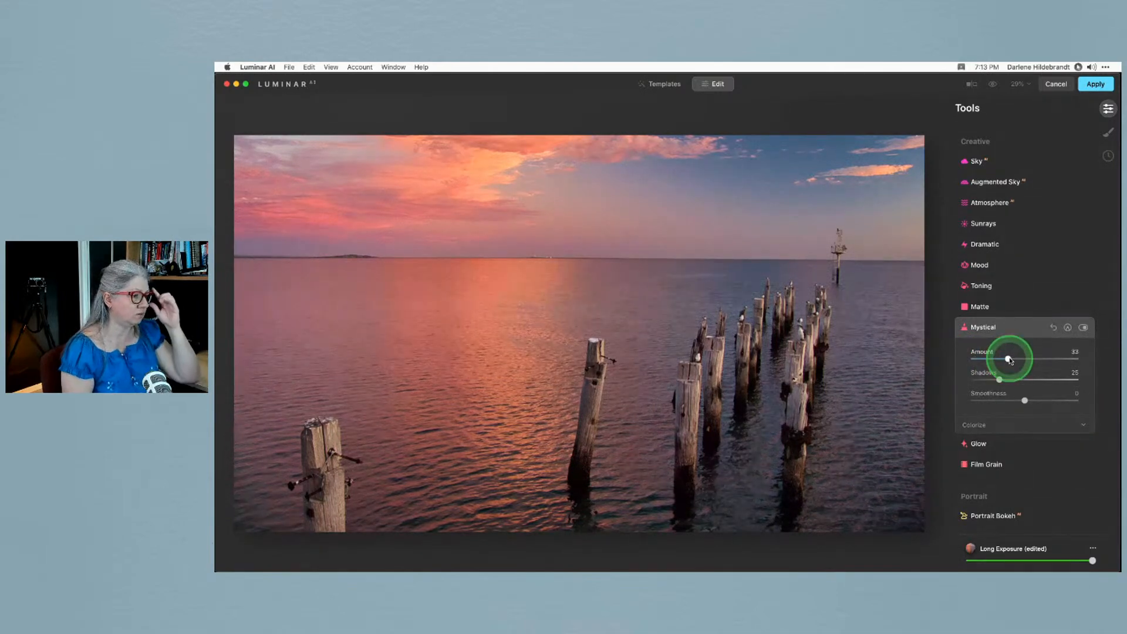
mouse_move(1008, 359)
left_mouse_down()
mouse_move(1075, 360)
mouse_move(968, 359)
mouse_move(1021, 359)
mouse_move(993, 378)
mouse_move(1046, 378)
mouse_move(968, 379)
mouse_move(1064, 378)
mouse_move(1008, 380)
left_mouse_up()
left_click(992, 422)
left_click(1001, 380)
left_click_drag(1024, 447, 1010, 468)
double_click(1003, 447)
left_click(1022, 401)
left_click_drag(1021, 359, 1004, 359)
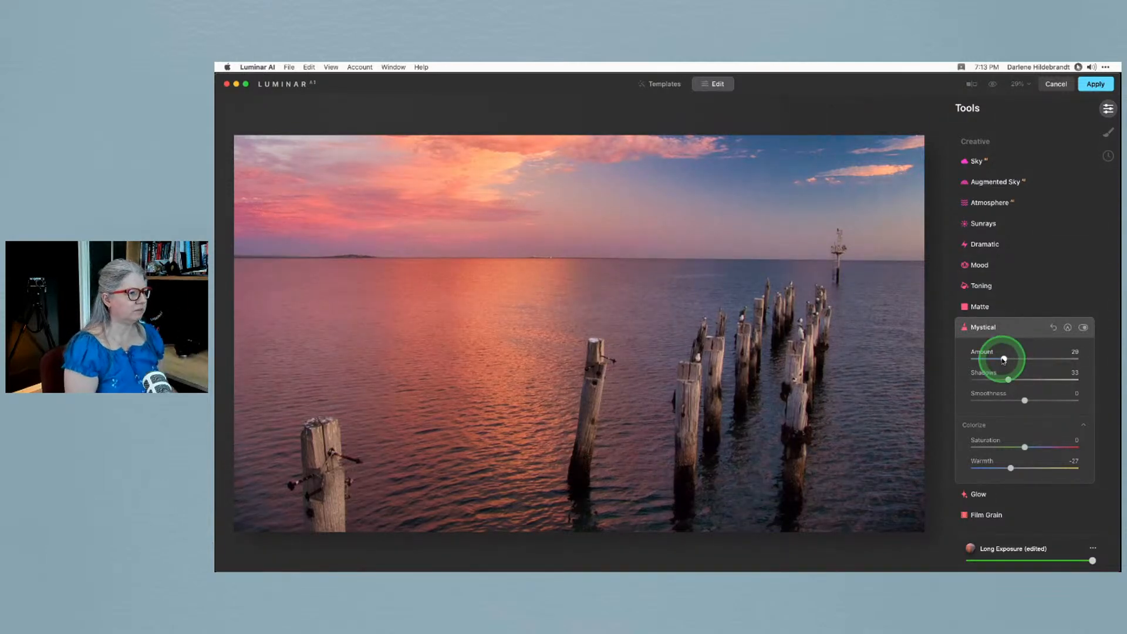
Erase the Mystical effect from the wooden pilings with a mask eraser of radius 148 at 46 opacity, and check the mask overlay
left_click(1068, 327)
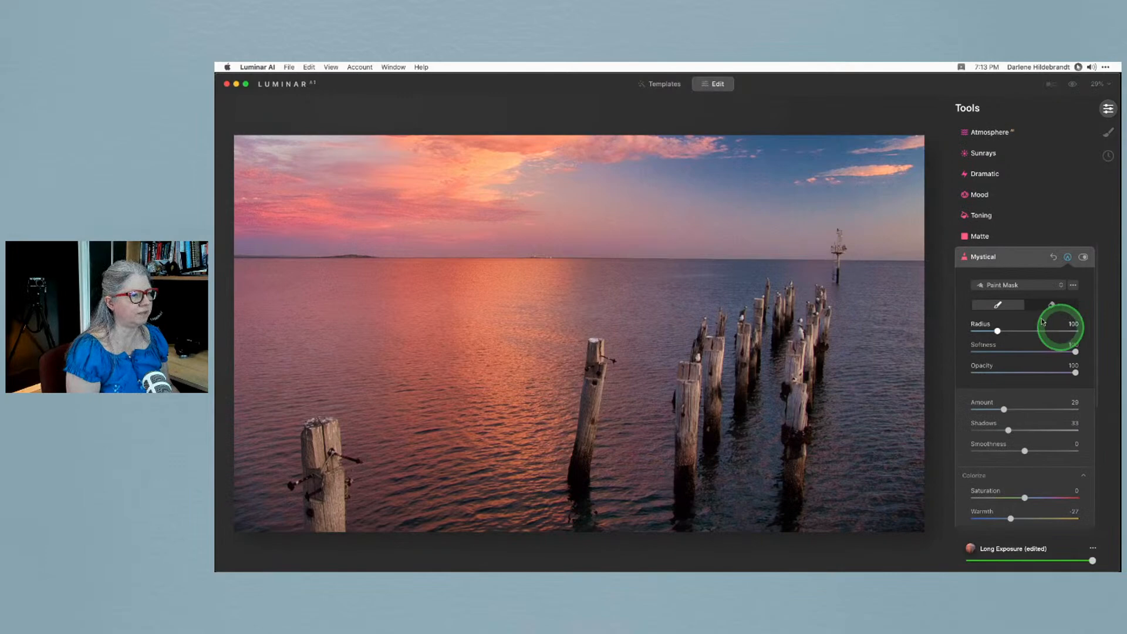
left_click(1050, 305)
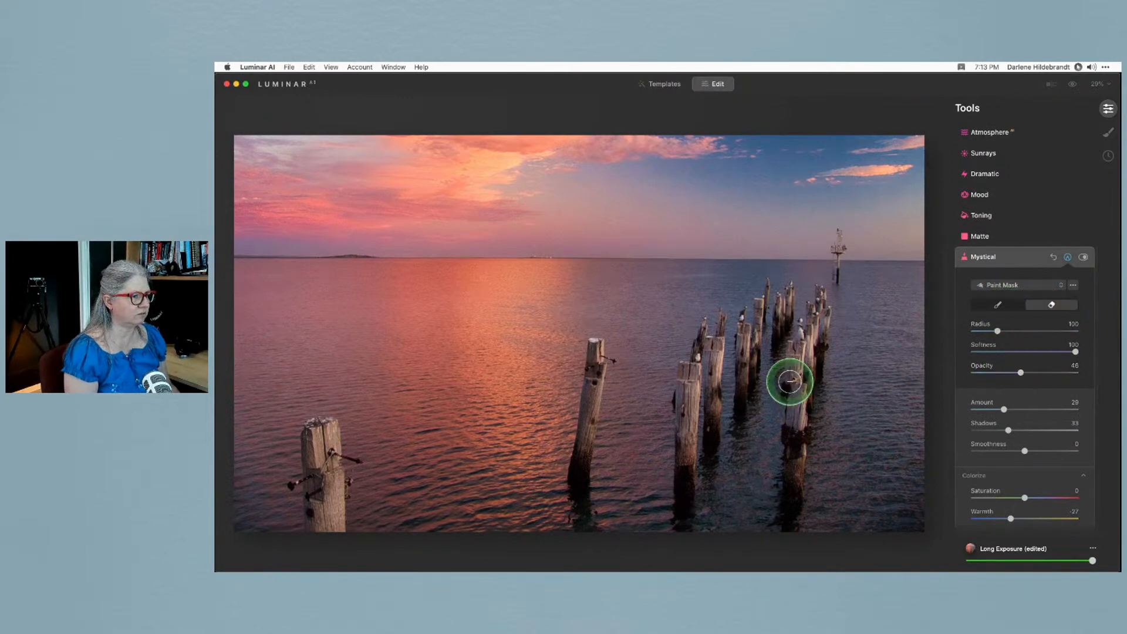
key("bracketright")
key("bracketright")
key("bracketright")
key("bracketright")
key("bracketright")
mouse_move(793, 420)
left_mouse_down()
mouse_move(820, 306)
mouse_move(812, 363)
mouse_move(638, 421)
mouse_move(729, 378)
mouse_move(778, 308)
mouse_move(693, 391)
mouse_move(689, 473)
mouse_move(676, 490)
mouse_move(602, 340)
mouse_move(575, 447)
mouse_move(686, 468)
left_mouse_up()
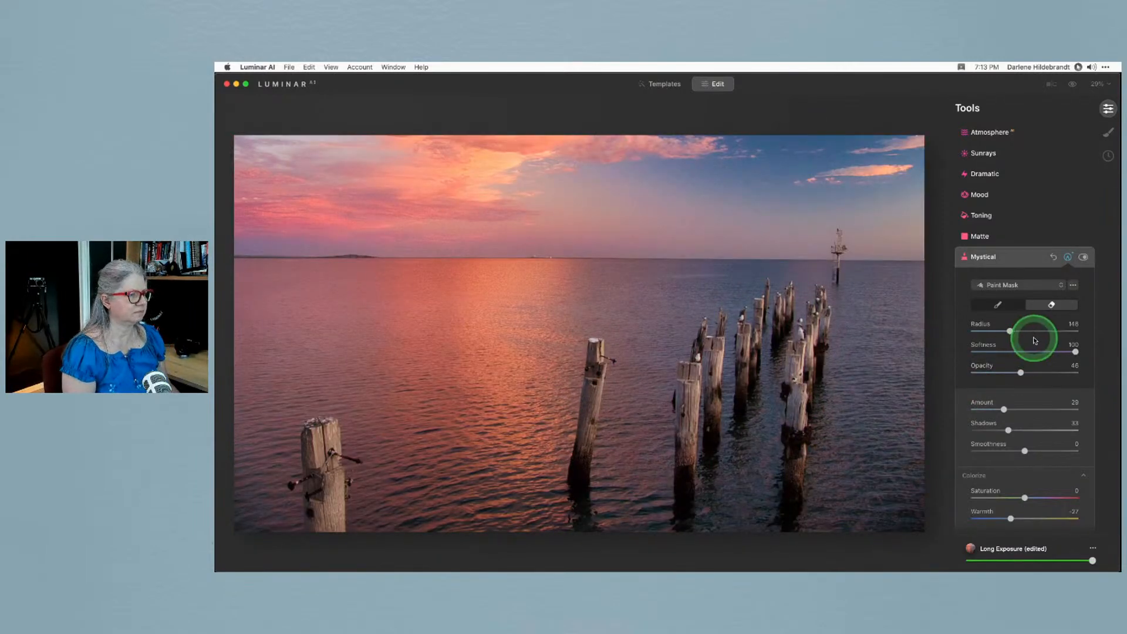
key("/")
key("/")
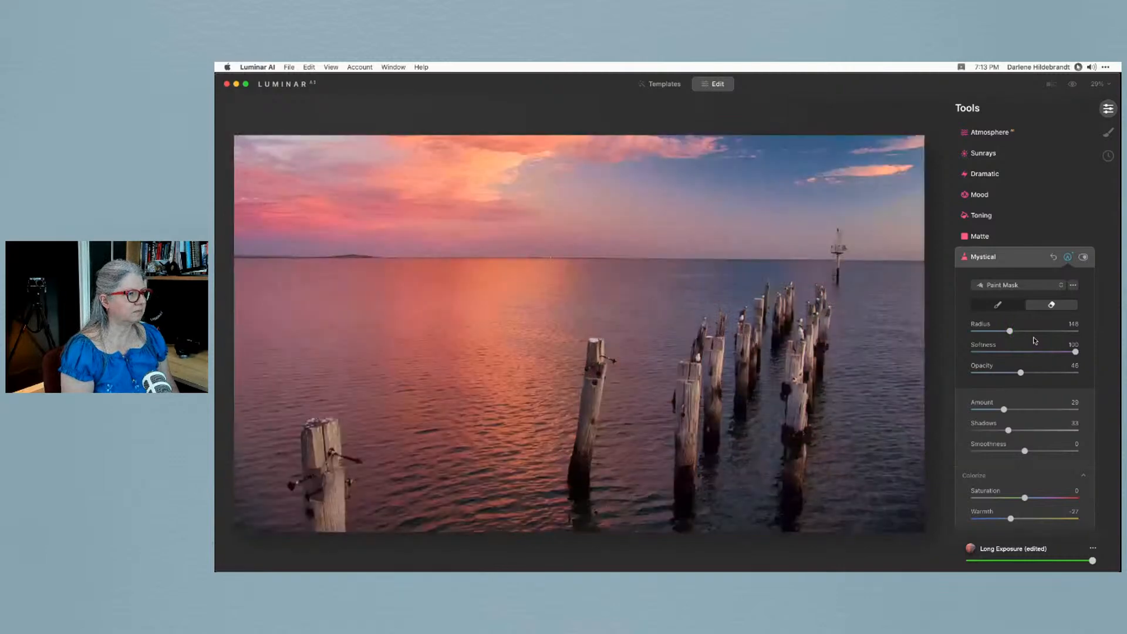
Switch the Mystical mask to a smaller painting brush, examine the mask overlay around the tower and pilings, and close the tool
left_click(997, 304)
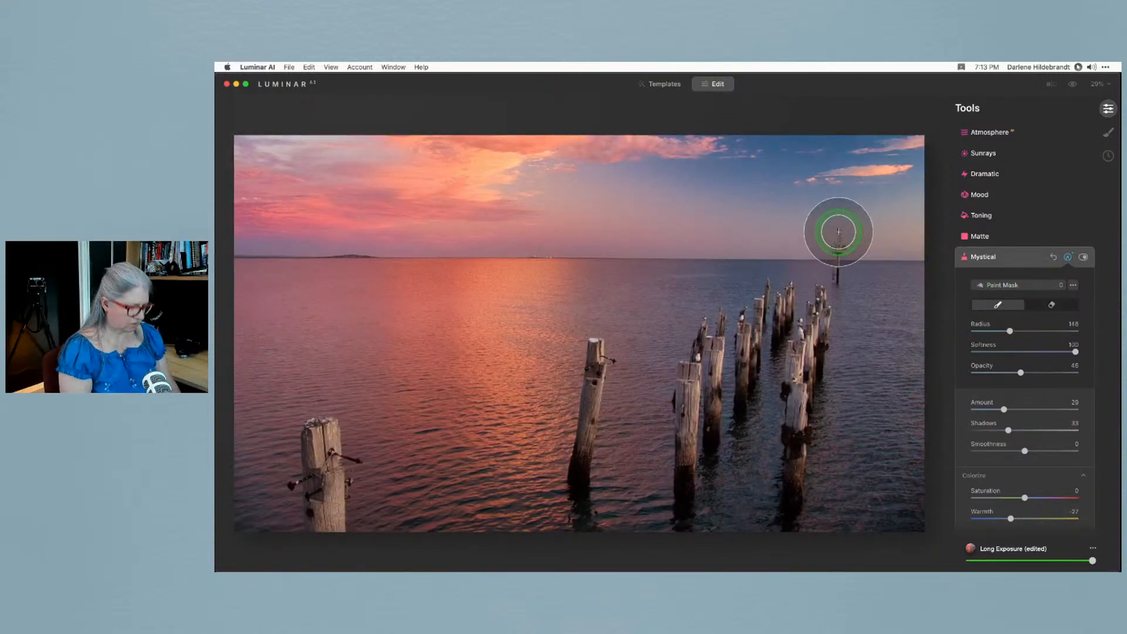
key("bracketleft")
key("bracketleft")
key("bracketleft")
key("bracketleft")
key("bracketleft")
key("bracketleft")
key("slash")
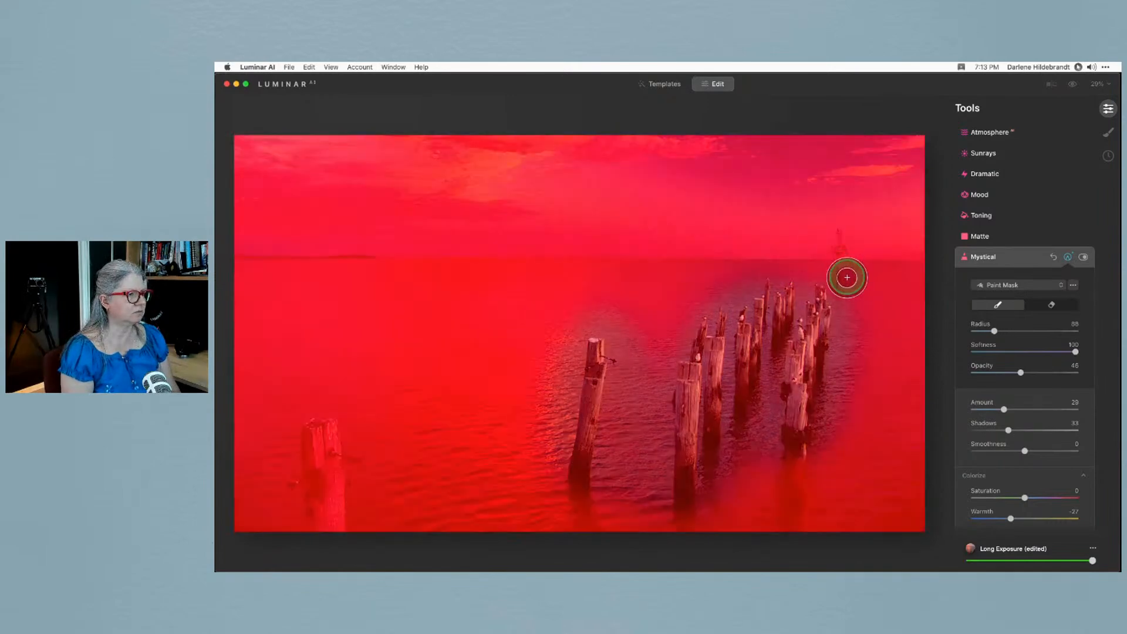
key("slash")
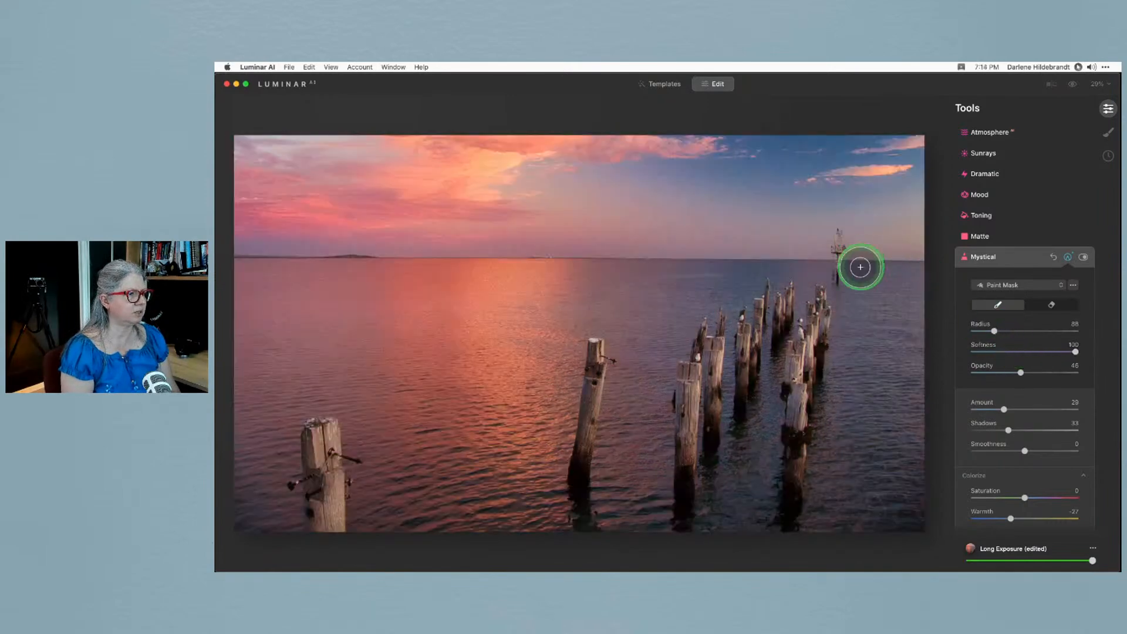
left_click(1029, 263)
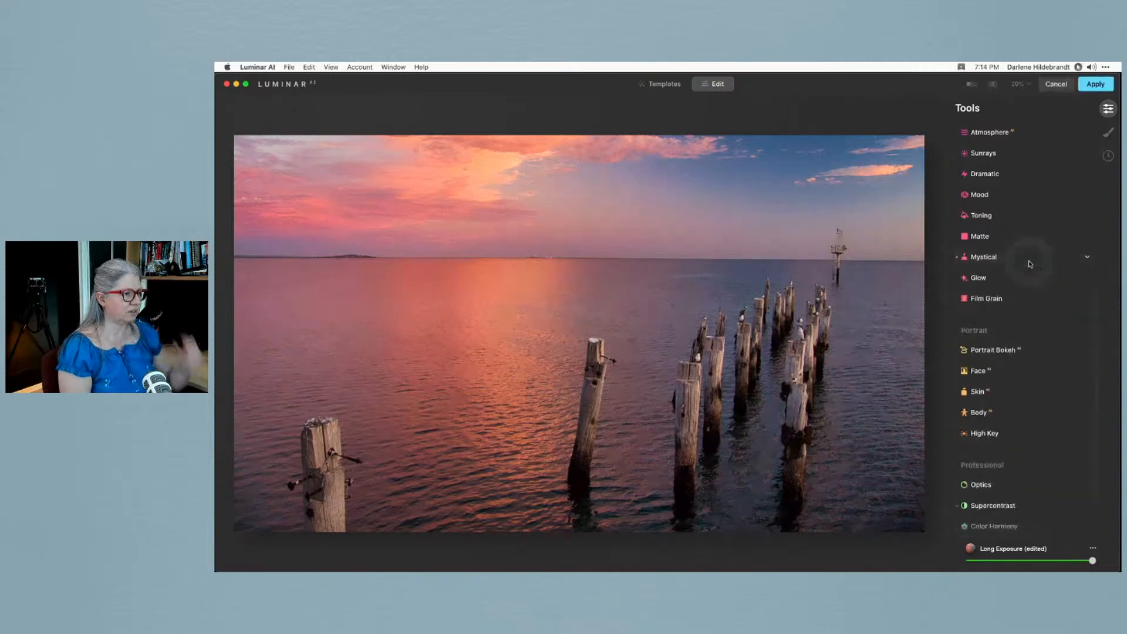
Remove the beacon tower on the horizon with the Erase tool, covering it with a brush of radius 80
scroll(1028, 264, "up", 5)
scroll(1028, 263, "up", 1)
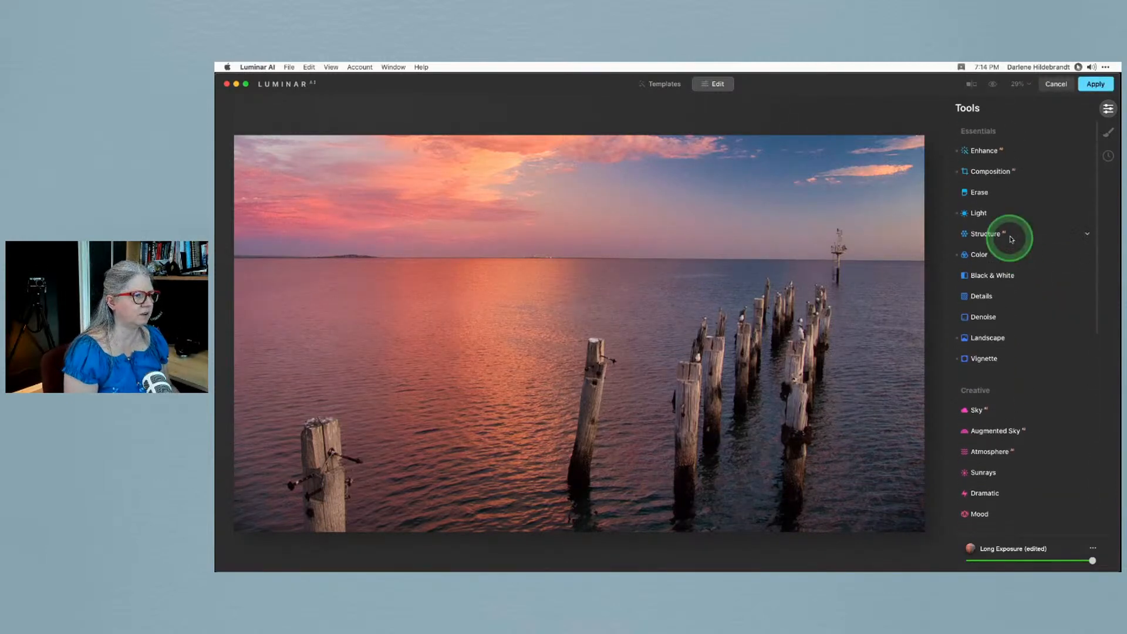
left_click(980, 190)
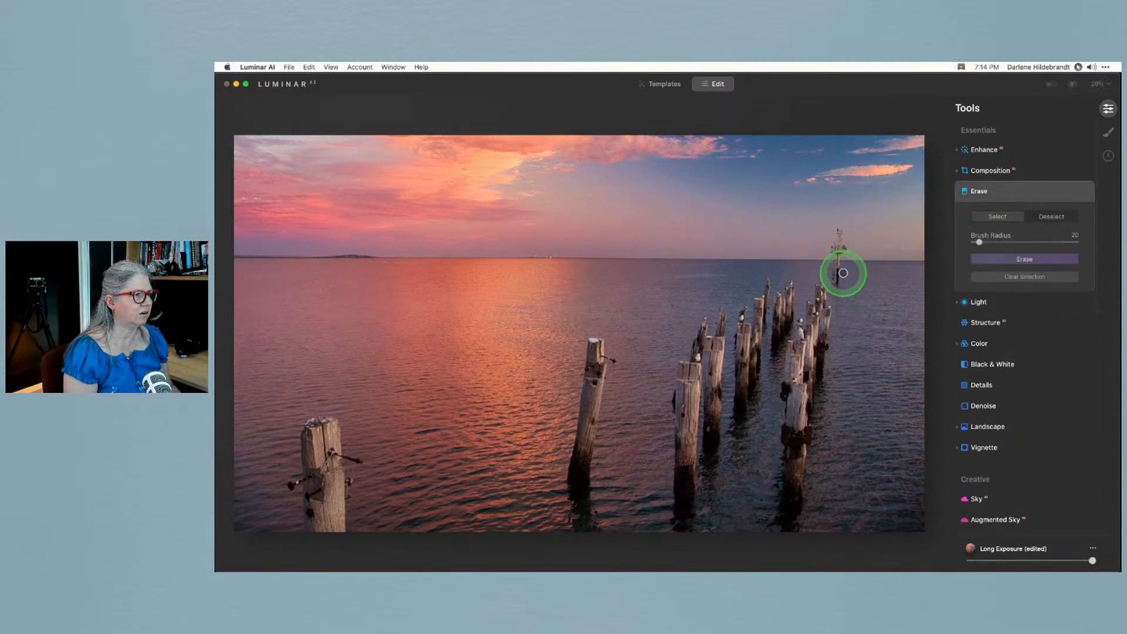
left_click(1095, 86)
left_click(1078, 122)
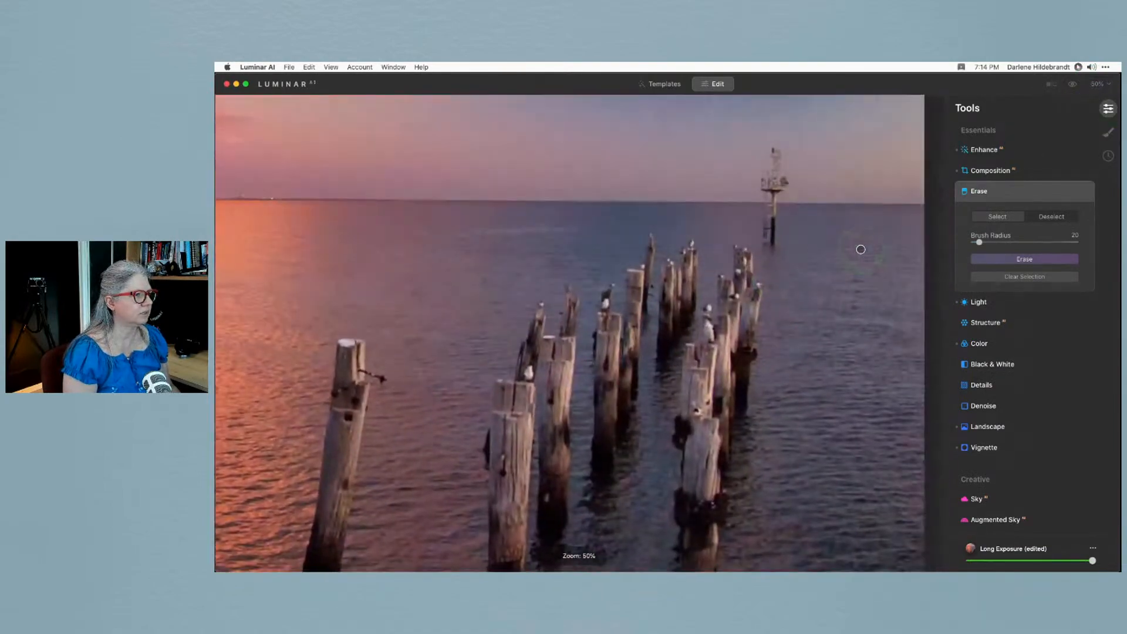
key("bracketright")
key("bracketright")
key("bracketright")
key("bracketright")
mouse_move(773, 157)
left_mouse_down()
mouse_move(773, 241)
mouse_move(785, 231)
mouse_move(788, 153)
left_mouse_up()
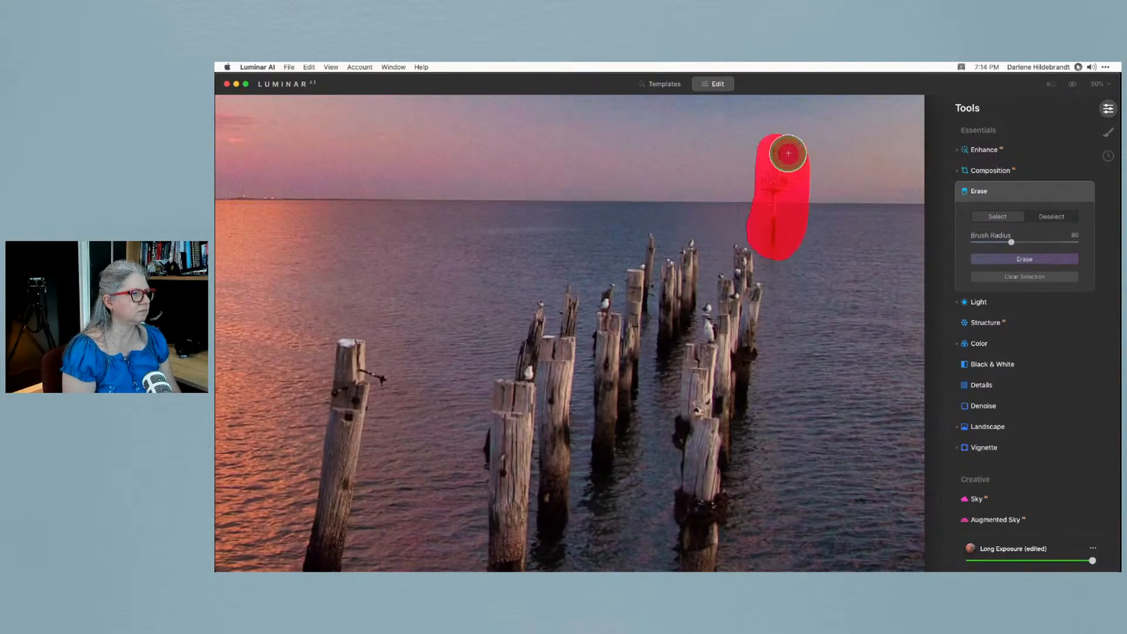
left_click(997, 260)
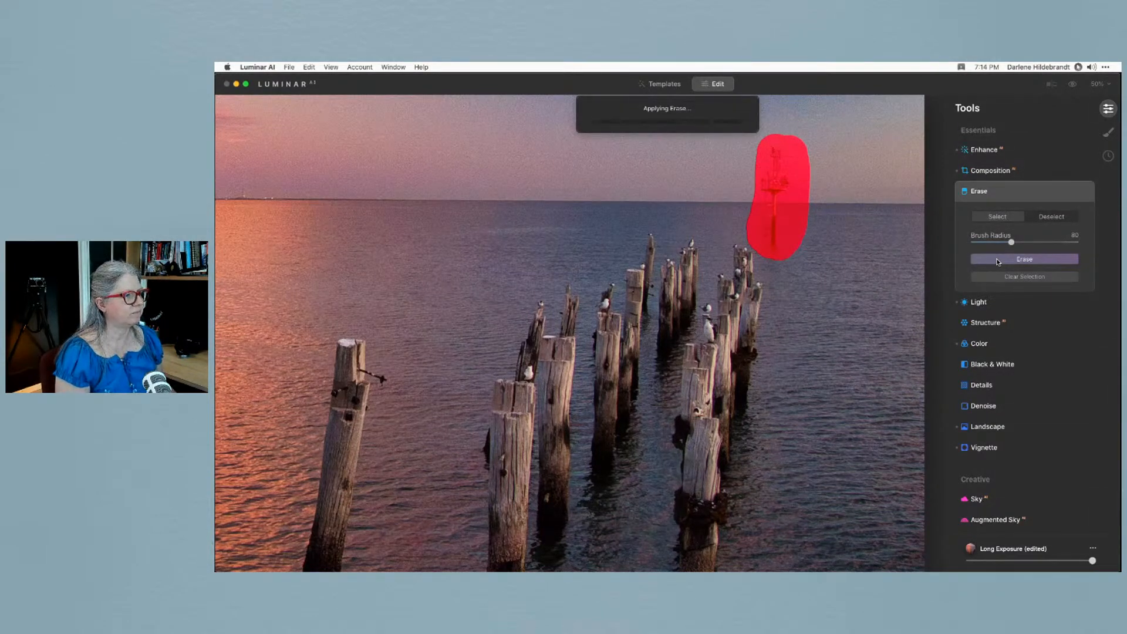
left_click(998, 261)
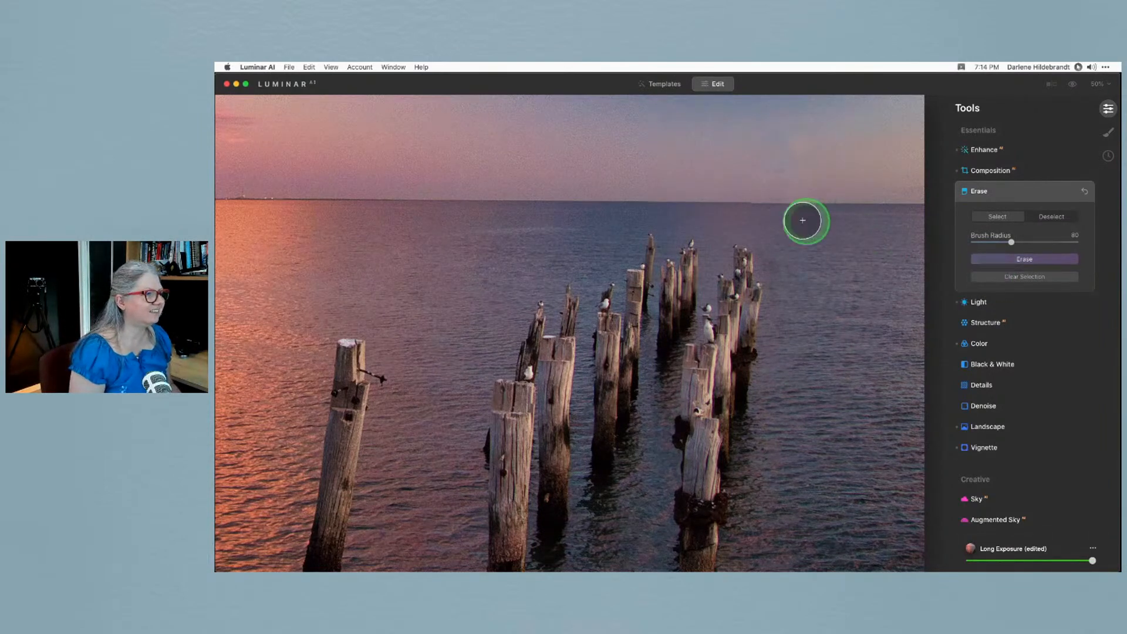
Erase the uneven remnants along the horizon where the tower stood, using a brush radius of 32
key("bracketleft")
key("bracketleft")
key("bracketleft")
key("bracketleft")
left_click_drag(732, 200, 825, 203)
left_click(1010, 262)
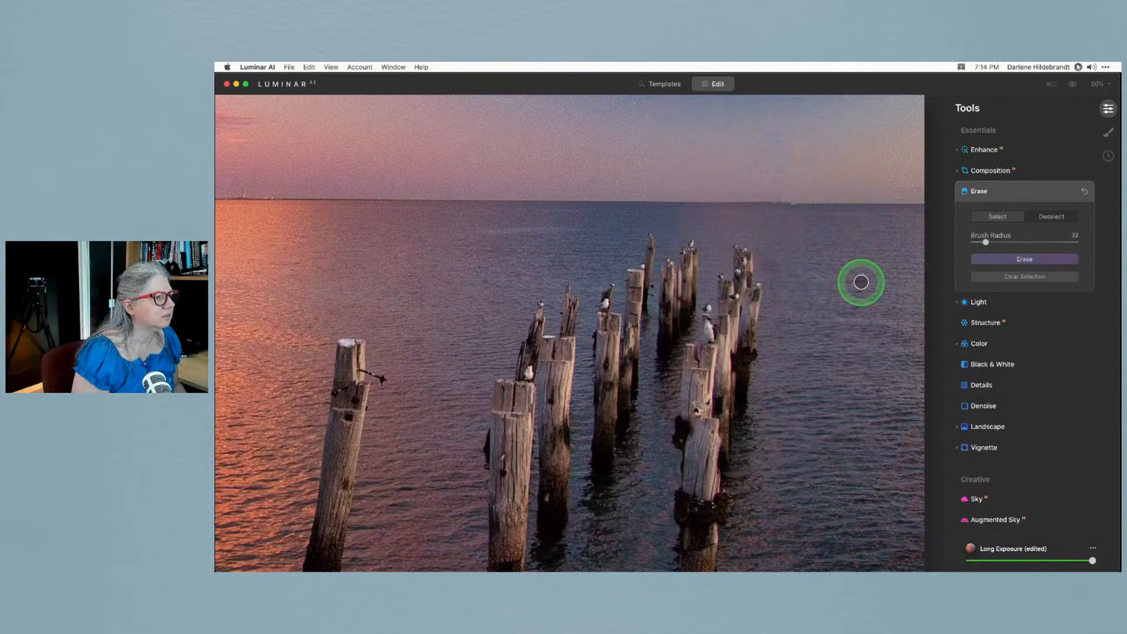
left_click(791, 205)
left_click(776, 204)
left_click(1016, 260)
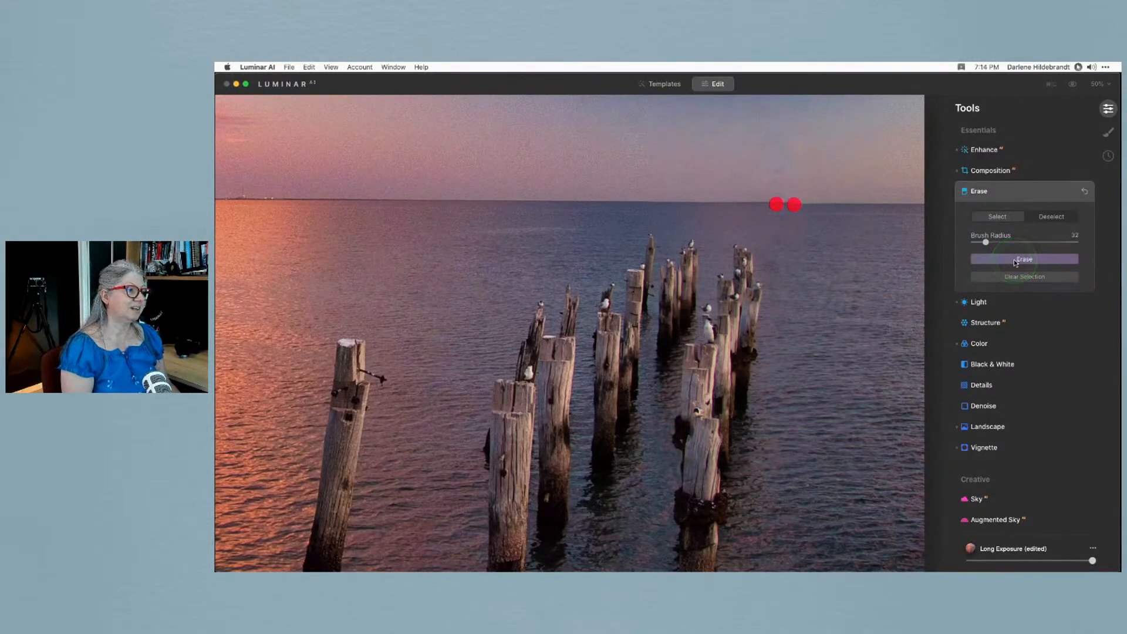
left_click(1013, 262)
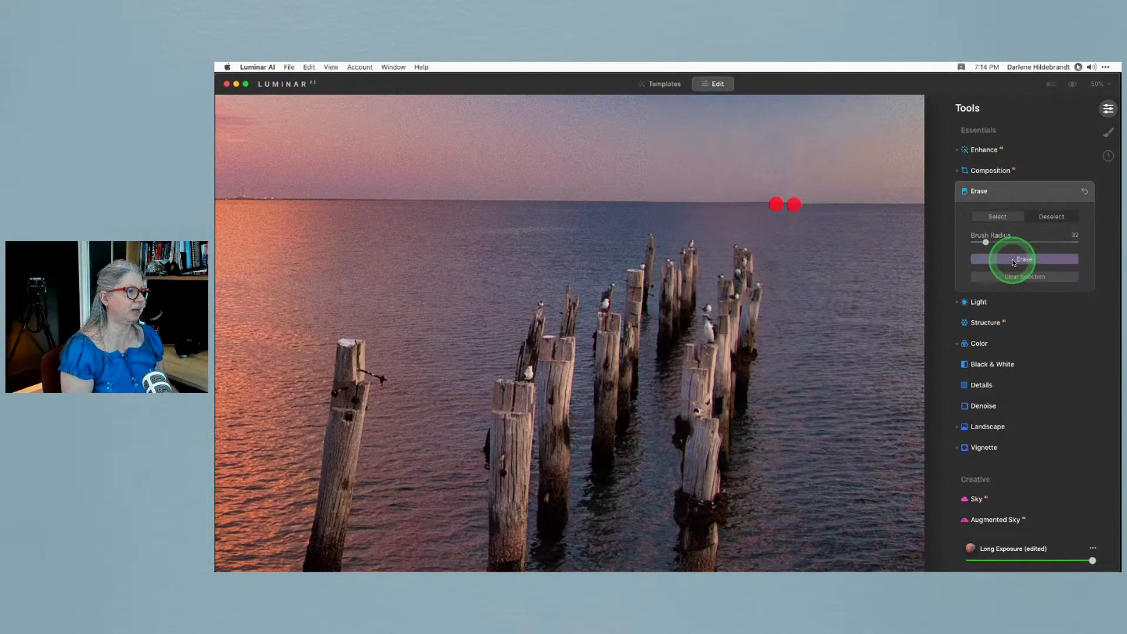
Erase the blotchy patch of sky above the horizon where the tower stood, and close the Erase tool
mouse_move(760, 174)
left_mouse_down()
mouse_move(788, 179)
mouse_move(762, 174)
mouse_move(777, 139)
mouse_move(772, 166)
mouse_move(786, 165)
mouse_move(775, 140)
left_mouse_up()
left_click(1016, 262)
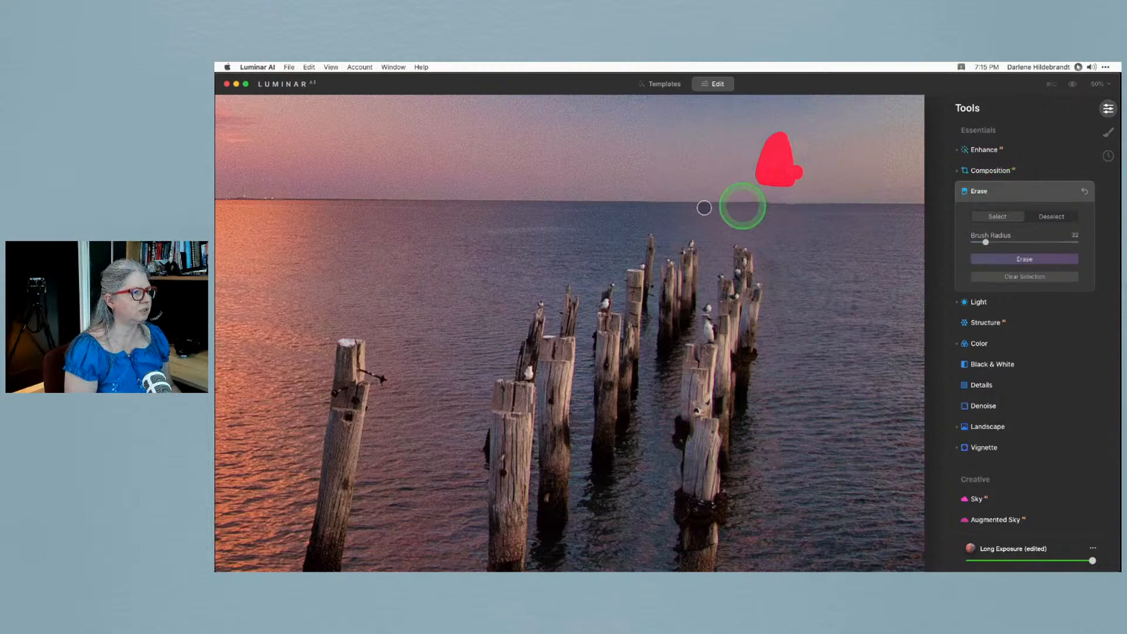
left_click(1020, 194)
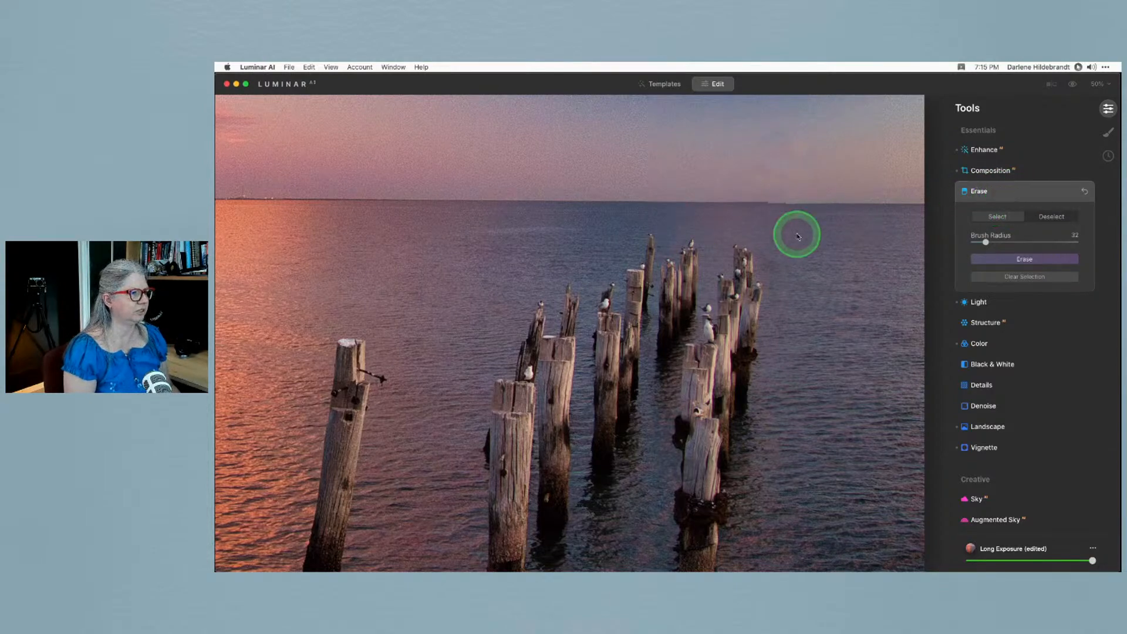
left_click(807, 235)
left_click(807, 237)
left_click(806, 269)
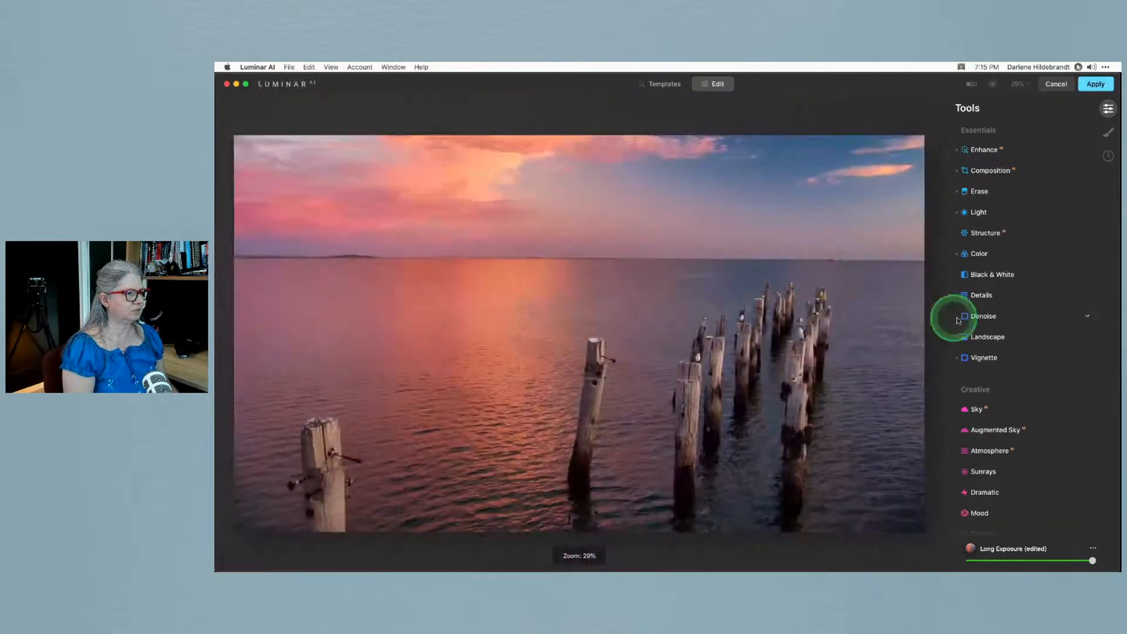
Repair the broken horizon line by cloning a clean stretch of horizon over it, working at 100% zoom, and apply the Clone
left_click(838, 263)
scroll(1003, 357, "down", 10)
scroll(767, 303, "right", 6)
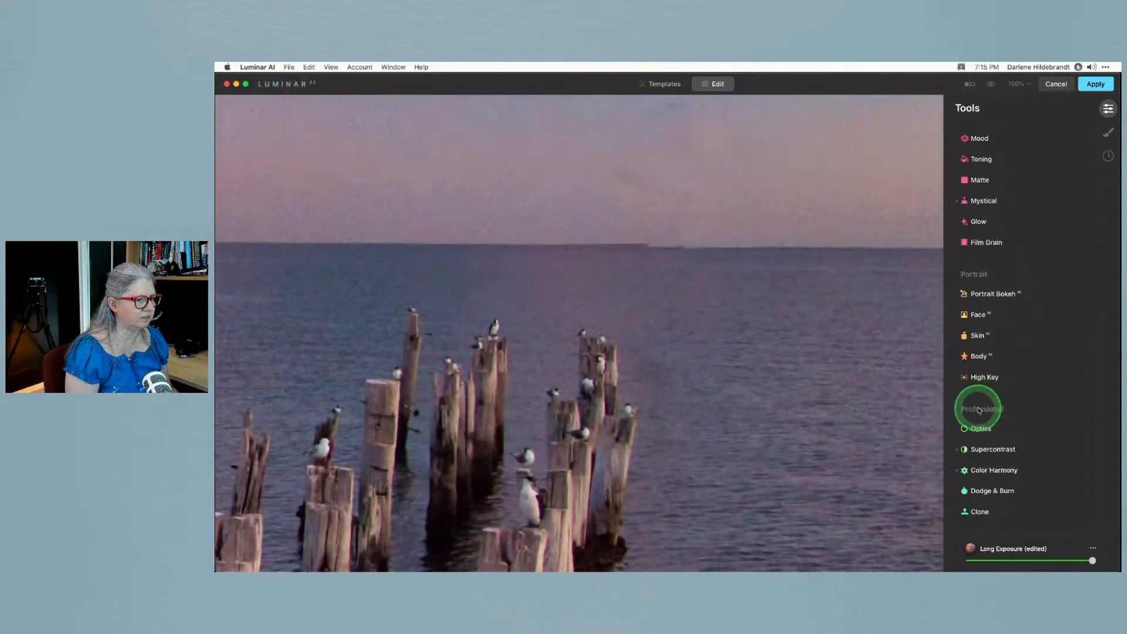
left_click(980, 513)
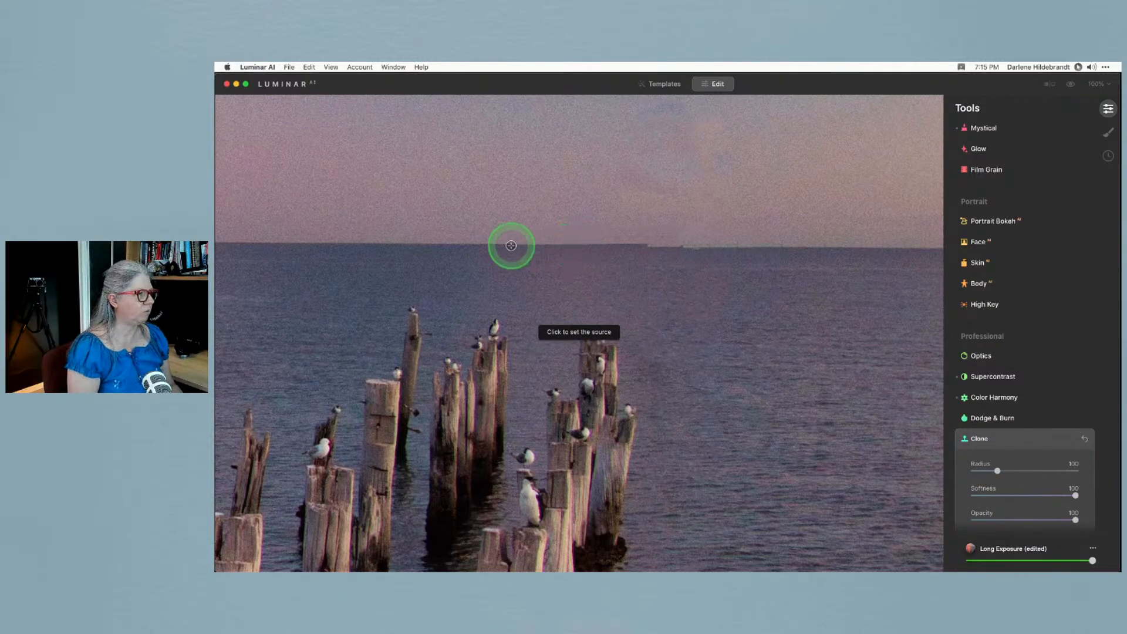
left_click(553, 245)
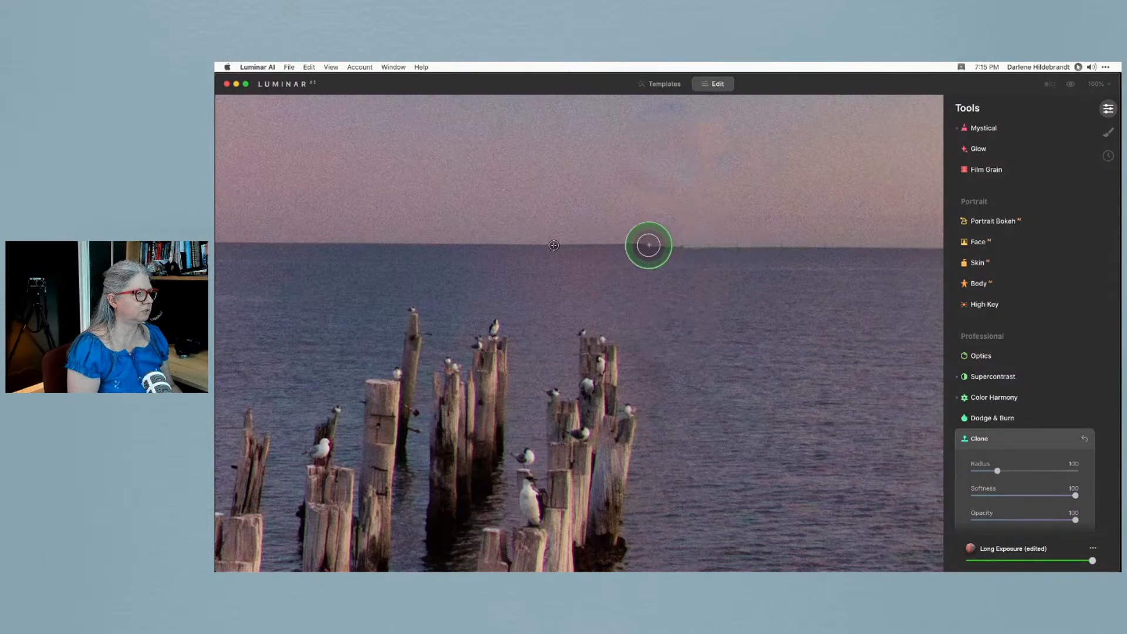
left_click_drag(649, 245, 709, 247)
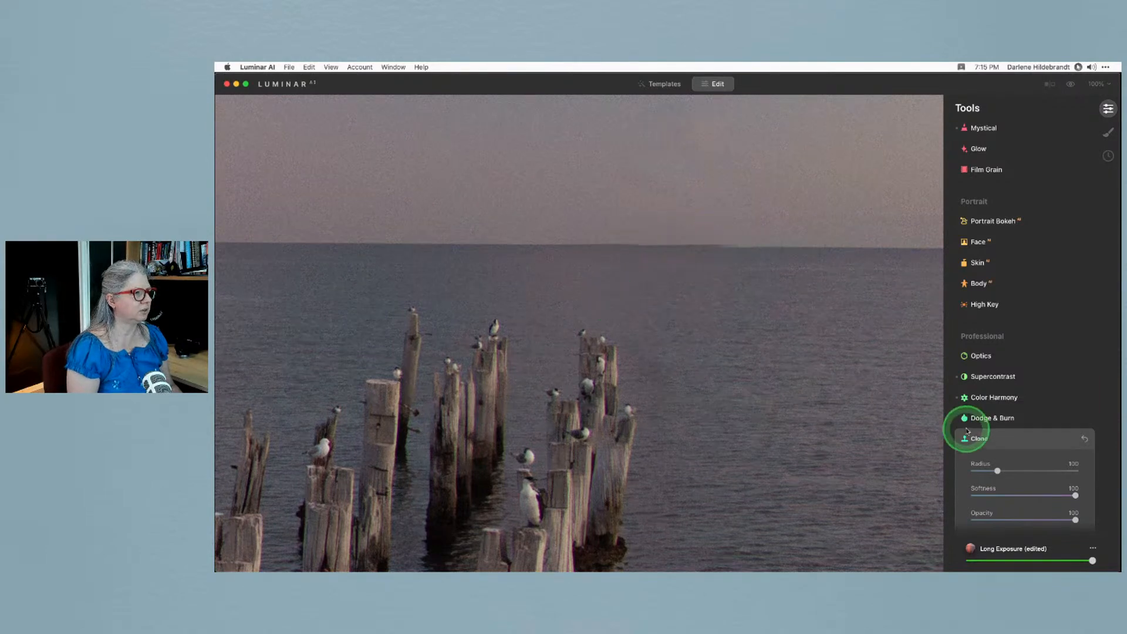
left_click_drag(723, 247, 753, 247)
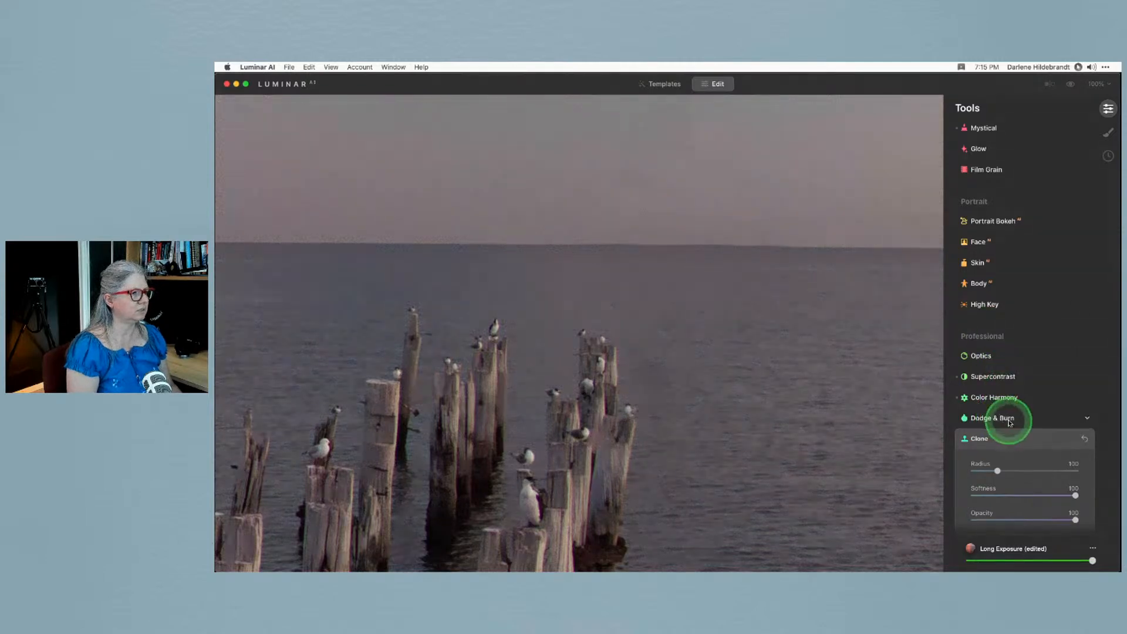
left_click(1027, 438)
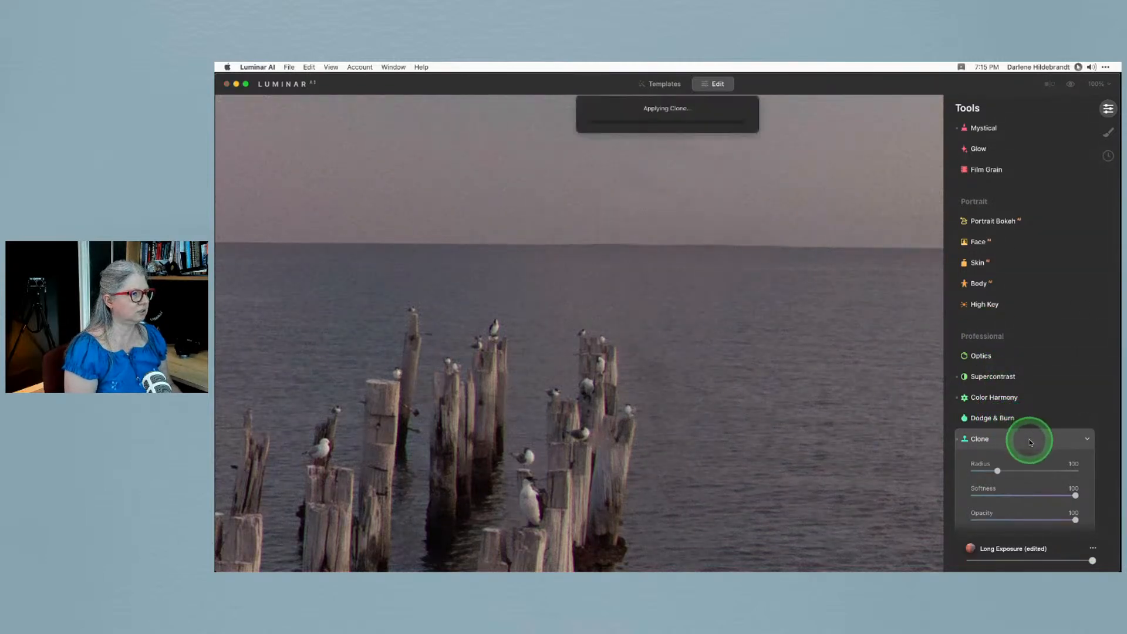
View the whole photo and compare the edited seascape with its original version
left_click(770, 313)
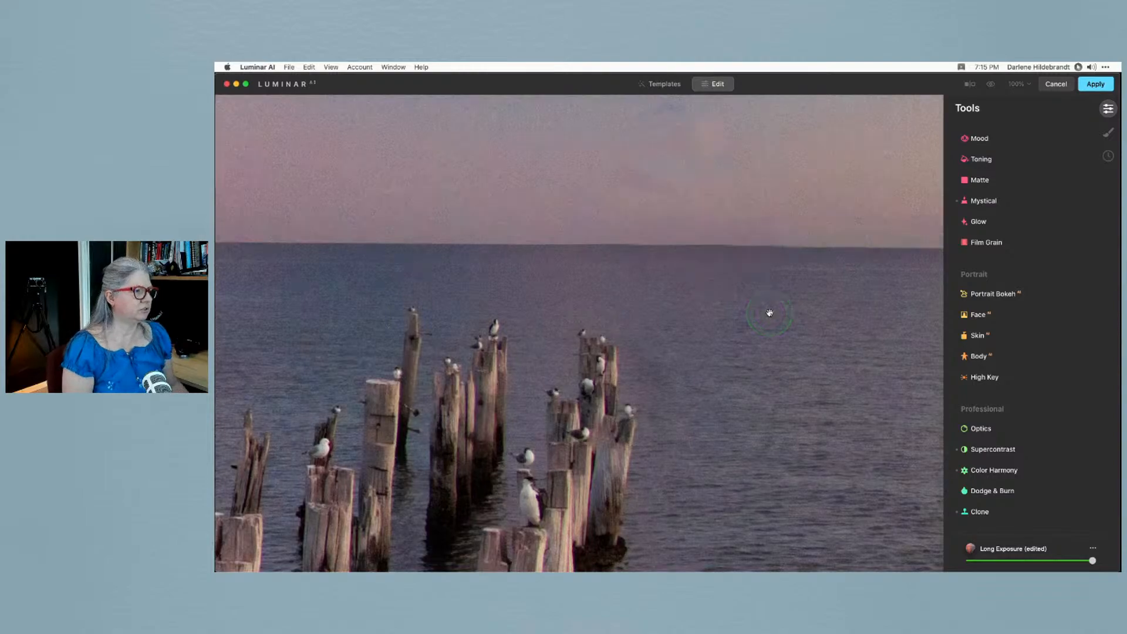
left_click(769, 312)
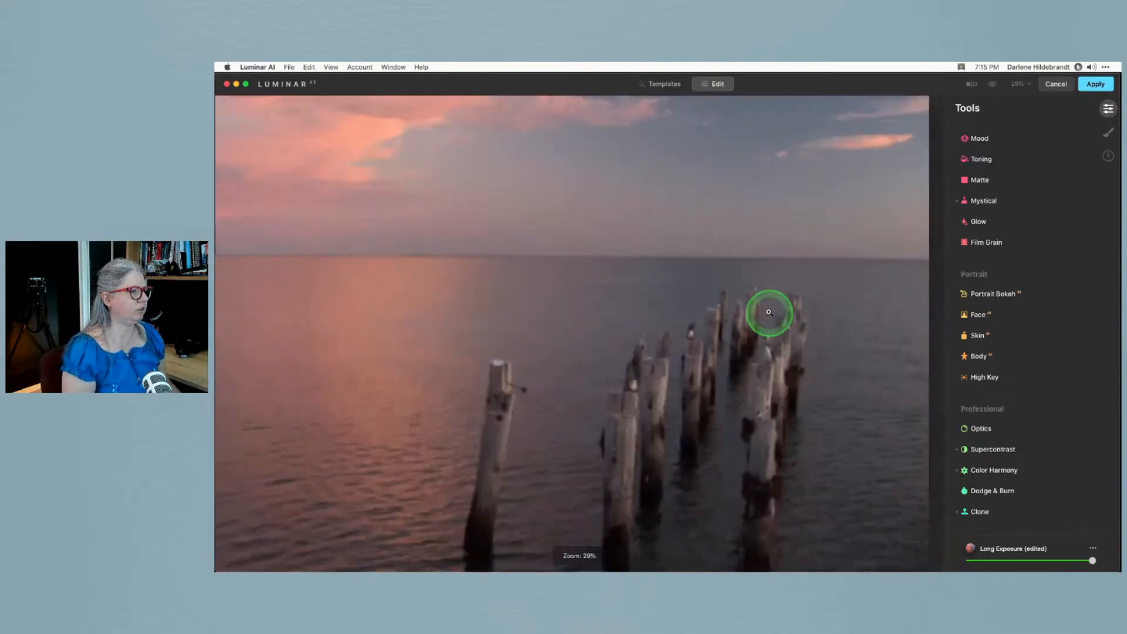
left_click(980, 343)
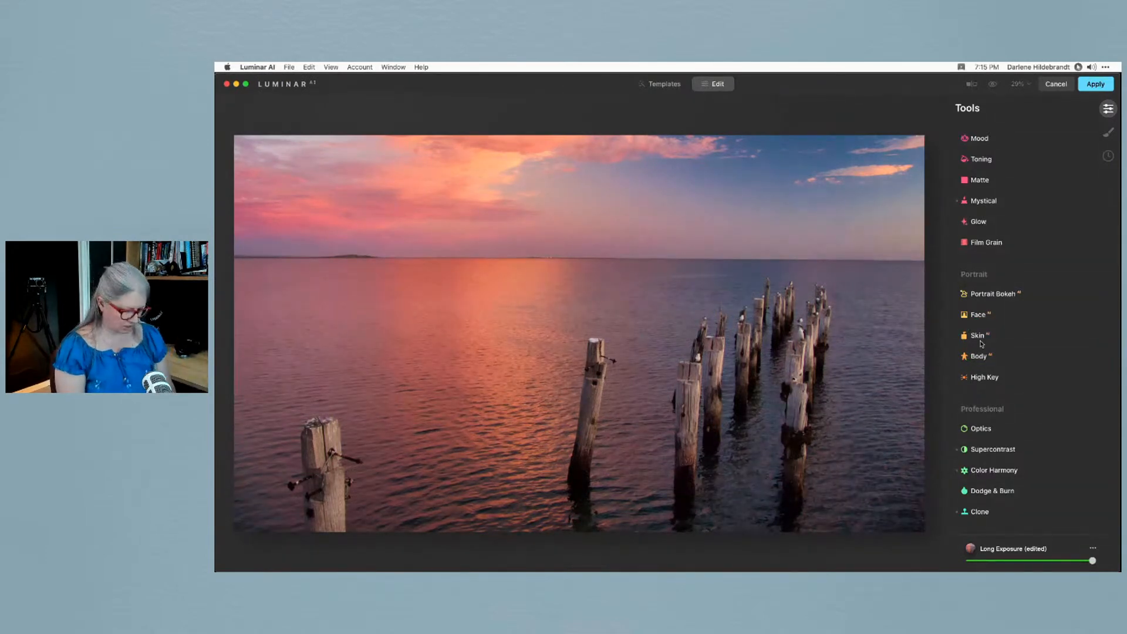
key("backslash")
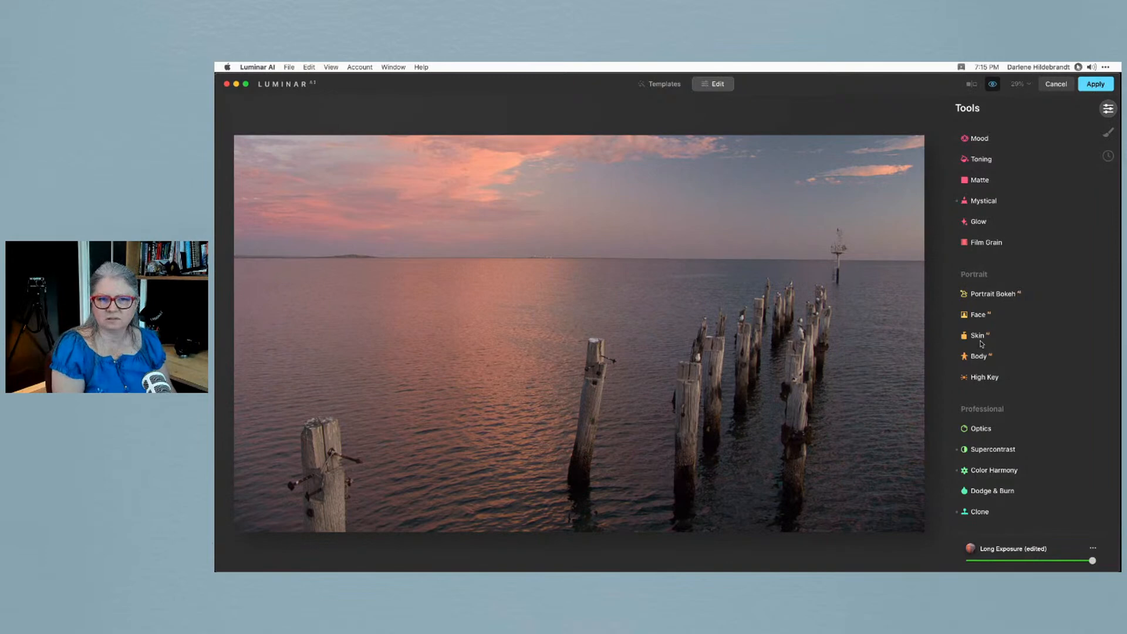
key("backslash")
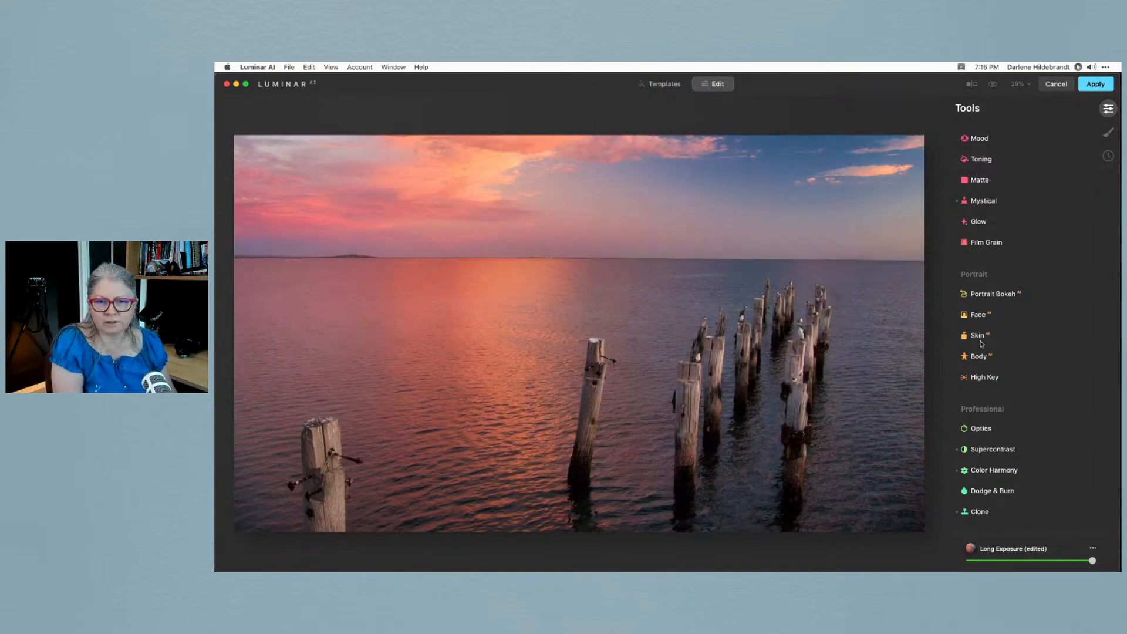
Check the edited seascape against its original and darken its edges with a Vignette Amount of -48
key("backslash")
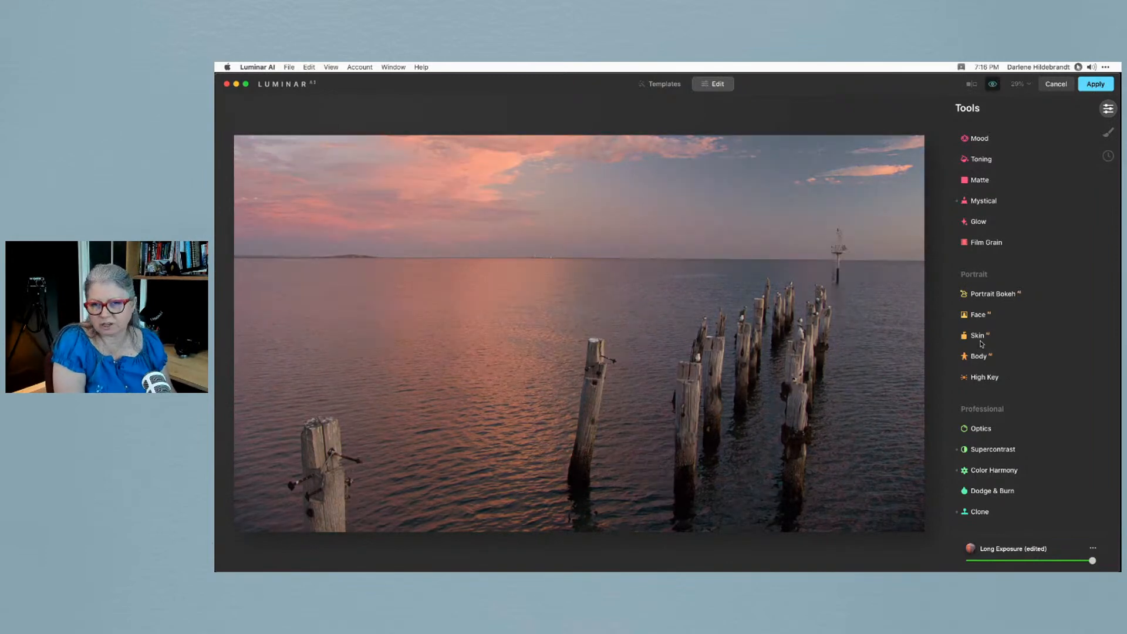
key("backslash")
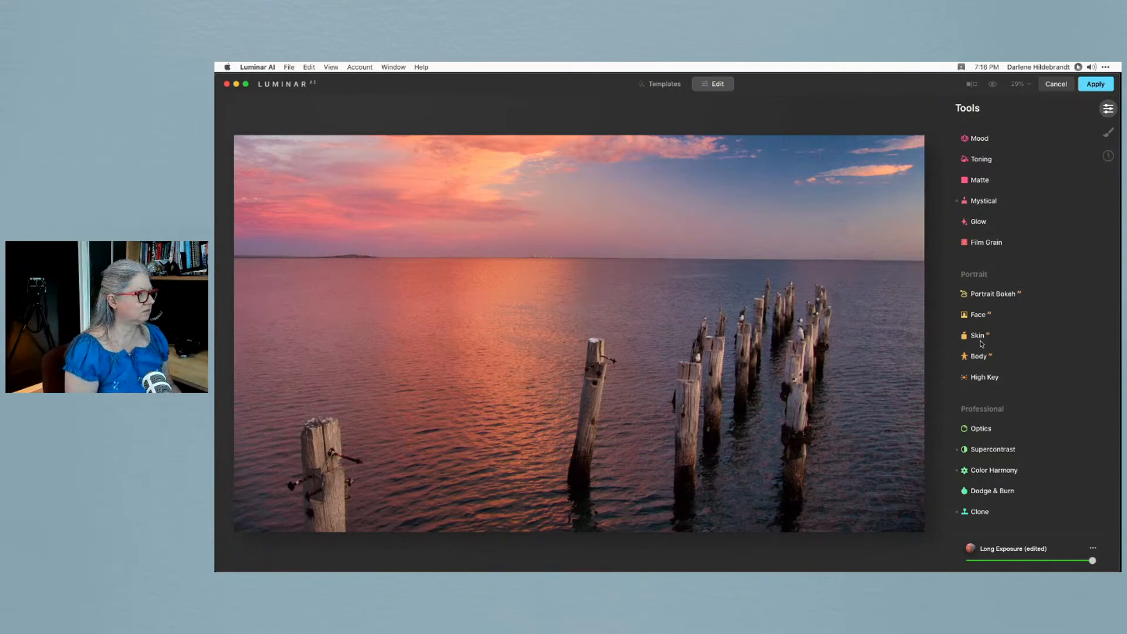
scroll(980, 270, "up", 3)
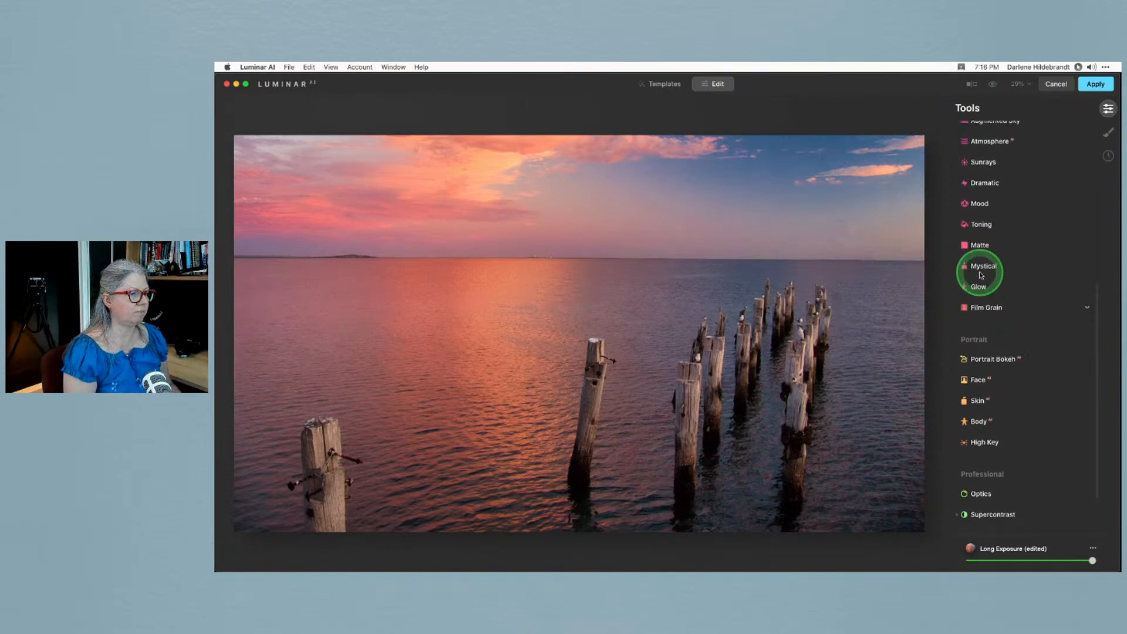
scroll(980, 275, "up", 5)
left_click(989, 328)
scroll(980, 329, "down", 2)
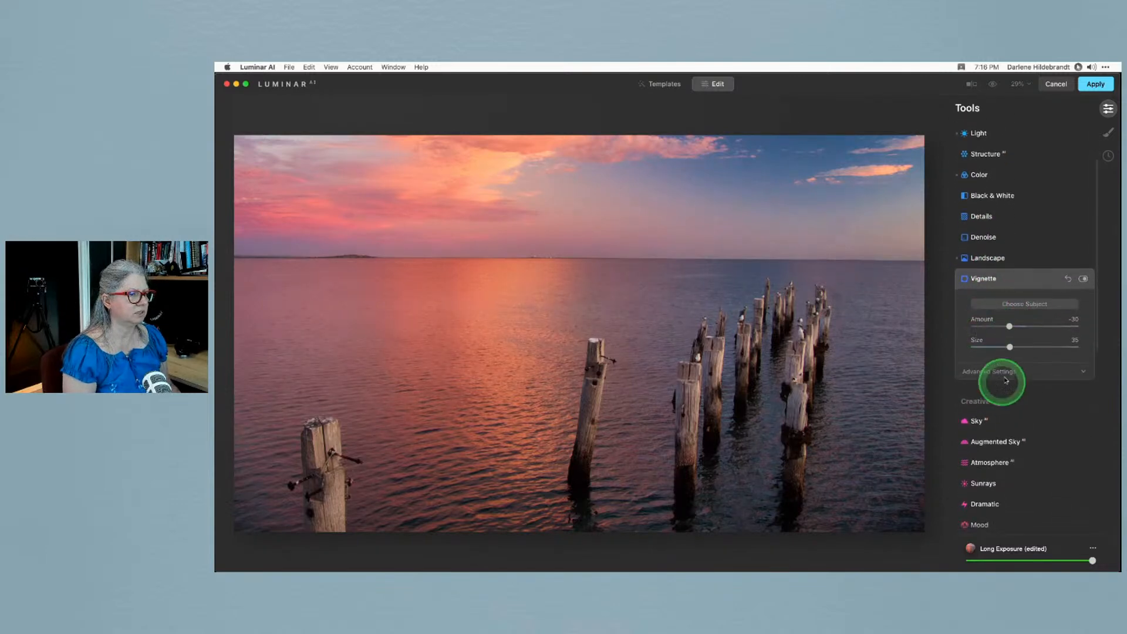
left_click_drag(1010, 327, 1005, 325)
left_click(1020, 280)
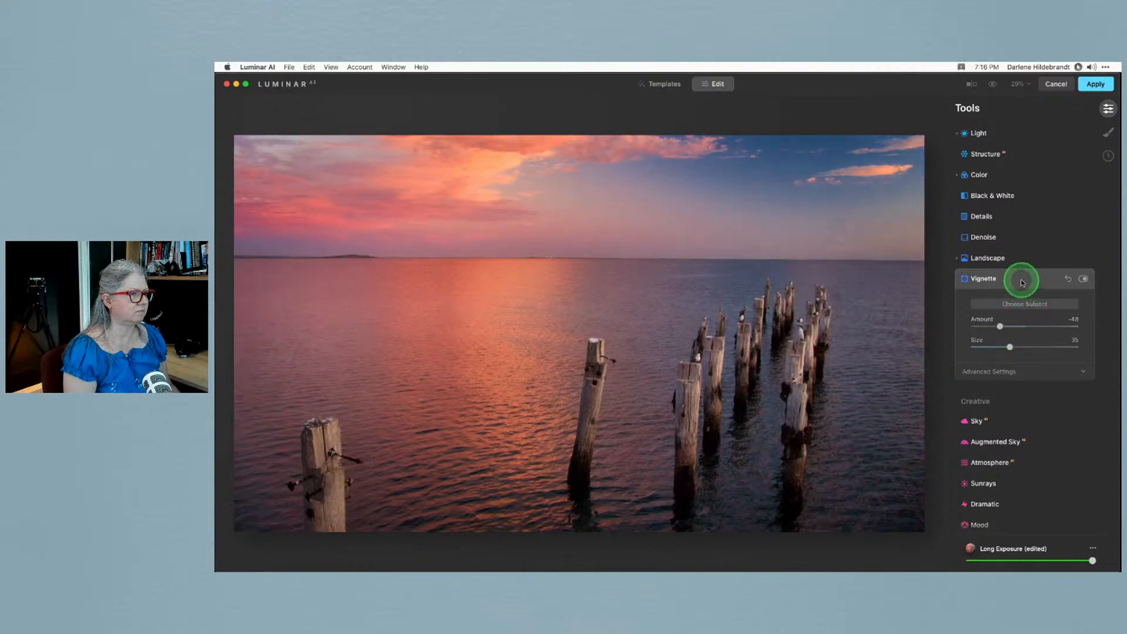
Add the Birds 3 object to the photo's sky with Augmented Sky
scroll(1021, 283, "down", 3)
scroll(1014, 297, "down", 2)
scroll(1002, 183, "up", 1)
left_click(990, 232)
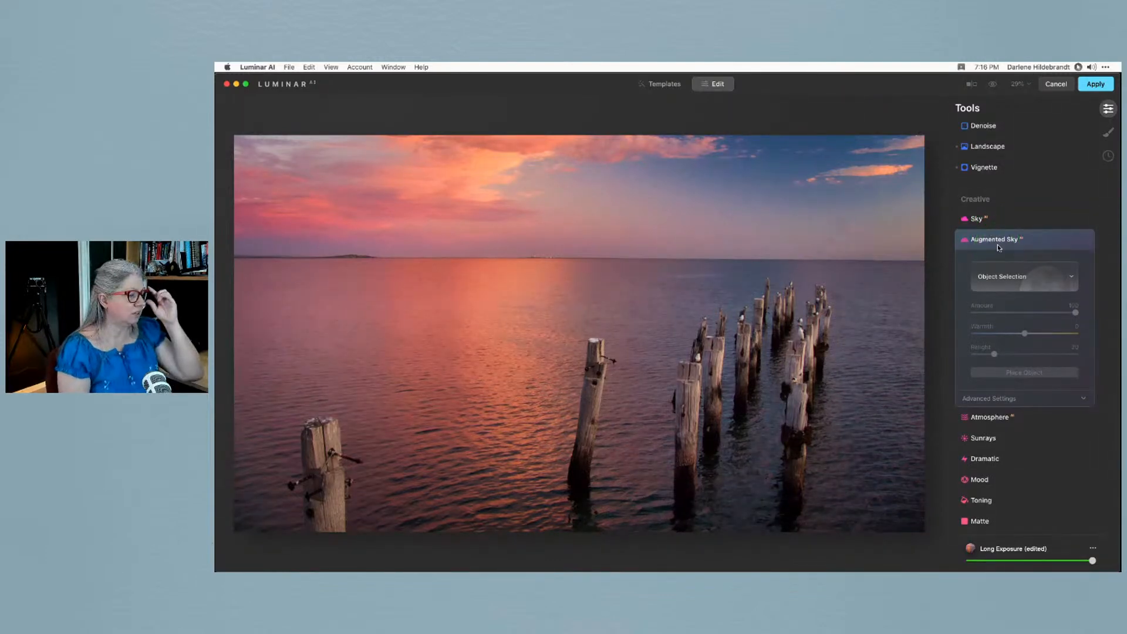
left_click(997, 246)
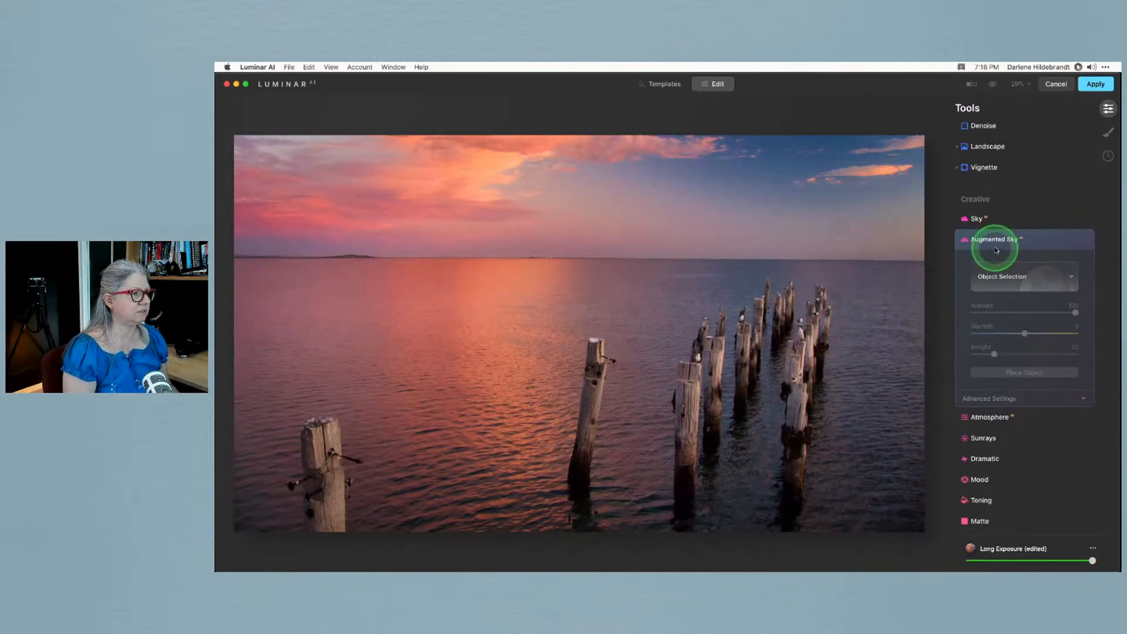
left_click(1002, 273)
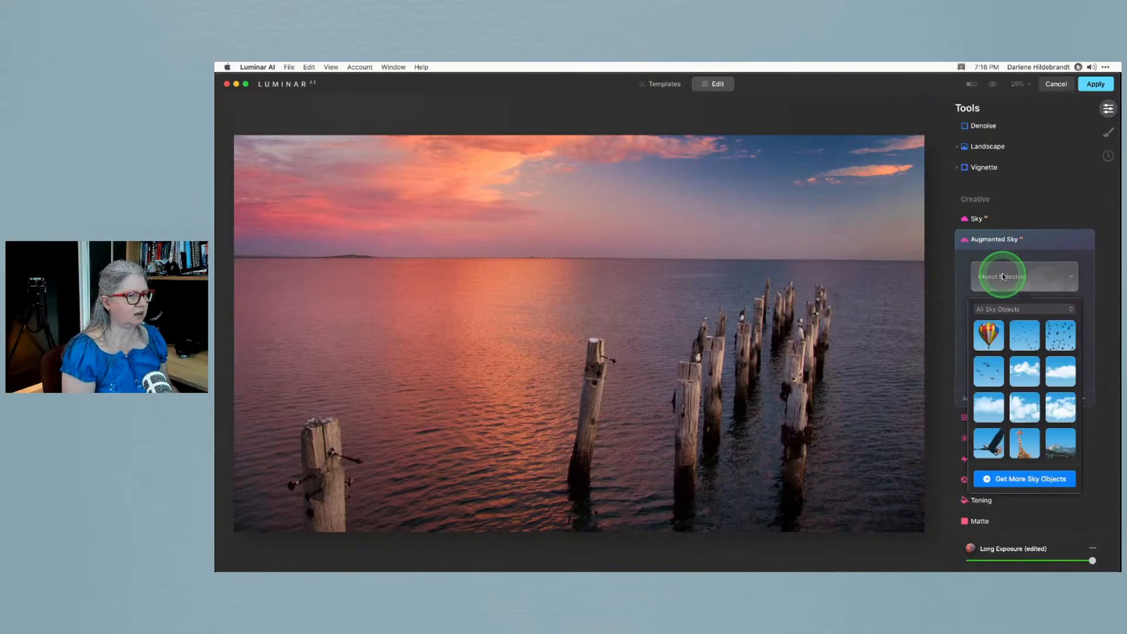
left_click(988, 370)
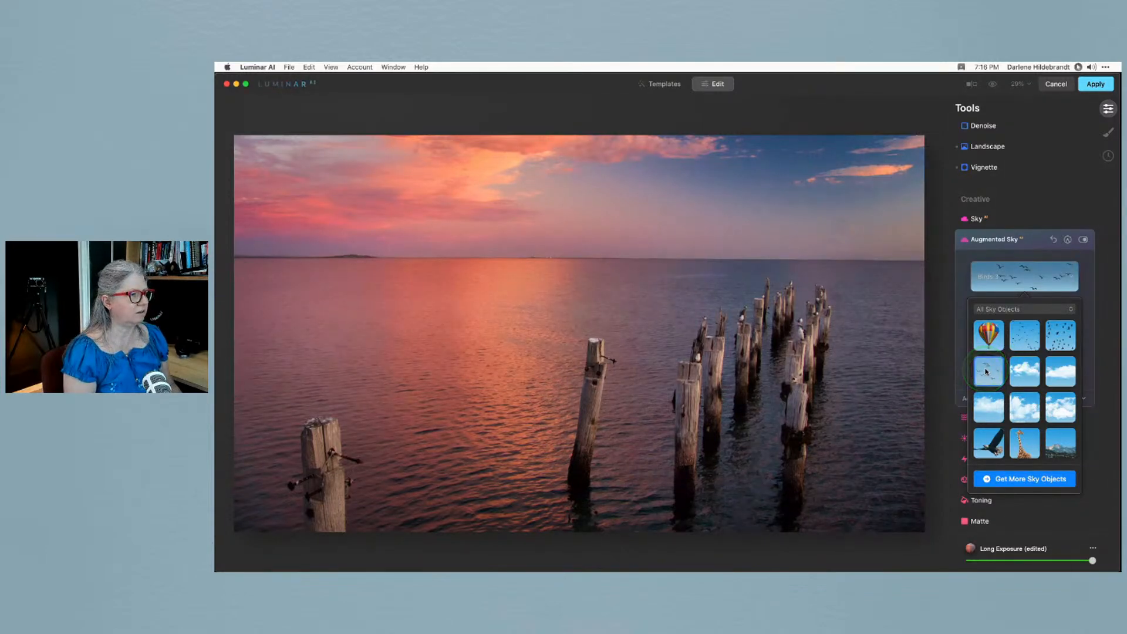
left_click(964, 284)
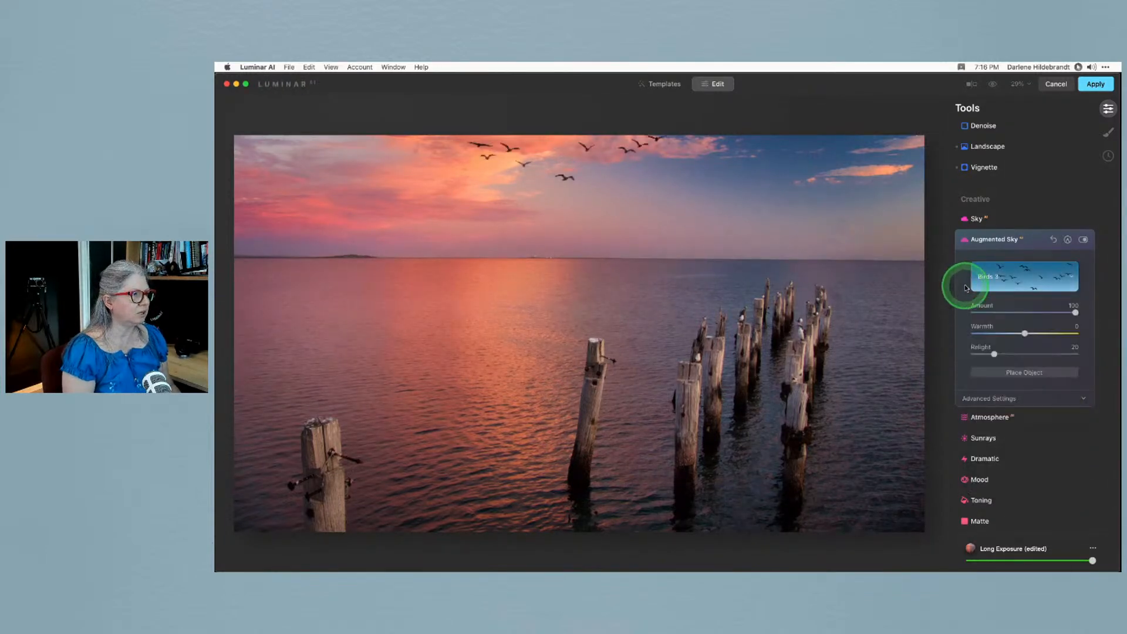
Move the flock of birds into the open sky above the receding posts and shrink it to fit above the horizon
left_click(986, 399)
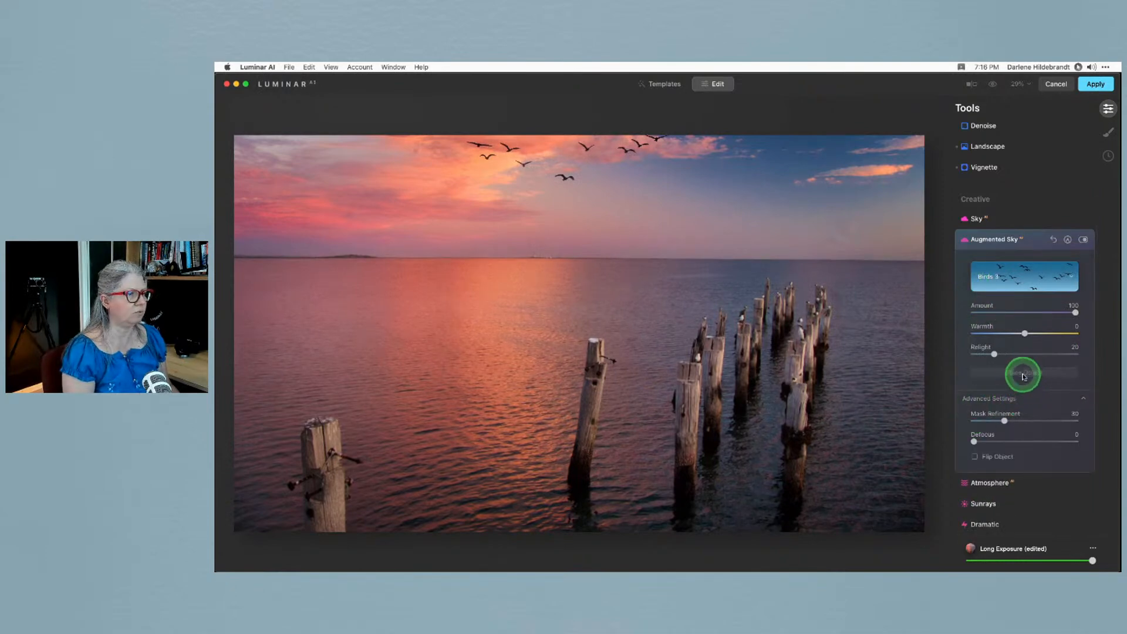
left_click(1022, 372)
left_click_drag(581, 154, 729, 206)
left_click_drag(836, 241, 794, 223)
left_click_drag(707, 193, 721, 206)
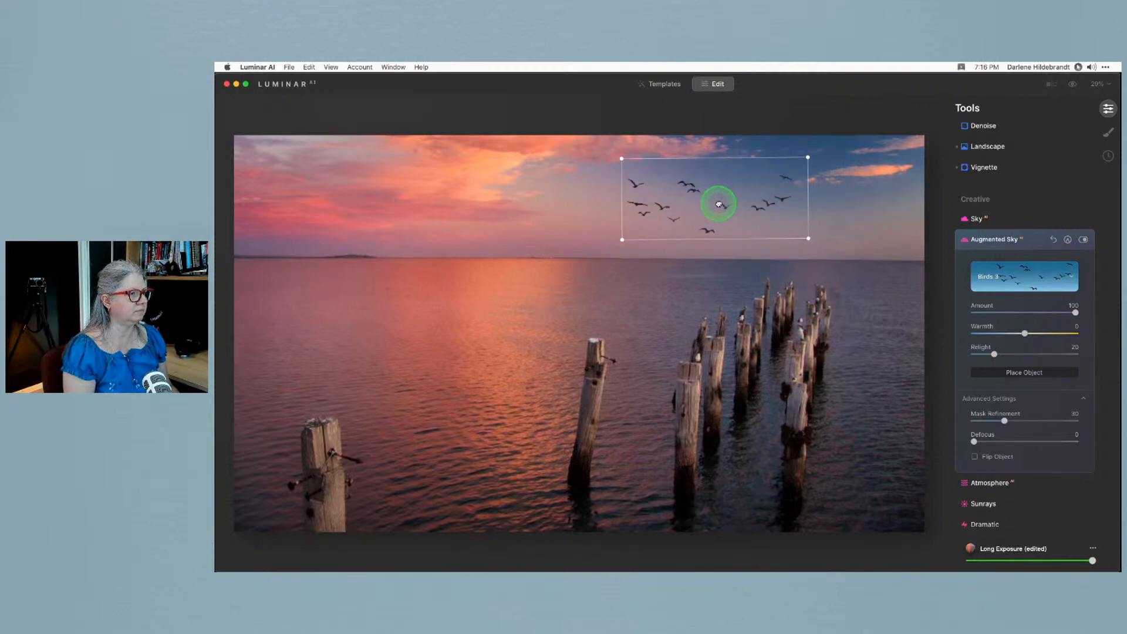
left_click(1006, 372)
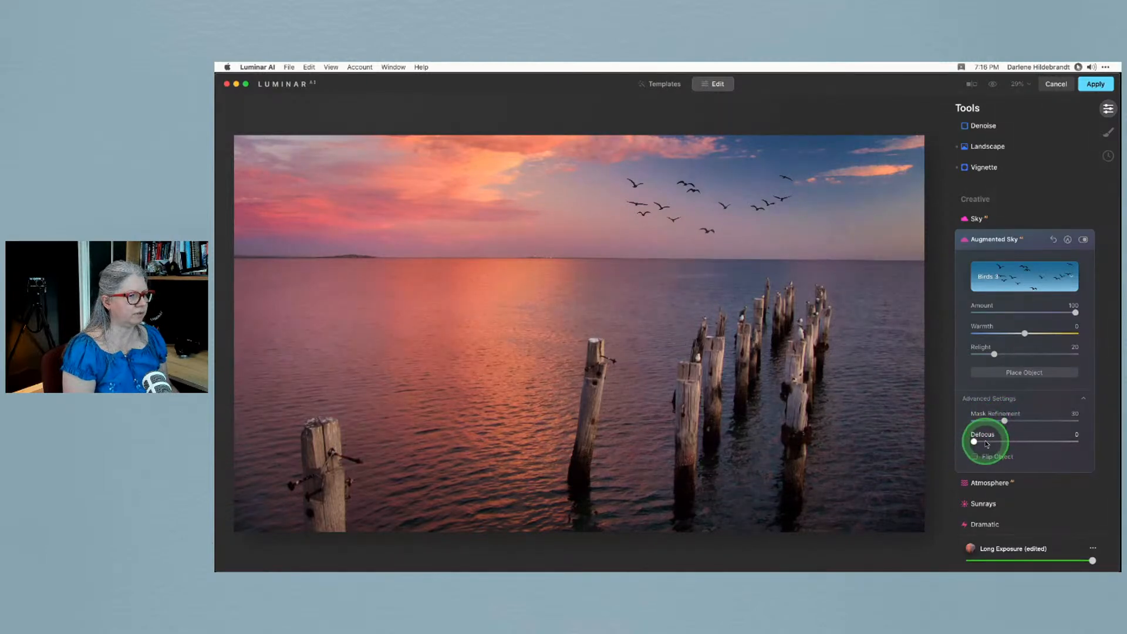
Blend the birds into the sky with Defocus 3, Mask Refinement 76 and Relight 61
left_click_drag(974, 442, 977, 441)
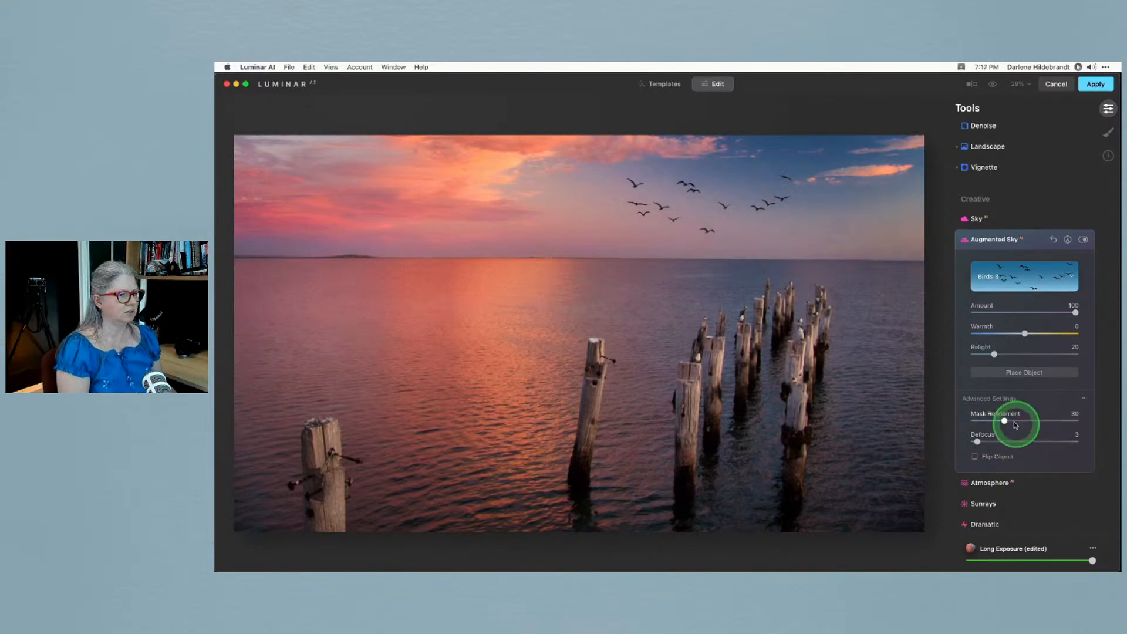
left_click_drag(1004, 421, 1052, 421)
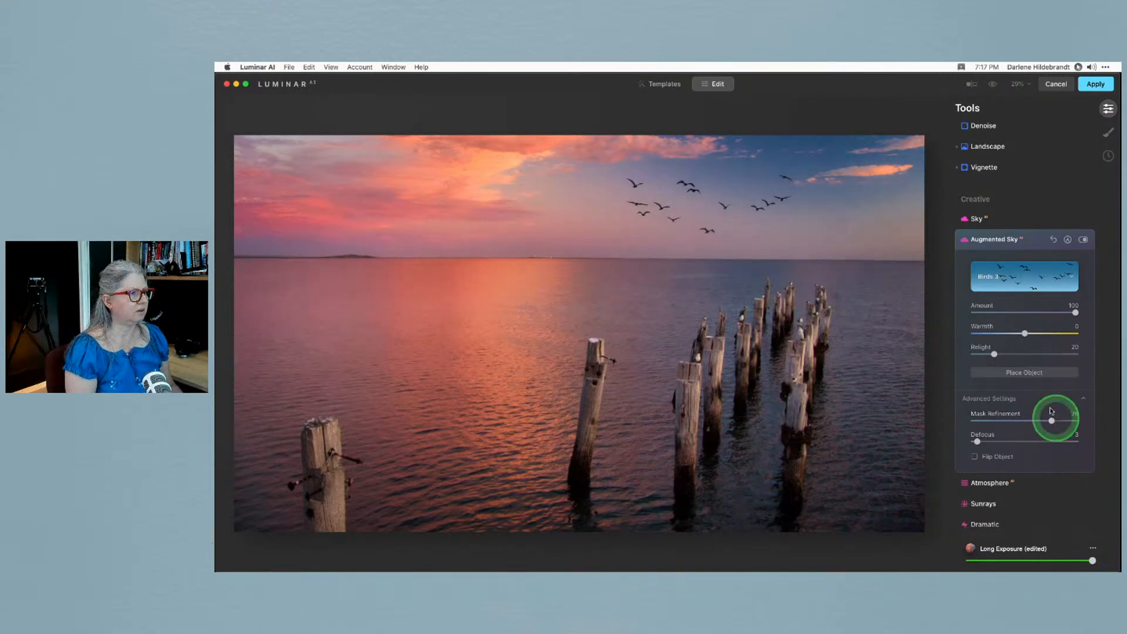
left_click_drag(995, 354, 1037, 353)
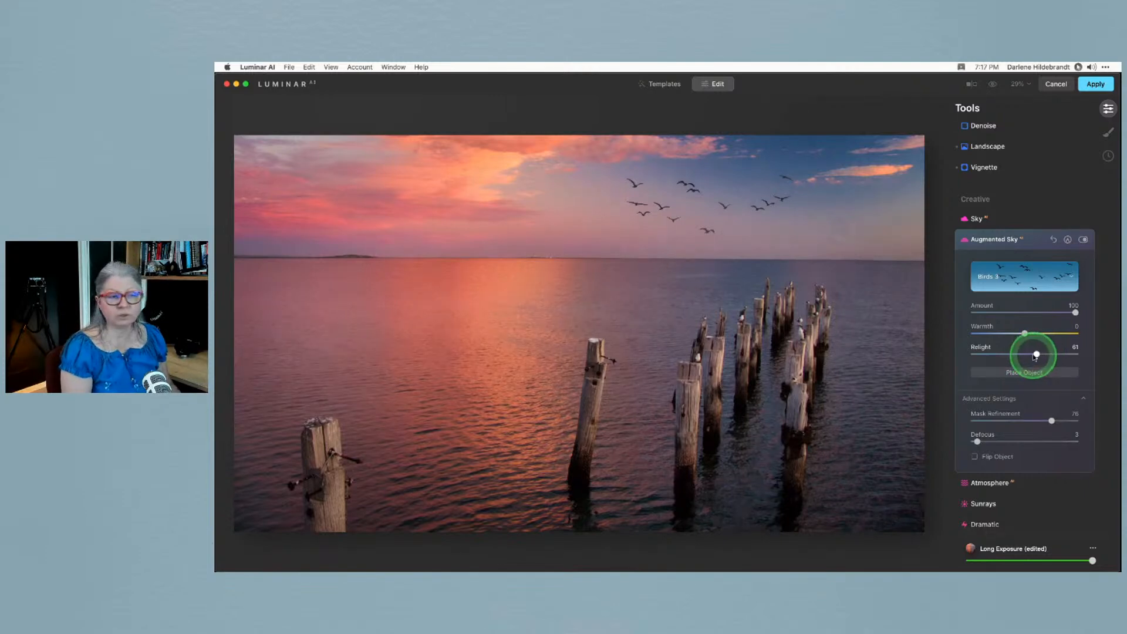
Erase the lone bird beside the orange cloud from the Augmented Sky mask, using brush radius 28 and opacity 100
left_click(1068, 239)
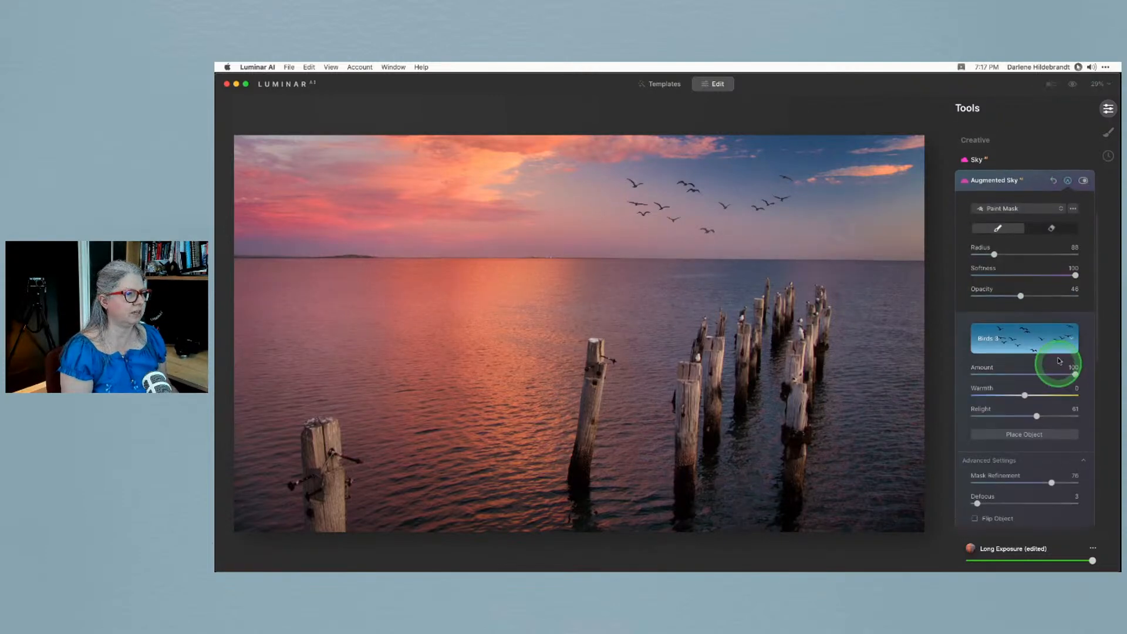
left_click(1051, 228)
left_click_drag(1021, 297, 1078, 294)
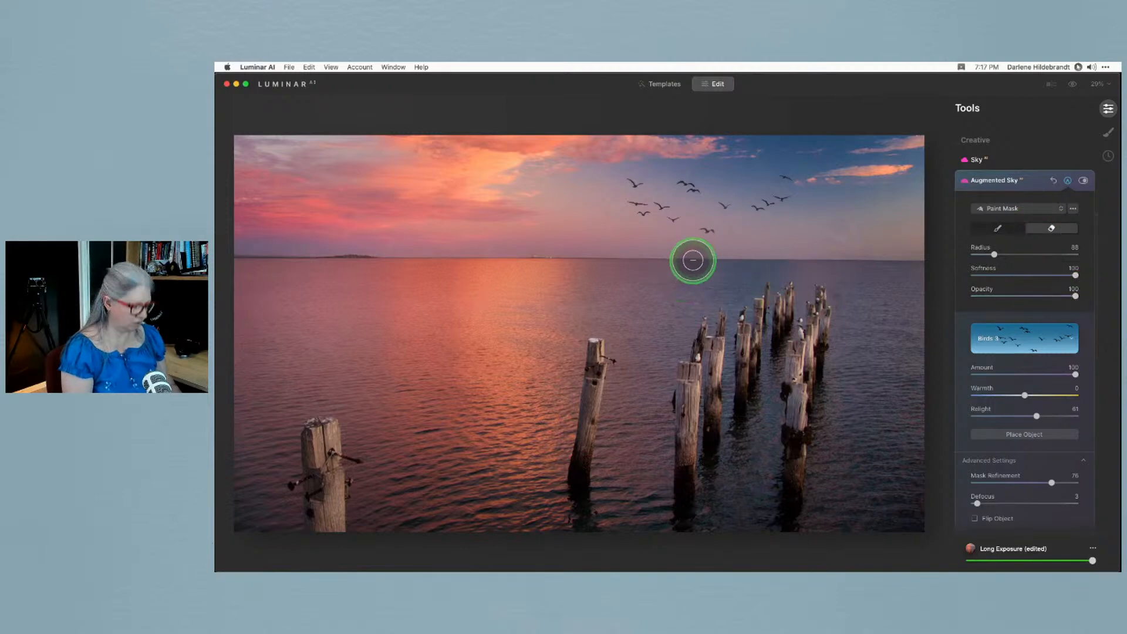
key("bracketleft")
key("bracketleft")
key("bracketleft")
key("bracketleft")
key("bracketleft")
key("bracketleft")
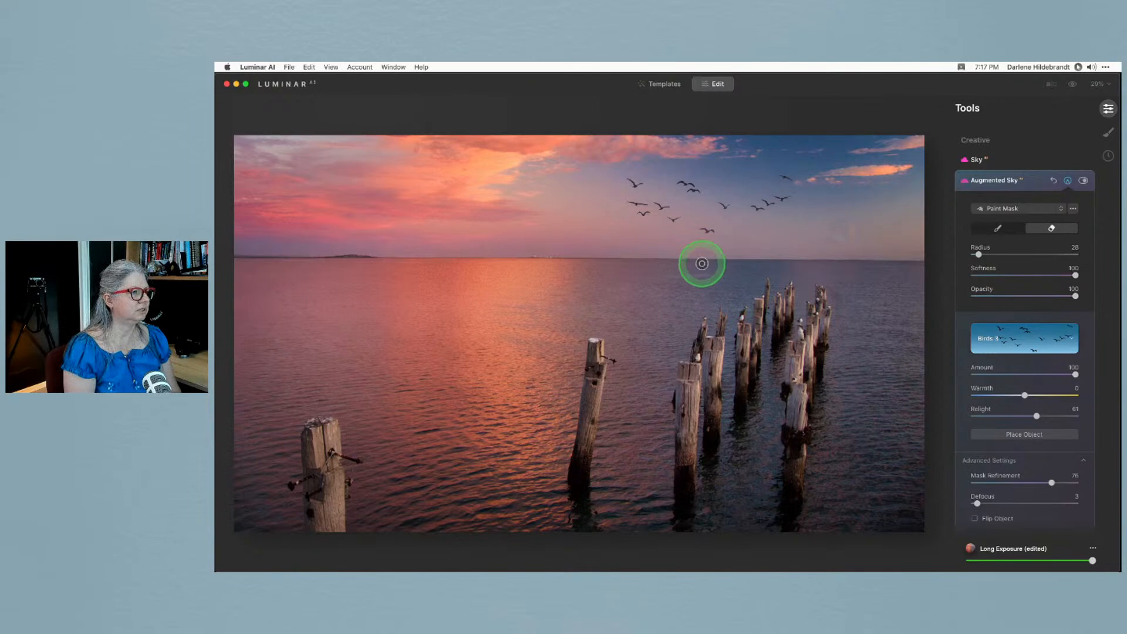
mouse_move(770, 172)
left_mouse_down()
mouse_move(795, 180)
mouse_move(771, 173)
left_mouse_up()
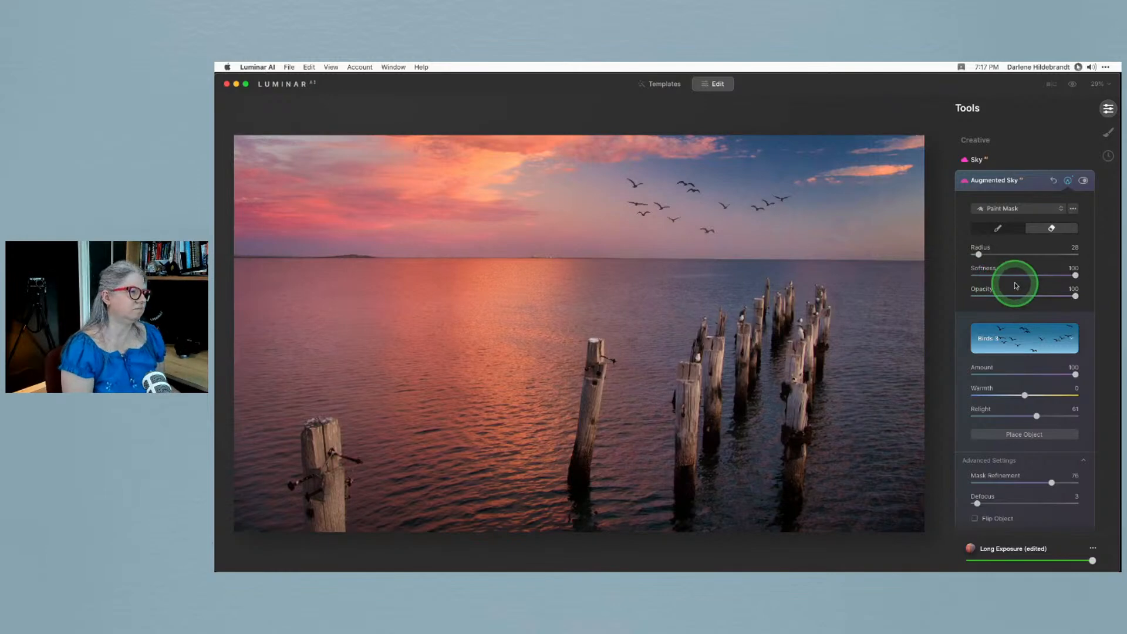
left_click(1067, 180)
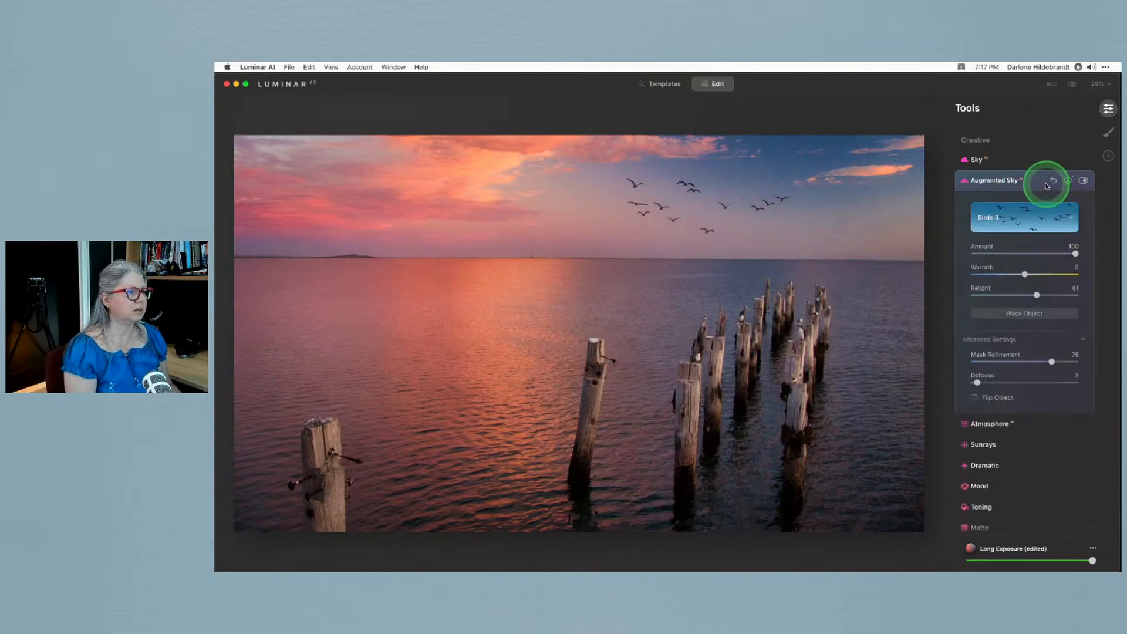
left_click(1040, 184)
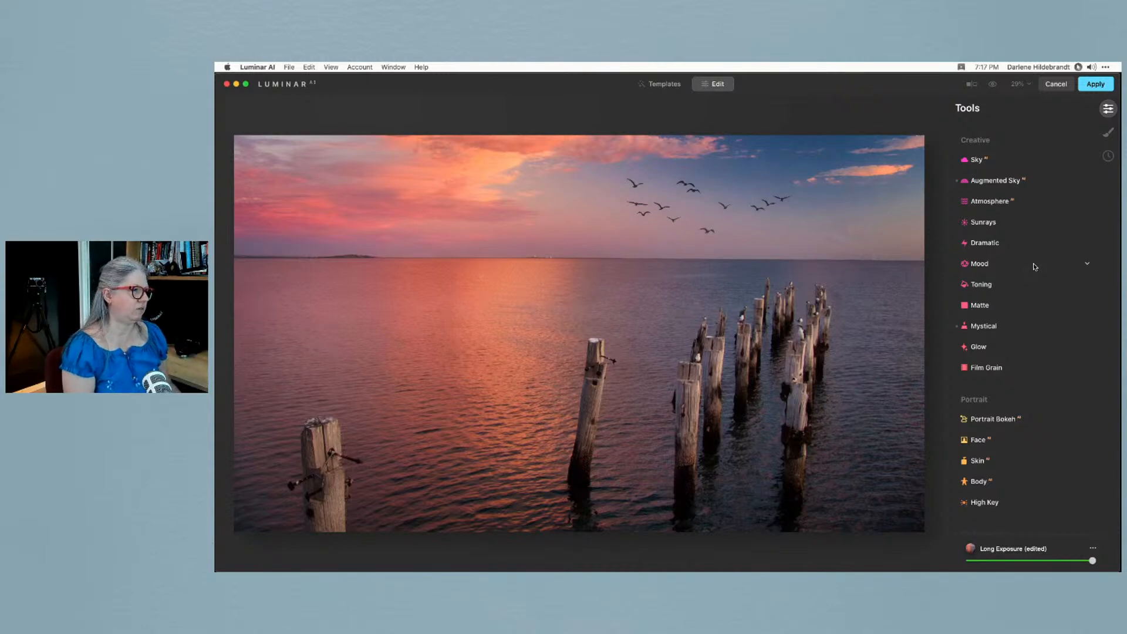
Add Sunrays with an Amount of 51 and place the sun center in the bright clouds at the photo's upper edge
left_click(1057, 268)
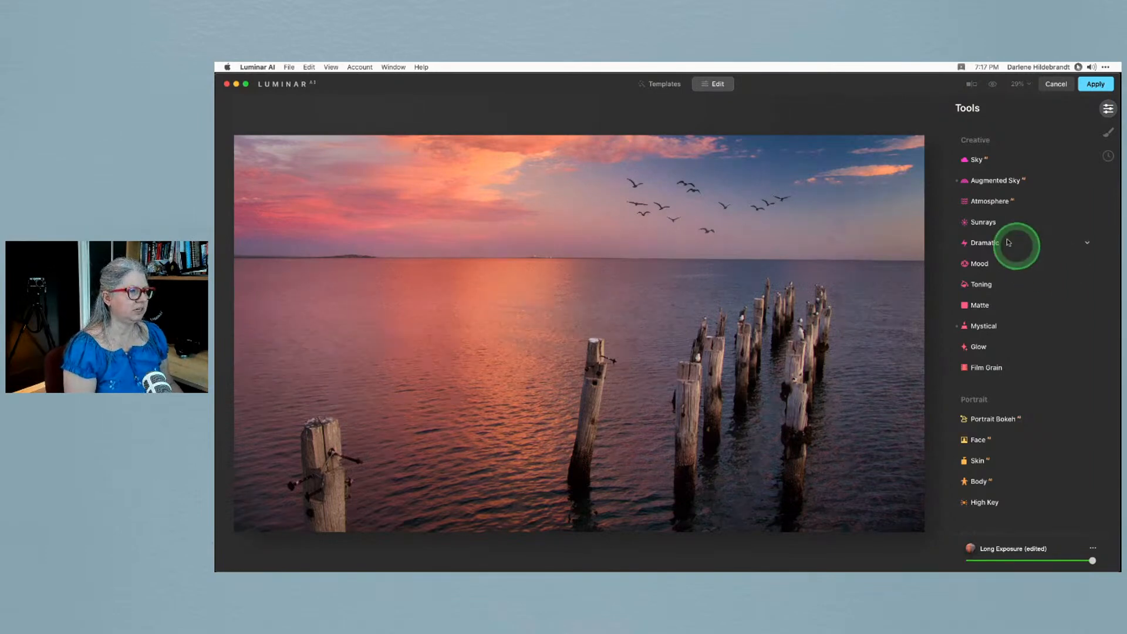
left_click(984, 222)
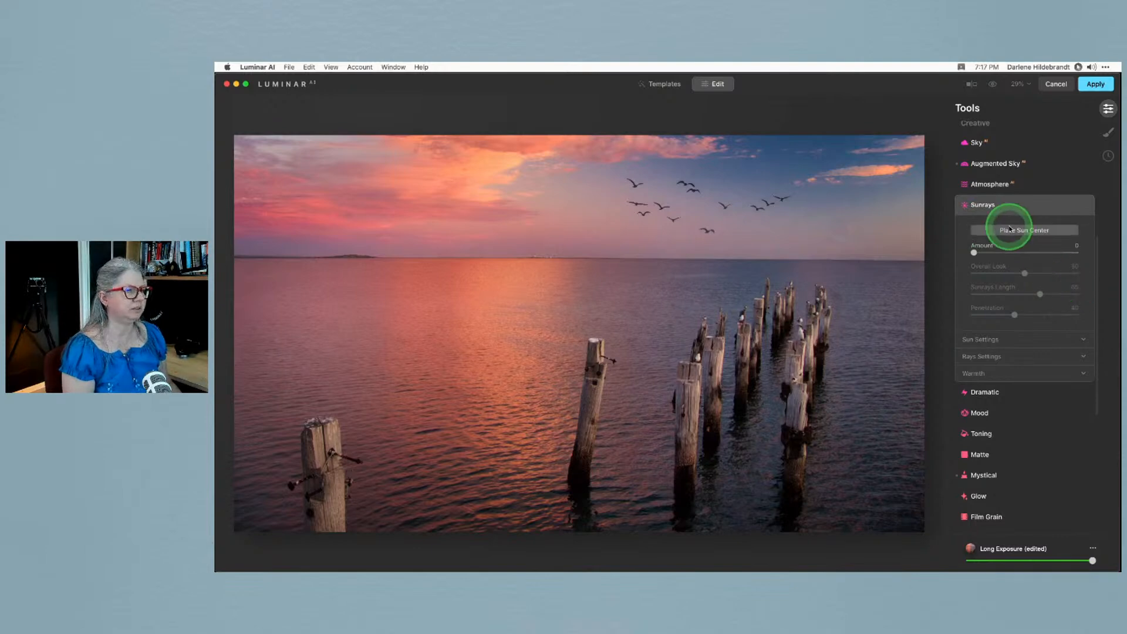
left_click_drag(975, 253, 1026, 254)
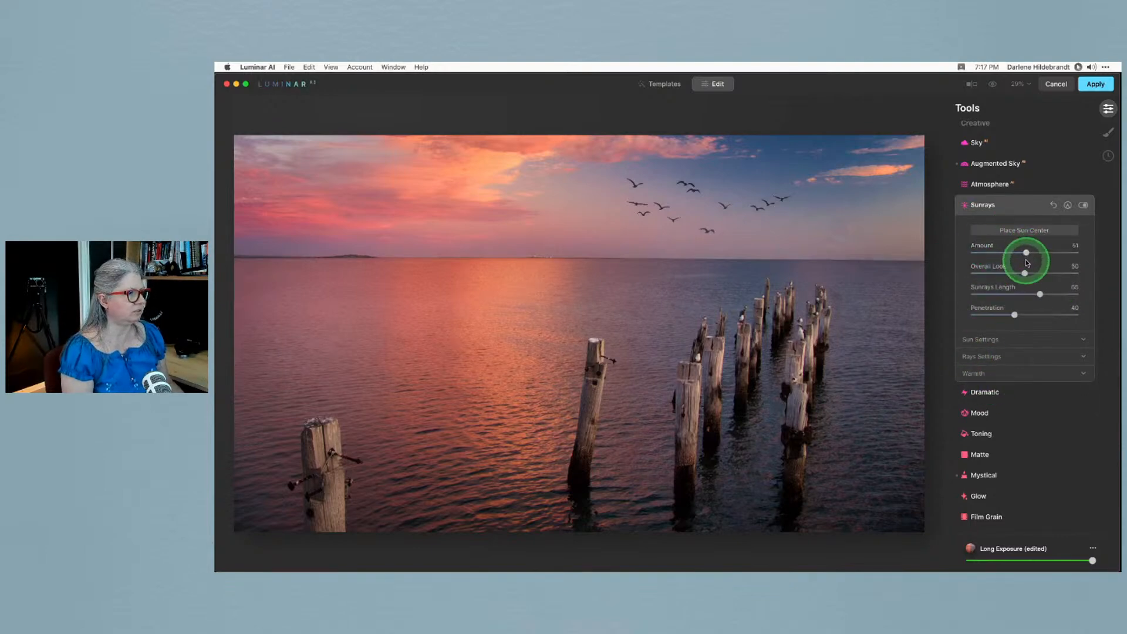
left_click(1010, 232)
left_click_drag(461, 169, 480, 142)
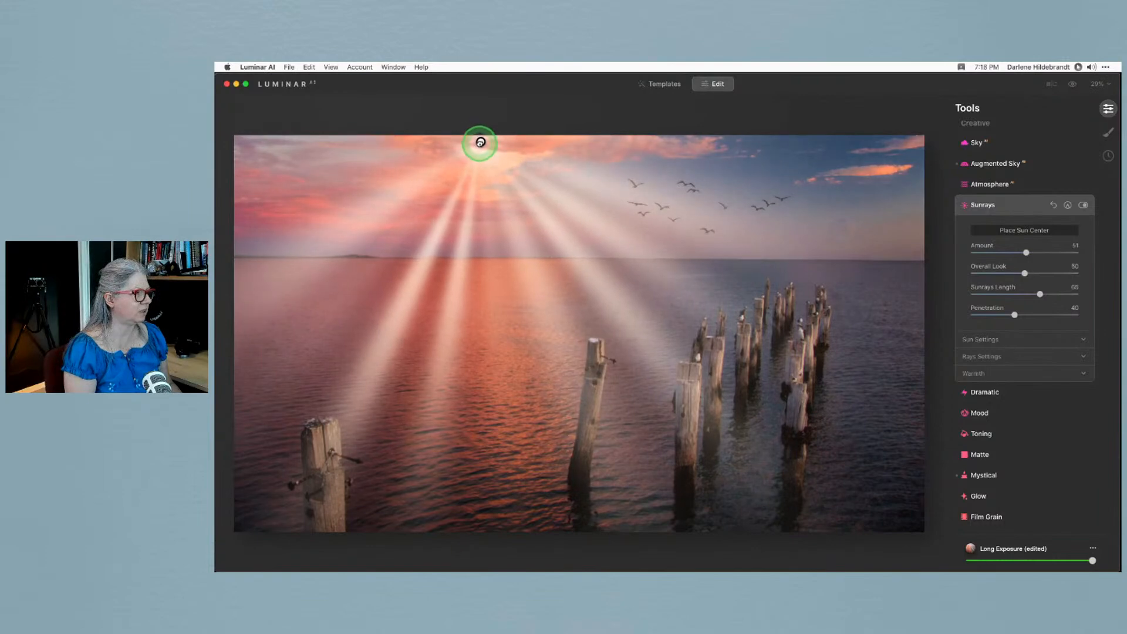
left_click(1016, 231)
Set Sun Warmth to 62 and Sunrays Warmth to 61, and reduce the Number of Sunrays to 19
left_click(984, 376)
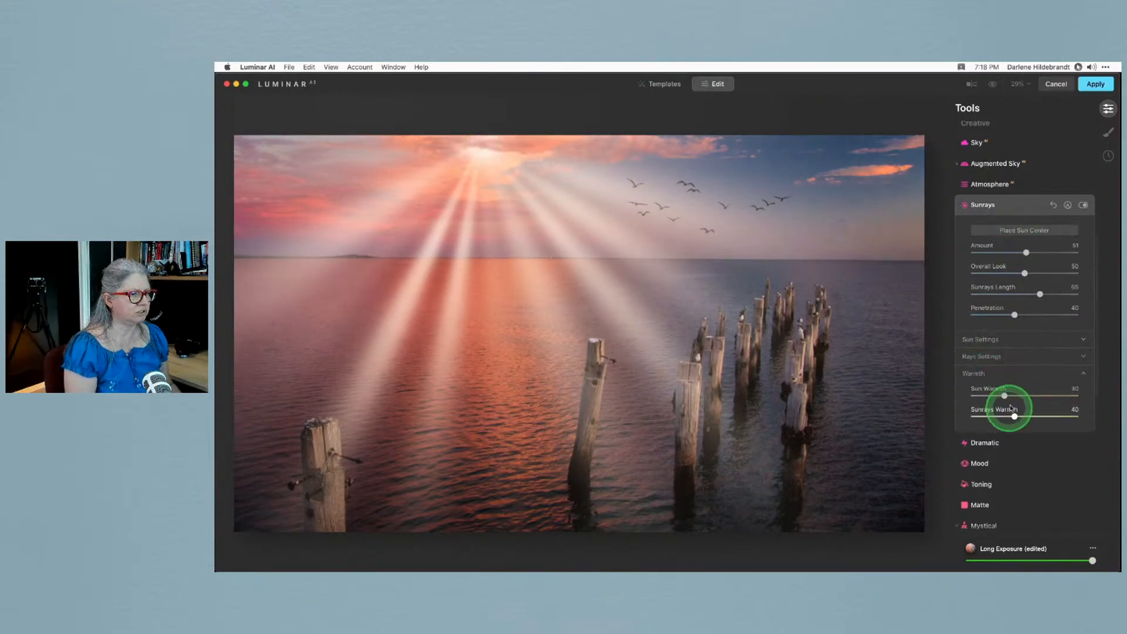
left_click_drag(1014, 395, 1043, 416)
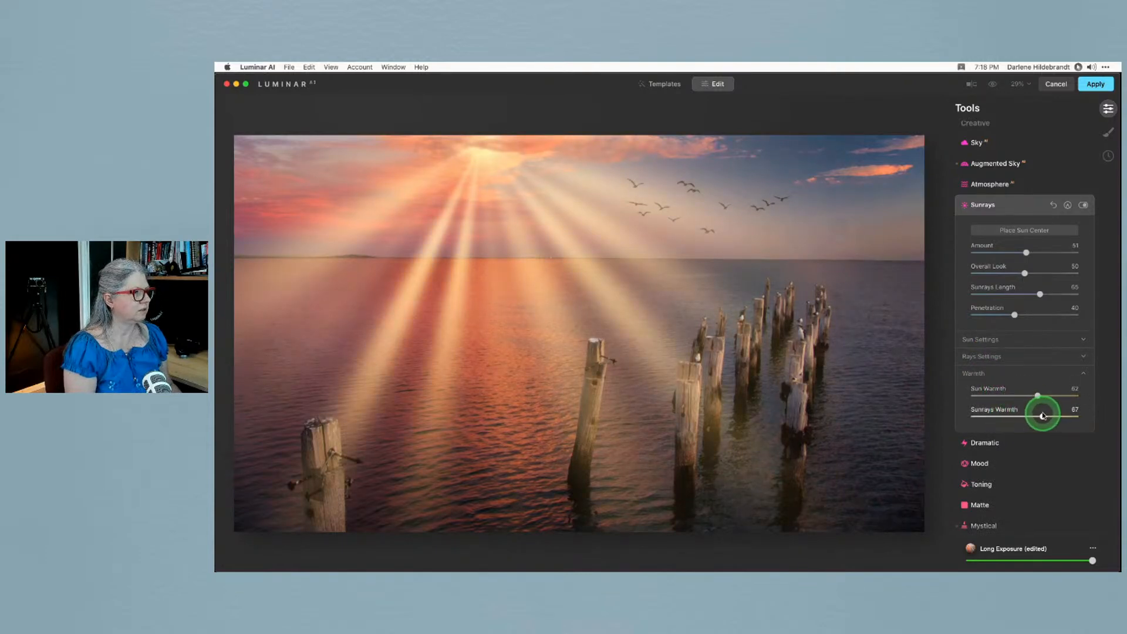
left_click(969, 357)
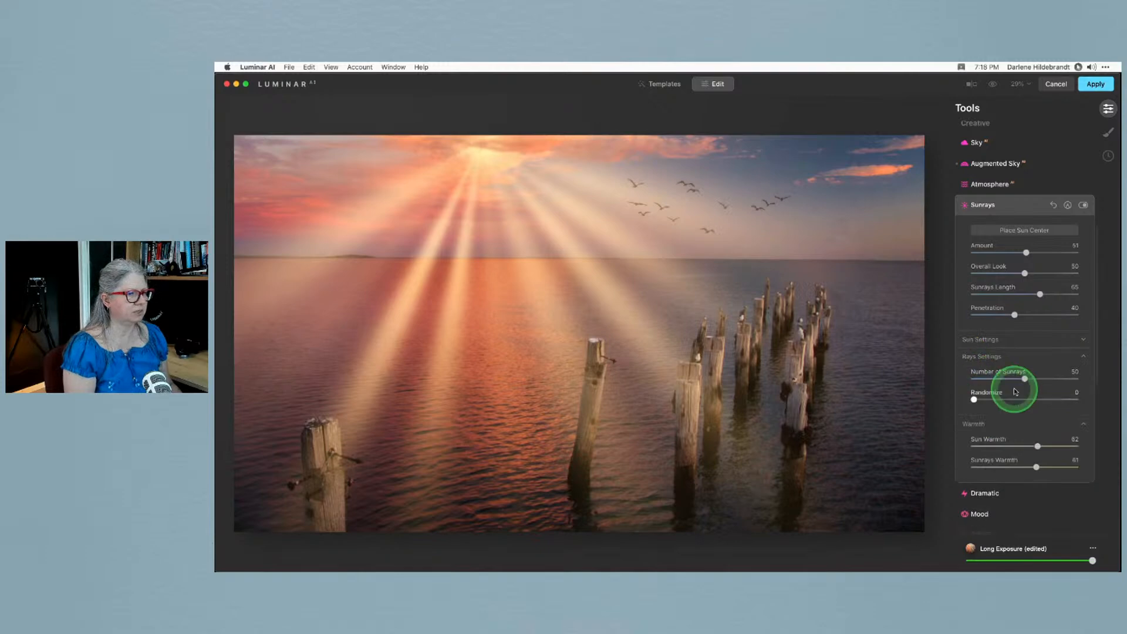
left_click(1002, 380)
left_click(979, 339)
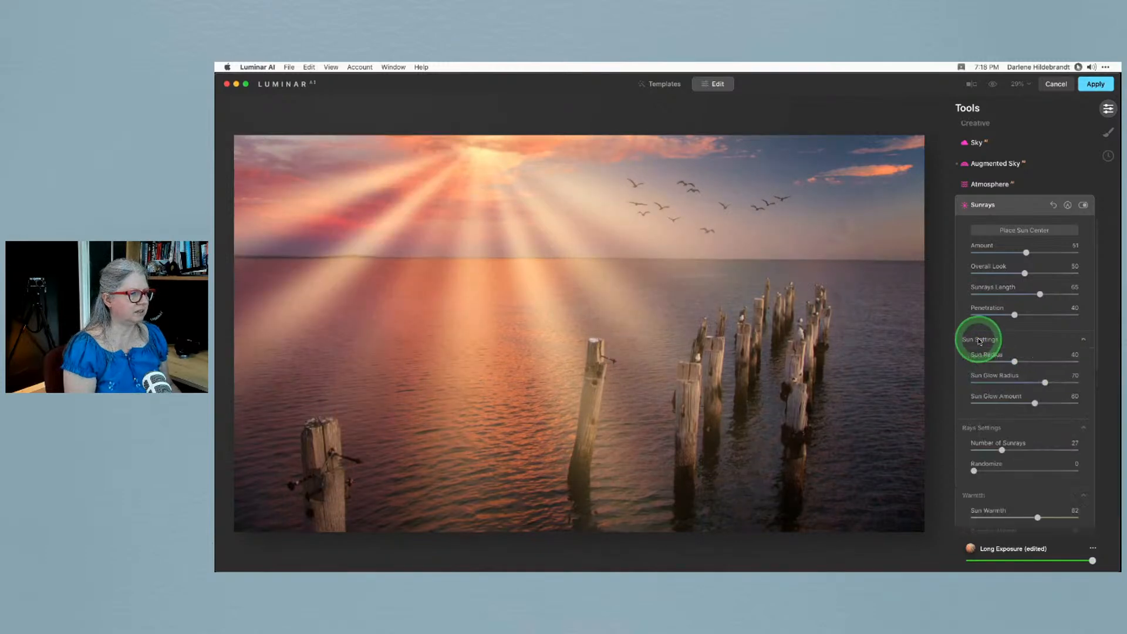
scroll(979, 341, "down", 2)
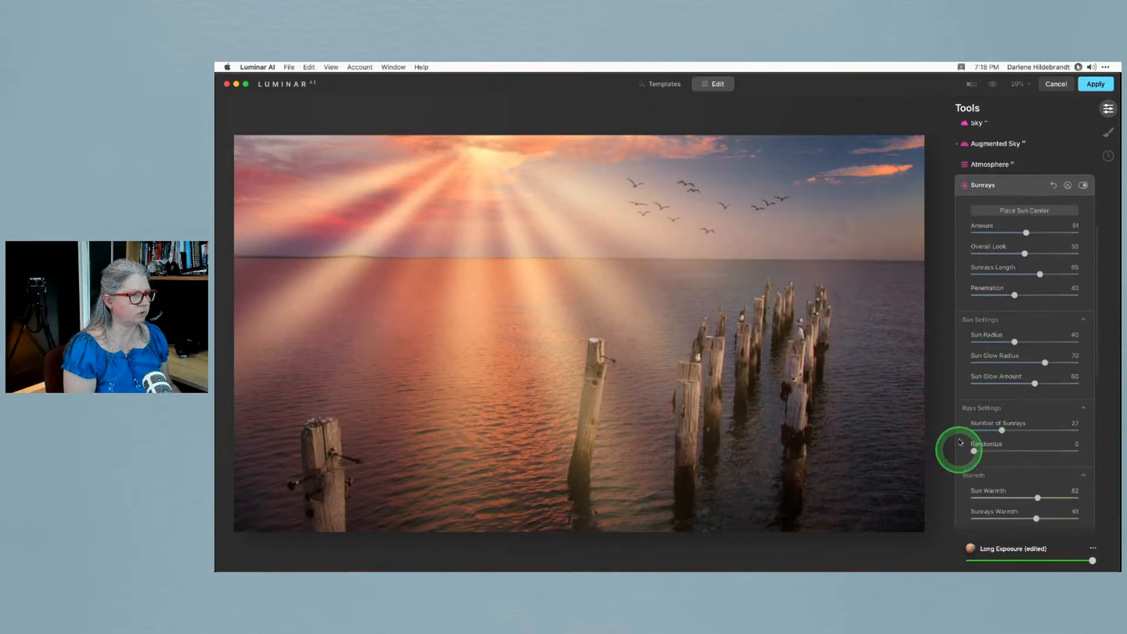
left_click_drag(1001, 430, 994, 430)
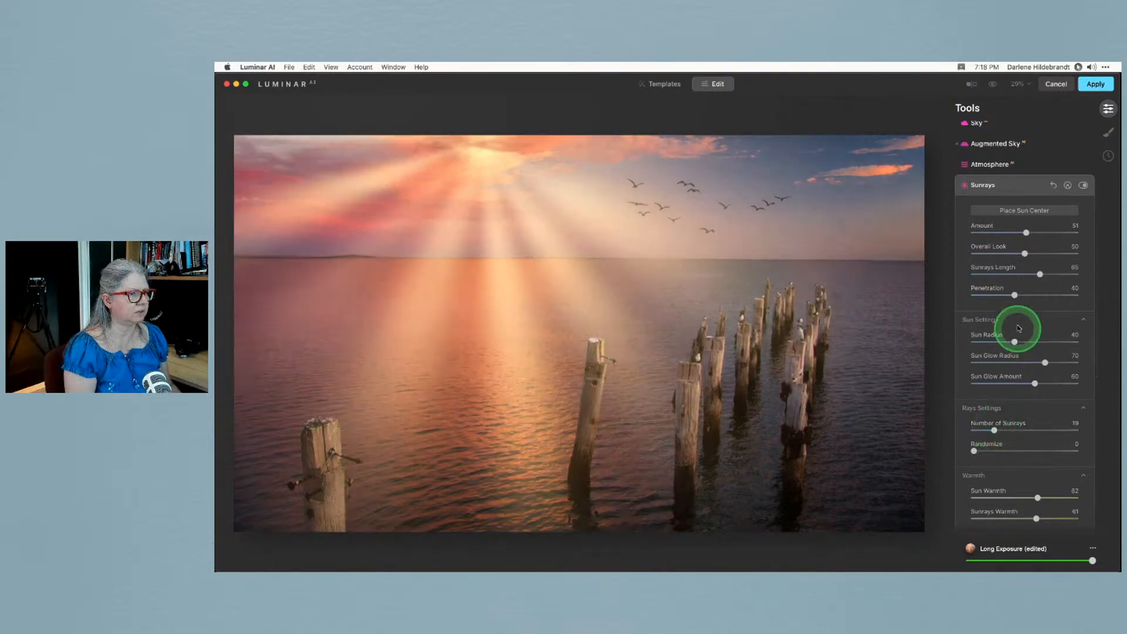
Soften the sunrays with Penetration 18, Randomize 28 and an overall Amount of 12
left_click_drag(1039, 274, 992, 294)
left_click_drag(1054, 276, 1040, 275)
left_click_drag(971, 459, 992, 452)
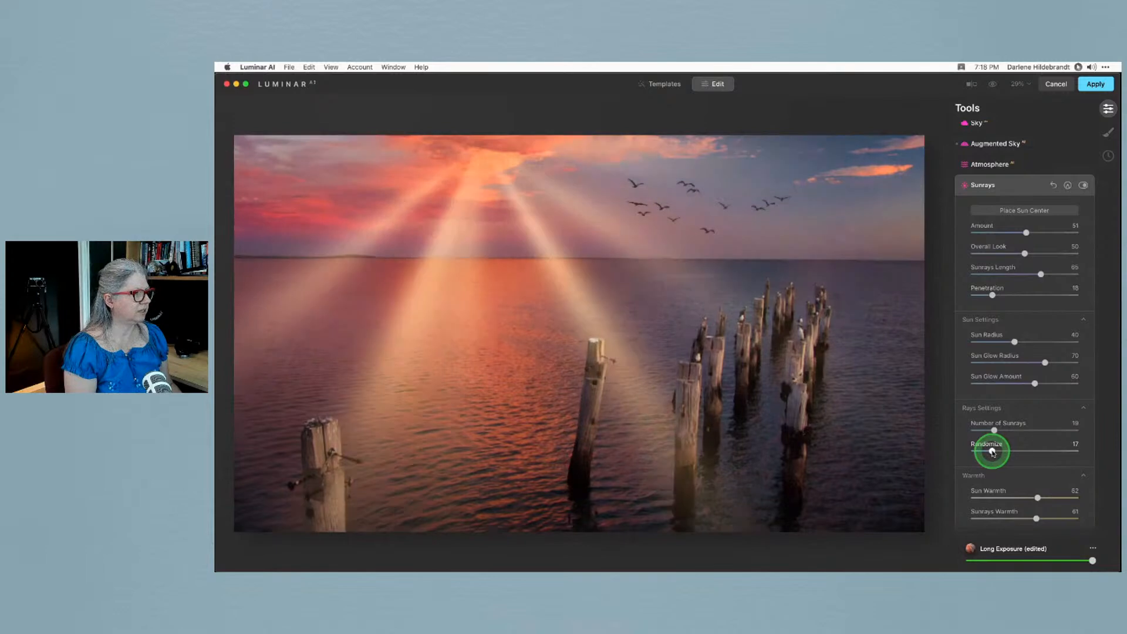
left_click_drag(992, 453, 1002, 452)
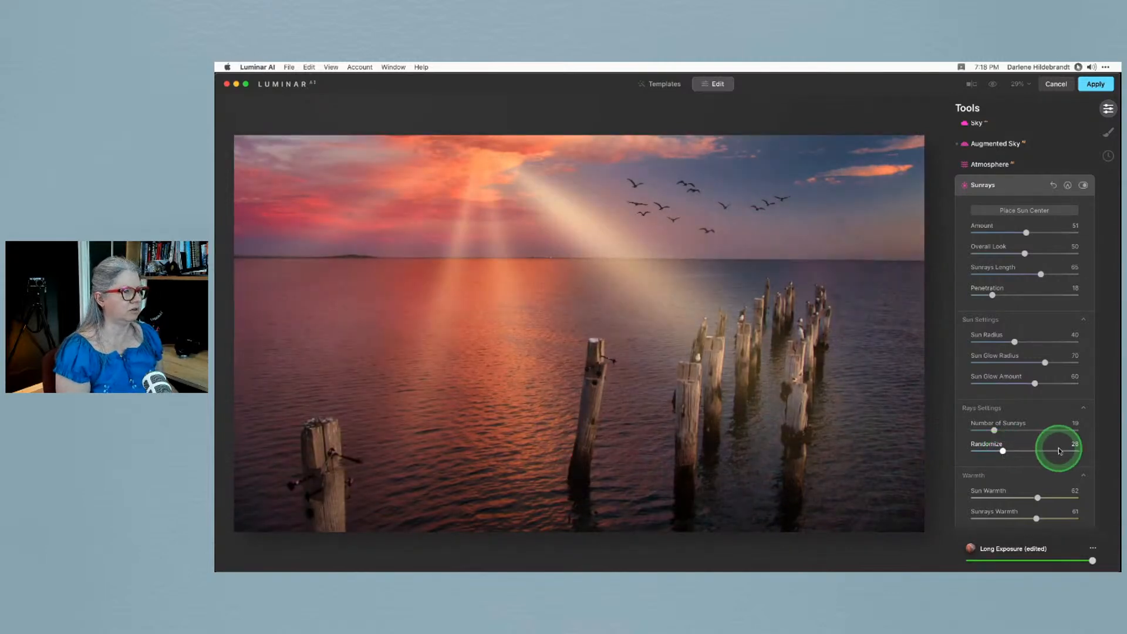
left_click_drag(1024, 233, 986, 231)
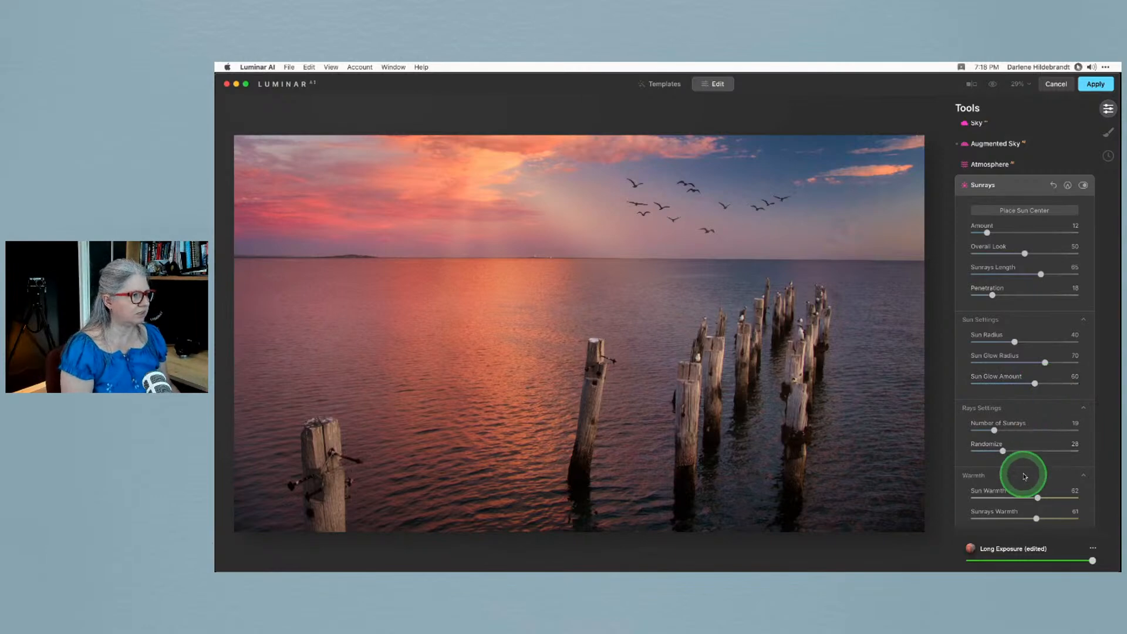
Compare the photo with and without the Sunrays effect, and set the sunrays' Randomize to 35
left_click(1083, 186)
left_click(1083, 186)
left_click(1083, 186)
left_click(1083, 186)
left_click_drag(1000, 451, 1009, 452)
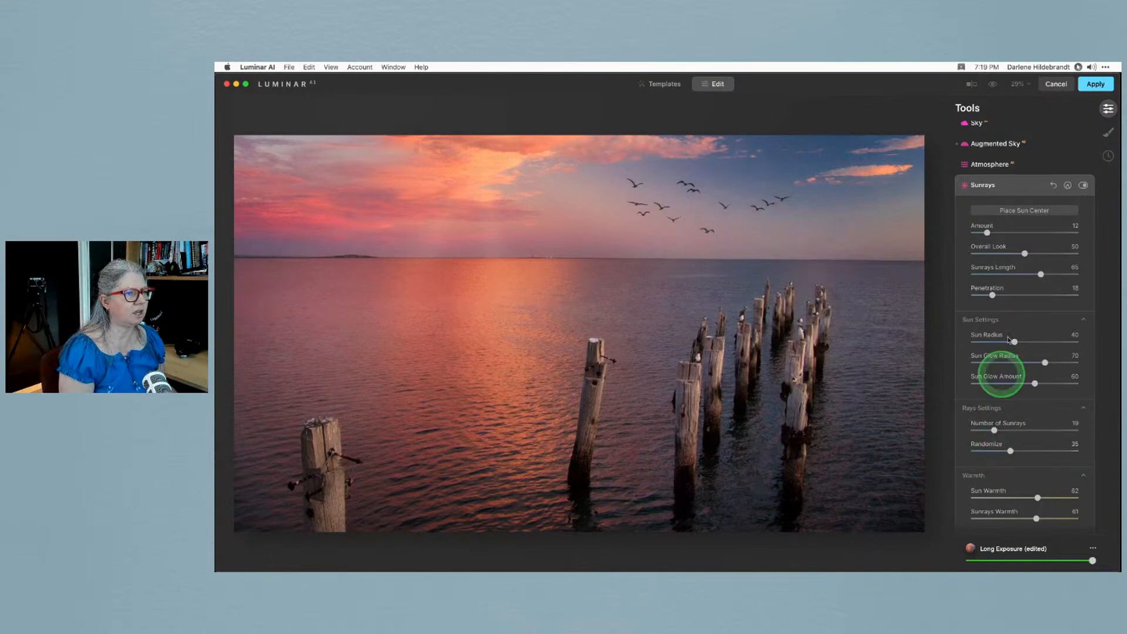
Add a Texture layer in Local Masking
left_click(1107, 134)
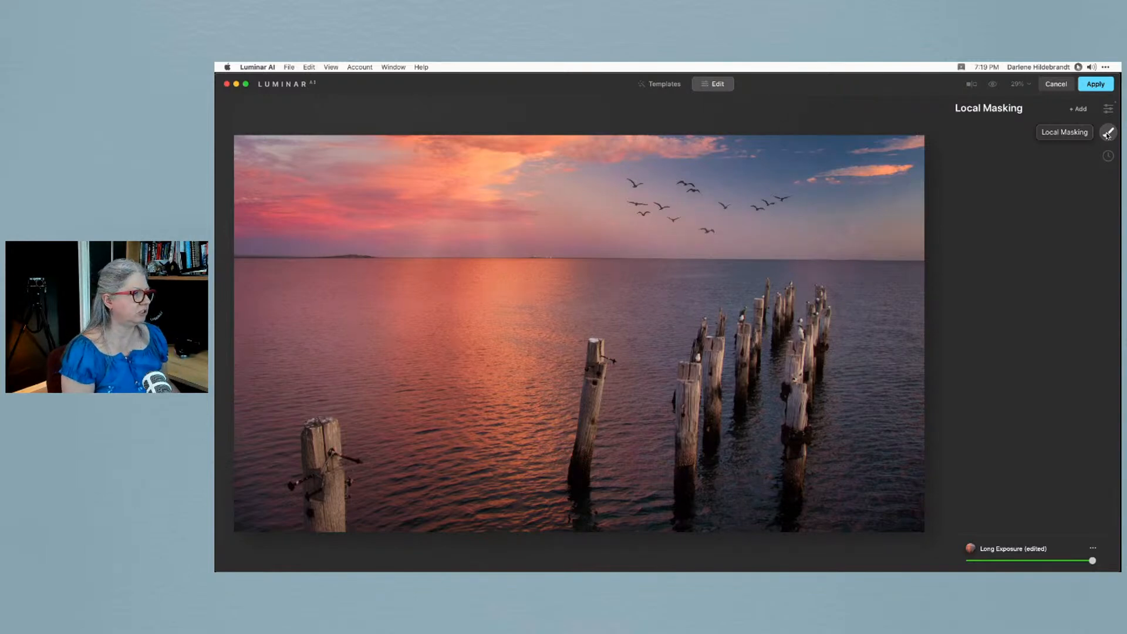
left_click(1079, 109)
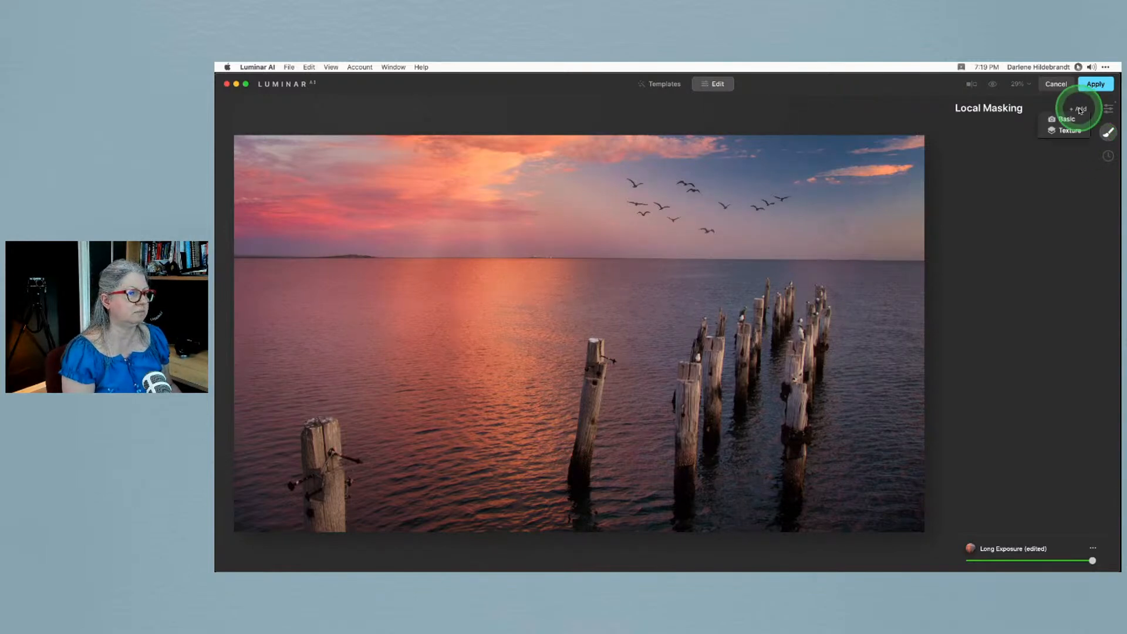
left_click(1069, 130)
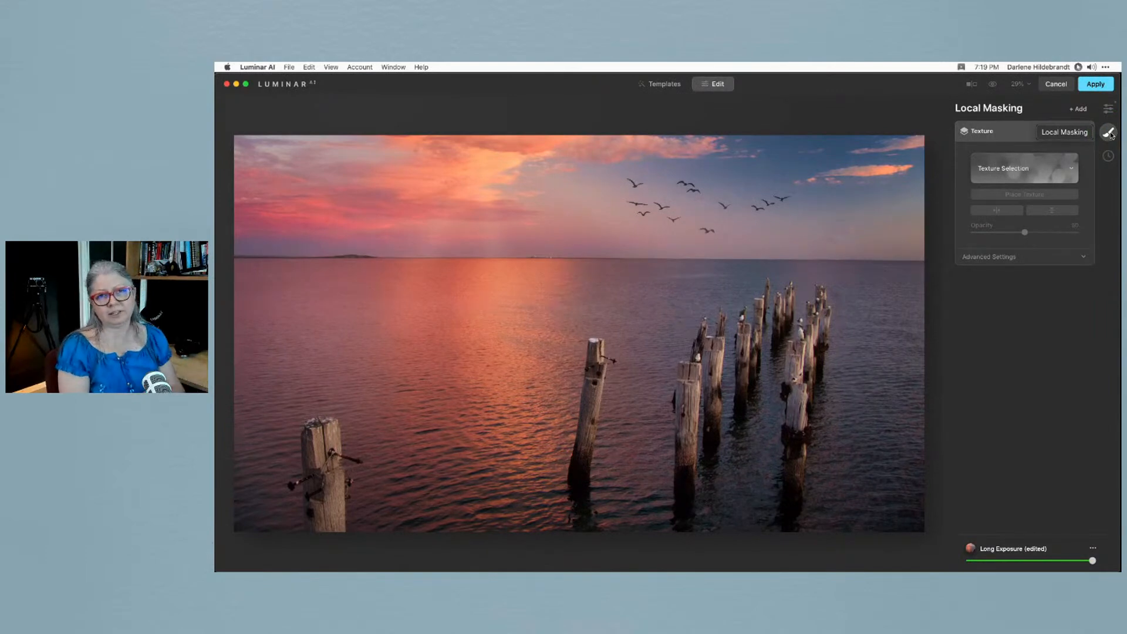
Browse the Bokeh tests textures for the Texture layer, and view the custom textures folder in Finder before closing it
left_click(1009, 160)
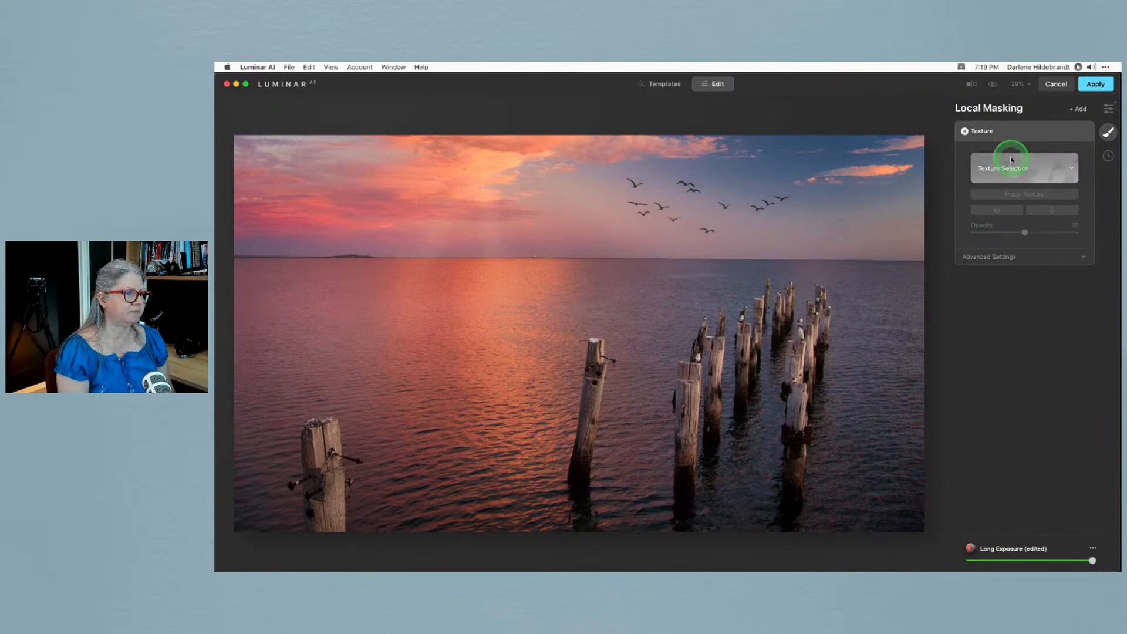
left_click(1000, 262)
scroll(1000, 261, "down", 5)
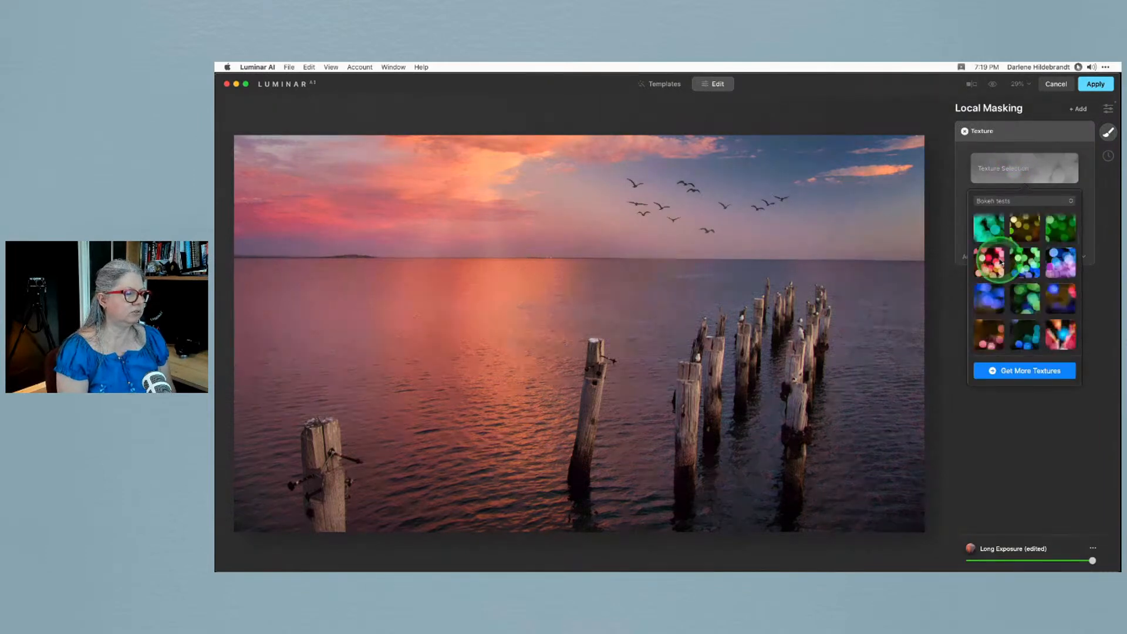
scroll(999, 261, "up", 5)
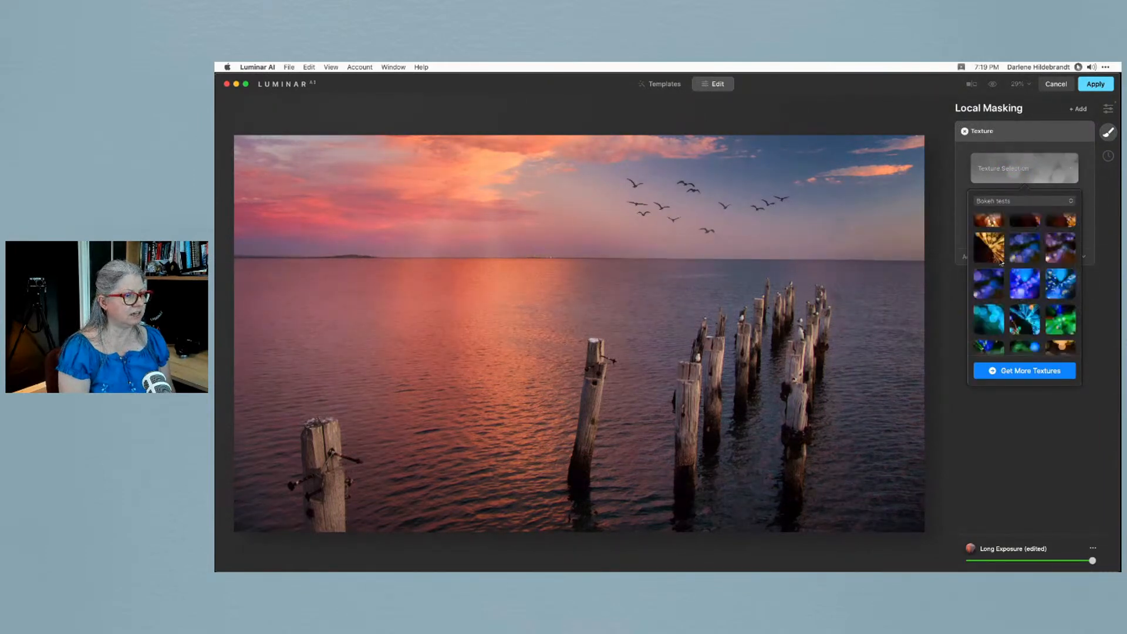
left_click(1009, 227)
left_click(997, 201)
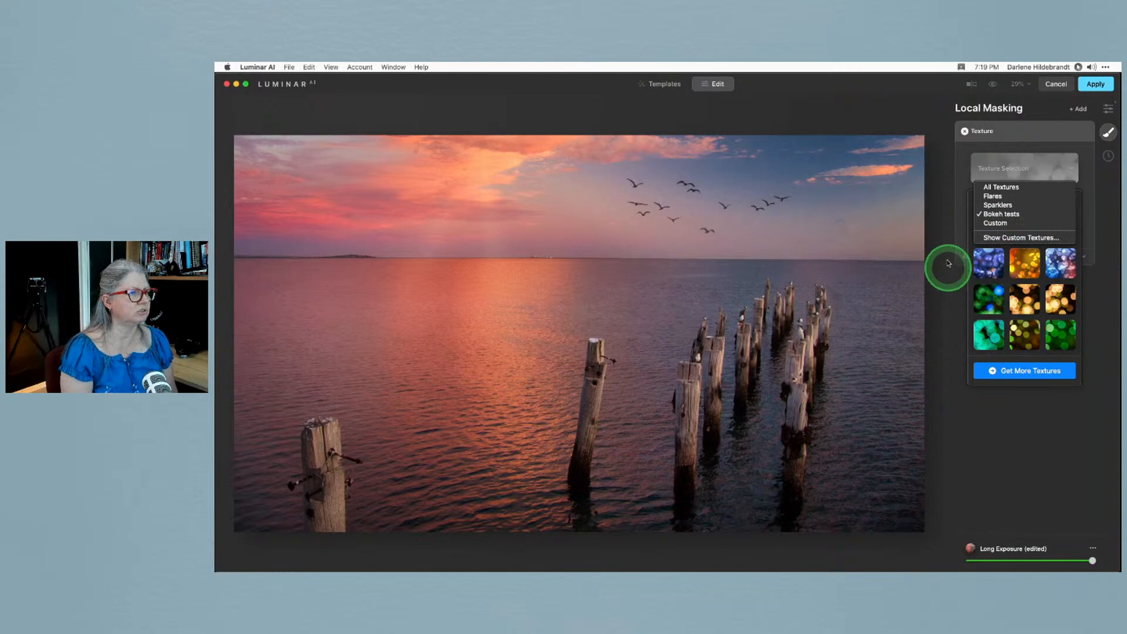
left_click(1006, 238)
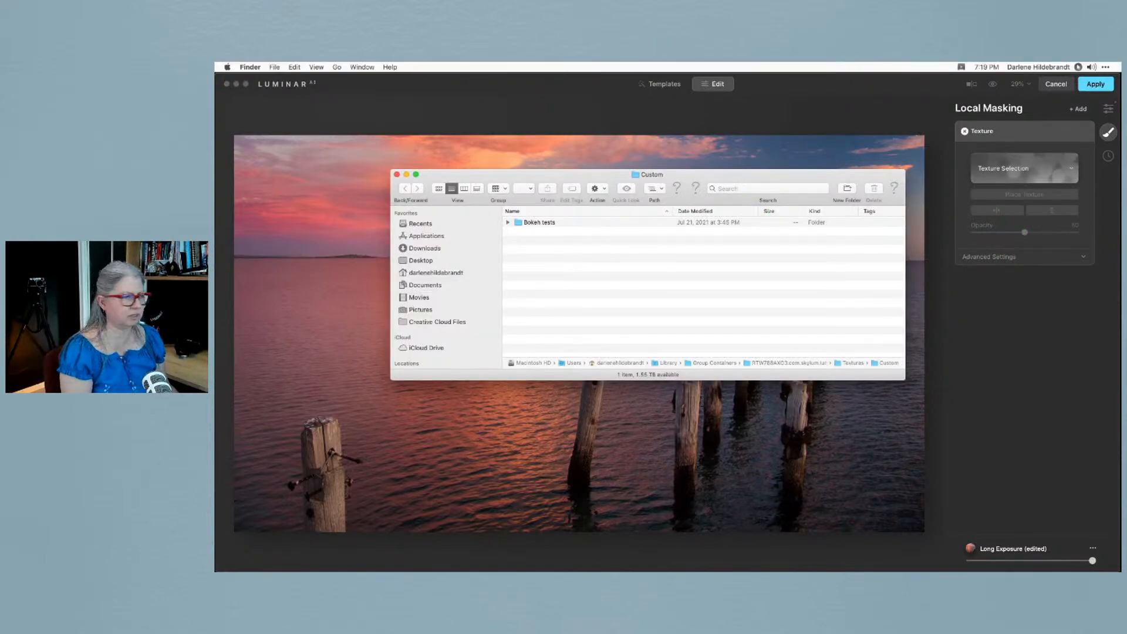
left_click(396, 175)
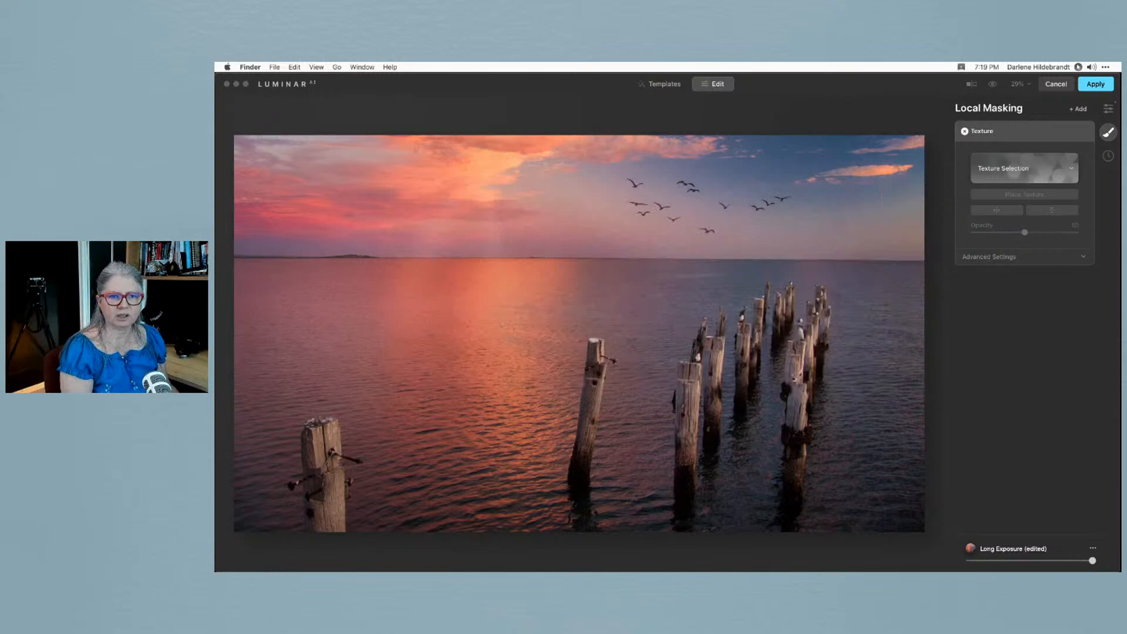
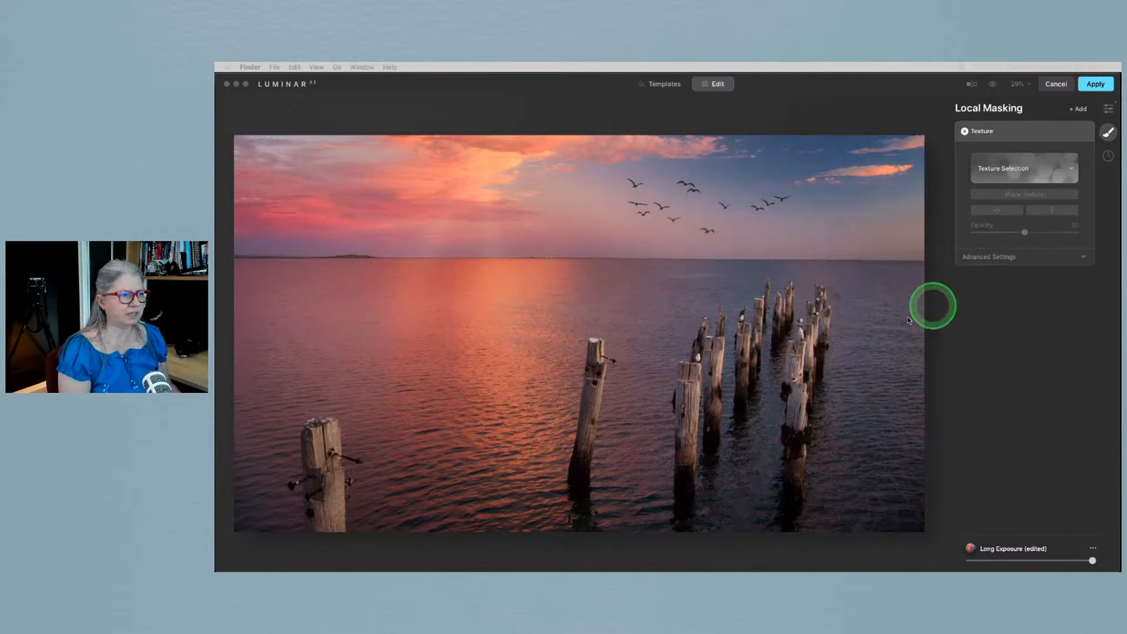
Check the available texture collections, and show the custom textures folder in Finder containing the Cuba Texture pack 1b (updated)
left_click(1003, 245)
left_click(1011, 169)
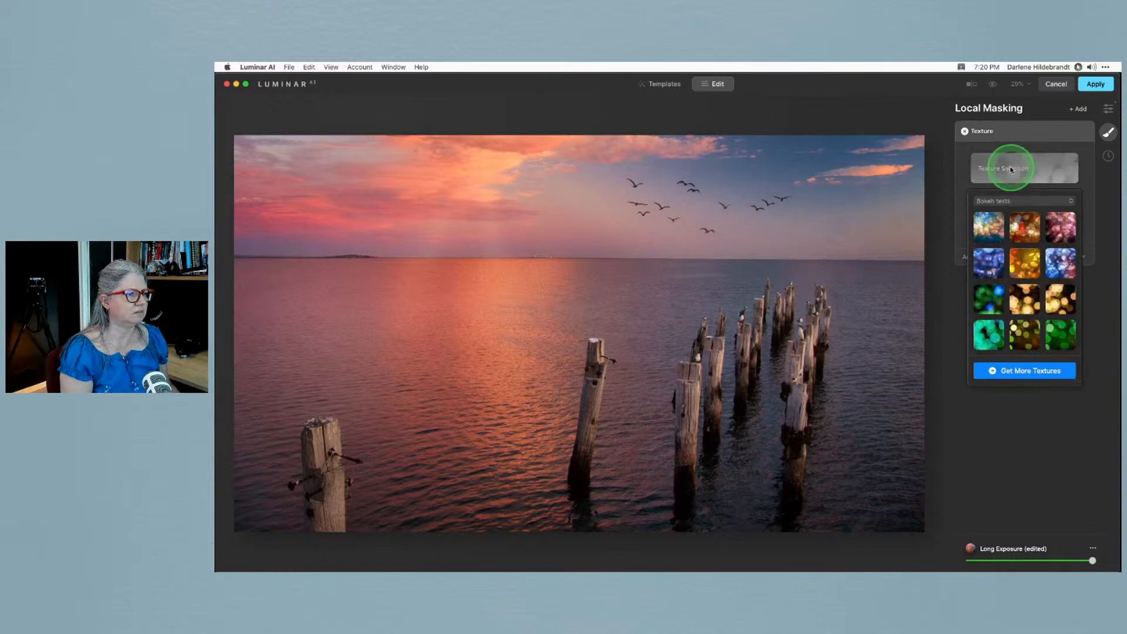
left_click(1010, 200)
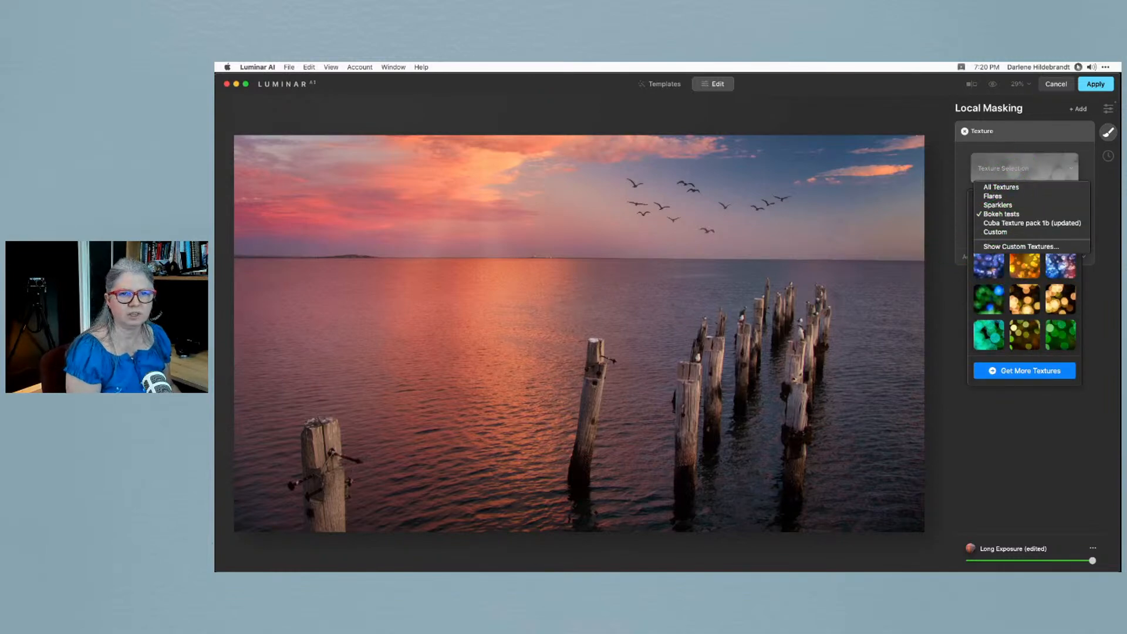
left_click(1021, 246)
left_click_drag(824, 259, 713, 275)
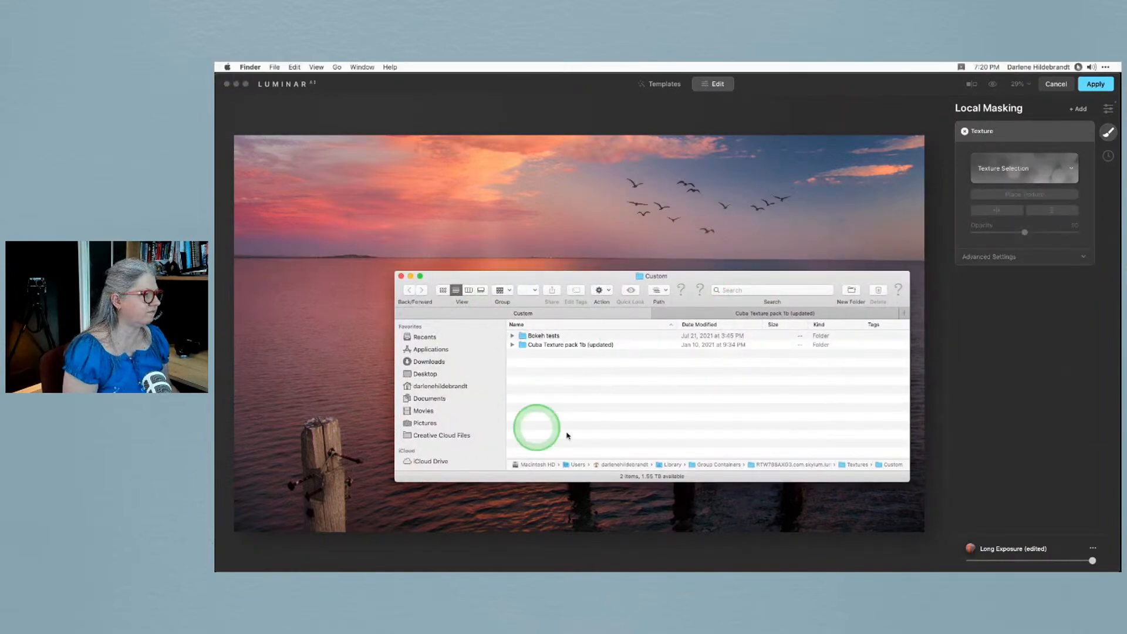
Return to Luminar AI and open the list of texture collections for the Texture layer
left_click(1012, 170)
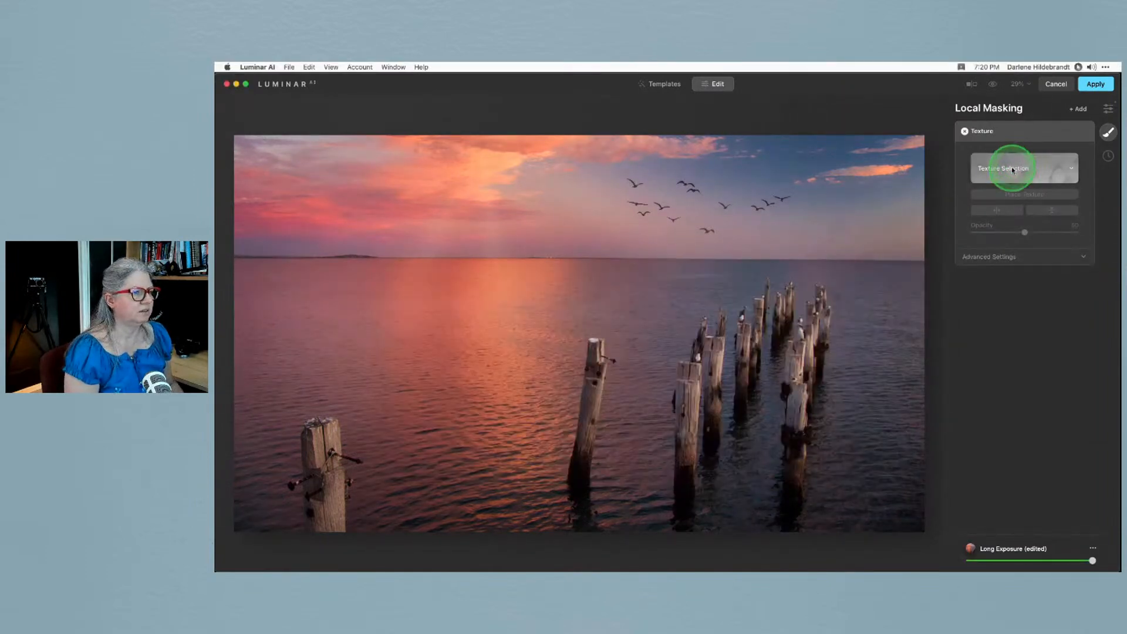
left_click(1011, 170)
left_click(1001, 201)
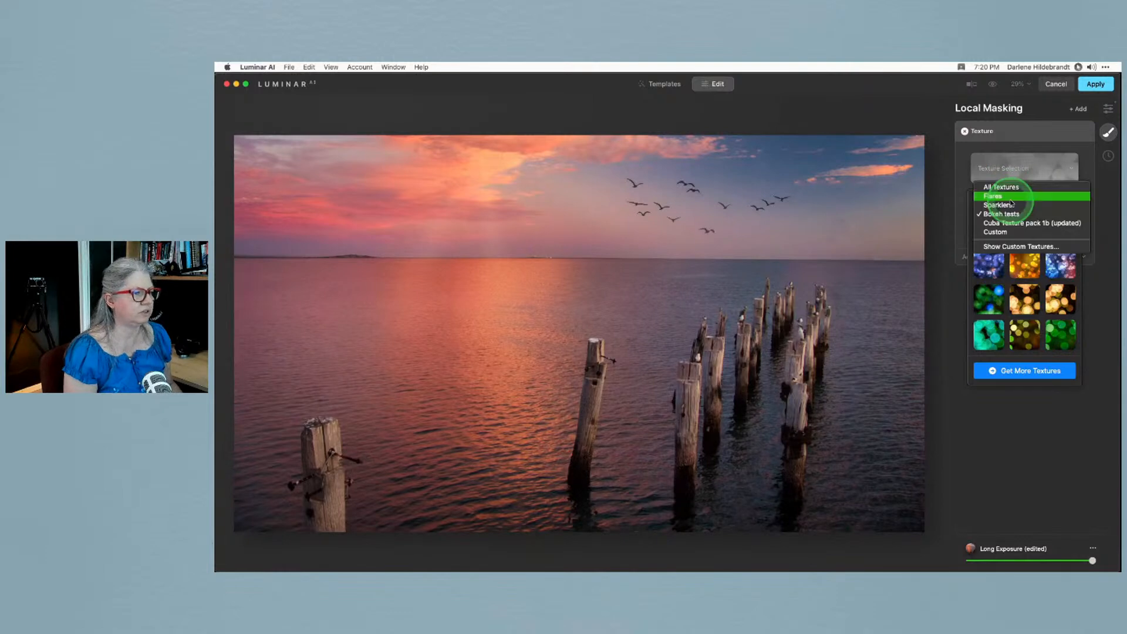
Show the custom textures folder in Finder, return to Luminar AI and list the textures in Cuba Texture pack 1b (updated)
left_click(1009, 247)
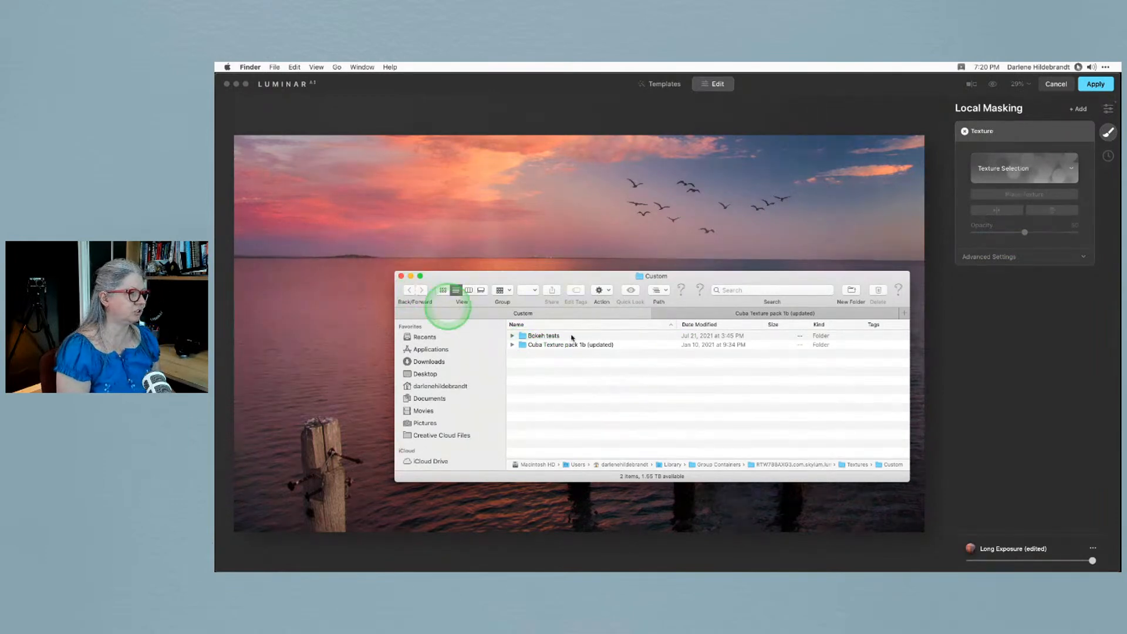
left_click(1025, 402)
left_click(1017, 168)
left_click(1016, 168)
left_click(1016, 168)
left_click(1010, 194)
left_click(1014, 223)
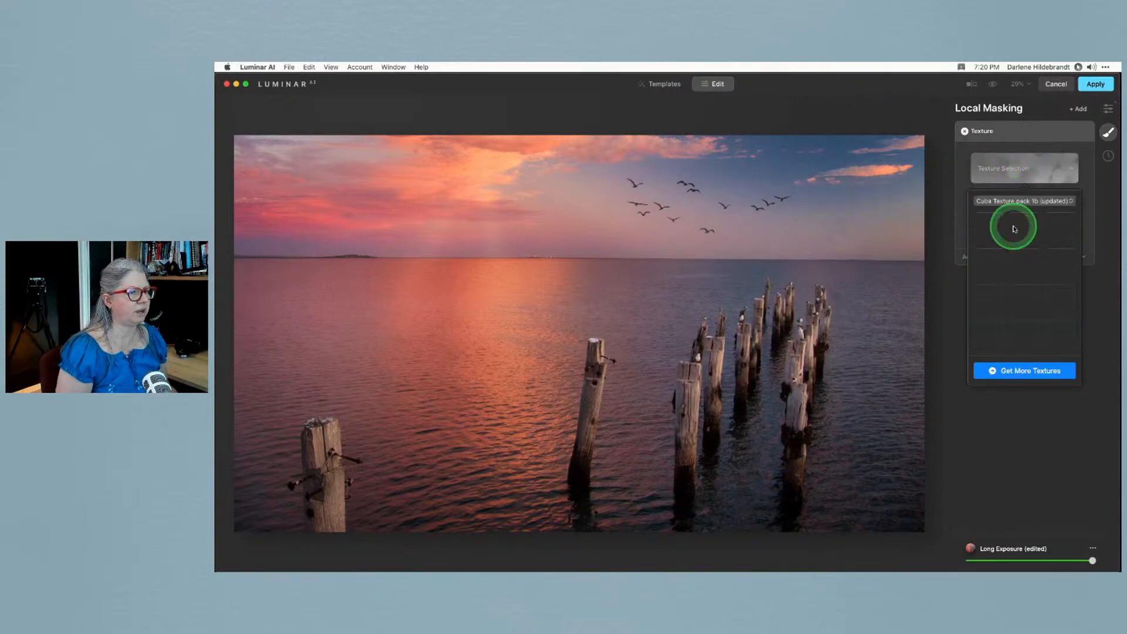
left_click(1017, 223)
scroll(1016, 231, "down", 3)
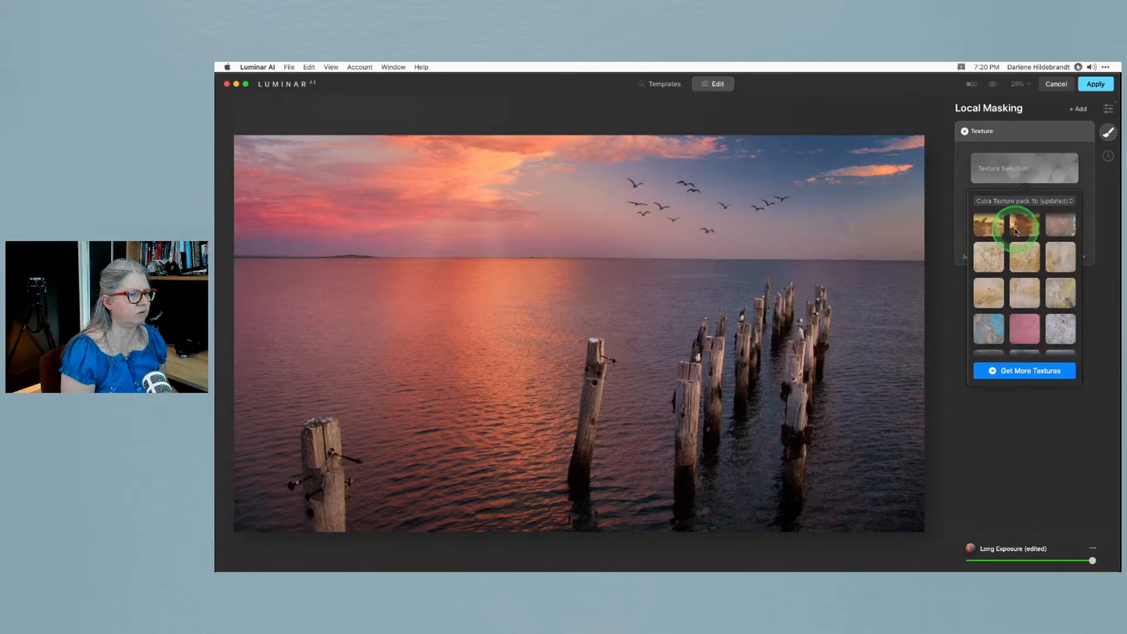
Try several textures from the pack on the seascape, finishing with the pink DPM-Texture-Pack-One-14
left_click(1052, 267)
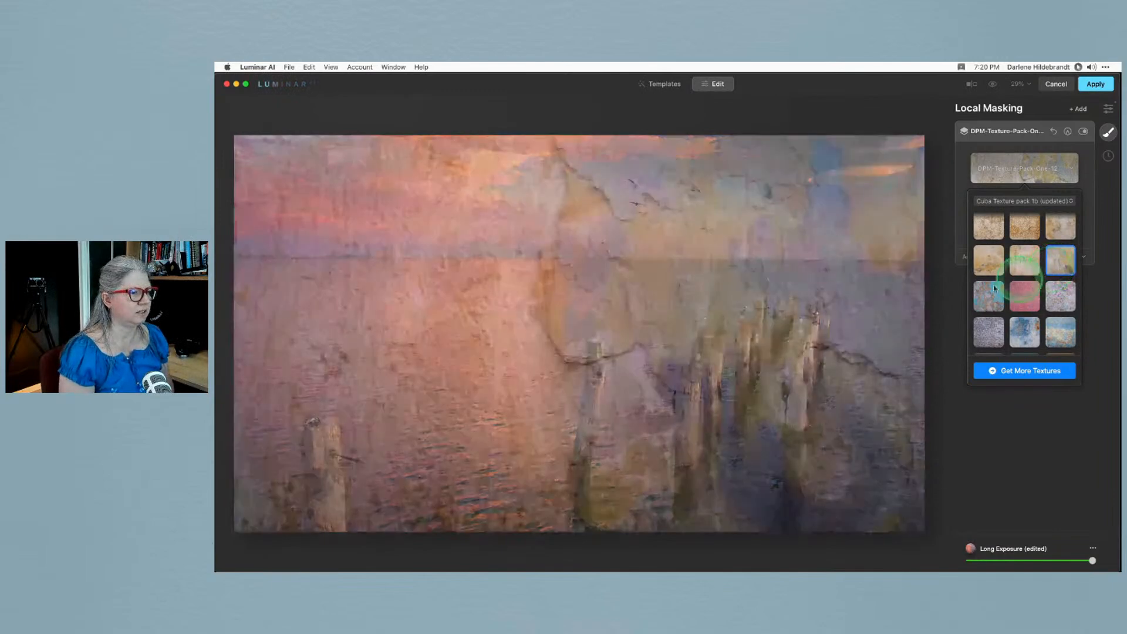
left_click(989, 292)
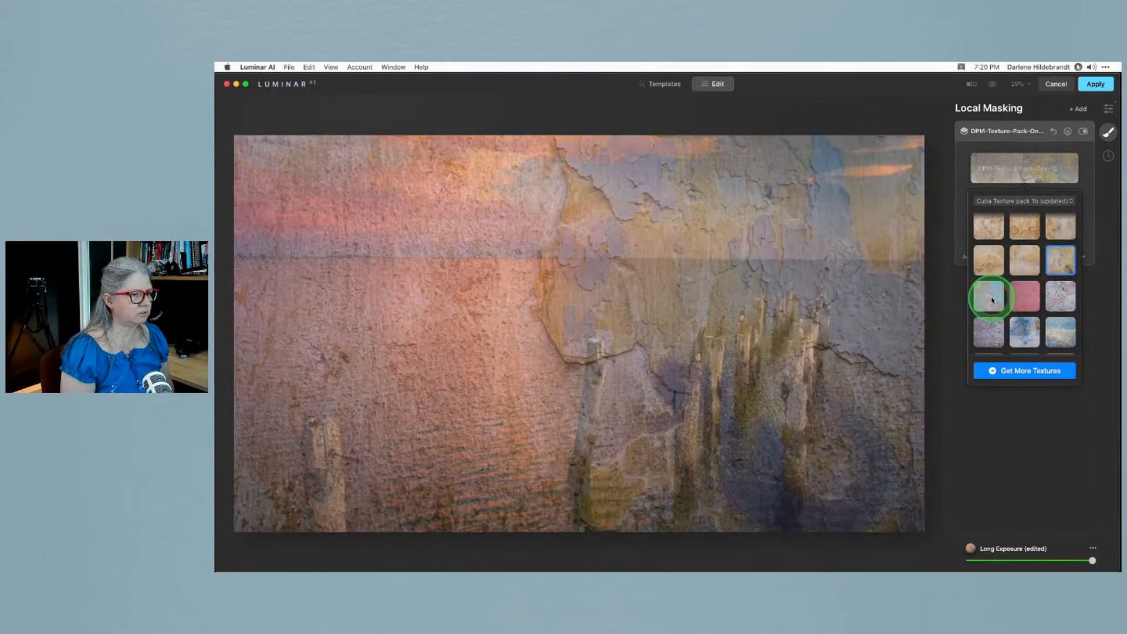
left_click(1024, 297)
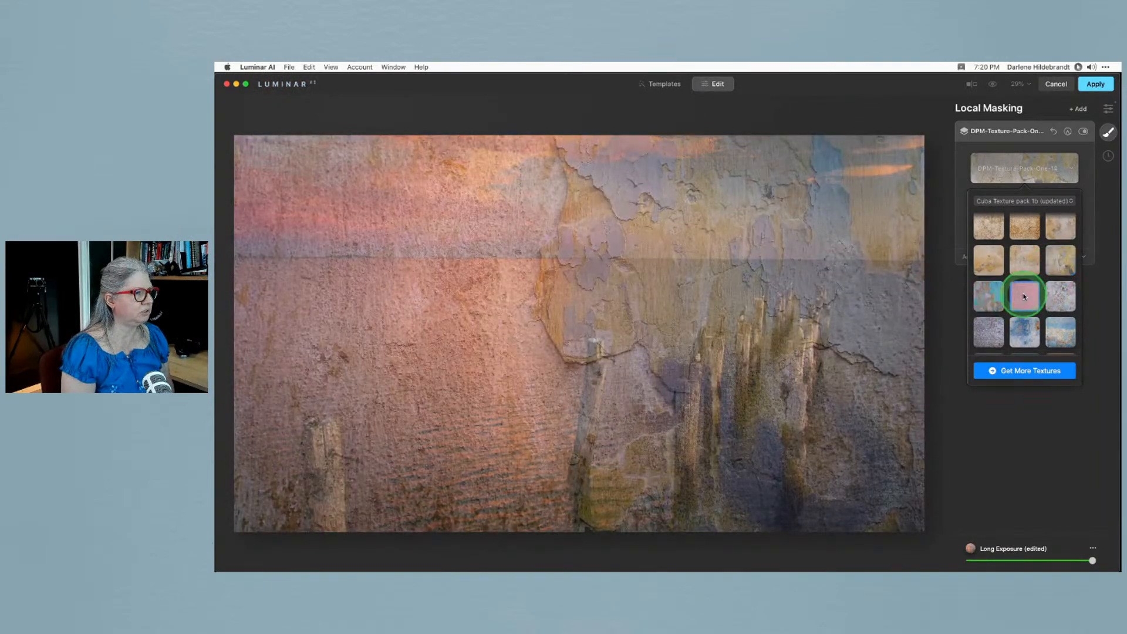
left_click(1024, 296)
left_click(960, 183)
left_click(962, 176)
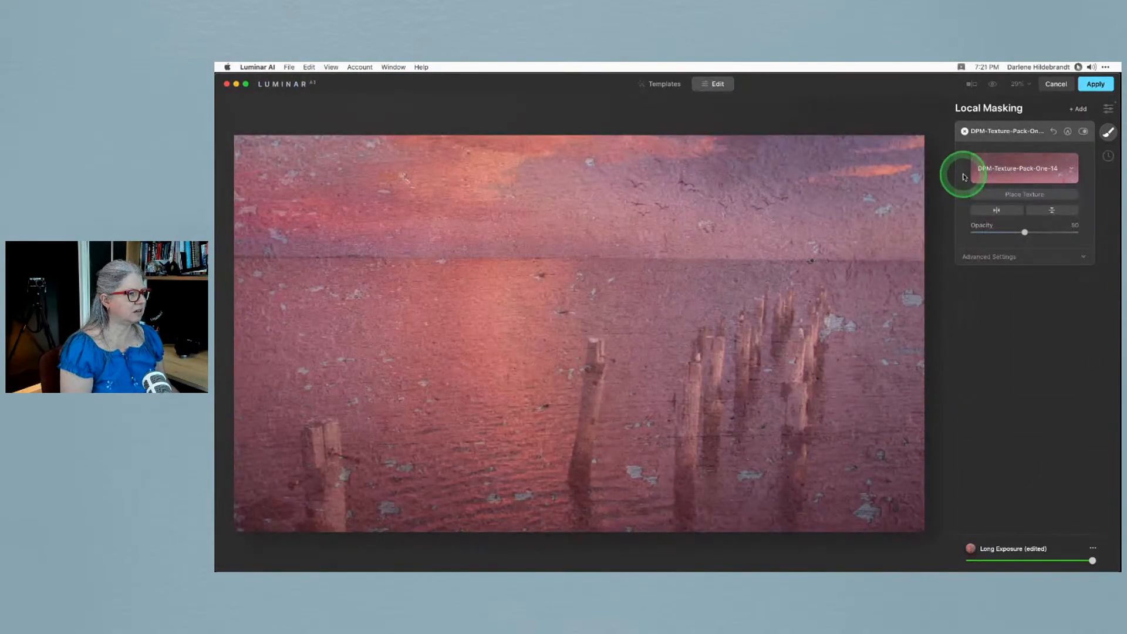
Blend the texture in Soft Light mode with contrast 24 and opacity 32
left_click(971, 258)
left_click(996, 363)
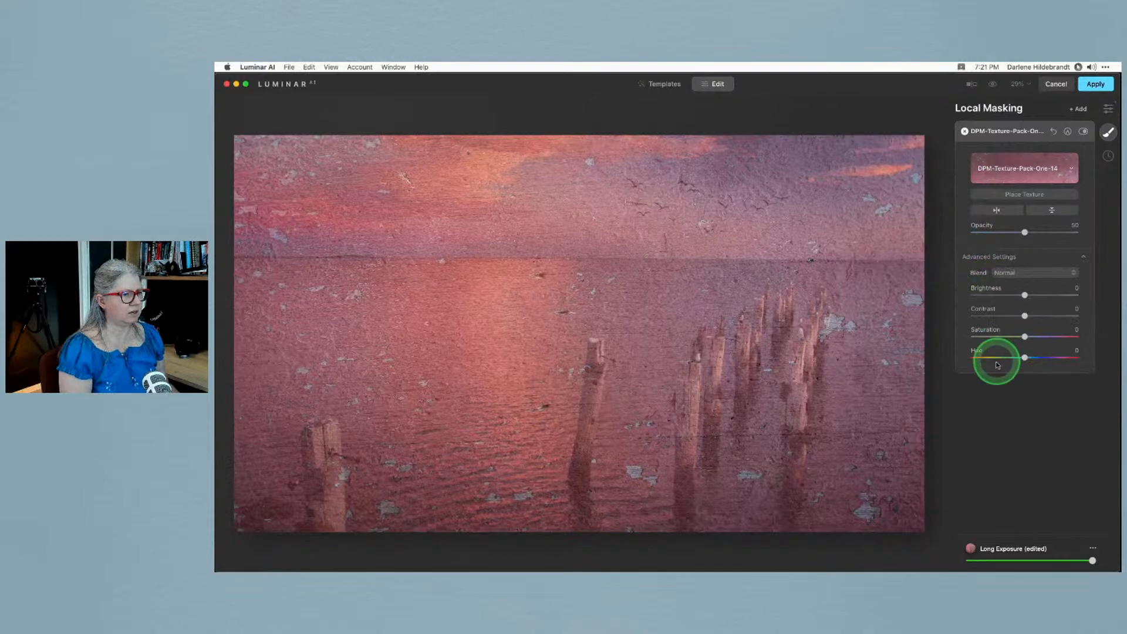
left_click(1006, 271)
left_click(1011, 334)
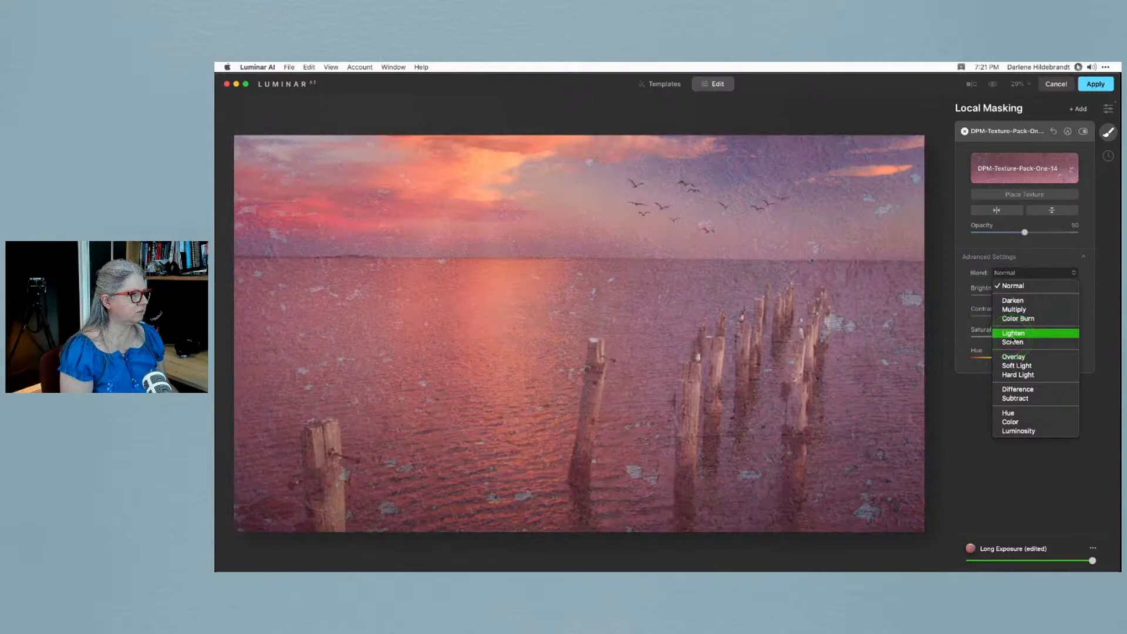
left_click(1018, 343)
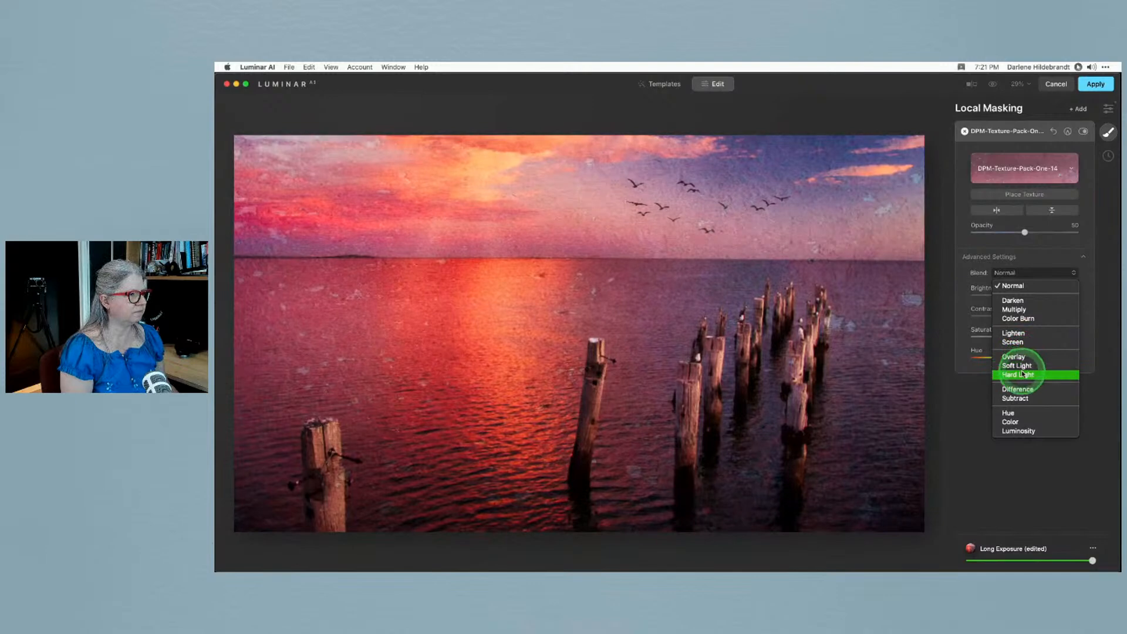
left_click(1023, 366)
mouse_move(1025, 316)
left_mouse_down()
mouse_move(1047, 316)
mouse_move(1037, 316)
left_mouse_up()
mouse_move(1024, 232)
left_mouse_down()
mouse_move(989, 230)
mouse_move(1006, 232)
left_mouse_up()
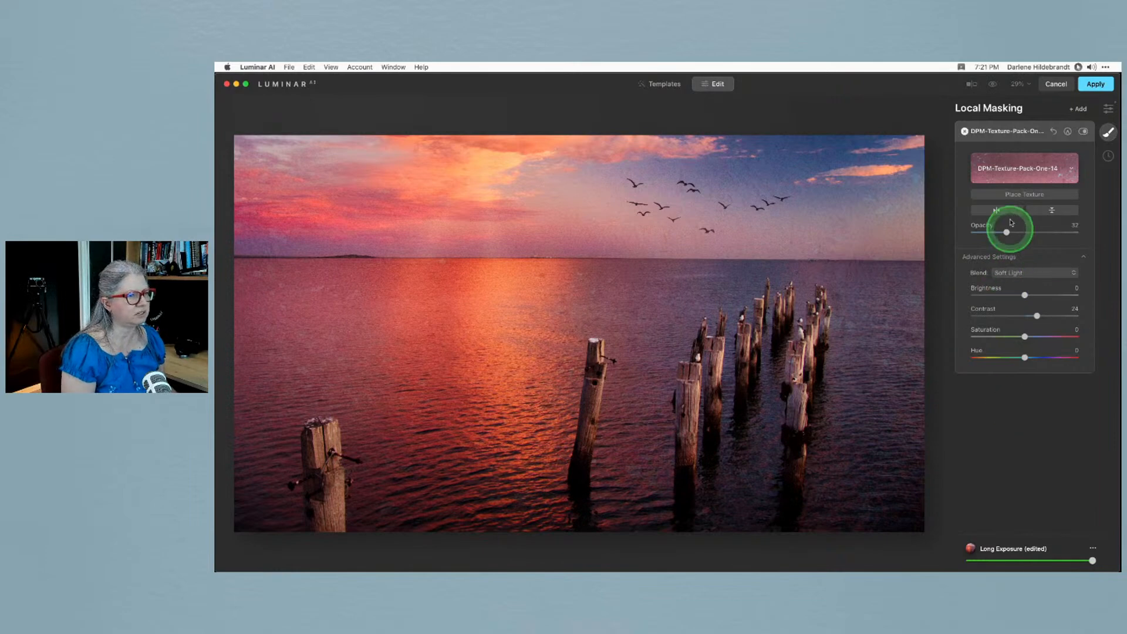
Replace the pink texture with DPM-Texture-Pack-One-18 and flip it horizontally
left_click(1015, 169)
scroll(1019, 217, "down", 3)
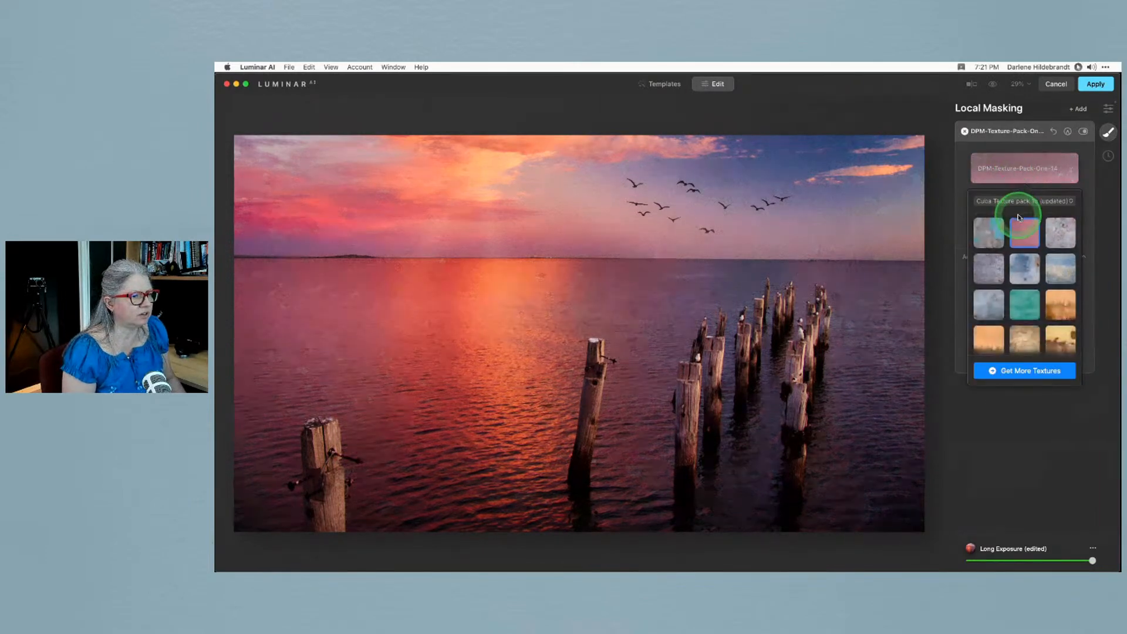
scroll(1019, 217, "down", 1)
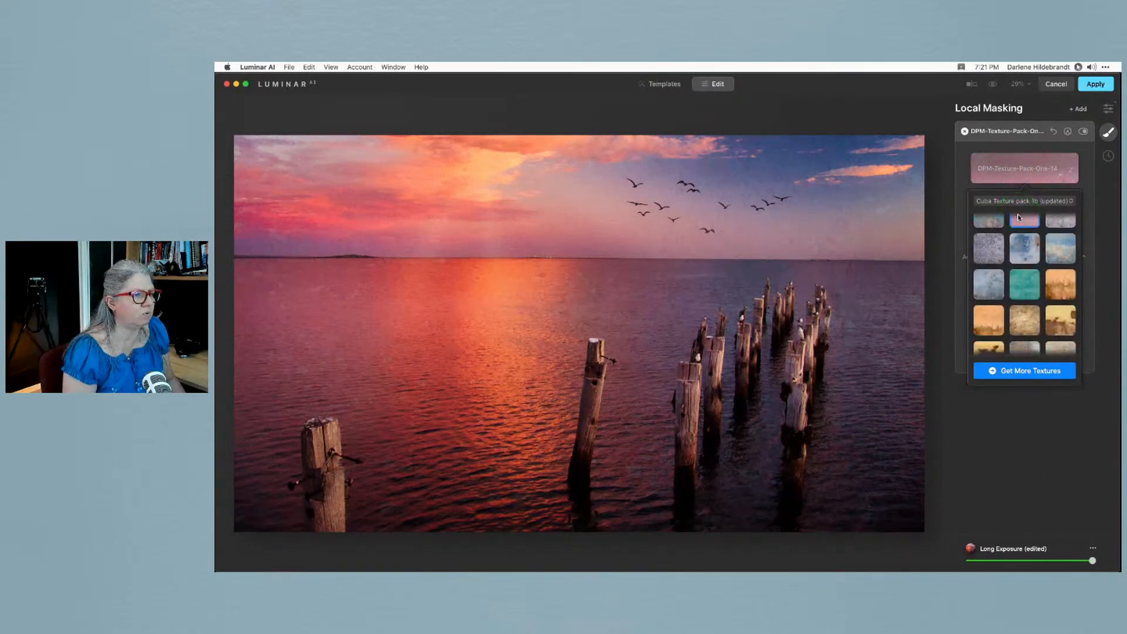
left_click(1060, 248)
left_click(960, 184)
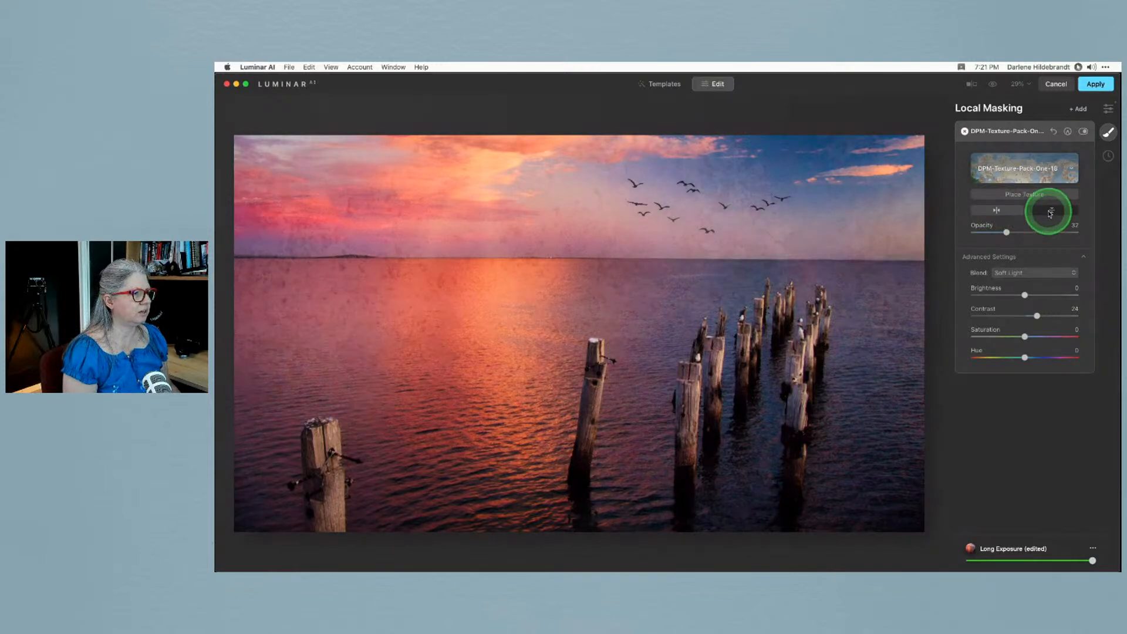
left_click(996, 212)
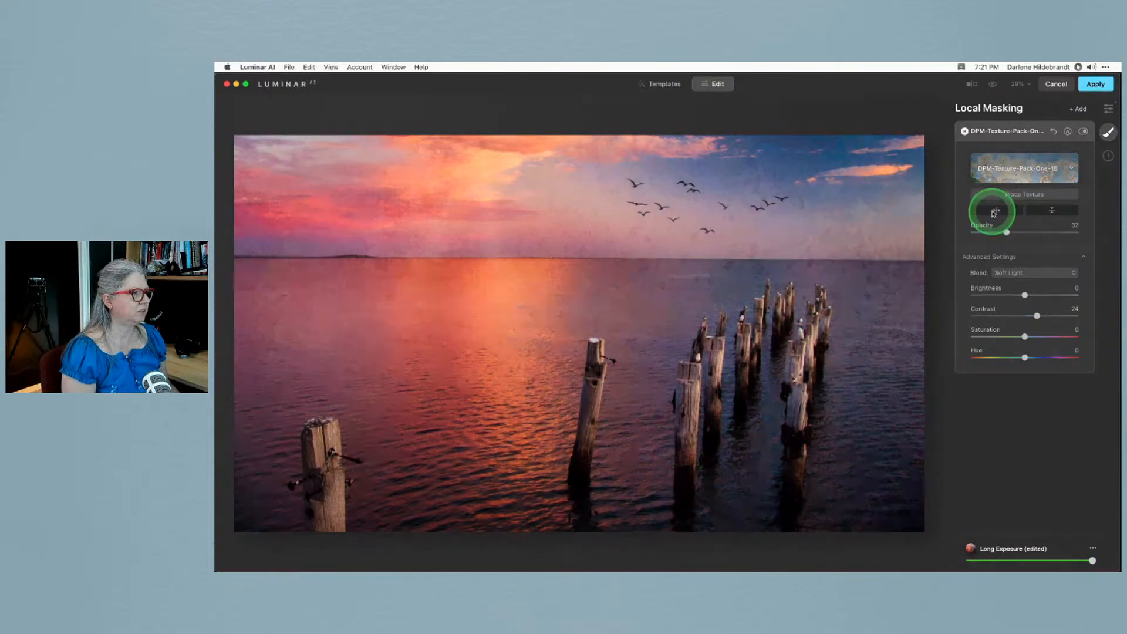
Inspect the texture at 100% zoom and preview other blend modes without changing the current one
left_click(732, 231)
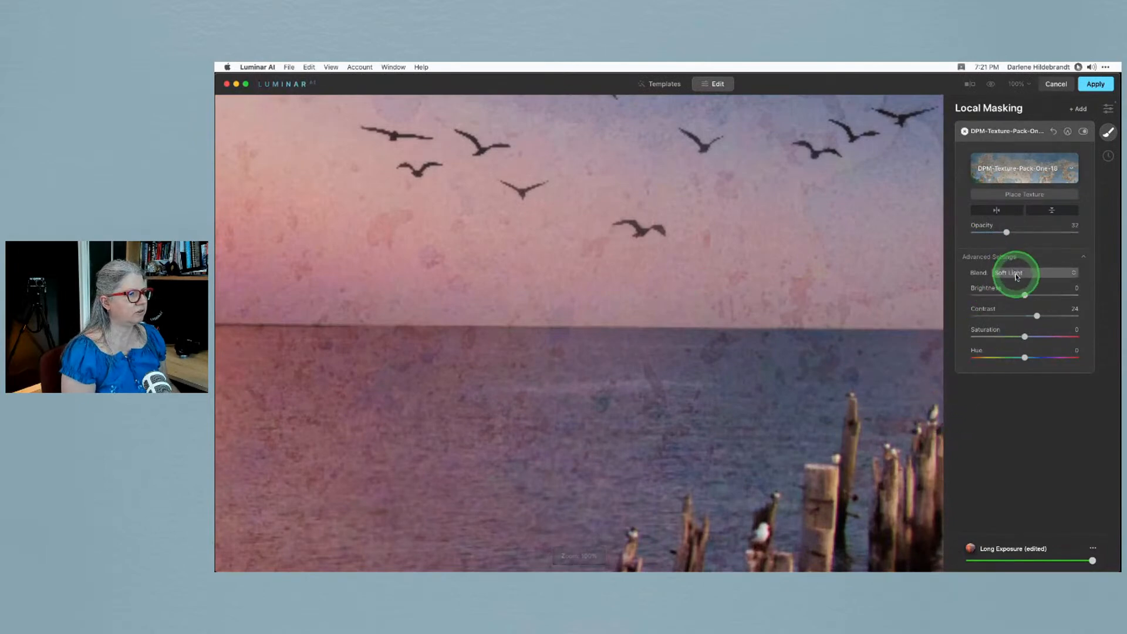
left_click(1016, 274)
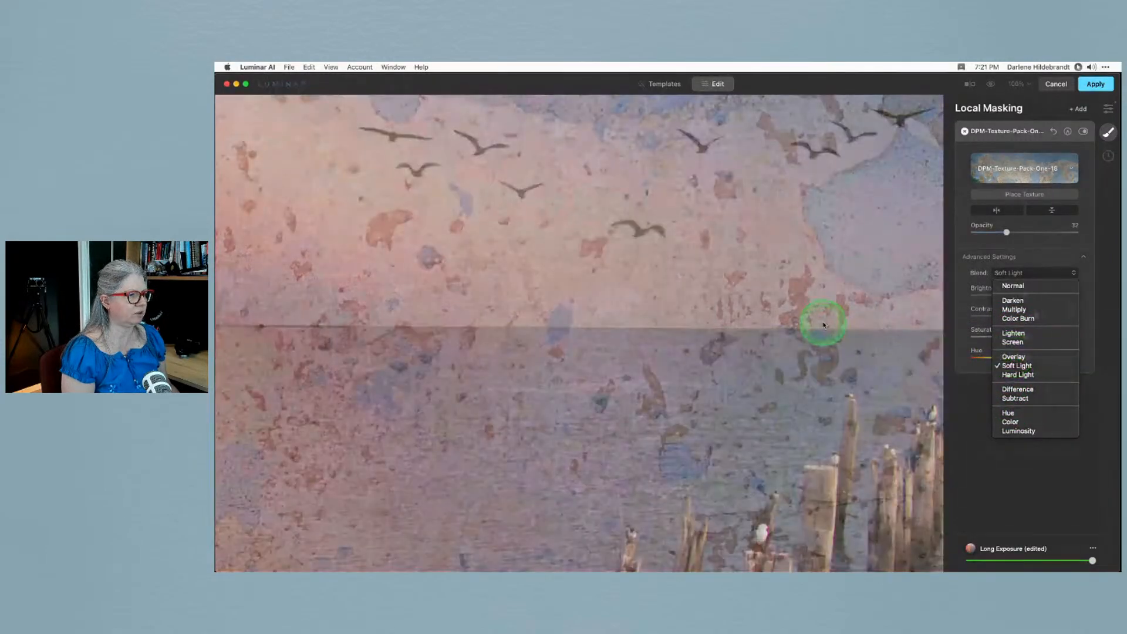
left_click(824, 321)
left_click(839, 265)
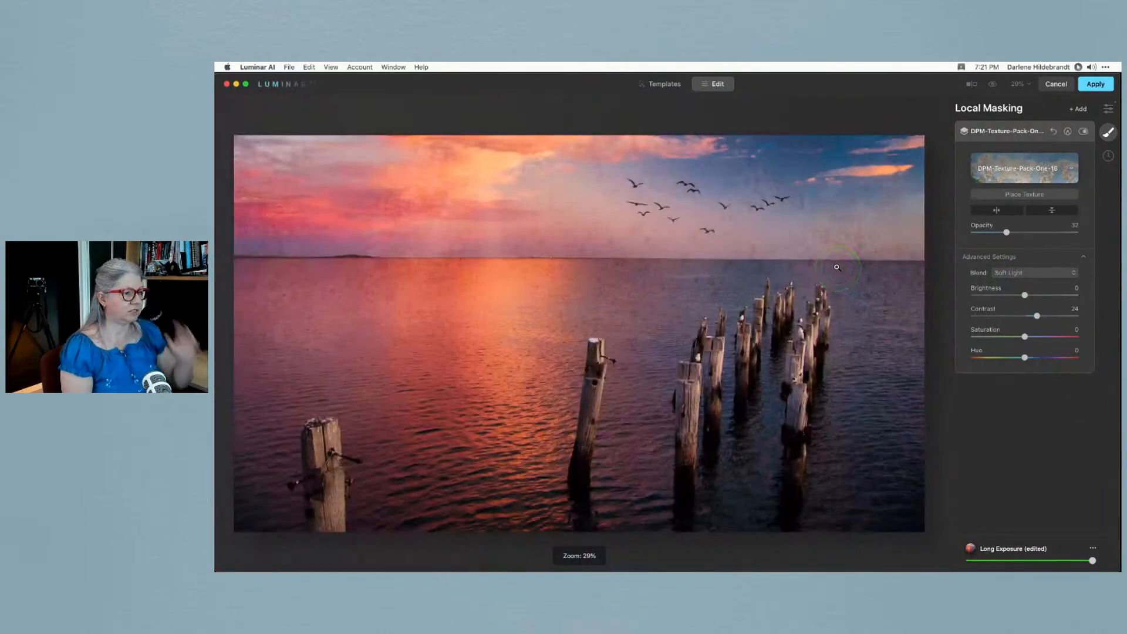
Try the Screen blend mode, return the texture to Soft Light, and compare its horizontally flipped versions
left_click(1000, 273)
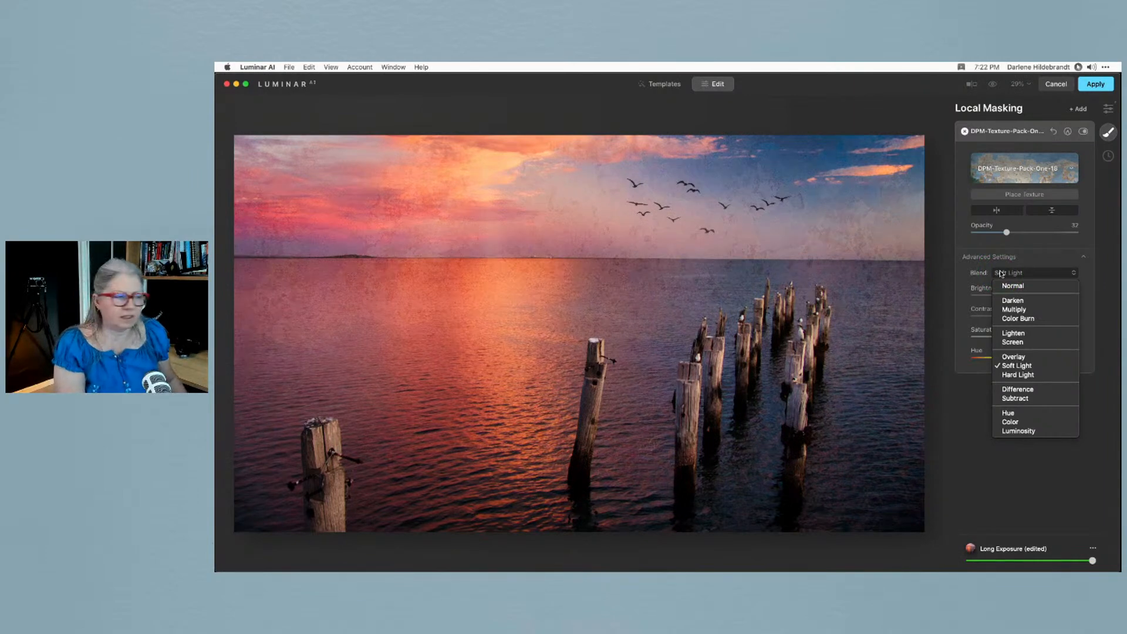
left_click_drag(1000, 273, 1009, 345)
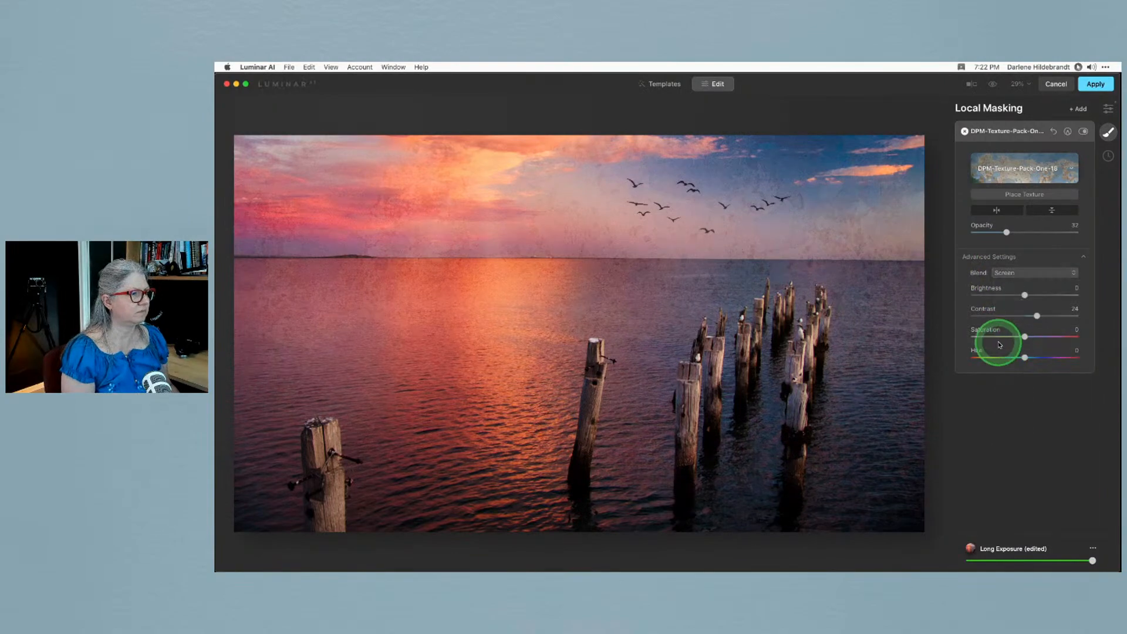
left_click_drag(1018, 273, 1016, 364)
left_click(1015, 366)
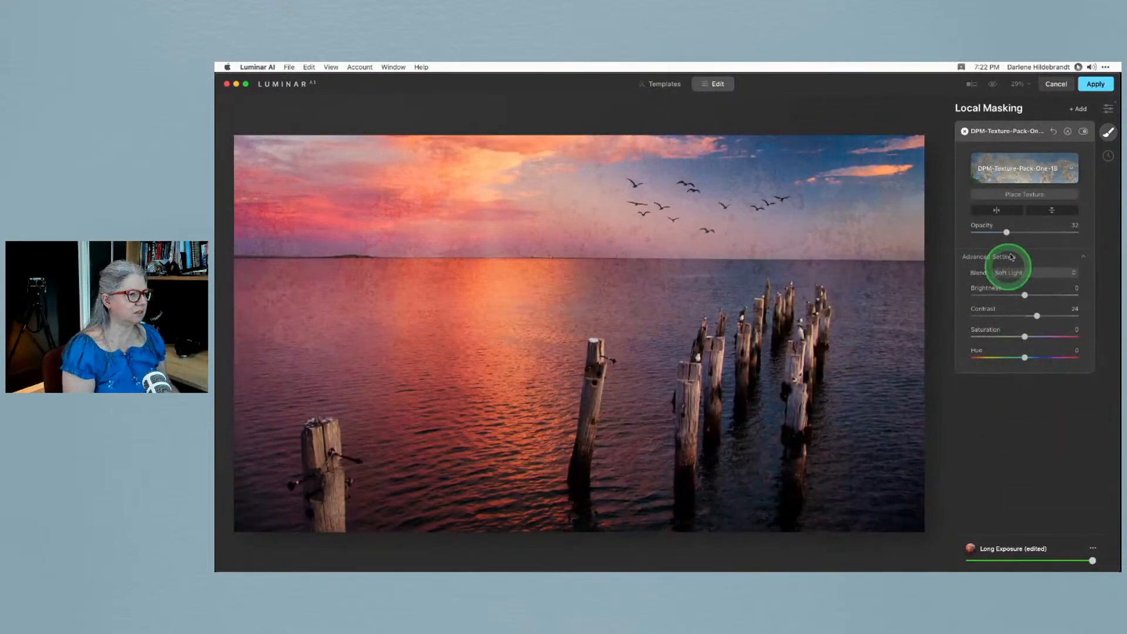
left_click(1000, 212)
left_click(1000, 212)
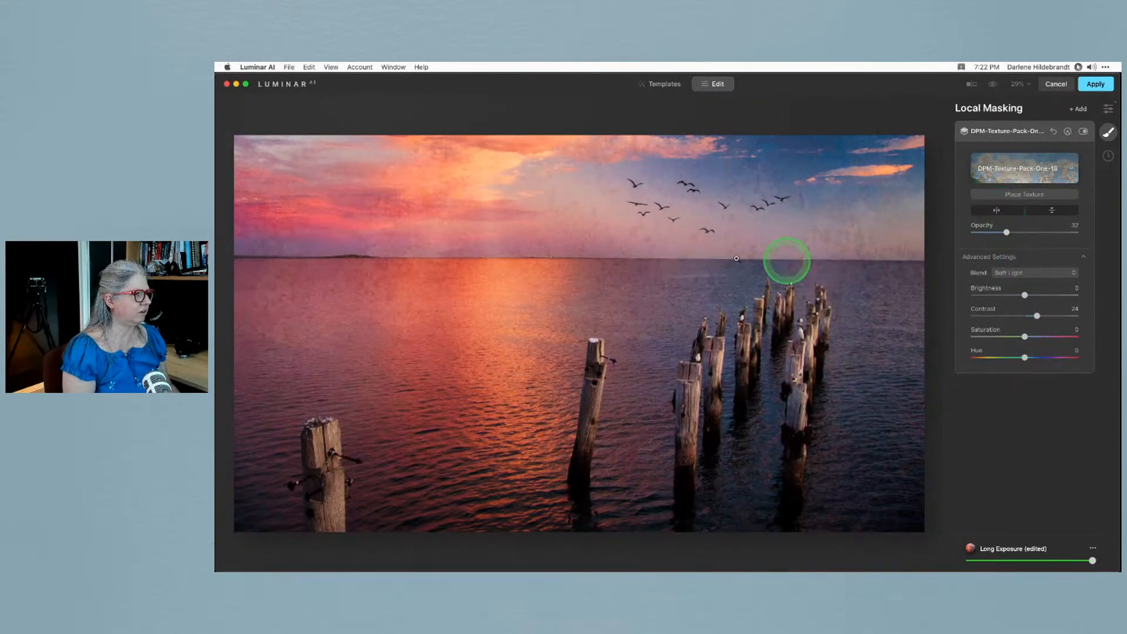
Erase the texture from parts of the sky and the water near the horizon using a paint mask with radius 112
left_click(1067, 131)
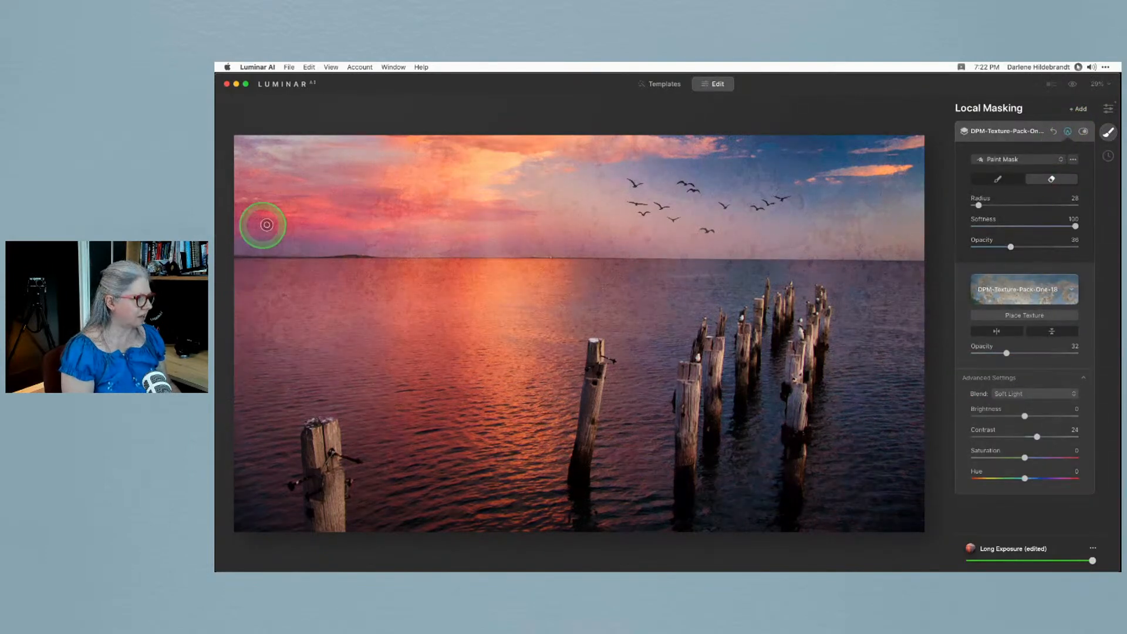
key("bracketright")
key("bracketright")
key("bracketright")
key("bracketright")
key("bracketright")
key("bracketright")
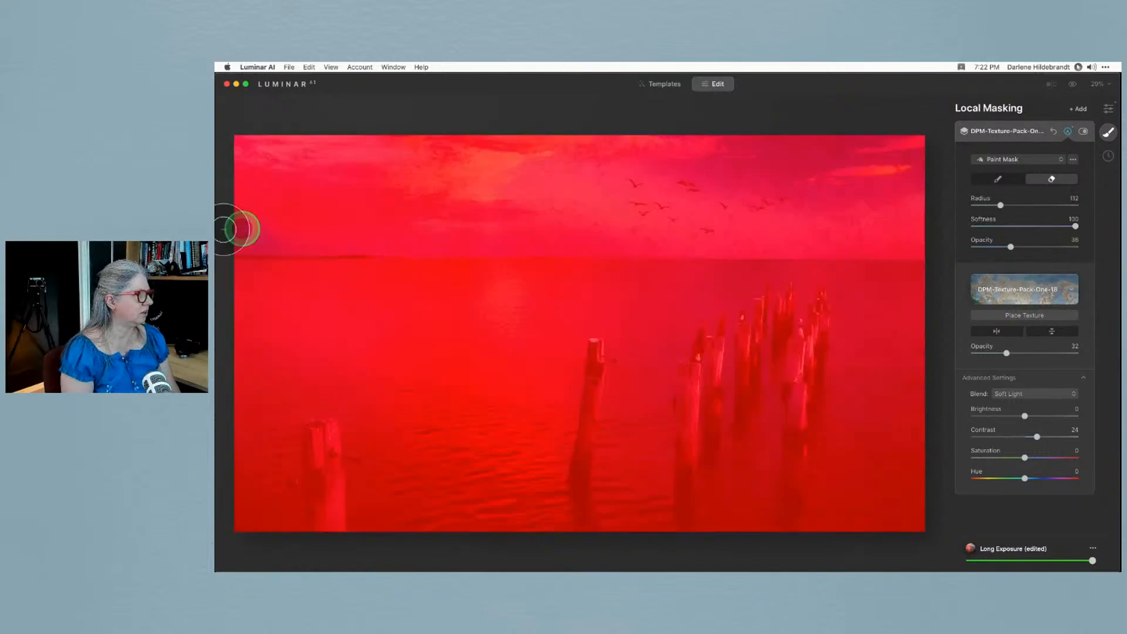
mouse_move(221, 227)
left_mouse_down()
mouse_move(301, 220)
mouse_move(496, 230)
mouse_move(300, 222)
mouse_move(364, 190)
mouse_move(245, 181)
mouse_move(255, 165)
mouse_move(530, 213)
mouse_move(254, 216)
mouse_move(306, 210)
mouse_move(272, 172)
mouse_move(343, 164)
mouse_move(415, 191)
left_mouse_up()
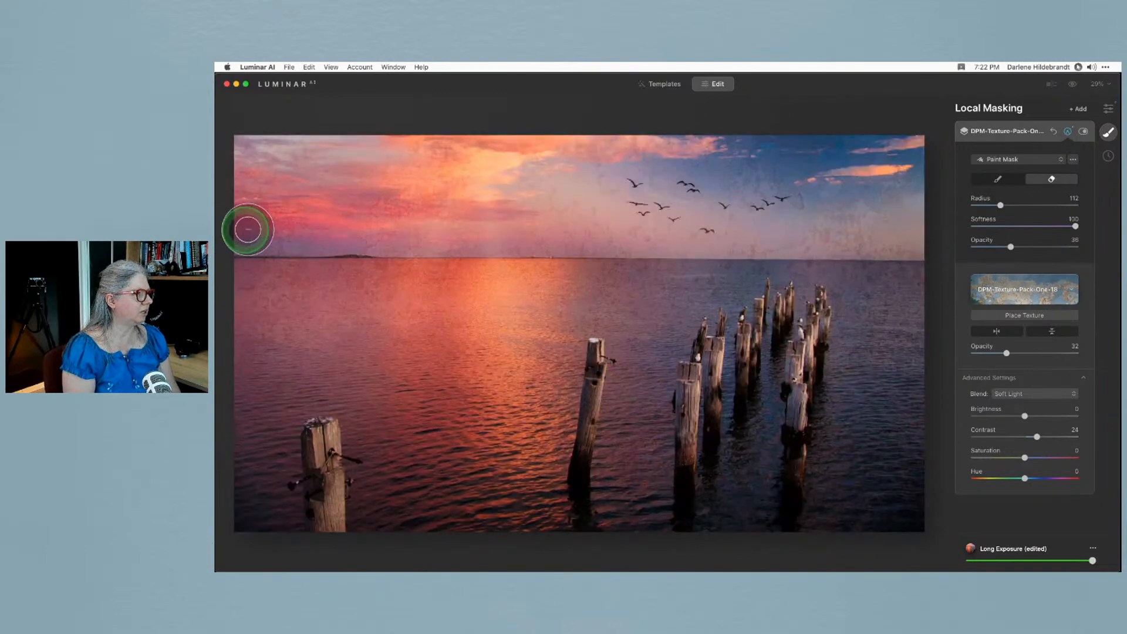
mouse_move(250, 275)
left_mouse_down()
mouse_move(387, 279)
mouse_move(411, 293)
left_mouse_up()
mouse_move(544, 231)
left_mouse_down()
mouse_move(593, 231)
mouse_move(488, 222)
mouse_move(499, 223)
left_mouse_up()
left_click_drag(802, 234, 933, 238)
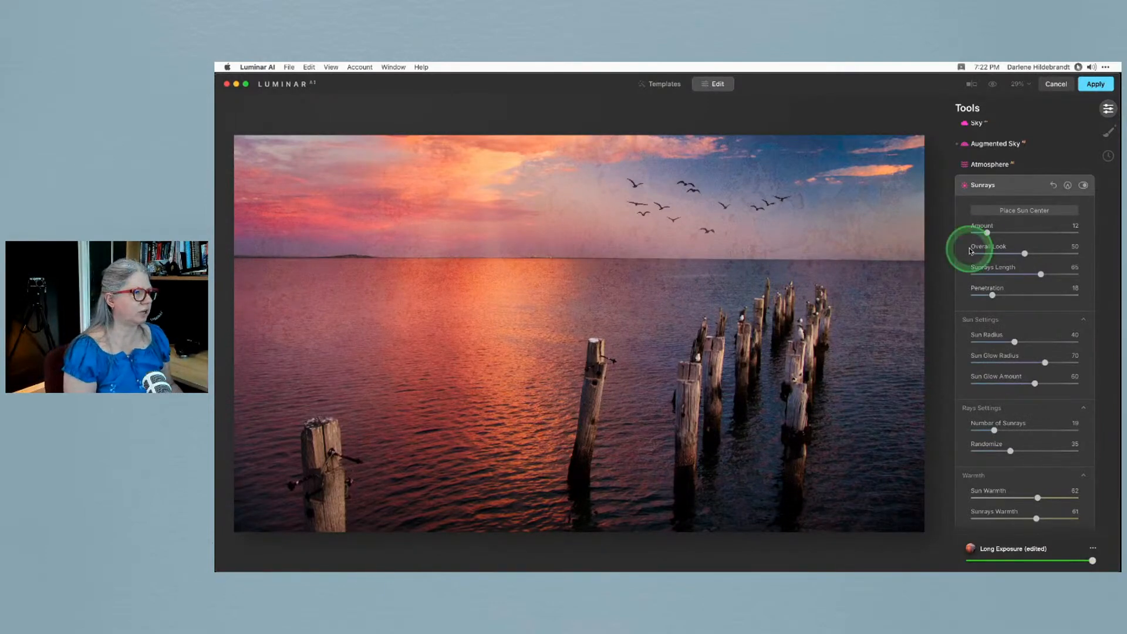
Turn off the texture layer in Local Masking
left_click(1108, 132)
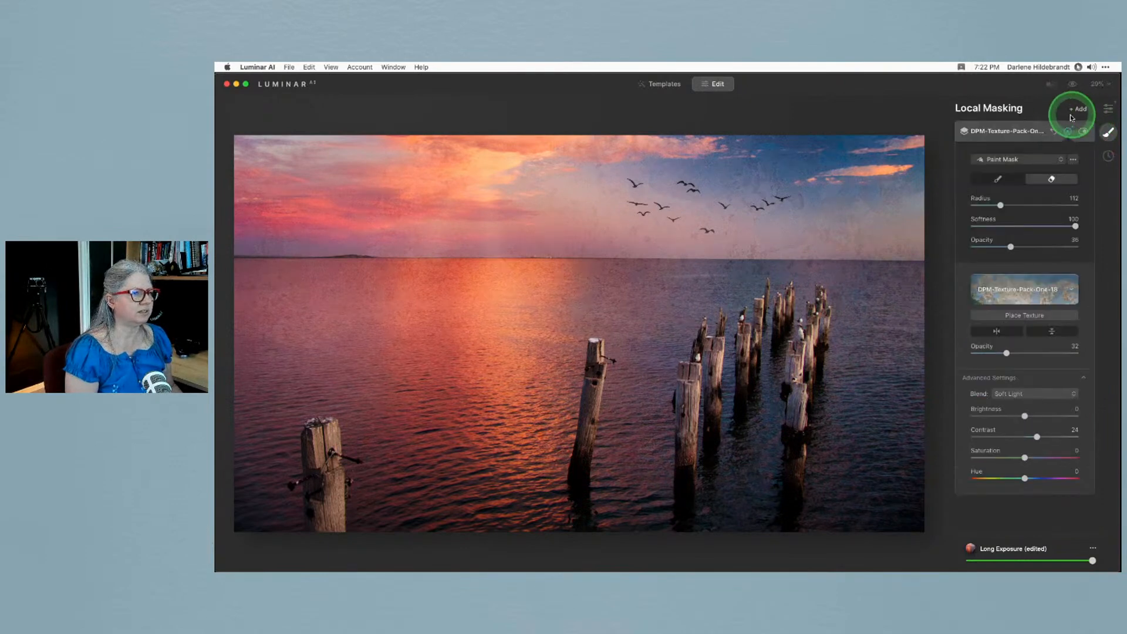
left_click(1085, 128)
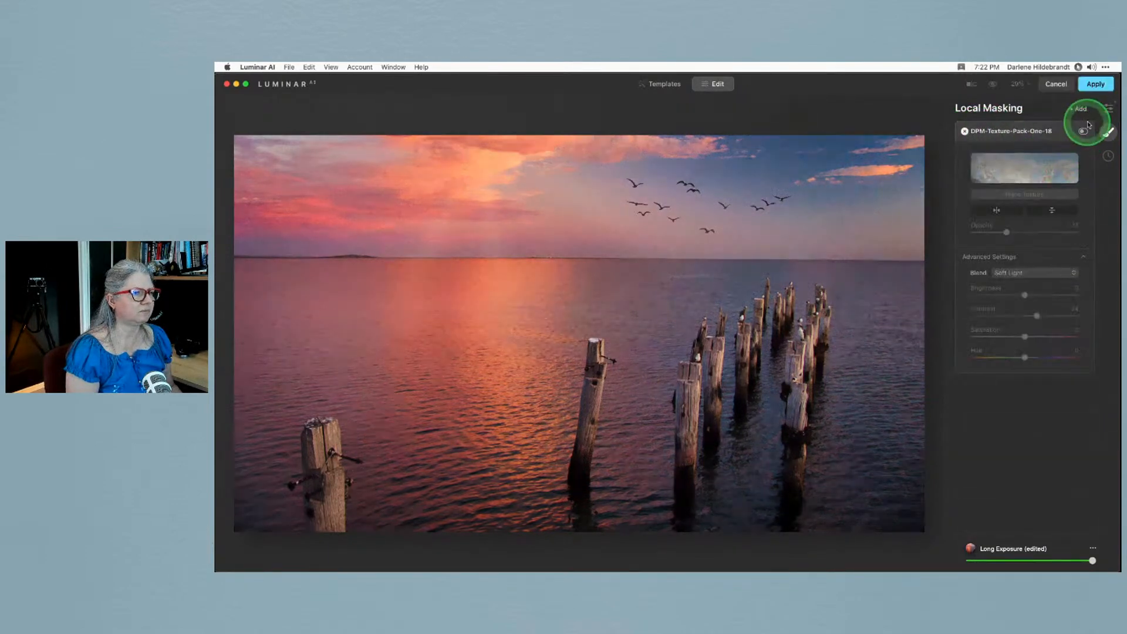
Set Smart Contrast to 32 in the Light tool for the whole image
left_click(1108, 108)
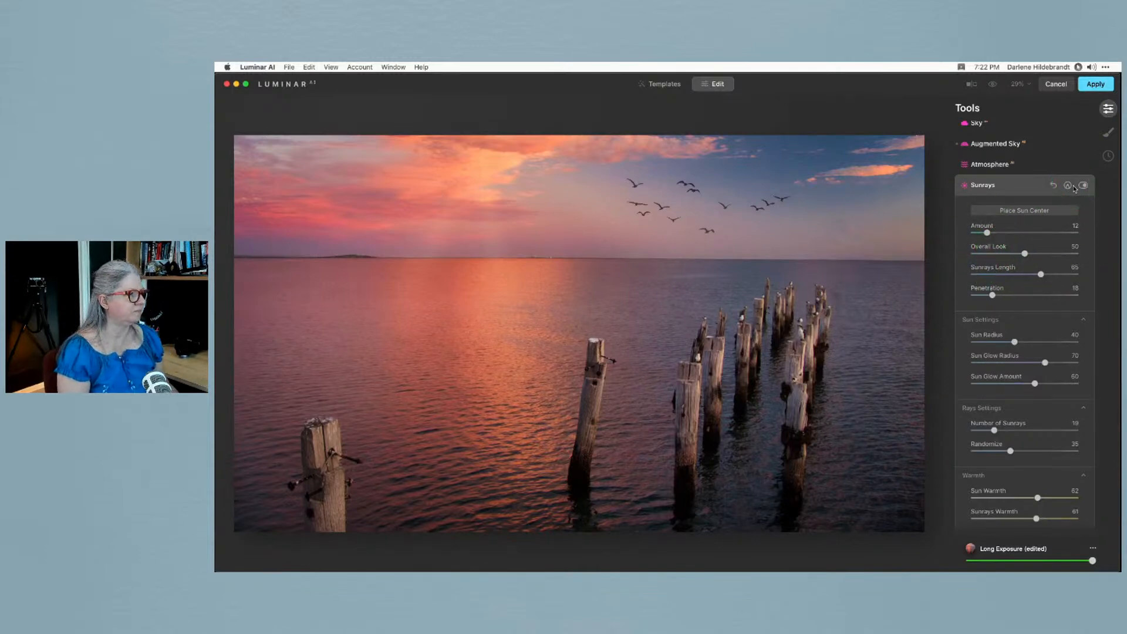
left_click(1043, 187)
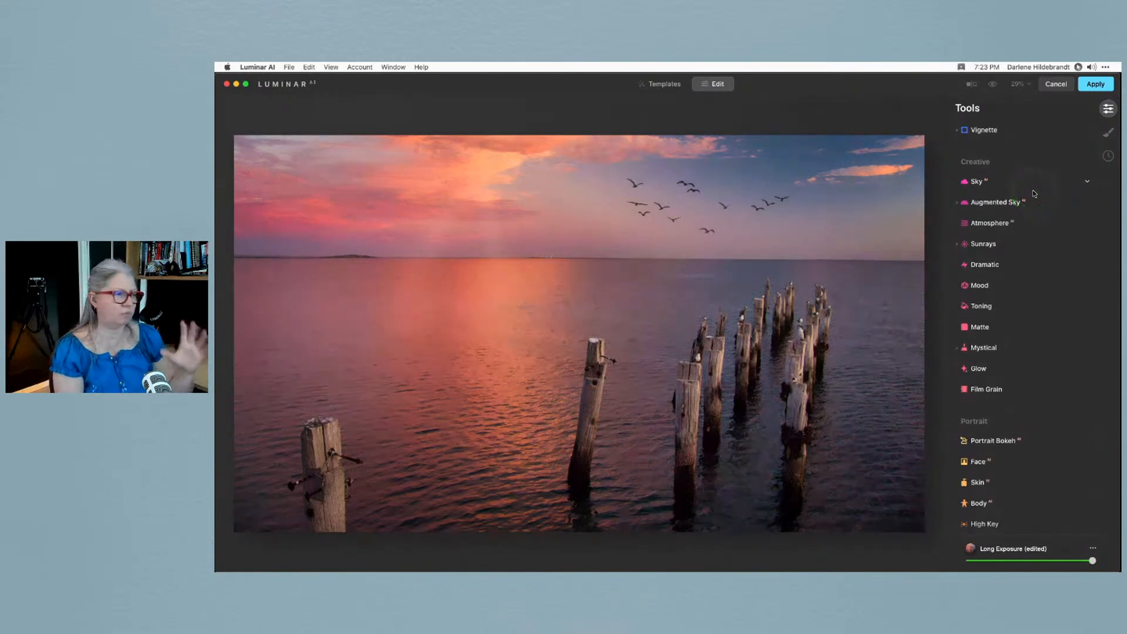
scroll(1016, 300, "up", 1)
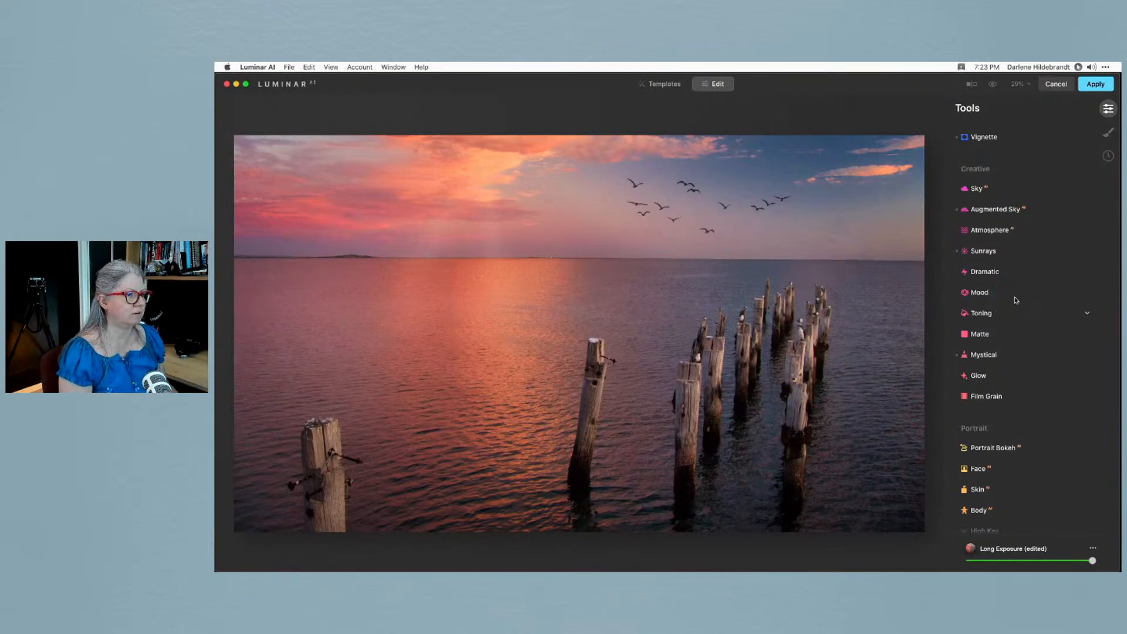
left_click(996, 274)
scroll(996, 276, "up", 5)
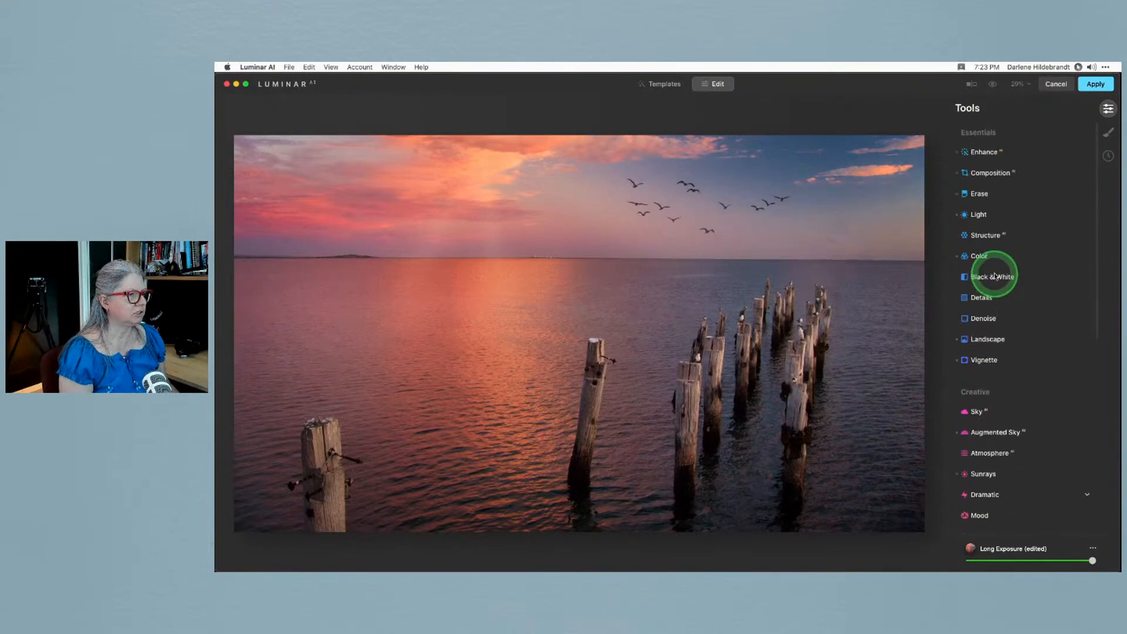
left_click(986, 212)
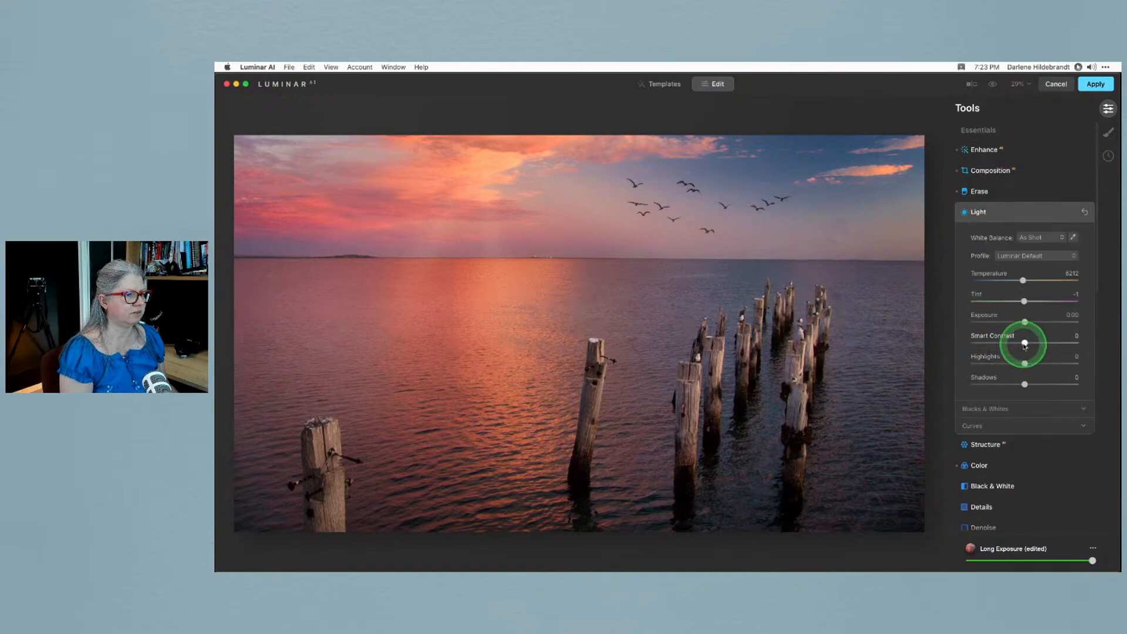
left_click_drag(1024, 342, 1037, 345)
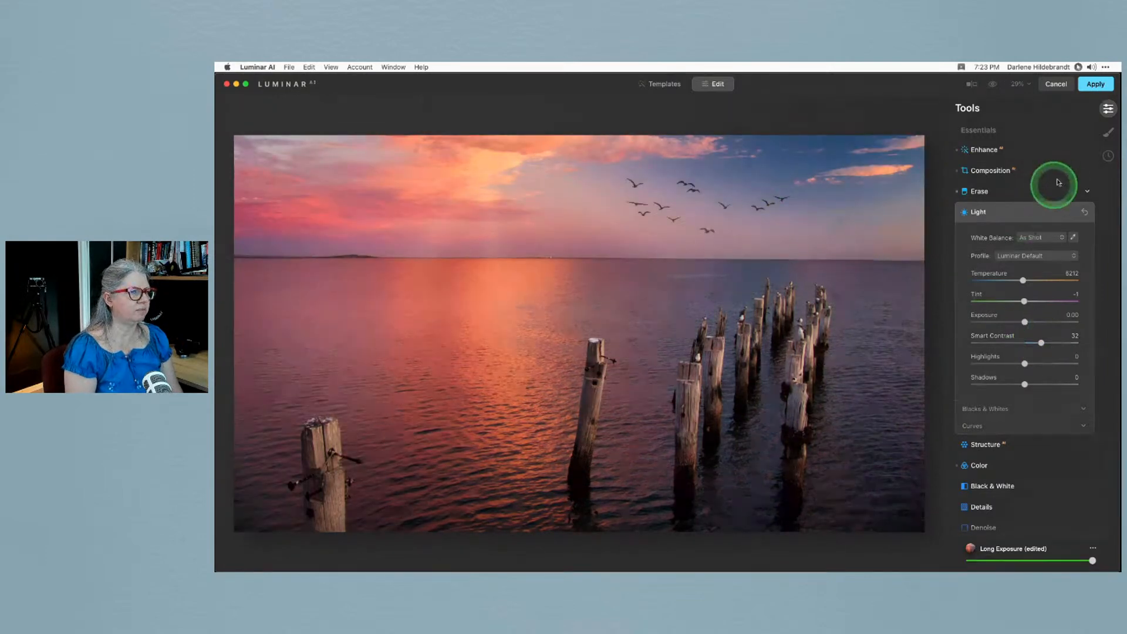
Turn the texture layer back on in Local Masking and set its Opacity to 15, Contrast to 0 and Saturation to -12
left_click(1108, 132)
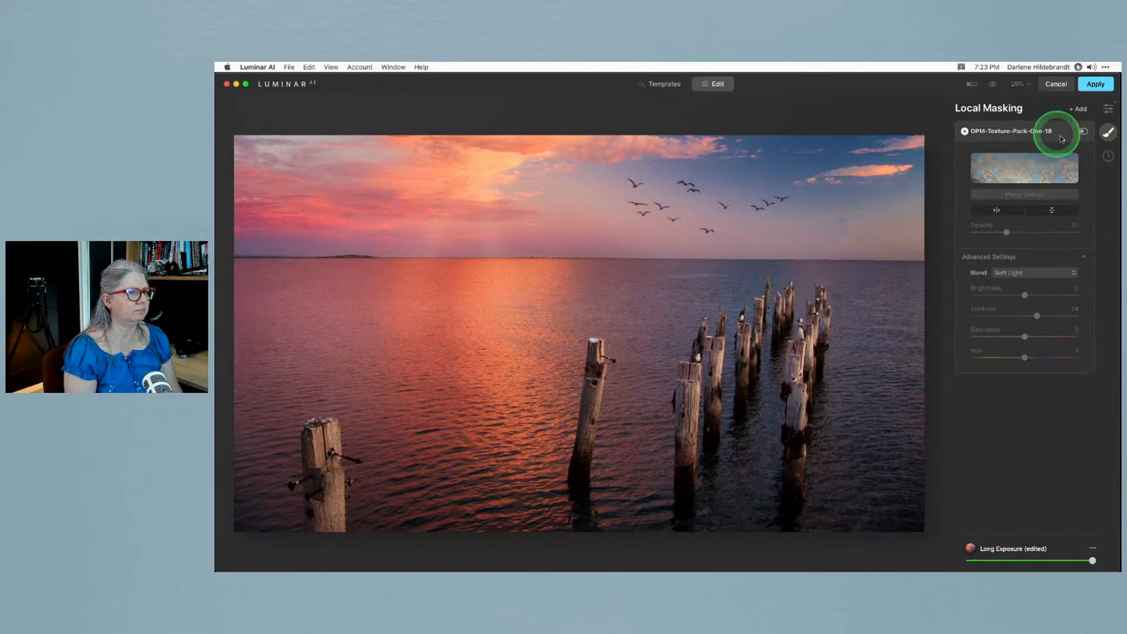
left_click(989, 234)
left_click_drag(991, 233, 990, 233)
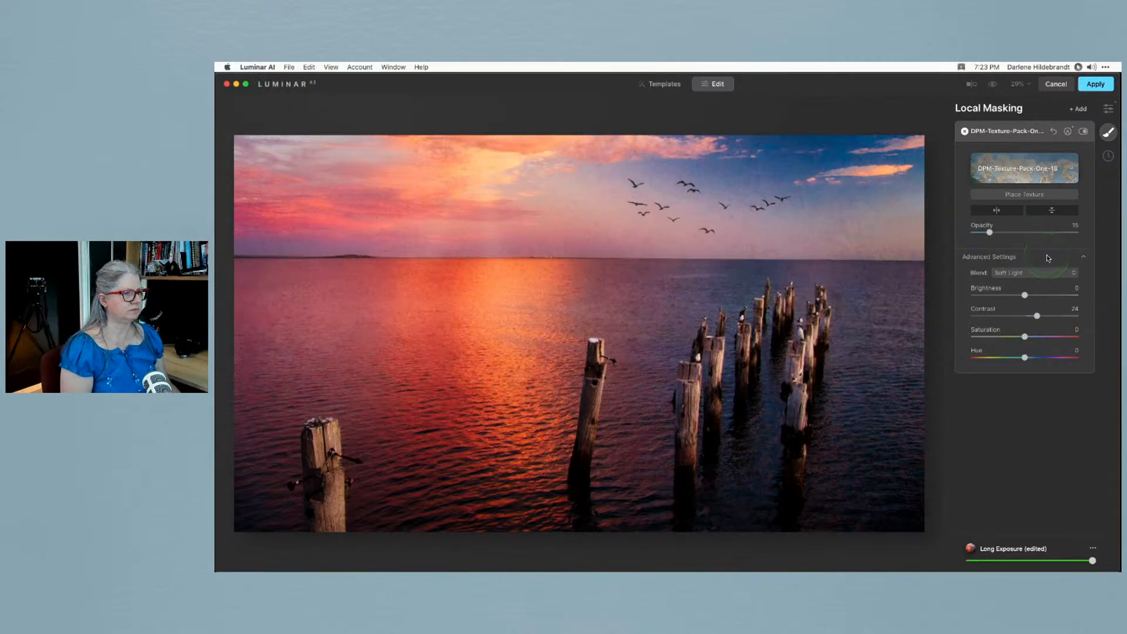
double_click(1037, 317)
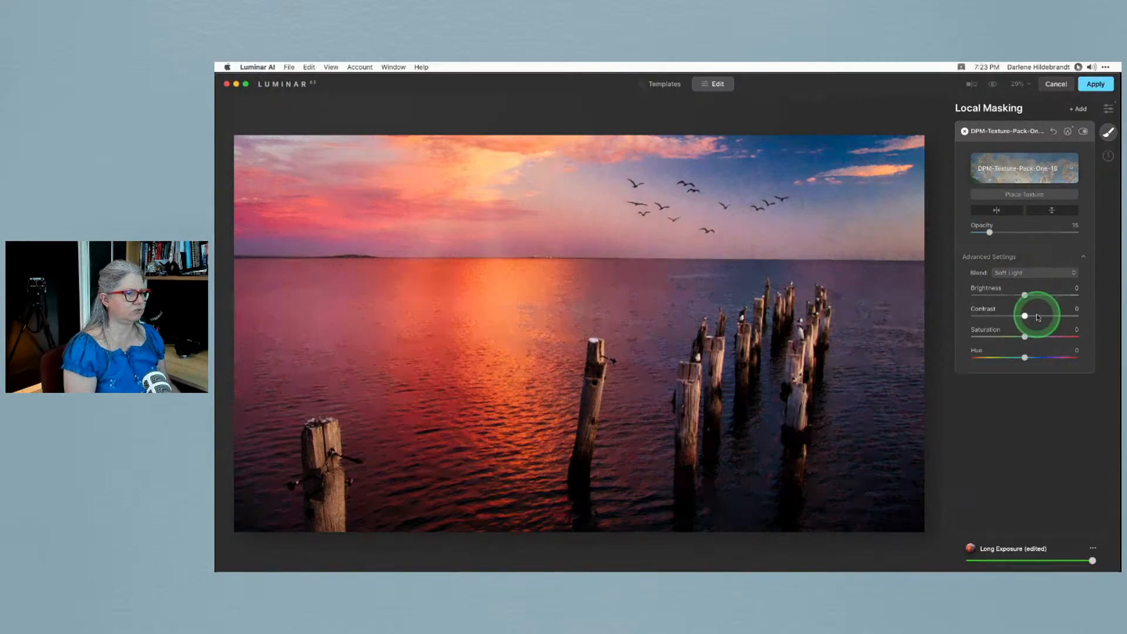
left_click_drag(1023, 335, 1018, 336)
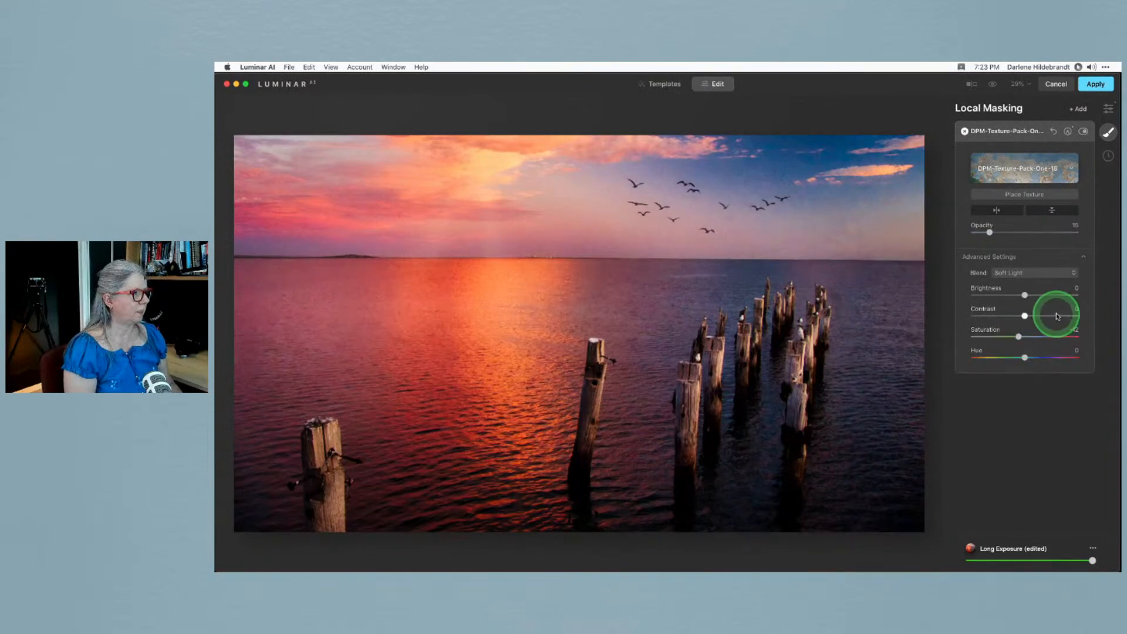
Compare the seascape before and after editing, and with the texture layer off and on
key("backslash")
left_click(1055, 293)
left_click(1083, 131)
left_click(1082, 131)
left_click(1083, 132)
left_click(1083, 131)
Set the texture layer's Contrast to -61 and its Opacity to 32, and check the result against the before view
left_click(1008, 318)
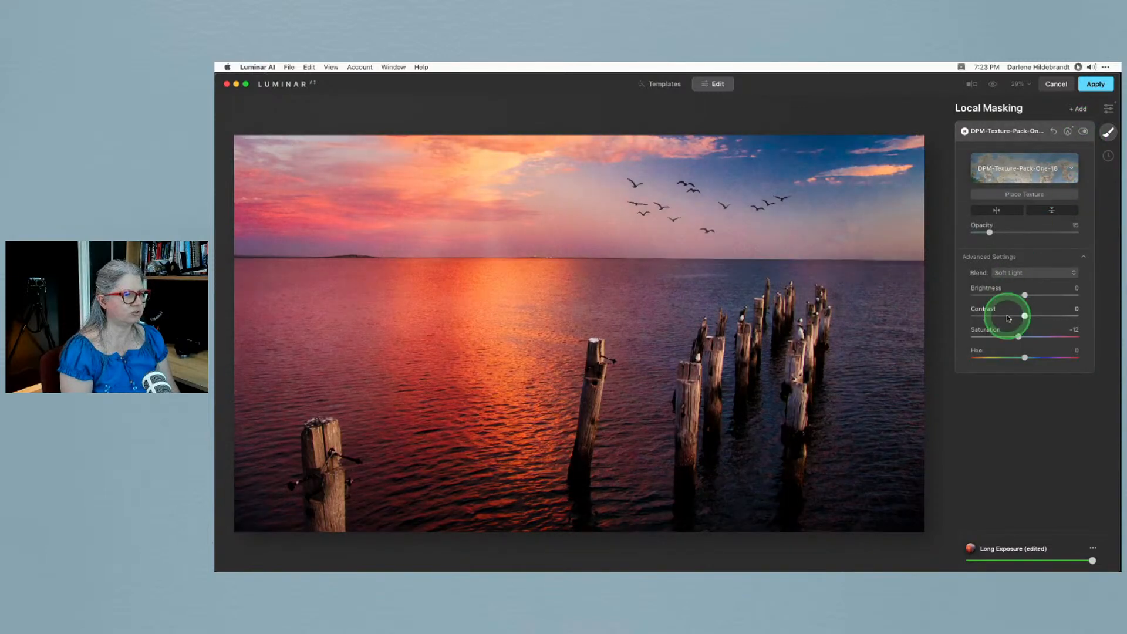
left_click(993, 316)
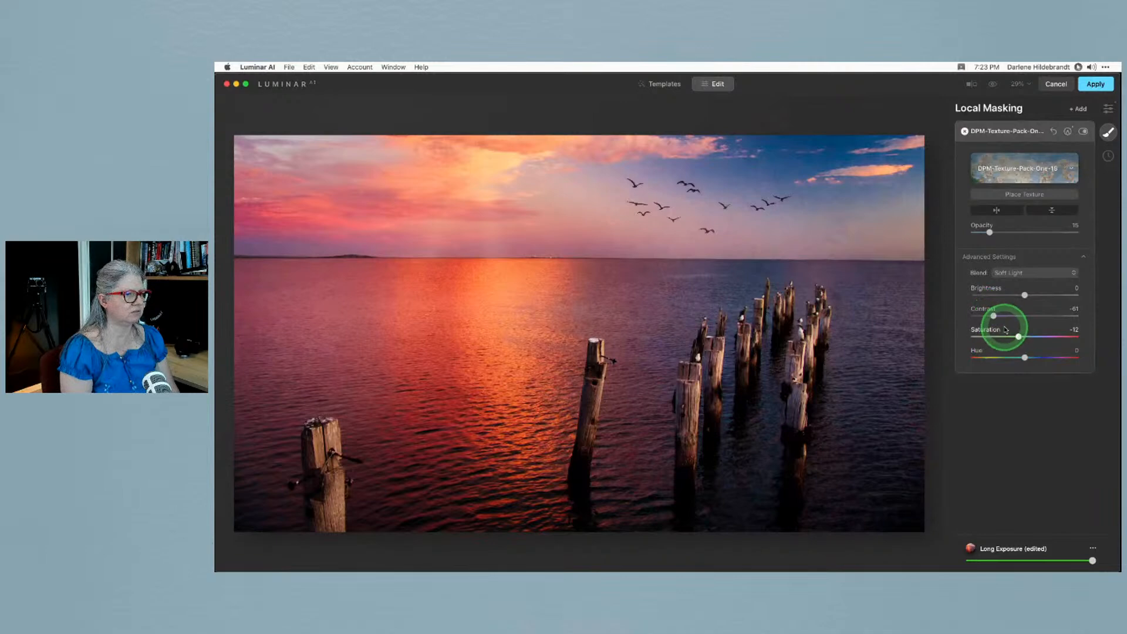
left_click(1018, 336)
left_click(990, 230)
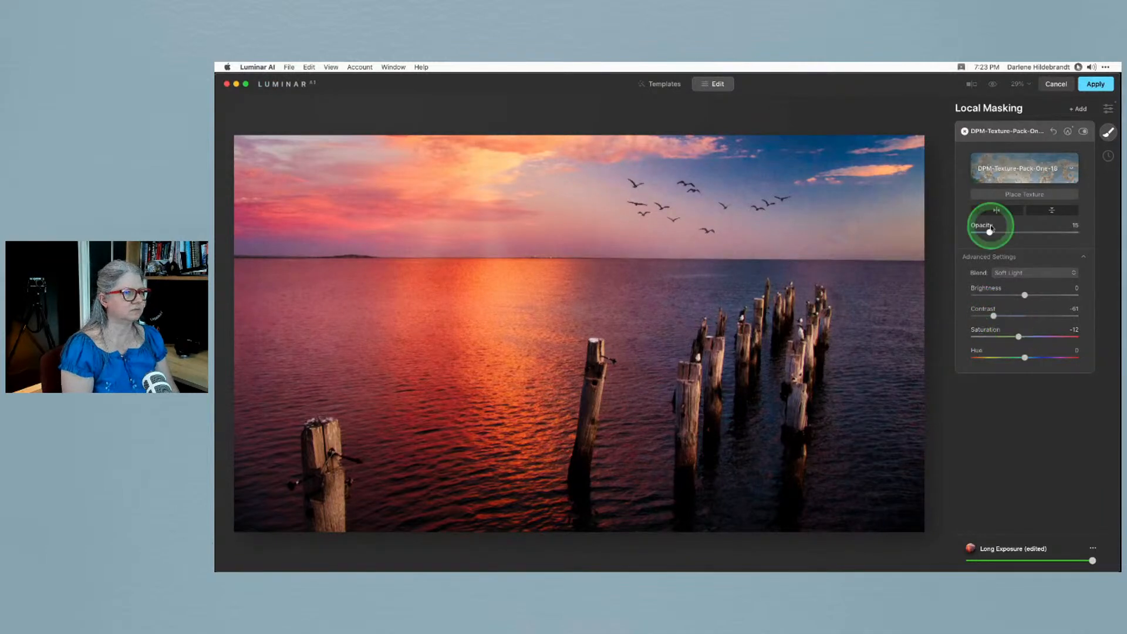
mouse_move(990, 230)
left_mouse_down()
mouse_move(1056, 229)
mouse_move(1007, 233)
left_mouse_up()
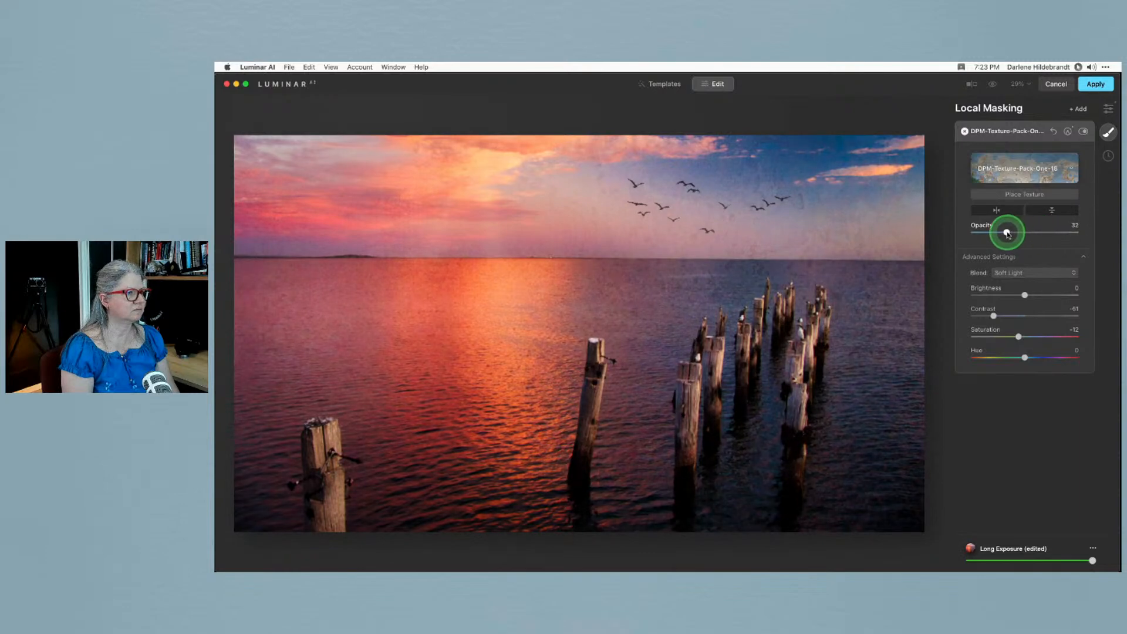
key("backslash")
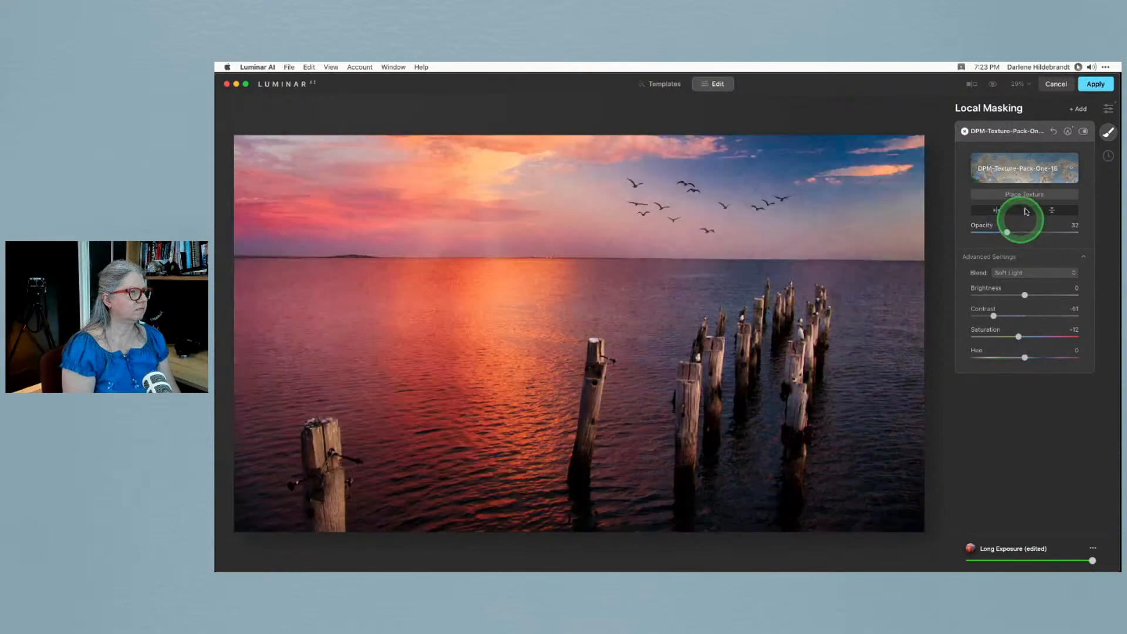
Reset Smart Contrast to 0 in the Light tool, apply the edit, and switch to Lightroom Classic
left_click(1115, 109)
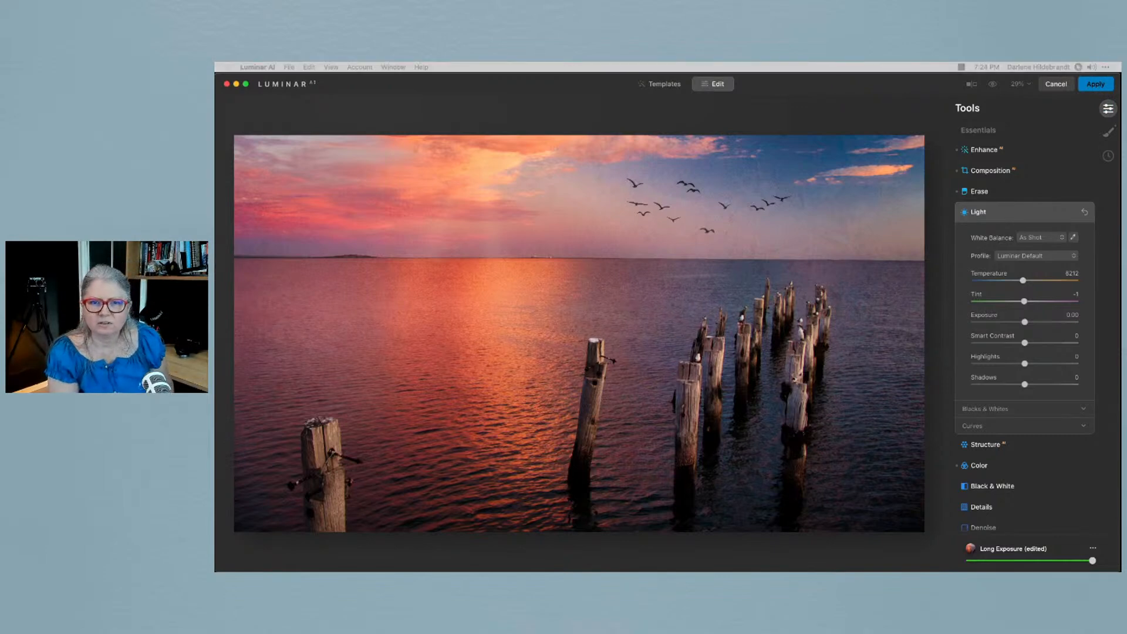
key("super+Tab")
key("super+Tab")
key("super+Tab")
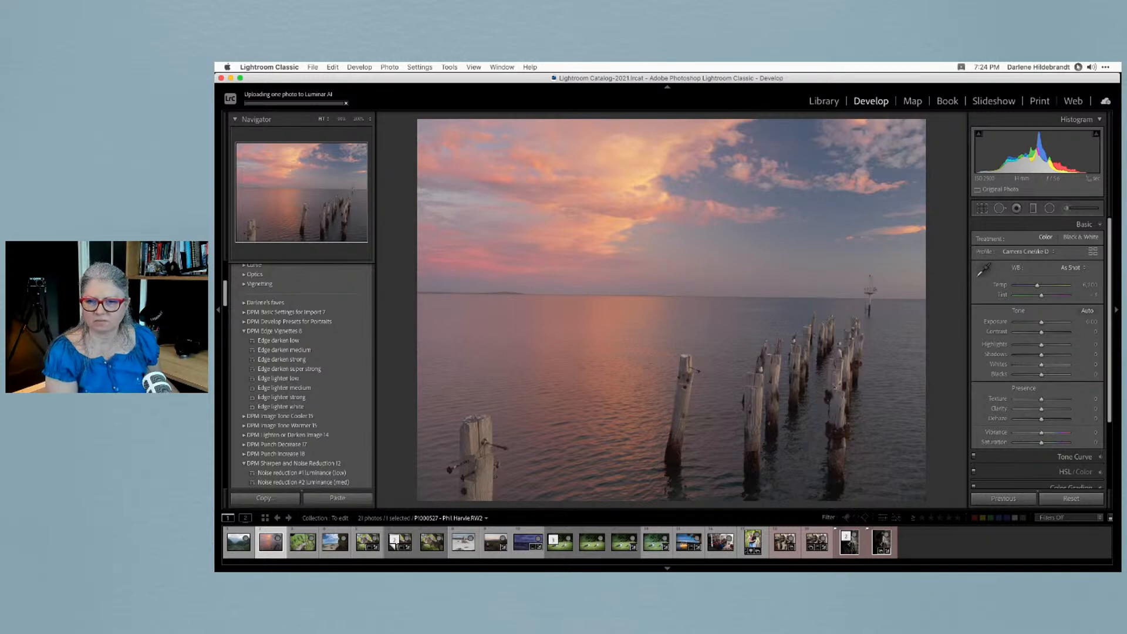
key("super+Tab")
key("super+Tab")
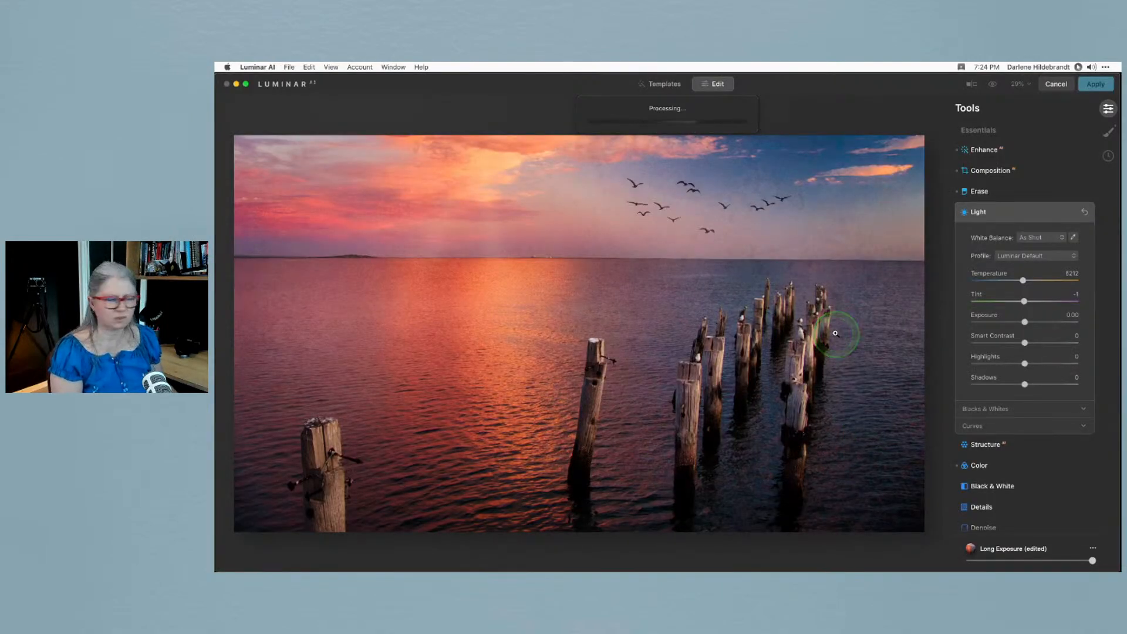
key("super+Tab")
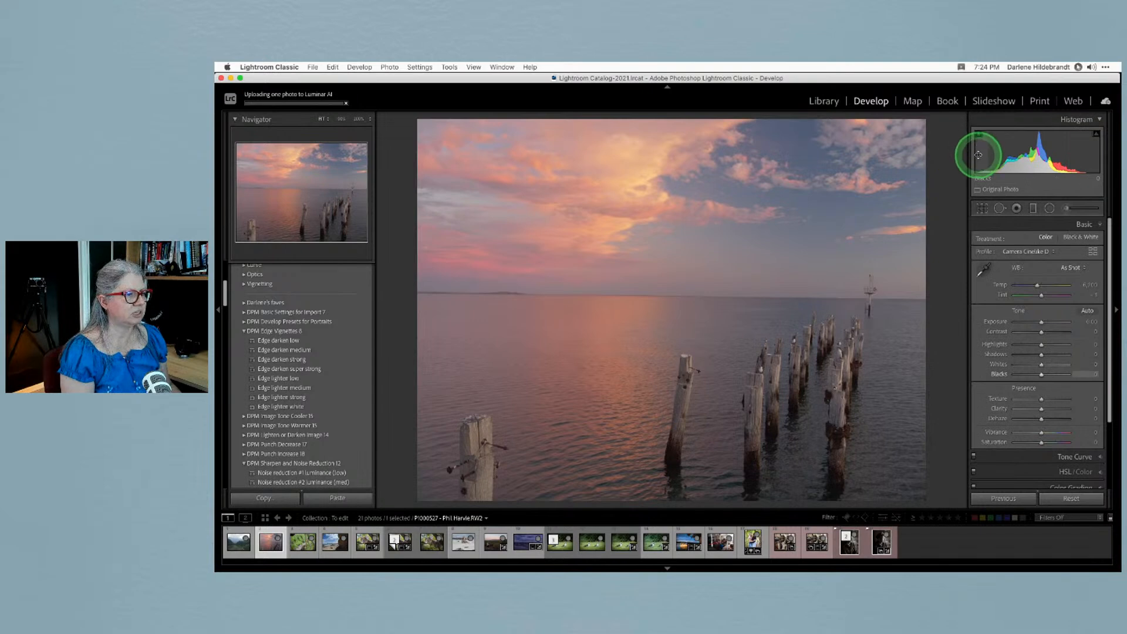
Auto-set Whites and Blacks and lower Exposure on the original RAW seascape, and reset Exposure on the Luminar-edited copy
double_click(994, 366, "shift")
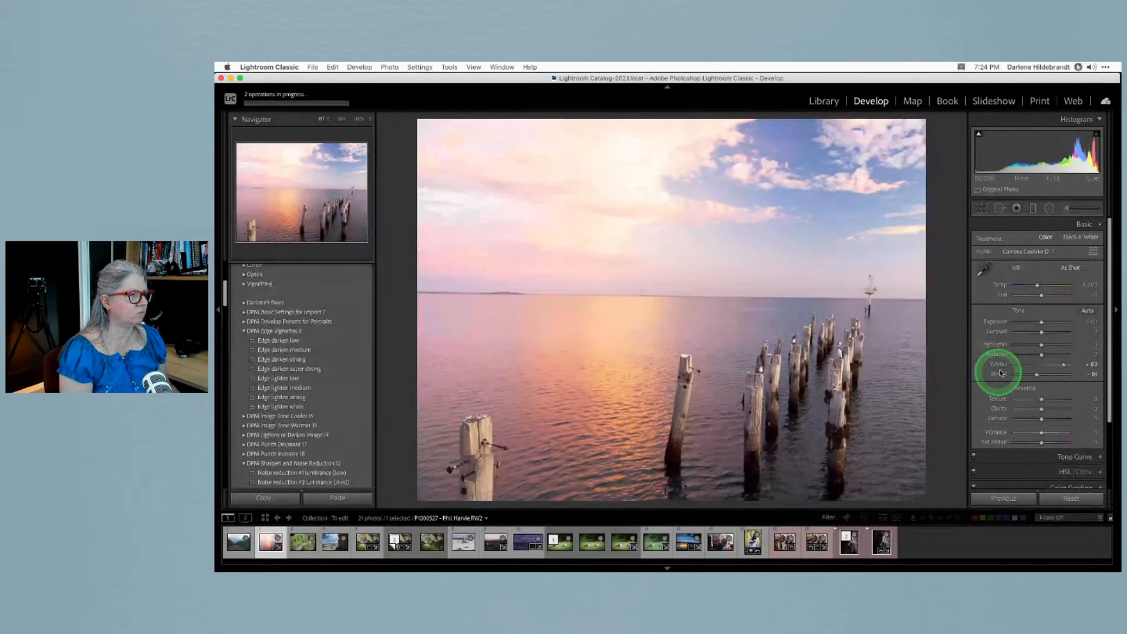
left_click_drag(1040, 322, 1030, 324)
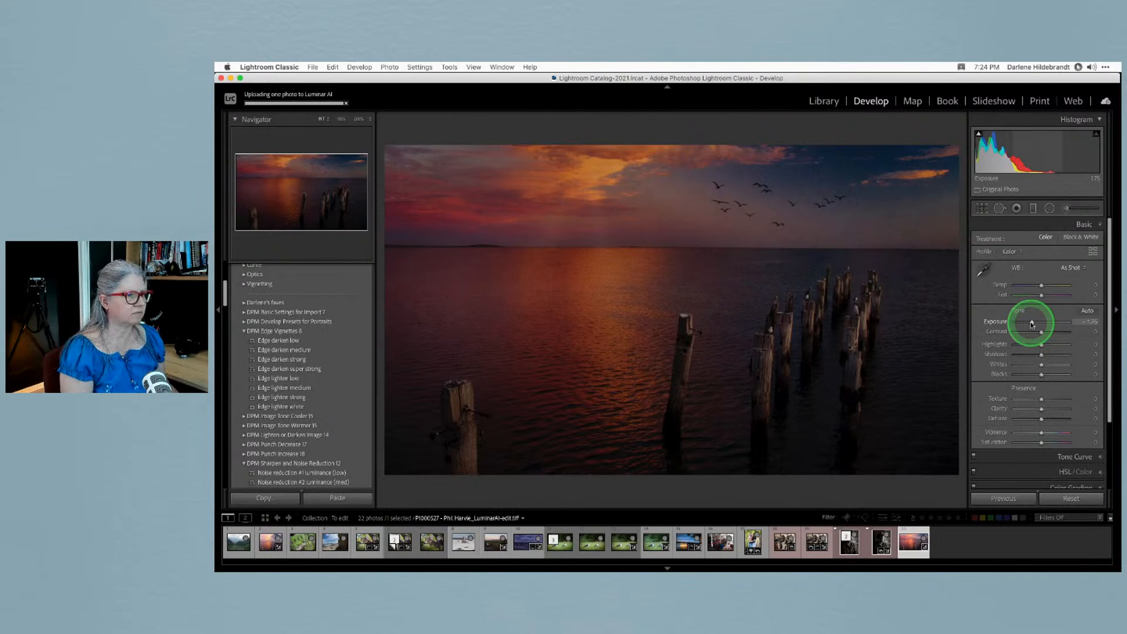
double_click(1032, 323)
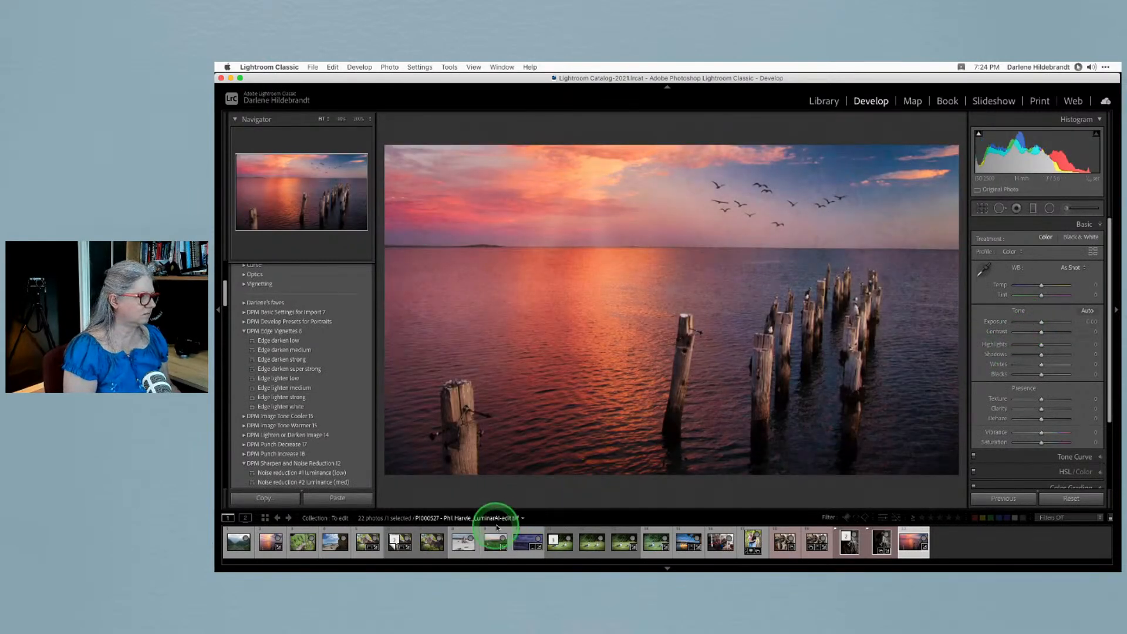
Reopen the original RAW seascape from the Library grid in Develop, and set Highlights to -71 and Exposure to -2.40
left_click(496, 544)
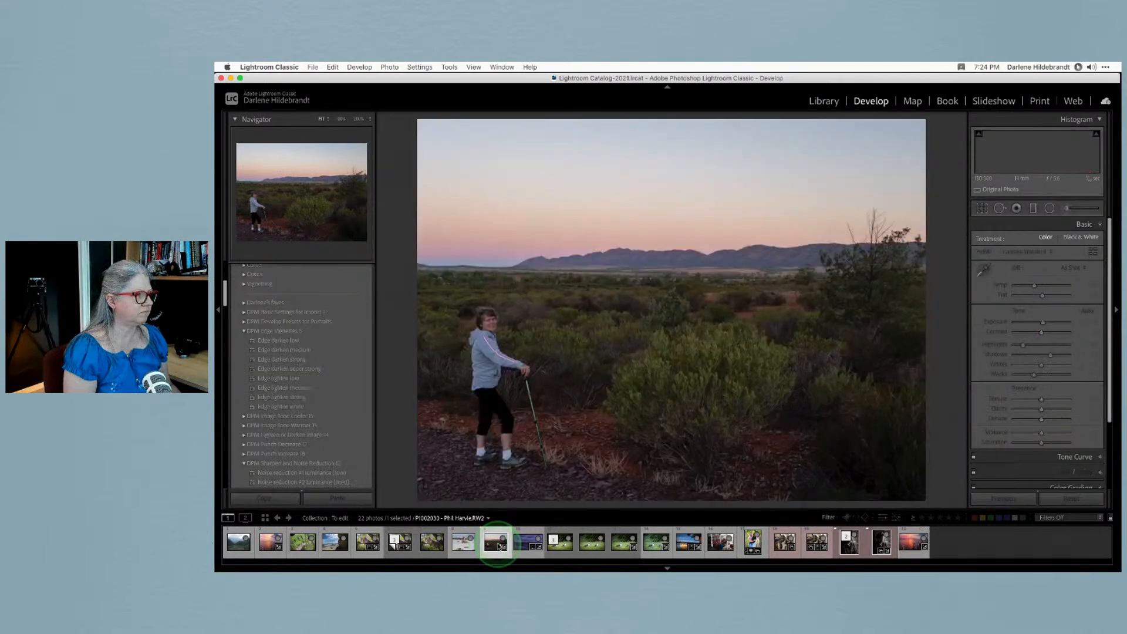
key("g")
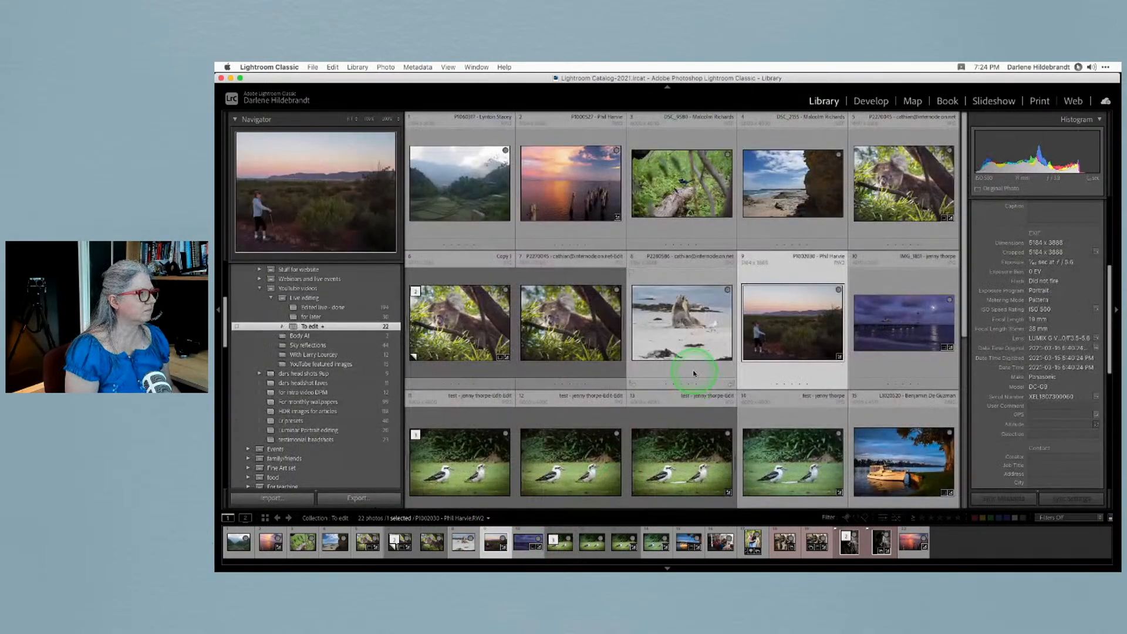
scroll(693, 376, "down", 5)
scroll(693, 373, "up", 5)
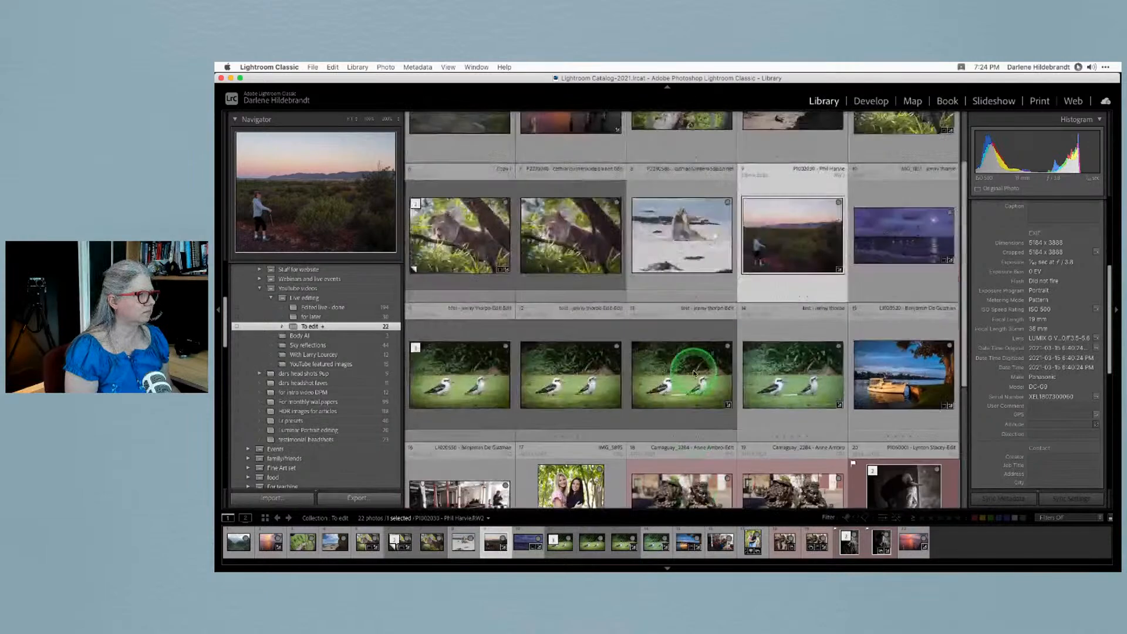
left_click(593, 215)
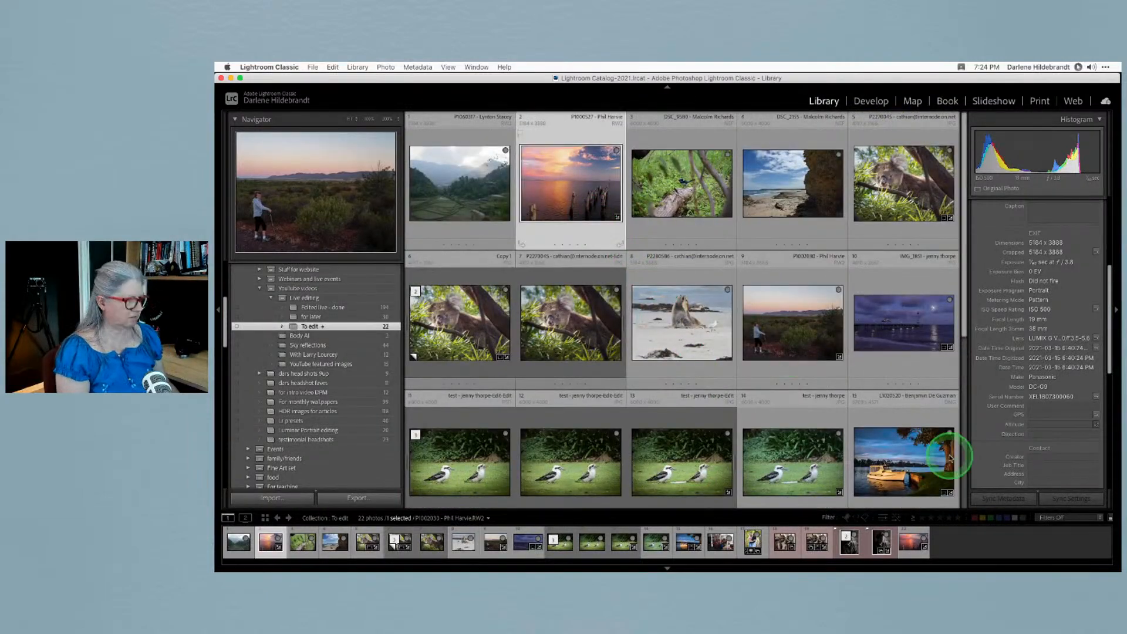
key("d")
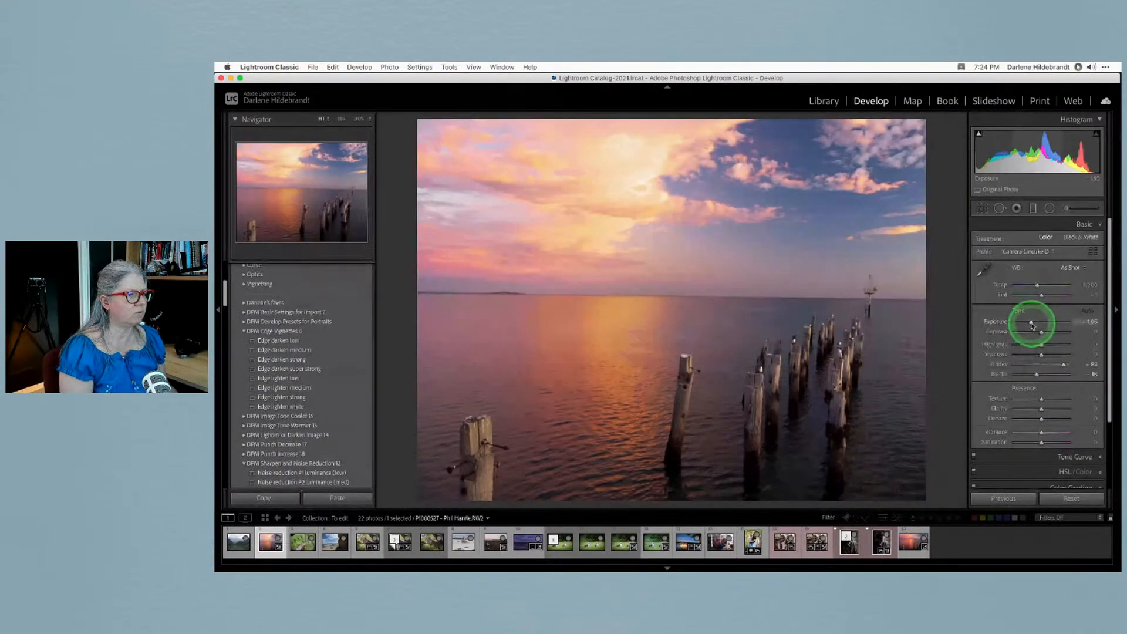
left_click_drag(1040, 344, 1028, 324)
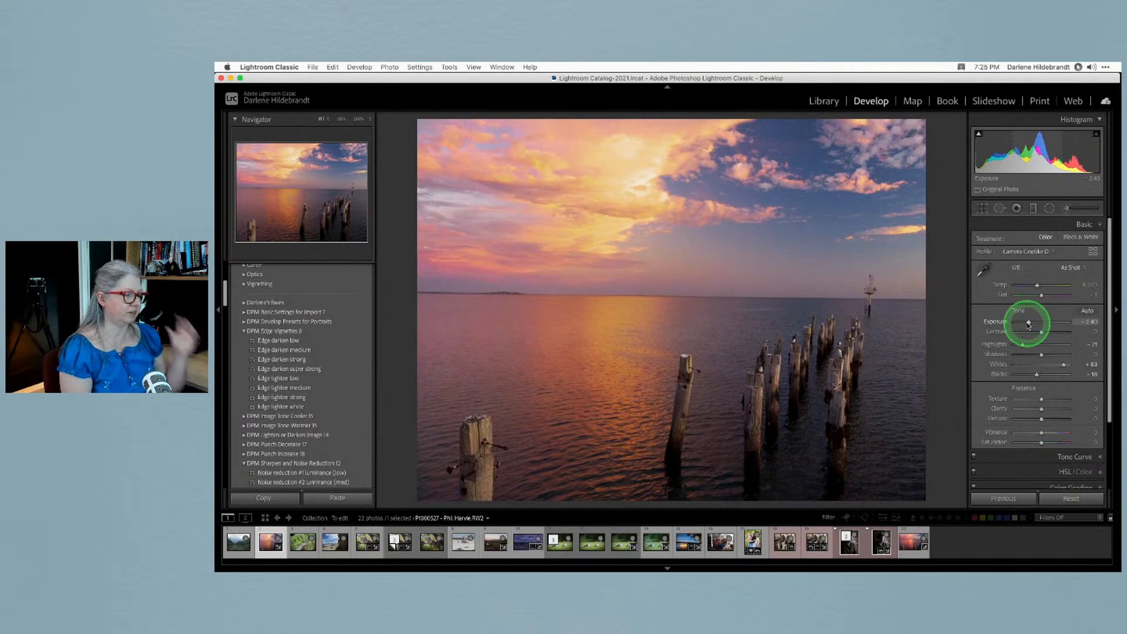
Try to move the Luminar-edited seascape next to the original RAW photo in the Library grid
key("g")
scroll(767, 322, "down", 5)
left_click_drag(574, 442, 573, 191)
scroll(568, 191, "up", 5)
scroll(598, 328, "down", 2)
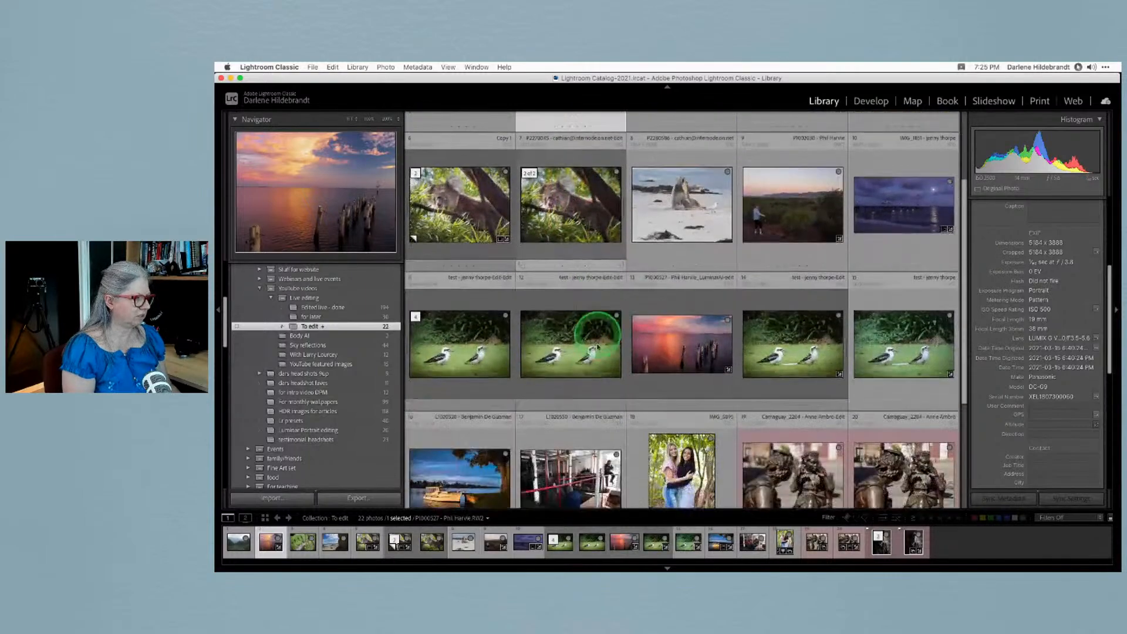
Sort the To edit collection by File Name and place the Luminar-edited seascape directly after the original RAW photo
key("t")
left_click_drag(580, 503, 587, 457)
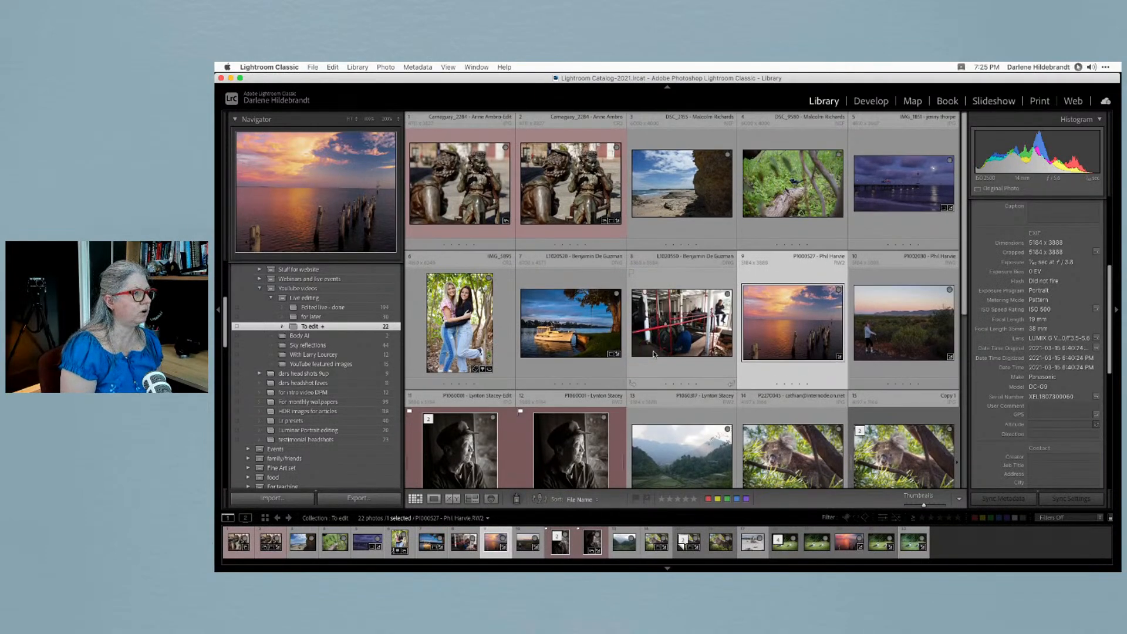
scroll(654, 354, "down", 5)
scroll(653, 354, "up", 3)
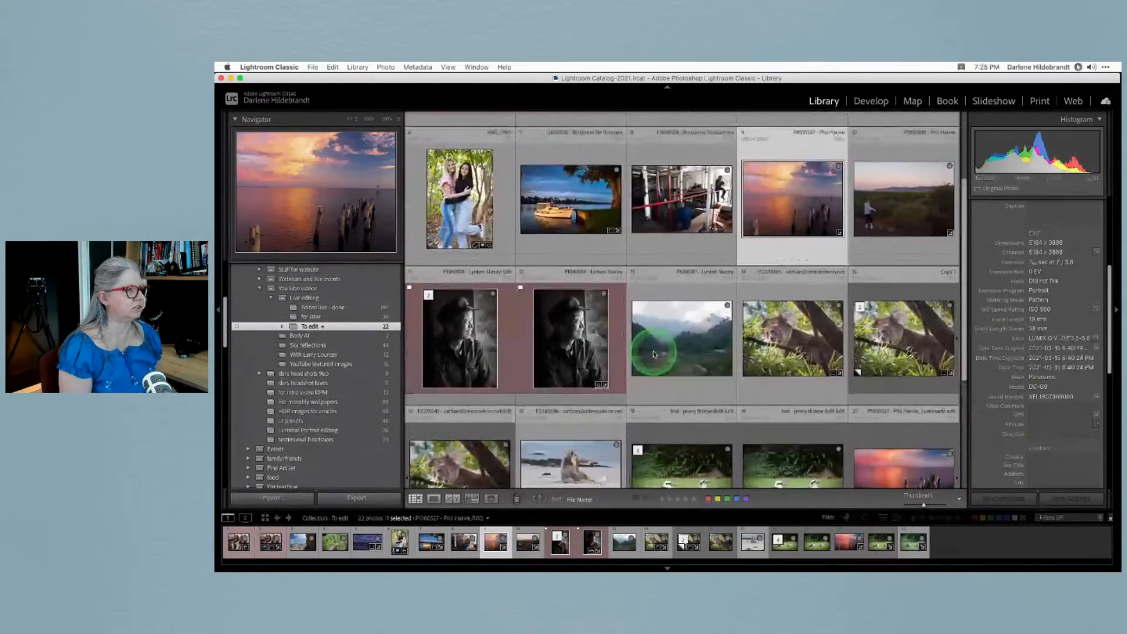
scroll(654, 354, "up", 2)
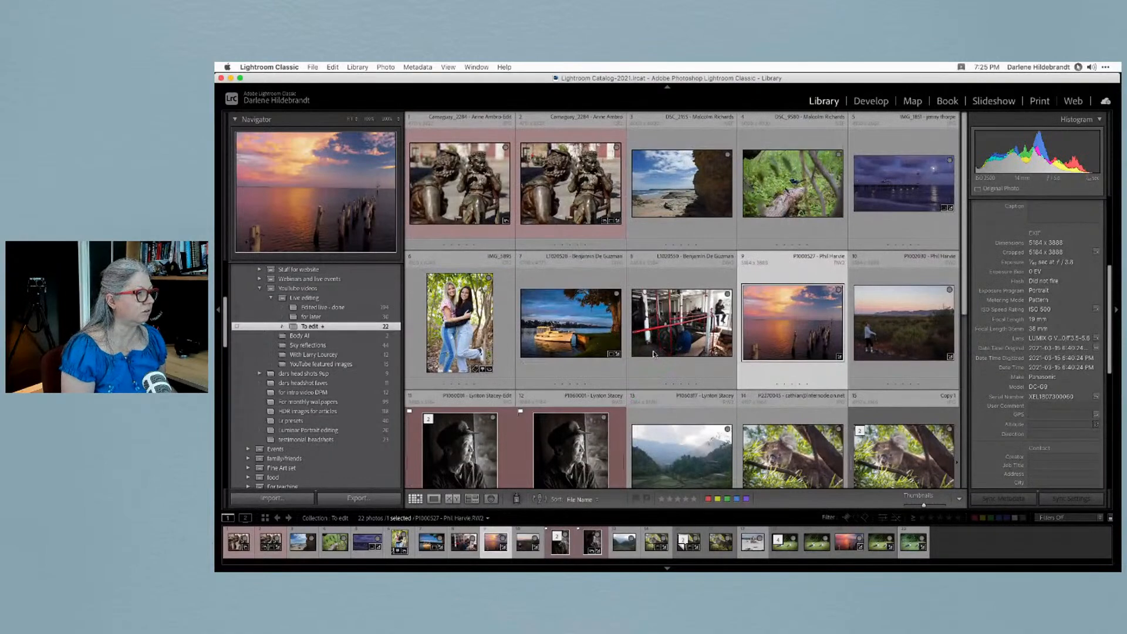
scroll(653, 354, "down", 5)
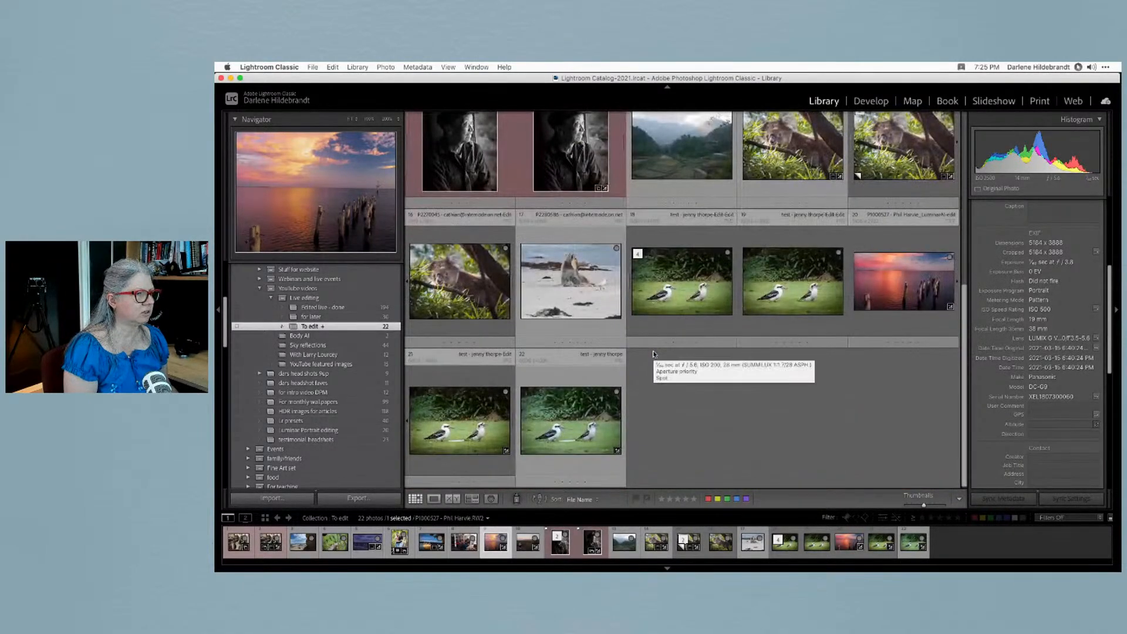
scroll(653, 354, "up", 5)
scroll(653, 354, "down", 1)
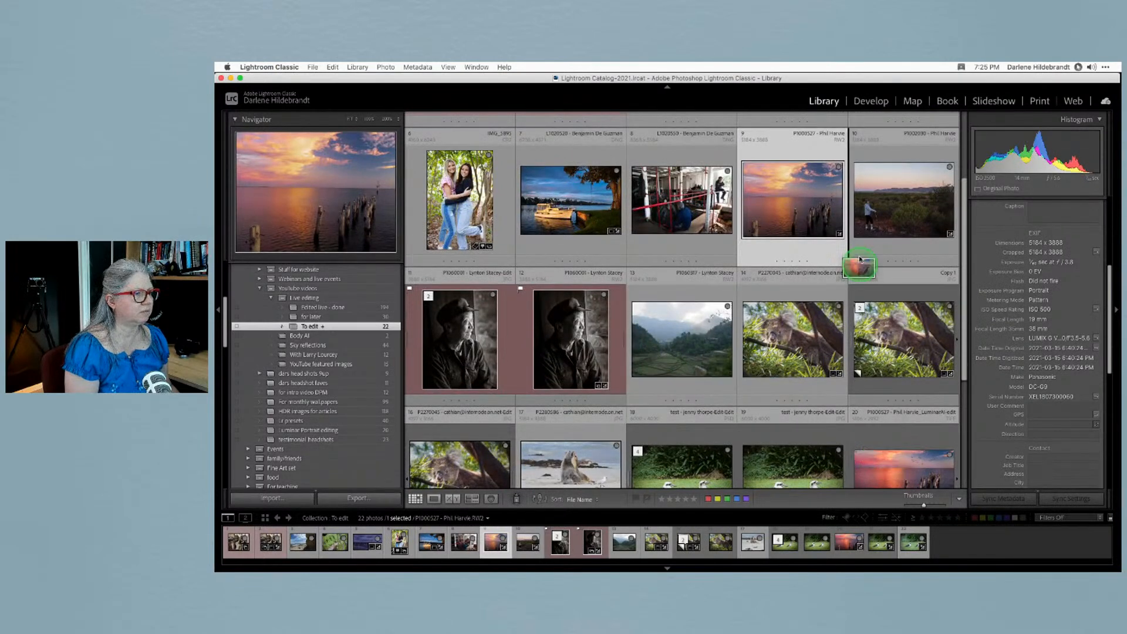
left_click_drag(840, 264, 846, 265)
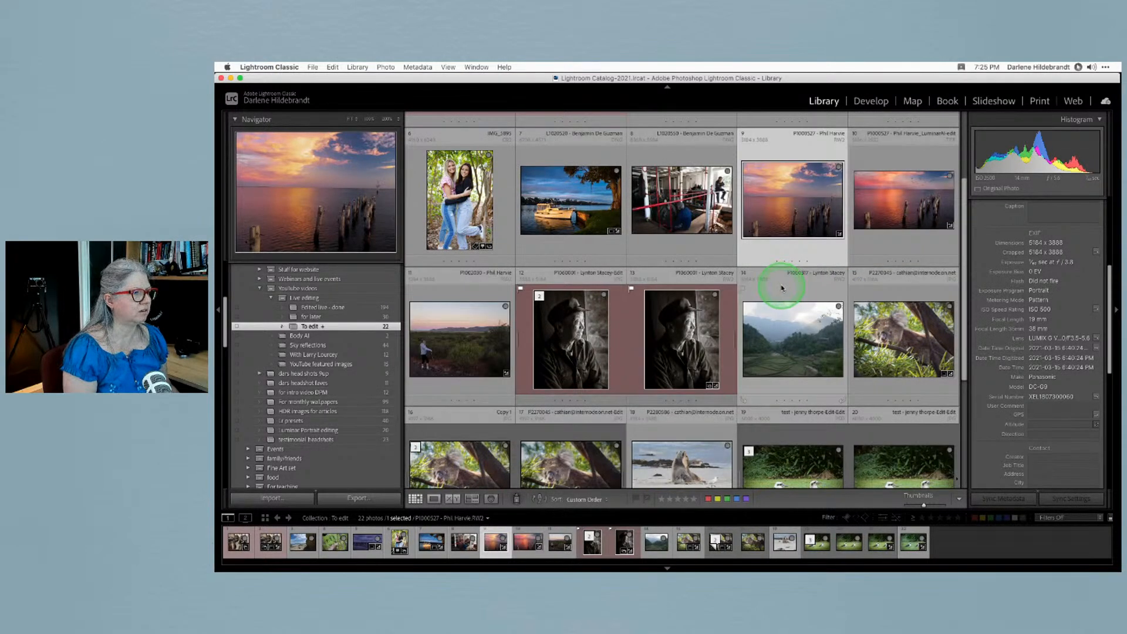
Keep the sort order at Custom Order, hide the toolbar, and open the original RAW seascape in Develop
left_click(587, 499)
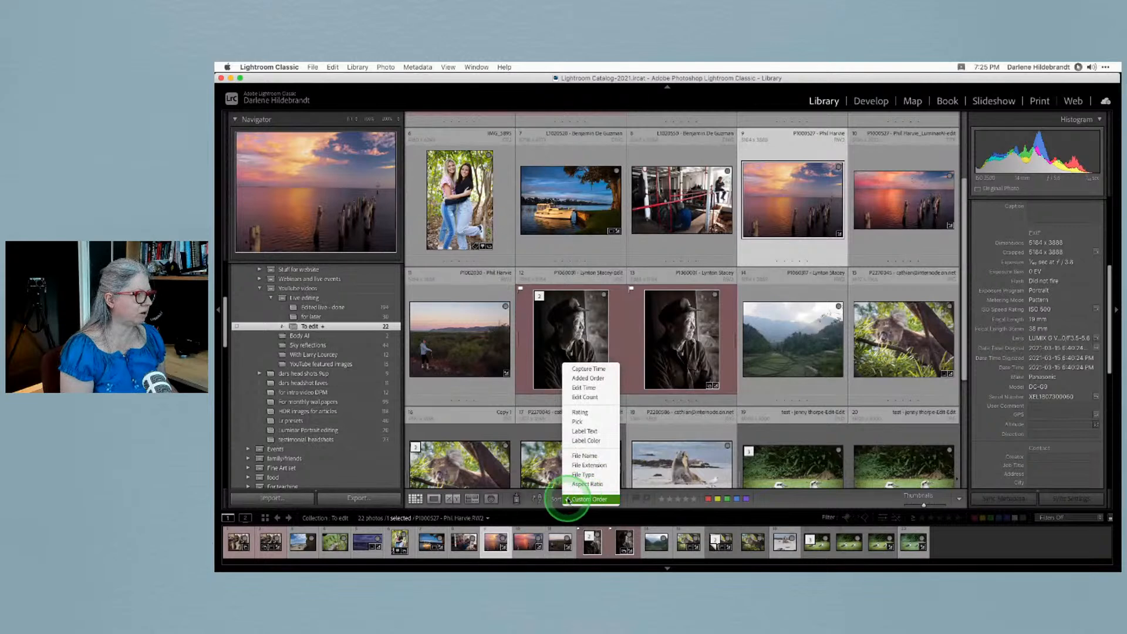
left_click(782, 249)
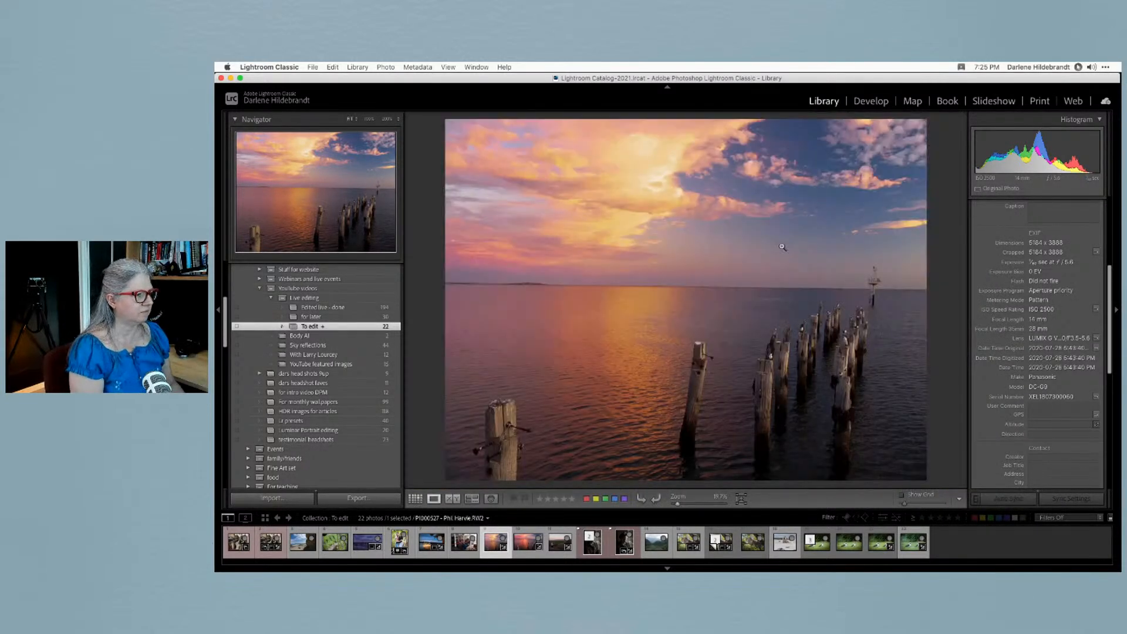
key("t")
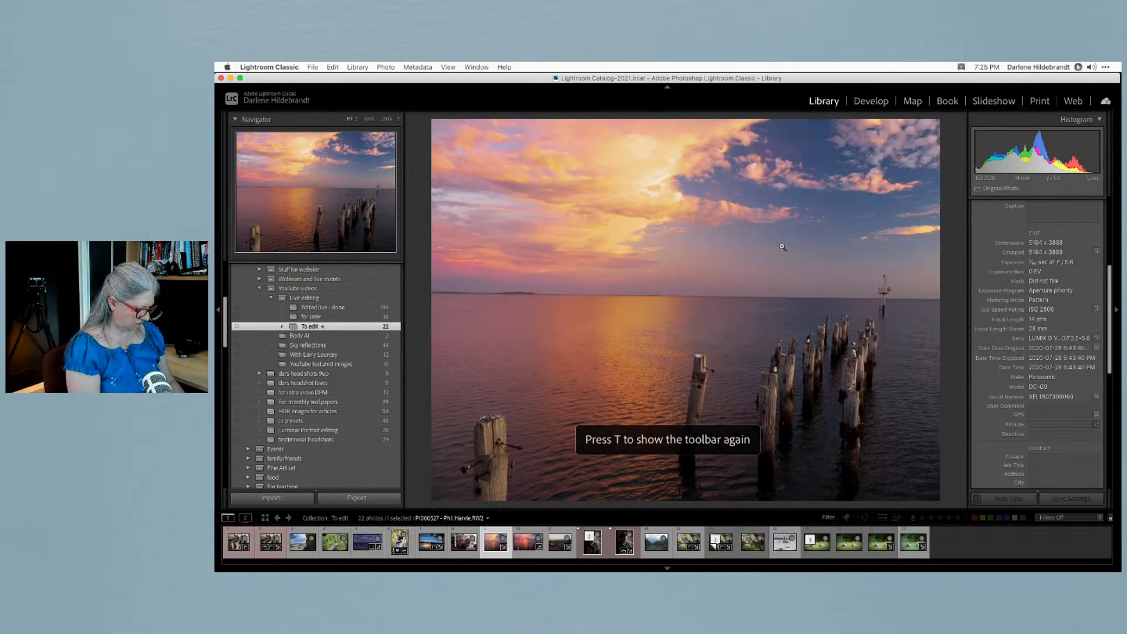
key("d")
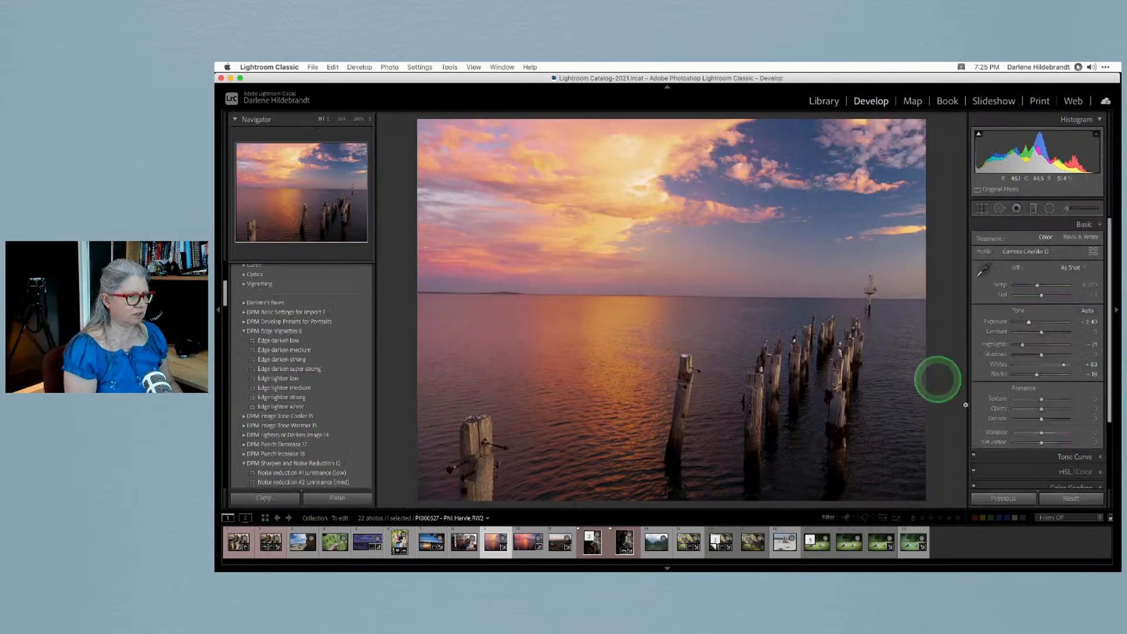
Reset all Develop settings of the original RAW seascape and show the Luminar-edited version for comparison
left_click(1060, 500)
key("Right")
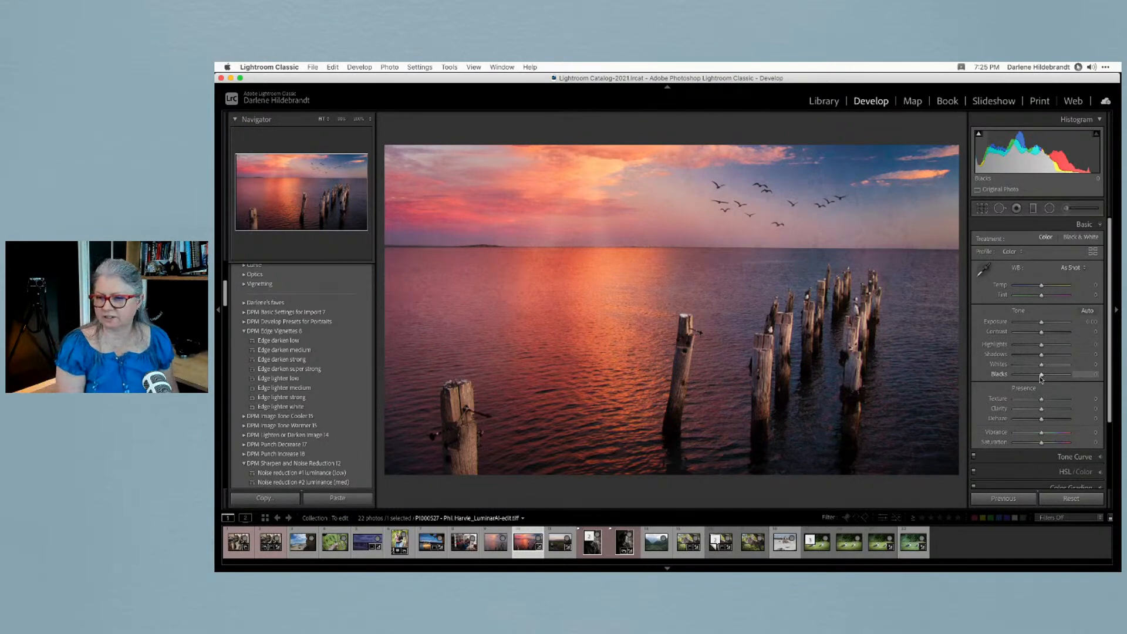
left_click(1040, 377)
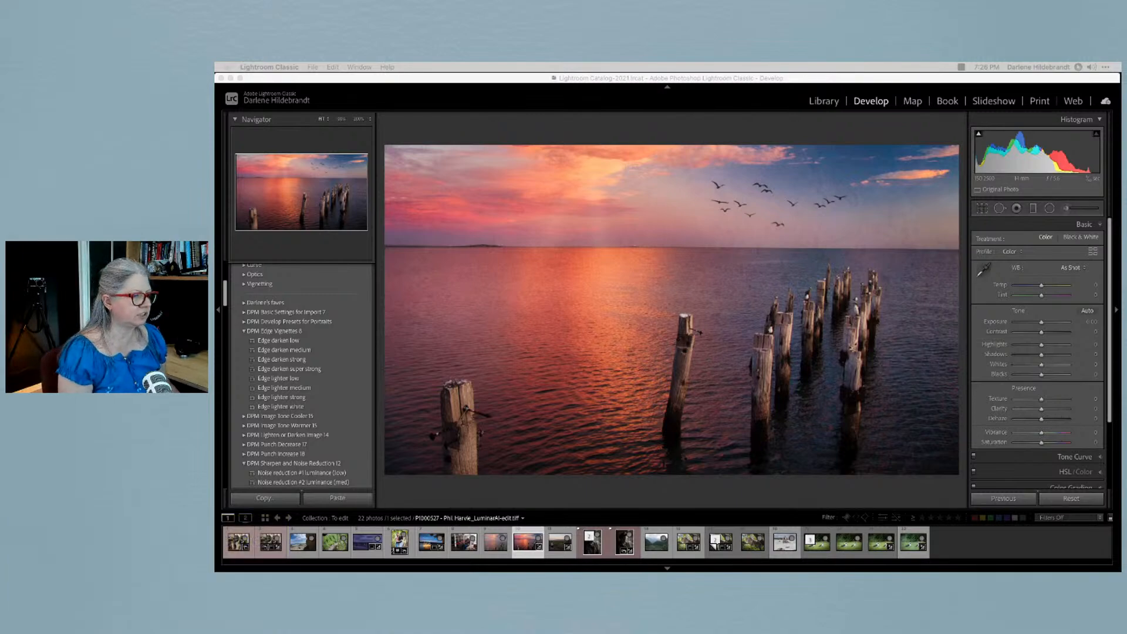
Browse the To edit collection in the Library grid and open the moonlit pier photo in Develop
left_click(878, 473)
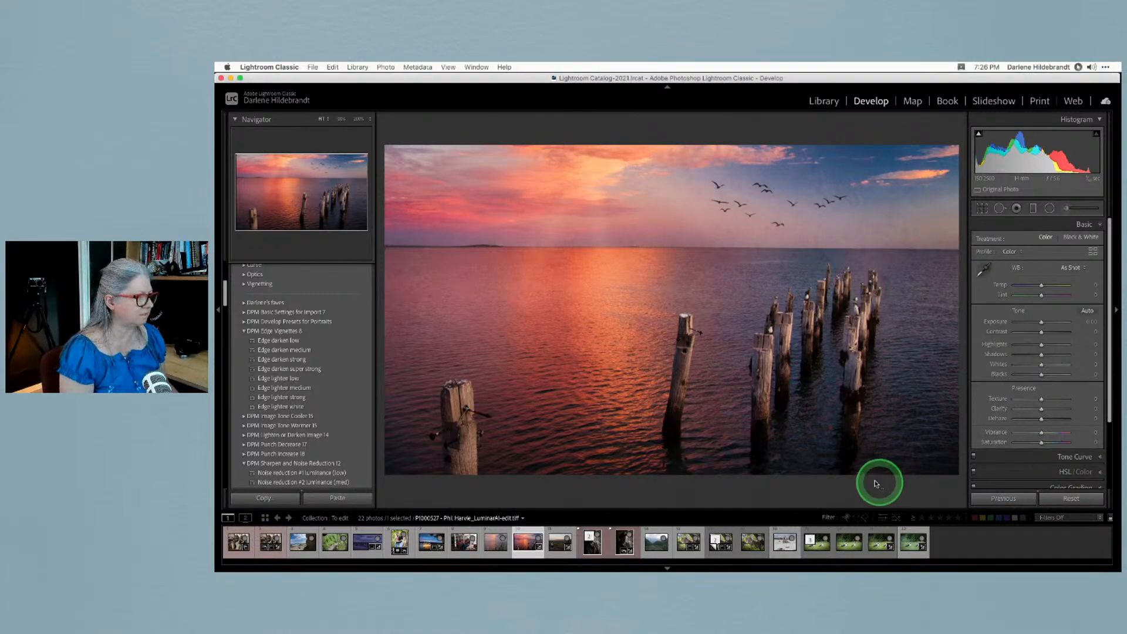
key("g")
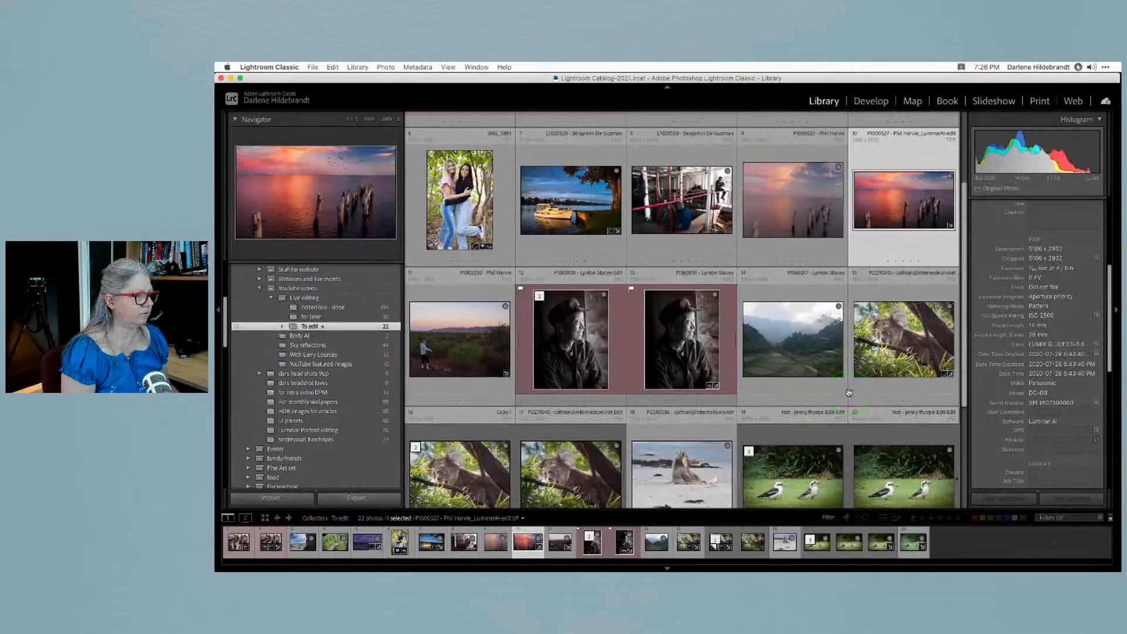
scroll(849, 393, "down", 5)
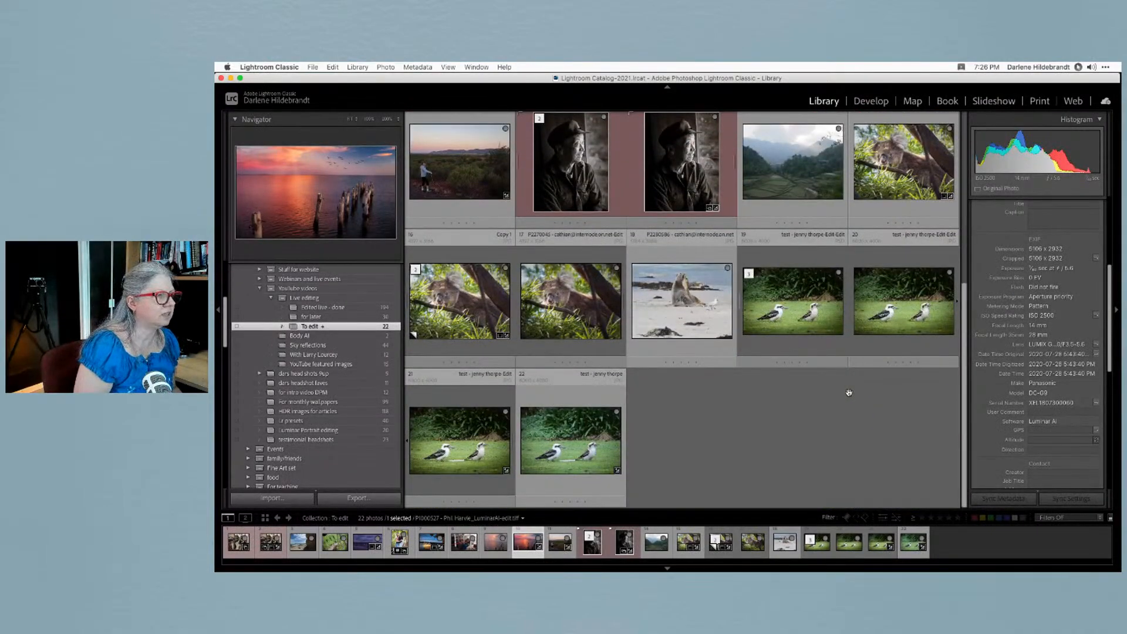
scroll(848, 392, "up", 5)
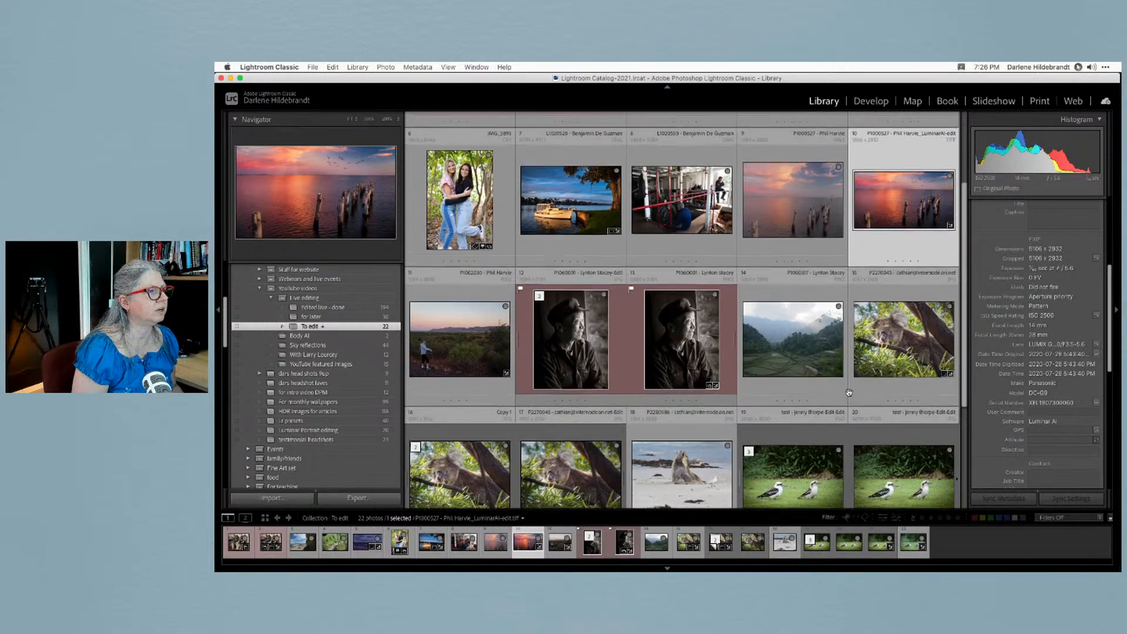
scroll(849, 393, "up", 3)
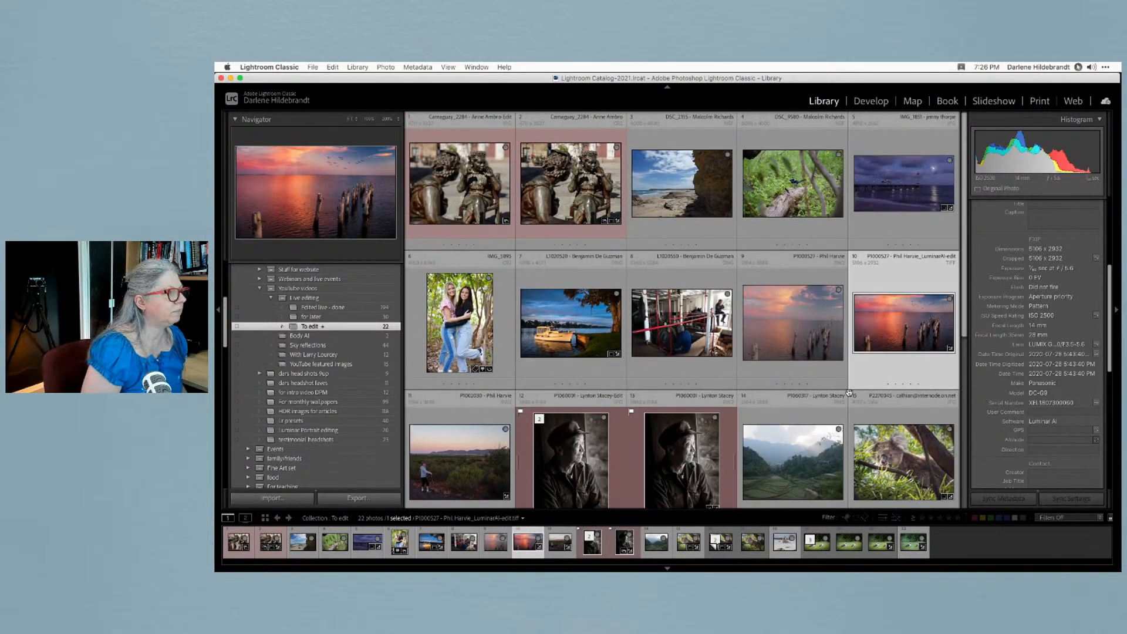
left_click(851, 389)
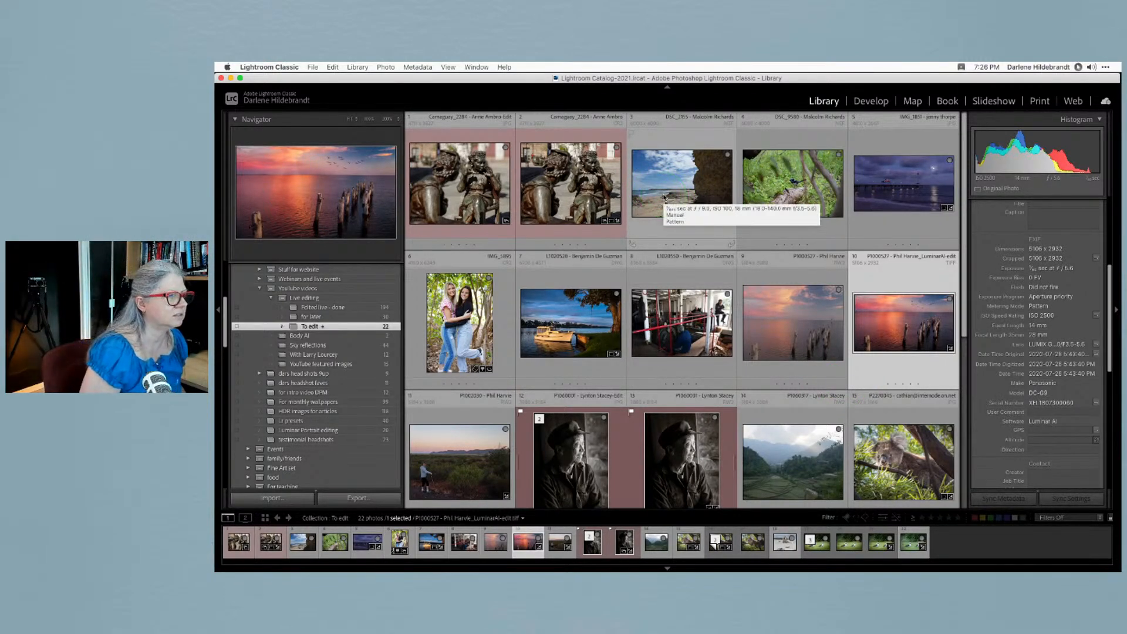
scroll(664, 197, "down", 5)
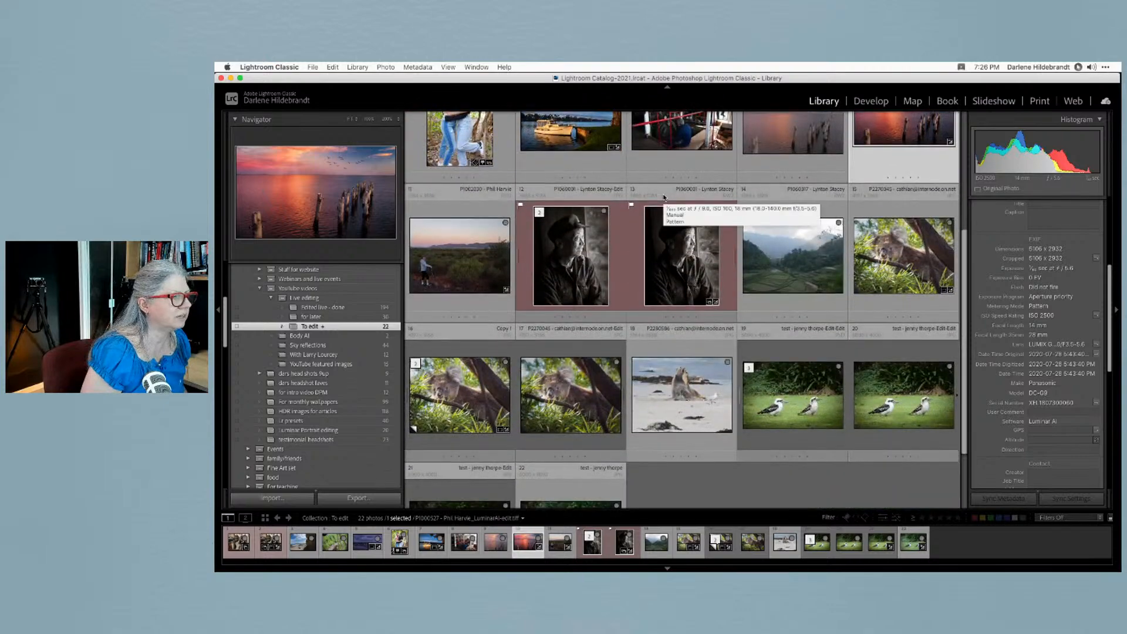
scroll(664, 197, "up", 5)
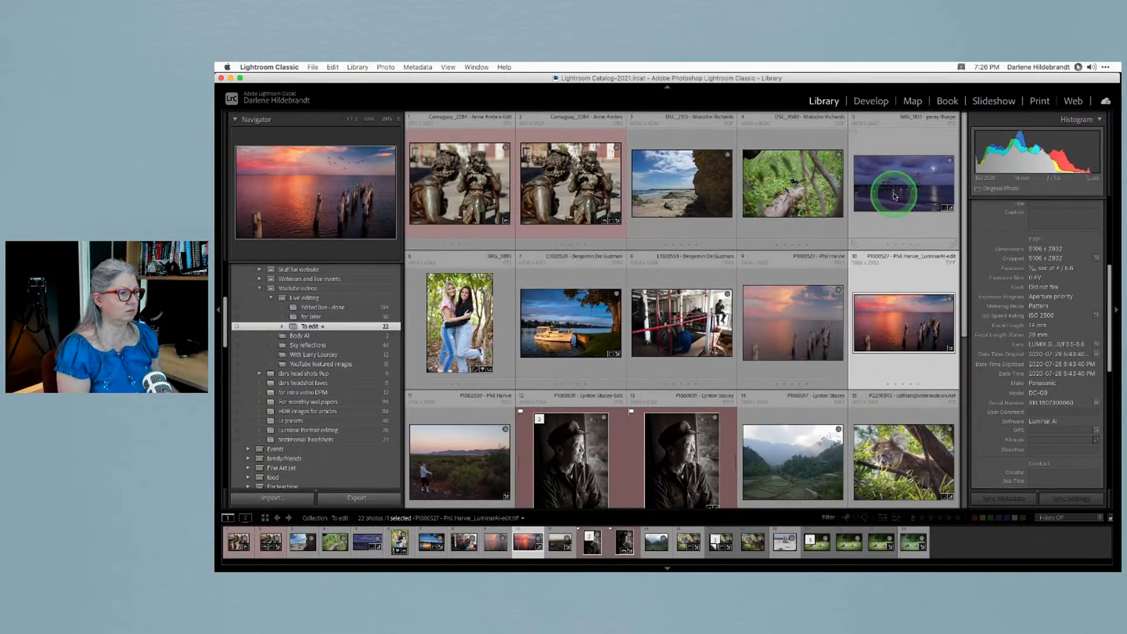
double_click(894, 195)
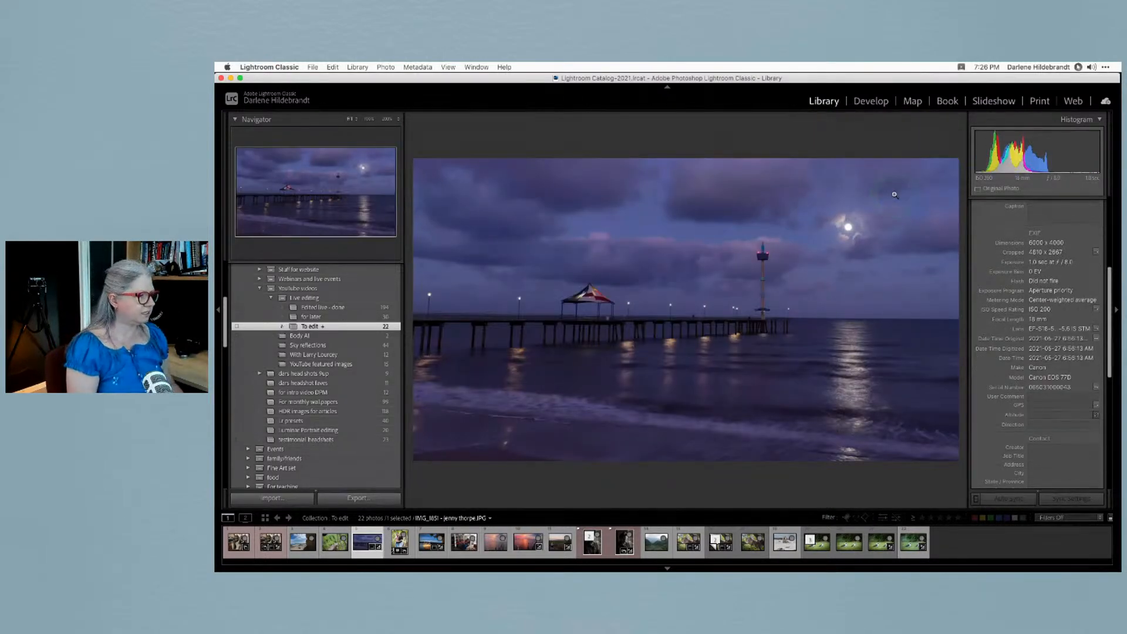
key("d")
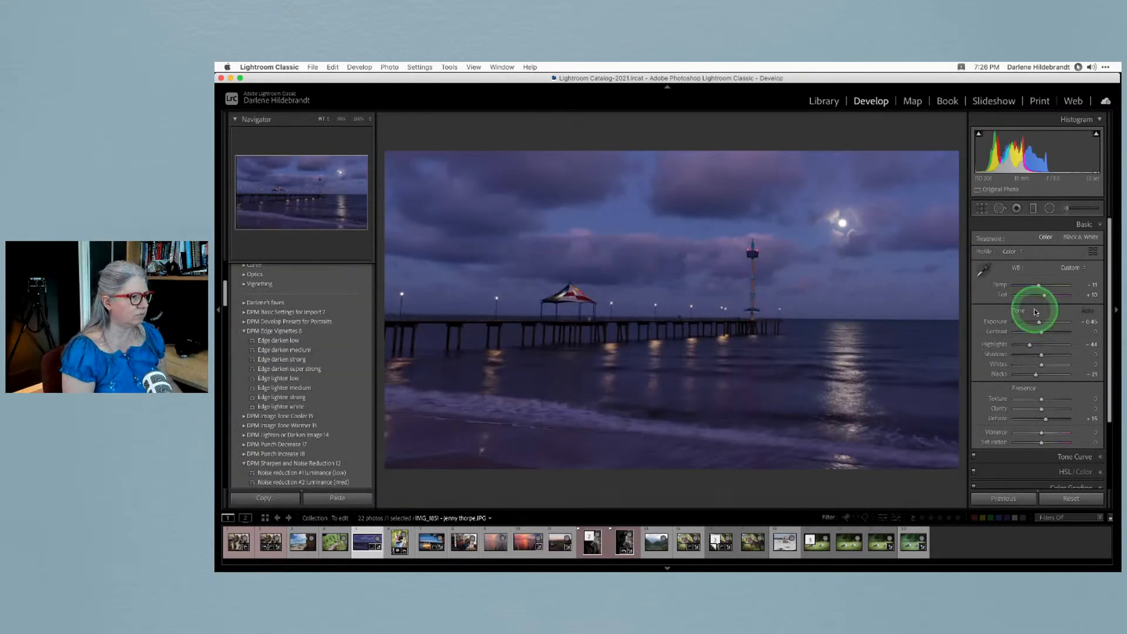
Compare the pier photo with its before version and look at the available colour profiles without changing the profile
key("backslash")
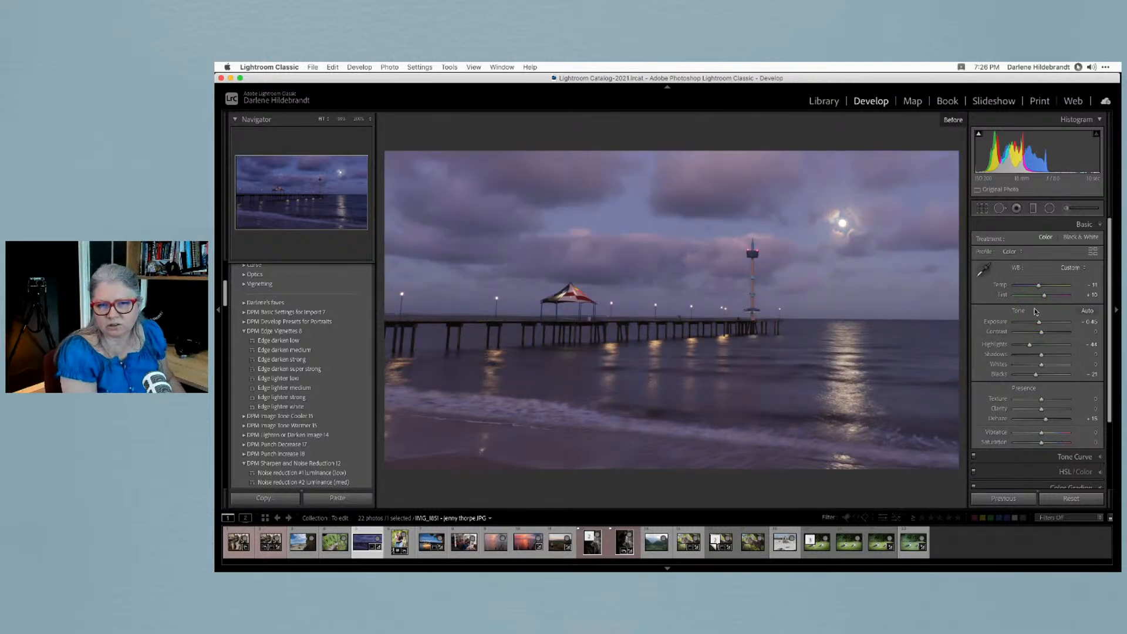
key("backslash")
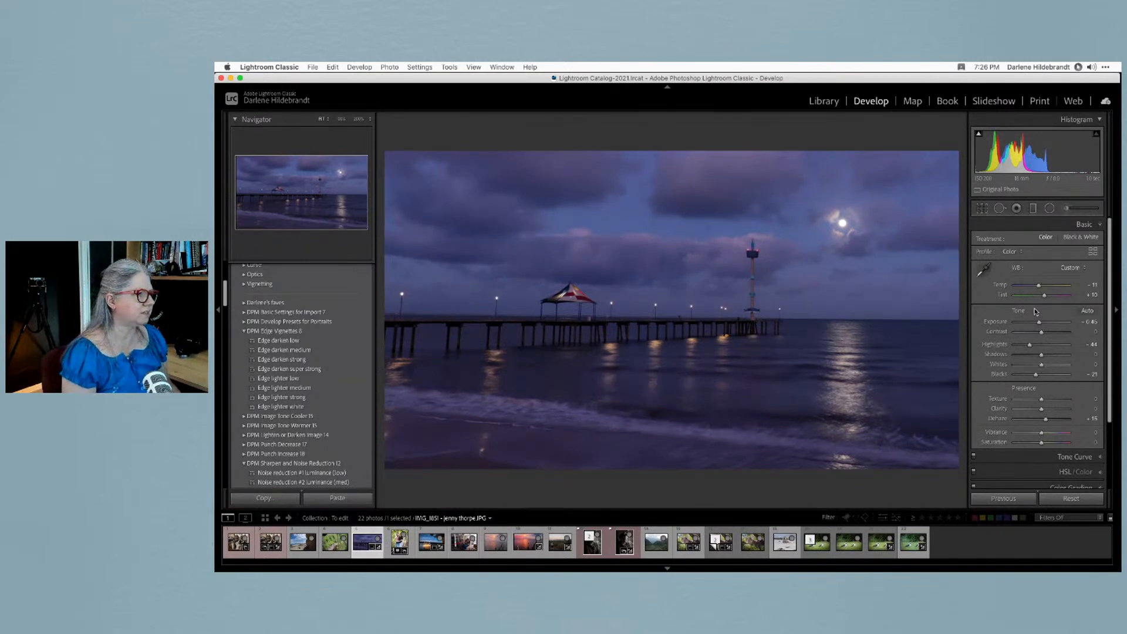
left_click(1091, 254)
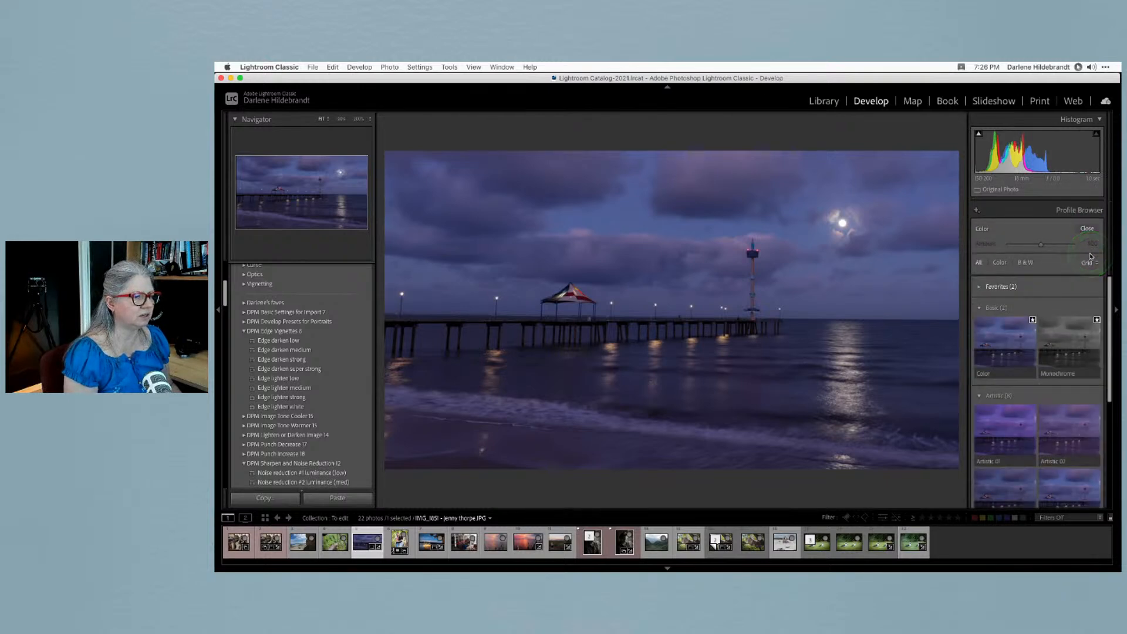
left_click(1086, 229)
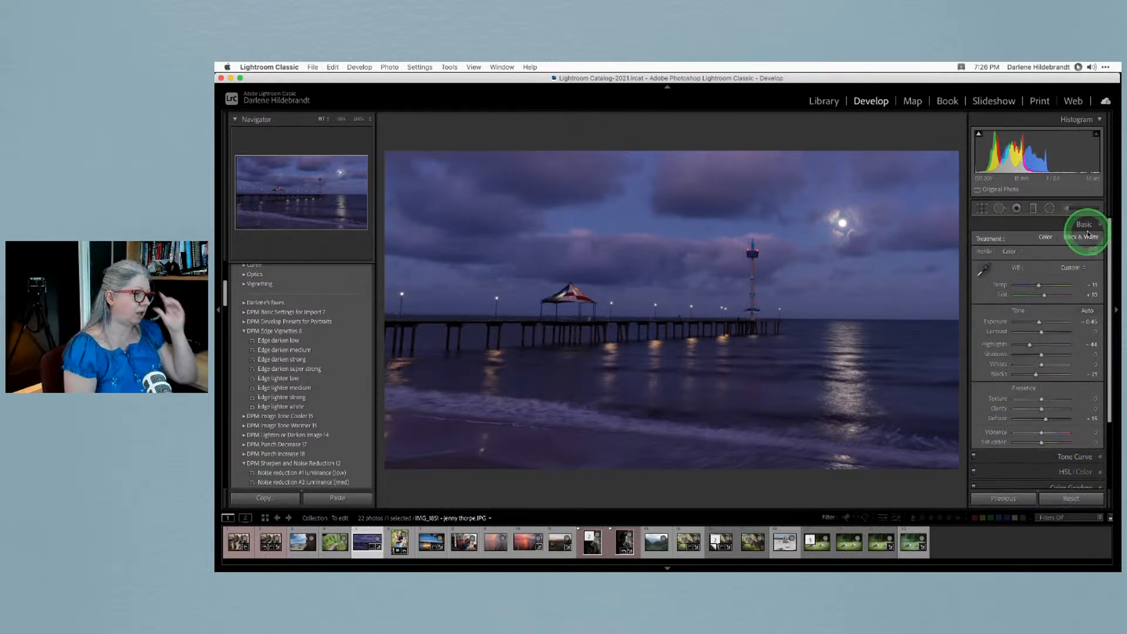
Straighten the pier photo's crop along the horizon, to an angle of about 1.8
key("r")
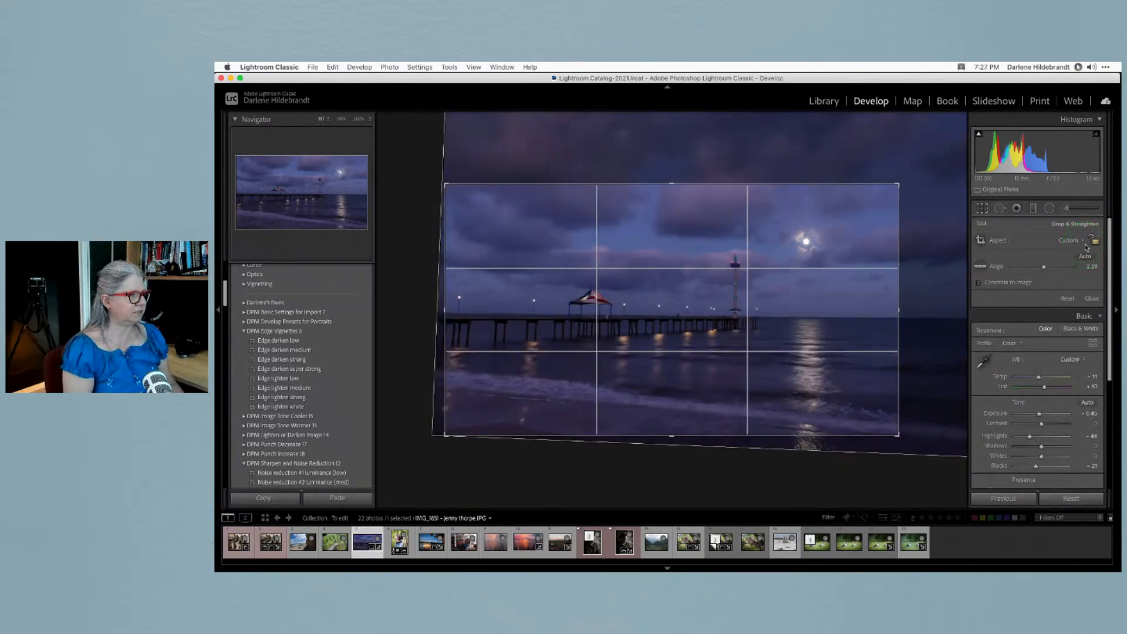
left_click_drag(981, 266, 450, 312)
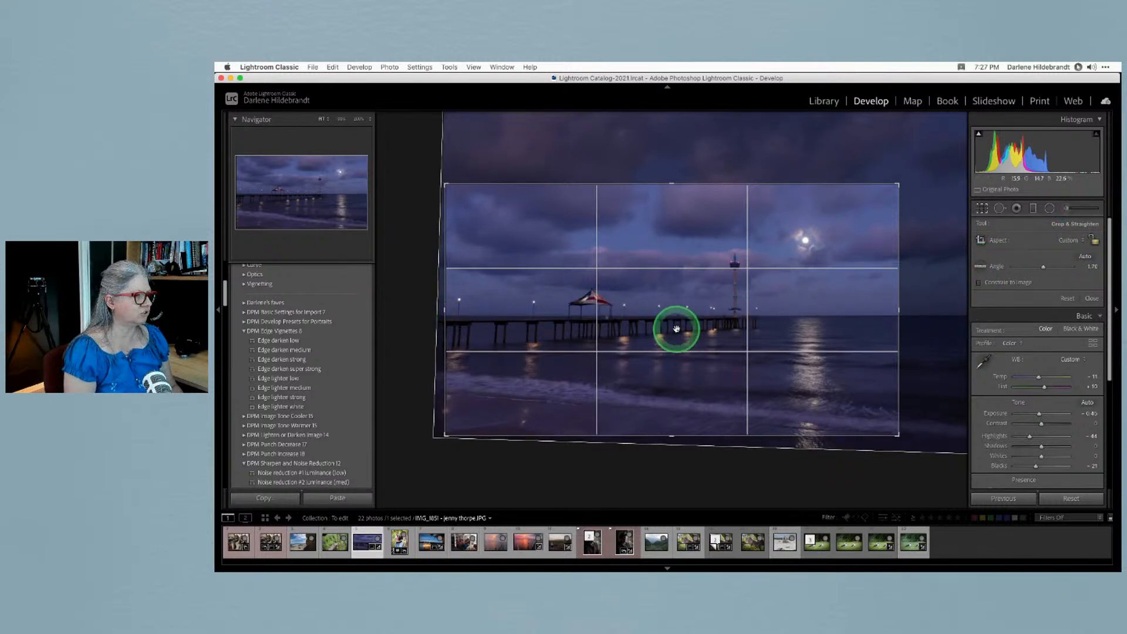
key("Return")
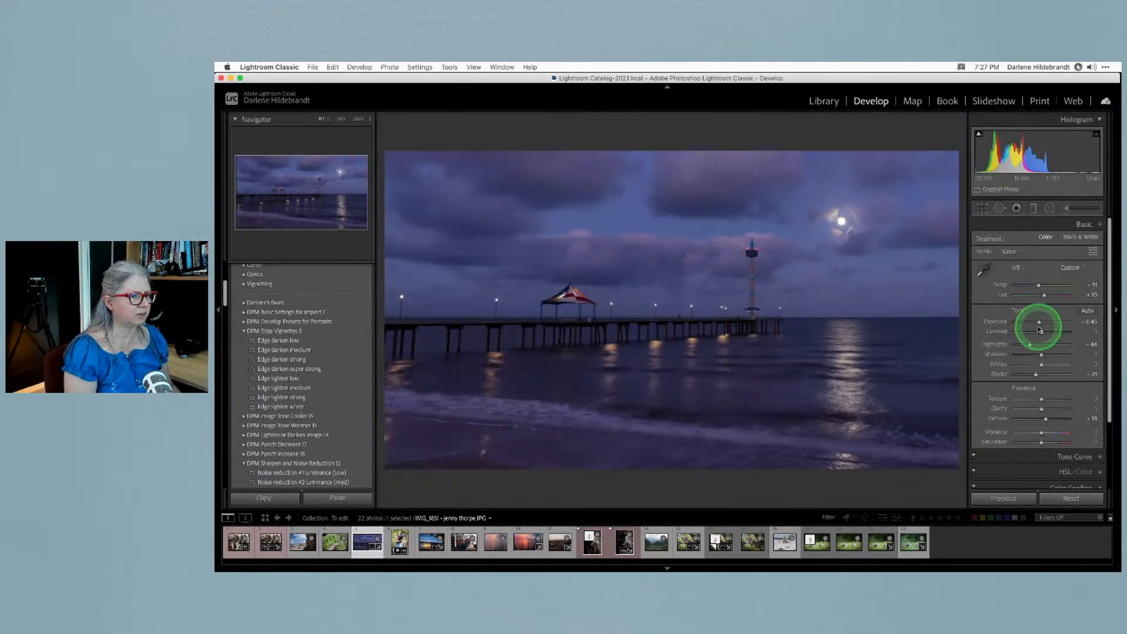
Set Exposure to -0.30, Highlights to -33, Blacks to -37, Temp to -27 and Tint to +5 on the pier photo
left_click_drag(1039, 324, 1041, 323)
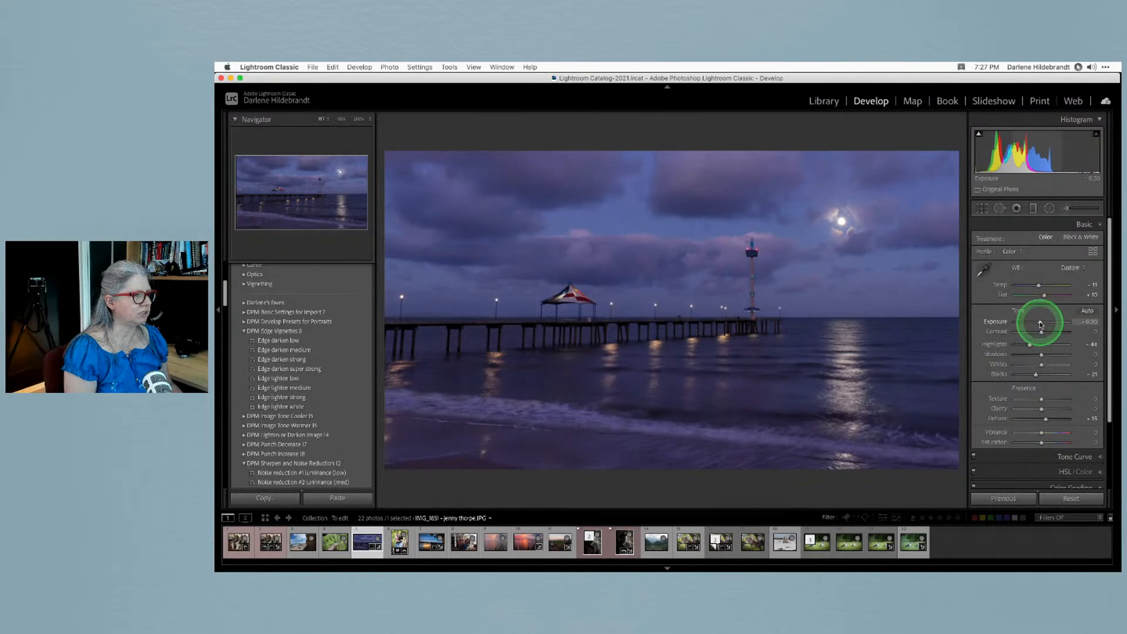
left_click_drag(1034, 375, 1034, 345)
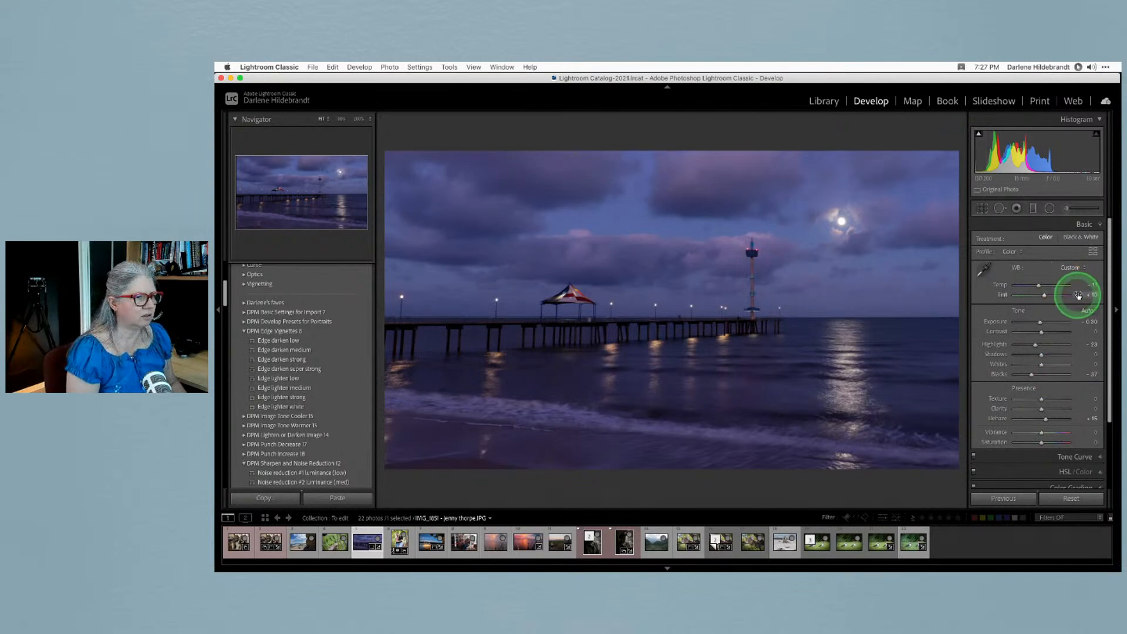
left_click_drag(1086, 295, 1080, 285)
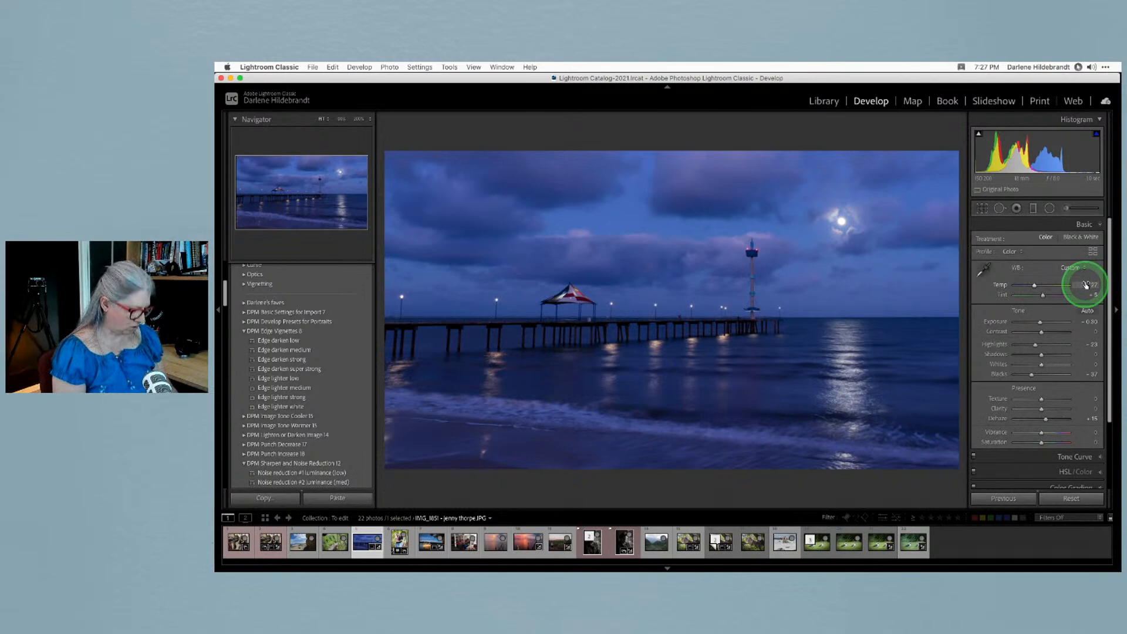
Compare the adjusted pier photo with its before version, viewing it in Library loupe view between comparisons in Develop
key("backslash")
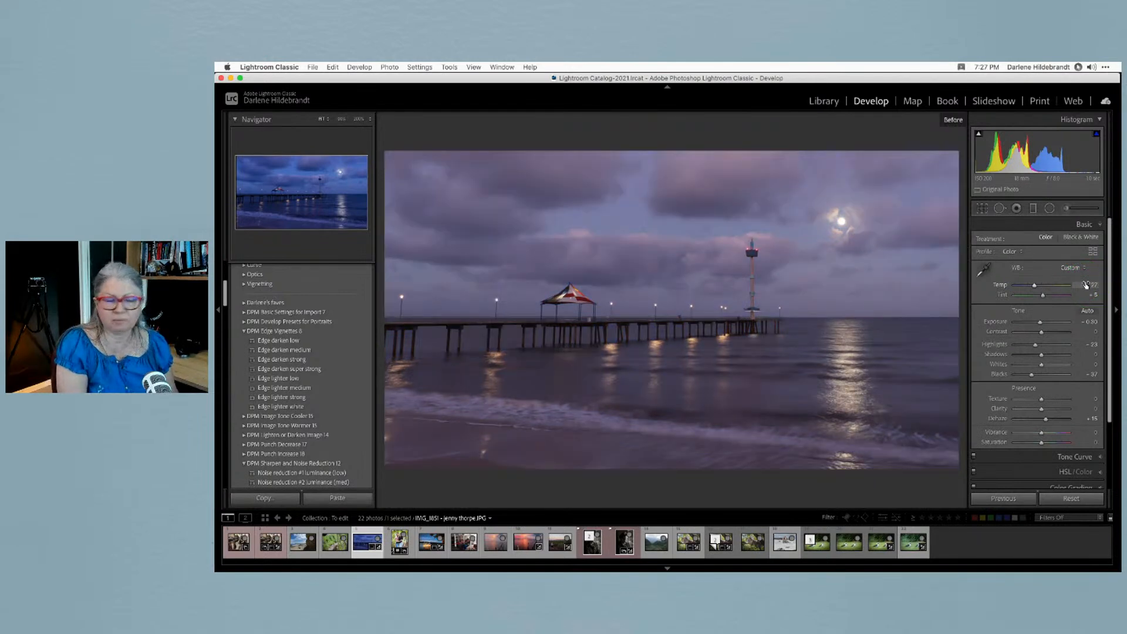
key("backslash")
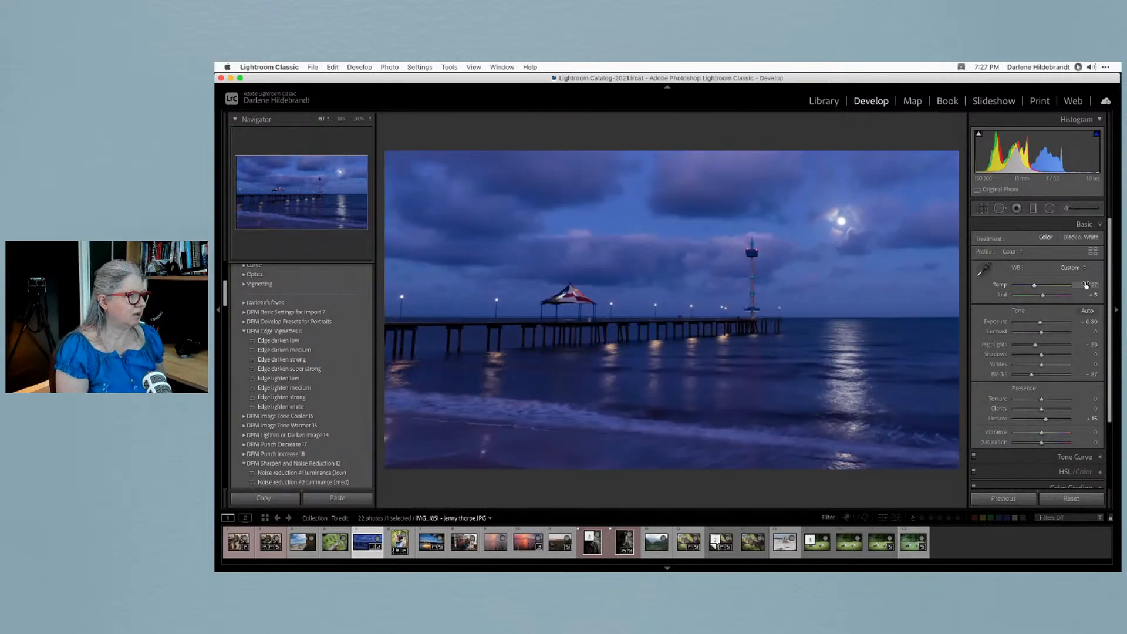
key("e")
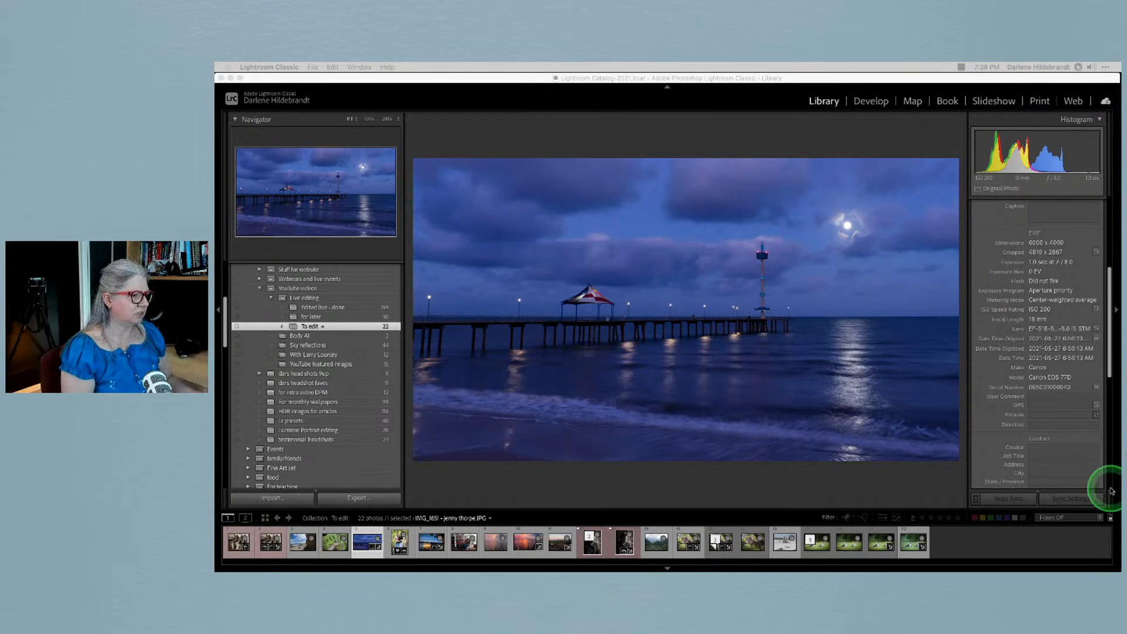
left_click(826, 494)
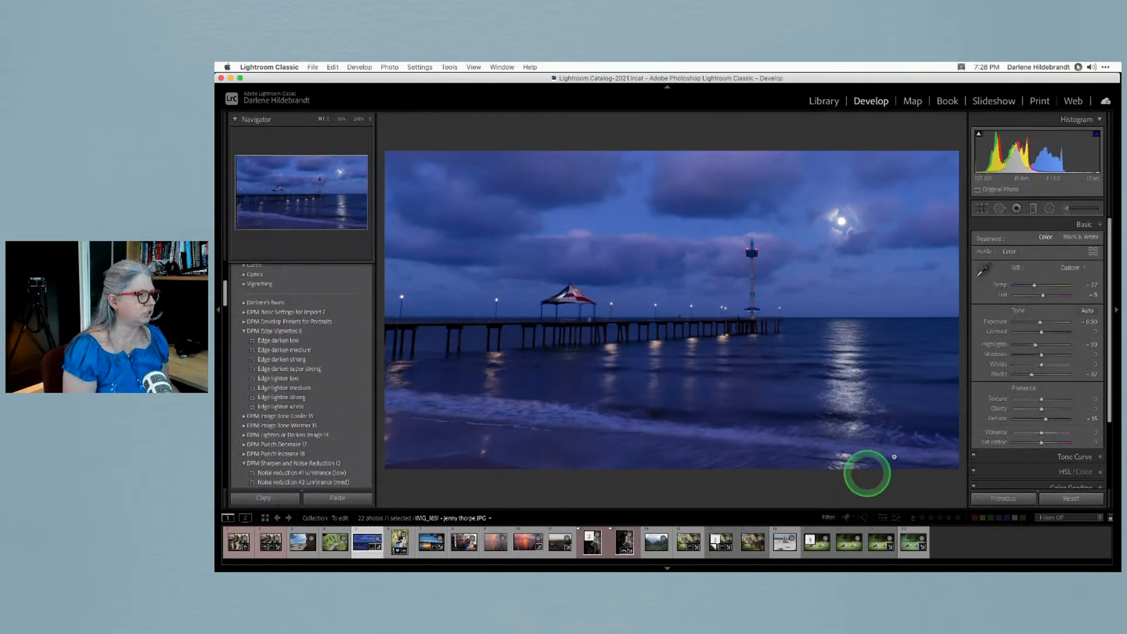
key("backslash")
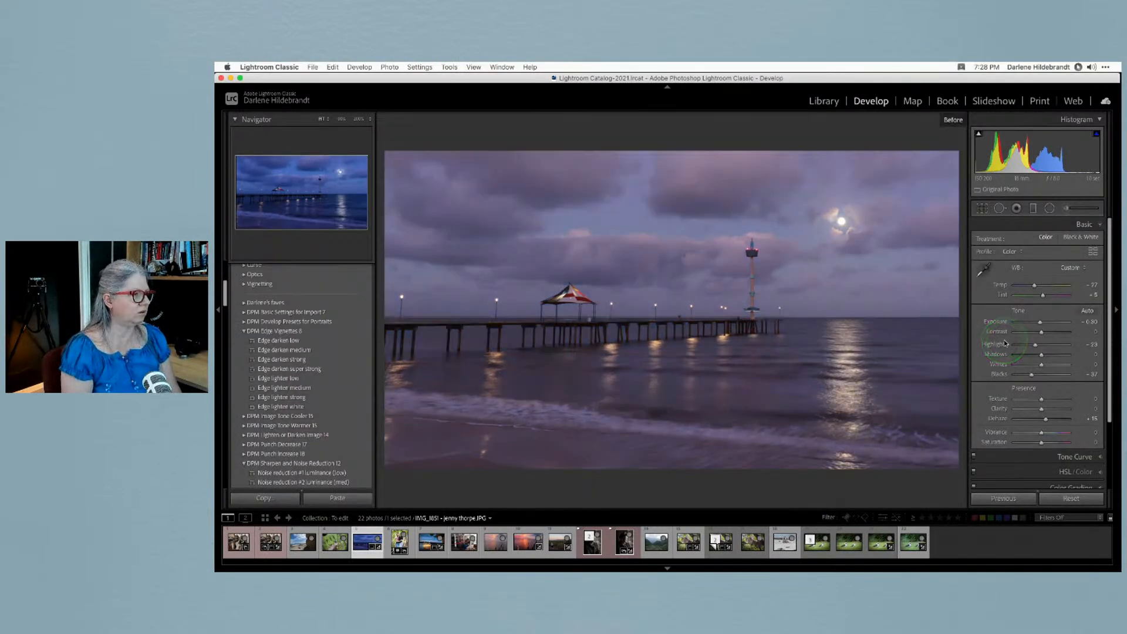
key("backslash")
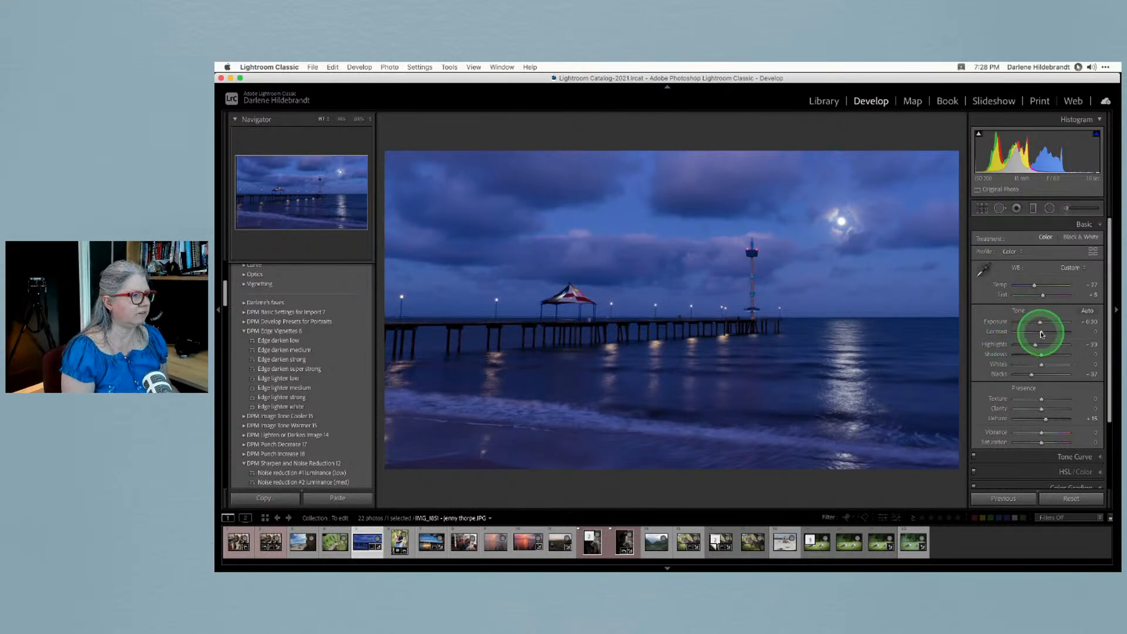
Raise the upper midtones of the pier photo's point curve and set a shadow point at input 67, output 75
scroll(1041, 334, "down", 5)
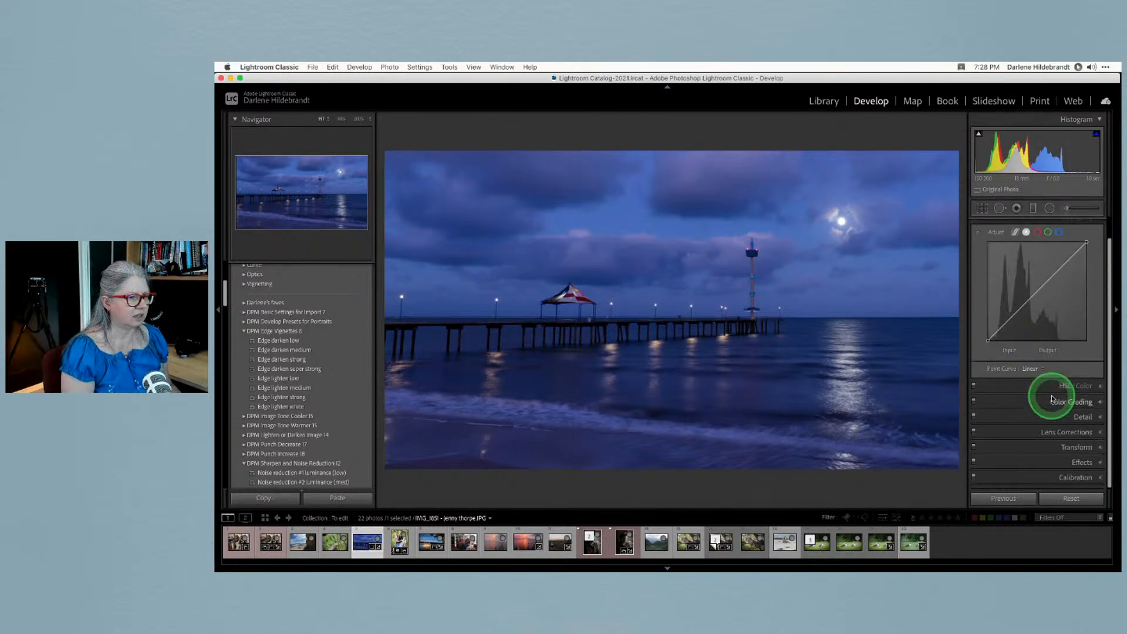
scroll(1051, 346, "up", 2)
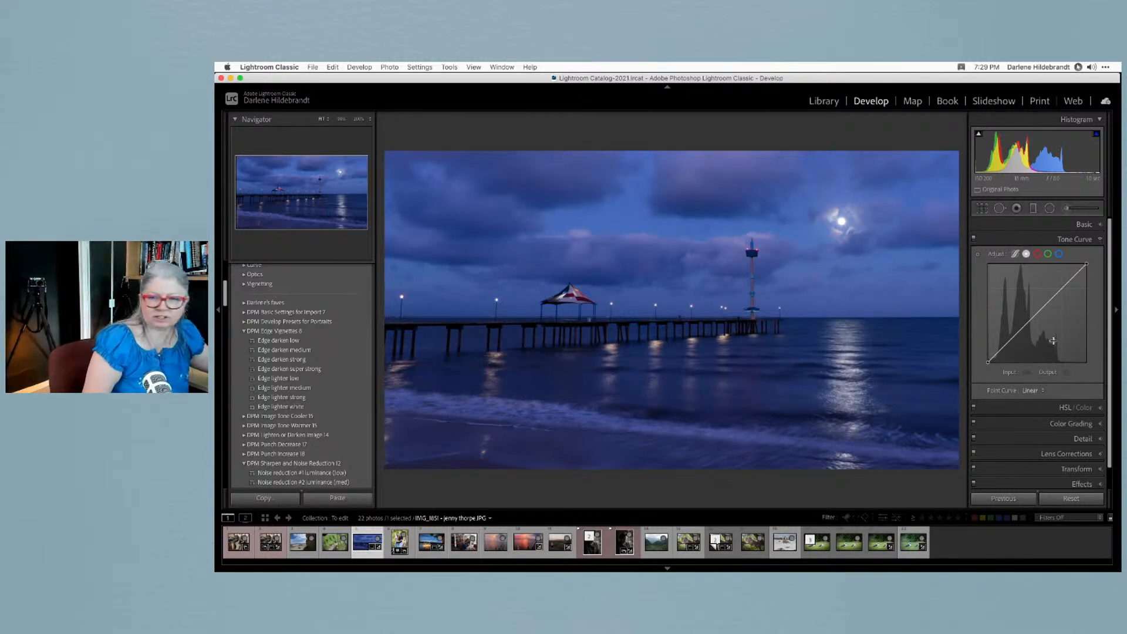
left_click(1050, 340)
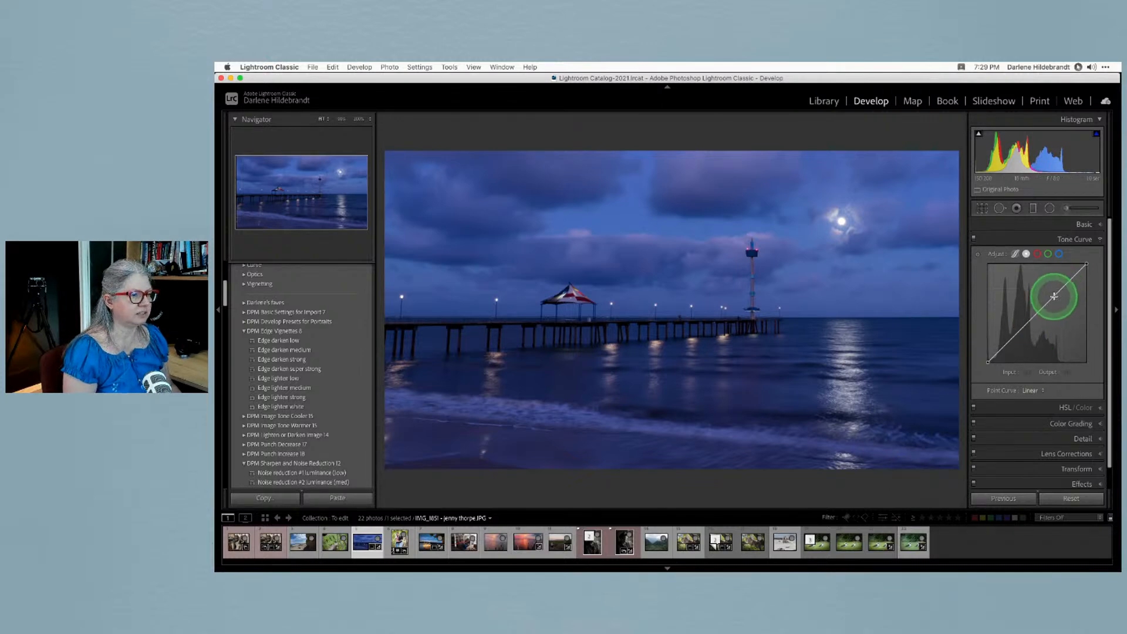
left_click_drag(1053, 296, 1049, 291)
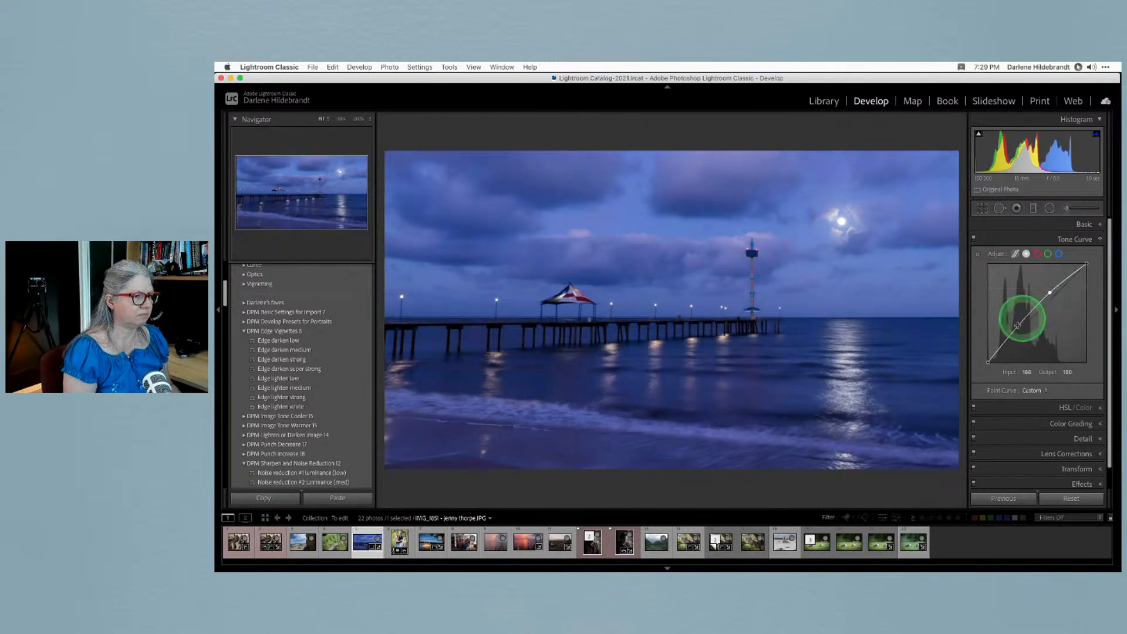
left_click_drag(1017, 332, 1014, 333)
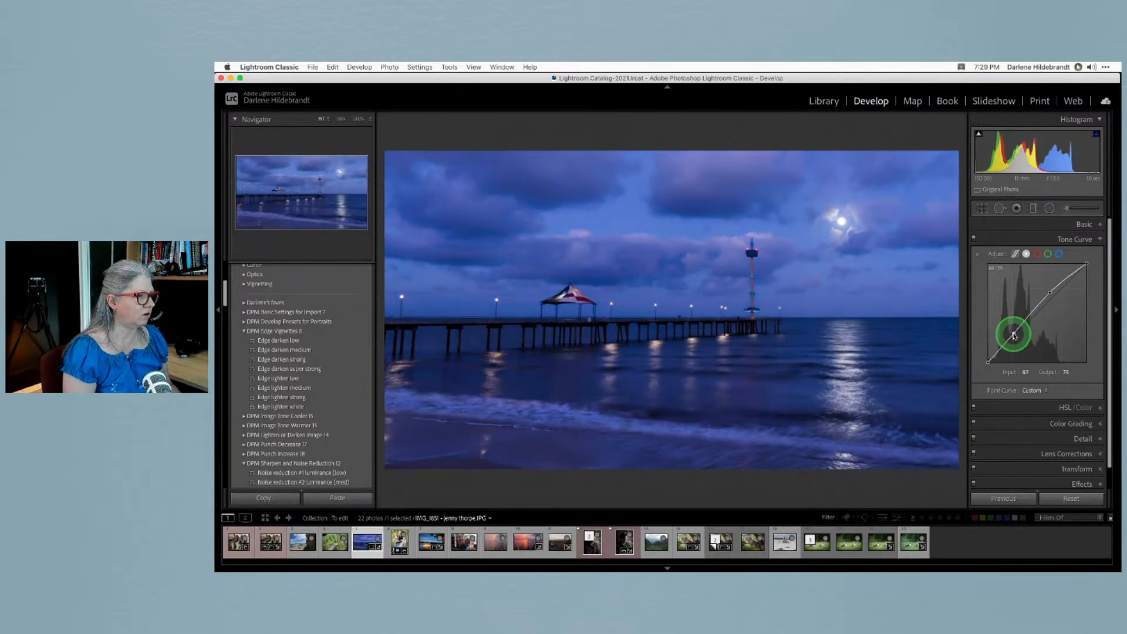
left_click(1034, 394)
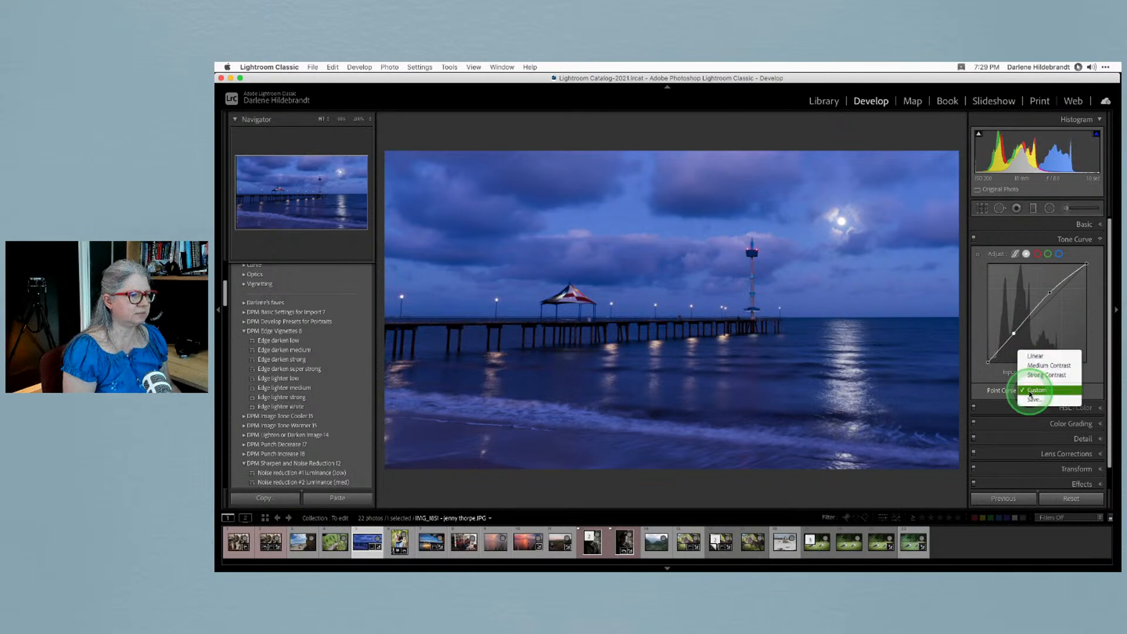
left_click(1016, 246)
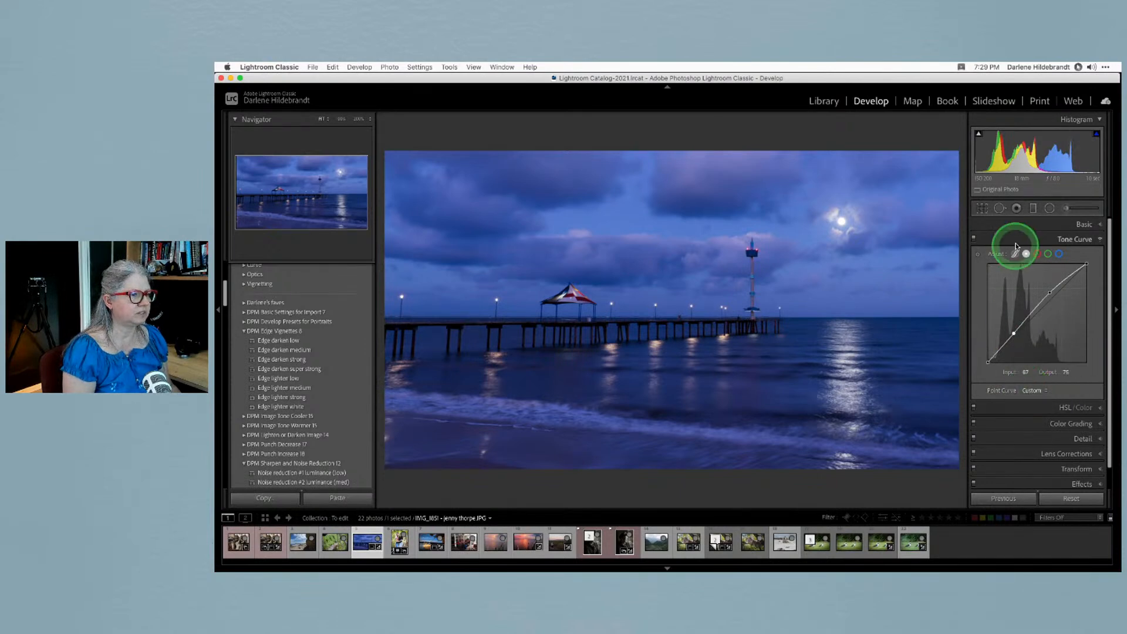
Add an upper-midtone point to the green channel's tone curve for the pier photo
left_click(1048, 254)
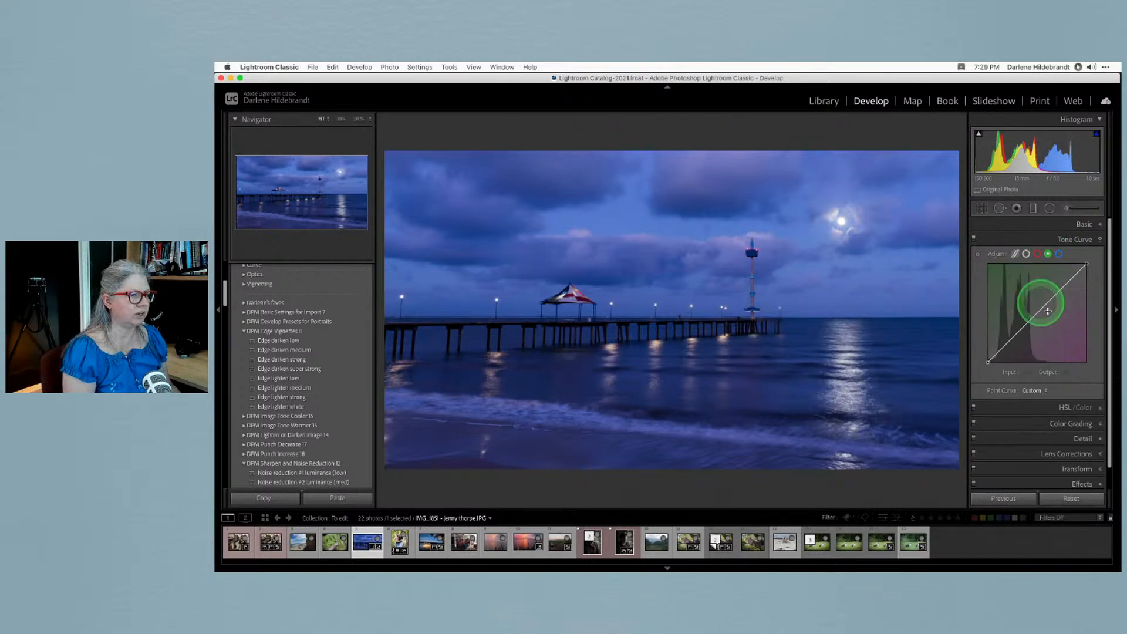
left_click(1037, 314)
mouse_move(1037, 319)
left_mouse_down()
mouse_move(1022, 298)
mouse_move(1040, 321)
mouse_move(1049, 304)
left_mouse_up()
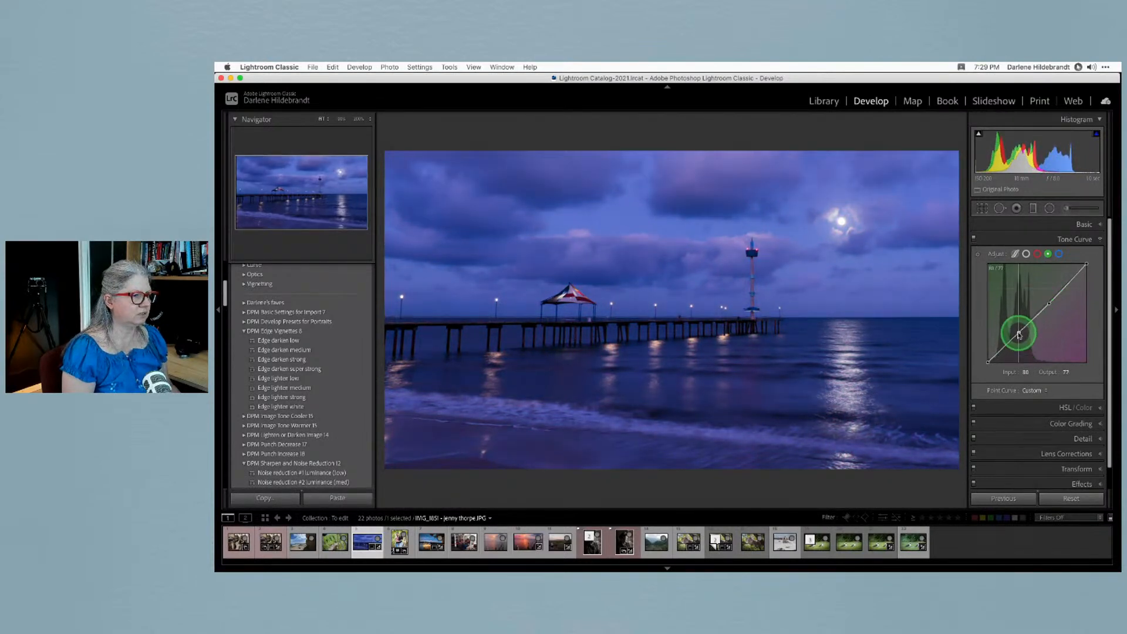
Lift the blue channel curve's shadows to input 58, output 71, and anchor its highlights with a second point
left_click(1058, 254)
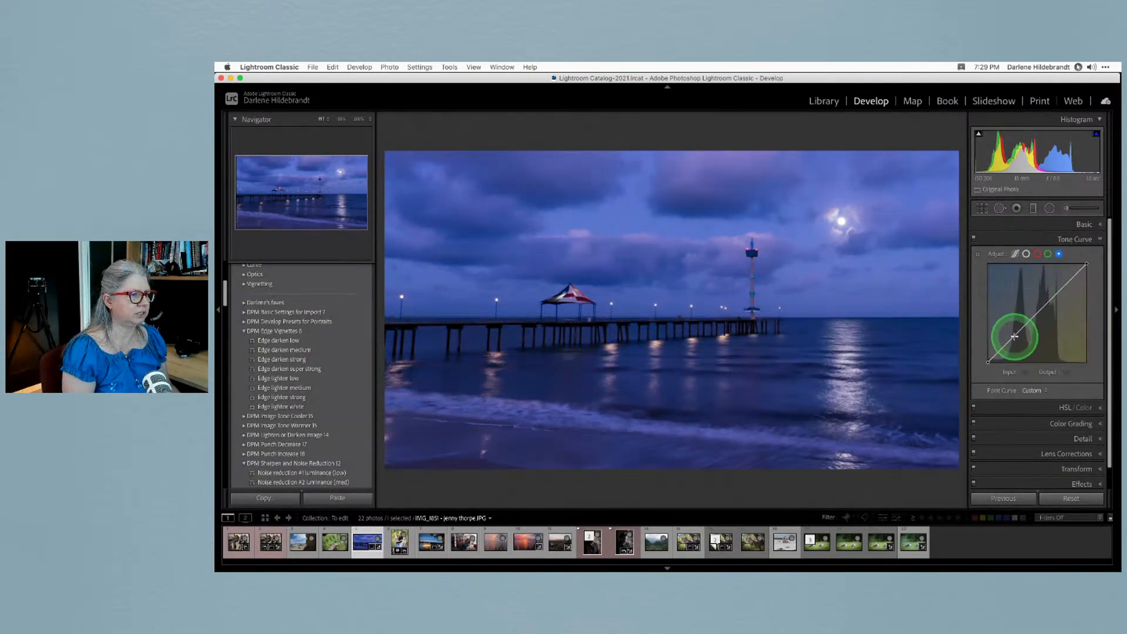
left_click_drag(1016, 336, 1007, 335)
left_click_drag(1052, 296, 1054, 296)
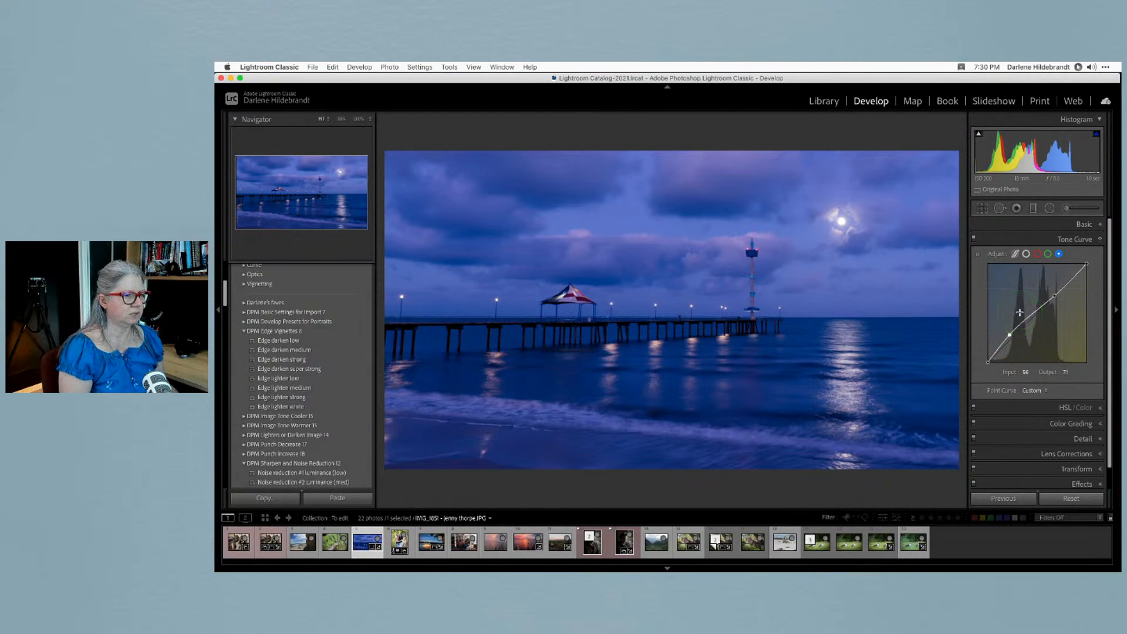
Tint the pier photo's highlights yellow and its shadows blue in Color Grading, with shadow hue 228 and saturation 28
left_click(1031, 423)
scroll(1035, 427, "down", 2)
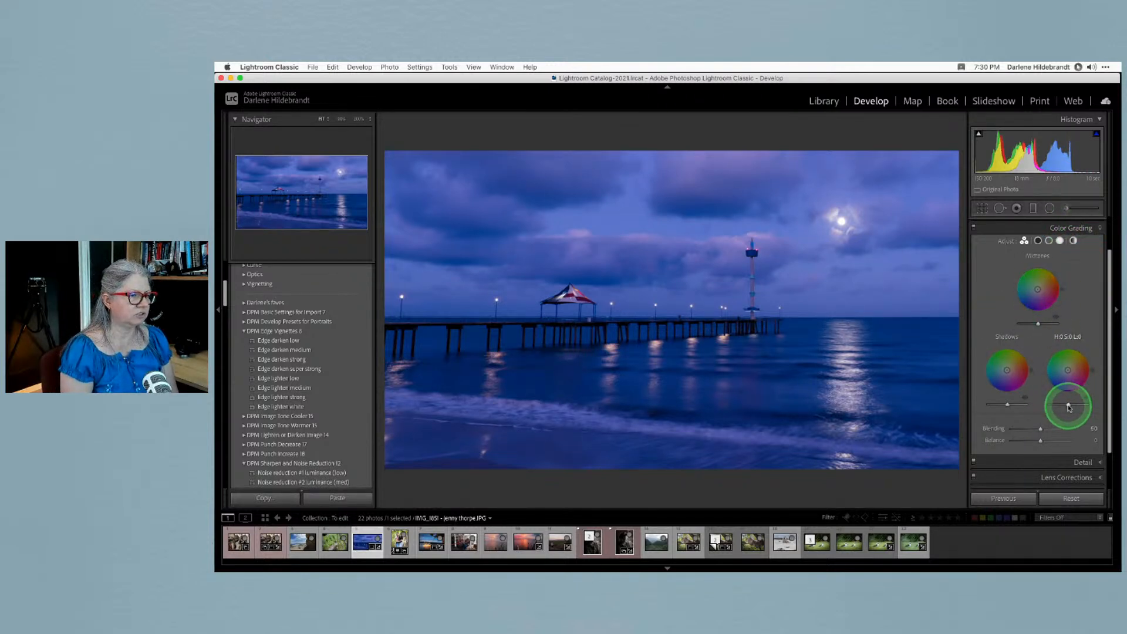
left_click_drag(1068, 369, 1073, 359)
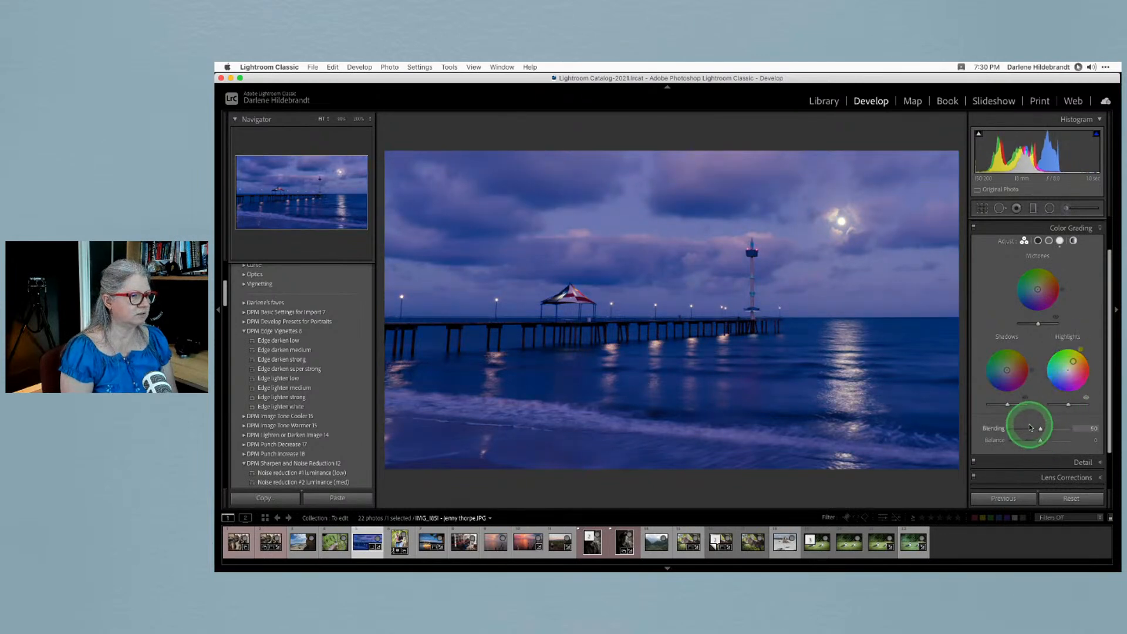
mouse_move(1069, 406)
left_mouse_down()
mouse_move(1084, 404)
mouse_move(1054, 404)
mouse_move(1086, 404)
mouse_move(1068, 404)
left_mouse_up()
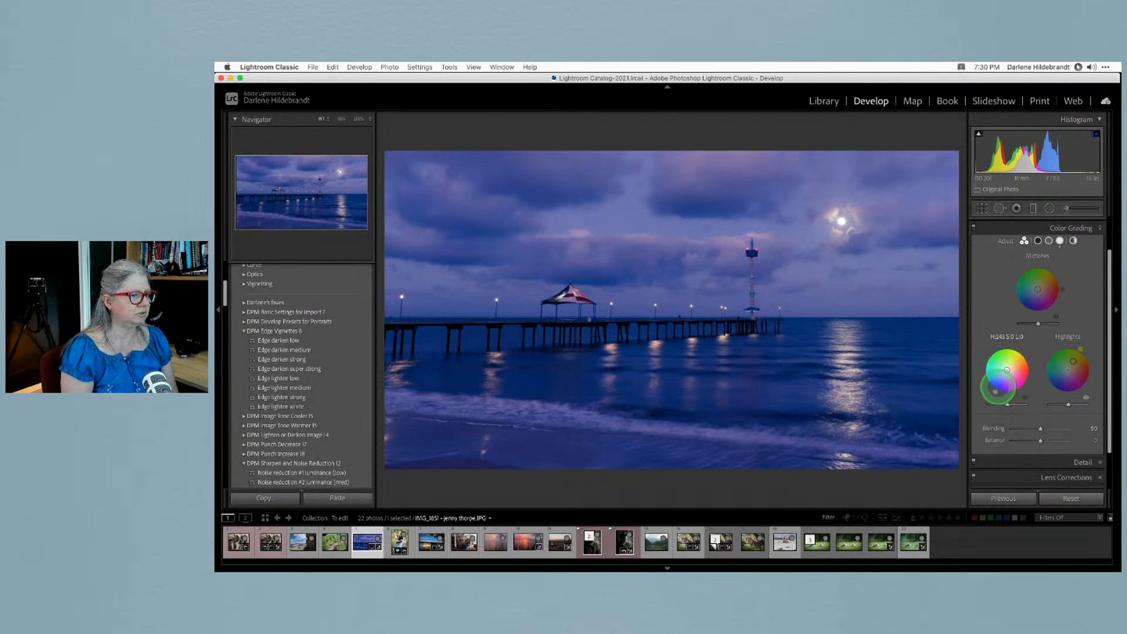
left_click_drag(997, 389, 1003, 376)
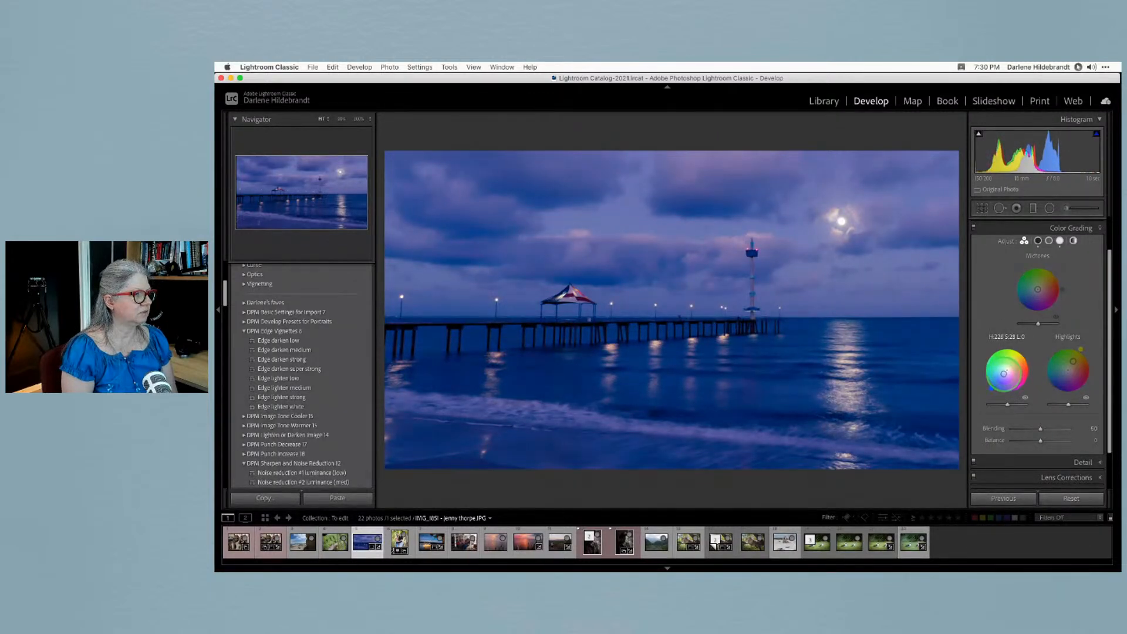
Preview the pier photo with and without Color Grading and strengthen the highlights' yellow tint
left_click(974, 229)
left_click(974, 230)
left_click(974, 230)
left_click(974, 230)
mouse_move(1072, 364)
left_mouse_down()
mouse_move(1082, 353)
mouse_move(1079, 385)
mouse_move(1076, 327)
mouse_move(1082, 354)
mouse_move(1072, 356)
left_mouse_up()
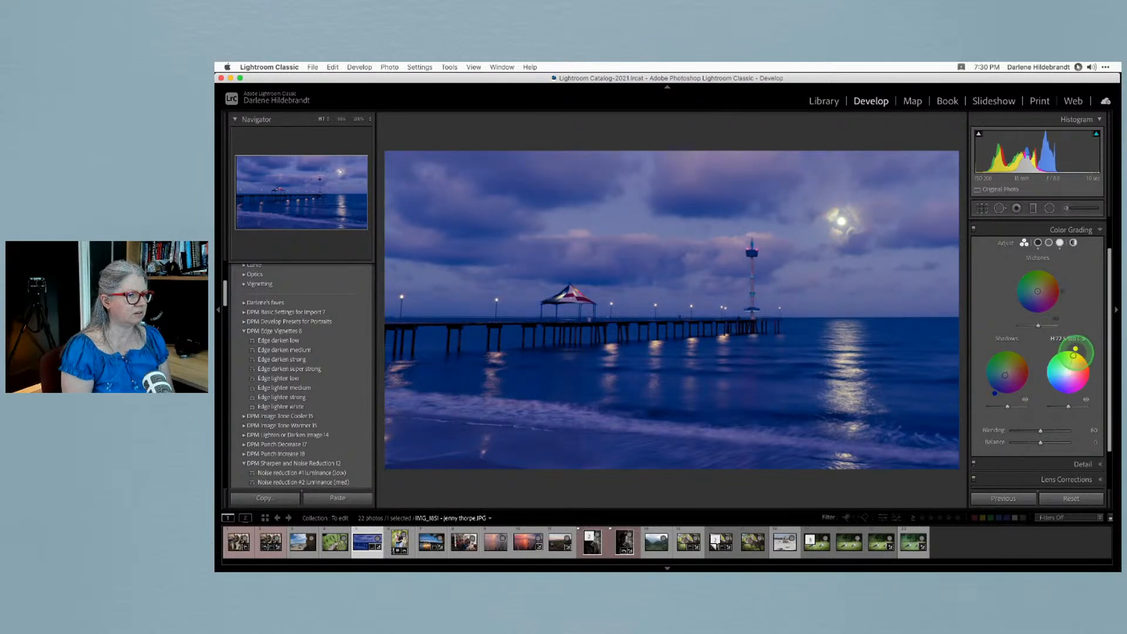
left_click_drag(1073, 356, 1073, 357)
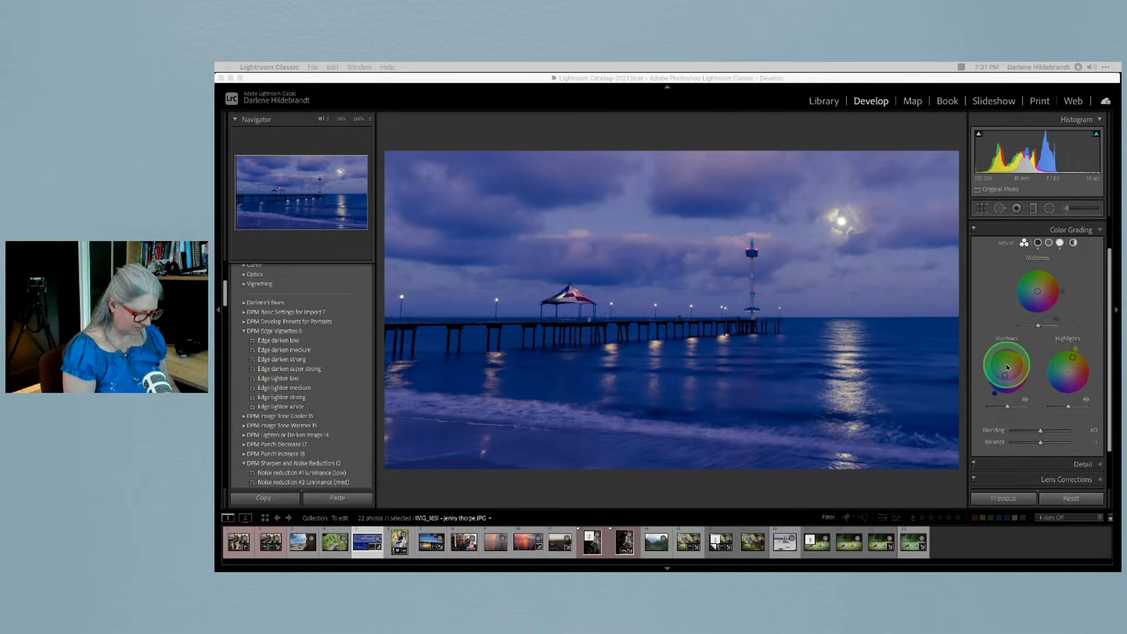
Compare the grading on and off again and reset the shadows' colour tint to neutral
left_click(974, 230)
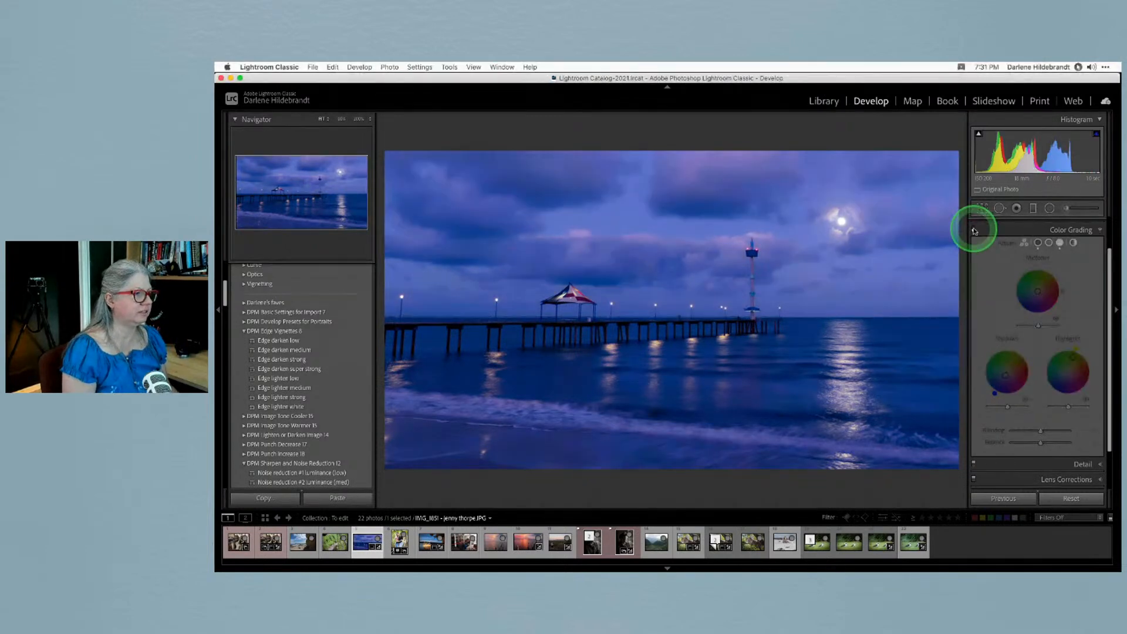
left_click(974, 229)
left_click(974, 230)
left_click(974, 229)
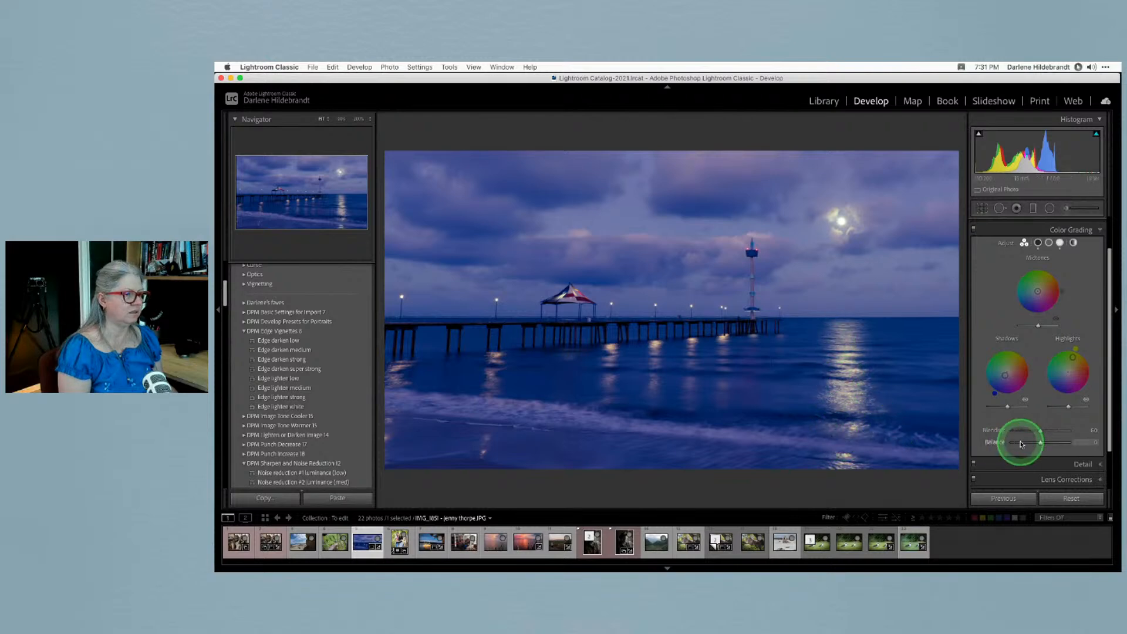
left_click_drag(1005, 375, 1005, 375)
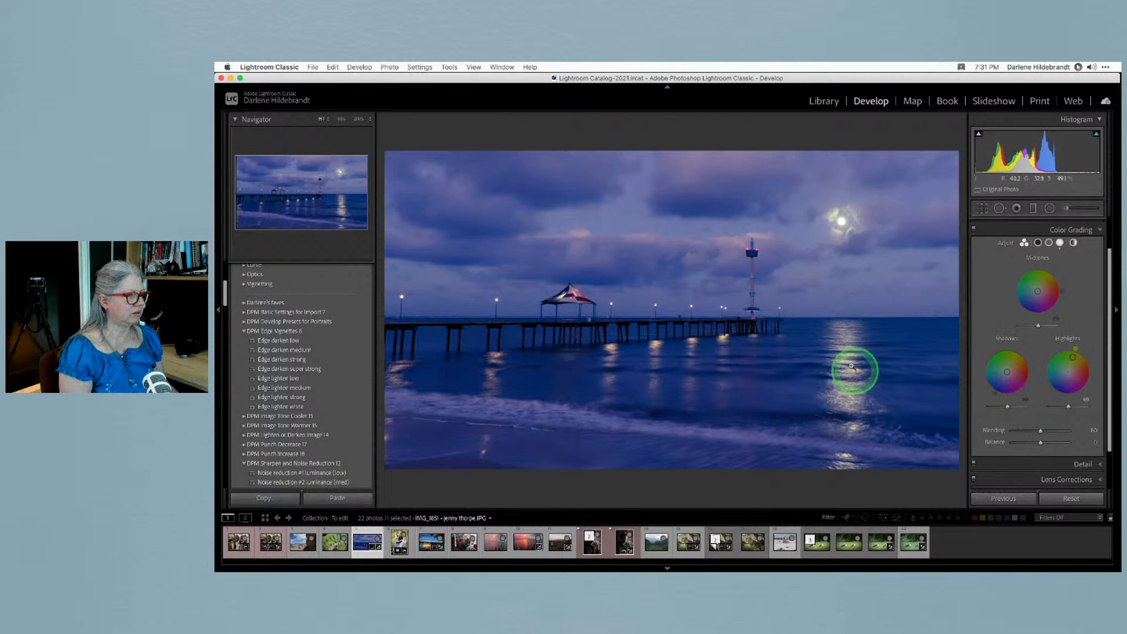
Check the highlights-only grading by toggling Color Grading, and compare the pier photo with its before version
left_click(975, 230)
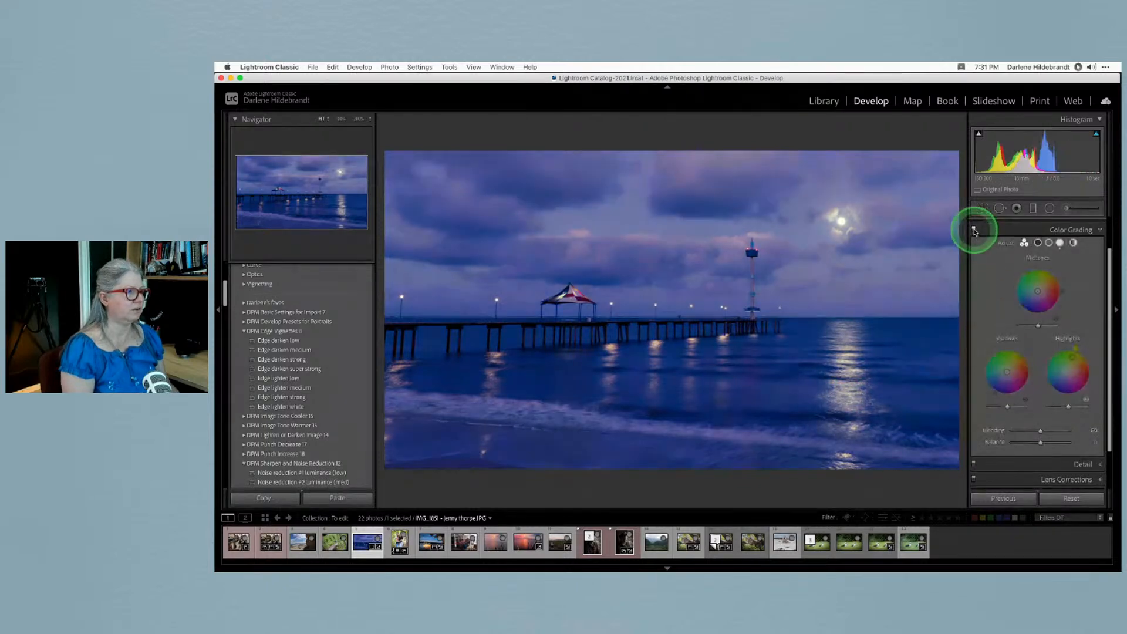
key("backslash")
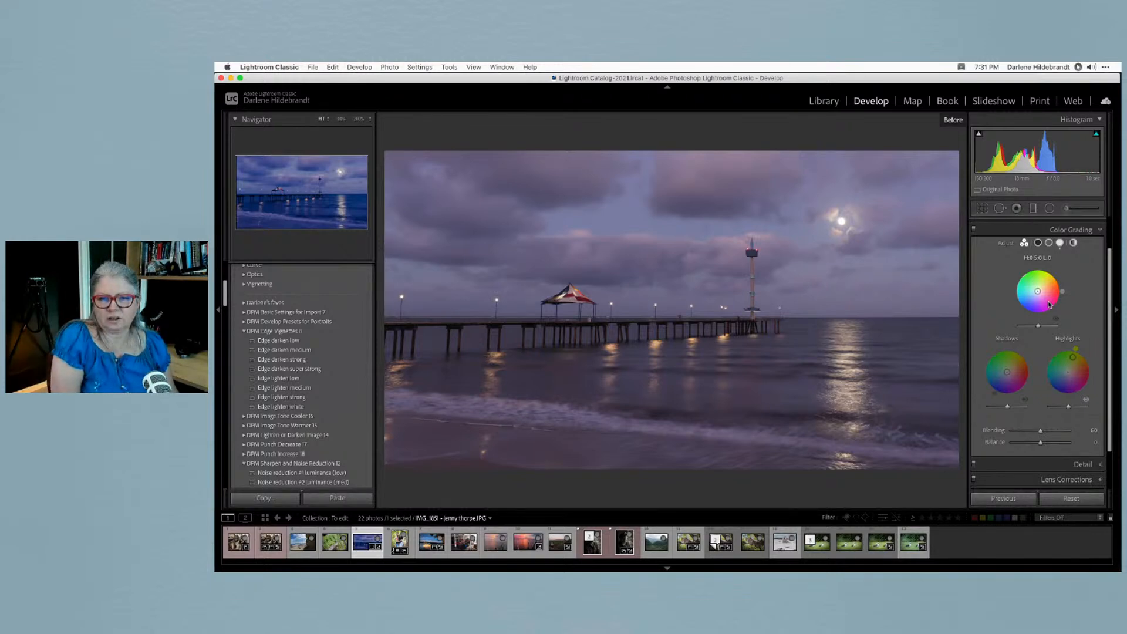
key("backslash")
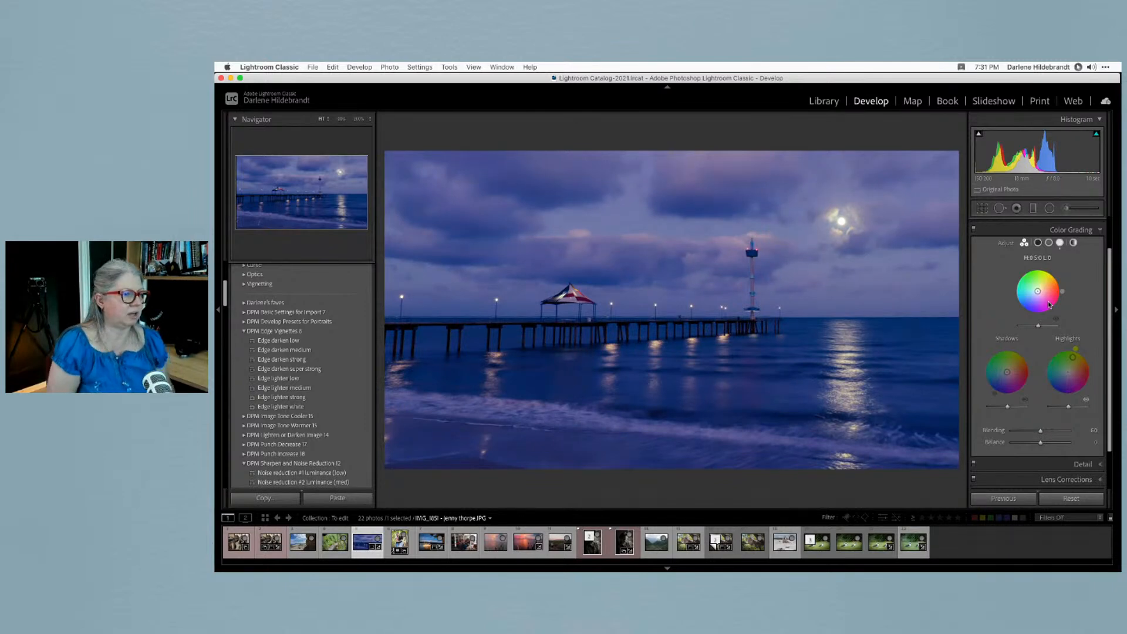
Try the pier photo with Dehaze and Blacks reset to 0, and undo both resets
scroll(1049, 304, "up", 3)
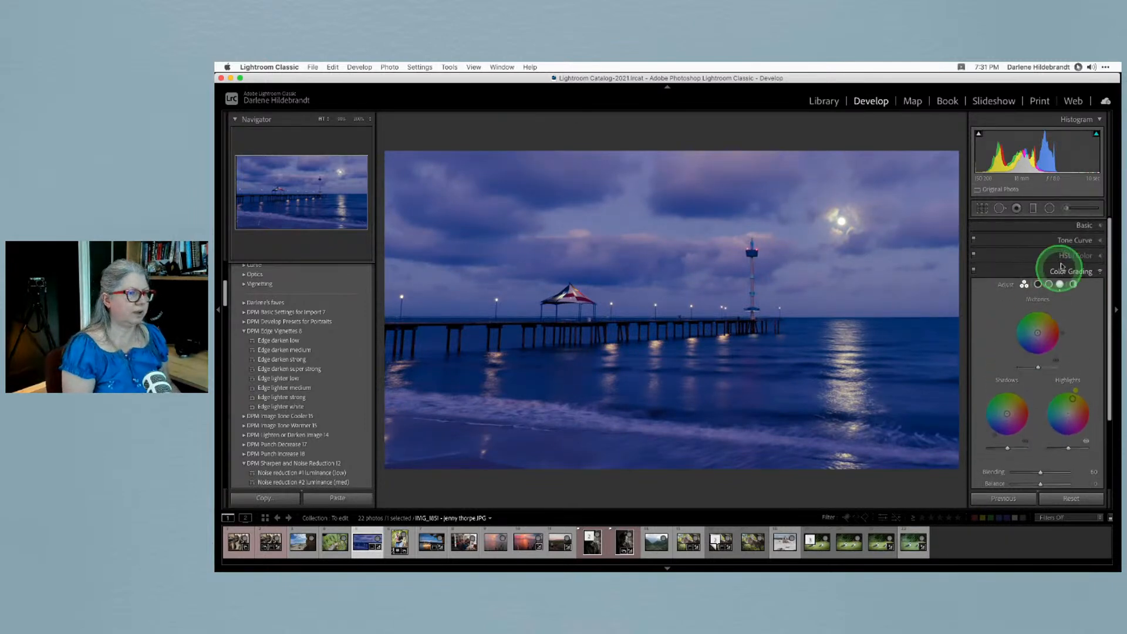
left_click(1081, 228)
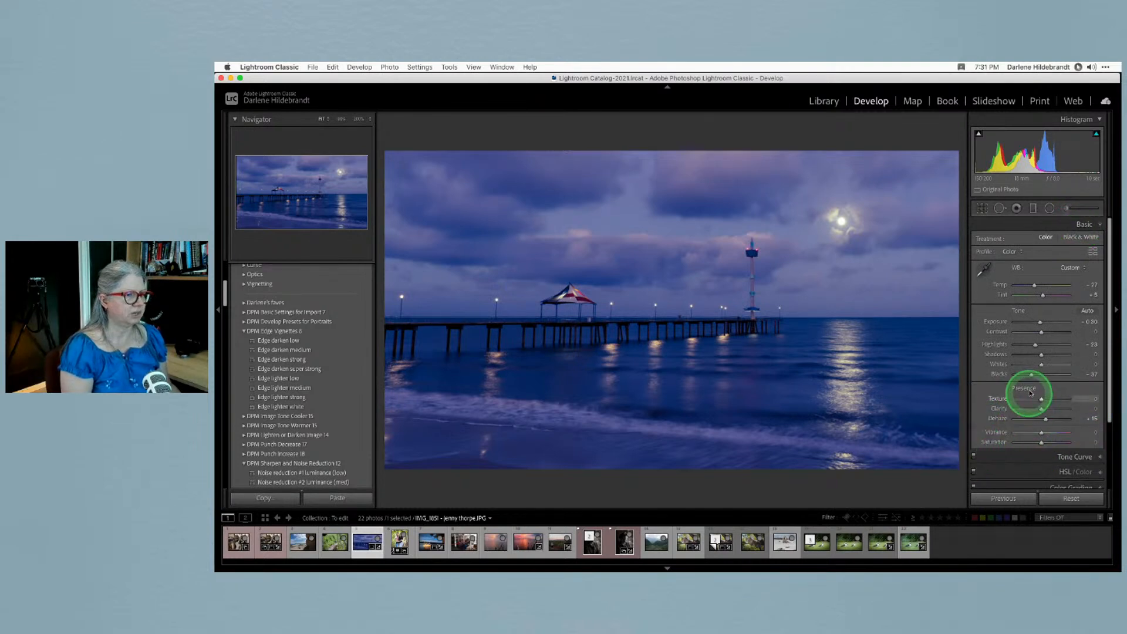
double_click(1045, 419)
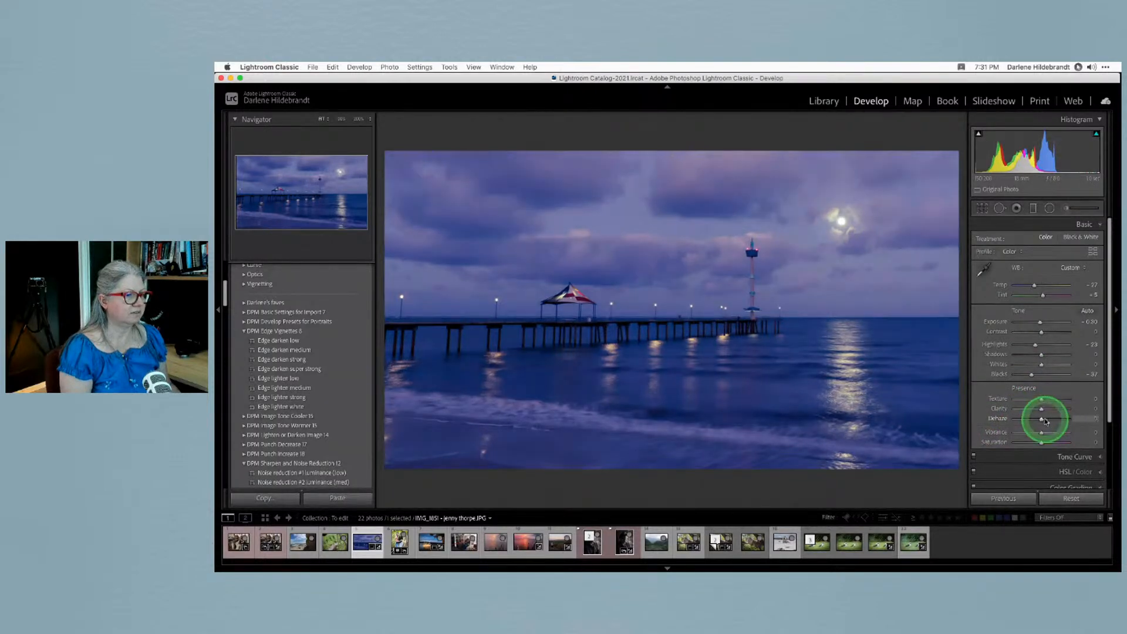
double_click(1032, 375)
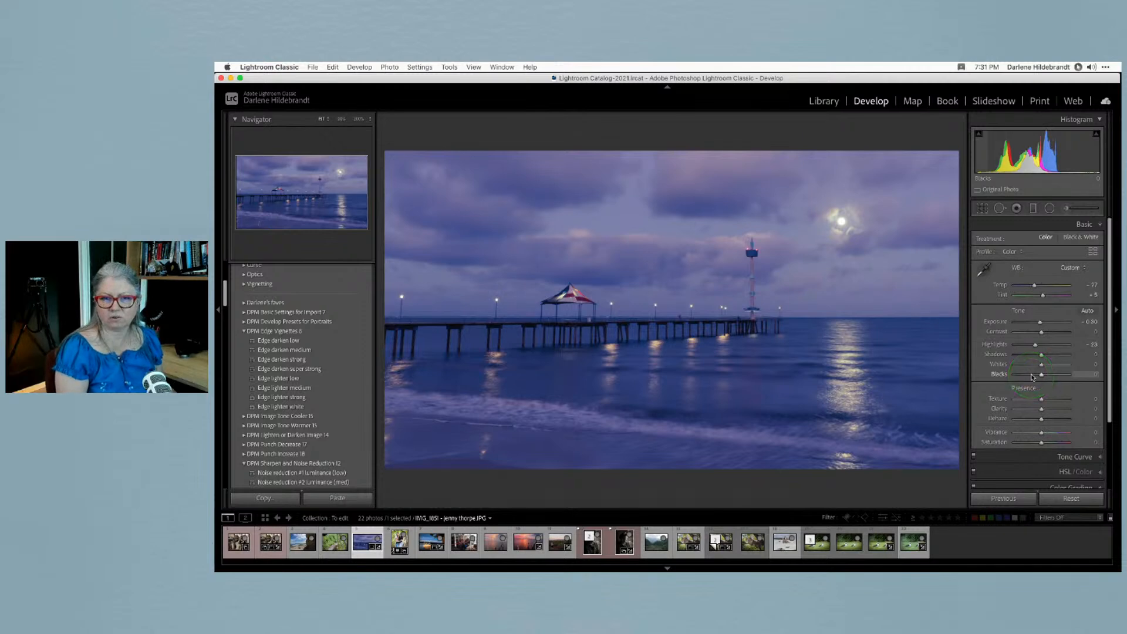
key("super+z")
key("super+z")
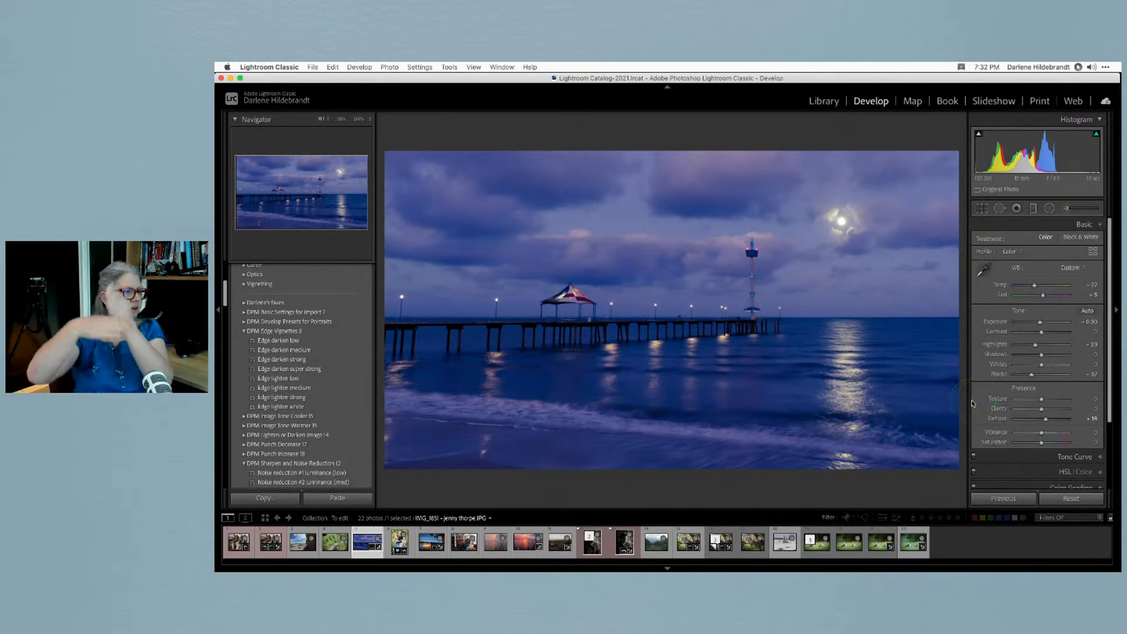
Open the beach cliff photo in Develop and examine the cliff's edge against the sky at 200% zoom
key("g")
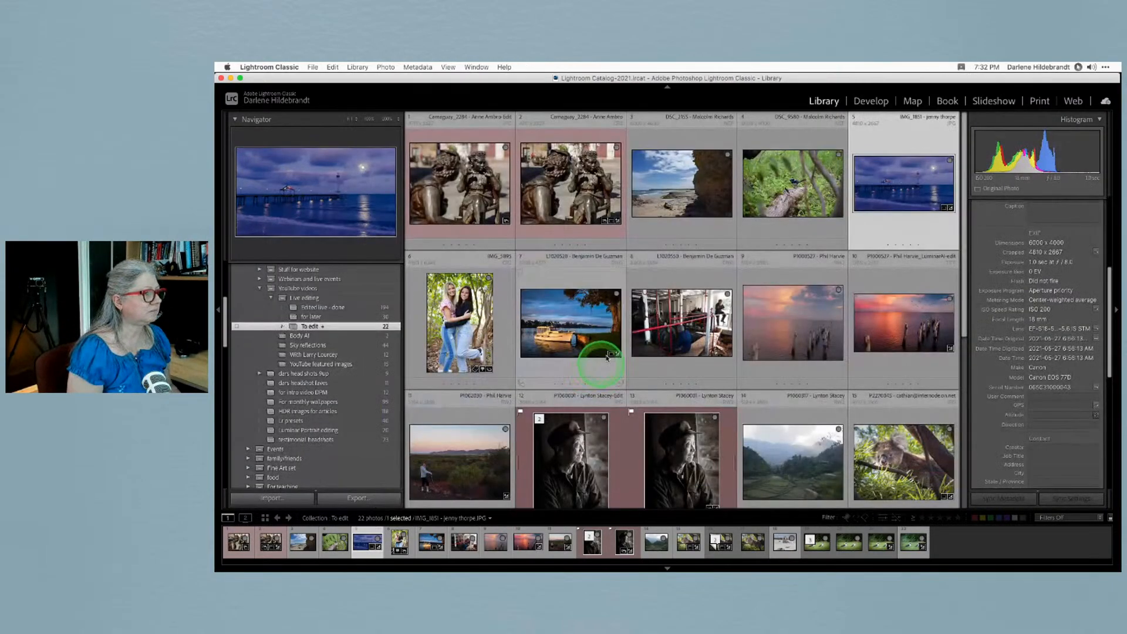
left_click(687, 205)
key("d")
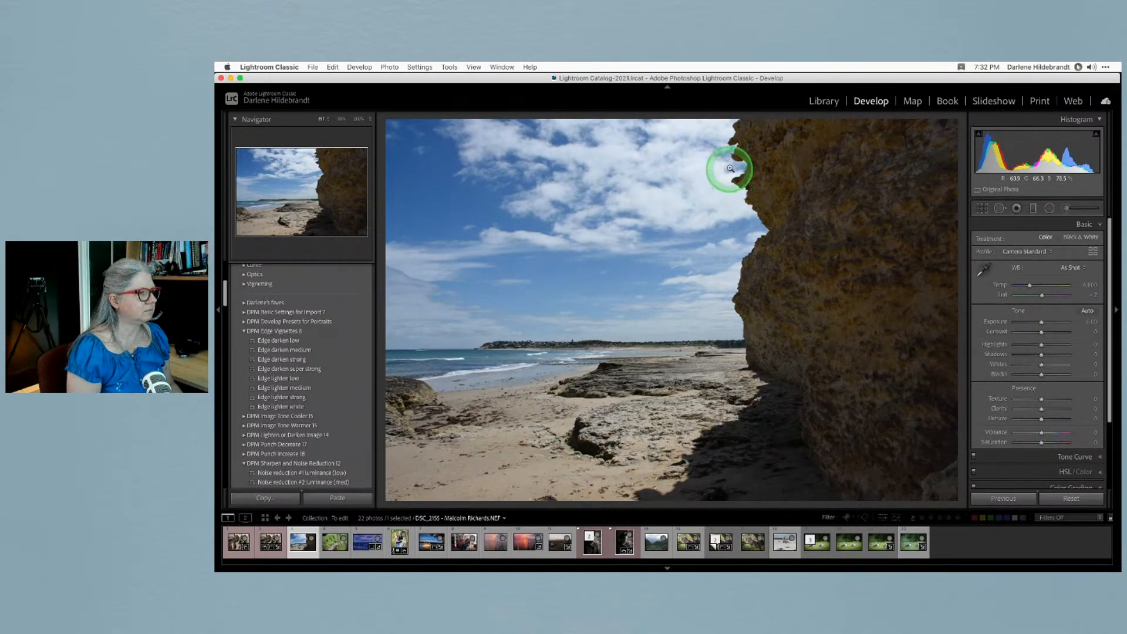
left_click(727, 146)
left_click(727, 147)
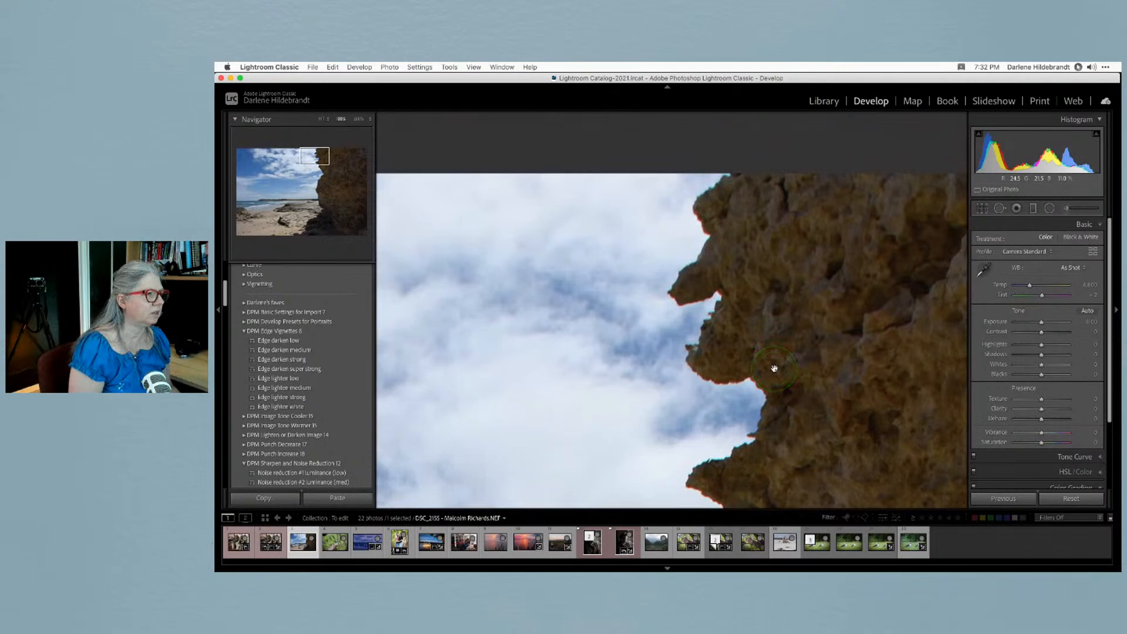
left_click(357, 118)
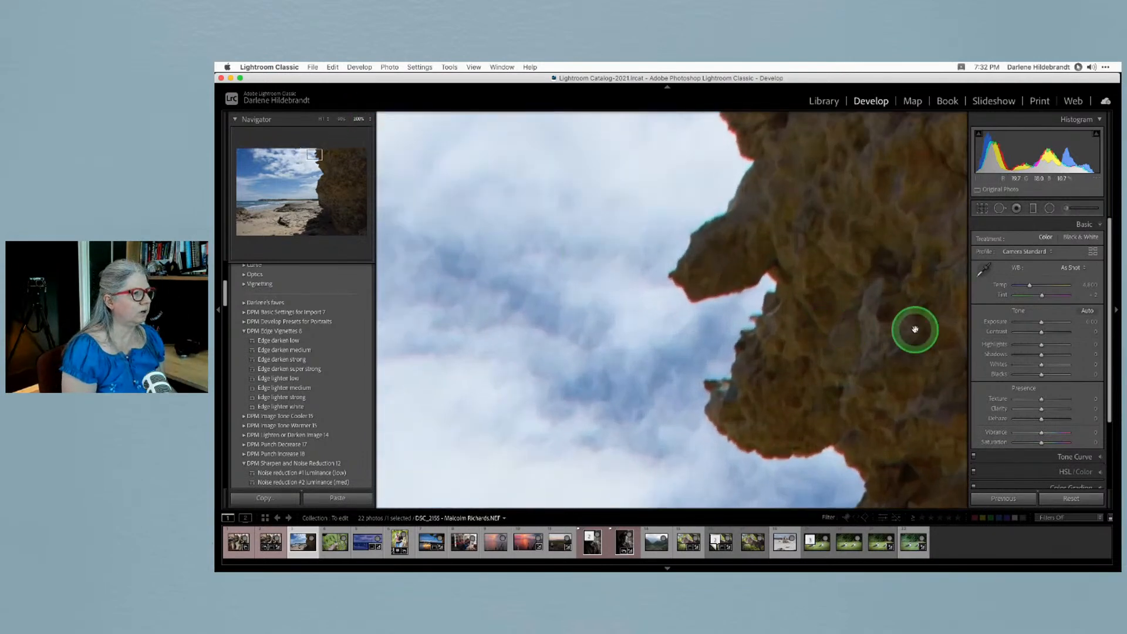
left_click_drag(833, 218, 820, 285)
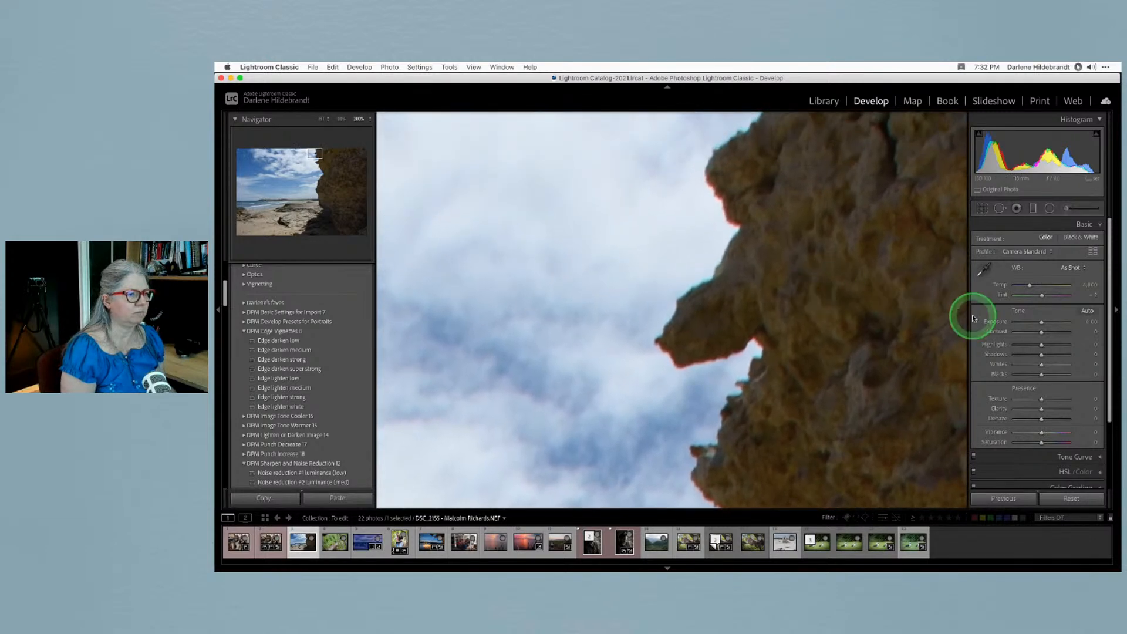
Enable Remove Chromatic Aberration in the beach cliff photo's profile lens corrections
scroll(1009, 299, "down", 3)
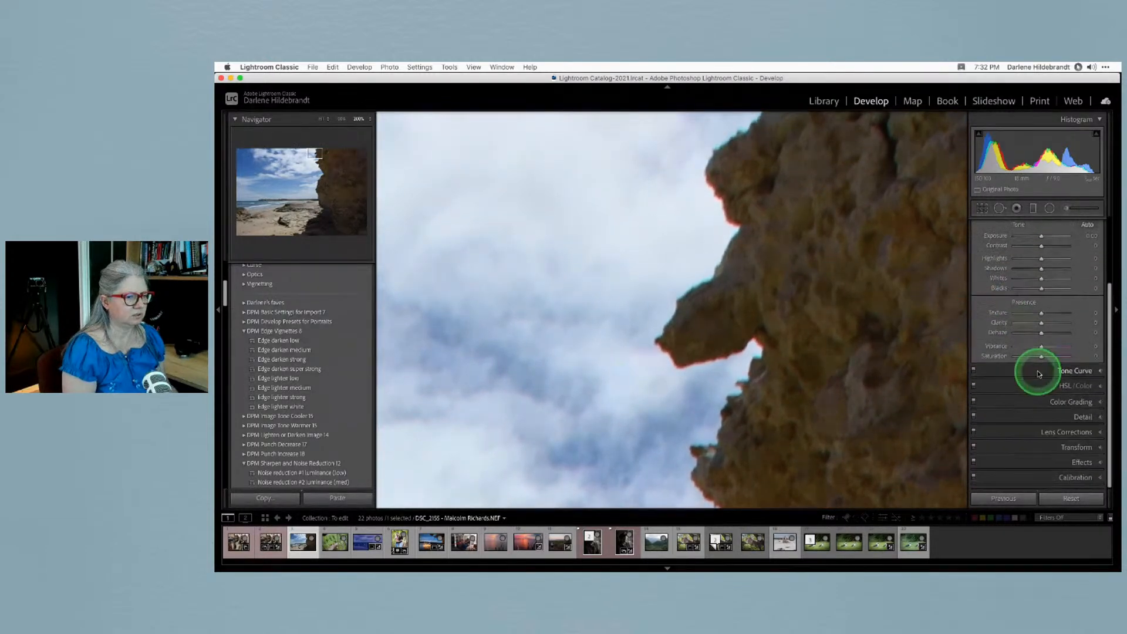
left_click(1068, 476)
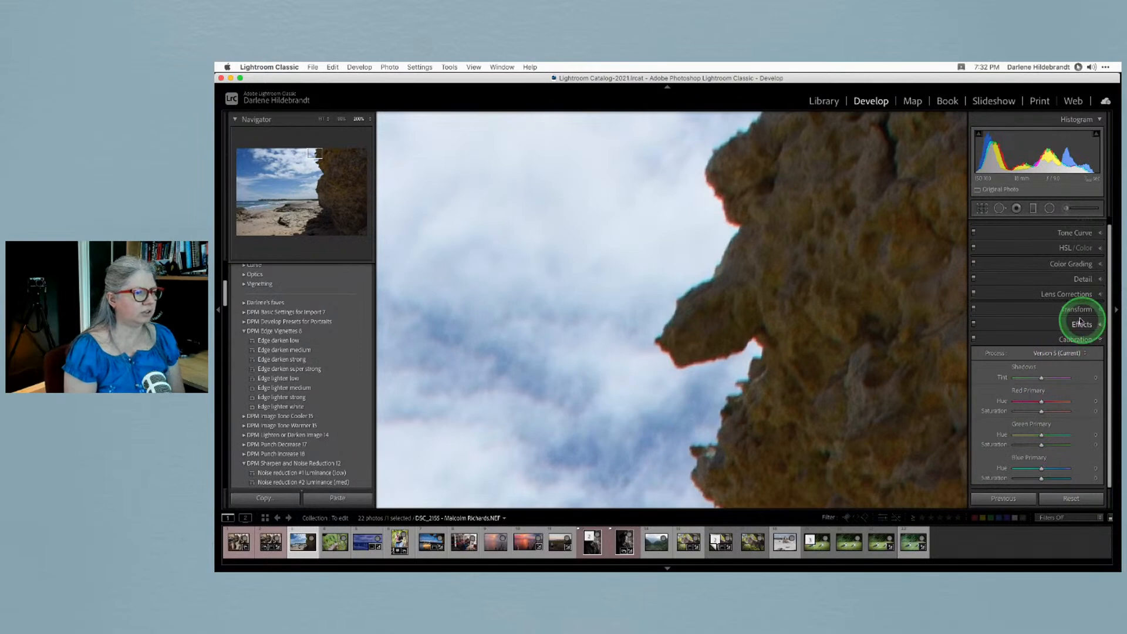
left_click(1063, 294)
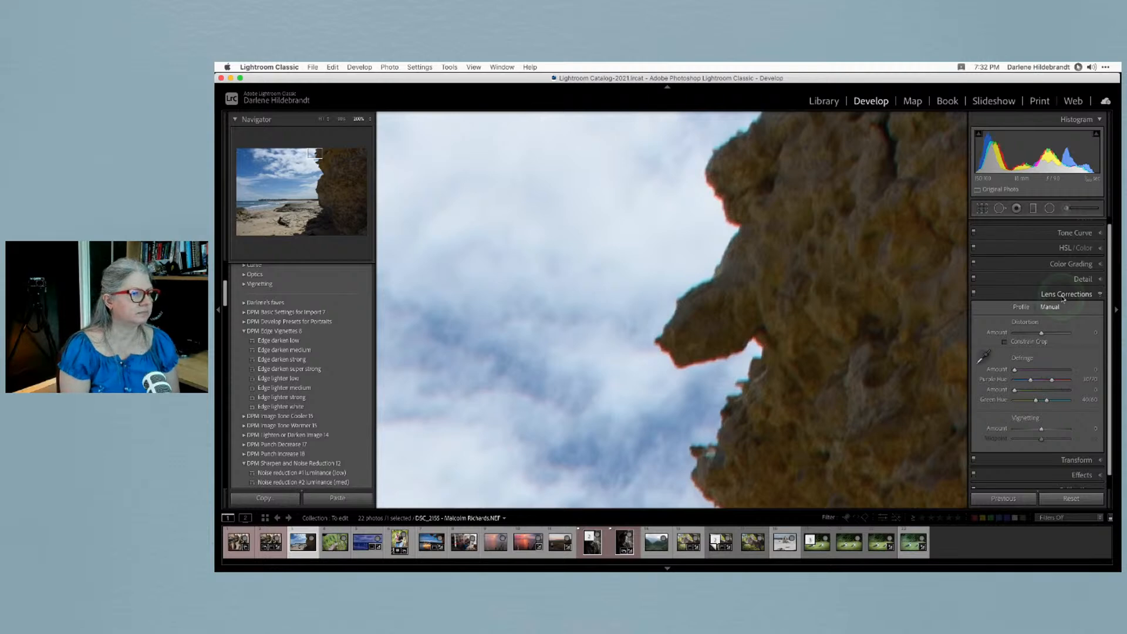
left_click(1024, 307)
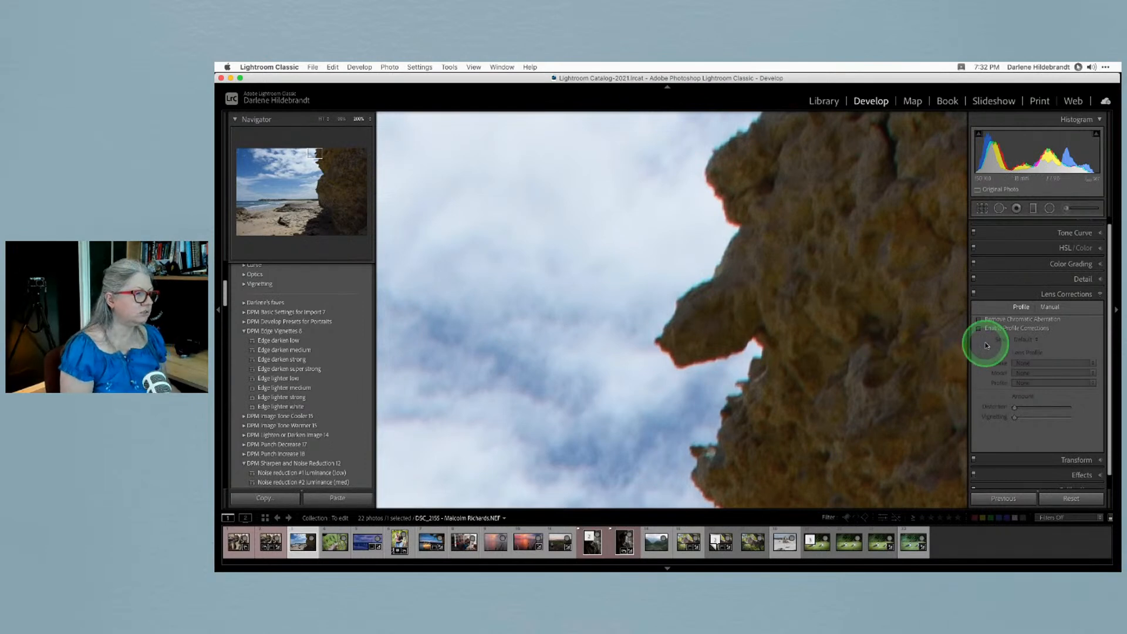
left_click(979, 320)
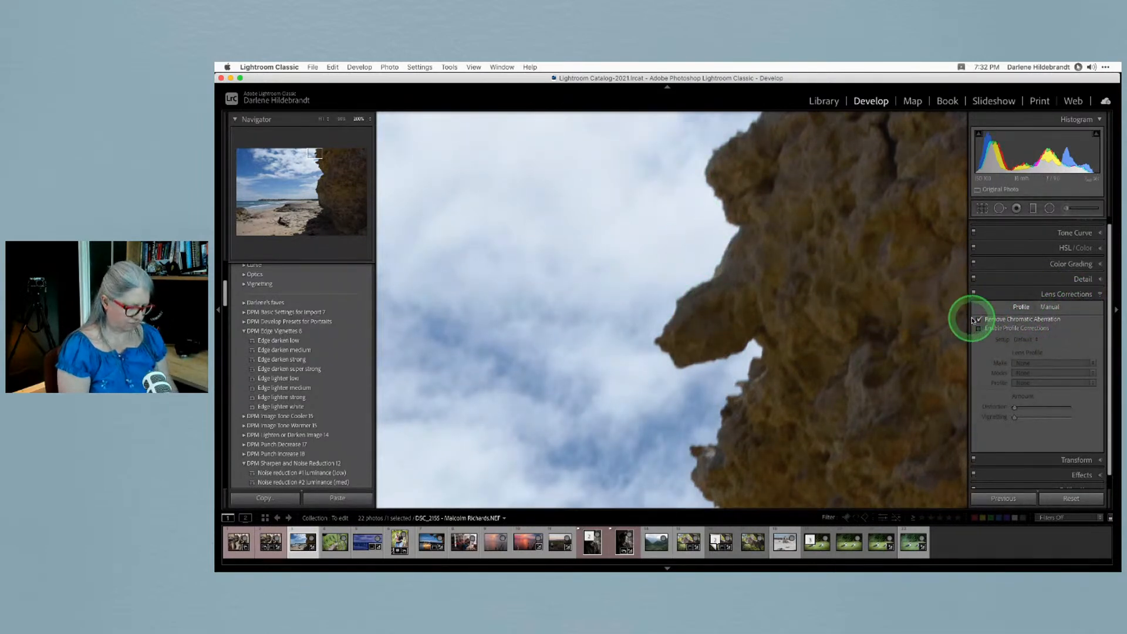
Compare the cliff edge's colour fringing before and after the chromatic aberration correction
key("backslash")
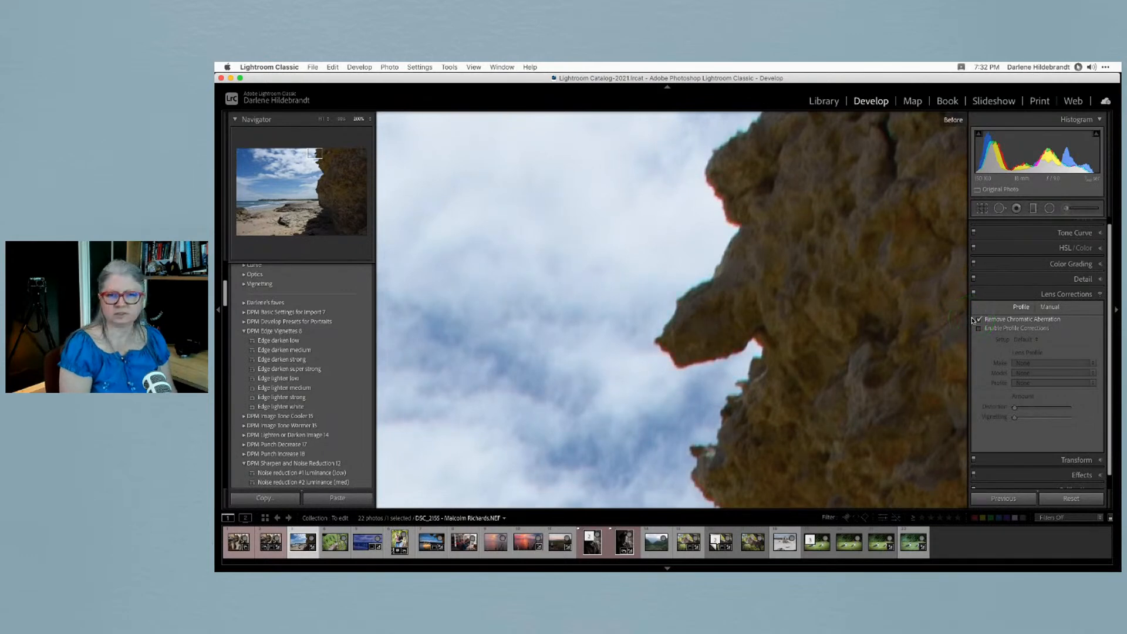
key("backslash")
key("backslash")
key("backslash")
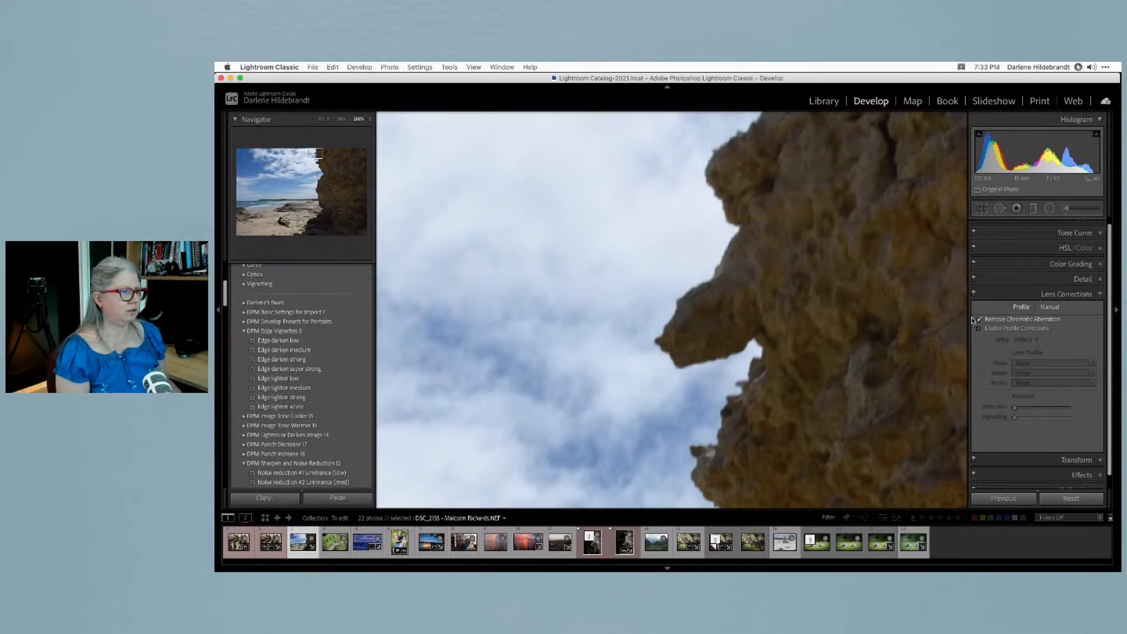
Try darkening the beach cliff photo with Highlights at −100 and Exposure at about −0.75
scroll(1080, 231, "up", 1)
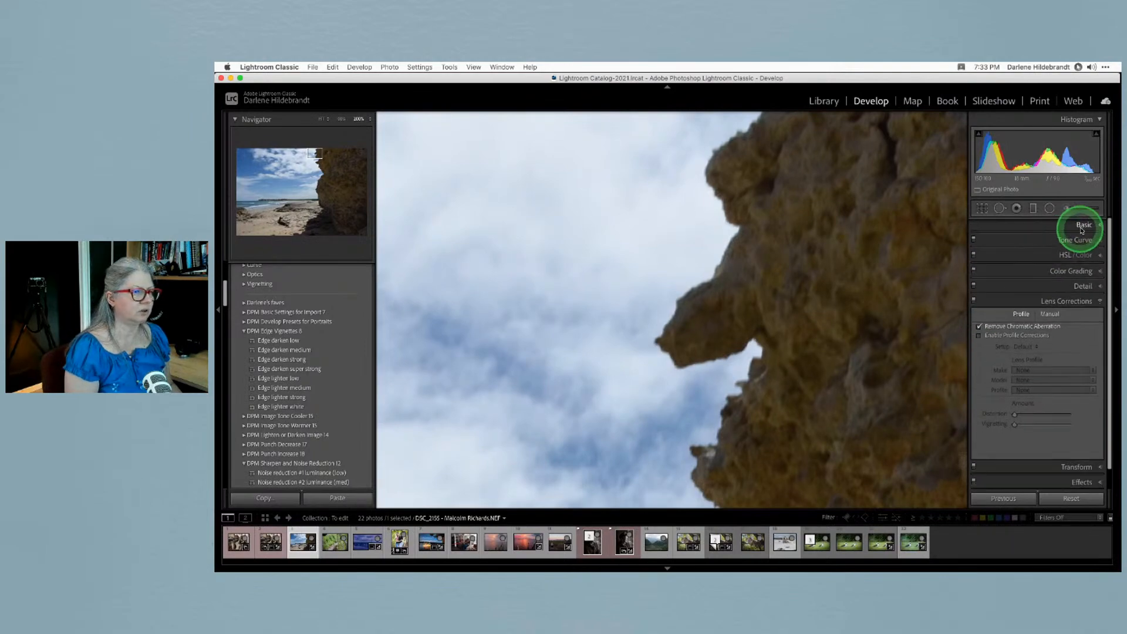
left_click(1081, 227)
left_click(643, 293)
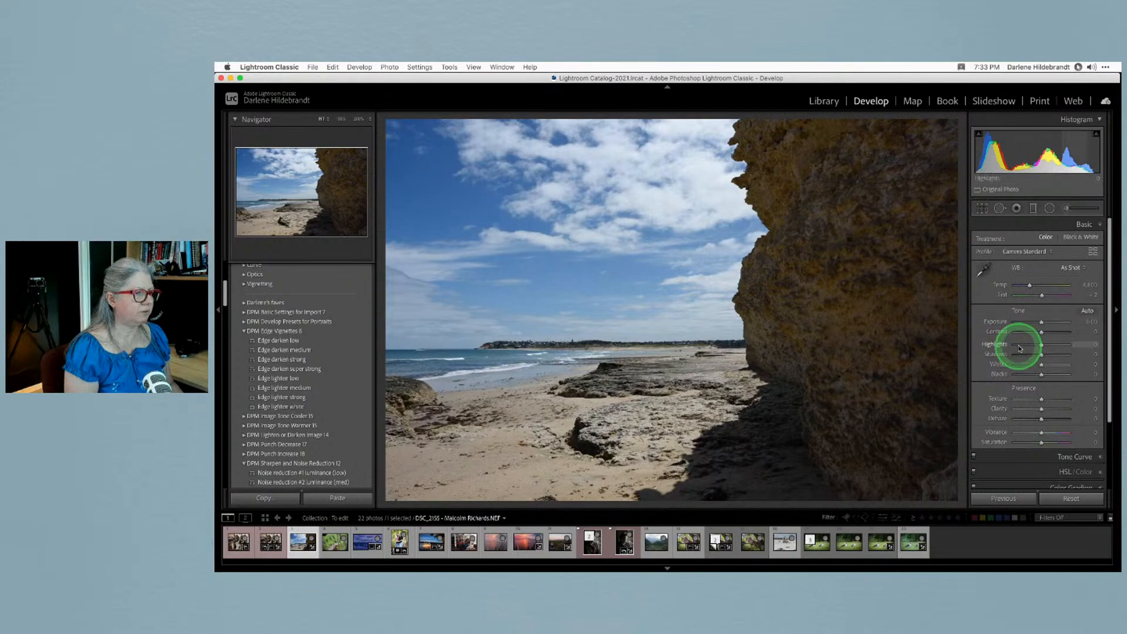
left_click_drag(1020, 348, 898, 319)
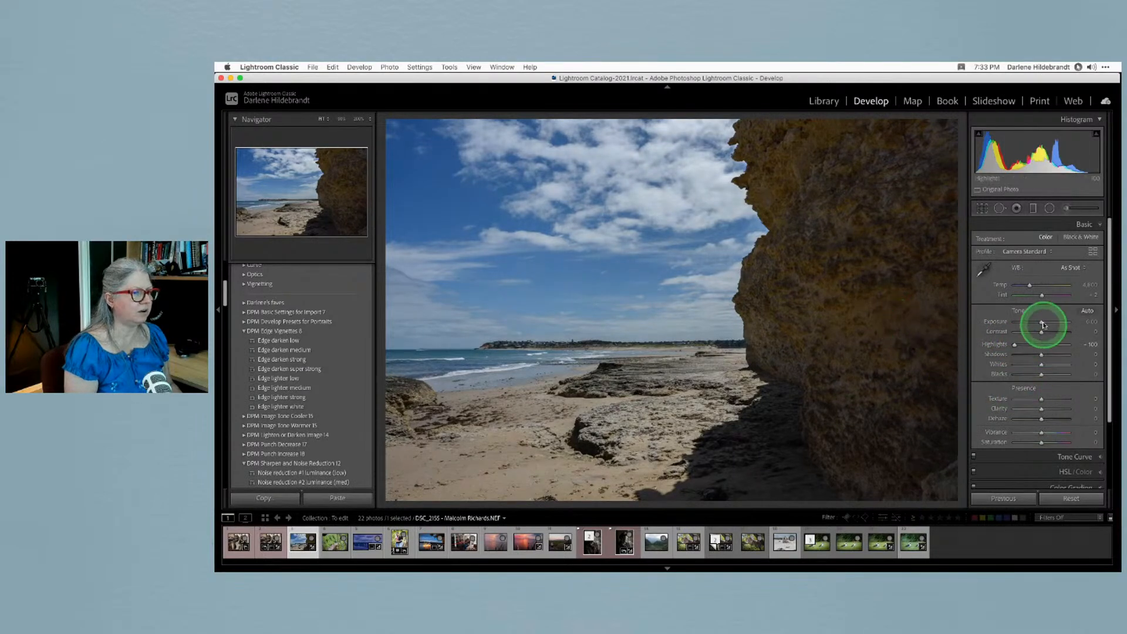
left_click_drag(1042, 323, 1034, 322)
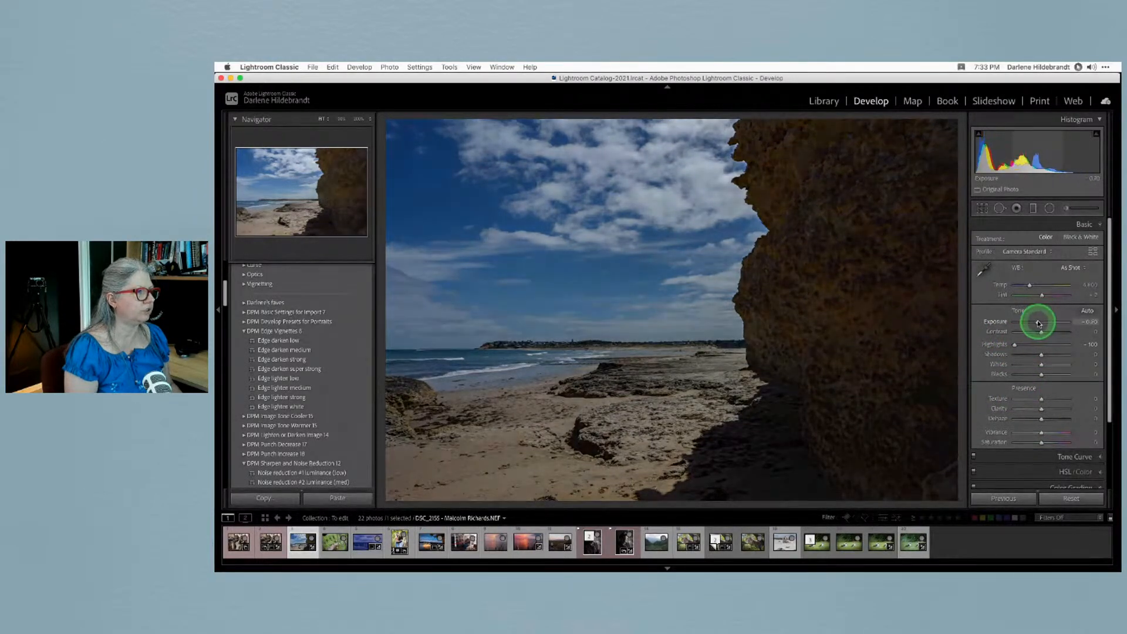
Examine the darkened cliff edge at 200% zoom and look over the manual Defringe controls in the lens corrections
left_click(722, 182)
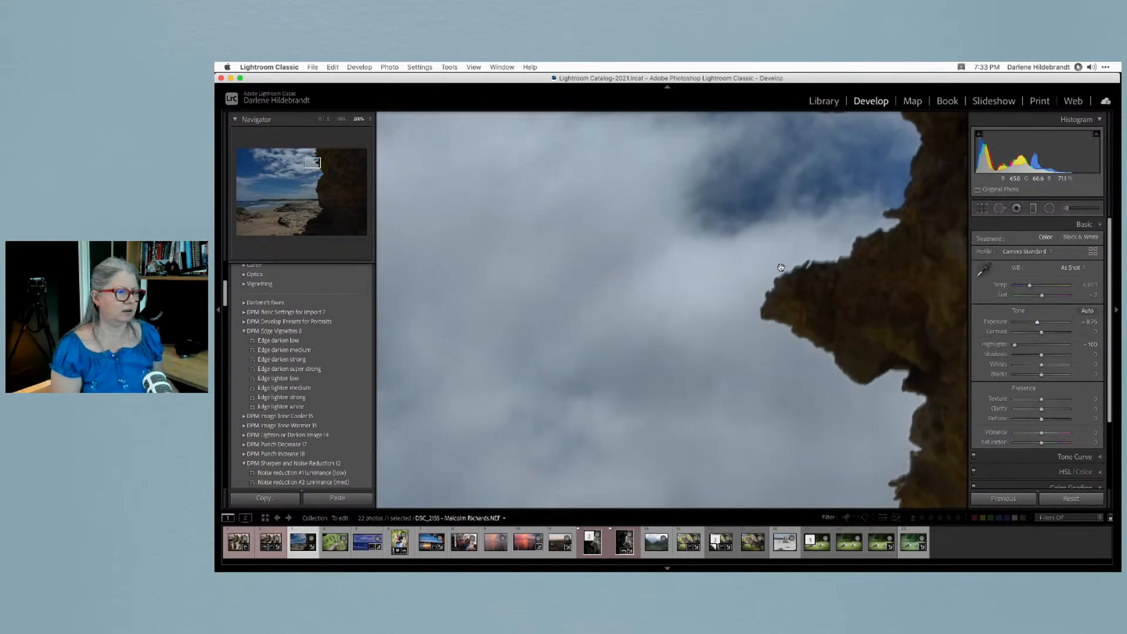
scroll(1006, 327, "down", 5)
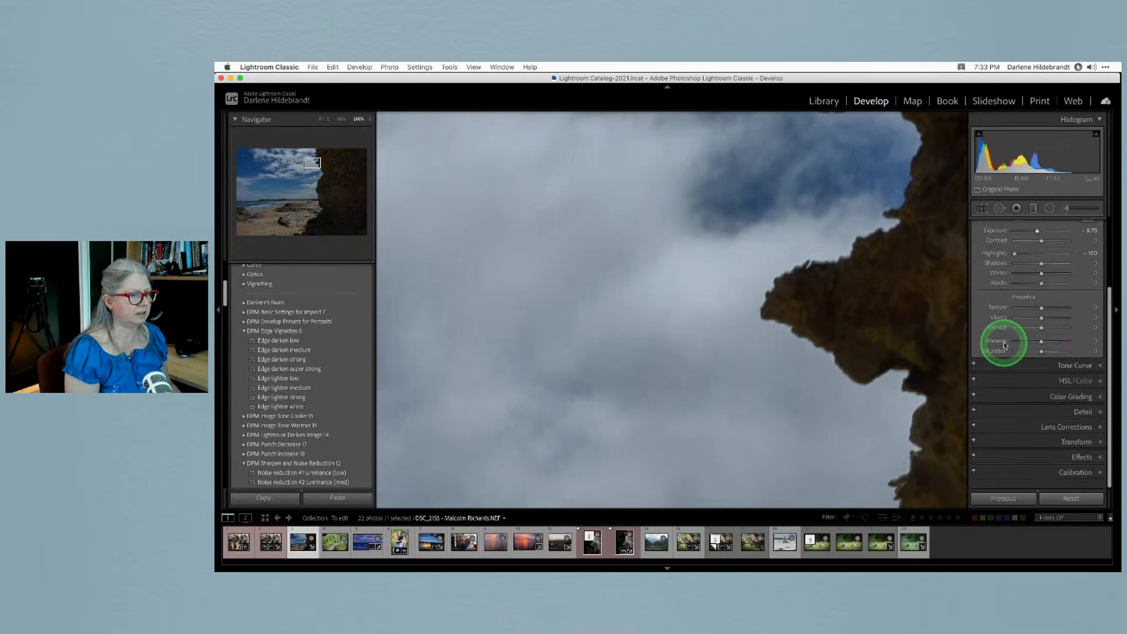
left_click(1075, 426)
left_click(1028, 326)
left_click(1050, 314)
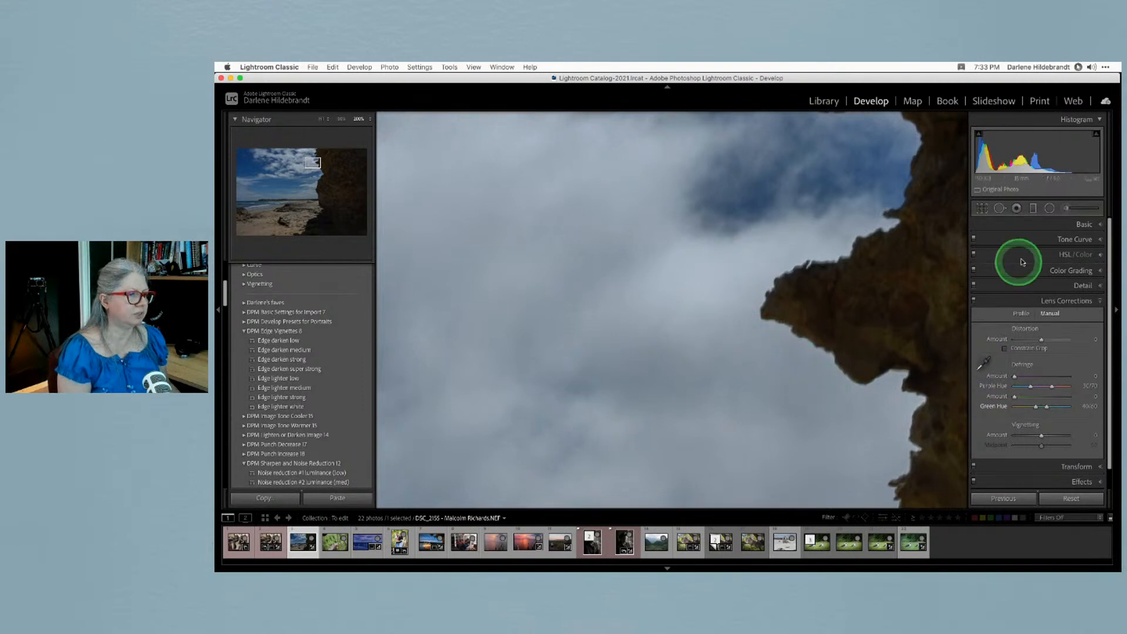
Reset the beach cliff photo's Highlights and Exposure to 0
left_click(1077, 226)
left_click(793, 348)
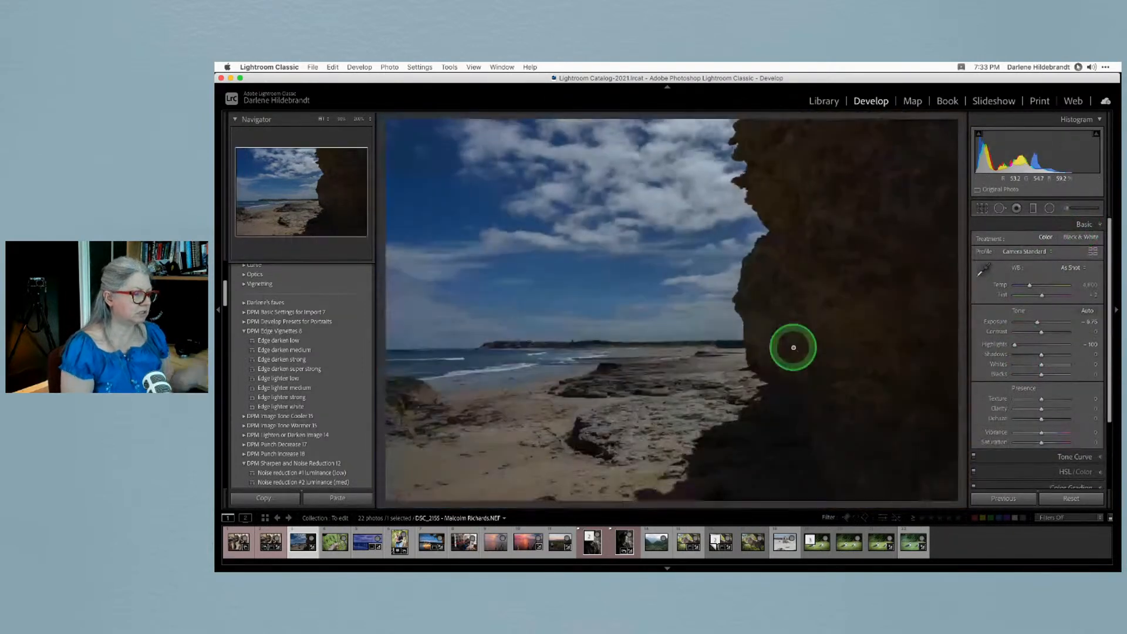
double_click(991, 343)
double_click(993, 323)
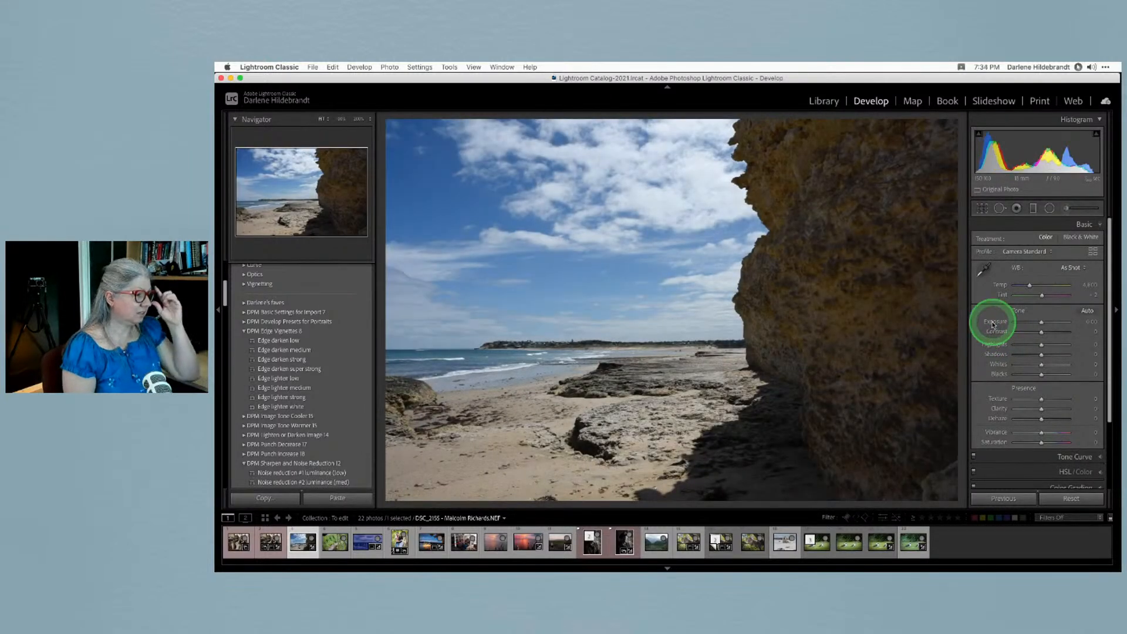
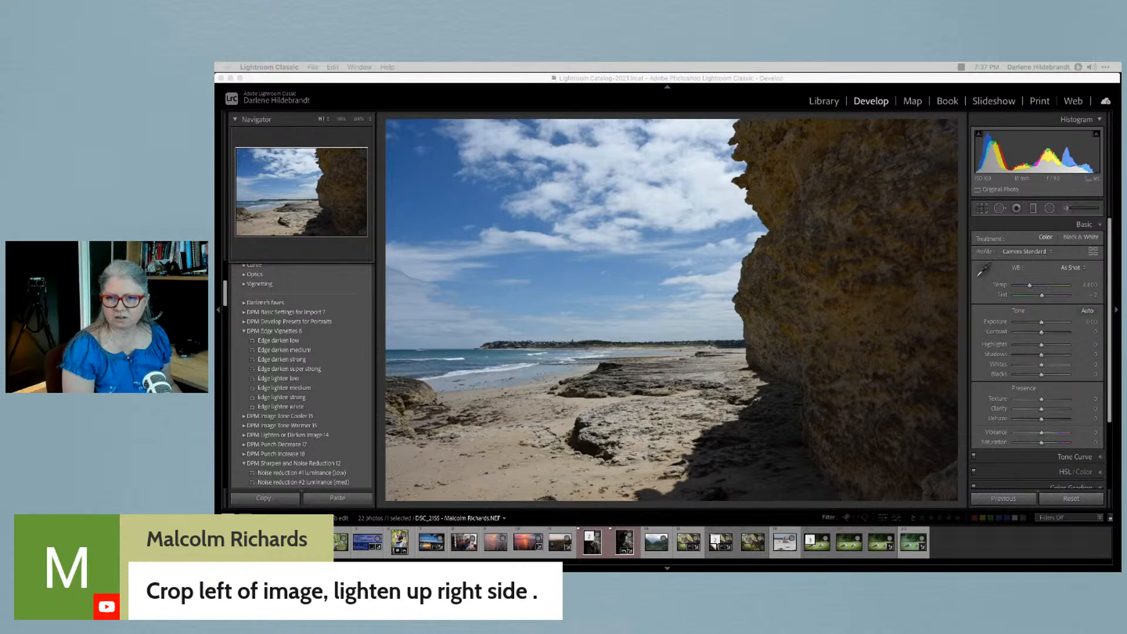
Try an auto-straightened crop that trims the dark cliff and the sandy foreground, and reset the crop
left_click(861, 296)
key("r")
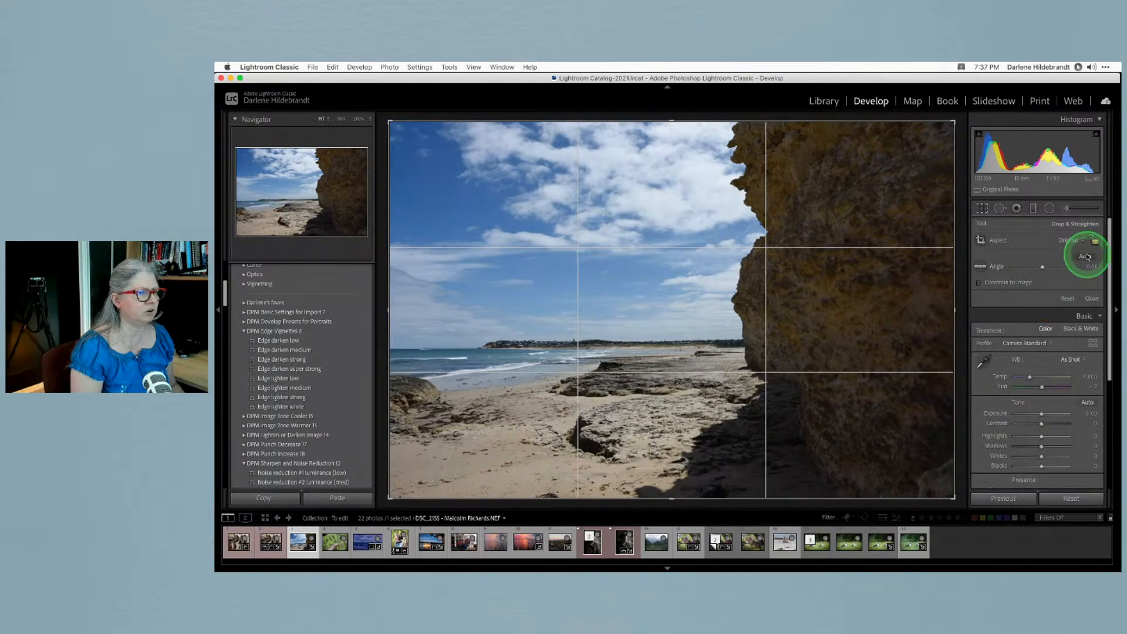
left_click(1085, 257)
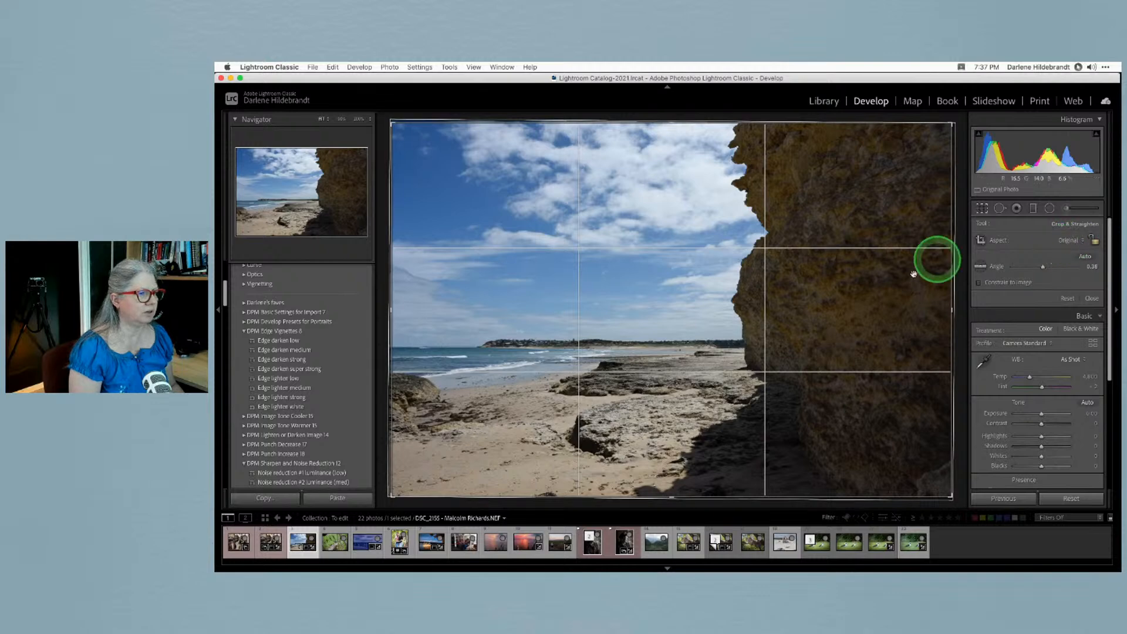
left_click_drag(950, 309, 882, 308)
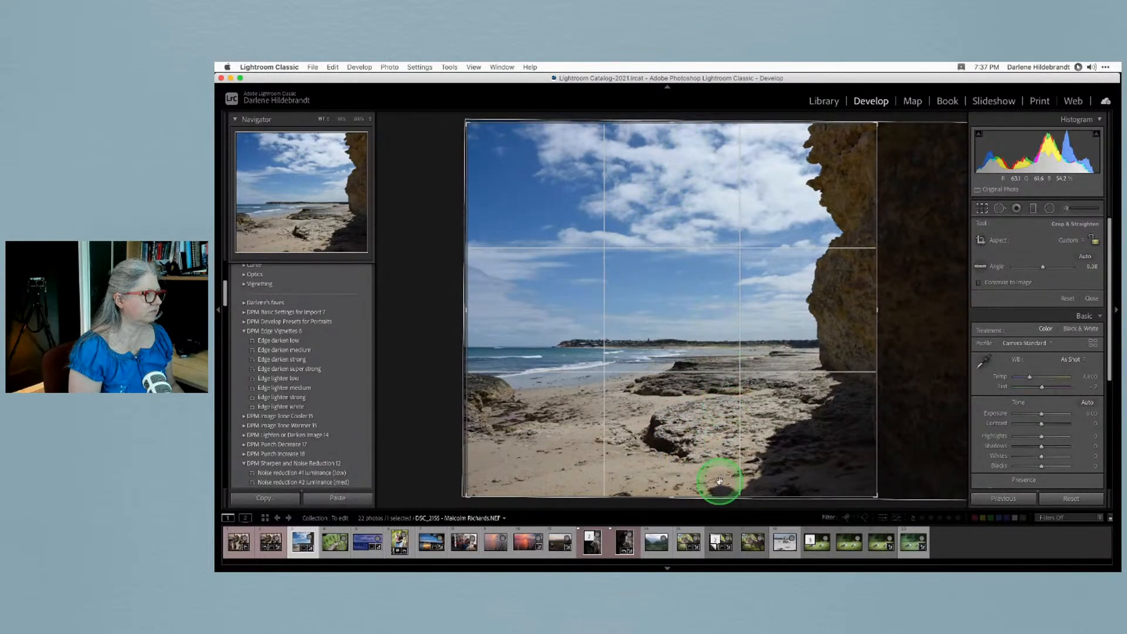
left_click_drag(670, 496, 675, 447)
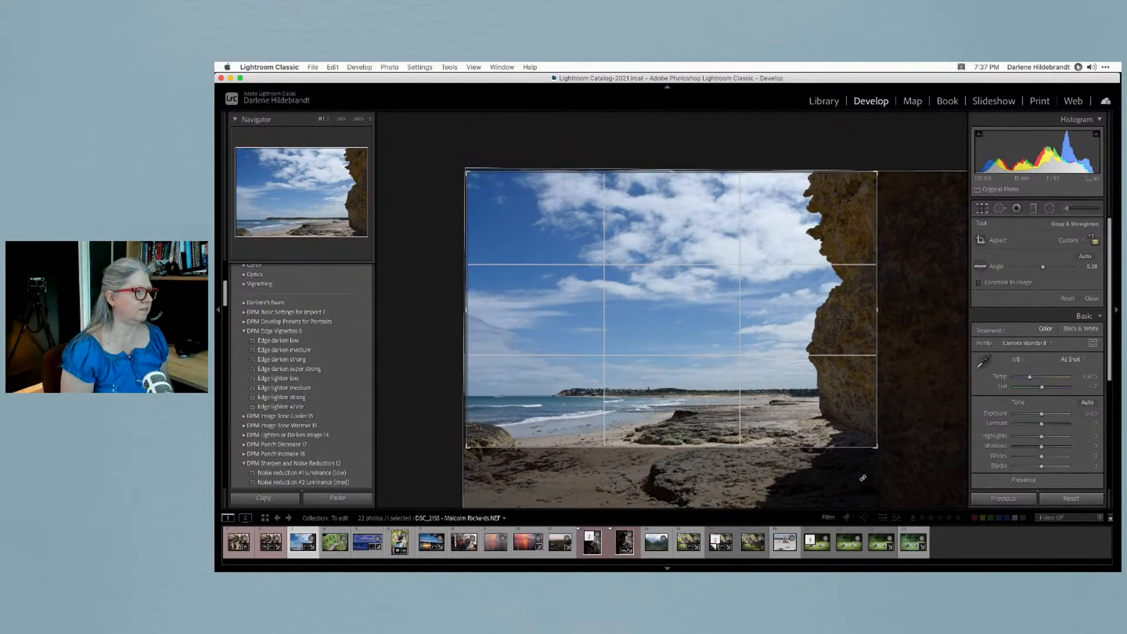
left_click_drag(660, 445, 772, 442)
left_click(591, 299)
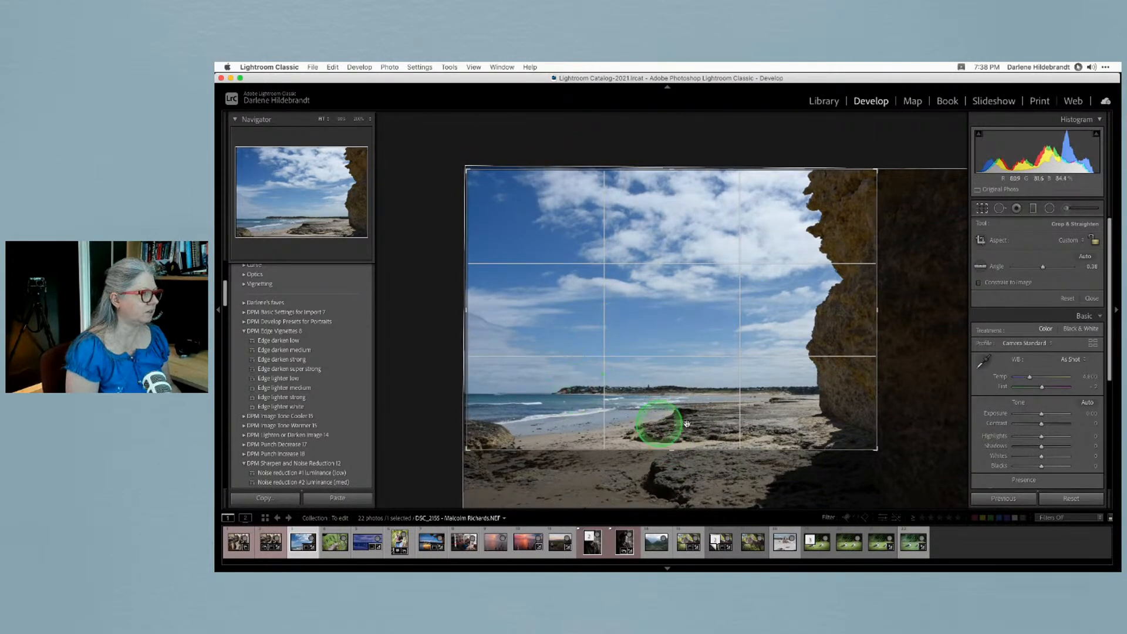
left_click_drag(651, 324, 649, 287)
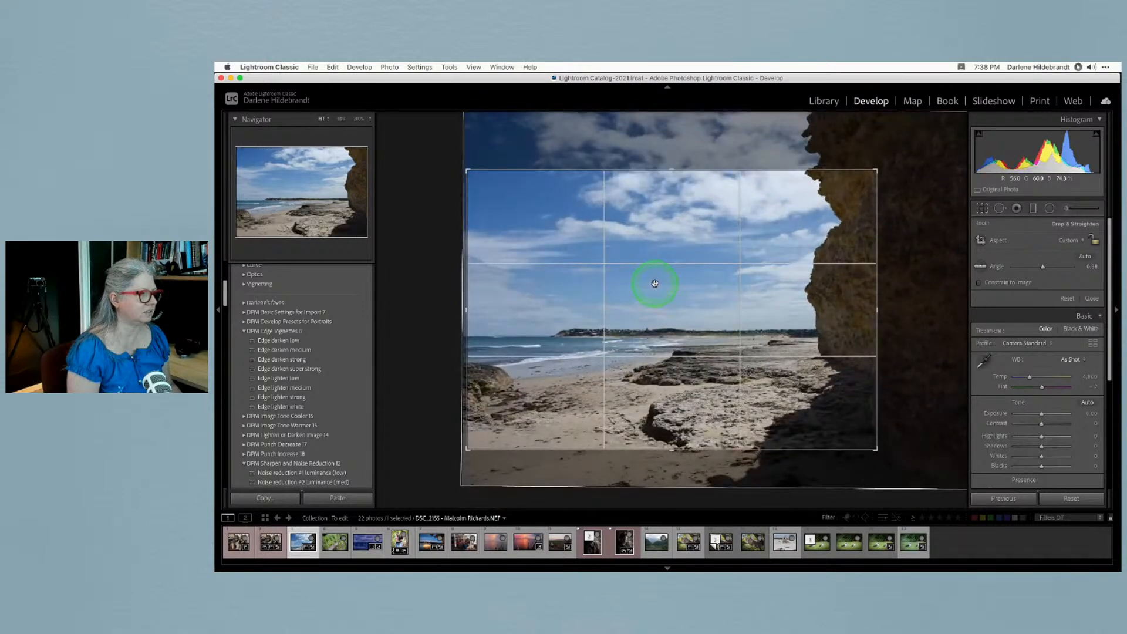
left_click(1067, 299)
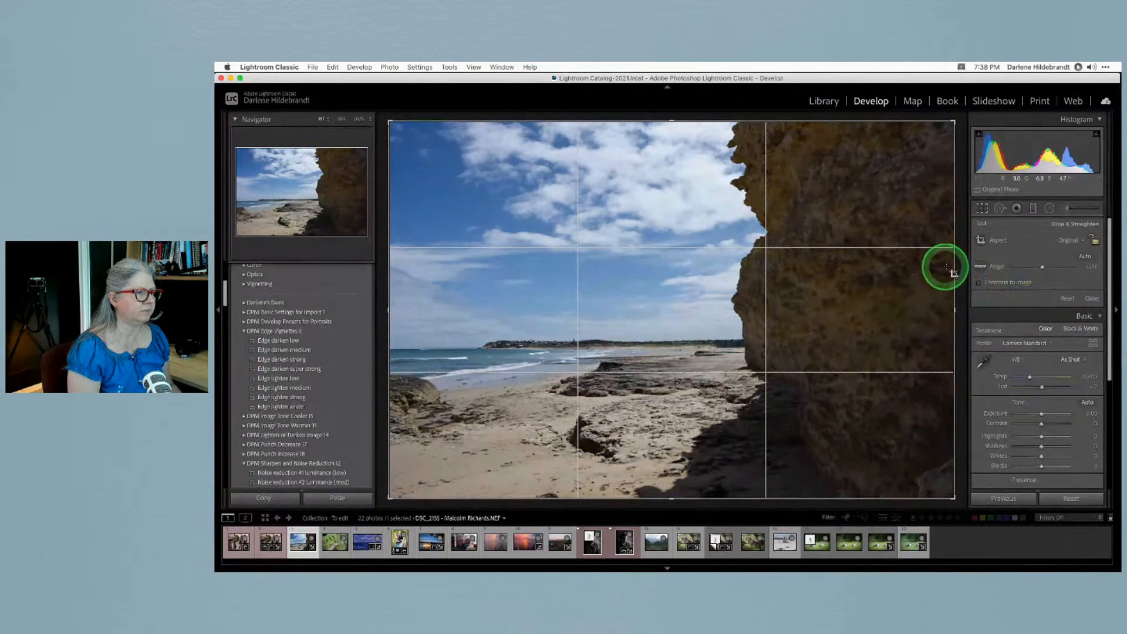
Auto-straighten the beach photo and crop off most of the dark cliff and the lower sandy foreground
left_click_drag(954, 266, 920, 262)
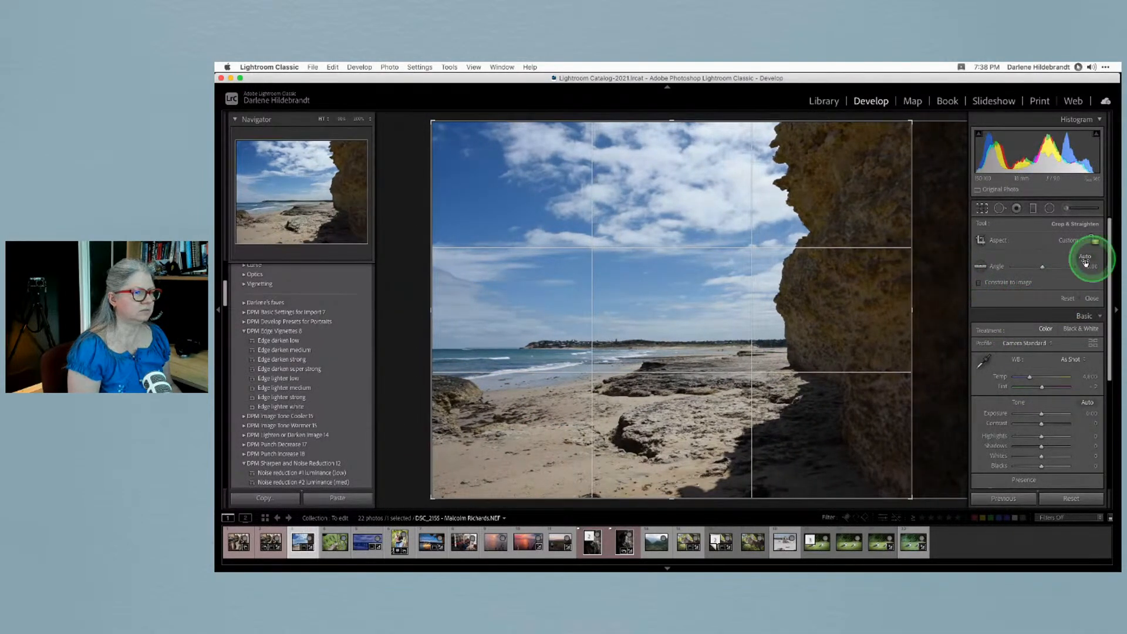
left_click(1085, 258)
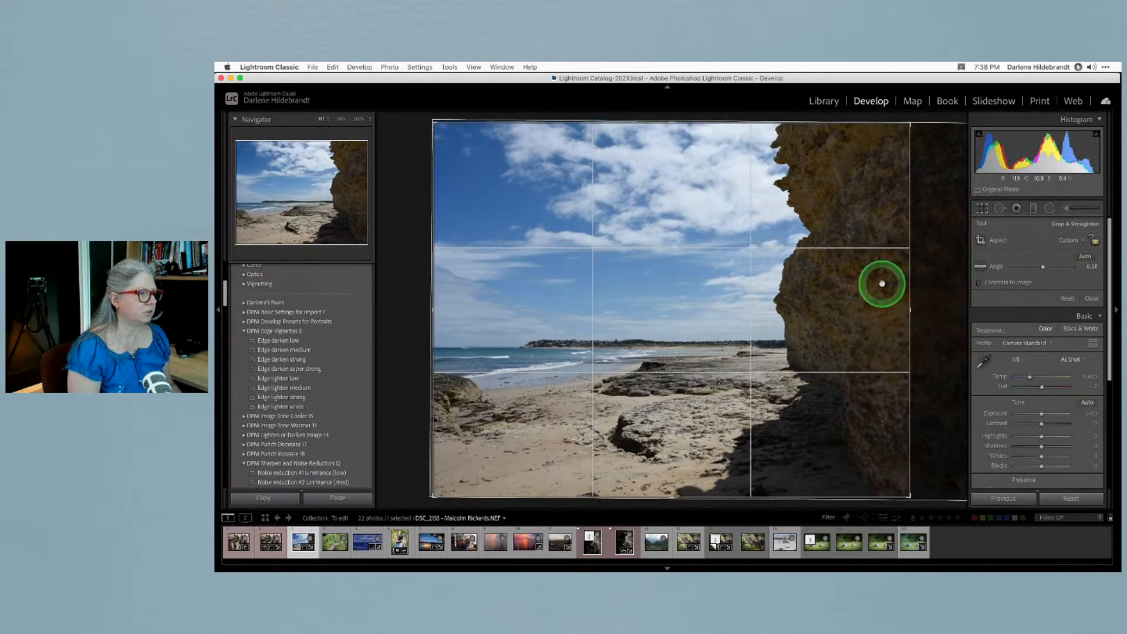
left_click_drag(905, 284, 873, 283)
left_click_drag(684, 357, 676, 450)
key("Return")
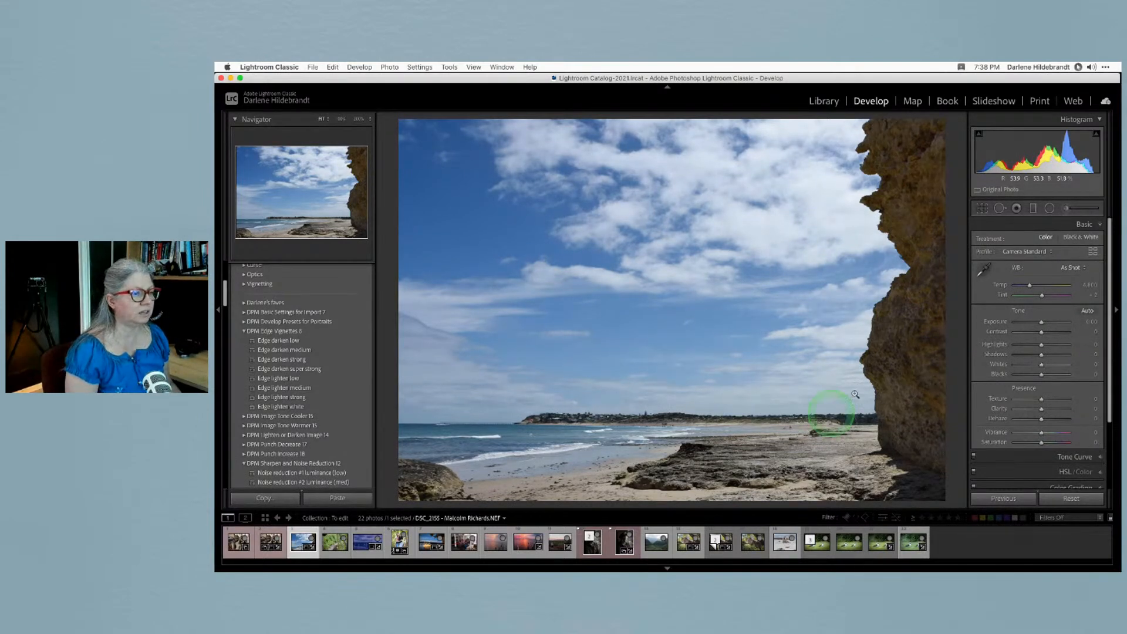
Apply the Camera Landscape profile to the beach photo from the Camera Matching profiles
left_click(1092, 252)
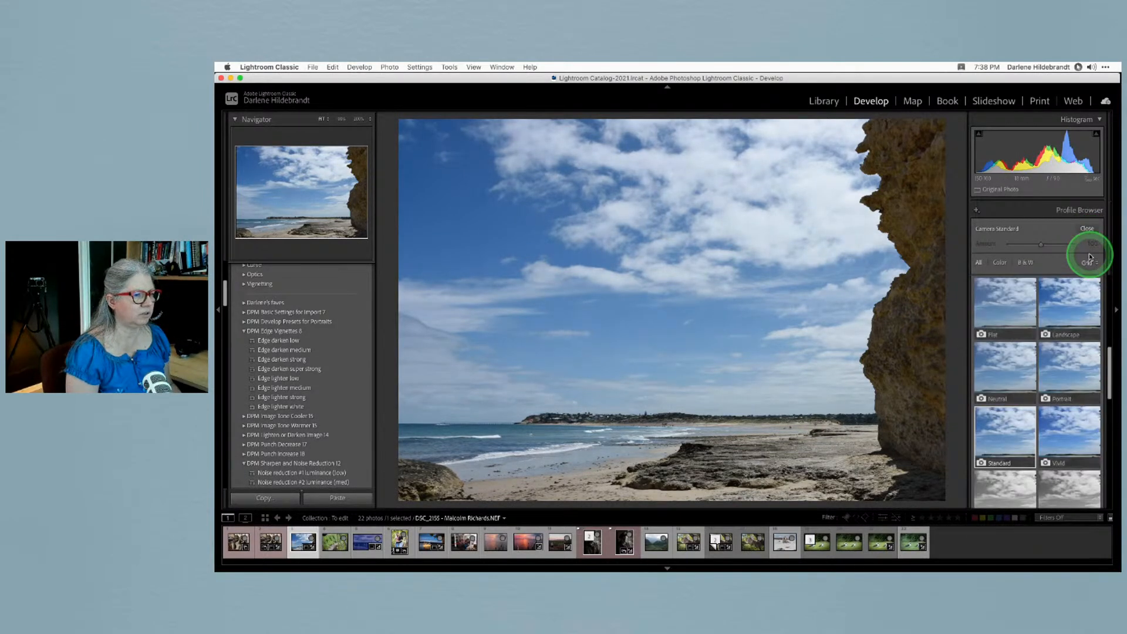
scroll(1001, 314, "up", 2)
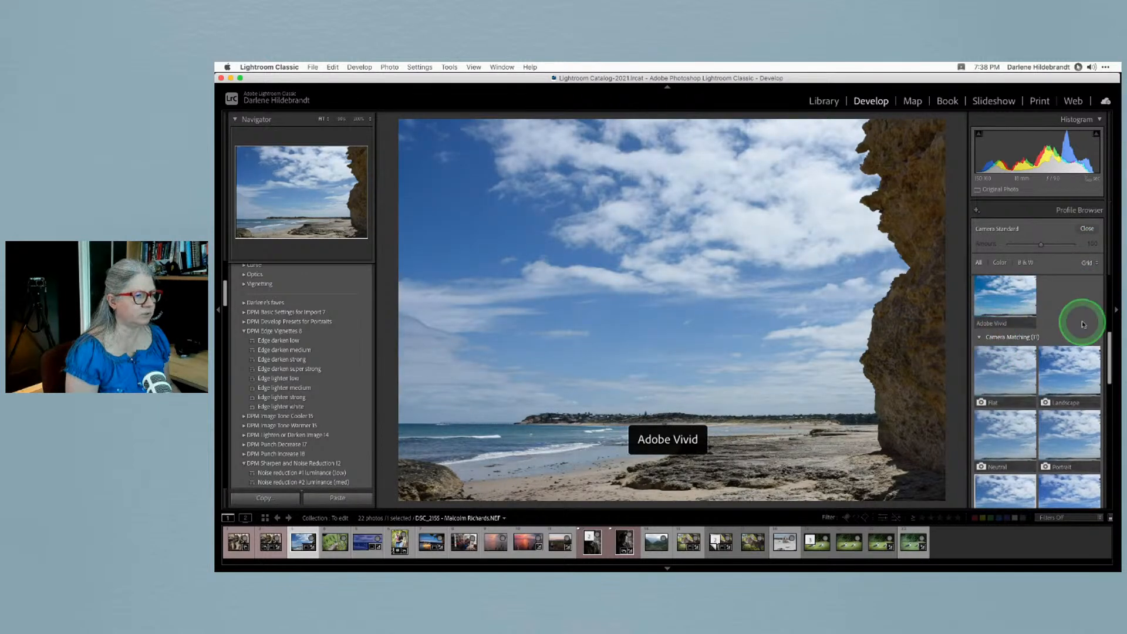
scroll(979, 339, "up", 5)
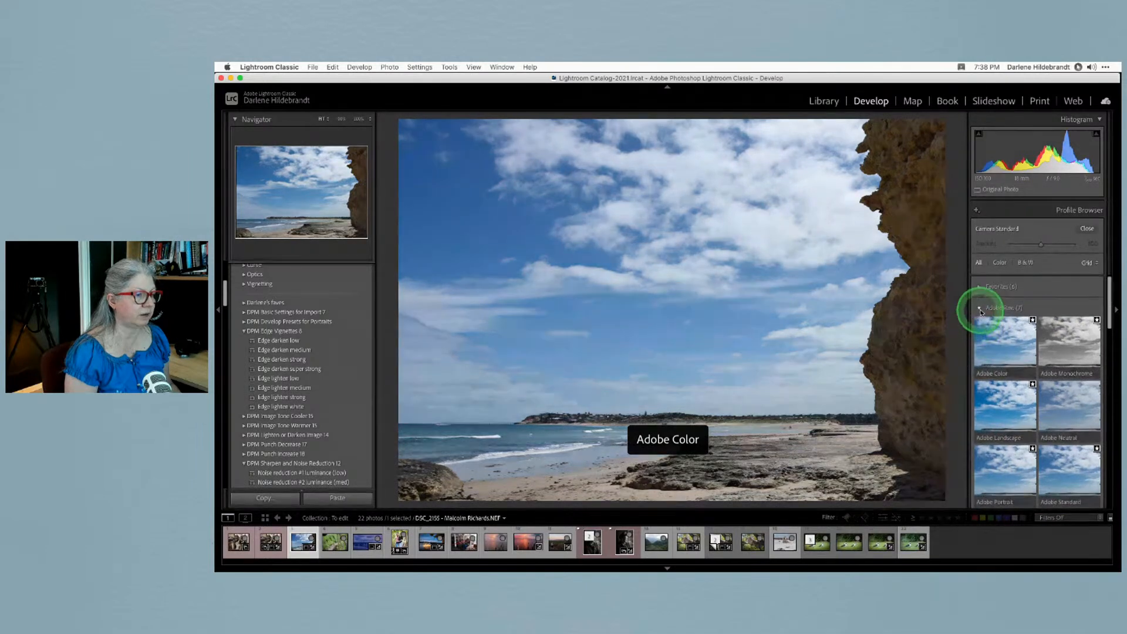
left_click(979, 306)
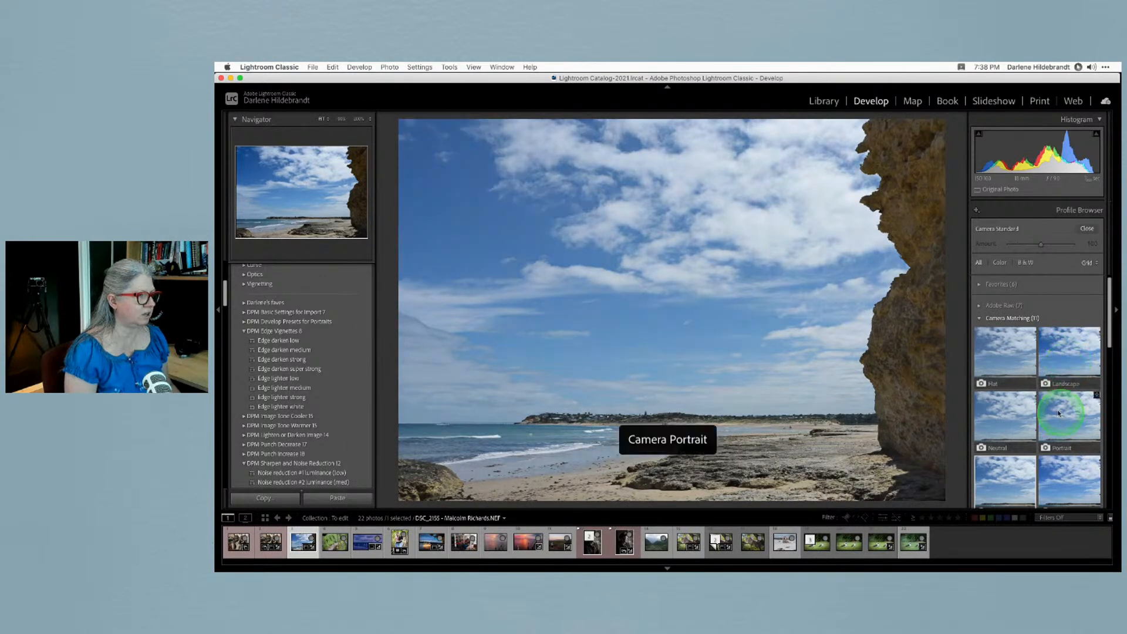
scroll(980, 396, "down", 3)
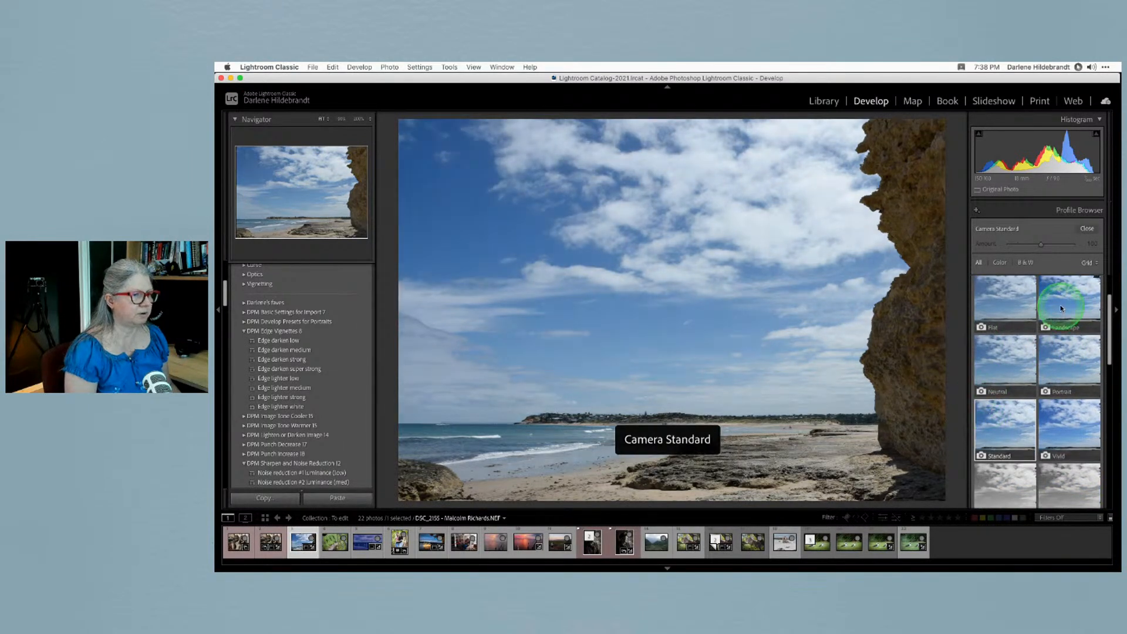
left_click(1058, 331)
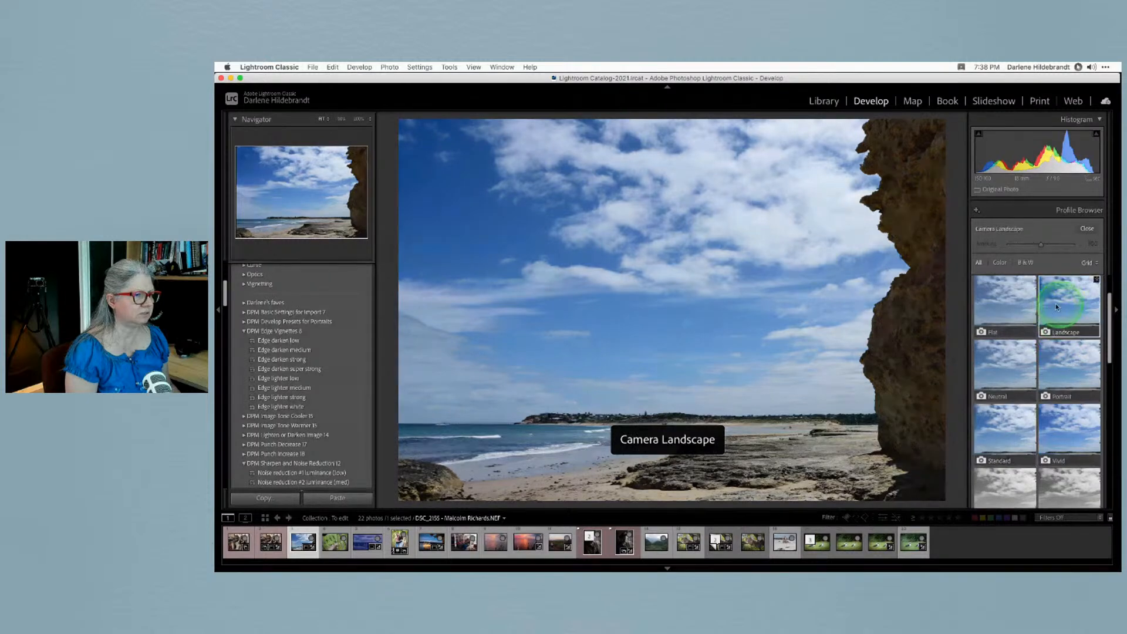
left_click(1087, 229)
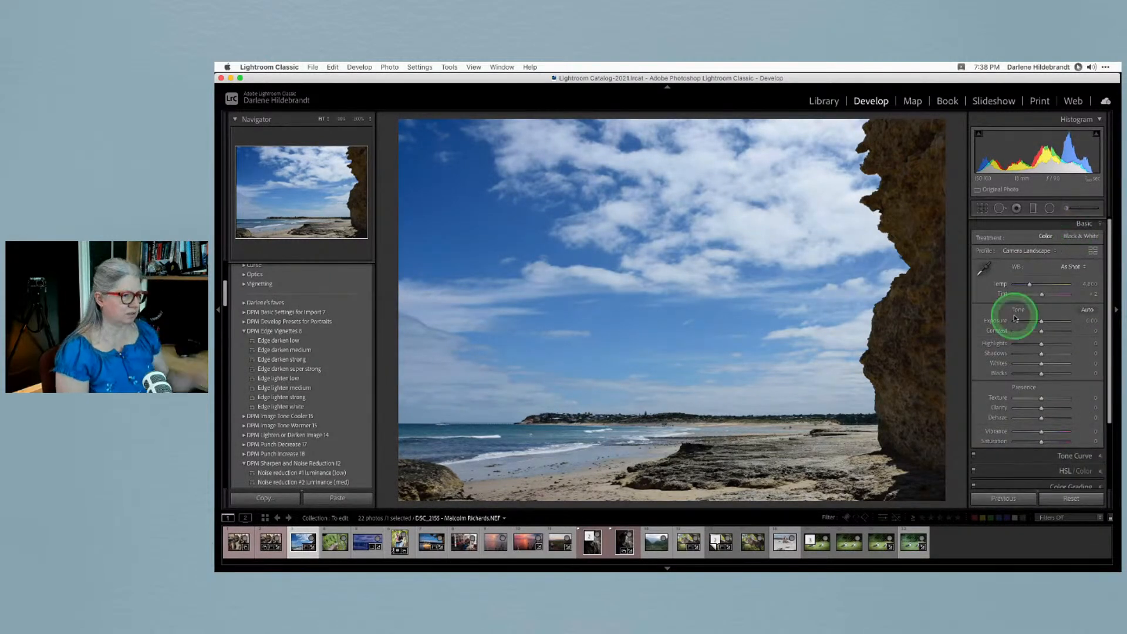
Set Whites and Blacks automatically, and adjust Highlights to about −56, Exposure to −0.25, Shadows to +19 and Whites to about +46
double_click(998, 363, "shift")
double_click(998, 374, "shift")
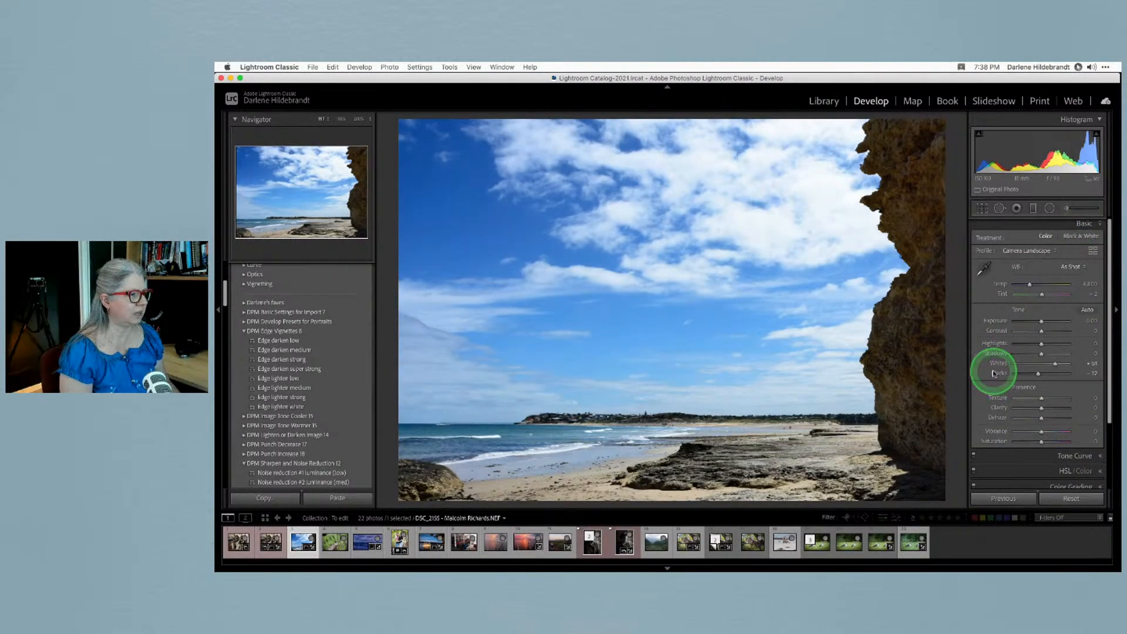
left_click(1042, 345, "alt")
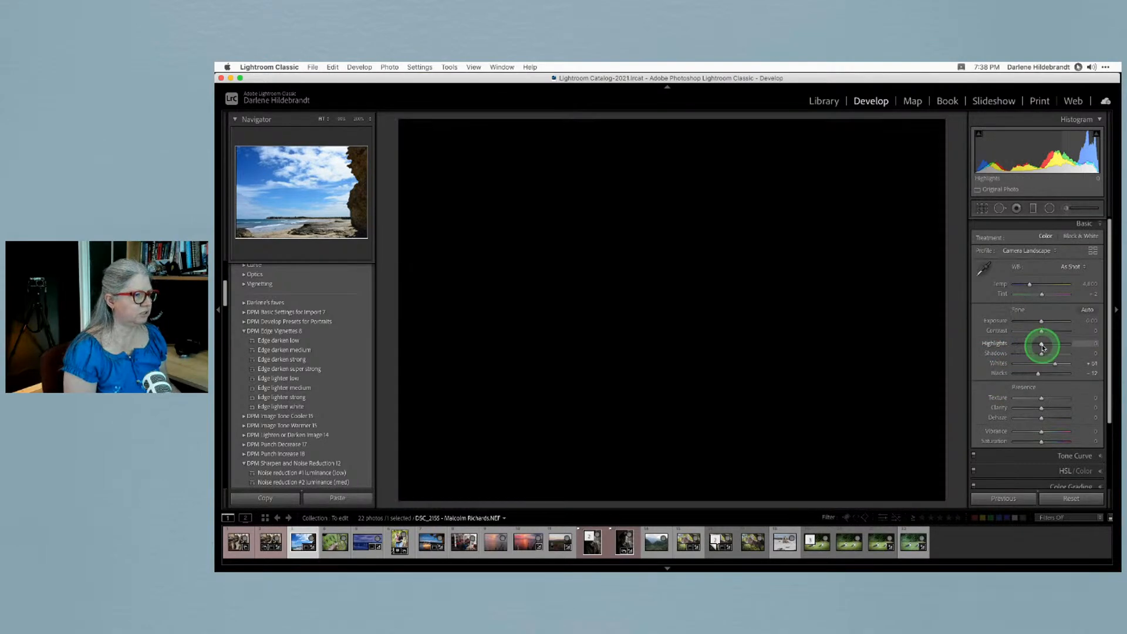
left_click_drag(1042, 347, 1018, 345)
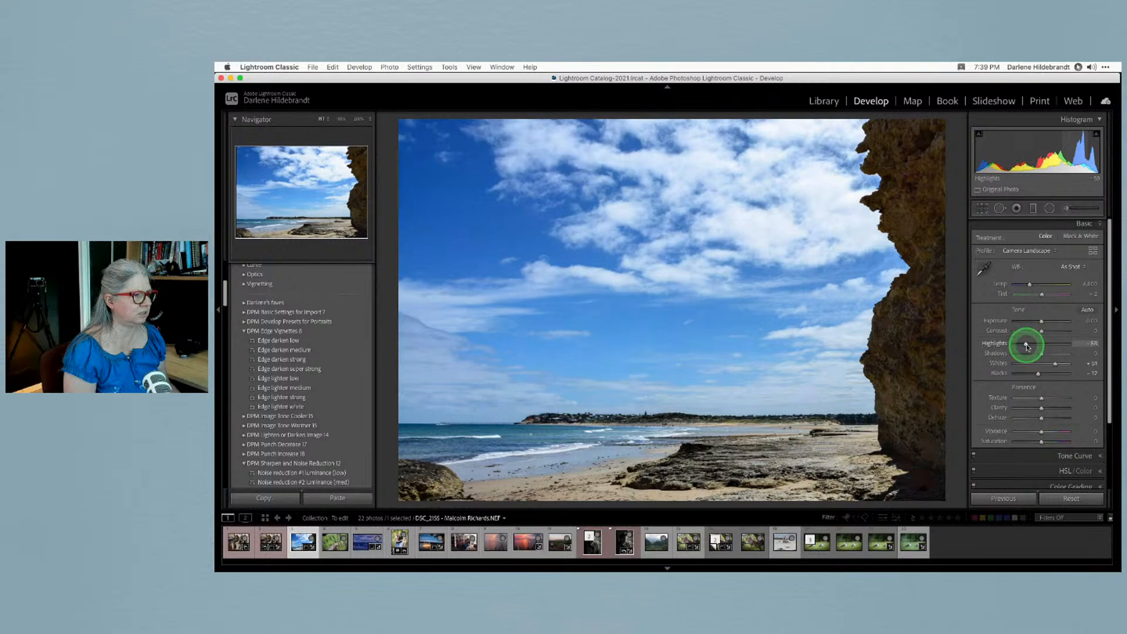
left_click_drag(1041, 321, 1050, 352)
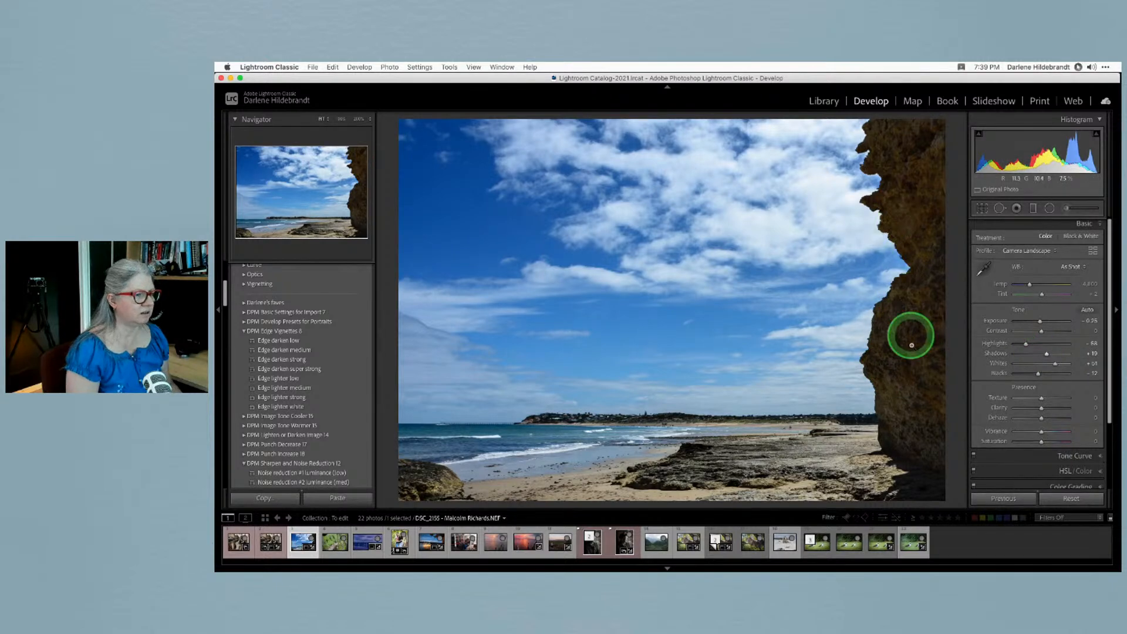
left_click_drag(1041, 364, 1053, 365)
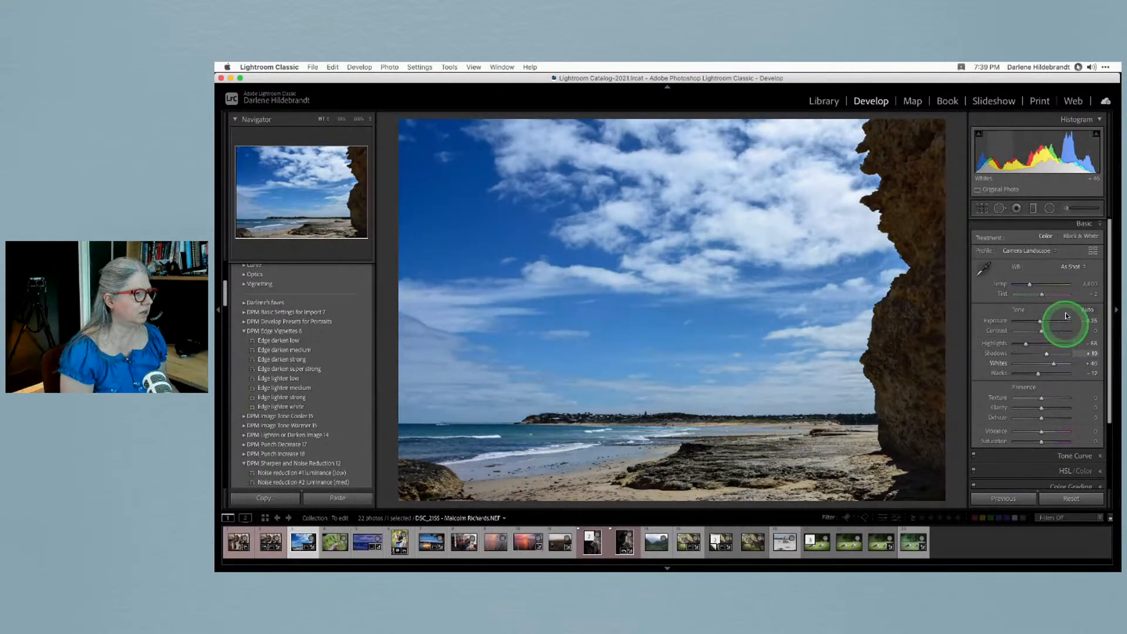
Warm the beach photo's white balance to a Temp of about 5,784, checking the clouds' color at 200% zoom
left_click_drag(1080, 282, 1083, 283)
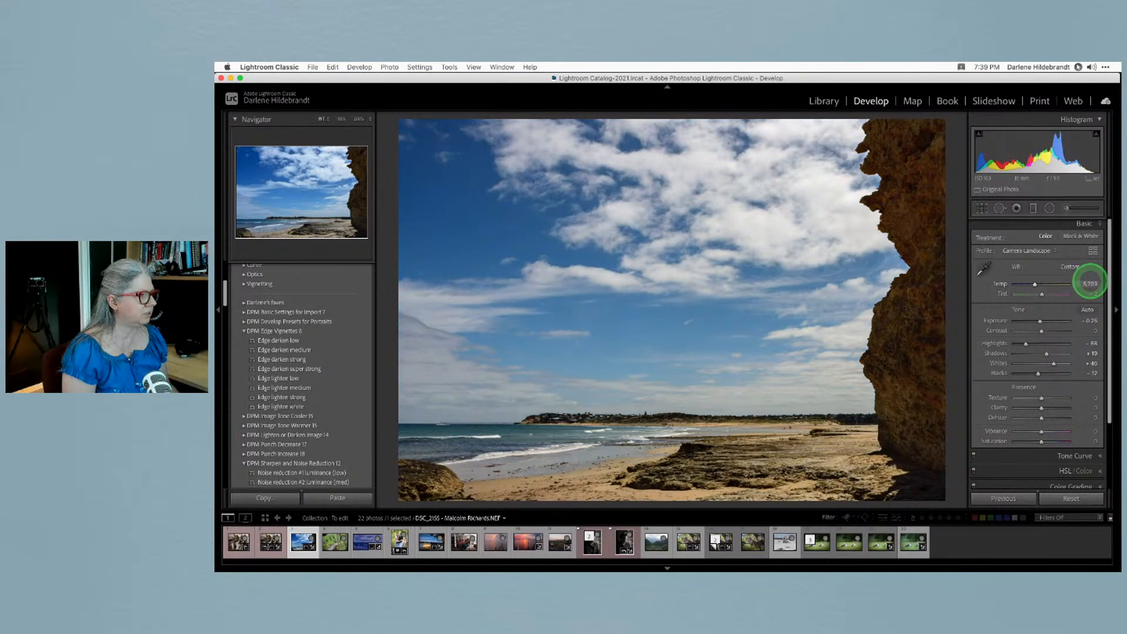
left_click_drag(1090, 284, 1086, 284)
left_click_drag(433, 345, 558, 352)
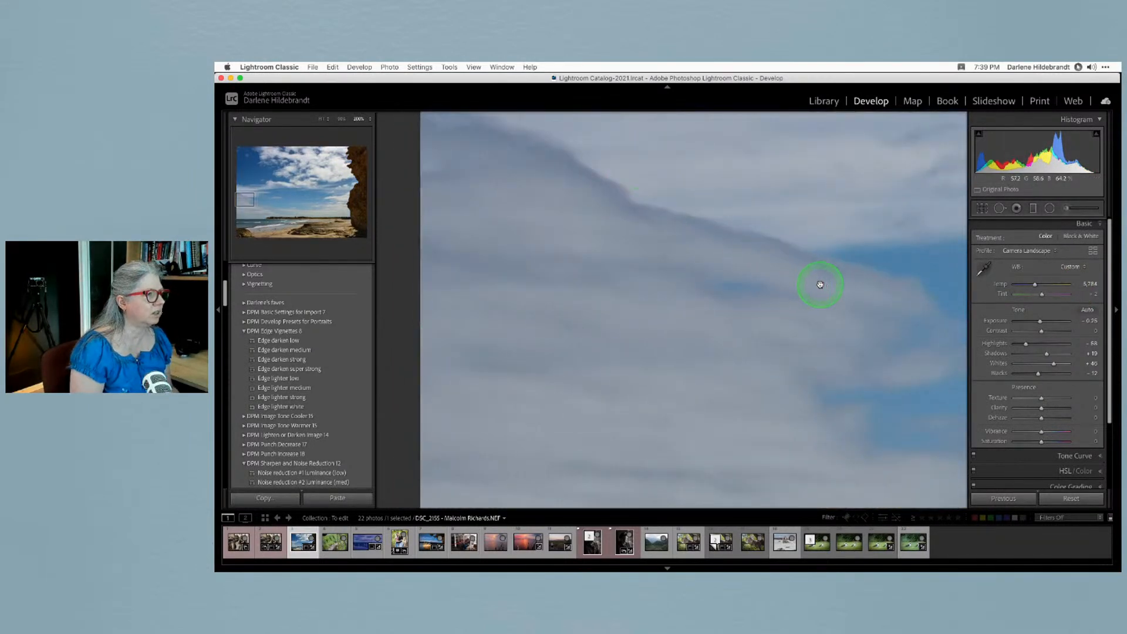
left_click(574, 249)
left_click_drag(1043, 297, 1041, 298)
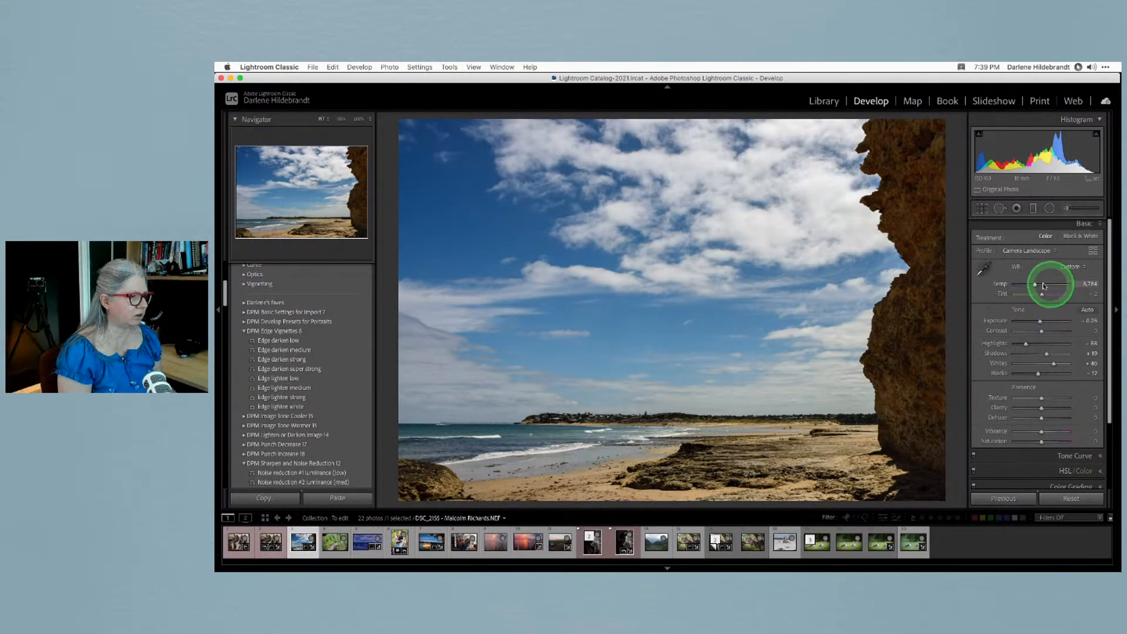
Set Highlights to about −49 and draw a graduated filter down over the sky, resetting the filter's Exposure to 0
mouse_move(1026, 343)
left_mouse_down()
mouse_move(996, 340)
mouse_move(1099, 340)
mouse_move(972, 339)
mouse_move(1028, 339)
left_mouse_up()
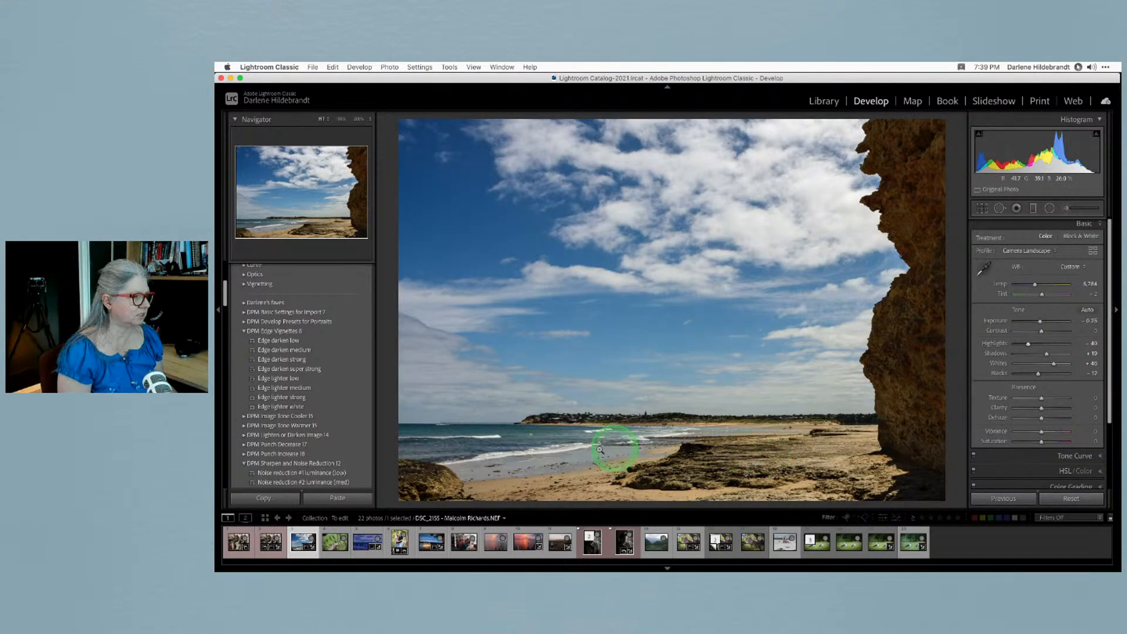
key("m")
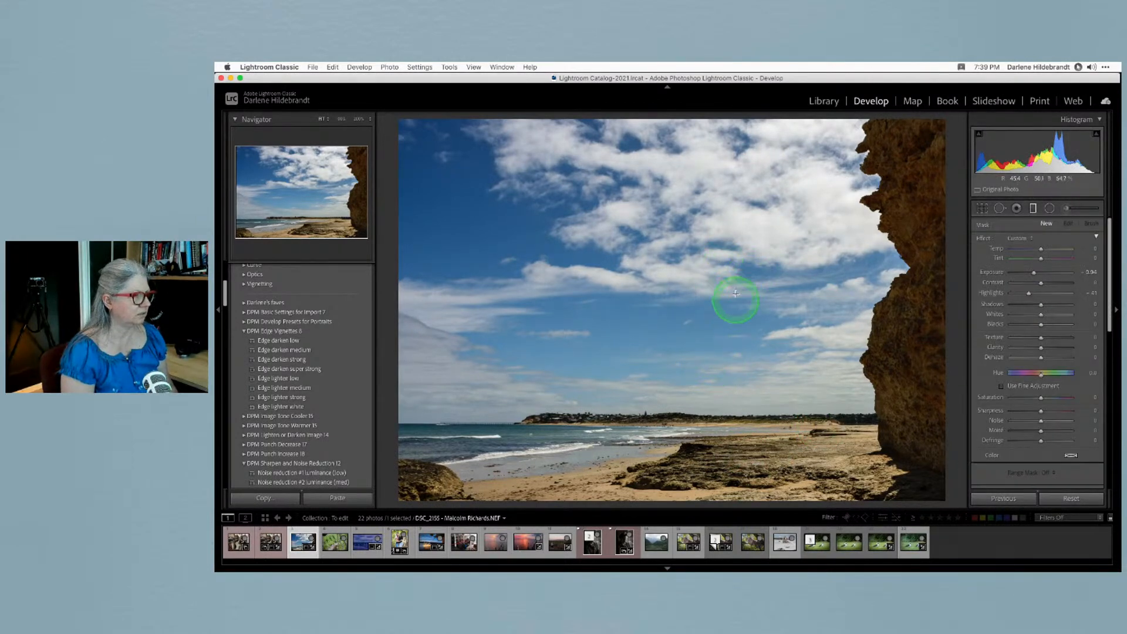
left_click_drag(734, 295, 726, 386)
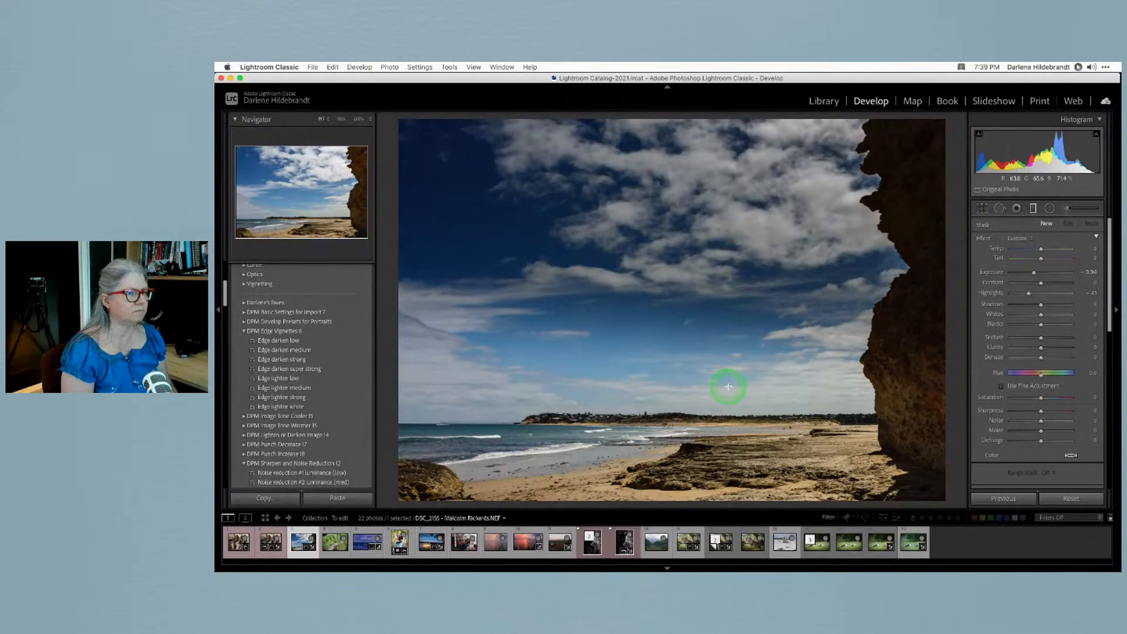
double_click(1034, 273)
Restrict the sky's graduated filter to the bright clouds with a Luminance range mask of about 77/100, previewing the mask overlay
scroll(1033, 273, "down", 3)
left_click(1041, 397)
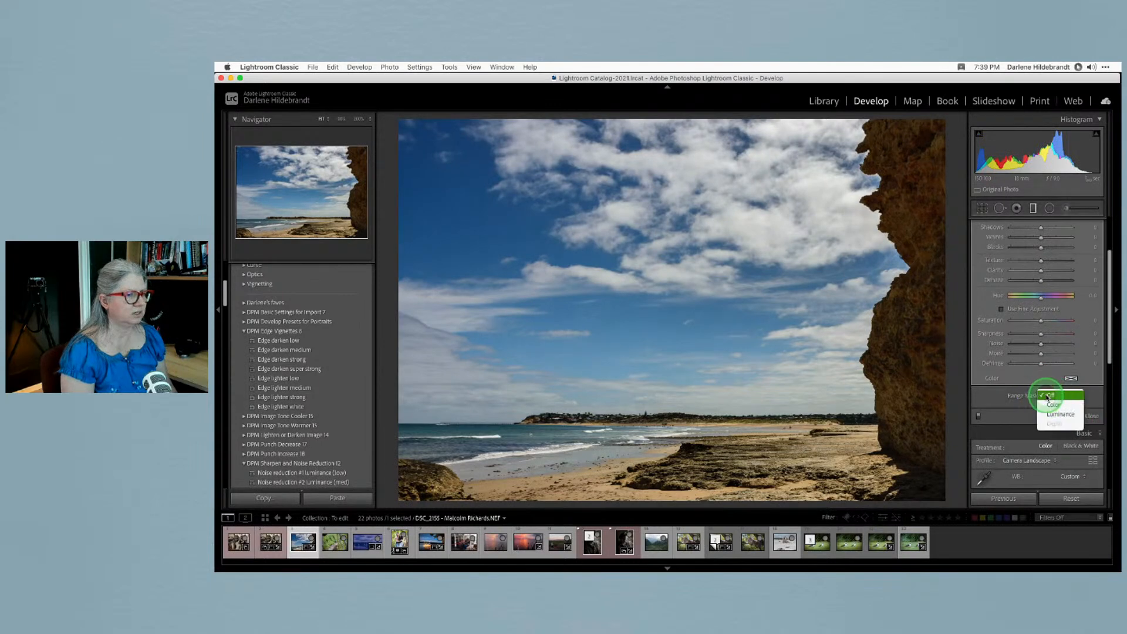
left_click(1034, 418)
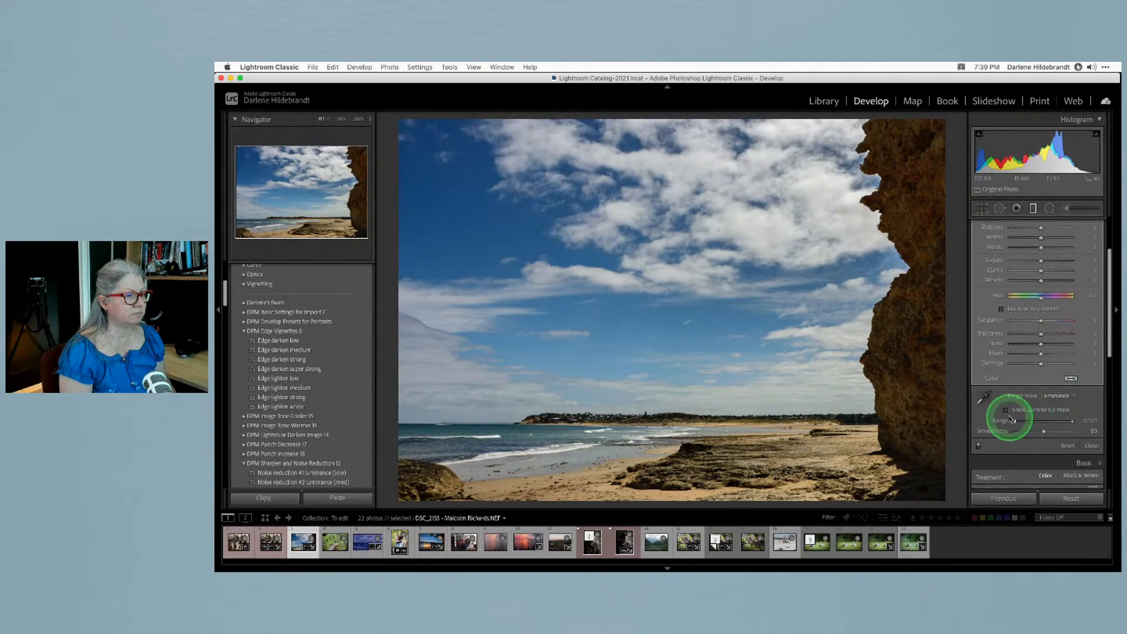
left_click(1006, 410)
left_click_drag(1015, 421, 1058, 420)
left_click(983, 401)
left_click_drag(694, 296, 726, 375)
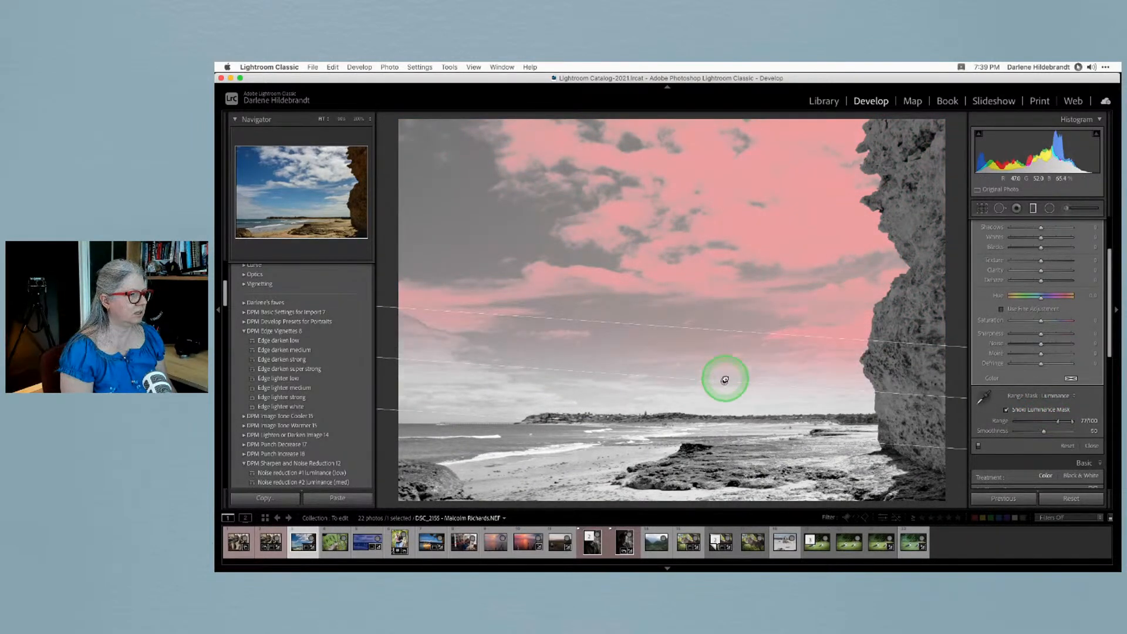
left_click(1006, 410)
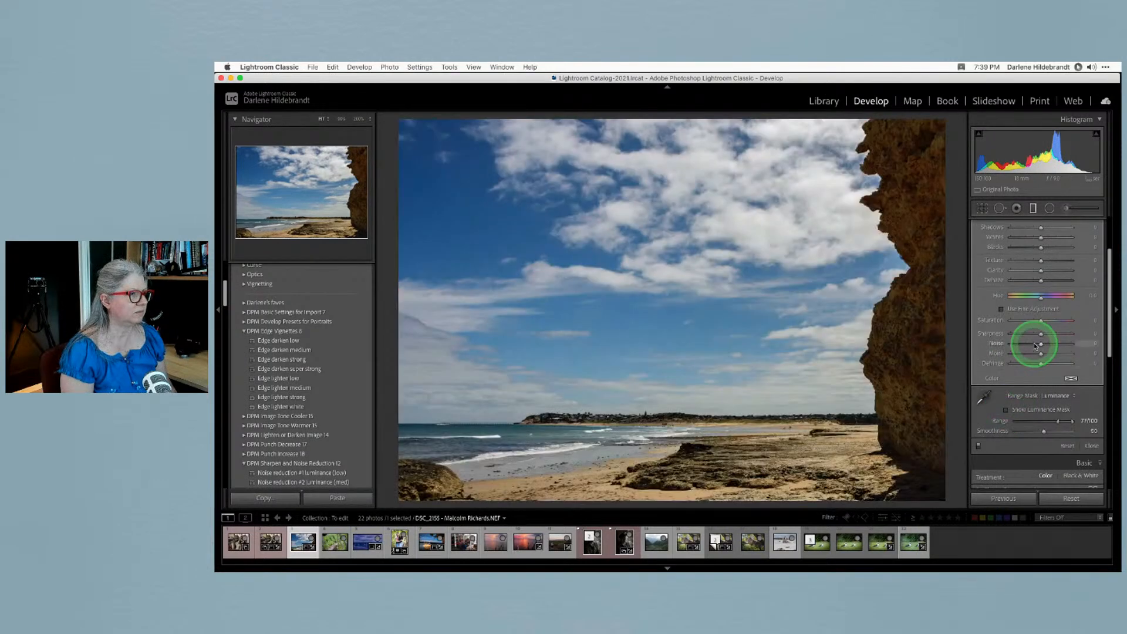
Raise the graduated filter's Clarity slightly and inspect the cliff edge against the clouds at 200% zoom
scroll(1030, 340, "up", 4)
left_click_drag(1026, 347, 1045, 349)
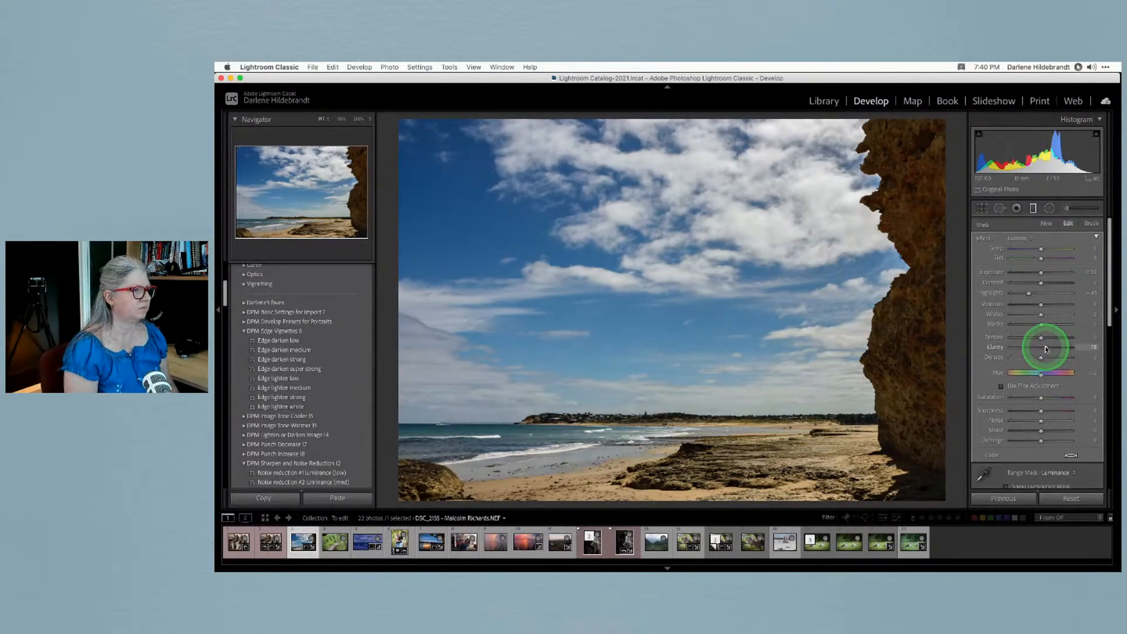
key("Escape")
left_click(875, 214)
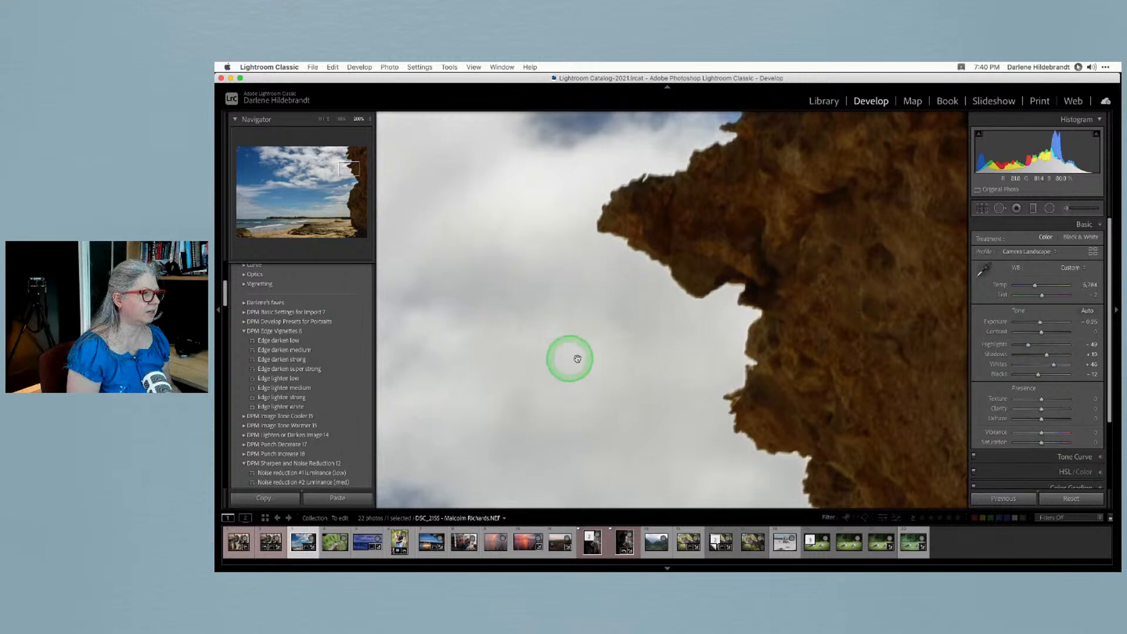
mouse_move(699, 247)
left_mouse_down()
mouse_move(700, 369)
mouse_move(757, 322)
mouse_move(707, 234)
left_mouse_up()
left_click_drag(707, 297, 888, 280)
left_click(888, 280)
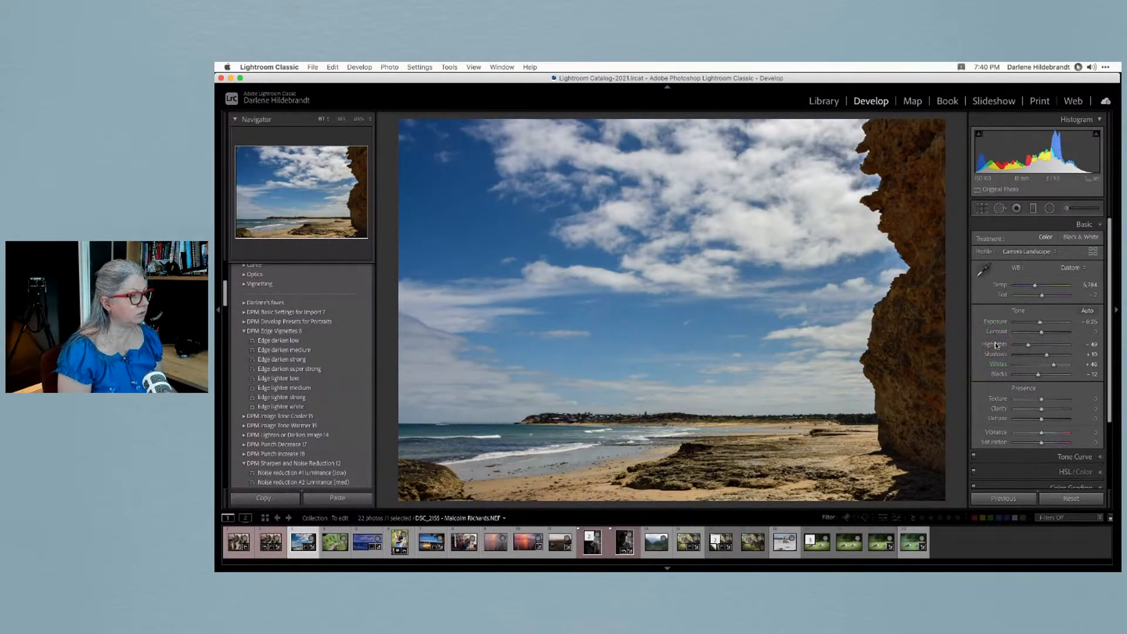
Darken the sand and blue sky with the HSL Luminance targeted adjustment, bringing Orange to about −23, Yellow −35 and Blue −15
scroll(996, 345, "down", 3)
left_click(1008, 385)
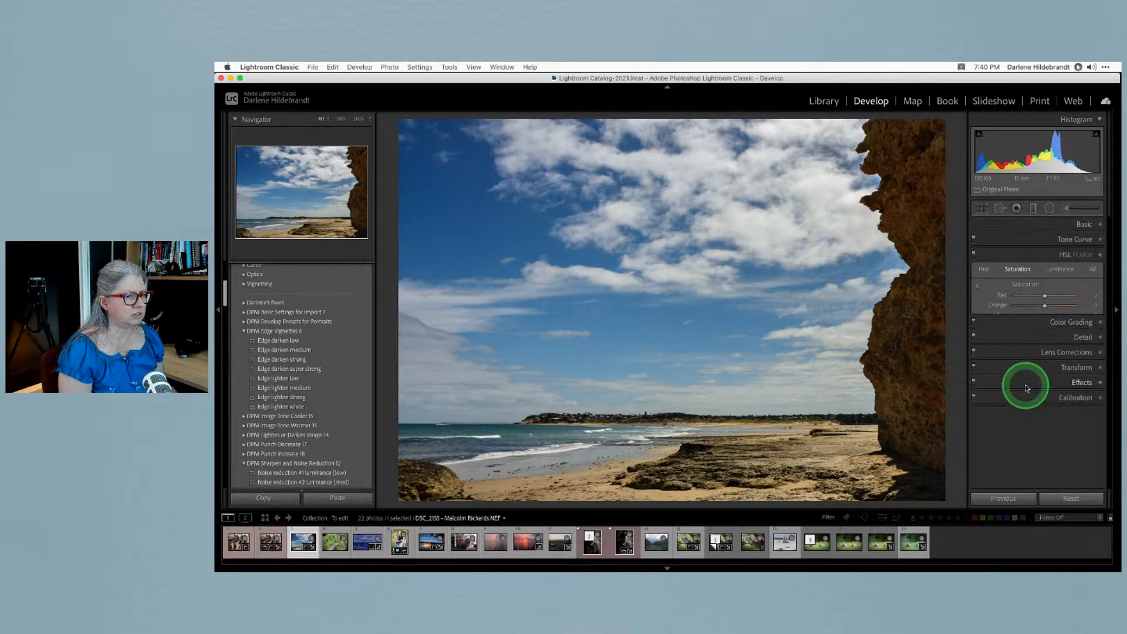
left_click(1056, 268)
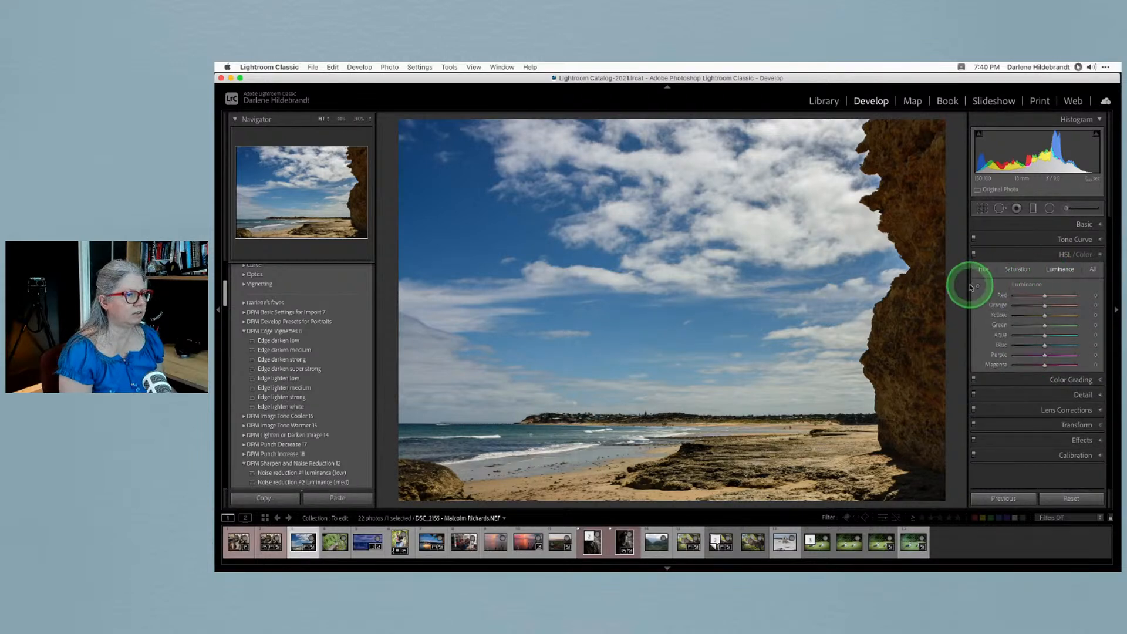
left_click(977, 287)
left_click_drag(578, 475, 579, 485)
left_click_drag(679, 347, 682, 351)
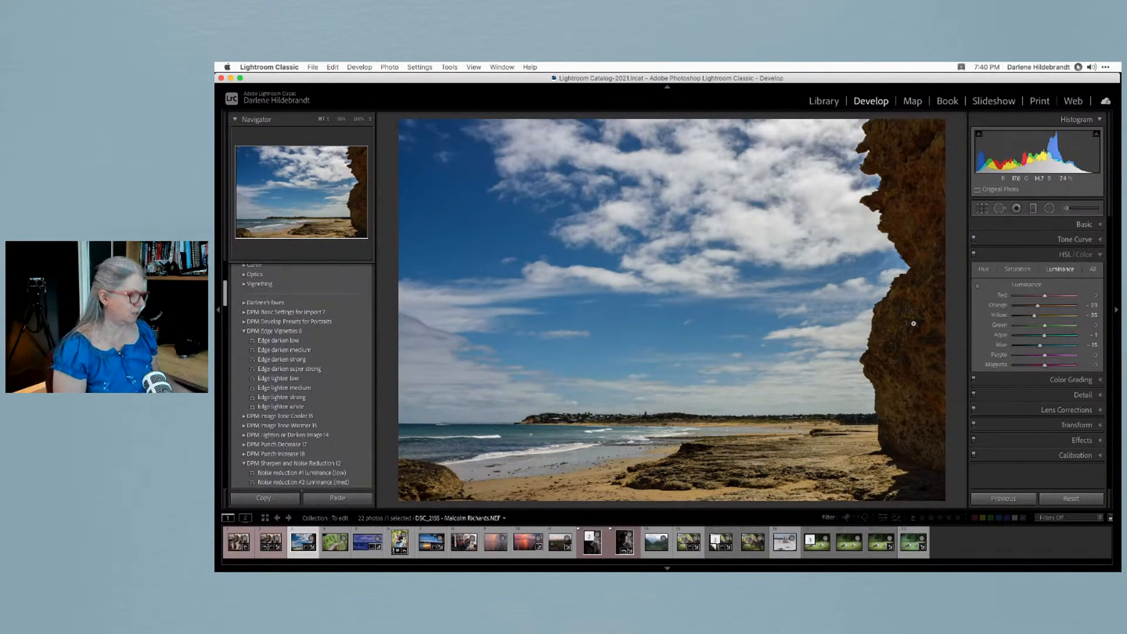
Create a virtual copy of the beach photo and reset all its develop settings
key("super+e")
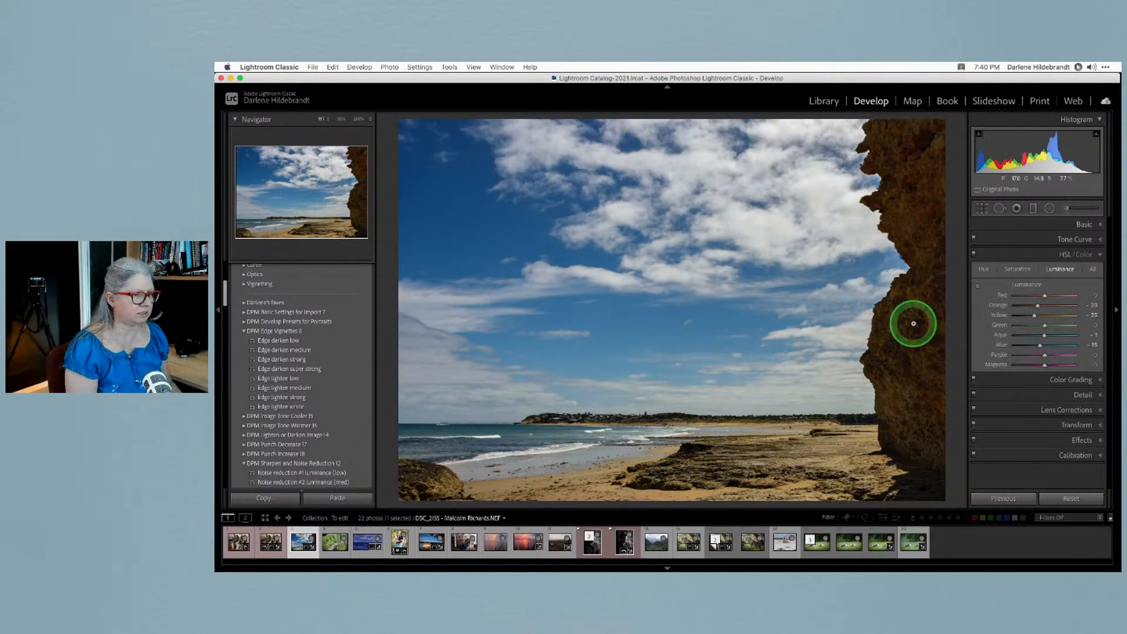
left_click(1070, 499)
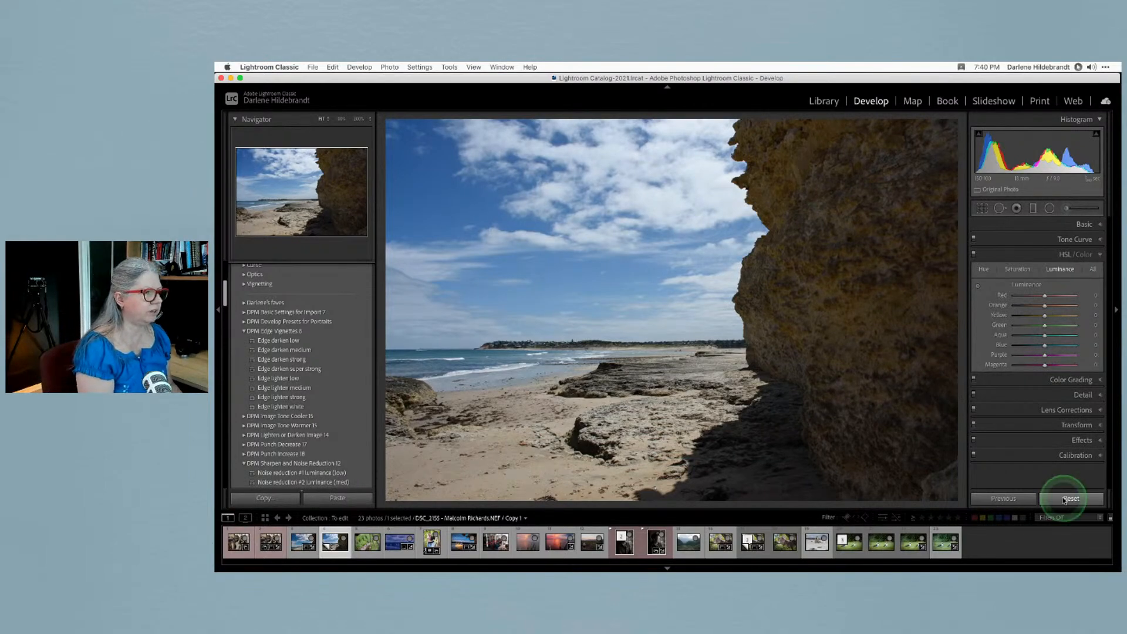
Rotate the virtual copy 180° to examine its attention-grabbing areas in Lights Out view, and rotate it back upright
key("super+bracketright")
key("super+bracketright")
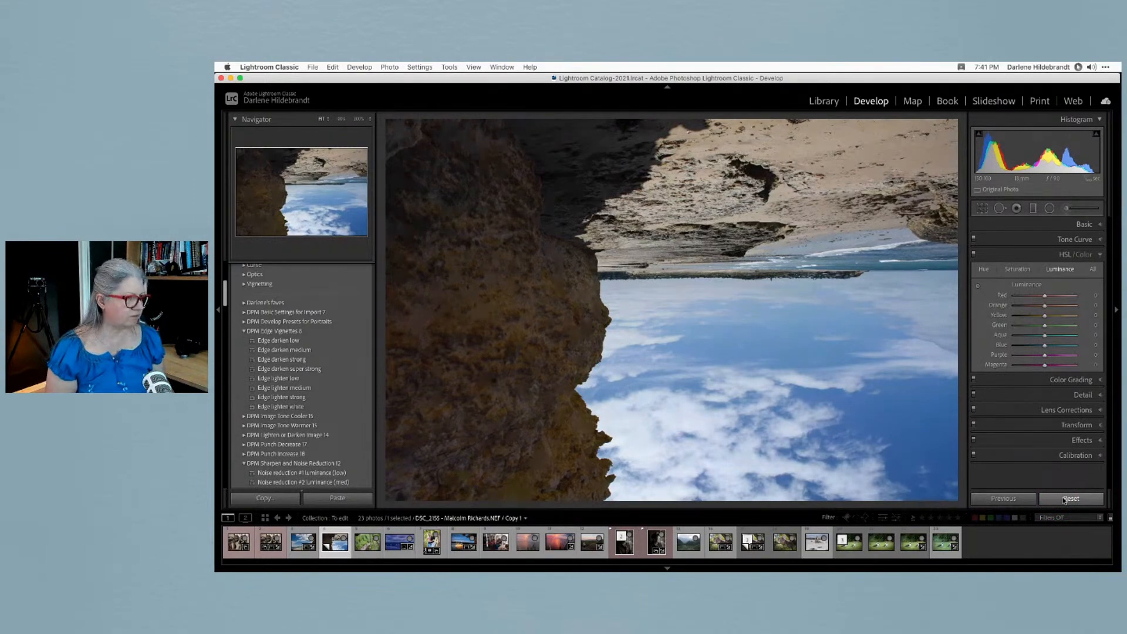
key("l")
key("l")
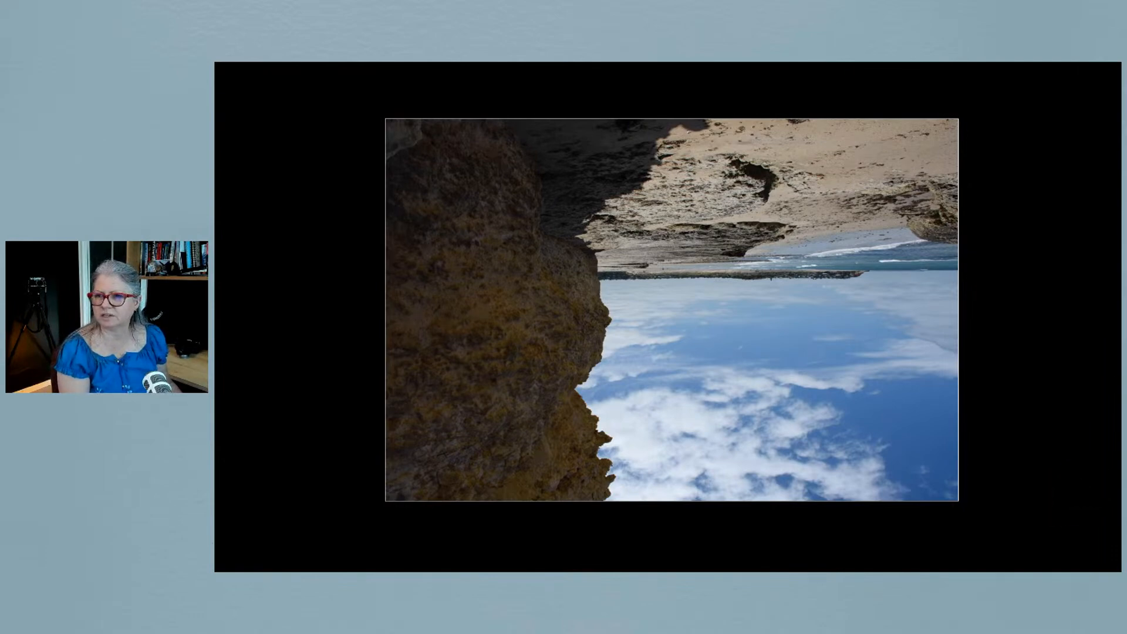
key("l")
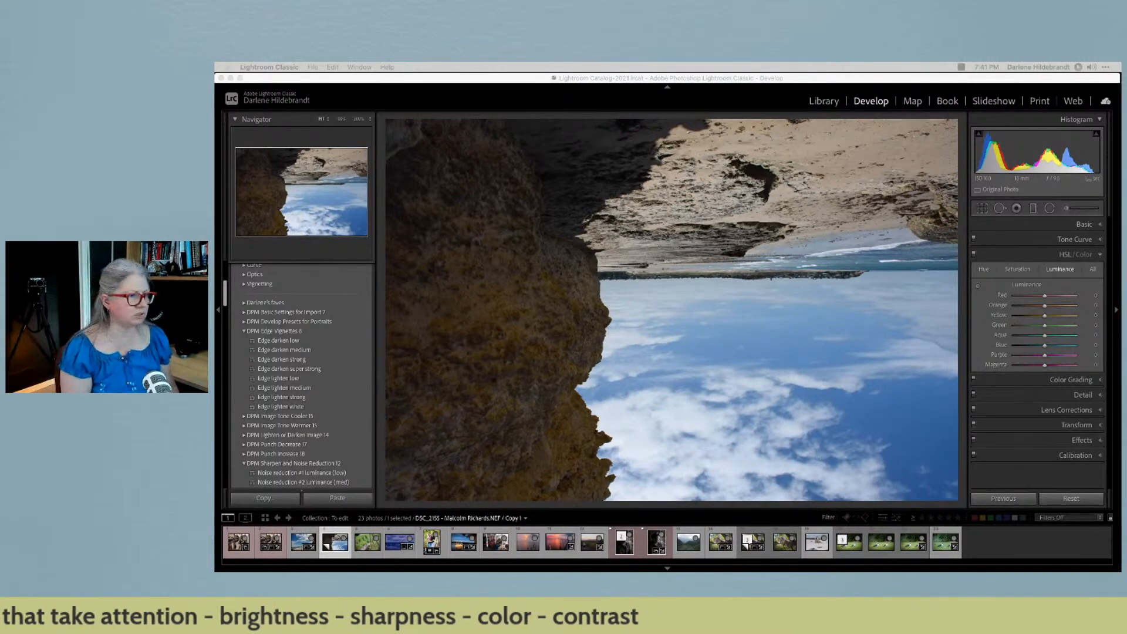
key("l")
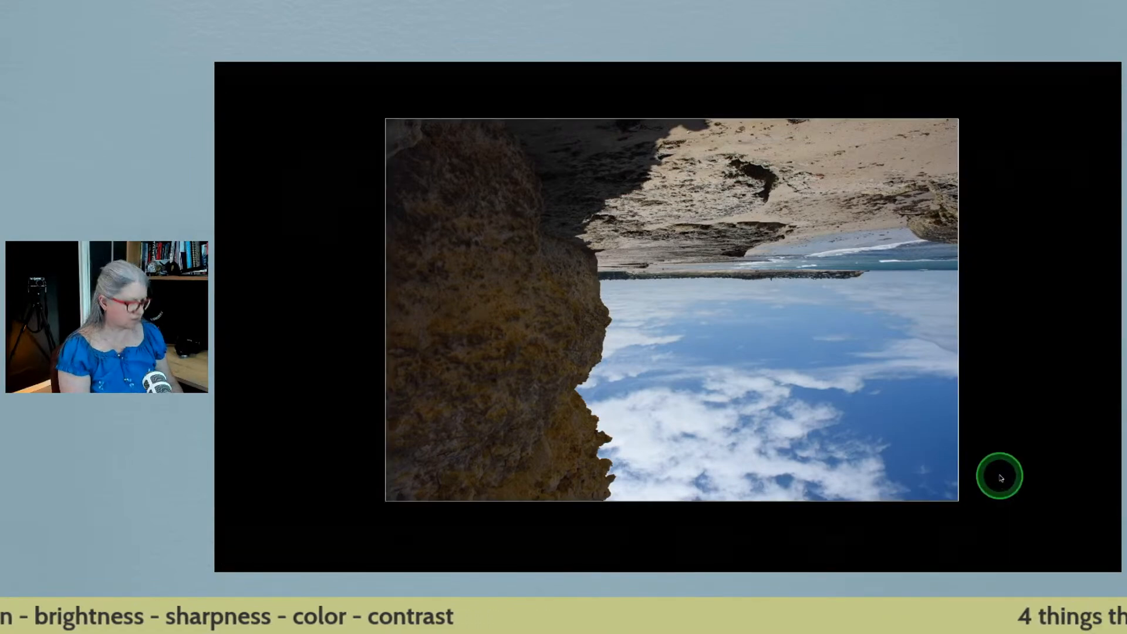
key("l")
key("l")
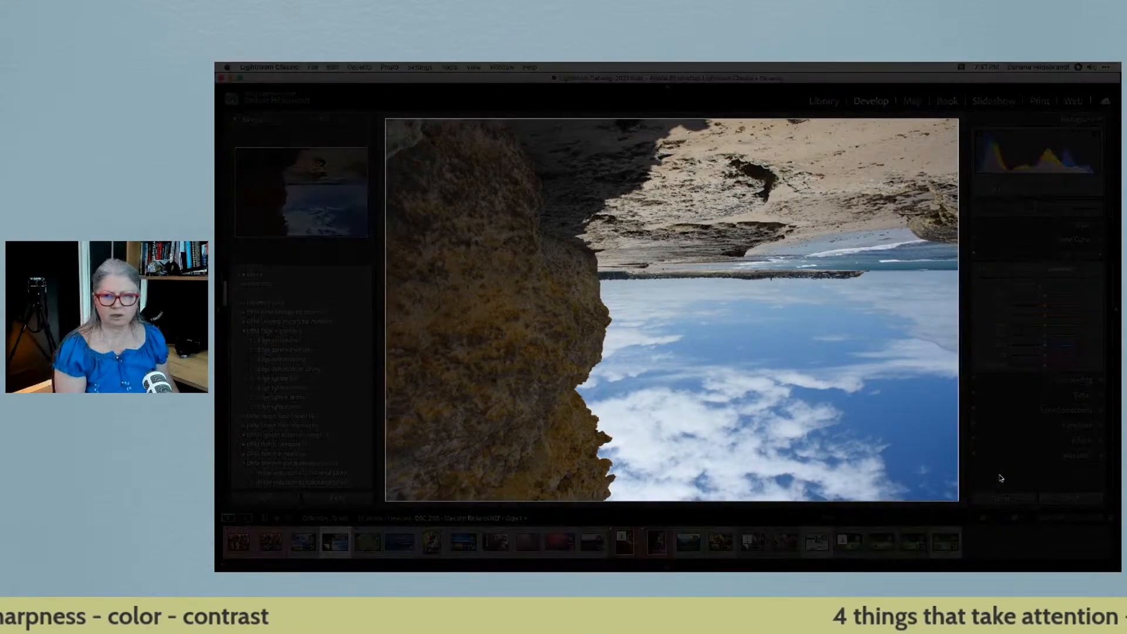
key("l")
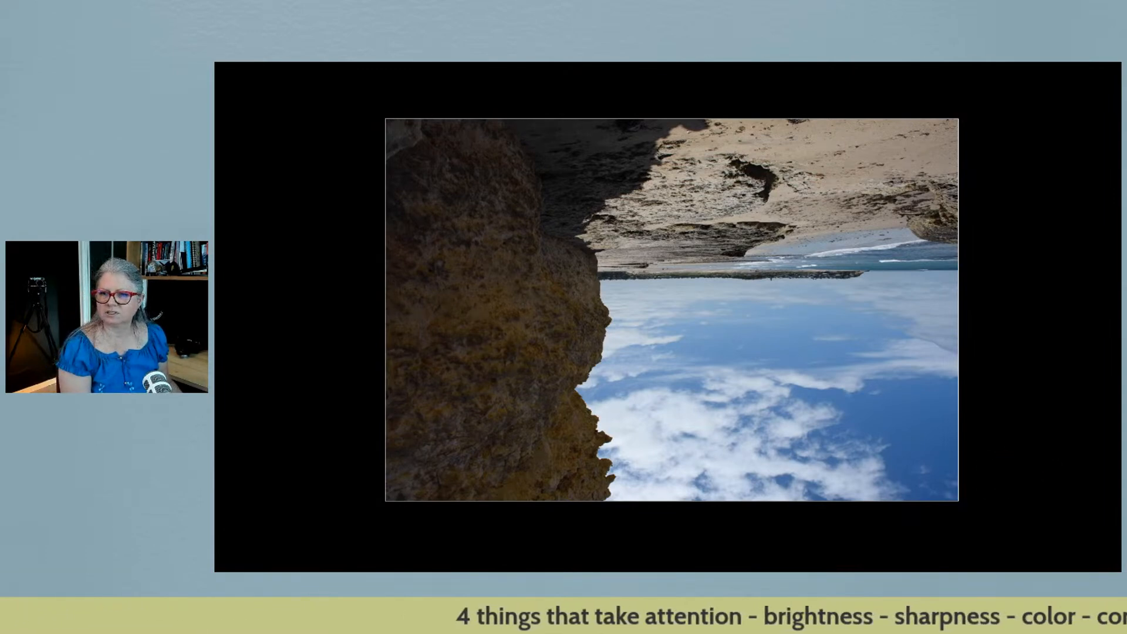
key("l")
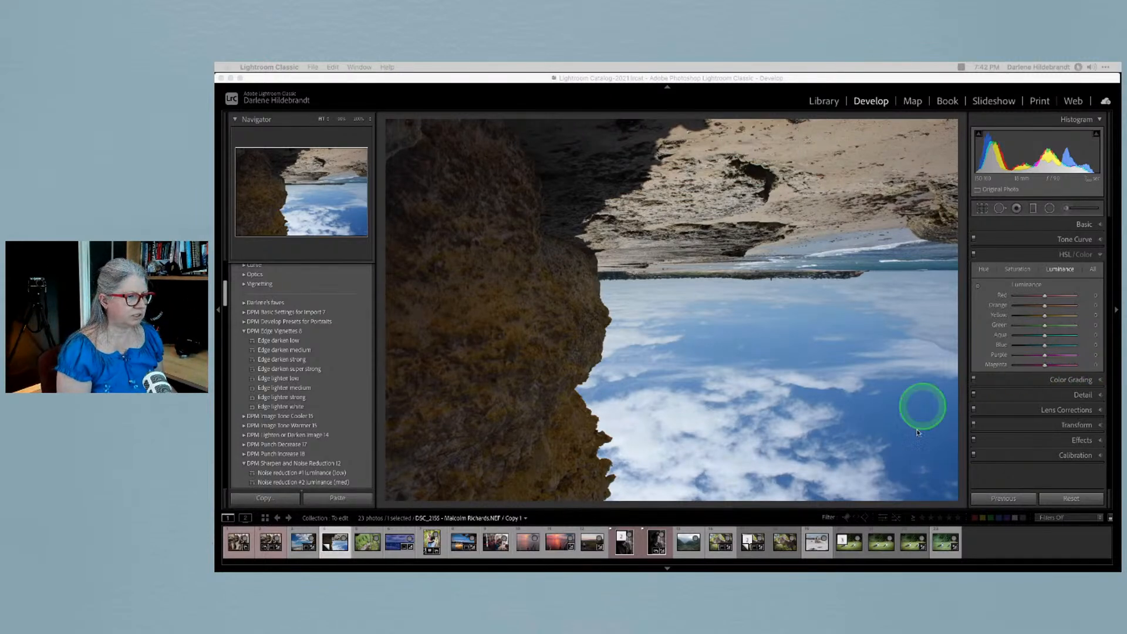
key("l")
key("l")
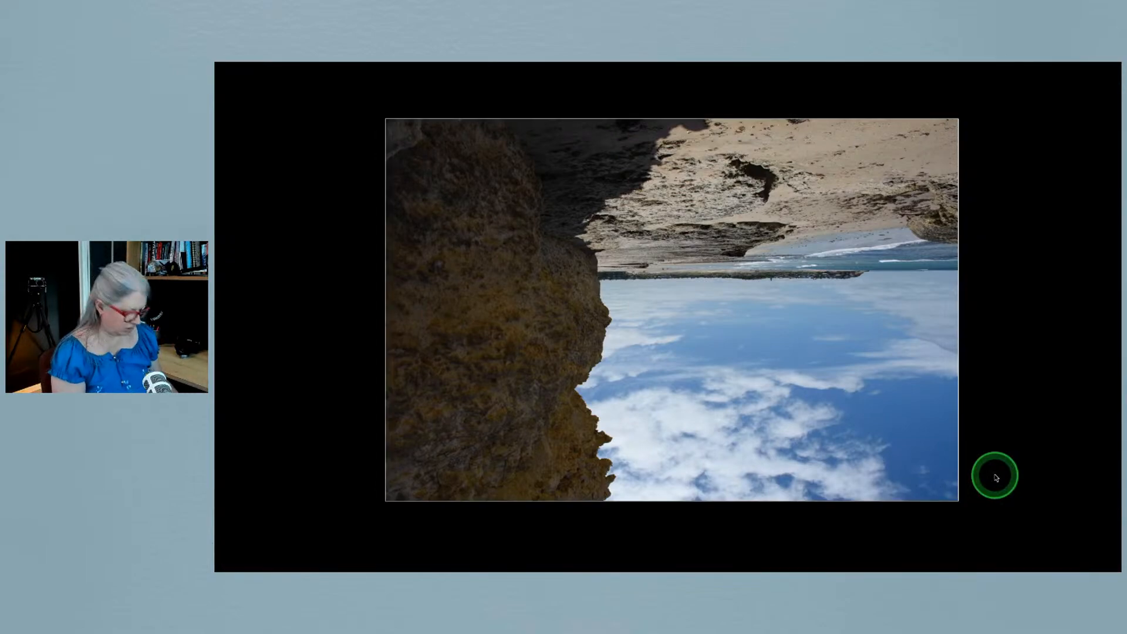
key("l")
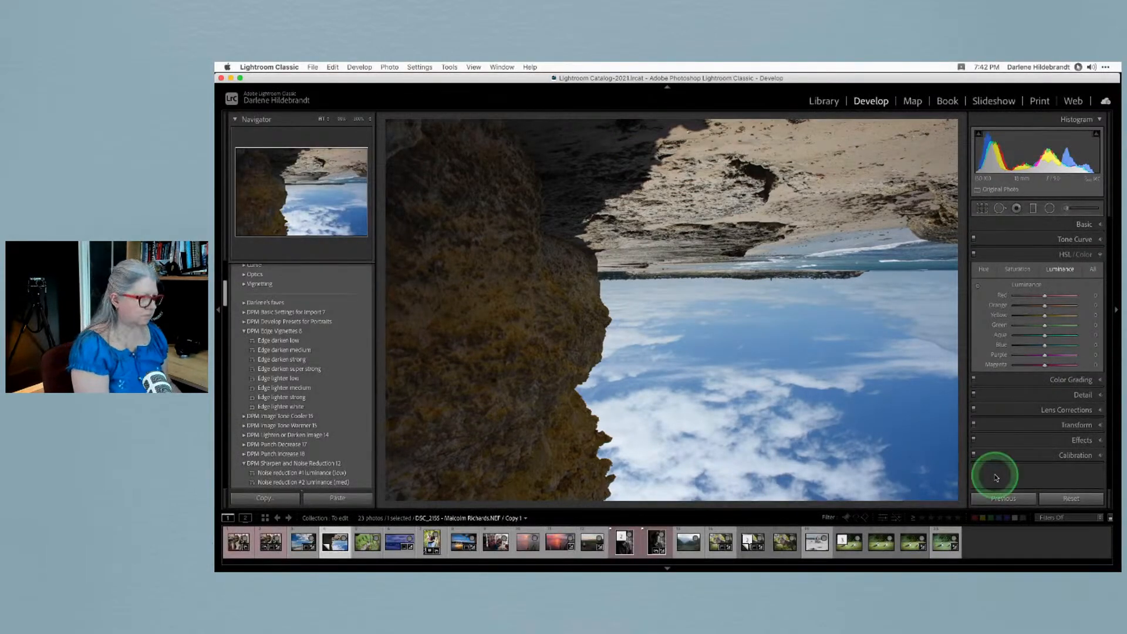
key("super+bracketright")
key("super+bracketright")
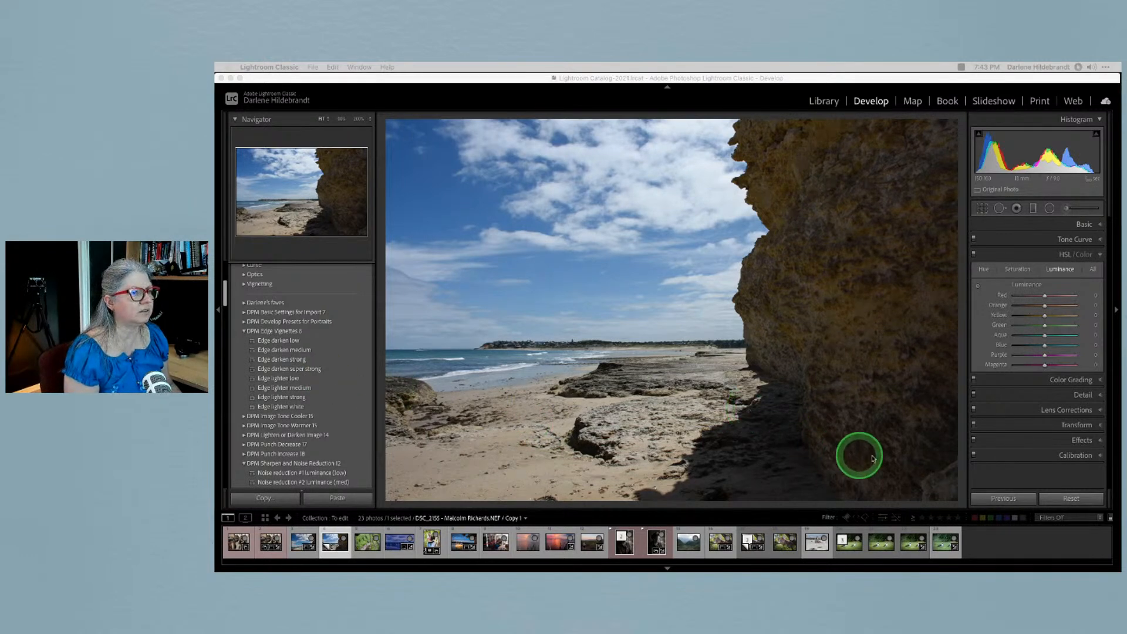
Display the camera and exposure information over the virtual copy and hide the overlay again
left_click(986, 476)
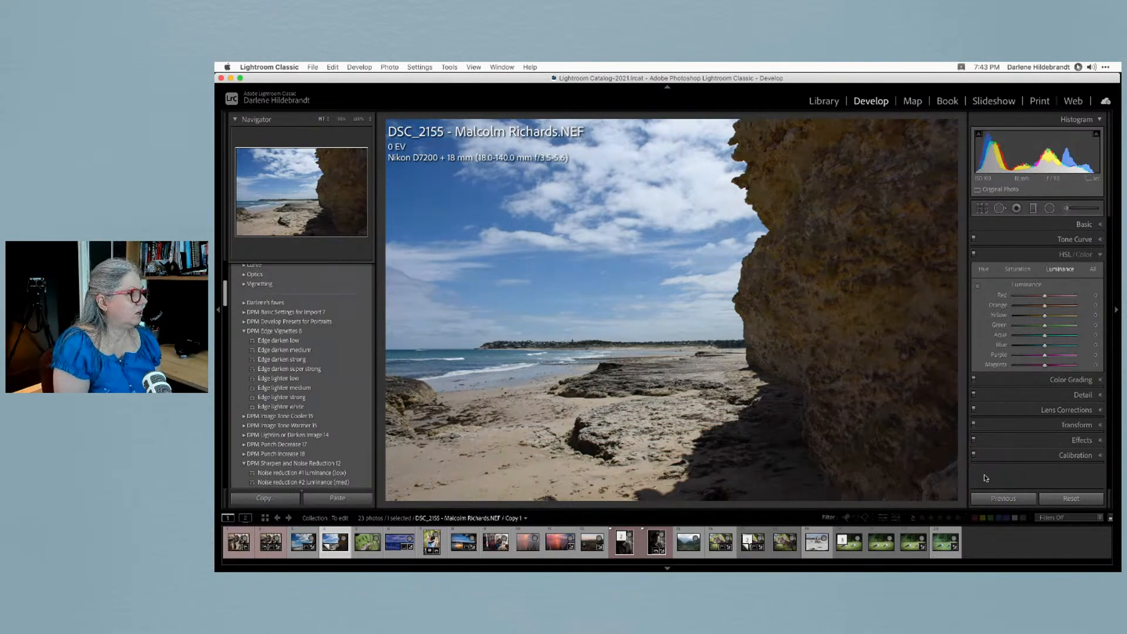
key("i")
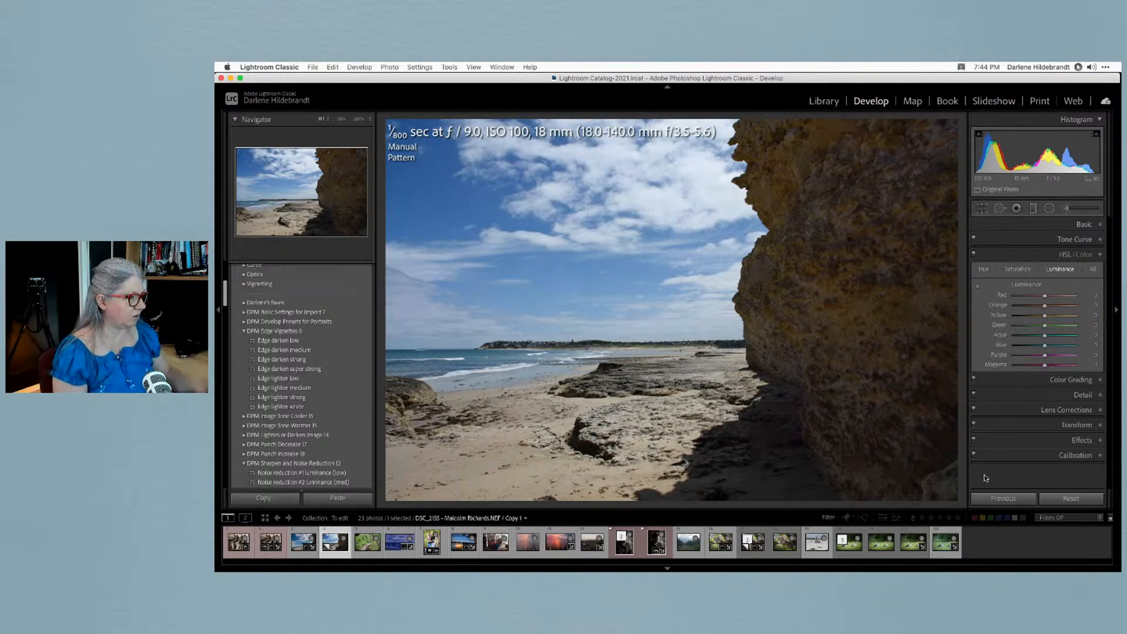
left_click(764, 476)
left_click_drag(765, 476, 750, 441)
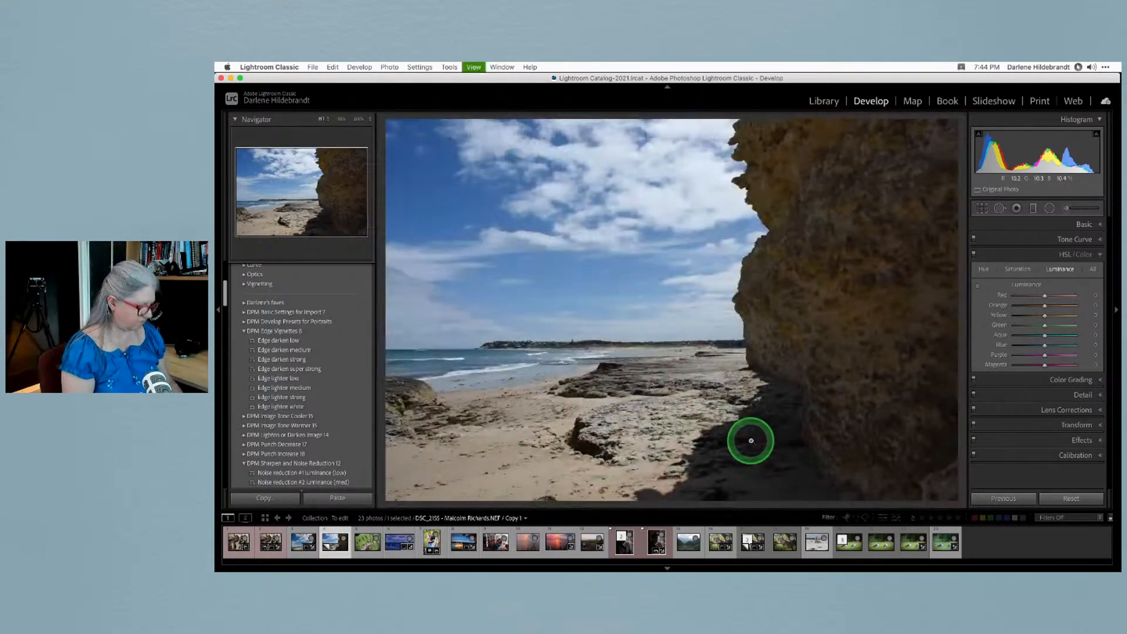
Find the photo of the two sea lions and a gull in the Library grid and open it in Develop
key("g")
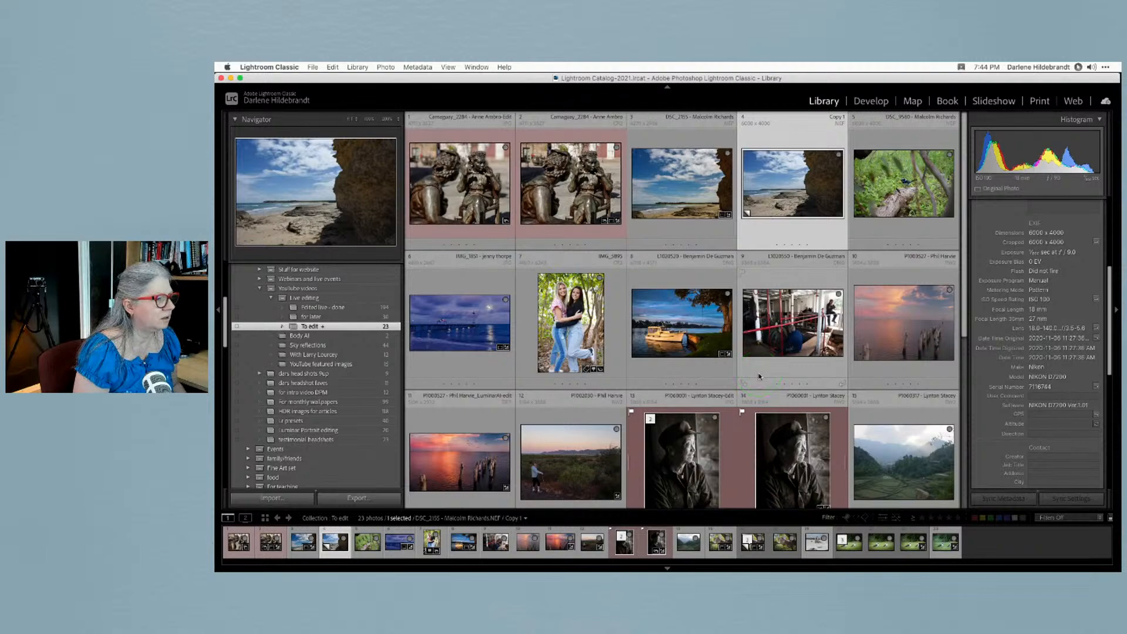
scroll(759, 376, "down", 3)
scroll(759, 376, "down", 3)
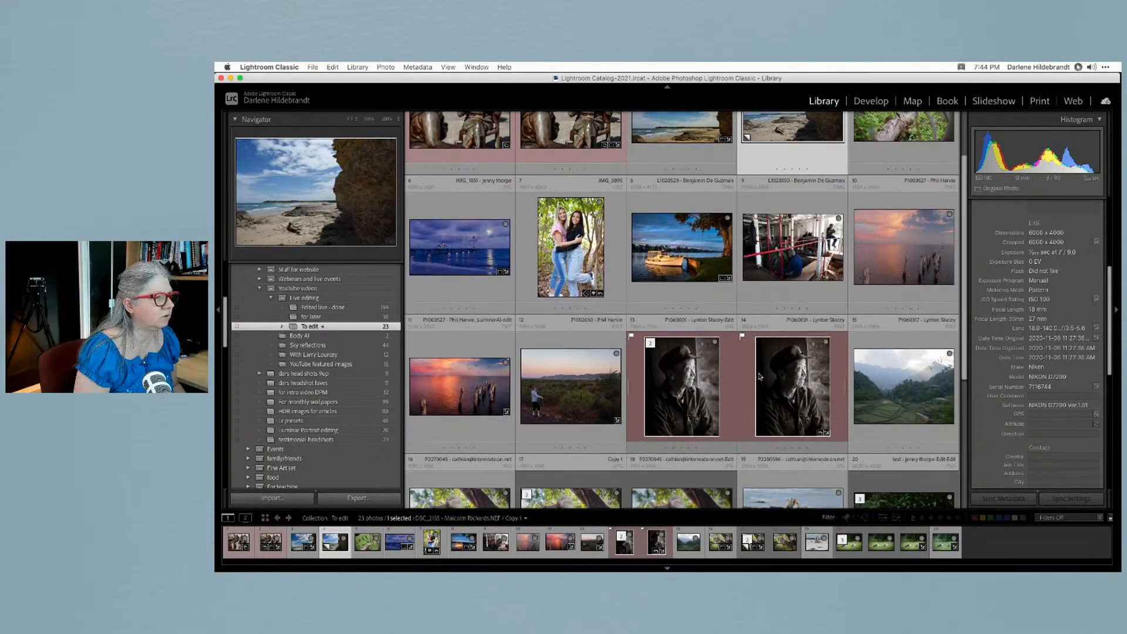
scroll(759, 376, "down", 3)
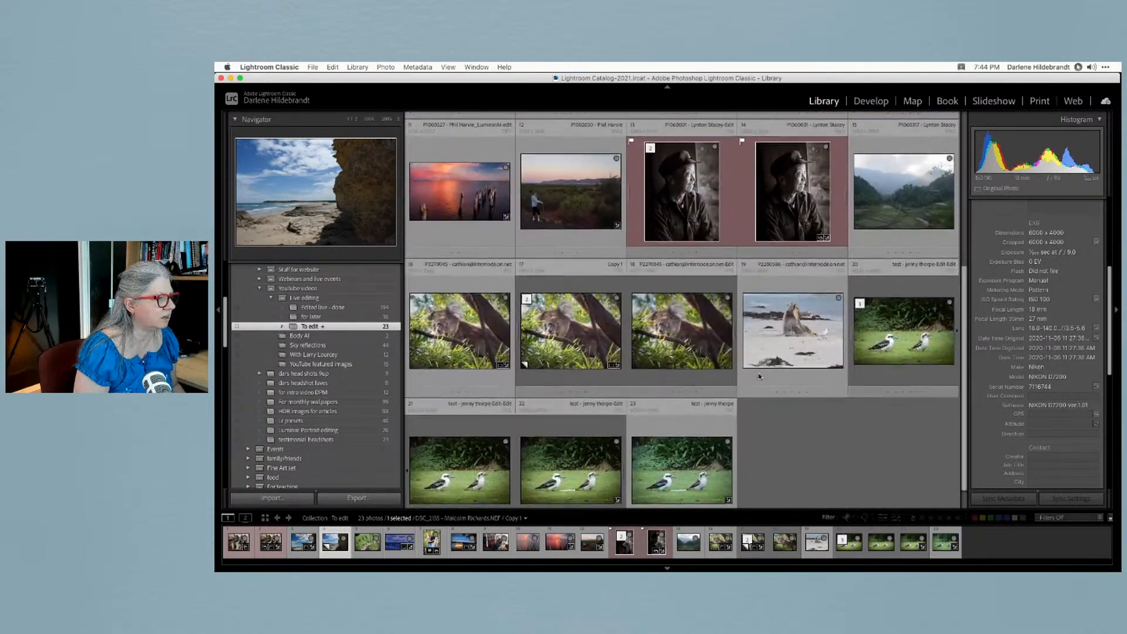
double_click(784, 326)
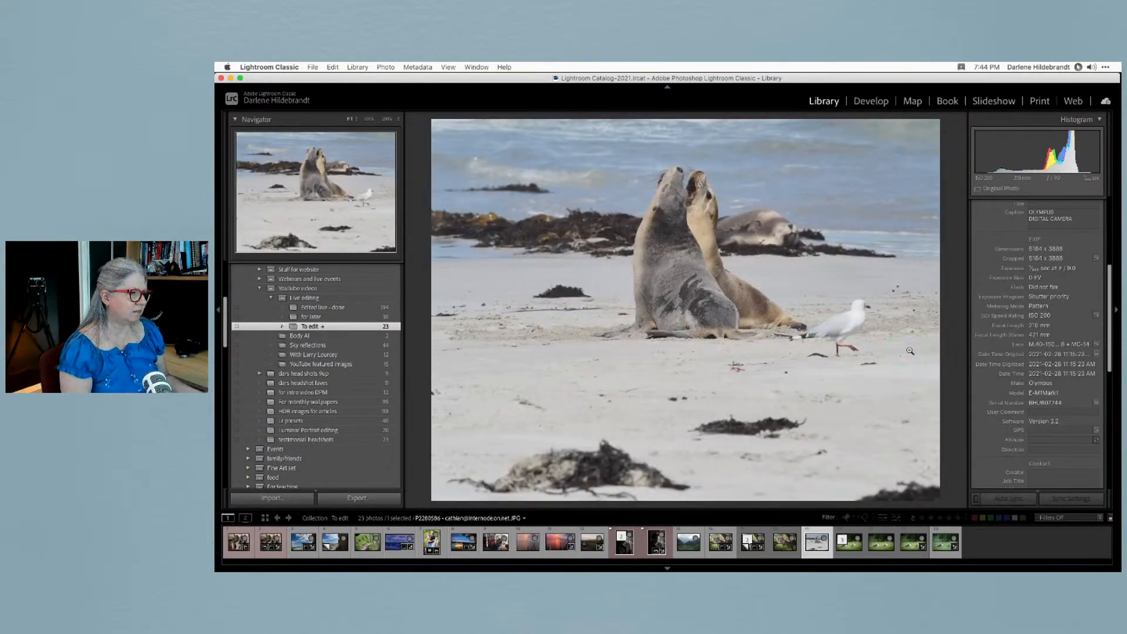
key("d")
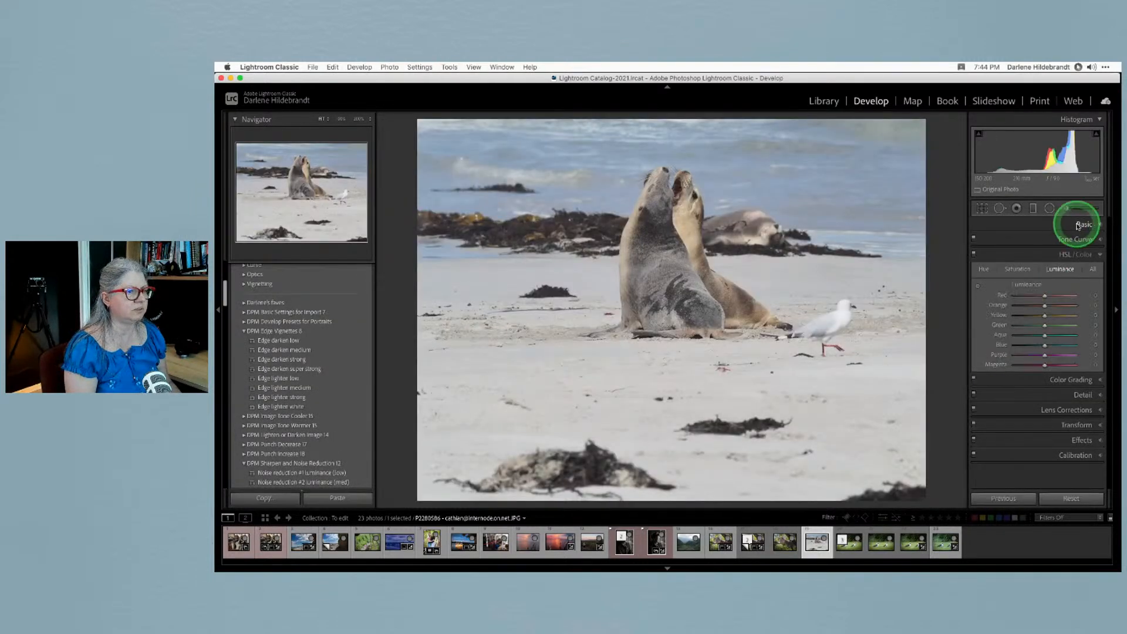
Set the sea lion photo's Whites to about +39, Blacks automatically, and Highlights to about −25
left_click(1077, 226)
left_click_drag(1042, 365, 1051, 365)
double_click(997, 375, "shift")
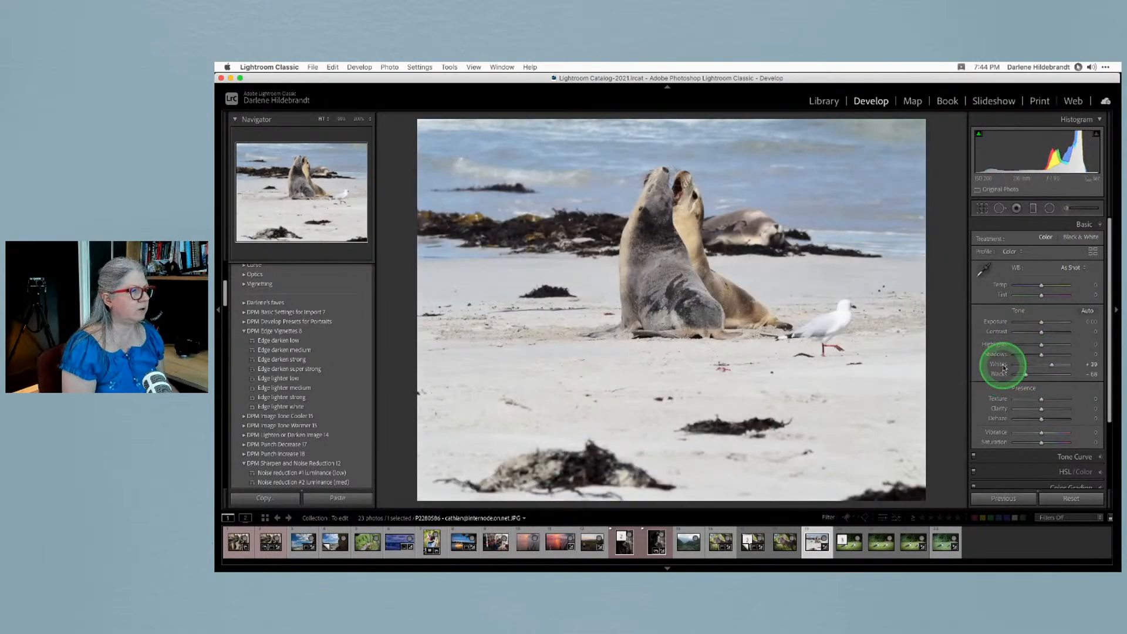
left_click_drag(1042, 345, 1035, 346)
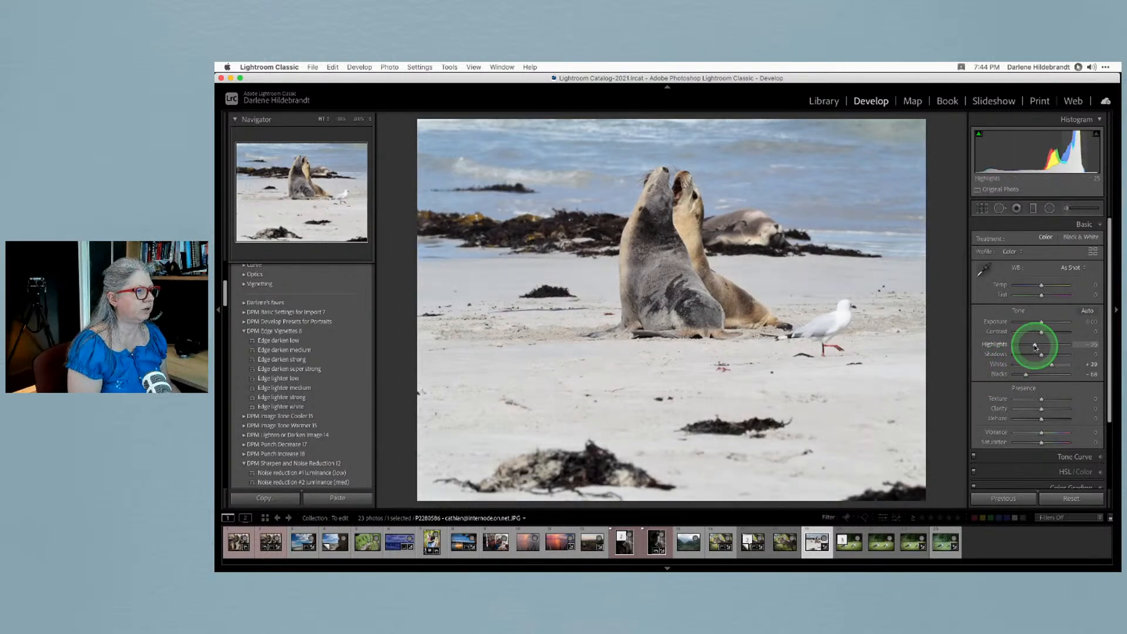
Crop the sea lion photo, removing the lower sand with the dark seaweed and a strip beside the sea lions opposite the gull
key("r")
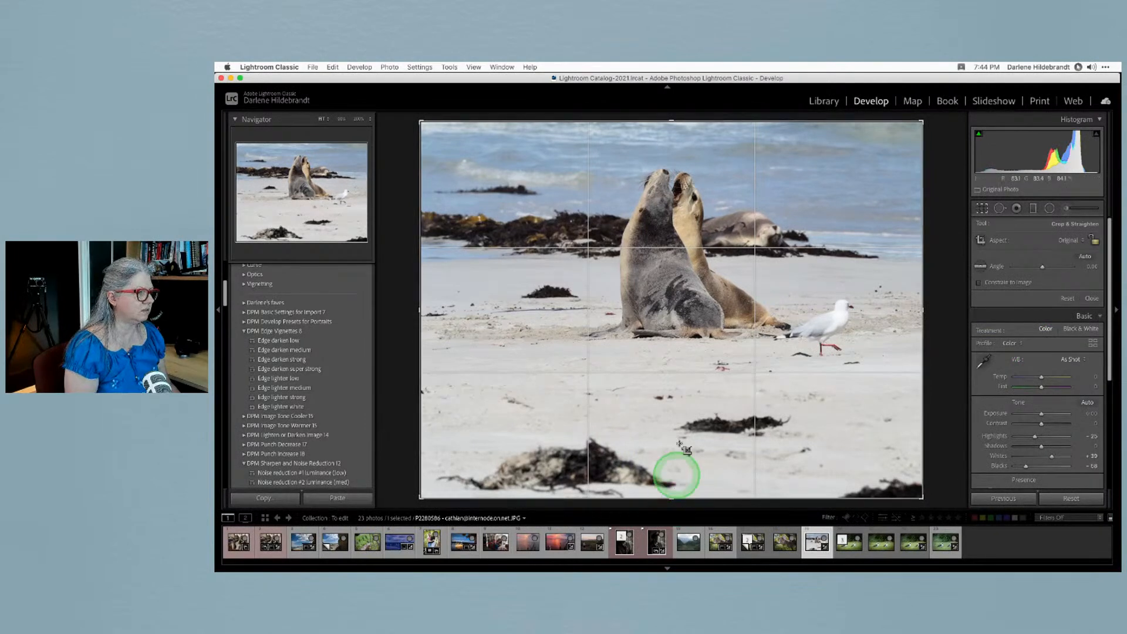
left_click_drag(671, 499, 669, 447)
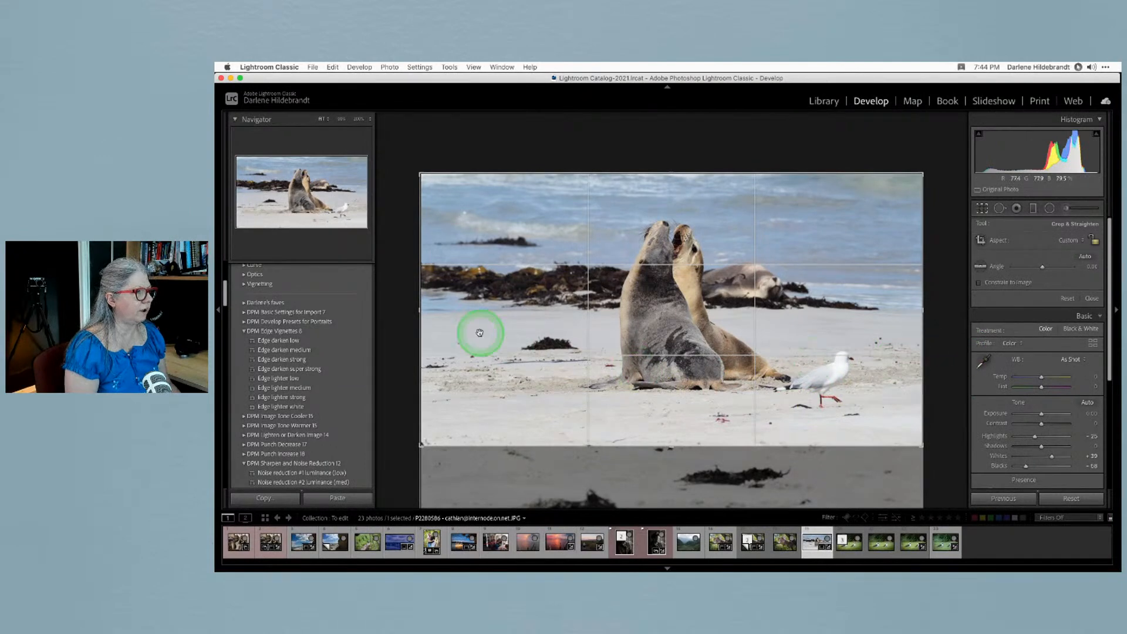
left_click_drag(421, 309, 481, 315)
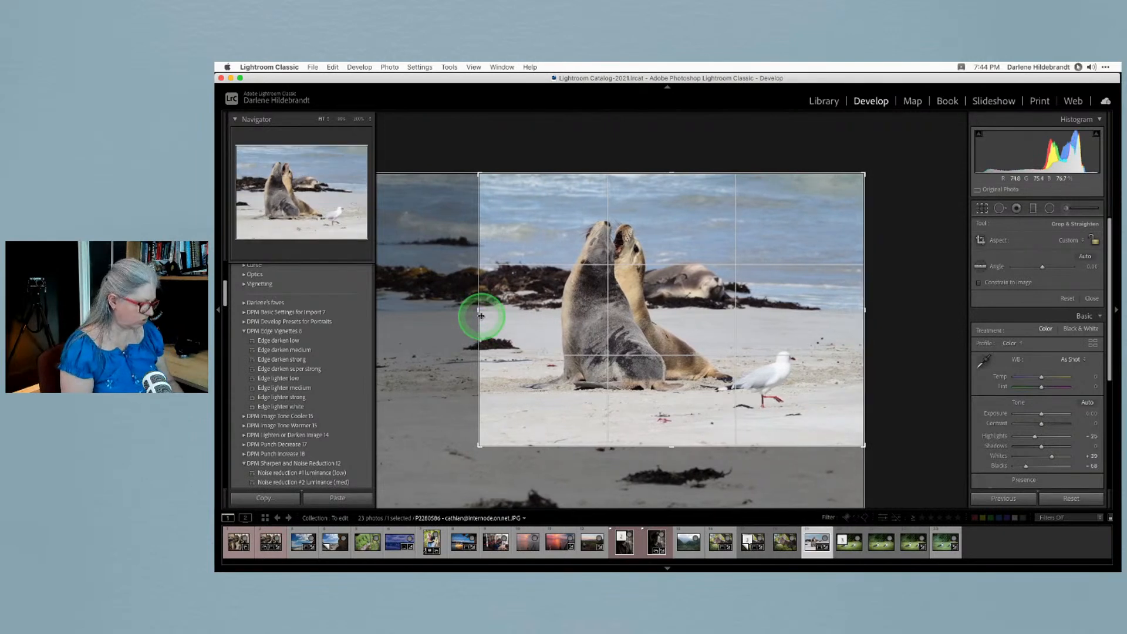
key("Return")
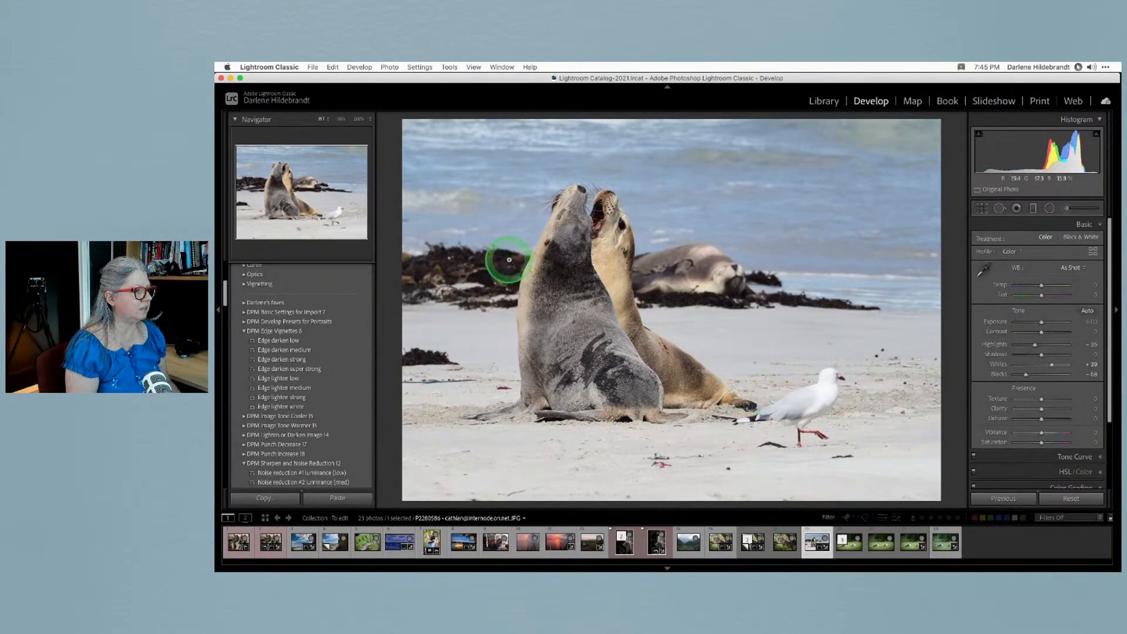
Apply the Edge darken medium preset and add a radial filter over the two sea lions with reset effects, then raised Texture and Clarity
left_click(306, 351)
key("shift+m")
left_click_drag(591, 297, 723, 411)
left_click(1017, 238)
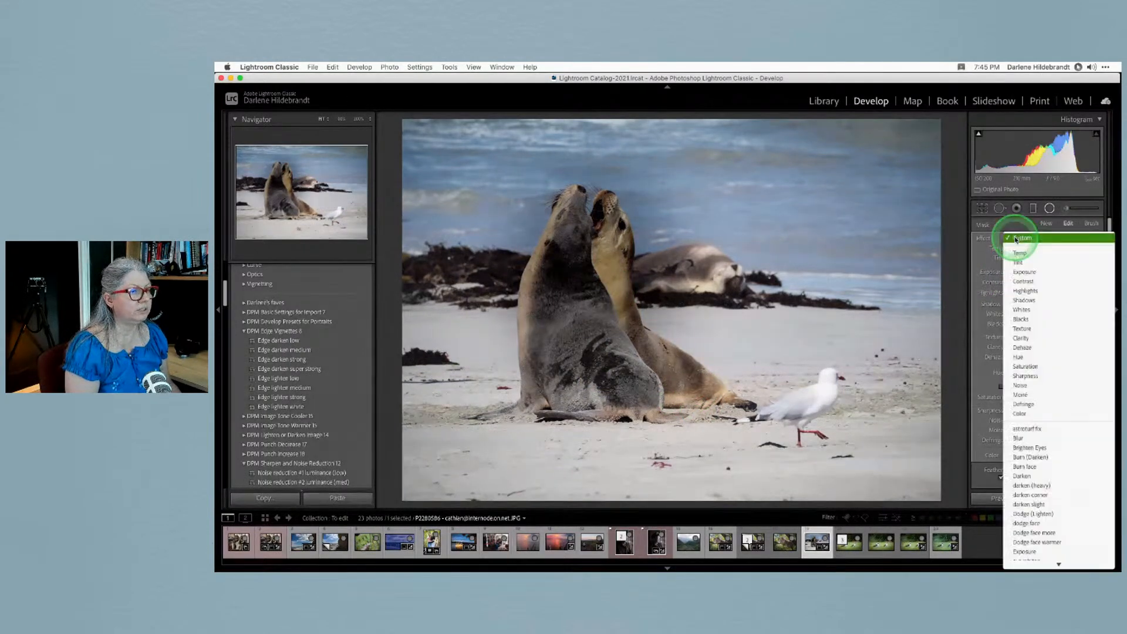
left_click(980, 241)
double_click(980, 241)
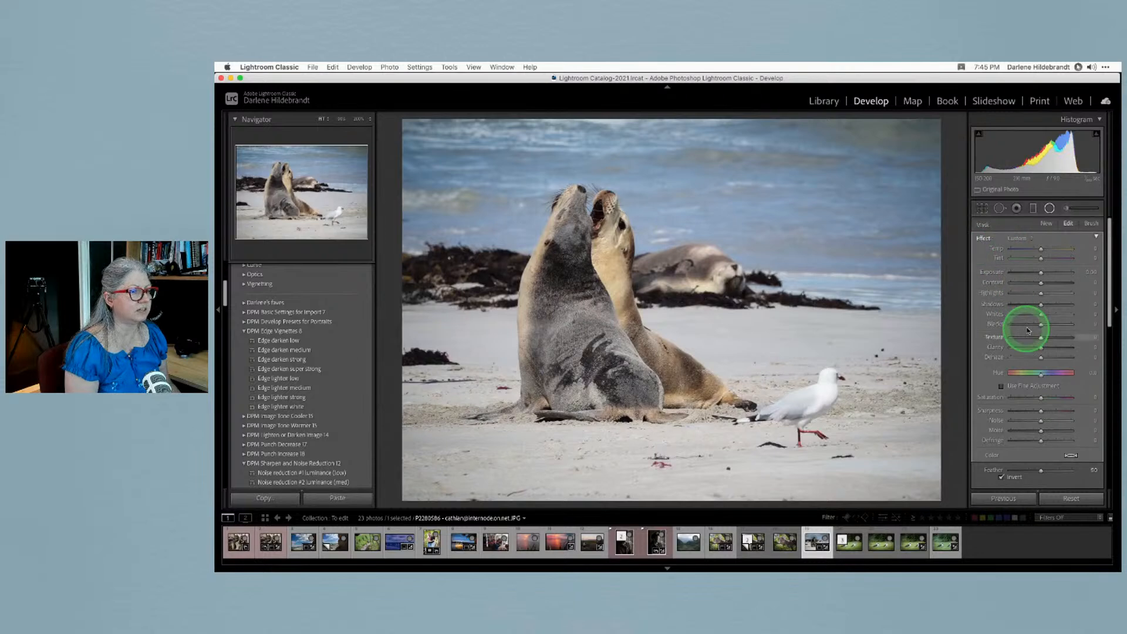
left_click_drag(1024, 338, 1046, 347)
left_click_drag(639, 276, 634, 301)
Duplicate the sea lions' radial filter and enlarge the copy in height and width around them
right_click(592, 295)
left_click(602, 300)
left_click_drag(576, 342, 598, 328)
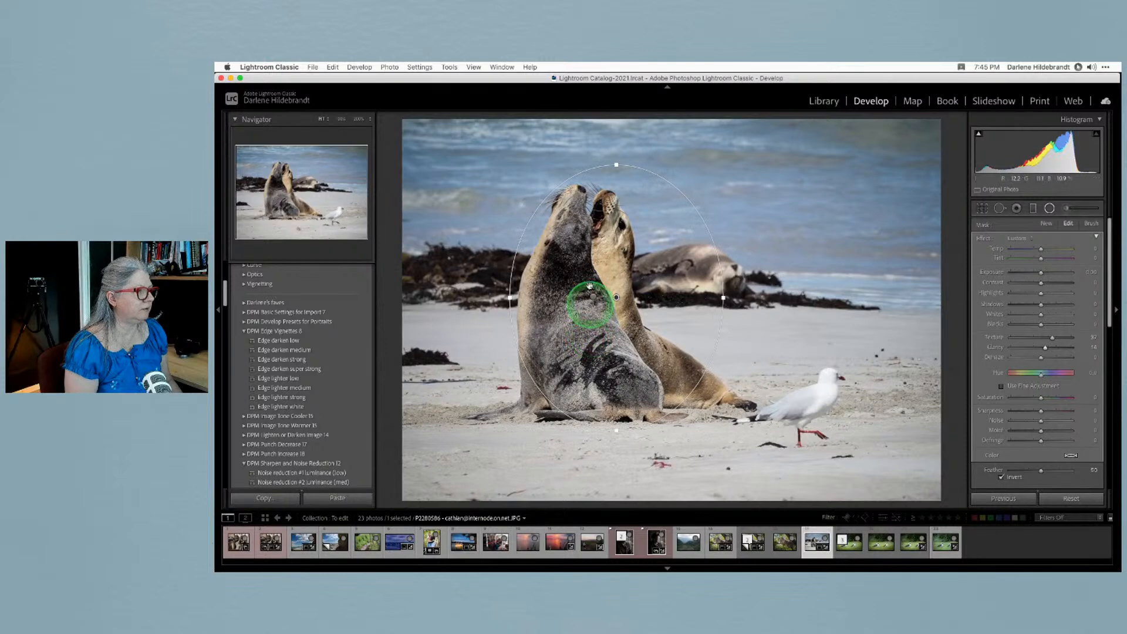
left_click_drag(615, 167, 616, 139)
left_click_drag(509, 298, 485, 294)
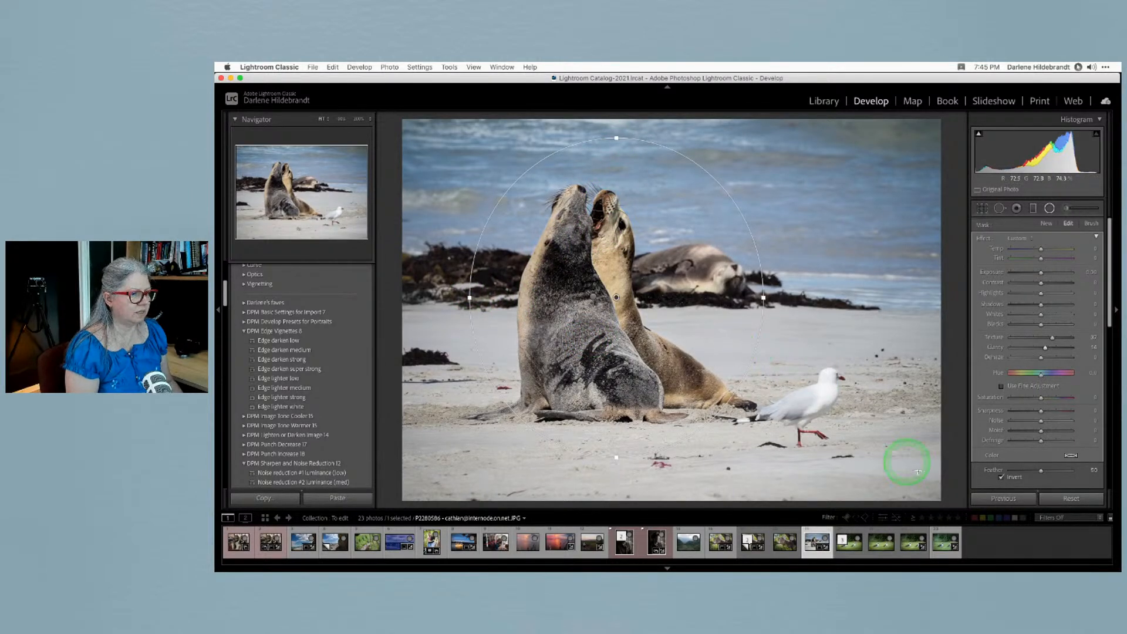
Reset the duplicate filter's effects, invert its mask to affect the surroundings, and set Highlights to about −30 and Exposure to about −0.43
double_click(985, 239)
left_click(1032, 293)
left_click(1037, 272)
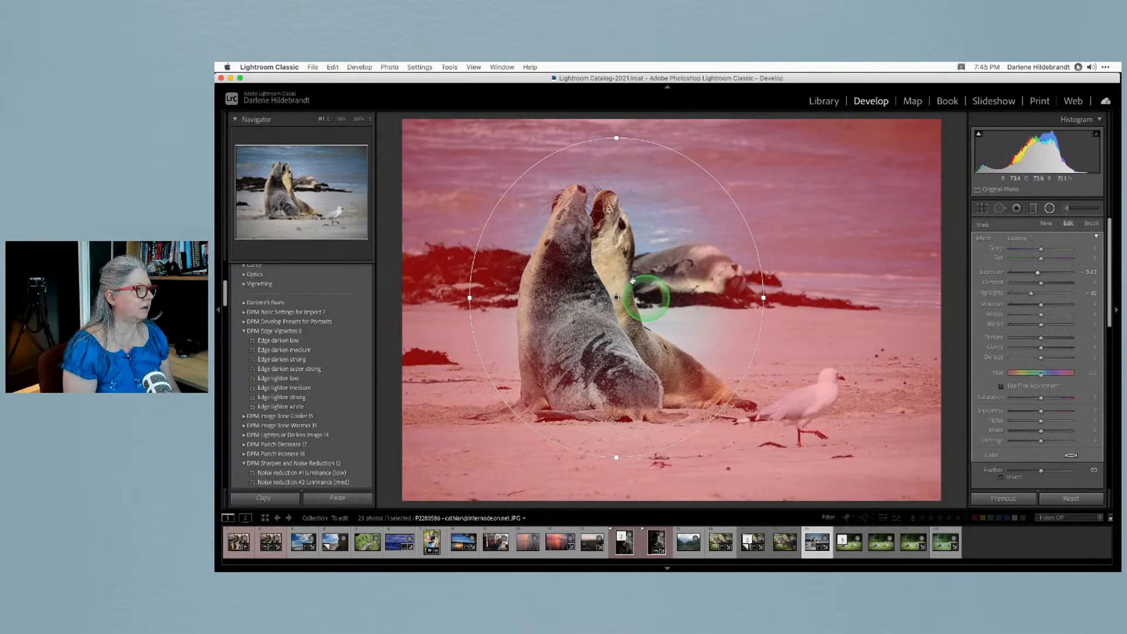
Stretch the darkening filter's ellipse taller, check both filters' masks, hide the overlay and raise its Exposure slightly
left_click_drag(617, 138, 614, 97)
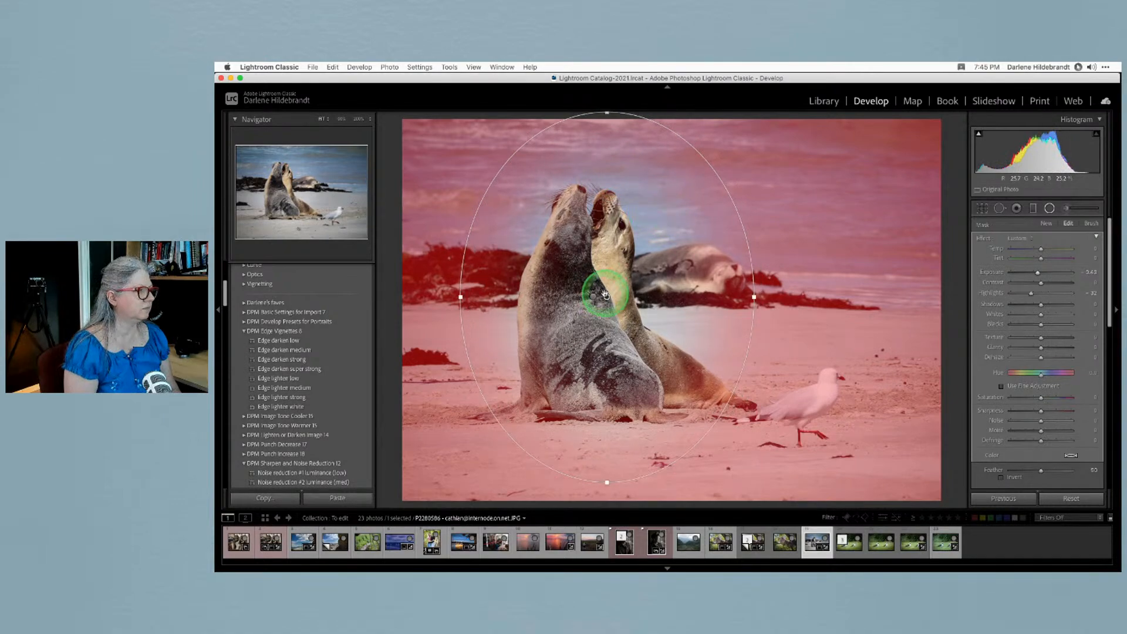
left_click(593, 295)
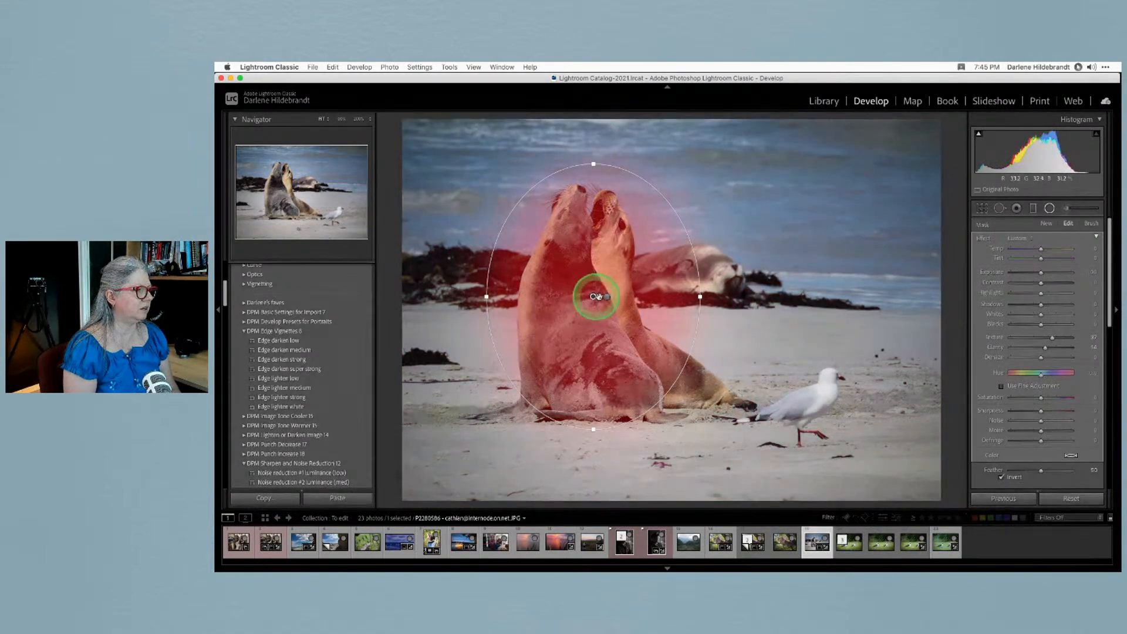
left_click(608, 296)
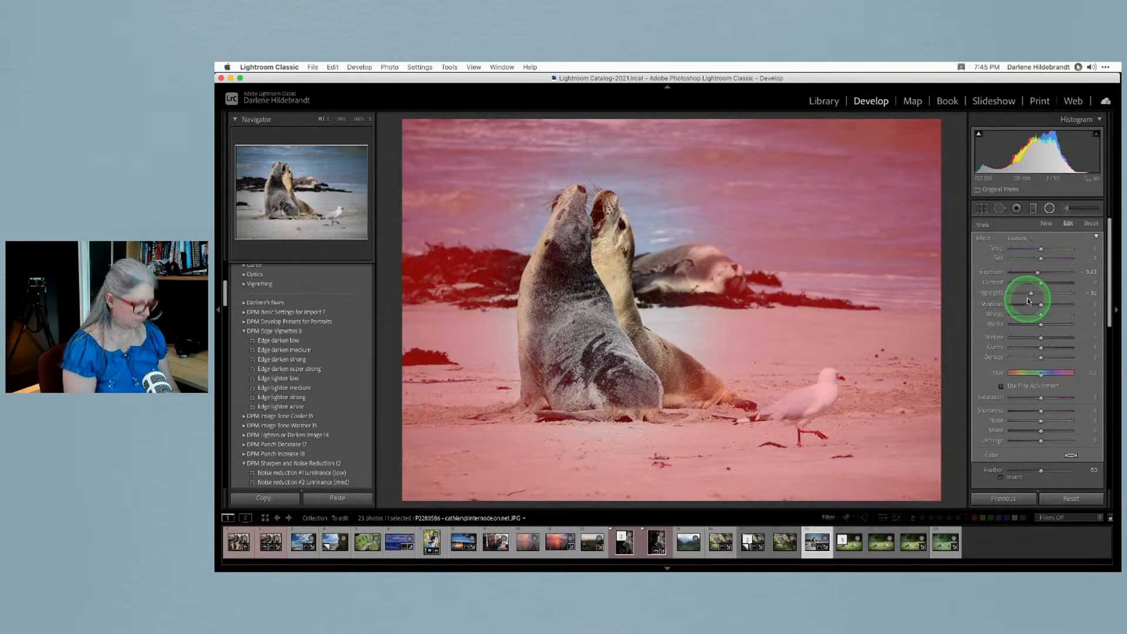
key("o")
left_click_drag(1038, 273, 1039, 274)
Trim a little more sand from the lower edge of the sea lion photo's crop
key("r")
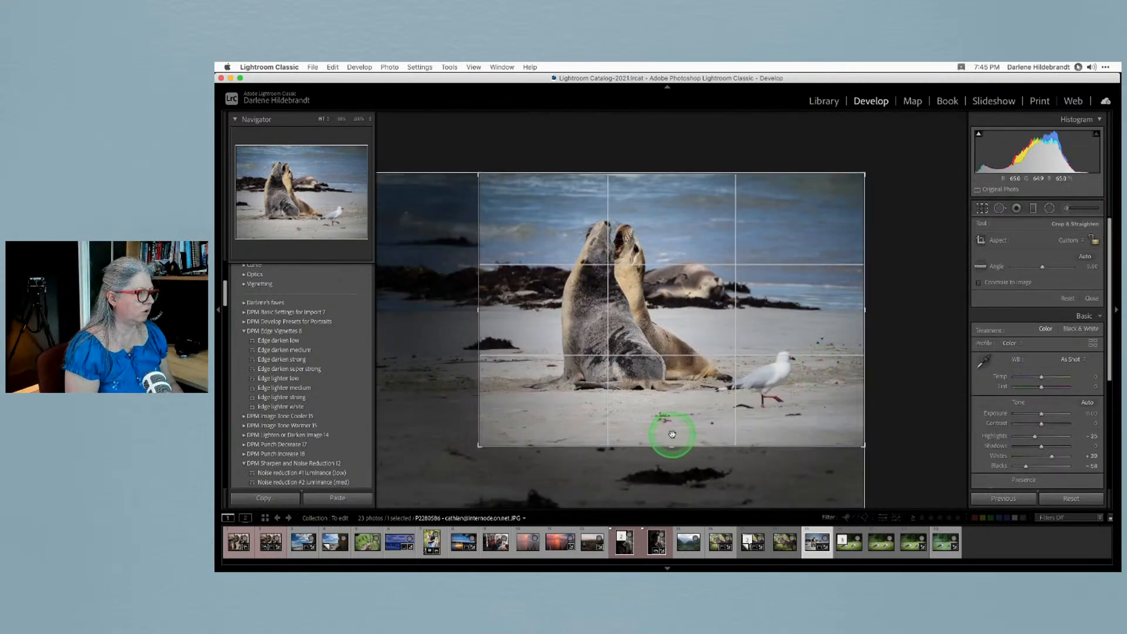
left_click_drag(672, 446, 672, 432)
key("Return")
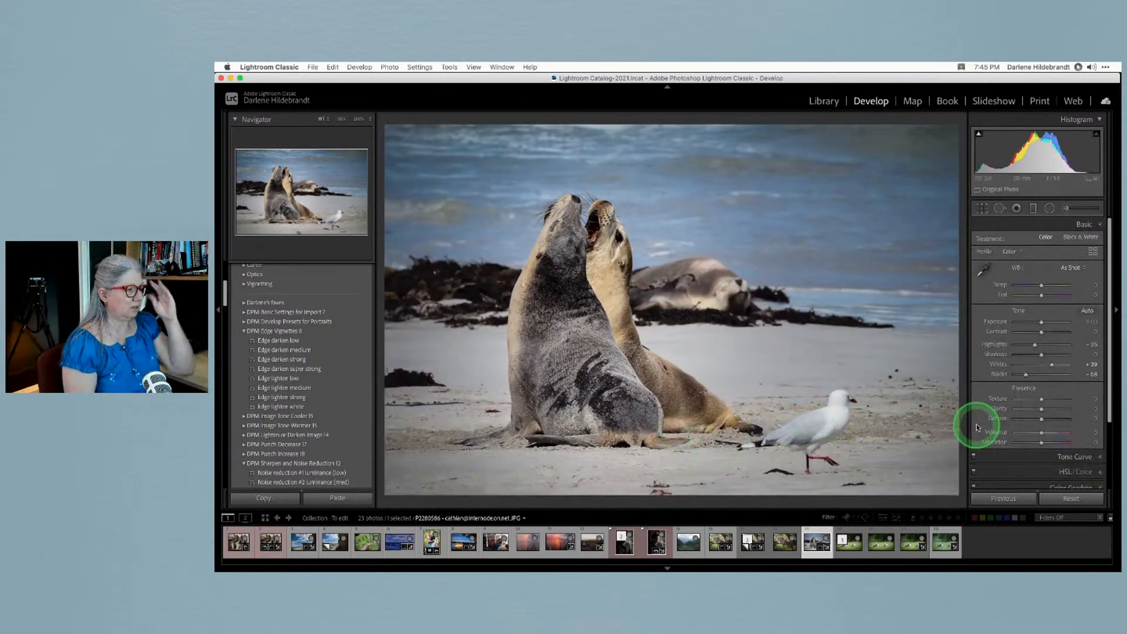
Compare the edited sea lion photo with its before version twice
key("backslash")
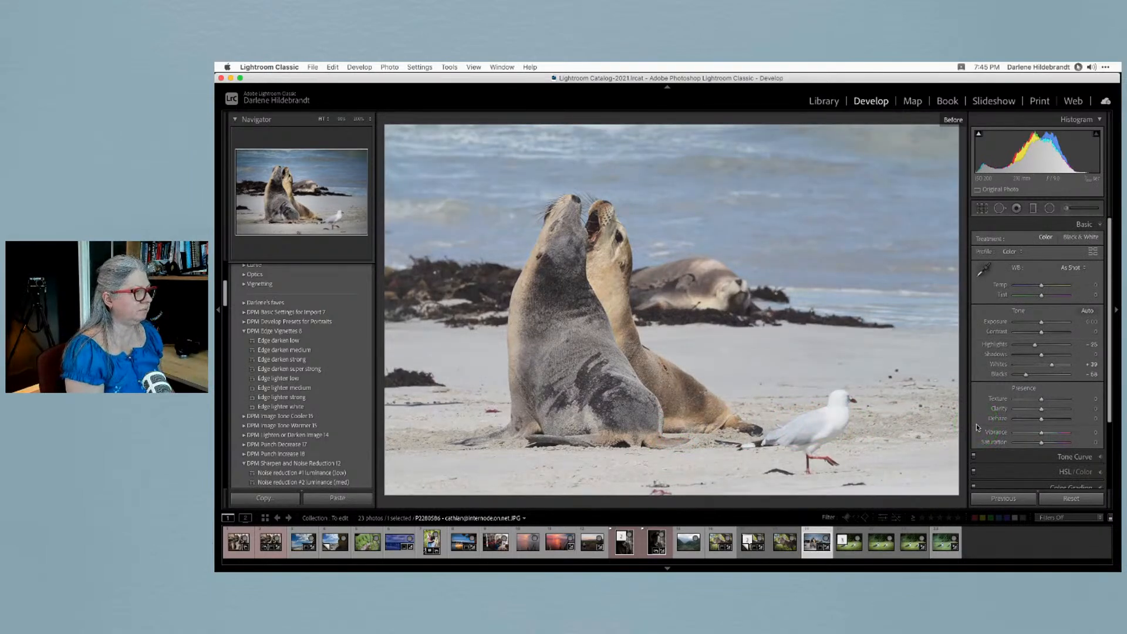
key("backslash")
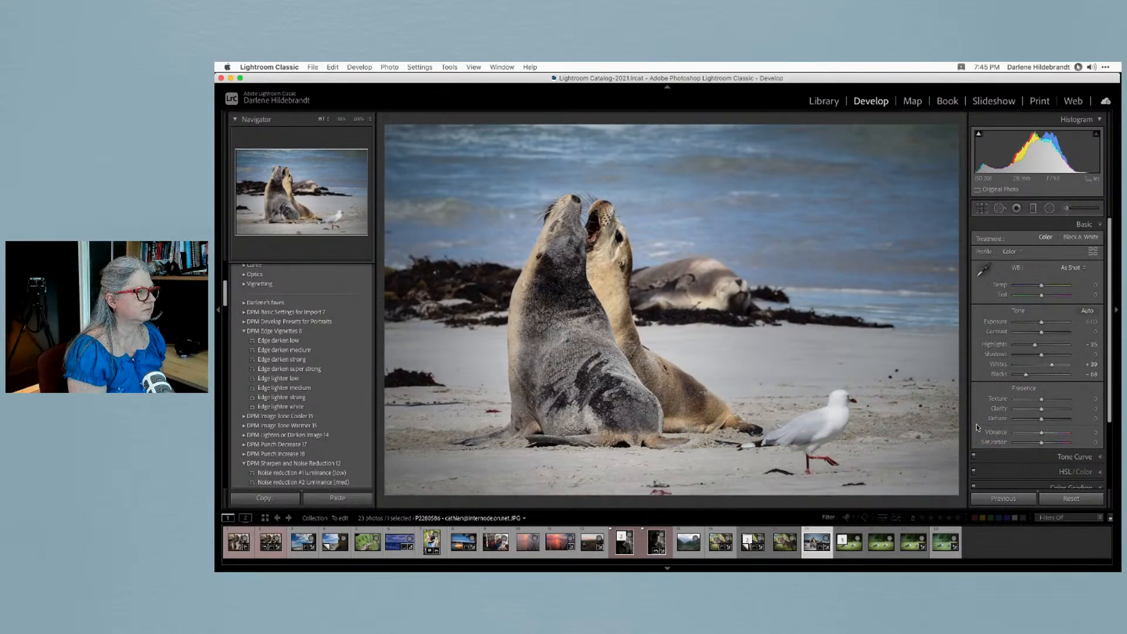
key("backslash")
key("backslash")
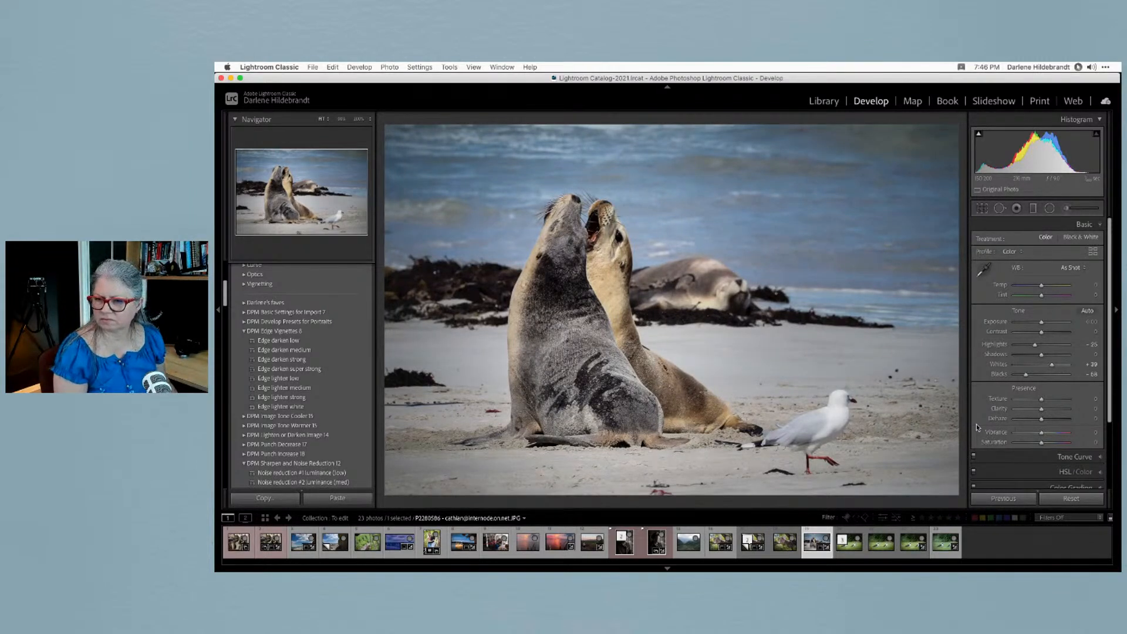
Find the monochrome portrait of the man in a cap in the Library grid and open the unstacked version in Develop
key("g")
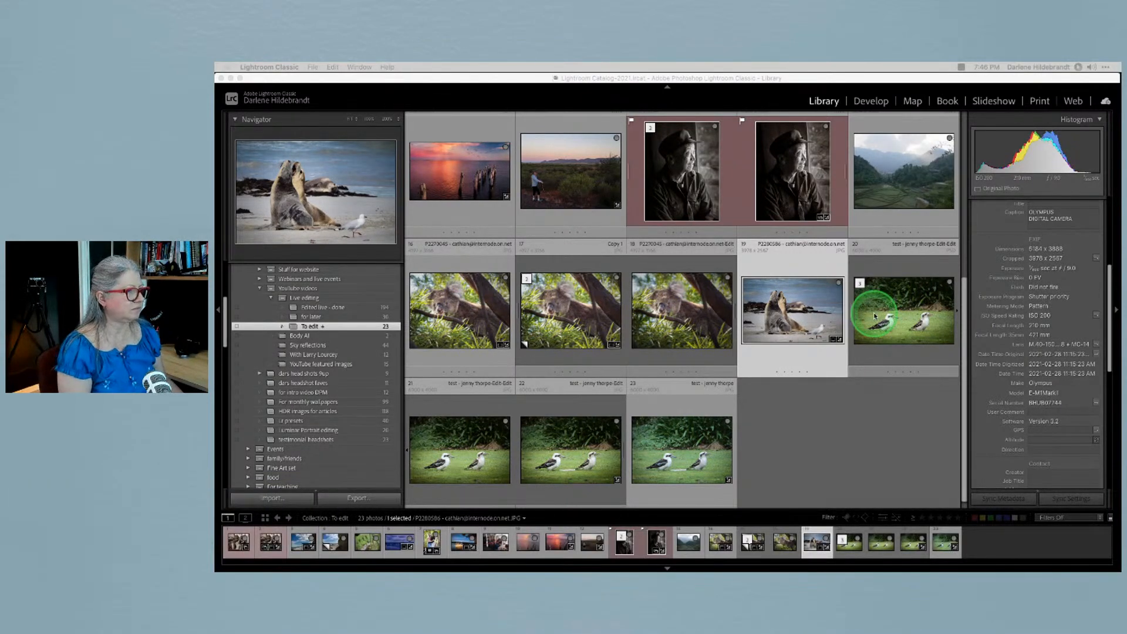
left_click(854, 428)
scroll(854, 428, "up", 5)
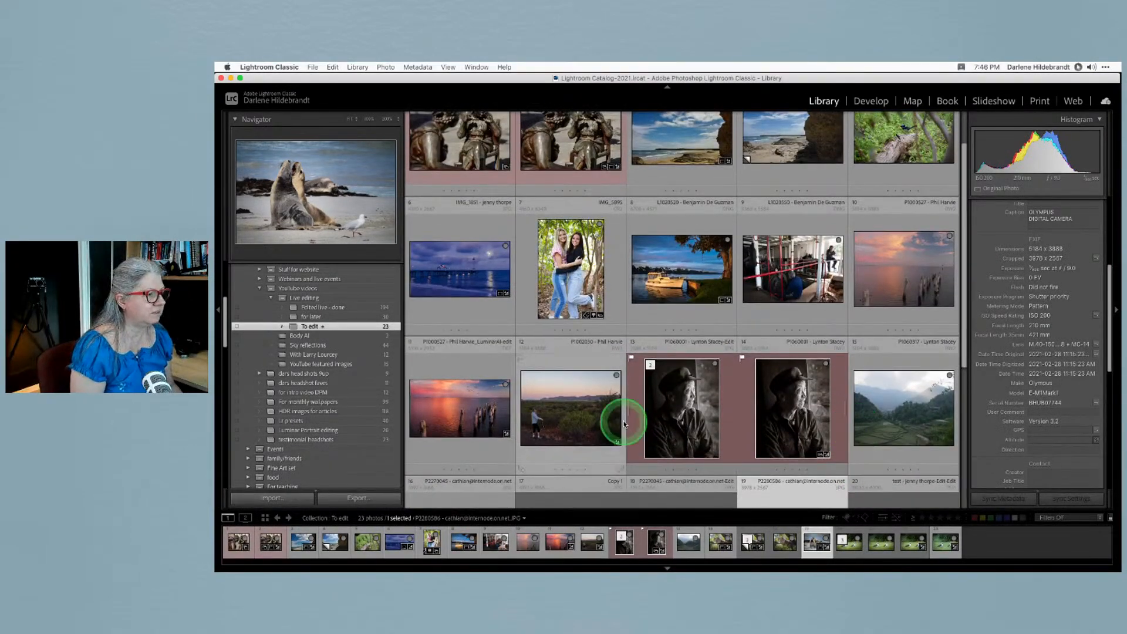
scroll(675, 424, "down", 5)
scroll(675, 424, "up", 5)
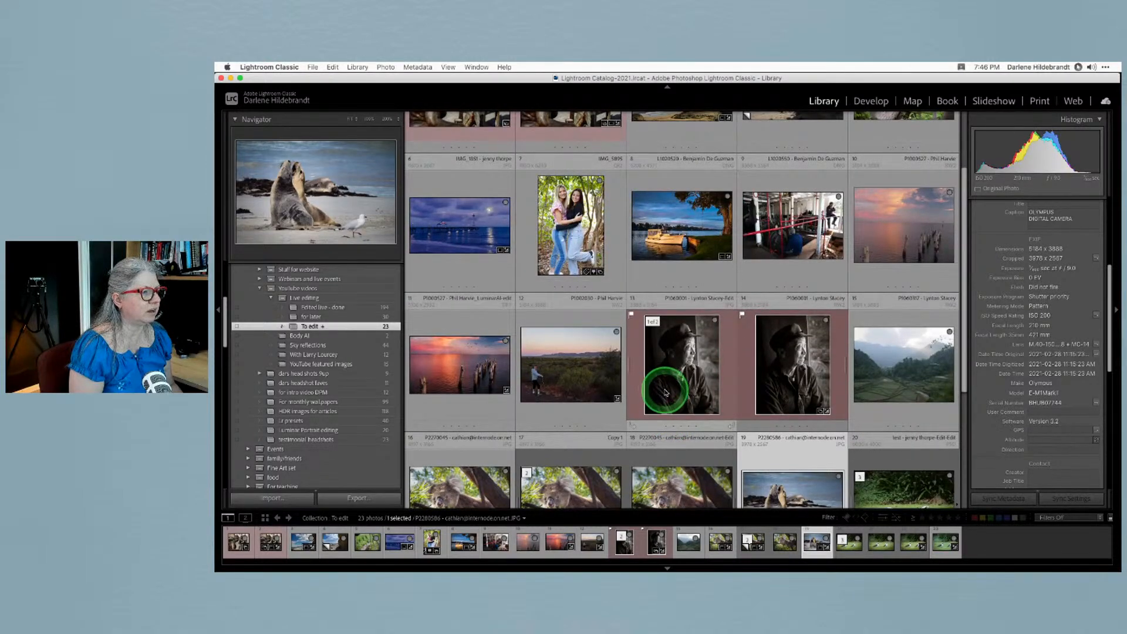
left_click(775, 385)
double_click(776, 387)
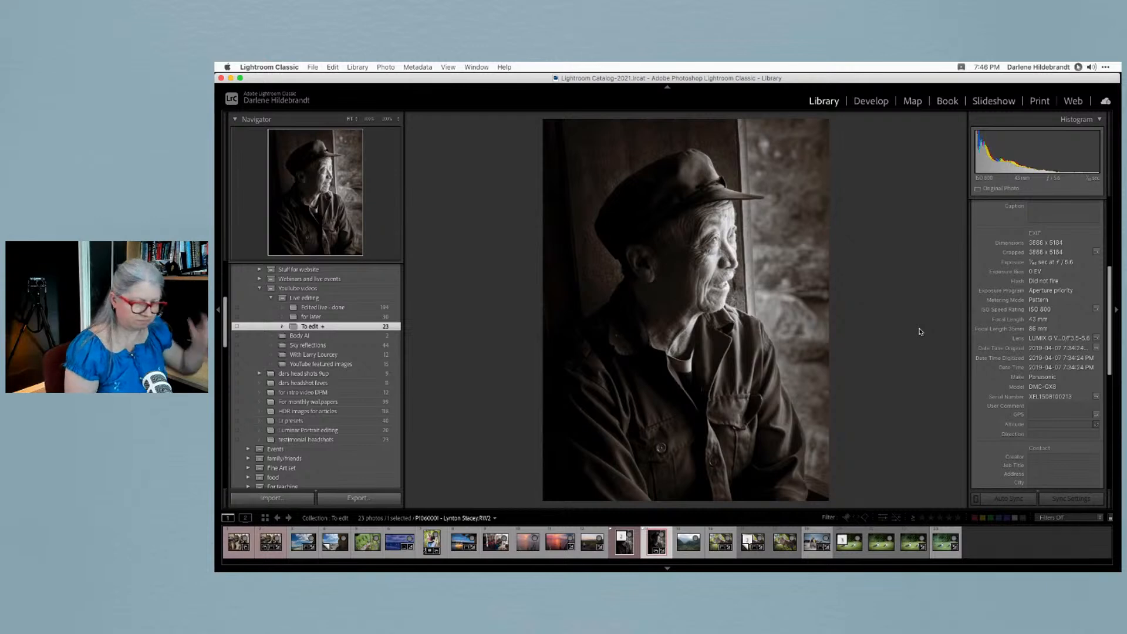
left_click(920, 331)
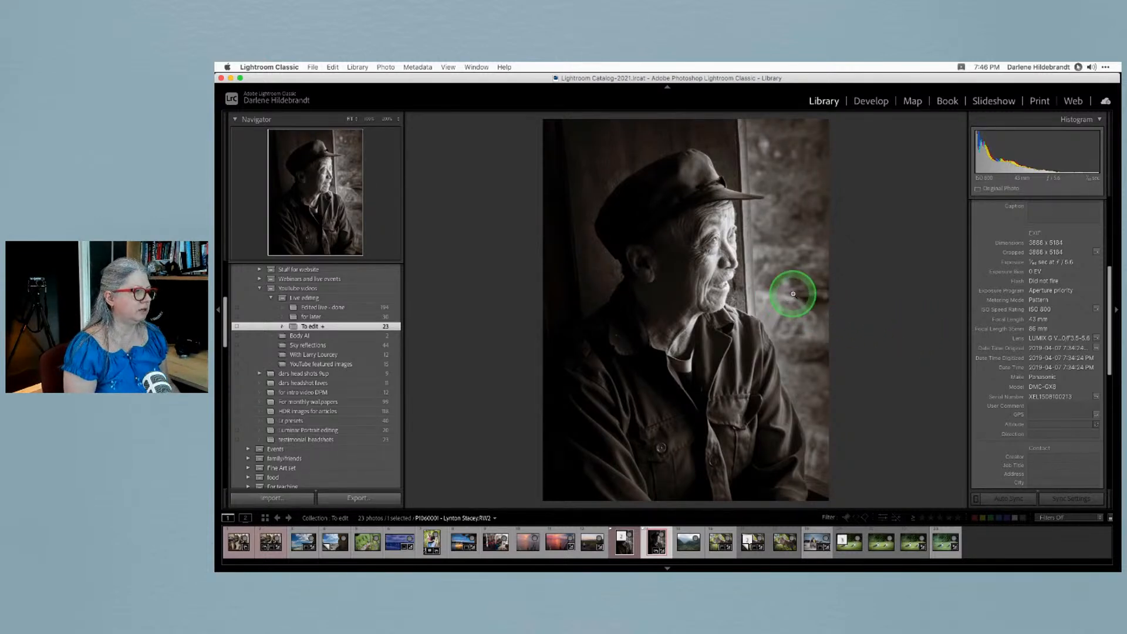
key("d")
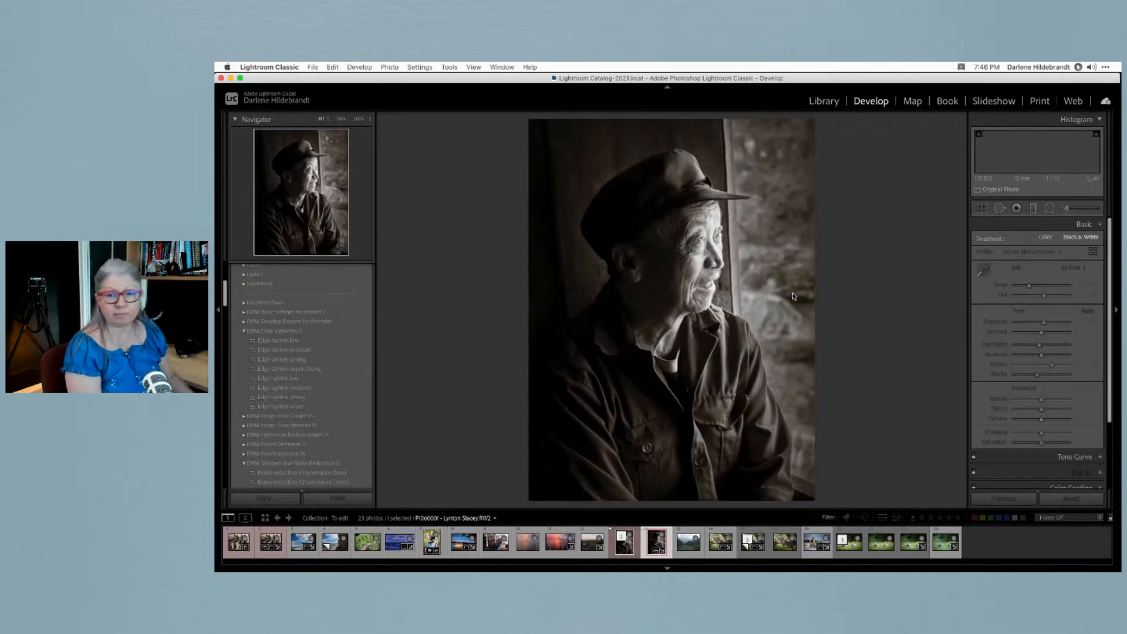
Compare the monochrome portrait with its original colour version twice
key("backslash")
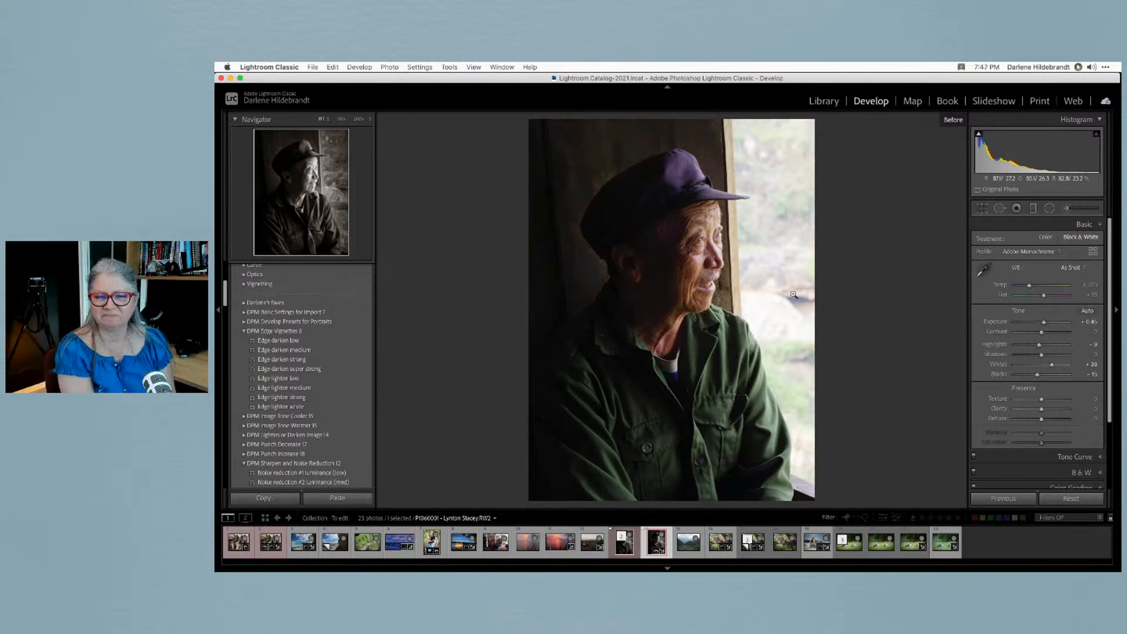
key("backslash")
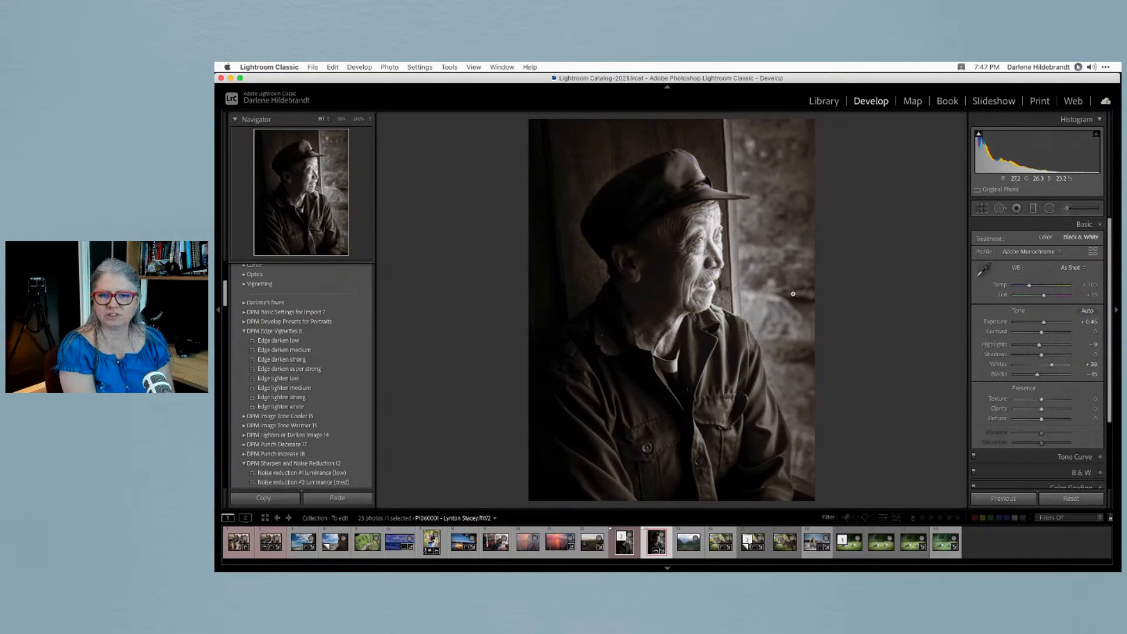
key("backslash")
key("backslash")
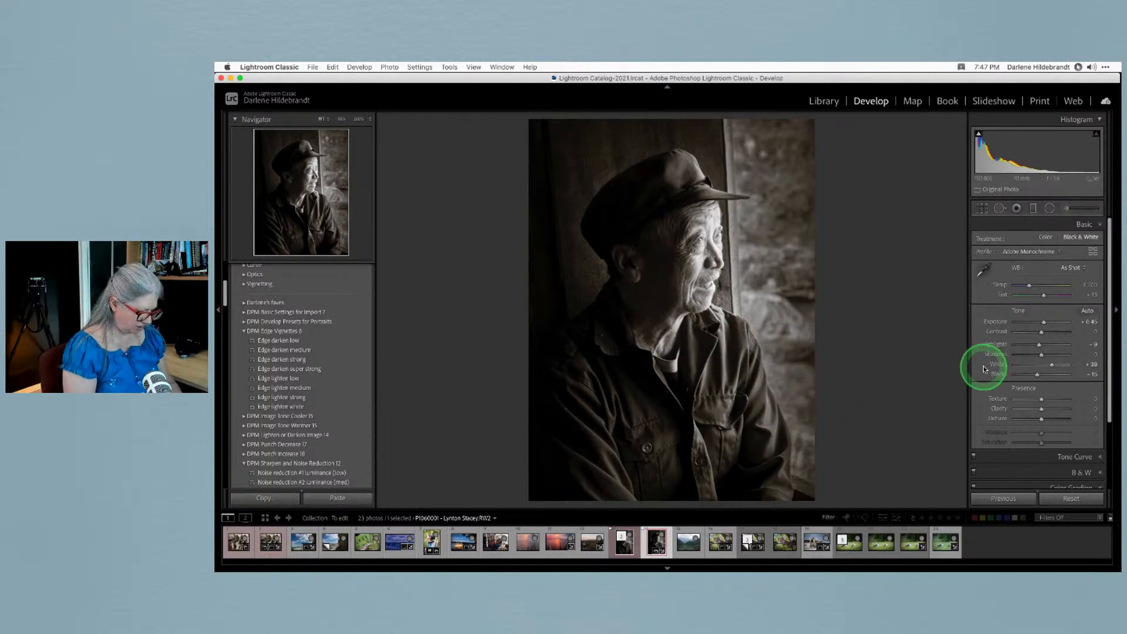
Reset Exposure and Highlights to 0 in the graduated filter covering the bright background beside the man's face
key("m")
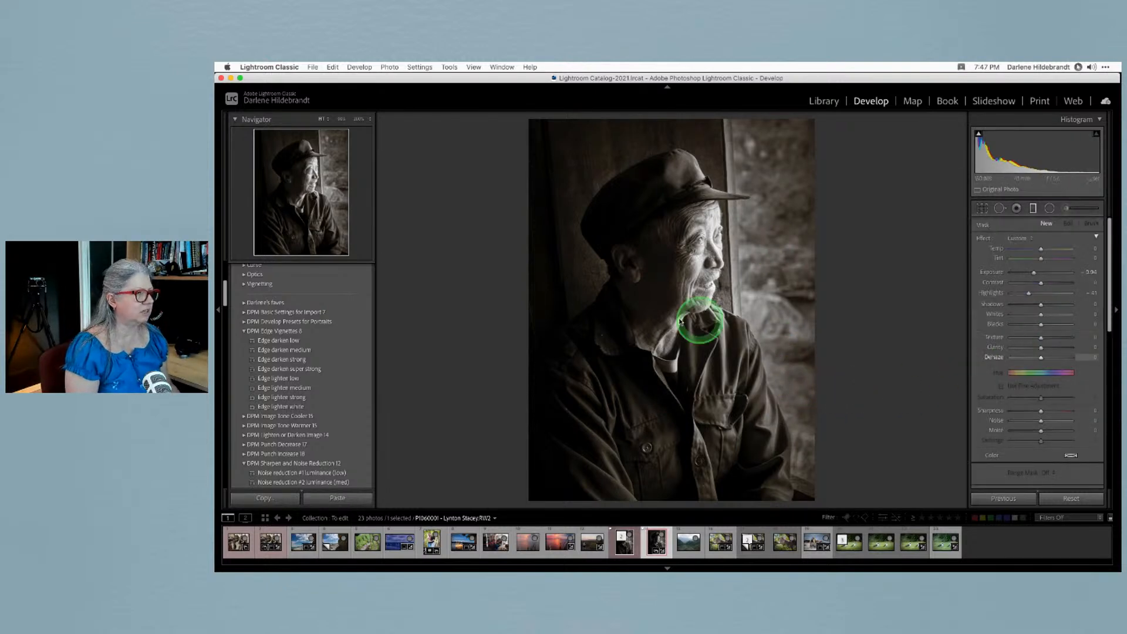
left_click(746, 234)
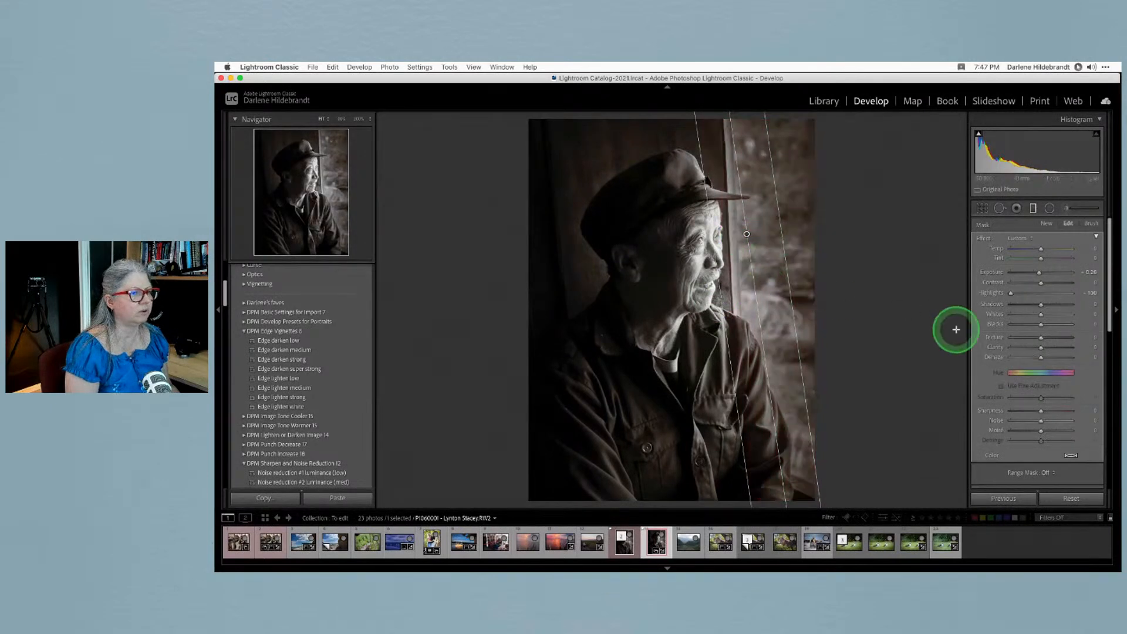
left_click_drag(1011, 294, 1039, 271)
double_click(1024, 292)
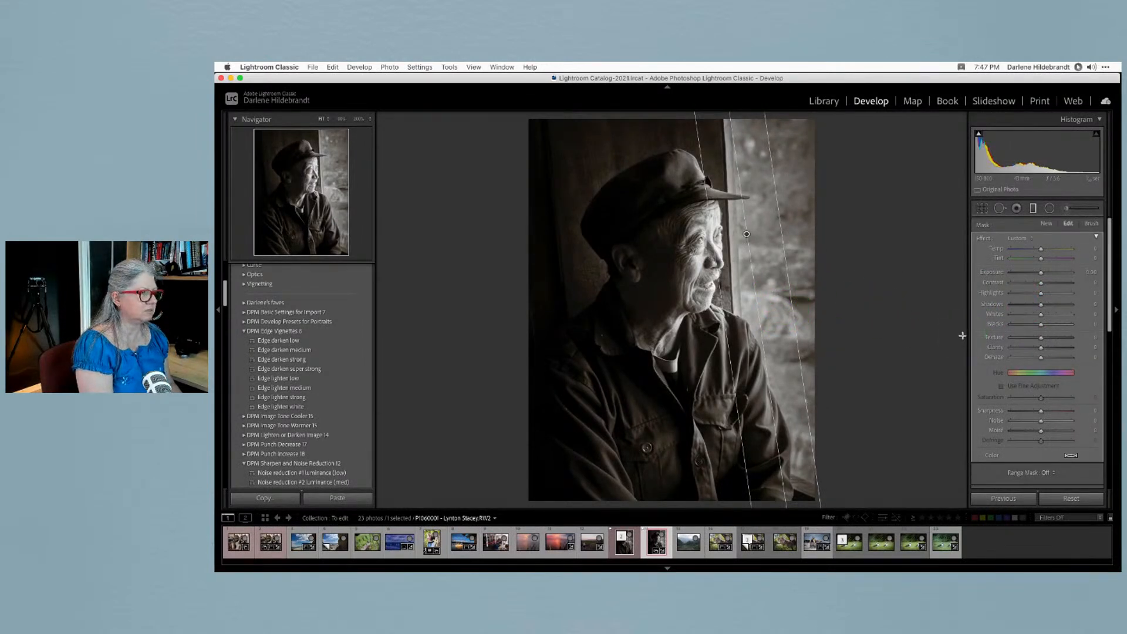
key("m")
Examine the portrait's Black & White Mix by switching its effect off and back on
left_click_drag(997, 345, 1040, 351)
scroll(1036, 423, "down", 2)
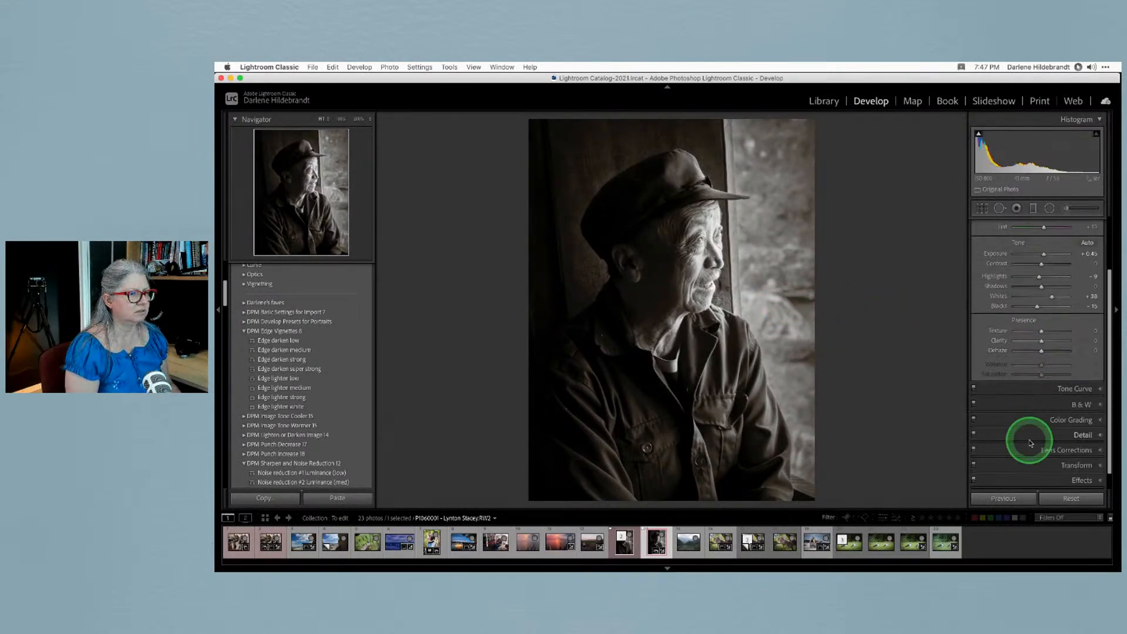
left_click(1033, 403)
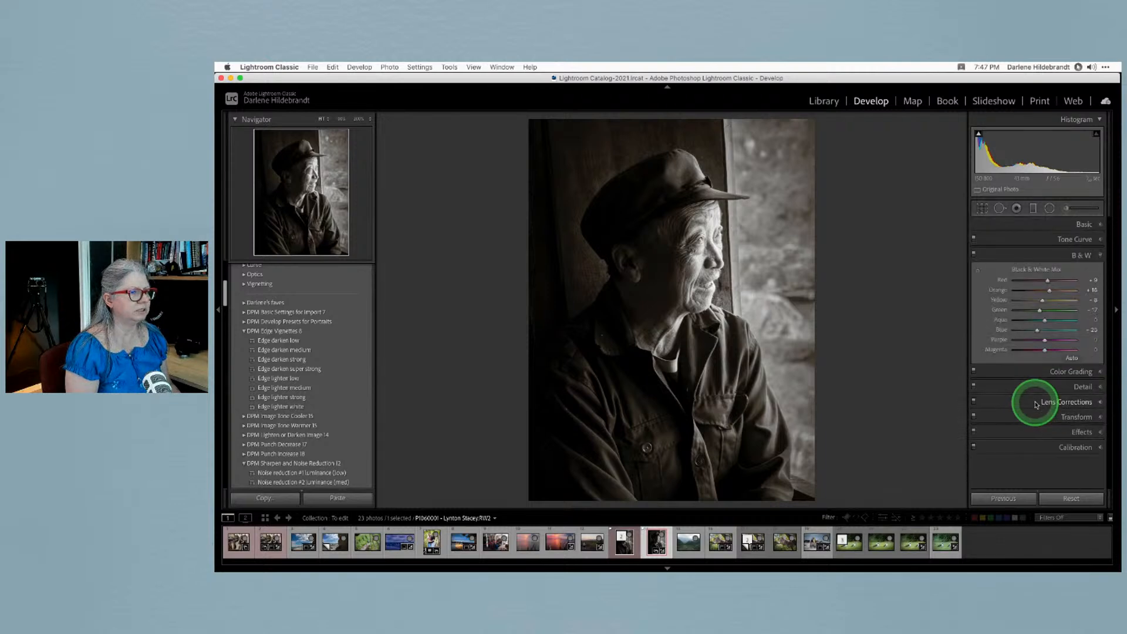
left_click(972, 255)
left_click(972, 254)
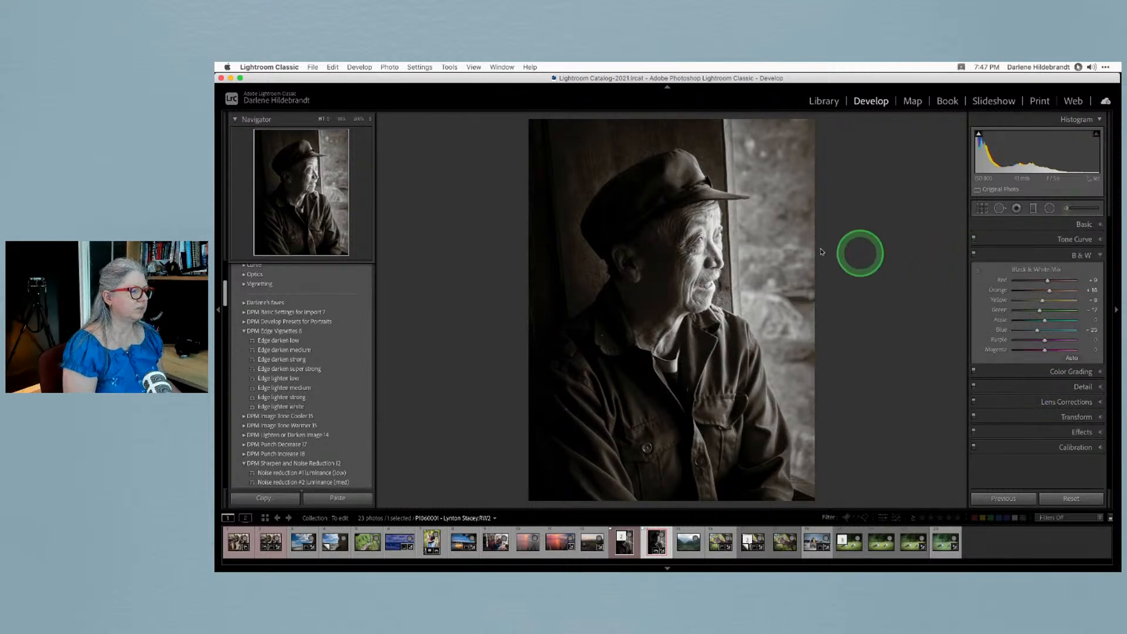
Send the monochrome portrait to LuminarAI as a JPEG copy with Lightroom adjustments
right_click(680, 242)
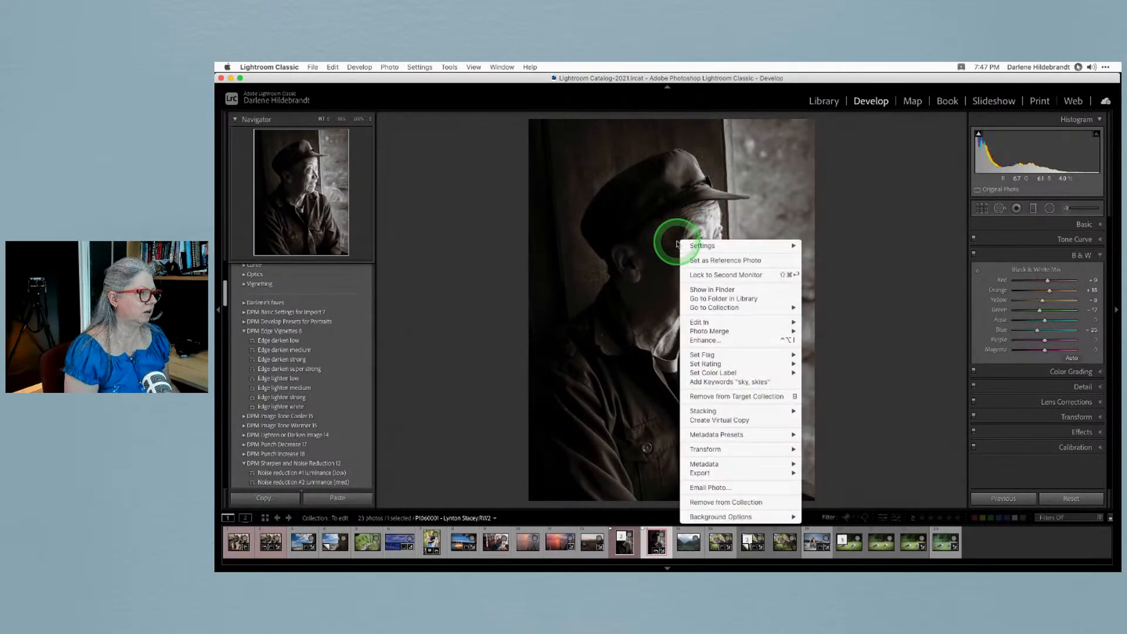
mouse_move(745, 321)
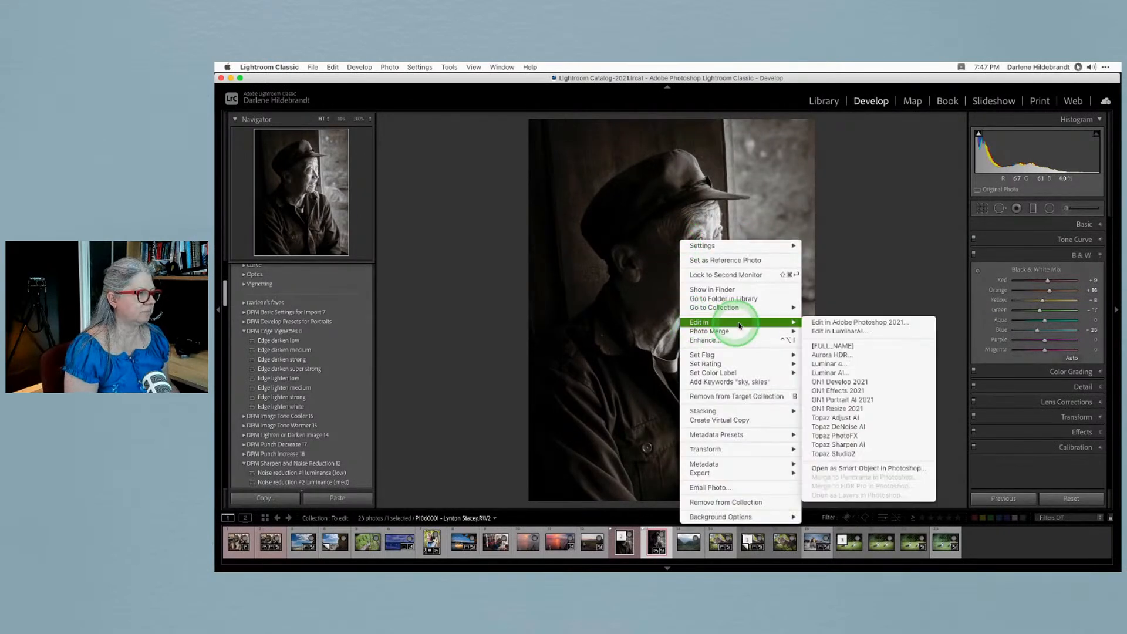
left_click(828, 374)
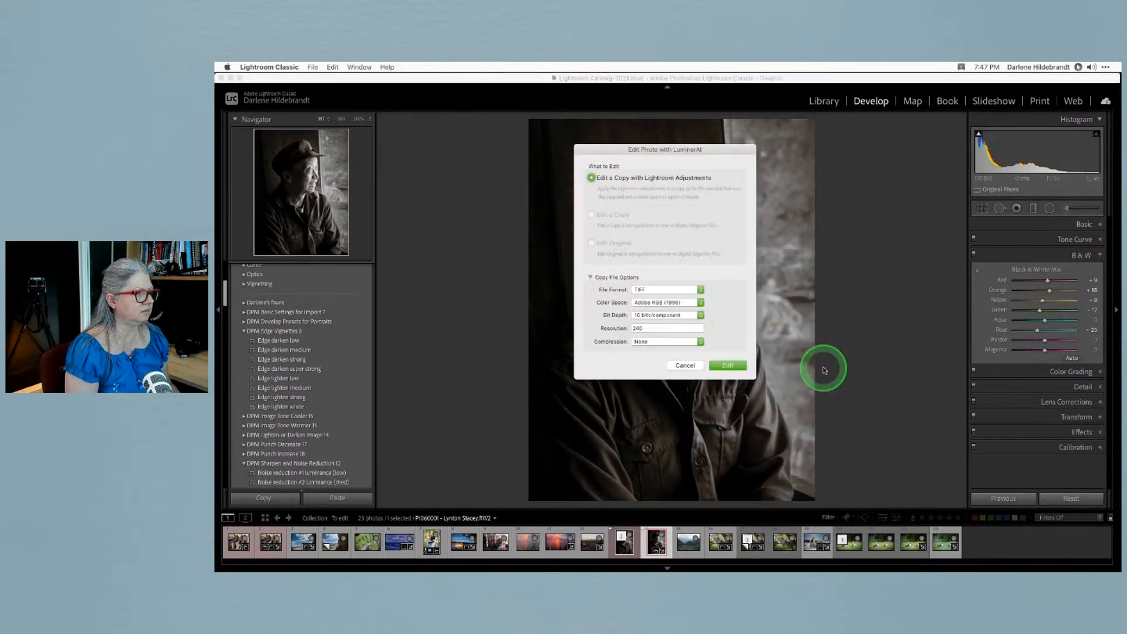
left_click(648, 289)
left_click(645, 270)
left_click(726, 365)
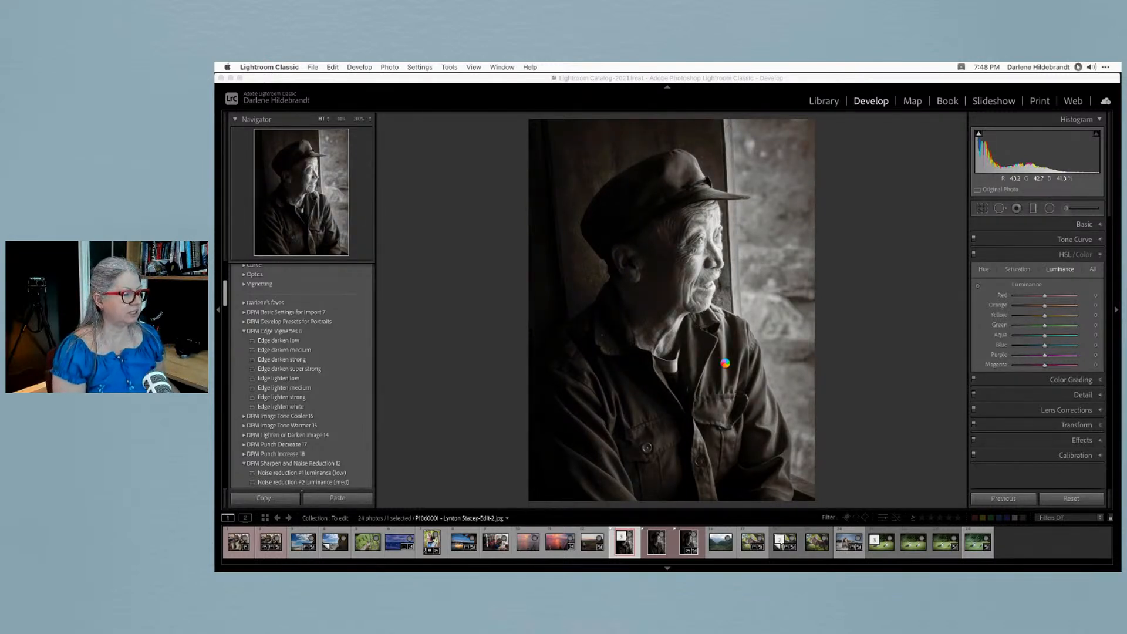
left_click(794, 361)
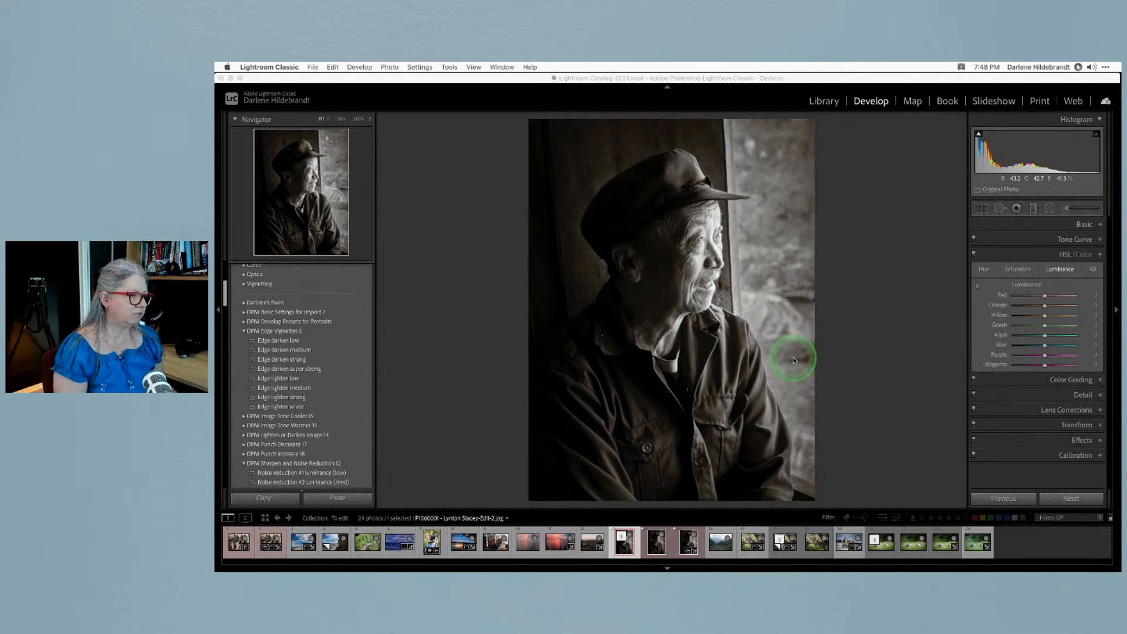
Switch to Luminar AI, where the portrait copy is open for editing
key("super+Tab")
key("Tab")
key("Tab")
key("Tab")
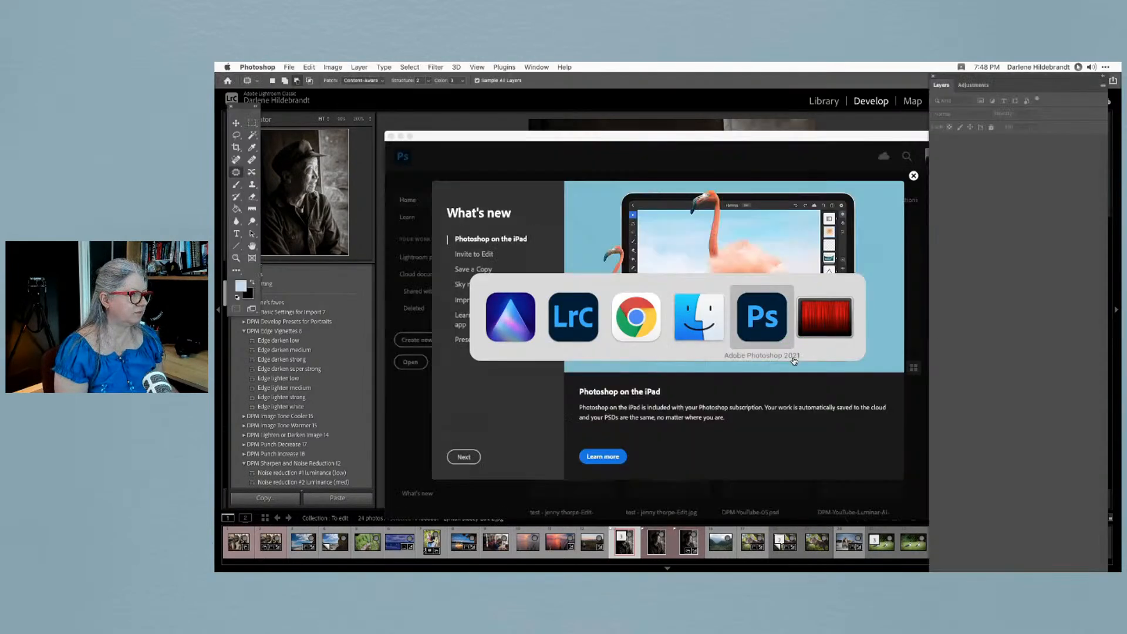
key("Tab")
key("Tab")
key("Tab")
key("Tab")
key("Tab")
key("Tab")
key("Tab")
key("Tab")
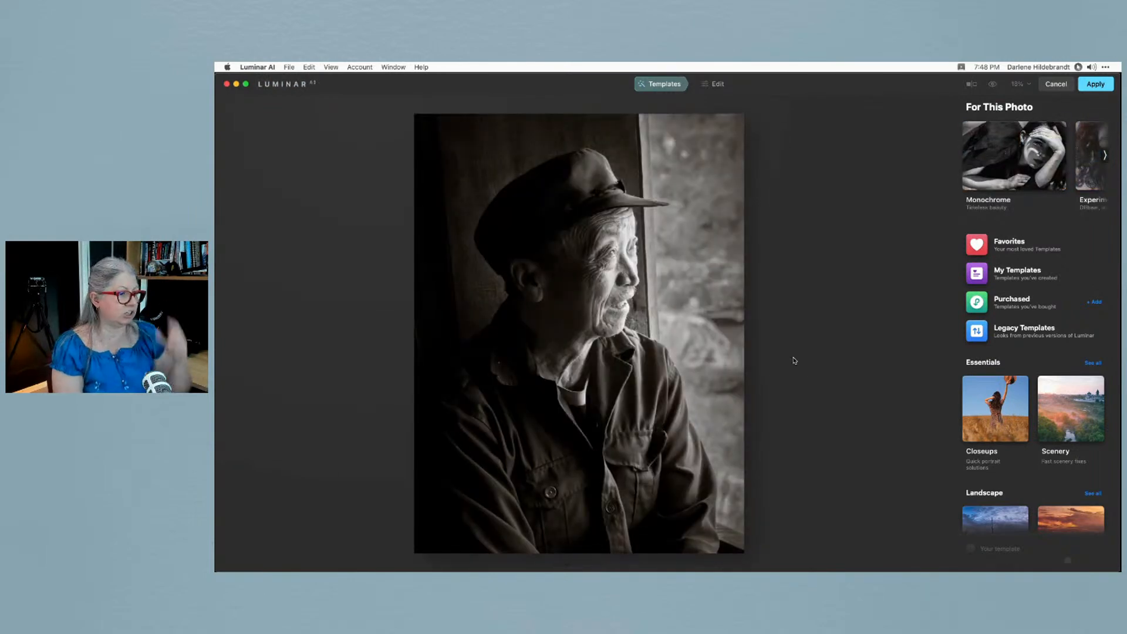
left_click(795, 356)
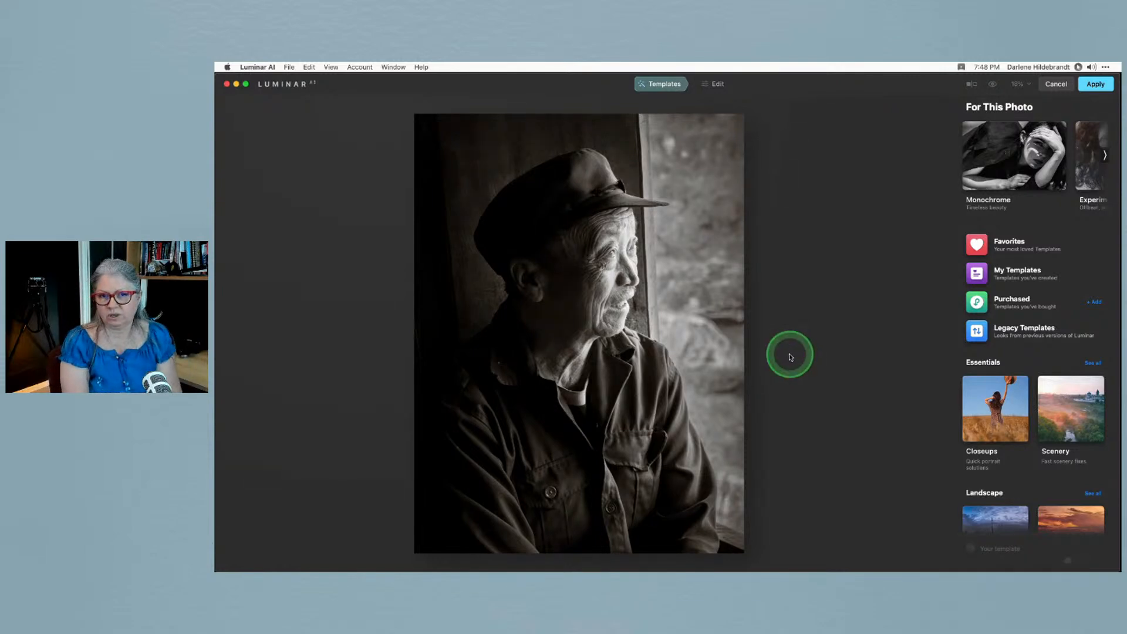
Apply Portrait Bokeh to the portrait with Amount 100 and expand its background settings
left_click(716, 83)
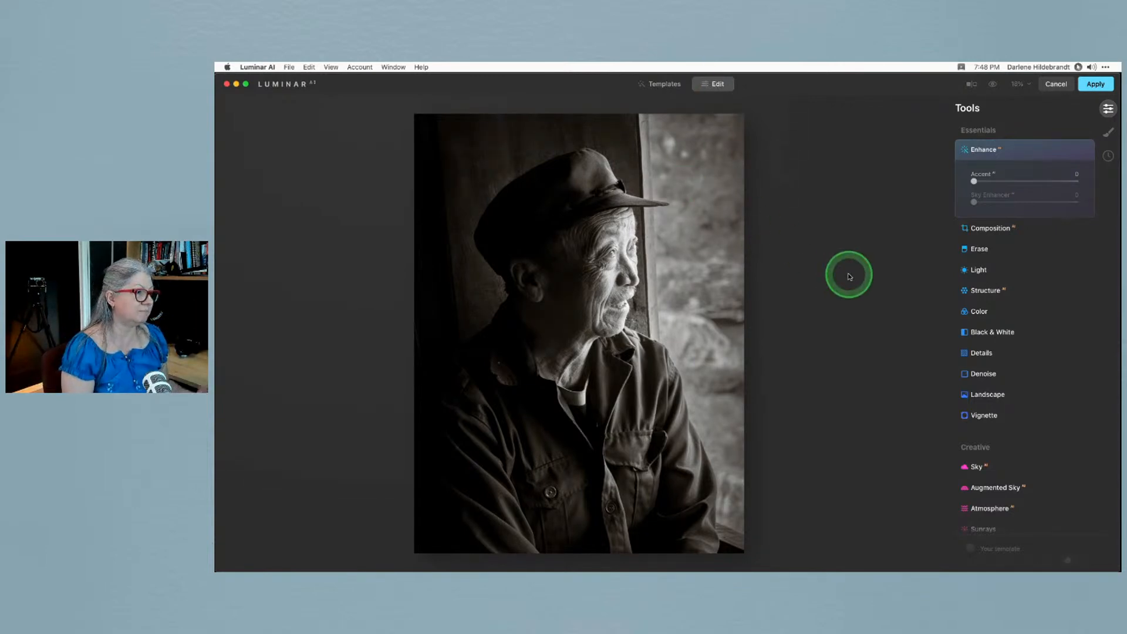
scroll(1074, 403, "down", 6)
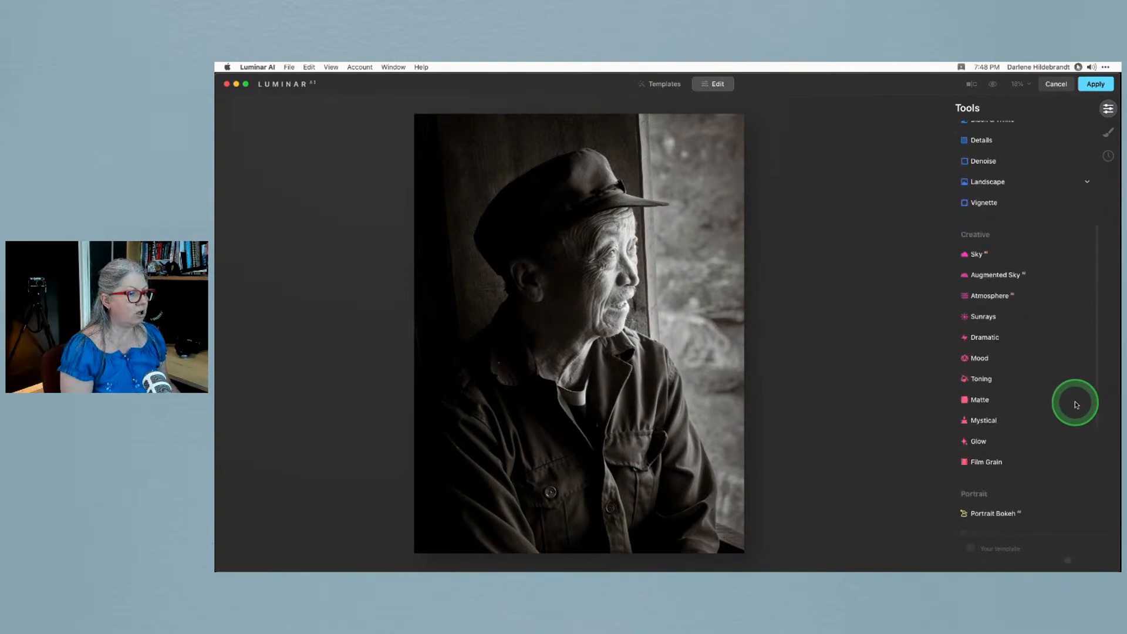
scroll(989, 392, "down", 3)
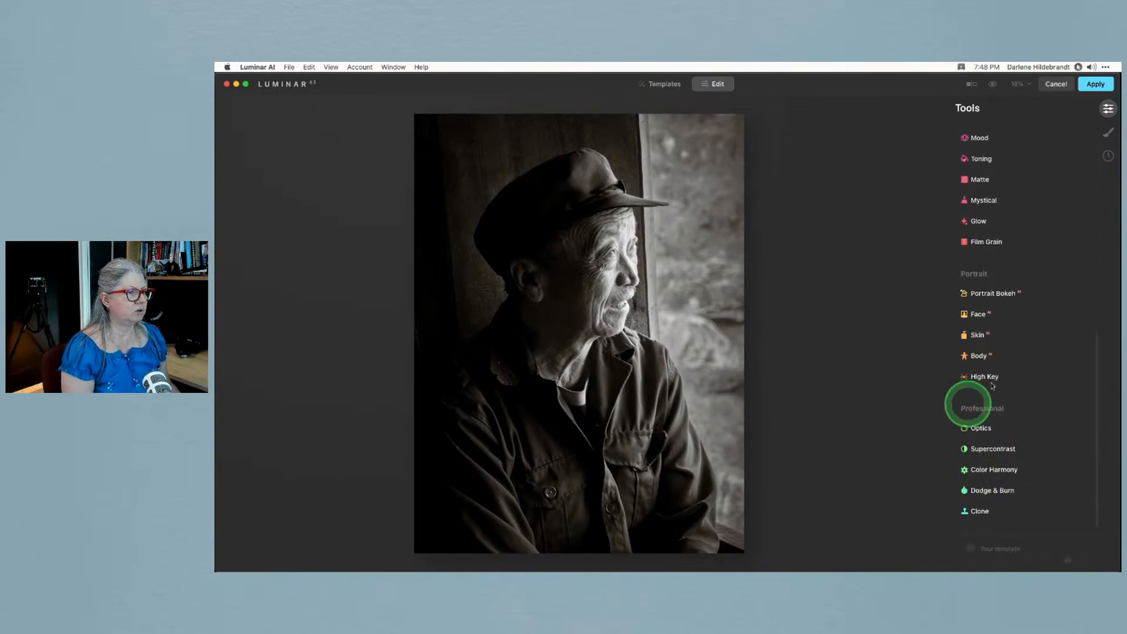
left_click(989, 294)
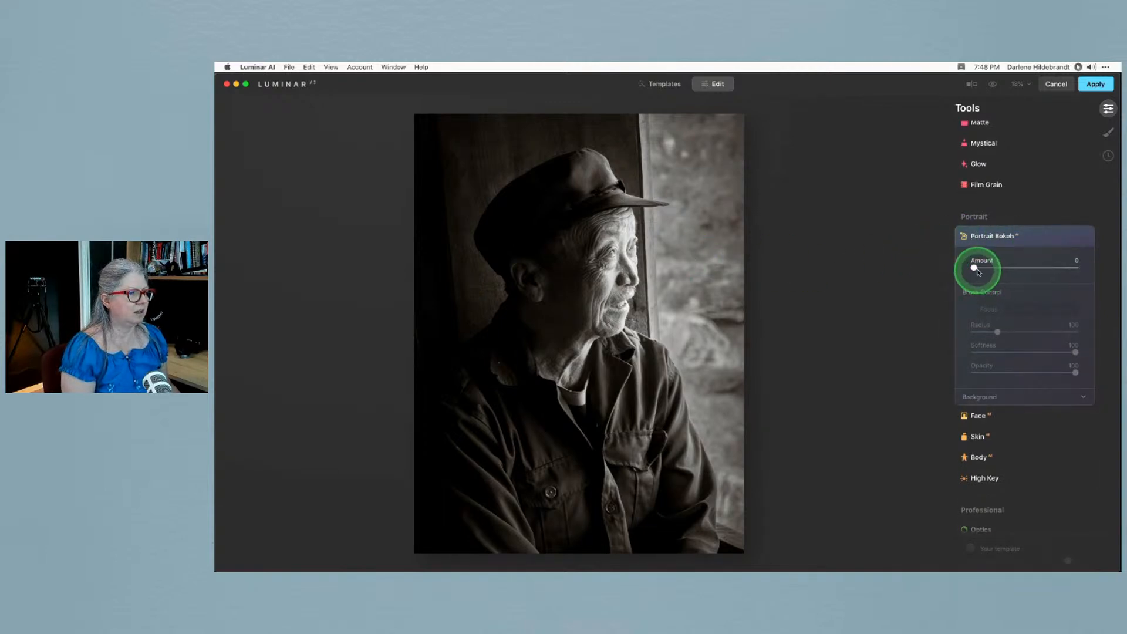
left_click_drag(975, 267, 1080, 271)
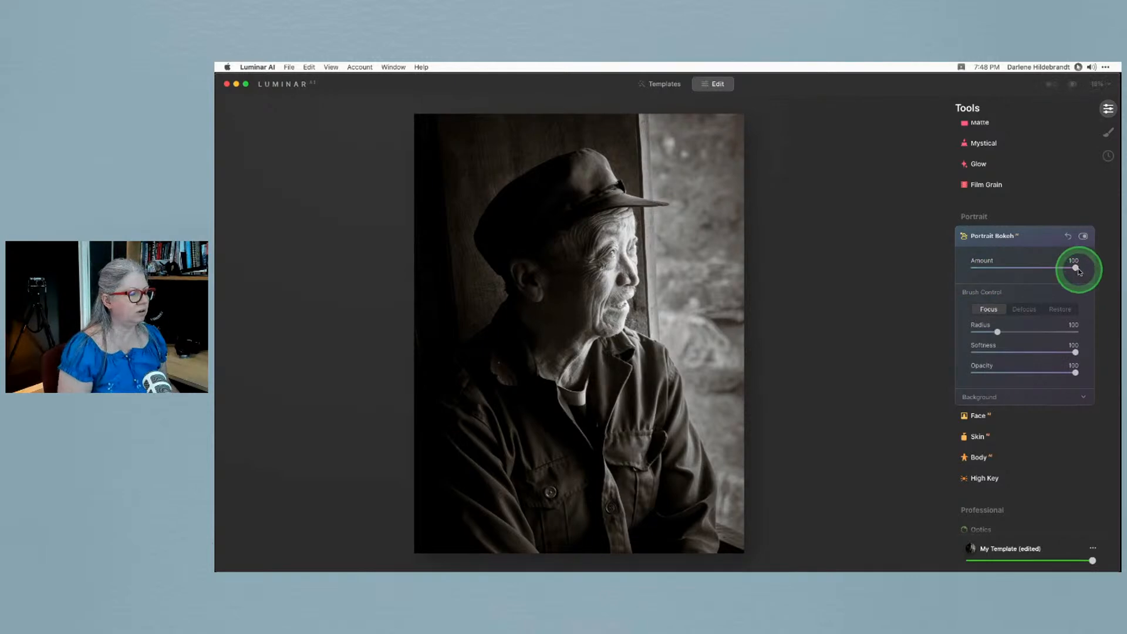
left_click(1024, 395)
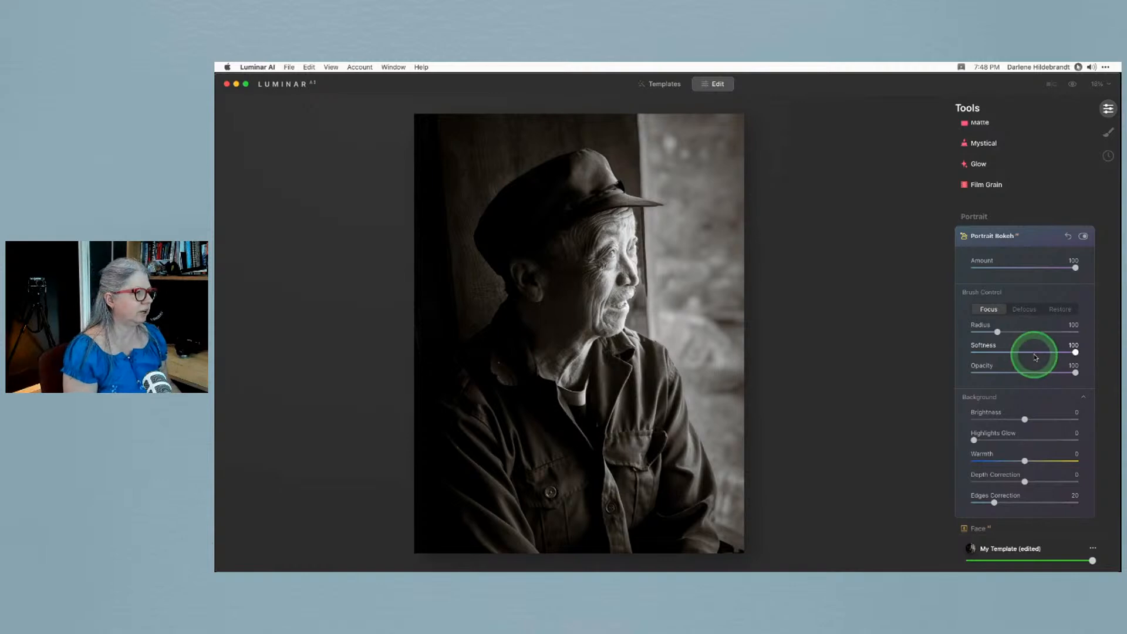
mouse_move(596, 373)
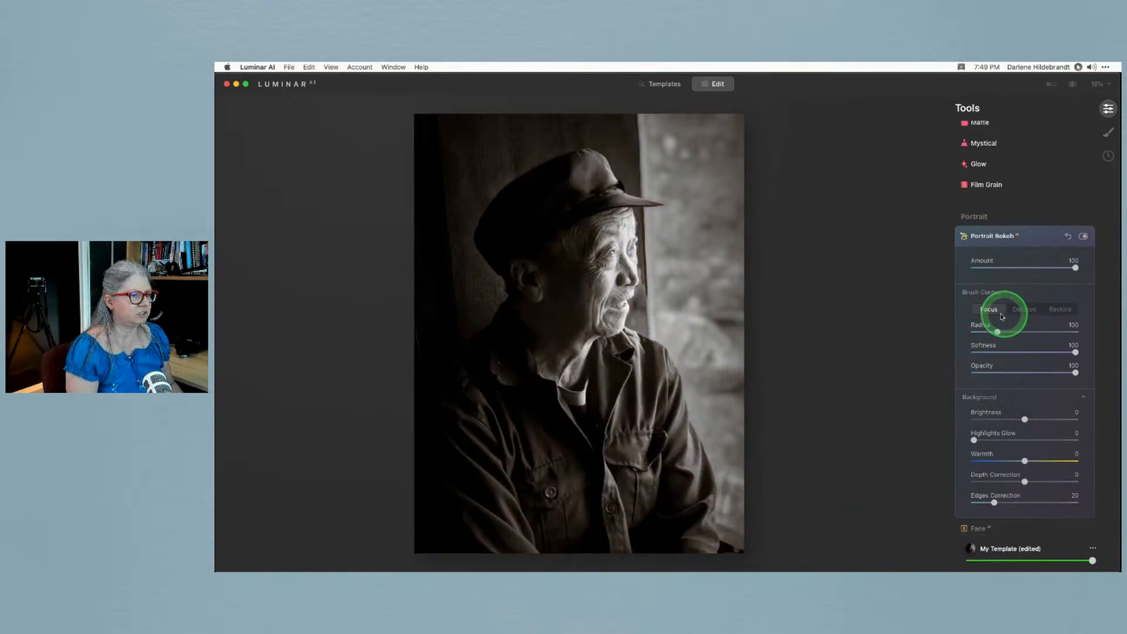
Paint the missed parts of the man's jacket sleeve beside the bright background into the Portrait Bokeh focus mask
left_click(1095, 82)
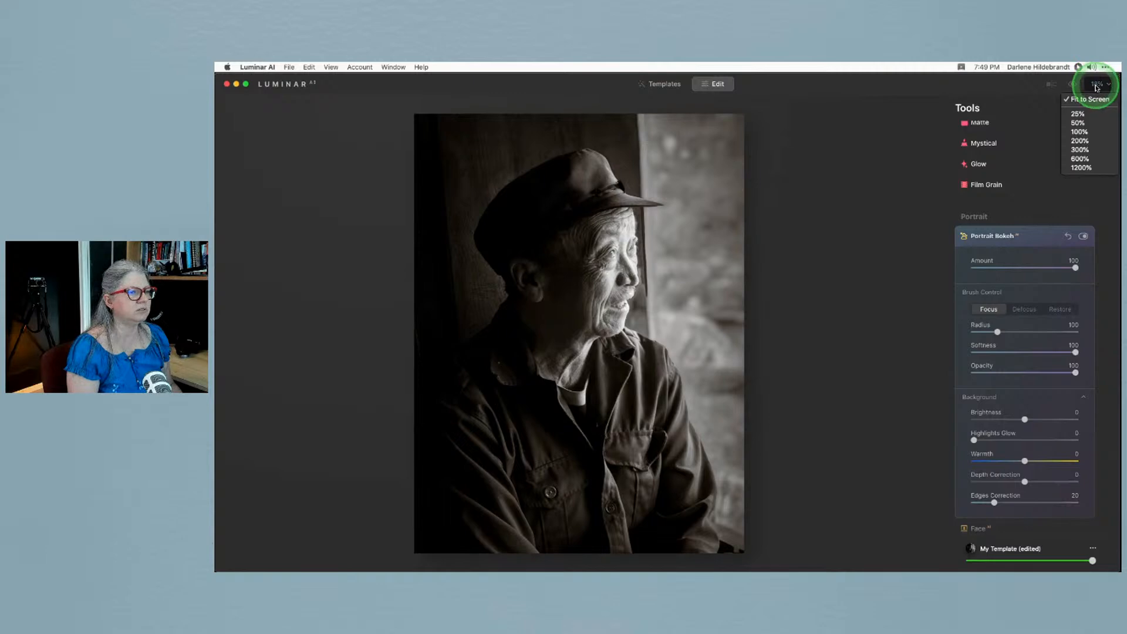
left_click(1085, 118)
scroll(738, 314, "down", 10)
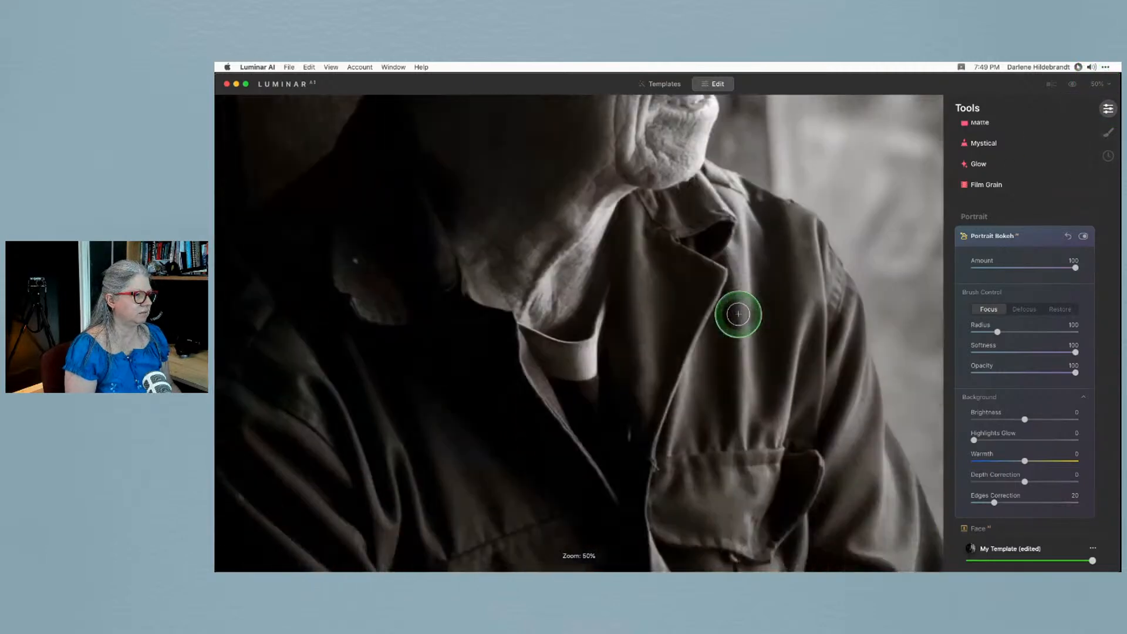
scroll(738, 314, "right", 4)
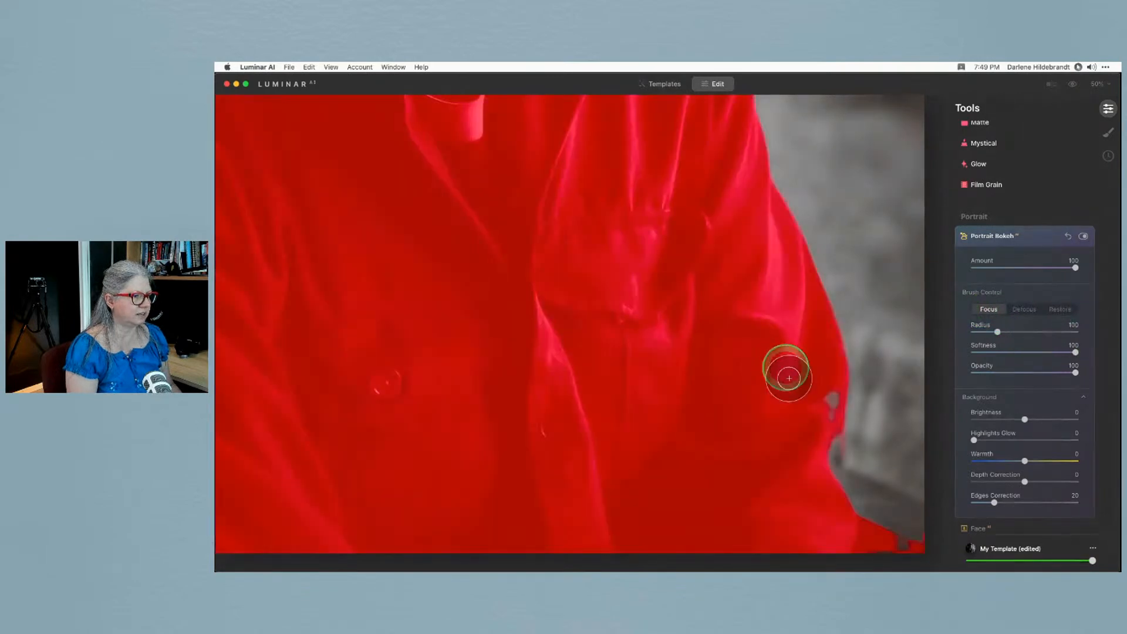
mouse_move(788, 371)
left_mouse_down()
mouse_move(792, 400)
mouse_move(808, 384)
mouse_move(813, 429)
mouse_move(824, 386)
mouse_move(817, 463)
mouse_move(830, 522)
mouse_move(813, 414)
mouse_move(823, 503)
mouse_move(811, 422)
mouse_move(805, 457)
left_mouse_up()
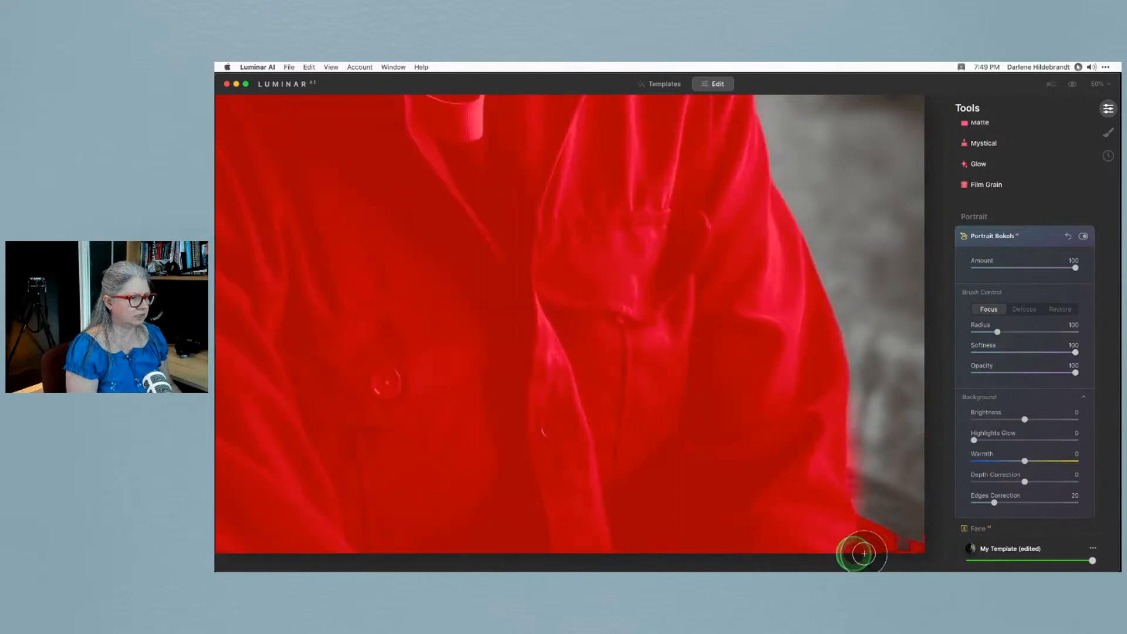
mouse_move(864, 553)
left_mouse_down()
mouse_move(912, 551)
mouse_move(850, 523)
left_mouse_up()
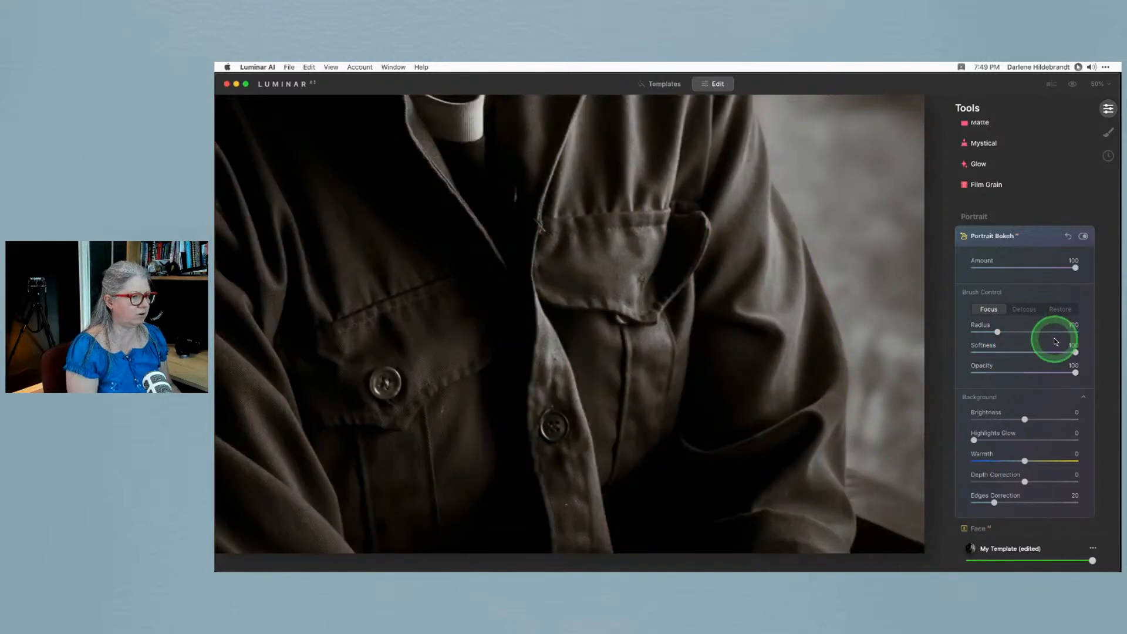
Paint the door frame and the edges of the man's face and cap into the focus mask
scroll(862, 308, "up", 10)
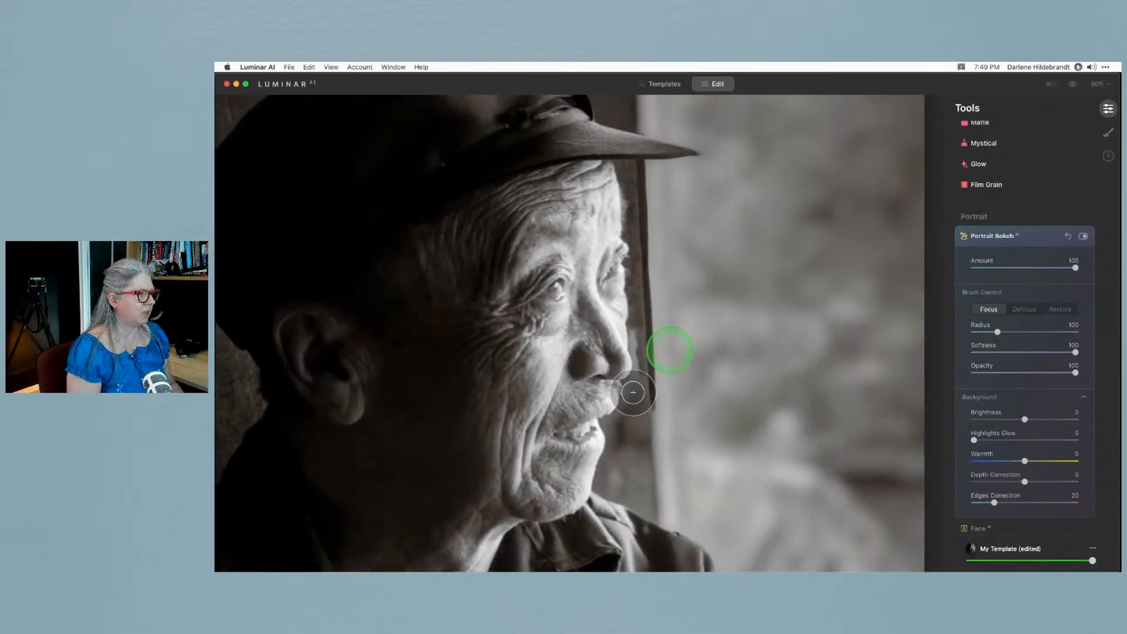
mouse_move(637, 474)
left_mouse_down()
mouse_move(637, 524)
mouse_move(620, 264)
mouse_move(607, 516)
mouse_move(593, 410)
left_mouse_up()
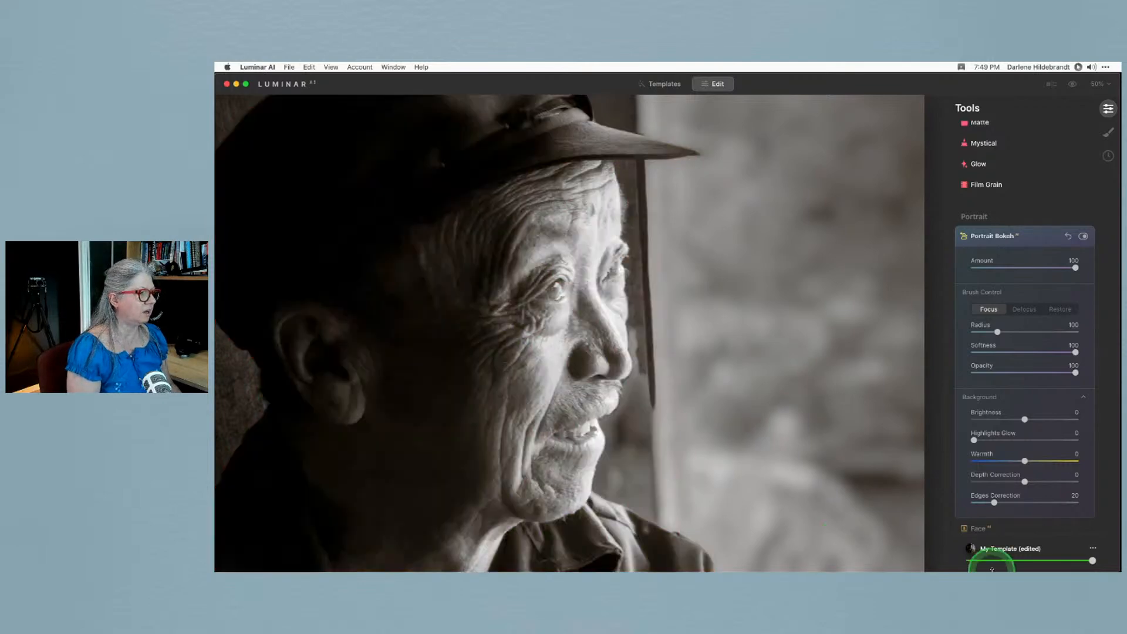
scroll(626, 314, "up", 5)
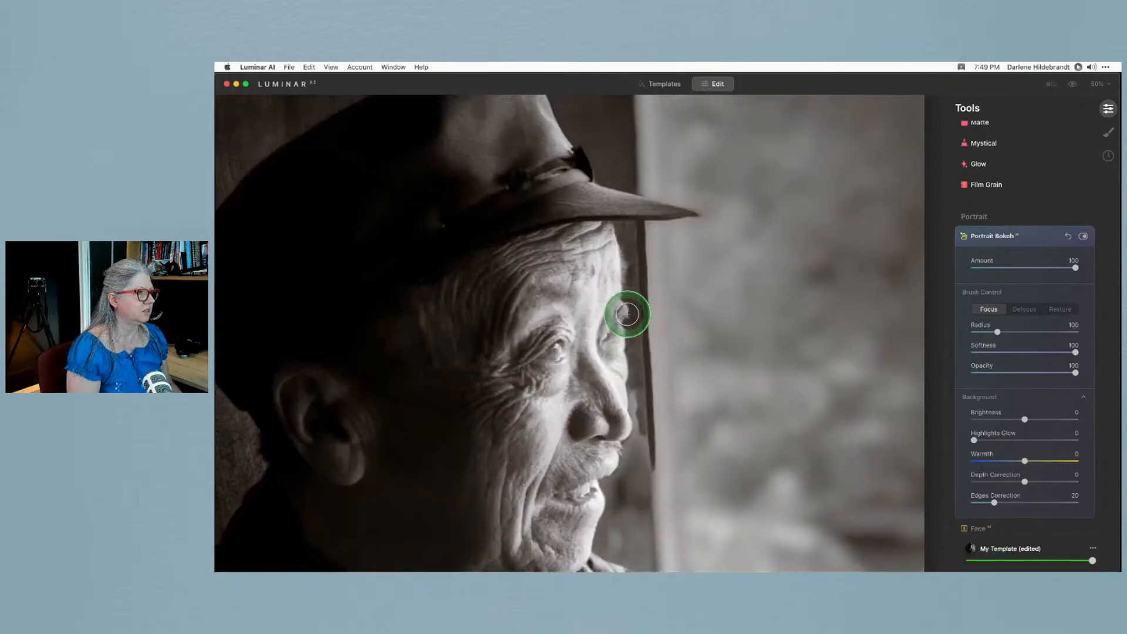
mouse_move(628, 329)
left_mouse_down()
mouse_move(611, 129)
mouse_move(610, 345)
mouse_move(563, 95)
mouse_move(606, 111)
mouse_move(585, 218)
mouse_move(533, 269)
left_mouse_up()
left_click_drag(389, 274, 410, 276)
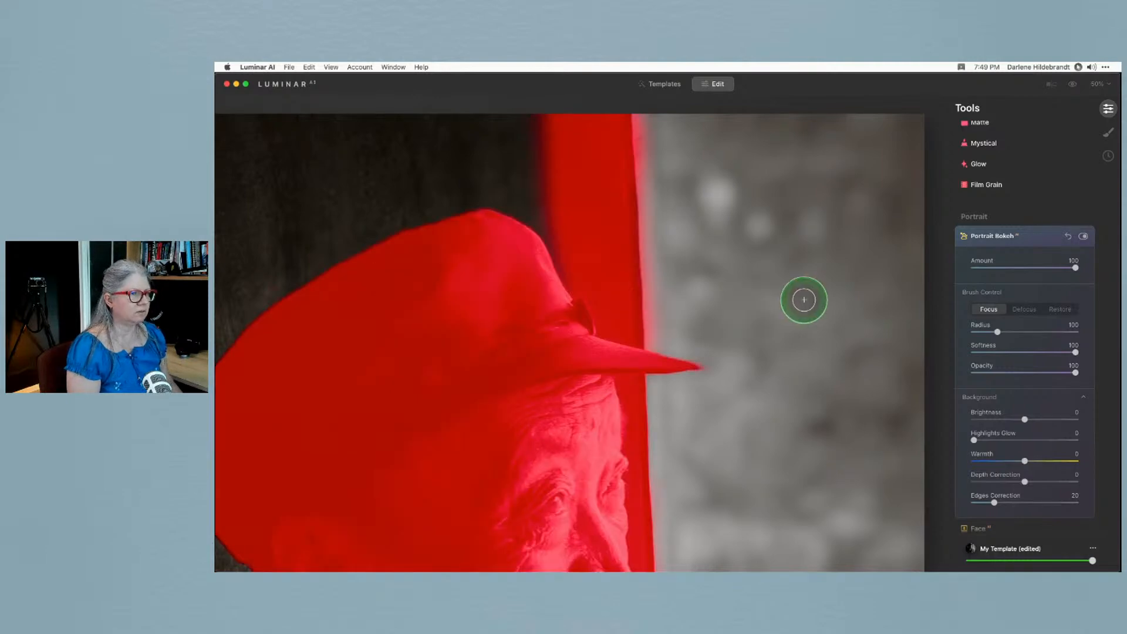
Enlarge the focus brush to radius 201 and paint the dark wall behind the man back into focus
left_click(1095, 85)
left_click(1090, 99)
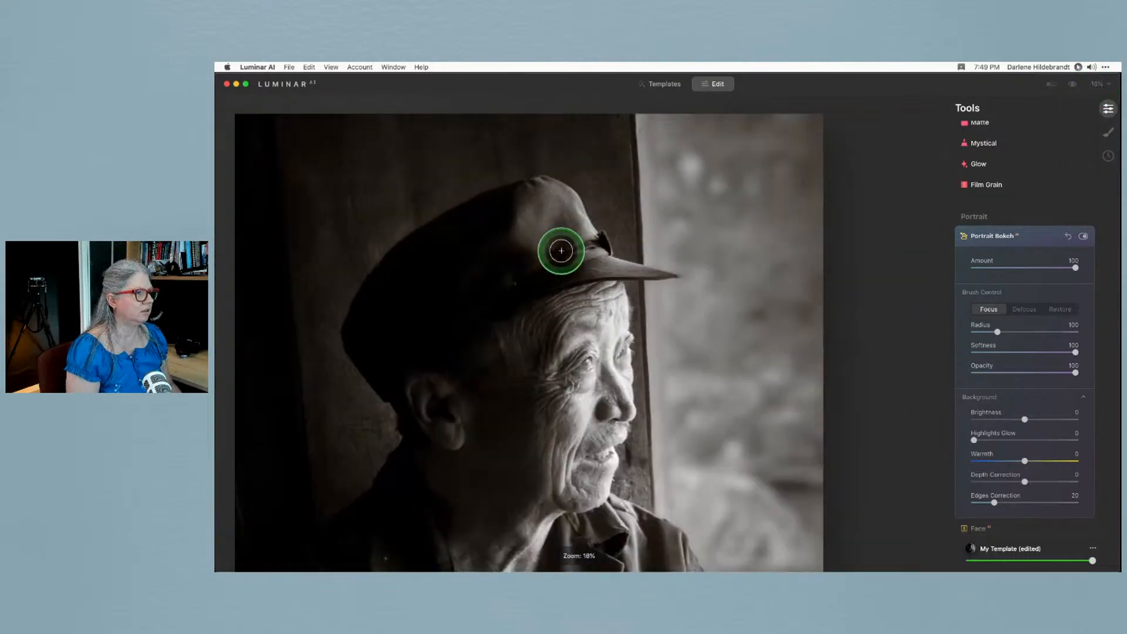
left_click_drag(997, 331, 1023, 331)
mouse_move(583, 219)
left_mouse_down()
mouse_move(574, 207)
mouse_move(596, 138)
mouse_move(498, 123)
mouse_move(455, 327)
mouse_move(470, 340)
mouse_move(523, 151)
mouse_move(415, 126)
mouse_move(423, 397)
mouse_move(428, 377)
left_mouse_up()
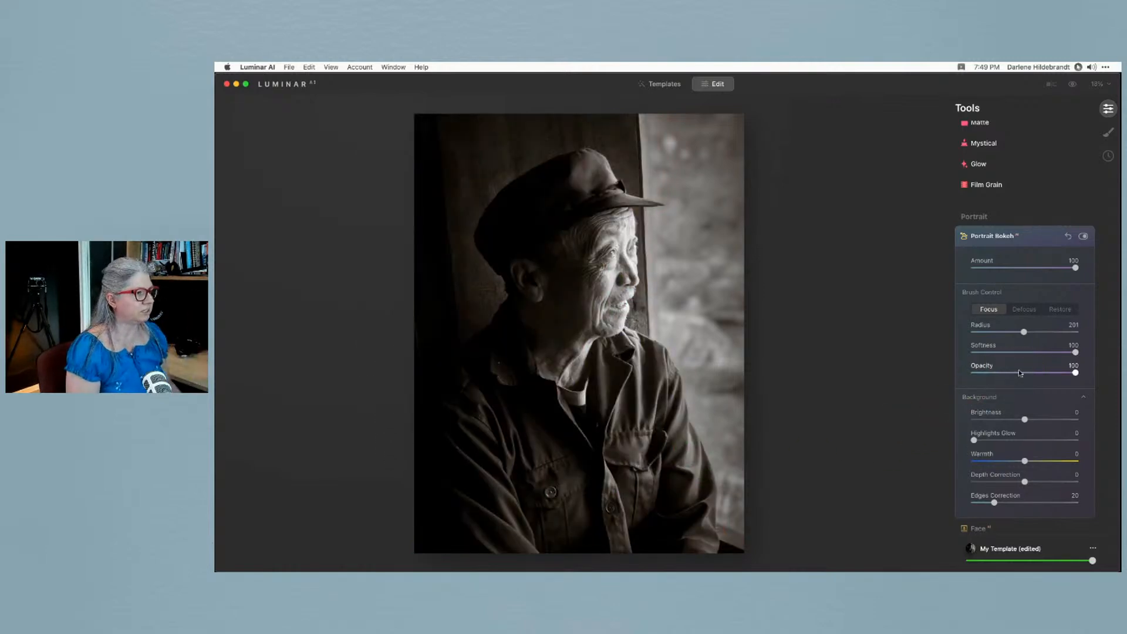
Blend the focus mask along the door frame's bright edge at brush opacity 40, reducing the radius to 141
left_click(1092, 88)
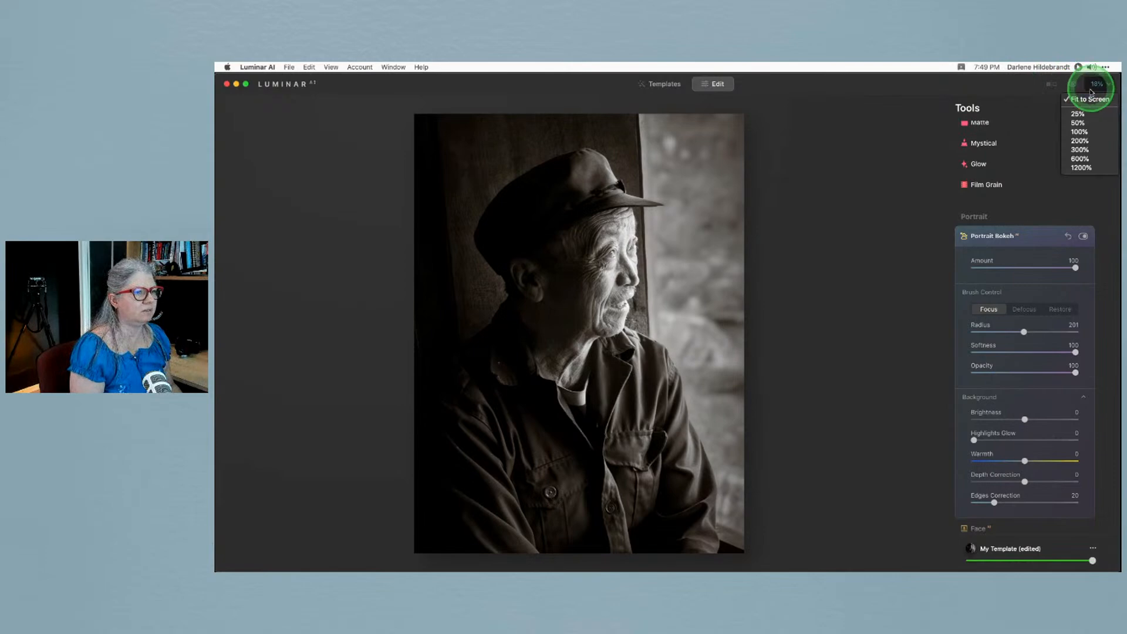
left_click(1078, 123)
scroll(627, 374, "up", 10)
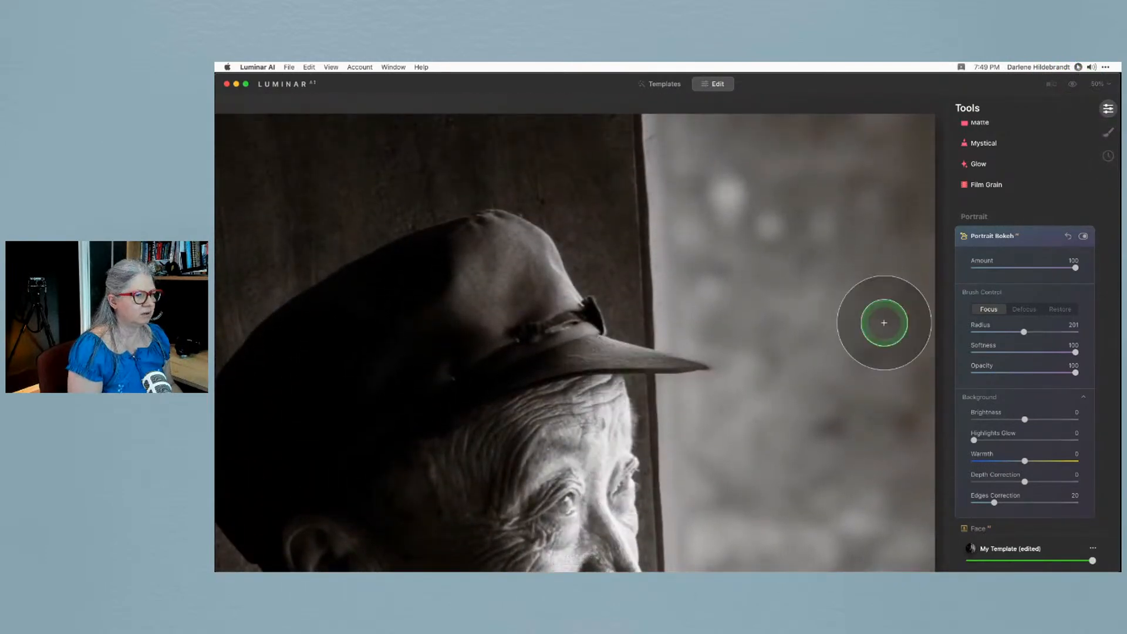
left_click(1015, 373)
left_click(641, 156)
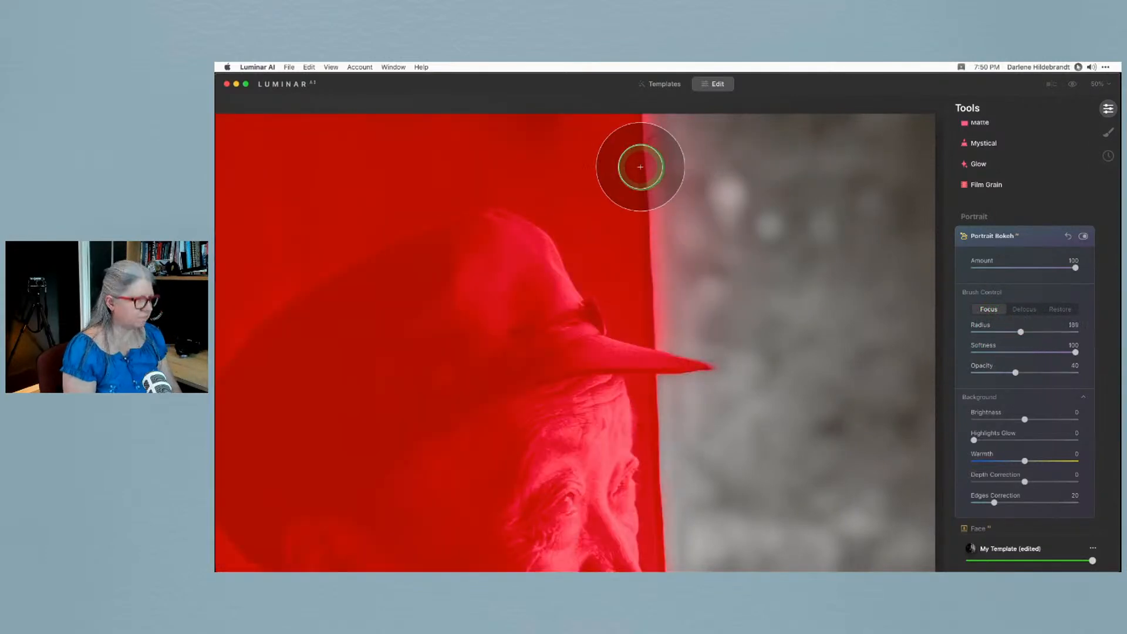
key("bracketleft")
key("bracketleft")
key("bracketleft")
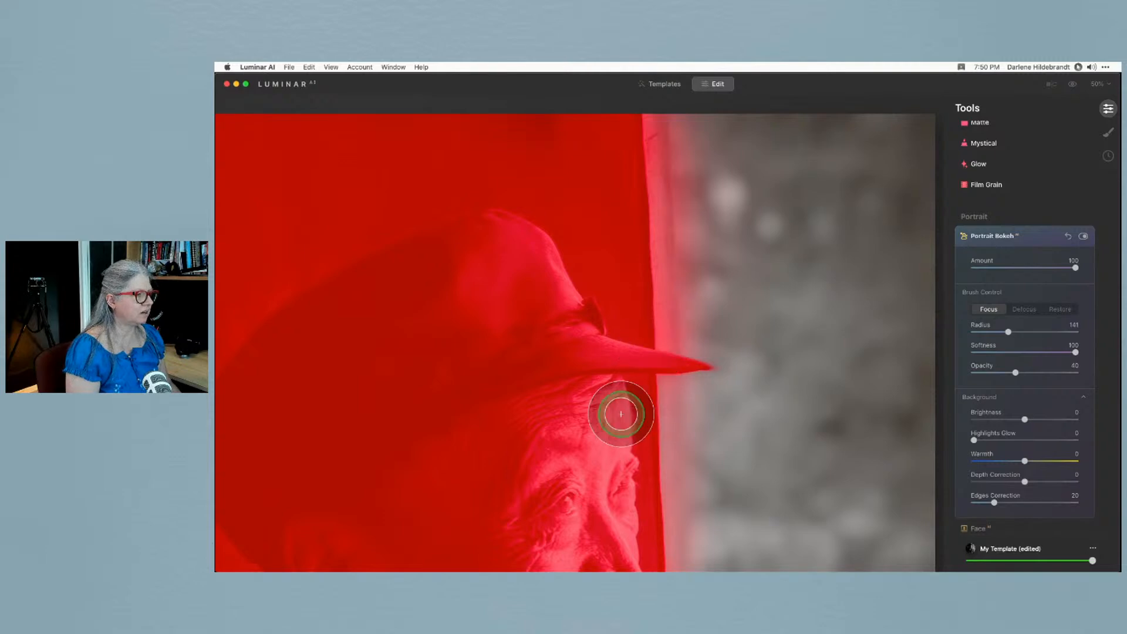
scroll(617, 411, "down", 10)
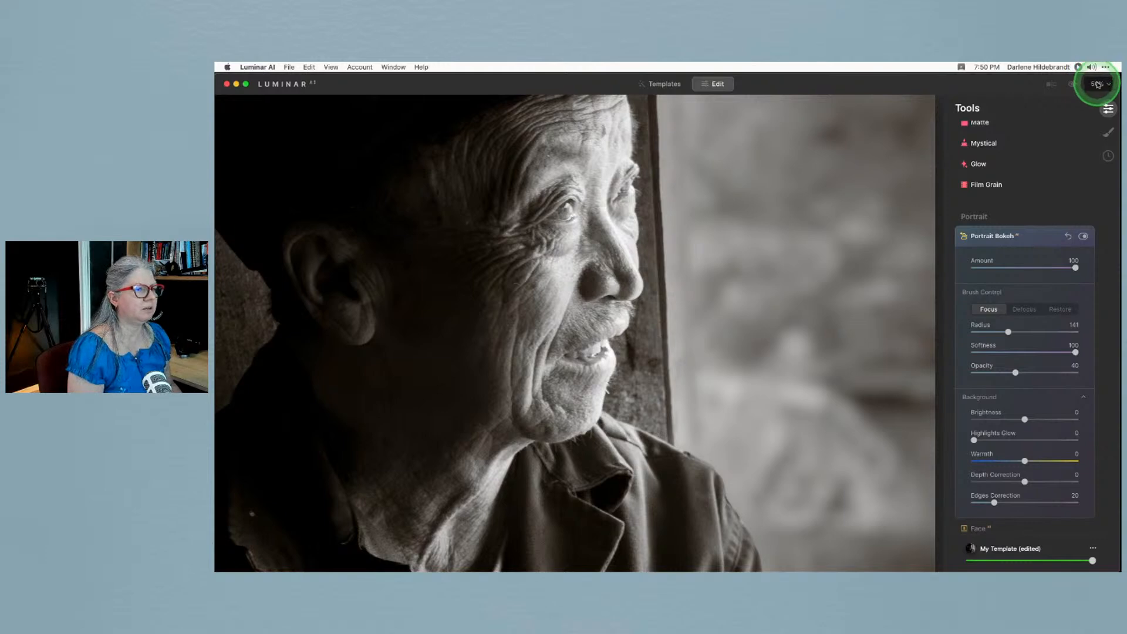
Compare the whole portrait with the Portrait Bokeh effect disabled and re-enabled
left_click(1096, 84)
left_click(1086, 99)
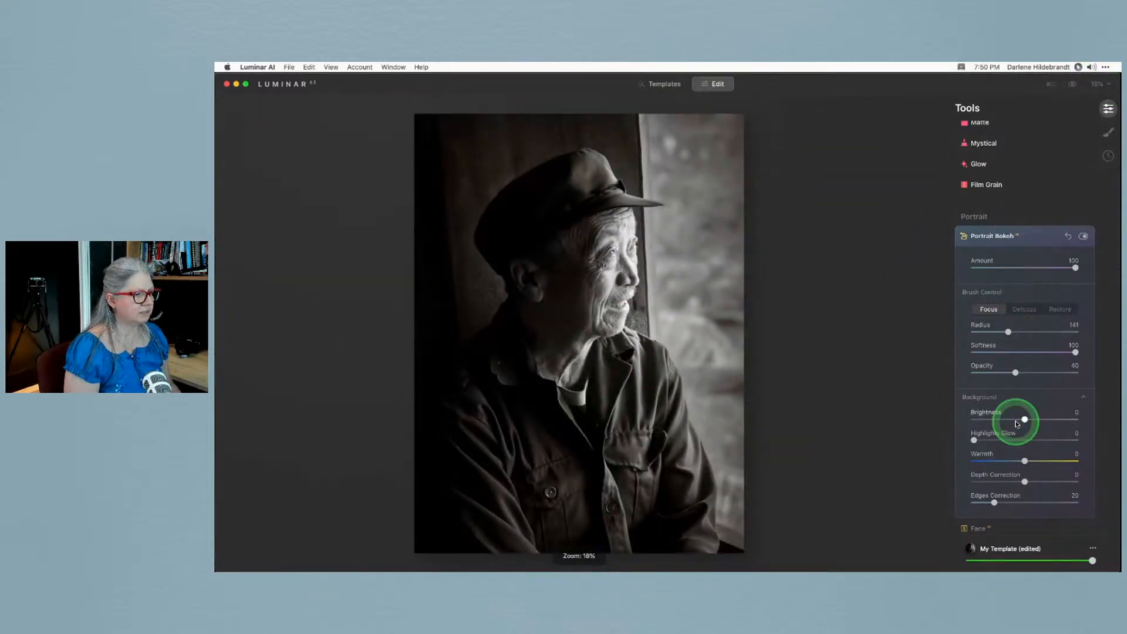
left_click(1083, 237)
left_click(1082, 237)
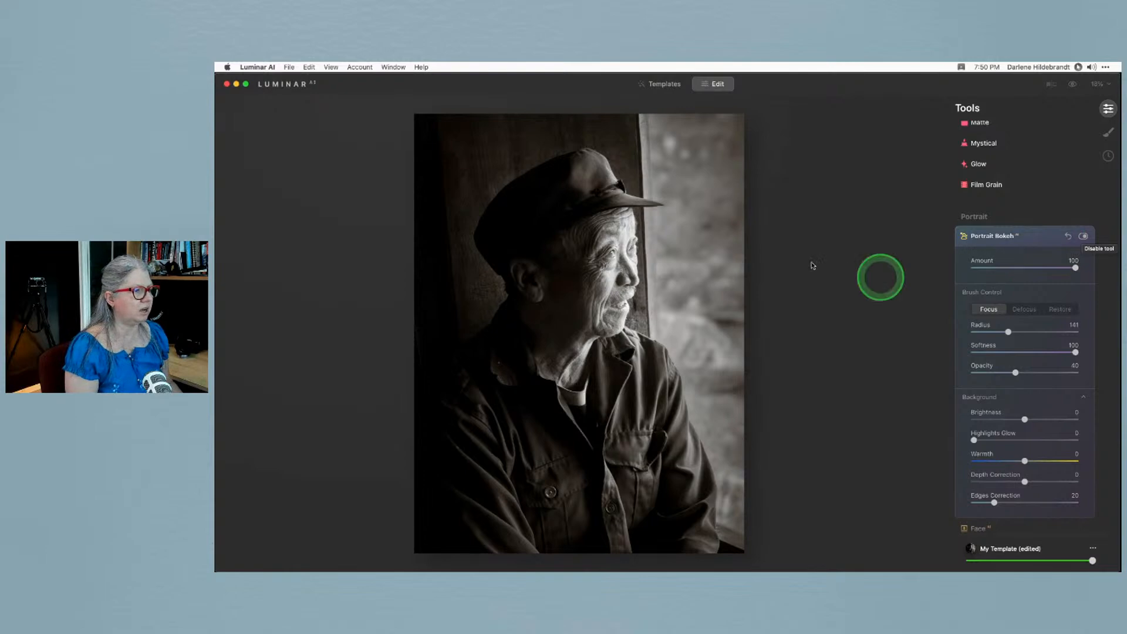
Set the Portrait Bokeh background's Depth Correction to -63
mouse_move(1008, 467)
left_mouse_down()
mouse_move(1008, 492)
mouse_move(1025, 481)
left_mouse_up()
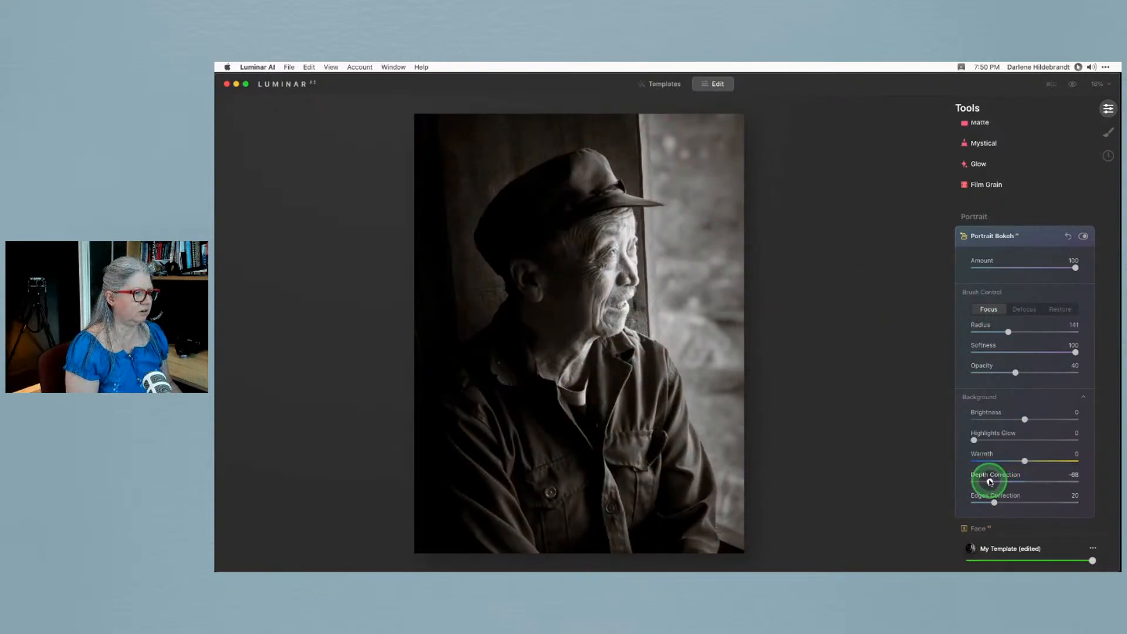
mouse_move(993, 486)
left_mouse_down()
mouse_move(983, 494)
mouse_move(993, 482)
left_mouse_up()
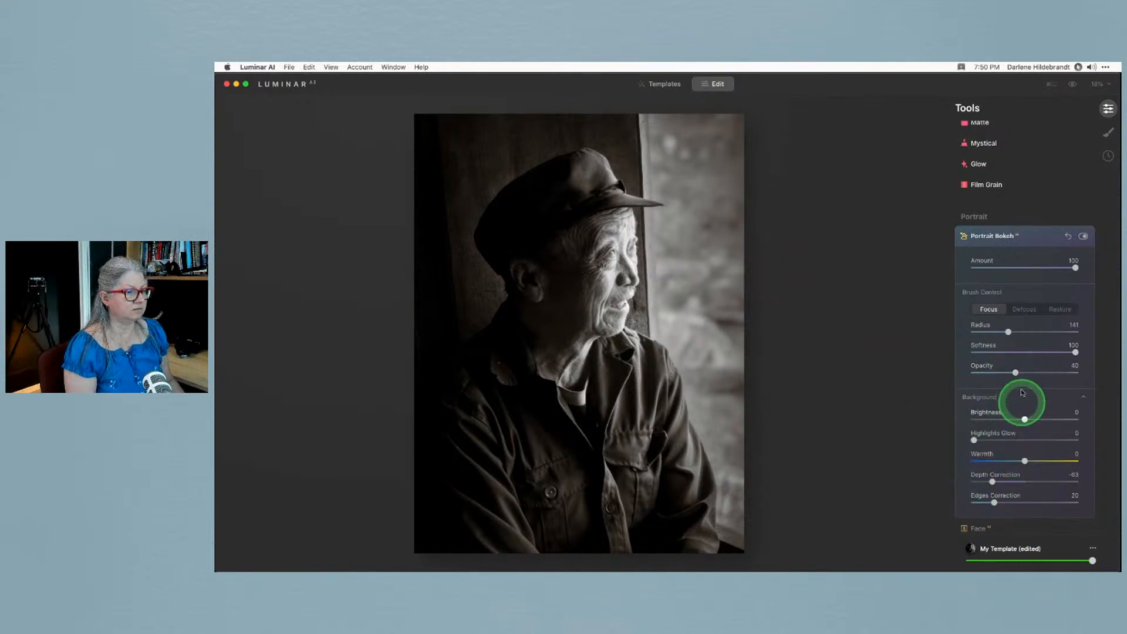
Set the Portrait Bokeh background's Brightness to -100 and Highlights Glow to 24, trying Warmth at -100 and resetting it
left_click_drag(1025, 421, 999, 419)
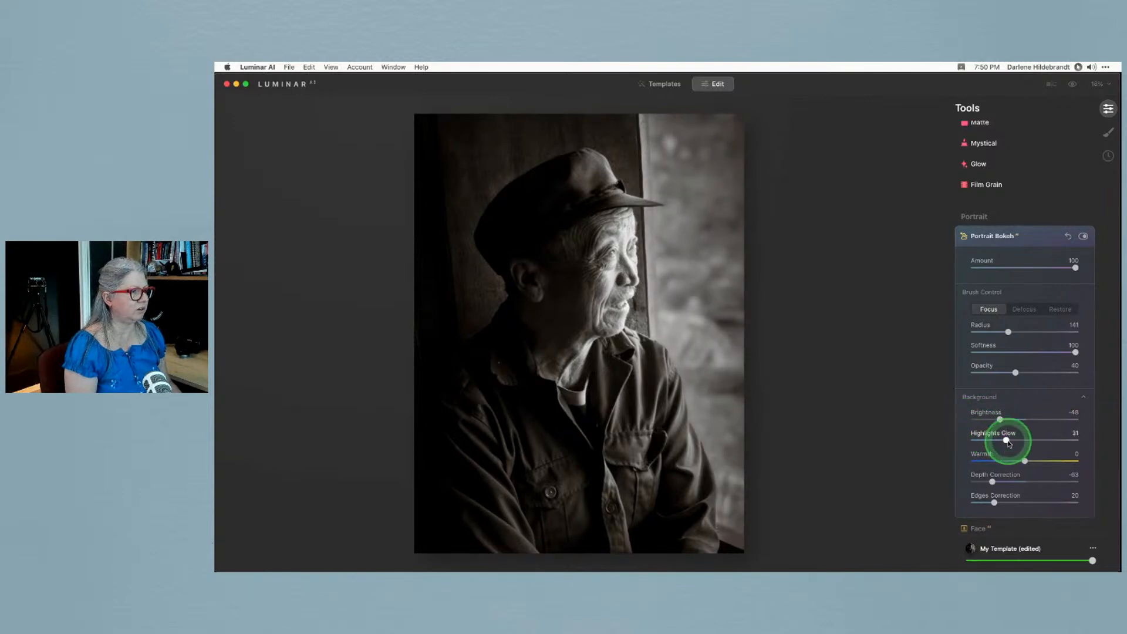
mouse_move(618, 314)
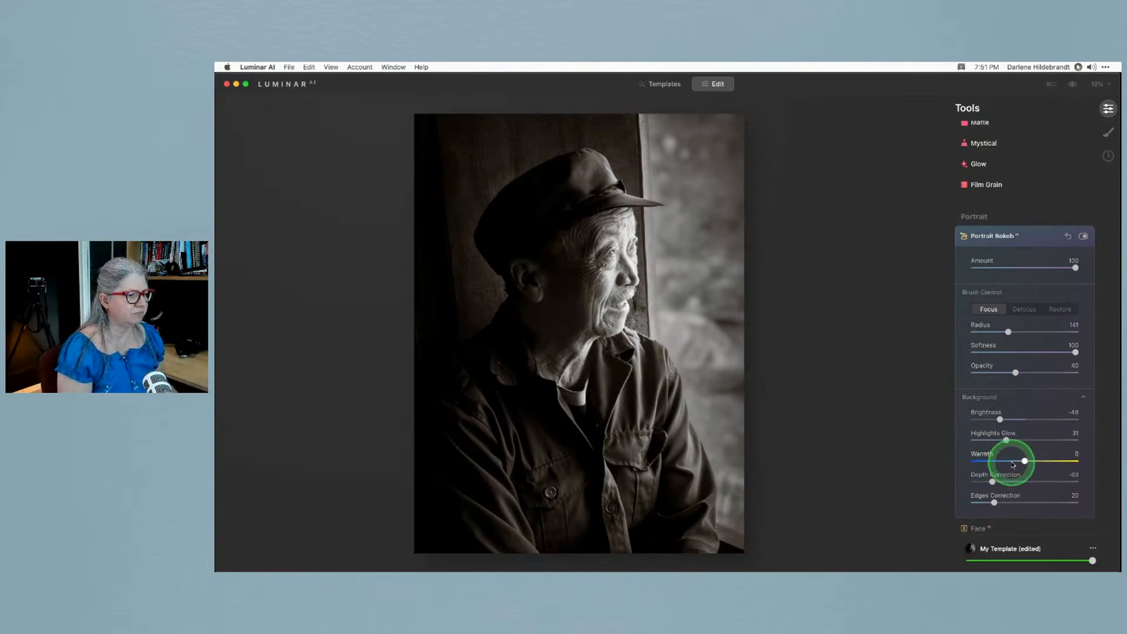
left_click_drag(1024, 461, 807, 451)
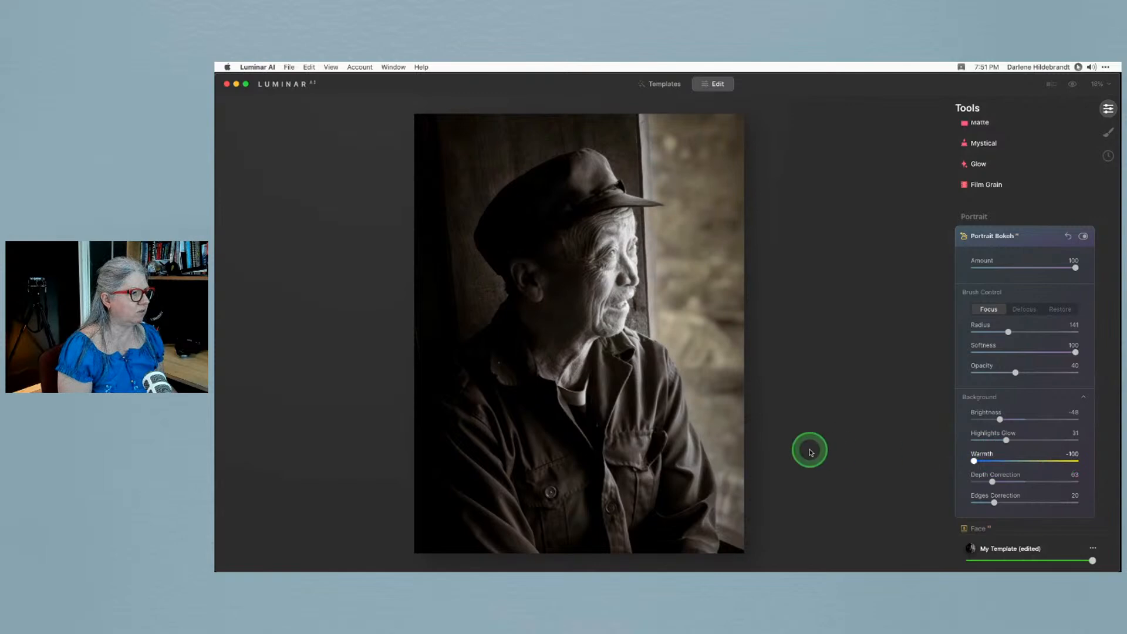
double_click(975, 461)
left_click_drag(1014, 441, 972, 418)
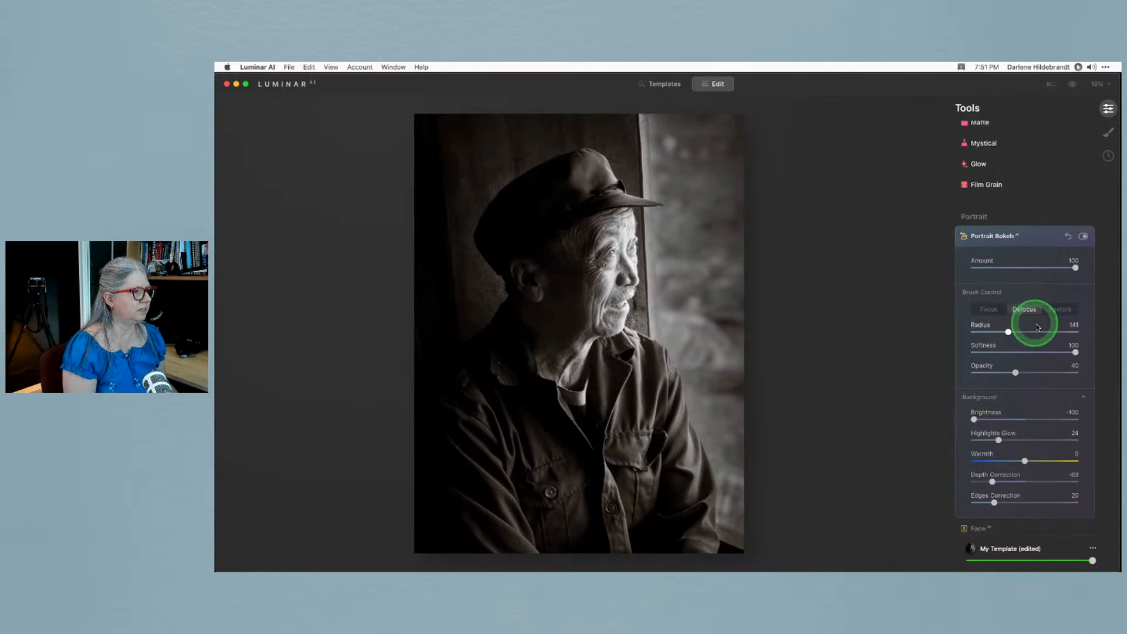
Paint Defocus along the bright door frame edge with brush radius 21, softness 50 and opacity 40
mouse_move(670, 267)
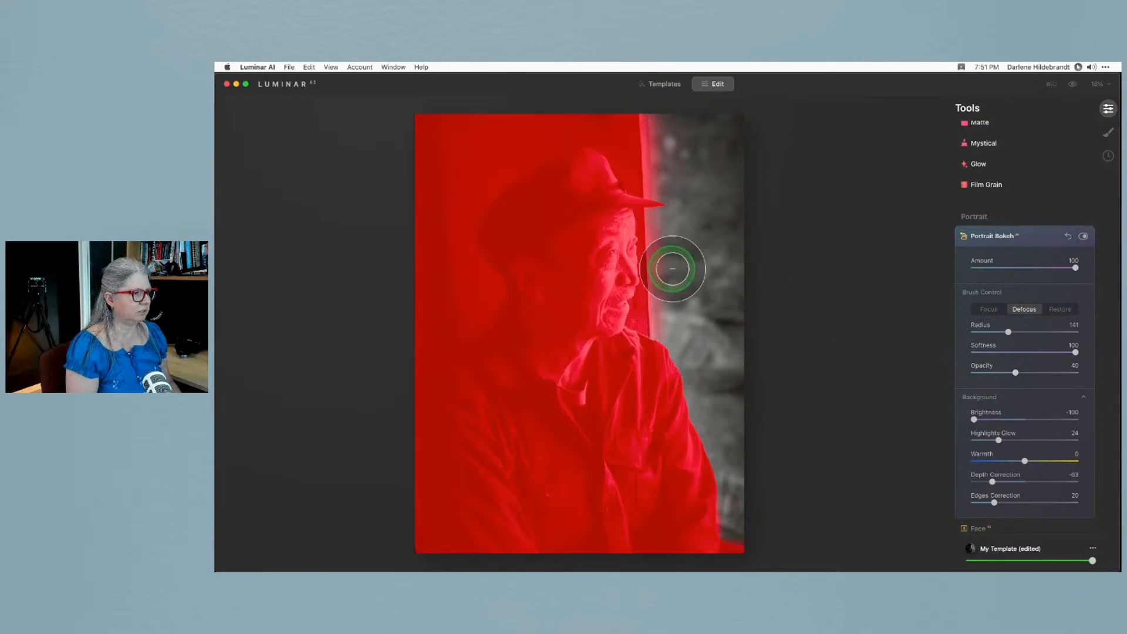
key("bracketleft")
key("bracketleft")
key("bracketleft")
key("bracketleft")
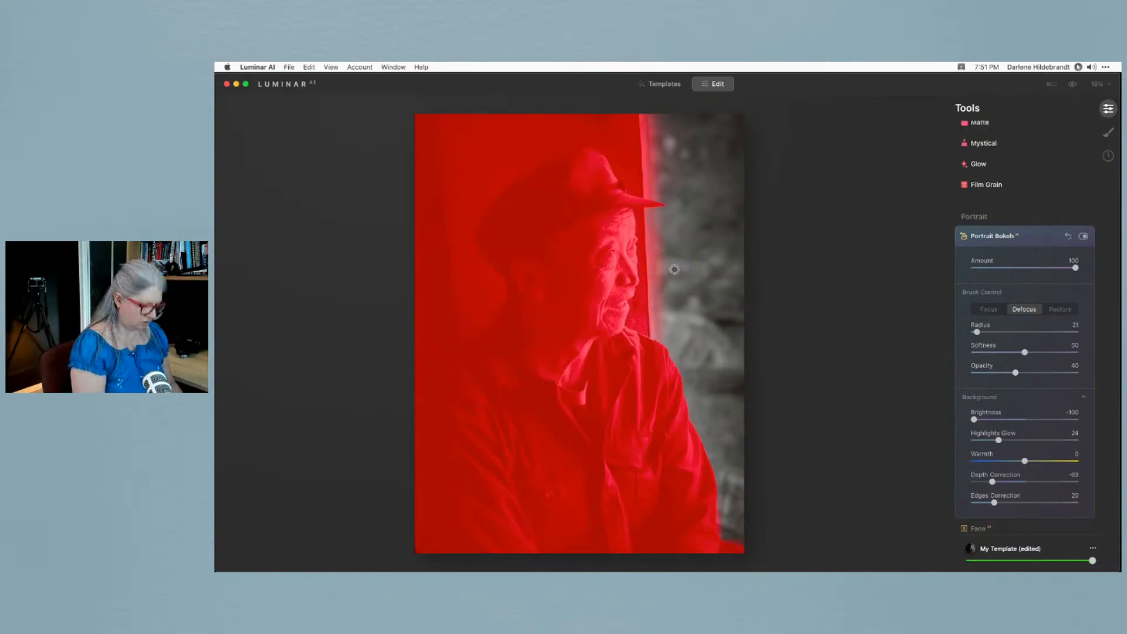
mouse_move(644, 101)
left_mouse_down()
mouse_move(649, 319)
mouse_move(888, 284)
left_mouse_up()
Restore focus along the door frame with brush radius 45, raising opacity to 92, and compare the portrait before and after
left_click(988, 309)
mouse_move(604, 330)
left_mouse_down()
mouse_move(638, 338)
mouse_move(628, 109)
left_mouse_up()
left_click_drag(1016, 372, 1067, 372)
mouse_move(654, 349)
left_mouse_down()
mouse_move(639, 274)
mouse_move(639, 342)
left_mouse_up()
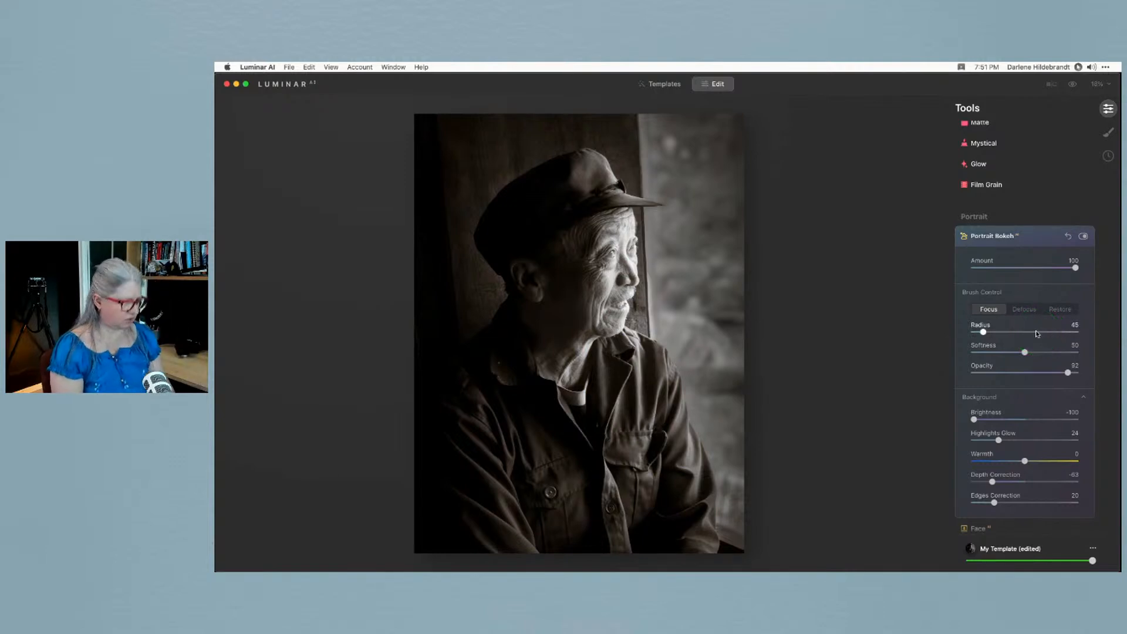
key("backslash")
key("backslash")
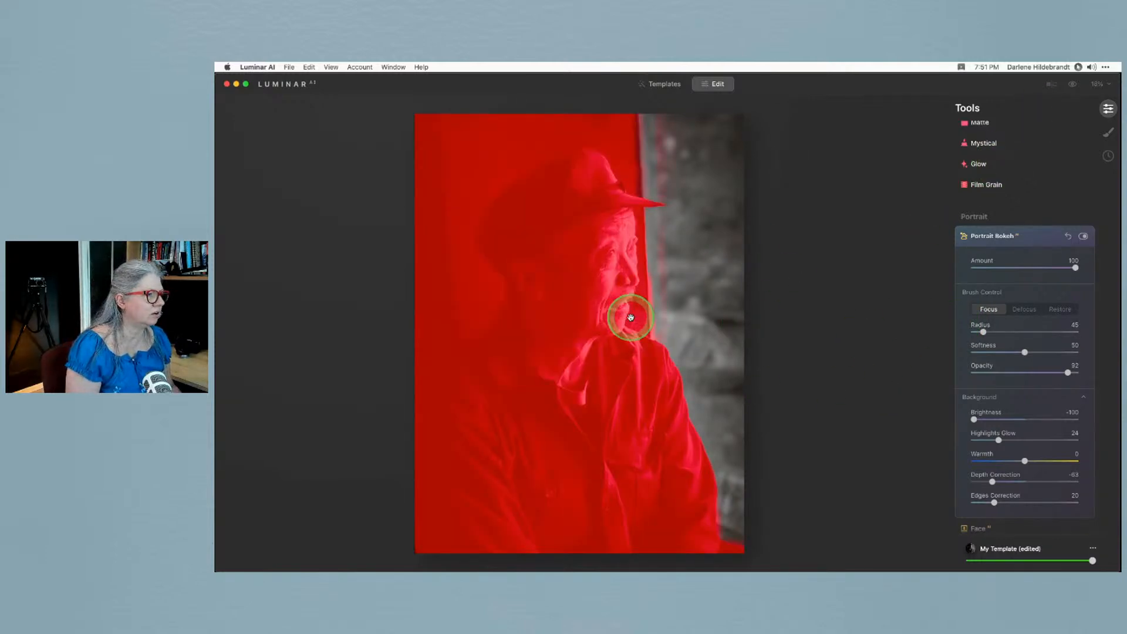
At 50% zoom, soften the mask's fringe outside the door frame with Defocus at opacity 18 and radius 21
left_click(1097, 84)
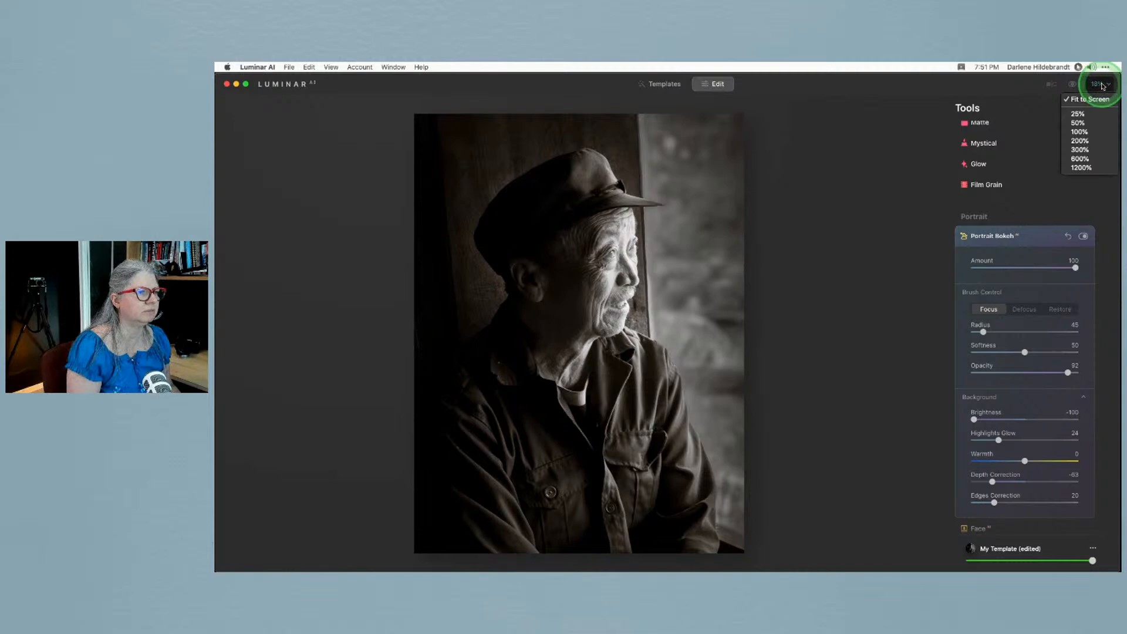
left_click(1078, 123)
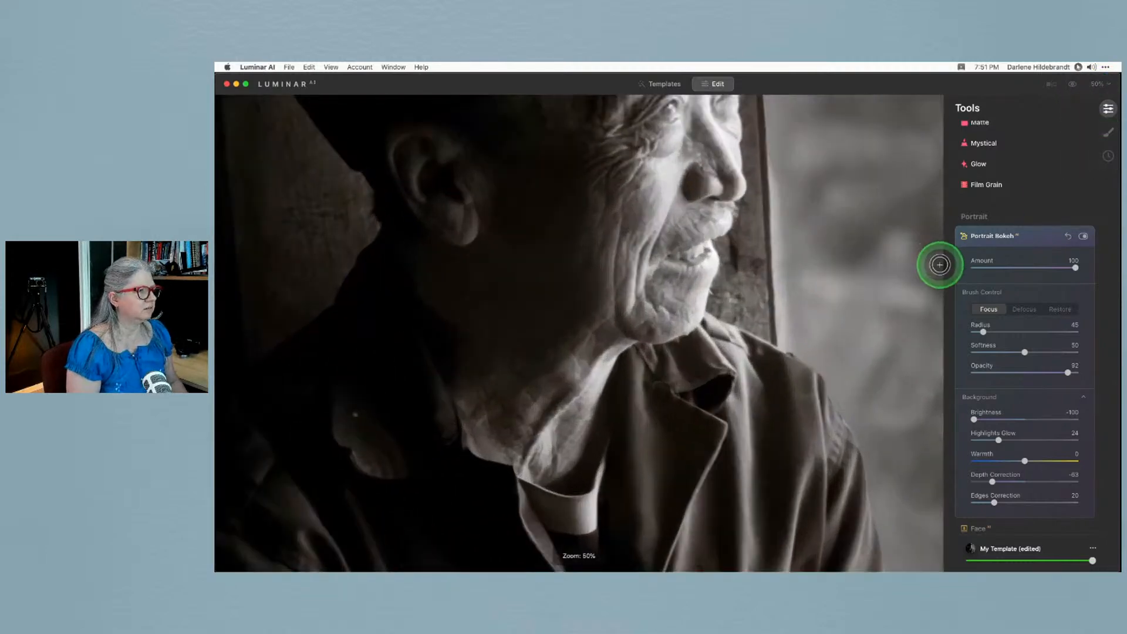
left_click(1020, 311)
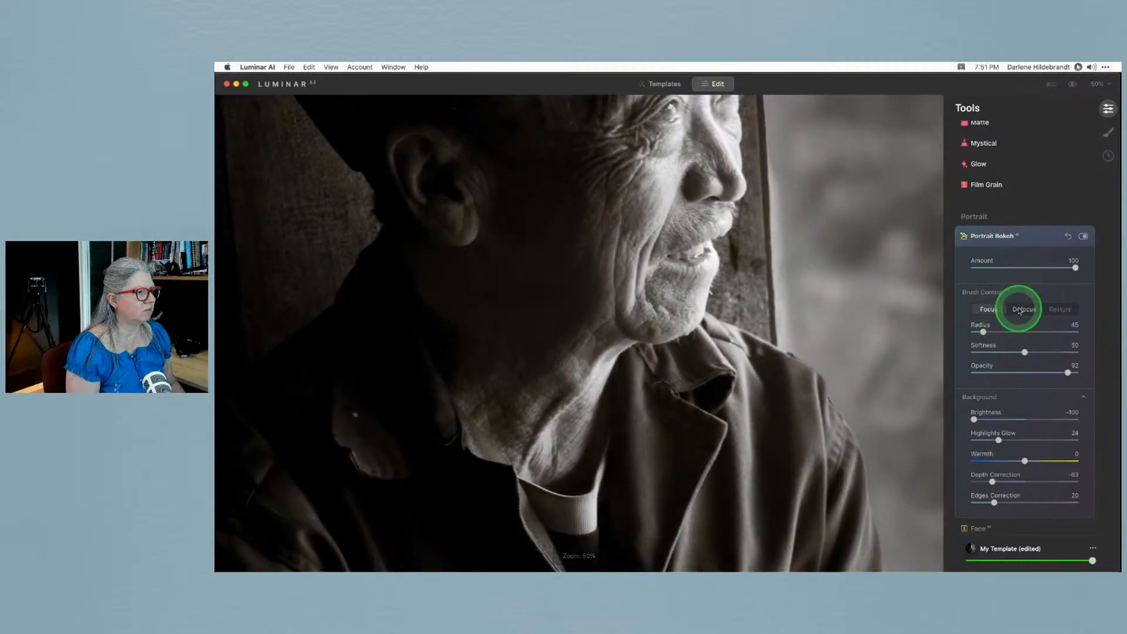
left_click(991, 372)
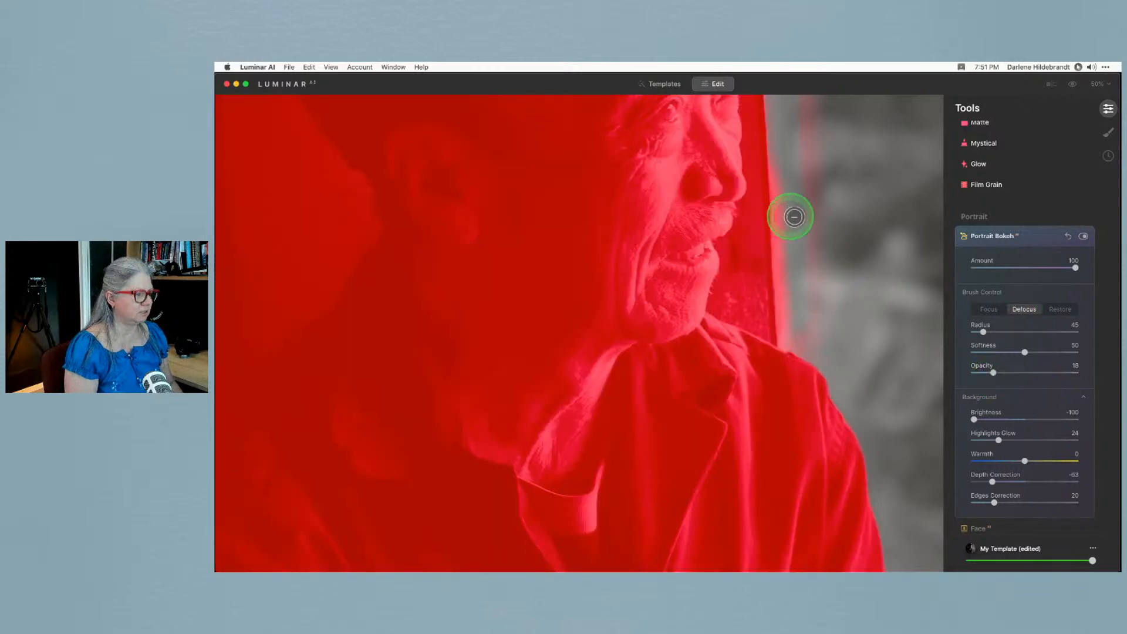
key("[")
key("[")
key("[")
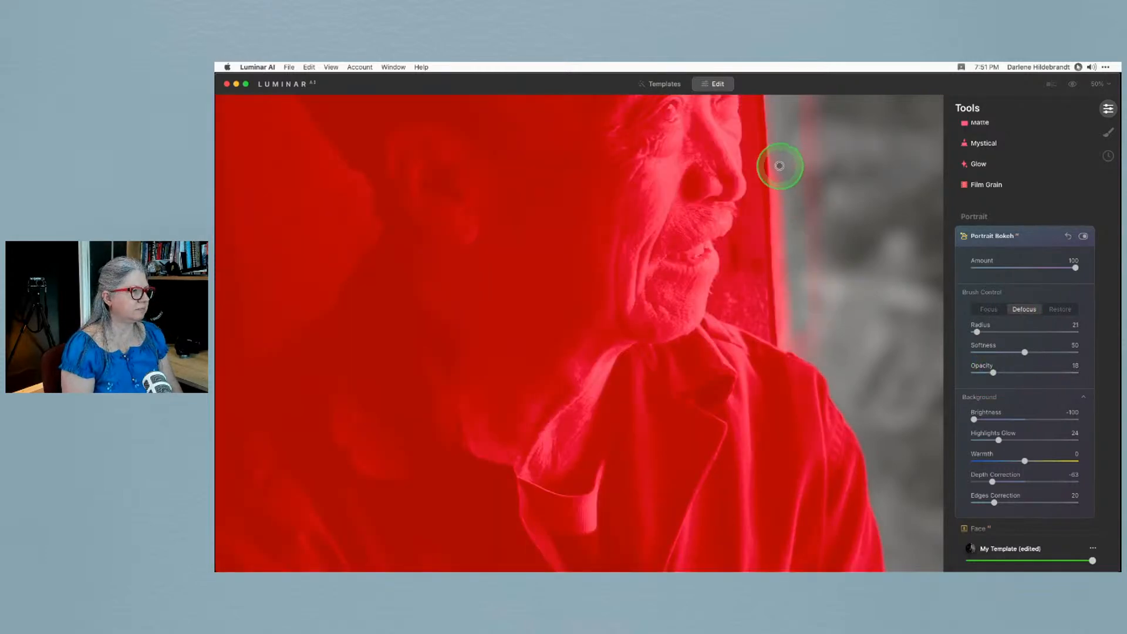
left_click_drag(781, 212, 787, 325)
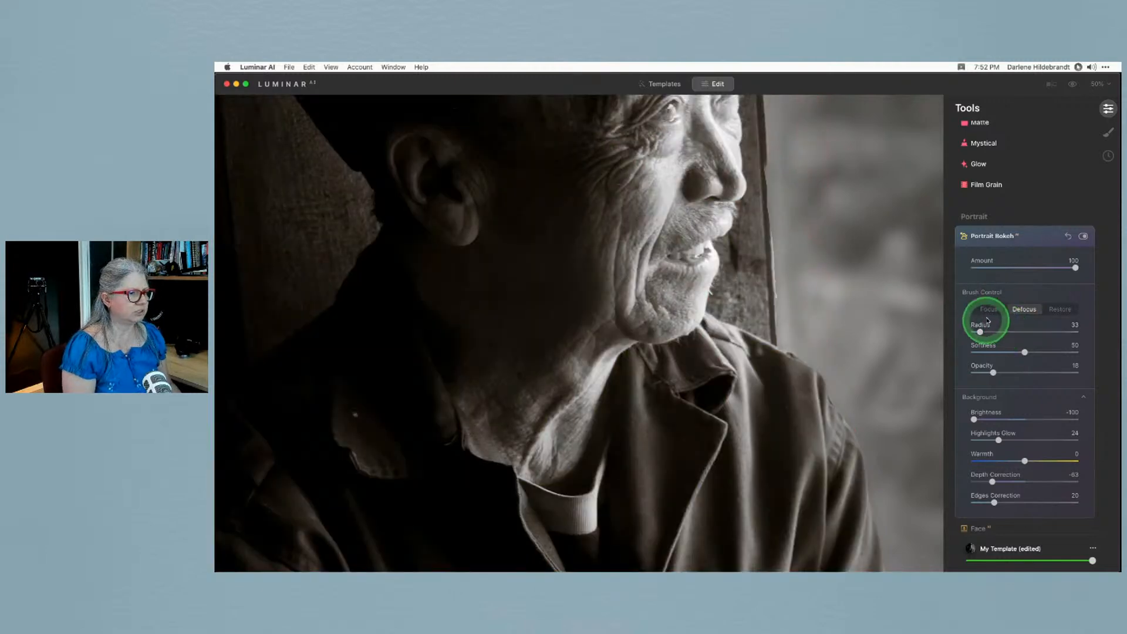
Paint Focus back along the inner door frame edge beside the man's chin with brush radius 45
left_click(988, 309)
key("bracketright")
mouse_move(761, 258)
left_mouse_down()
mouse_move(757, 161)
mouse_move(759, 261)
mouse_move(760, 158)
mouse_move(762, 271)
mouse_move(709, 279)
mouse_move(762, 237)
mouse_move(762, 165)
mouse_move(768, 338)
left_mouse_up()
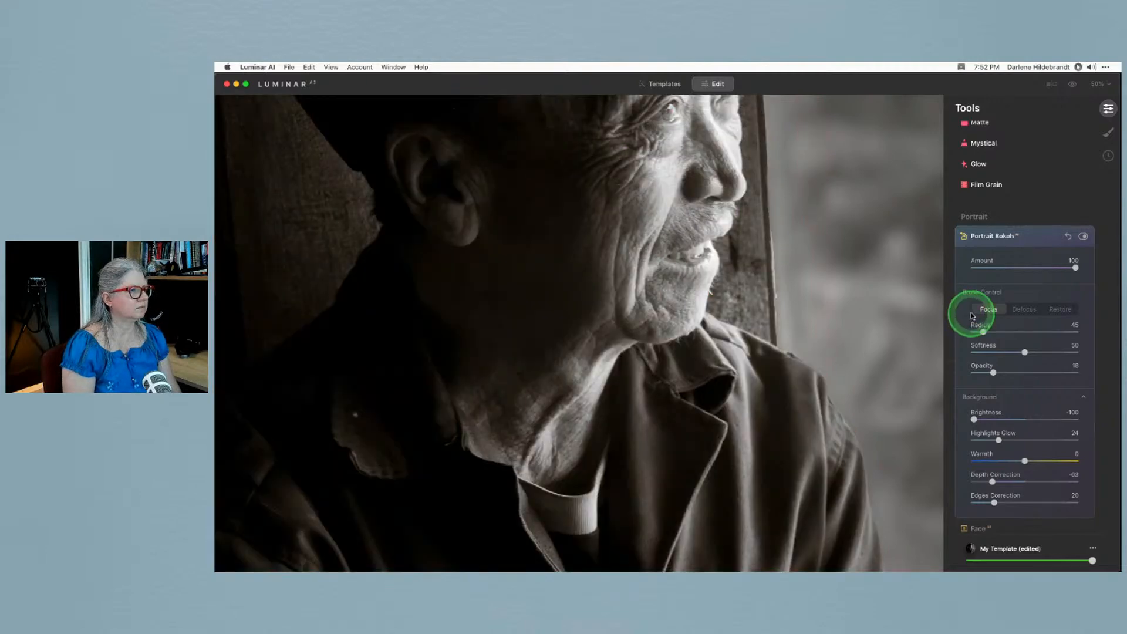
Defocus the remaining mask spill beside the door frame with brush softness 80, radius 45 and opacity 18
left_click(1025, 309)
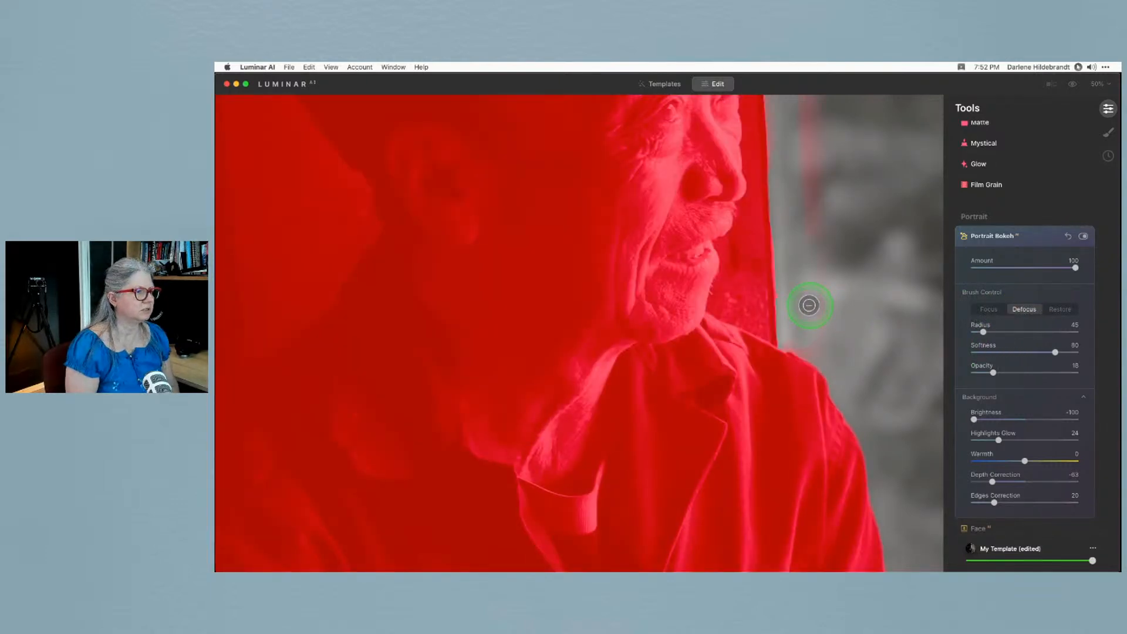
scroll(809, 305, "up", 5)
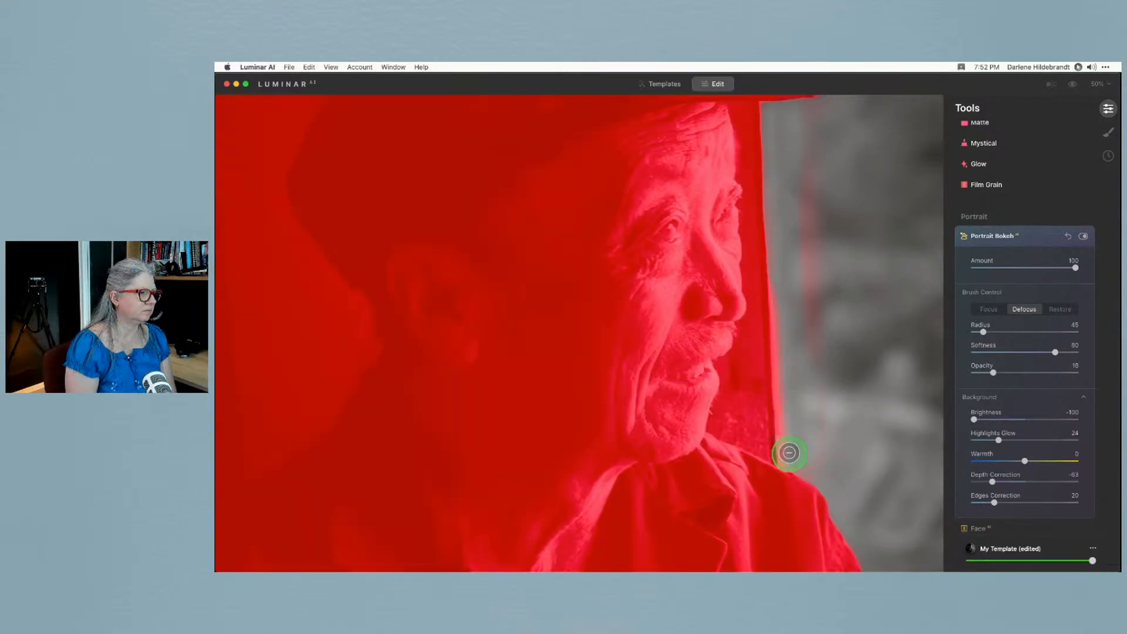
mouse_move(787, 422)
left_mouse_down()
mouse_move(789, 288)
mouse_move(803, 215)
mouse_move(840, 389)
left_mouse_up()
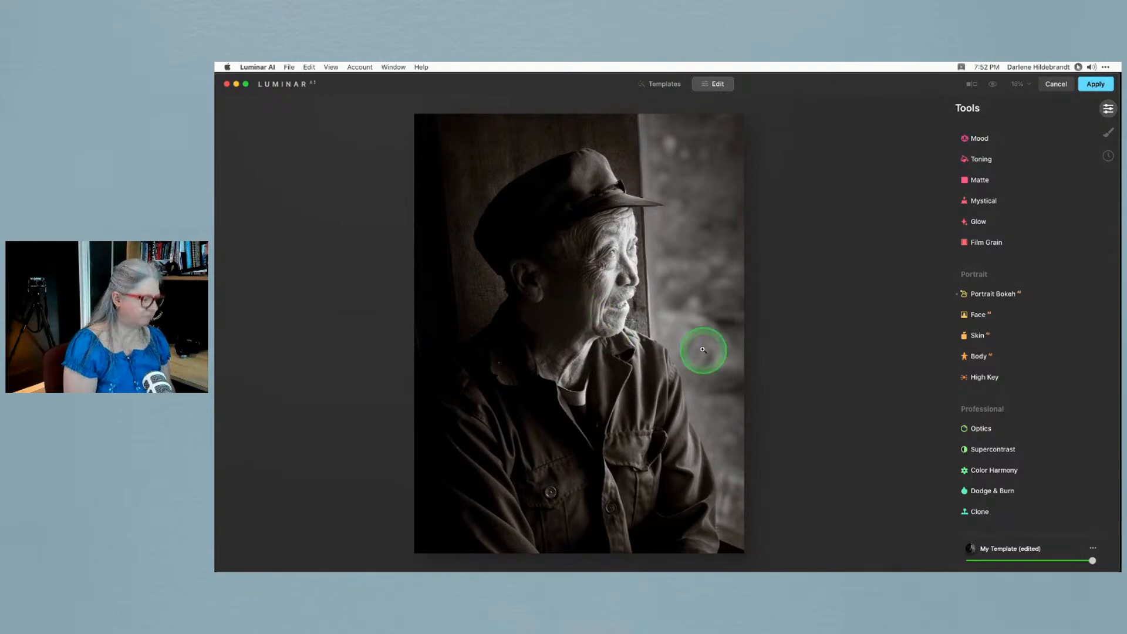
Compare the finished portrait before and after, and apply the Luminar AI edits
key("backslash")
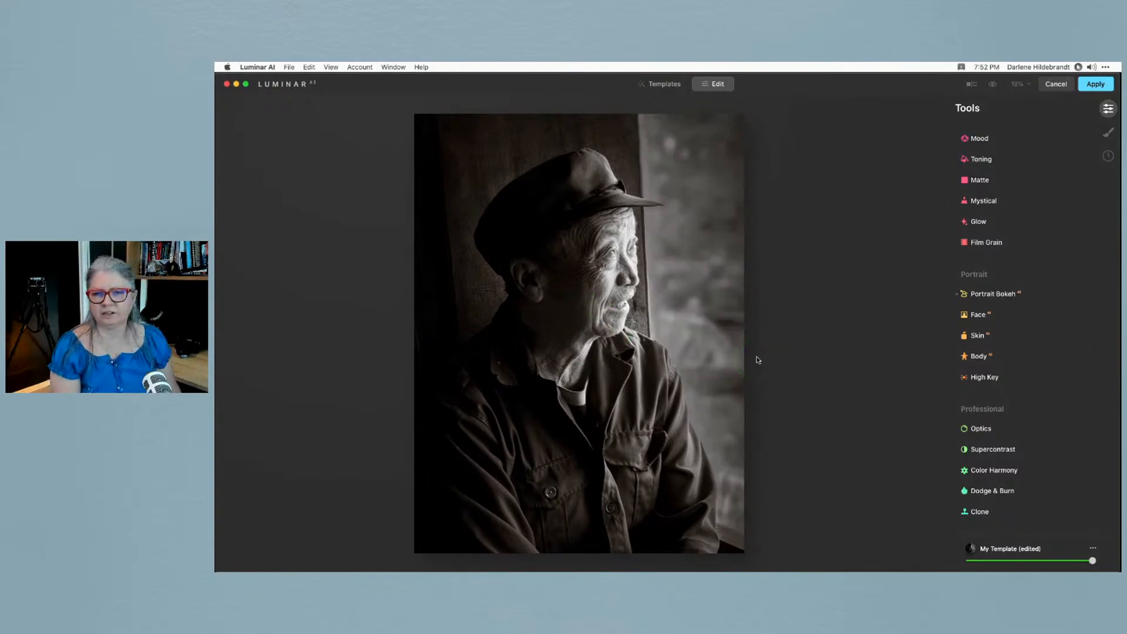
key("backslash")
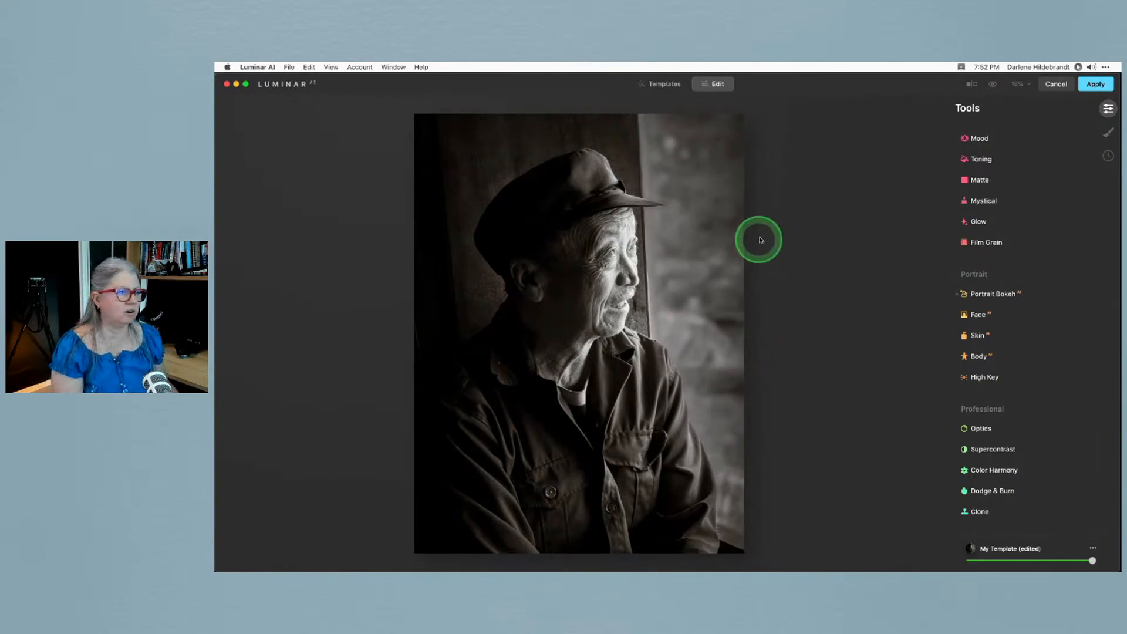
left_click(1096, 84)
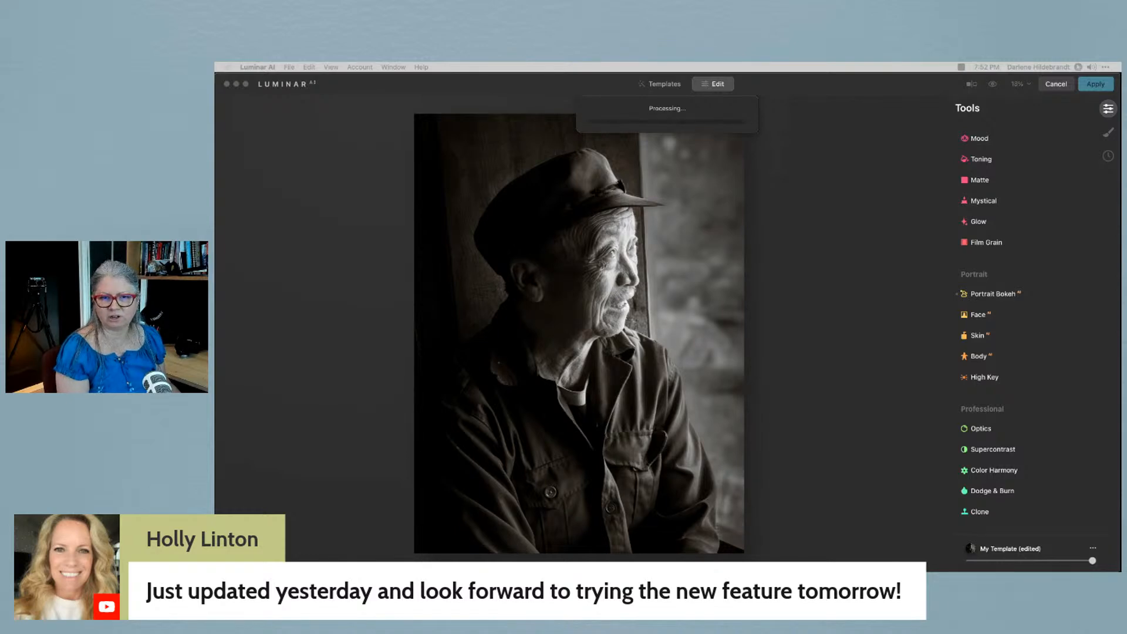
left_click(1087, 234)
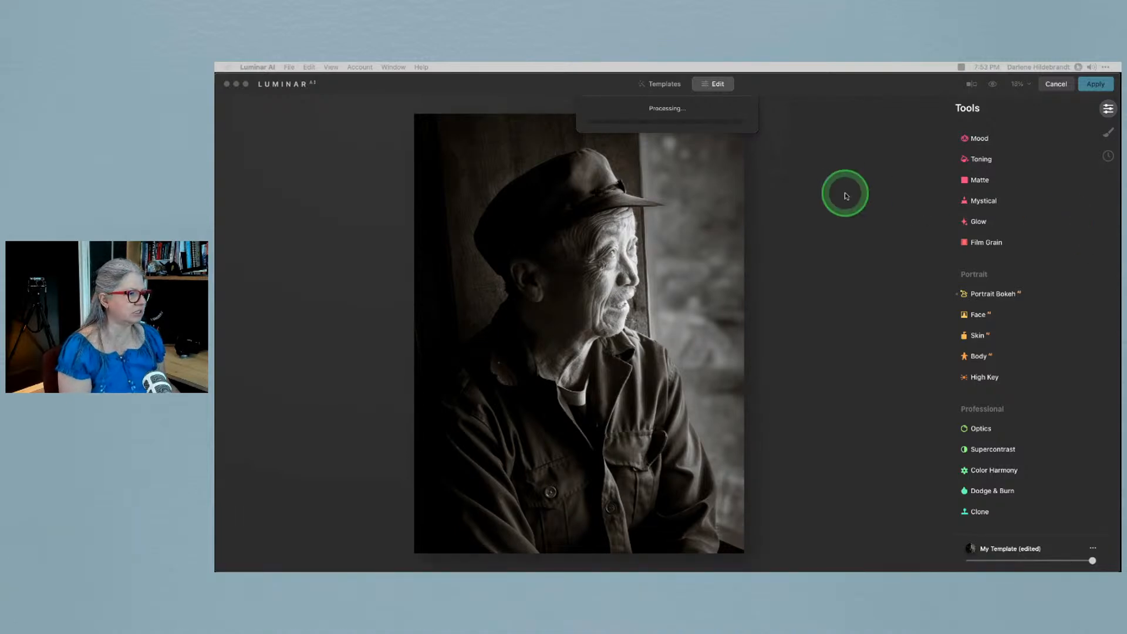
Switch to Lightroom Classic and show the To edit collection as a thumbnail grid
key("super+Tab")
key("super+Tab")
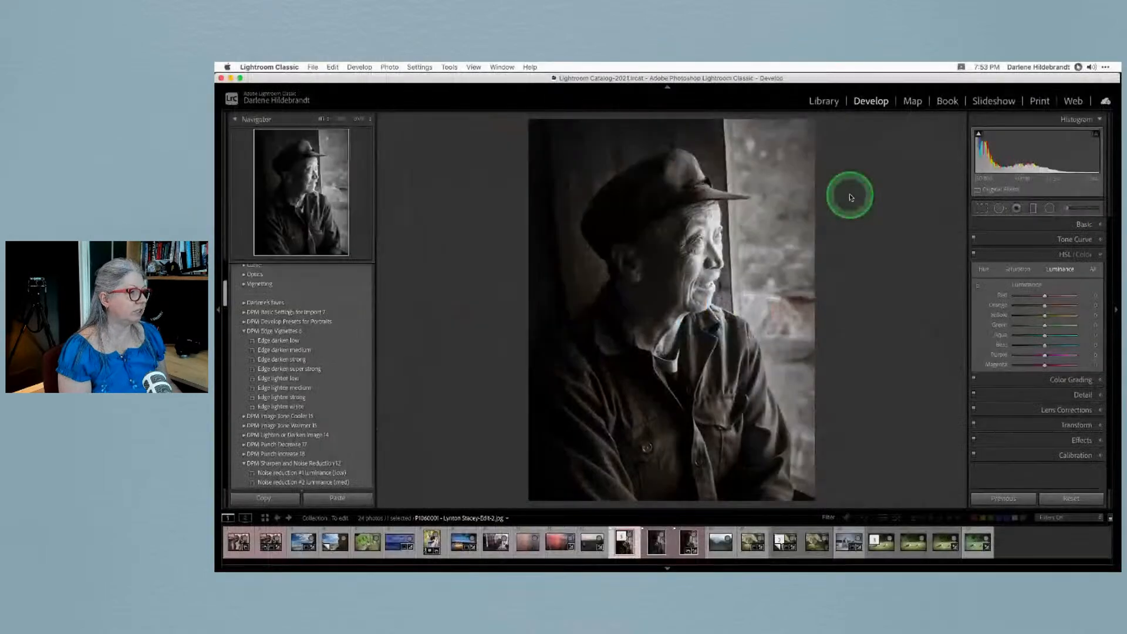
key("g")
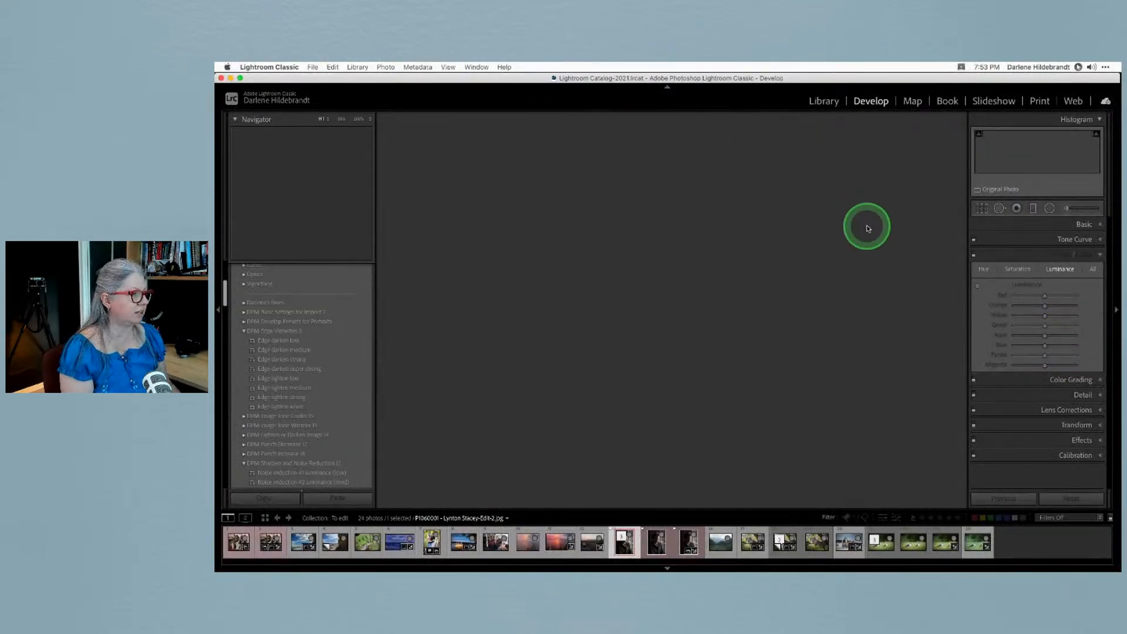
scroll(866, 224, "down", 5)
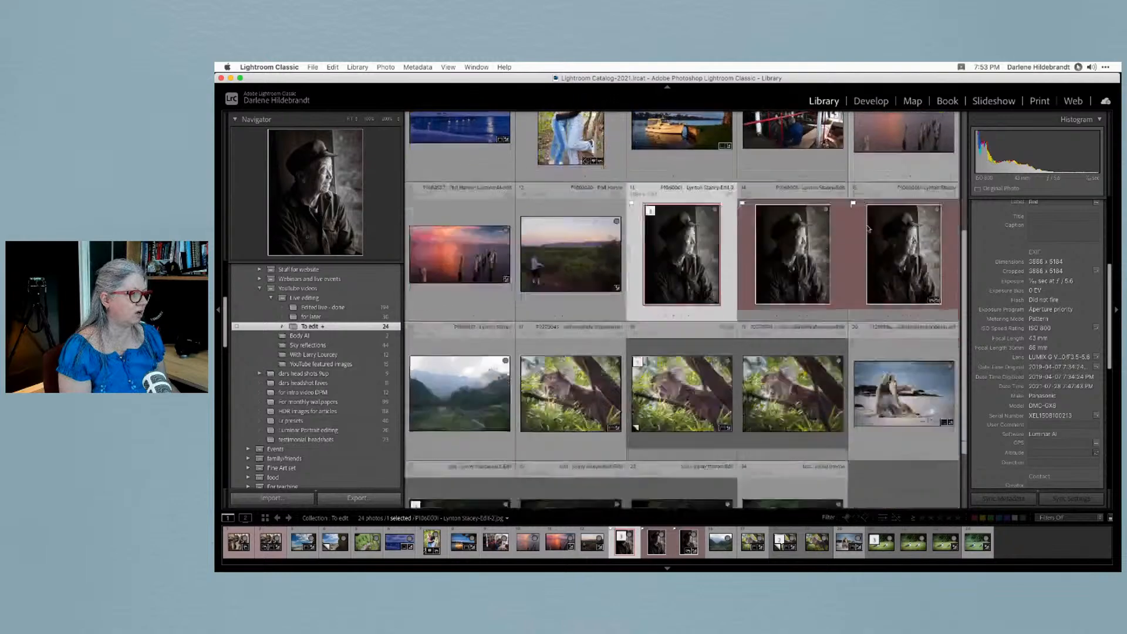
Compare the original bronze statue photo with its edited version at full size, and return to the grid
scroll(866, 224, "up", 8)
double_click(561, 200)
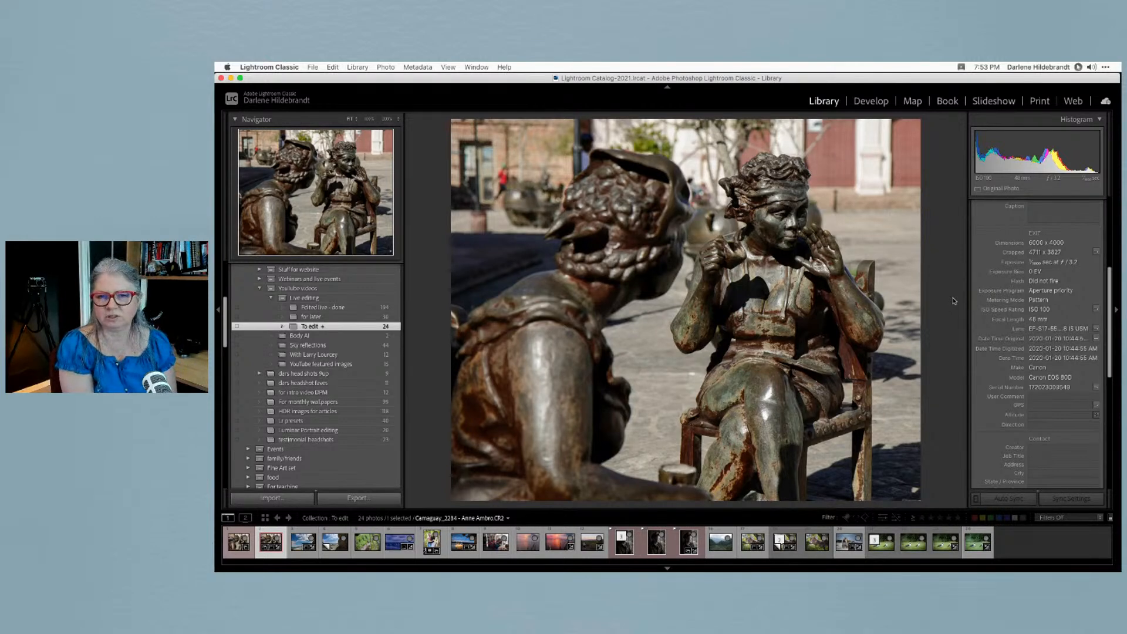
key("Left")
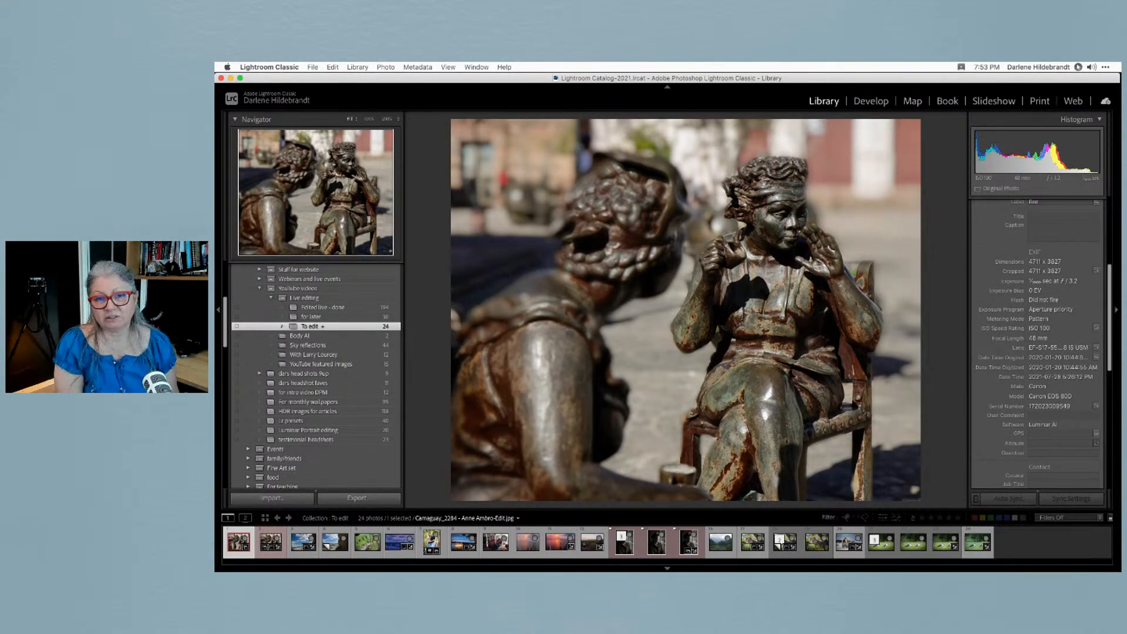
double_click(772, 240)
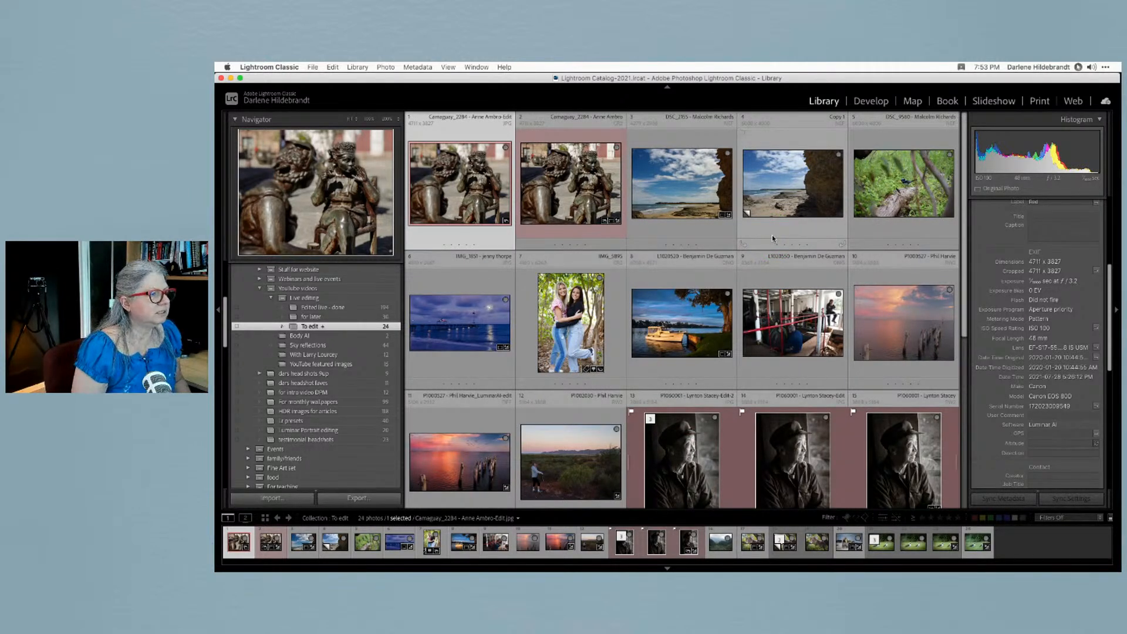
Open the engine room photo with the red railings for developing and show its Basic adjustments
double_click(786, 312)
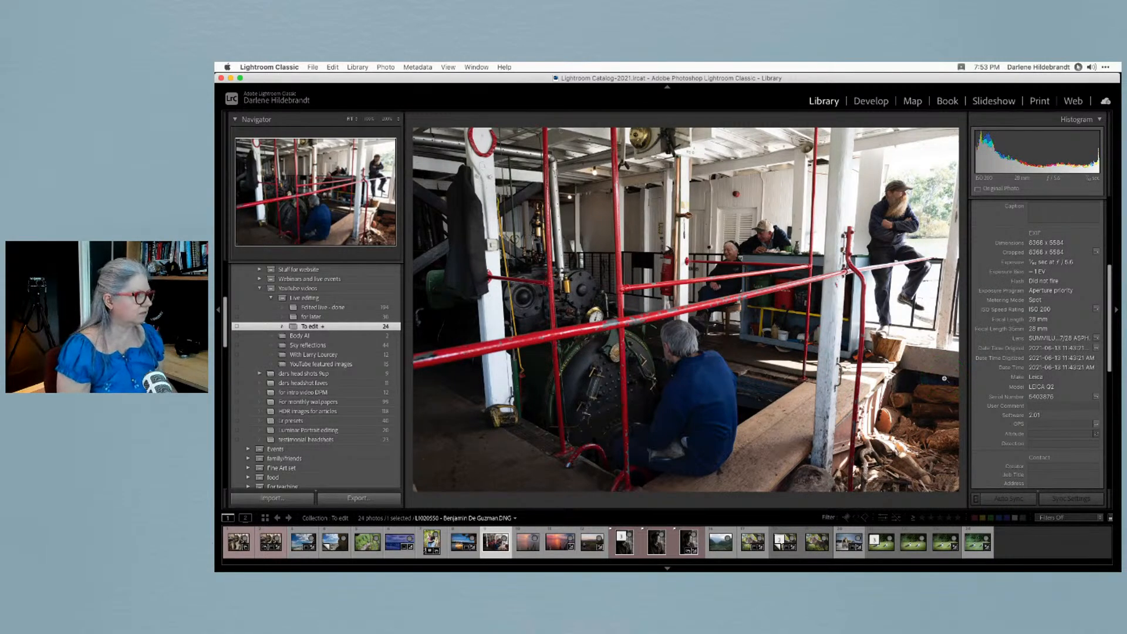
key("d")
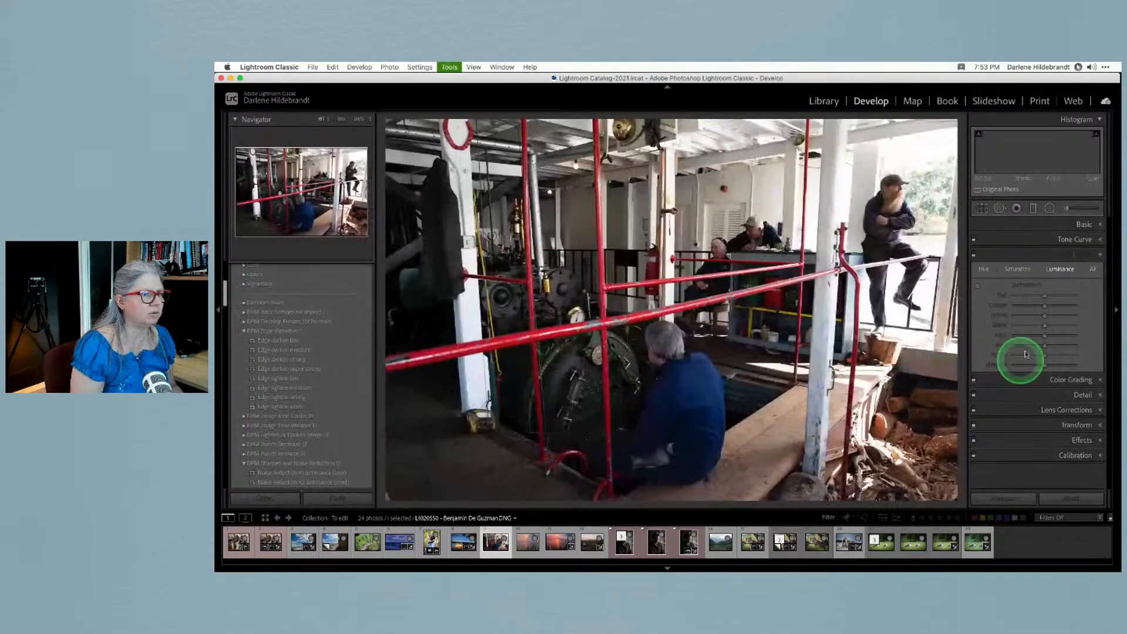
left_click(1080, 224)
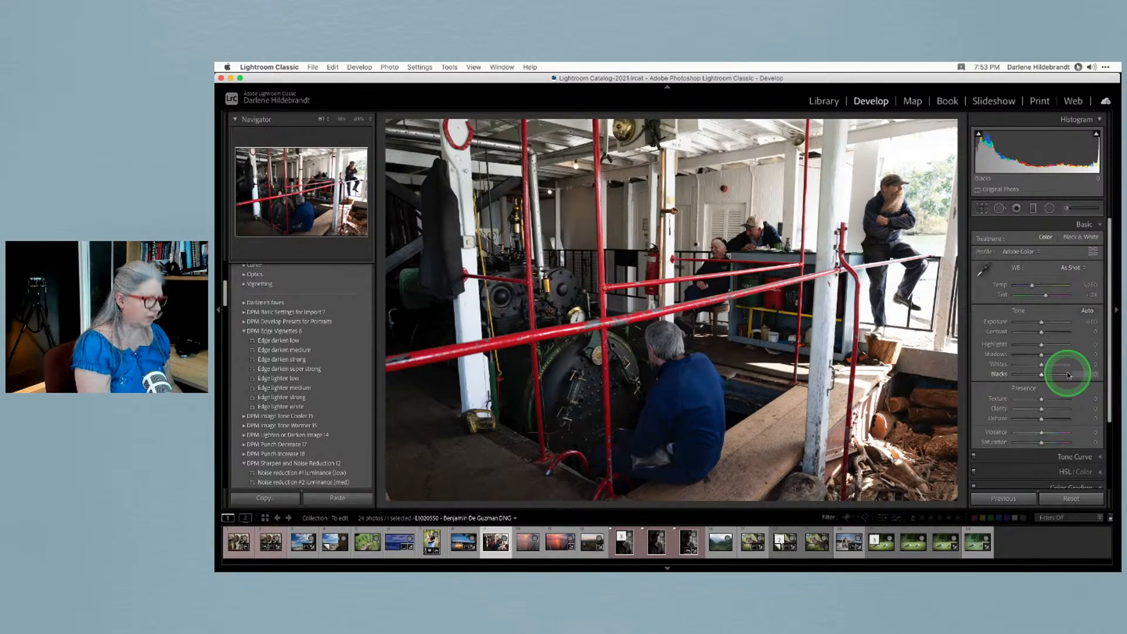
Turn the engine room photo upside down and sideways with the interface dimmed to examine its composition, and return it upright
key("super+bracketright")
key("super+bracketright")
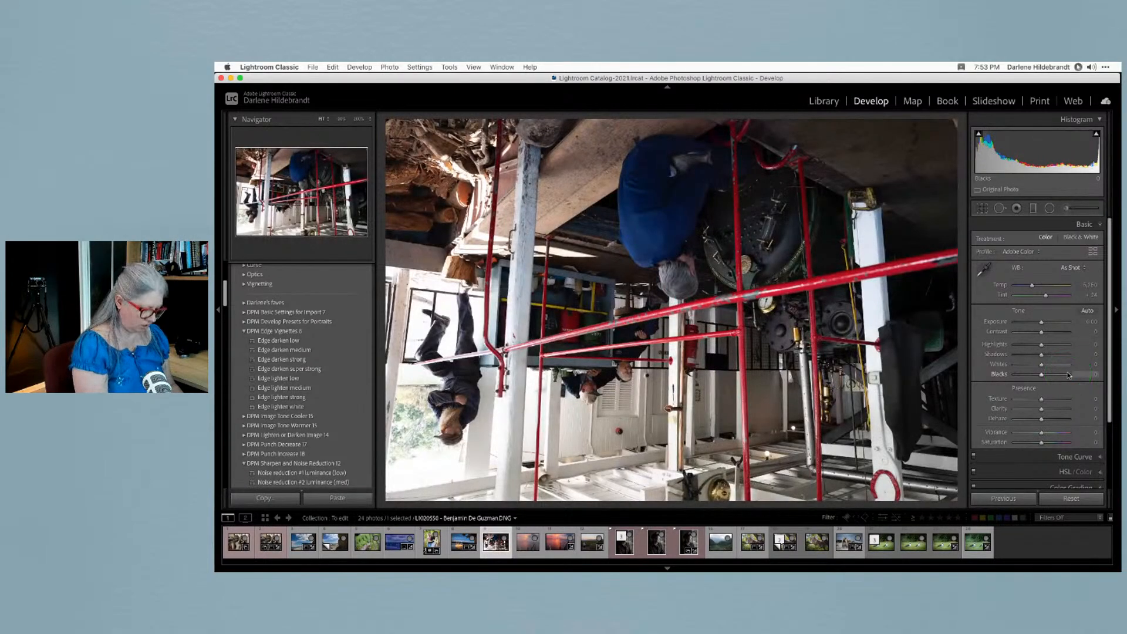
key("l")
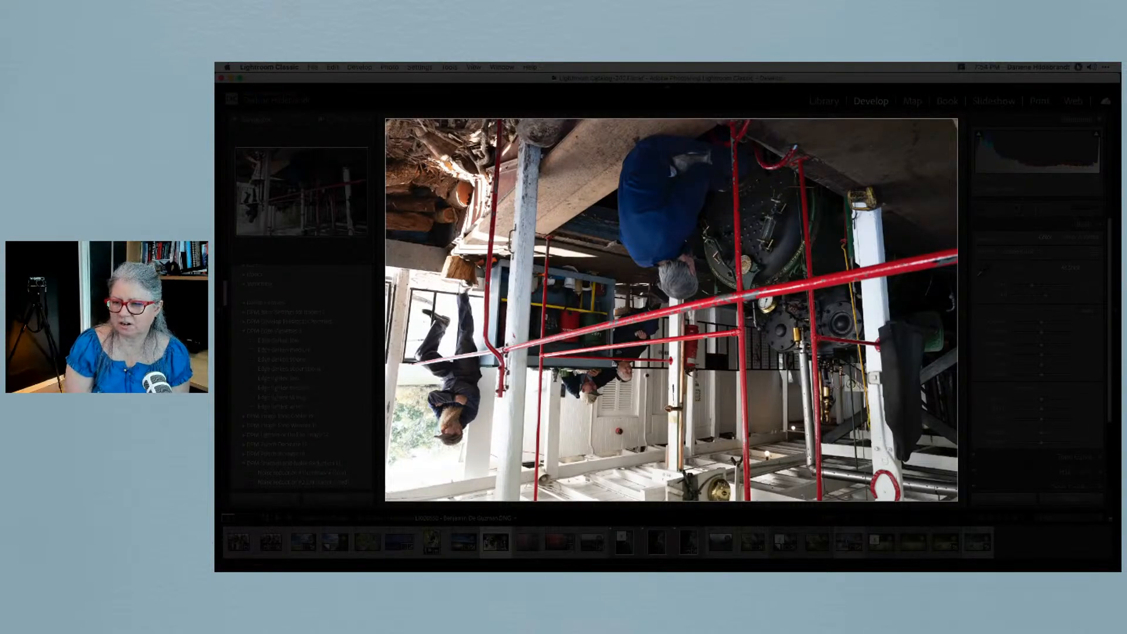
key("l")
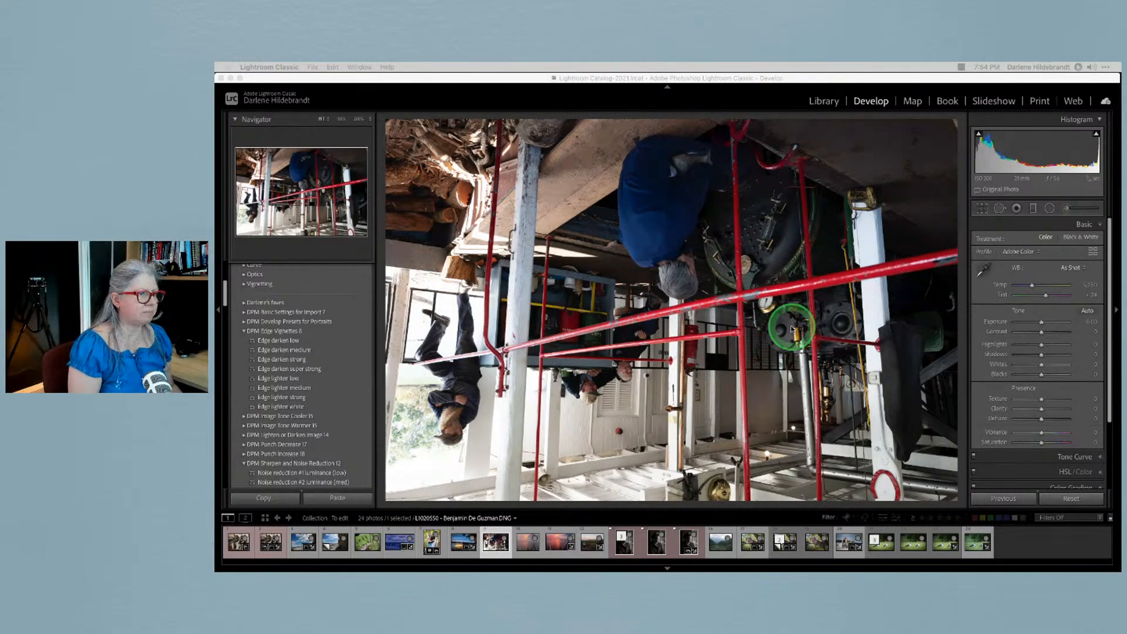
key("l")
key("super+bracketright")
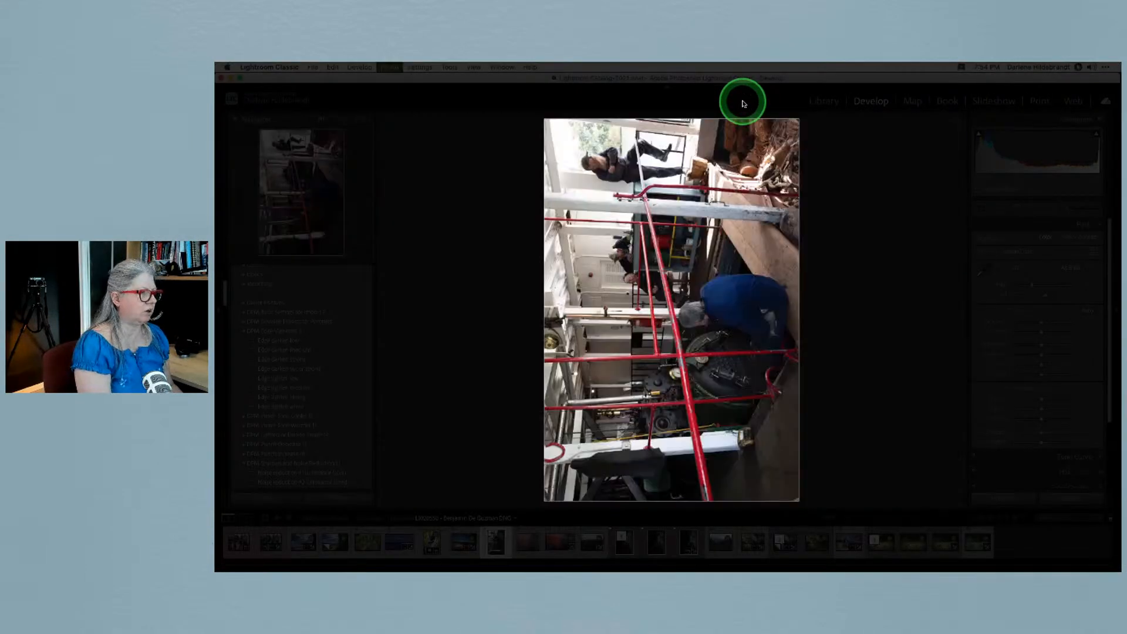
key("super+bracketleft")
key("l")
key("l")
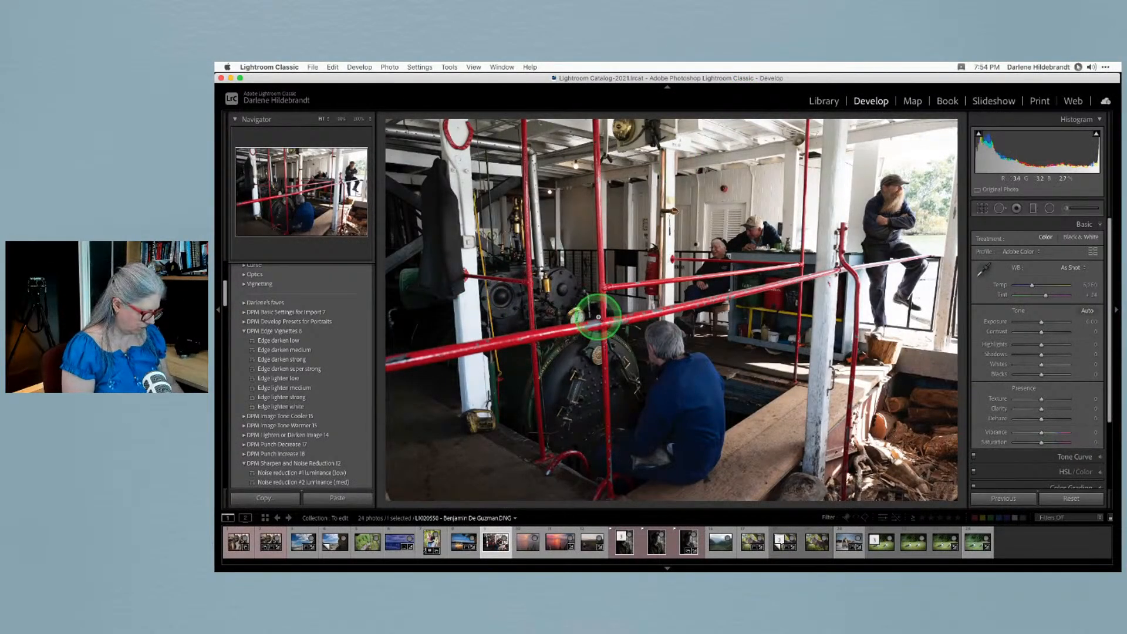
Try a crop that removes the bearded man, the white post beside him and a strip of the ceiling
key("r")
left_click_drag(954, 283, 873, 287)
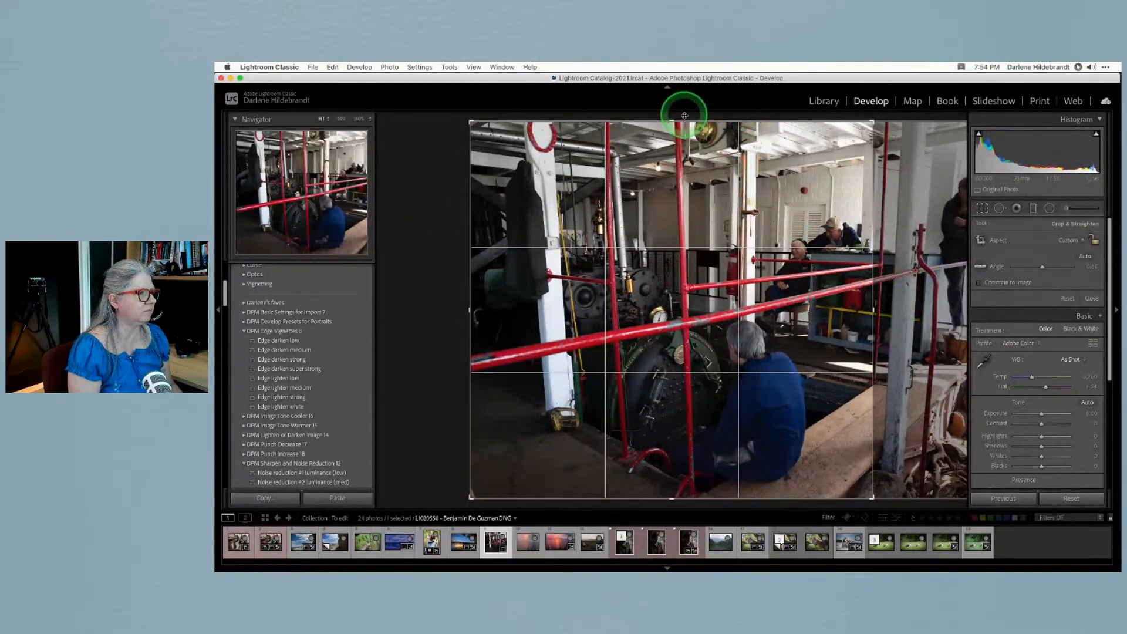
left_click_drag(684, 118, 689, 151)
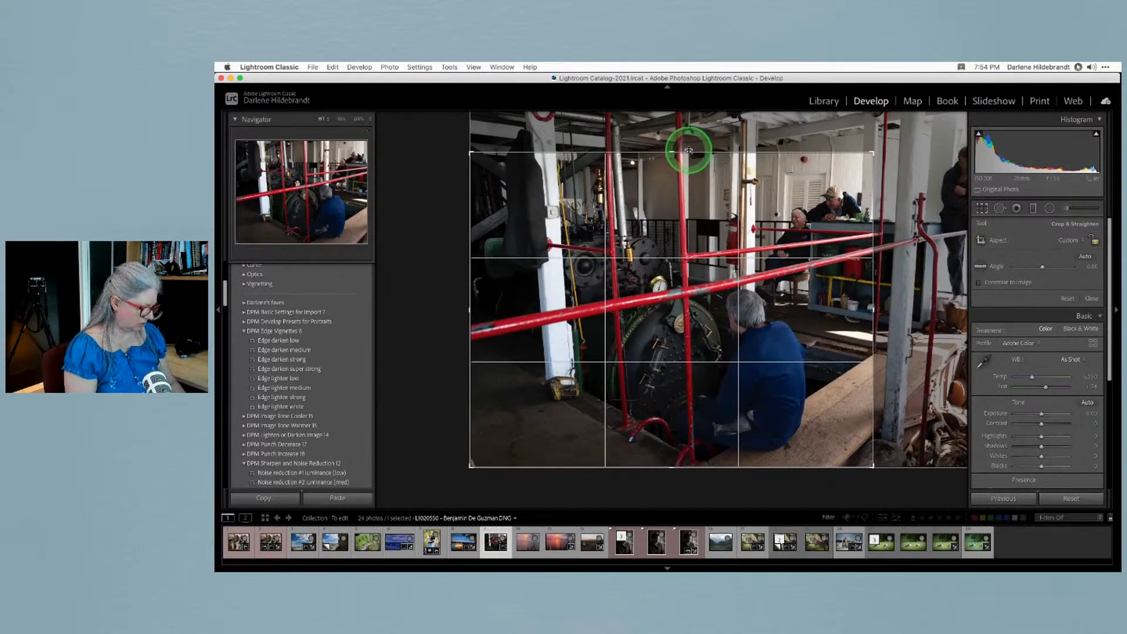
key("Return")
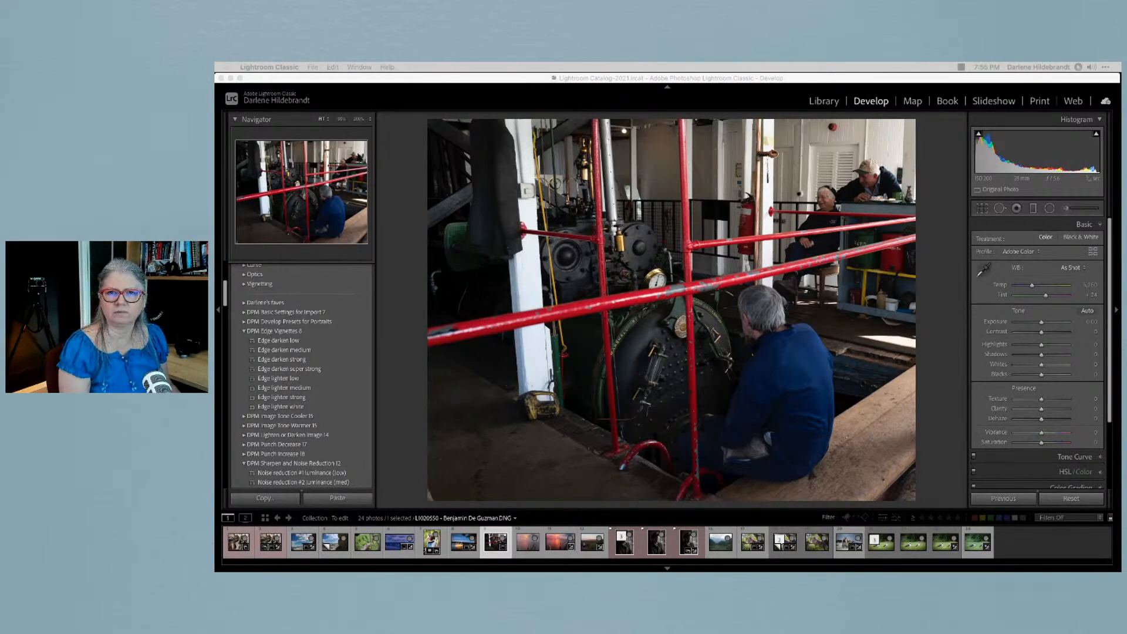
left_click(936, 265)
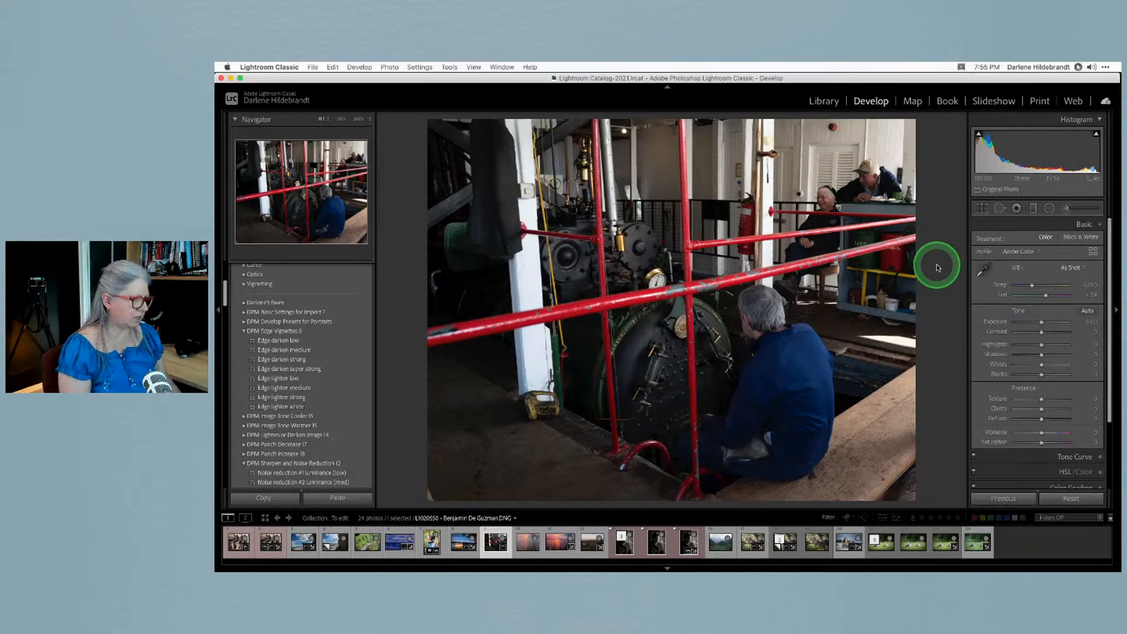
Try a narrow vertical crop around the bearded man by the window, and reset the photo to its uncropped state
key("r")
left_click_drag(769, 297, 584, 377)
left_click_drag(472, 335, 606, 344)
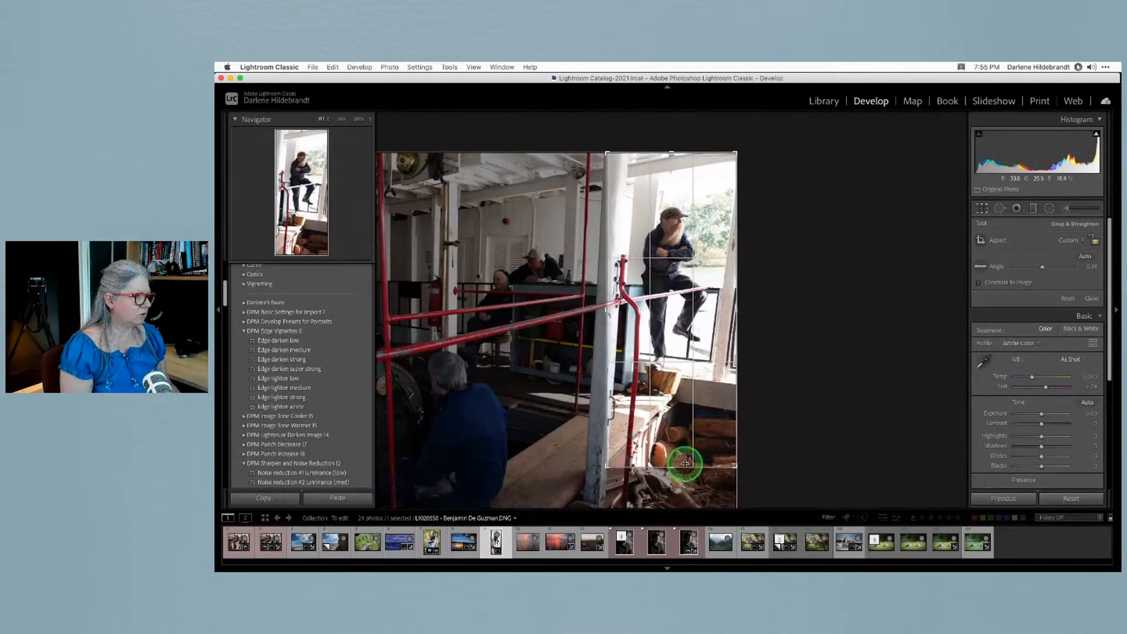
left_click_drag(684, 462, 685, 441)
key("Return")
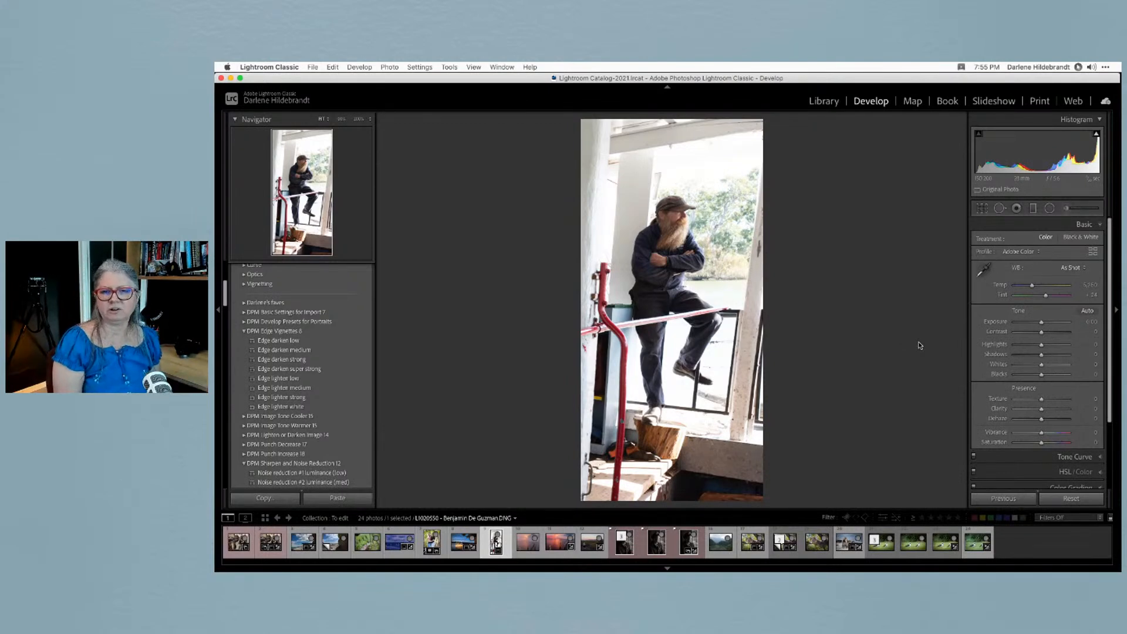
left_click(928, 359)
left_click(1071, 498)
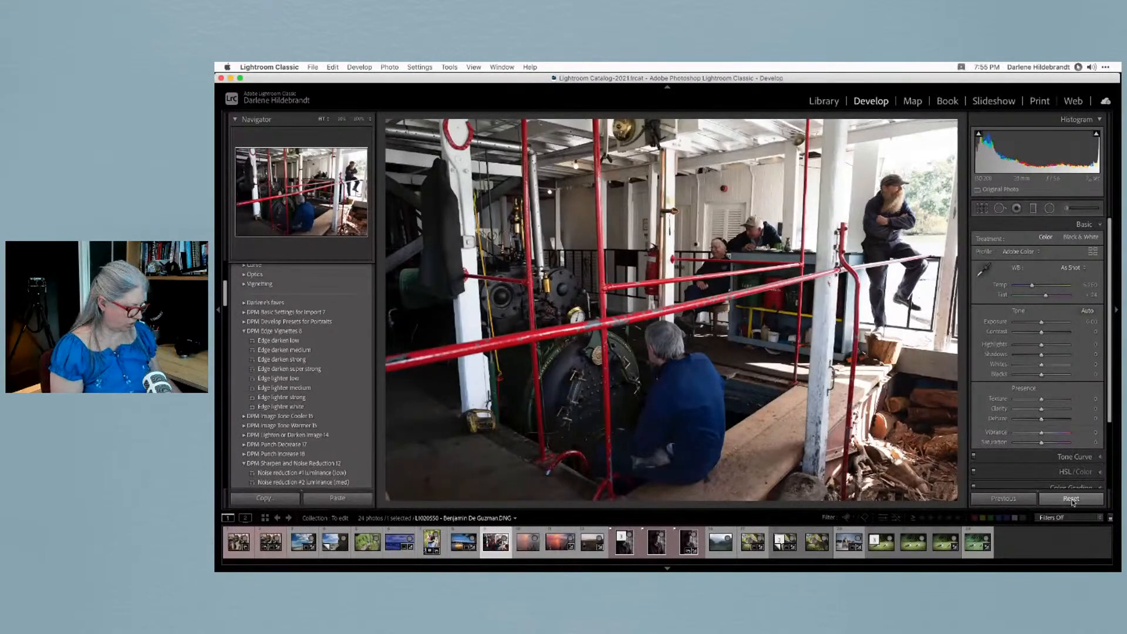
Crop out the bearded man and part of the ceiling, keeping the white post as the frame's edge
key("r")
left_click(923, 247)
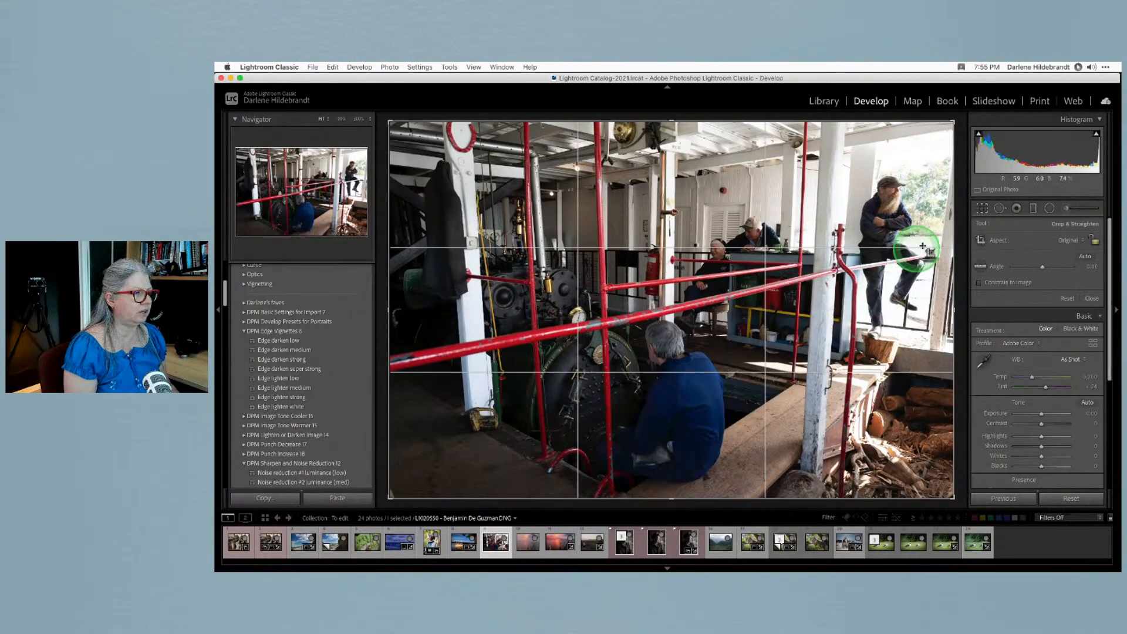
left_click_drag(955, 249, 896, 247)
left_click_drag(767, 123, 767, 144)
key("Return")
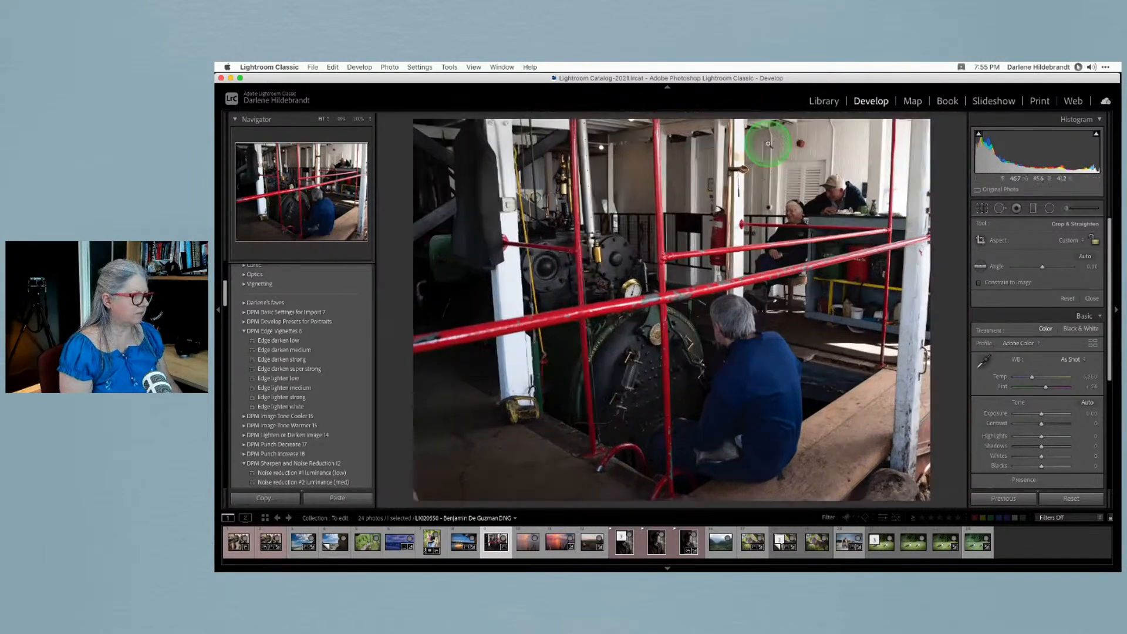
Correct the photo's perspective with the Auto Upright transform after trying the Level option and a manual Vertical adjustment
scroll(1047, 403, "down", 1)
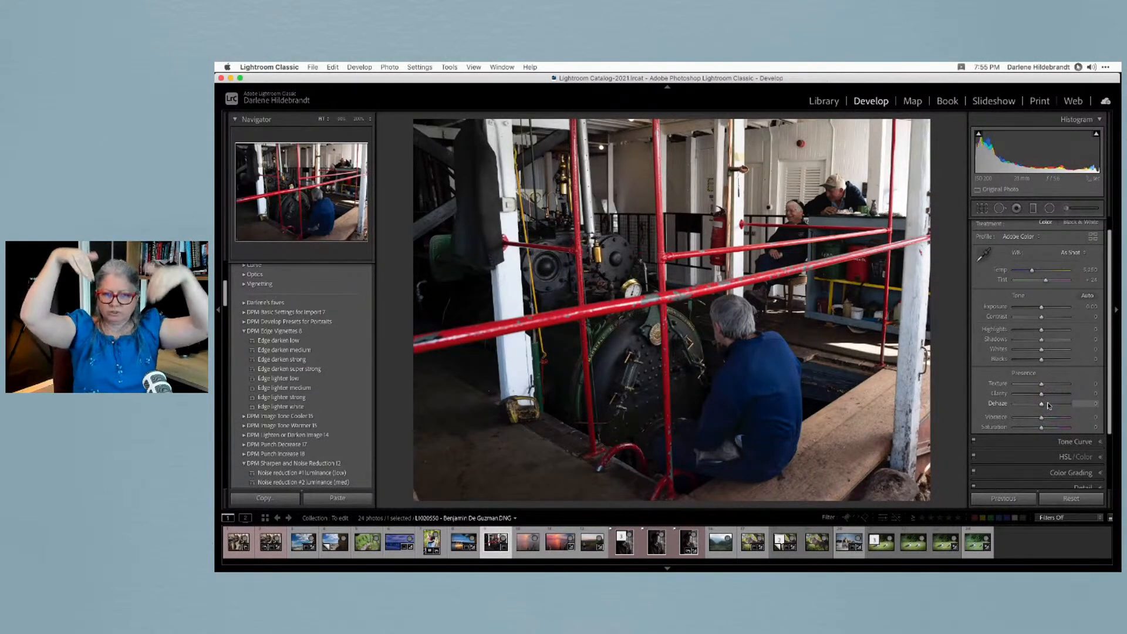
scroll(1049, 405, "down", 5)
left_click(1067, 445)
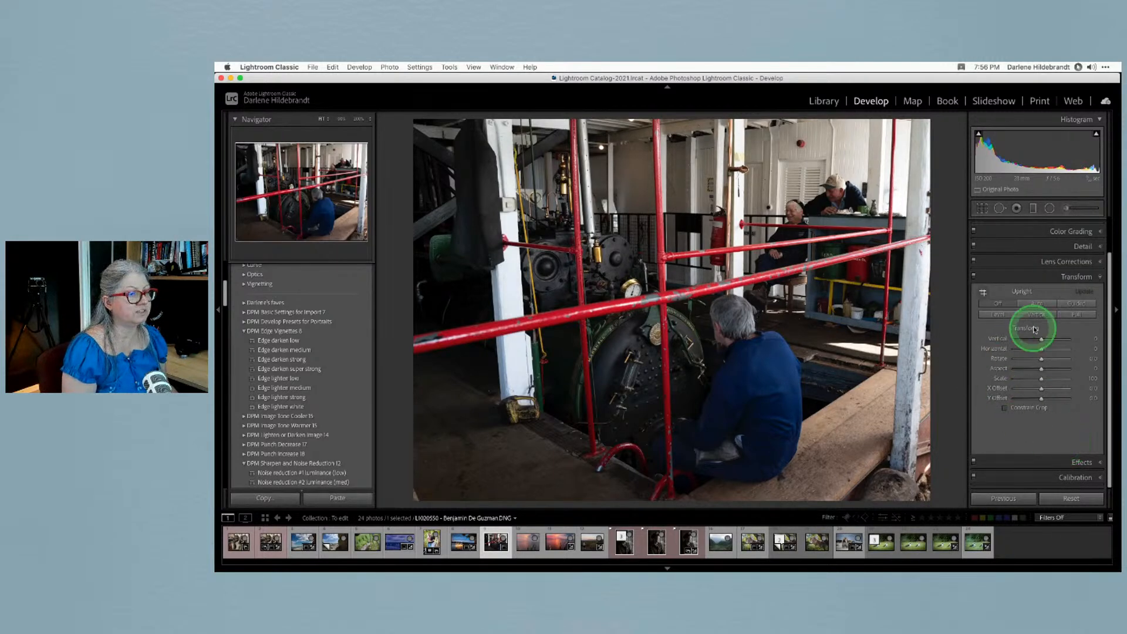
left_click(1035, 304)
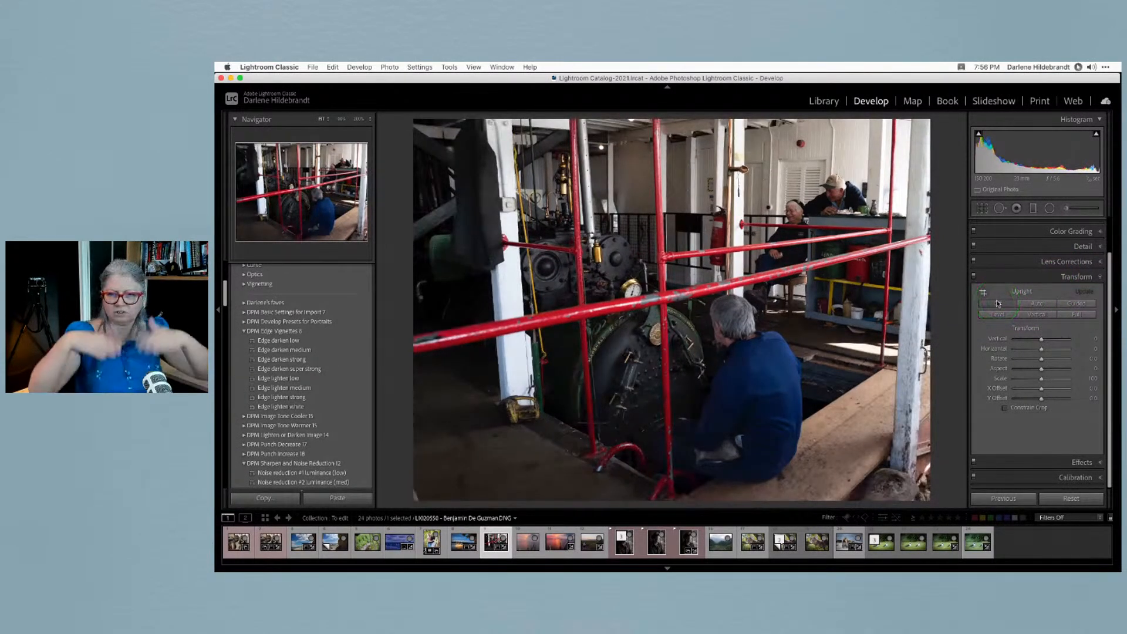
mouse_move(1041, 338)
left_mouse_down()
mouse_move(1059, 339)
mouse_move(1042, 338)
left_mouse_up()
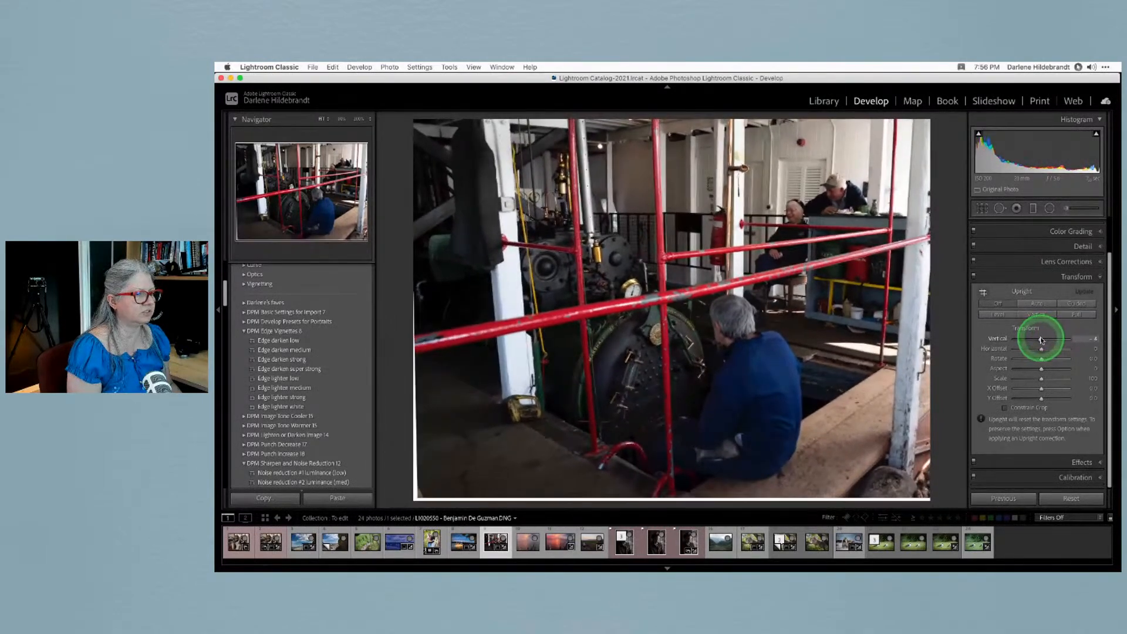
double_click(1041, 338)
left_click(1038, 306)
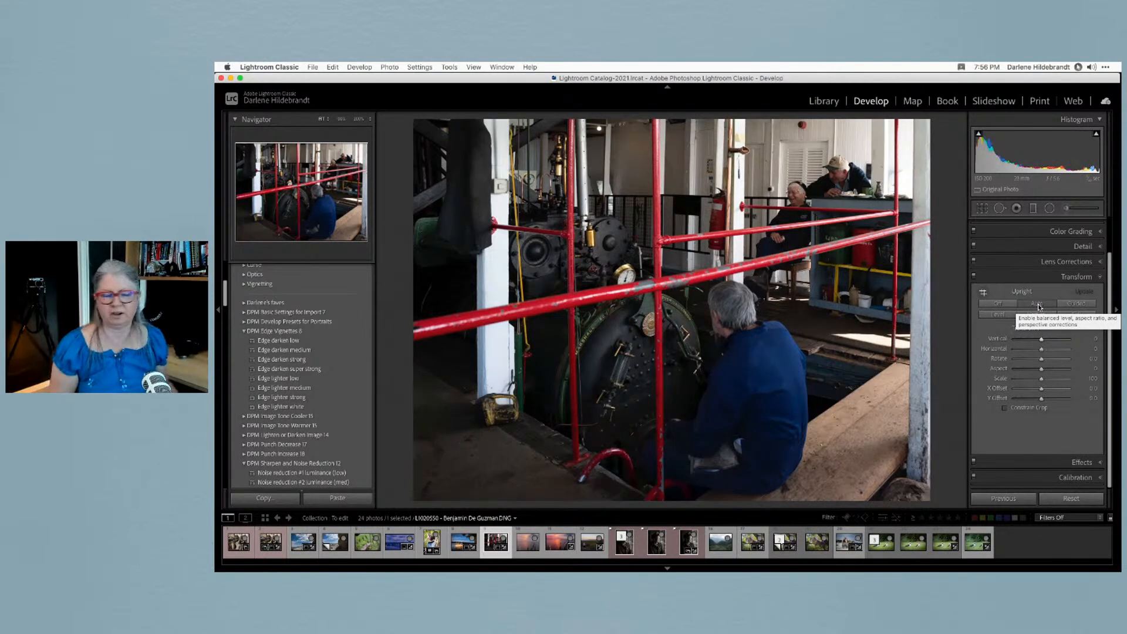
left_click(1002, 315)
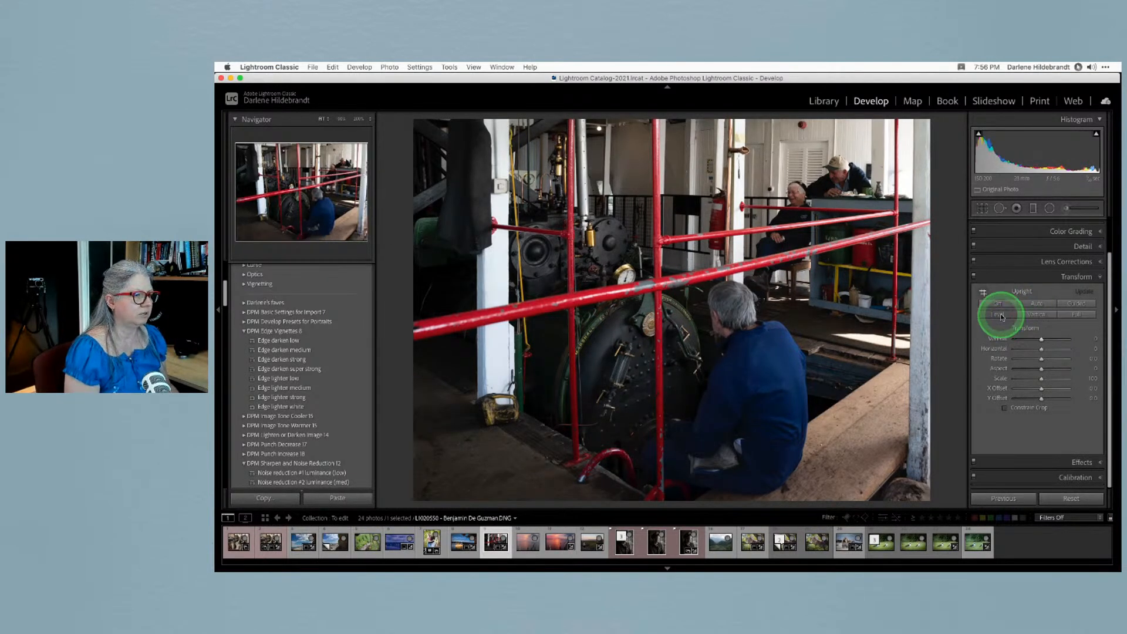
left_click(1037, 304)
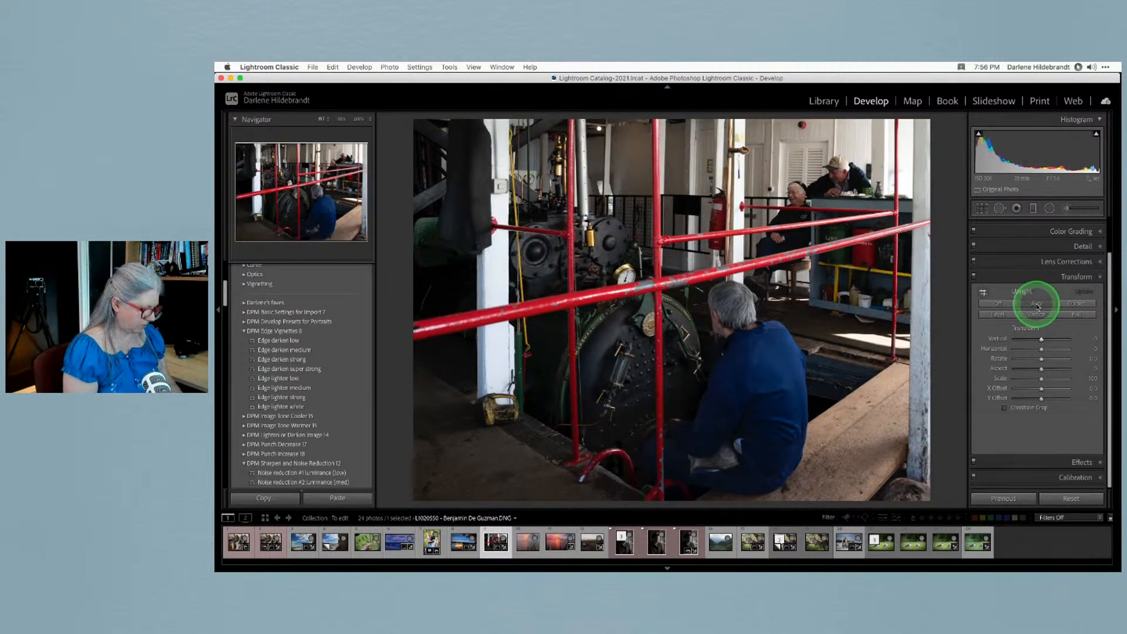
Straighten the crop by rotating it slightly so the white posts and red railings stand upright
key("r")
left_click_drag(934, 178, 936, 182)
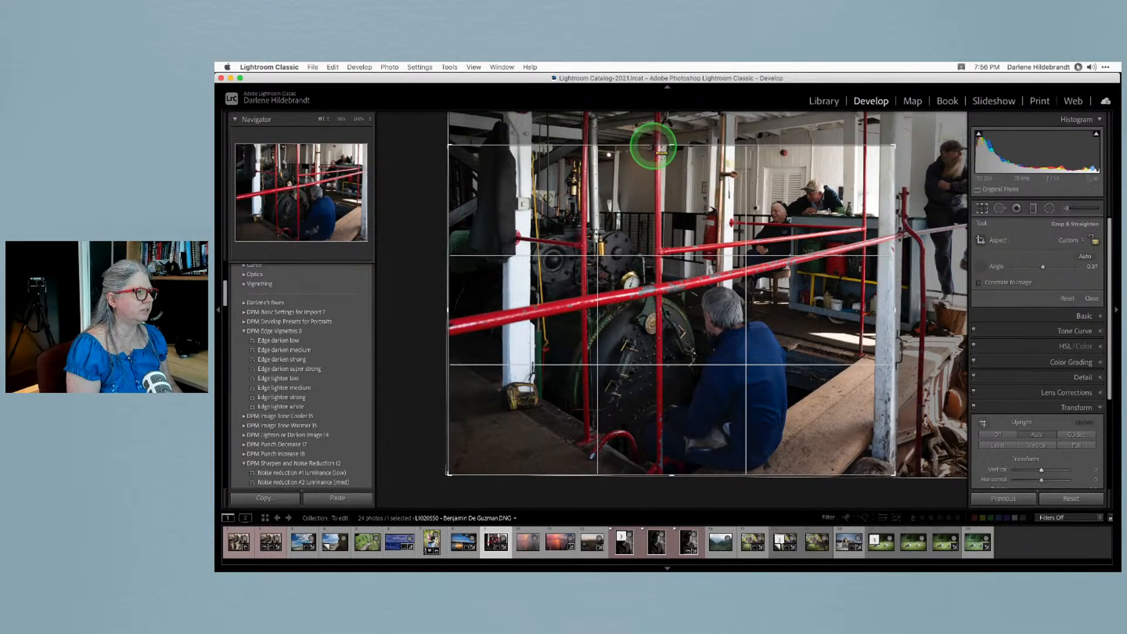
left_click(655, 555)
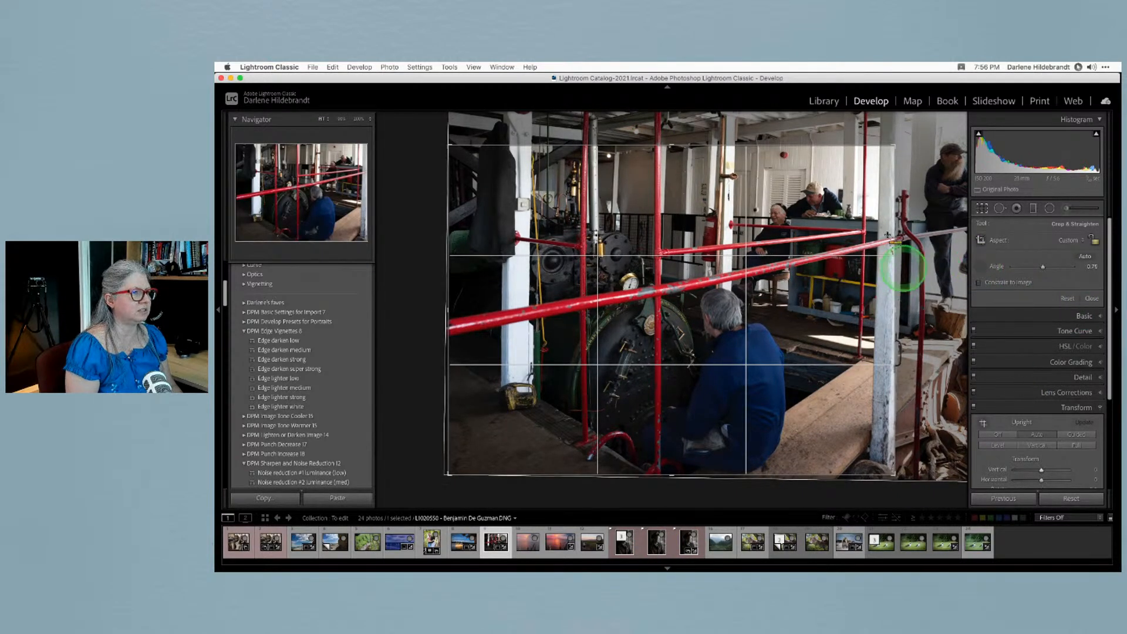
left_click_drag(886, 152, 871, 461)
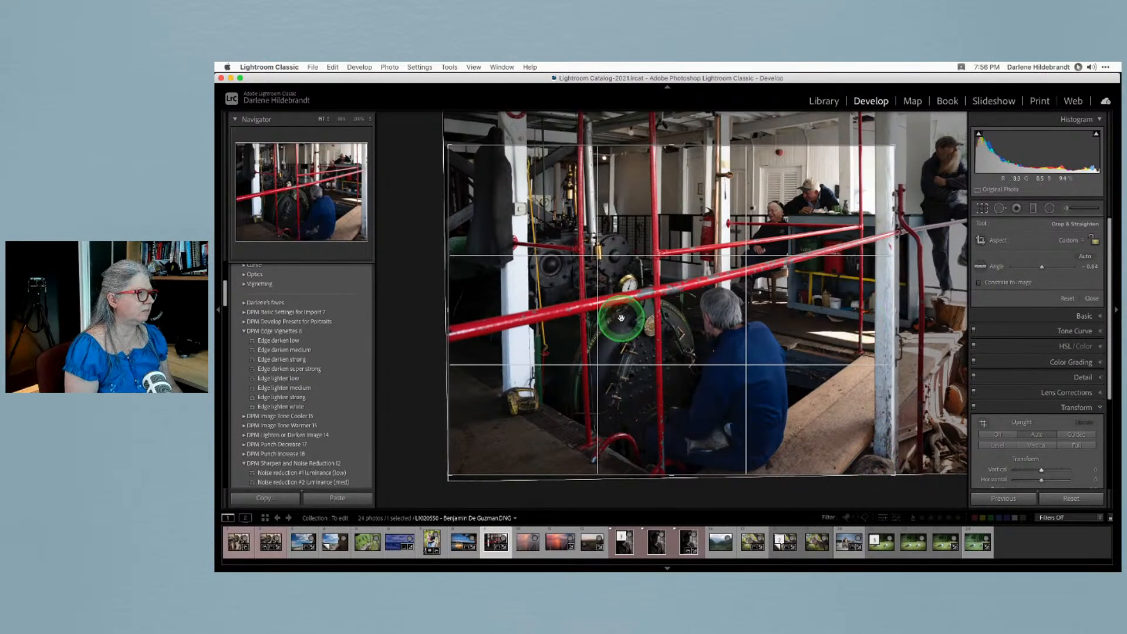
mouse_move(938, 163)
left_mouse_down()
mouse_move(936, 148)
mouse_move(936, 181)
left_mouse_up()
key("Return")
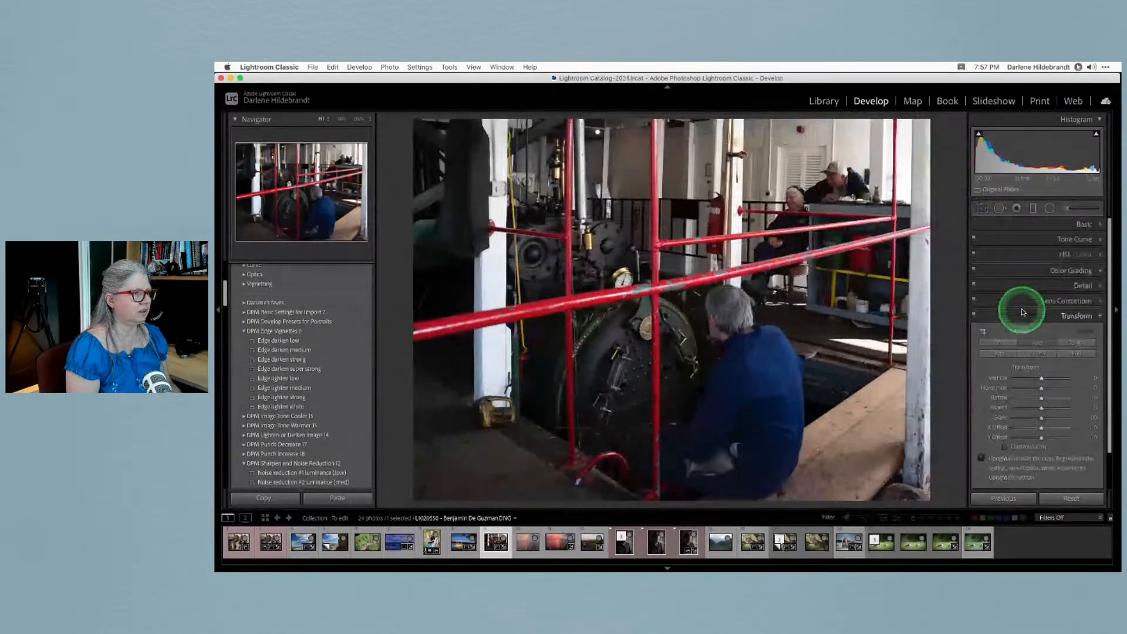
Apply a slight negative Vertical transform to the posts, comparing before and after, and recheck the crop placement
left_click_drag(1041, 380, 1040, 380)
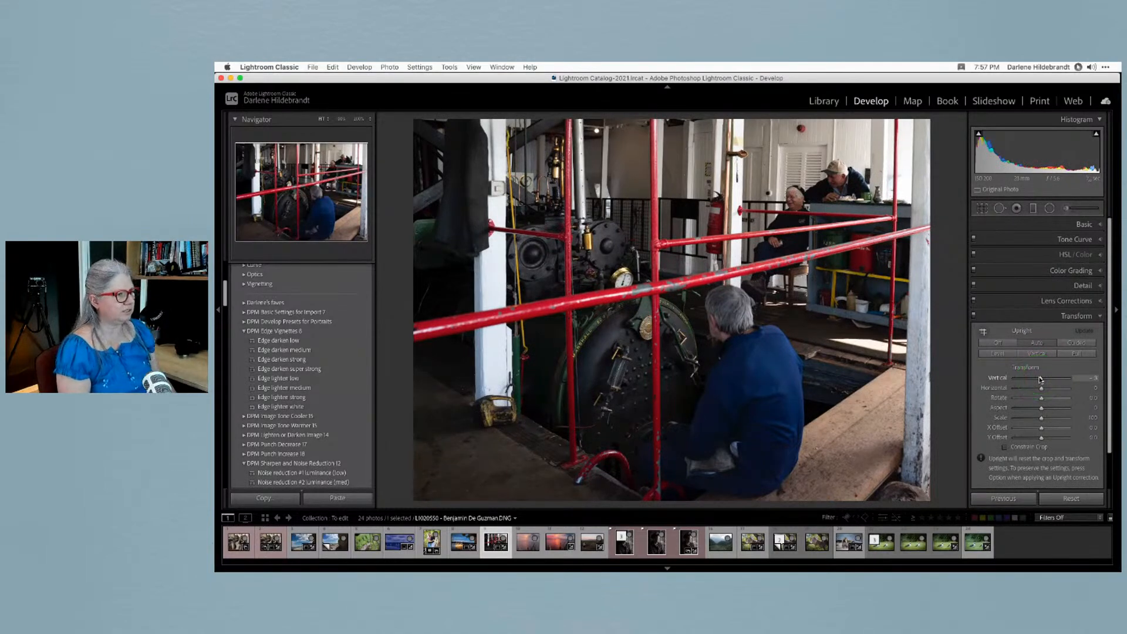
key("backslash")
key("backslash")
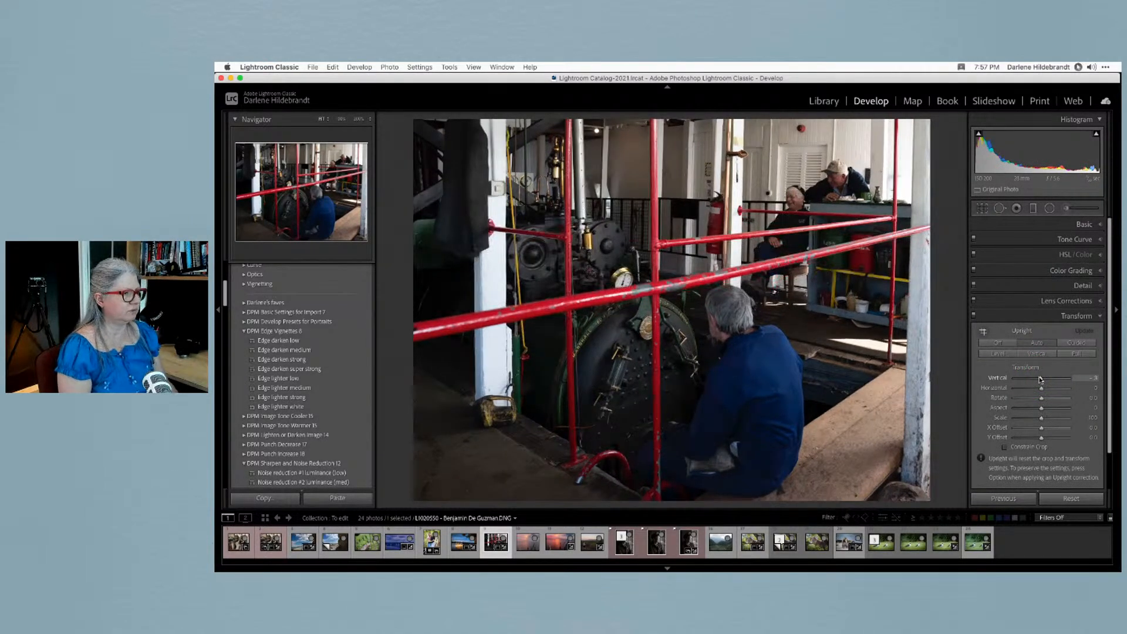
key("r")
left_click_drag(659, 363, 644, 376)
key("Return")
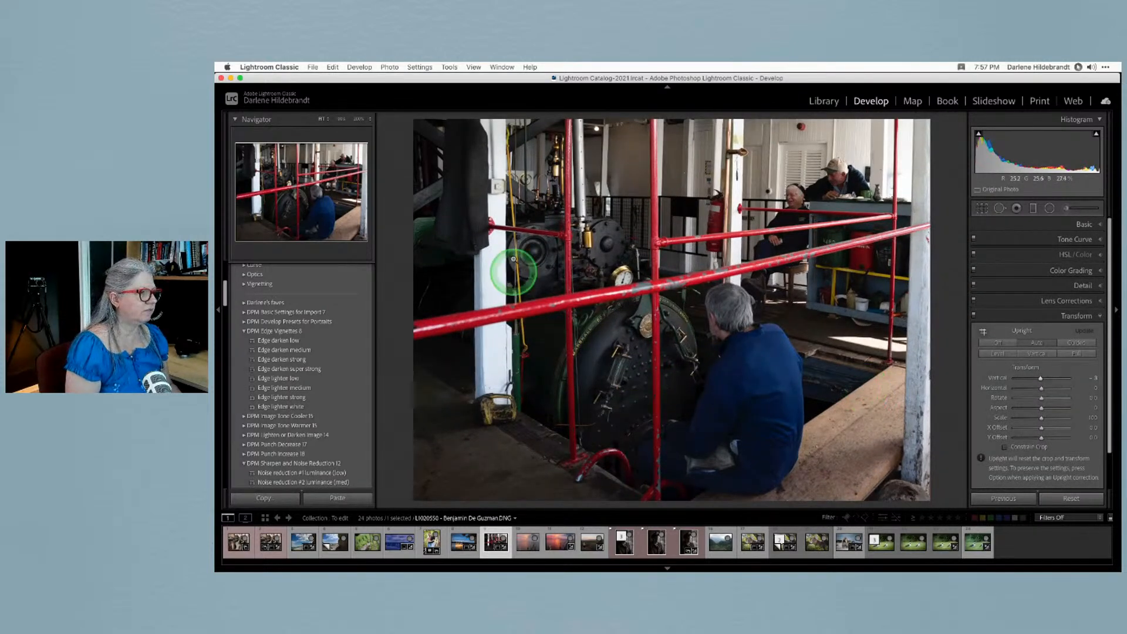
Darken everything around the engine and seated man using a tilted, non-inverted radial filter with Exposure -0.38 and Highlights -28
key("shift+m")
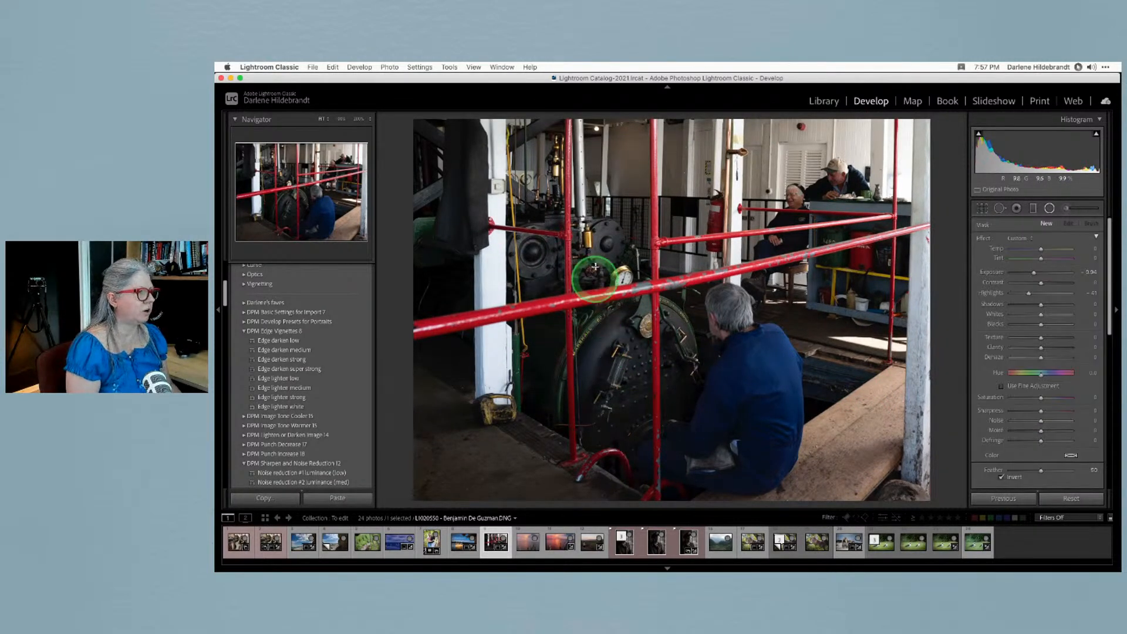
left_click_drag(613, 270, 766, 373)
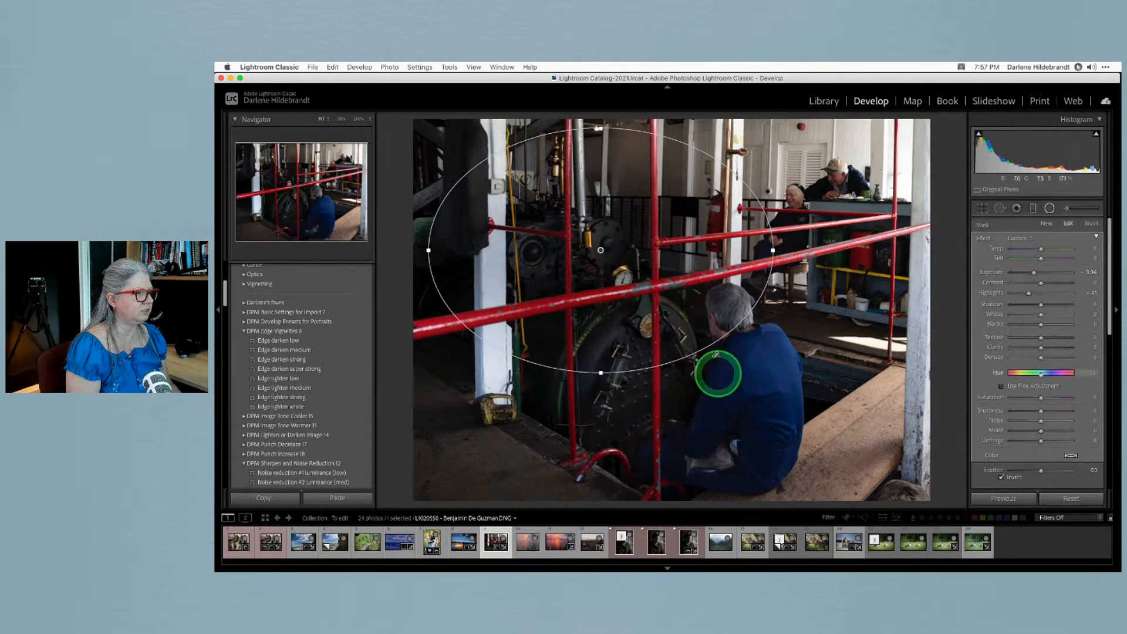
left_click_drag(696, 240, 755, 312)
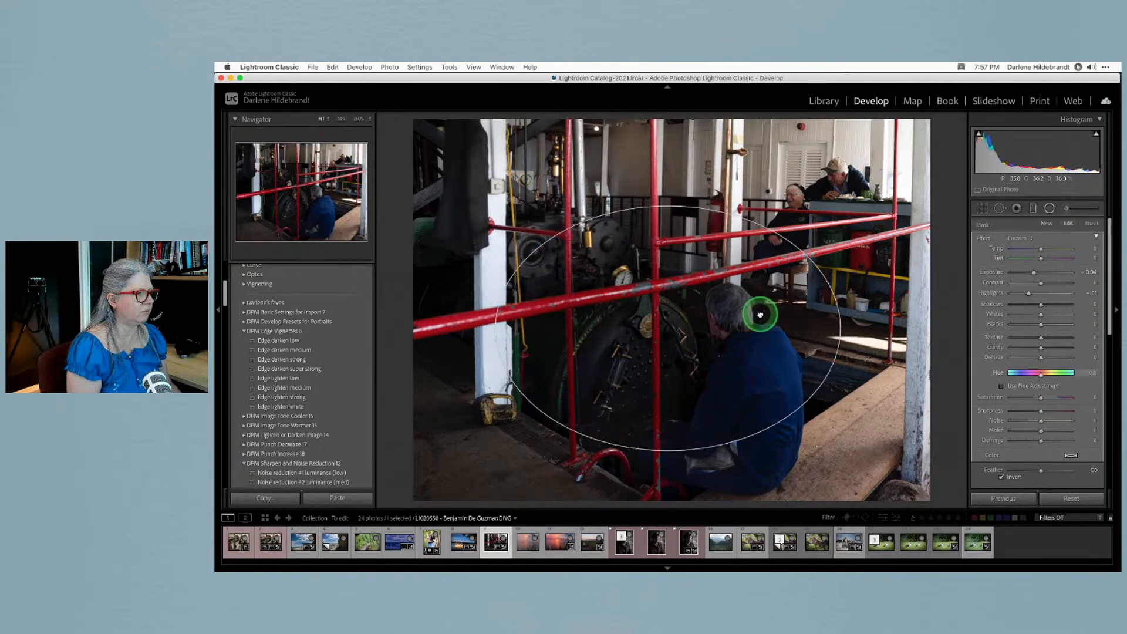
left_click(1000, 477)
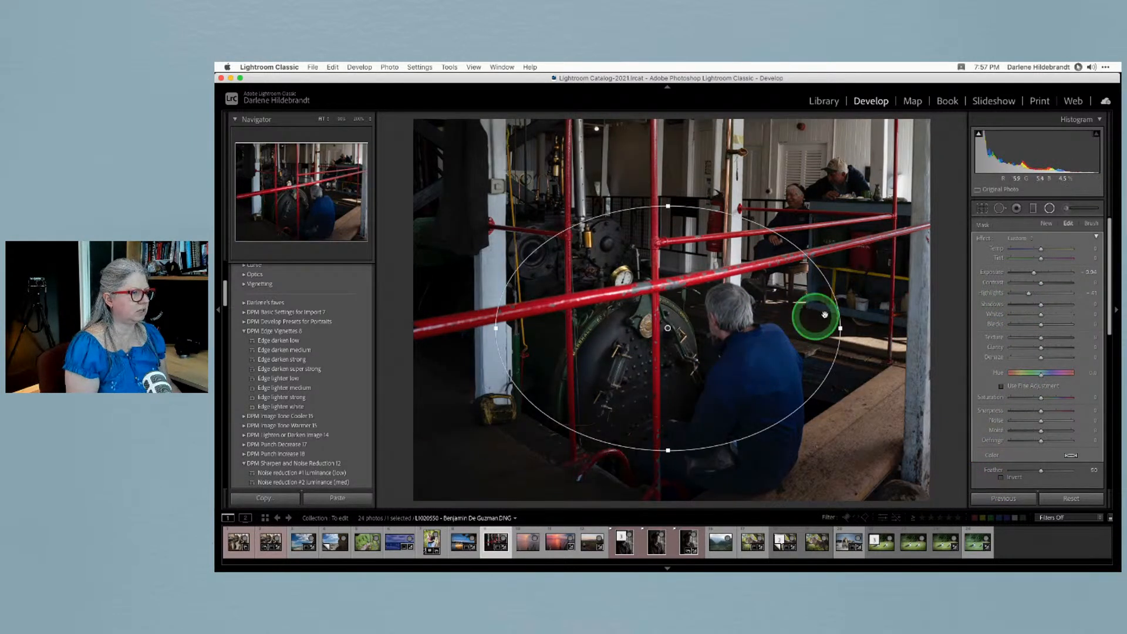
left_click_drag(840, 298, 843, 340)
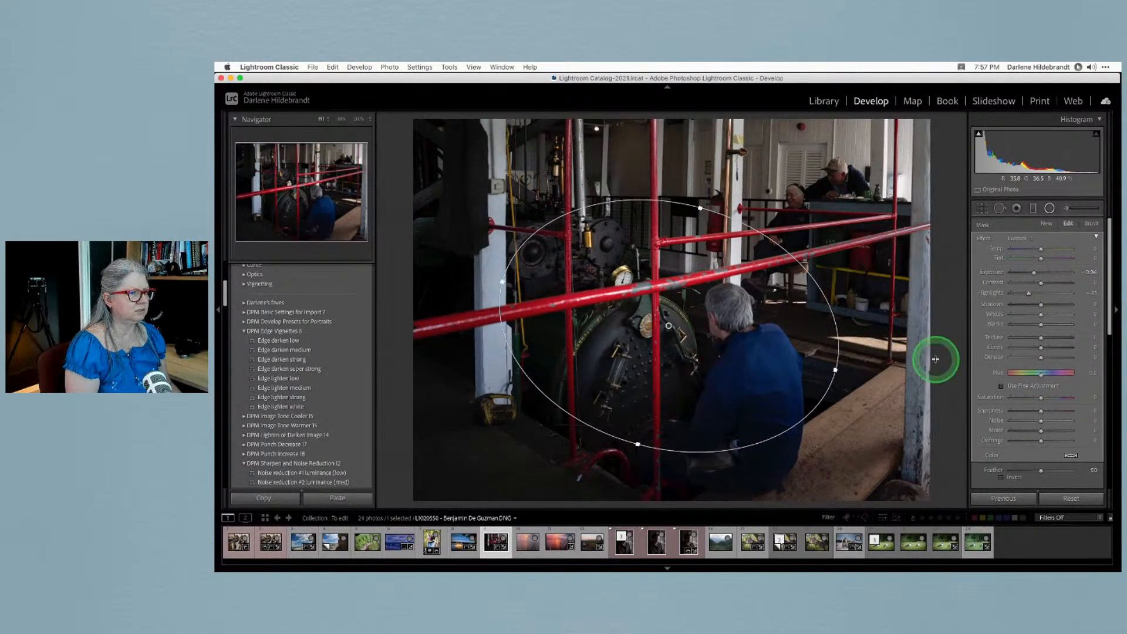
left_click_drag(1028, 294, 1038, 274)
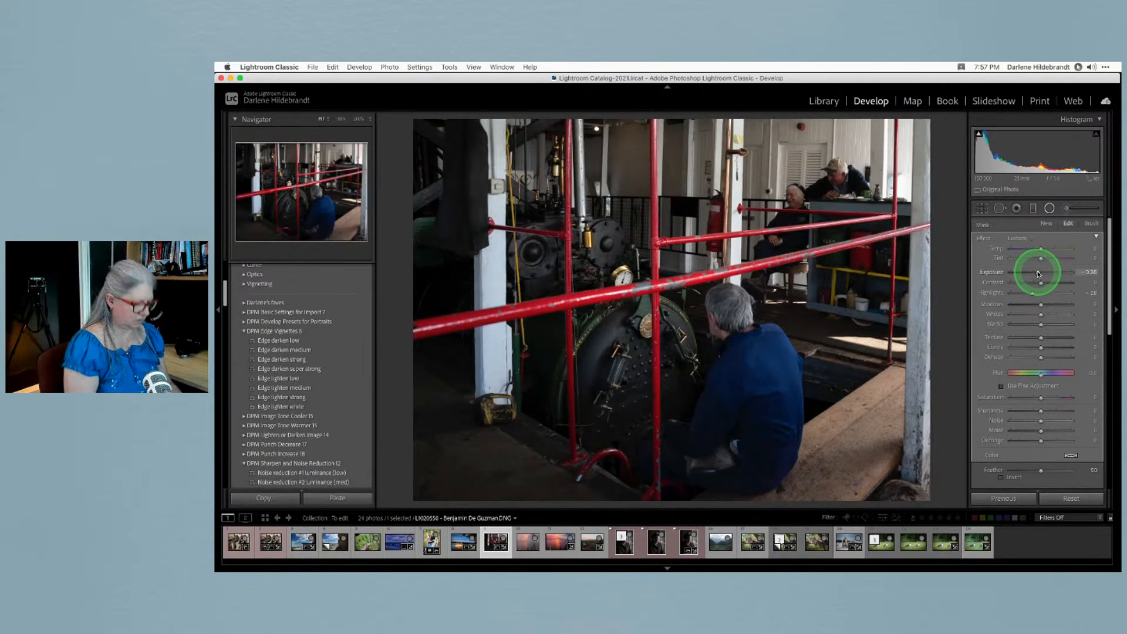
key("shift+m")
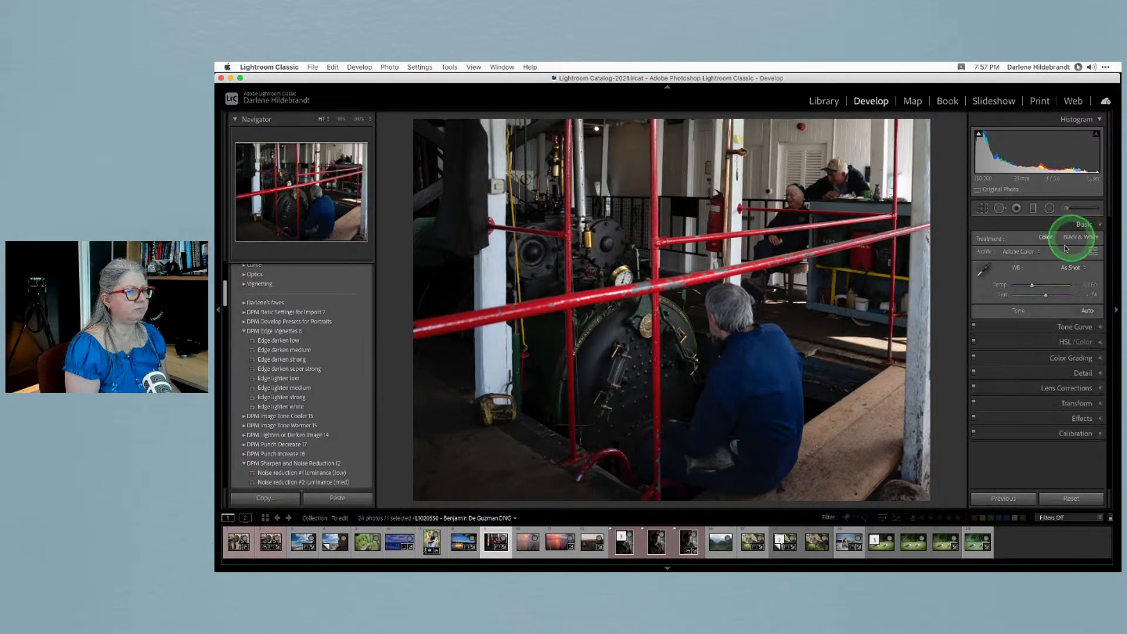
Brighten the whole engine room photo with Exposure +0.75 and Whites +22, and lower Highlights to -26
left_click_drag(1040, 322, 1044, 321)
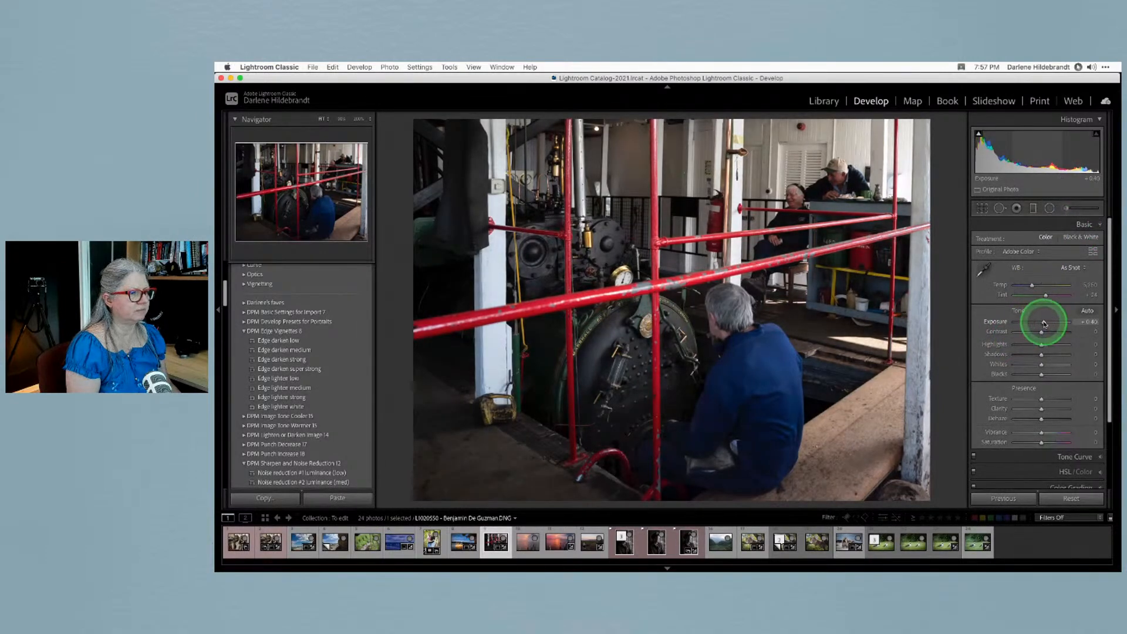
mouse_move(1042, 366)
left_mouse_down()
mouse_move(963, 357)
mouse_move(1050, 365)
left_mouse_up()
left_click_drag(1043, 322, 1035, 347)
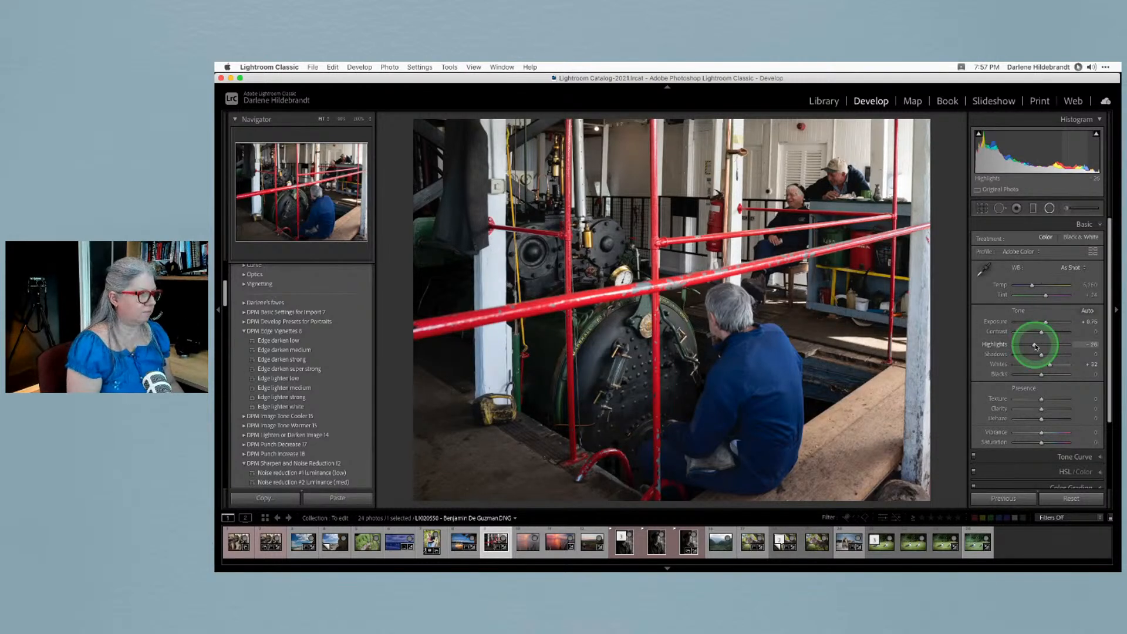
Reselect the radial filter around the engine and seated man and lower its Highlights much further
key("shift+m")
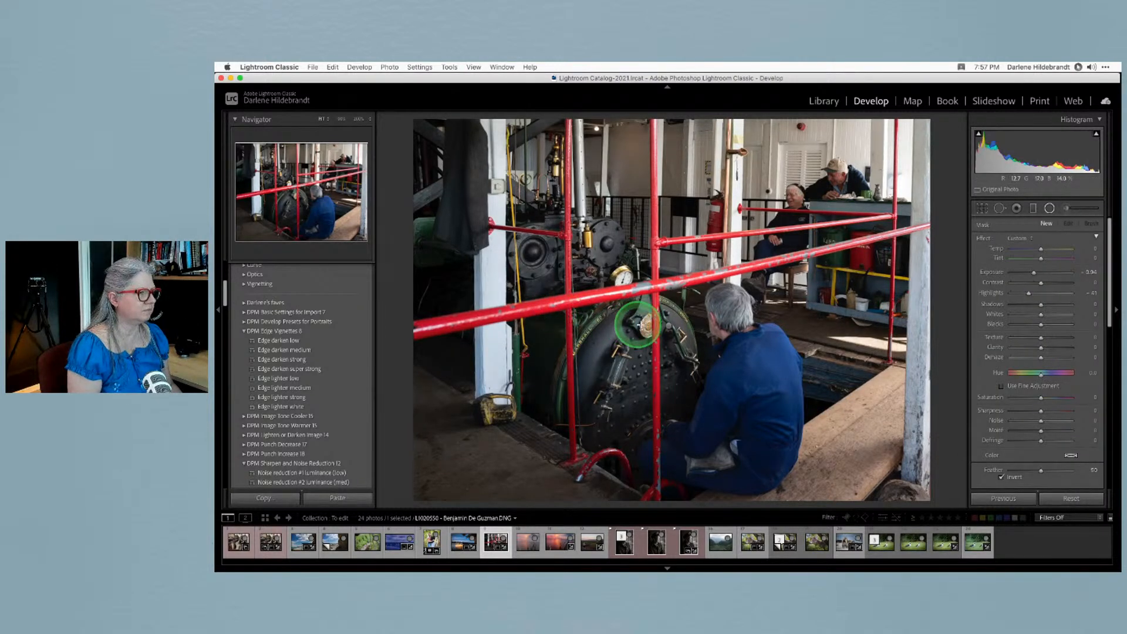
left_click(662, 325)
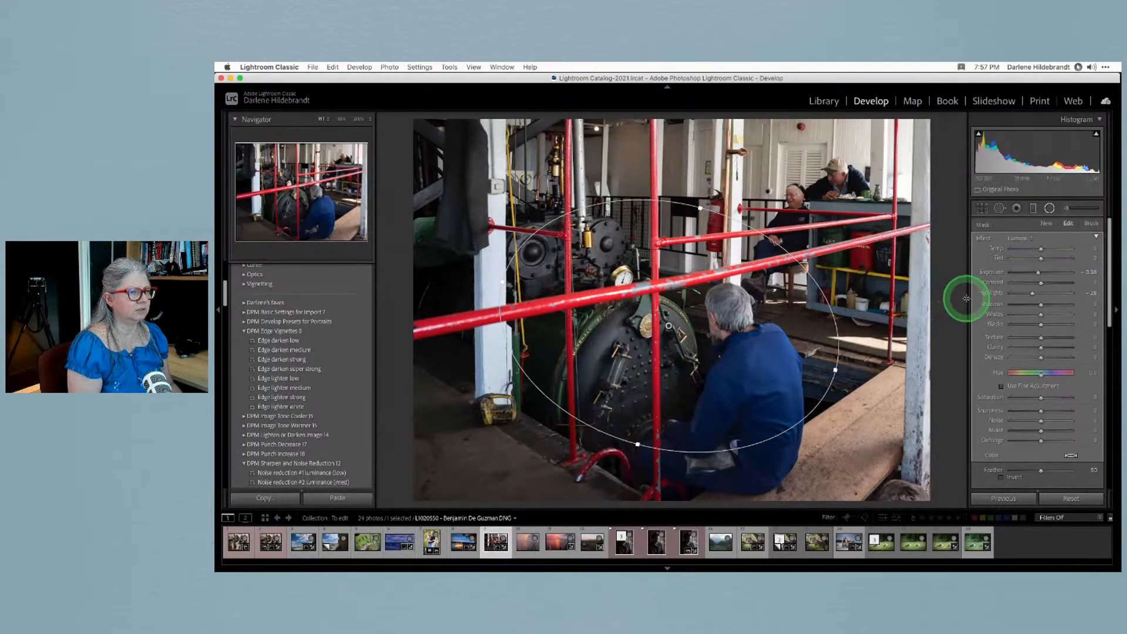
left_click(1014, 293)
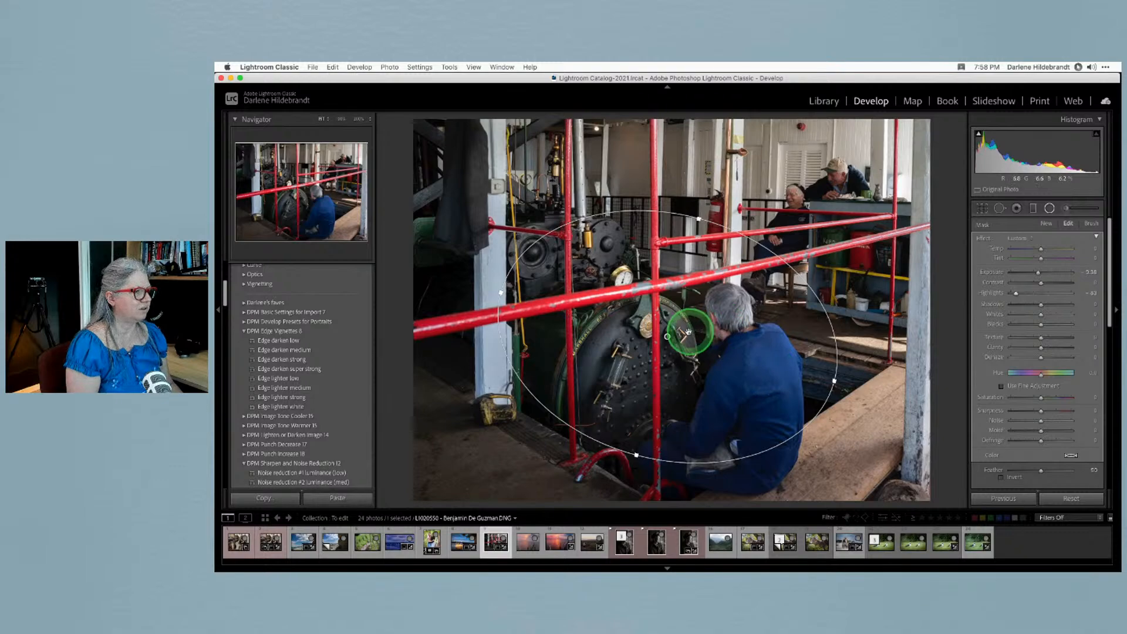
Duplicate the radial filter, shift the copy slightly towards the seated man, invert its mask and reset its adjustments to zero
right_click(668, 337)
left_click(685, 341)
left_click_drag(701, 371, 713, 376)
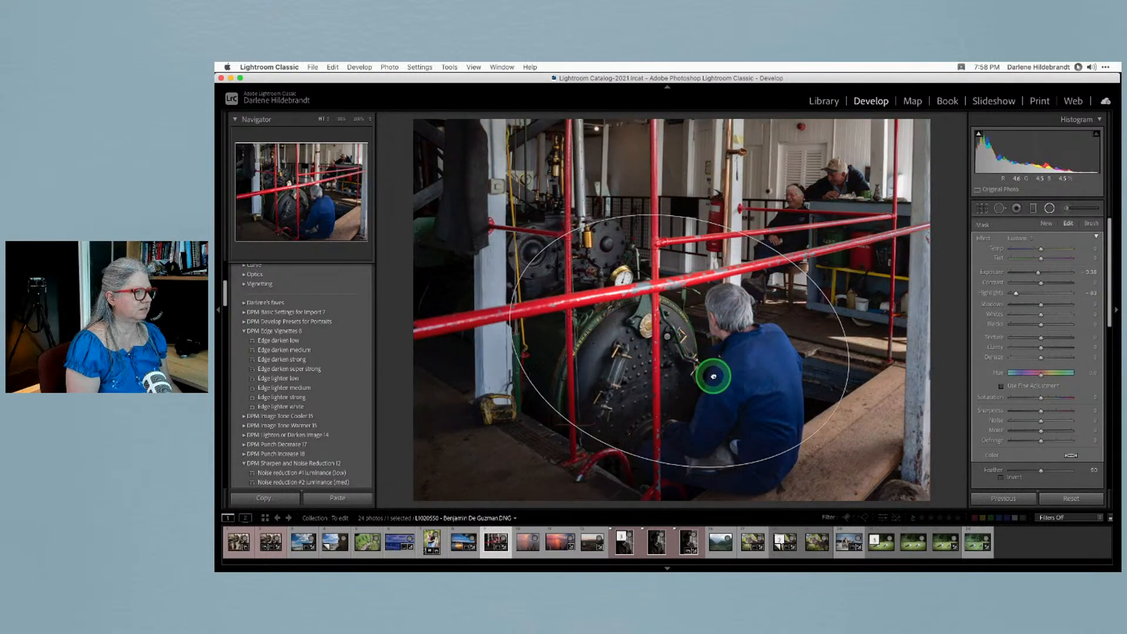
left_click(1002, 477)
double_click(985, 238)
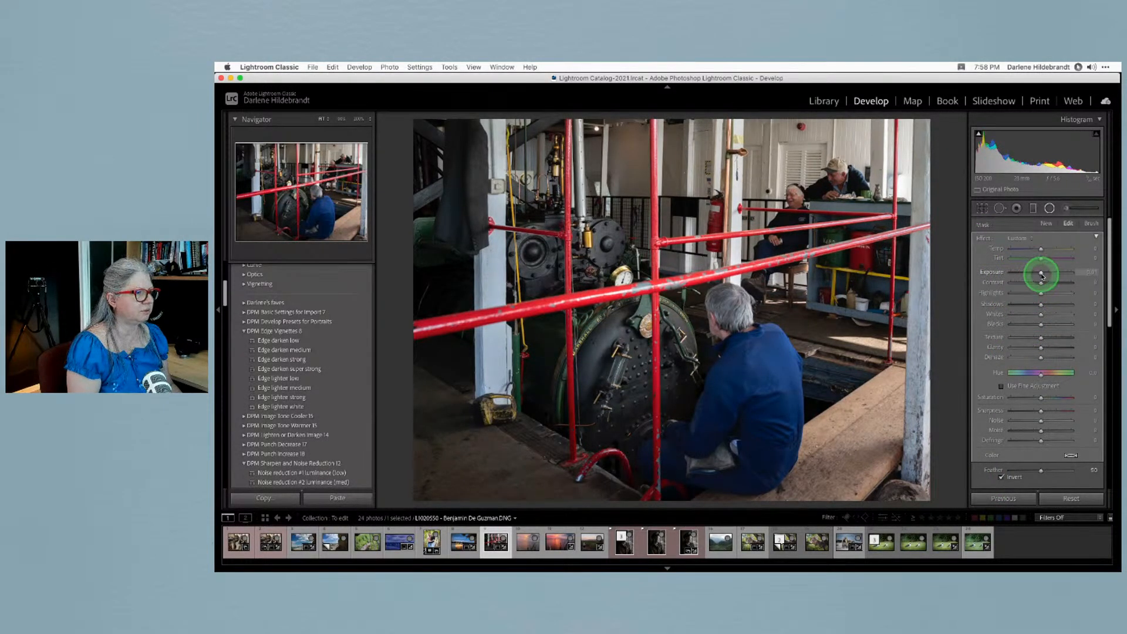
Brighten the engine and seated man by raising the filter's Exposure, Contrast and Whites, shifting its placement and lowering Blacks slightly
left_click_drag(1043, 275, 1045, 272)
left_click_drag(1043, 313, 1046, 269)
left_click_drag(779, 347, 762, 352)
left_click_drag(1040, 324, 1039, 325)
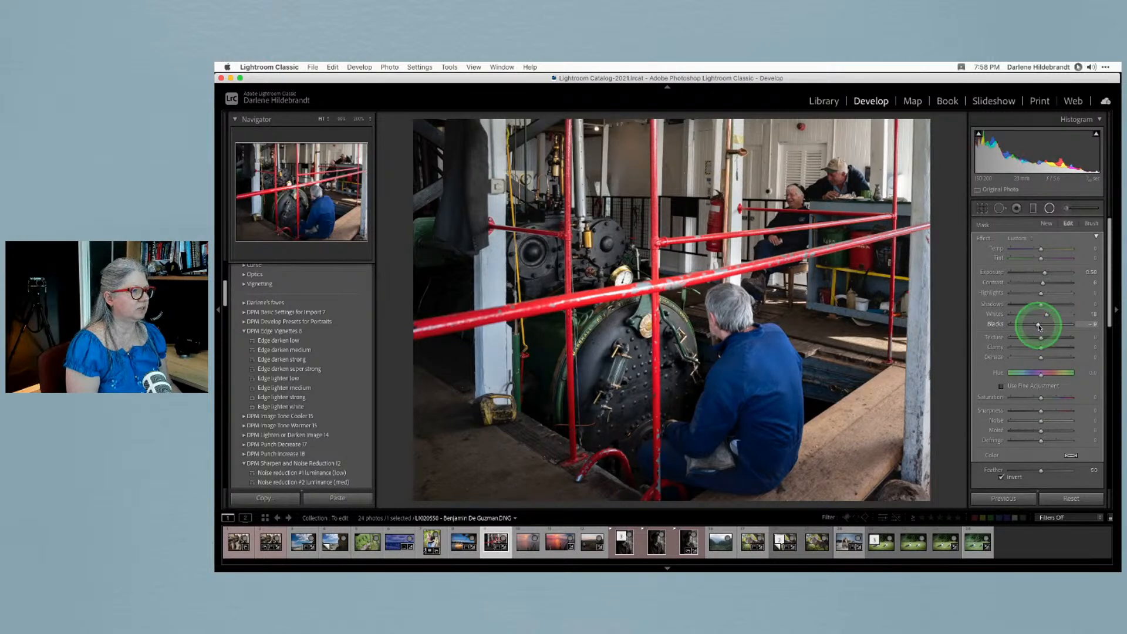
Add a radial filter over the two men in the background, reset its sliders, and brighten them by raising Exposure and Whites
mouse_move(814, 184)
left_mouse_down()
mouse_move(892, 230)
mouse_move(896, 252)
mouse_move(896, 218)
mouse_move(879, 206)
mouse_move(887, 167)
mouse_move(815, 189)
mouse_move(815, 205)
left_mouse_up()
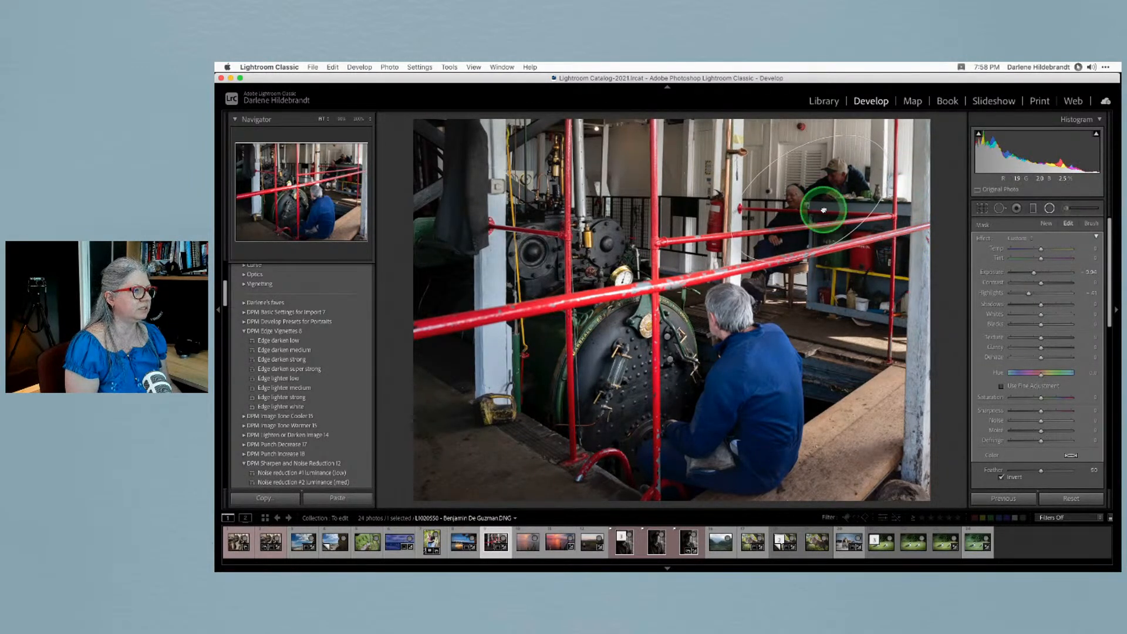
double_click(991, 240)
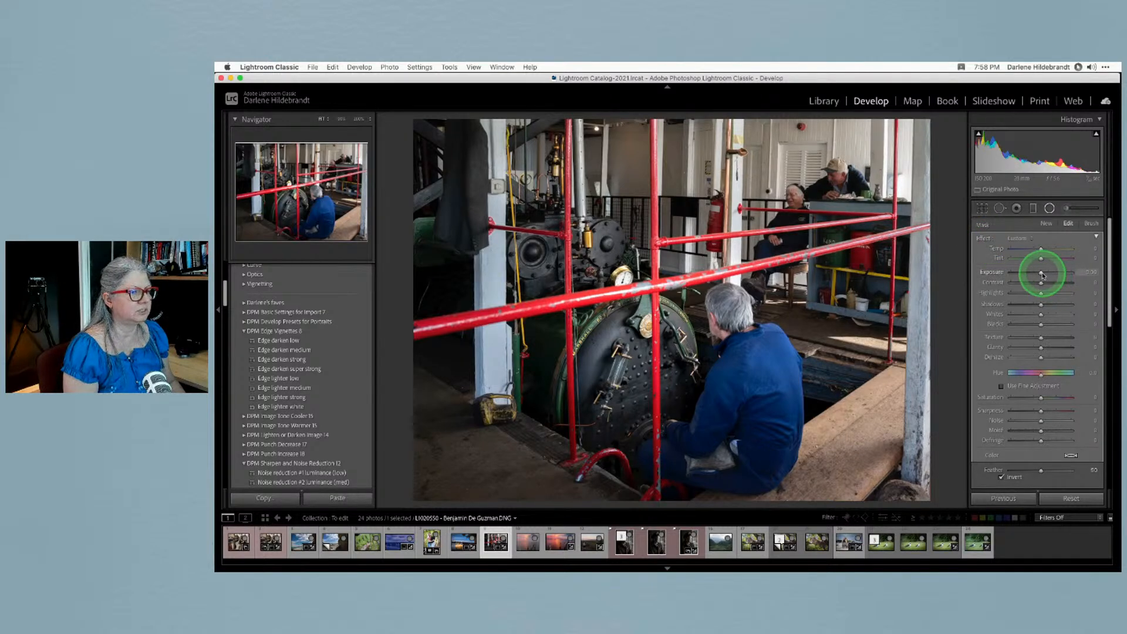
left_click_drag(1046, 274, 1048, 273)
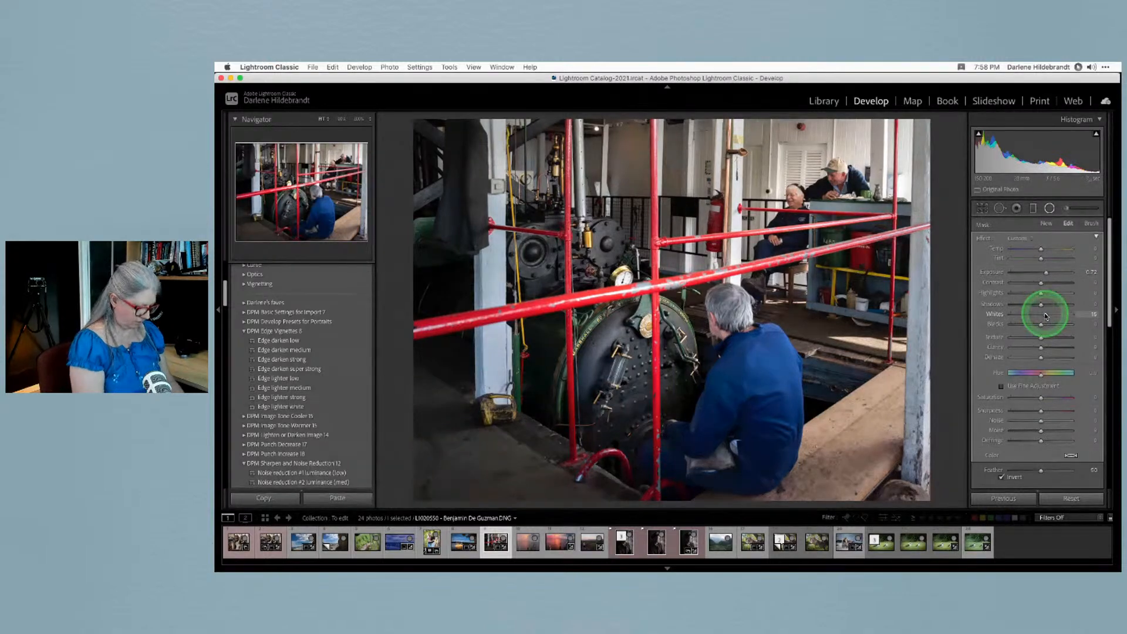
key("shift+w")
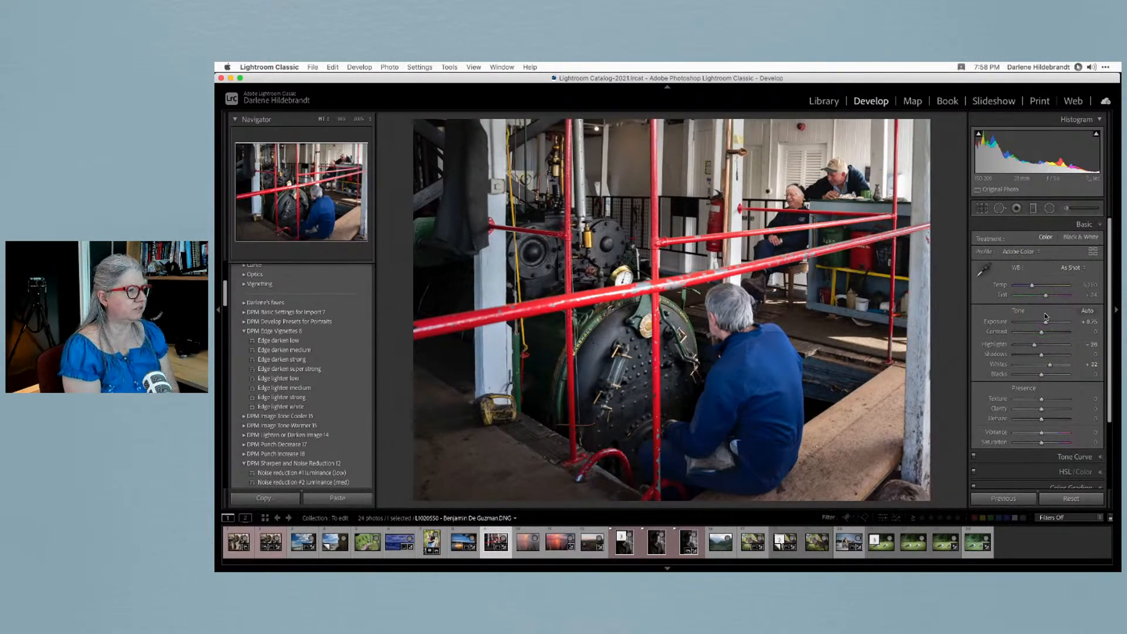
Compare the edited engine room photo with its before version
key("backslash")
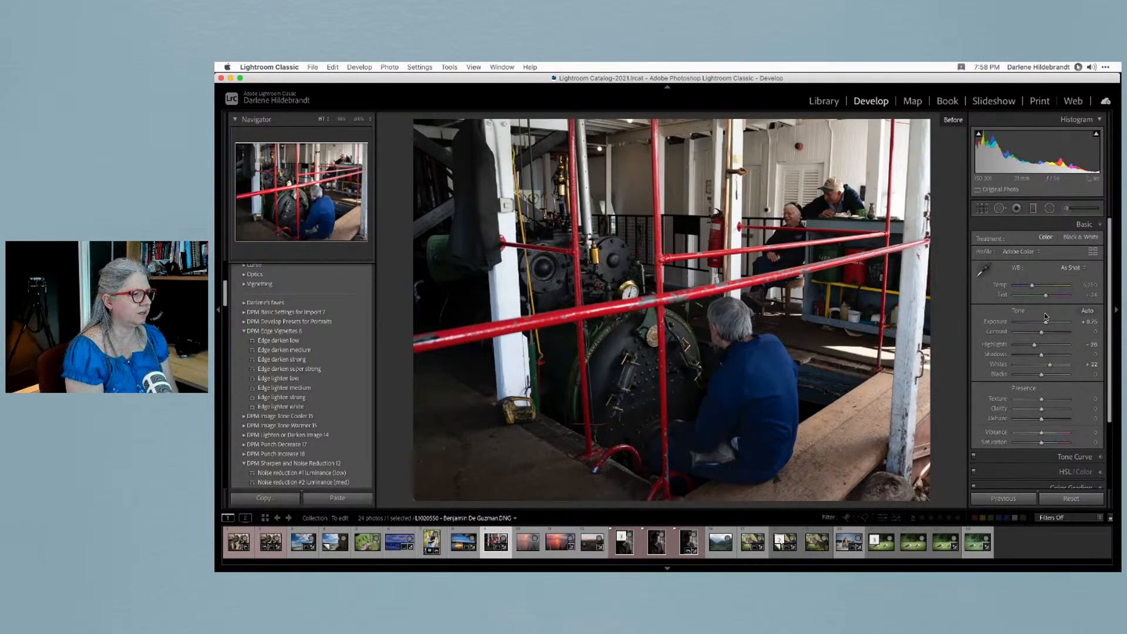
key("backslash")
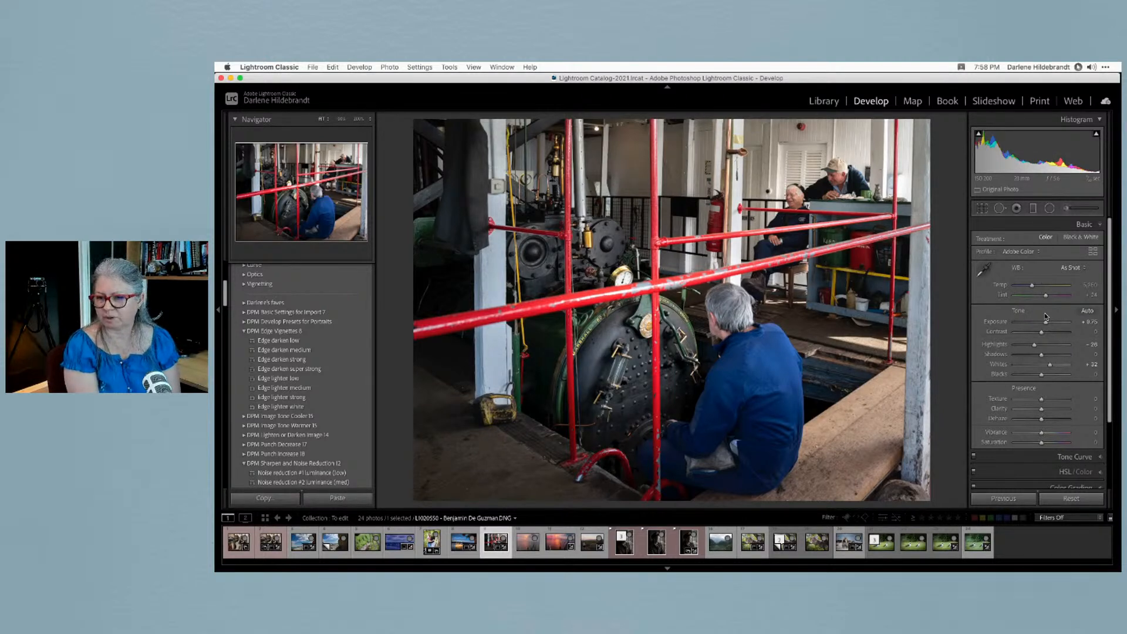
left_click(1046, 317)
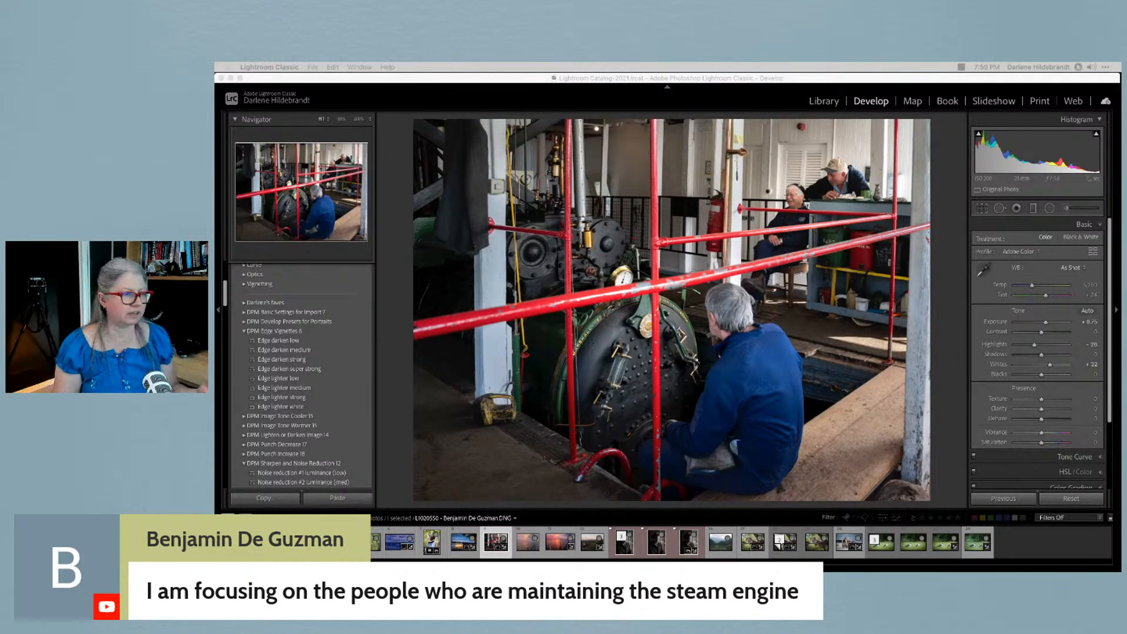
Show the photo's info overlay to check the camera and lens details, and hide it again
left_click(952, 248)
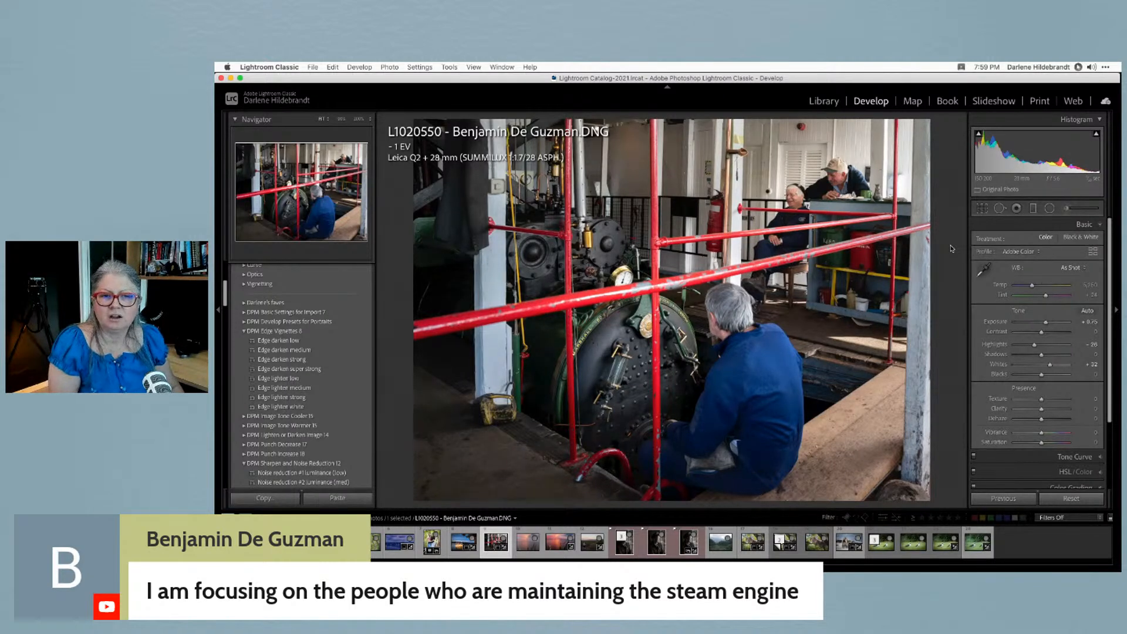
key("i")
key("i")
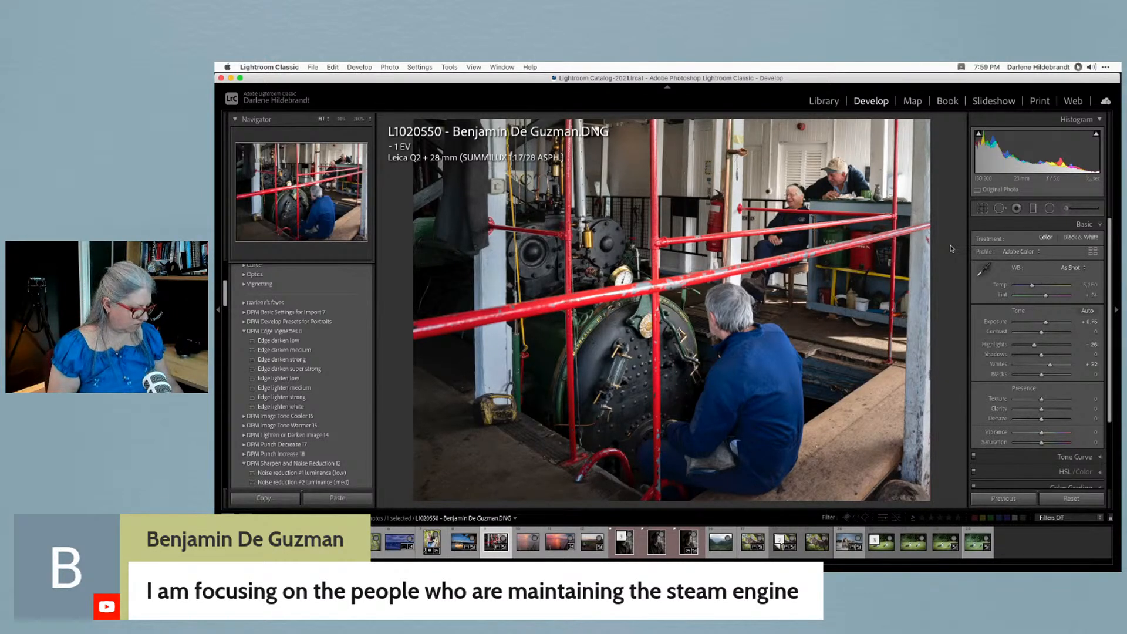
key("i")
key("i")
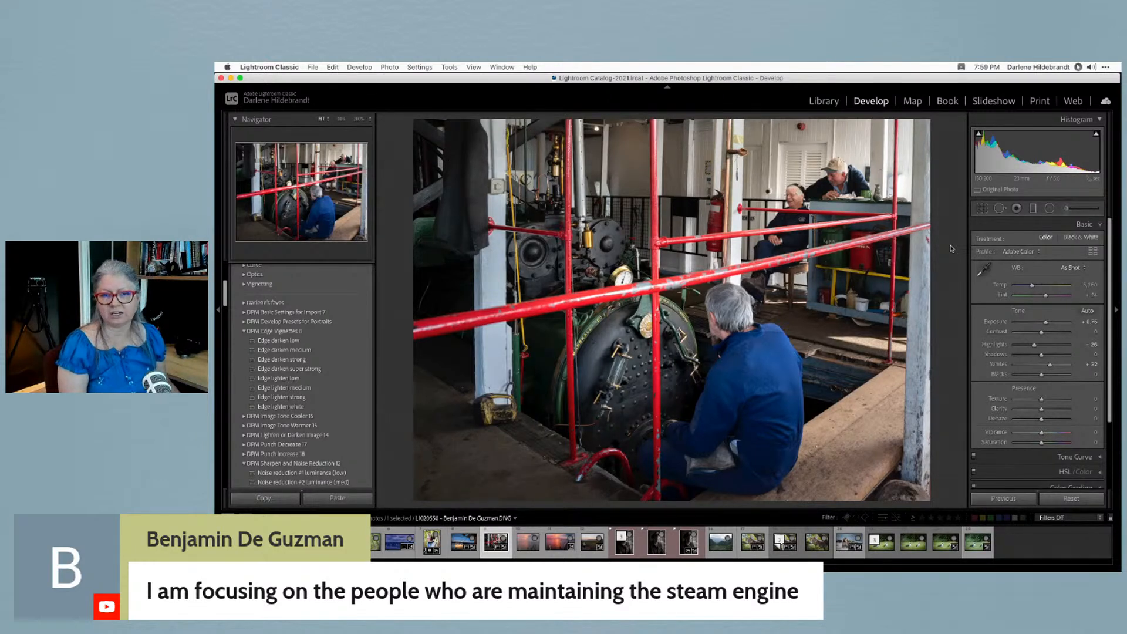
left_click(952, 250)
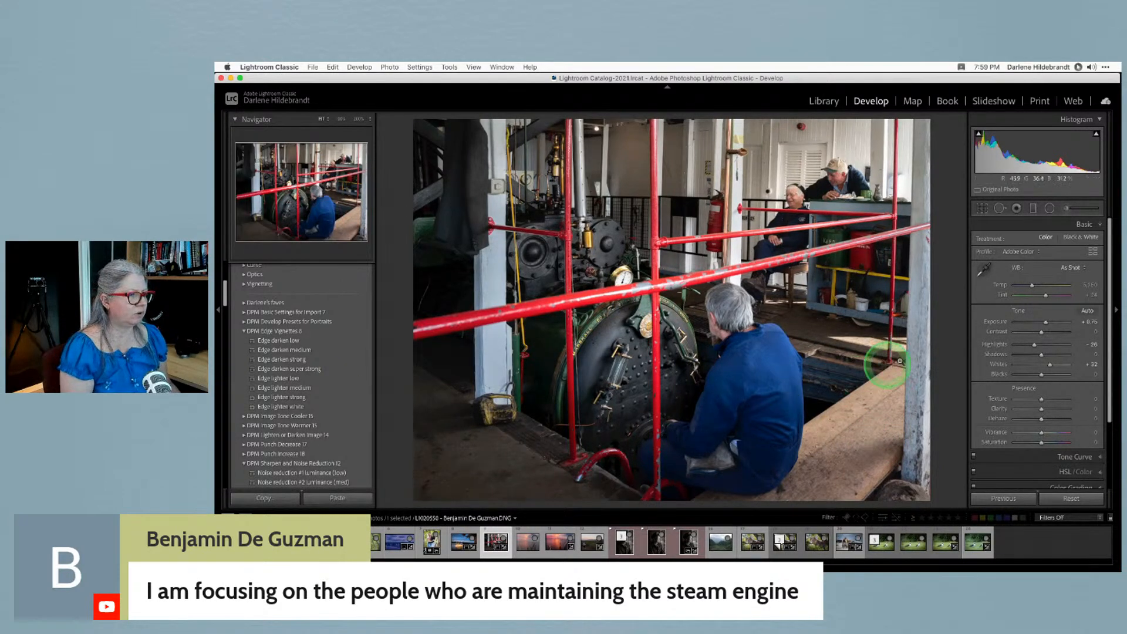
Return to the Library grid of the To edit collection and open the misty mountain valley photo
key("backslash")
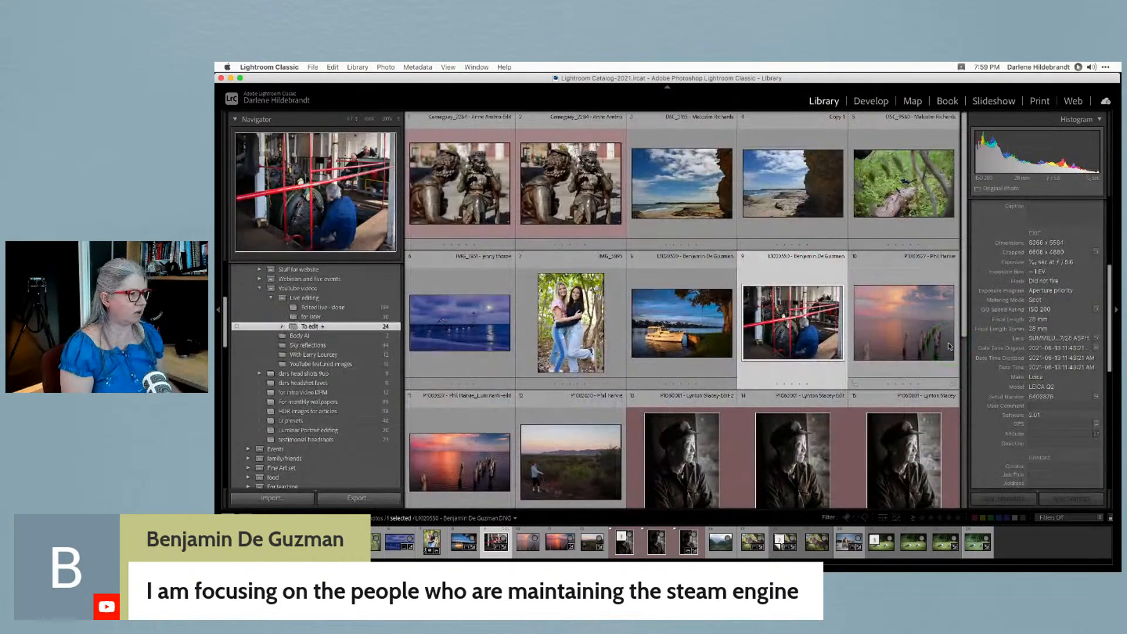
scroll(863, 382, "down", 5)
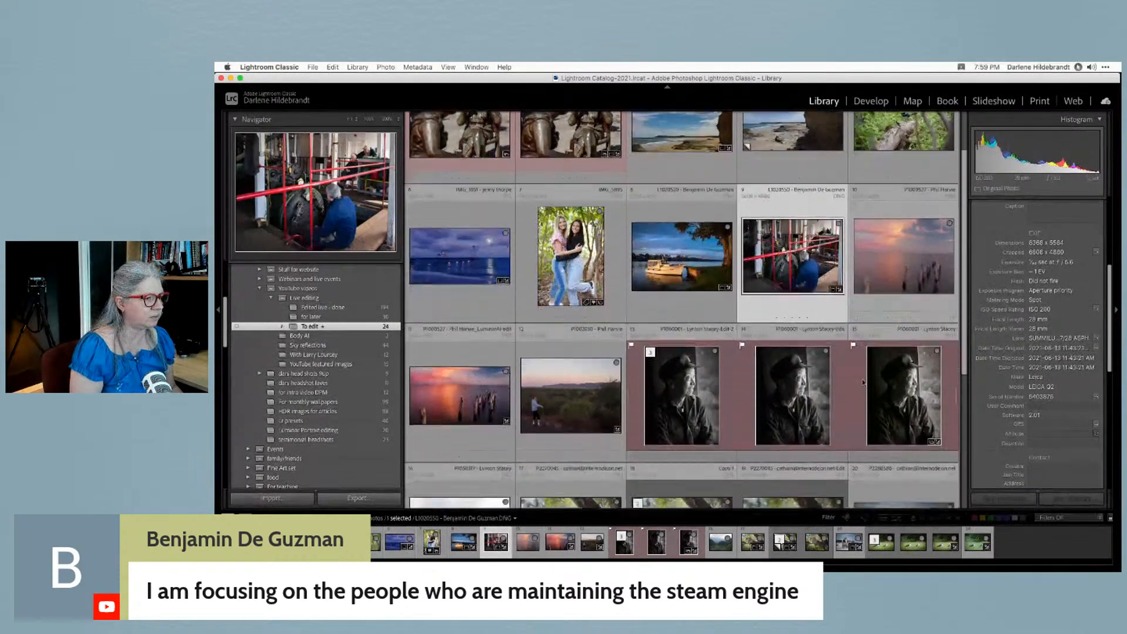
scroll(862, 382, "down", 2)
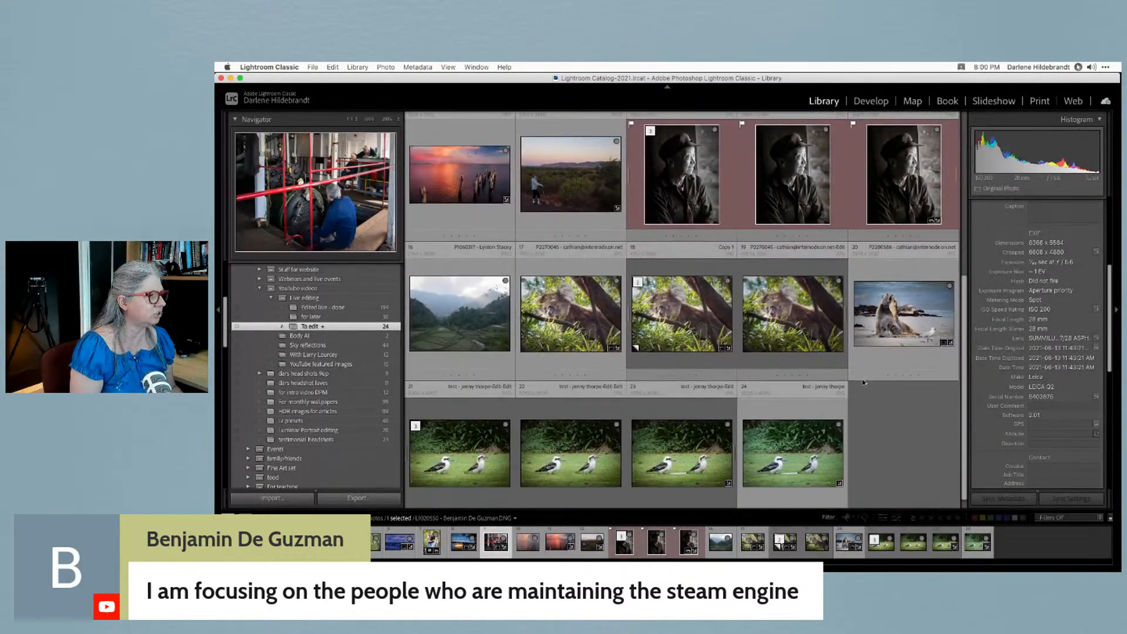
double_click(460, 323)
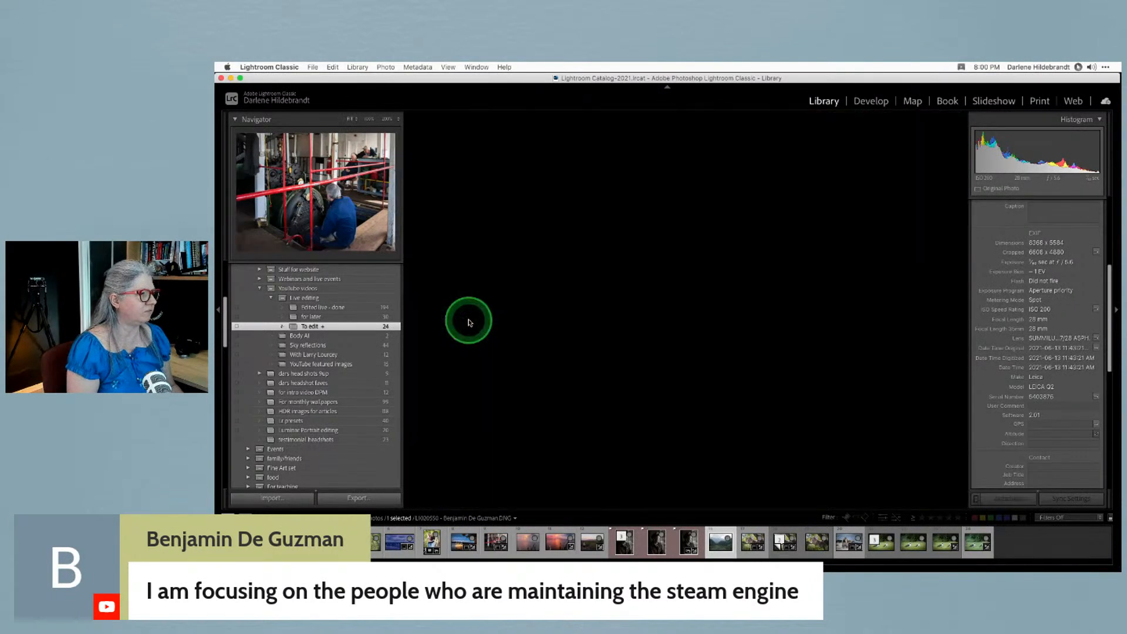